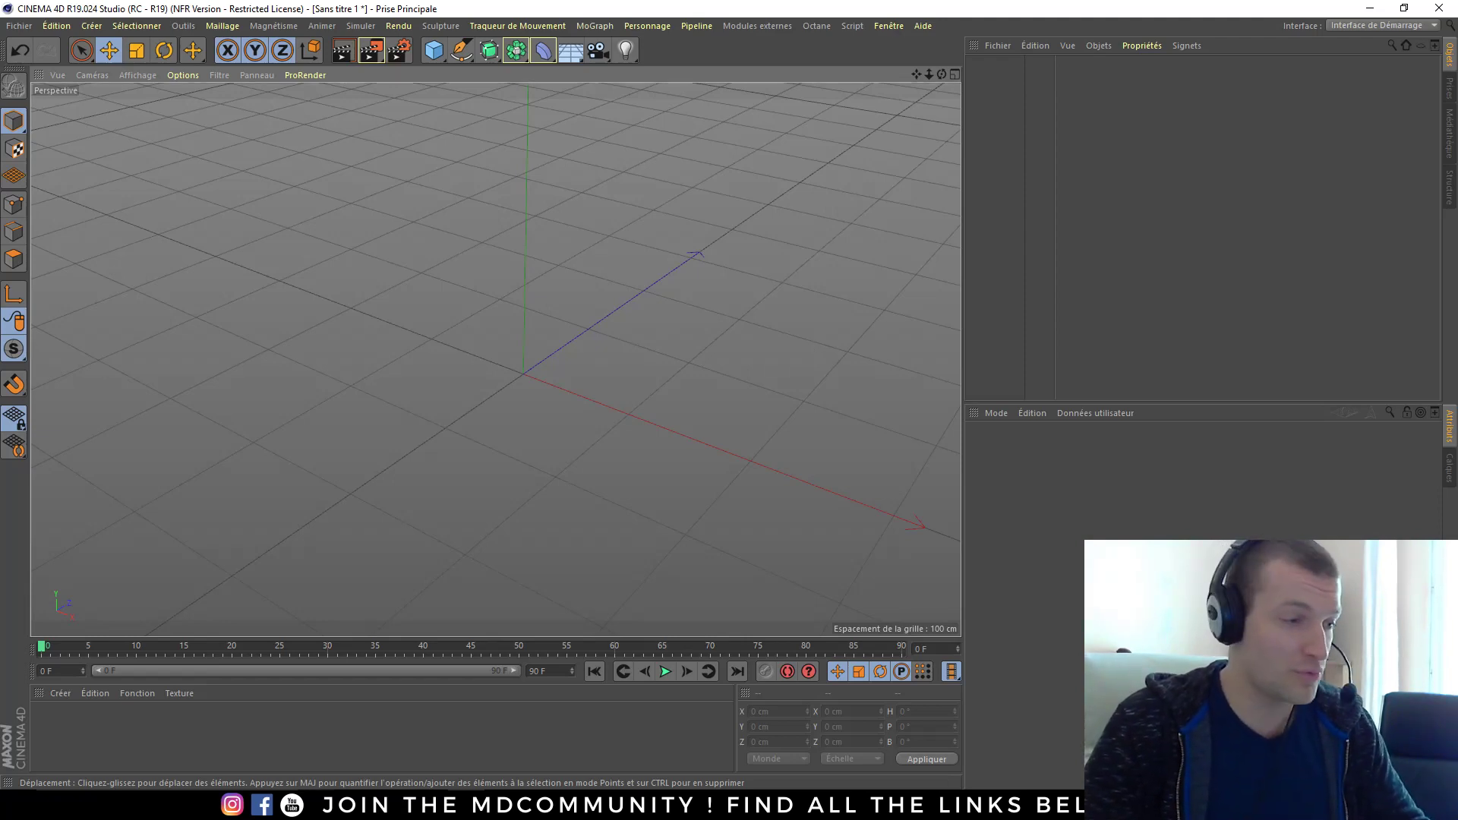
# - Open the MHSTuts channel's Tutos C4D playlist page in Chrome
pyautogui.hotkey('alt', 'Tab')
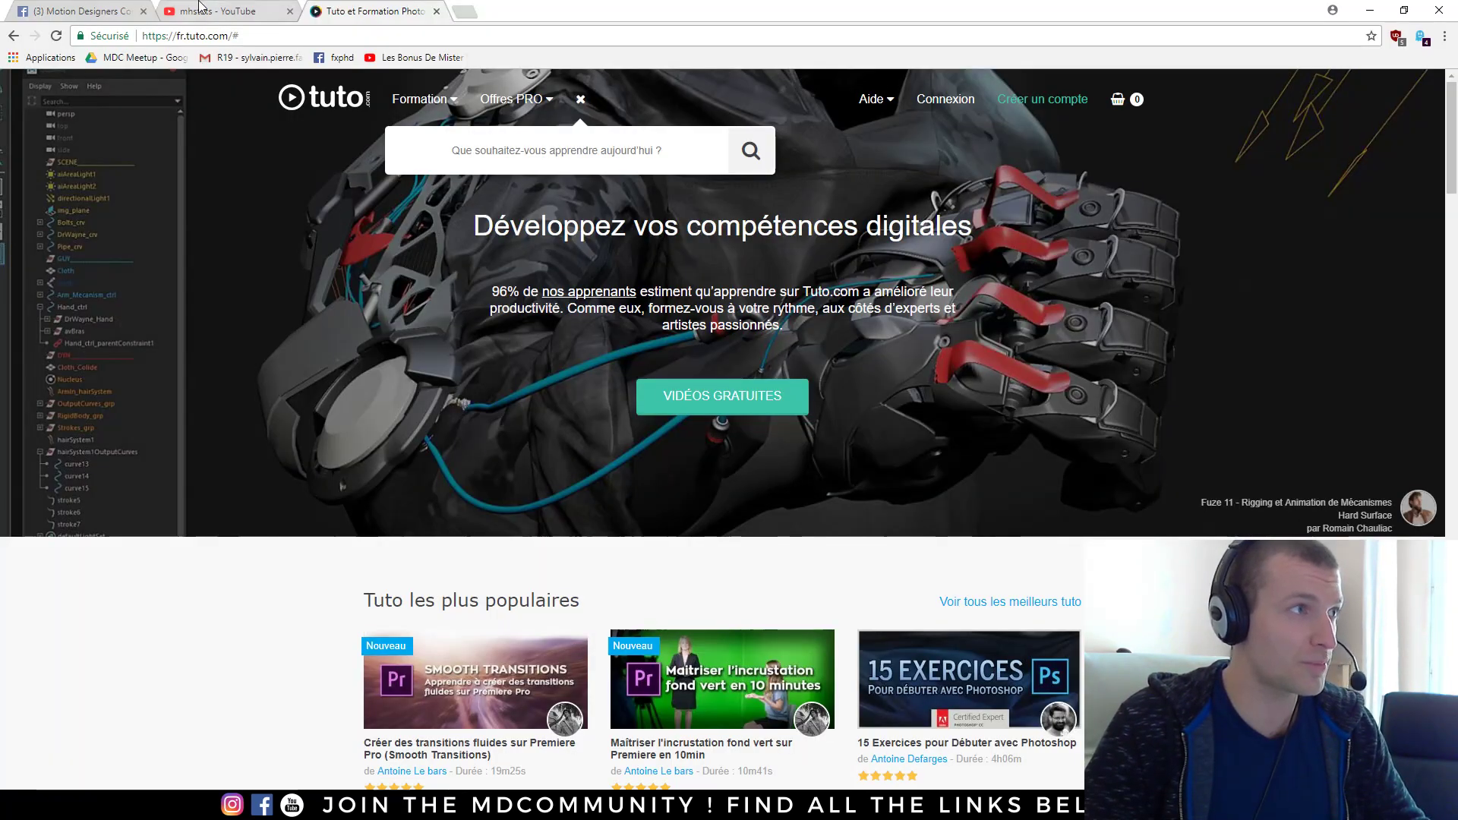
pyautogui.click(199, 8)
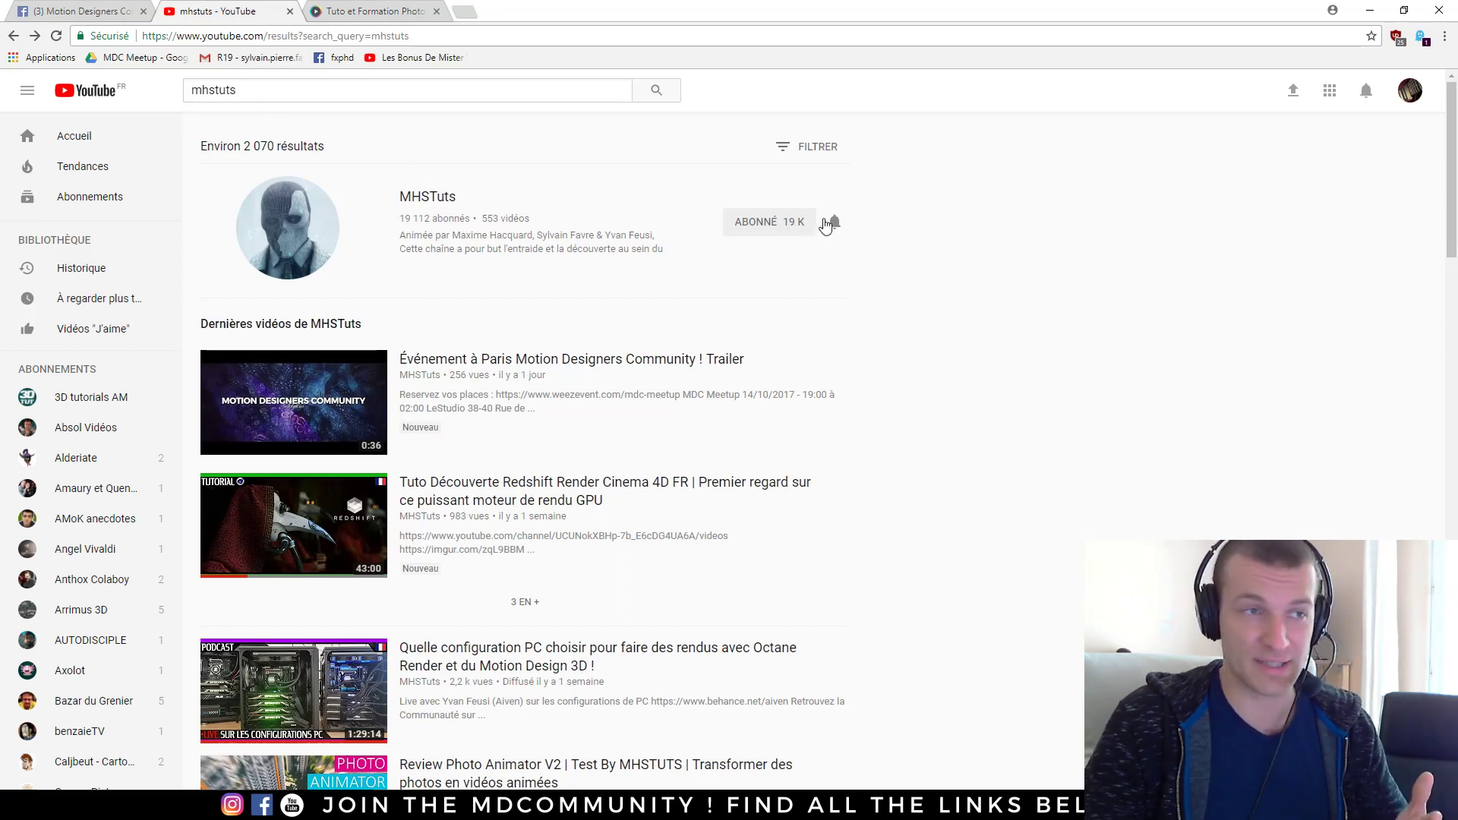
pyautogui.click(437, 199)
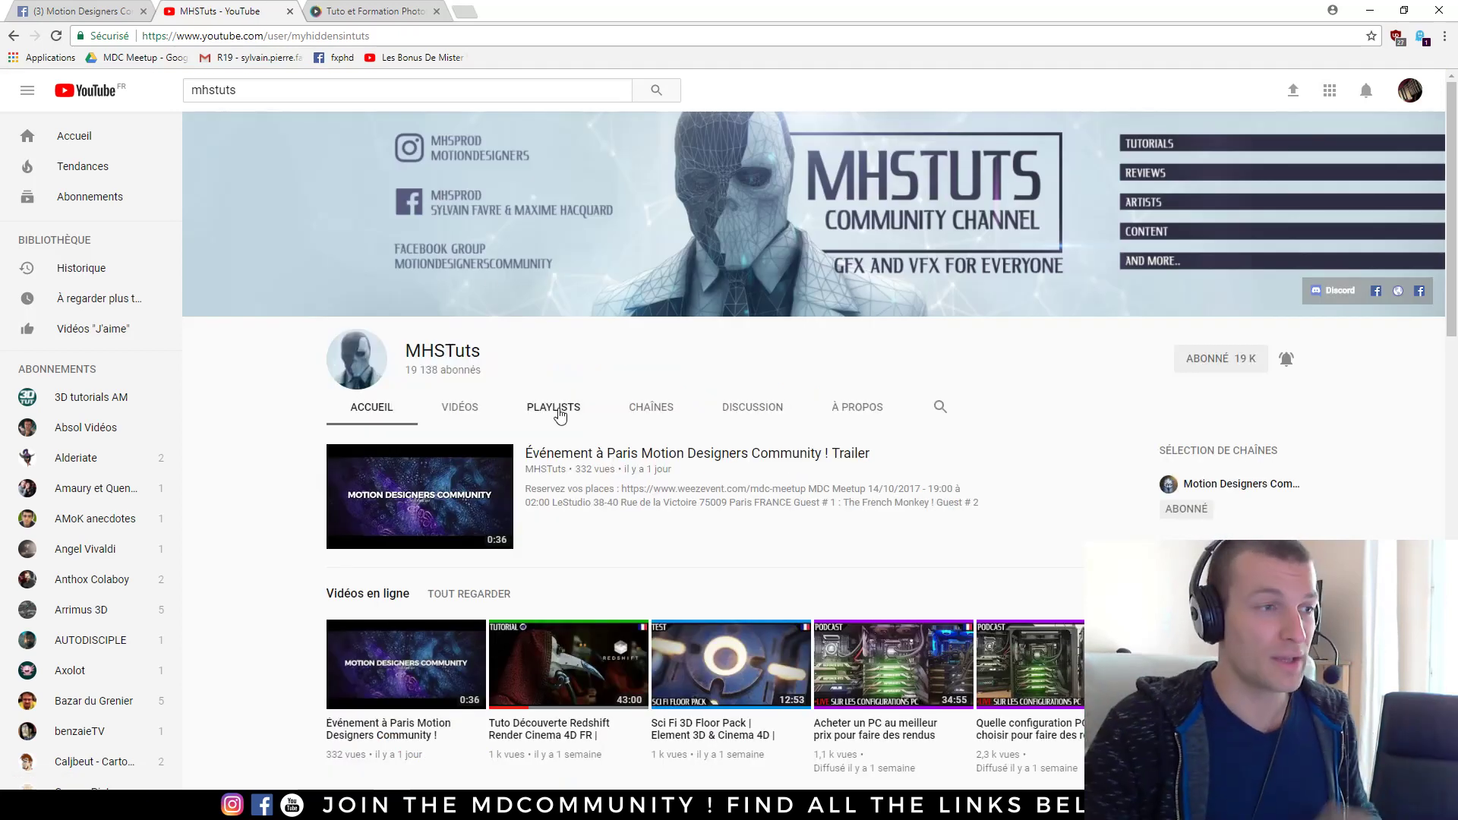
pyautogui.click(558, 414)
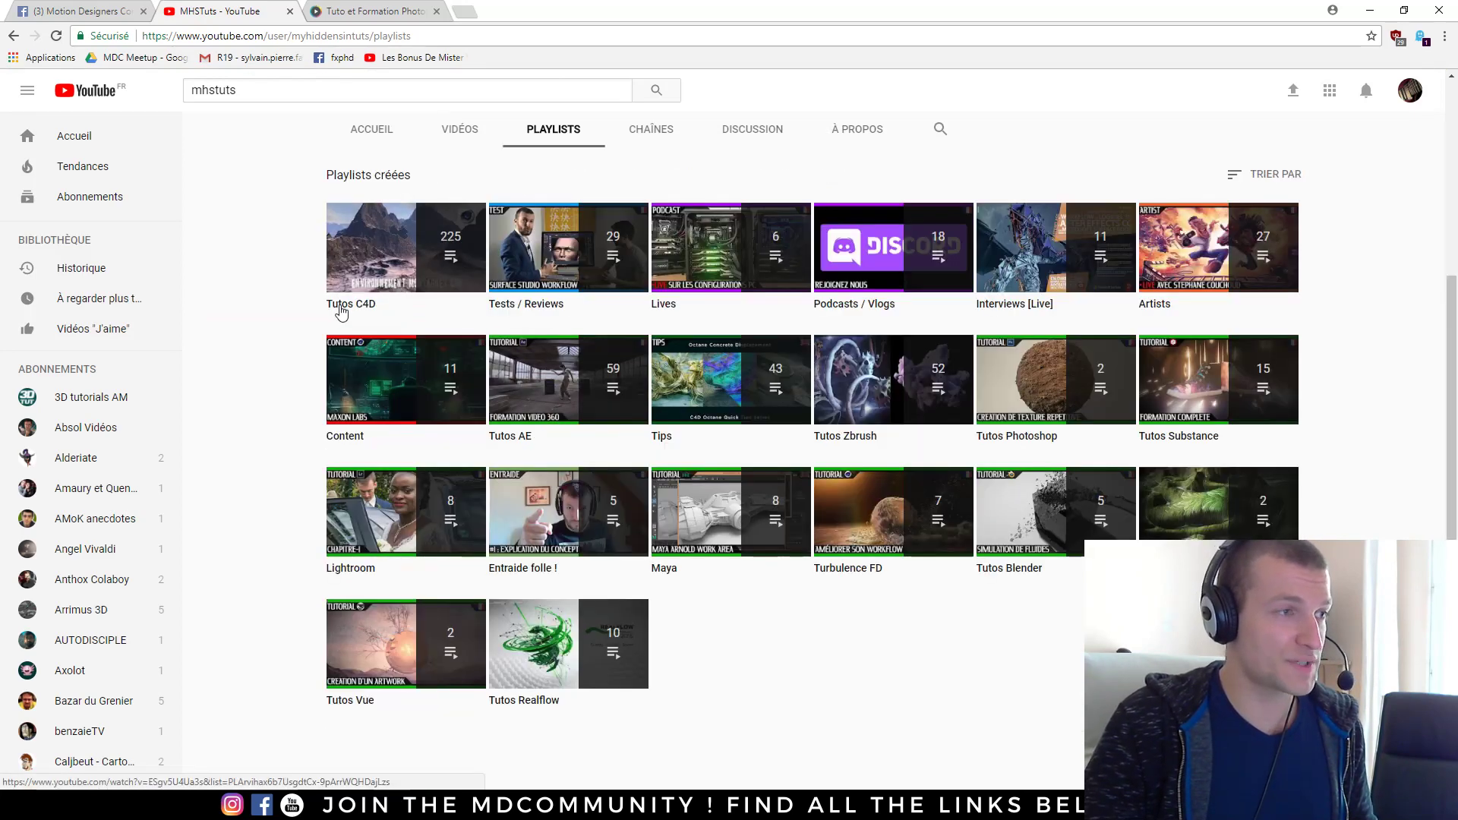
pyautogui.click(422, 291)
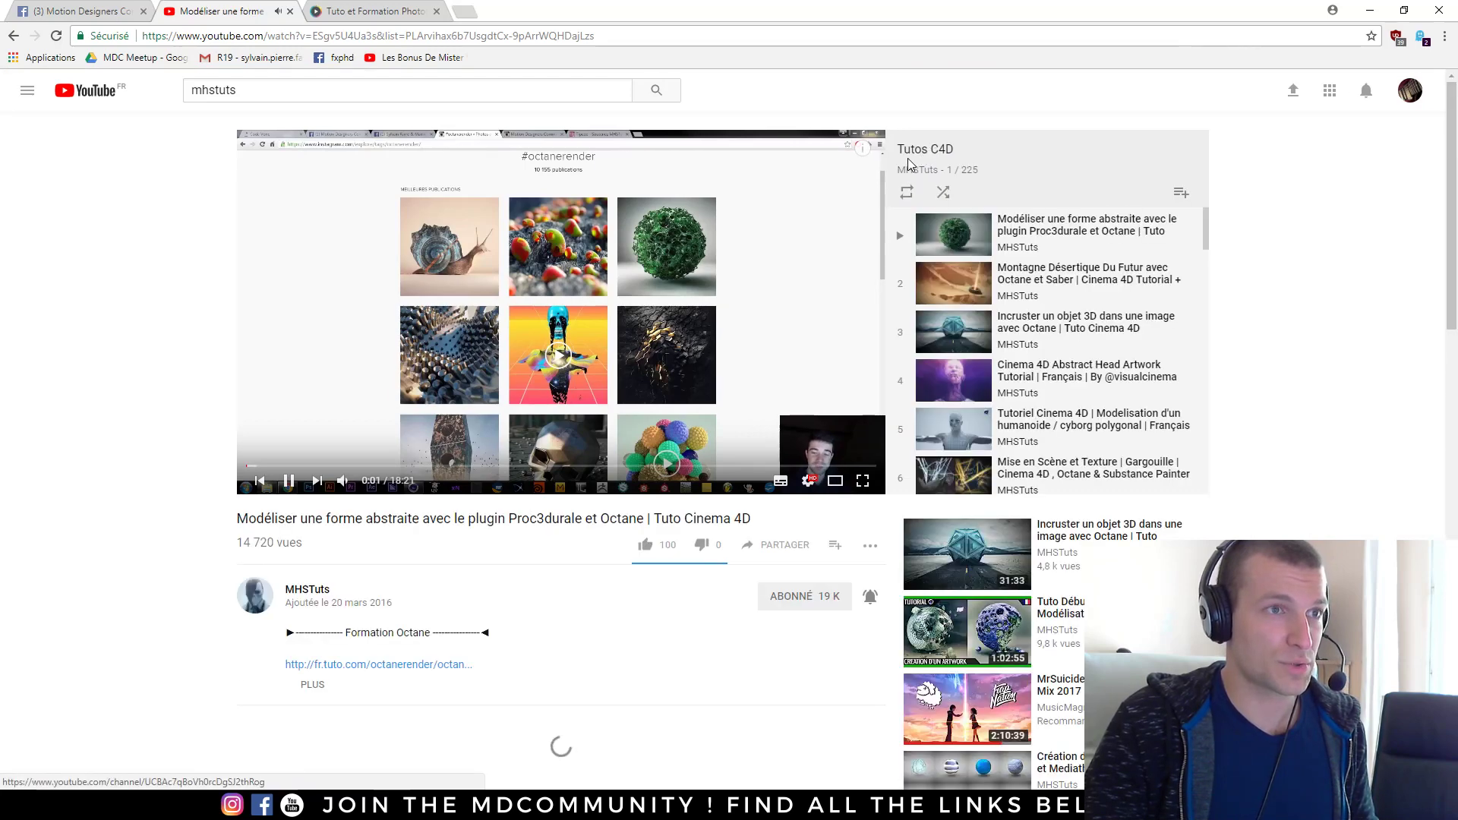
pyautogui.click(936, 151)
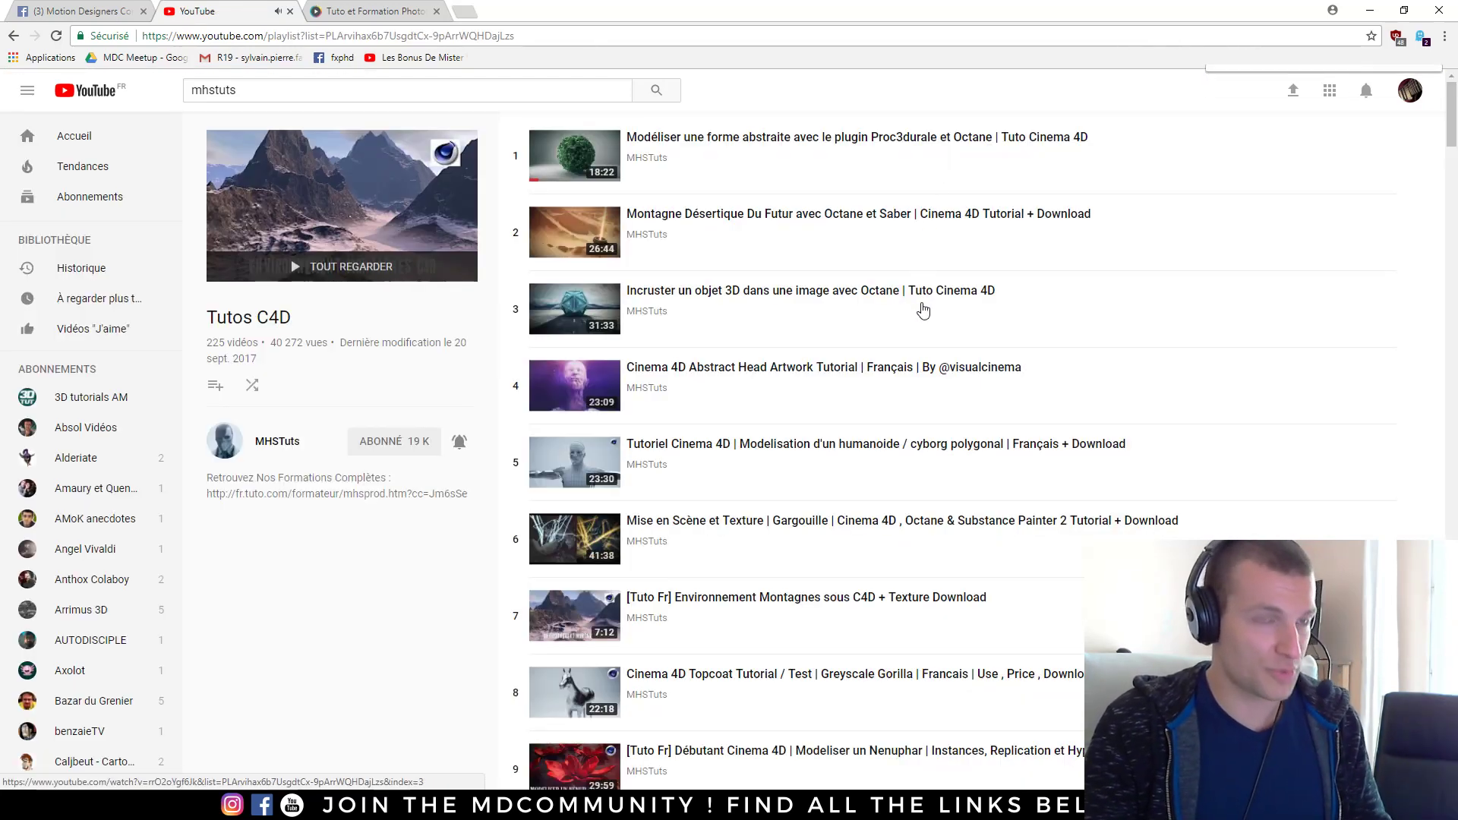
# - Search the playlist page for 'débutant' to find the beginner water-lily tutorial
pyautogui.write('dé')
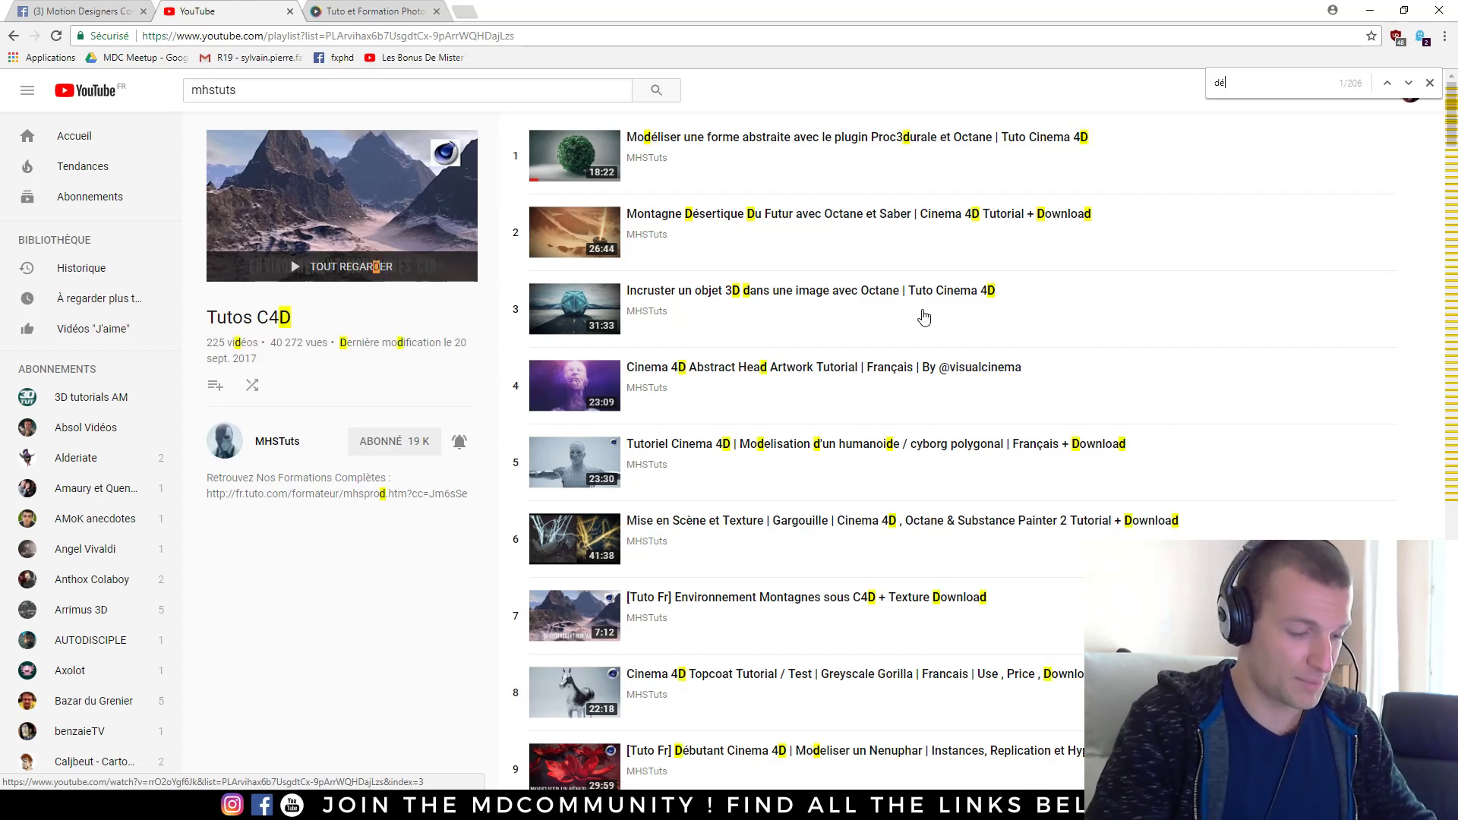
pyautogui.write('butant')
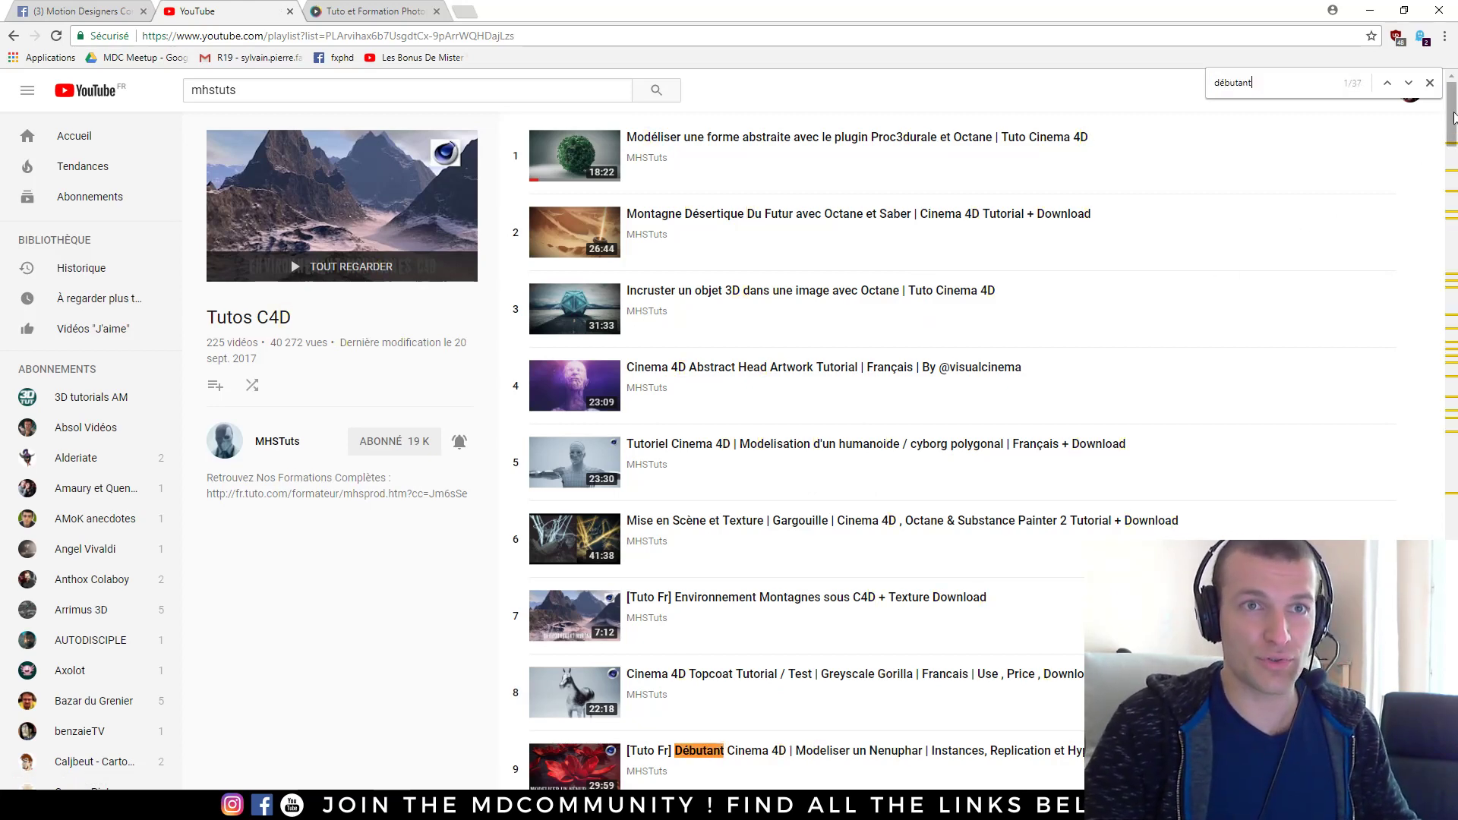
pyautogui.moveTo(1453, 116)
pyautogui.mouseDown()
pyautogui.moveTo(1443, 436)
pyautogui.moveTo(1423, 196)
pyautogui.moveTo(1437, 103)
pyautogui.mouseUp()
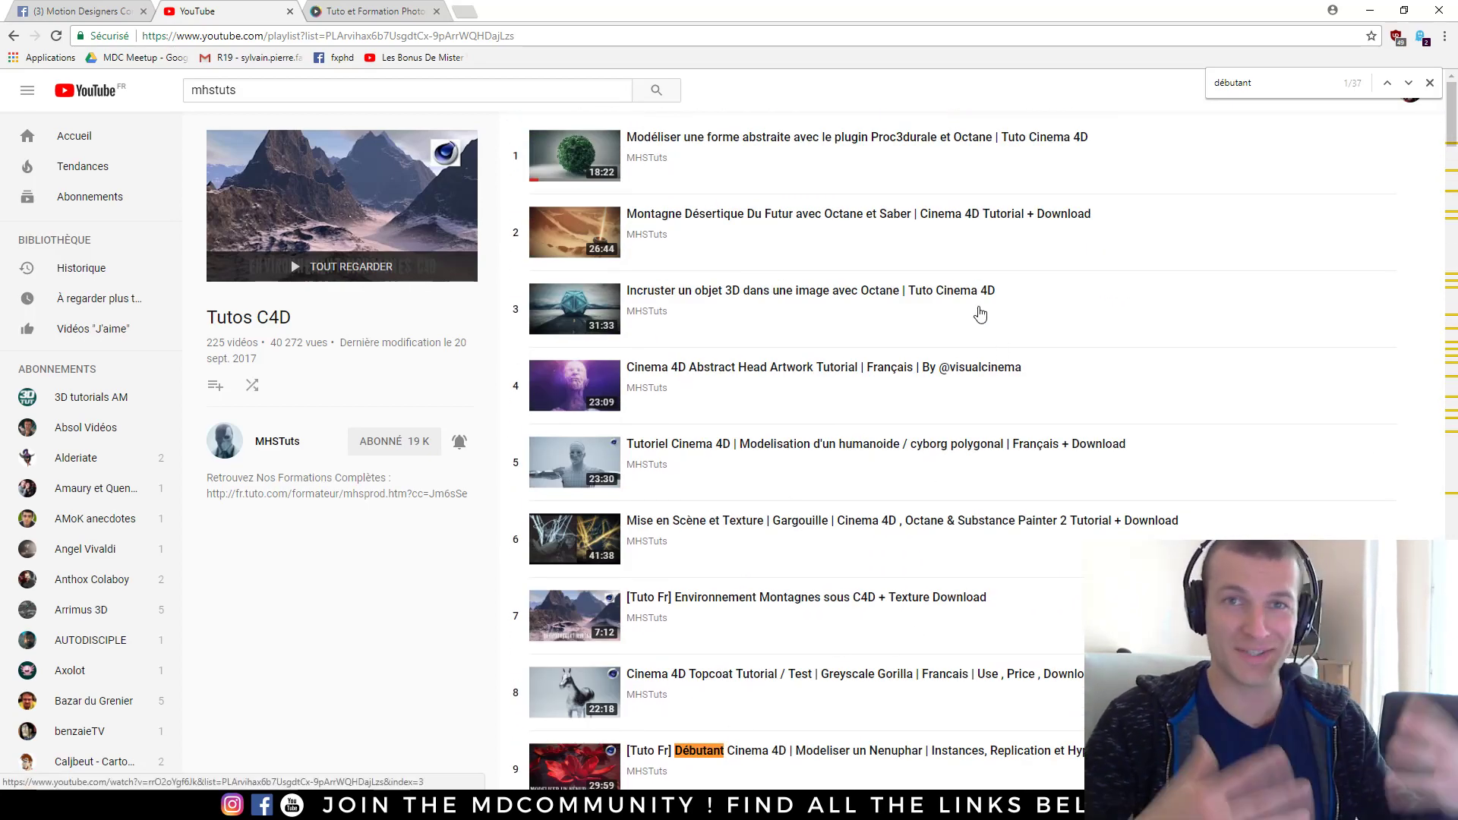
pyautogui.hotkey('alt', 'Tab')
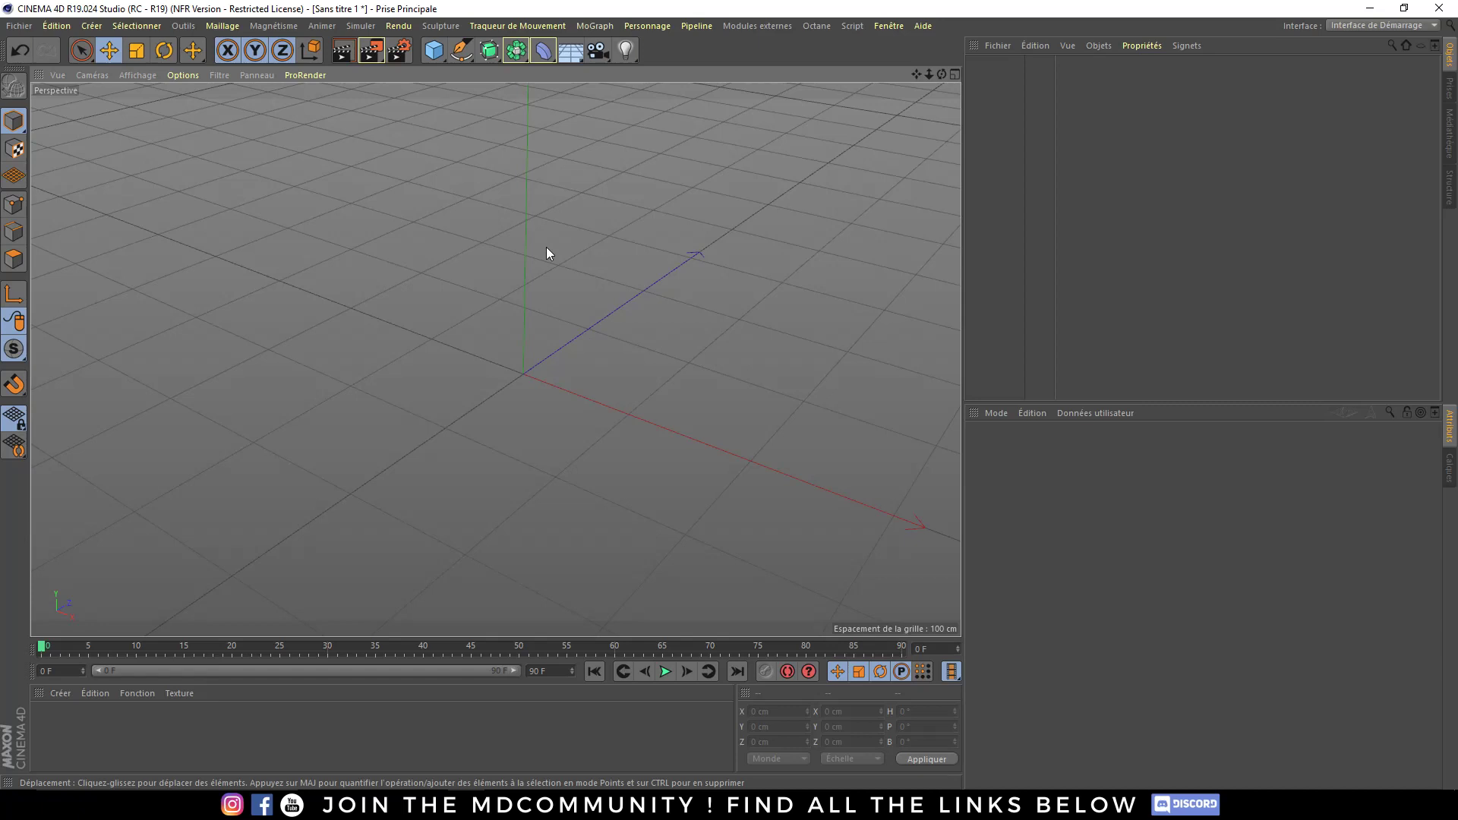
# - Add a default 200 cm Cube primitive from the top toolbar
pyautogui.click(437, 56)
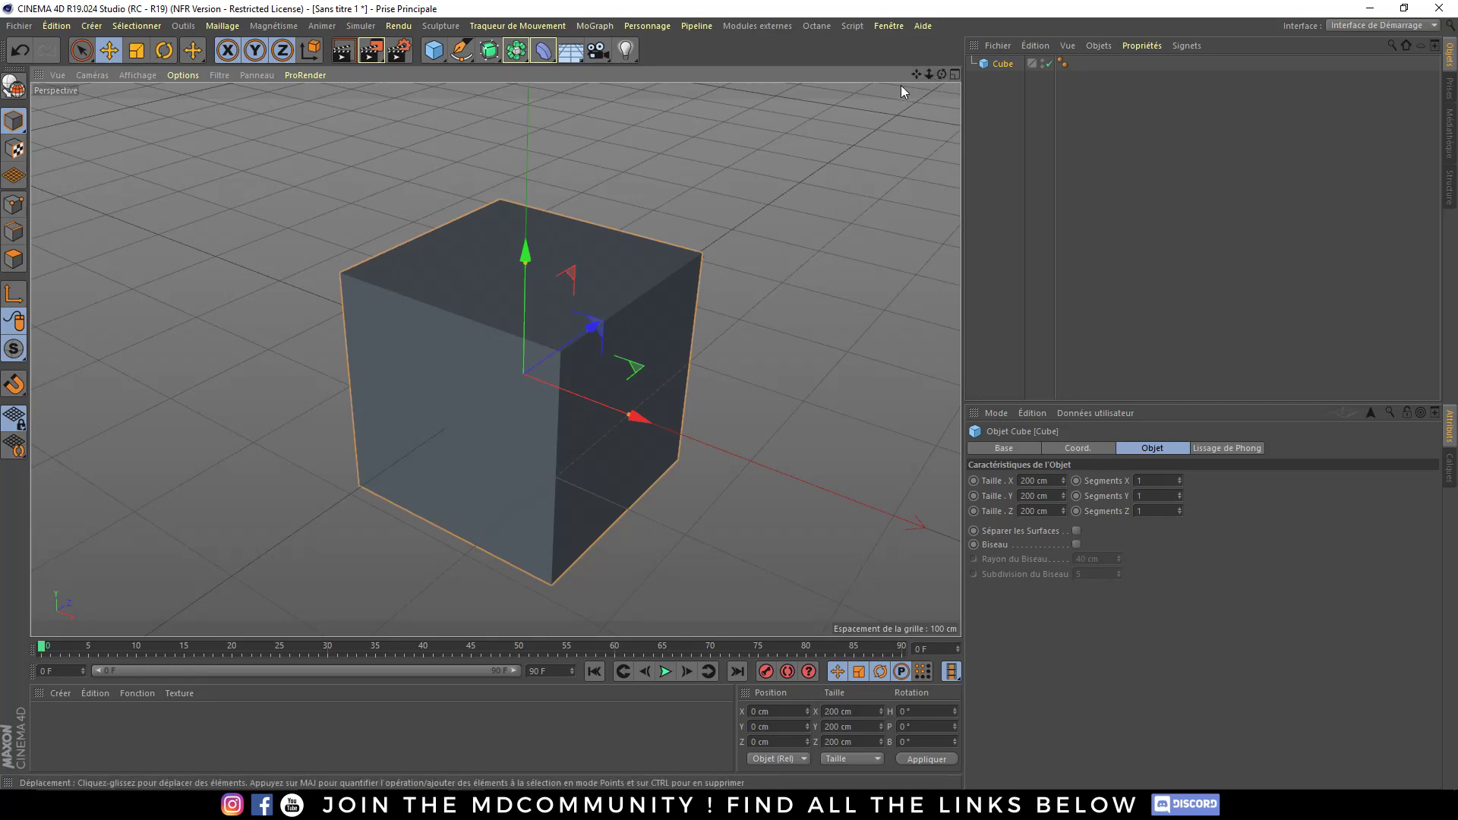
pyautogui.moveTo(913, 71); pyautogui.dragTo(980, 99)
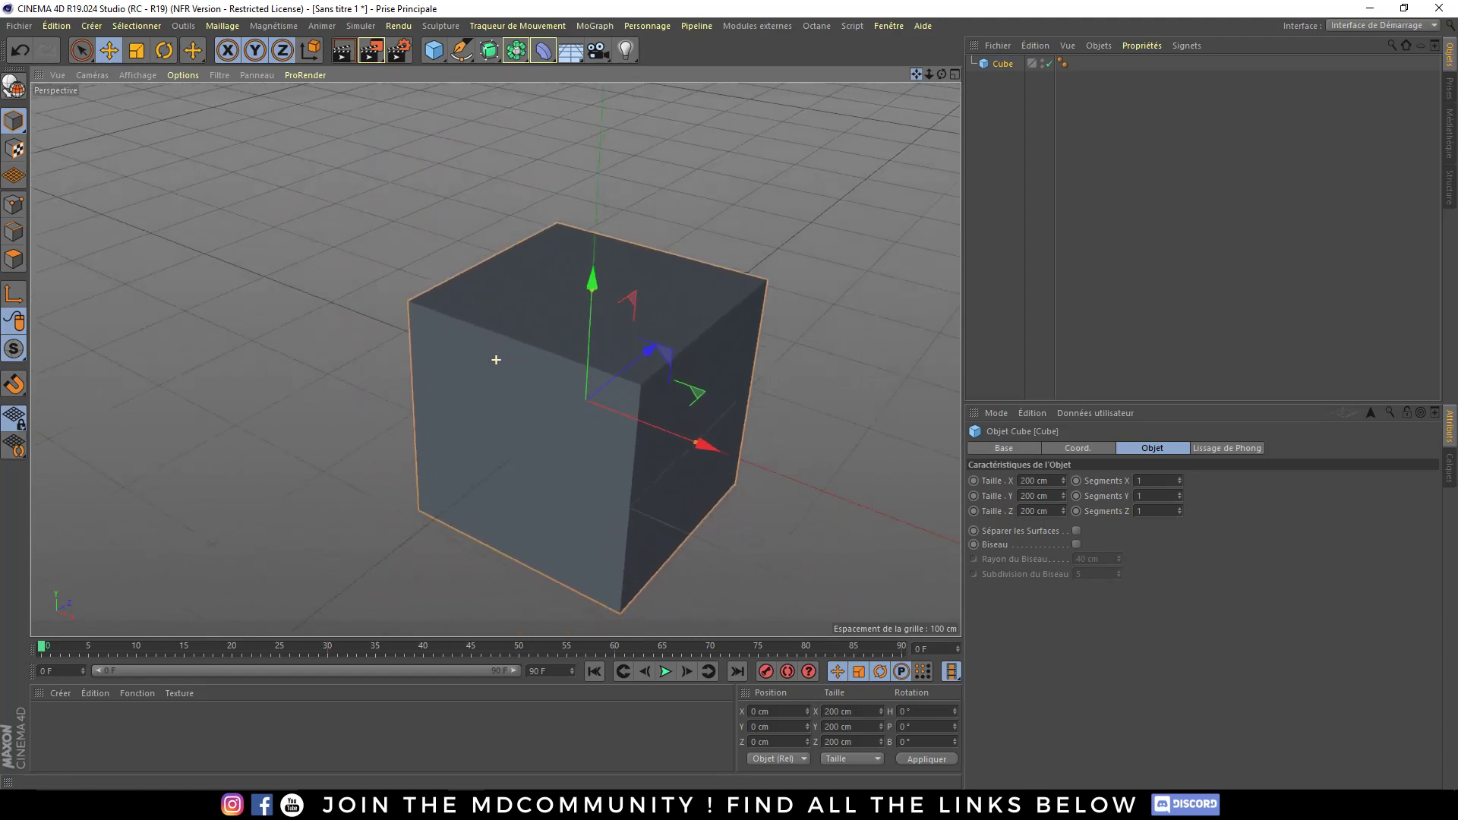
pyautogui.moveTo(496, 359); pyautogui.dragTo(496, 359)
pyautogui.moveTo(930, 80); pyautogui.dragTo(930, 79)
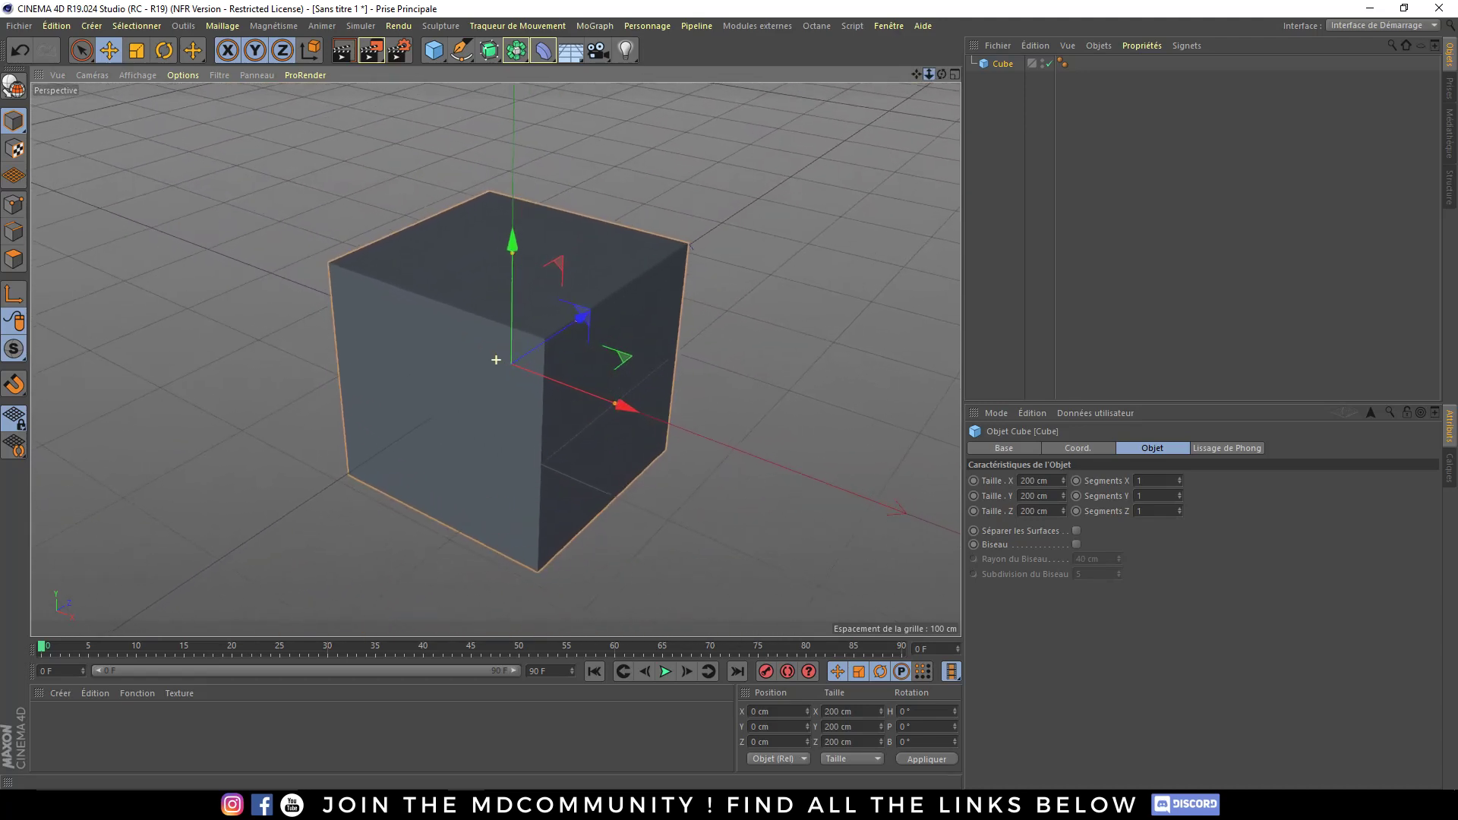
pyautogui.moveTo(930, 79); pyautogui.dragTo(939, 82)
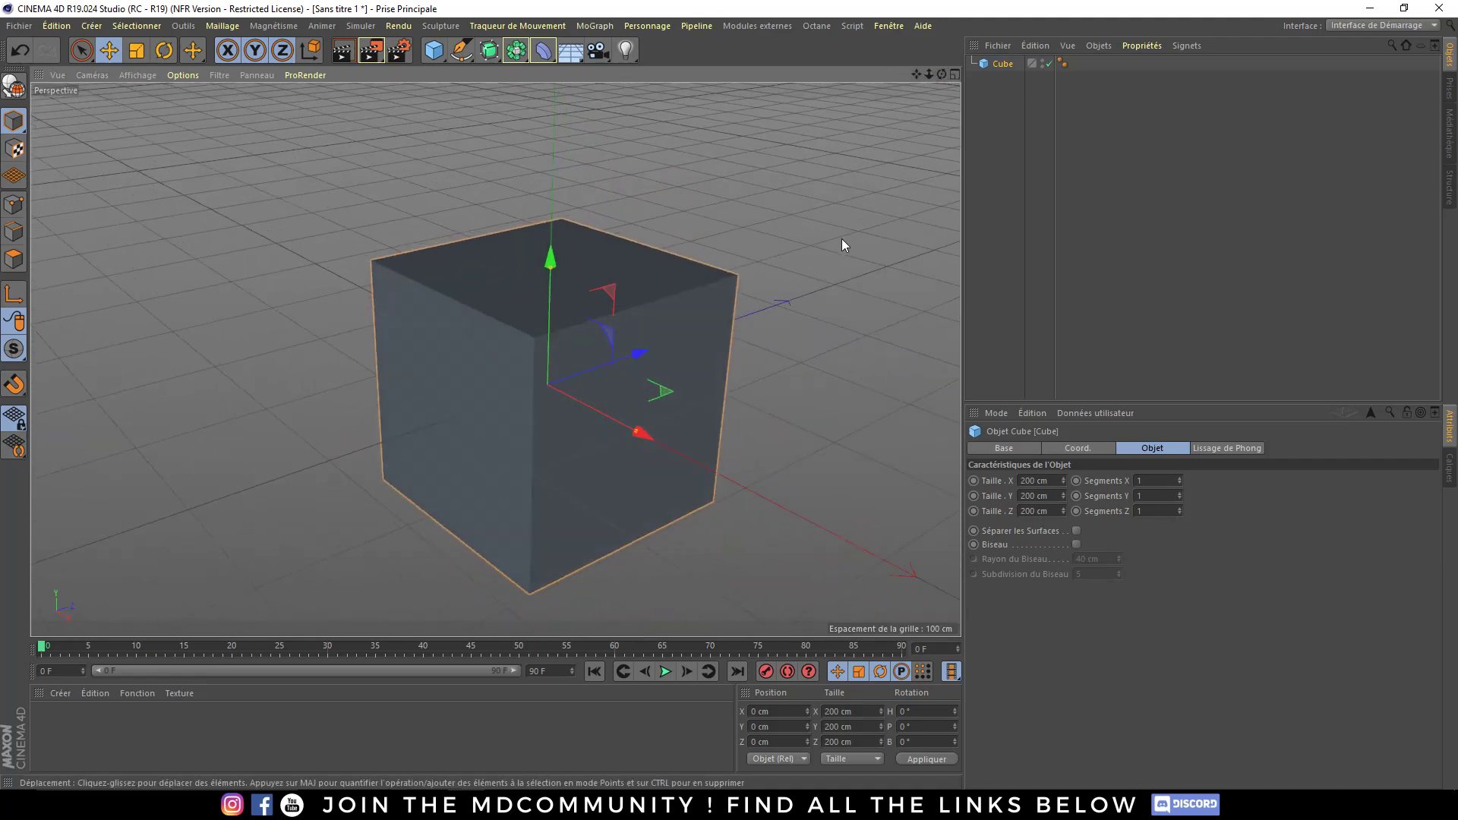
pyautogui.moveTo(841, 239)
pyautogui.keyDown('alt'); pyautogui.mouseDown()
pyautogui.moveTo(651, 302)
pyautogui.moveTo(657, 290)
pyautogui.mouseUp(); pyautogui.keyUp('alt')
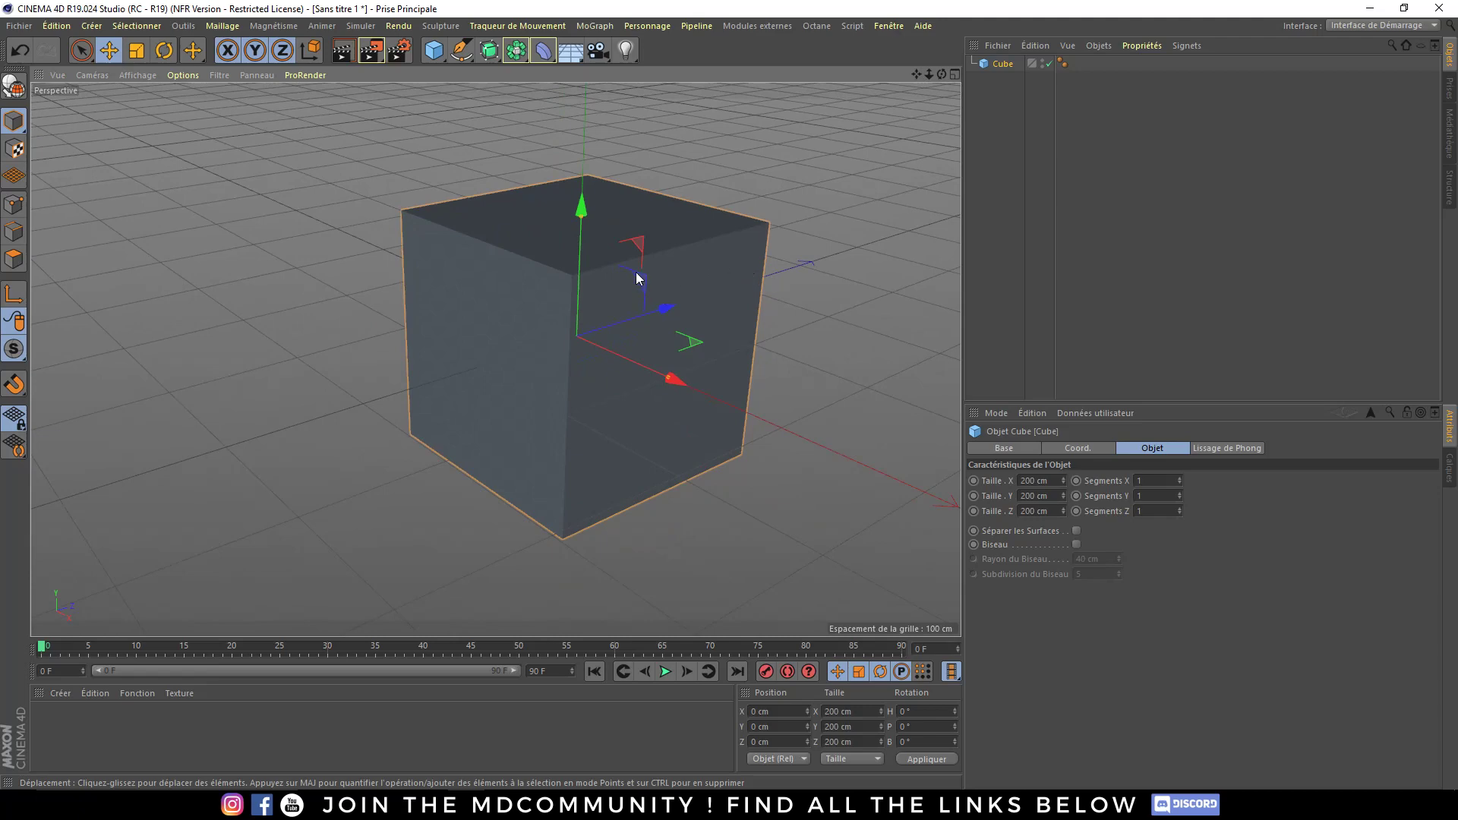
pyautogui.moveTo(640, 278)
pyautogui.keyDown('alt'); pyautogui.mouseDown()
pyautogui.moveTo(520, 339)
pyautogui.moveTo(664, 416)
pyautogui.moveTo(597, 219)
pyautogui.moveTo(485, 404)
pyautogui.moveTo(703, 227)
pyautogui.moveTo(445, 363)
pyautogui.moveTo(712, 208)
pyautogui.mouseUp(); pyautogui.keyUp('alt')
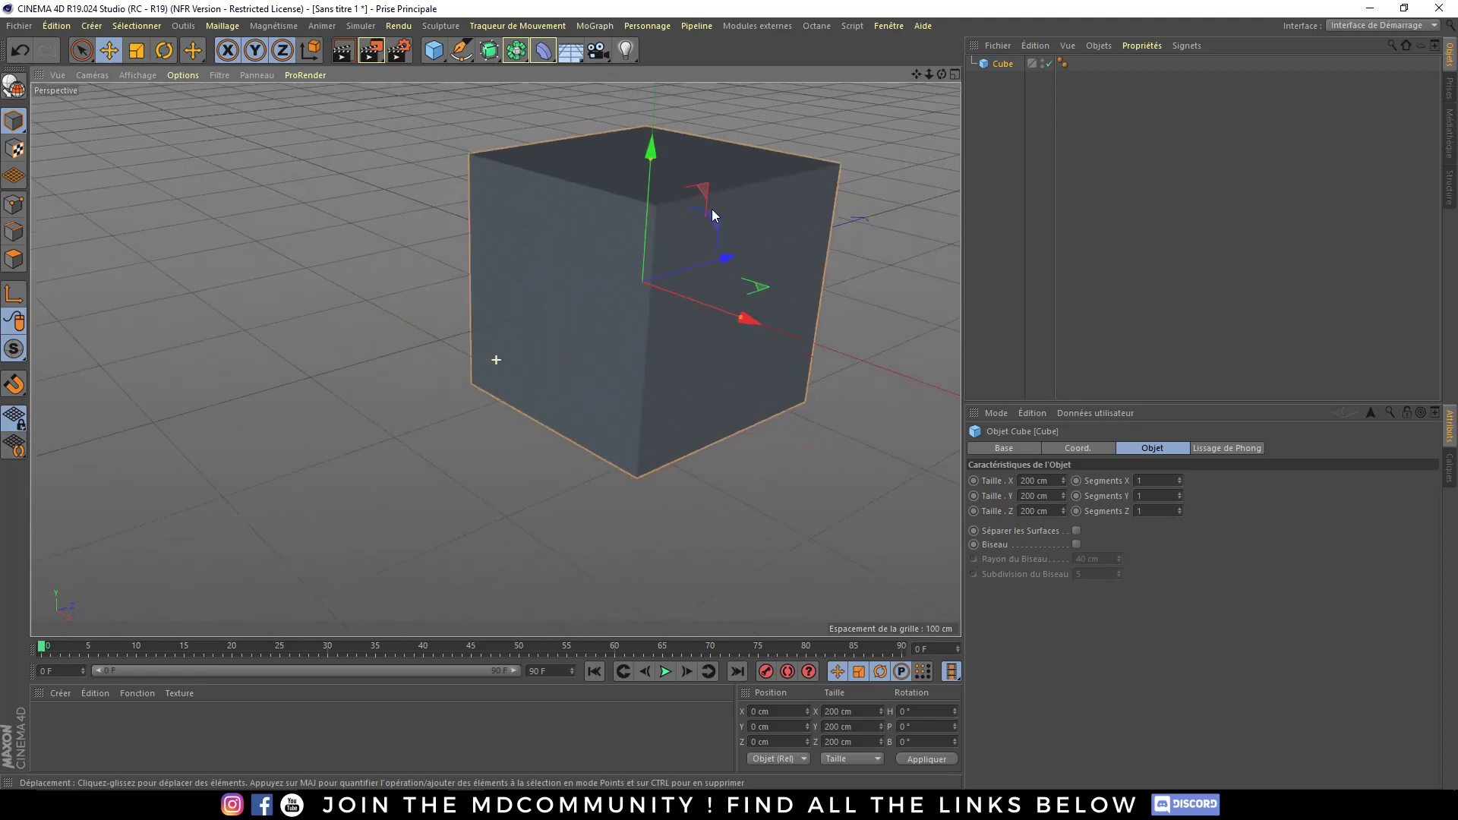
pyautogui.keyDown('alt'); pyautogui.moveTo(712, 208); pyautogui.dragTo(618, 312, button='middle'); pyautogui.keyUp('alt')
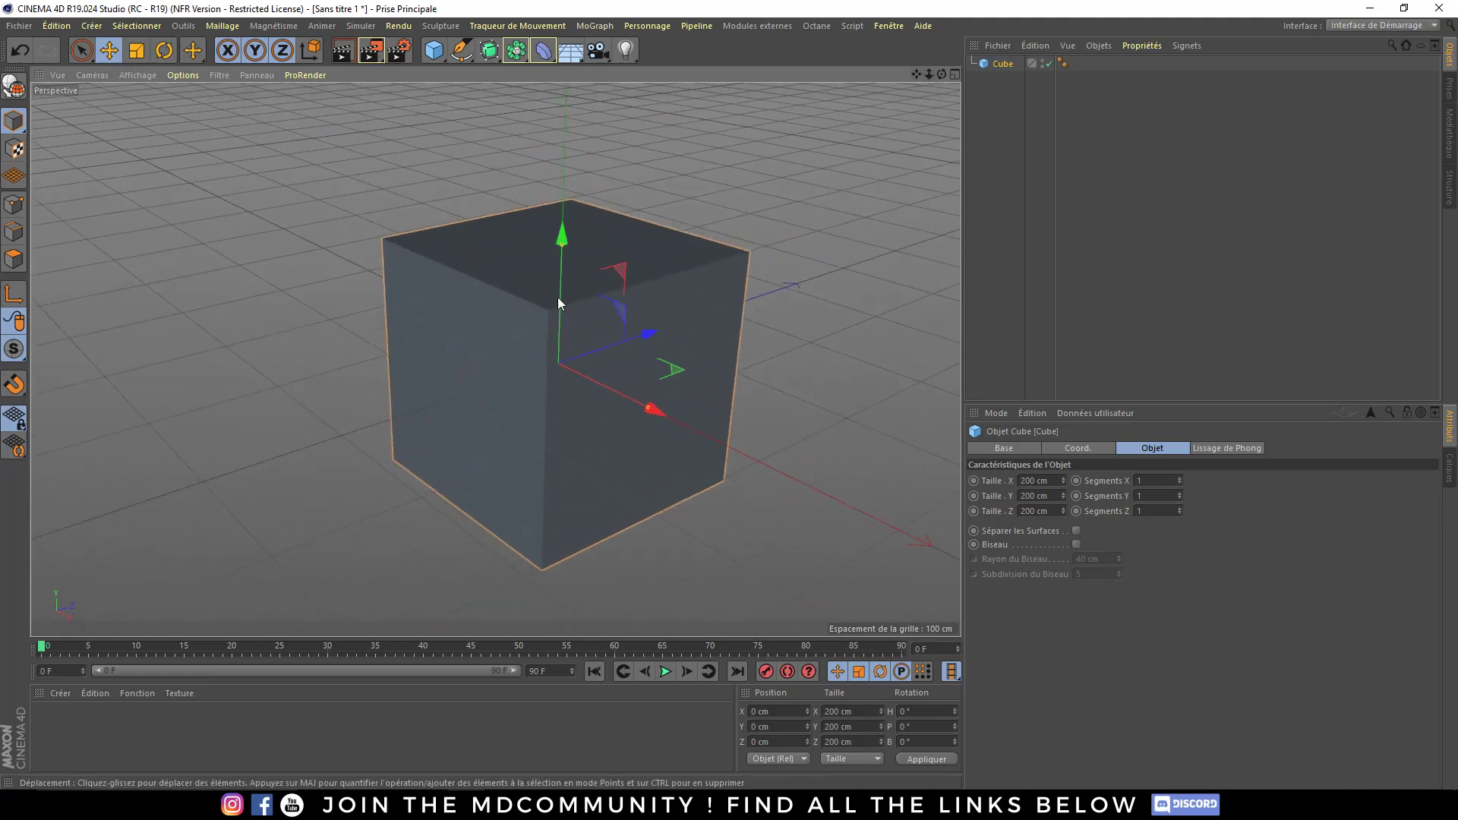
pyautogui.moveTo(553, 305)
pyautogui.keyDown('alt'); pyautogui.mouseDown(button='right')
pyautogui.moveTo(749, 301)
pyautogui.moveTo(460, 311)
pyautogui.moveTo(705, 307)
pyautogui.moveTo(551, 316)
pyautogui.moveTo(590, 314)
pyautogui.mouseUp(button='right'); pyautogui.keyUp('alt')
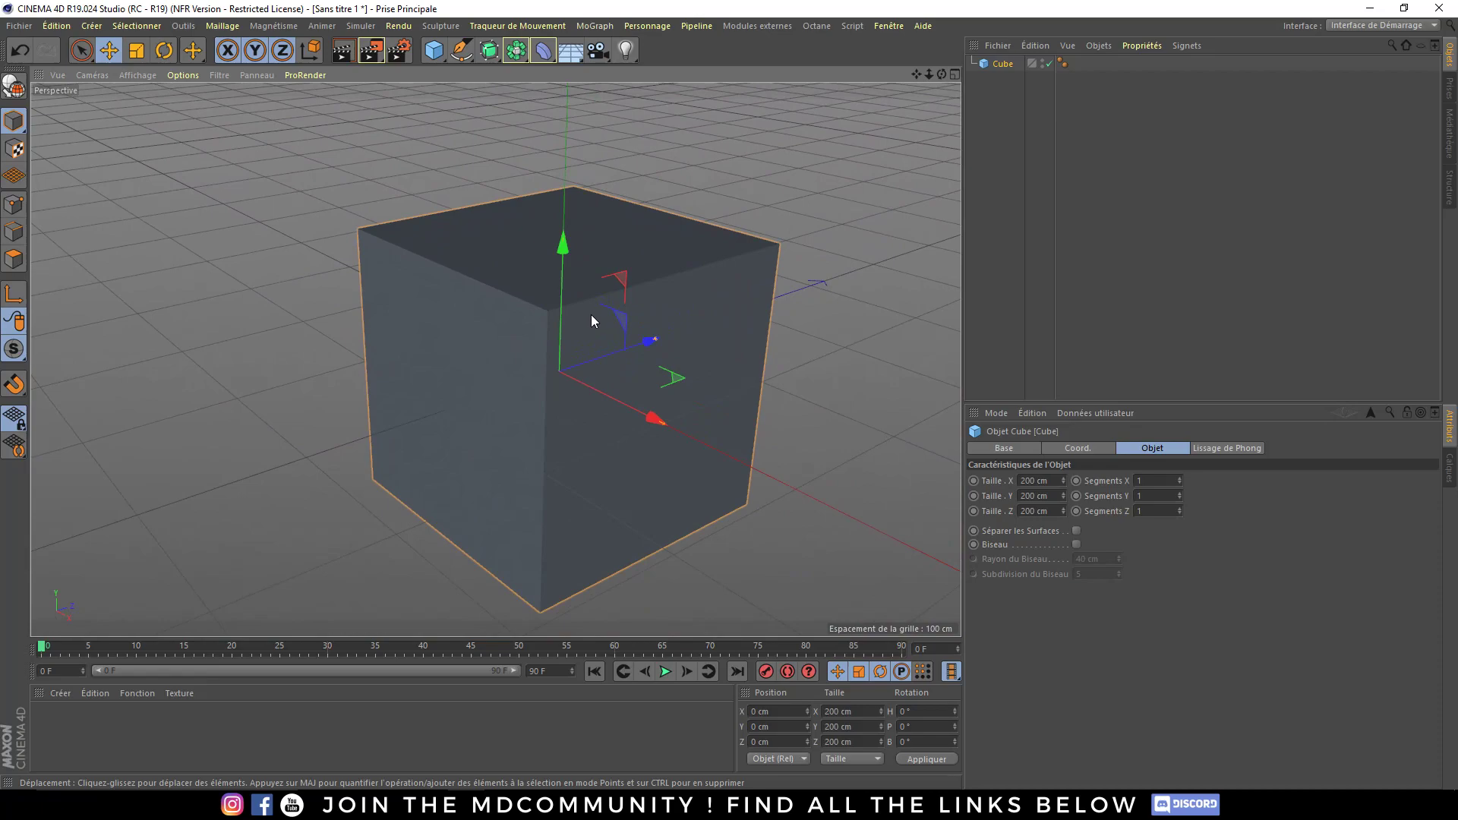
pyautogui.moveTo(592, 319)
pyautogui.keyDown('alt'); pyautogui.mouseDown()
pyautogui.moveTo(514, 286)
pyautogui.moveTo(429, 351)
pyautogui.moveTo(496, 425)
pyautogui.moveTo(540, 292)
pyautogui.moveTo(643, 291)
pyautogui.moveTo(699, 250)
pyautogui.moveTo(597, 264)
pyautogui.moveTo(585, 343)
pyautogui.moveTo(598, 319)
pyautogui.mouseUp(); pyautogui.keyUp('alt')
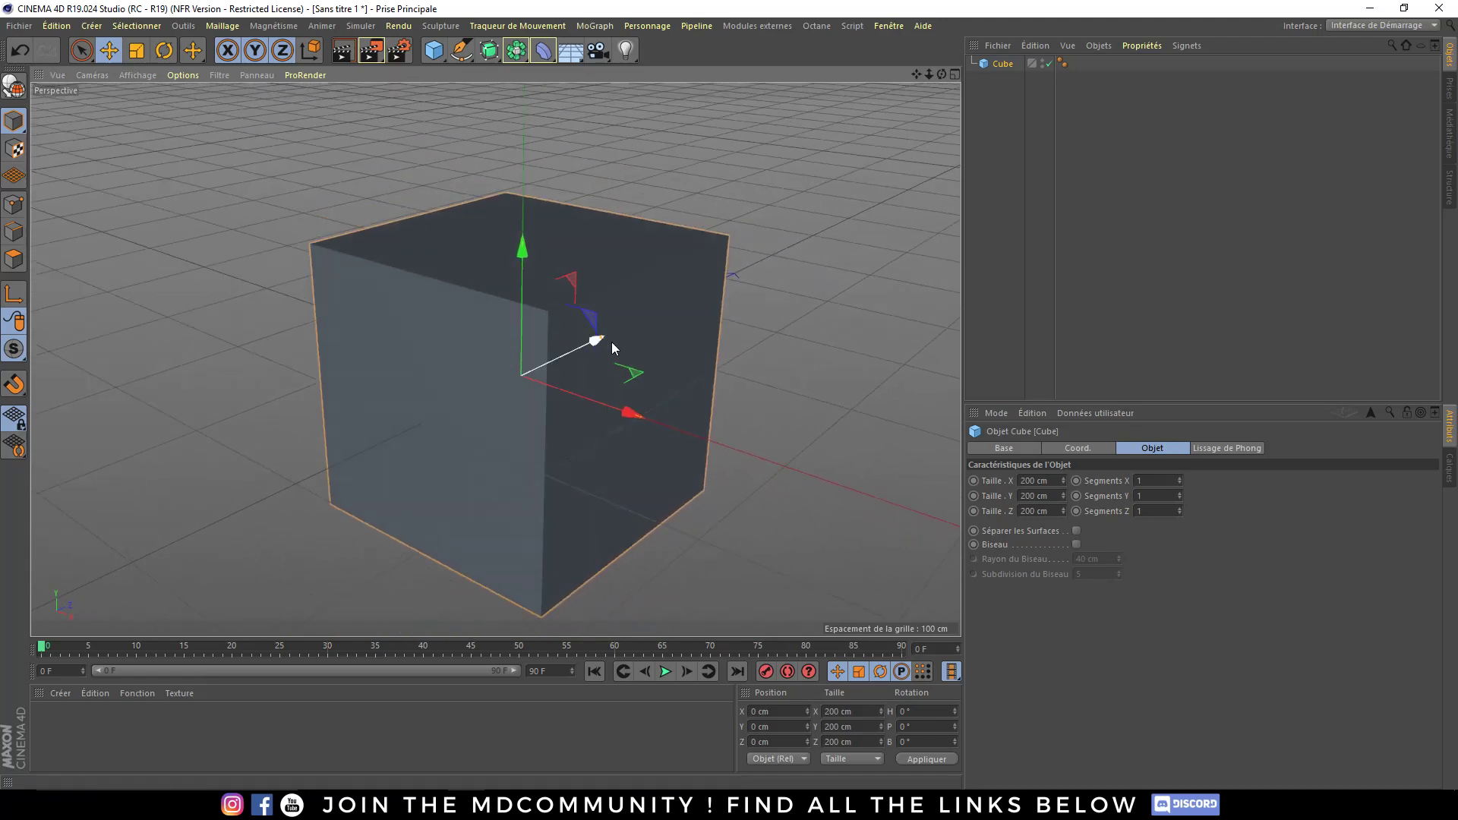
pyautogui.moveTo(550, 331)
pyautogui.keyDown('alt'); pyautogui.mouseDown()
pyautogui.moveTo(510, 337)
pyautogui.moveTo(525, 369)
pyautogui.moveTo(576, 380)
pyautogui.moveTo(603, 359)
pyautogui.moveTo(538, 338)
pyautogui.mouseUp(); pyautogui.keyUp('alt')
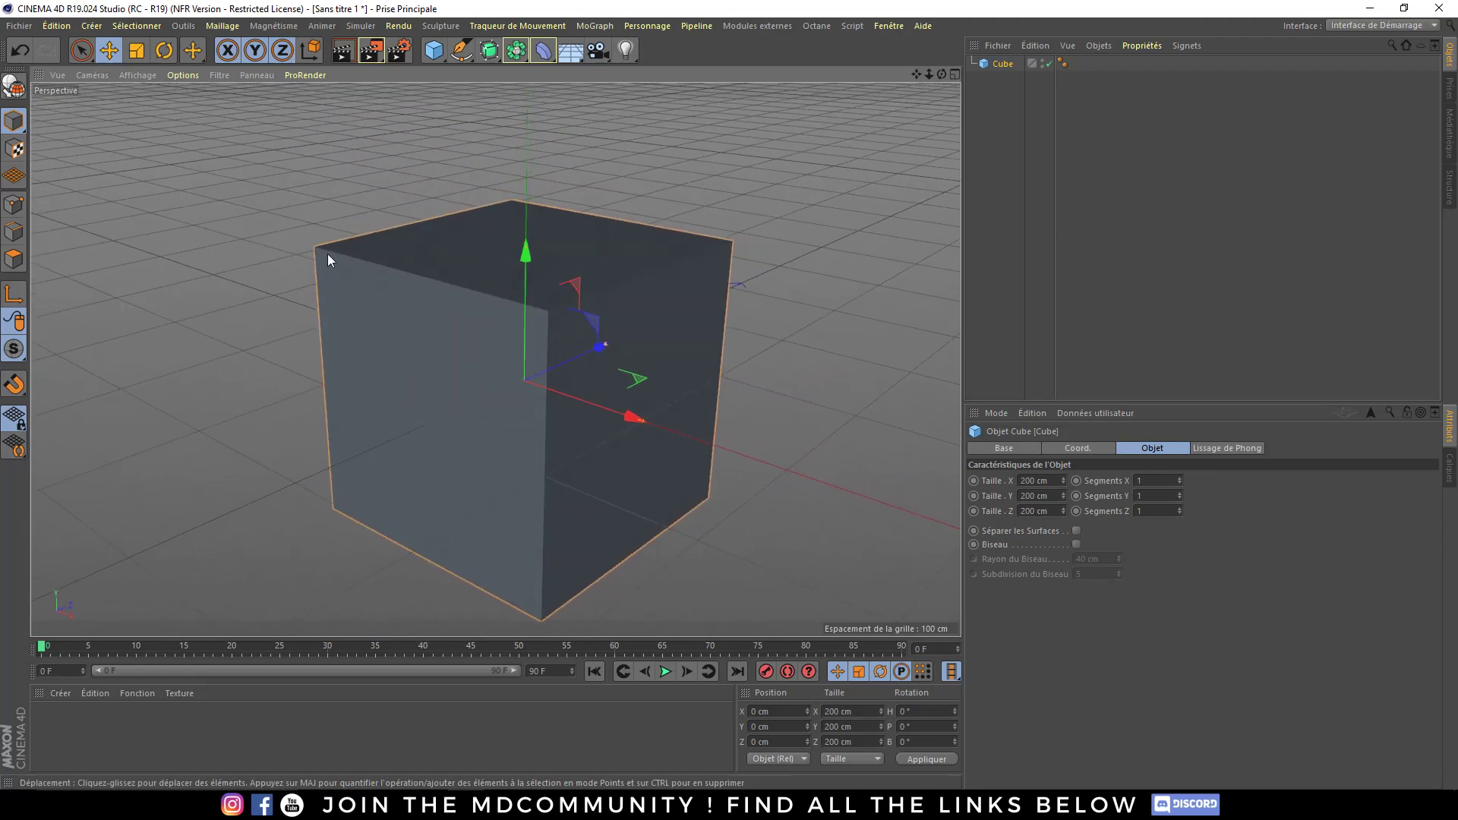
pyautogui.moveTo(328, 259)
pyautogui.keyDown('alt'); pyautogui.mouseDown()
pyautogui.moveTo(384, 254)
pyautogui.moveTo(367, 225)
pyautogui.moveTo(325, 237)
pyautogui.moveTo(310, 286)
pyautogui.moveTo(358, 301)
pyautogui.moveTo(384, 282)
pyautogui.moveTo(406, 205)
pyautogui.moveTo(334, 244)
pyautogui.mouseUp(); pyautogui.keyUp('alt')
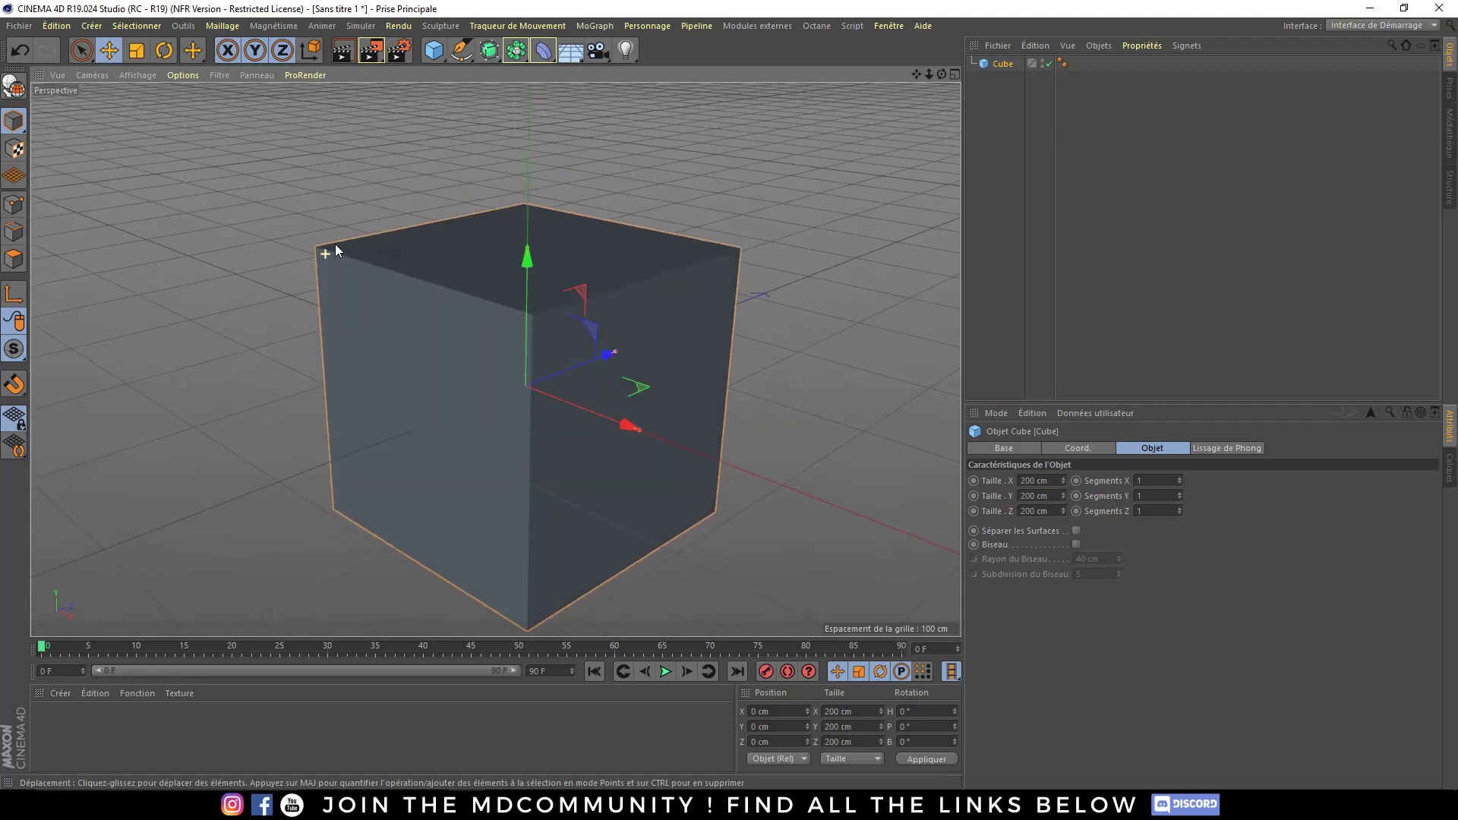
pyautogui.moveTo(531, 312)
pyautogui.keyDown('alt'); pyautogui.mouseDown()
pyautogui.moveTo(580, 273)
pyautogui.moveTo(537, 322)
pyautogui.moveTo(404, 299)
pyautogui.mouseUp(); pyautogui.keyUp('alt')
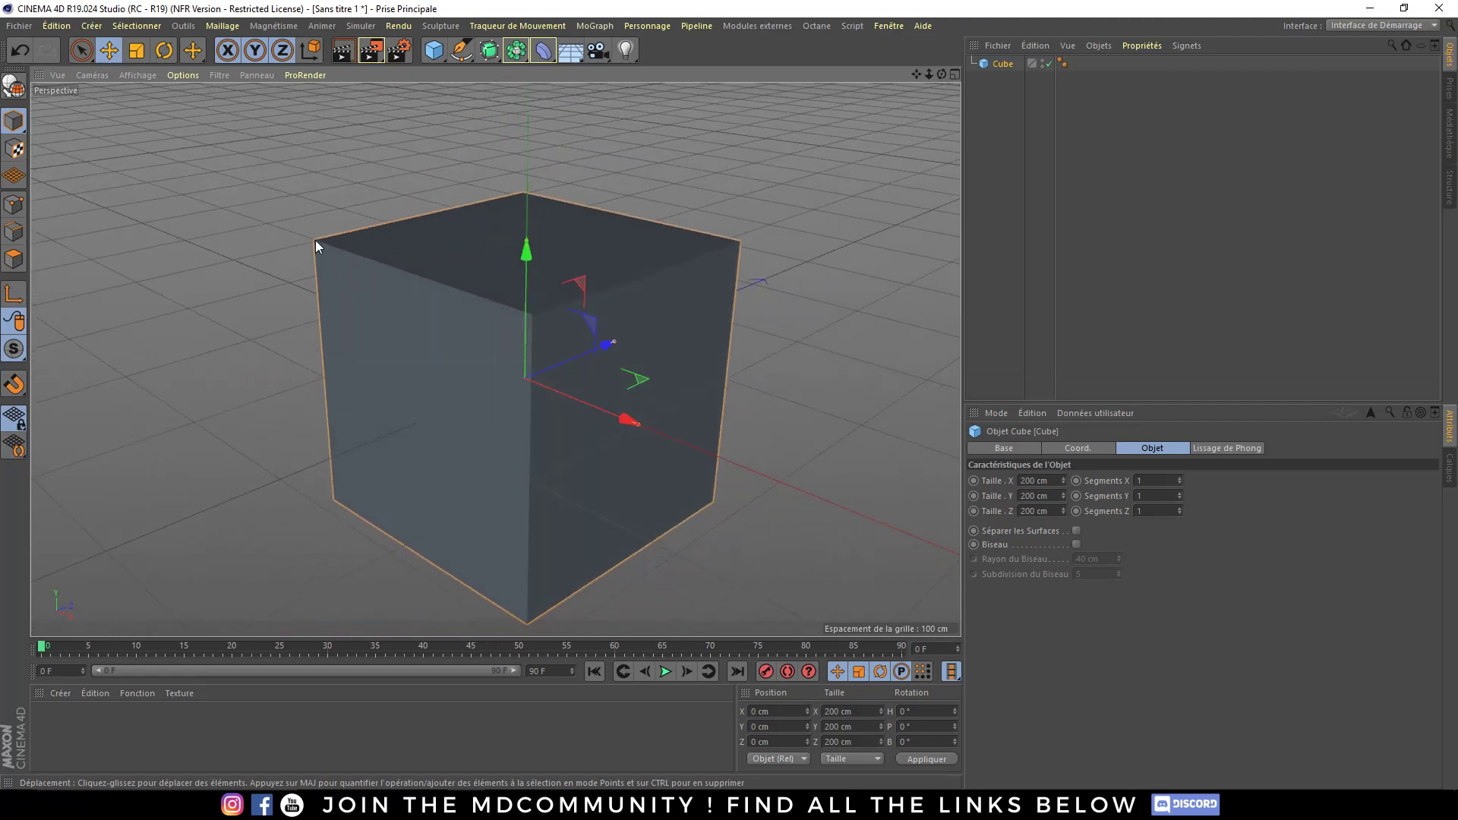
pyautogui.moveTo(316, 240)
pyautogui.keyDown('alt'); pyautogui.mouseDown()
pyautogui.moveTo(413, 273)
pyautogui.moveTo(417, 198)
pyautogui.moveTo(335, 206)
pyautogui.moveTo(366, 247)
pyautogui.mouseUp(); pyautogui.keyUp('alt')
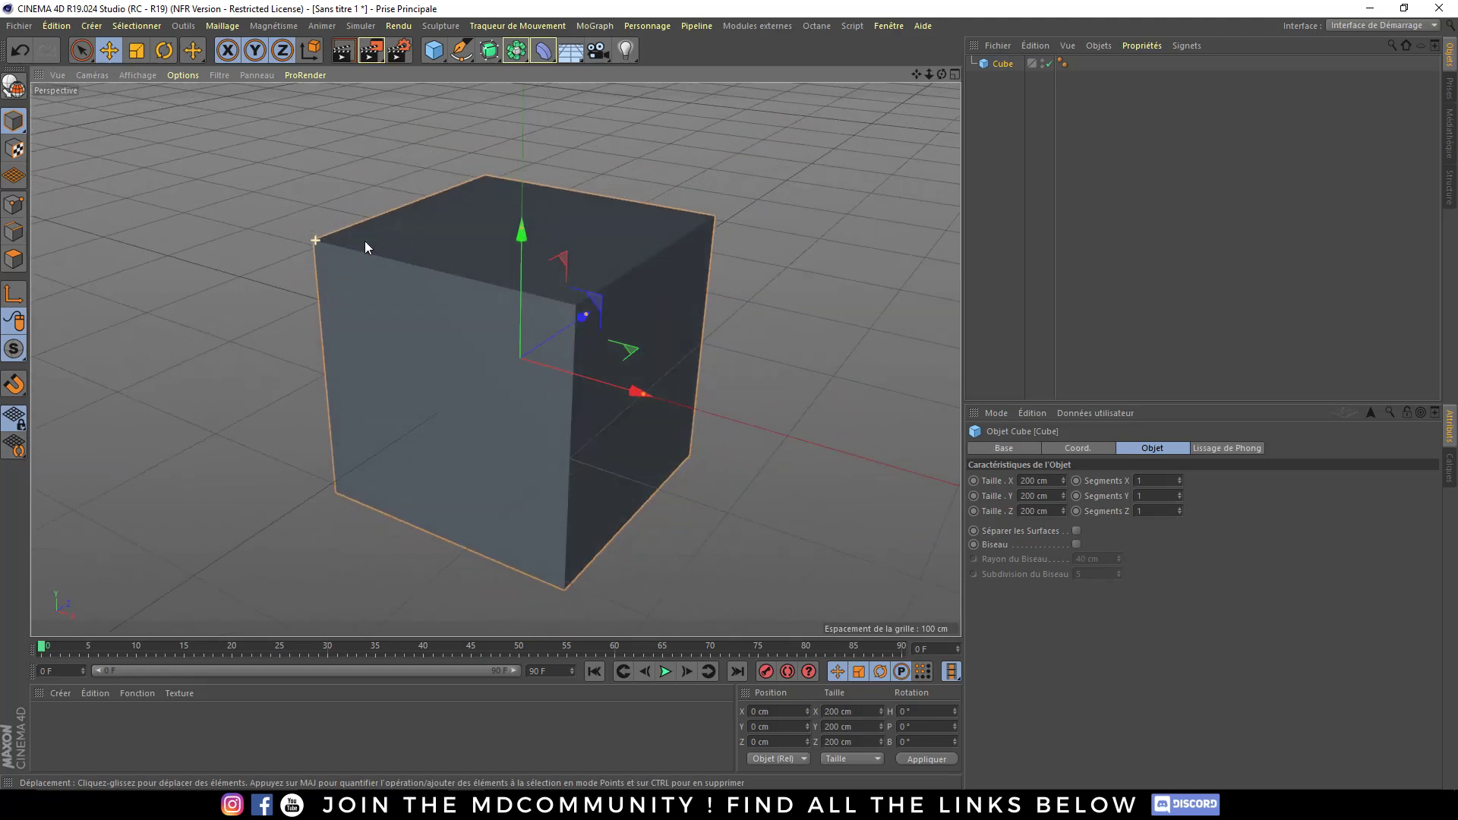
pyautogui.moveTo(319, 243)
pyautogui.keyDown('alt'); pyautogui.mouseDown(button='right')
pyautogui.moveTo(683, 243)
pyautogui.moveTo(340, 252)
pyautogui.moveTo(681, 303)
pyautogui.moveTo(518, 307)
pyautogui.mouseUp(button='right'); pyautogui.keyUp('alt')
pyautogui.moveTo(919, 75)
pyautogui.mouseDown()
pyautogui.moveTo(931, 70)
pyautogui.moveTo(495, 359)
pyautogui.mouseUp()
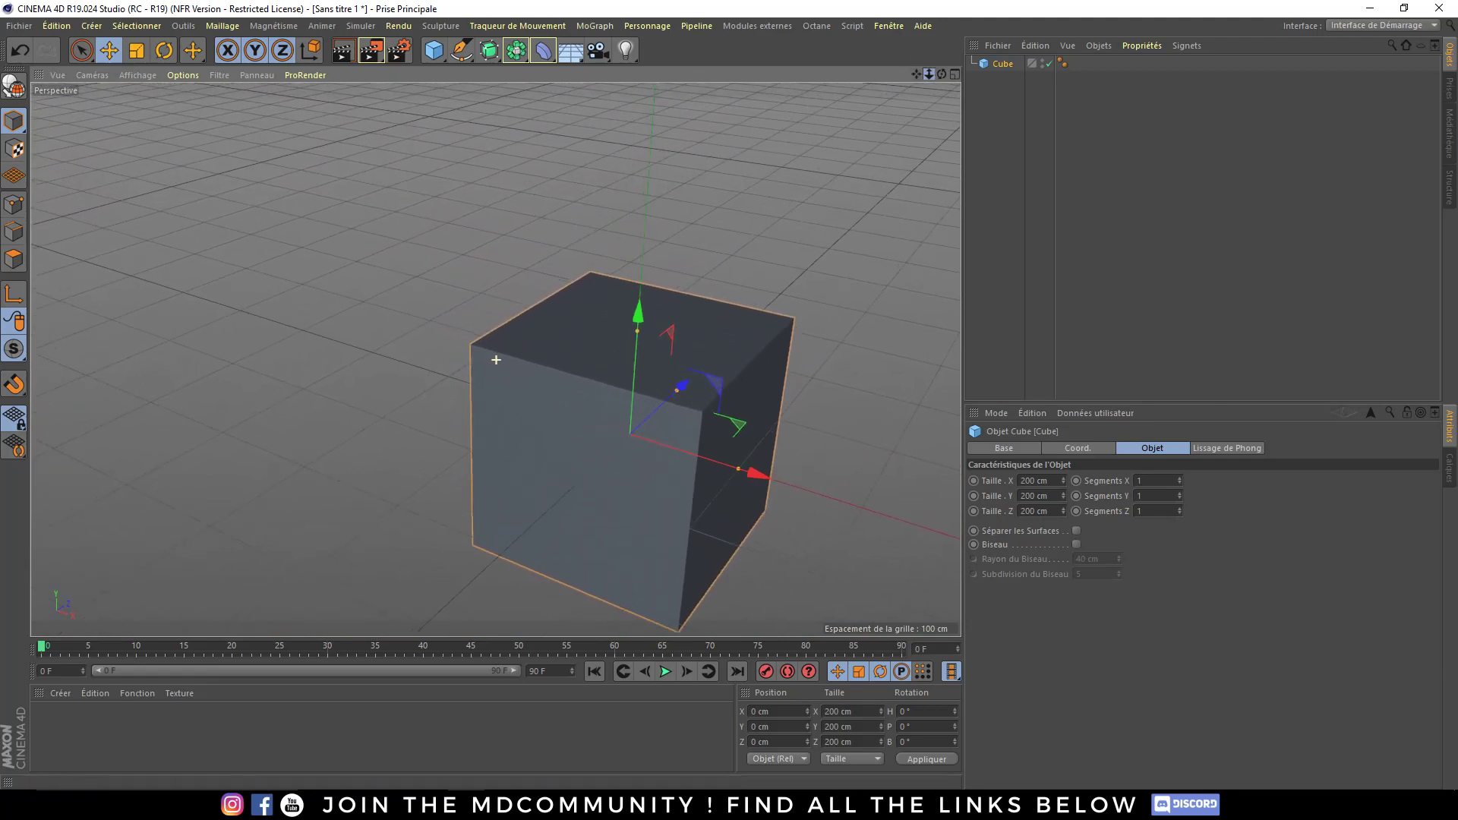
pyautogui.moveTo(945, 73)
pyautogui.mouseDown()
pyautogui.moveTo(495, 359)
pyautogui.moveTo(604, 197)
pyautogui.mouseUp()
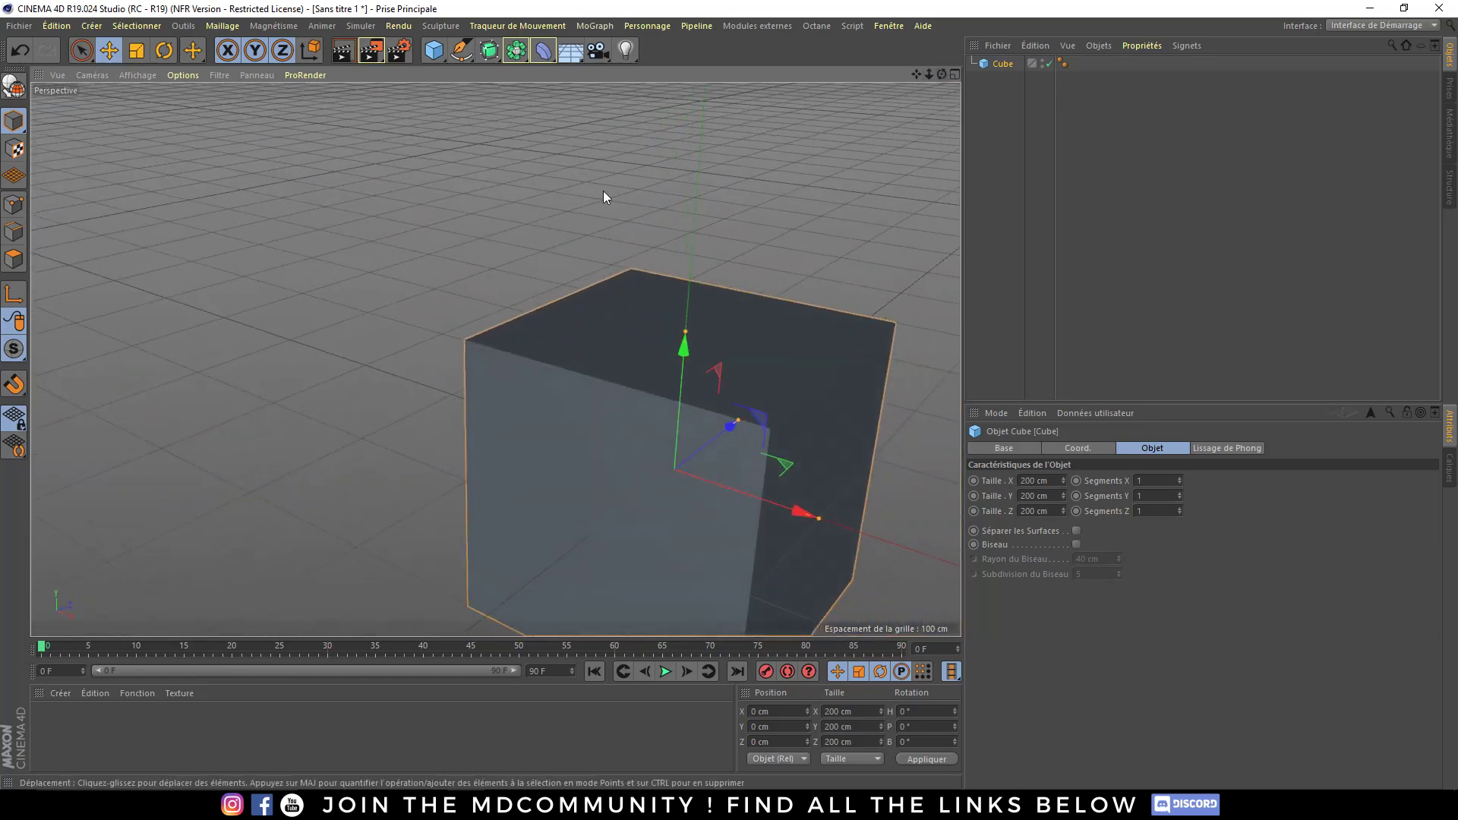
pyautogui.moveTo(576, 402)
pyautogui.keyDown('alt'); pyautogui.mouseDown()
pyautogui.moveTo(511, 316)
pyautogui.moveTo(550, 261)
pyautogui.moveTo(548, 290)
pyautogui.mouseUp(); pyautogui.keyUp('alt')
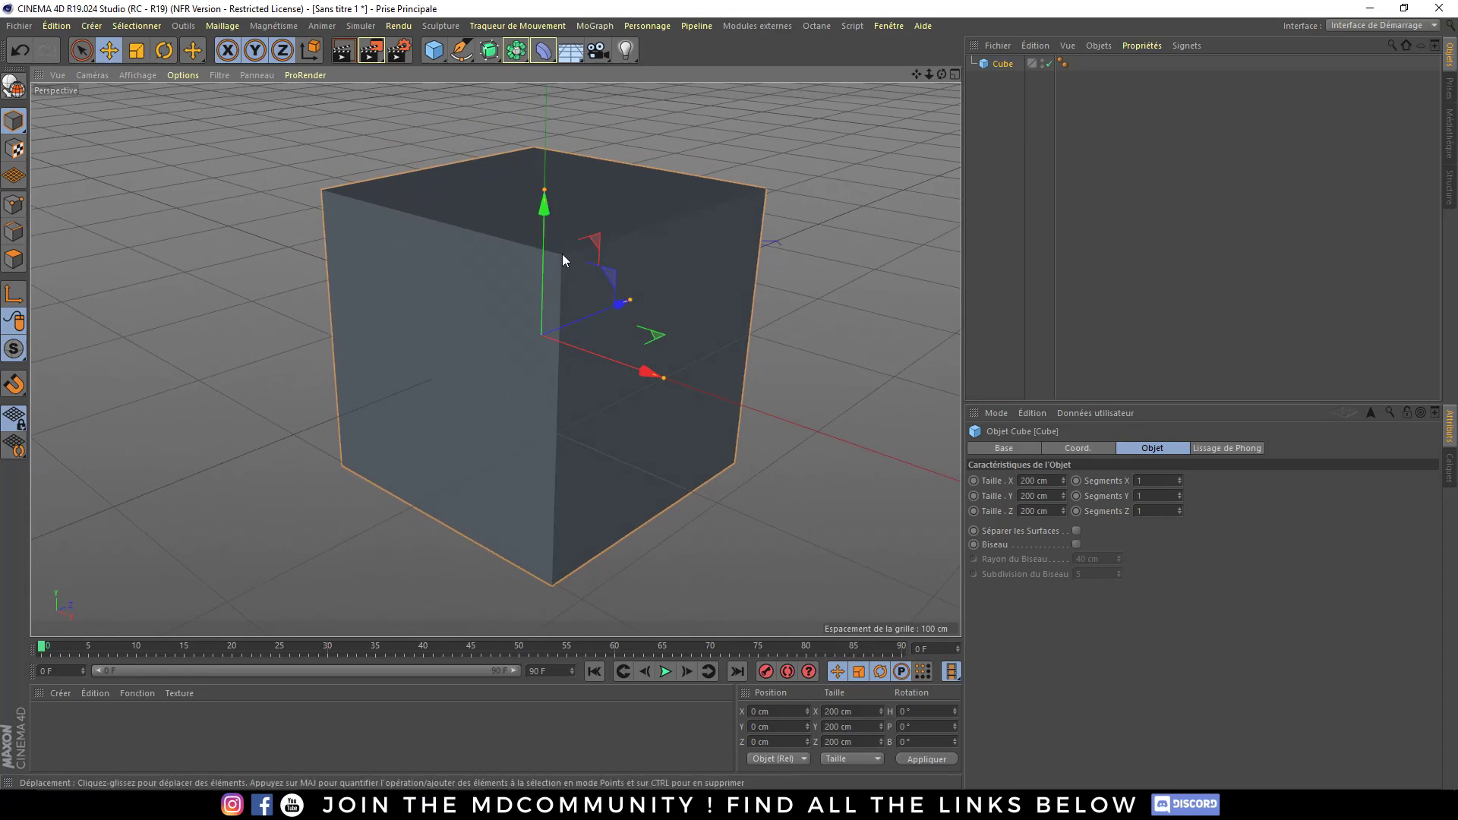
pyautogui.keyDown('alt'); pyautogui.moveTo(562, 259); pyautogui.dragTo(581, 305); pyautogui.keyUp('alt')
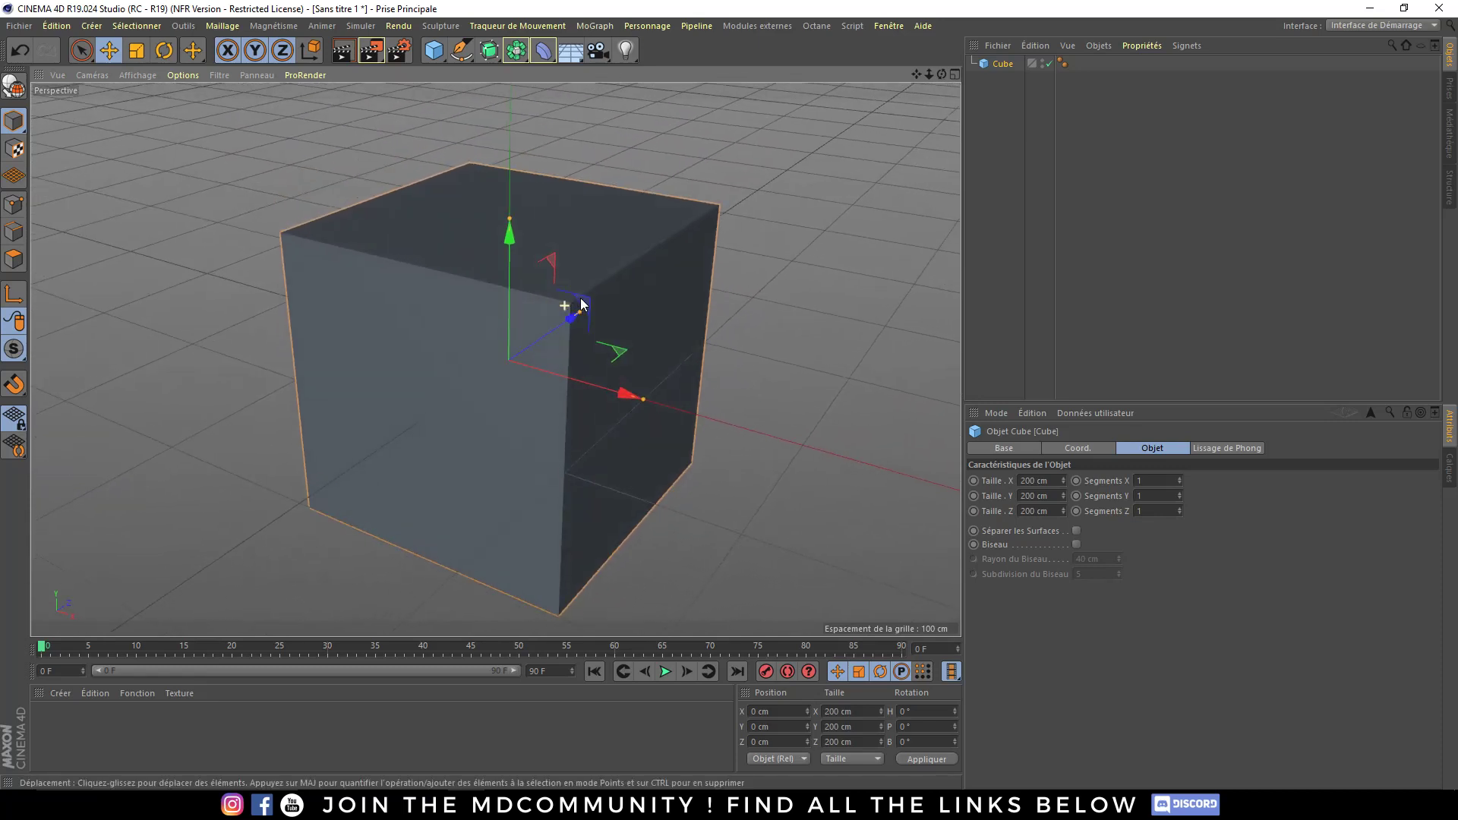
pyautogui.scroll(-3, 532, 311)
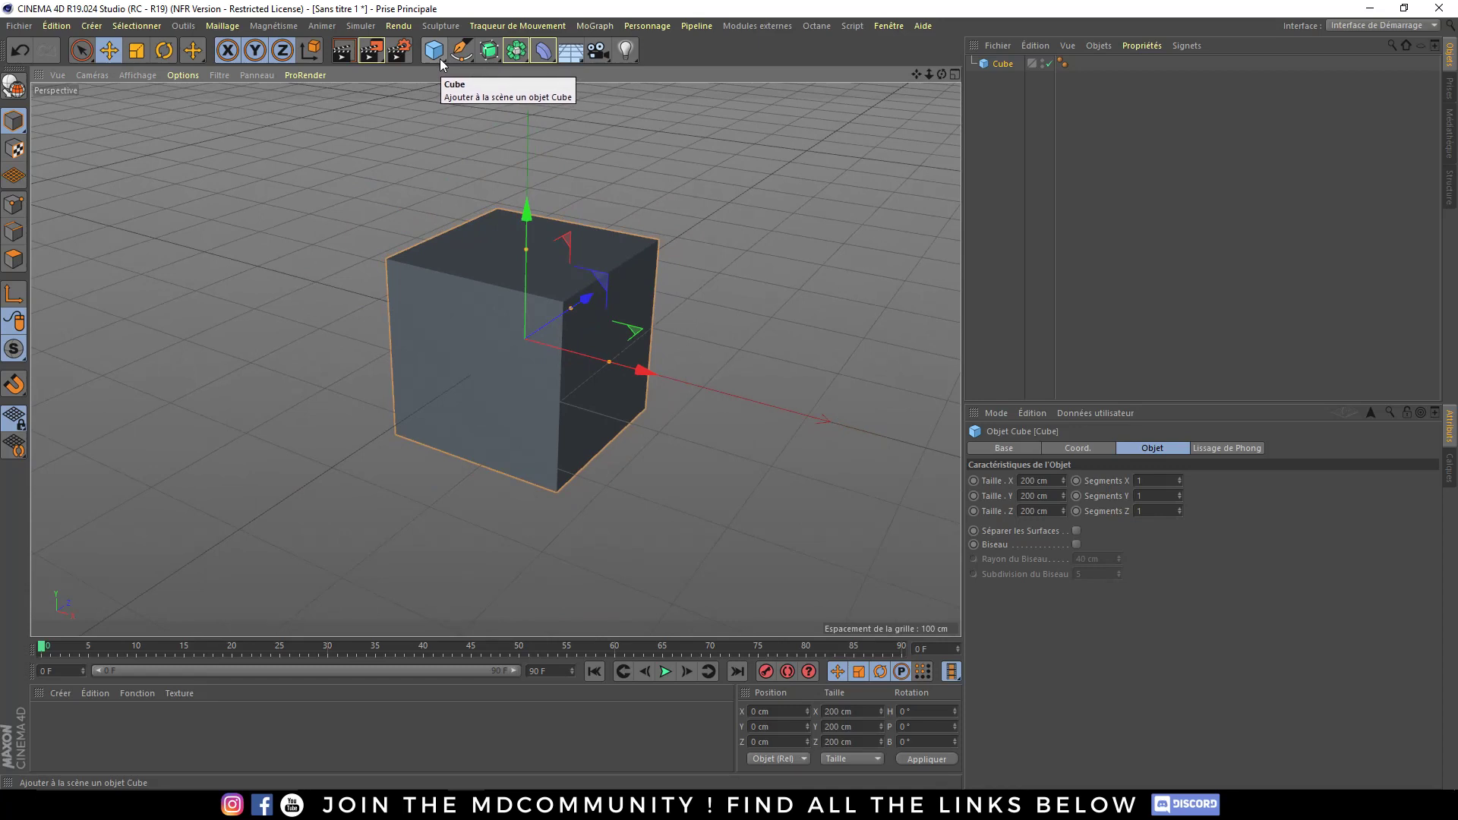
# - Open the primitive objects flyout from the Cube toolbar button
pyautogui.click(437, 53)
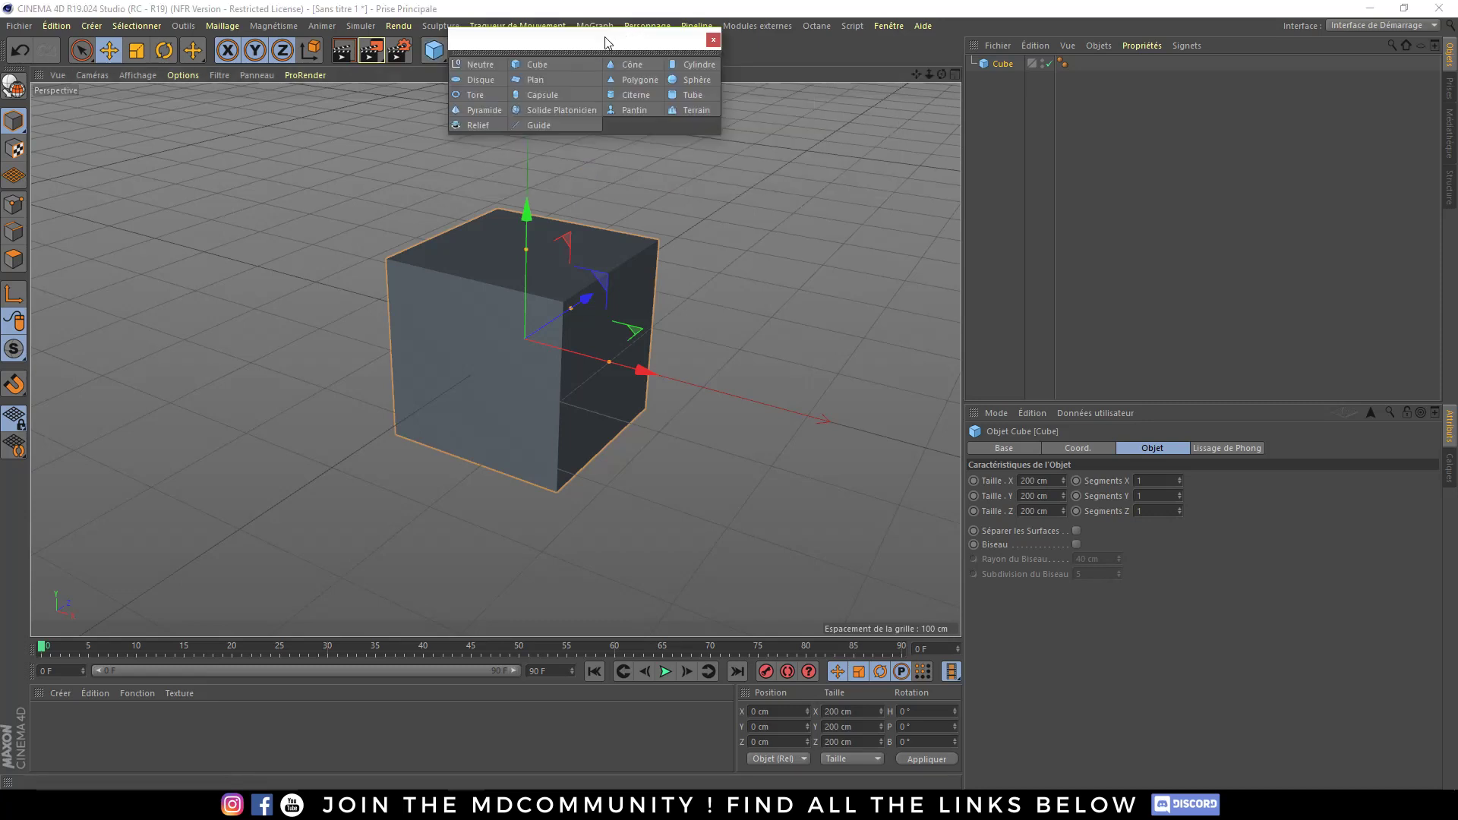
# - Add a Pantin figure, a capsule and a torus from the floating primitives palette
pyautogui.moveTo(618, 55)
pyautogui.mouseDown()
pyautogui.moveTo(712, 224)
pyautogui.moveTo(727, 203)
pyautogui.mouseUp()
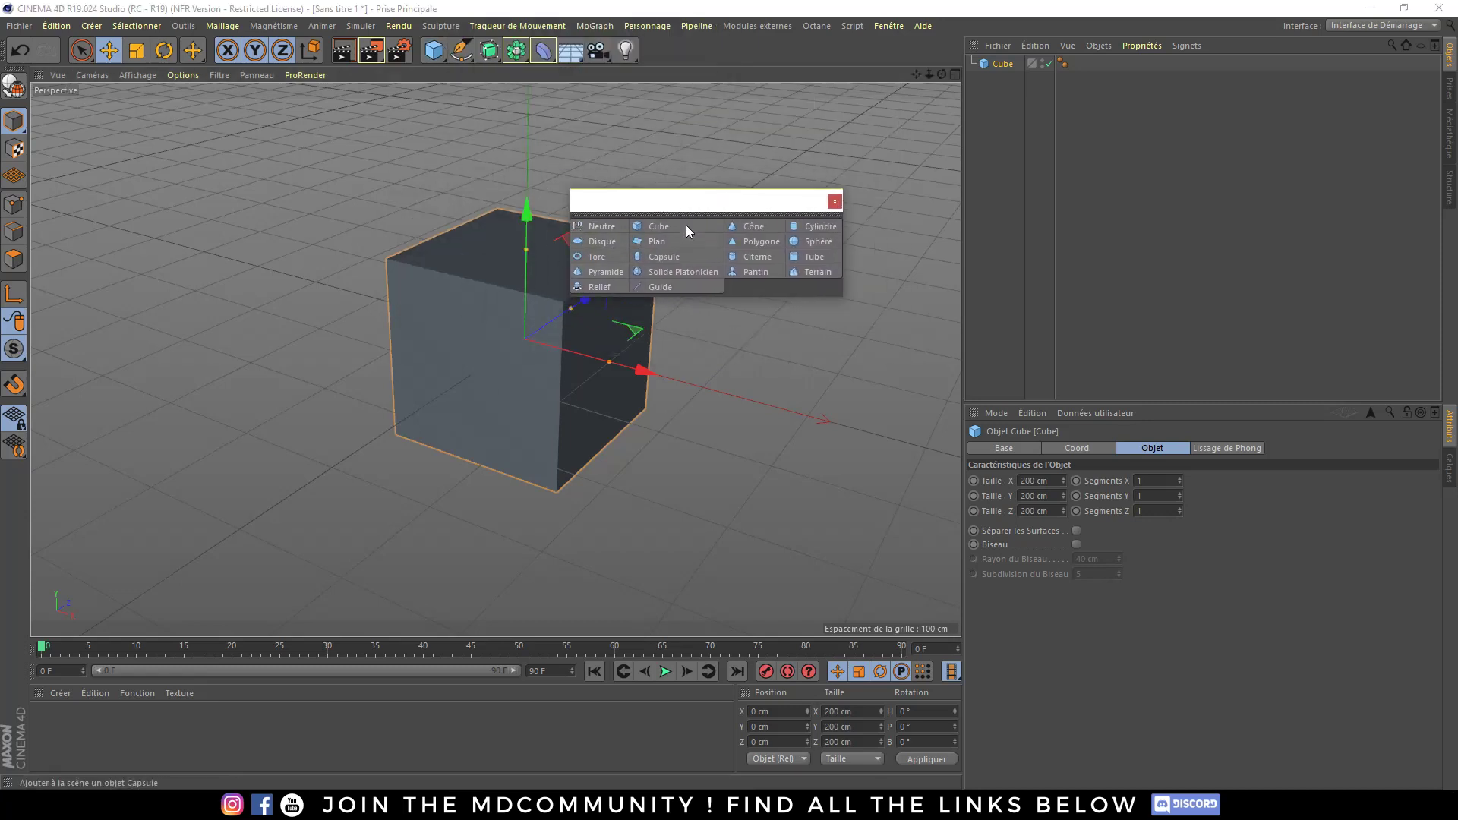
pyautogui.click(759, 273)
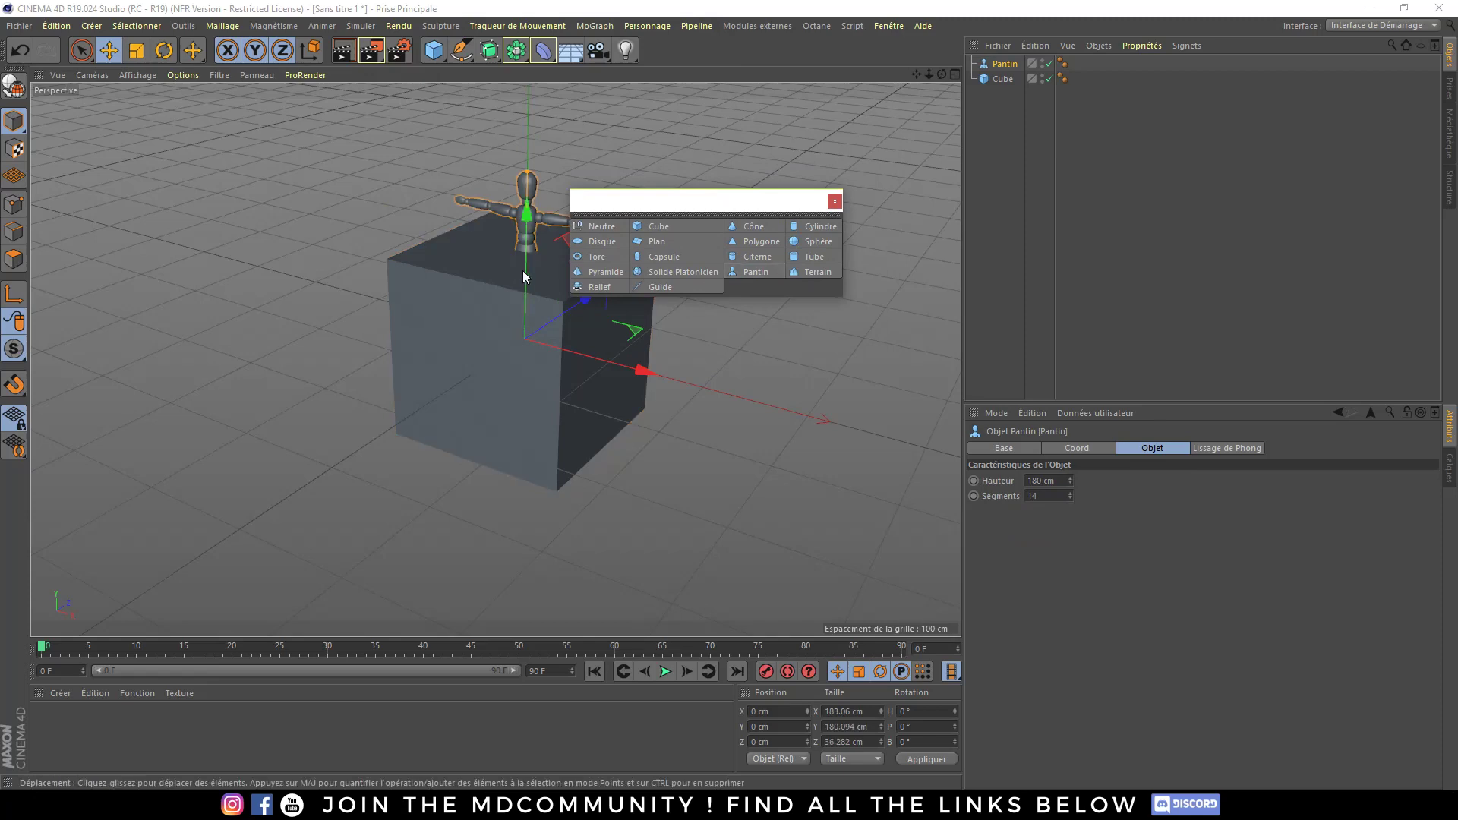
pyautogui.keyDown('alt'); pyautogui.moveTo(522, 271); pyautogui.dragTo(577, 251); pyautogui.keyUp('alt')
pyautogui.click(654, 255)
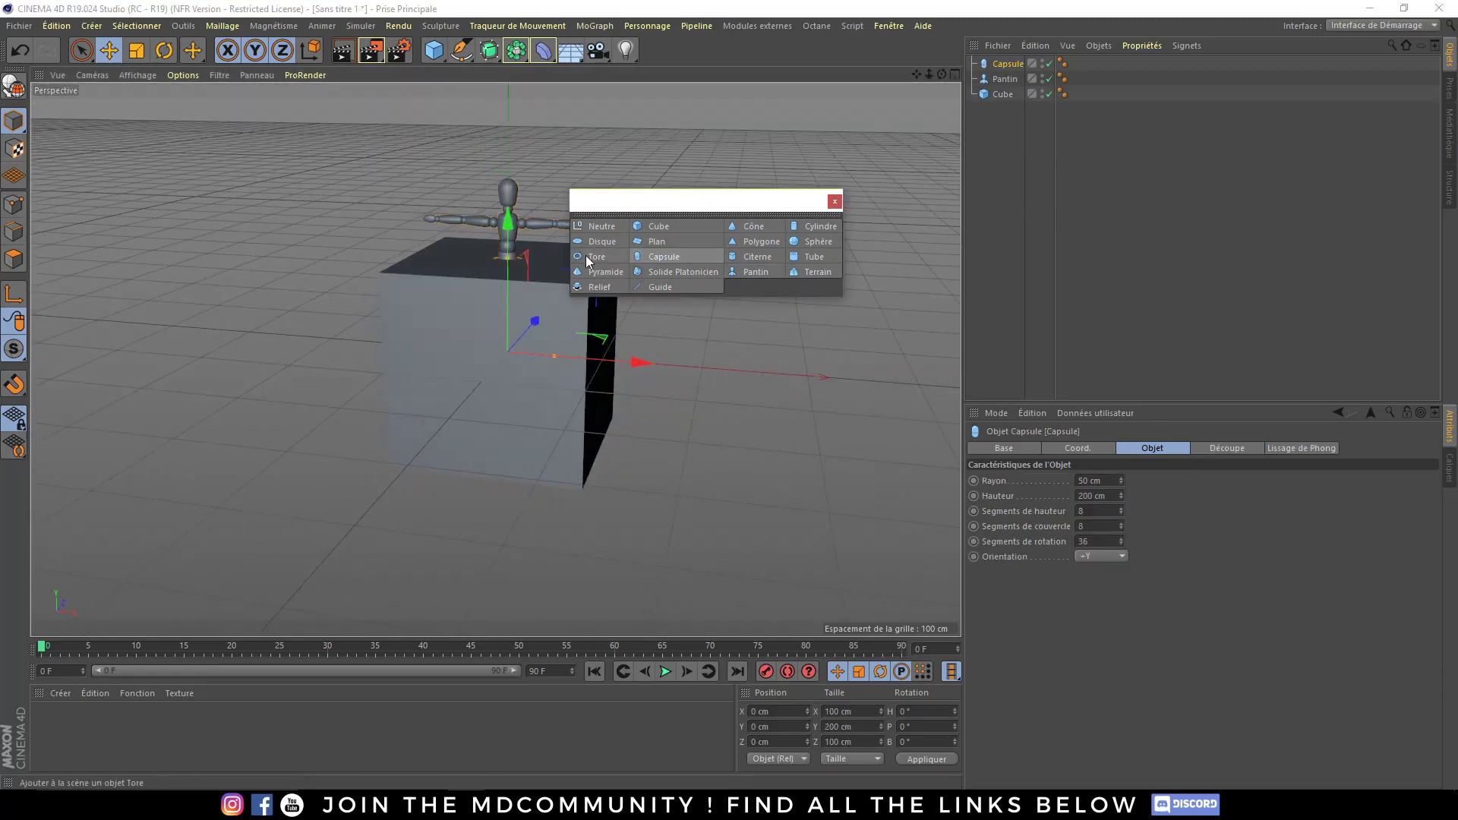
pyautogui.click(596, 258)
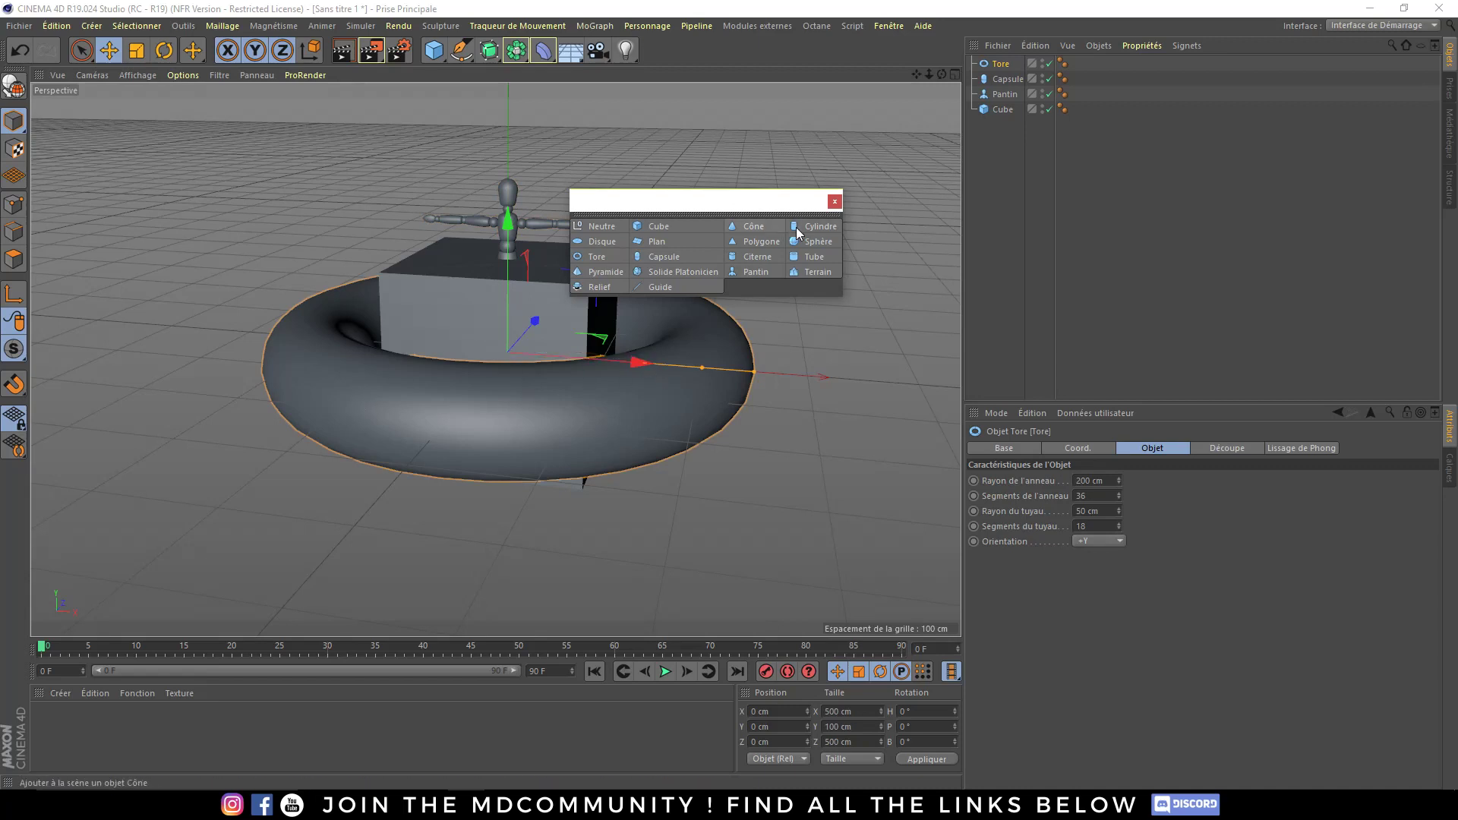
pyautogui.click(835, 202)
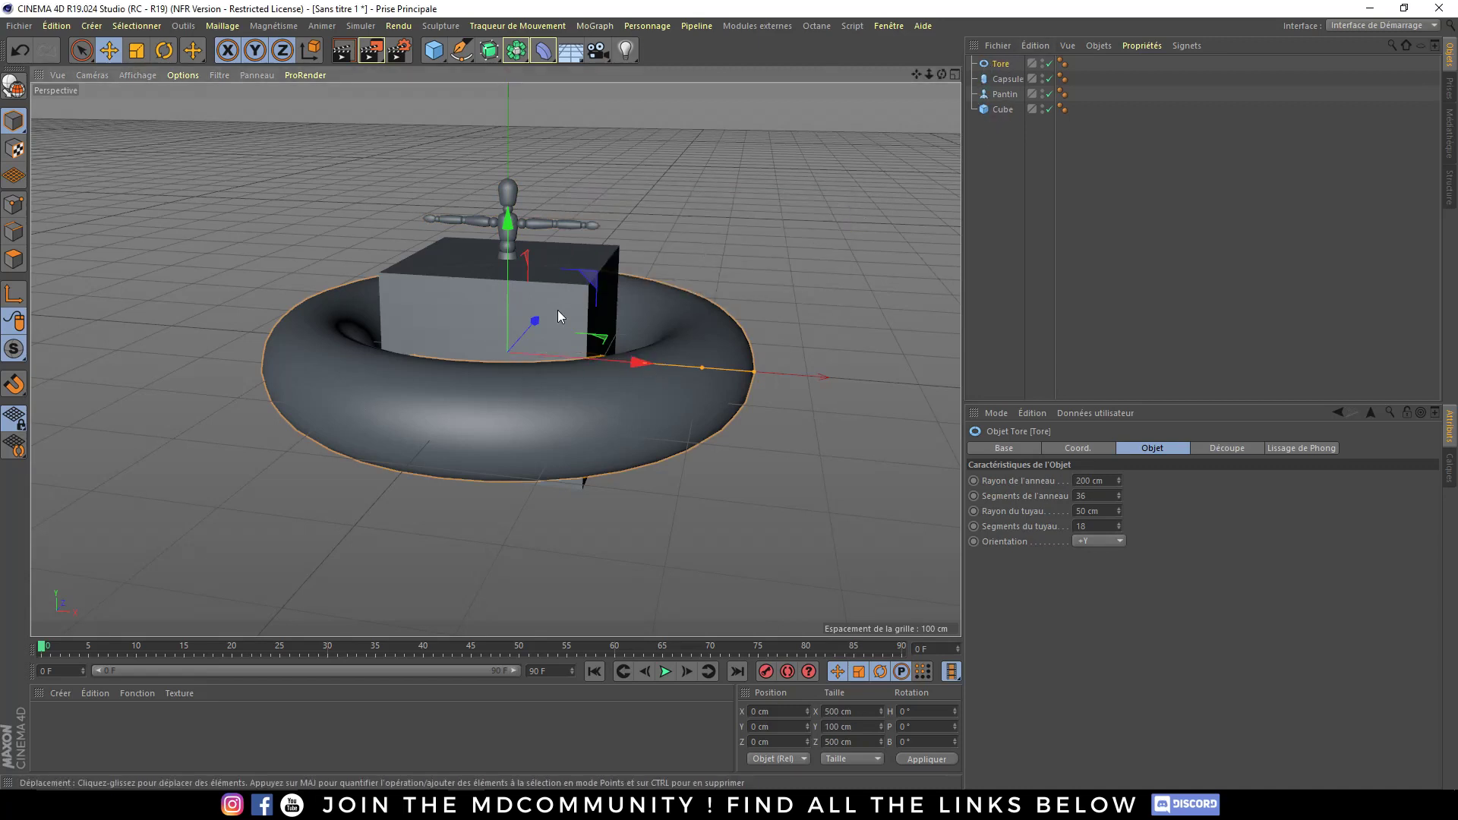
pyautogui.keyDown('alt'); pyautogui.moveTo(557, 310); pyautogui.dragTo(509, 313); pyautogui.keyUp('alt')
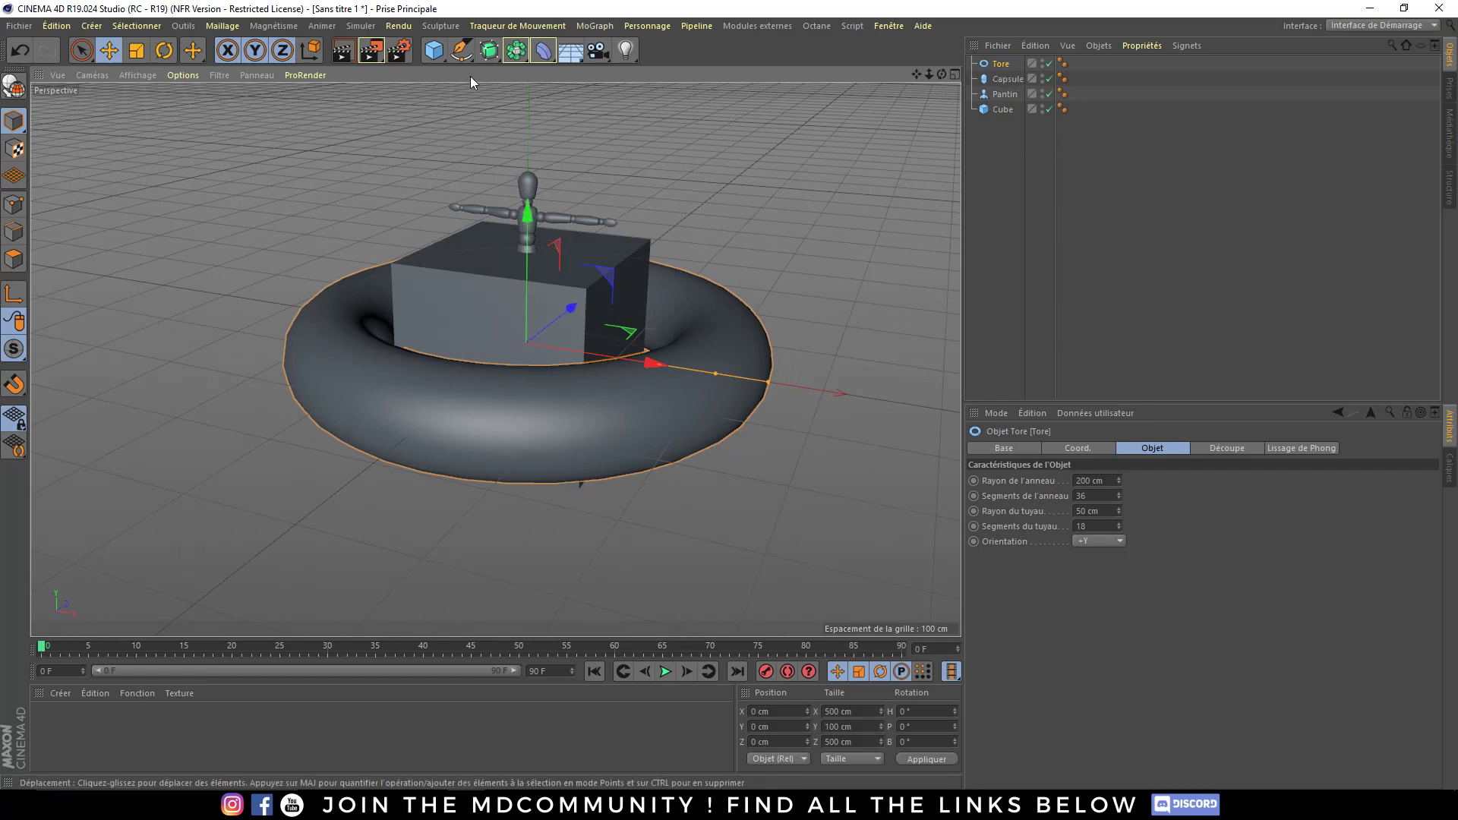
# - Add a Subdivision Surface, a Sol floor and a Caméra, deleting the stray light
pyautogui.click(491, 52)
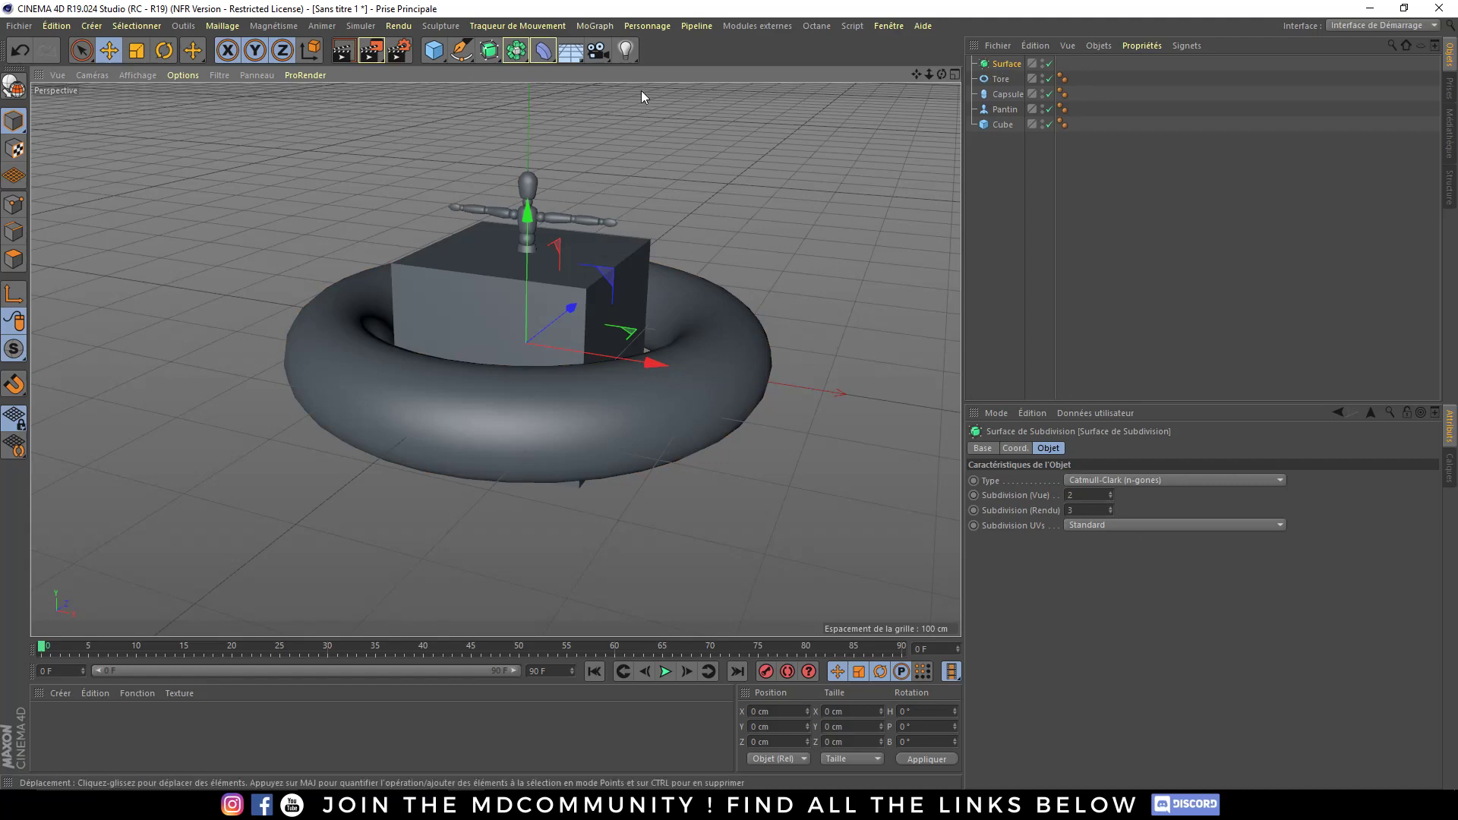
pyautogui.click(570, 53)
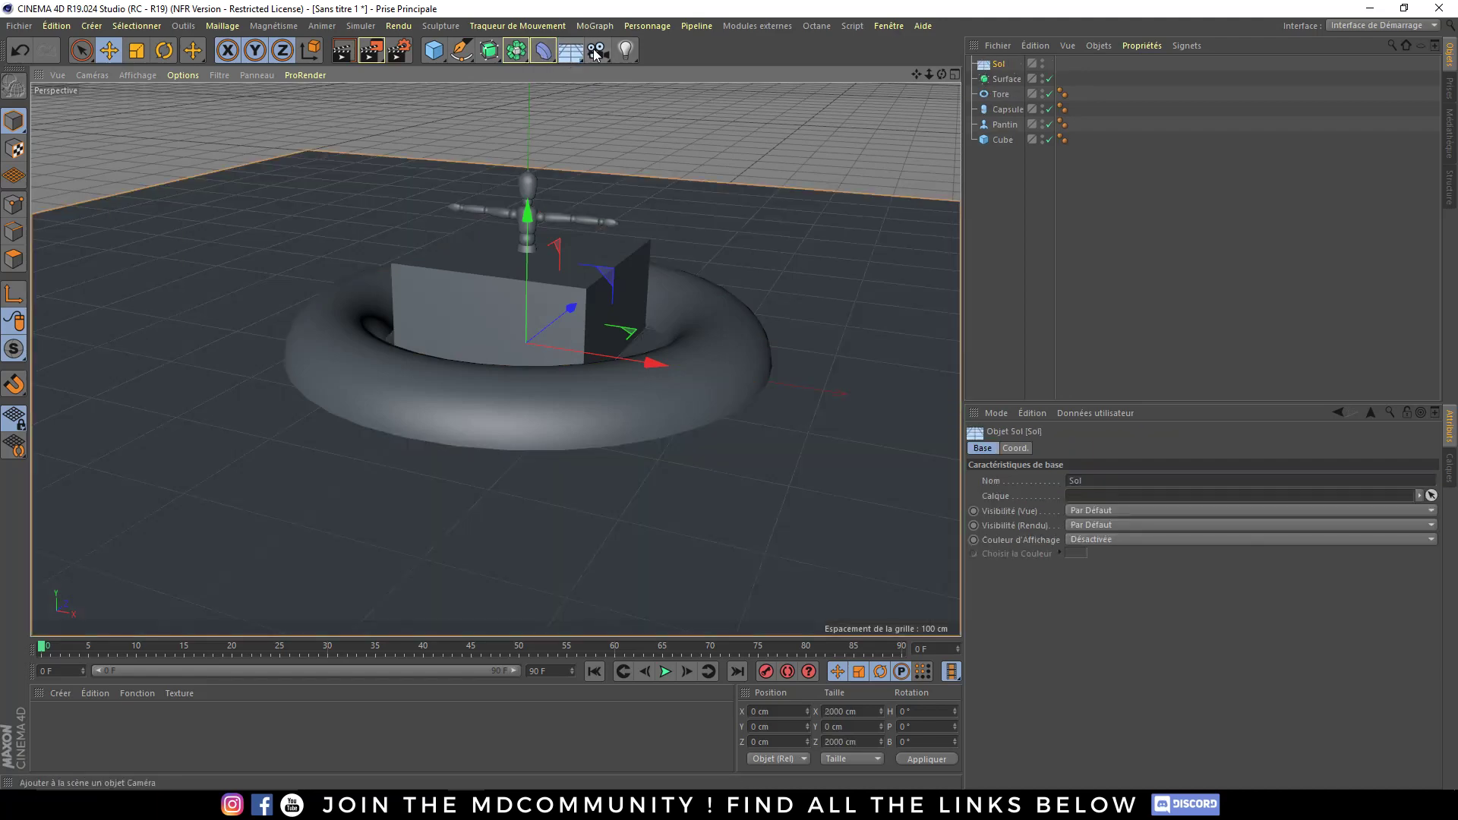
pyautogui.click(597, 51)
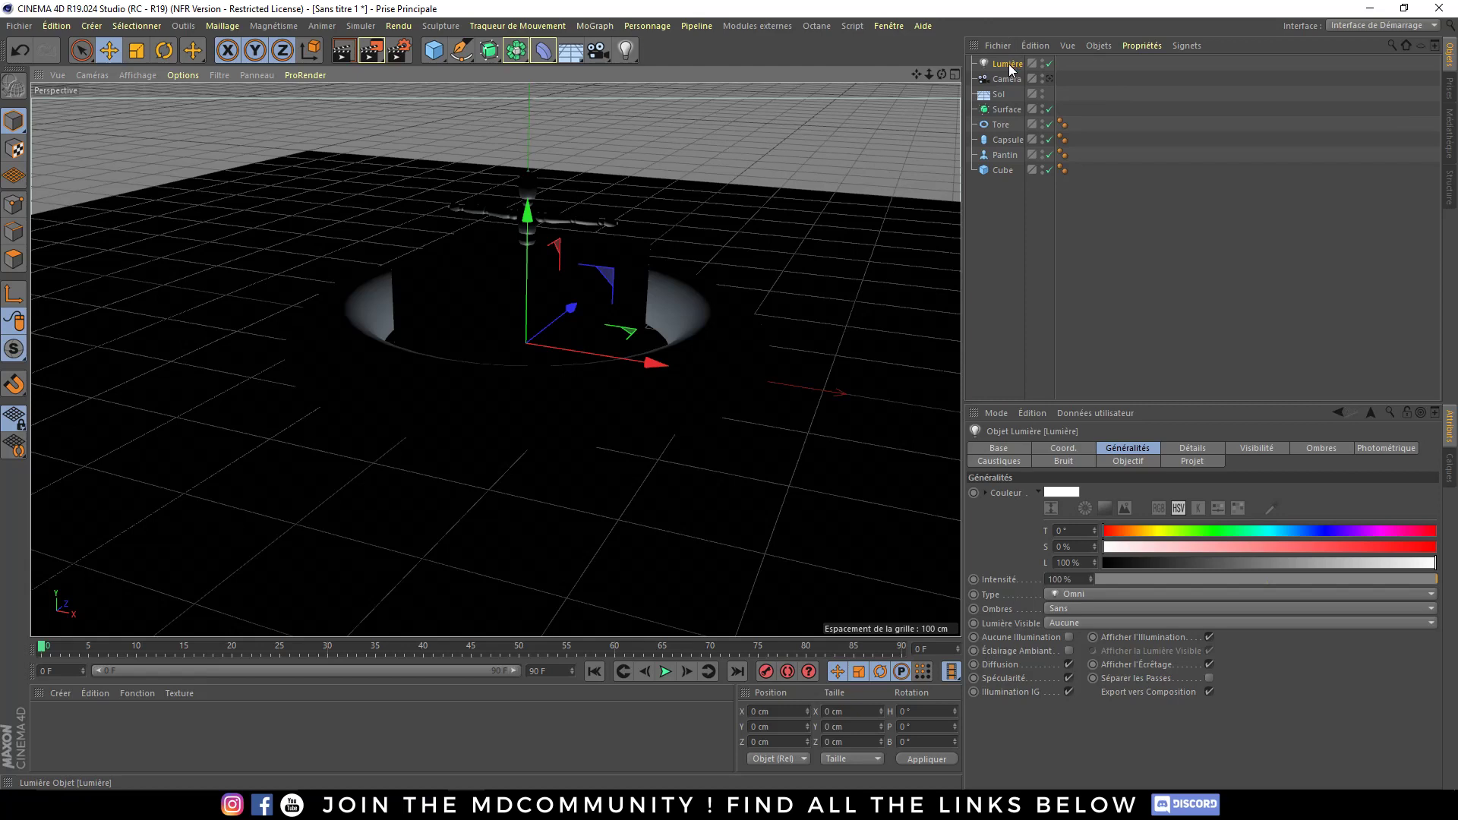
pyautogui.press('Delete')
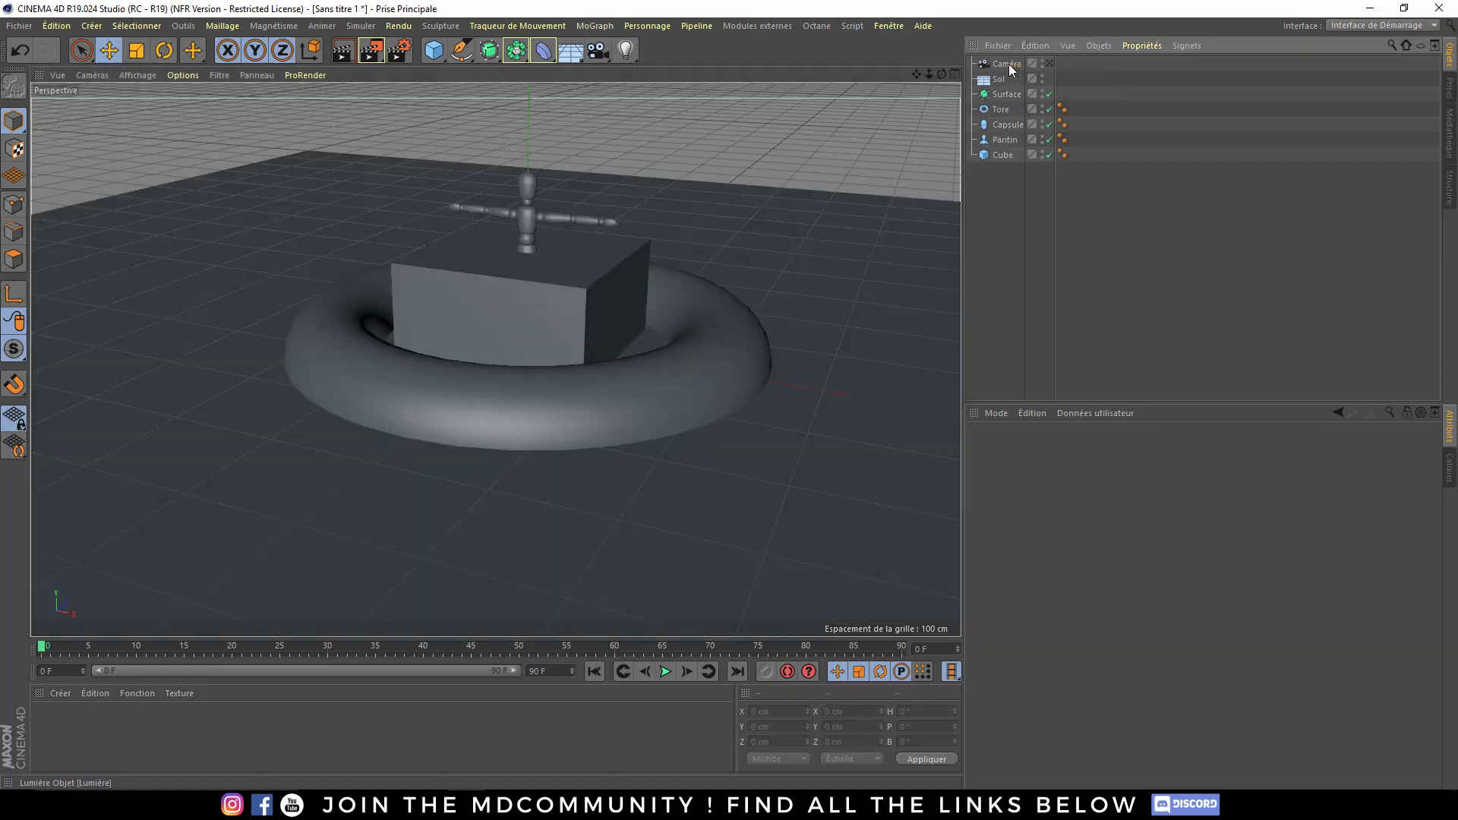
# - Give the Pantin mannequin a height of 227 cm and 4 segments
pyautogui.moveTo(1009, 64); pyautogui.dragTo(1008, 96)
pyautogui.click(1008, 65)
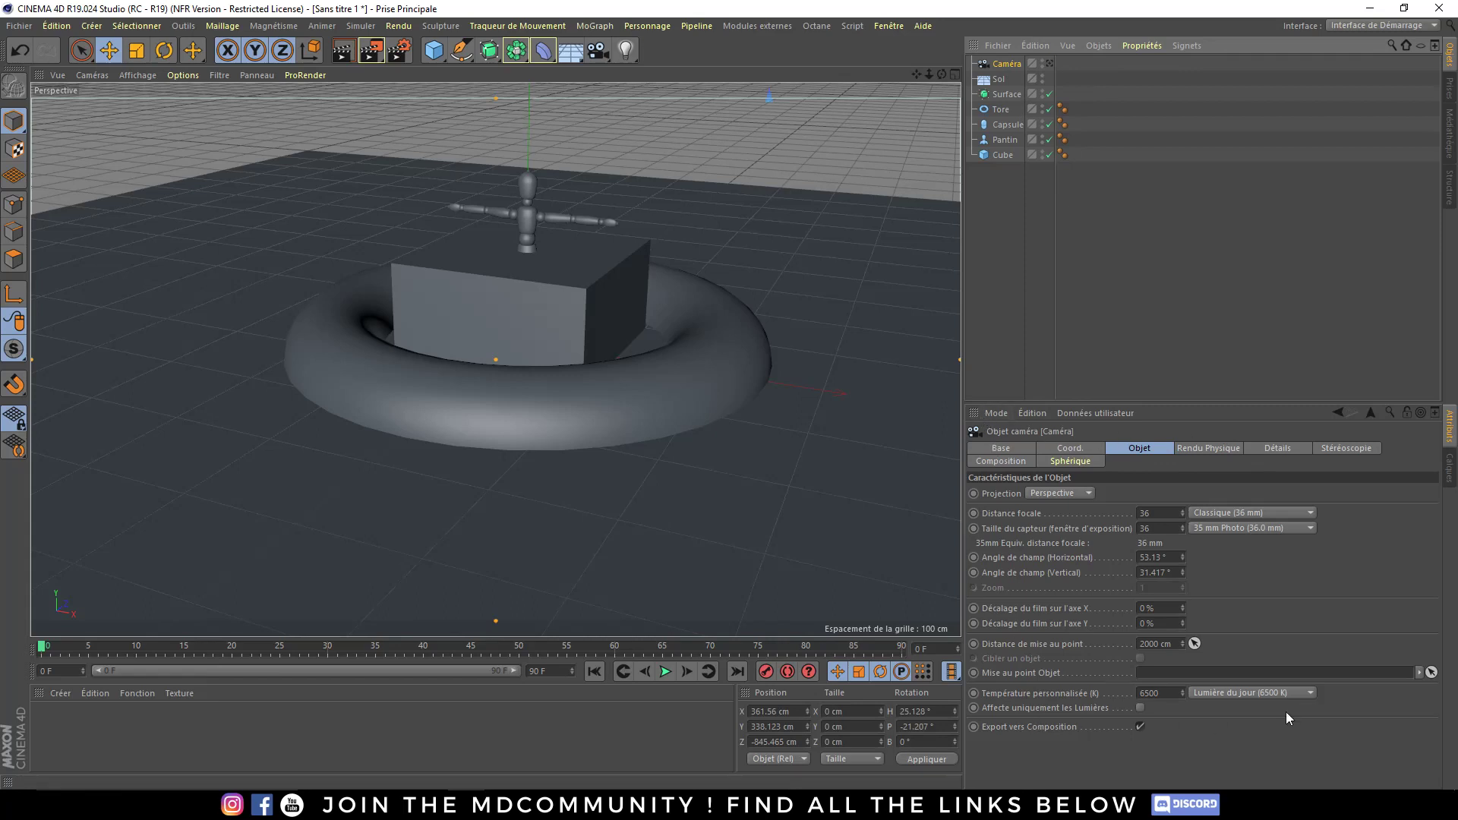
pyautogui.click(1002, 141)
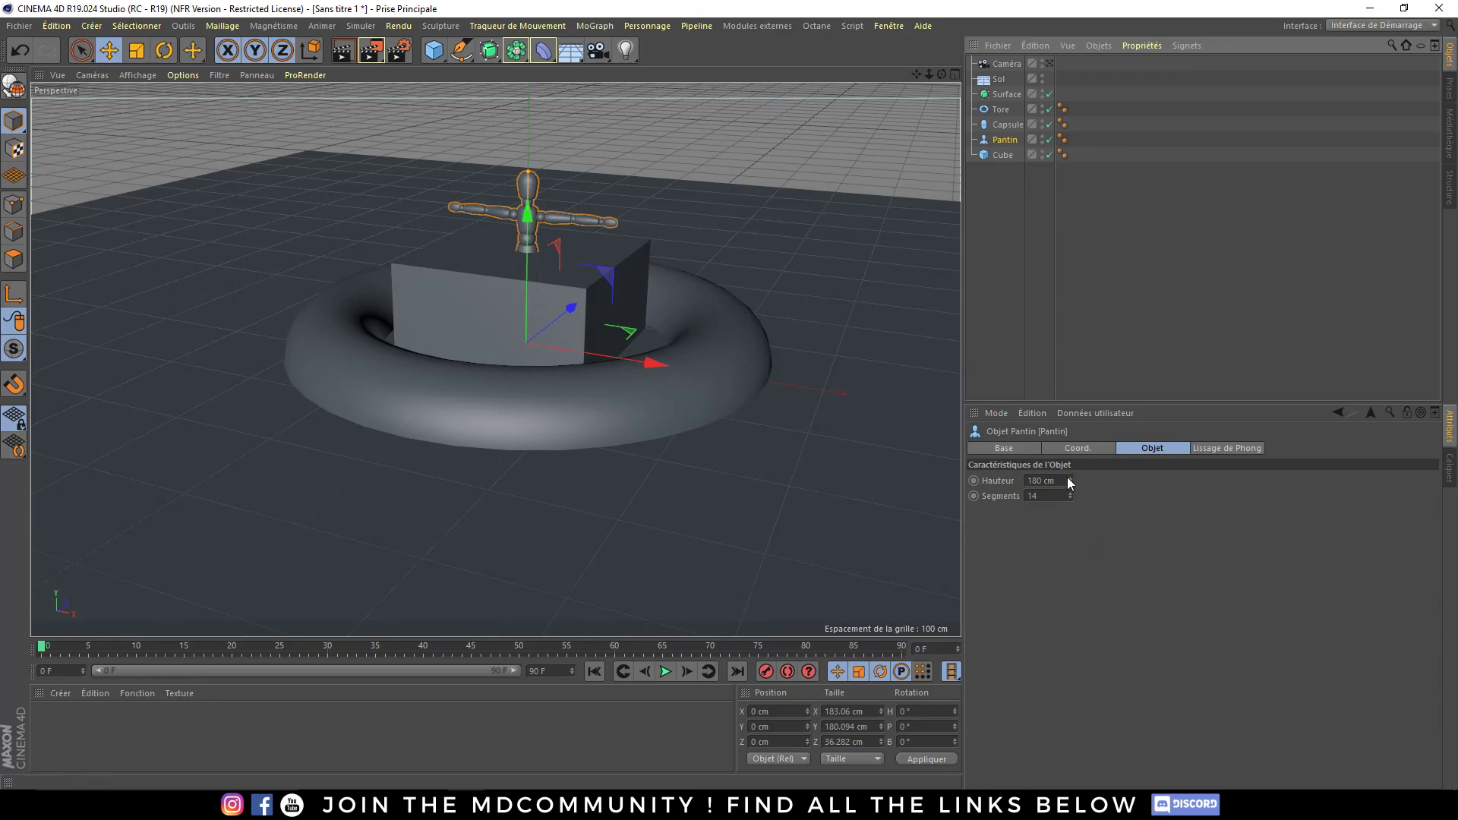
pyautogui.moveTo(1069, 480)
pyautogui.mouseDown()
pyautogui.moveTo(1070, 441)
pyautogui.moveTo(1070, 532)
pyautogui.moveTo(1070, 486)
pyautogui.mouseUp()
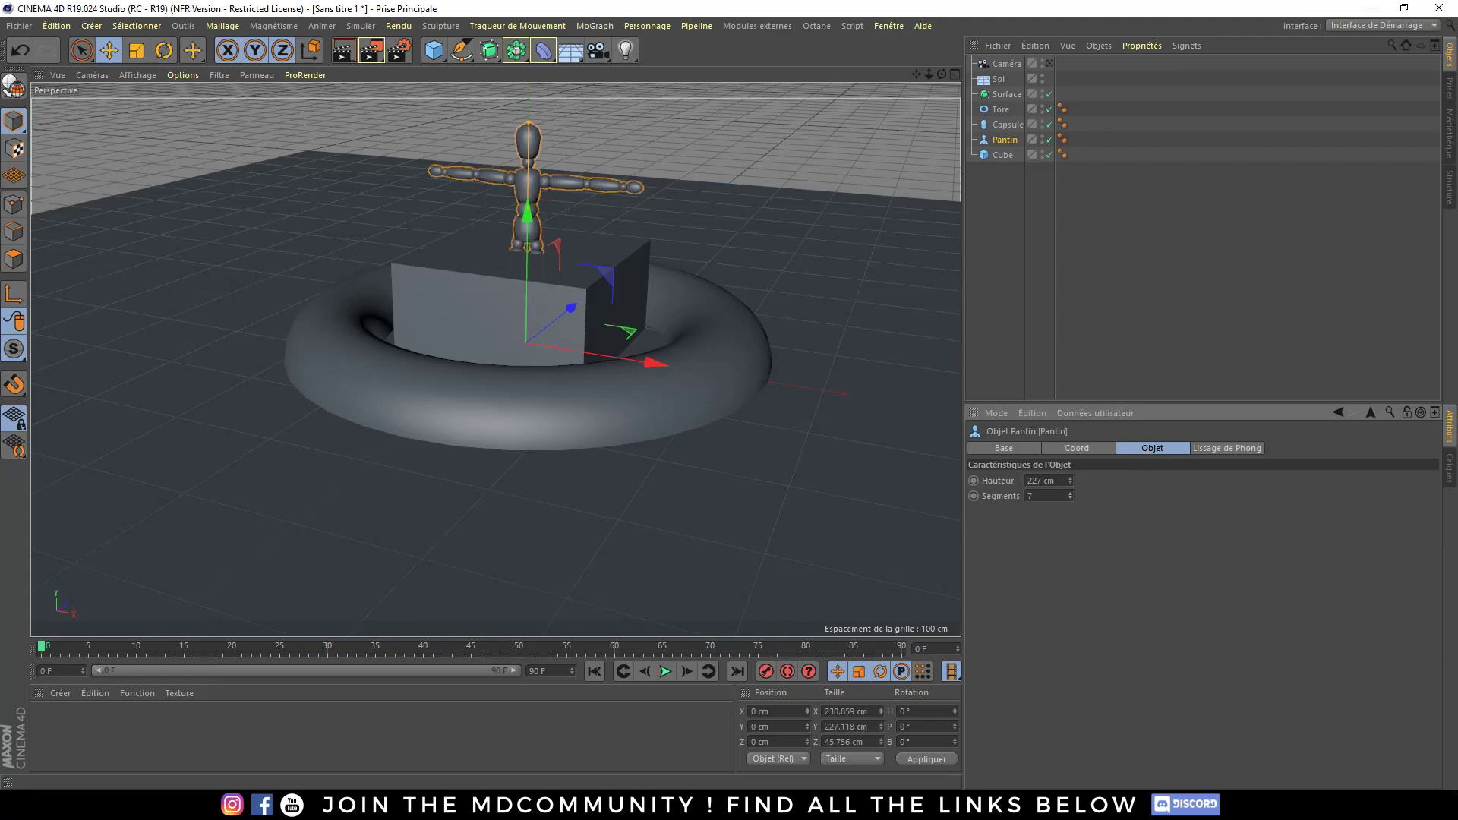
pyautogui.press('o')
# - Orbit and zoom around the angular mannequin, then bring up the Affichage shading menu
pyautogui.scroll(2, 783, 164)
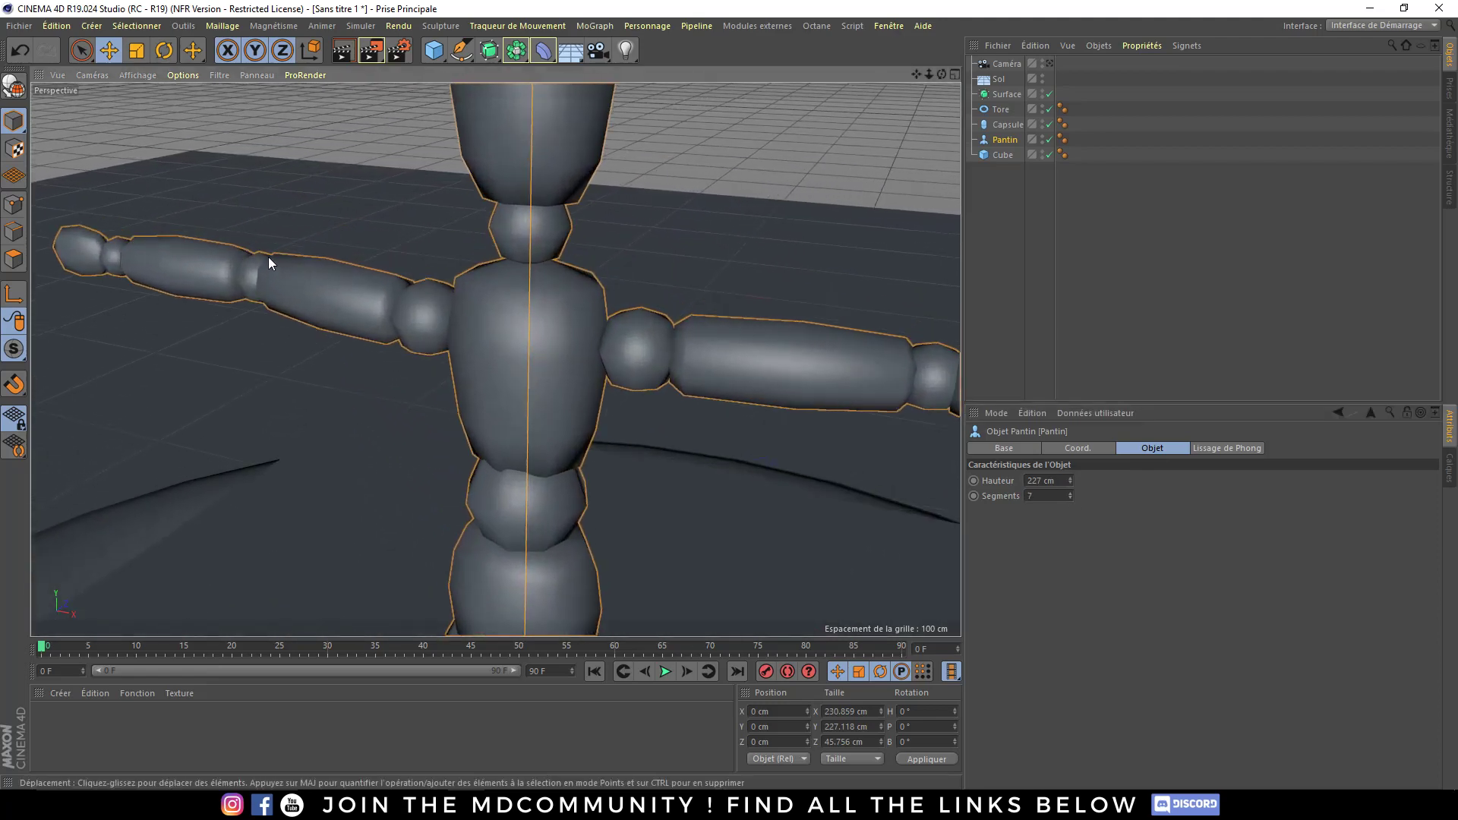
pyautogui.scroll(-3, 1034, 496)
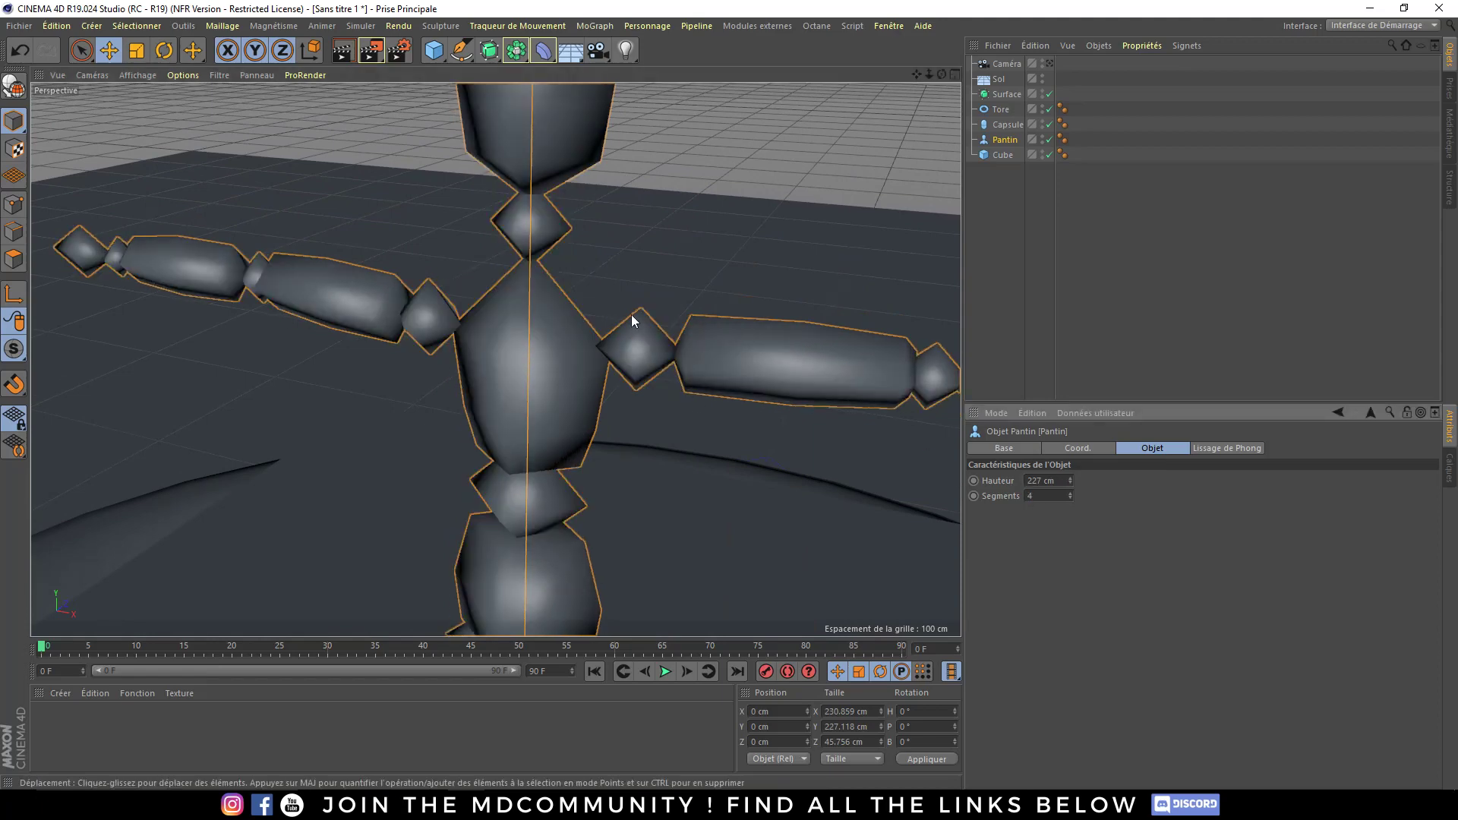
pyautogui.moveTo(722, 345)
pyautogui.keyDown('alt'); pyautogui.mouseDown()
pyautogui.moveTo(616, 303)
pyautogui.moveTo(609, 272)
pyautogui.moveTo(717, 310)
pyautogui.moveTo(691, 341)
pyautogui.mouseUp(); pyautogui.keyUp('alt')
pyautogui.scroll(-2, 645, 357)
pyautogui.scroll(-2, 578, 373)
pyautogui.scroll(-2, 562, 357)
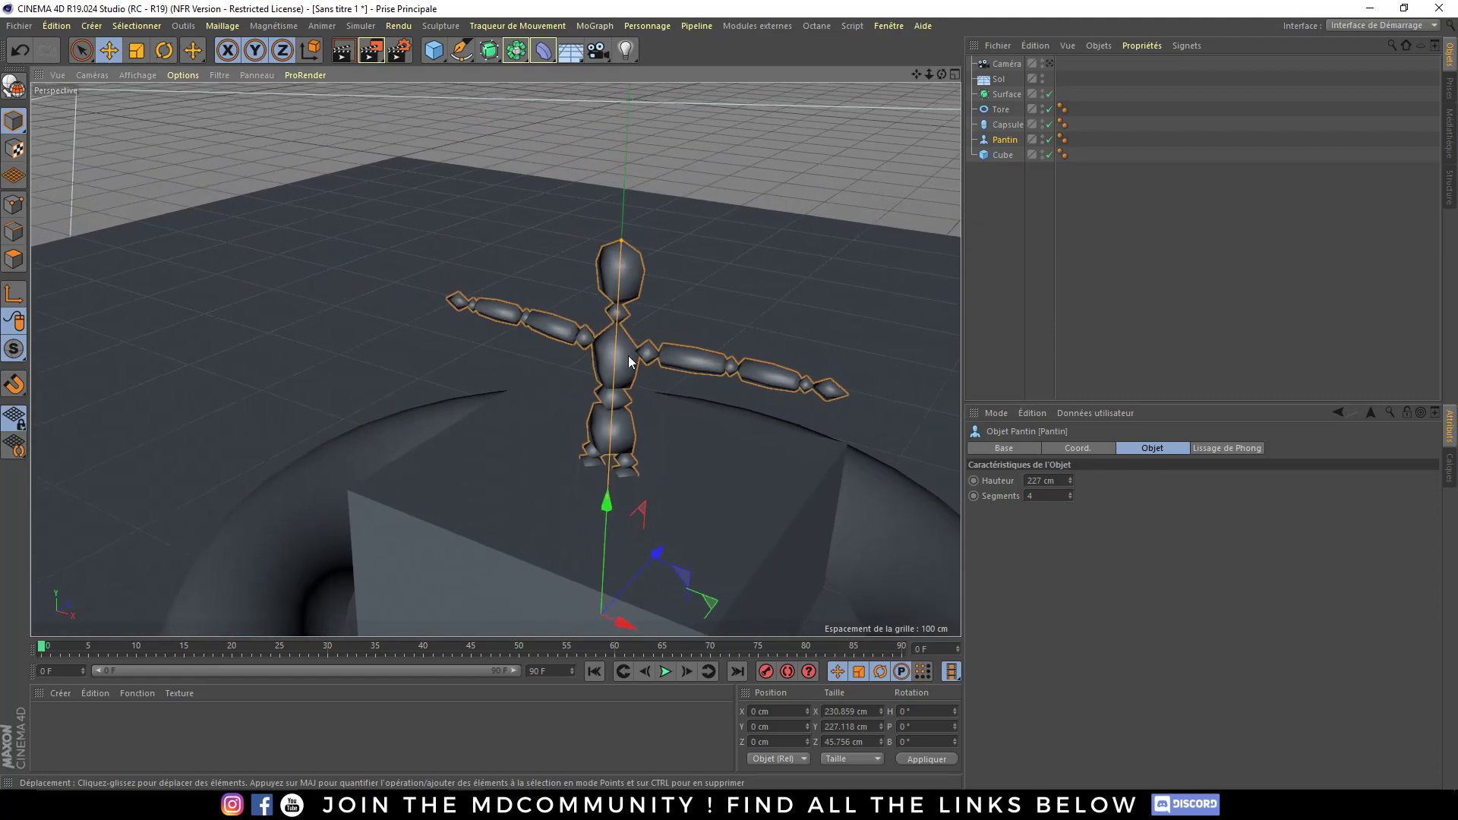
pyautogui.scroll(-2, 471, 268)
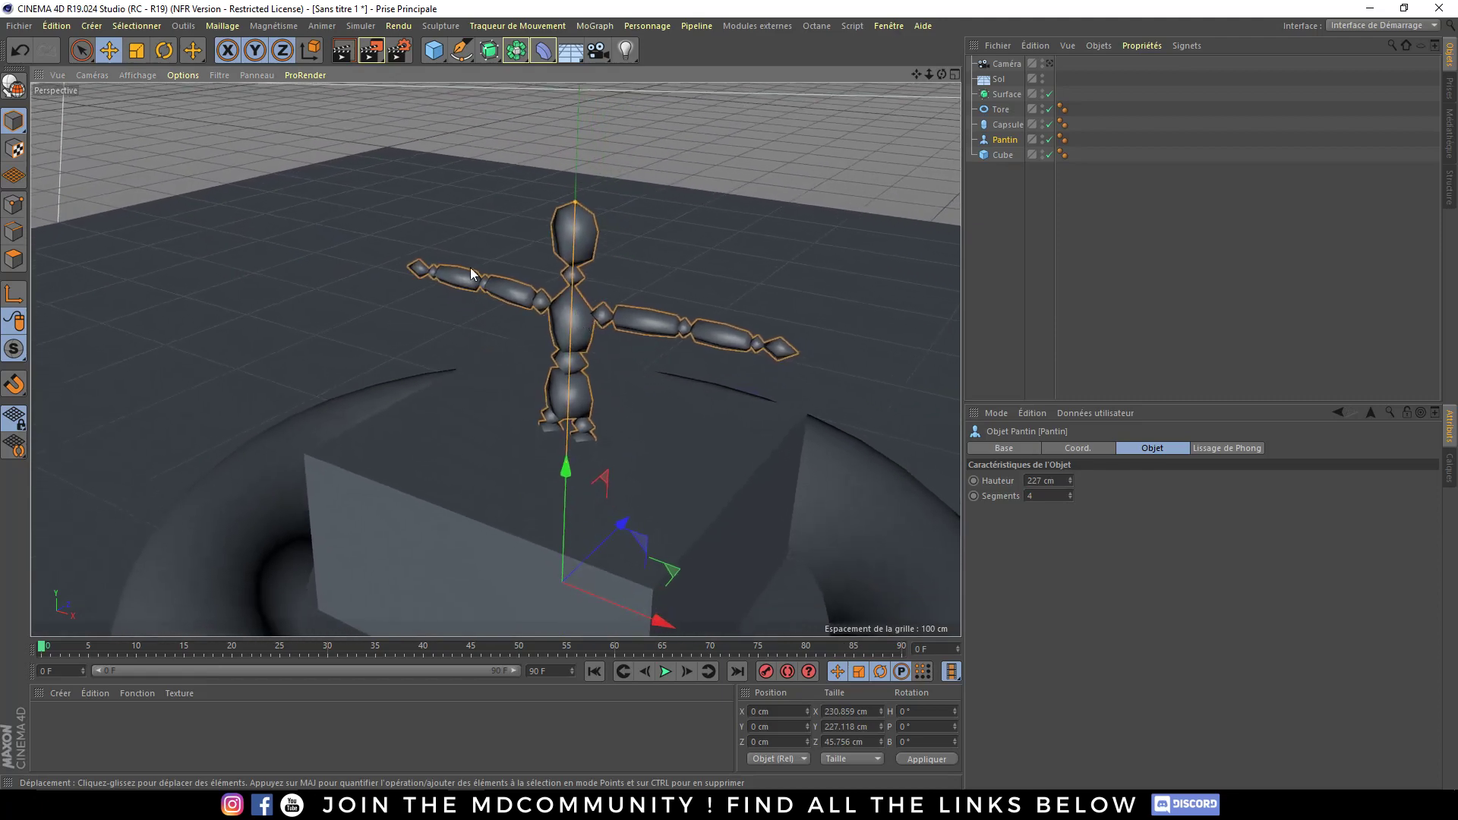
pyautogui.click(134, 76)
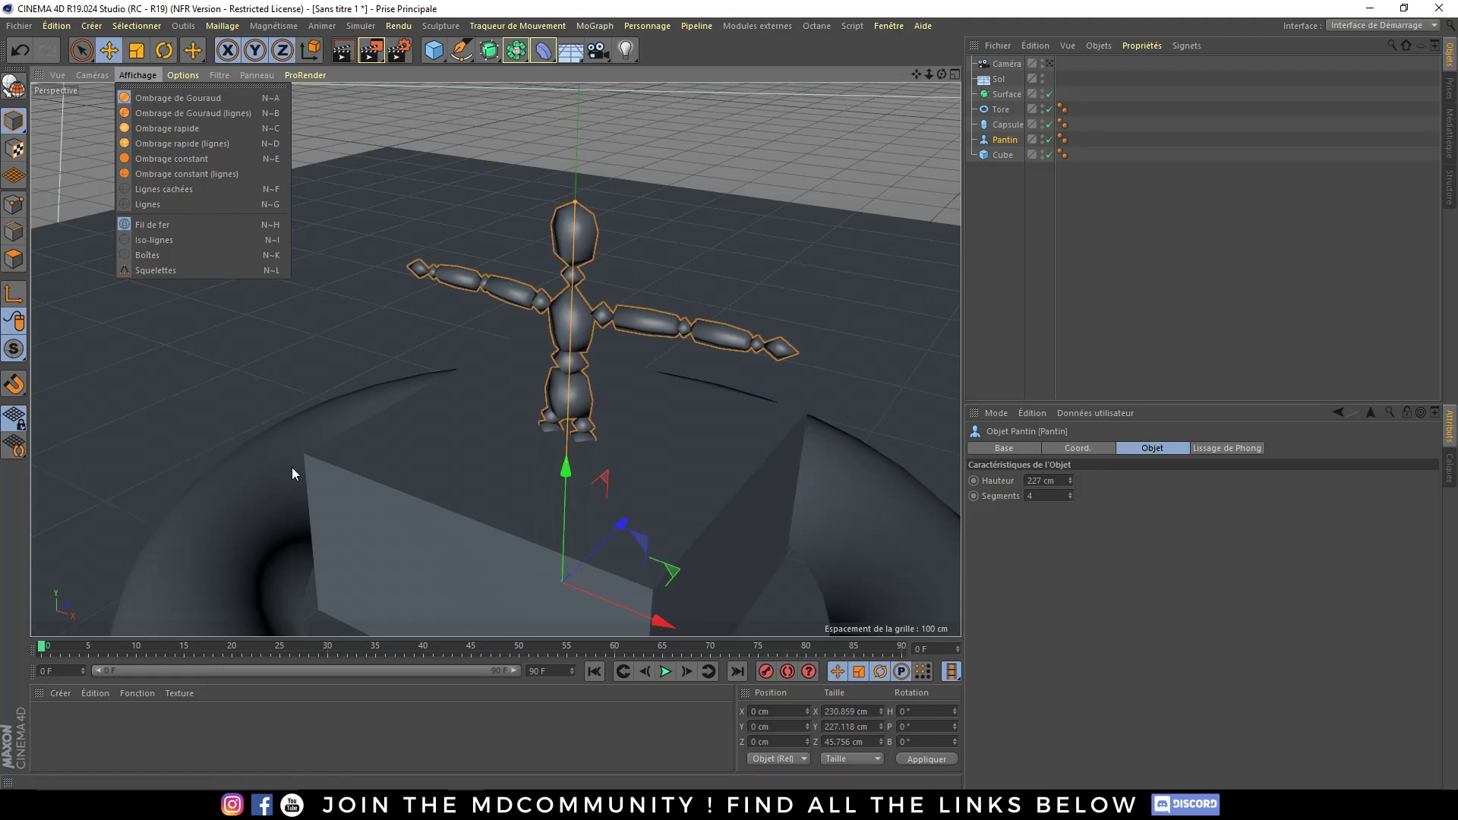
pyautogui.click(346, 484)
pyautogui.moveTo(286, 564)
pyautogui.keyDown('alt'); pyautogui.mouseDown()
pyautogui.moveTo(485, 352)
pyautogui.moveTo(475, 319)
pyautogui.moveTo(413, 308)
pyautogui.mouseUp(); pyautogui.keyUp('alt')
pyautogui.scroll(1, 413, 309)
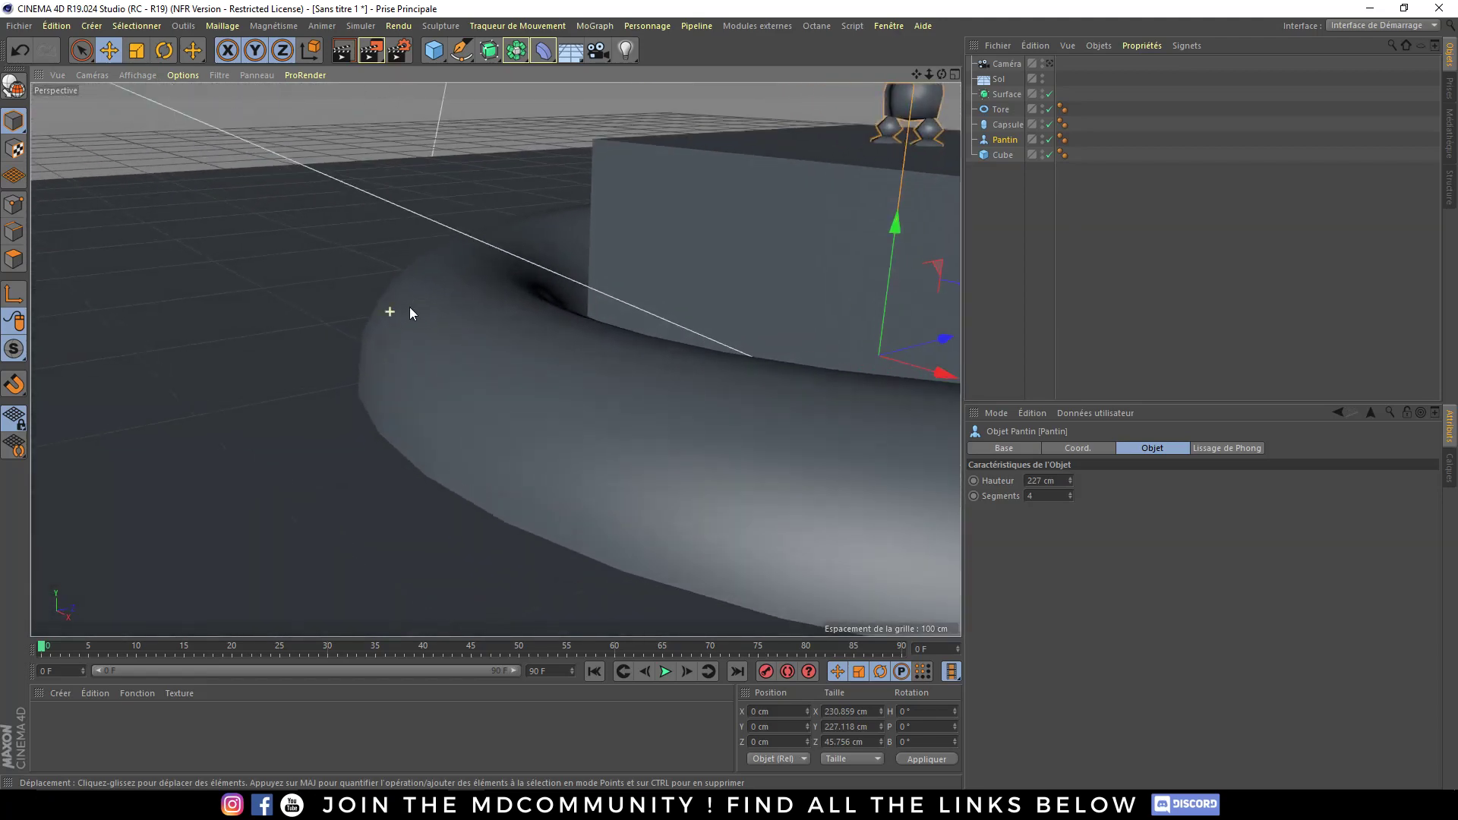
pyautogui.scroll(3, 397, 309)
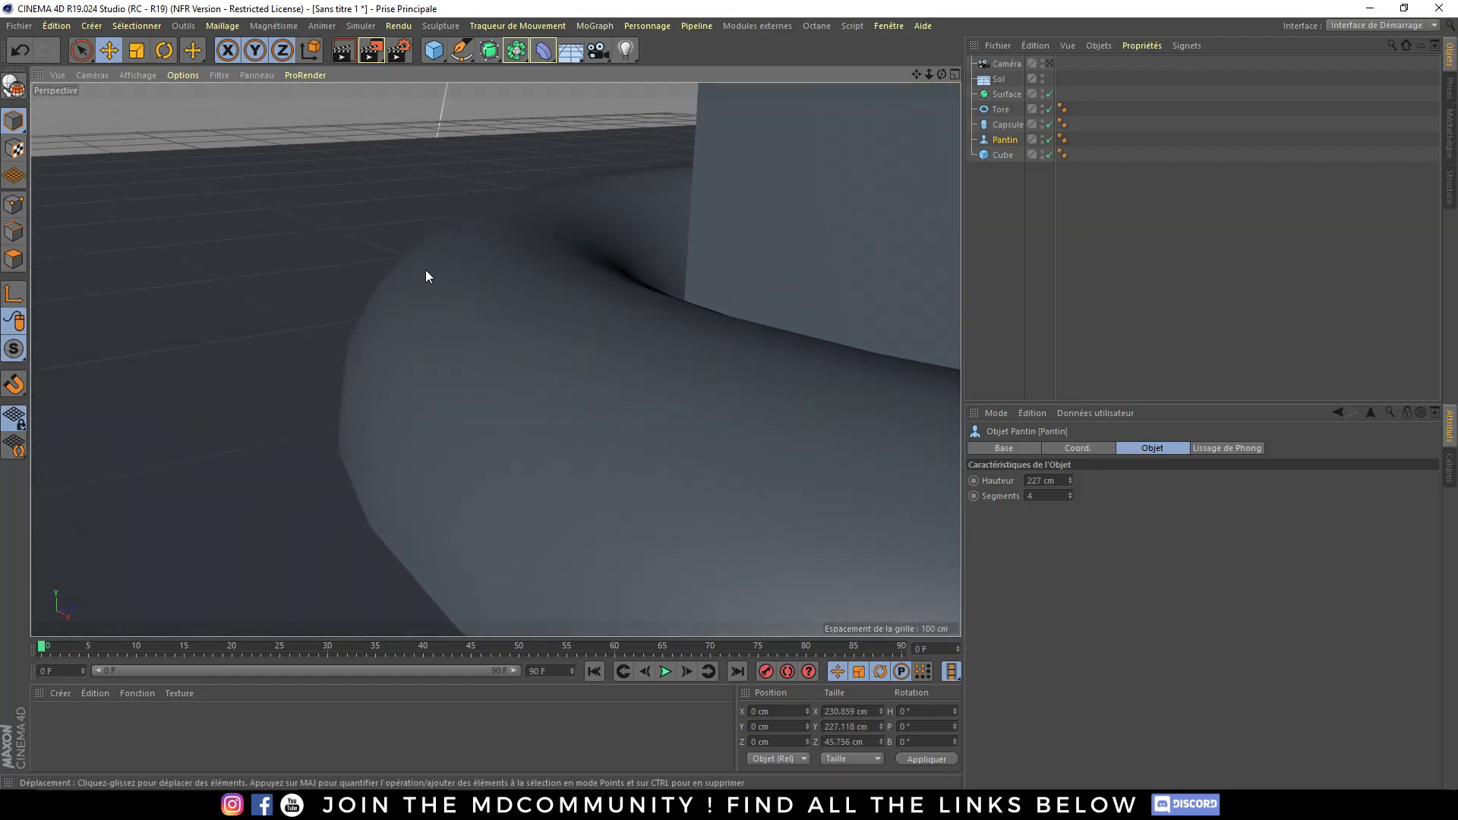
pyautogui.moveTo(425, 271)
pyautogui.keyDown('alt'); pyautogui.mouseDown()
pyautogui.moveTo(462, 384)
pyautogui.moveTo(531, 416)
pyautogui.mouseUp(); pyautogui.keyUp('alt')
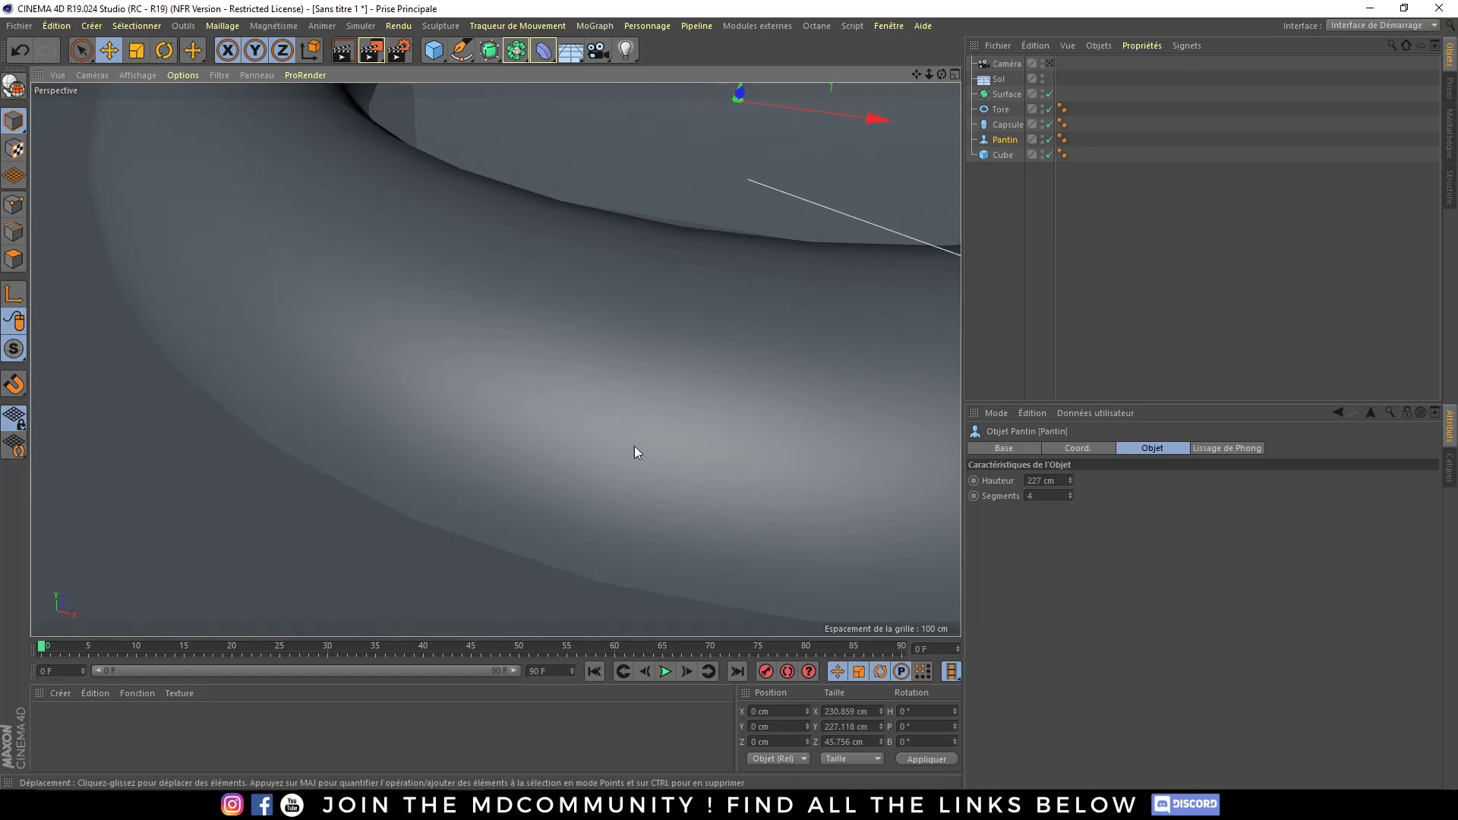
pyautogui.moveTo(599, 363)
pyautogui.keyDown('alt'); pyautogui.mouseDown()
pyautogui.moveTo(595, 446)
pyautogui.moveTo(609, 318)
pyautogui.moveTo(582, 348)
pyautogui.moveTo(519, 314)
pyautogui.mouseUp(); pyautogui.keyUp('alt')
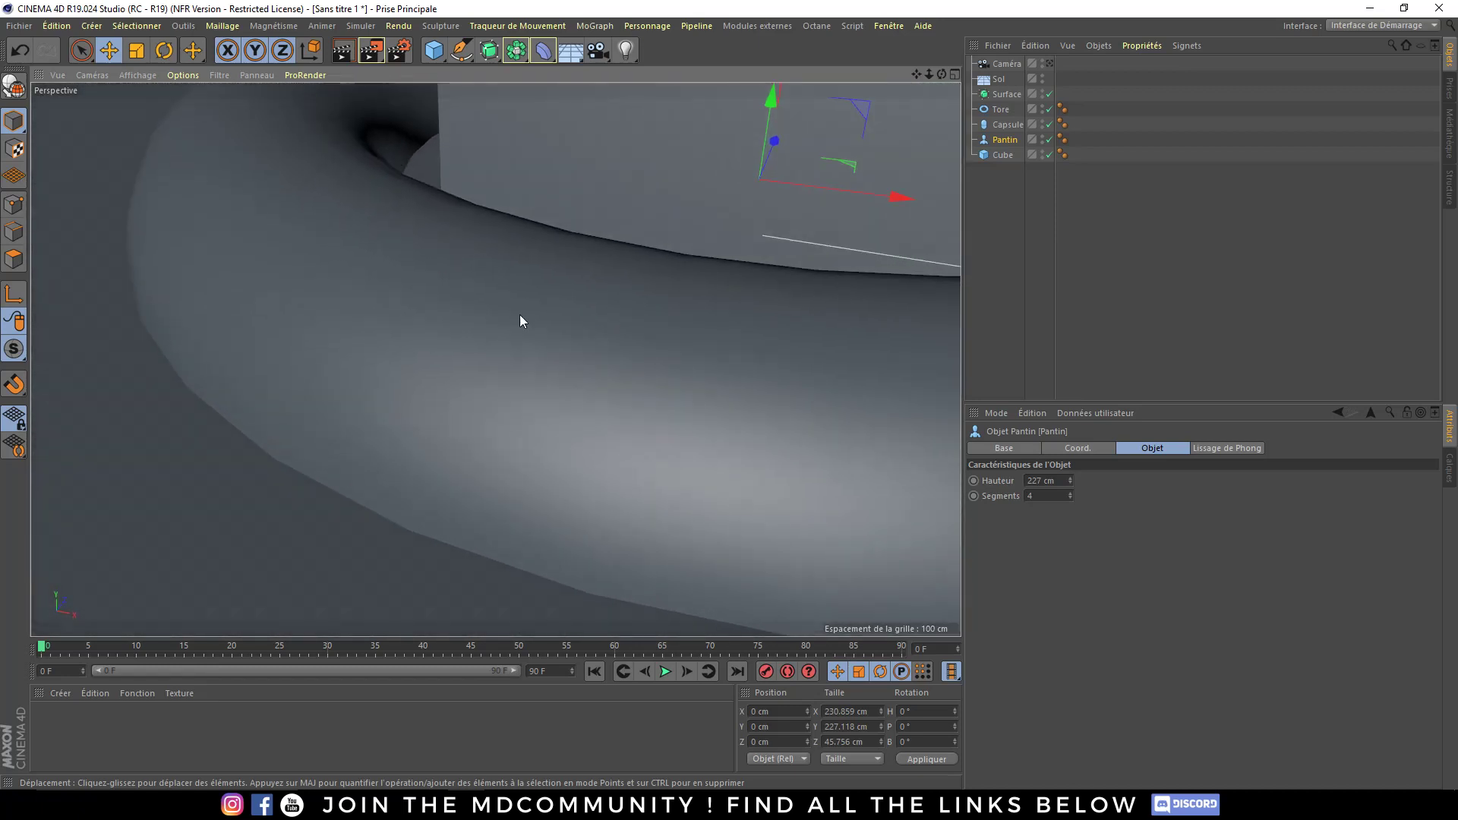
pyautogui.click(346, 53)
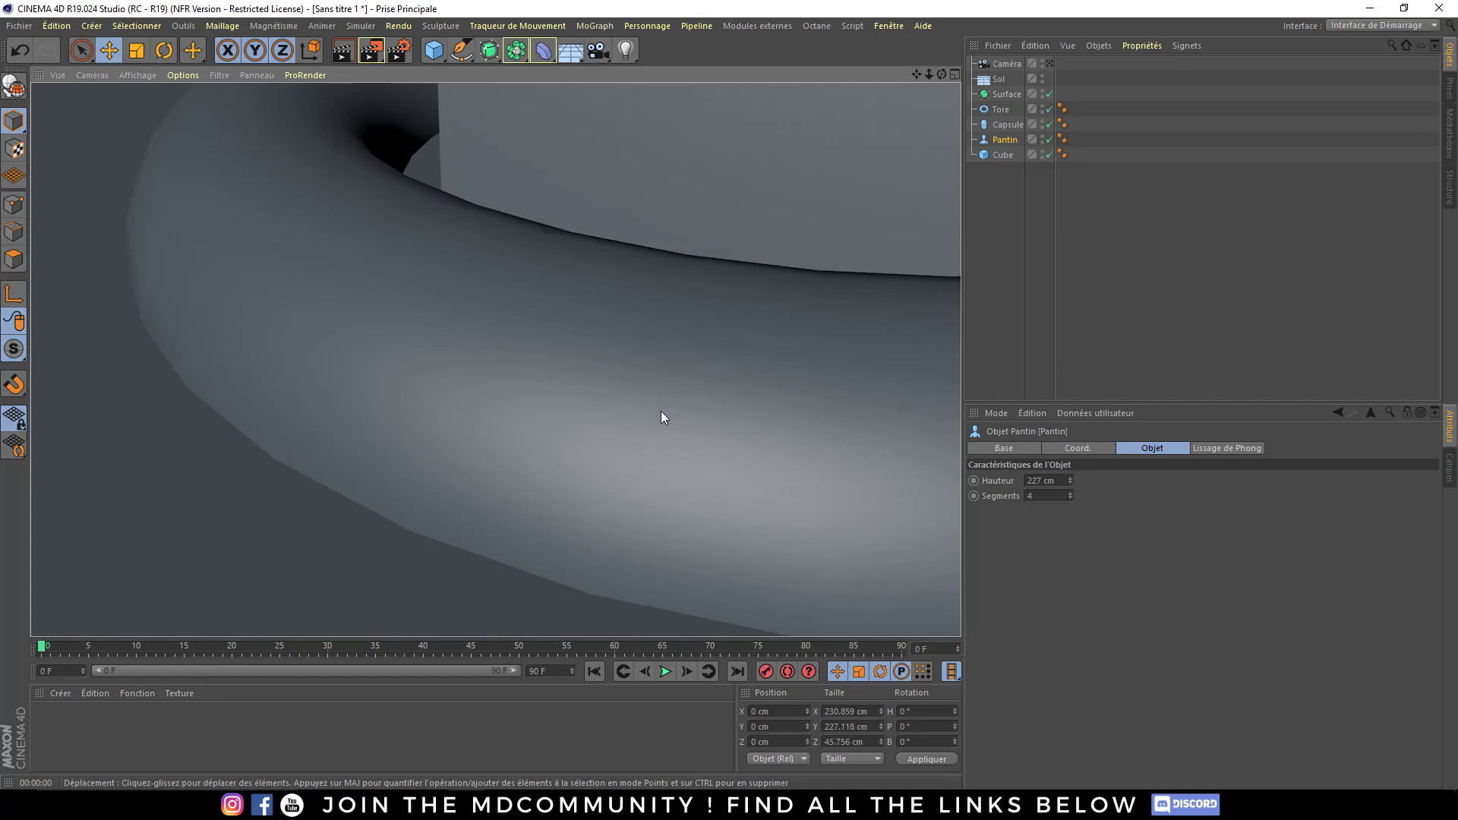
pyautogui.scroll(-3, 637, 414)
pyautogui.scroll(-3, 531, 419)
pyautogui.scroll(-2, 531, 379)
pyautogui.scroll(-3, 570, 395)
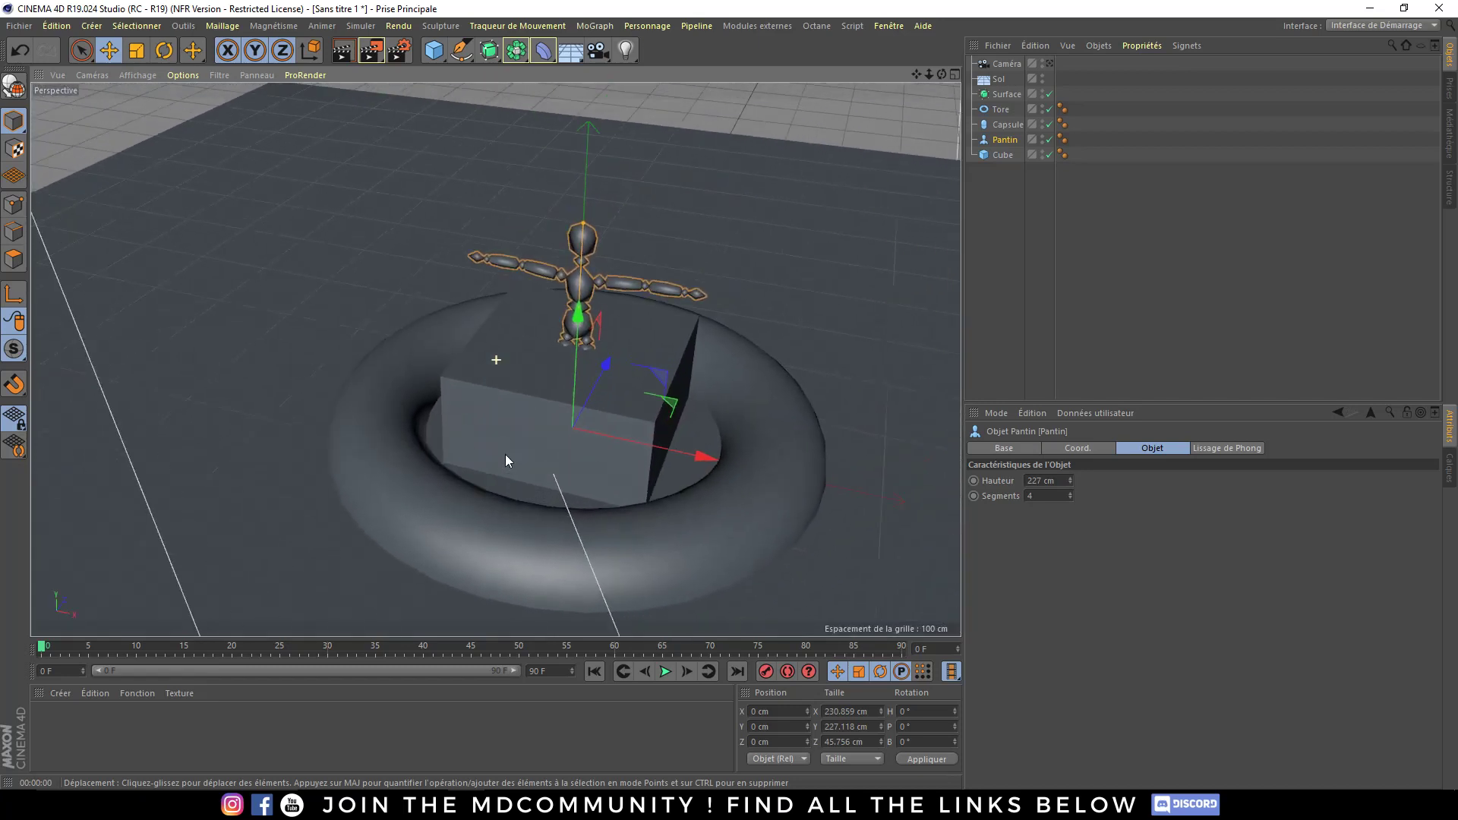
pyautogui.click(342, 50)
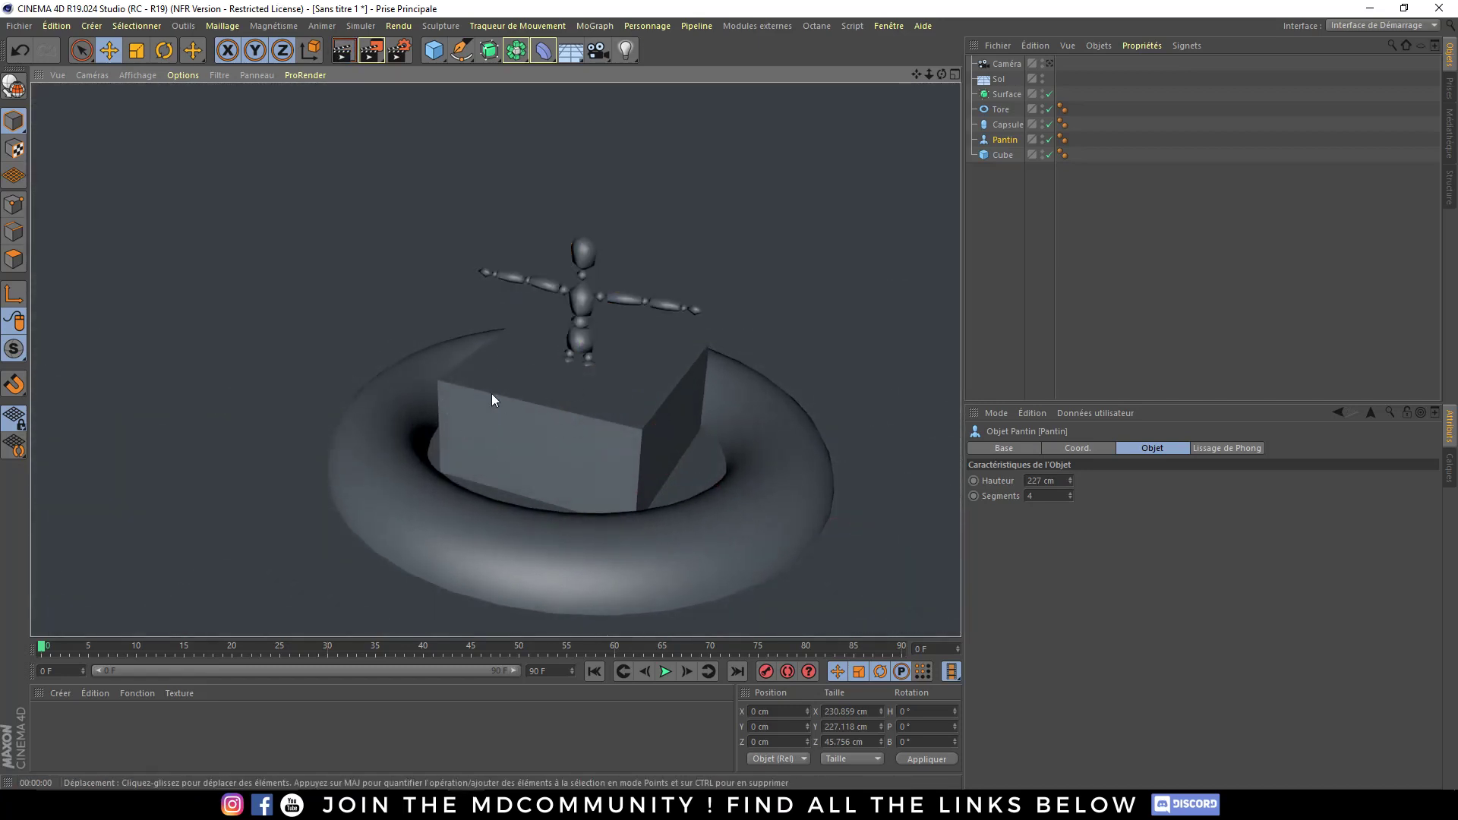
pyautogui.scroll(1, 559, 386)
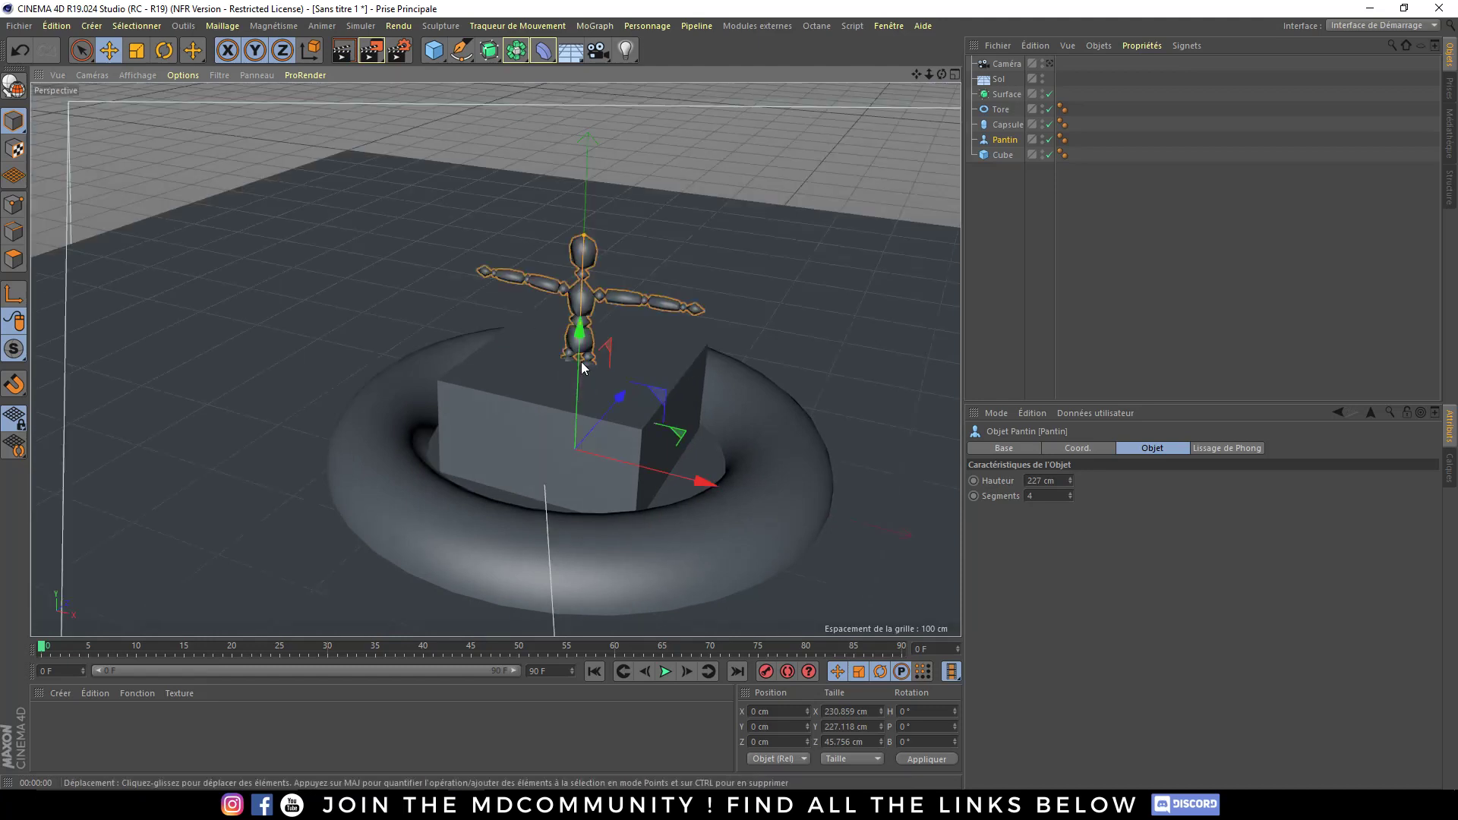
pyautogui.scroll(2, 581, 361)
pyautogui.scroll(2, 608, 295)
pyautogui.scroll(2, 605, 393)
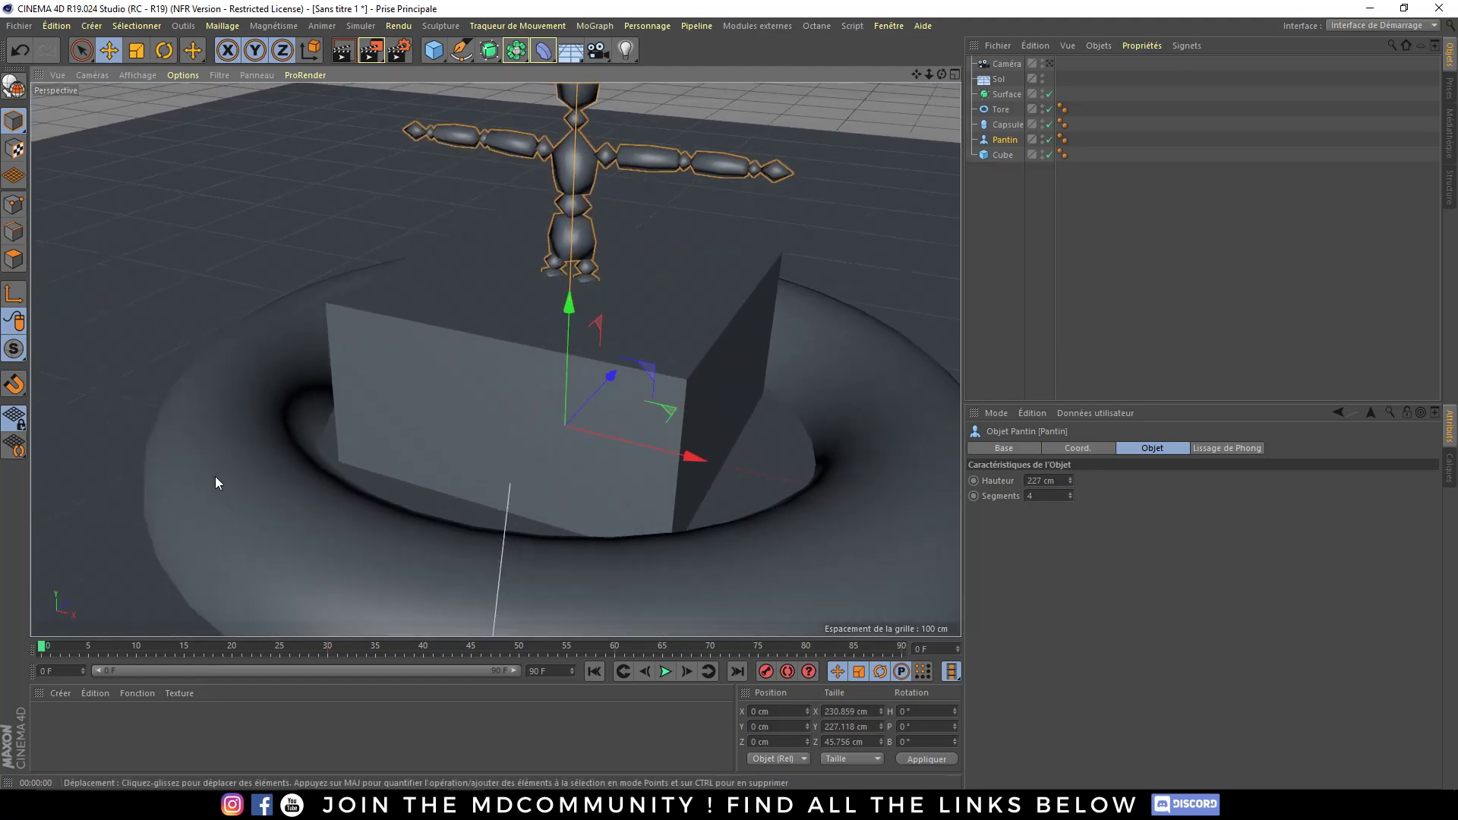
# - Use Ombrage de Gouraud (lignes) shading and raise Pantin's segments to 30
pyautogui.click(133, 74)
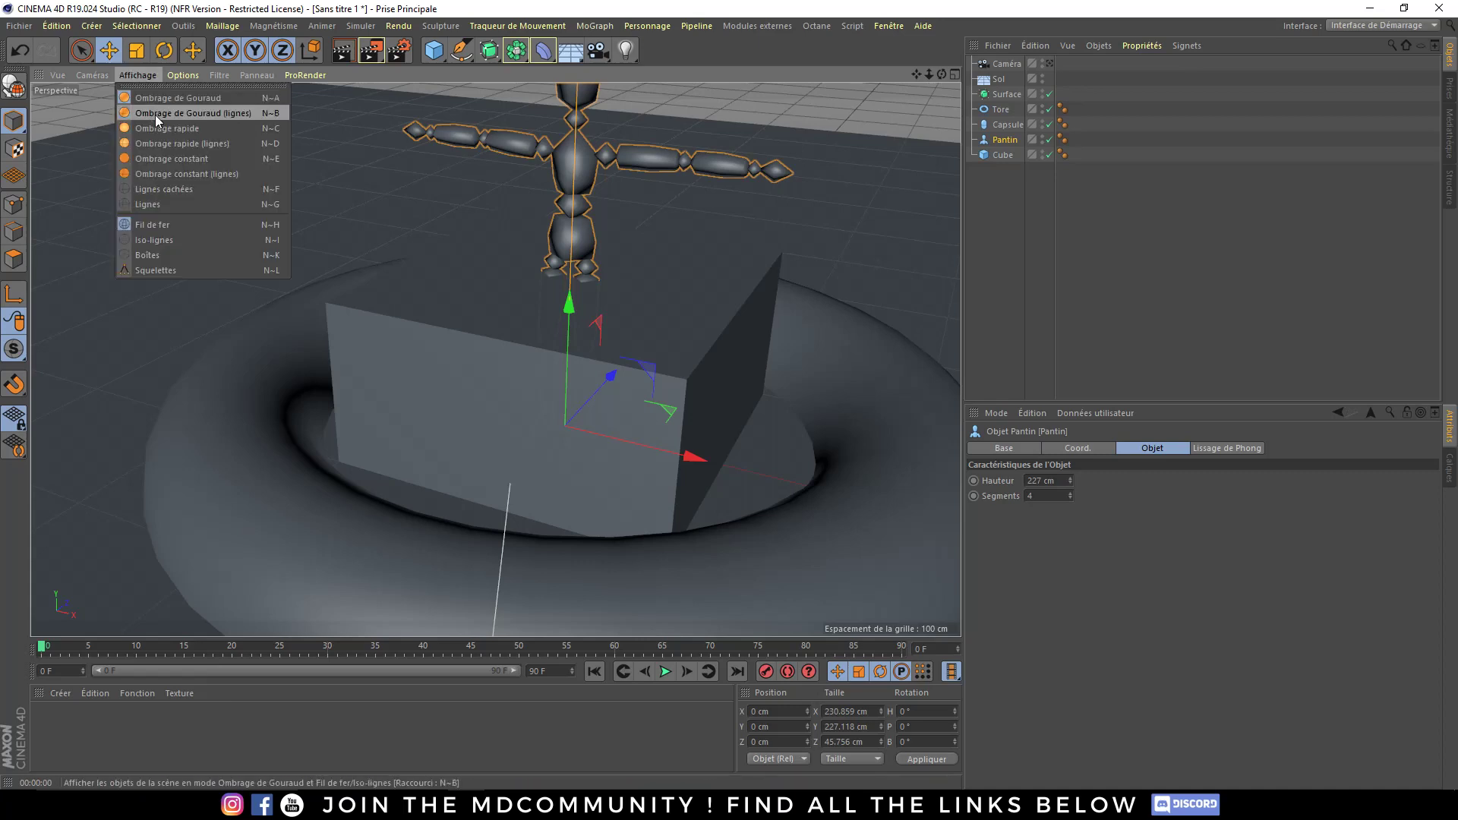
pyautogui.click(240, 112)
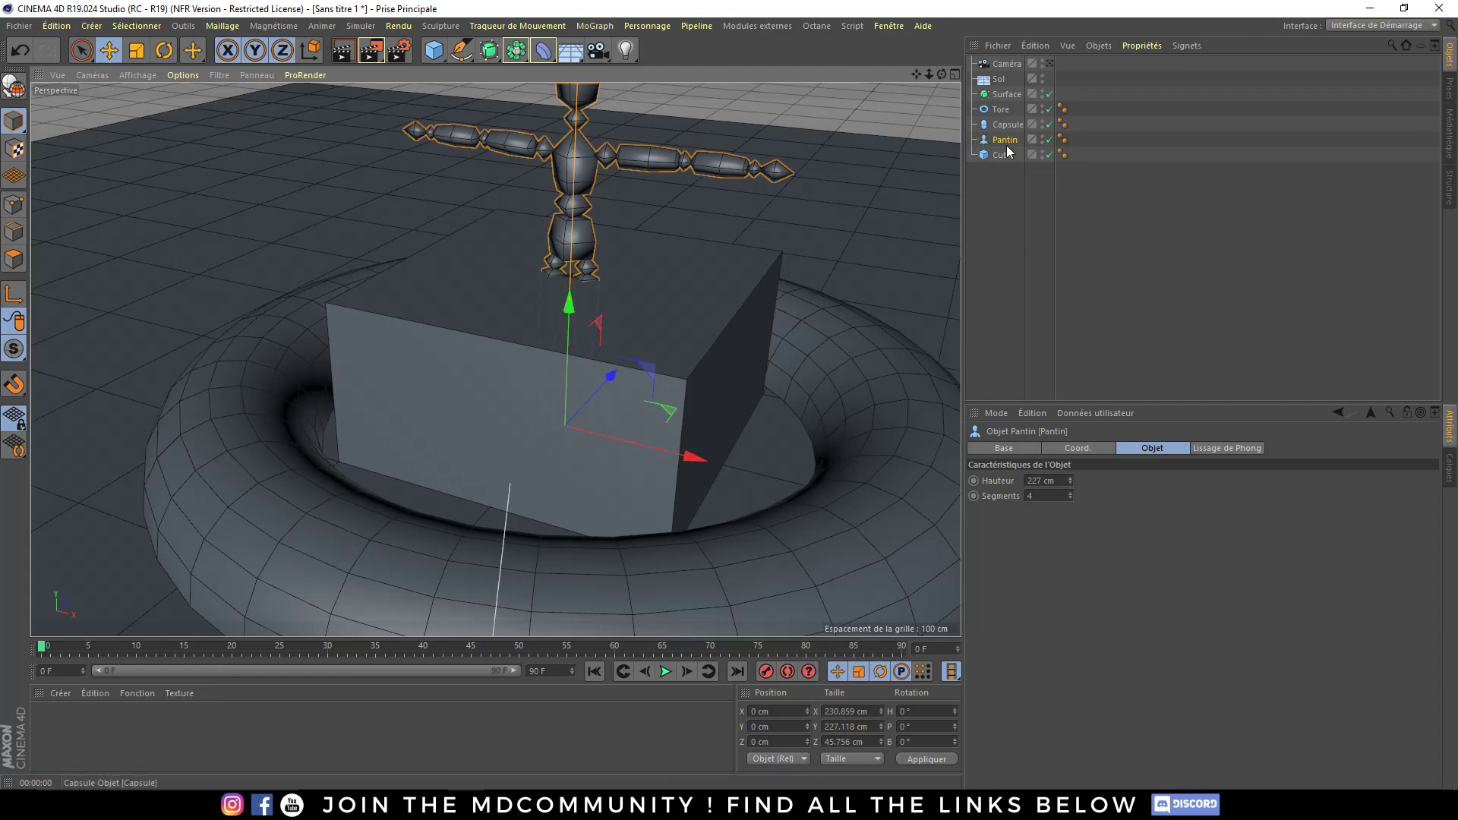
pyautogui.moveTo(1071, 495)
pyautogui.mouseDown()
pyautogui.moveTo(1124, 486)
pyautogui.moveTo(1071, 495)
pyautogui.mouseUp()
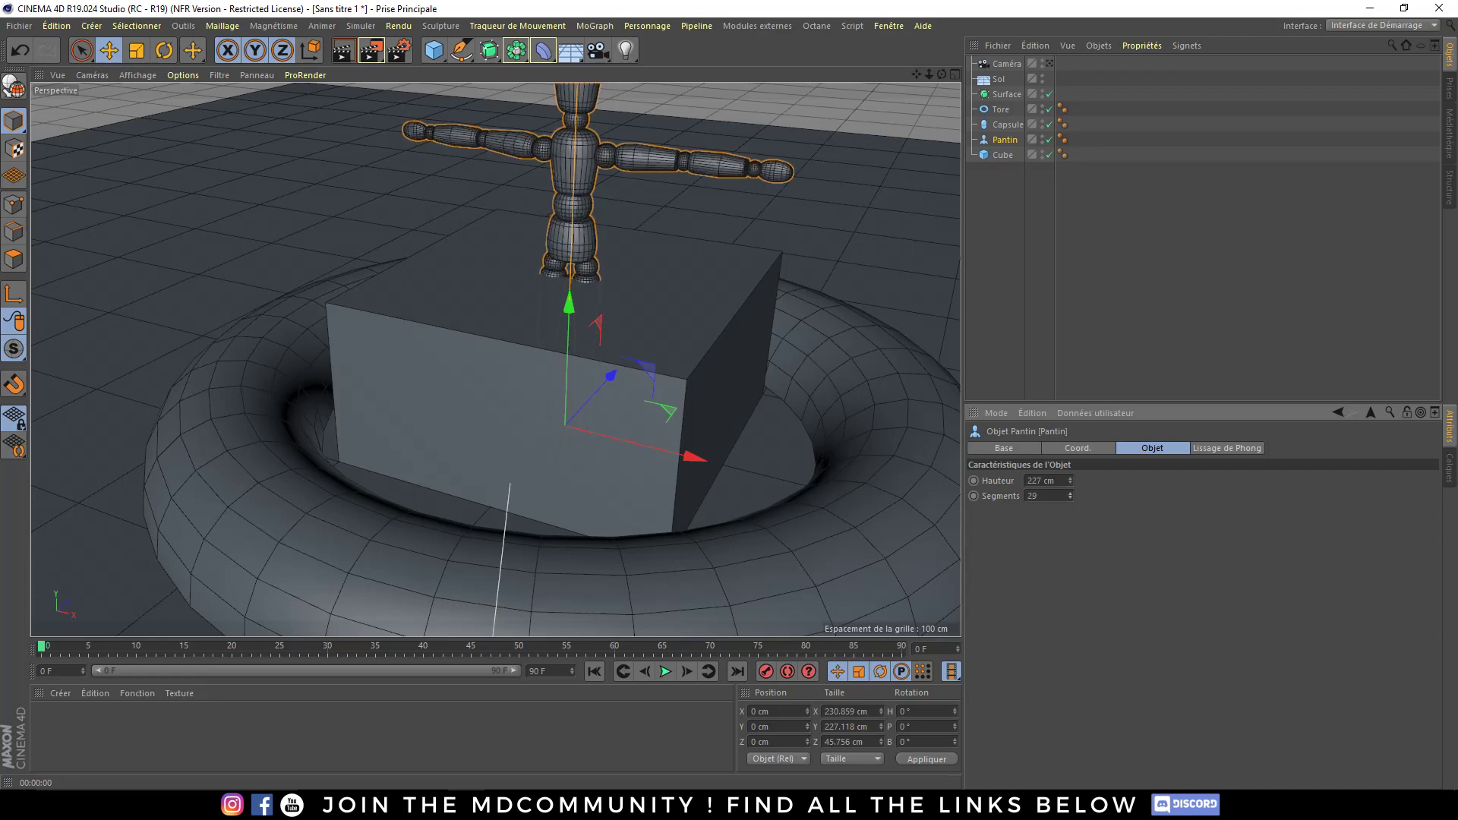
pyautogui.click(1244, 451)
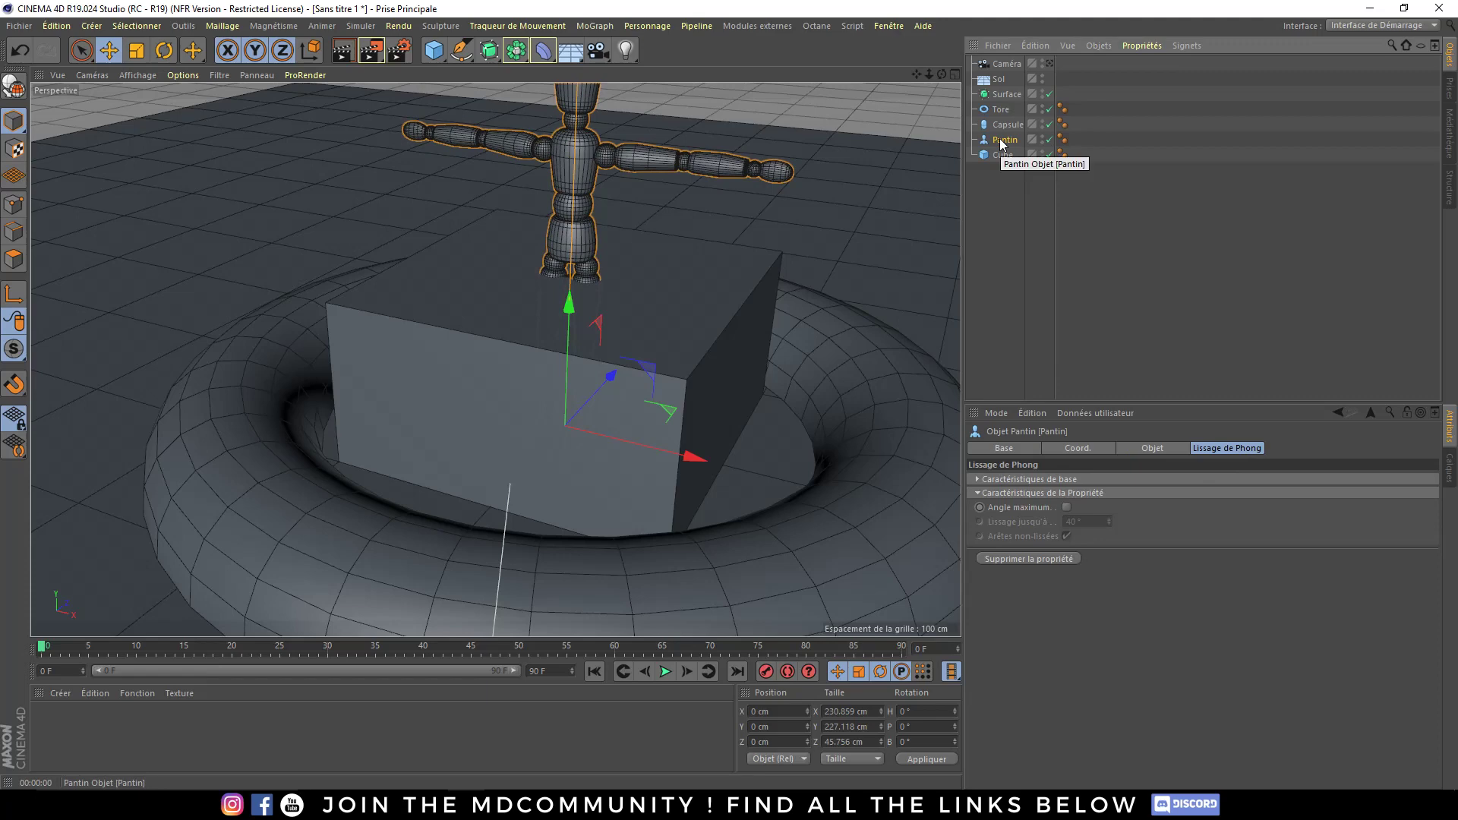
pyautogui.press('Delete')
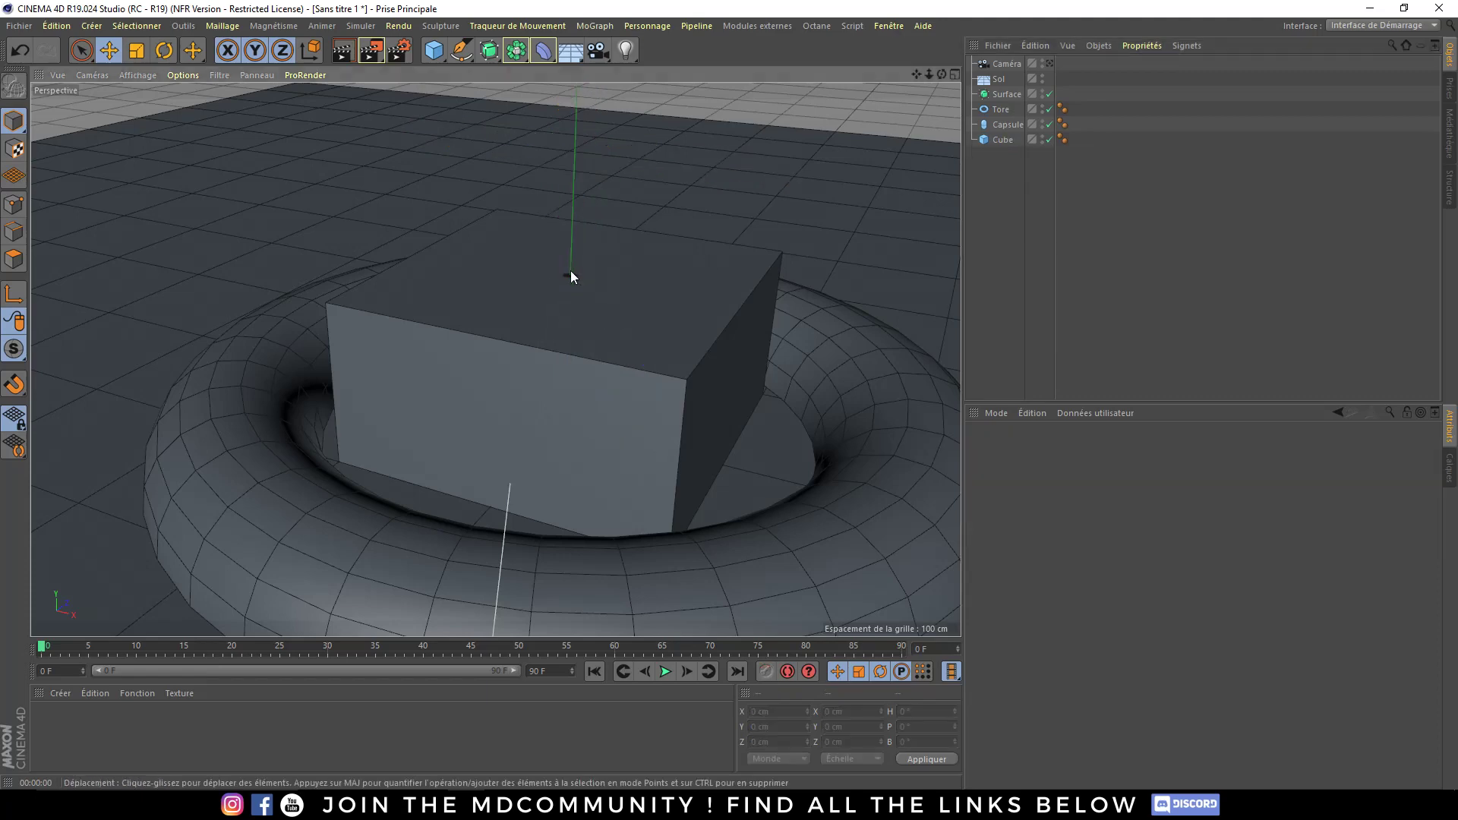
pyautogui.moveTo(571, 271)
pyautogui.keyDown('alt'); pyautogui.mouseDown()
pyautogui.moveTo(587, 354)
pyautogui.moveTo(900, 199)
pyautogui.mouseUp(); pyautogui.keyUp('alt')
pyautogui.hotkey('ctrl', 'a')
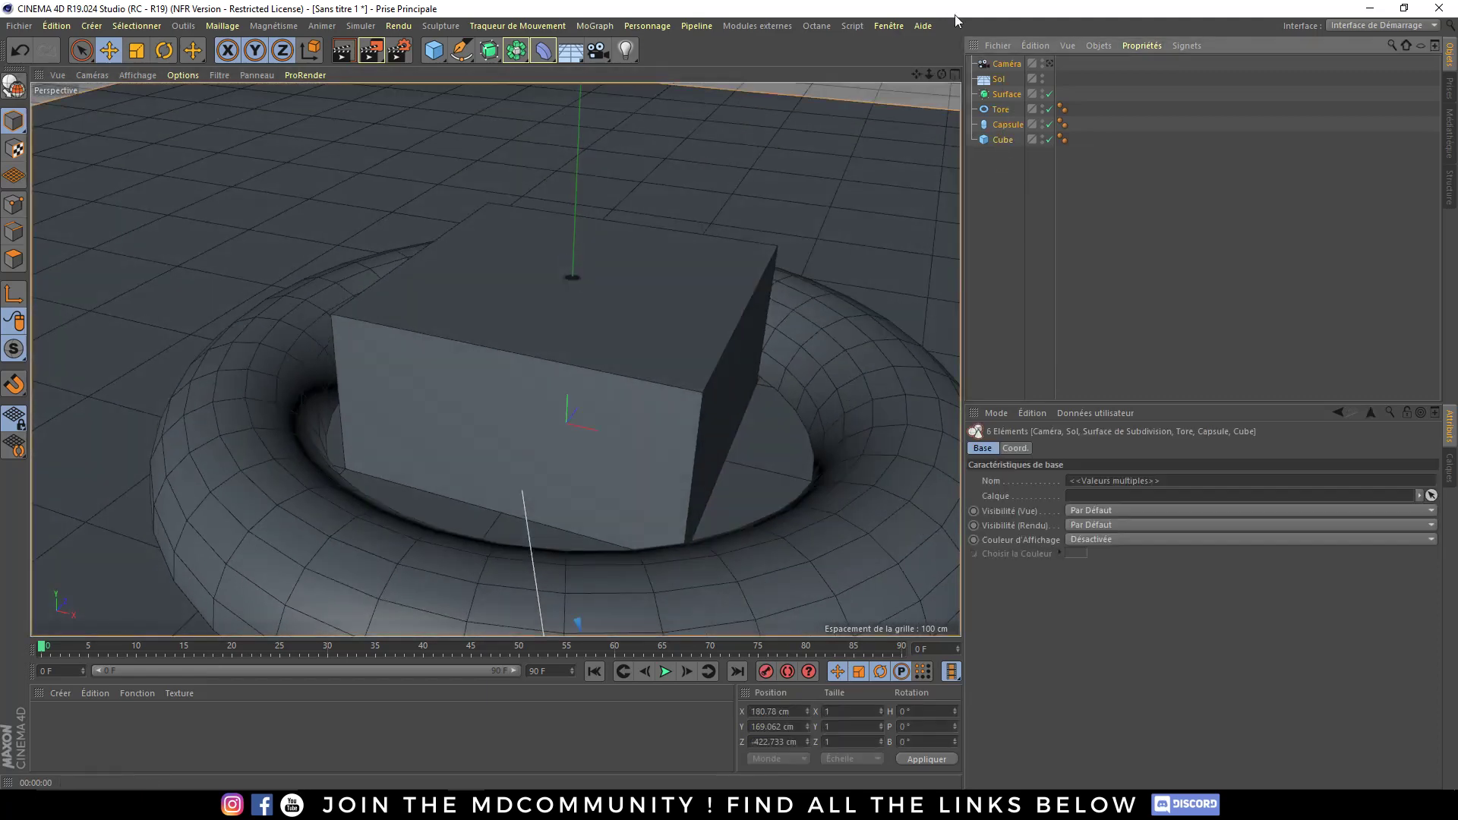
pyautogui.press('Delete')
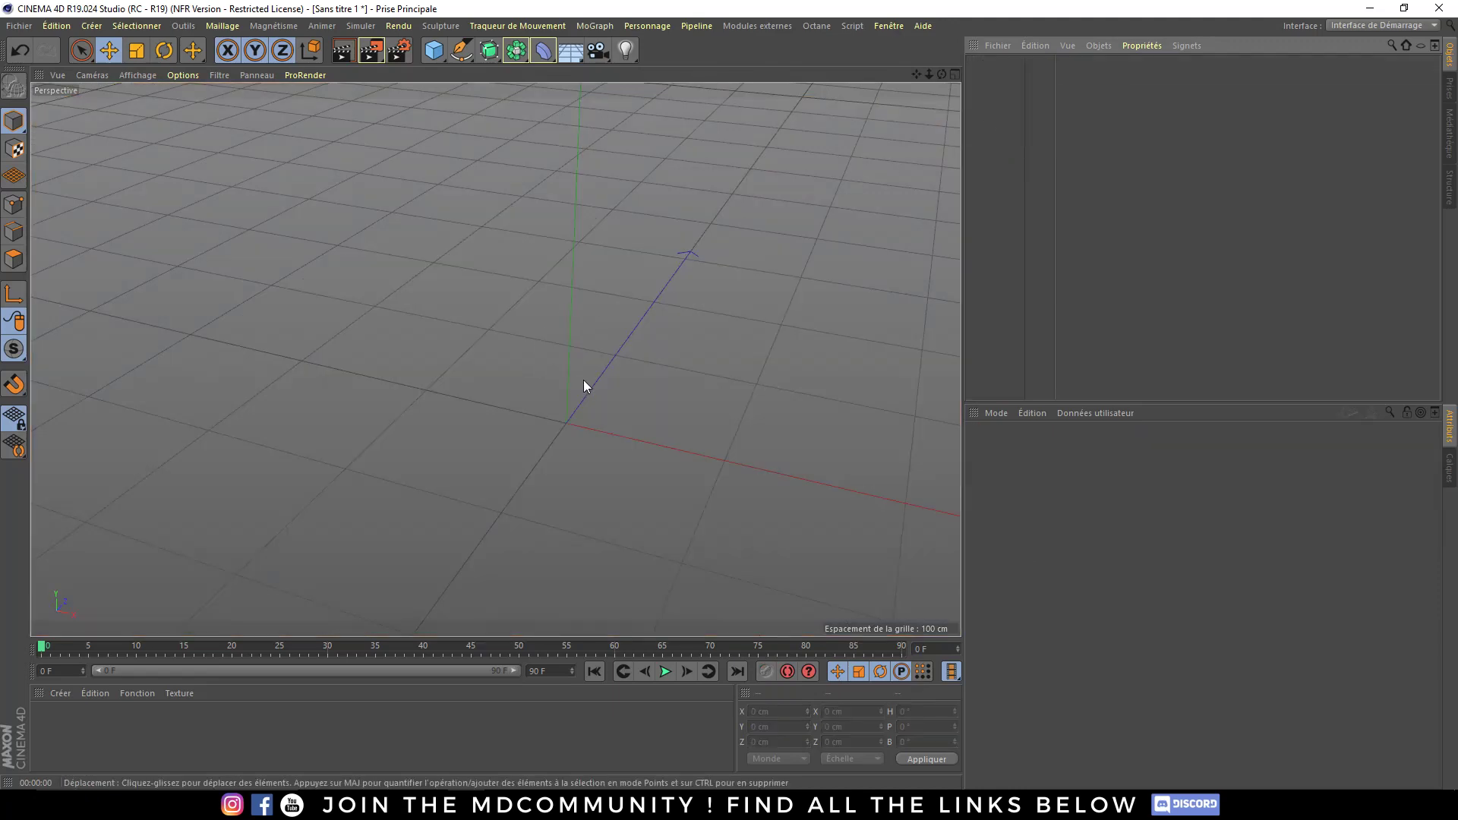
pyautogui.keyDown('alt'); pyautogui.moveTo(584, 380); pyautogui.dragTo(585, 341); pyautogui.keyUp('alt')
pyautogui.click(141, 75)
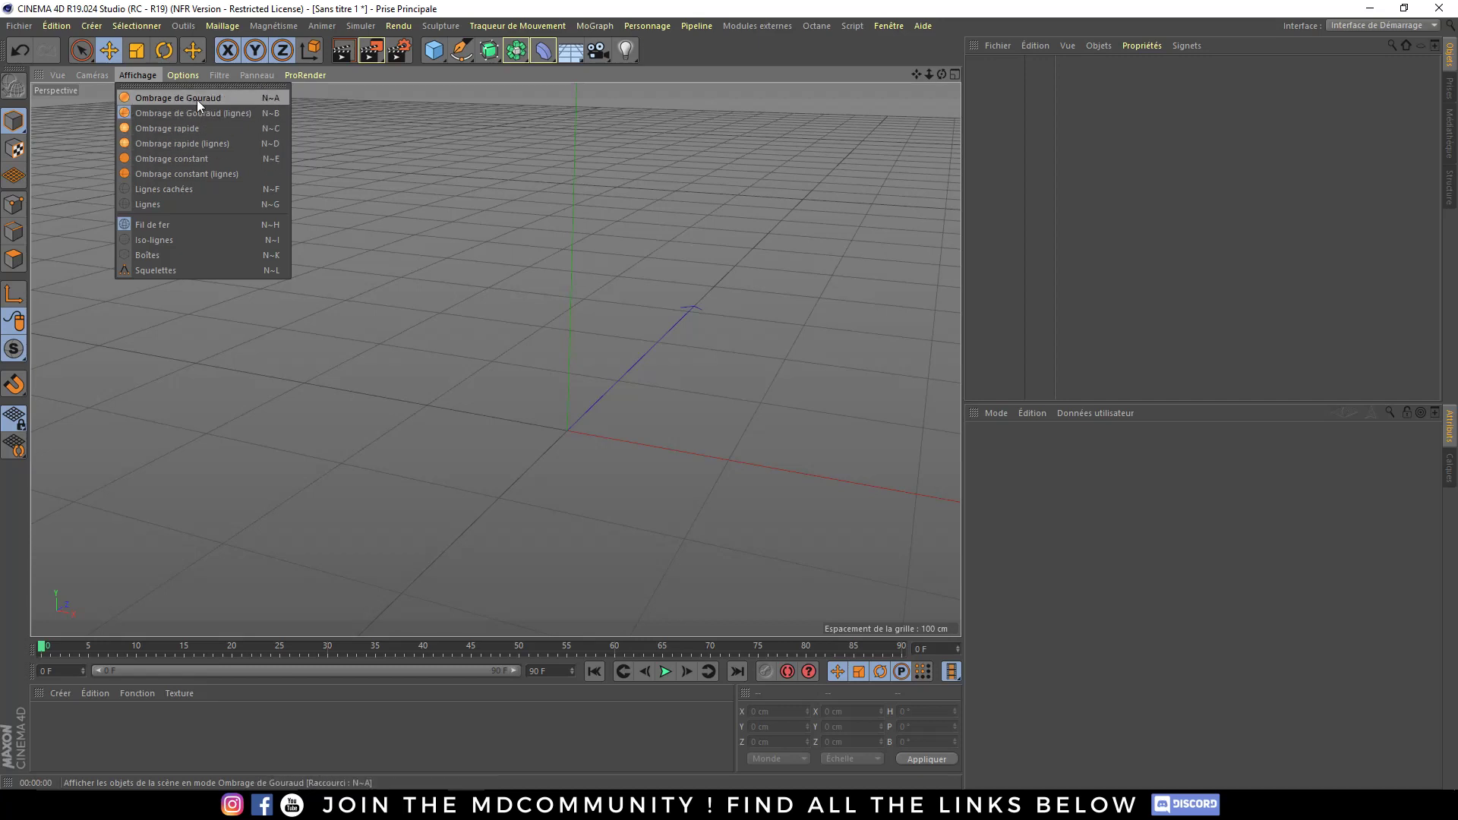
pyautogui.press('n')
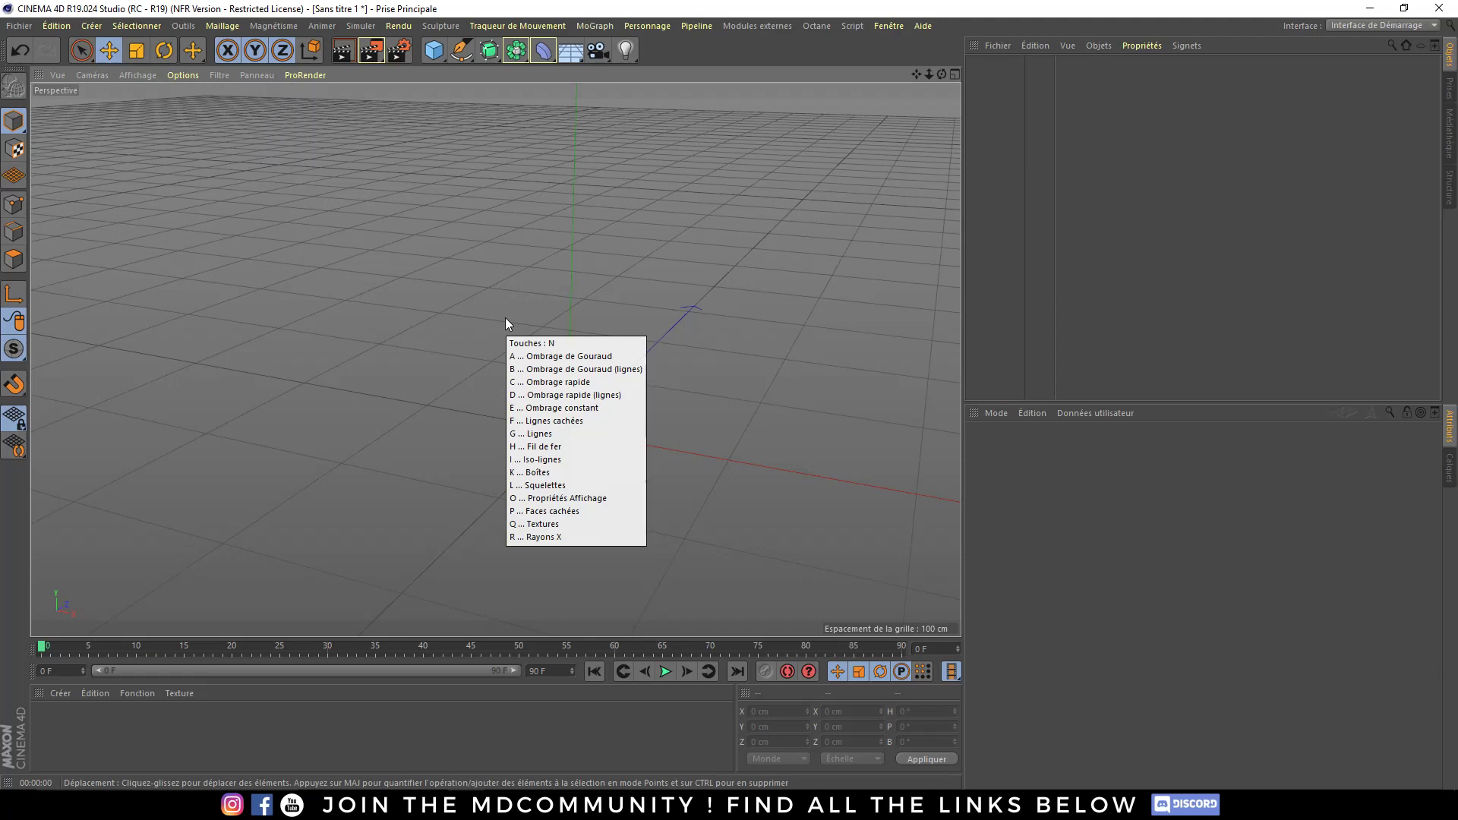
pyautogui.press('Escape')
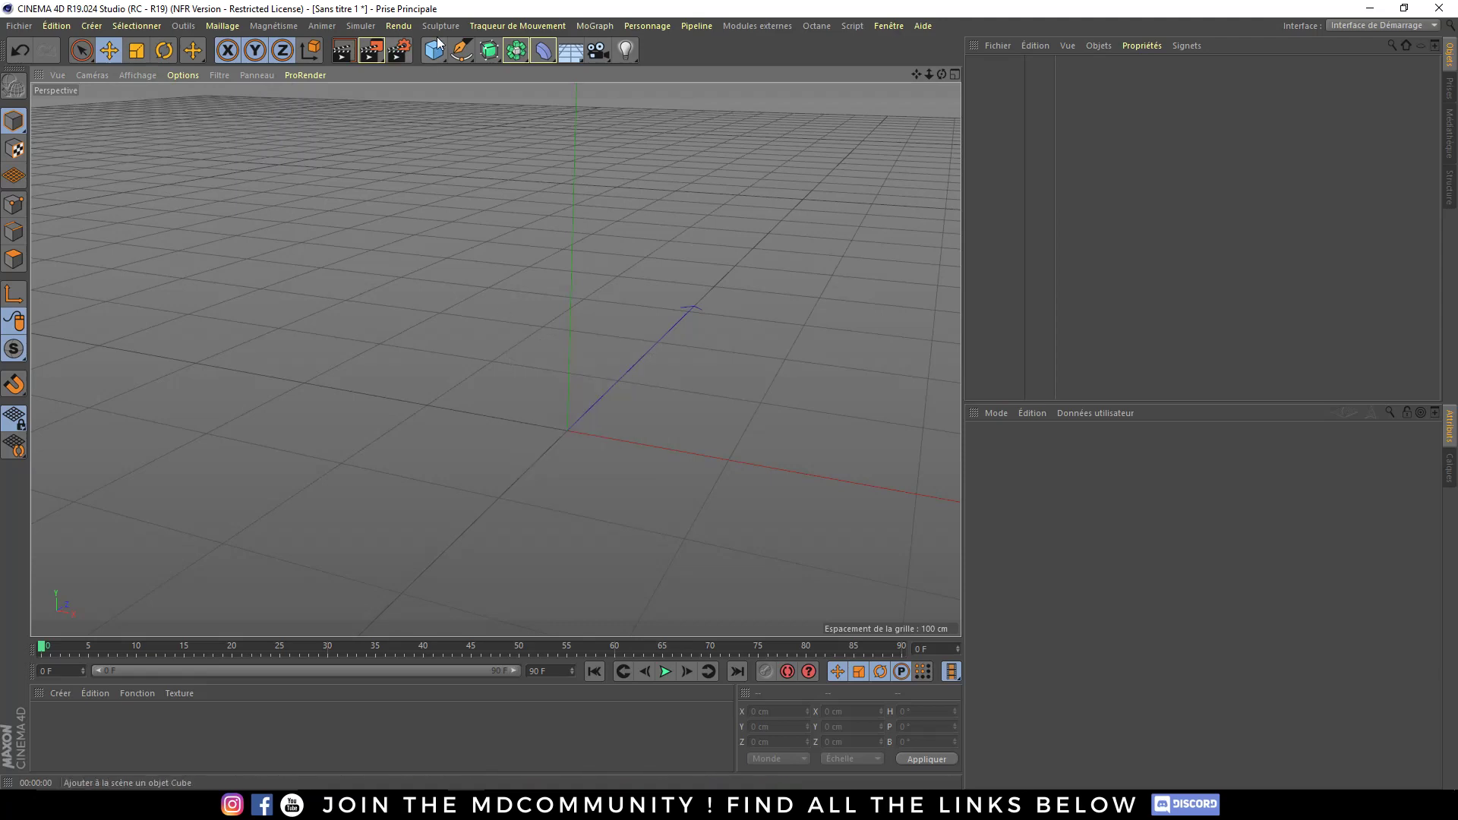
# - Add a cube and stretch its Y height to 222.54 cm
pyautogui.keyDown('alt'); pyautogui.moveTo(480, 344); pyautogui.dragTo(497, 231); pyautogui.keyUp('alt')
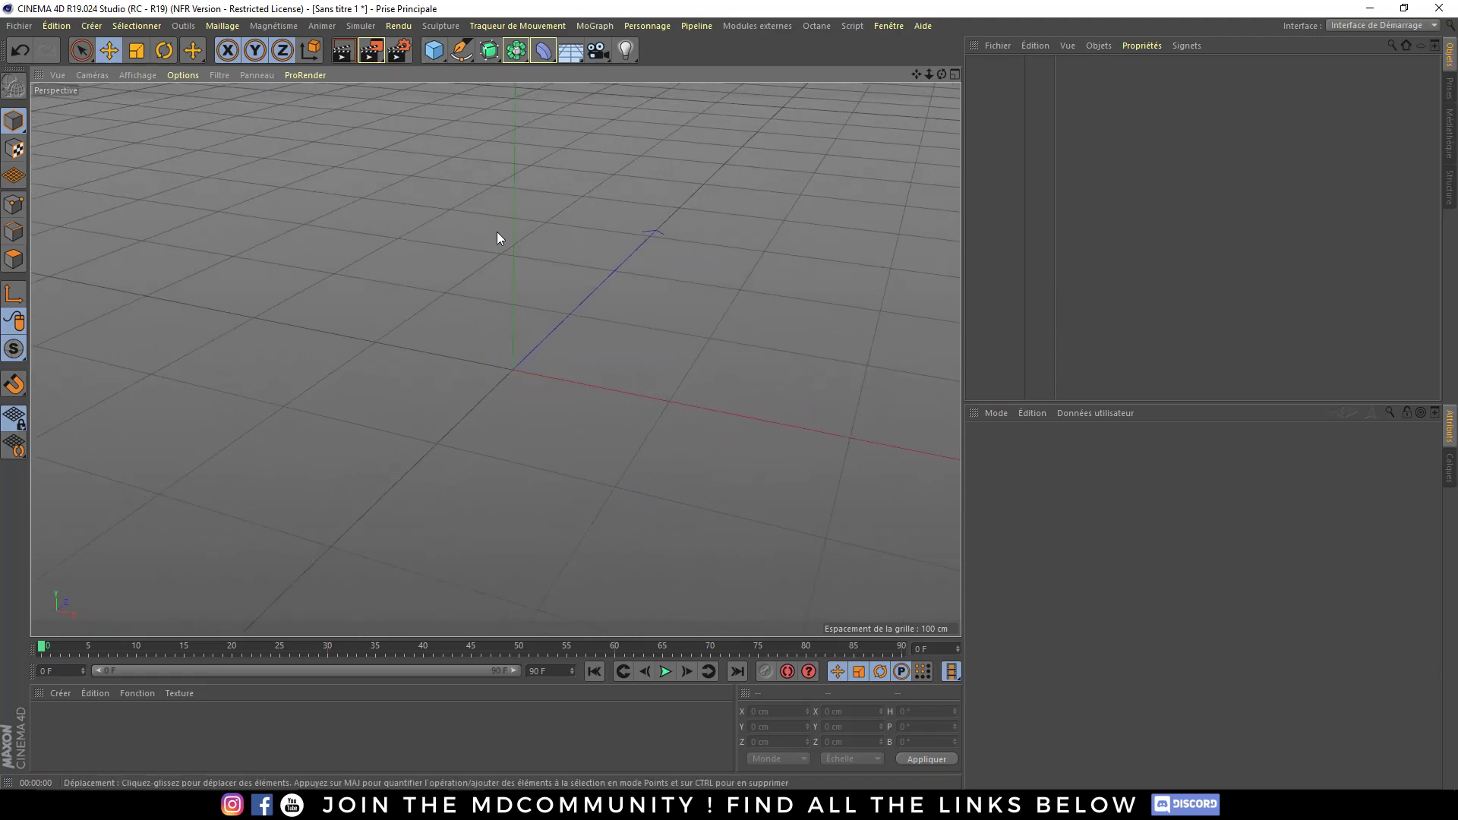
pyautogui.click(433, 52)
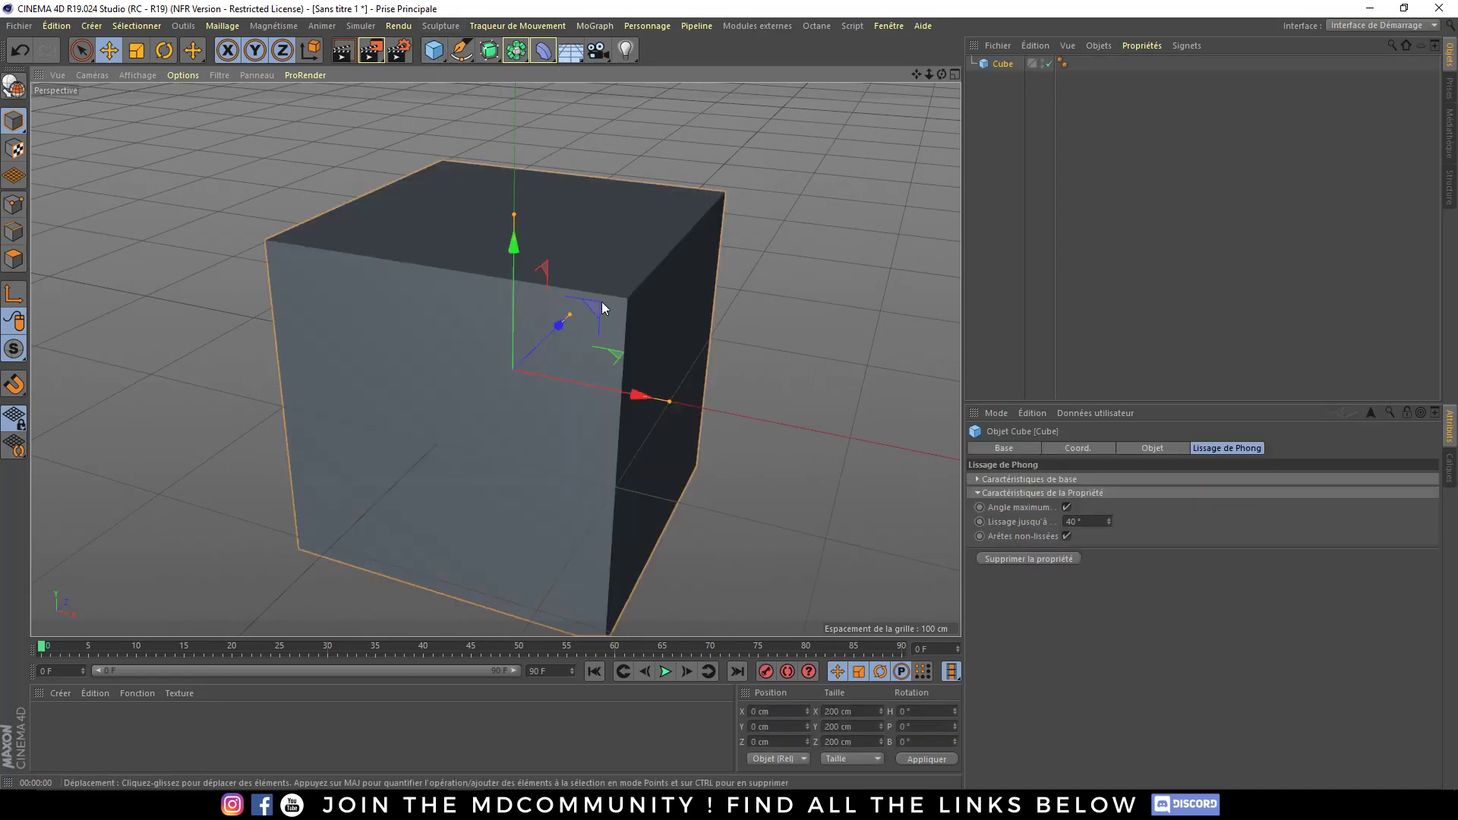
pyautogui.keyDown('alt'); pyautogui.moveTo(601, 303); pyautogui.dragTo(558, 295); pyautogui.keyUp('alt')
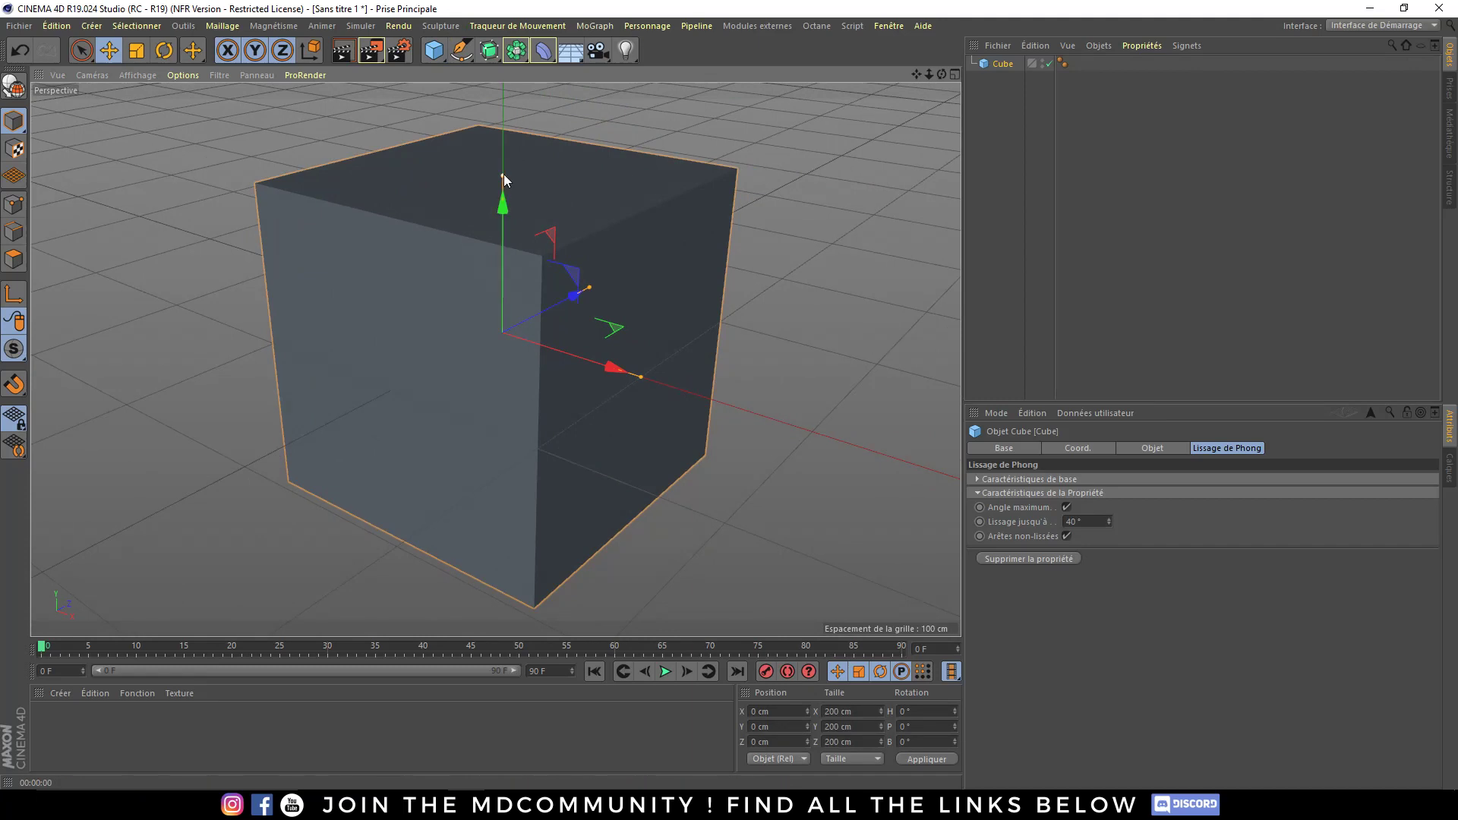
pyautogui.scroll(-1, 564, 311)
pyautogui.scroll(-3, 563, 312)
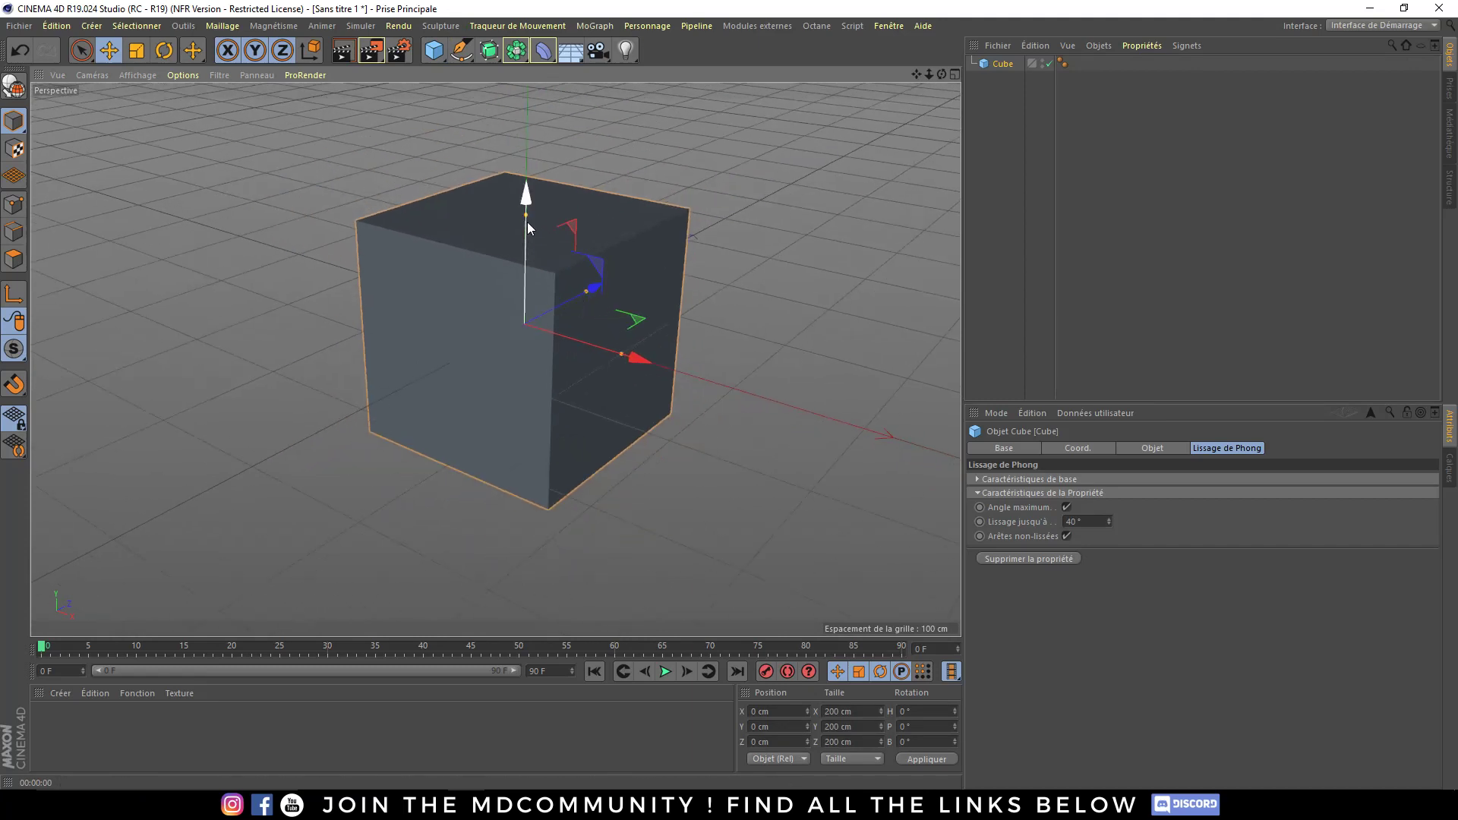
pyautogui.moveTo(524, 183)
pyautogui.mouseDown()
pyautogui.moveTo(530, 125)
pyautogui.moveTo(548, 202)
pyautogui.mouseUp()
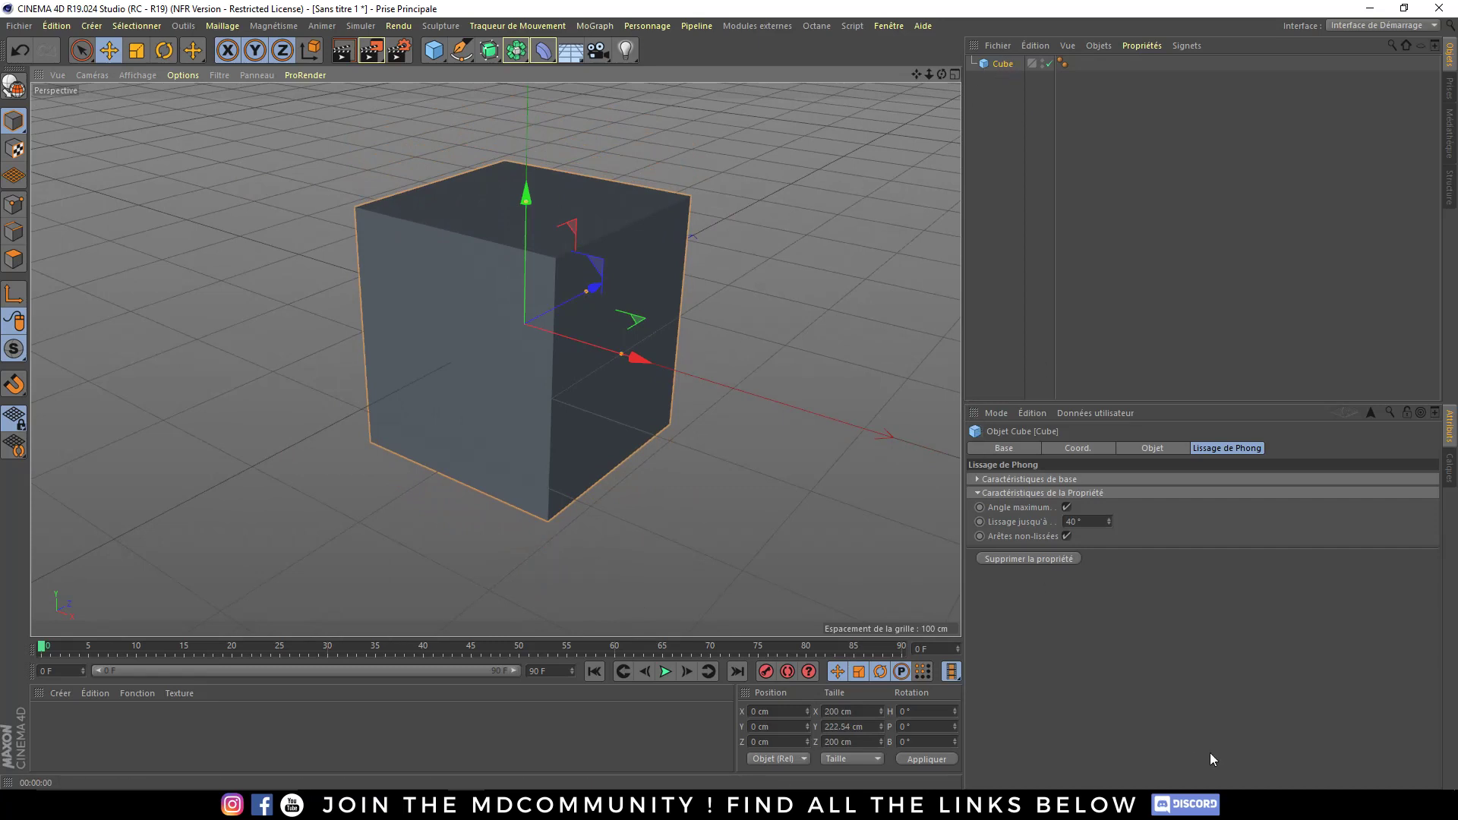
pyautogui.click(1018, 449)
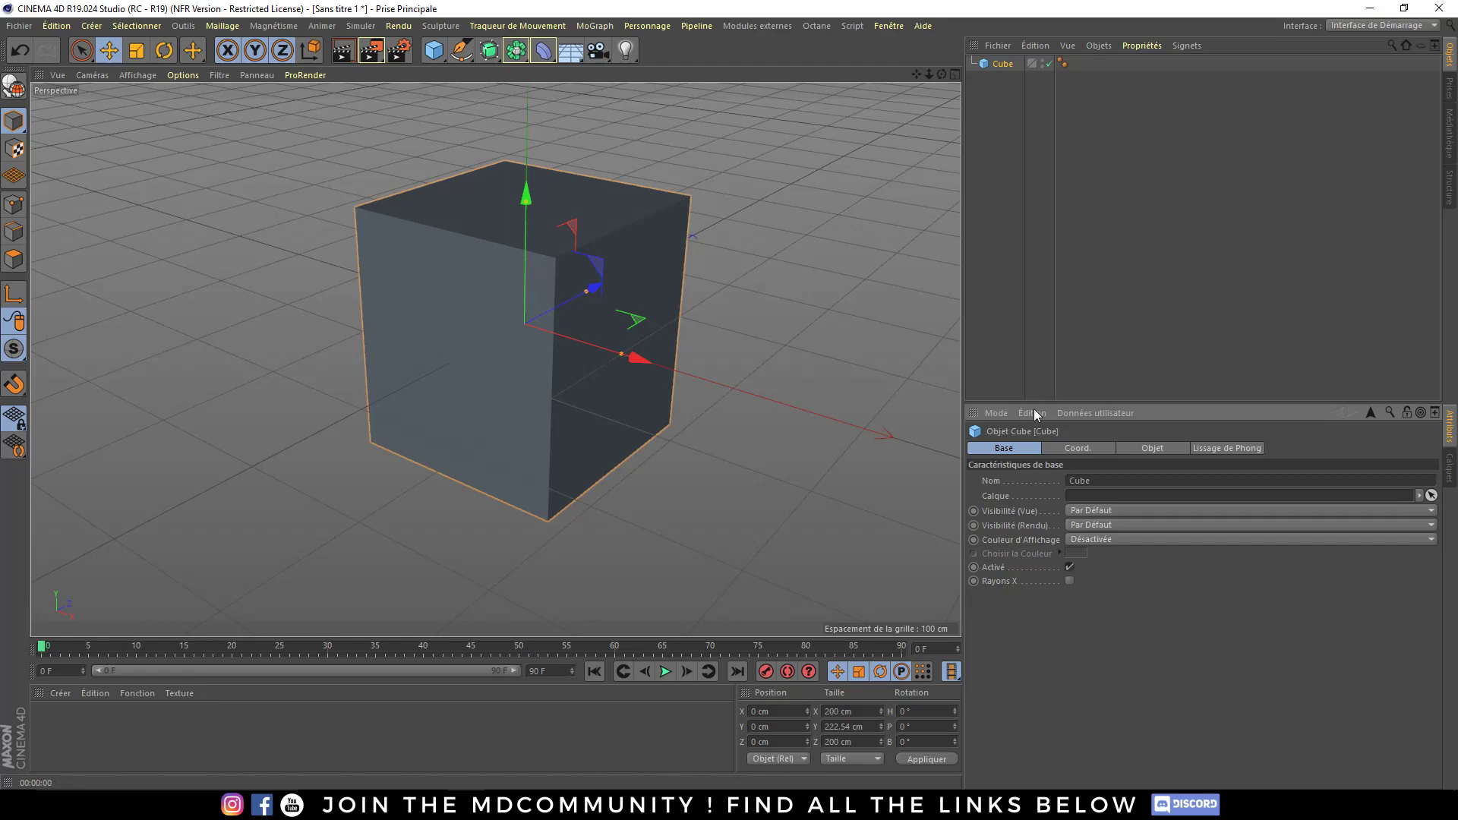
pyautogui.click(1099, 511)
pyautogui.click(1102, 556)
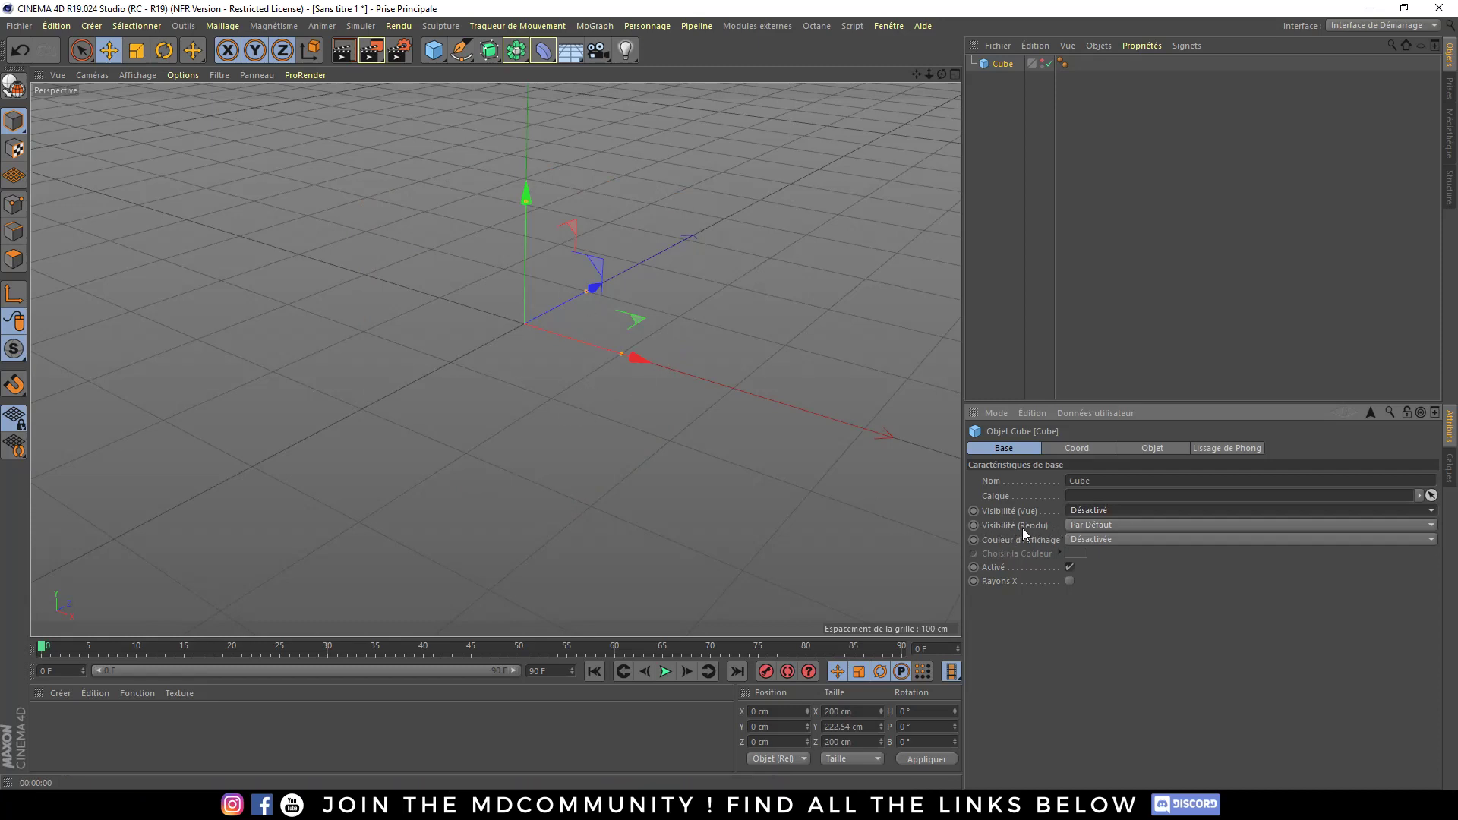
pyautogui.click(342, 54)
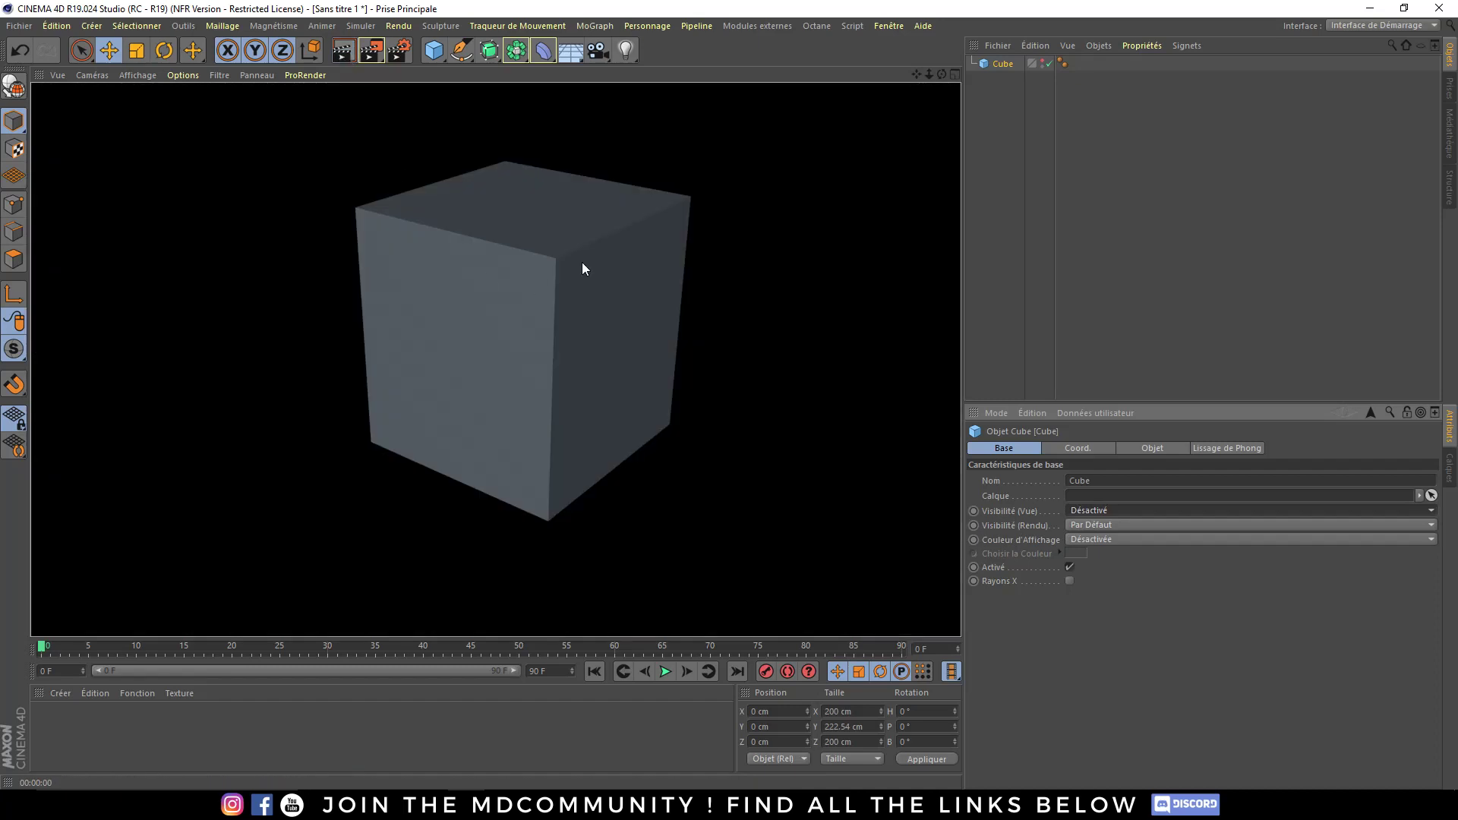
pyautogui.click(1082, 522)
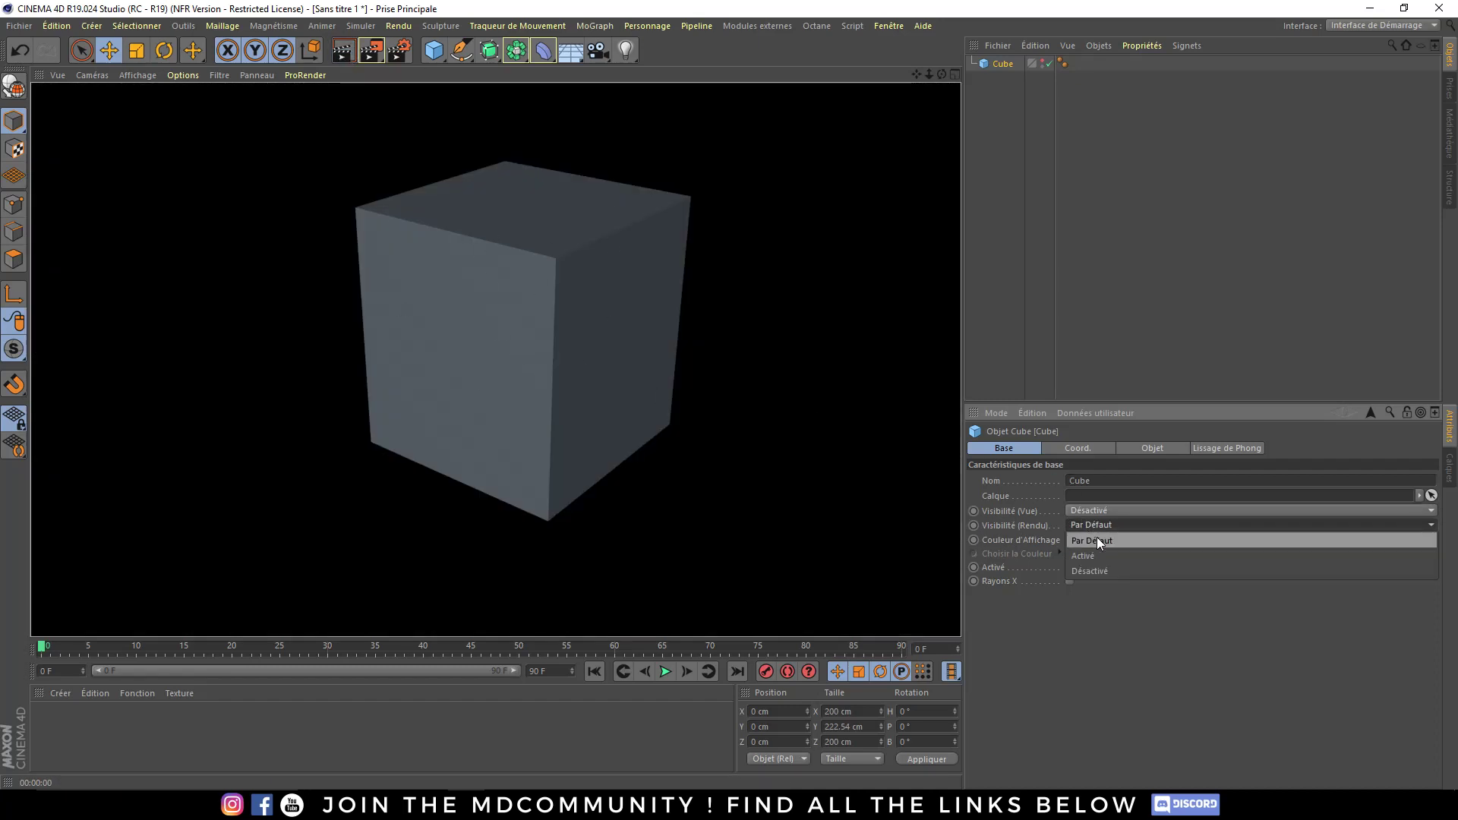
pyautogui.click(1096, 535)
pyautogui.click(1109, 568)
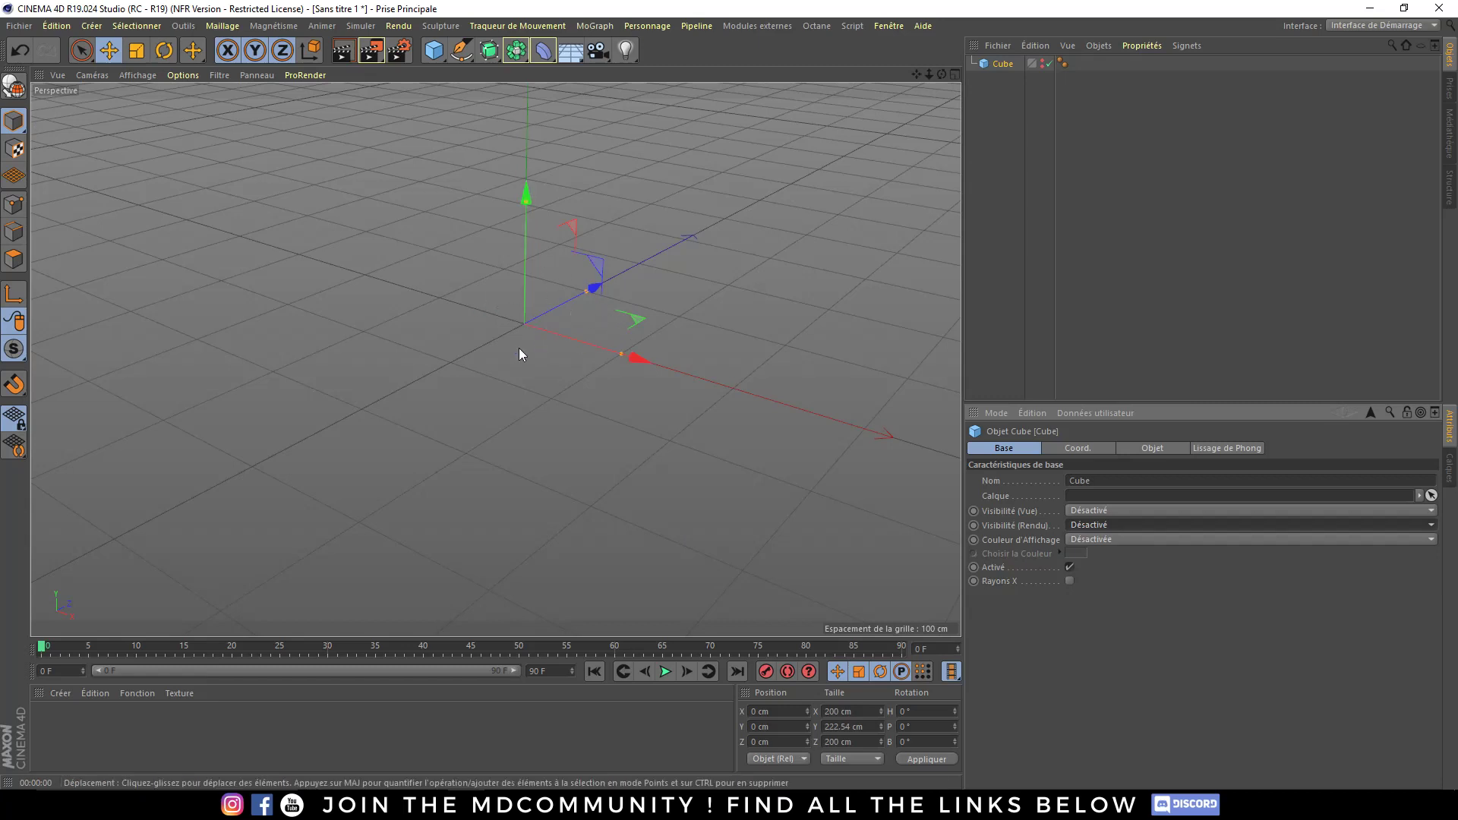
pyautogui.click(1099, 511)
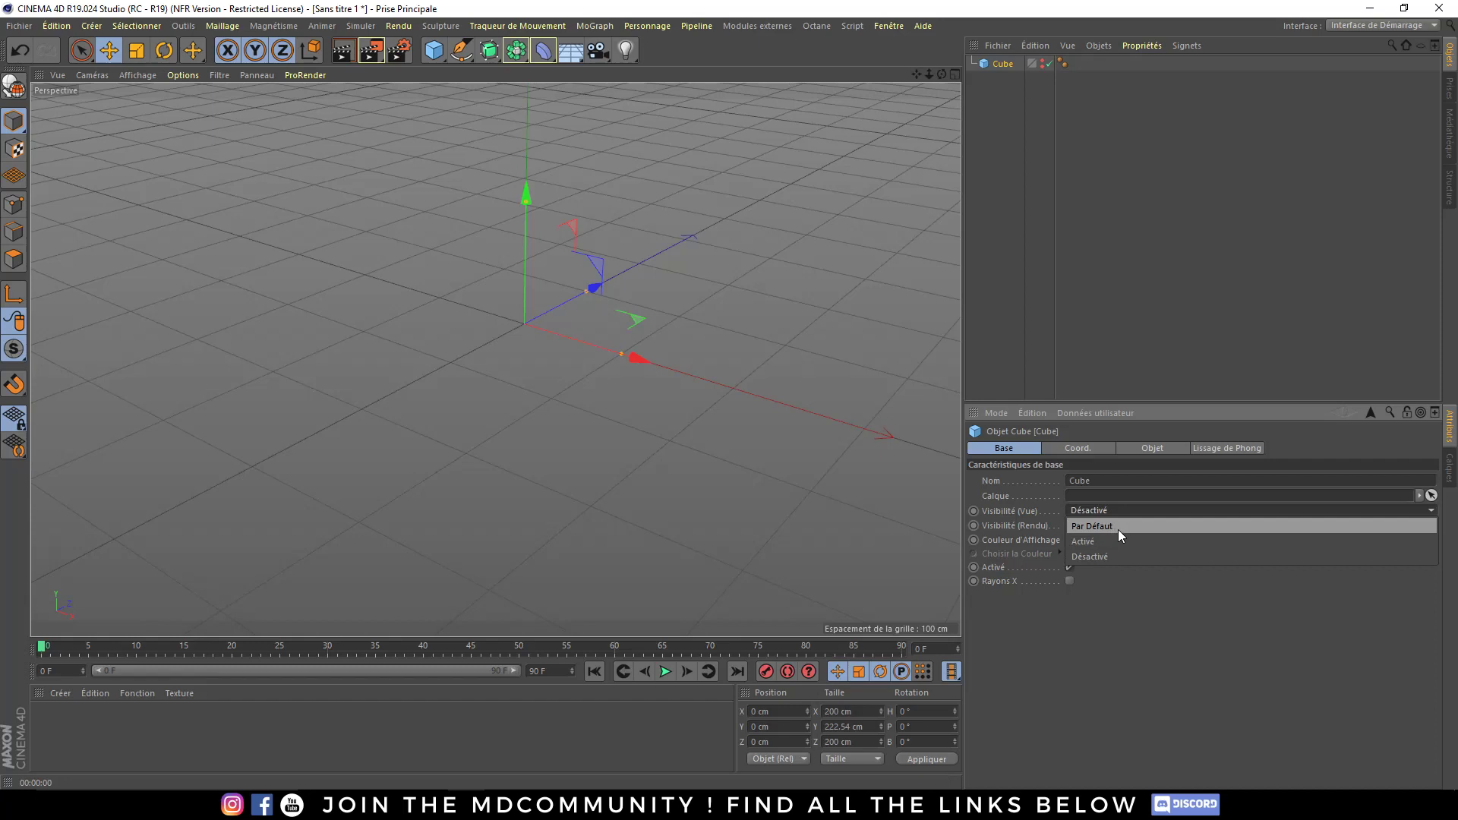
pyautogui.click(1156, 685)
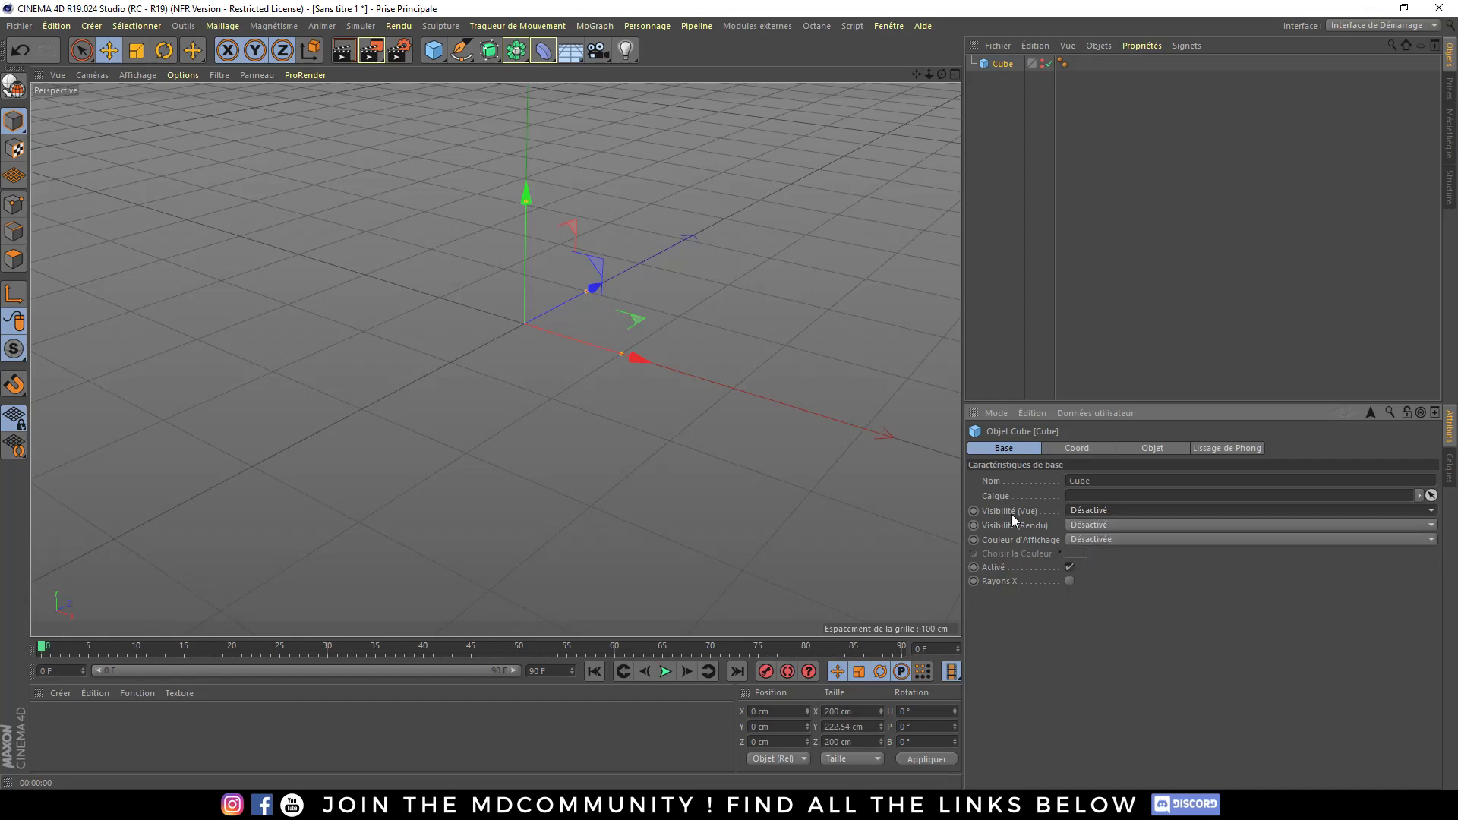
pyautogui.click(1044, 63)
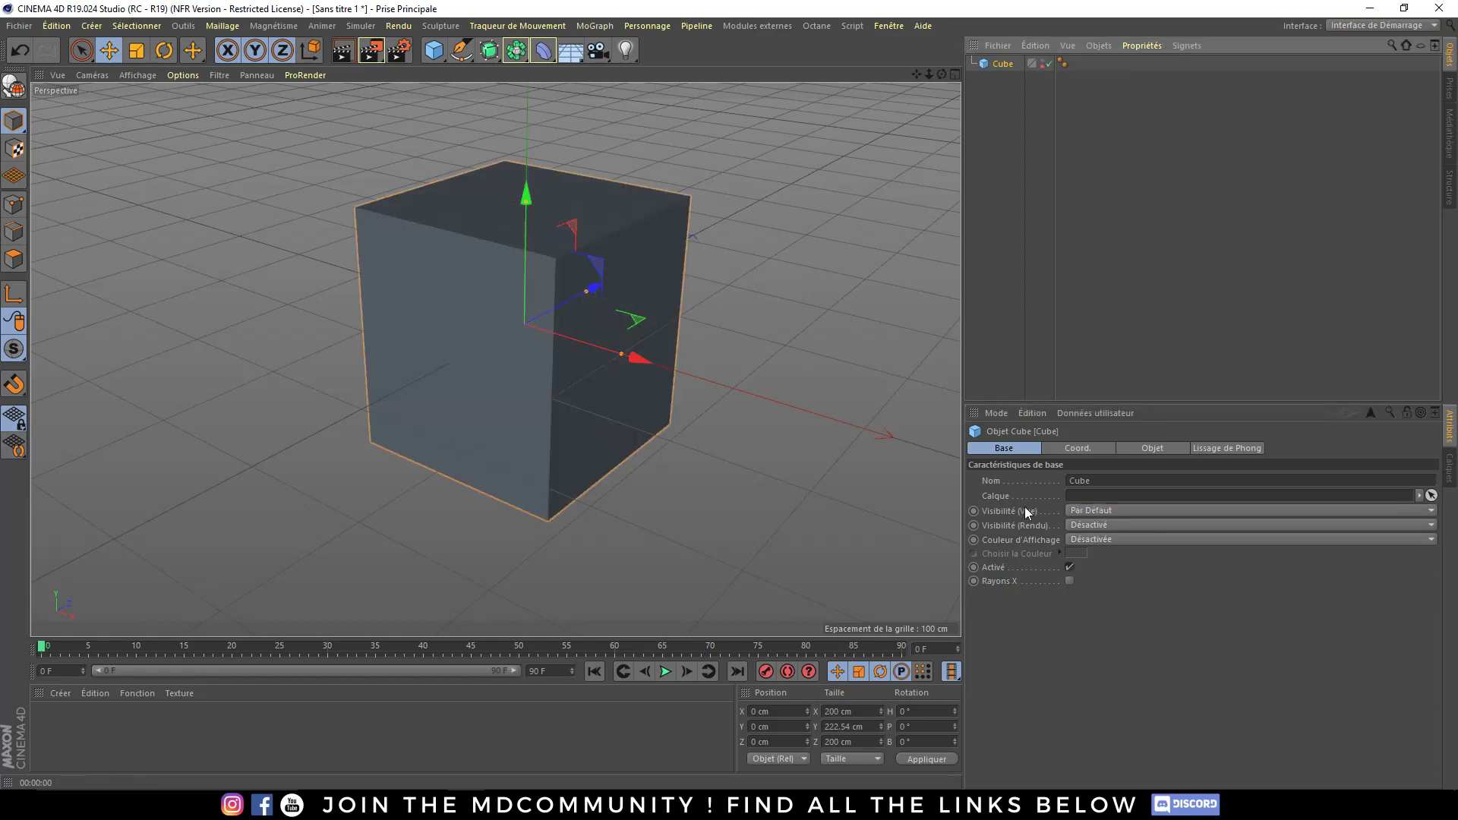
pyautogui.click(1044, 67)
pyautogui.click(1044, 61)
pyautogui.click(1044, 63)
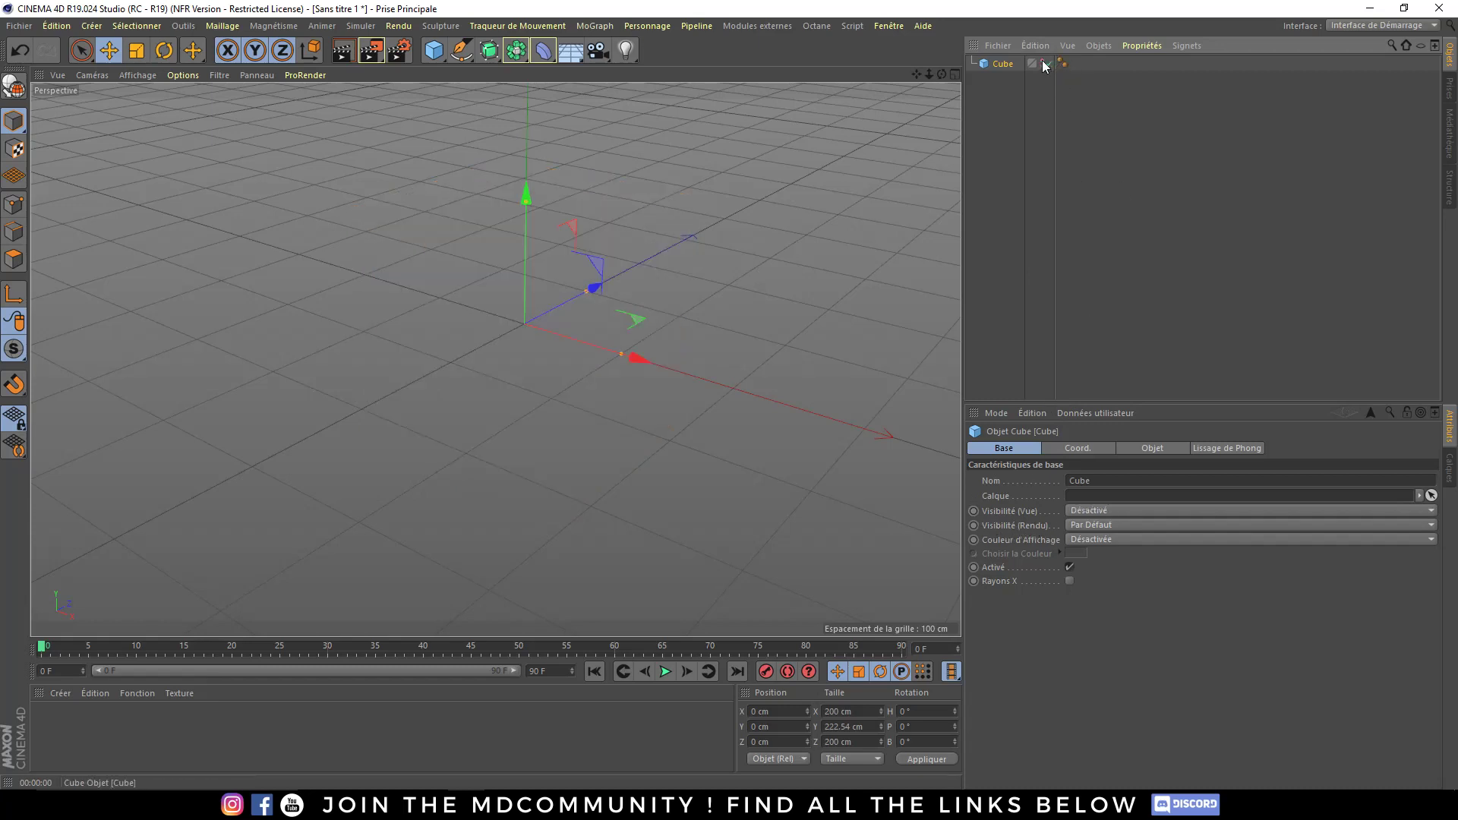
pyautogui.click(1044, 63)
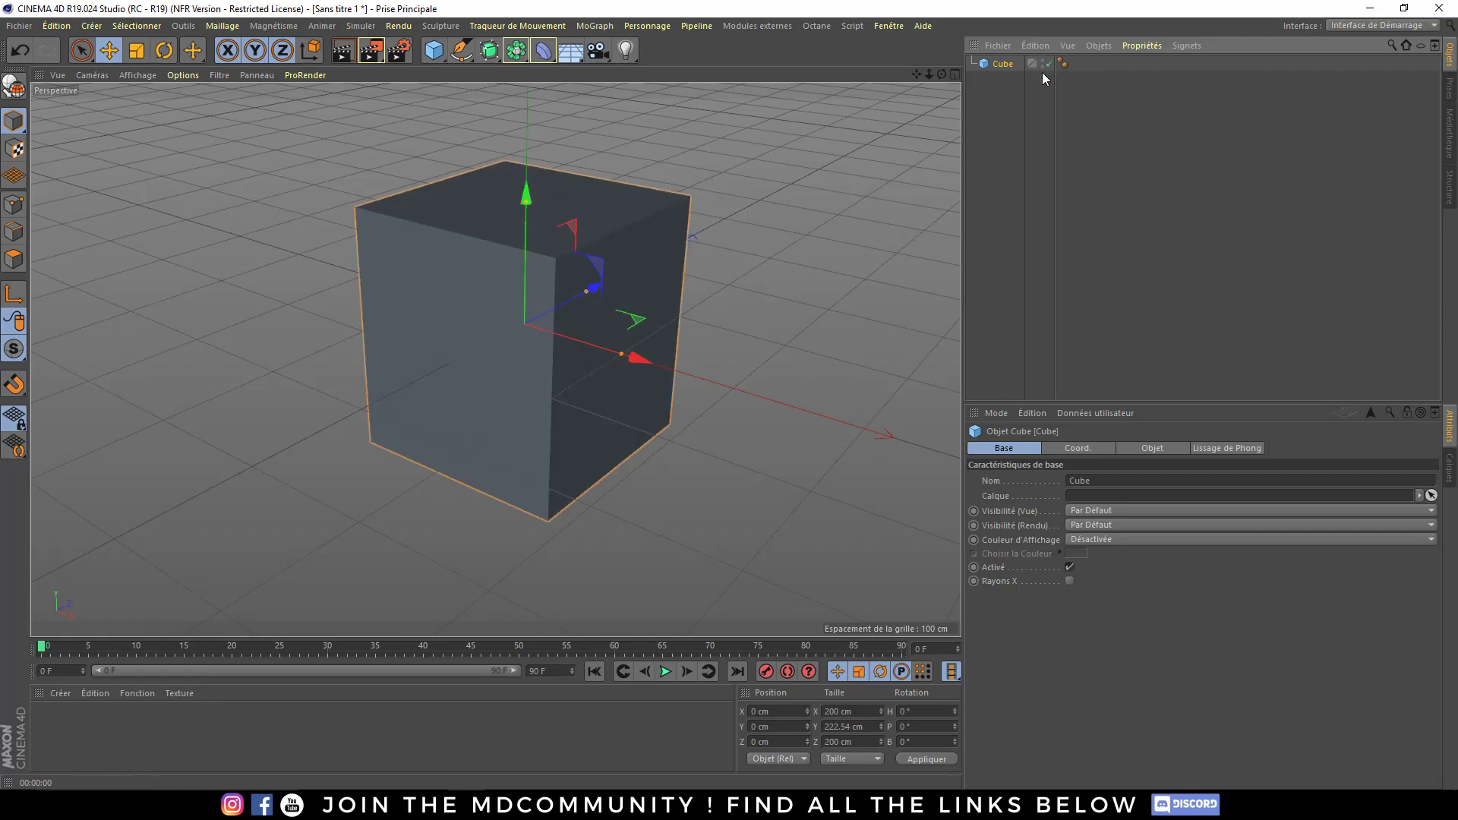
pyautogui.keyDown('ctrl'); pyautogui.click(1042, 65); pyautogui.keyUp('ctrl')
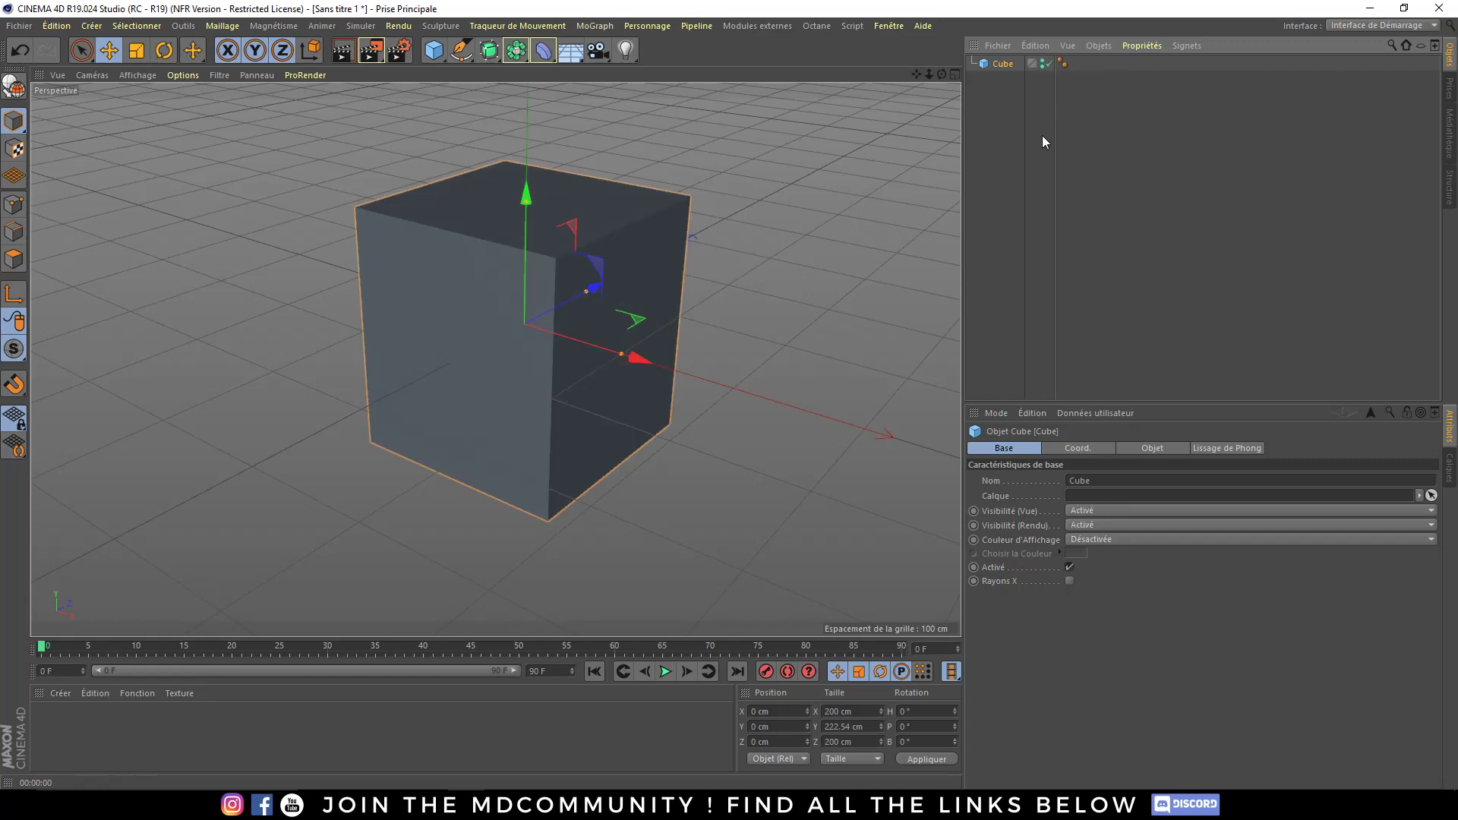
pyautogui.keyDown('ctrl'); pyautogui.click(1042, 65); pyautogui.keyUp('ctrl')
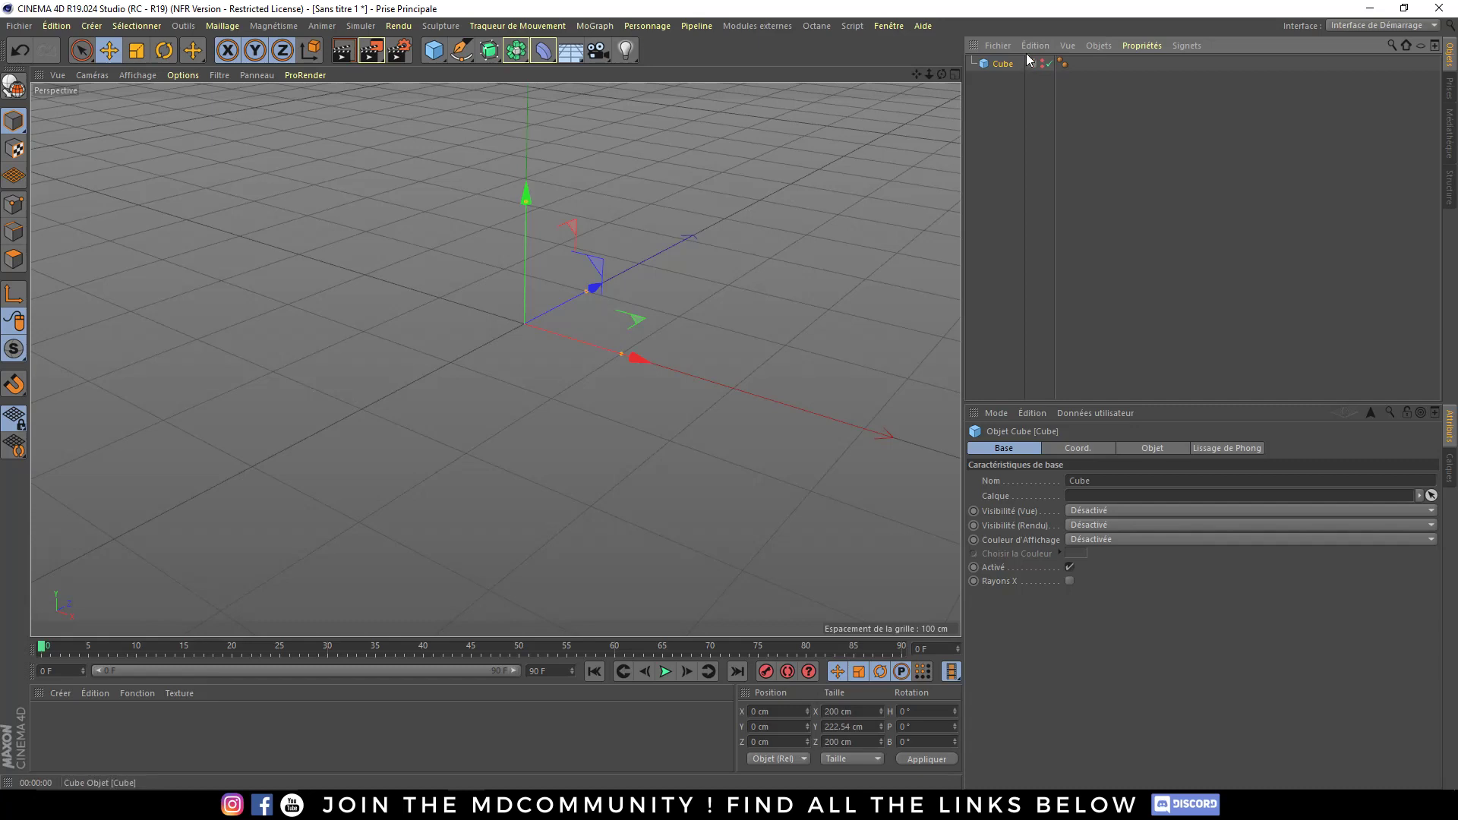
pyautogui.keyDown('ctrl'); pyautogui.click(1044, 65); pyautogui.keyUp('ctrl')
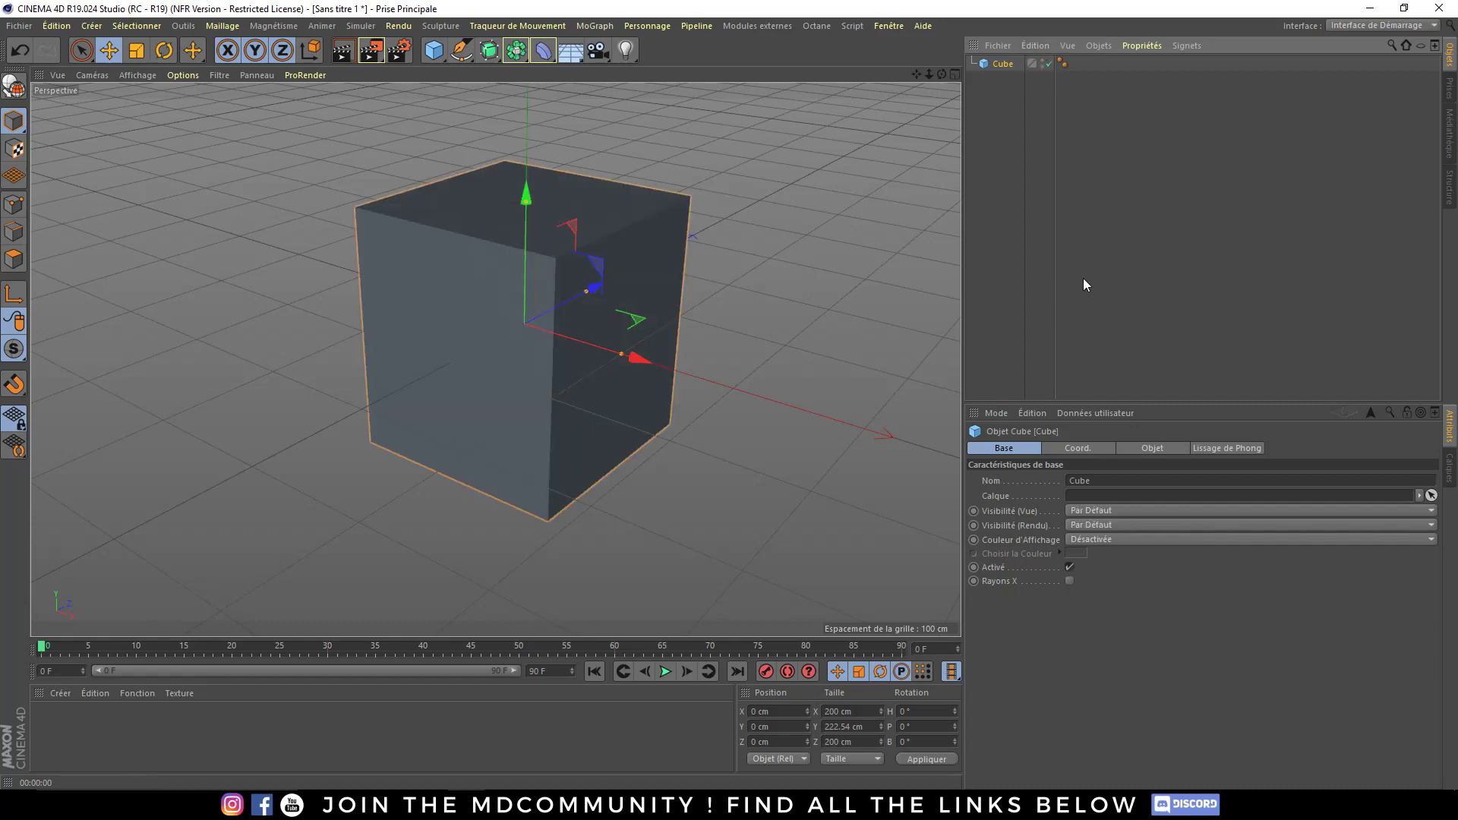
# - Set the cube's Taille Y back to 200 cm
pyautogui.click(1073, 449)
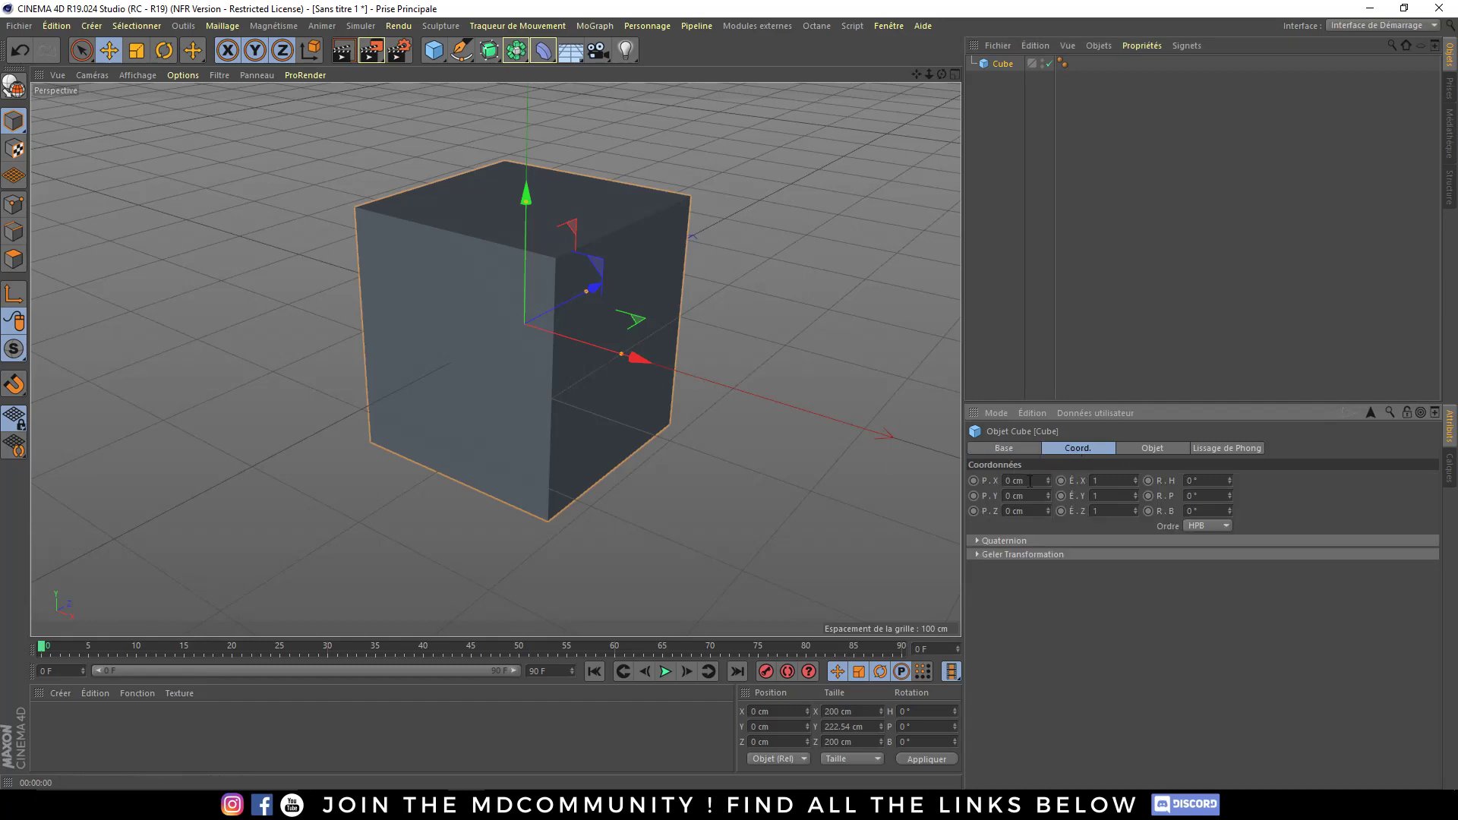
pyautogui.moveTo(1047, 480)
pyautogui.mouseDown()
pyautogui.moveTo(979, 479)
pyautogui.moveTo(1136, 481)
pyautogui.mouseUp()
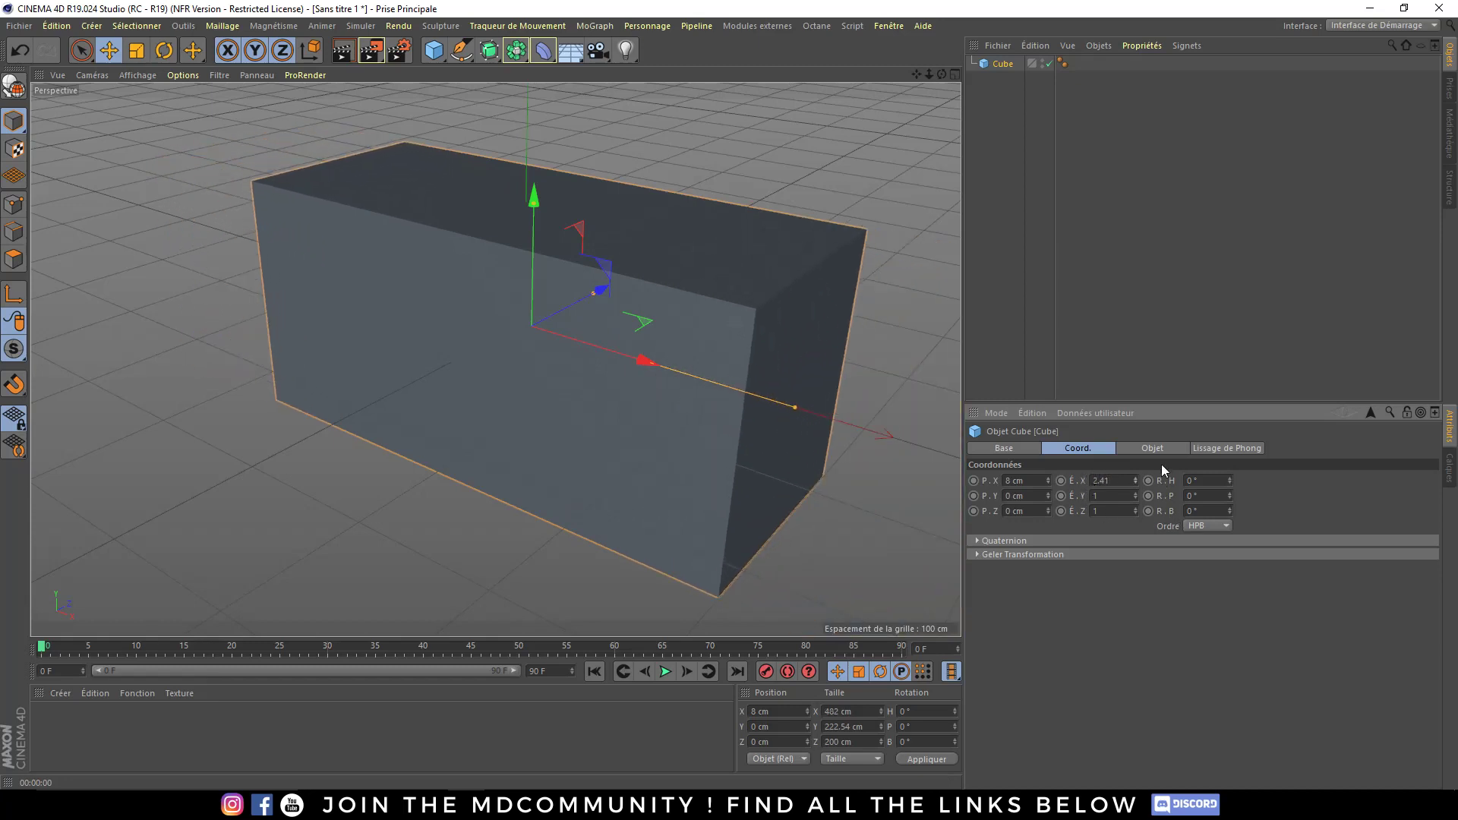
pyautogui.click(1154, 449)
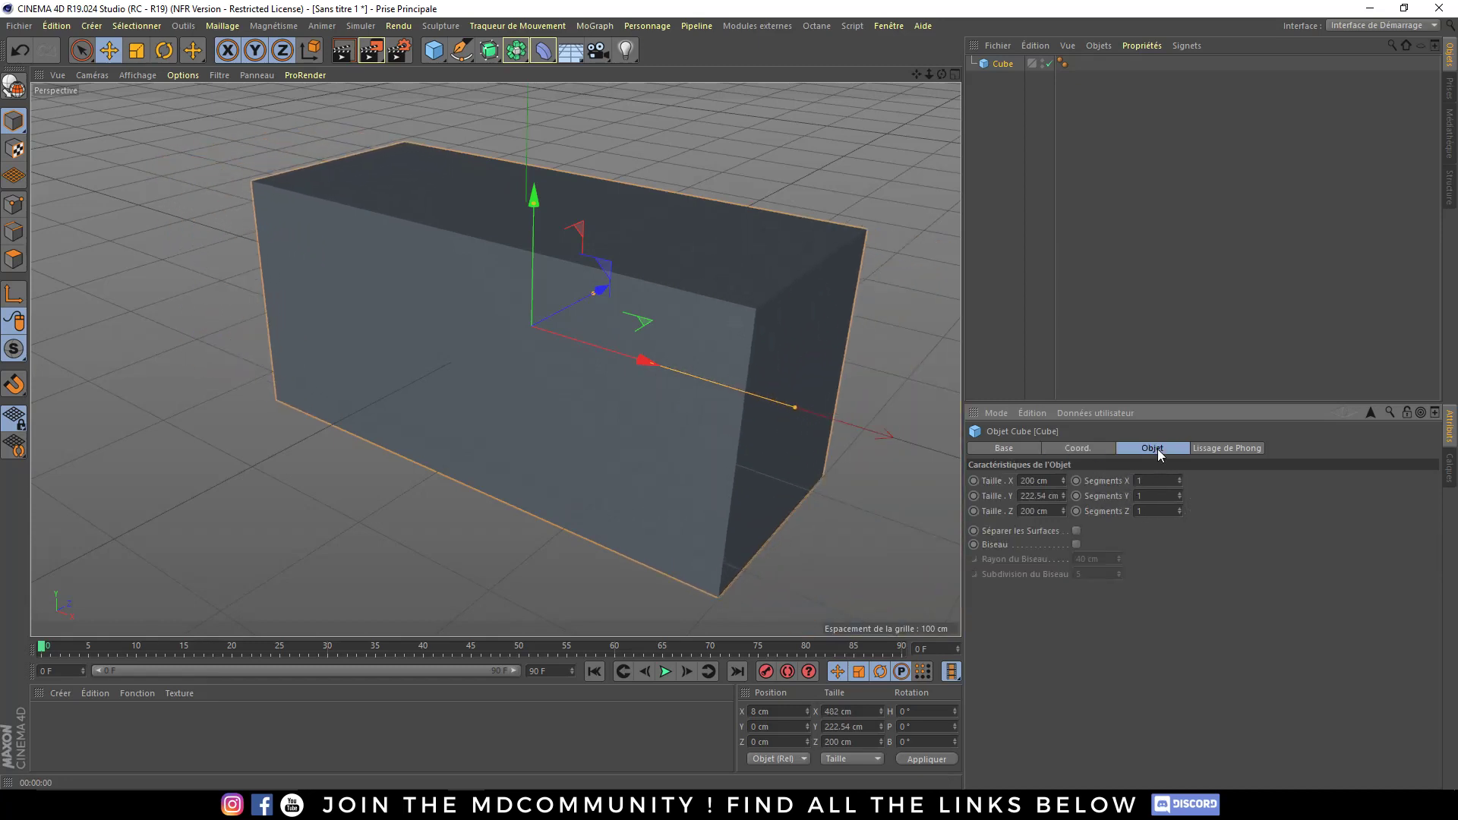
pyautogui.doubleClick(1051, 496)
pyautogui.write('200')
pyautogui.press('Return')
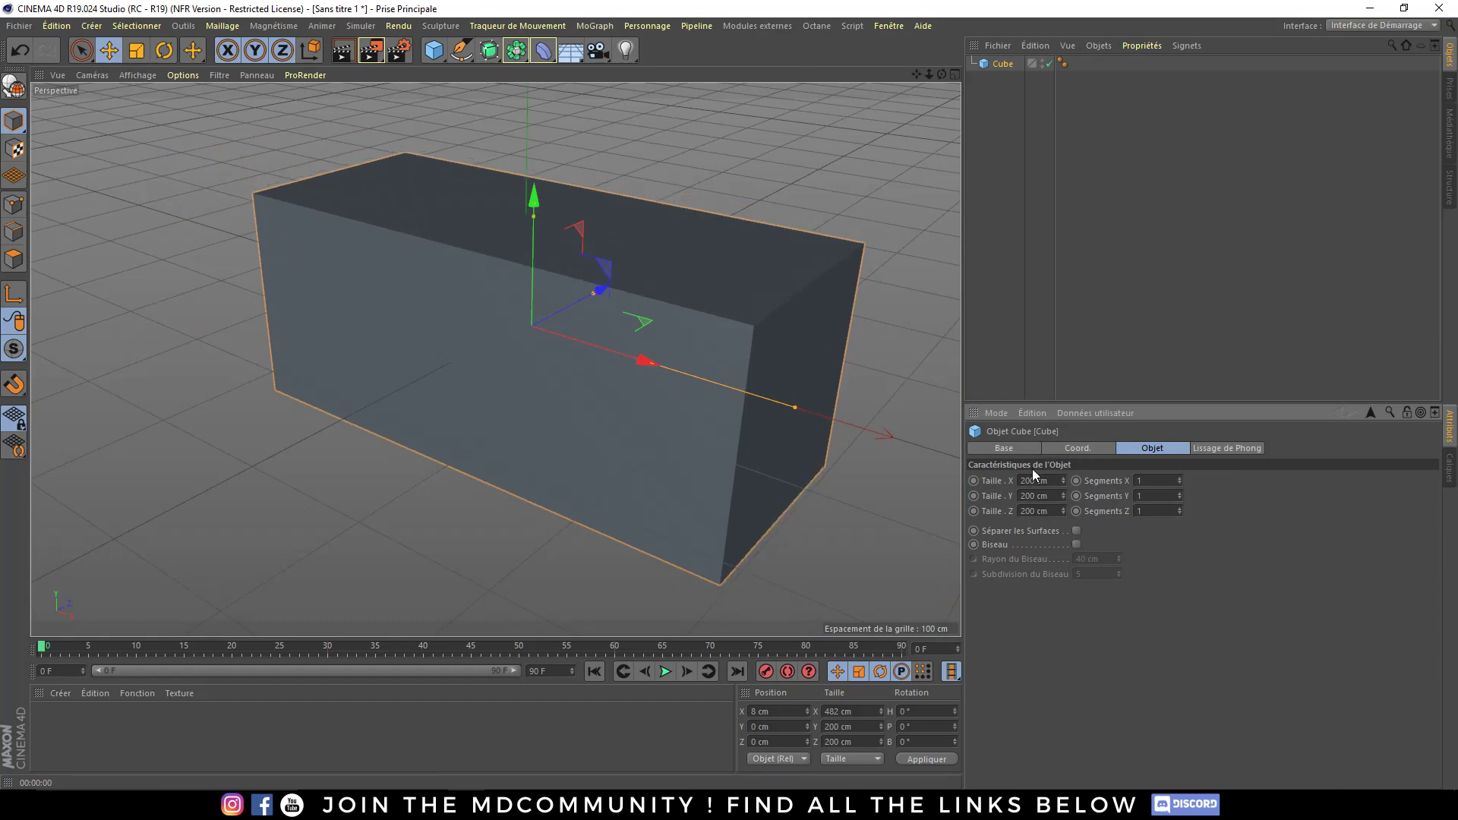
# - Reset the cube's X scale (É.X) to 1
pyautogui.click(1113, 448)
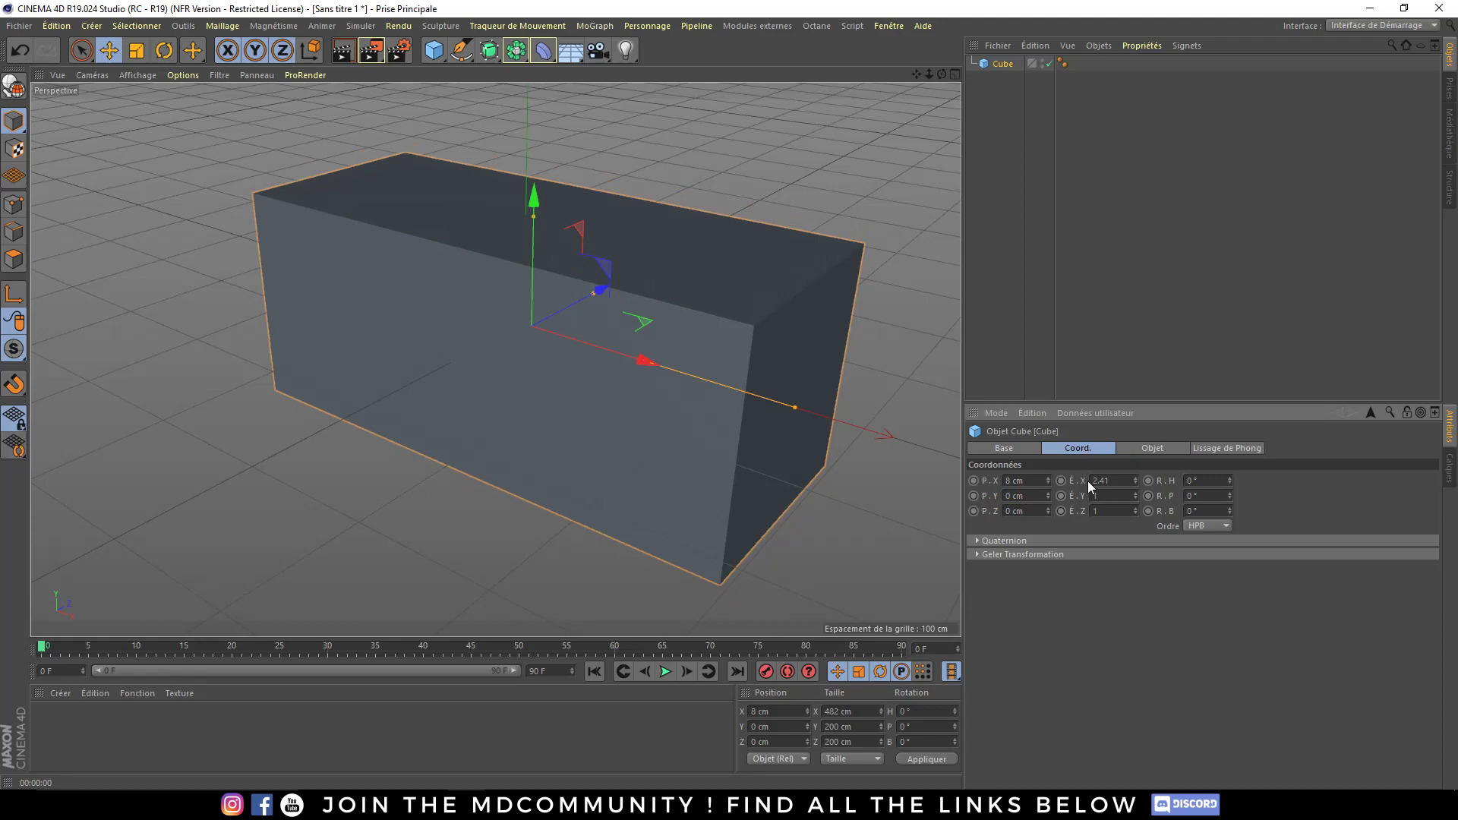
pyautogui.keyDown('alt'); pyautogui.moveTo(718, 315); pyautogui.dragTo(686, 317); pyautogui.keyUp('alt')
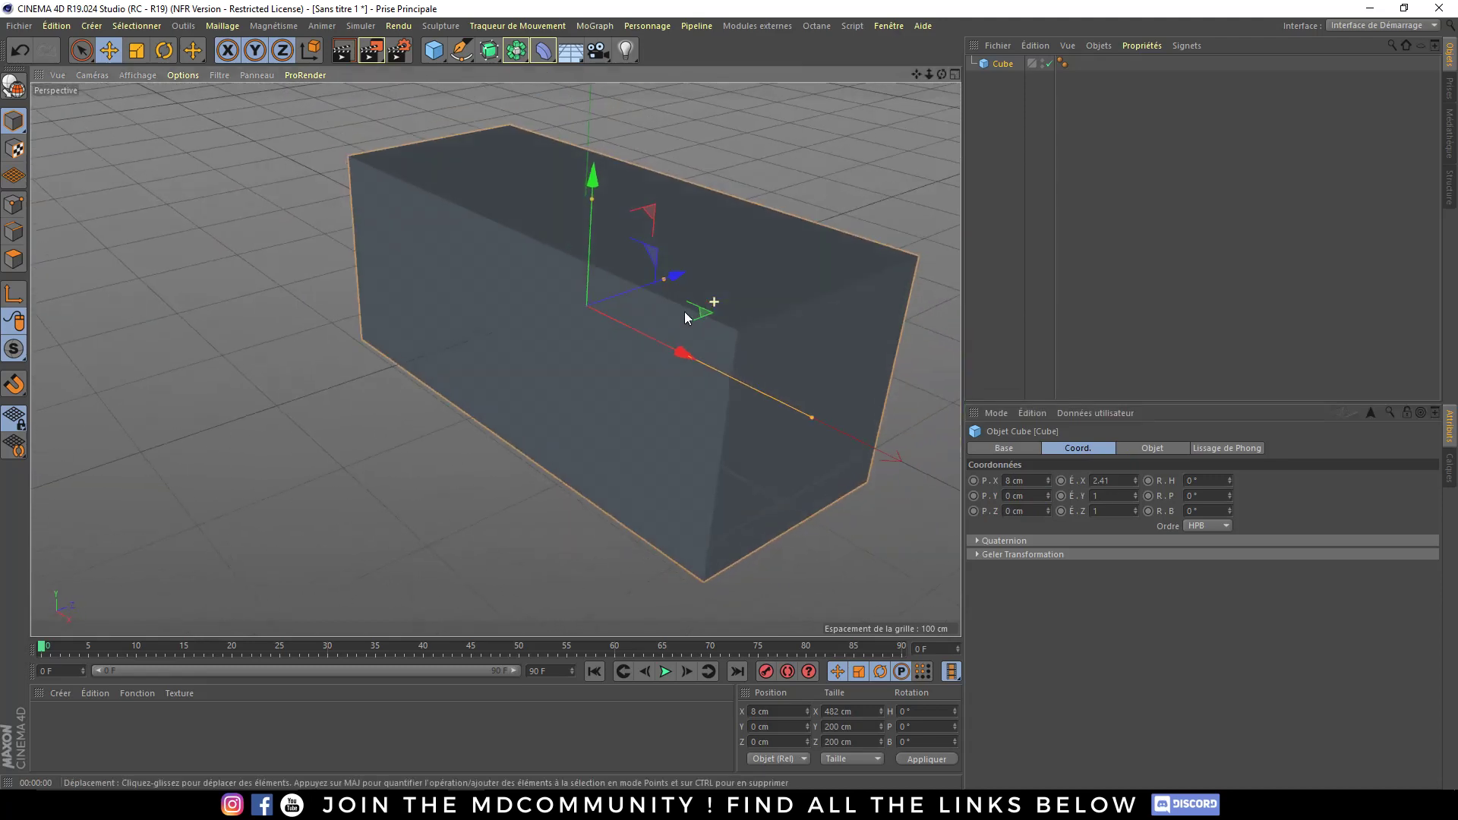
pyautogui.click(1100, 480)
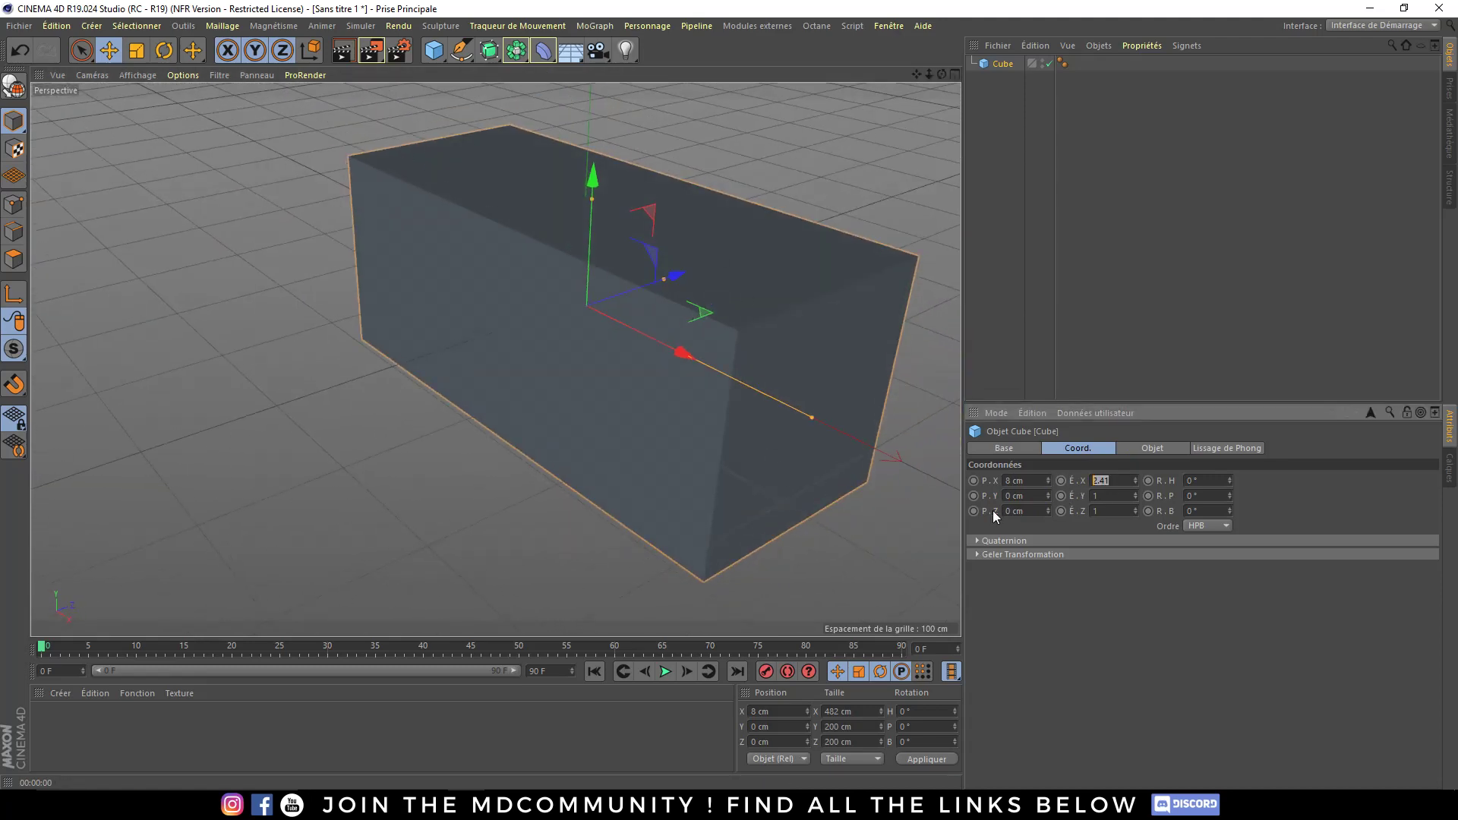
pyautogui.write('1')
pyautogui.press('Return')
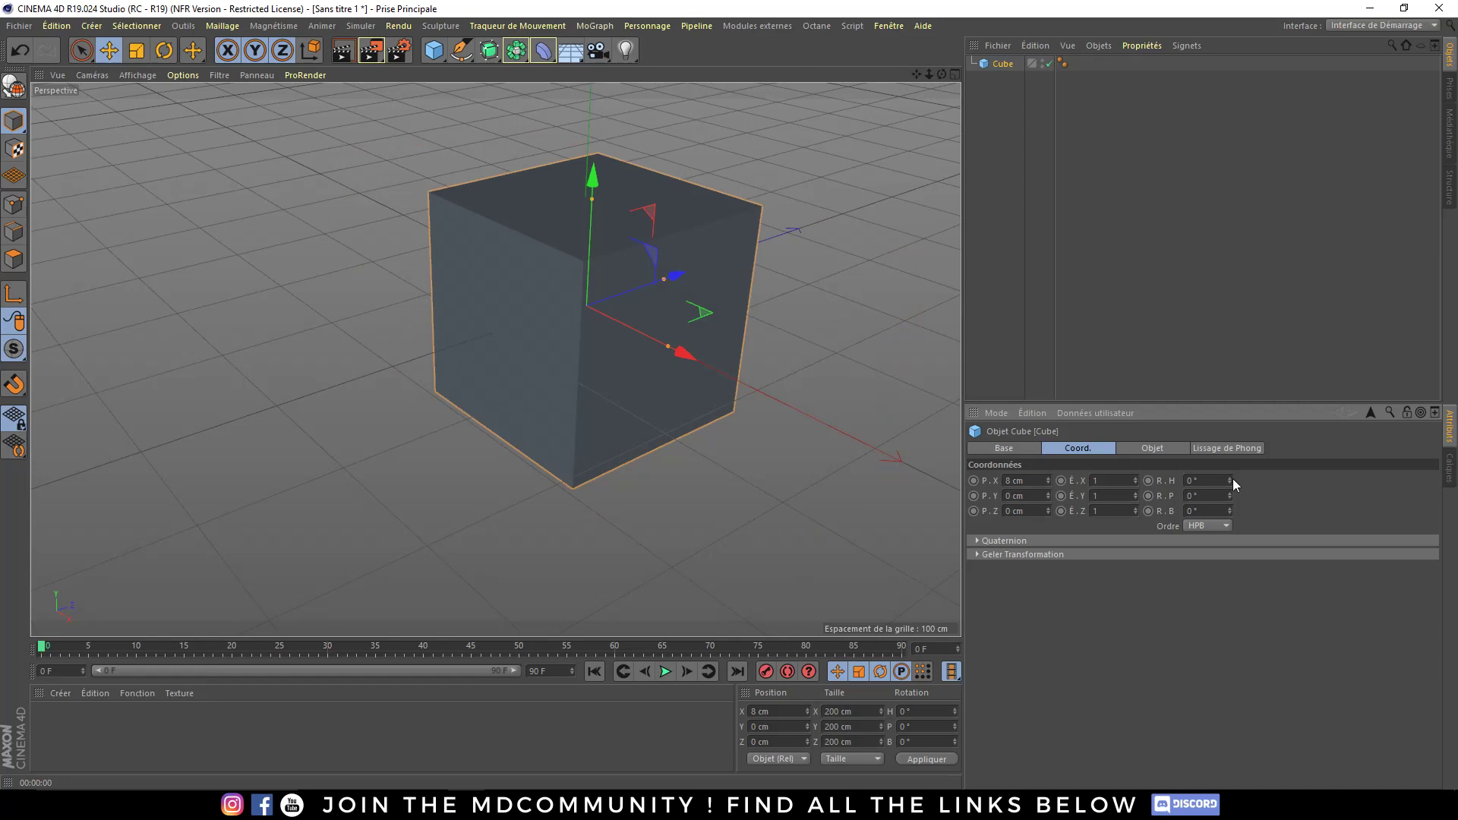
pyautogui.moveTo(1229, 480)
pyautogui.mouseDown()
pyautogui.moveTo(1229, 448)
pyautogui.moveTo(1229, 524)
pyautogui.moveTo(1231, 506)
pyautogui.mouseUp()
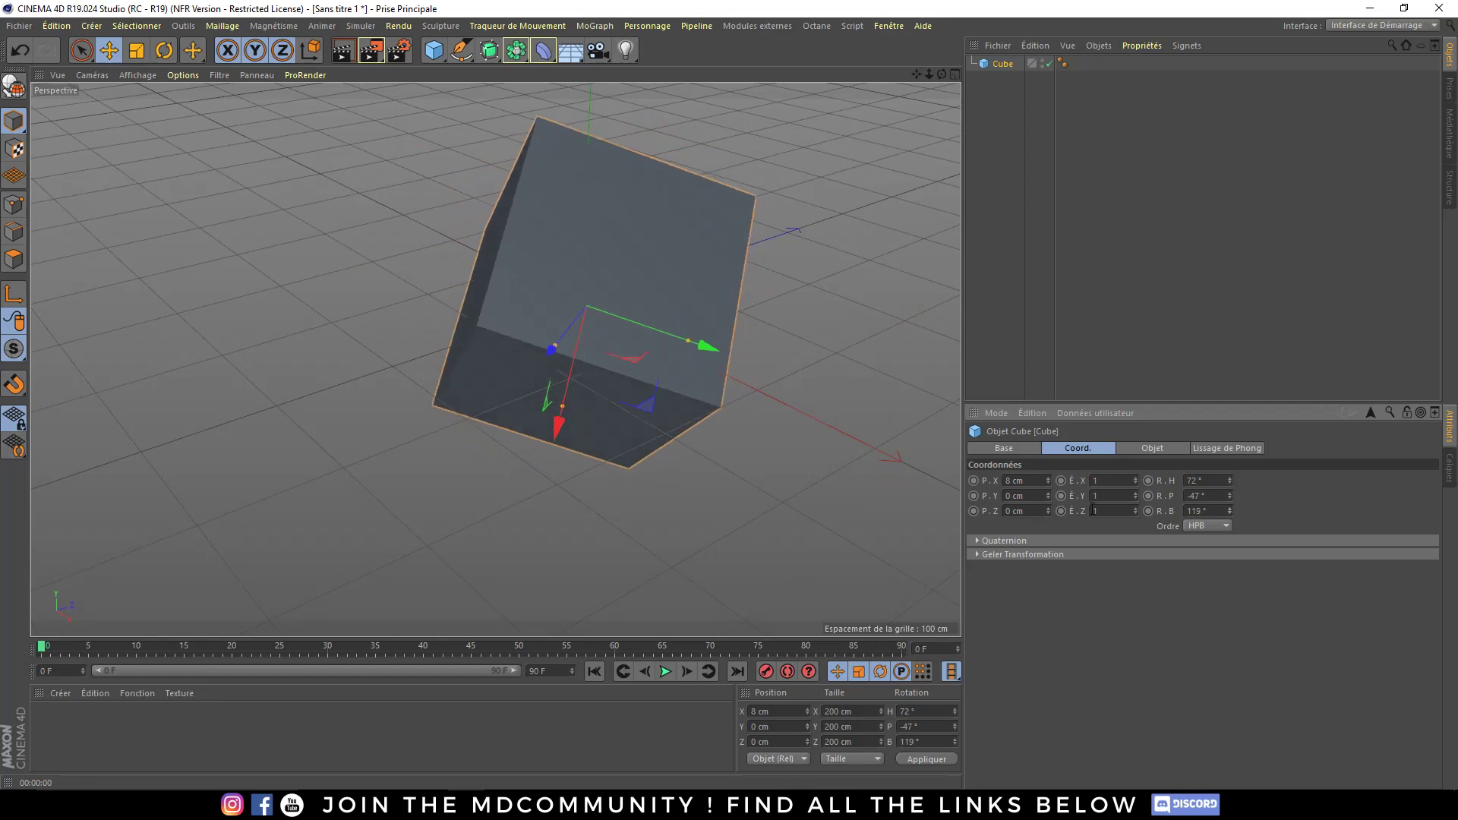
# - Zero the cube's X position and its H, P and B rotations
pyautogui.doubleClick(1018, 480)
pyautogui.write('0')
pyautogui.doubleClick(1196, 480)
pyautogui.write('0')
pyautogui.doubleClick(1205, 495)
pyautogui.write('0')
pyautogui.press('Return')
pyautogui.write('0')
pyautogui.press('Return')
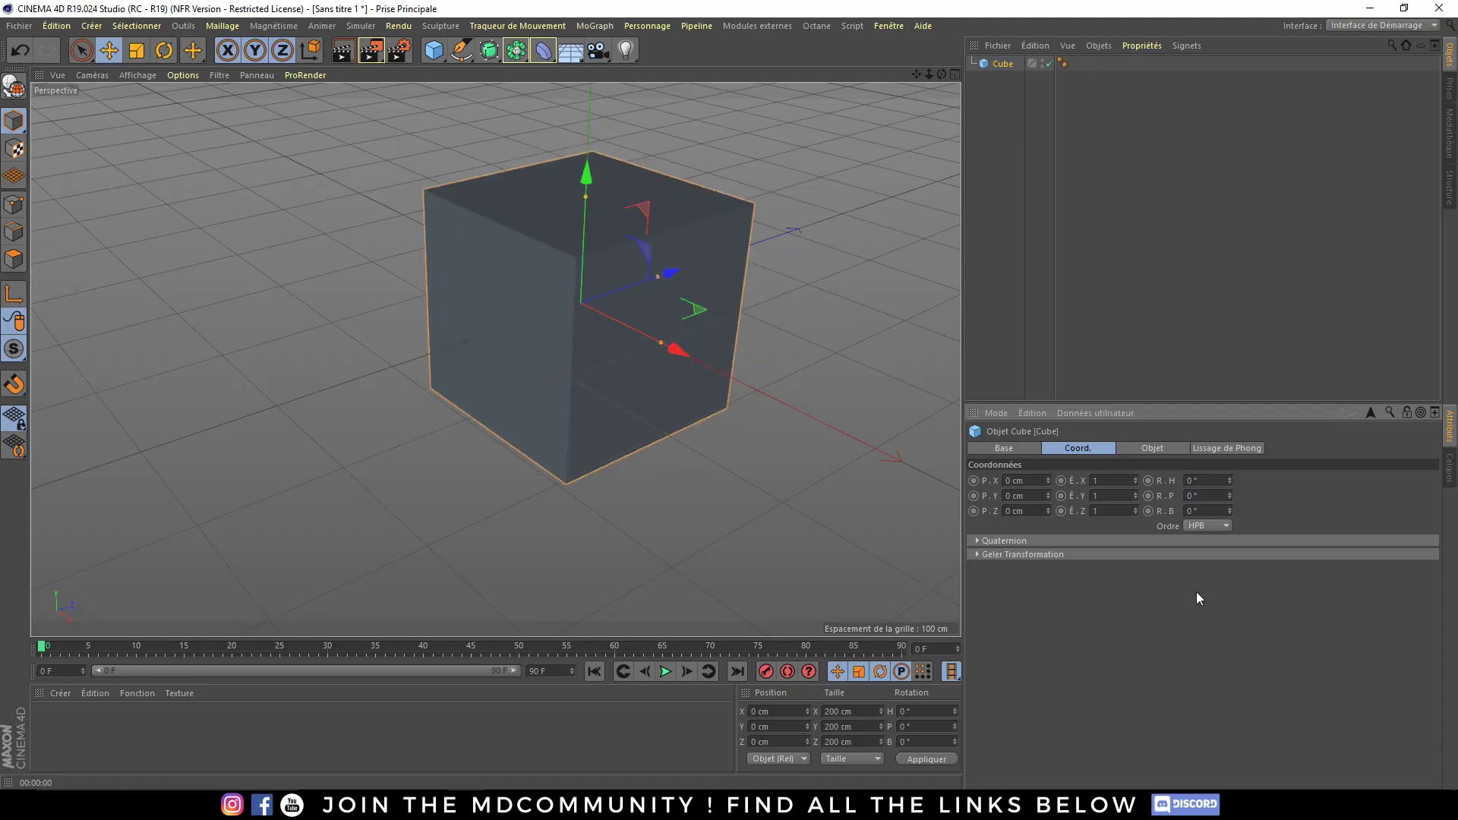
pyautogui.keyDown('alt'); pyautogui.moveTo(552, 377); pyautogui.dragTo(607, 378); pyautogui.keyUp('alt')
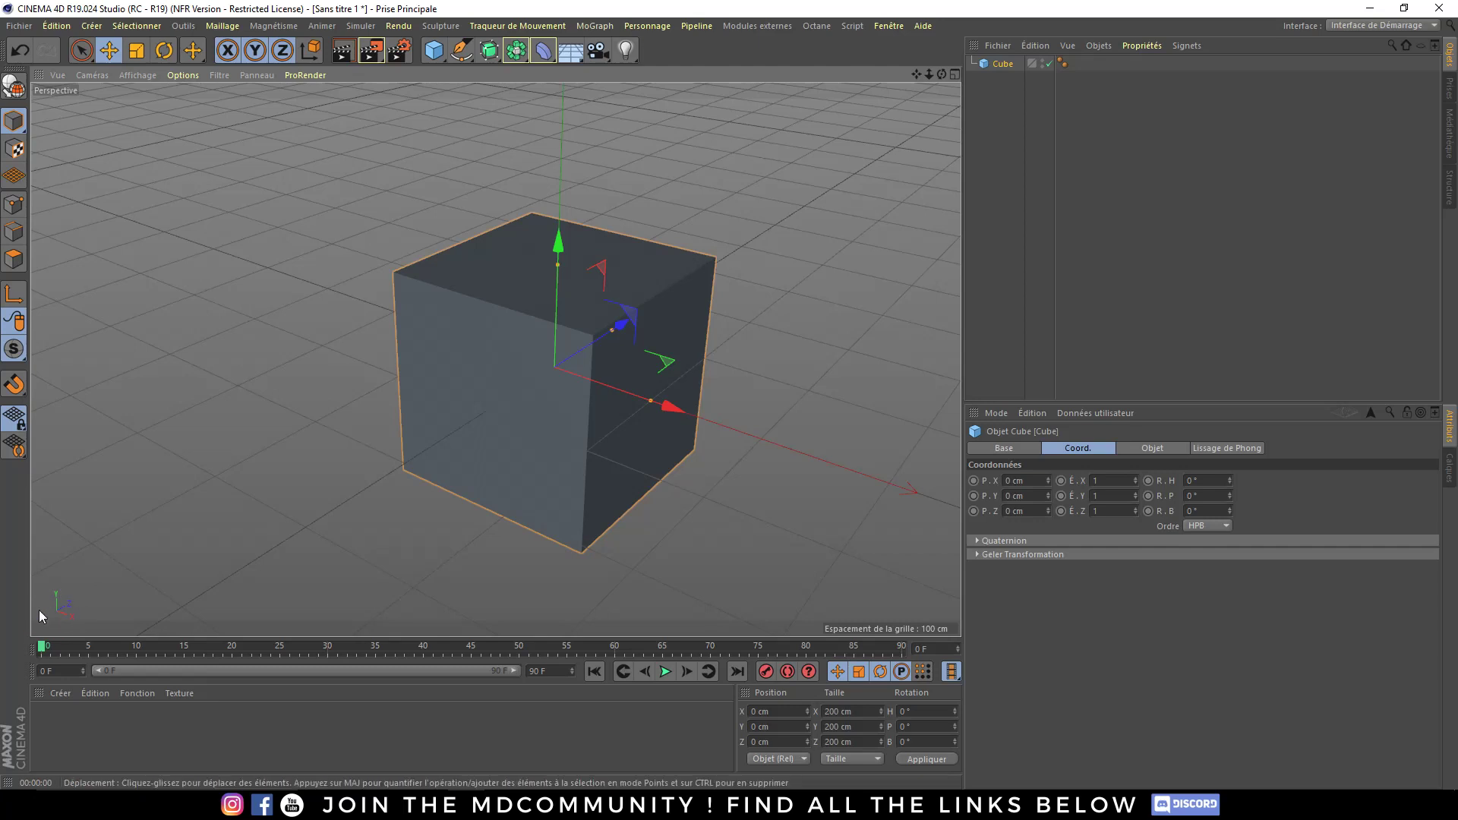
pyautogui.moveTo(670, 405)
pyautogui.mouseDown()
pyautogui.moveTo(518, 375)
pyautogui.moveTo(631, 366)
pyautogui.moveTo(632, 189)
pyautogui.moveTo(671, 241)
pyautogui.mouseUp()
pyautogui.hotkey('ctrl', 'z')
pyautogui.hotkey('ctrl', 'z')
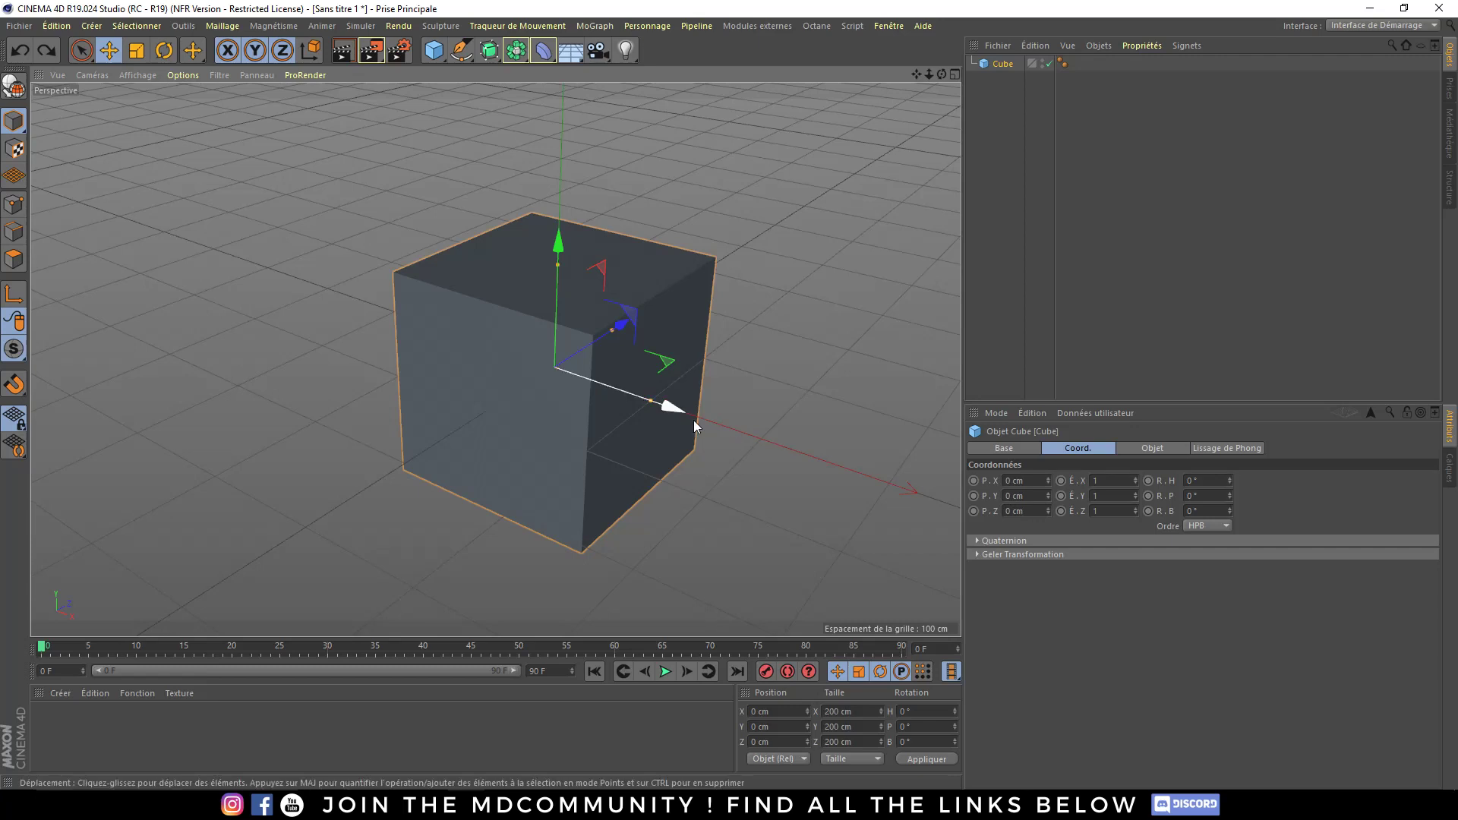
pyautogui.moveTo(604, 271)
pyautogui.keyDown('alt'); pyautogui.mouseDown()
pyautogui.moveTo(569, 322)
pyautogui.moveTo(630, 289)
pyautogui.mouseUp(); pyautogui.keyUp('alt')
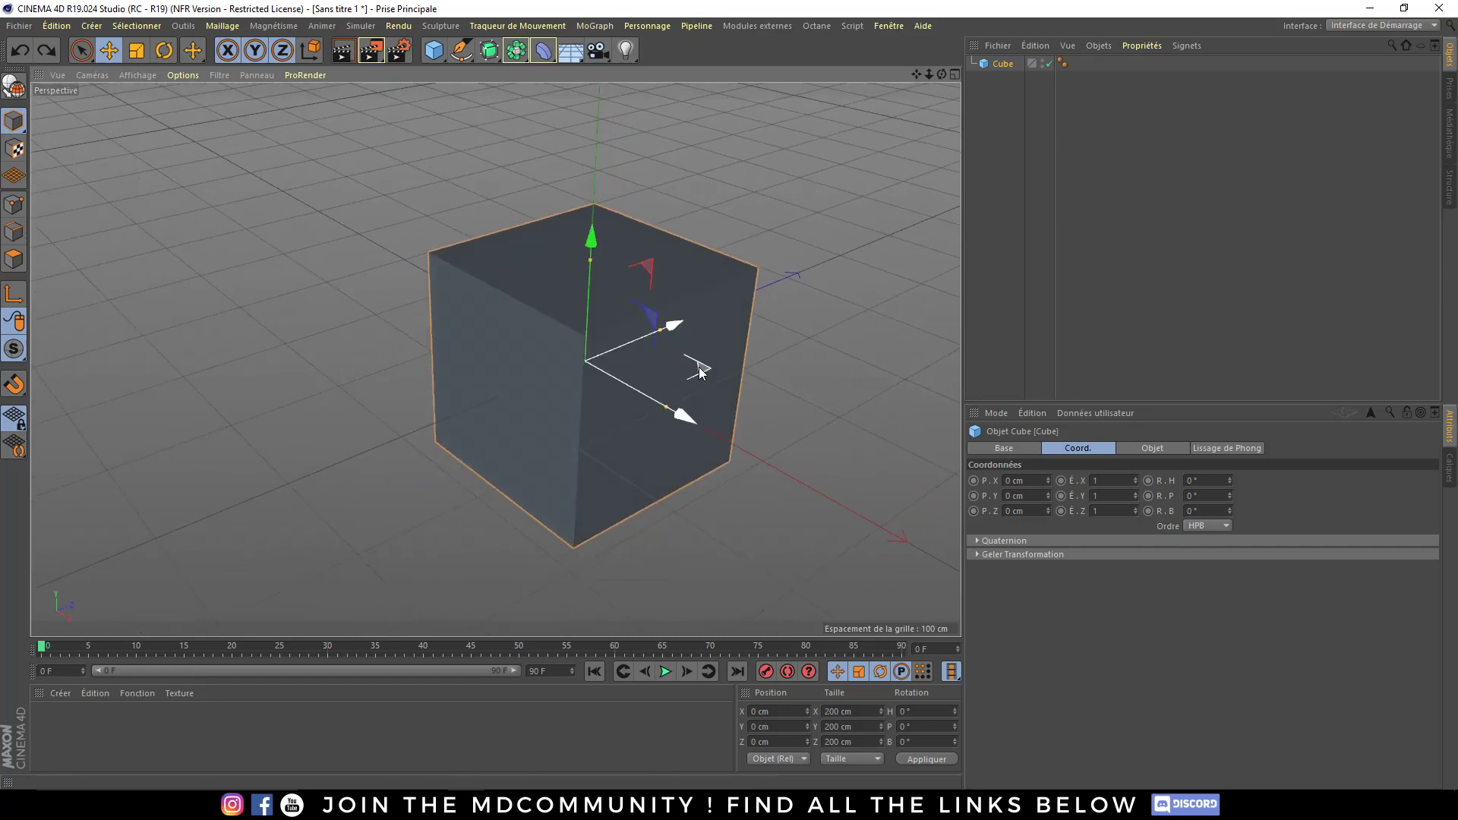
pyautogui.moveTo(602, 361)
pyautogui.keyDown('alt'); pyautogui.mouseDown()
pyautogui.moveTo(720, 290)
pyautogui.moveTo(722, 312)
pyautogui.mouseUp(); pyautogui.keyUp('alt')
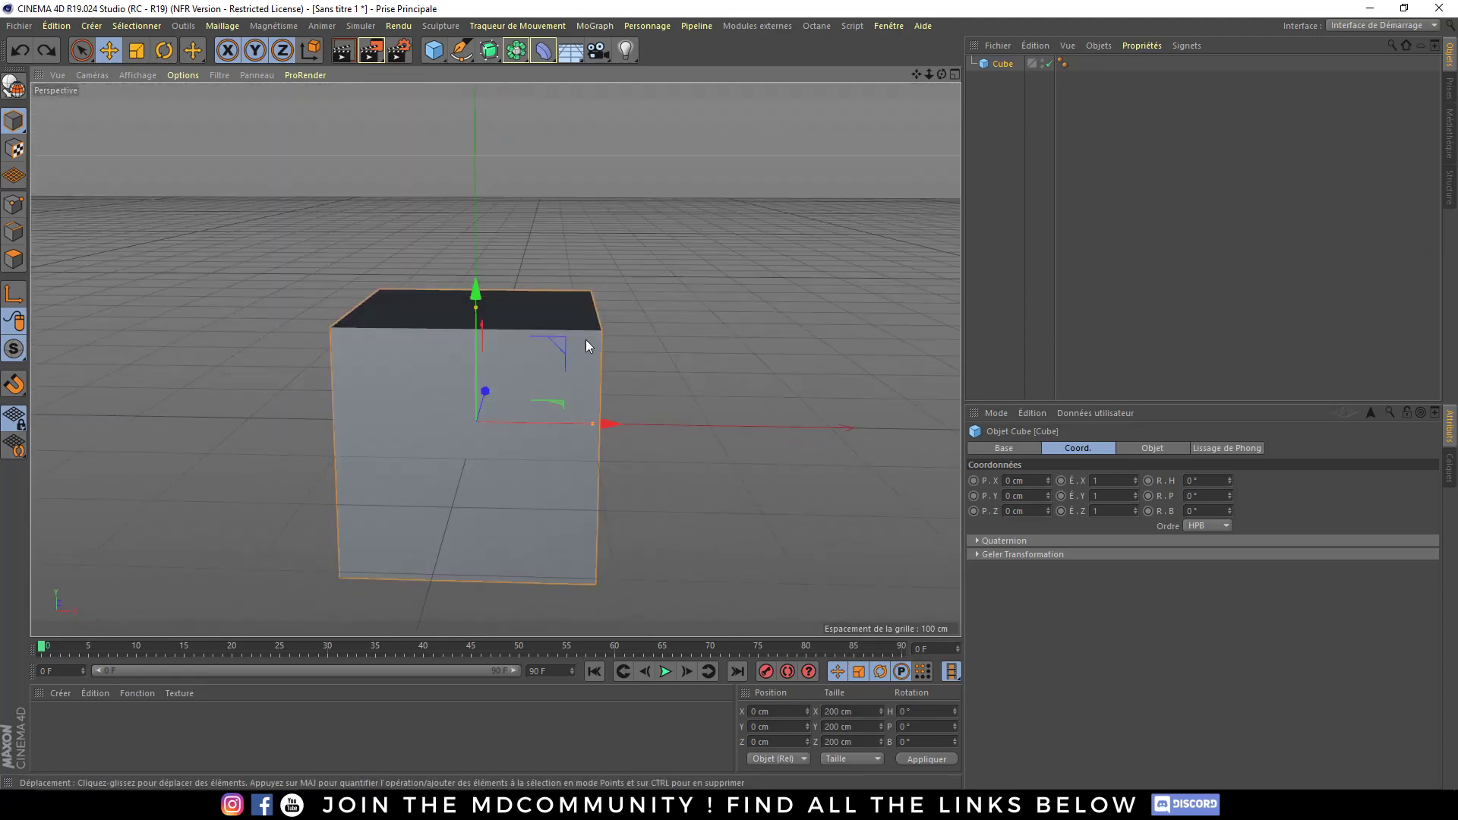
pyautogui.moveTo(561, 344)
pyautogui.keyDown('alt'); pyautogui.mouseDown()
pyautogui.moveTo(574, 325)
pyautogui.moveTo(692, 315)
pyautogui.moveTo(293, 417)
pyautogui.moveTo(340, 221)
pyautogui.moveTo(602, 335)
pyautogui.moveTo(585, 279)
pyautogui.moveTo(600, 375)
pyautogui.moveTo(554, 294)
pyautogui.mouseUp(); pyautogui.keyUp('alt')
pyautogui.hotkey('ctrl', 'z')
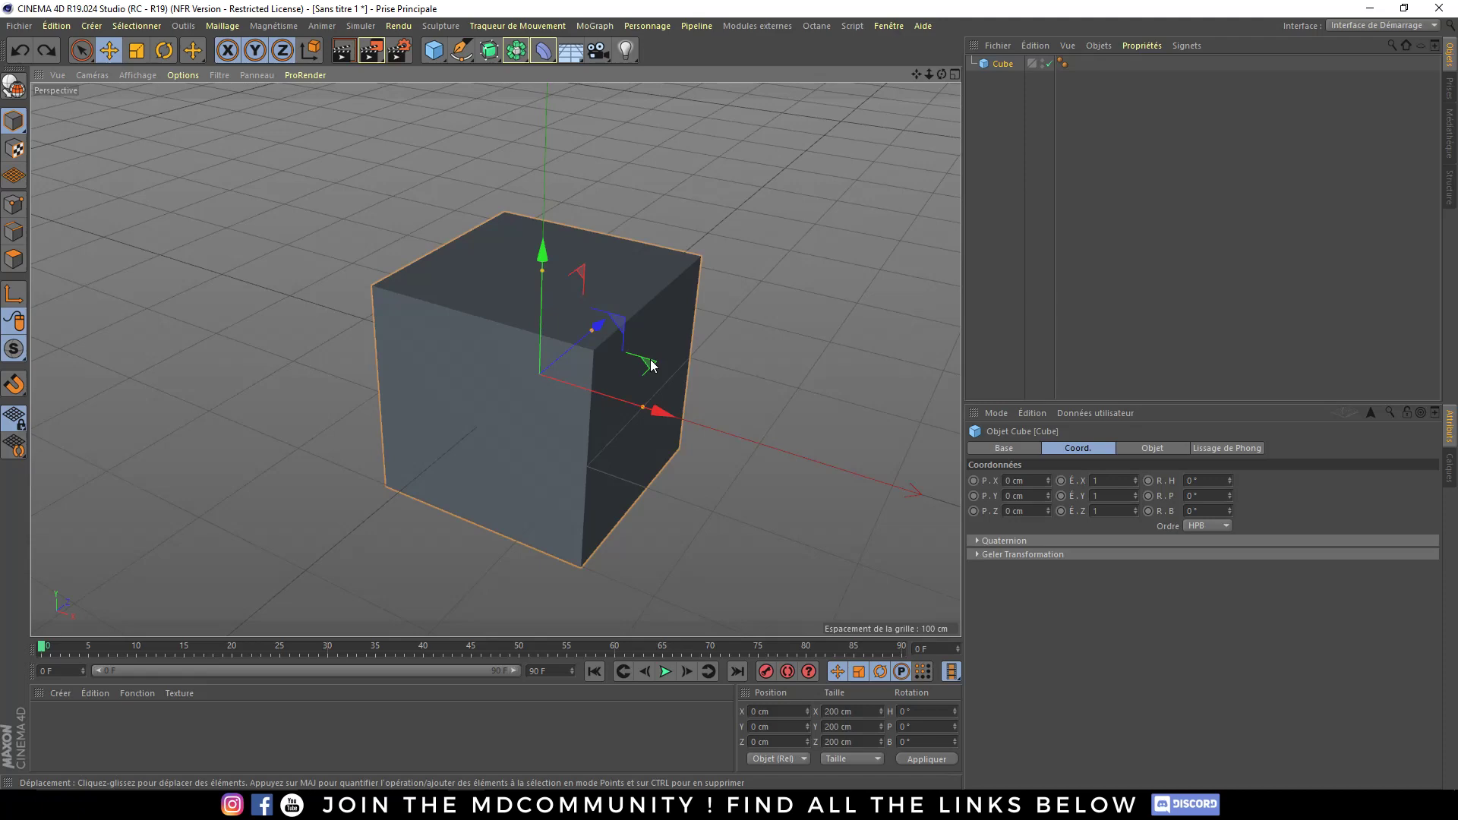
pyautogui.press('r')
pyautogui.press('e')
pyautogui.press('r')
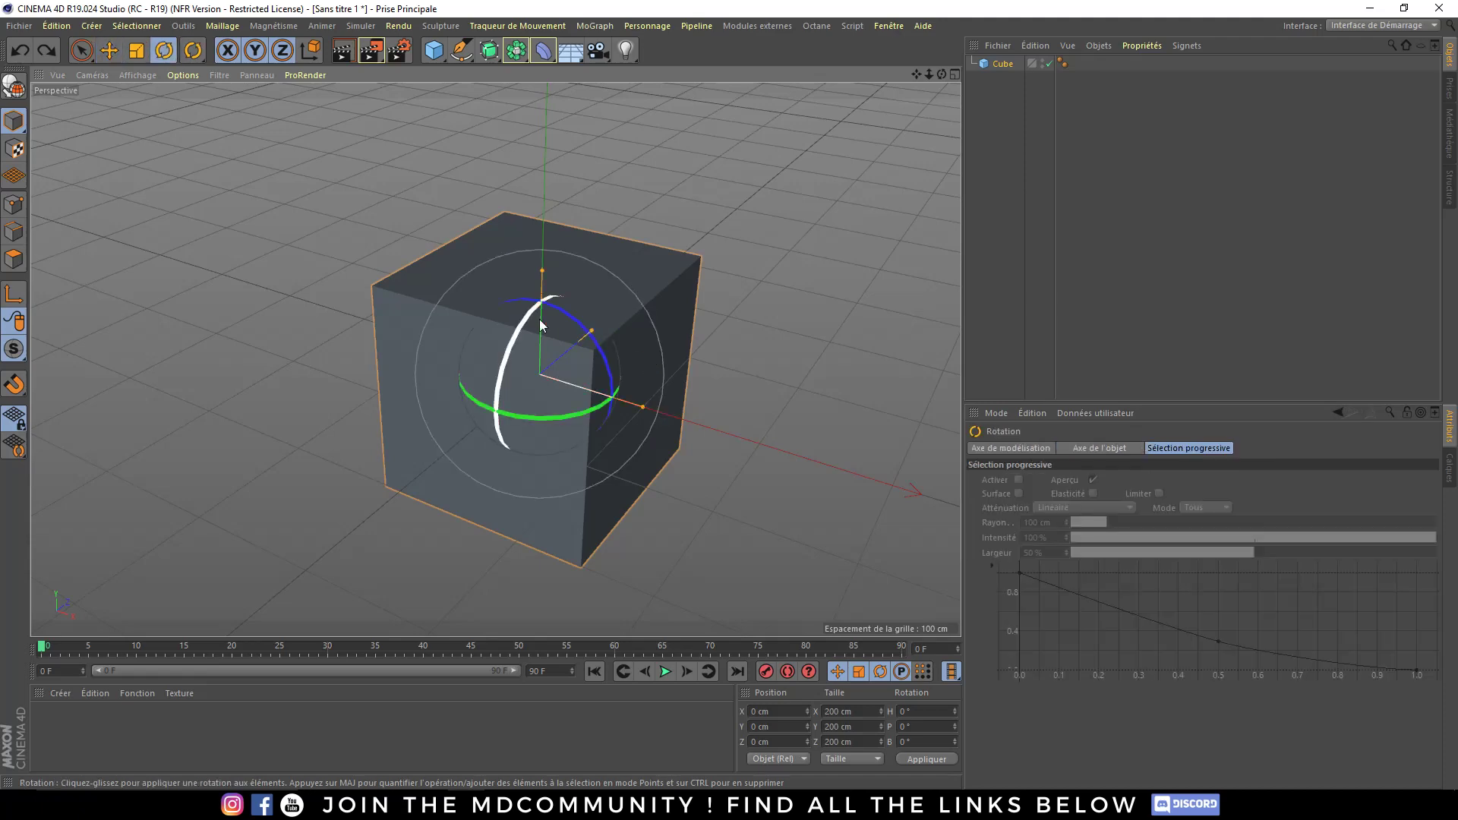
pyautogui.moveTo(515, 389)
pyautogui.keyDown('alt'); pyautogui.mouseDown()
pyautogui.moveTo(480, 308)
pyautogui.moveTo(535, 323)
pyautogui.moveTo(539, 412)
pyautogui.moveTo(613, 426)
pyautogui.moveTo(555, 384)
pyautogui.moveTo(531, 448)
pyautogui.moveTo(608, 154)
pyautogui.moveTo(505, 120)
pyautogui.moveTo(357, 270)
pyautogui.moveTo(446, 423)
pyautogui.moveTo(452, 502)
pyautogui.moveTo(316, 514)
pyautogui.moveTo(342, 349)
pyautogui.moveTo(436, 247)
pyautogui.moveTo(550, 481)
pyautogui.moveTo(620, 369)
pyautogui.moveTo(498, 339)
pyautogui.moveTo(562, 376)
pyautogui.moveTo(460, 332)
pyautogui.moveTo(379, 574)
pyautogui.moveTo(508, 415)
pyautogui.moveTo(926, 314)
pyautogui.mouseUp(); pyautogui.keyUp('alt')
pyautogui.hotkey('ctrl', 'z')
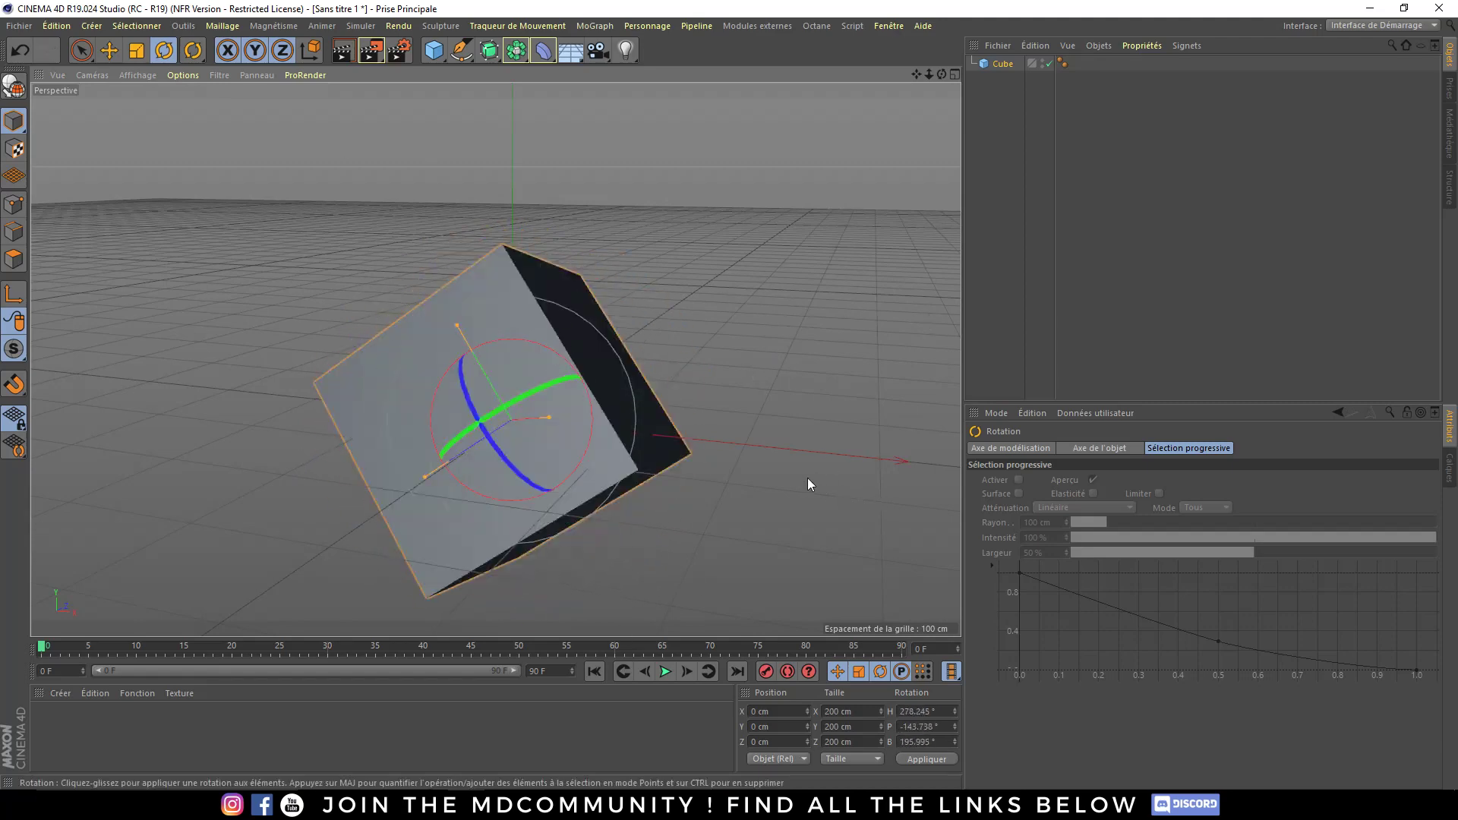
pyautogui.hotkey('ctrl', 'z')
pyautogui.keyDown('alt'); pyautogui.moveTo(547, 396); pyautogui.dragTo(519, 428); pyautogui.keyUp('alt')
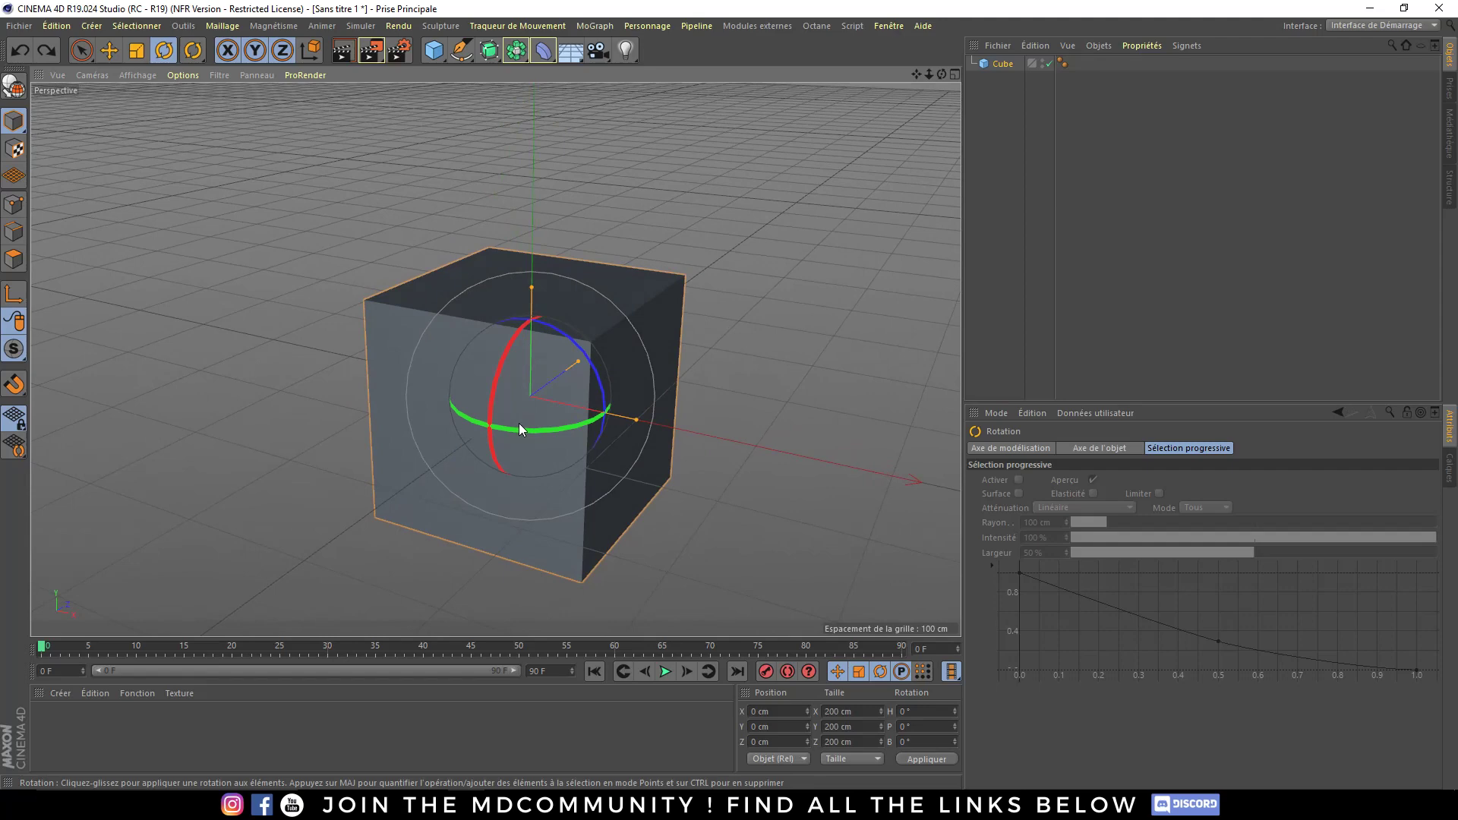
pyautogui.press('t')
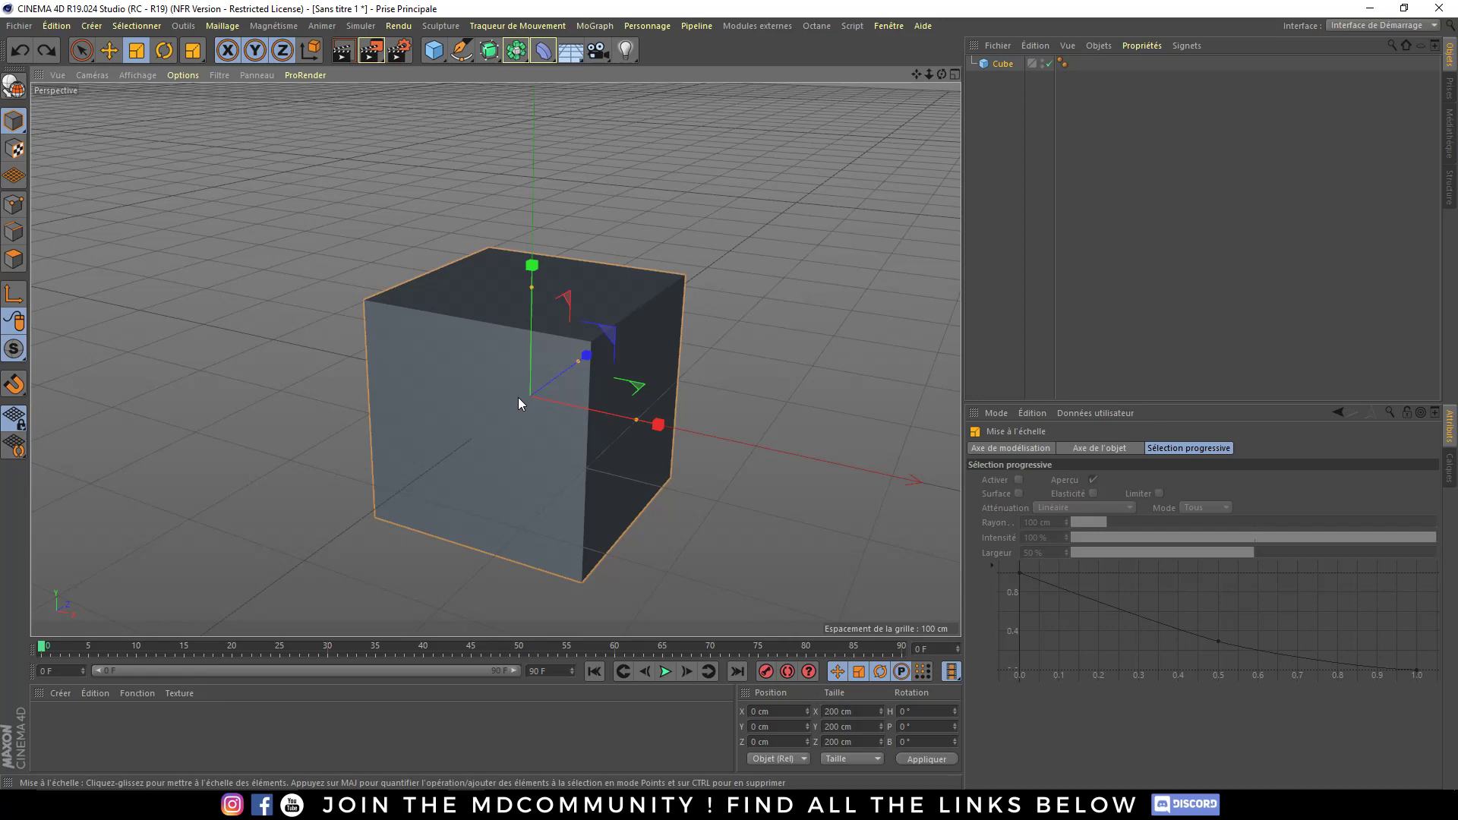
# - Scale the cube uniformly until it measures 173.948 cm on every axis
pyautogui.moveTo(499, 437)
pyautogui.mouseDown()
pyautogui.moveTo(507, 398)
pyautogui.moveTo(683, 395)
pyautogui.moveTo(461, 349)
pyautogui.mouseUp()
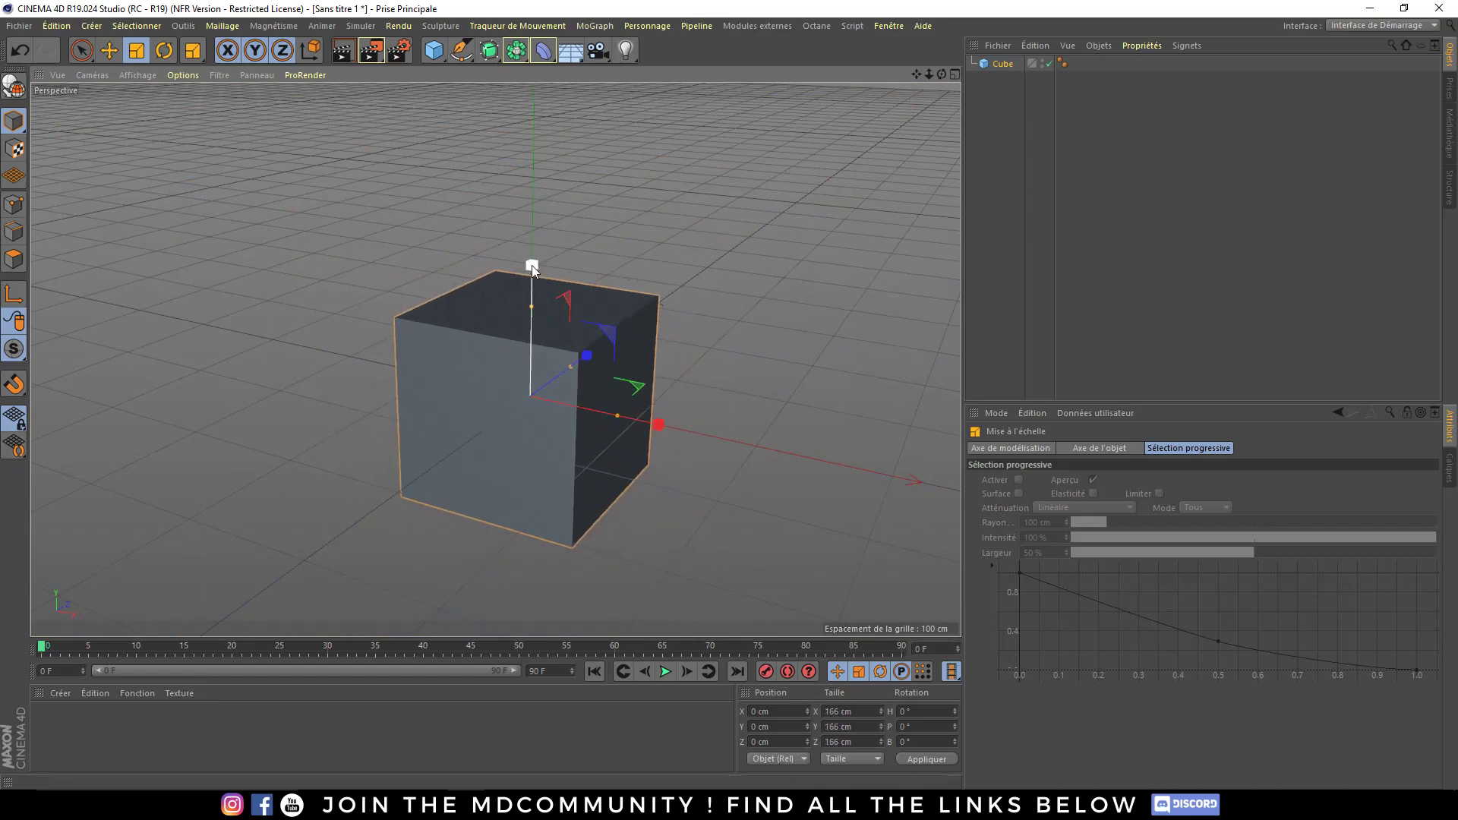
pyautogui.moveTo(532, 266)
pyautogui.mouseDown()
pyautogui.moveTo(549, 271)
pyautogui.moveTo(535, 284)
pyautogui.moveTo(550, 337)
pyautogui.moveTo(572, 259)
pyautogui.mouseUp()
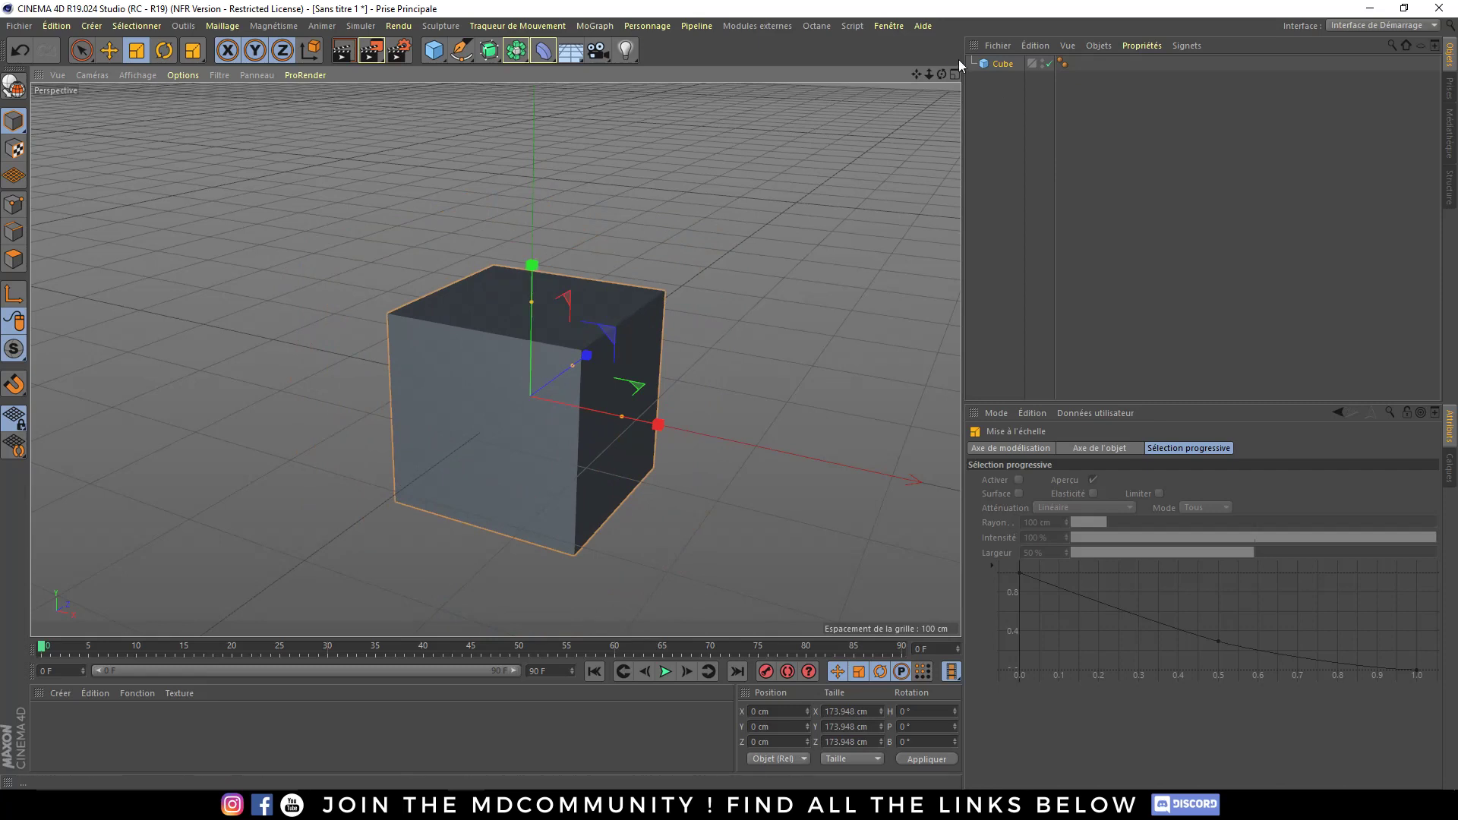
# - Show the Cube's Object settings, make it editable, then undo back to the parametric cube
pyautogui.click(1001, 64)
pyautogui.click(1152, 450)
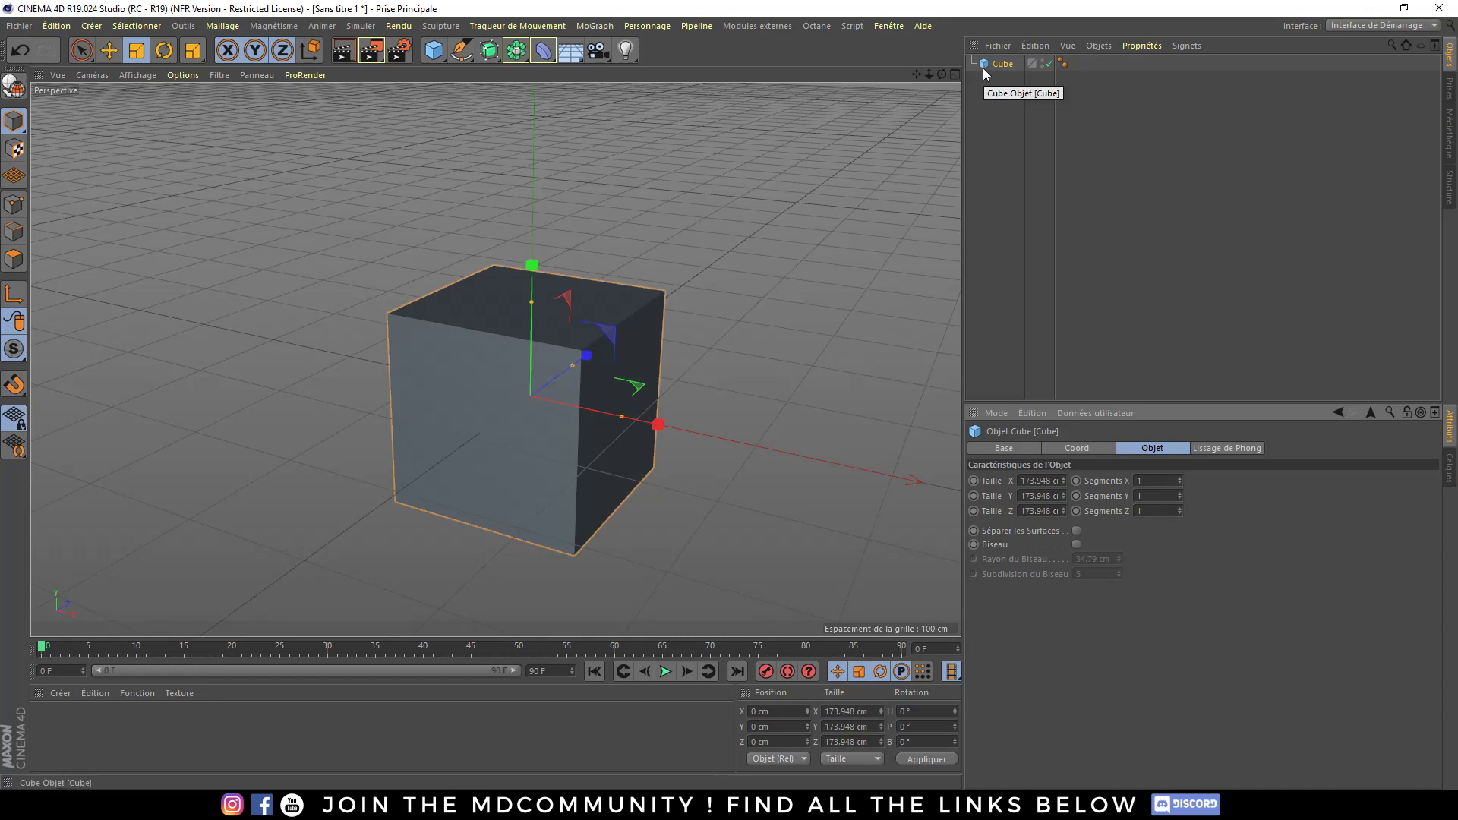
pyautogui.press('c')
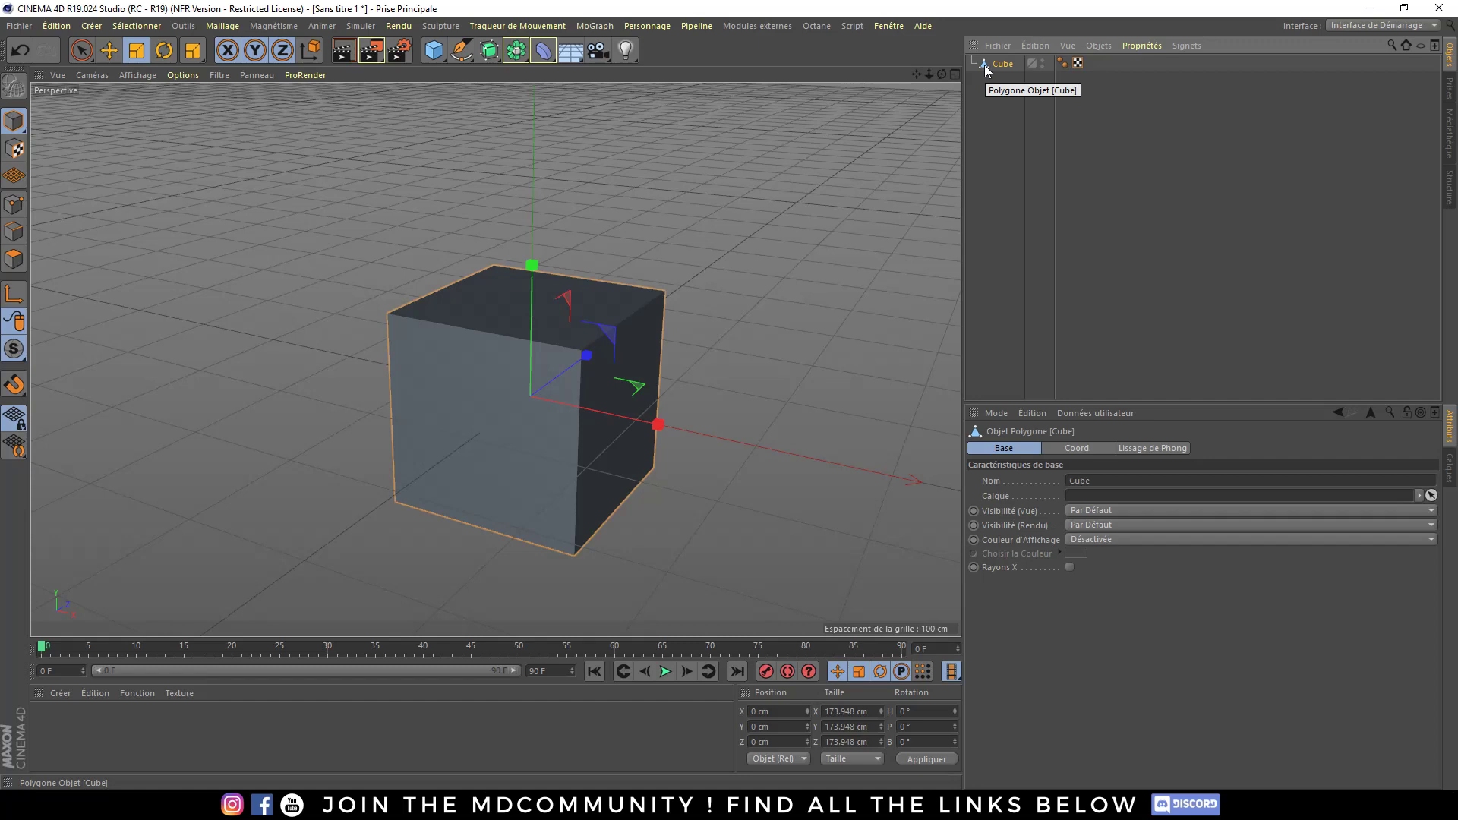
pyautogui.hotkey('ctrl', 'z')
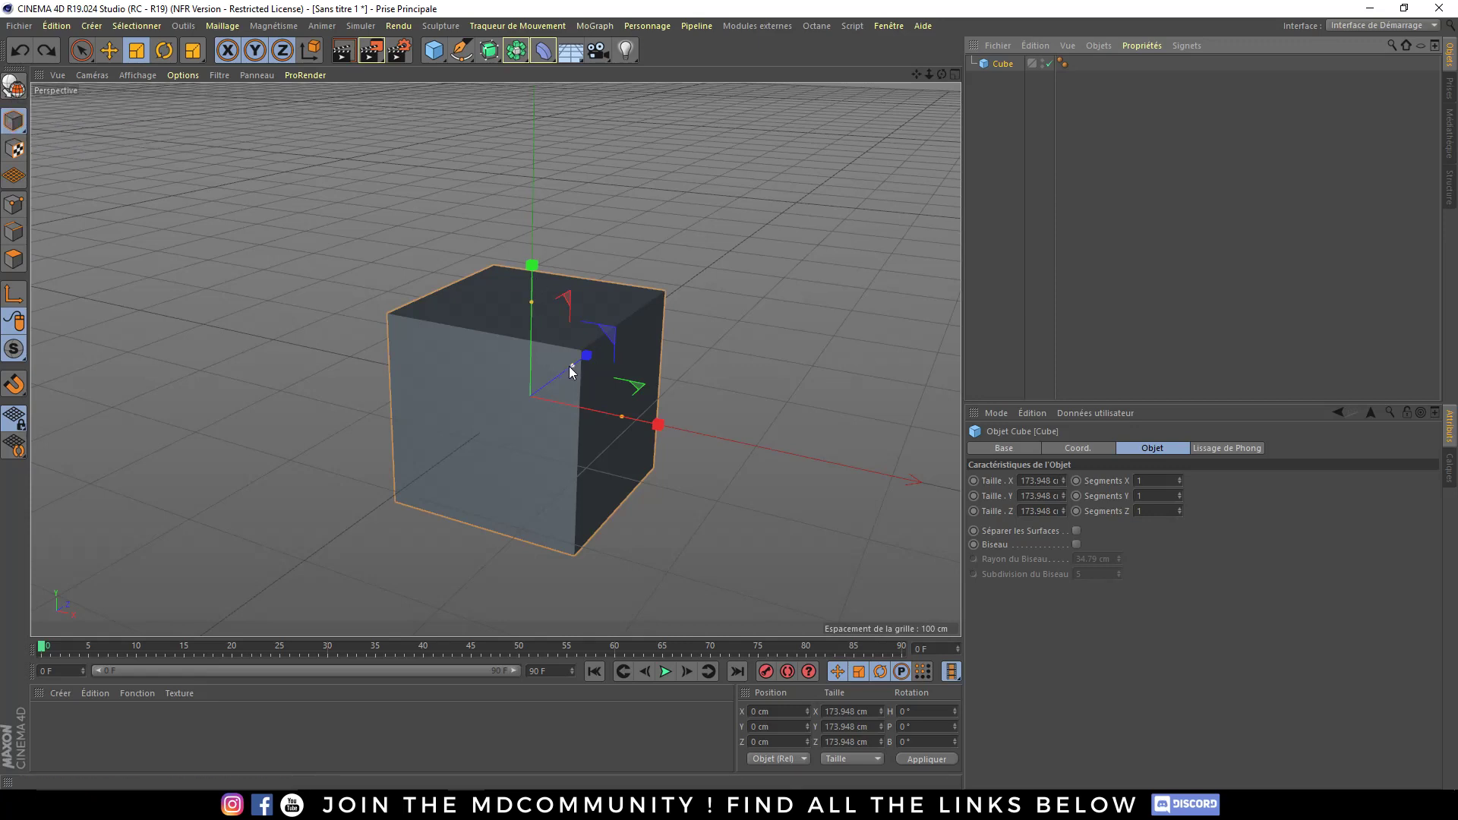
pyautogui.keyDown('alt'); pyautogui.moveTo(568, 366); pyautogui.dragTo(555, 313, button='middle'); pyautogui.keyUp('alt')
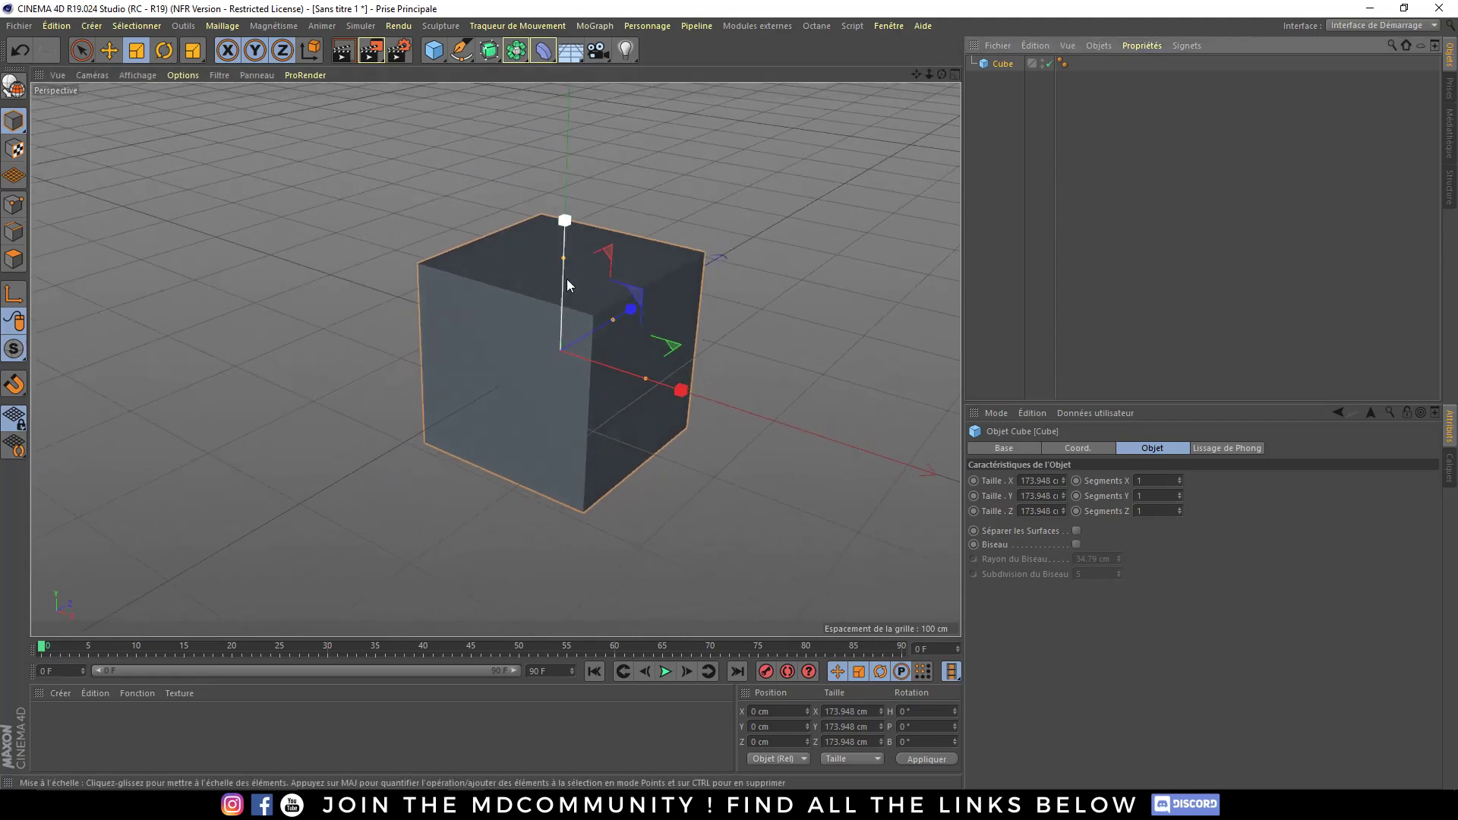
pyautogui.press('e')
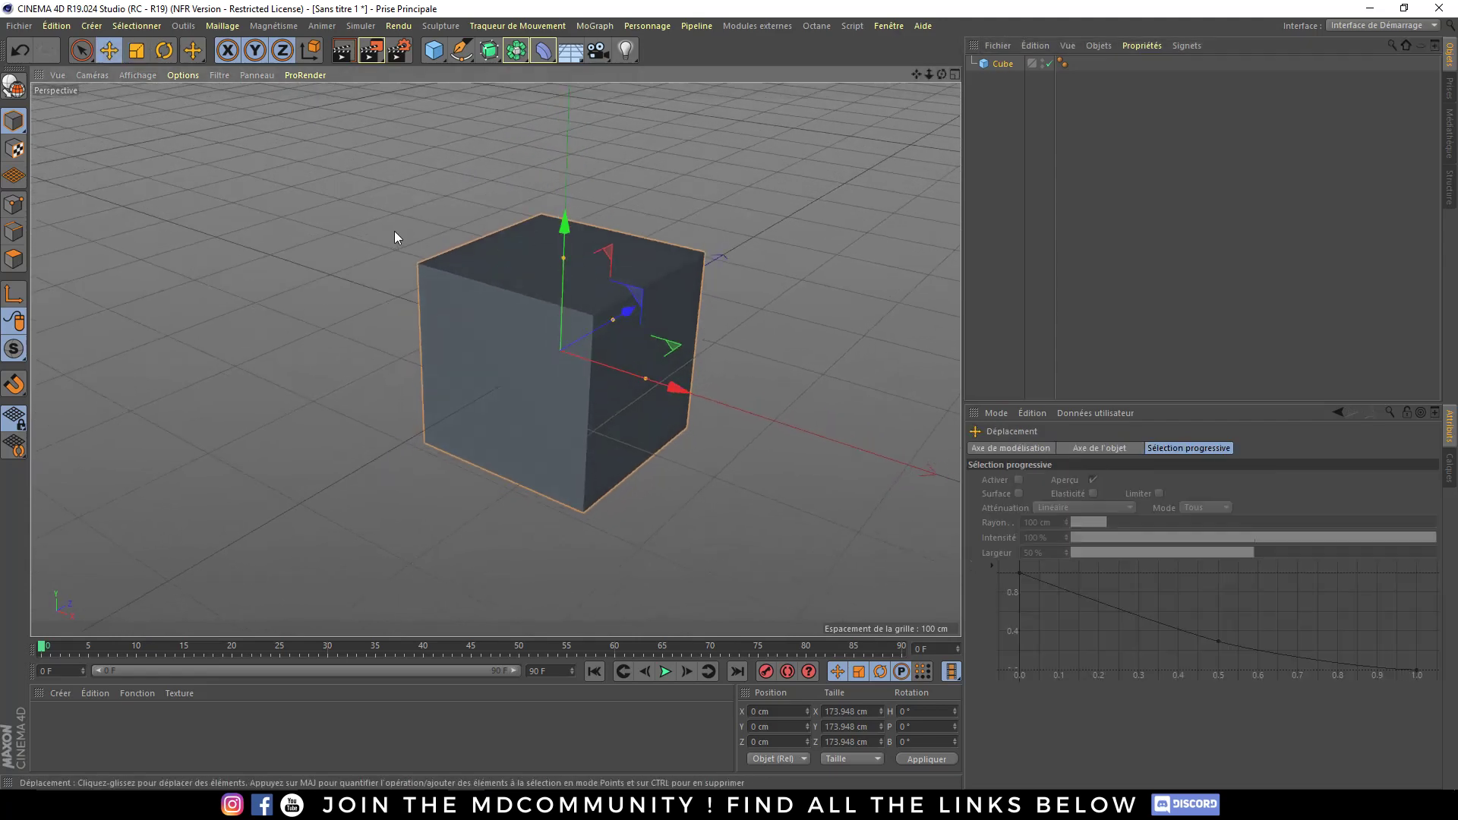
pyautogui.press('r')
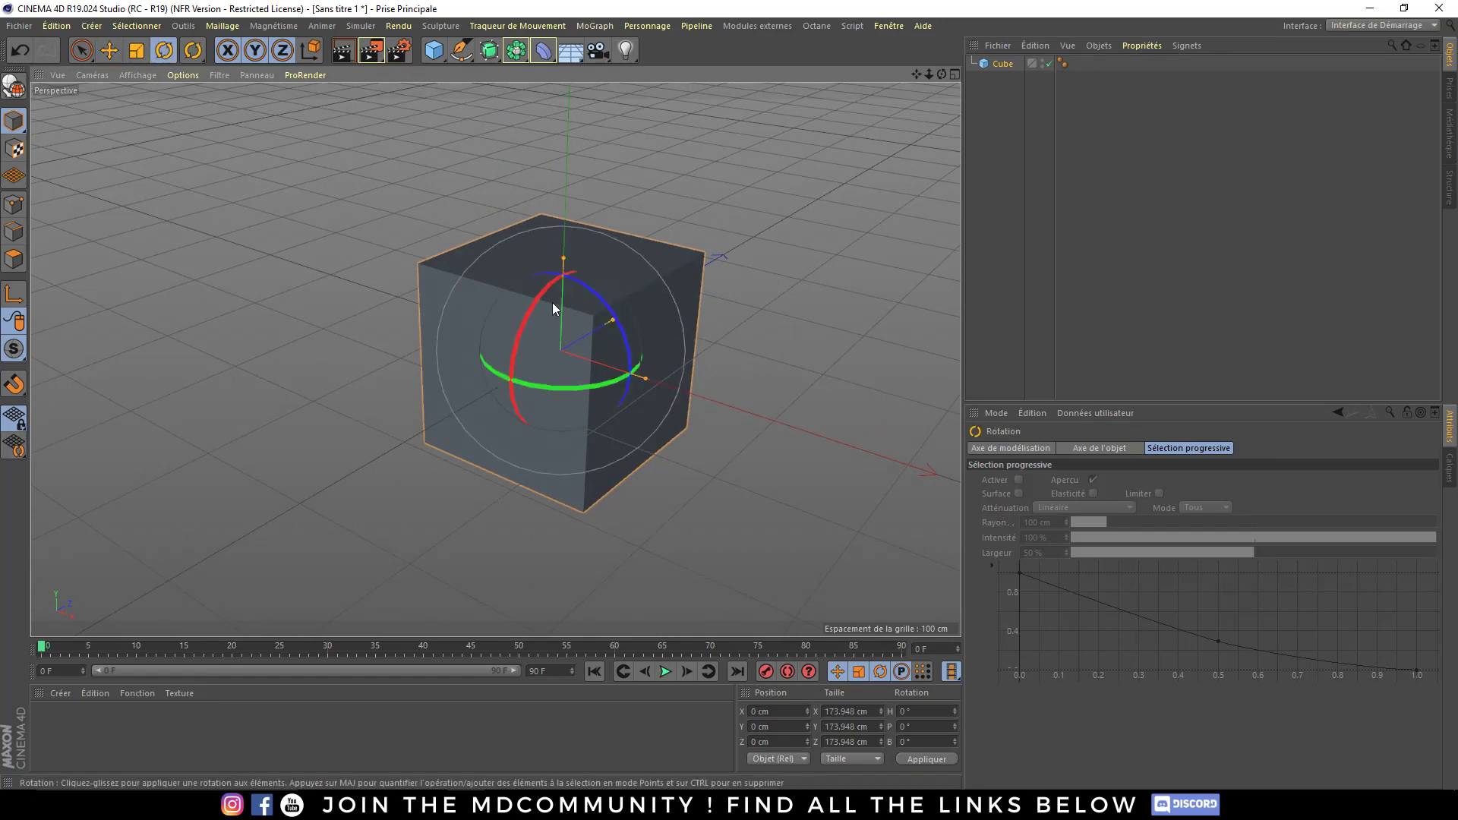
pyautogui.press('t')
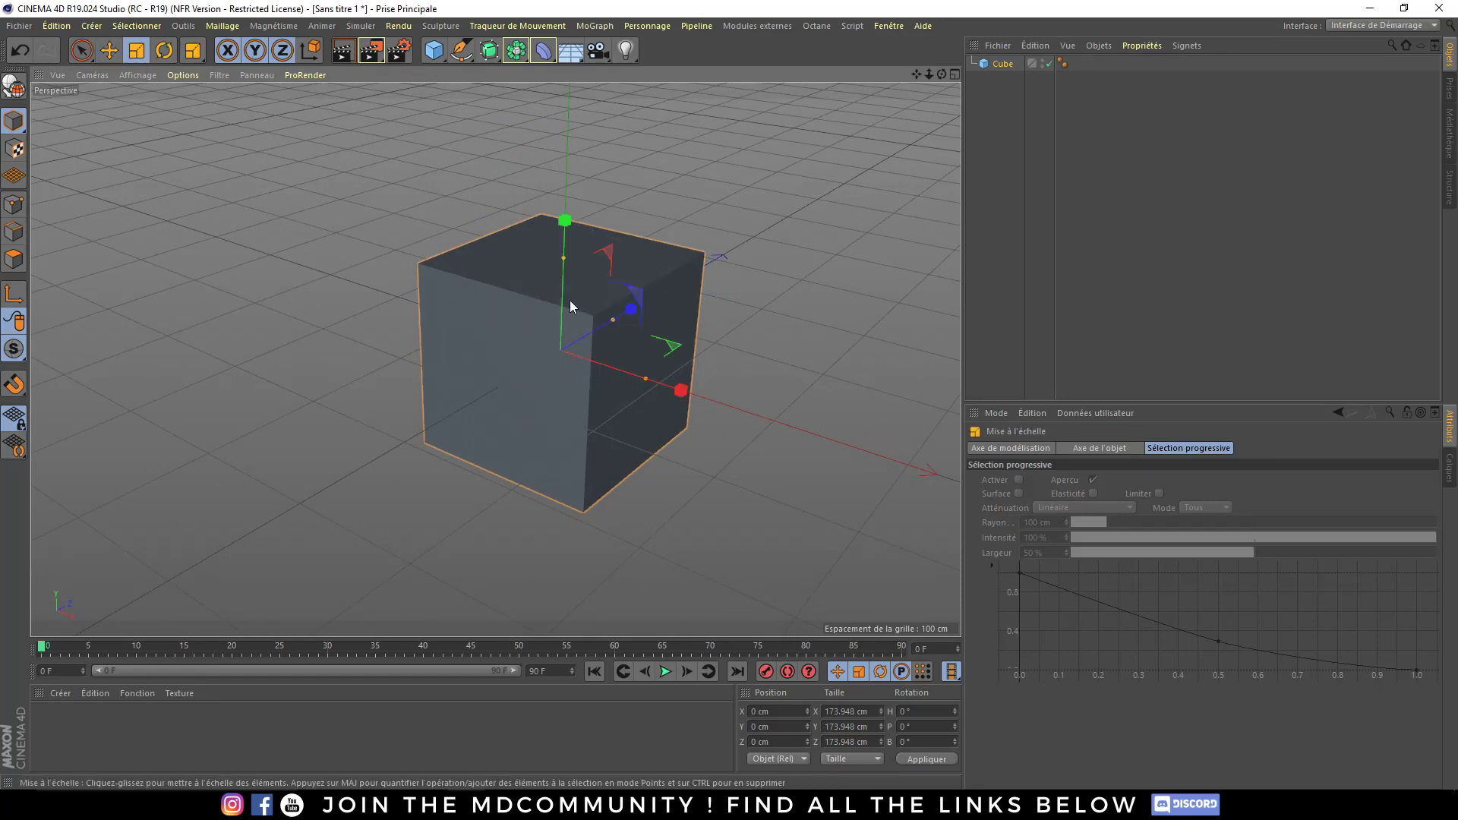
pyautogui.click(109, 52)
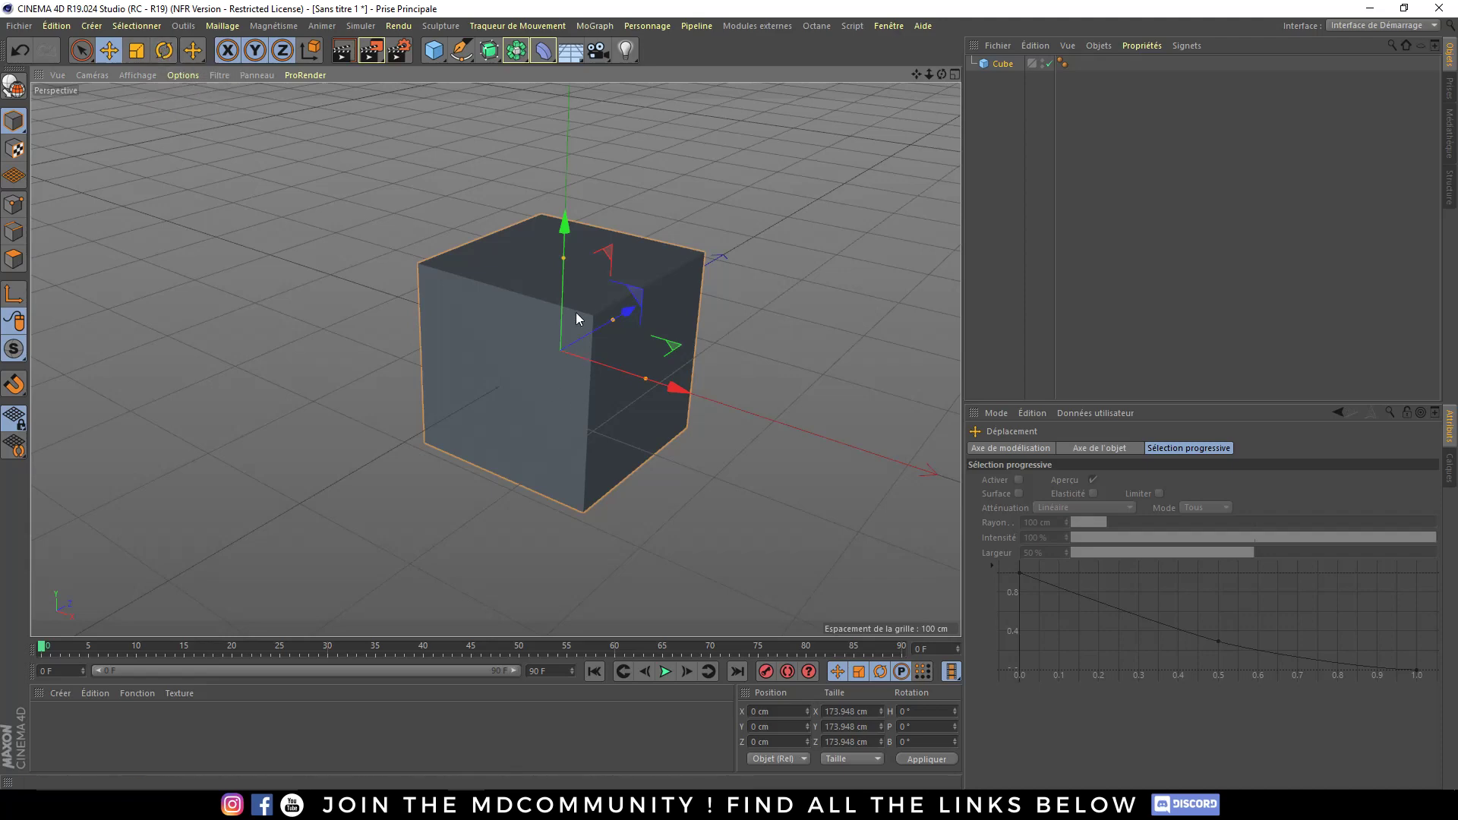
pyautogui.moveTo(576, 312)
pyautogui.keyDown('alt'); pyautogui.mouseDown()
pyautogui.moveTo(582, 357)
pyautogui.moveTo(565, 367)
pyautogui.mouseUp(); pyautogui.keyUp('alt')
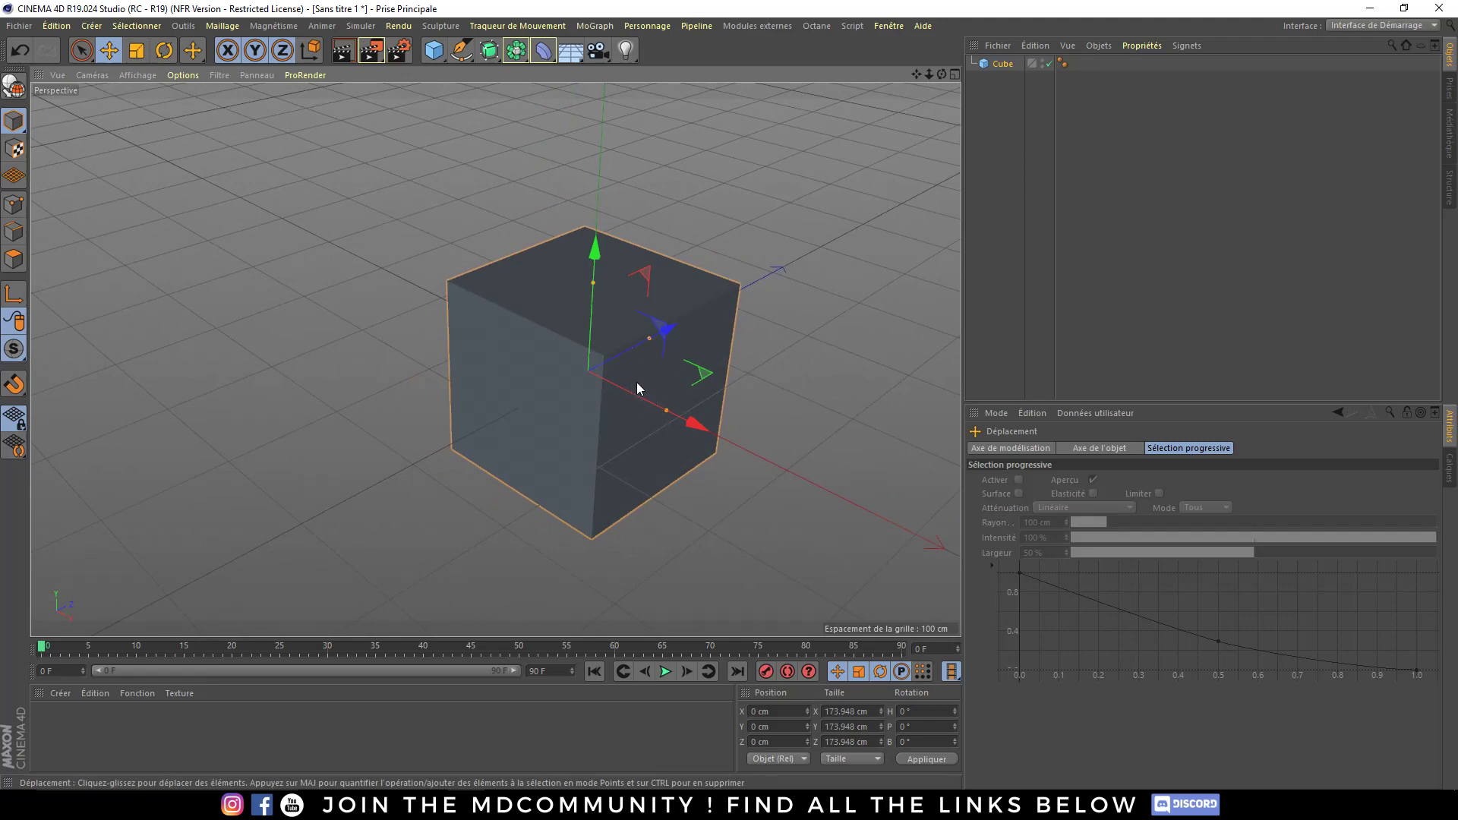
pyautogui.keyDown('alt'); pyautogui.moveTo(637, 381); pyautogui.dragTo(549, 307); pyautogui.keyUp('alt')
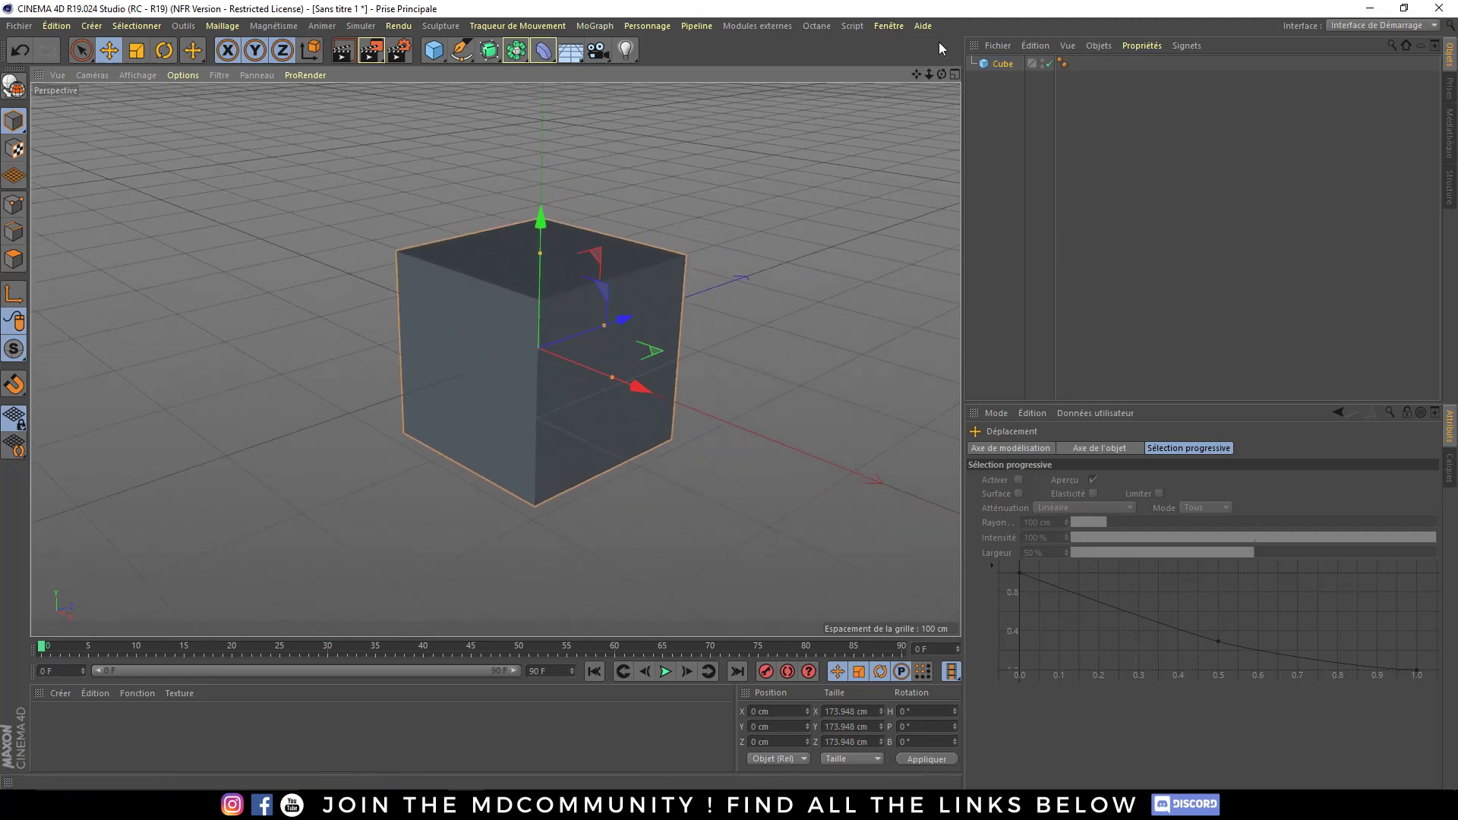
pyautogui.click(1003, 64)
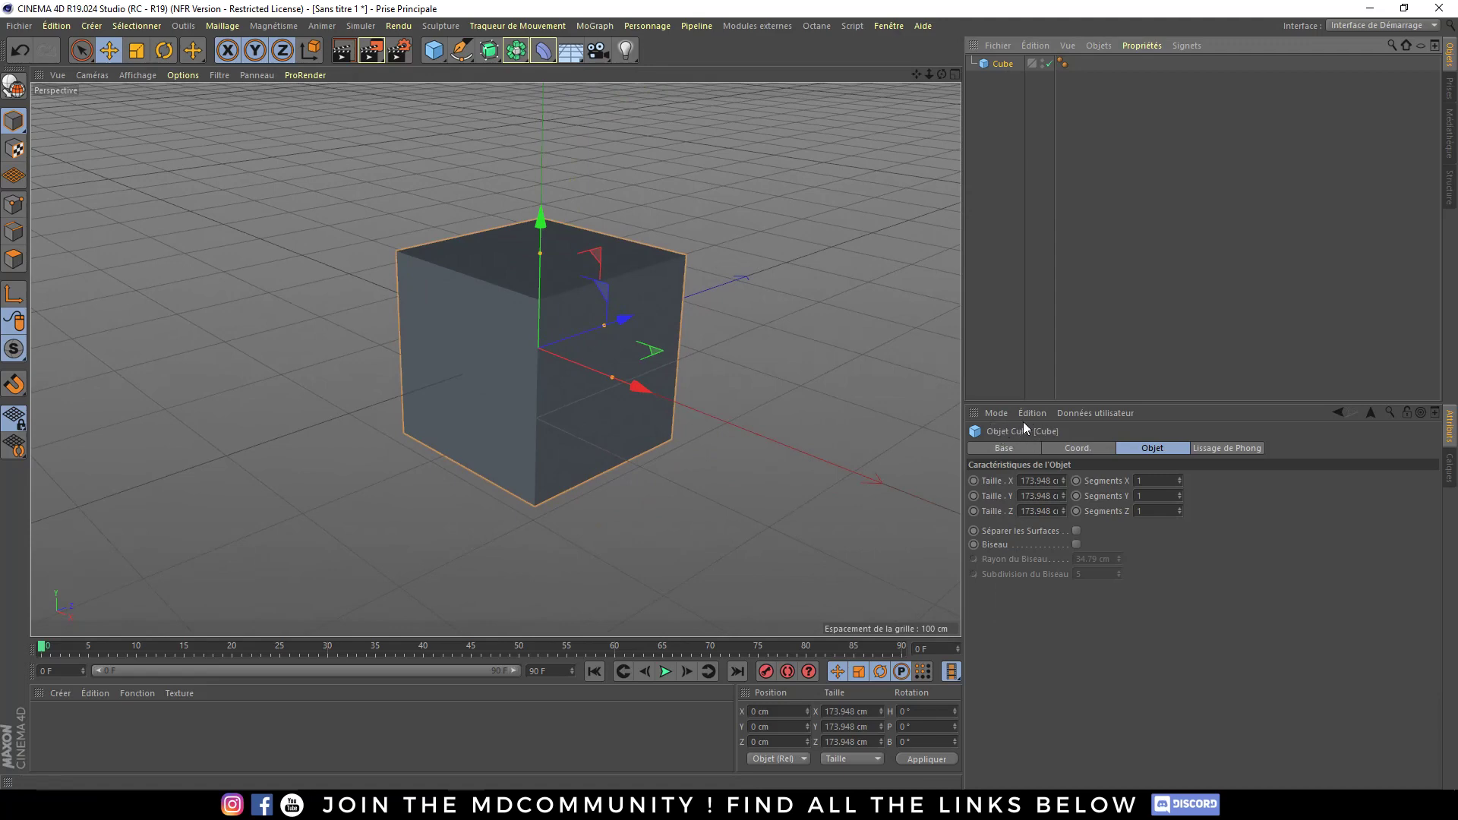
# - Stretch the cube to 316.655 cm along X and start raising its X segment count
pyautogui.moveTo(539, 369)
pyautogui.keyDown('alt'); pyautogui.mouseDown(button='right')
pyautogui.moveTo(616, 359)
pyautogui.moveTo(638, 380)
pyautogui.mouseUp(button='right'); pyautogui.keyUp('alt')
pyautogui.moveTo(1063, 480); pyautogui.dragTo(1059, 470)
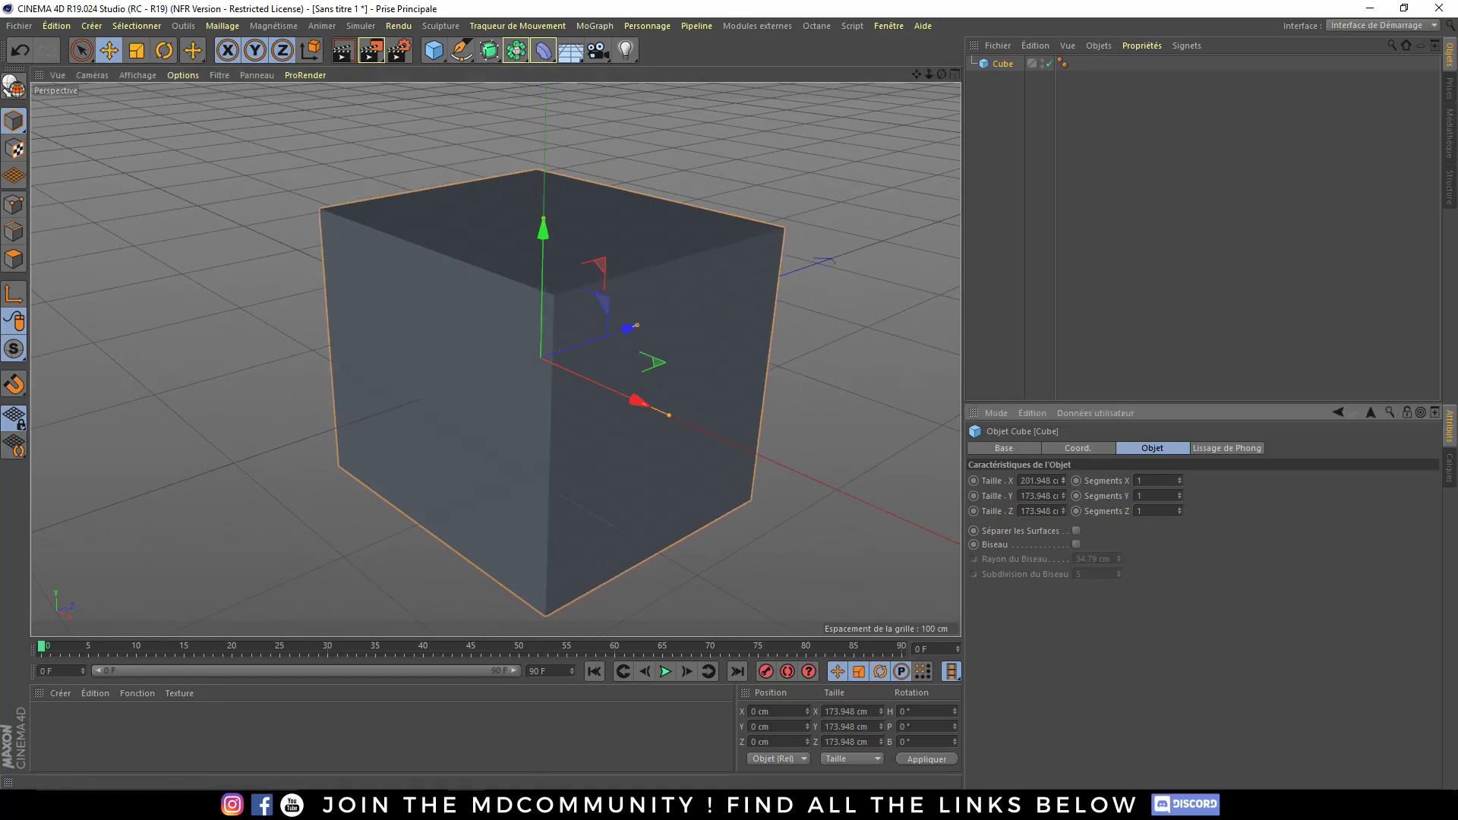
pyautogui.moveTo(727, 446)
pyautogui.mouseDown()
pyautogui.moveTo(672, 458)
pyautogui.moveTo(760, 458)
pyautogui.mouseUp()
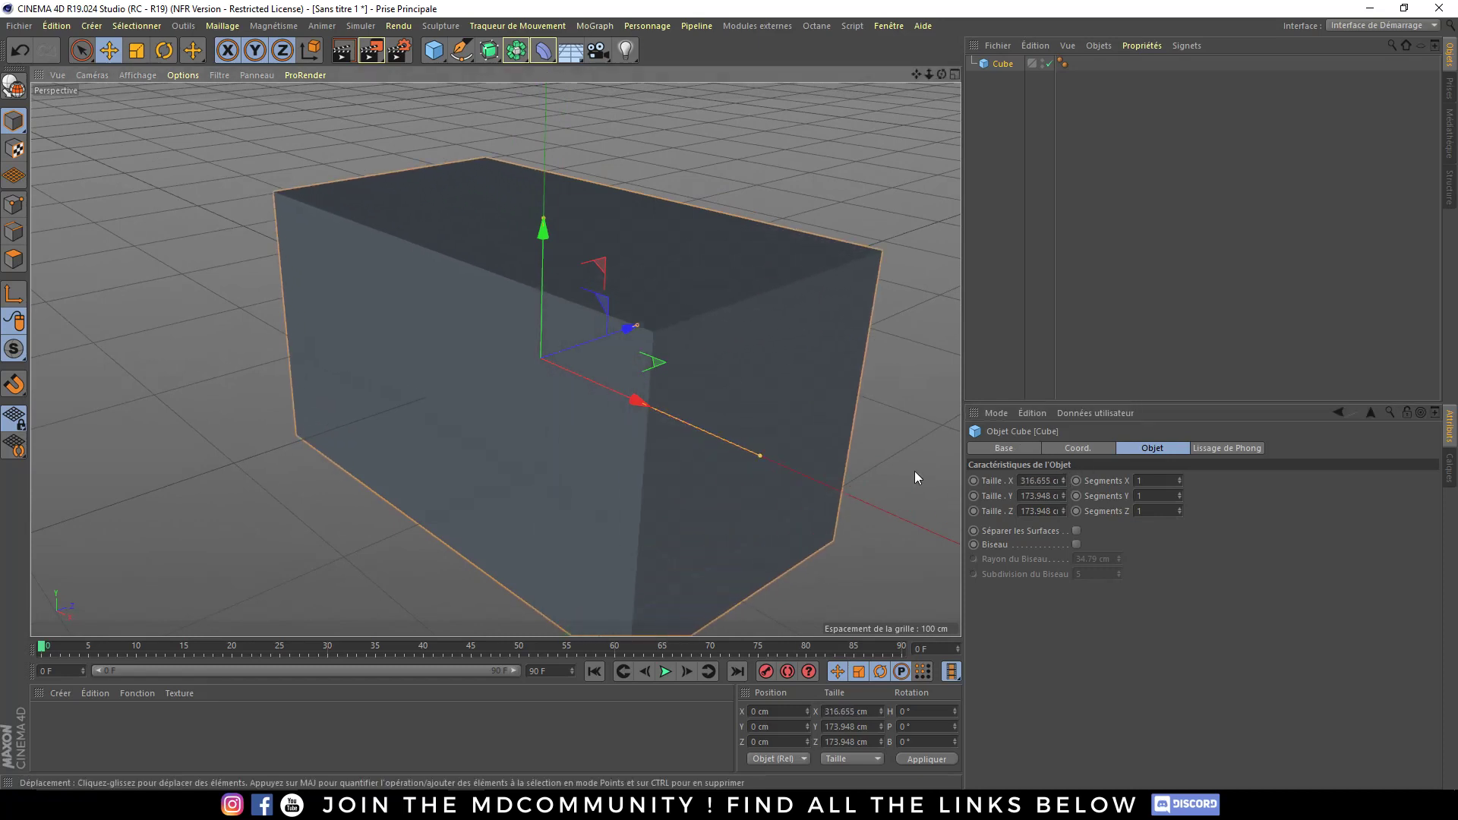
pyautogui.click(1179, 478)
pyautogui.click(1180, 478)
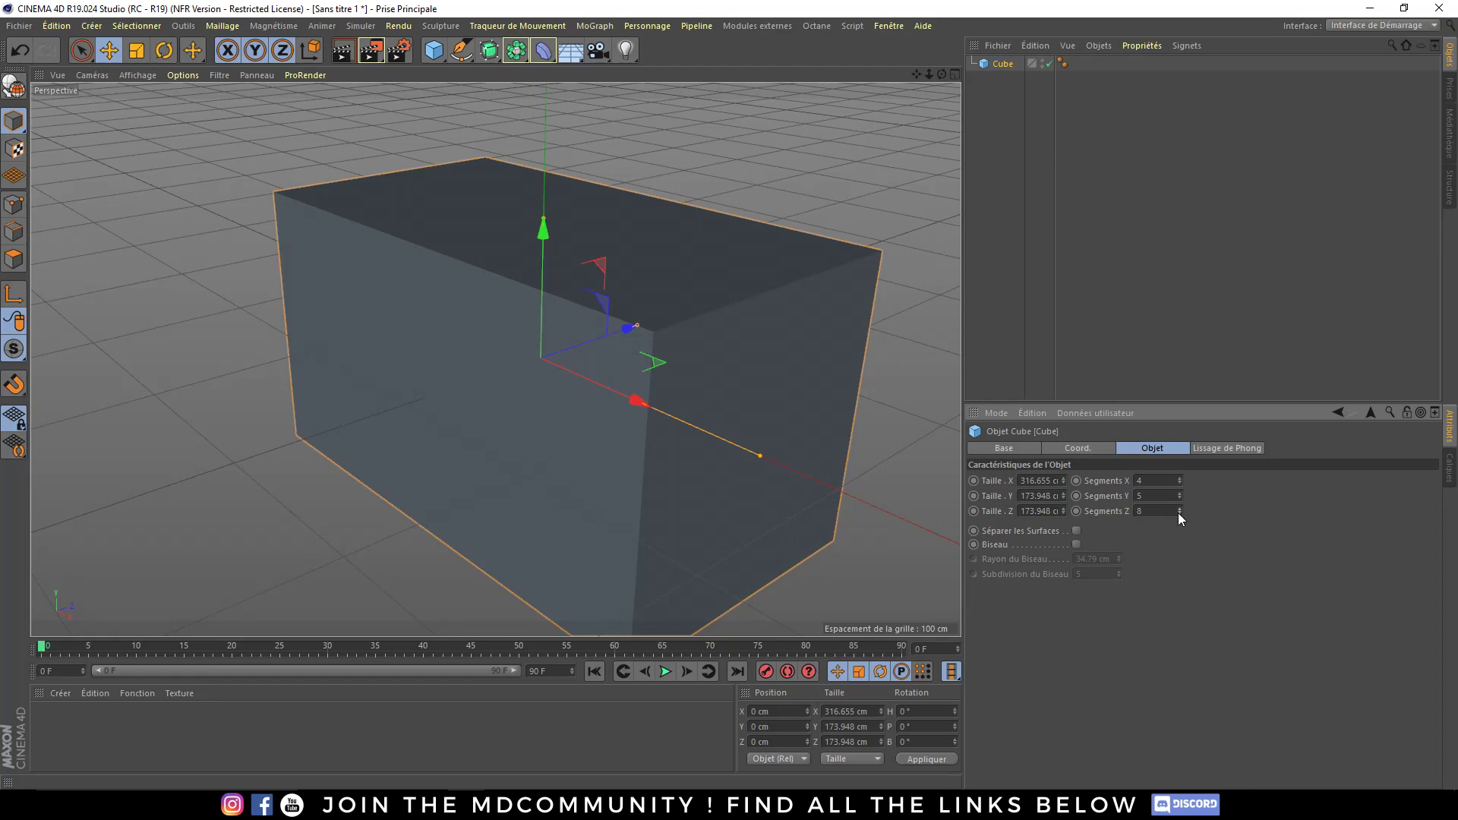
# - Switch the viewport to Gouraud shading with edge lines so the segments show
pyautogui.press('n')
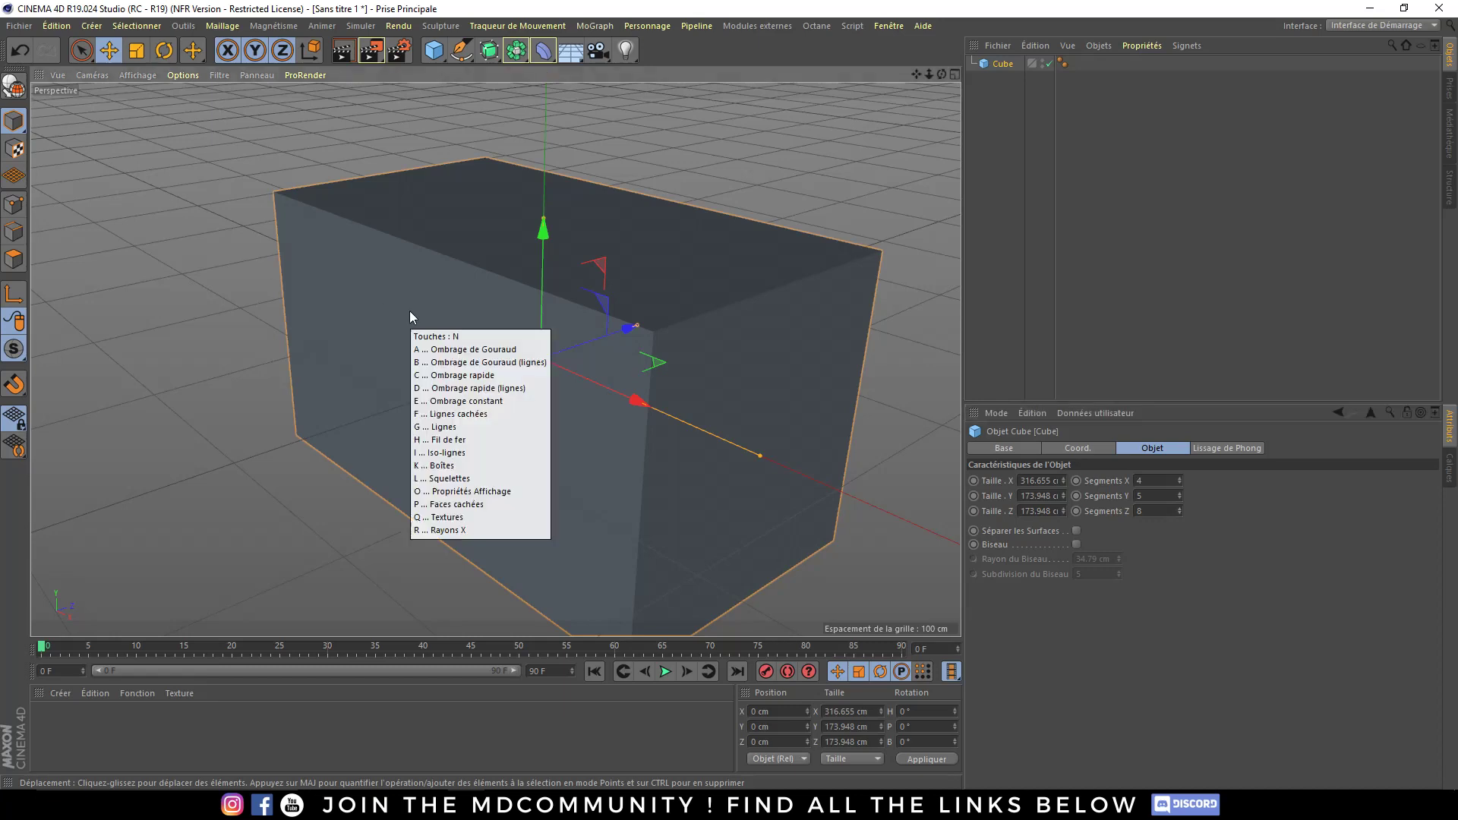
pyautogui.press('b')
pyautogui.click(146, 82)
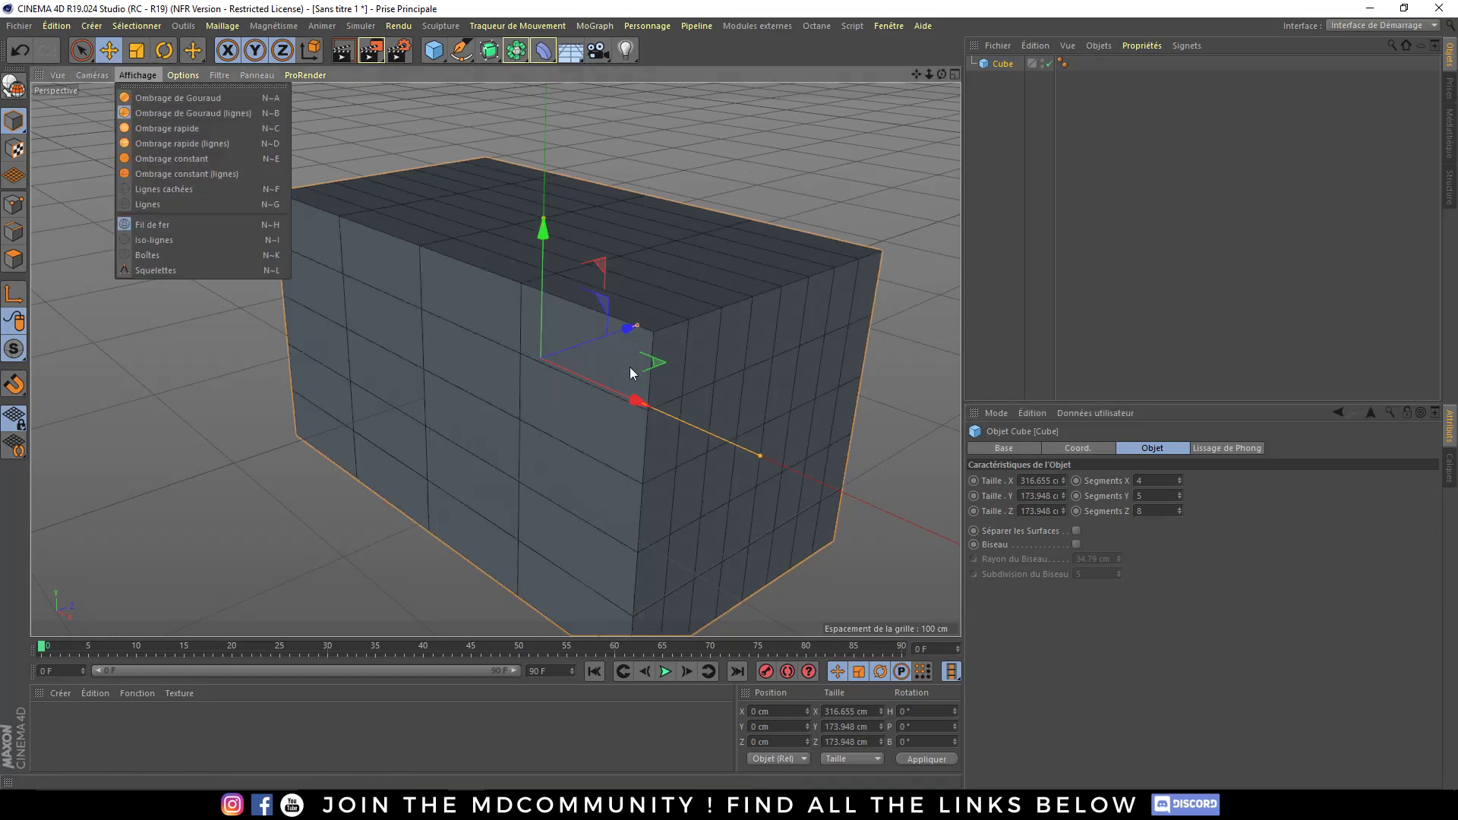
pyautogui.click(552, 380)
pyautogui.keyDown('alt'); pyautogui.moveTo(599, 368); pyautogui.dragTo(690, 402); pyautogui.keyUp('alt')
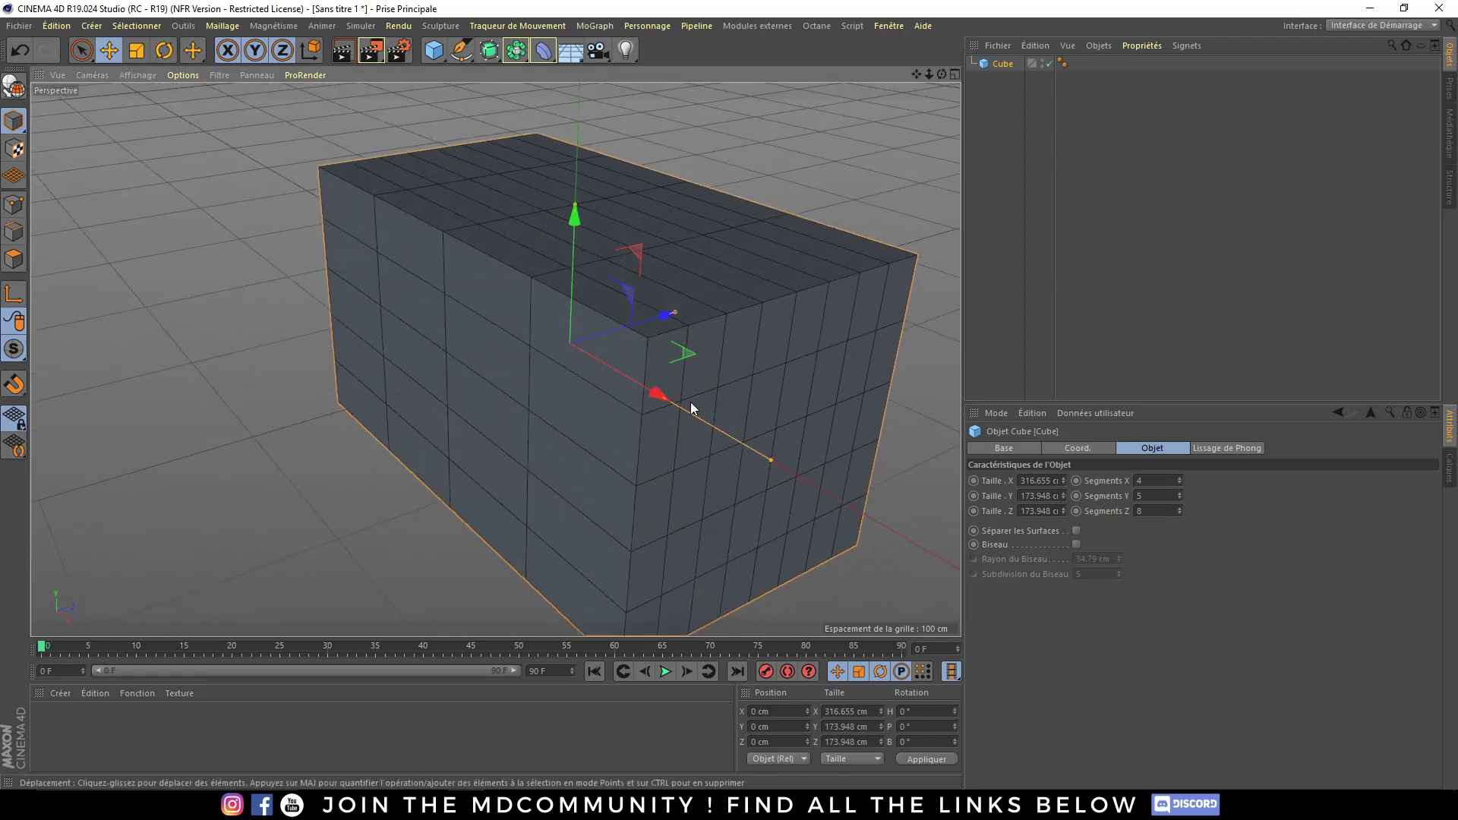
# - Set the cube's Segments Y to 10 and enter a new X segment count
pyautogui.doubleClick(1154, 496)
pyautogui.write('10')
pyautogui.press('Return')
pyautogui.doubleClick(1151, 480)
pyautogui.write('8')
pyautogui.press('Return')
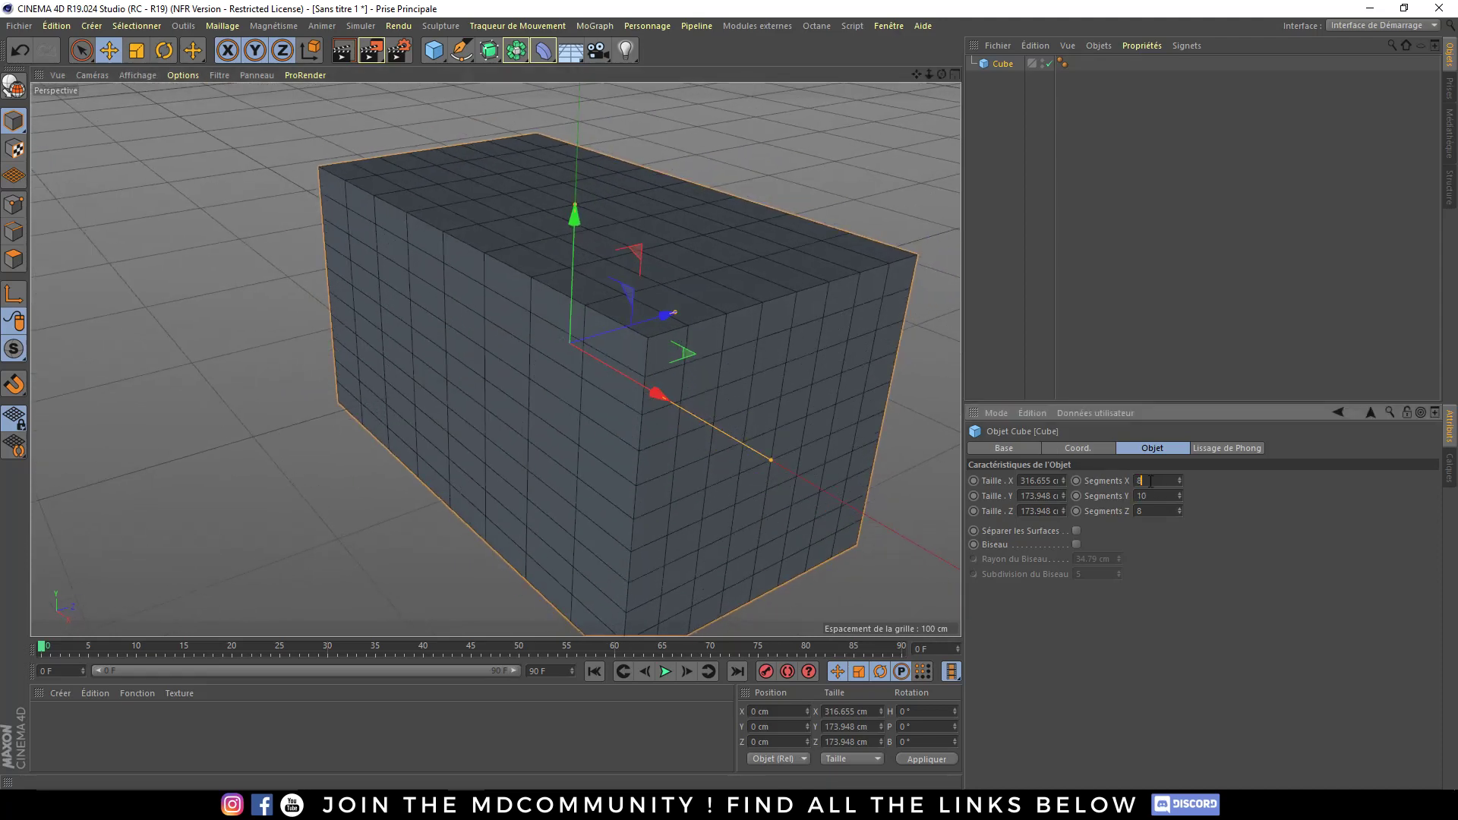
pyautogui.scroll(3, 1151, 481)
pyautogui.scroll(3, 1151, 481)
pyautogui.scroll(3, 1151, 481)
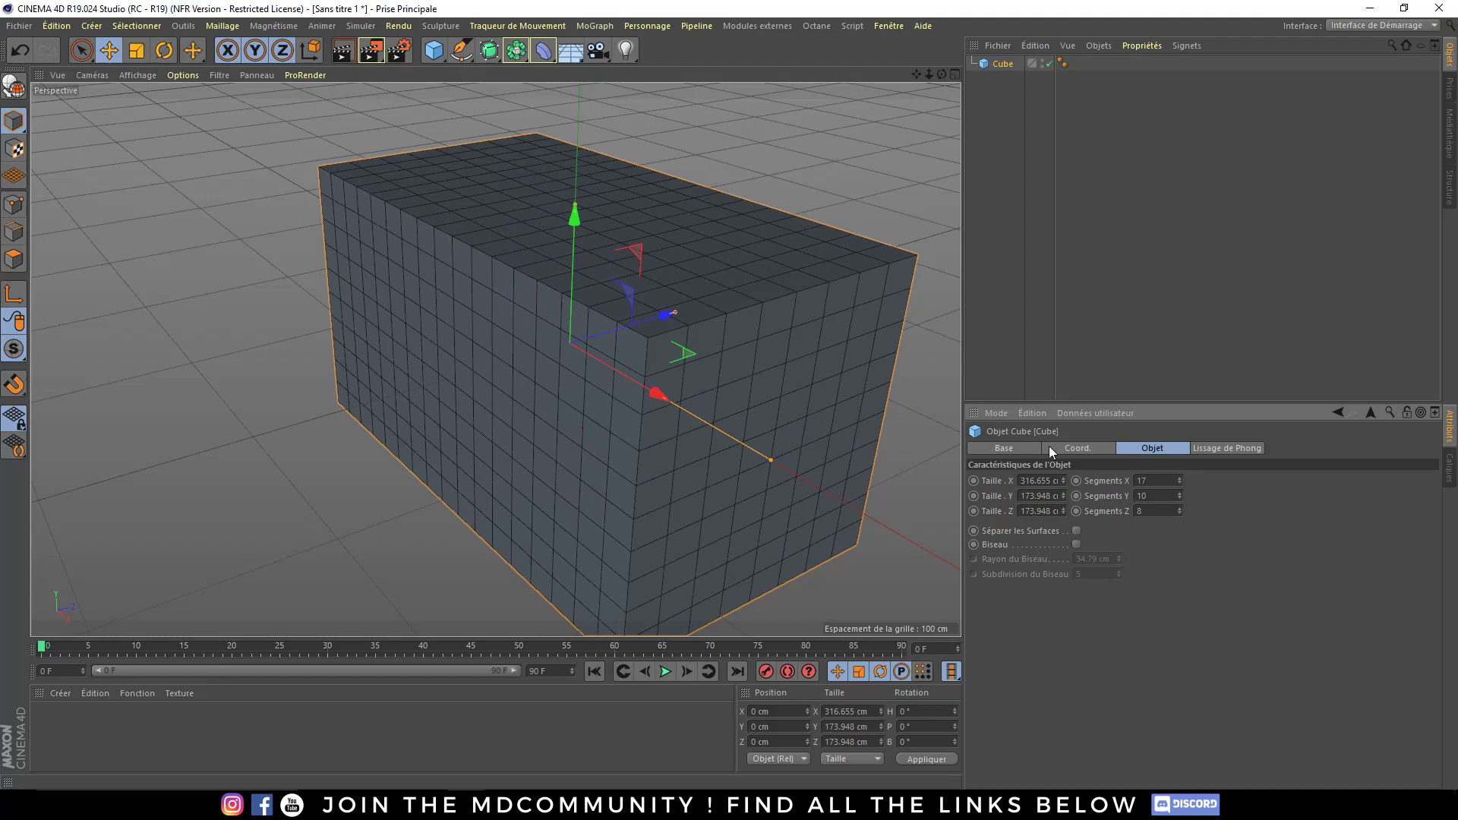
pyautogui.write('na')
pyautogui.click(790, 386)
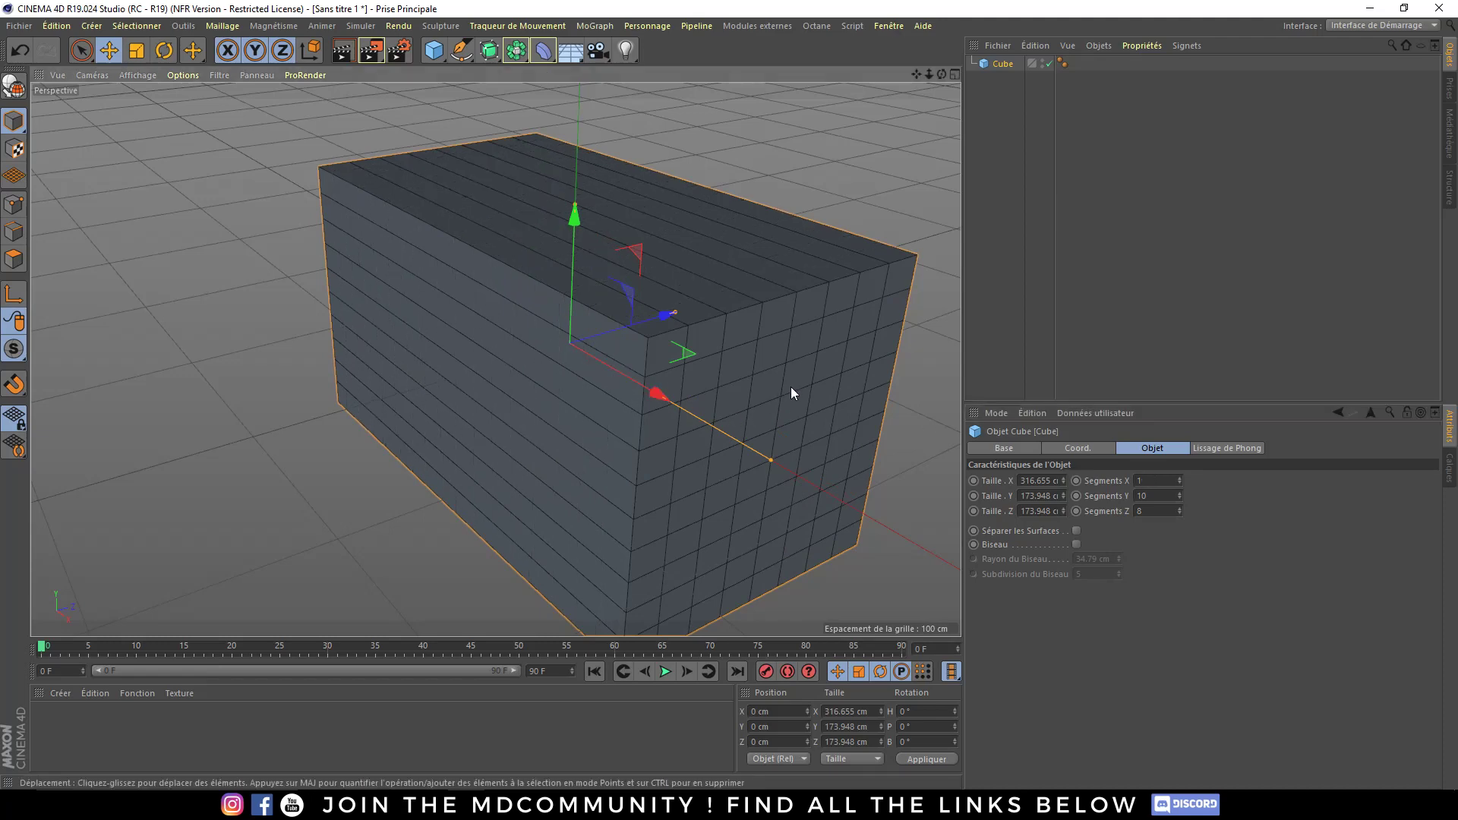
# - Toggle the edge lines off and back on, then set Segments X to 10
pyautogui.press('n')
pyautogui.press('a')
pyautogui.moveTo(592, 386)
pyautogui.keyDown('alt'); pyautogui.mouseDown()
pyautogui.moveTo(627, 403)
pyautogui.moveTo(607, 367)
pyautogui.mouseUp(); pyautogui.keyUp('alt')
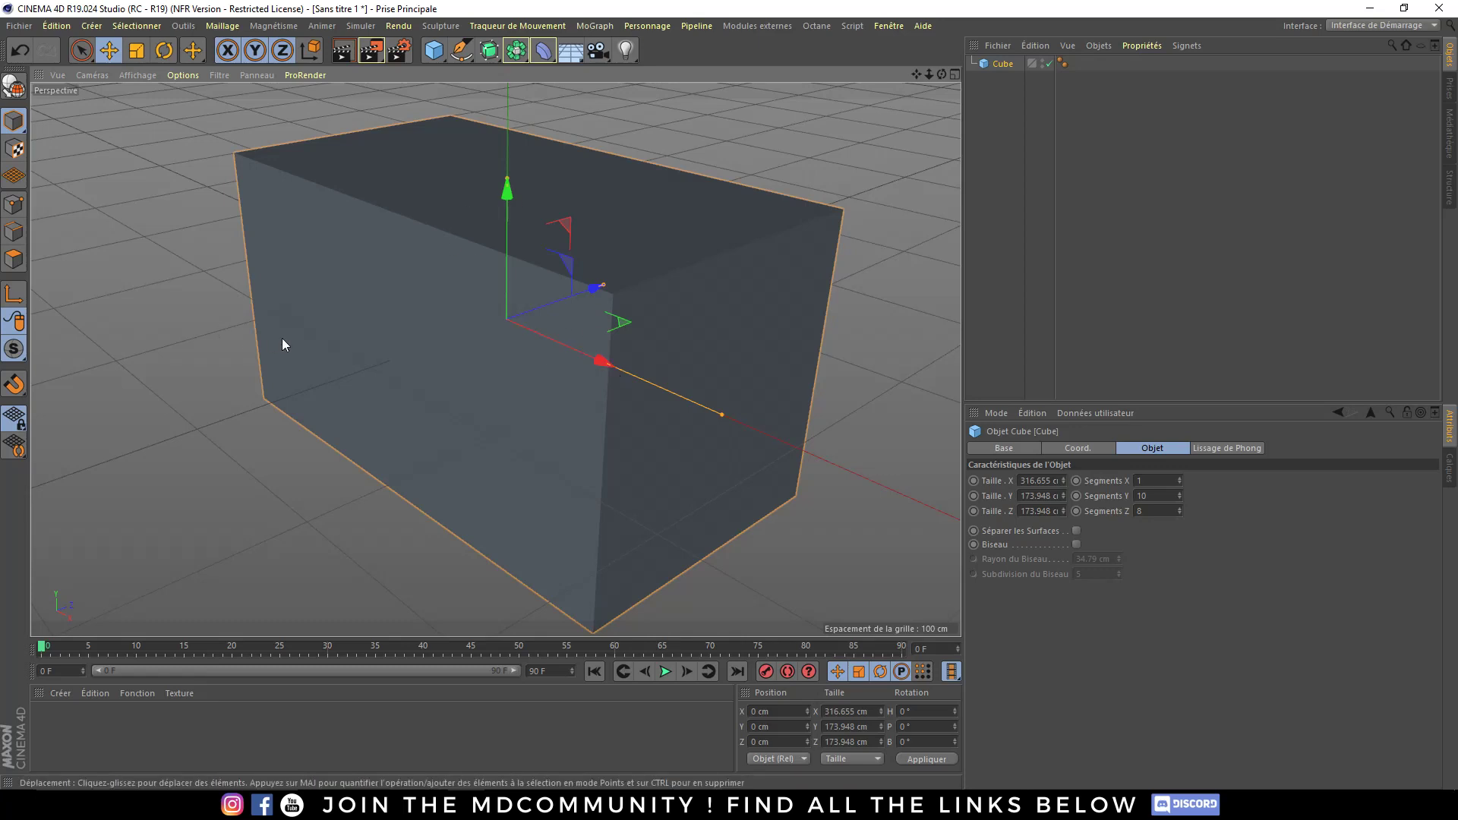
pyautogui.press('n')
pyautogui.press('b')
pyautogui.keyDown('alt'); pyautogui.moveTo(490, 369); pyautogui.dragTo(707, 413); pyautogui.keyUp('alt')
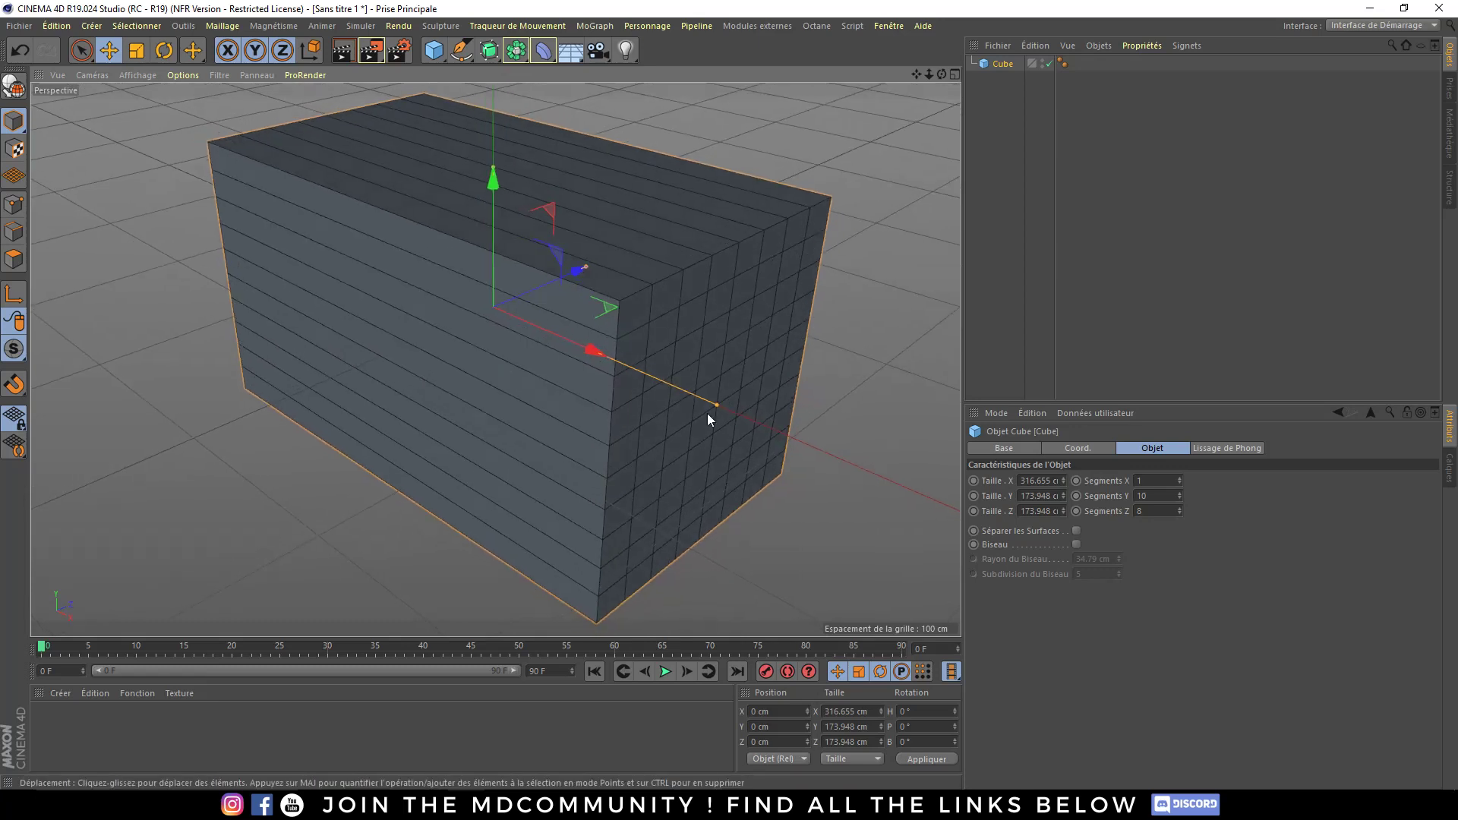
pyautogui.click(1156, 480)
pyautogui.write('0')
pyautogui.press('Return')
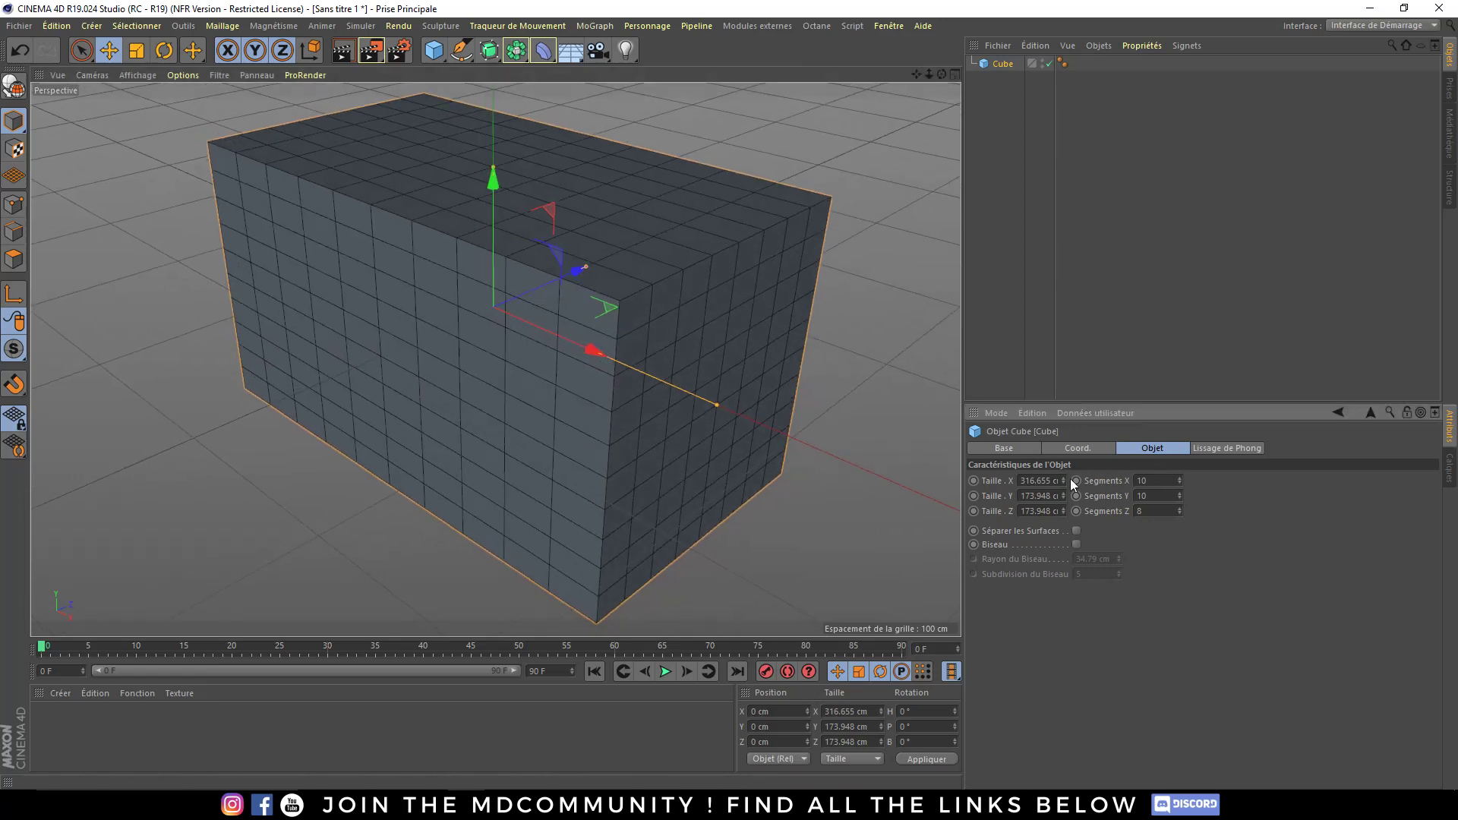
pyautogui.moveTo(482, 330)
pyautogui.keyDown('alt'); pyautogui.mouseDown()
pyautogui.moveTo(429, 353)
pyautogui.moveTo(423, 381)
pyautogui.mouseUp(); pyautogui.keyUp('alt')
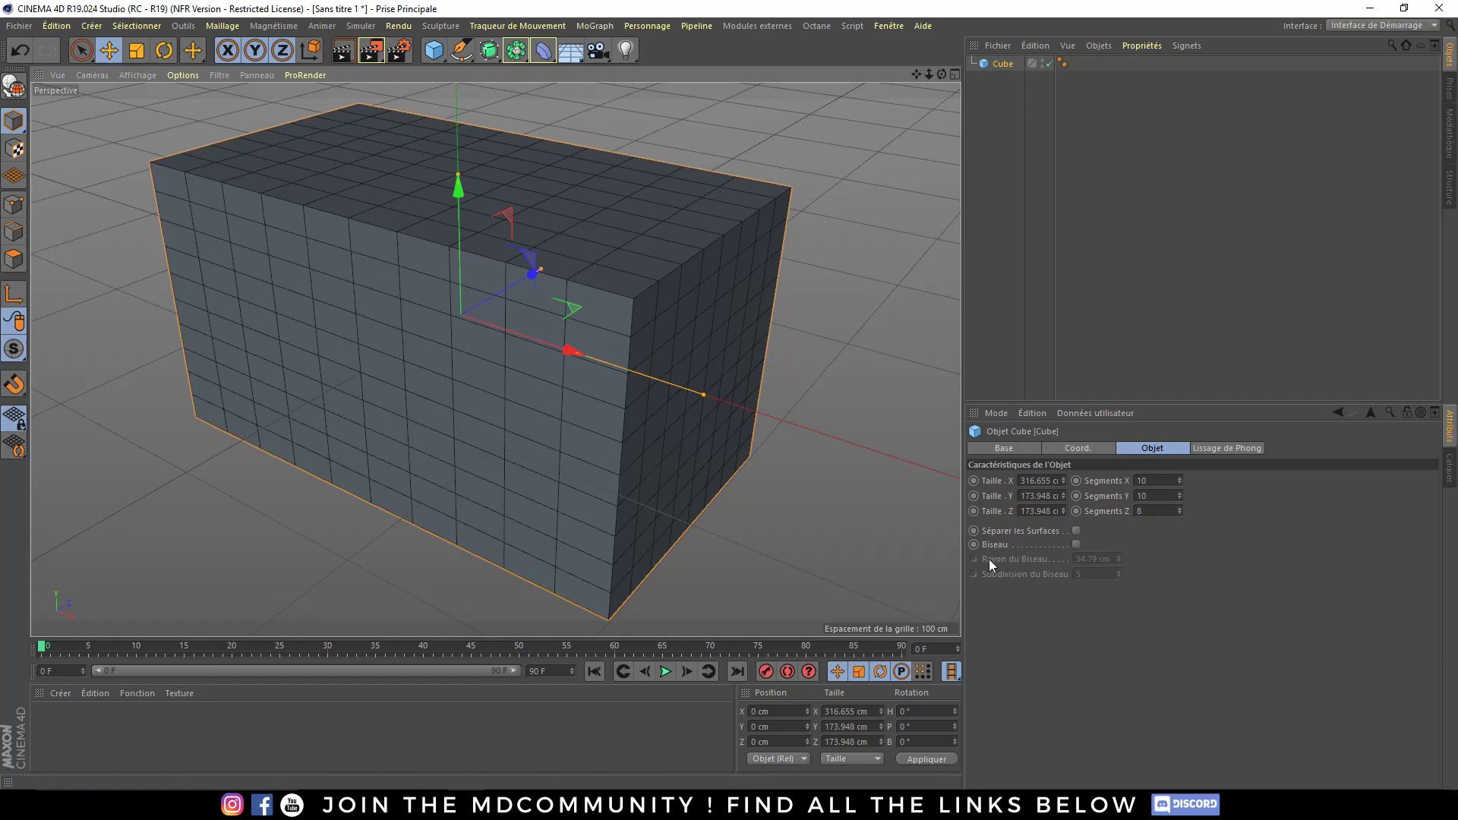
# - Set the box's X, Y and Z segments to 1, then inspect a corner up close
pyautogui.click(1153, 483)
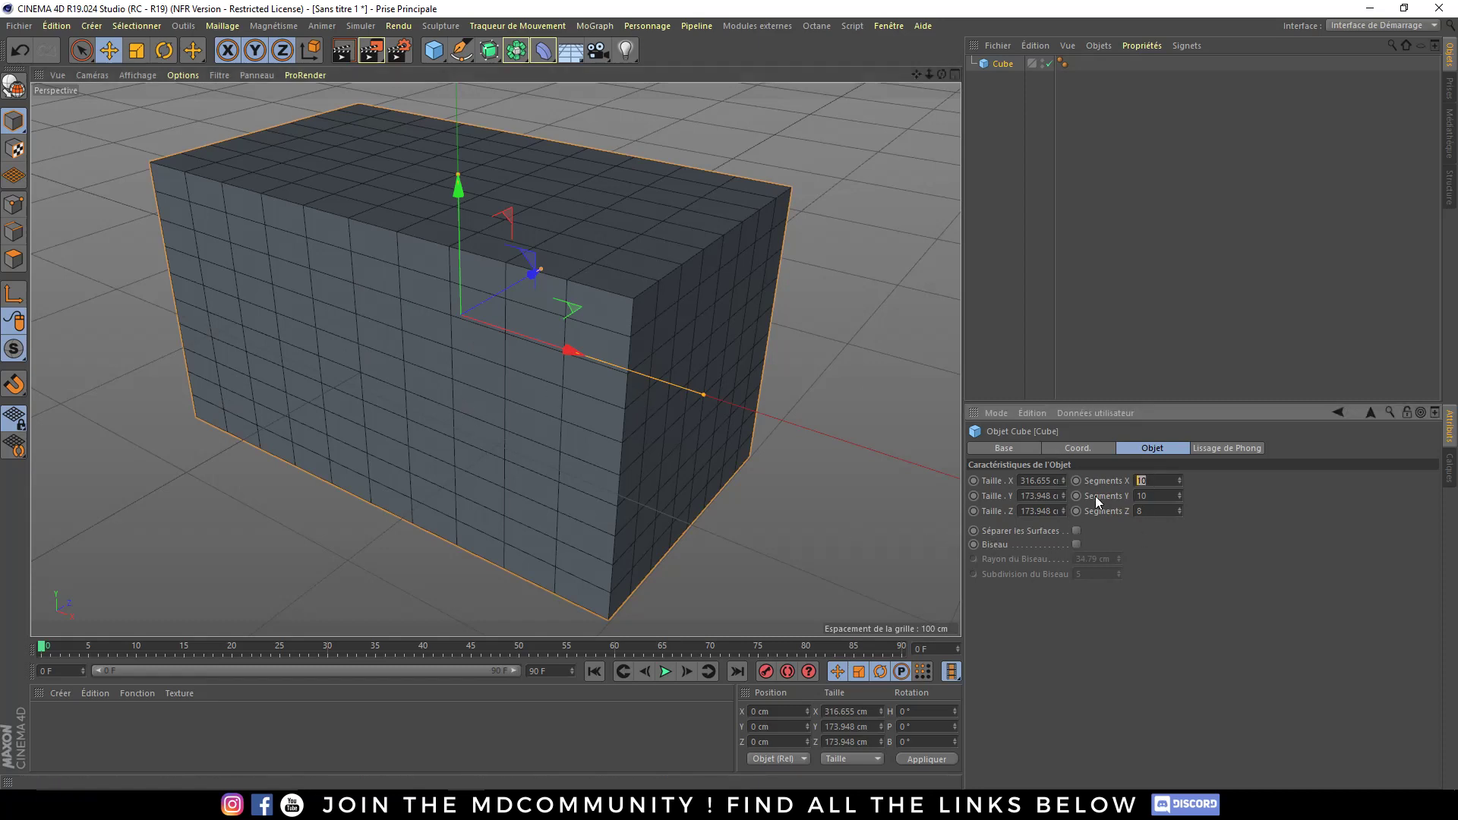
pyautogui.write('1')
pyautogui.press('Tab')
pyautogui.write('1')
pyautogui.press('Return')
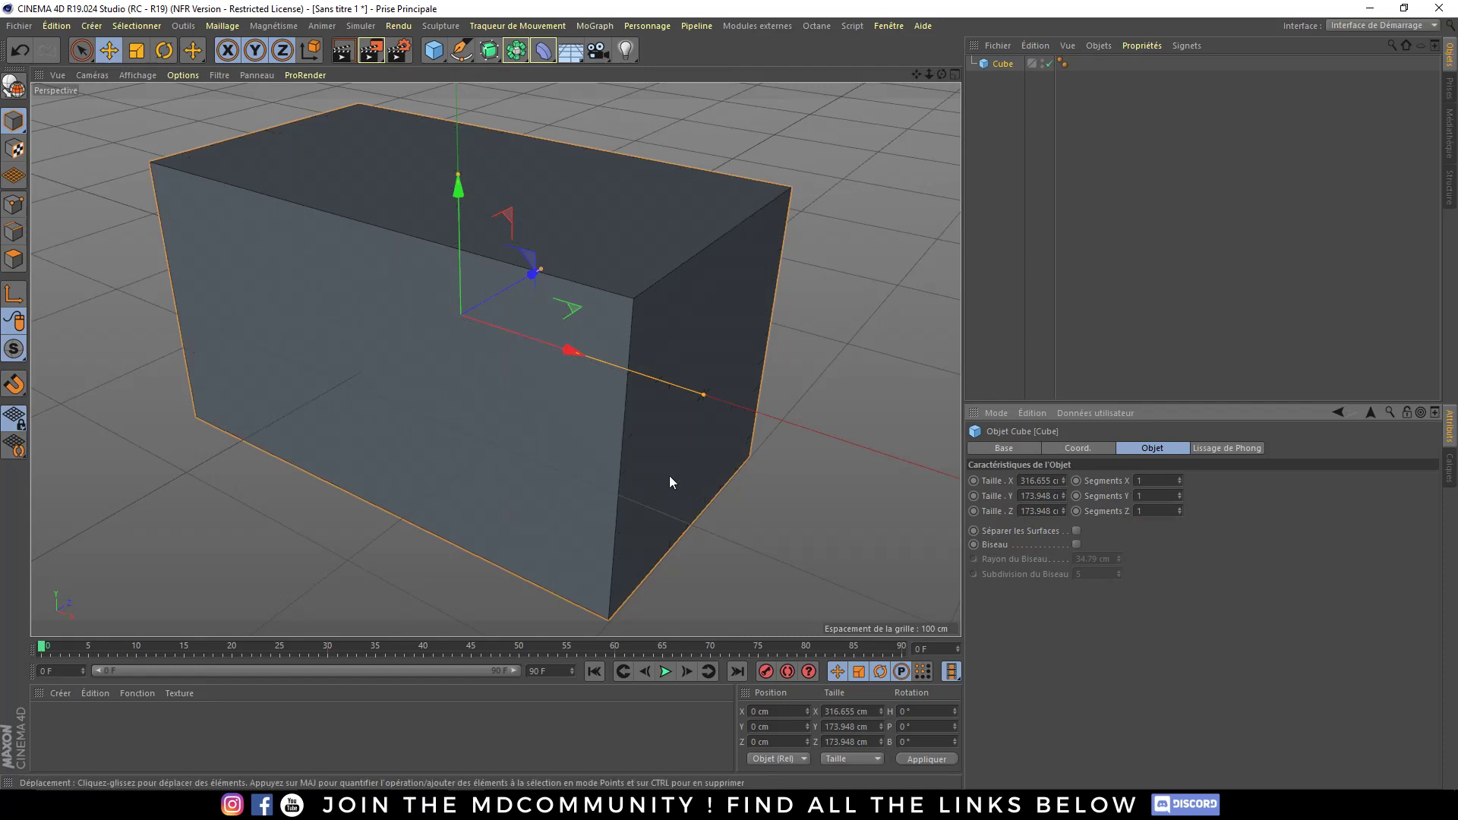
pyautogui.moveTo(618, 416)
pyautogui.keyDown('alt'); pyautogui.mouseDown()
pyautogui.moveTo(586, 350)
pyautogui.moveTo(634, 294)
pyautogui.moveTo(896, 295)
pyautogui.mouseUp(); pyautogui.keyUp('alt')
pyautogui.moveTo(633, 325)
pyautogui.keyDown('alt'); pyautogui.mouseDown()
pyautogui.moveTo(544, 325)
pyautogui.moveTo(507, 356)
pyautogui.moveTo(547, 362)
pyautogui.mouseUp(); pyautogui.keyUp('alt')
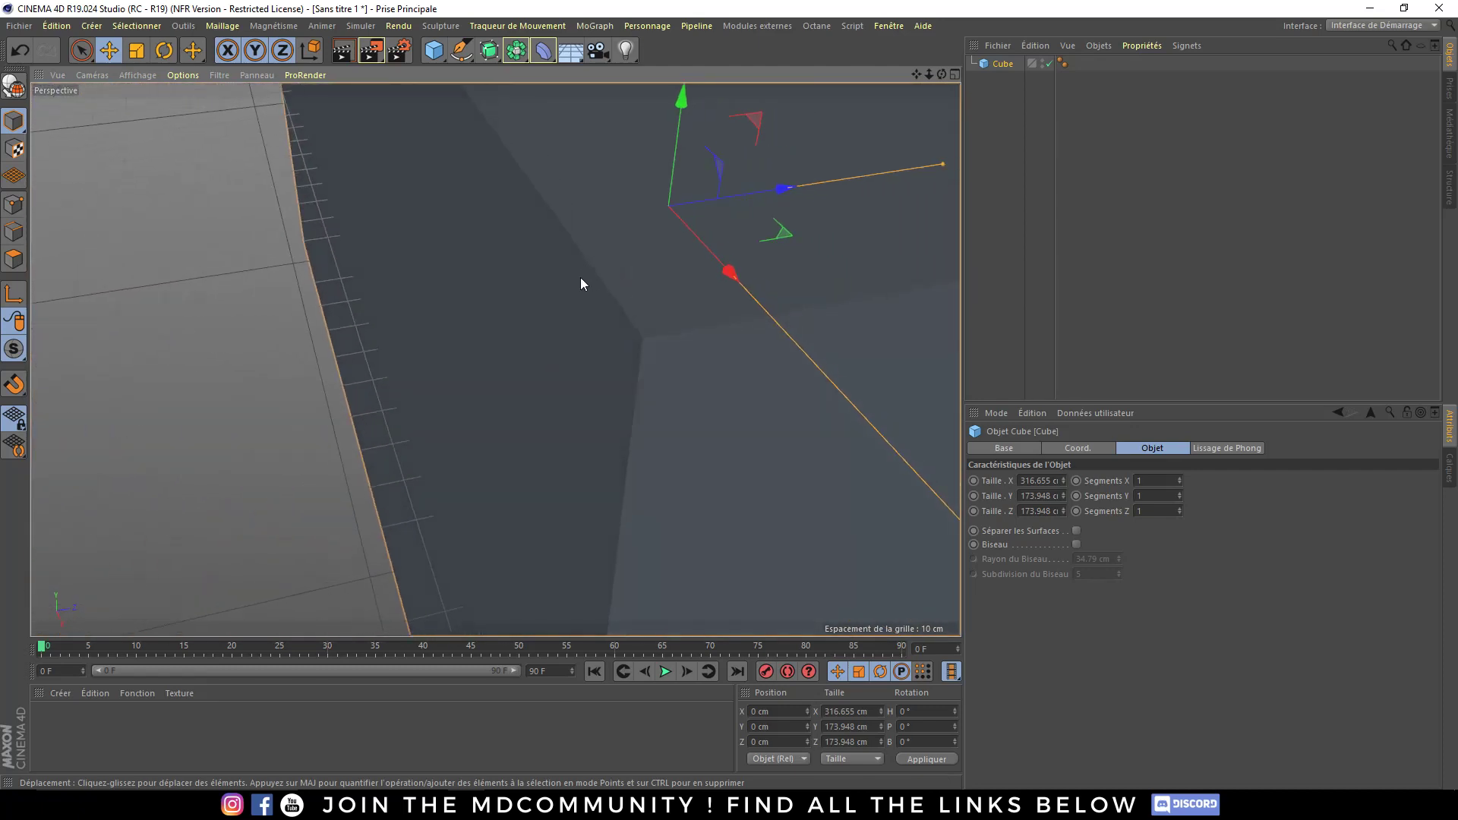
pyautogui.moveTo(641, 332)
pyautogui.keyDown('alt'); pyautogui.mouseDown()
pyautogui.moveTo(680, 337)
pyautogui.moveTo(696, 323)
pyautogui.moveTo(560, 318)
pyautogui.mouseUp(); pyautogui.keyUp('alt')
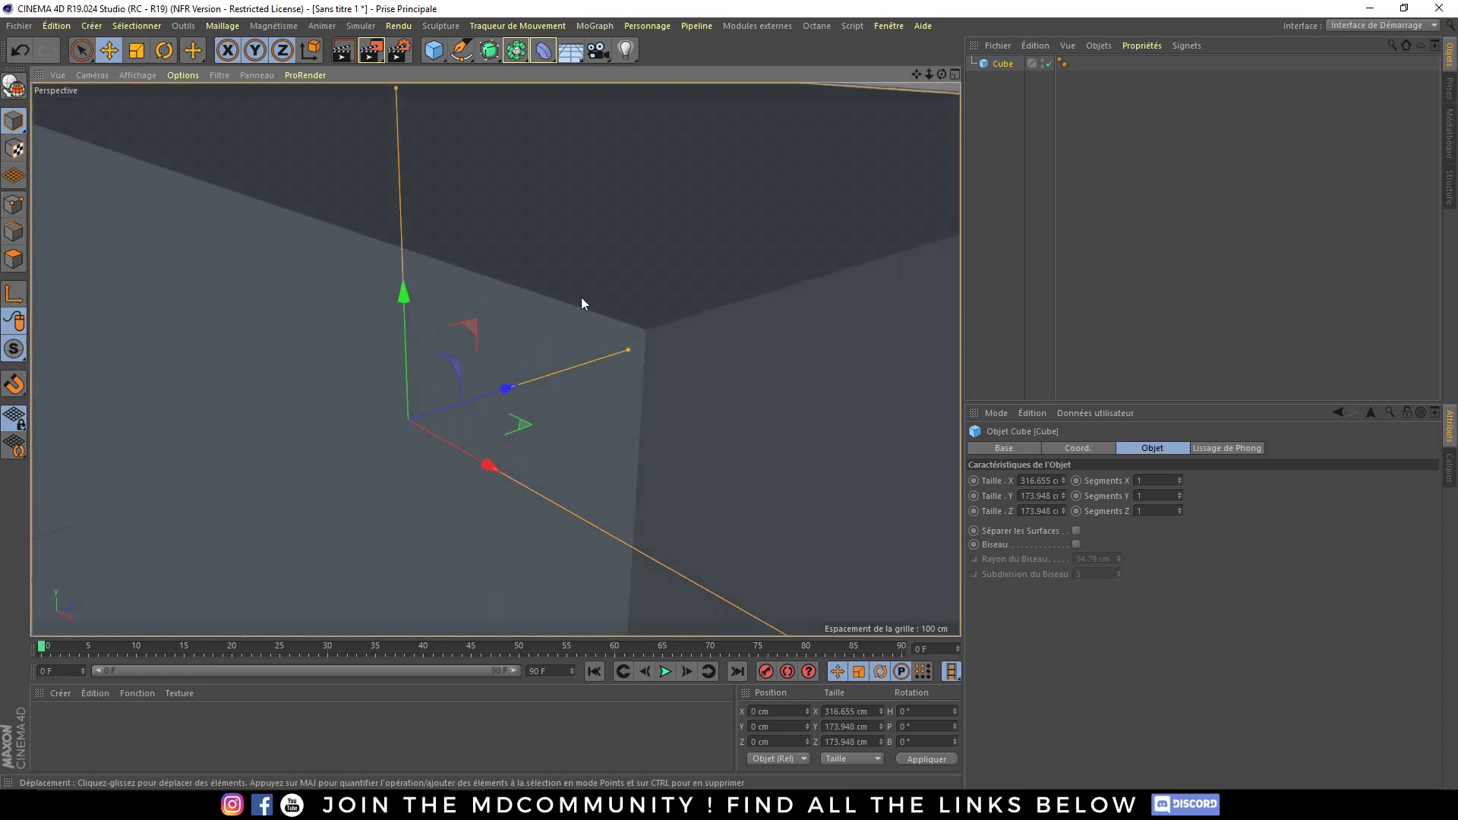
pyautogui.scroll(-5, 431, 366)
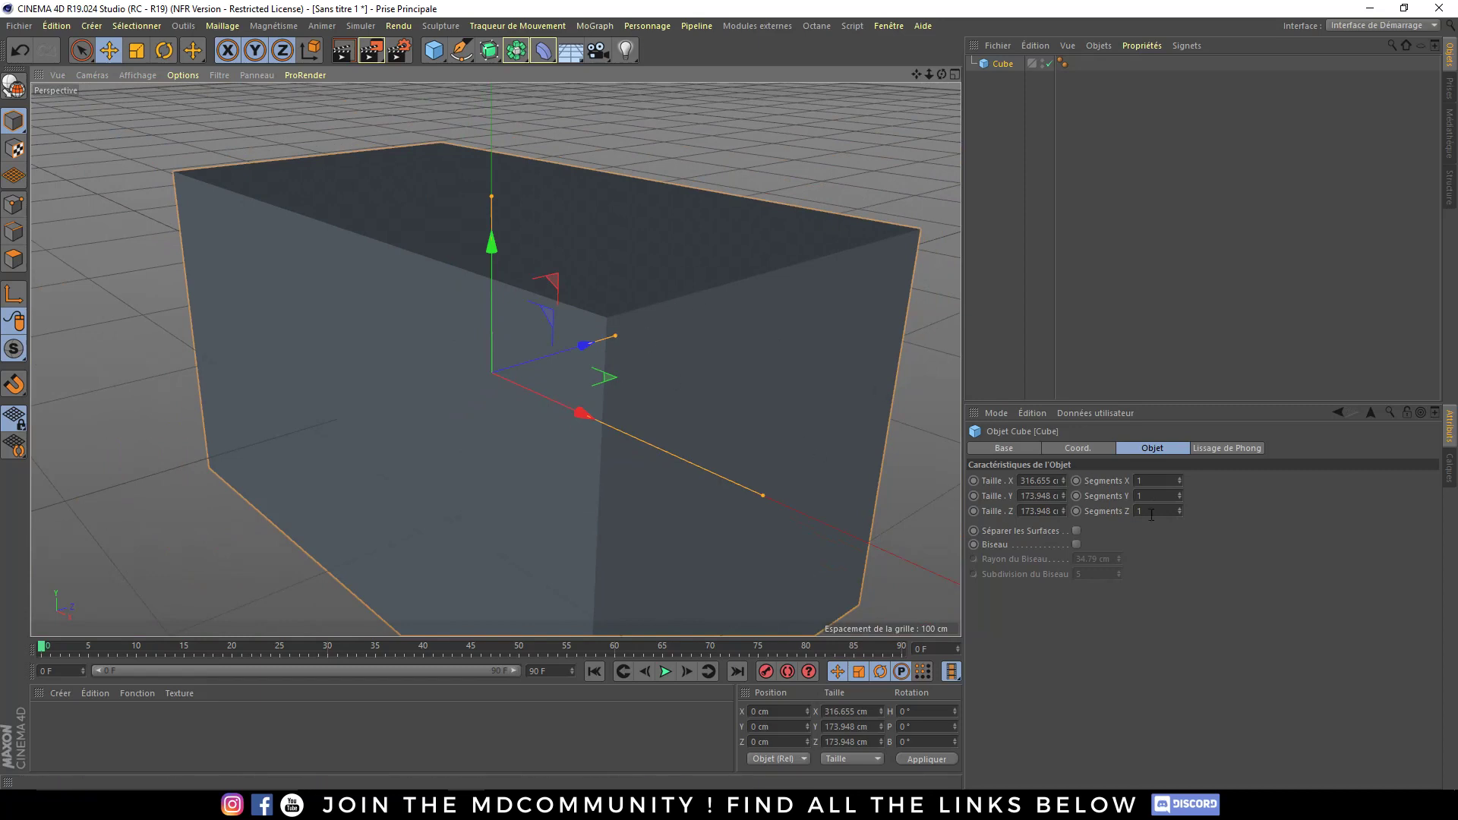
# - Enable Biseau on the cube and set its bevel radius to 7.604 cm
pyautogui.click(1076, 543)
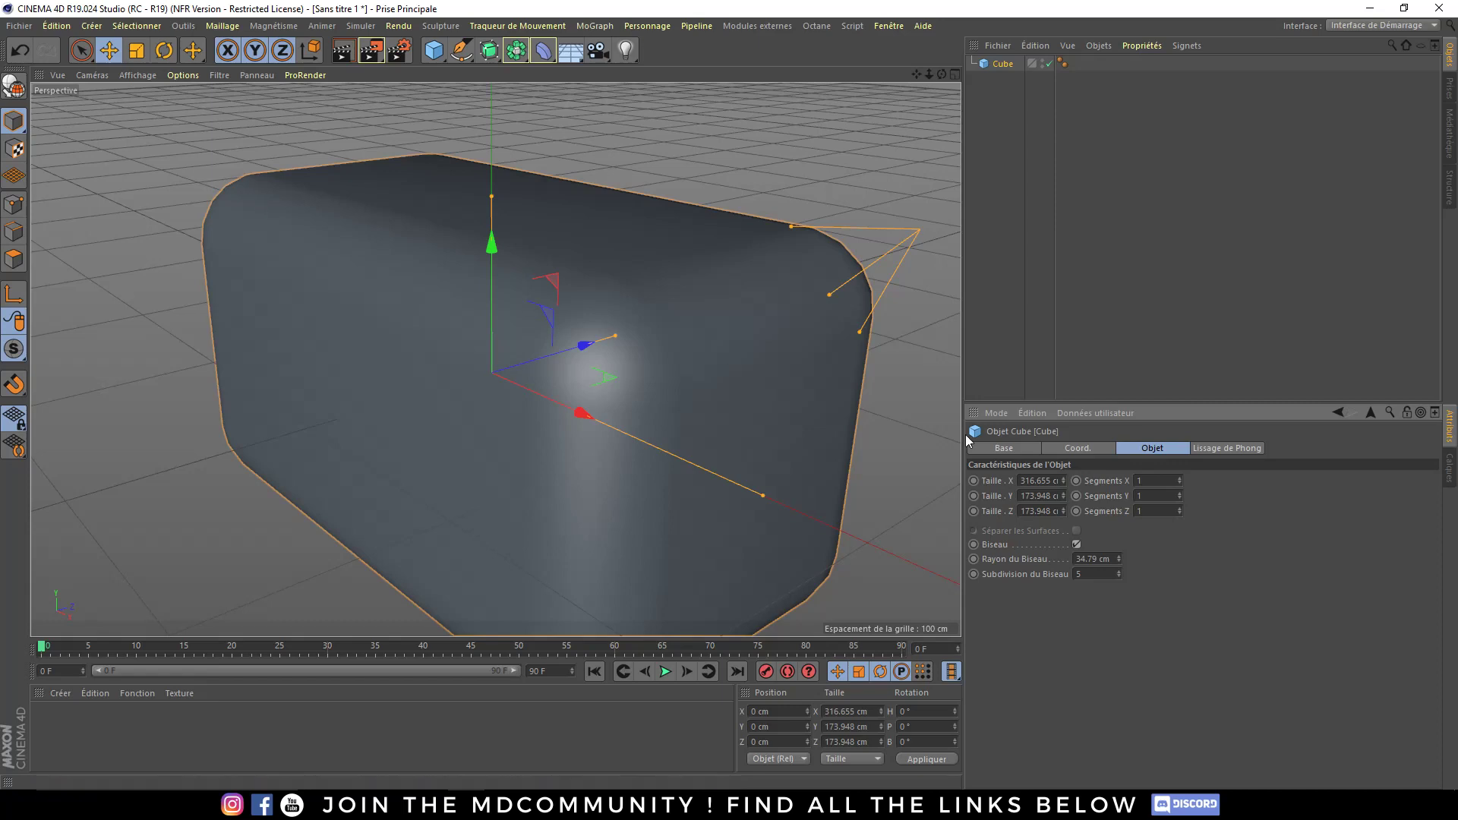
pyautogui.moveTo(832, 296)
pyautogui.mouseDown()
pyautogui.moveTo(914, 251)
pyautogui.moveTo(894, 268)
pyautogui.moveTo(907, 337)
pyautogui.moveTo(917, 249)
pyautogui.moveTo(913, 280)
pyautogui.moveTo(881, 243)
pyautogui.moveTo(913, 216)
pyautogui.moveTo(904, 253)
pyautogui.mouseUp()
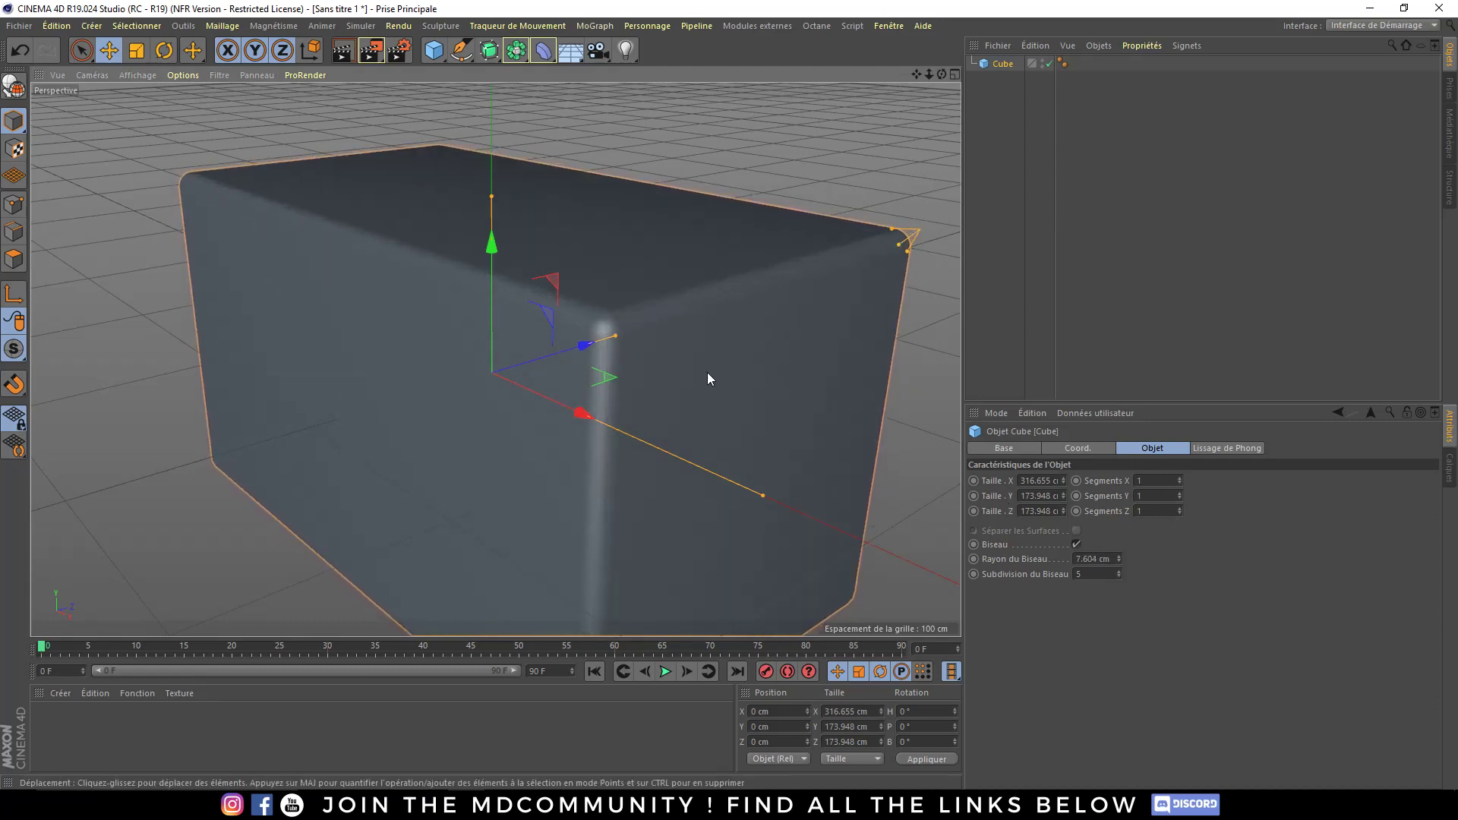
pyautogui.press('n')
pyautogui.press('b')
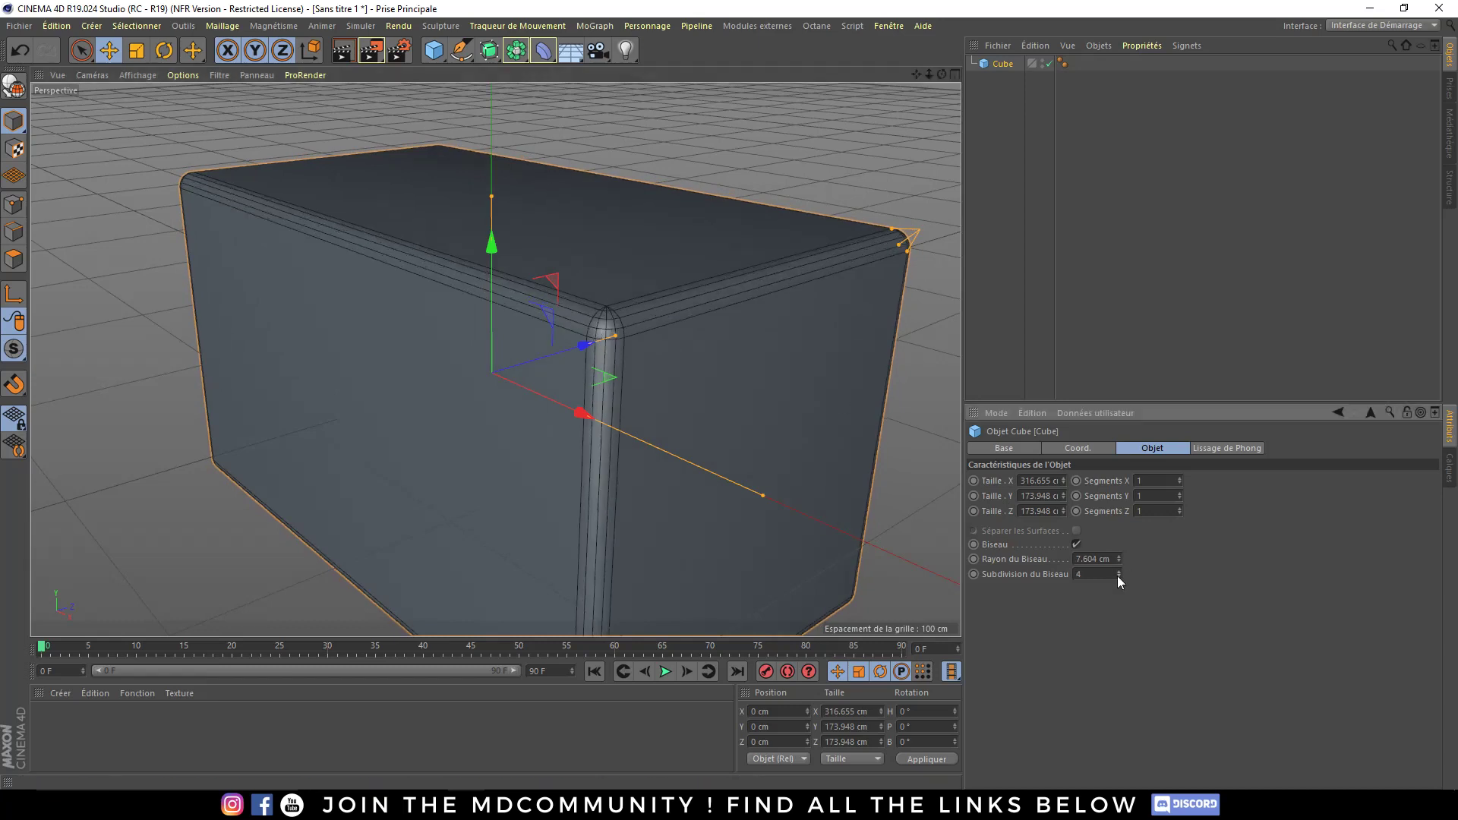
# - Set Subdivision du Biseau to 3 for smoothly rounded edges
pyautogui.moveTo(1117, 576)
pyautogui.mouseDown()
pyautogui.moveTo(1117, 560)
pyautogui.moveTo(1117, 607)
pyautogui.mouseUp()
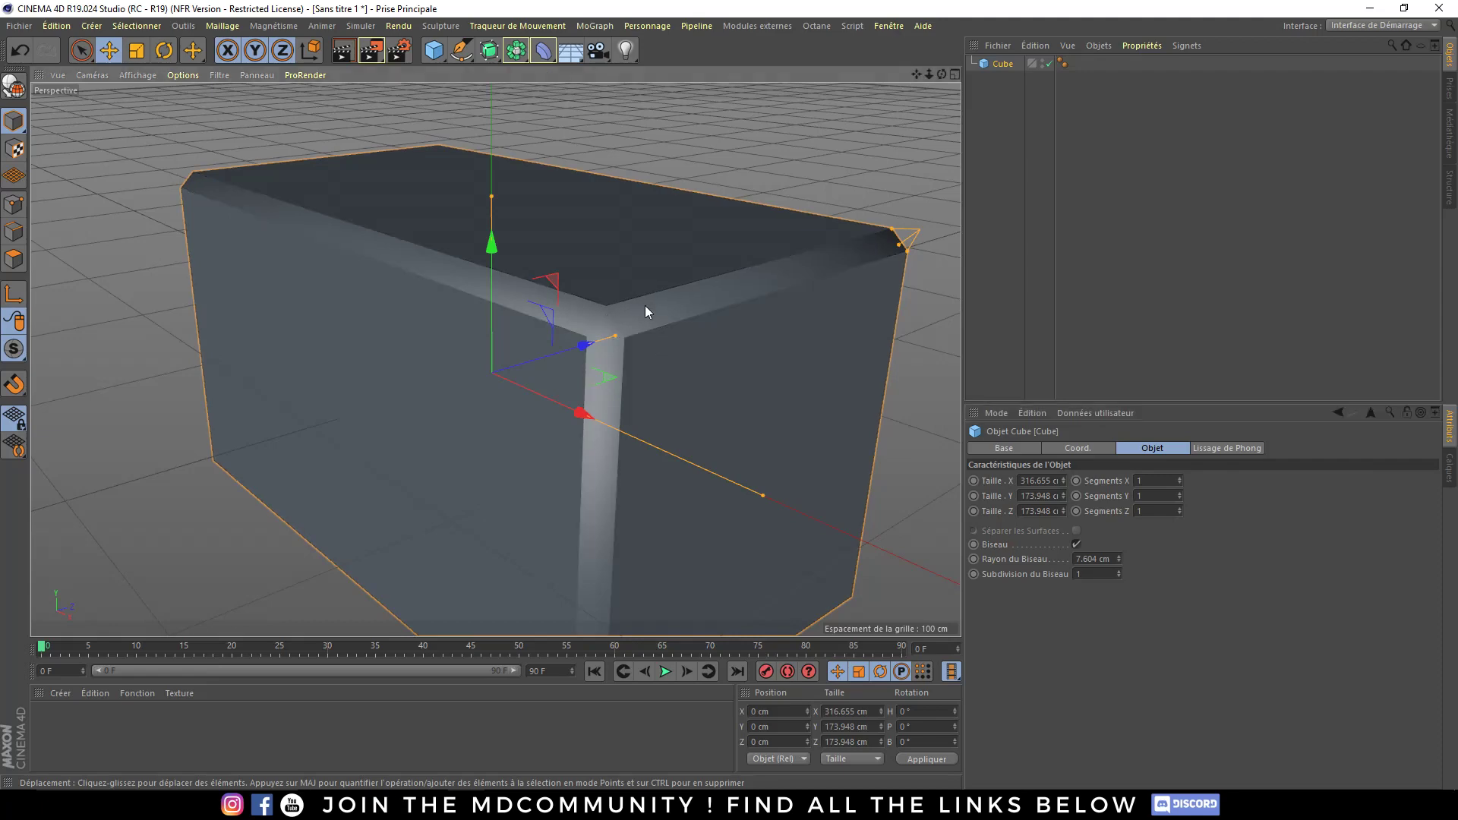
pyautogui.scroll(5, 592, 310)
pyautogui.keyDown('alt'); pyautogui.moveTo(502, 286); pyautogui.dragTo(444, 343); pyautogui.keyUp('alt')
pyautogui.scroll(-5, 531, 335)
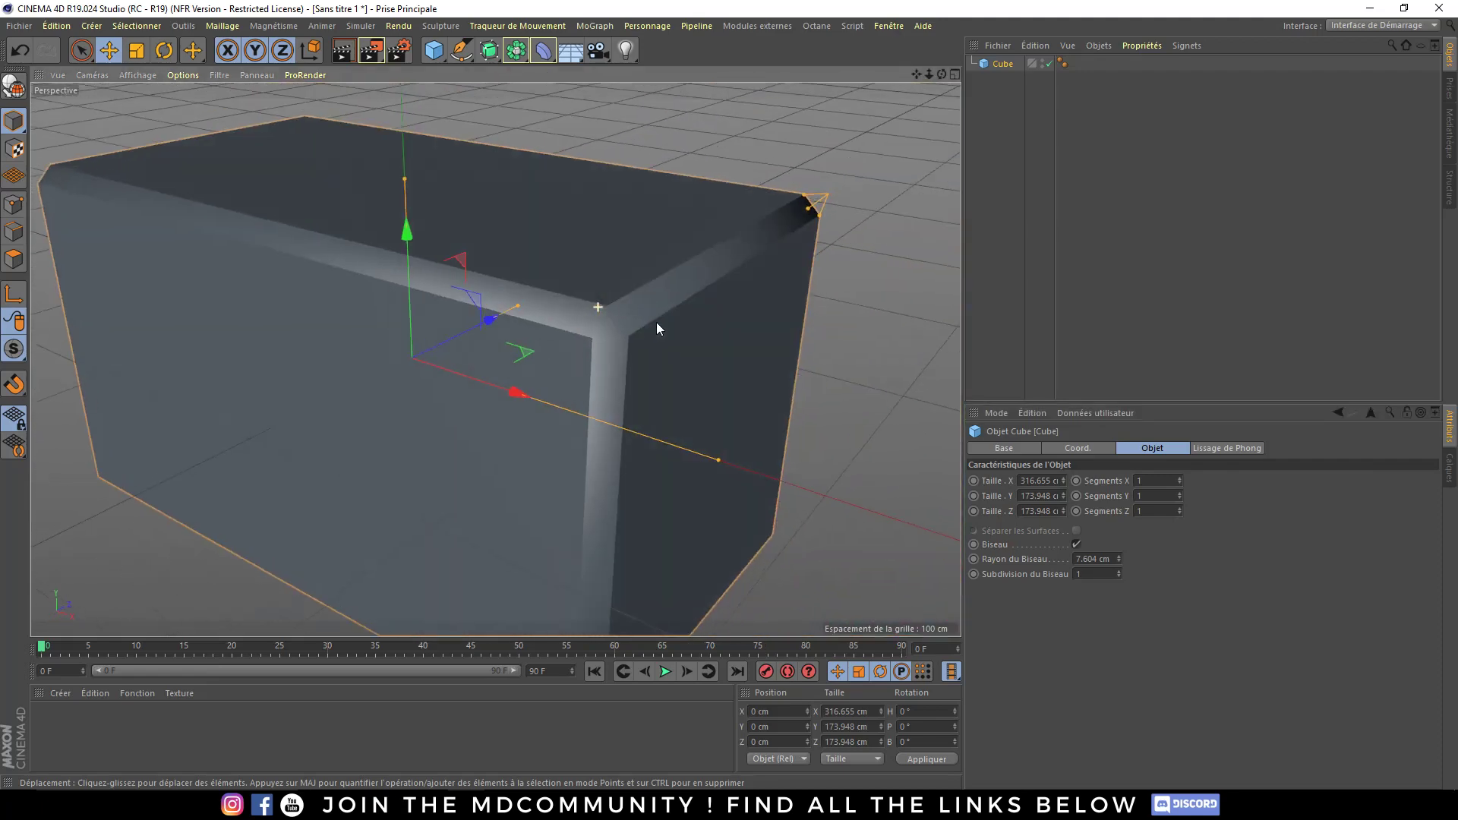
pyautogui.moveTo(656, 322)
pyautogui.keyDown('alt'); pyautogui.mouseDown()
pyautogui.moveTo(585, 326)
pyautogui.moveTo(845, 209)
pyautogui.mouseUp(); pyautogui.keyUp('alt')
pyautogui.scroll(-1, 599, 312)
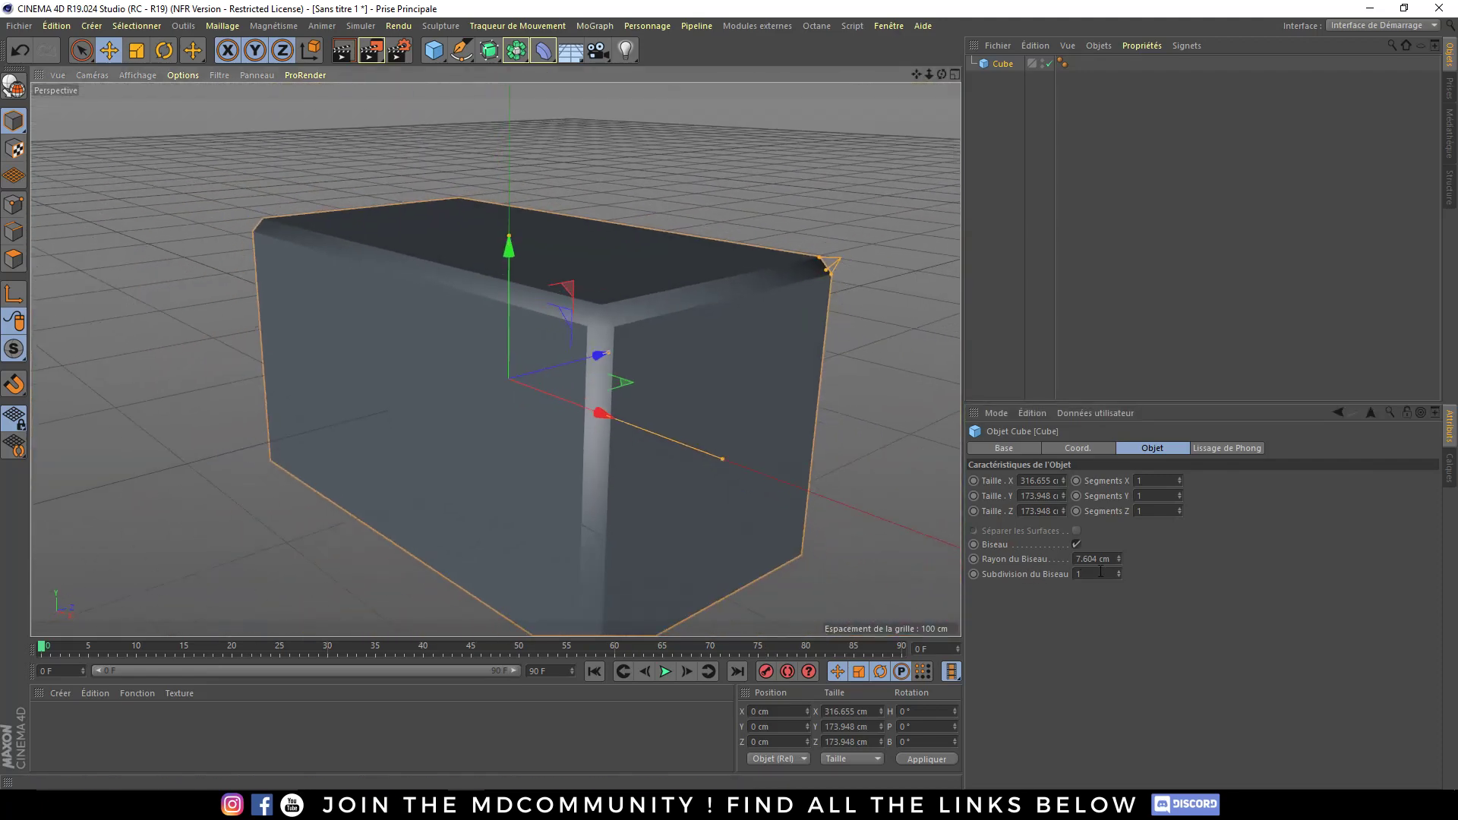
pyautogui.write('3')
pyautogui.press('Return')
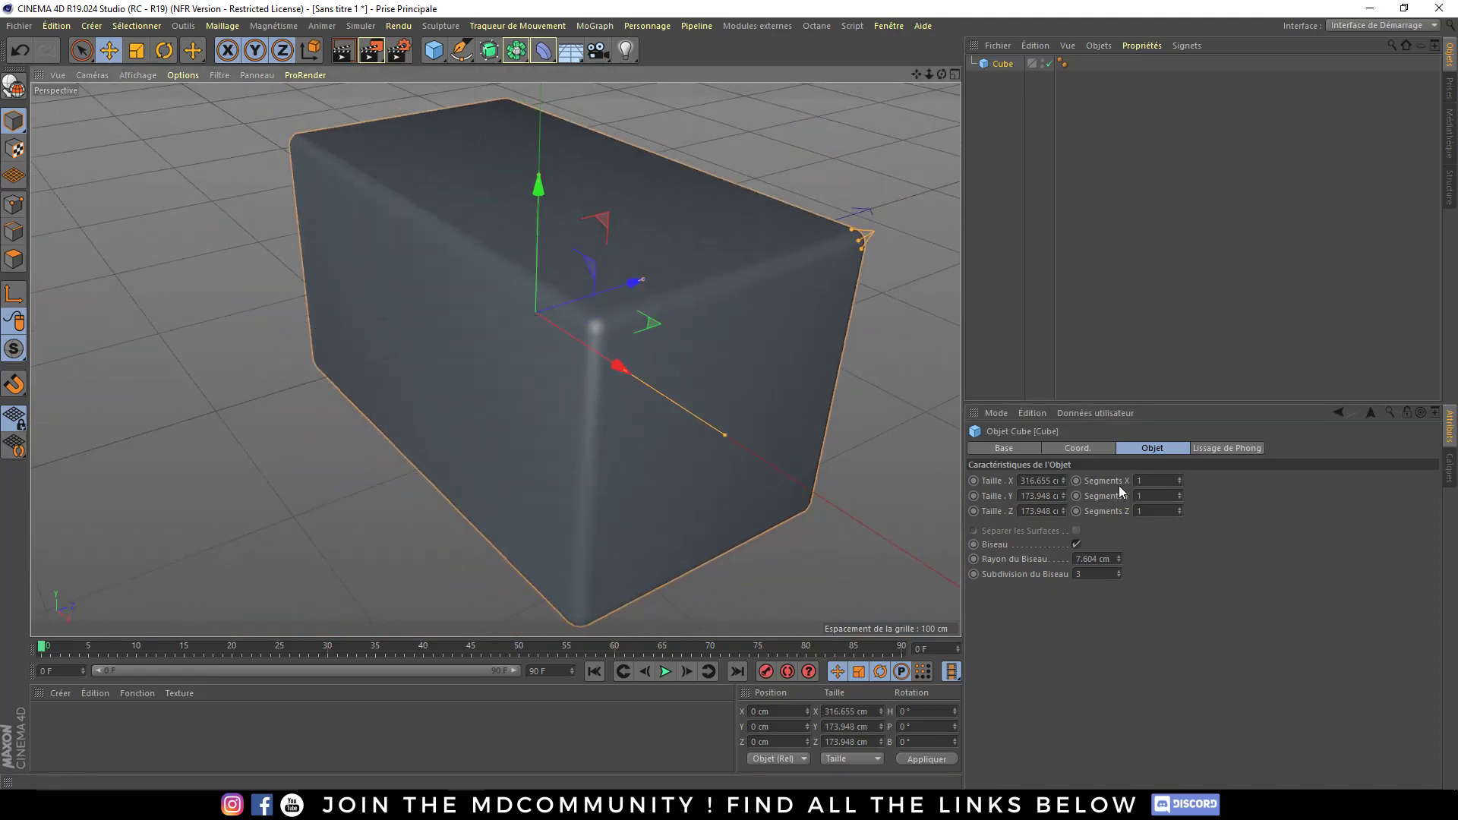
# - Show edge lines over the shading and set Segments X to 5
pyautogui.press('n')
pyautogui.press('b')
pyautogui.keyDown('alt'); pyautogui.moveTo(423, 350); pyautogui.dragTo(476, 316); pyautogui.keyUp('alt')
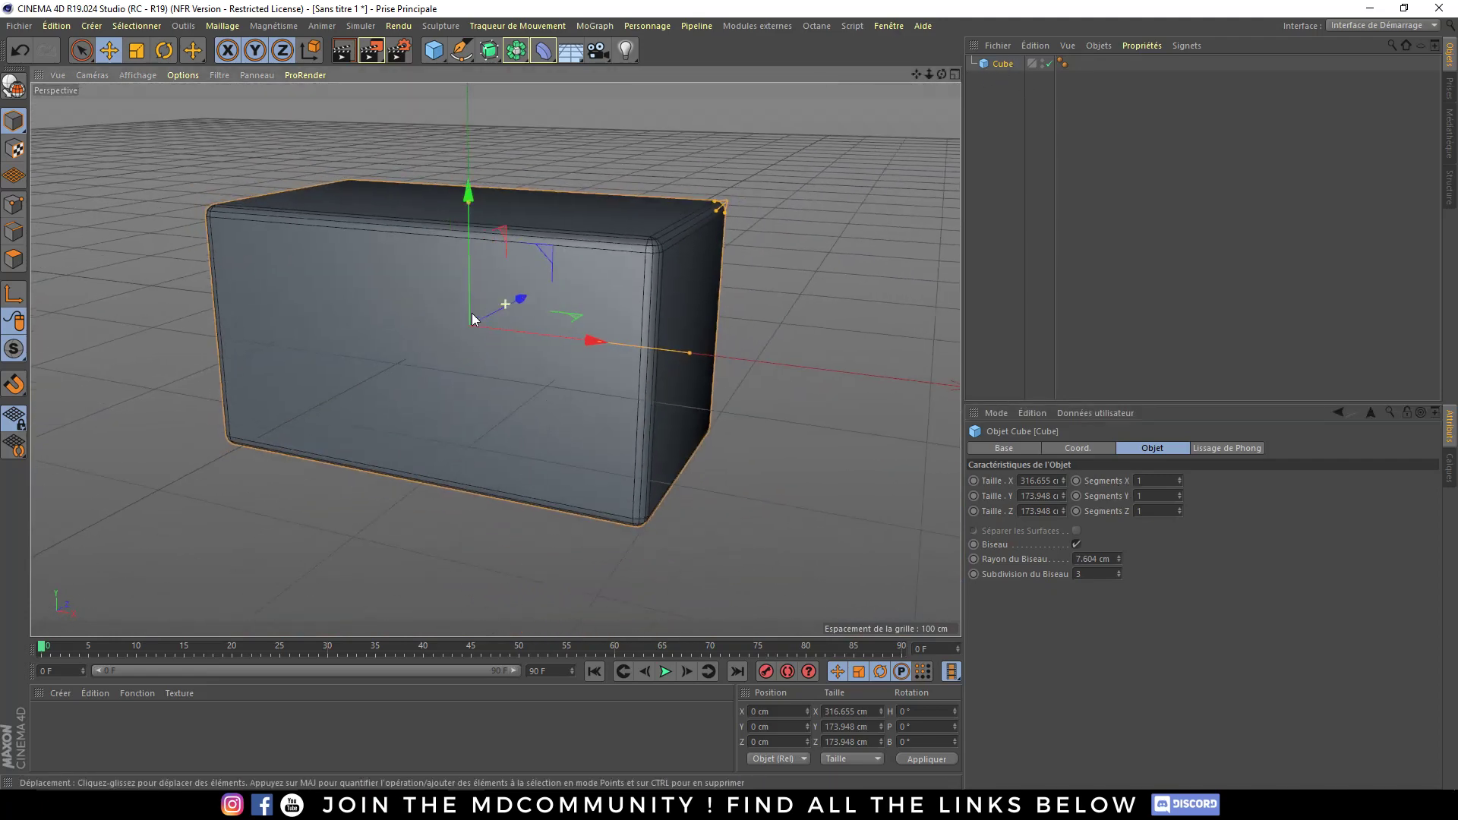
pyautogui.doubleClick(1157, 480)
pyautogui.write('5')
pyautogui.press('Return')
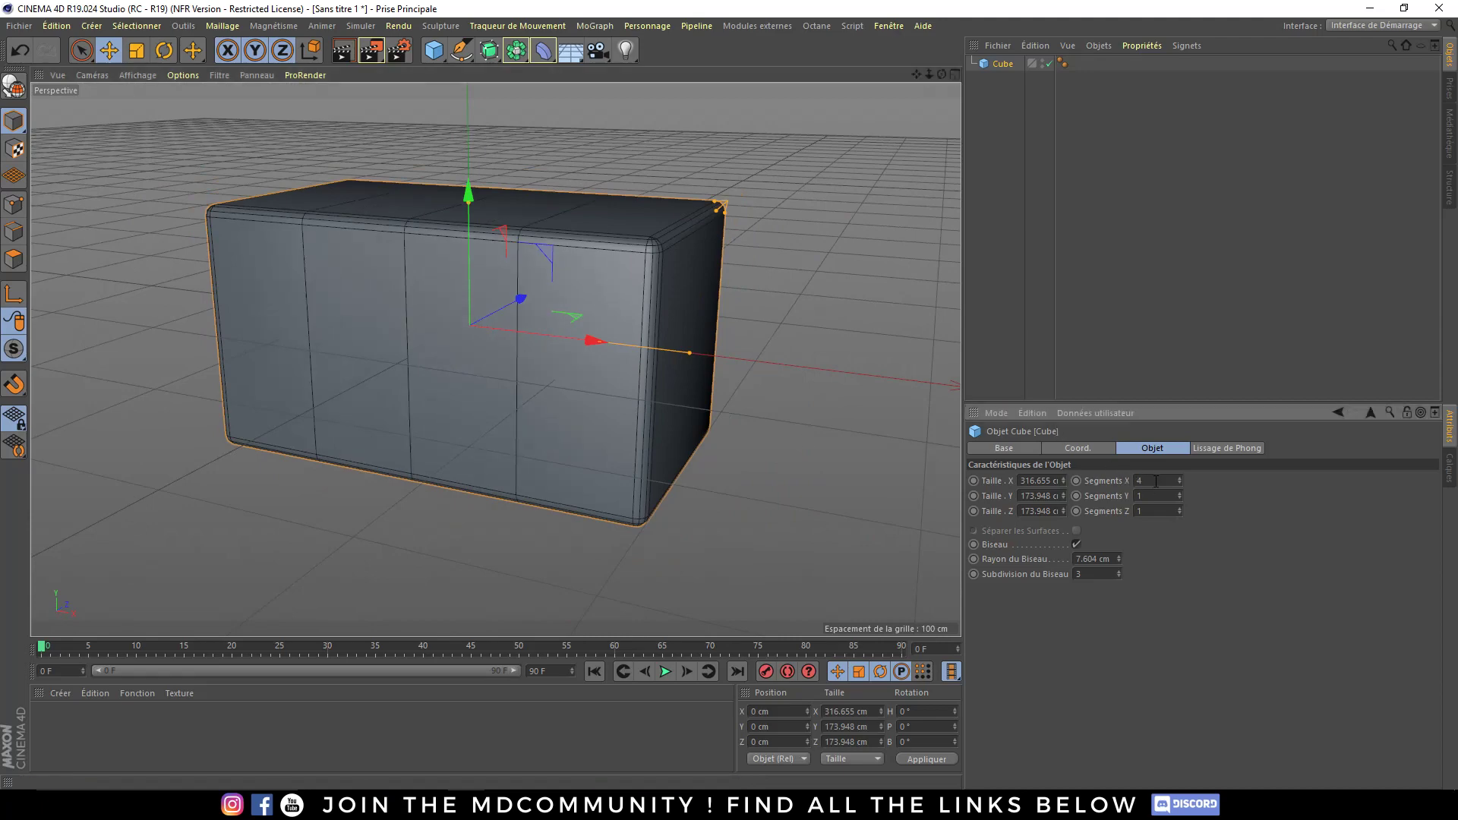
# - Set Segments Y to 3, giving the bevelled box three rows
pyautogui.doubleClick(1157, 495)
pyautogui.write('2')
pyautogui.press('Return')
pyautogui.write('3')
pyautogui.press('Return')
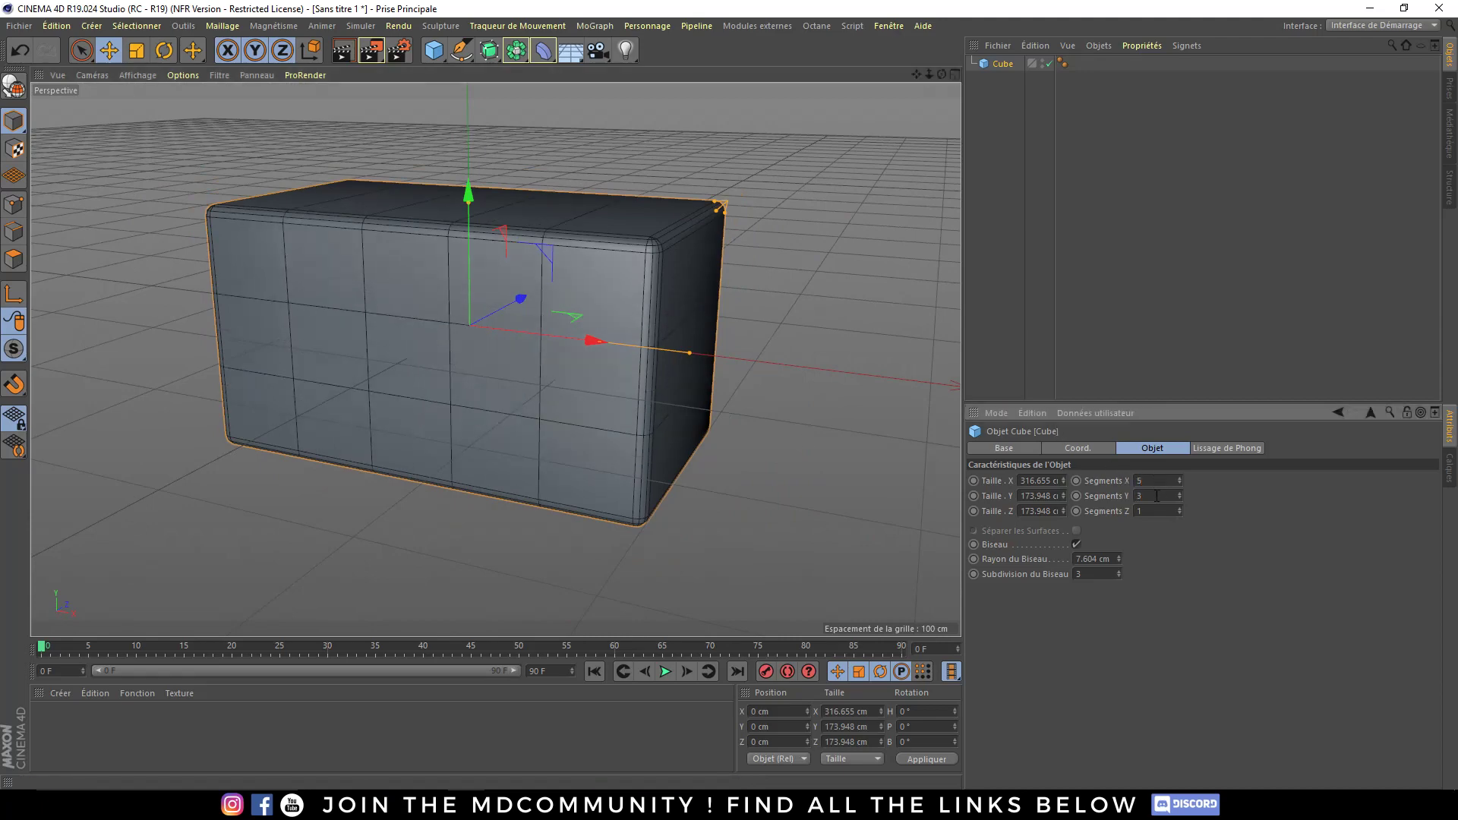
pyautogui.keyDown('alt'); pyautogui.moveTo(444, 376); pyautogui.dragTo(448, 405); pyautogui.keyUp('alt')
pyautogui.moveTo(593, 369)
pyautogui.keyDown('alt'); pyautogui.mouseDown()
pyautogui.moveTo(613, 307)
pyautogui.moveTo(429, 135)
pyautogui.mouseUp(); pyautogui.keyUp('alt')
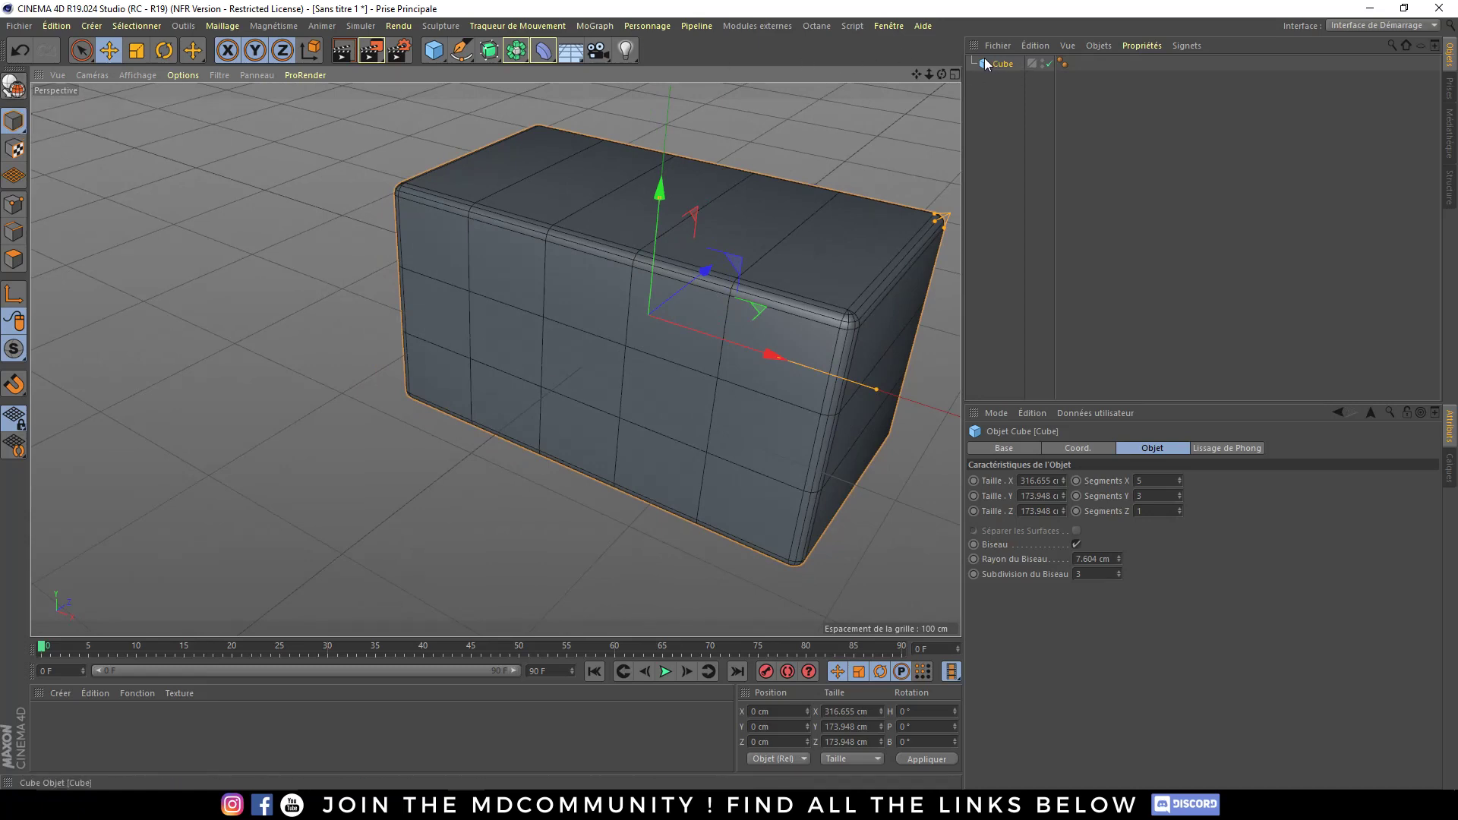
pyautogui.click(1008, 80)
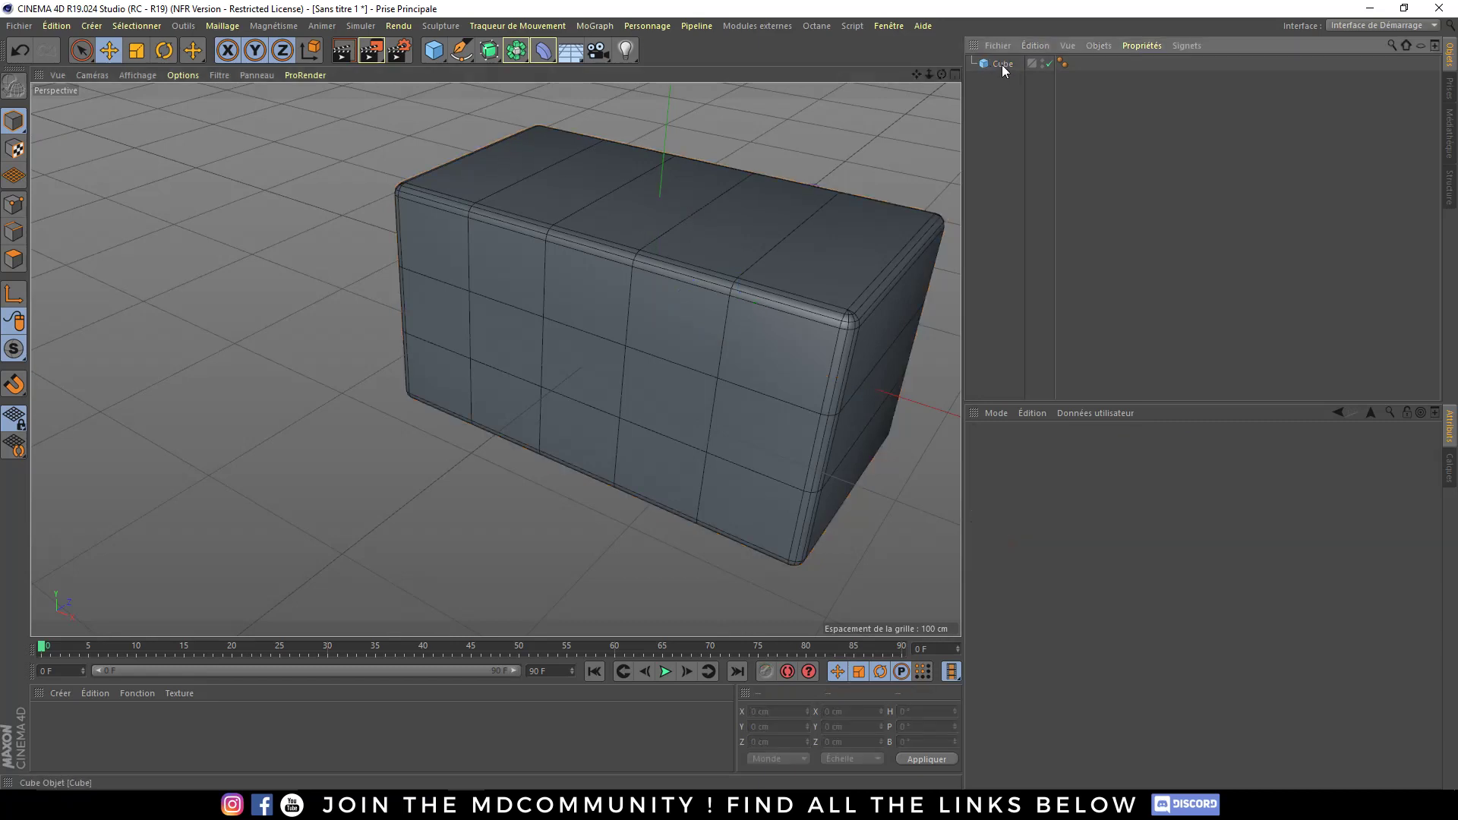
pyautogui.click(1002, 68)
pyautogui.keyDown('alt'); pyautogui.moveTo(751, 284); pyautogui.dragTo(672, 312, button='middle'); pyautogui.keyUp('alt')
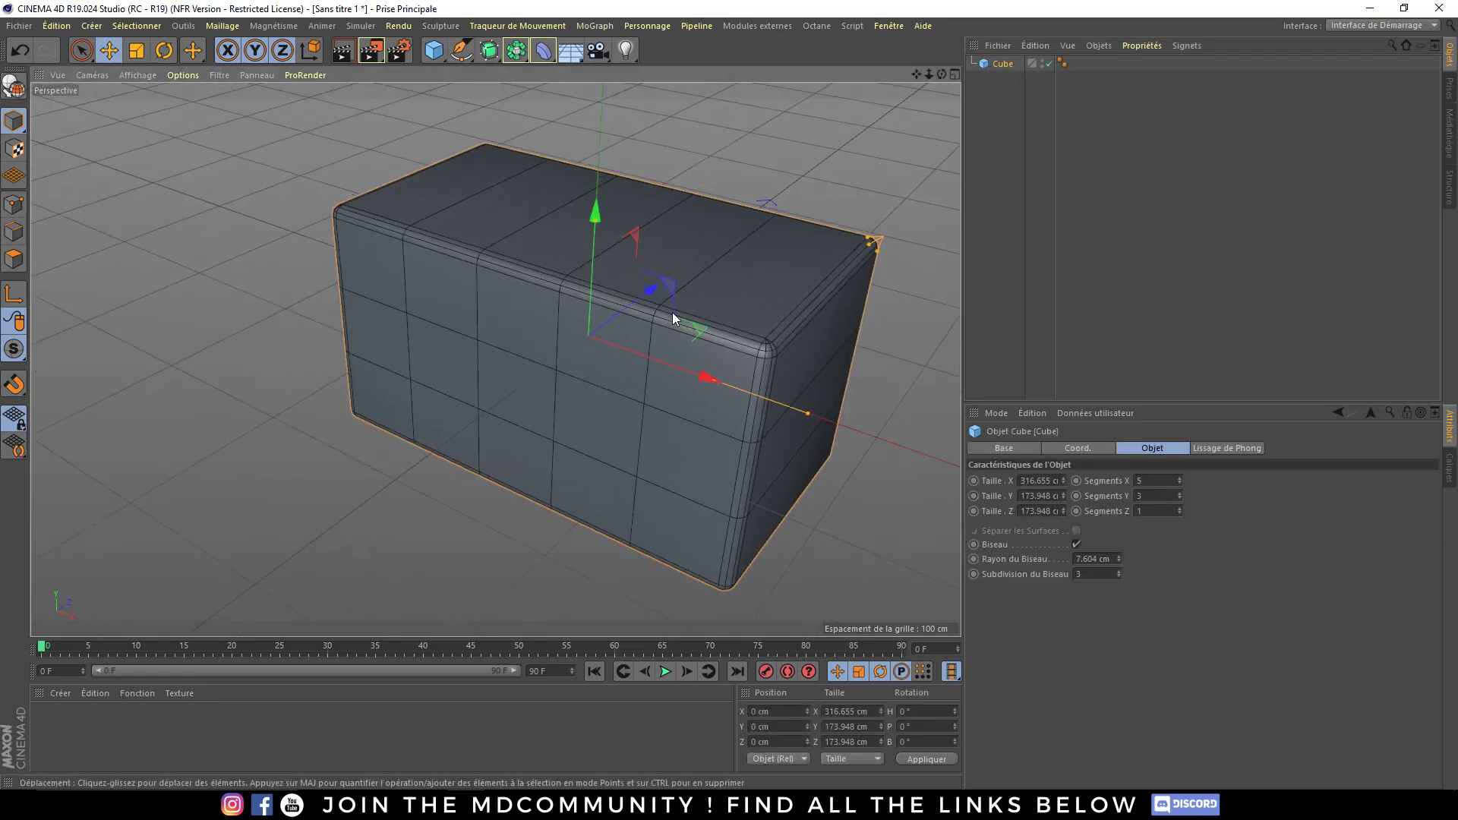
pyautogui.click(435, 51)
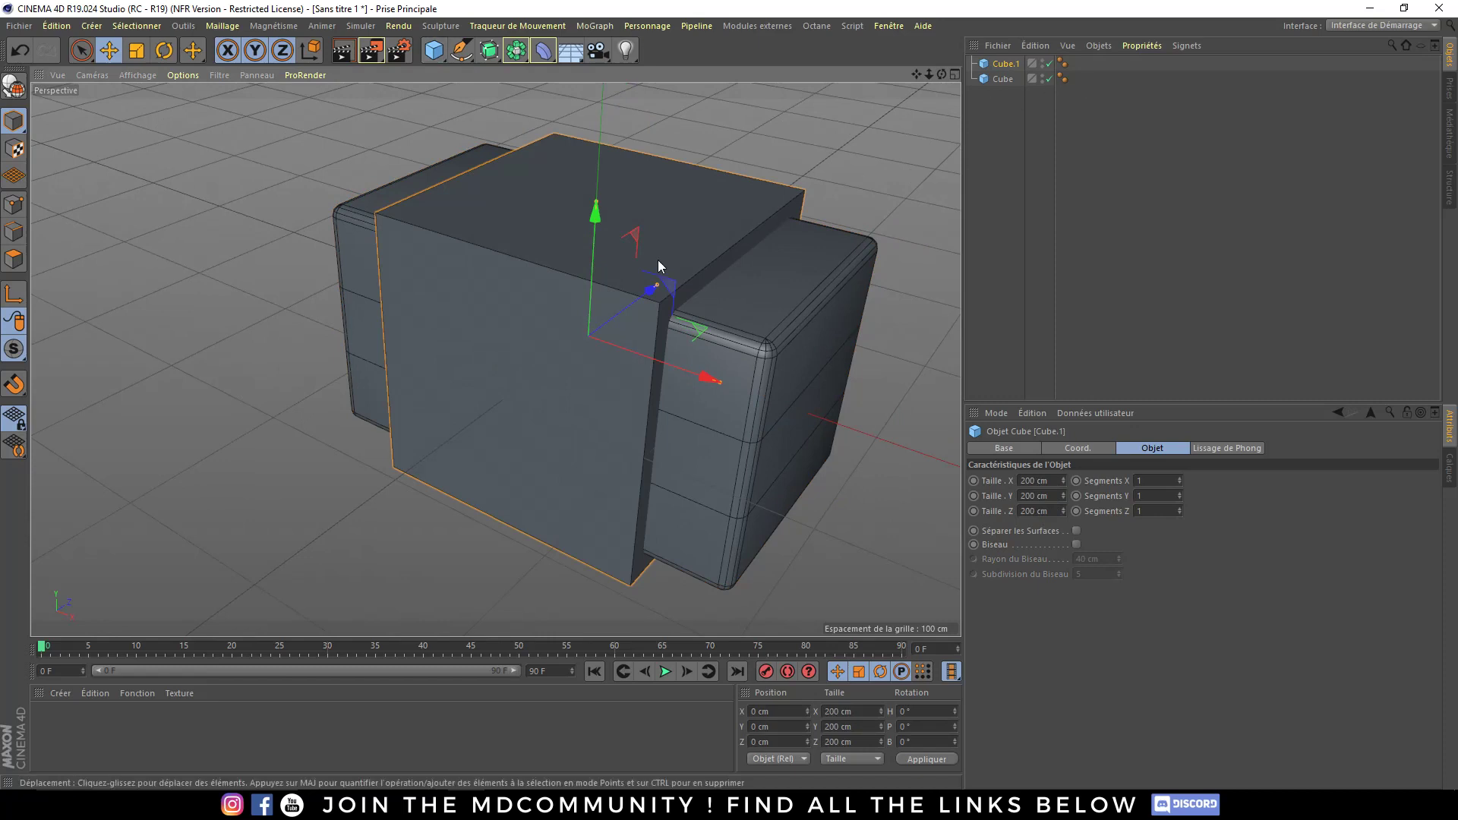
pyautogui.keyDown('ctrl'); pyautogui.click(1014, 82); pyautogui.keyUp('ctrl')
pyautogui.press('c')
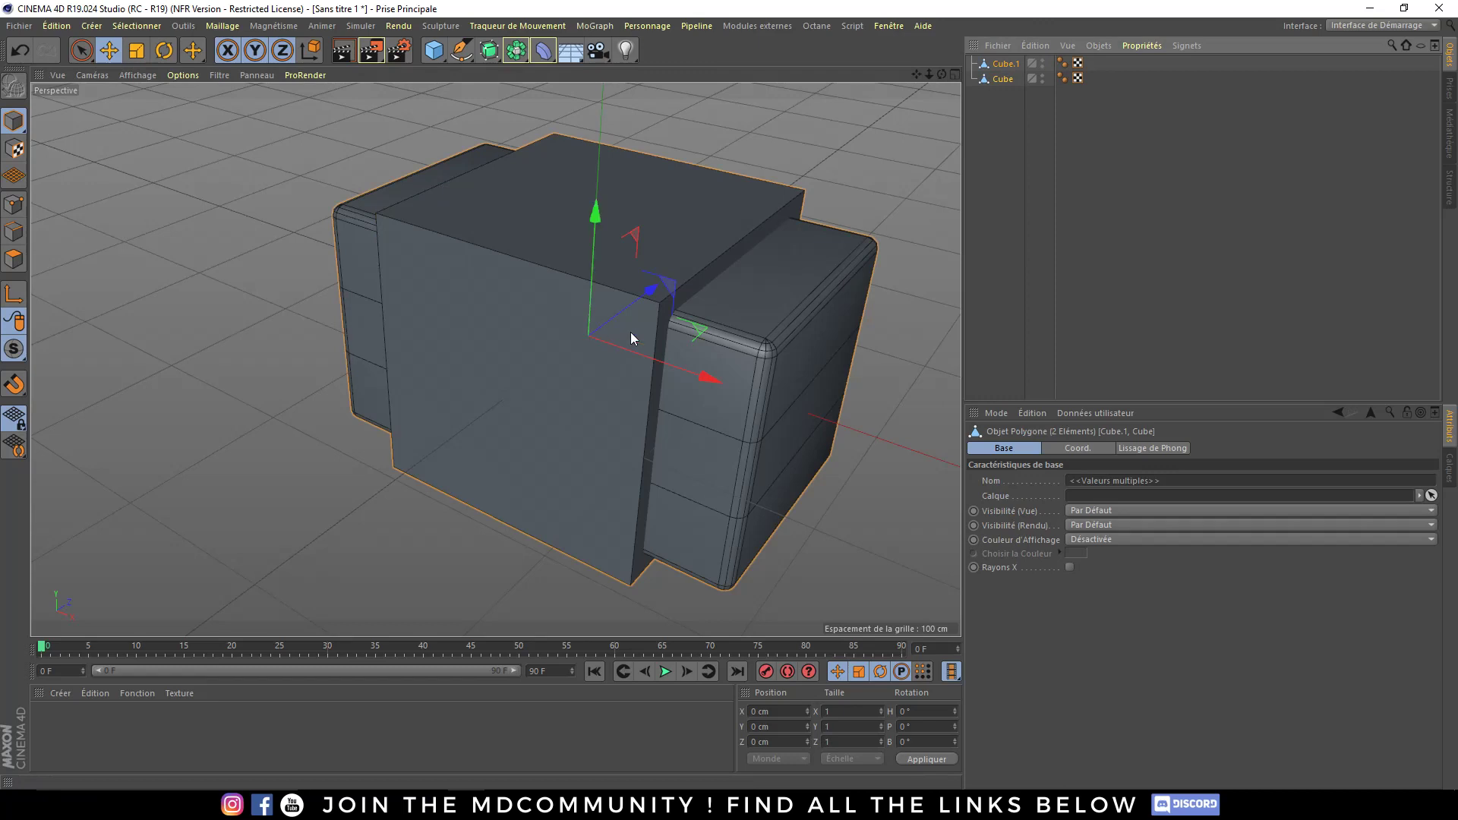
pyautogui.click(972, 167)
pyautogui.moveTo(788, 359)
pyautogui.mouseDown(button='middle')
pyautogui.moveTo(603, 295)
pyautogui.moveTo(618, 327)
pyautogui.mouseUp(button='middle')
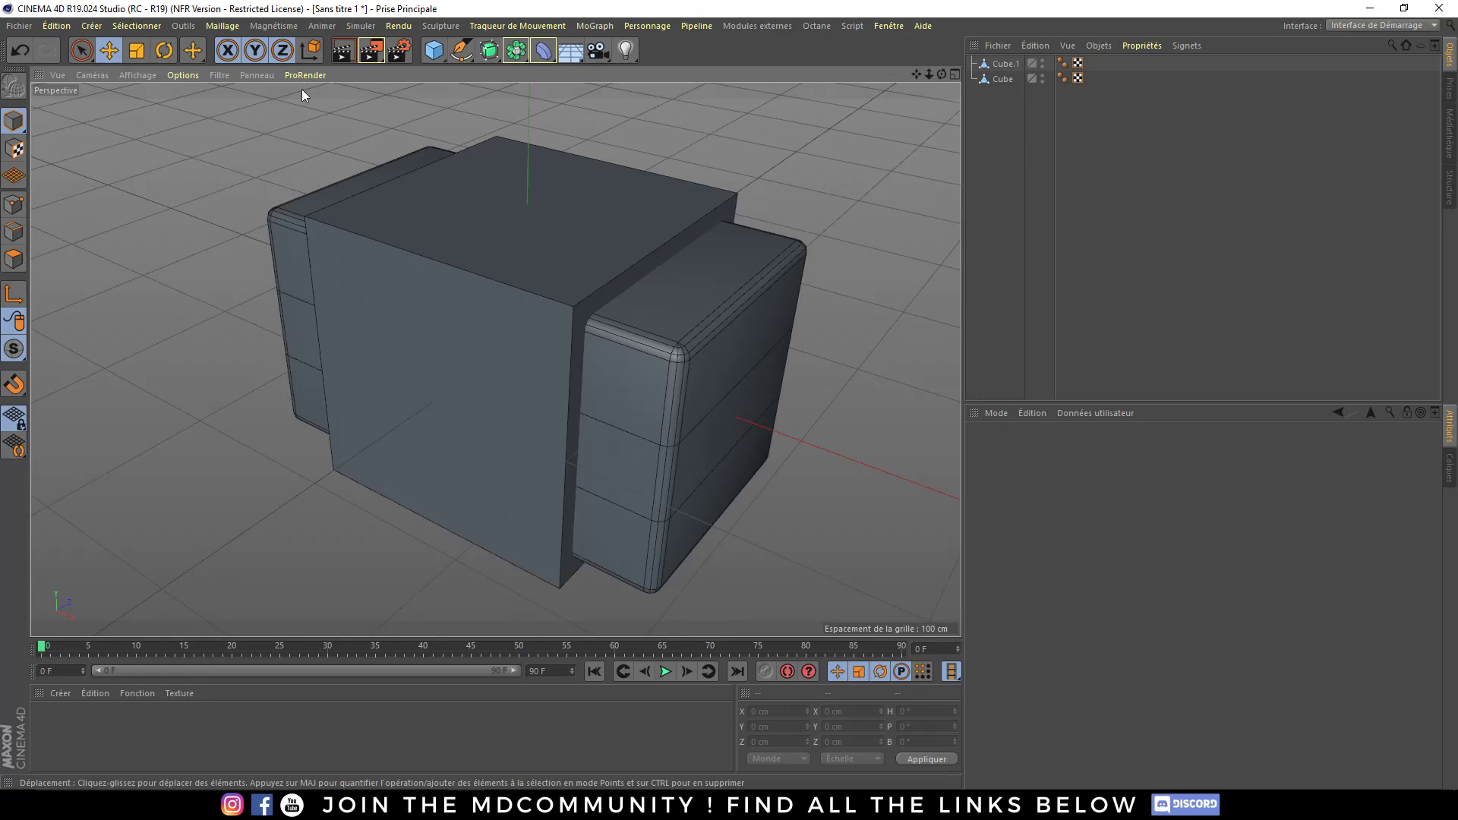
pyautogui.click(502, 239)
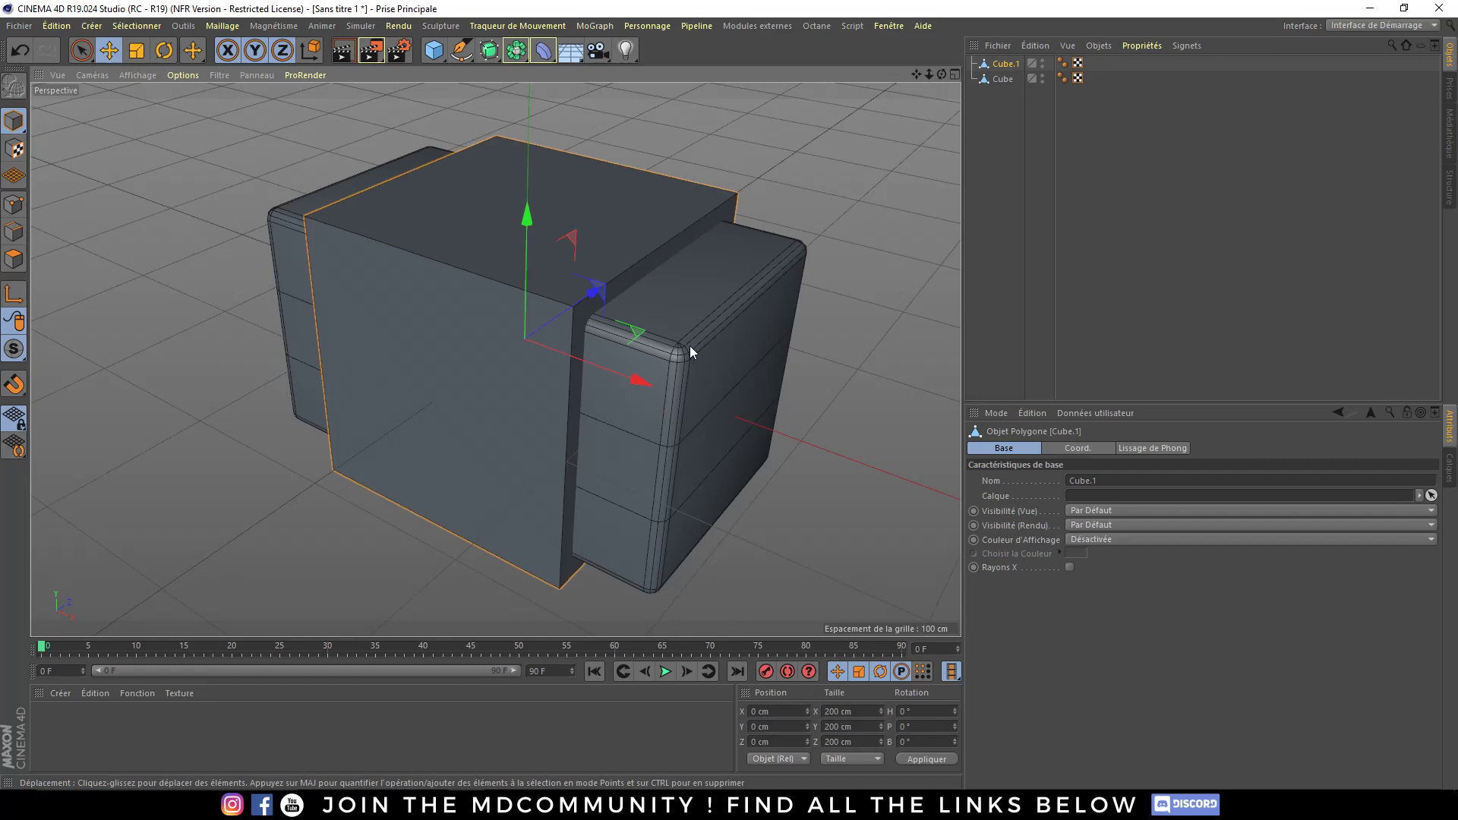
pyautogui.click(1081, 447)
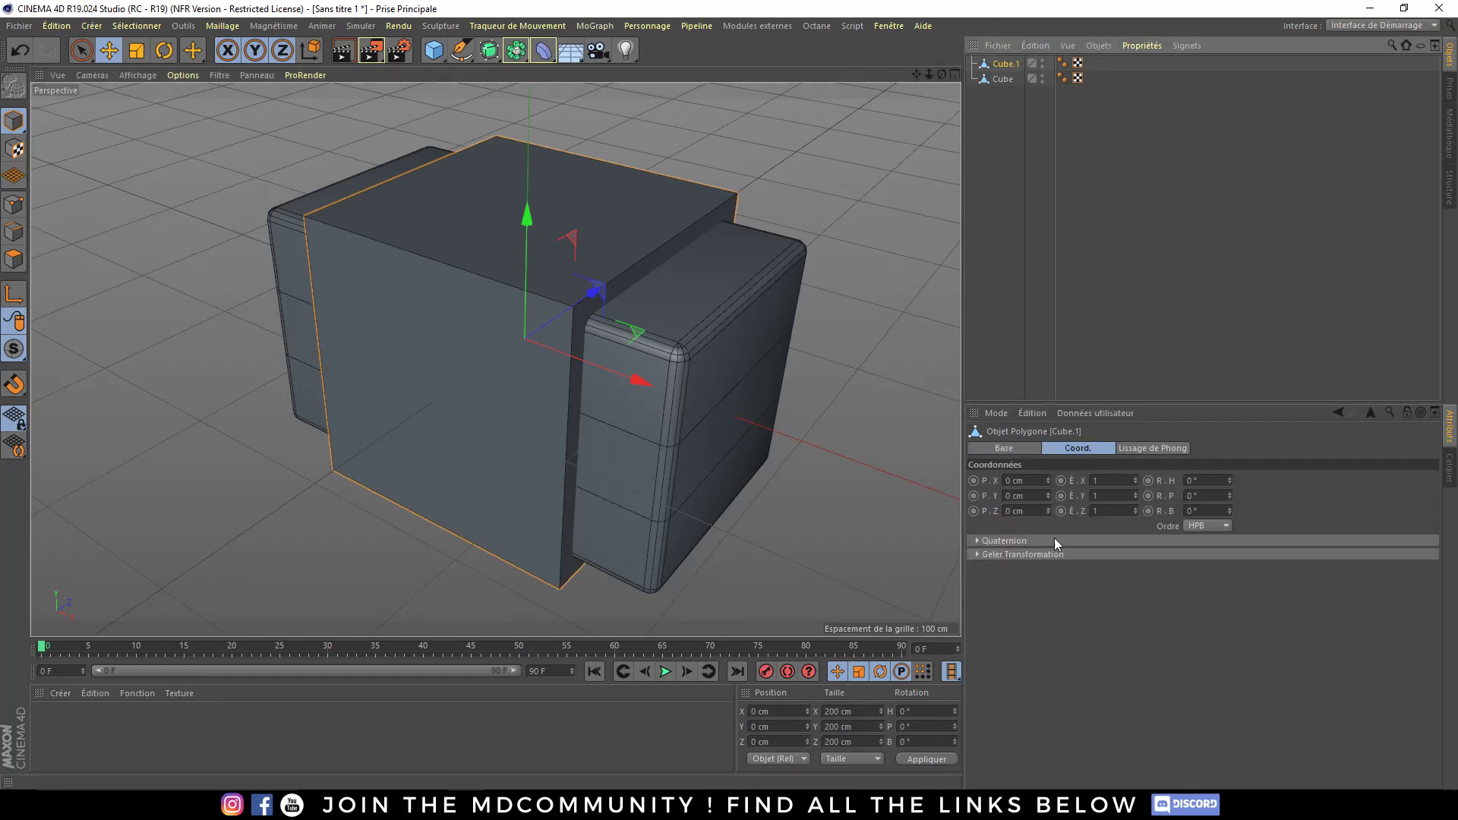
pyautogui.click(713, 331)
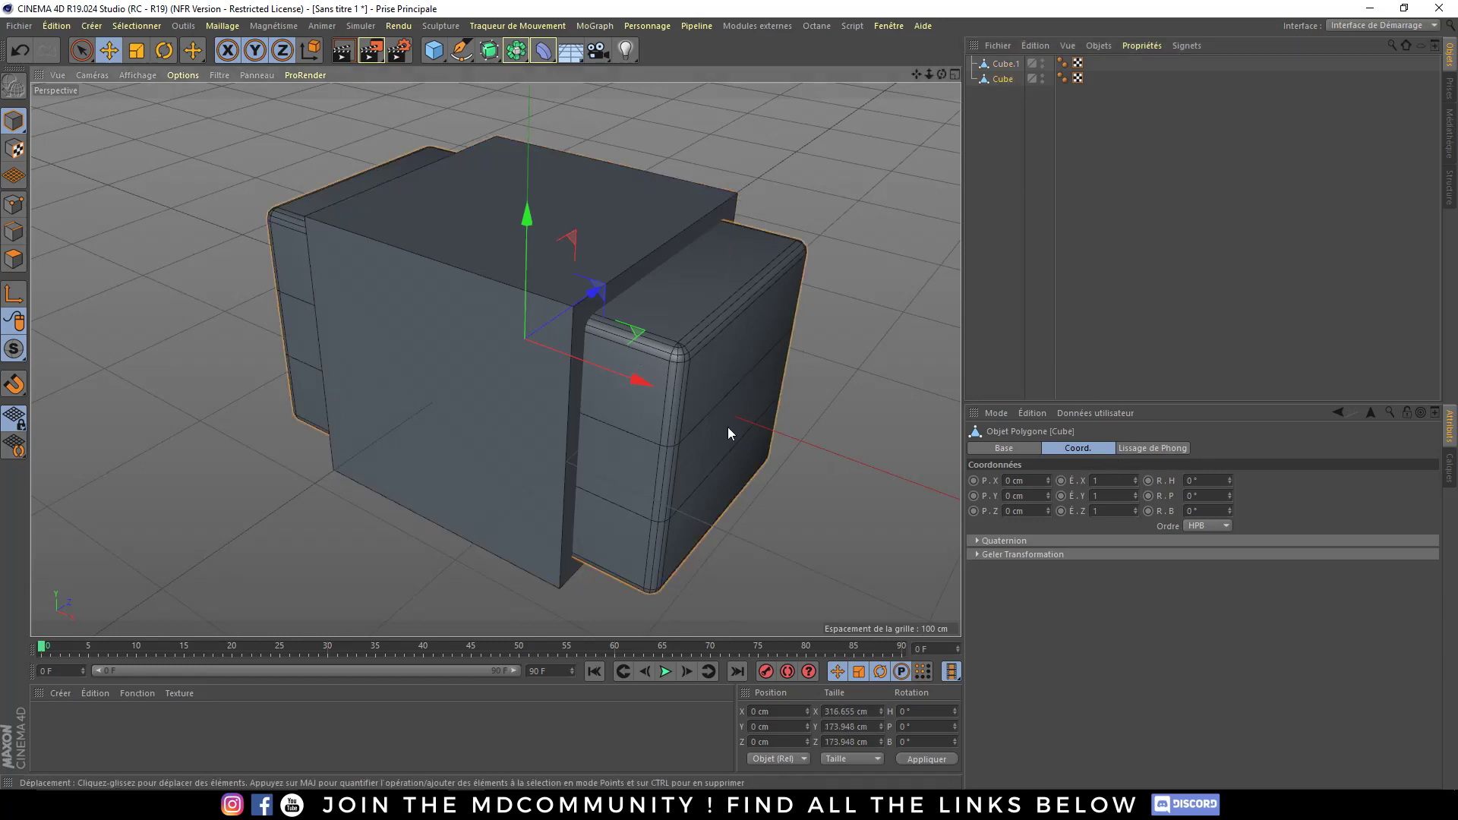
pyautogui.click(540, 365)
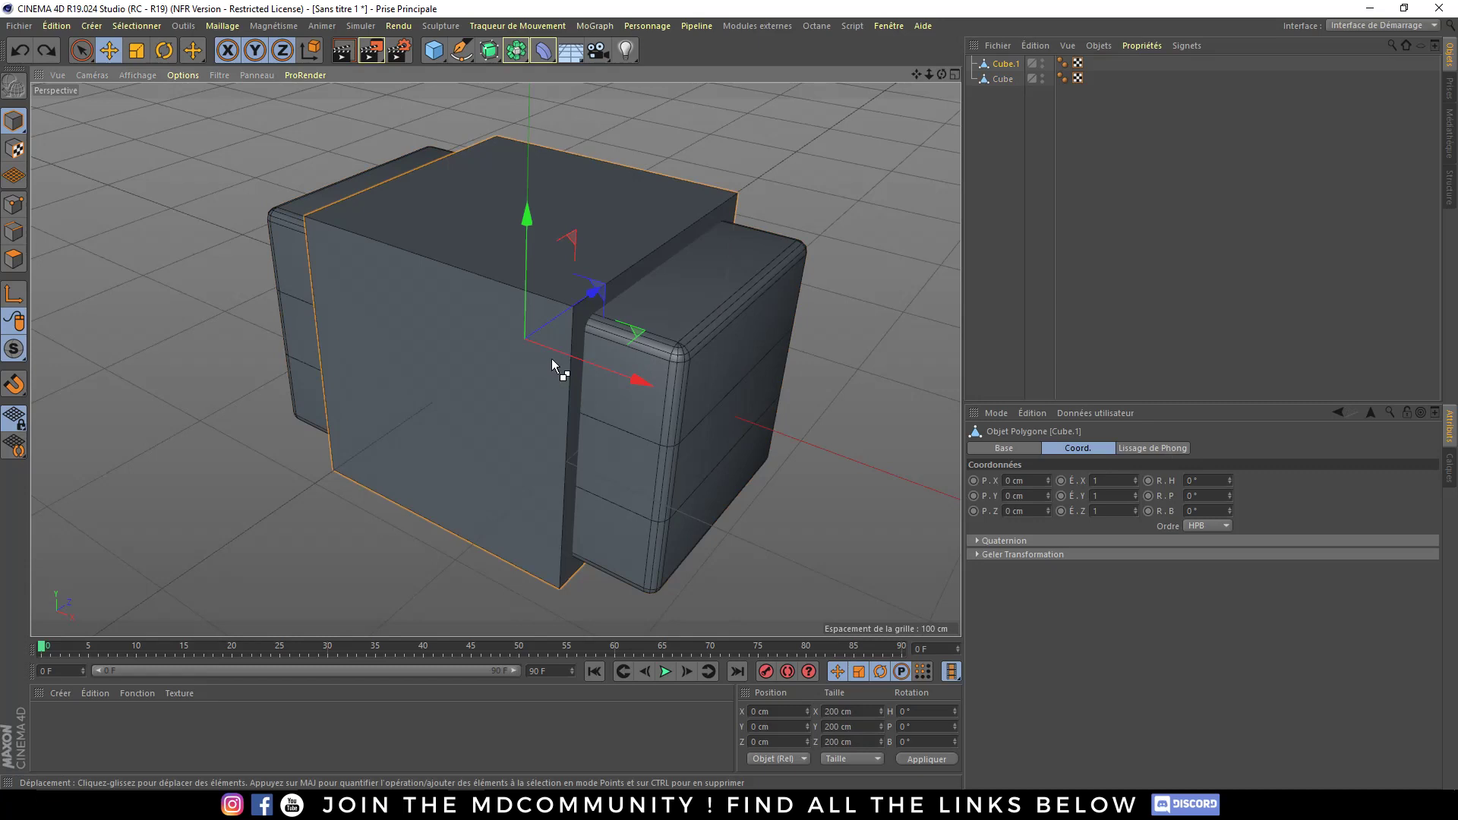
pyautogui.hotkey('ctrl', 'z')
pyautogui.hotkey('ctrl', 'z')
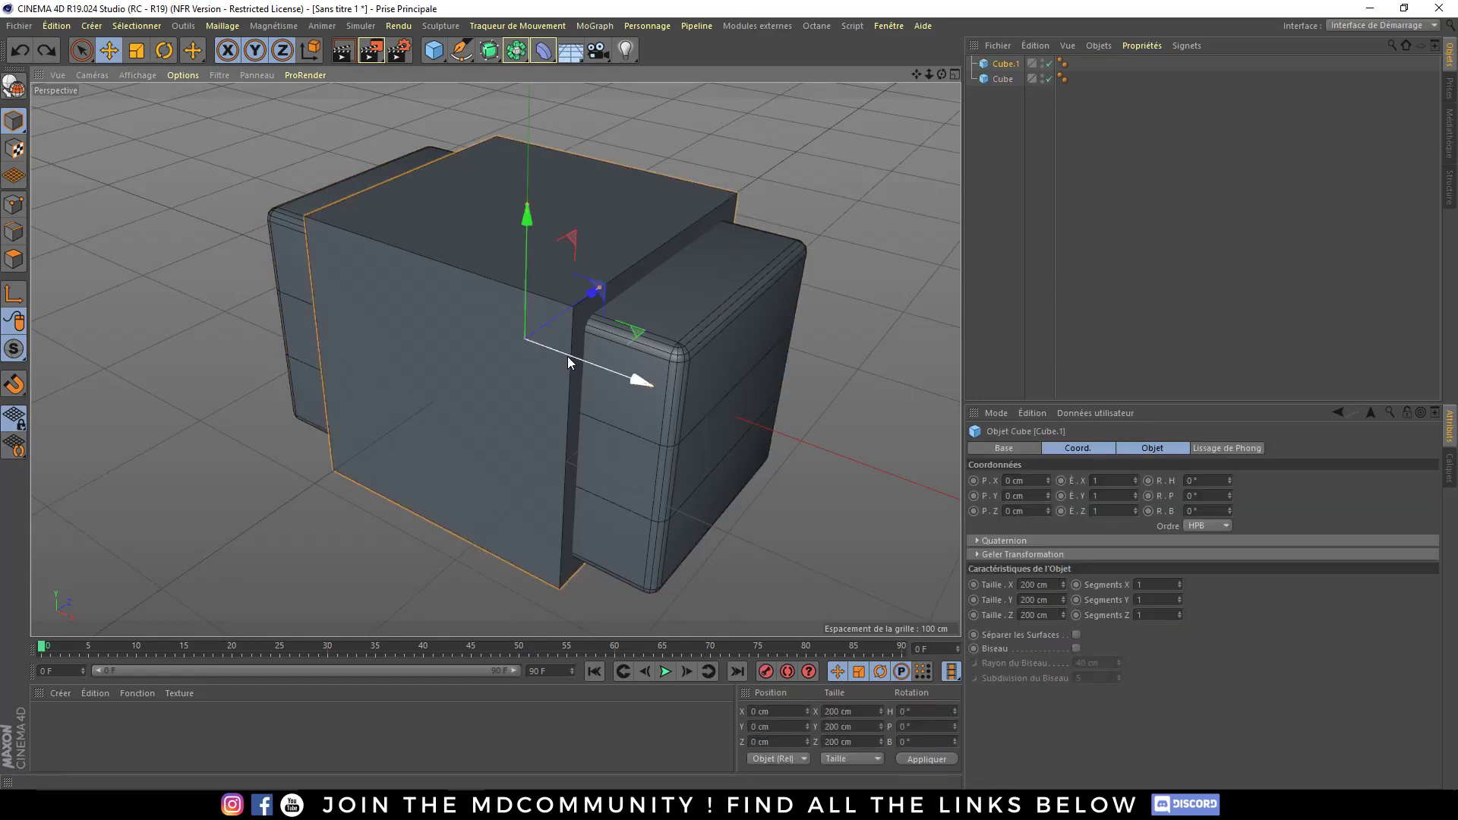
pyautogui.hotkey('ctrl', 'z')
pyautogui.click(976, 196)
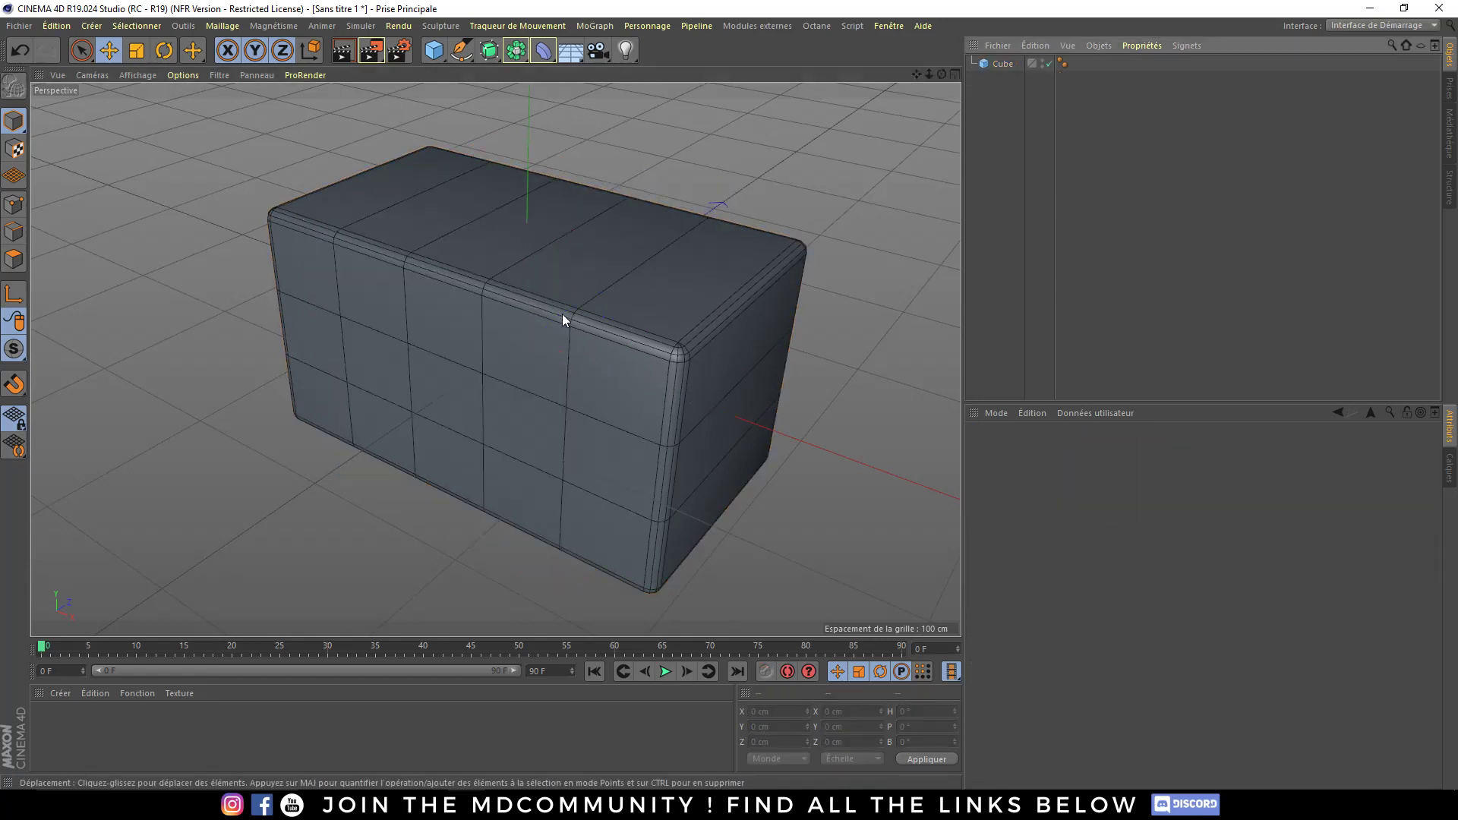
# - Undo and redo back to the bevelled 5×3×1 box, then select Cube in the Object Manager
pyautogui.click(25, 51)
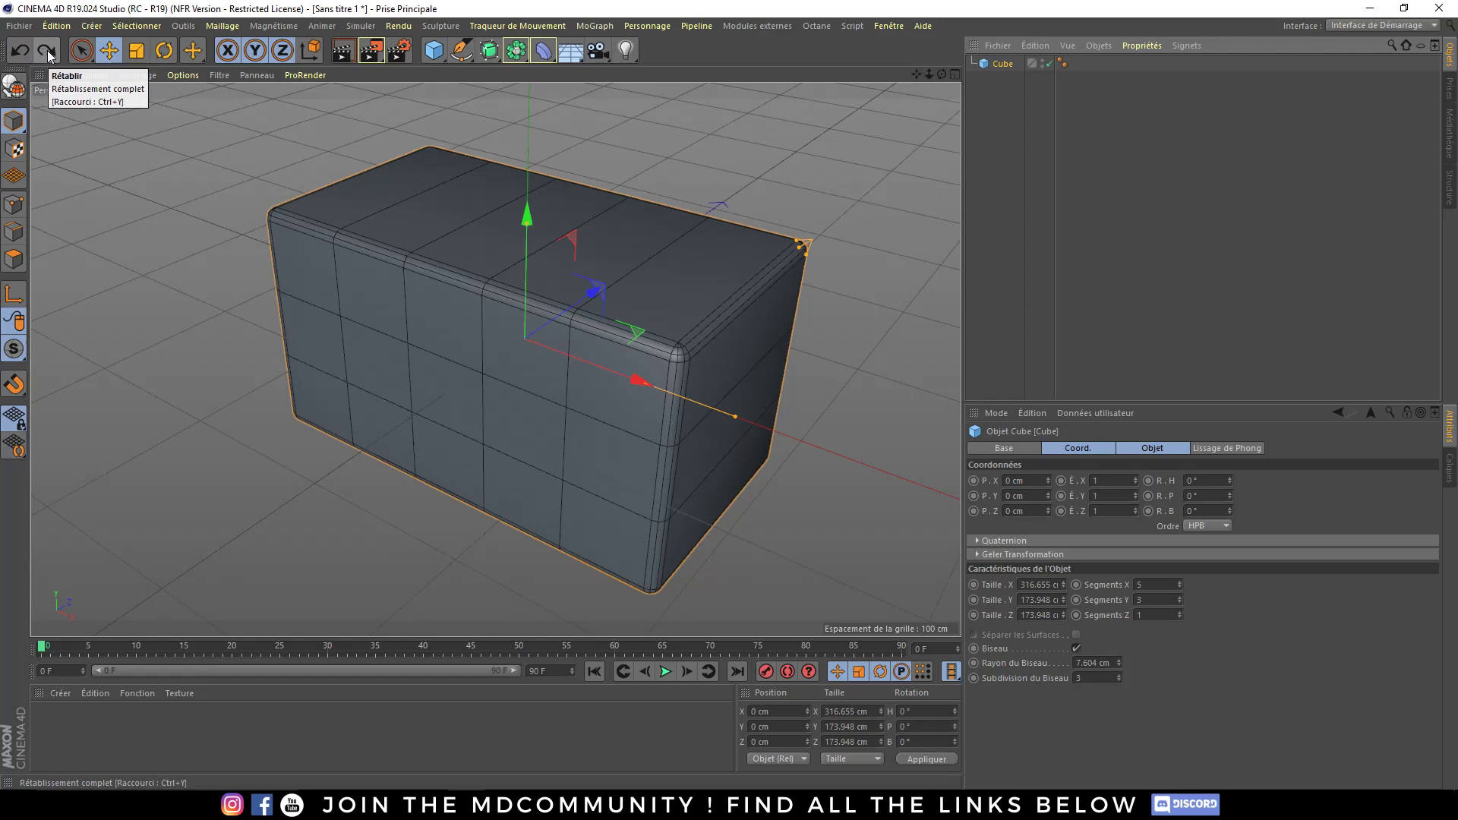
pyautogui.click(47, 50)
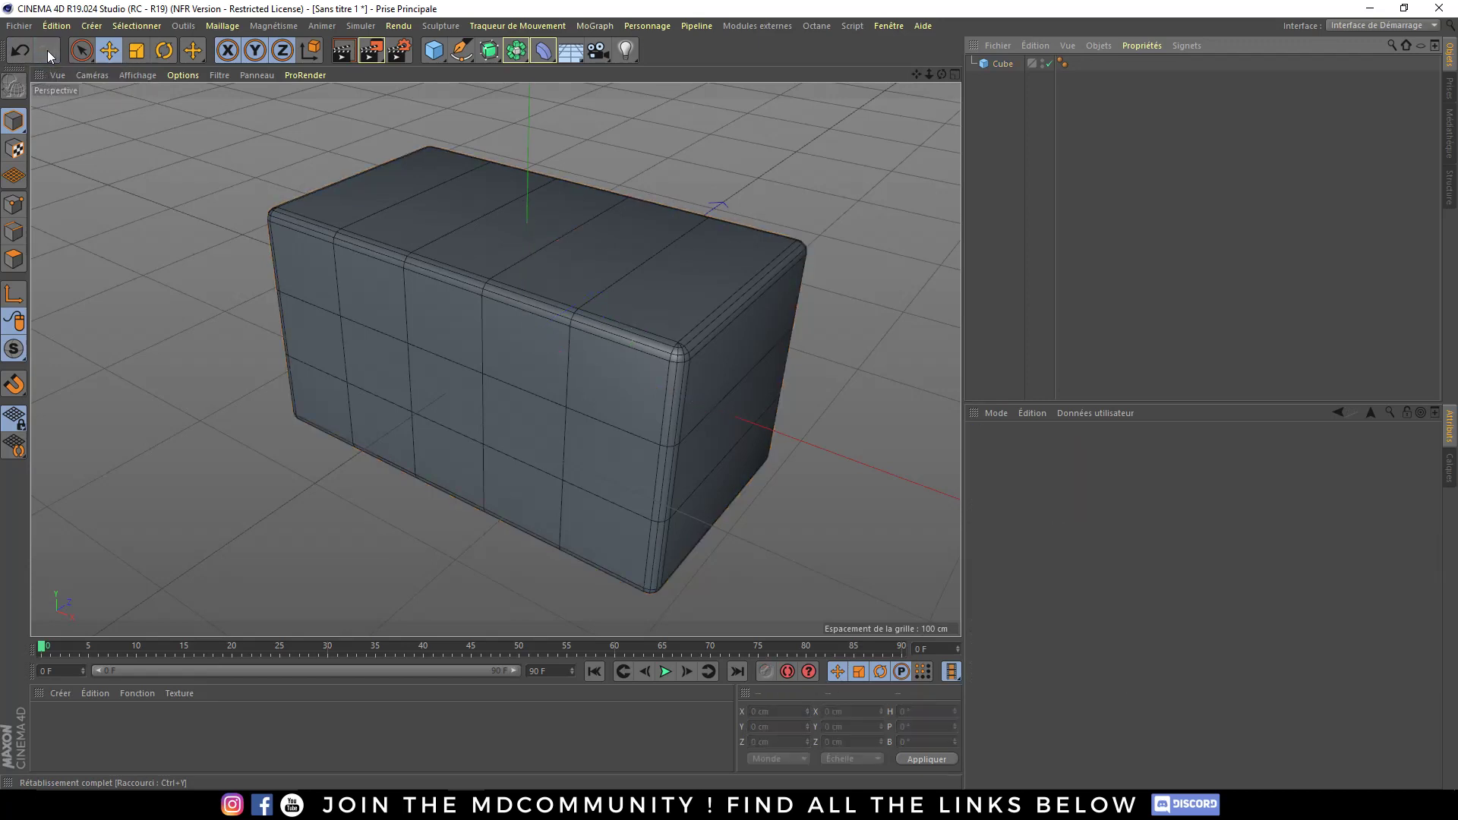
pyautogui.hotkey('ctrl', 'z')
pyautogui.hotkey('ctrl', 'z')
pyautogui.hotkey('ctrl', 'z')
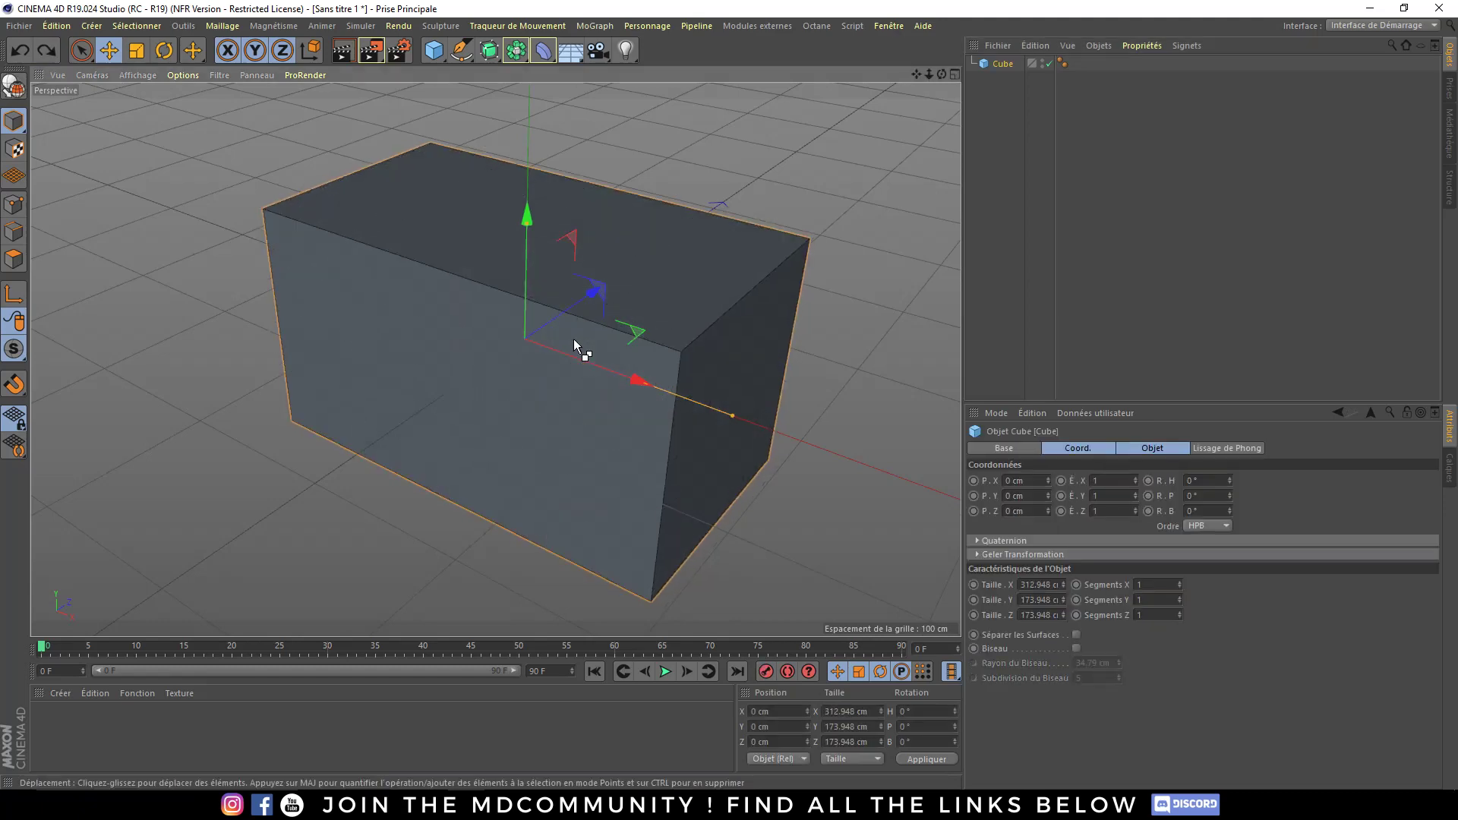
pyautogui.hotkey('ctrl', 'z')
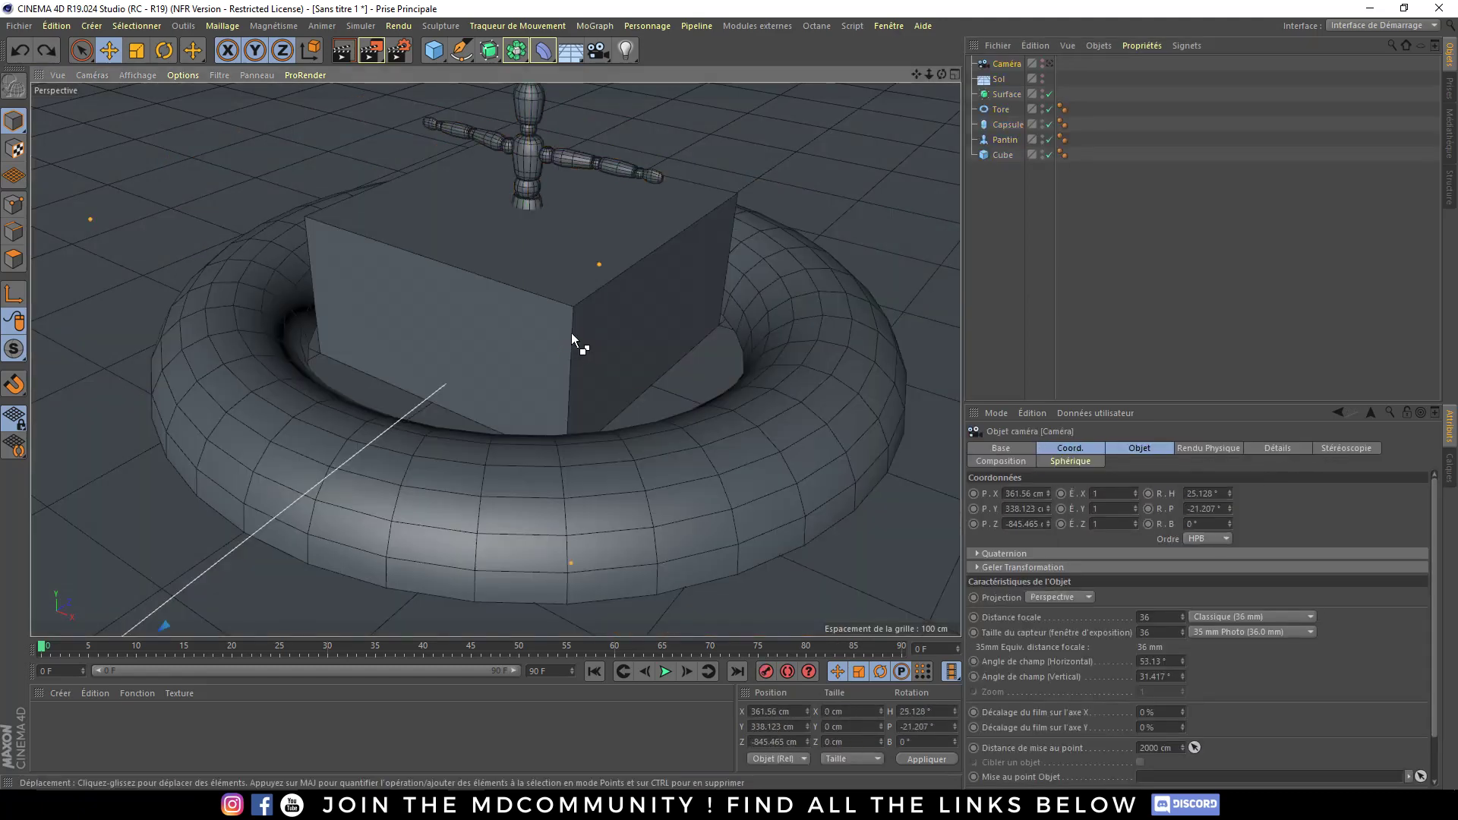
pyautogui.hotkey('ctrl', 'z')
pyautogui.hotkey('ctrl', 'z')
pyautogui.hotkey('ctrl', 'z')
pyautogui.hotkey('ctrl', 'z')
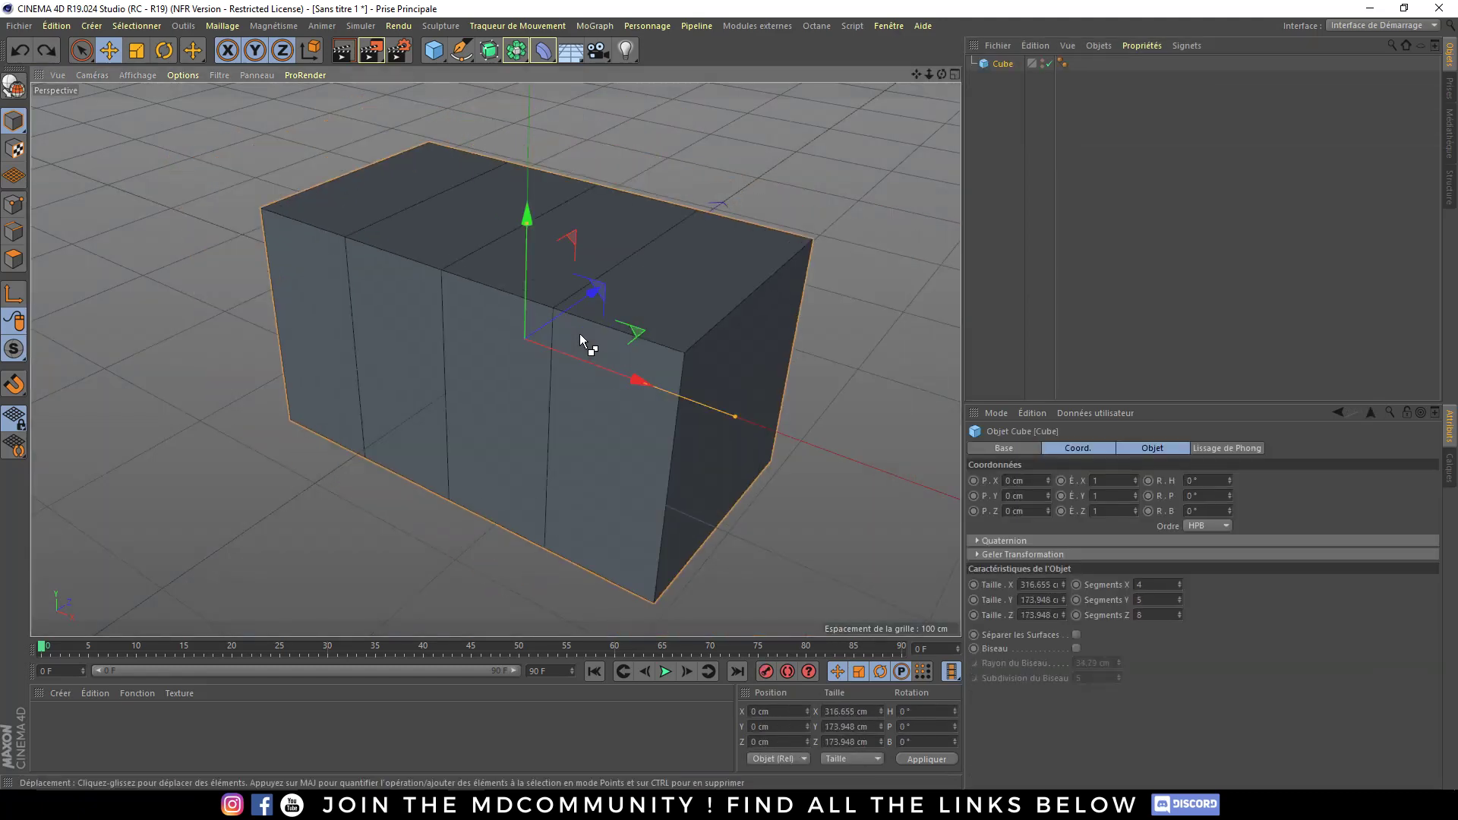
pyautogui.hotkey('ctrl', 'y')
pyautogui.hotkey('ctrl', 'y')
pyautogui.hotkey('ctrl', 'y')
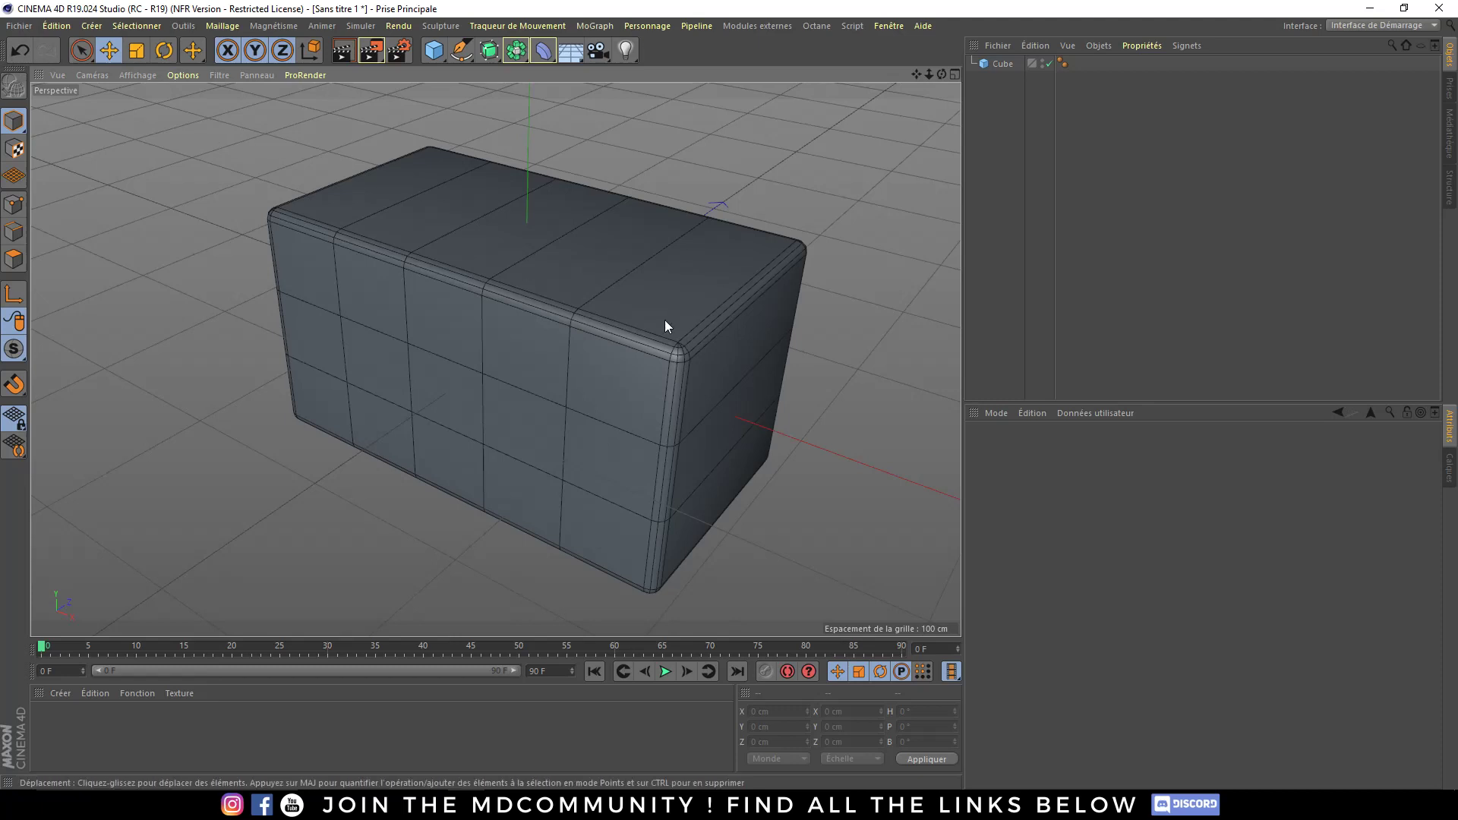
pyautogui.keyDown('alt'); pyautogui.moveTo(697, 353); pyautogui.dragTo(653, 338); pyautogui.keyUp('alt')
pyautogui.click(1004, 65)
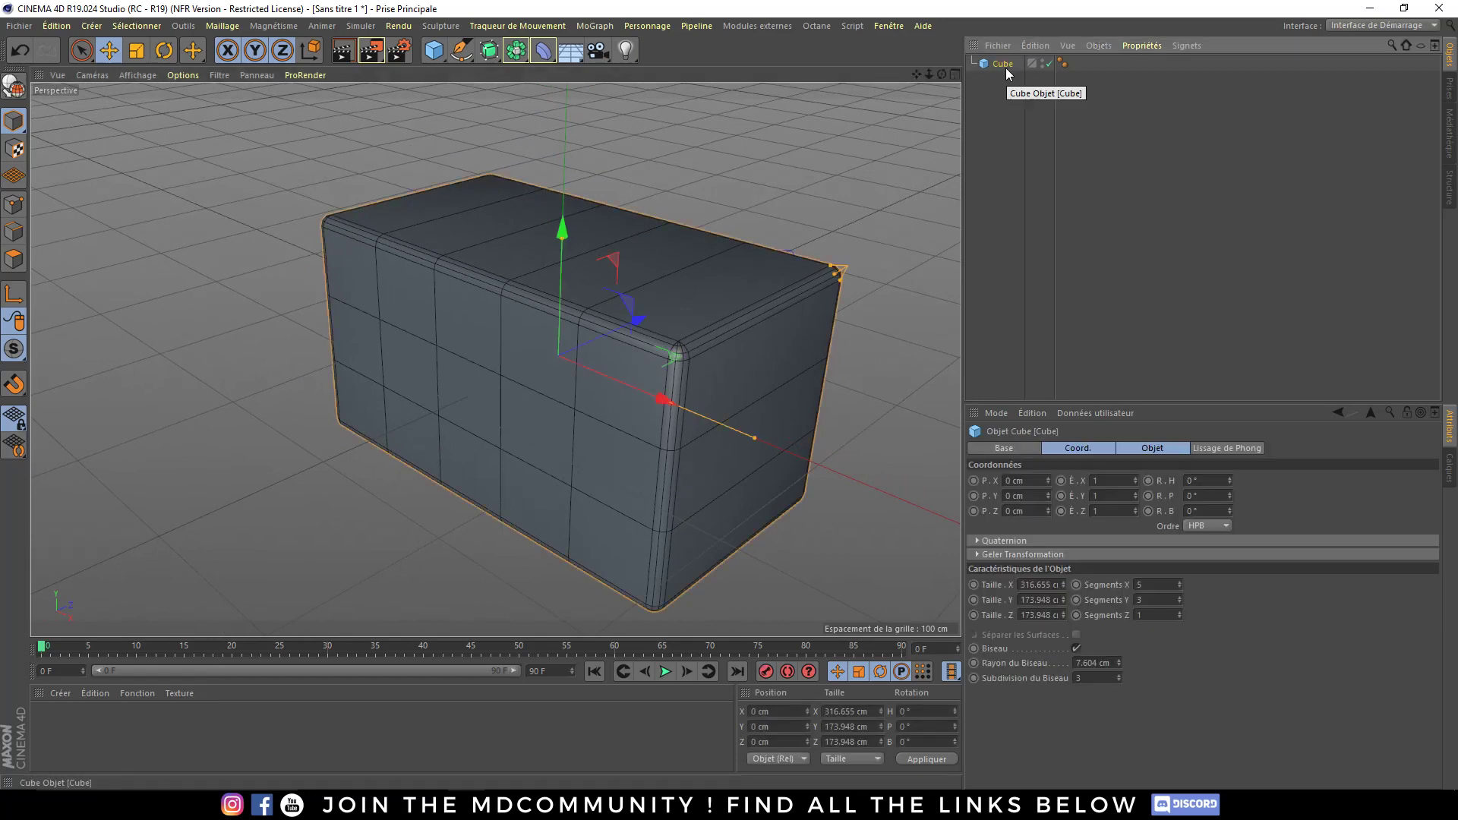
# - Convert the bevelled 5×3×1-segment cube into an editable polygon object with C
pyautogui.press('c')
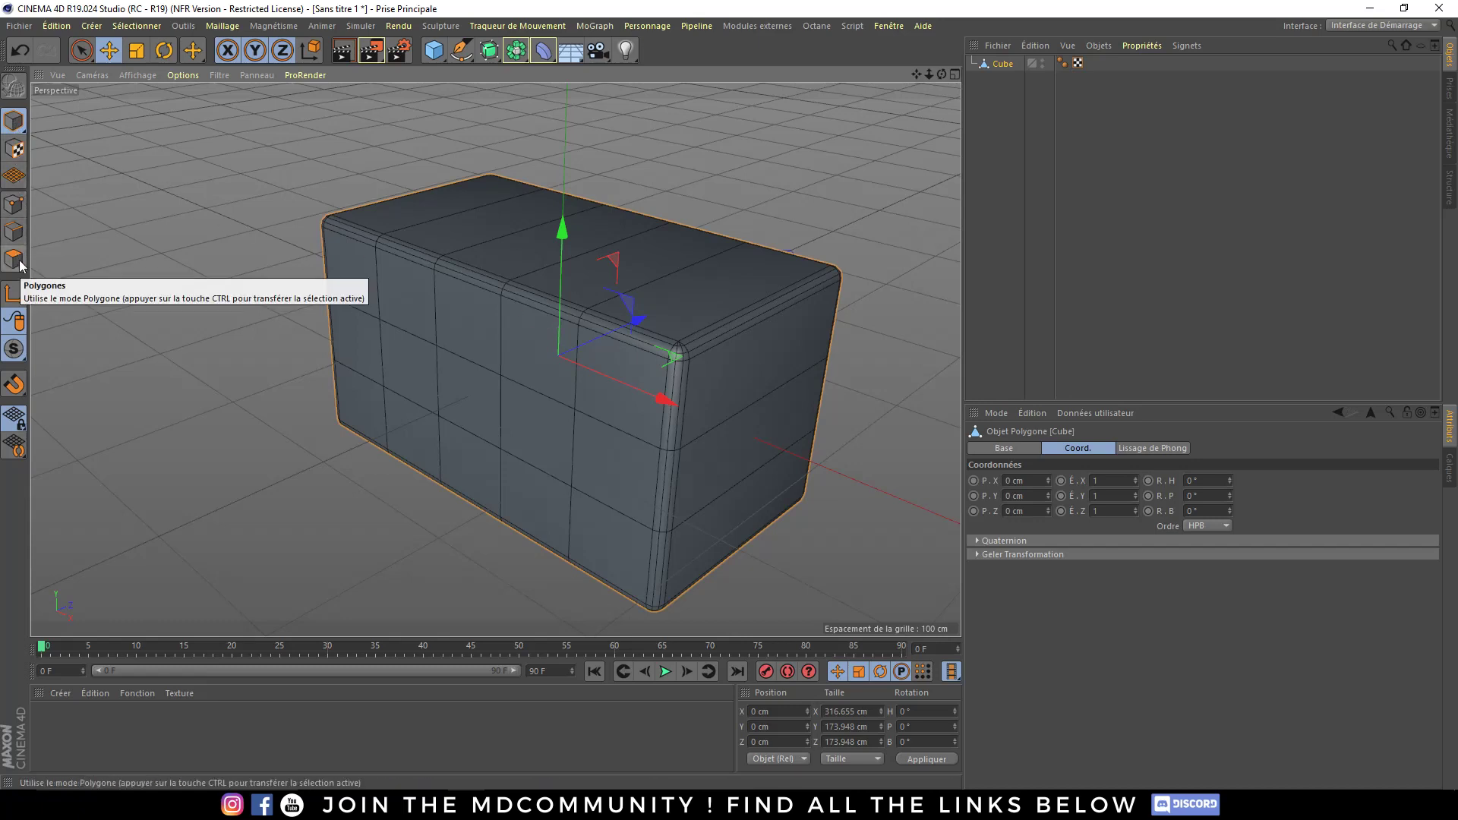
# - In Points mode, drag a front-face point away from the box, then undo
pyautogui.click(15, 123)
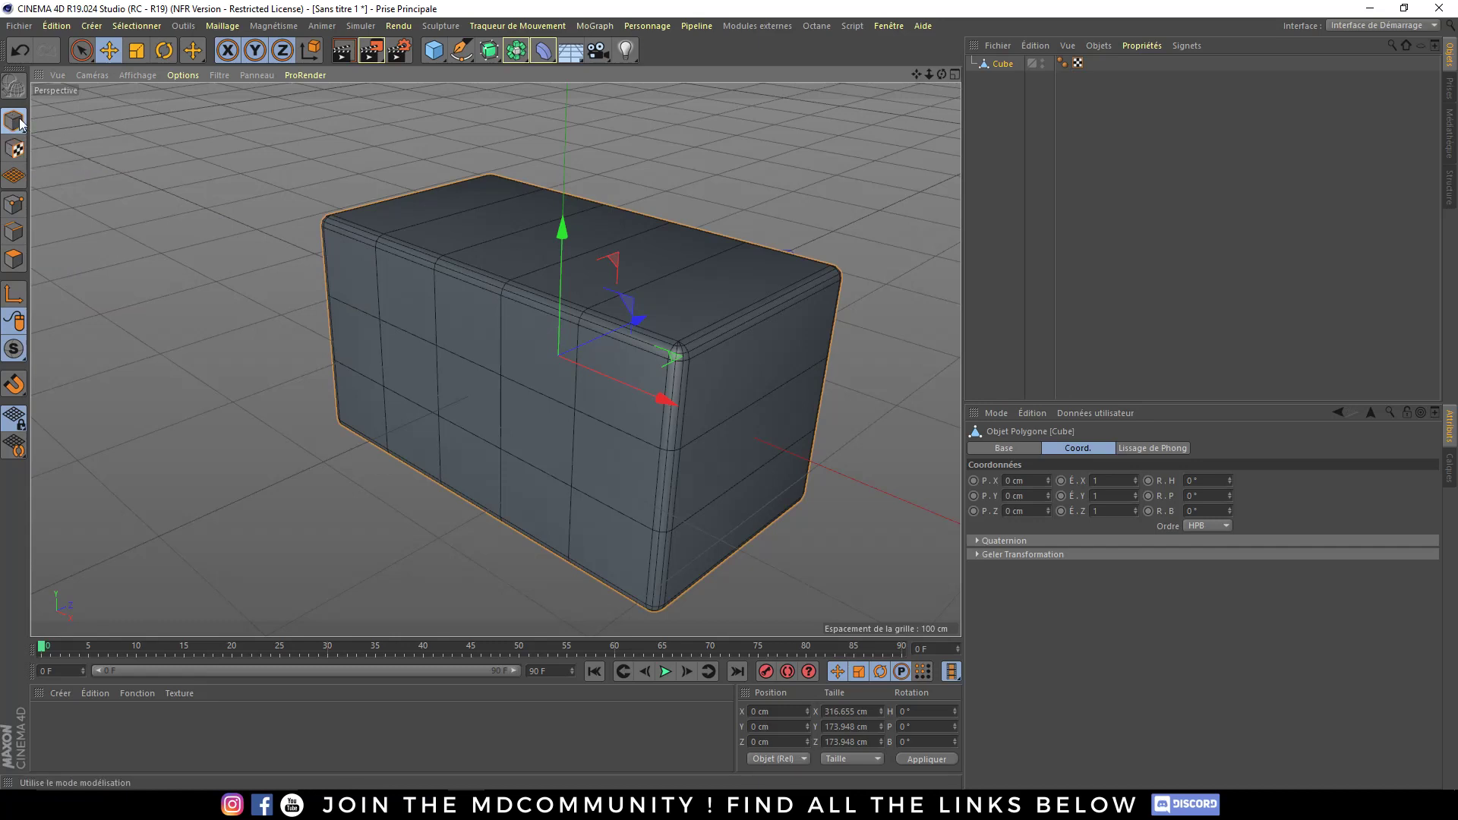
pyautogui.click(13, 205)
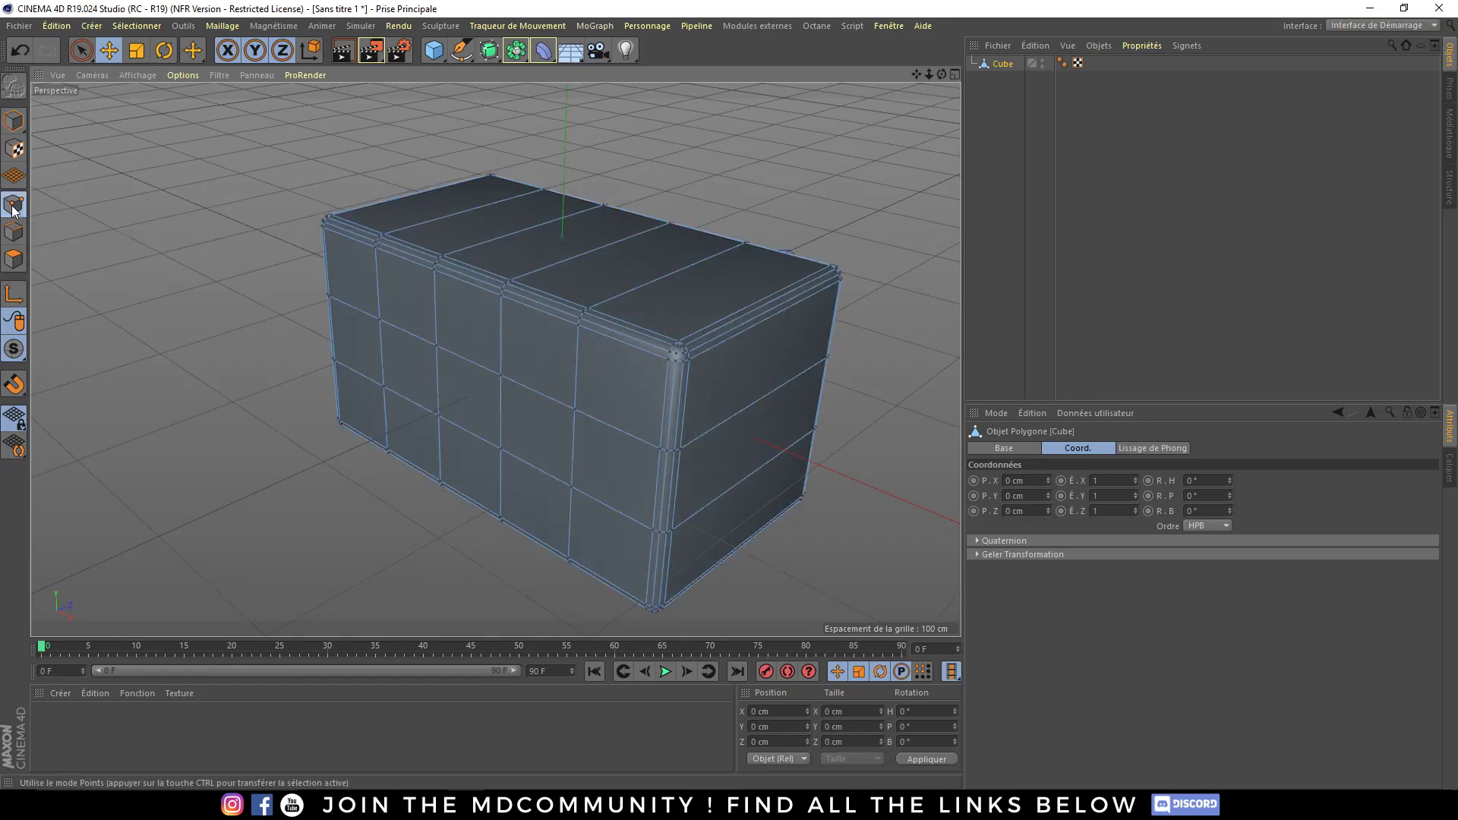
pyautogui.click(434, 348)
pyautogui.moveTo(477, 325); pyautogui.dragTo(443, 357)
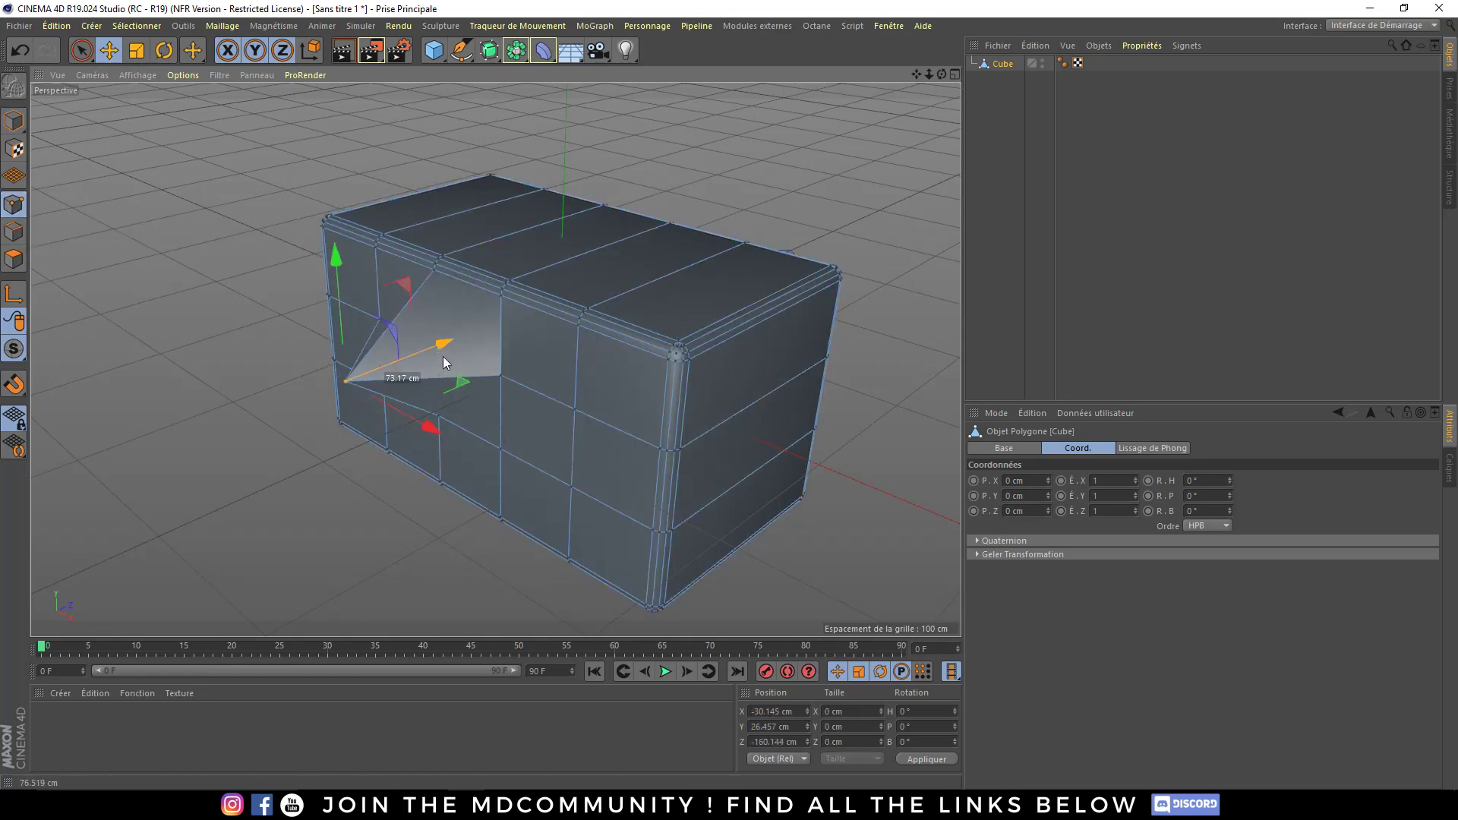
pyautogui.hotkey('ctrl', 'z')
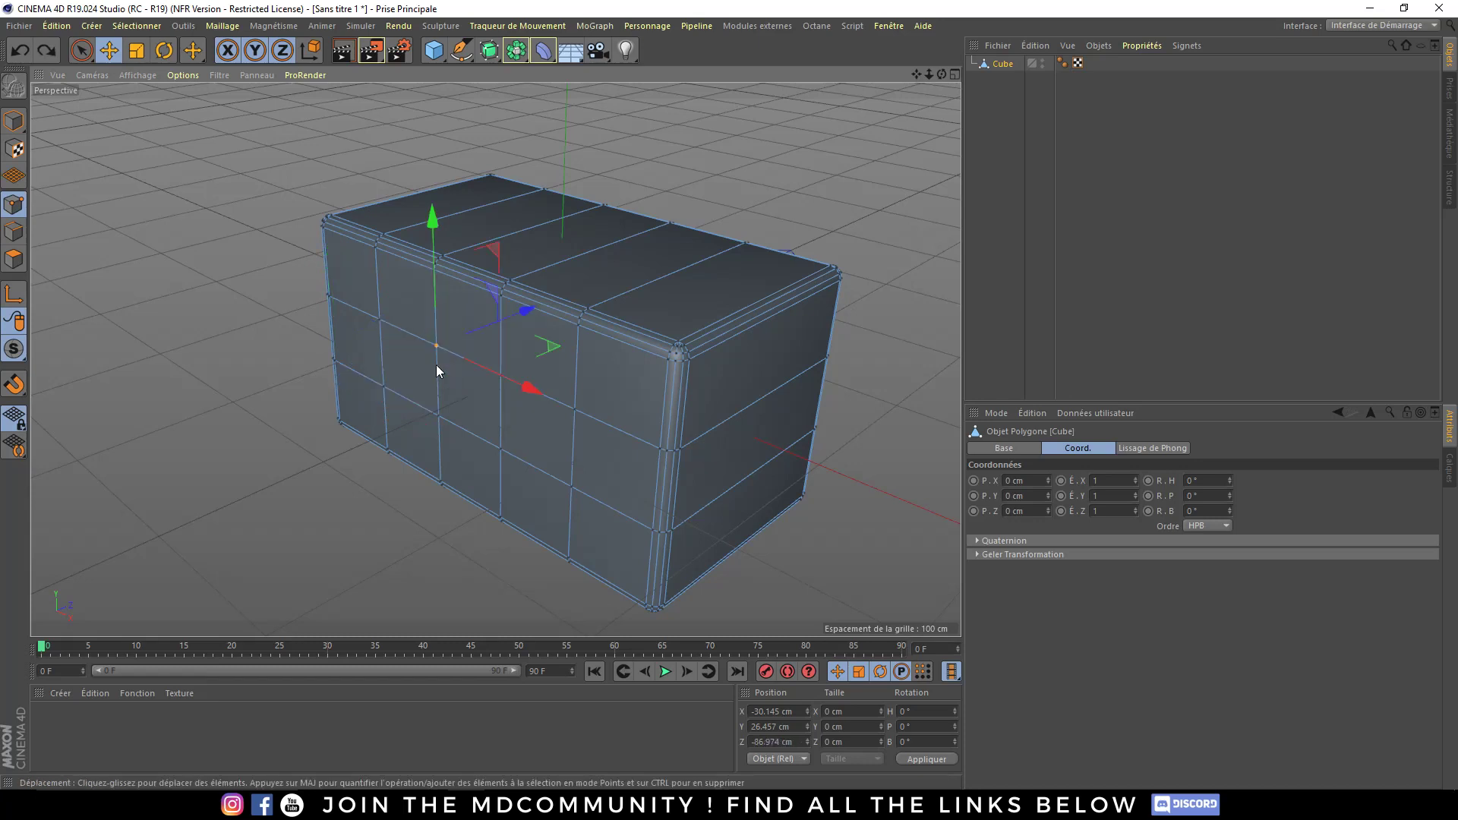
# - In Edges mode, drag a front-face edge to deform the box, then undo
pyautogui.click(13, 231)
pyautogui.click(455, 356)
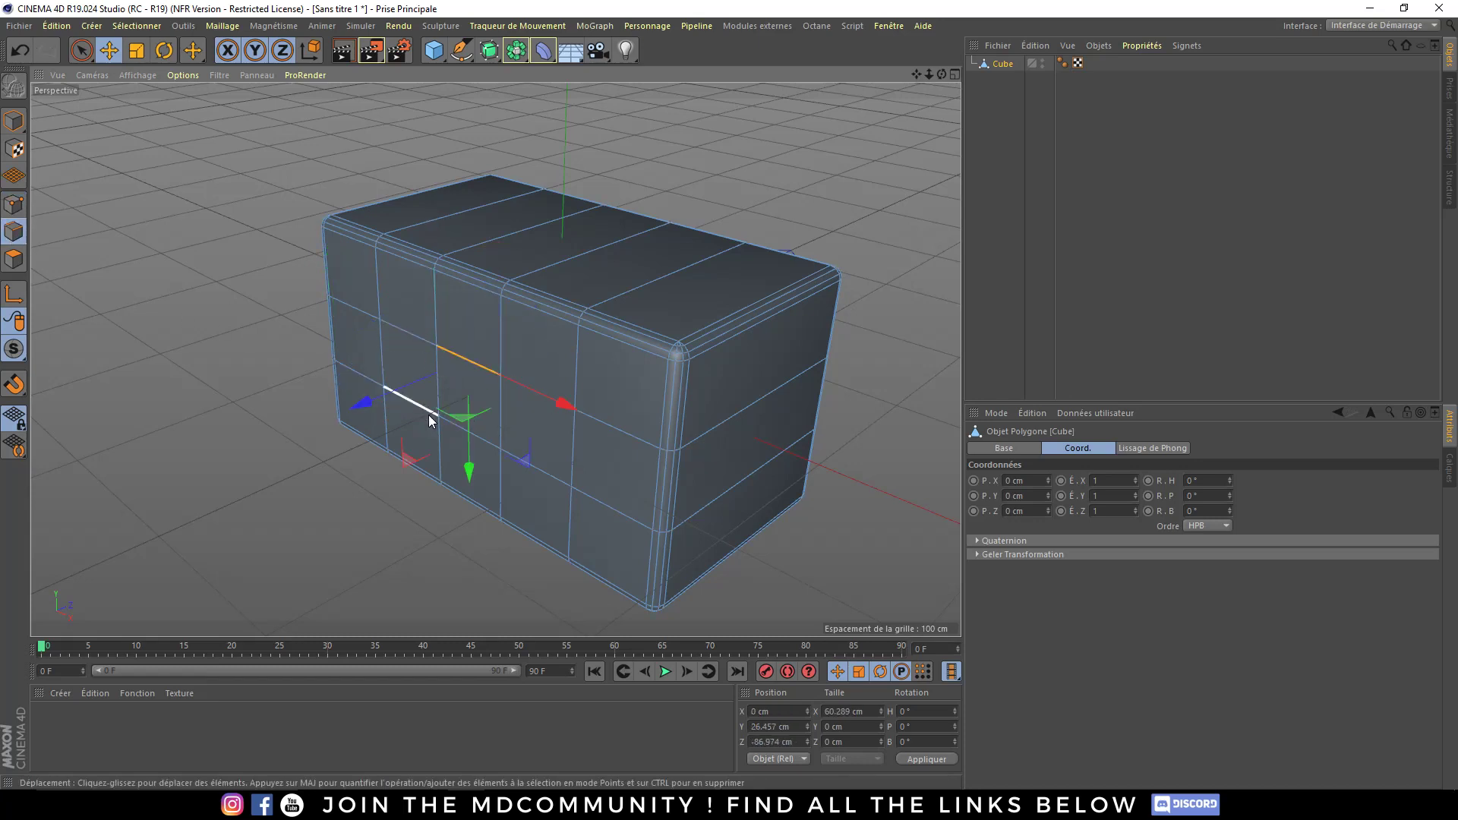
pyautogui.moveTo(360, 397); pyautogui.dragTo(277, 445)
pyautogui.hotkey('ctrl', 'z')
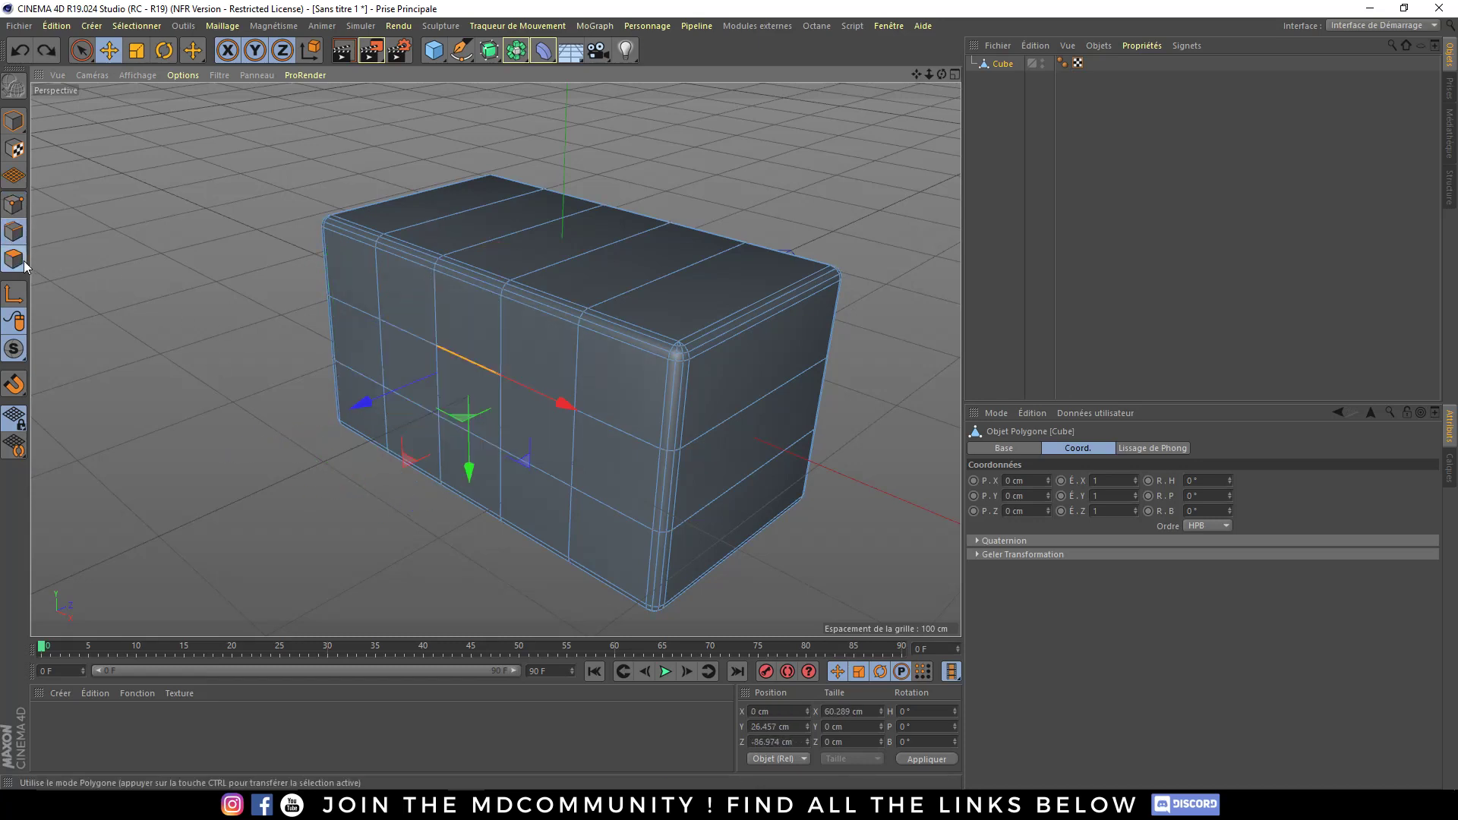
# - In Polygons mode, pull a front polygon out about 131 cm, then undo
pyautogui.click(14, 259)
pyautogui.click(453, 411)
pyautogui.moveTo(418, 422); pyautogui.dragTo(235, 505)
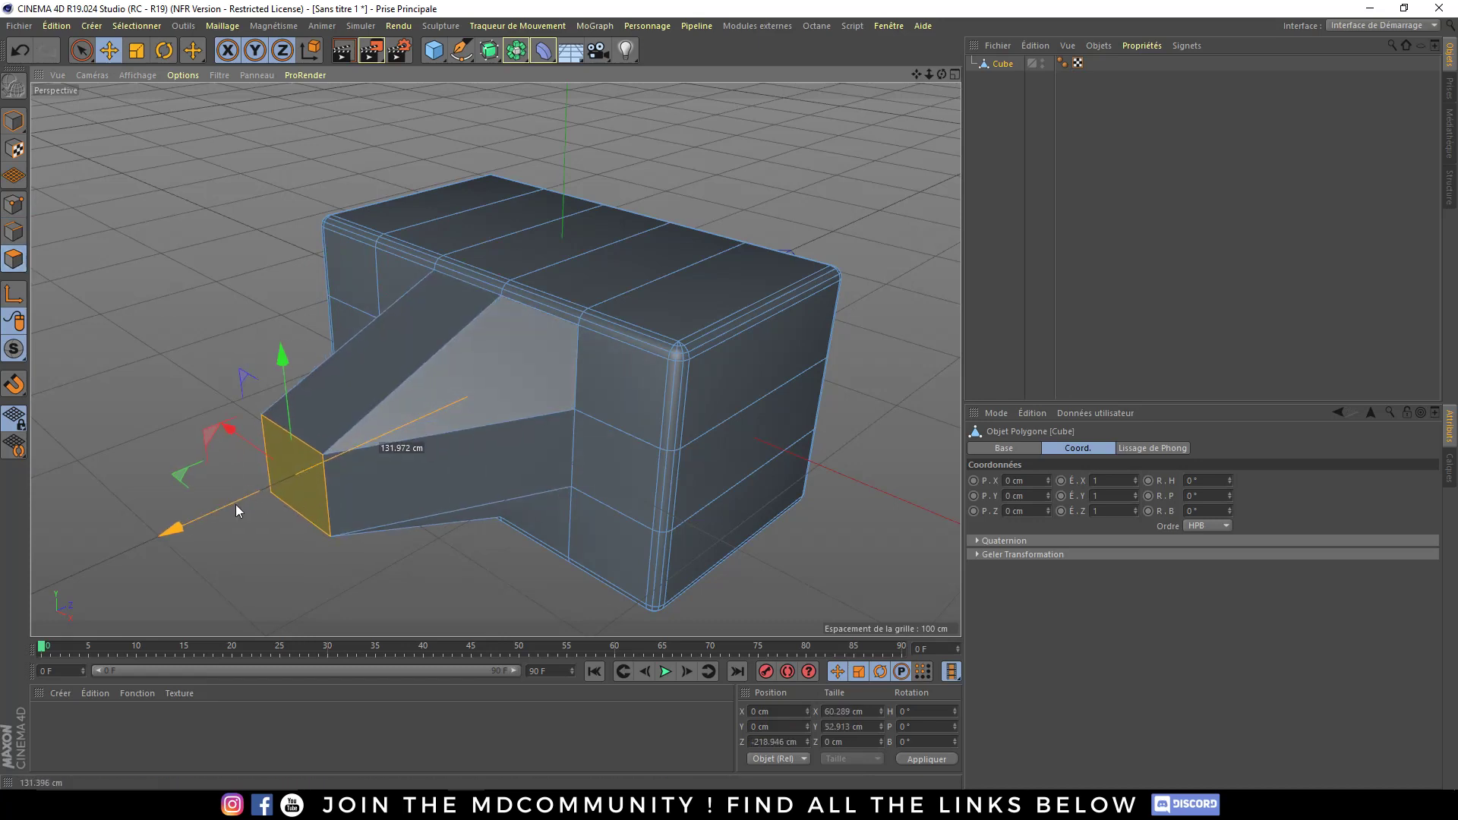
pyautogui.hotkey('ctrl', 'z')
# - Cycle through the component modes, then pull the top-right polygon out and undo
pyautogui.click(13, 230)
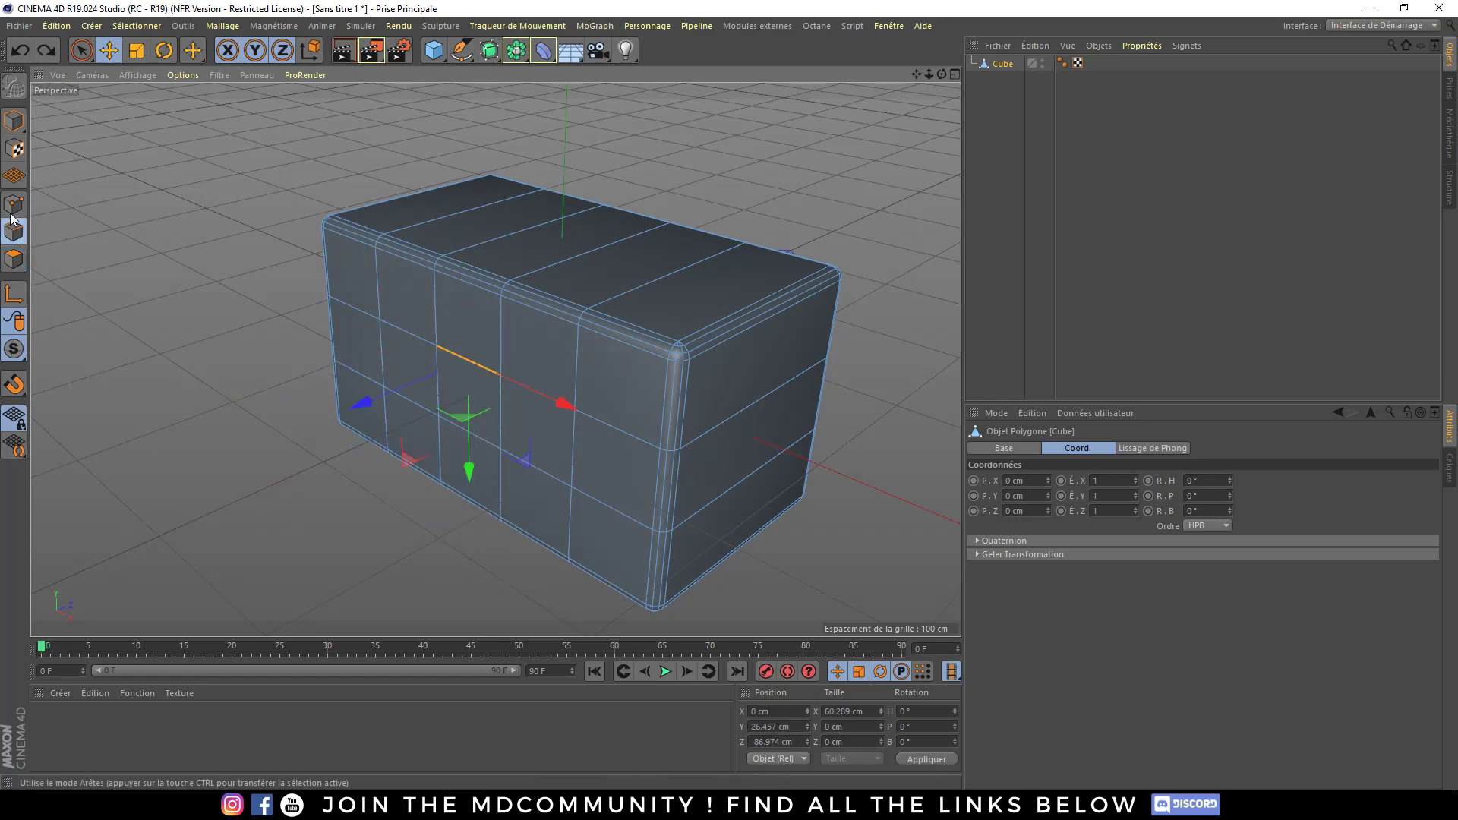
pyautogui.click(14, 205)
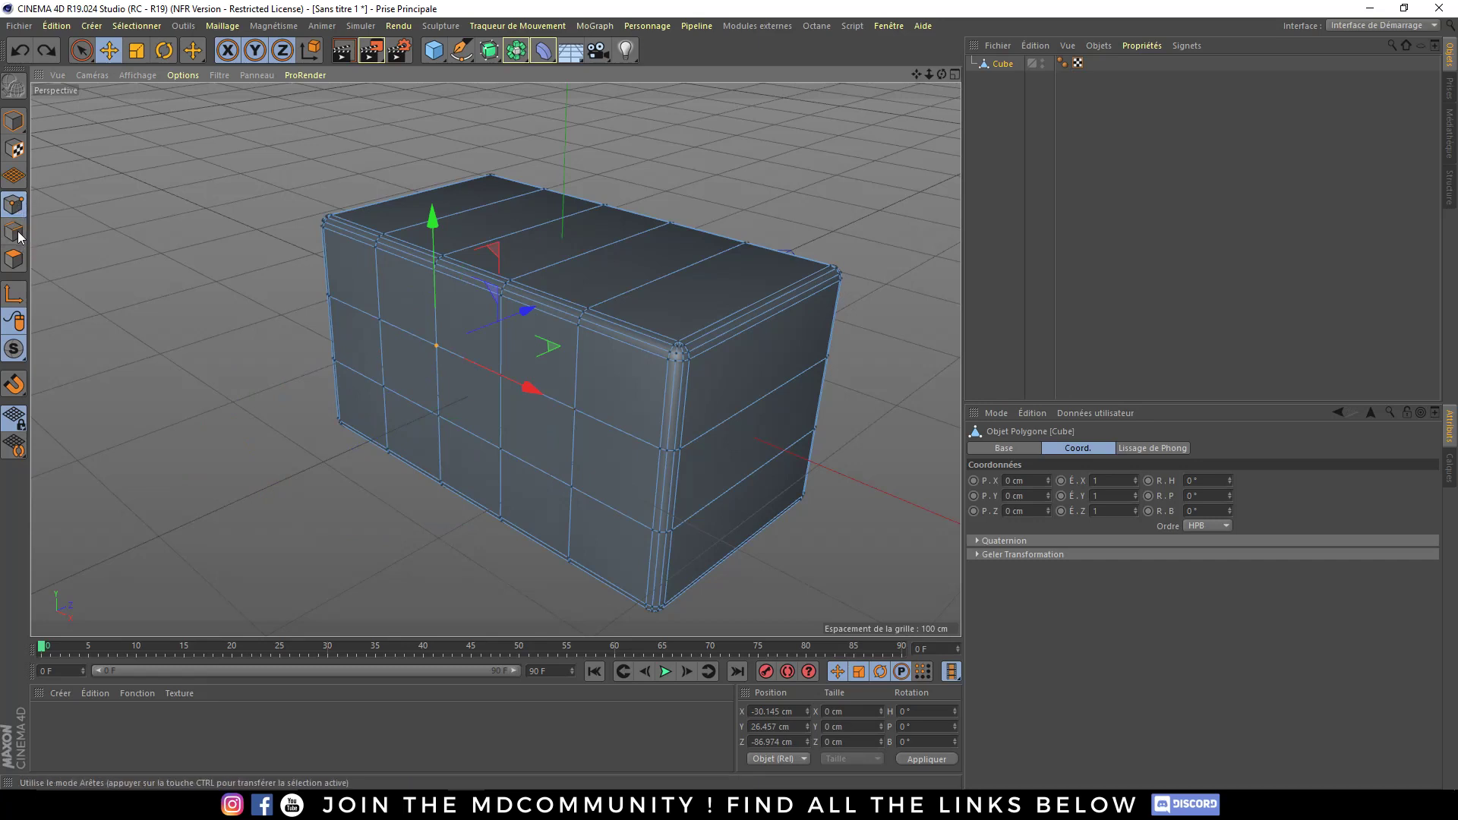
pyautogui.click(13, 259)
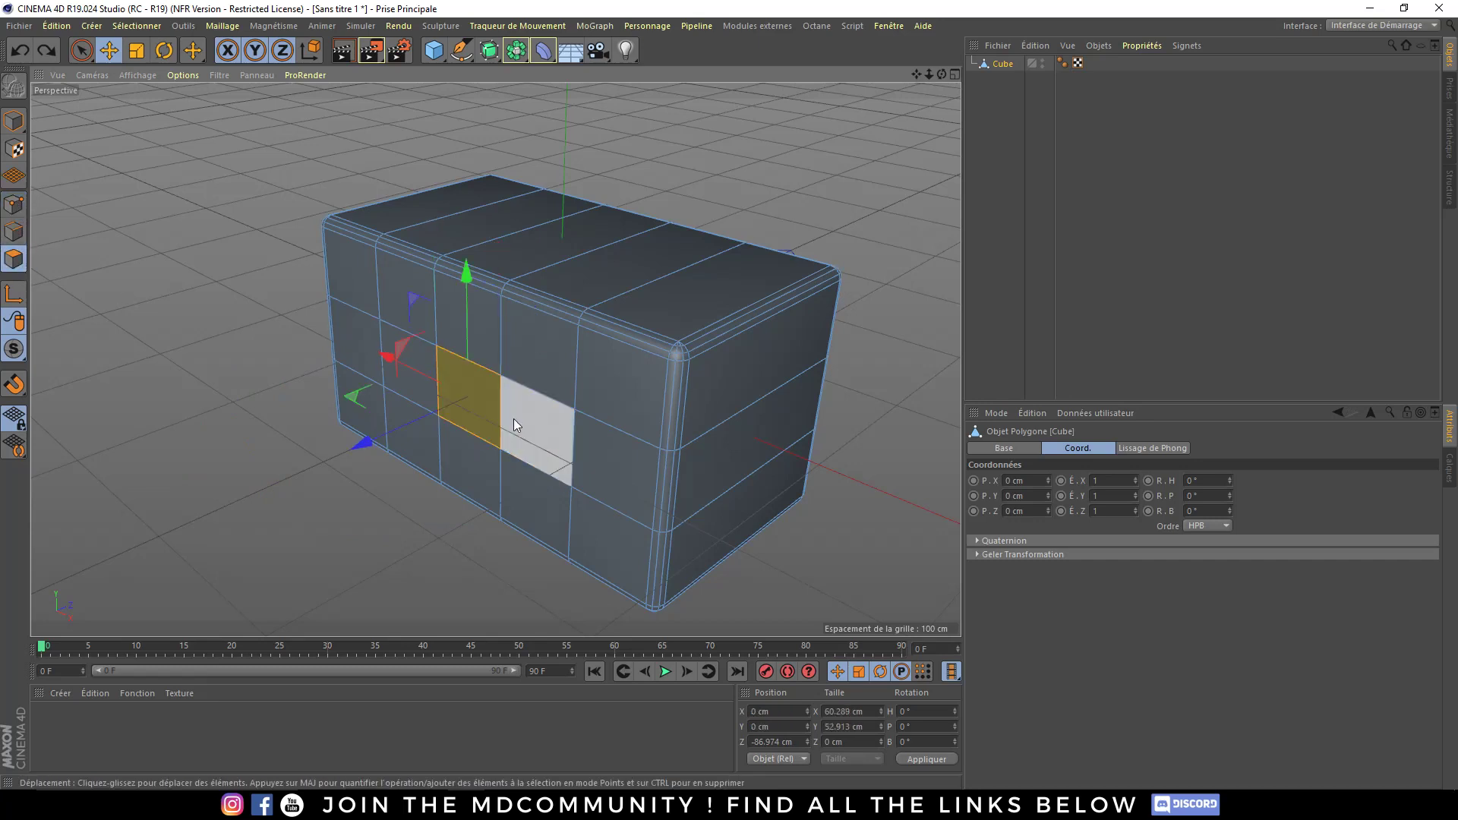
pyautogui.click(666, 301)
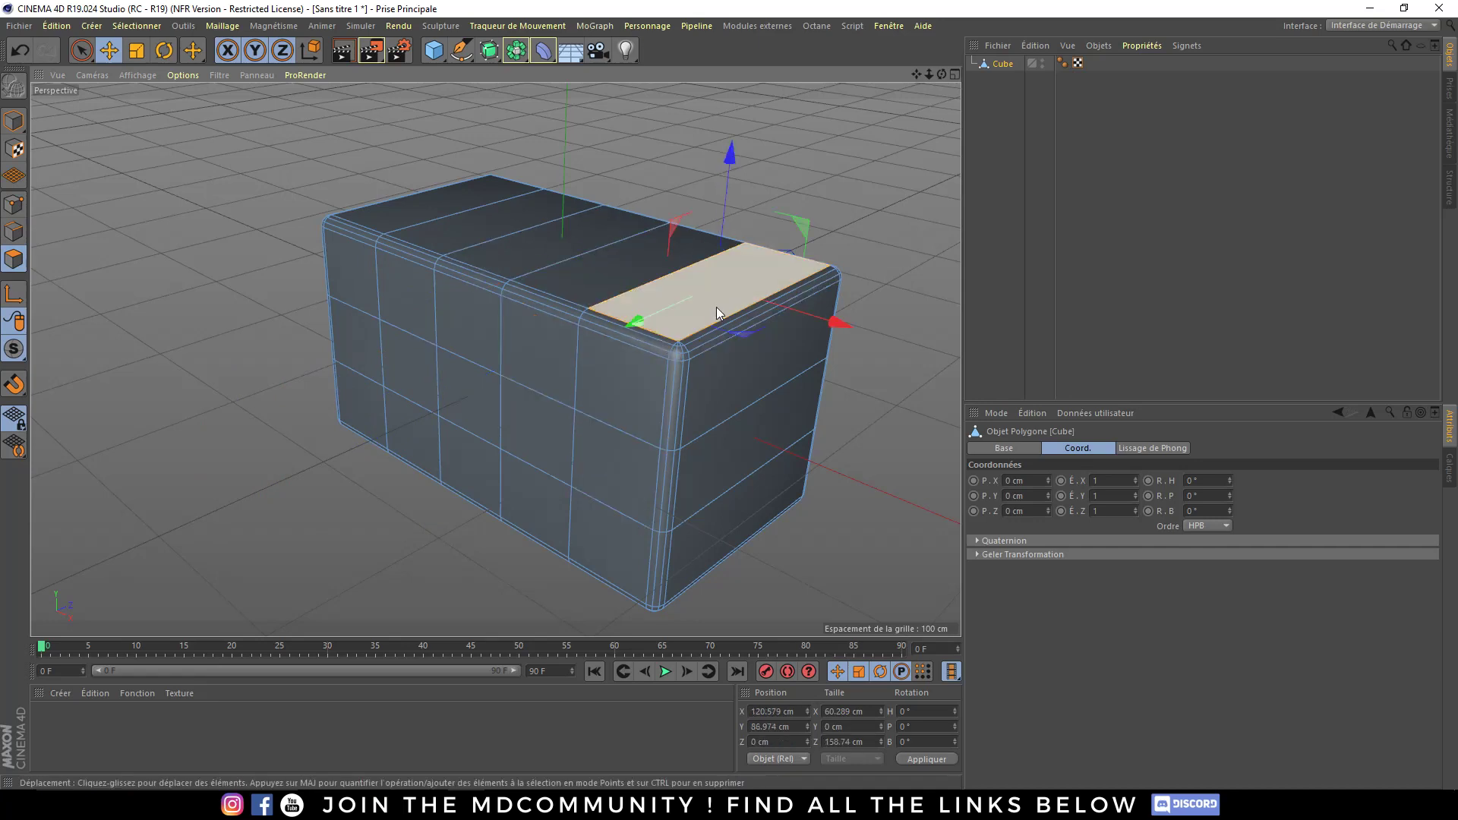
pyautogui.moveTo(717, 306)
pyautogui.mouseDown()
pyautogui.moveTo(603, 261)
pyautogui.moveTo(795, 371)
pyautogui.moveTo(635, 204)
pyautogui.moveTo(683, 243)
pyautogui.moveTo(773, 220)
pyautogui.moveTo(756, 245)
pyautogui.mouseUp()
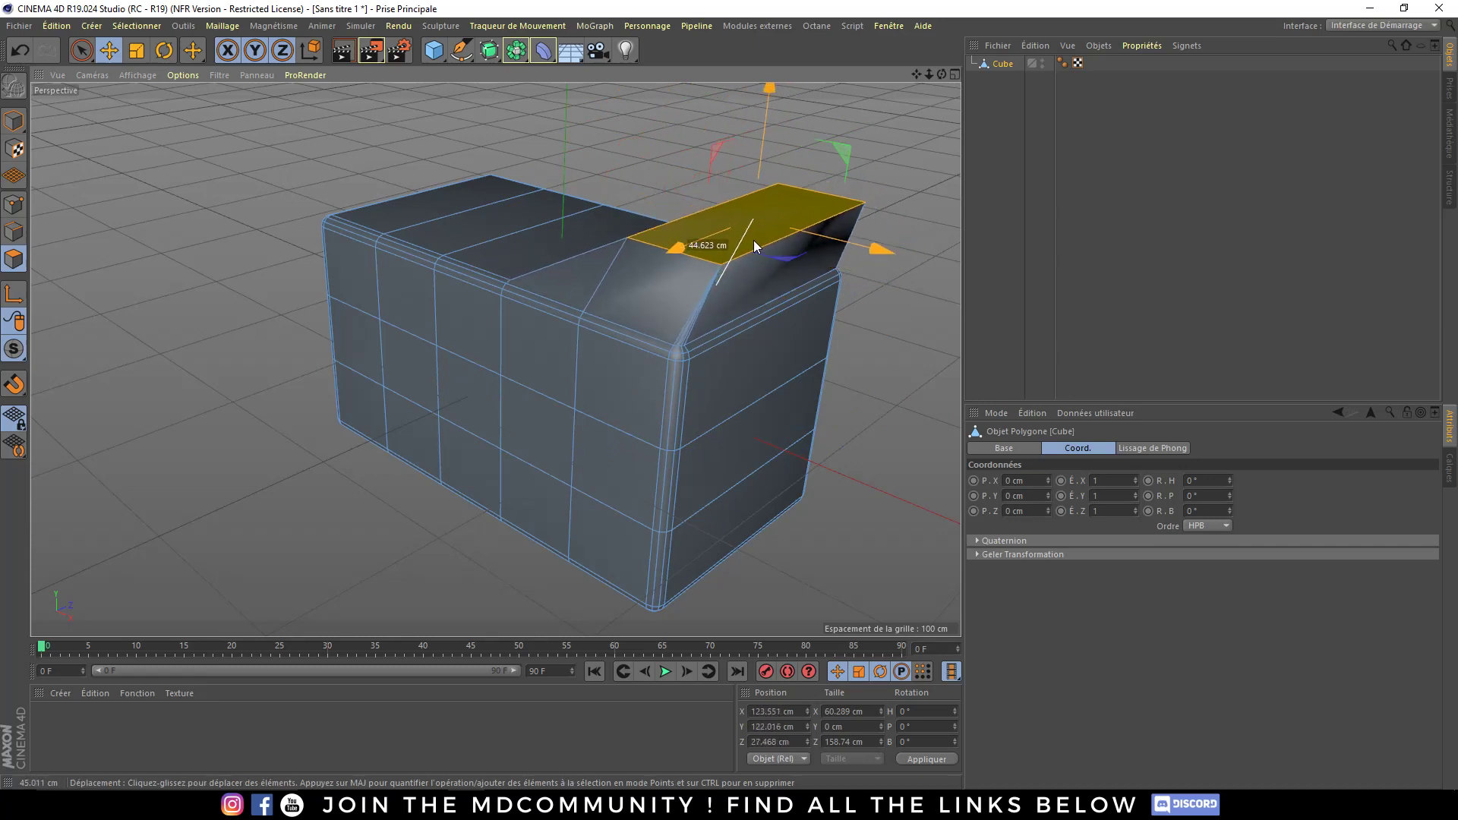
pyautogui.hotkey('ctrl', 'z')
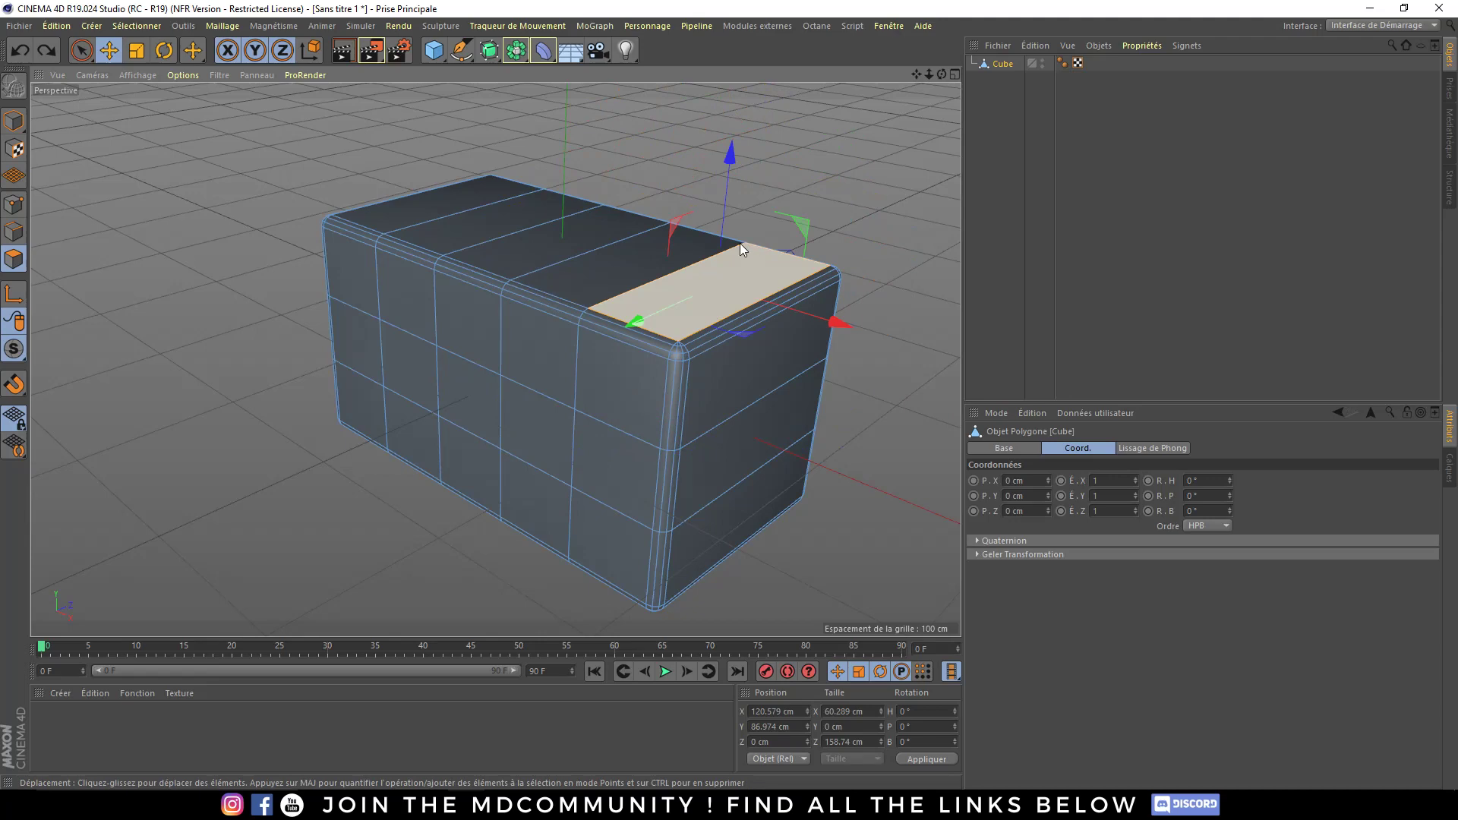
# - Try polygon selections across modes, ending with the square front polygon selected
pyautogui.moveTo(561, 250)
pyautogui.keyDown('alt'); pyautogui.mouseDown()
pyautogui.moveTo(480, 322)
pyautogui.moveTo(530, 359)
pyautogui.mouseUp(); pyautogui.keyUp('alt')
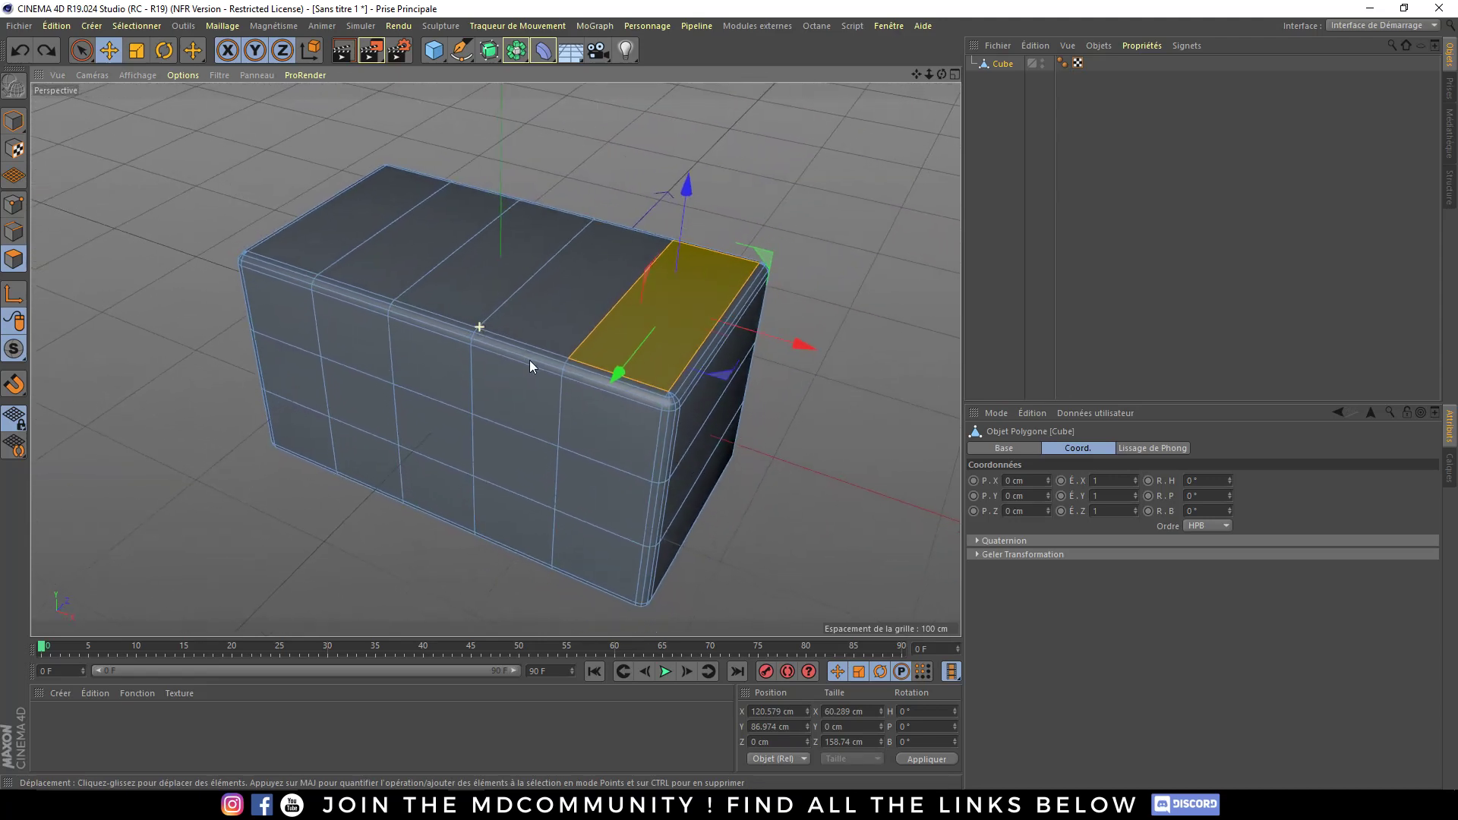
pyautogui.click(452, 437)
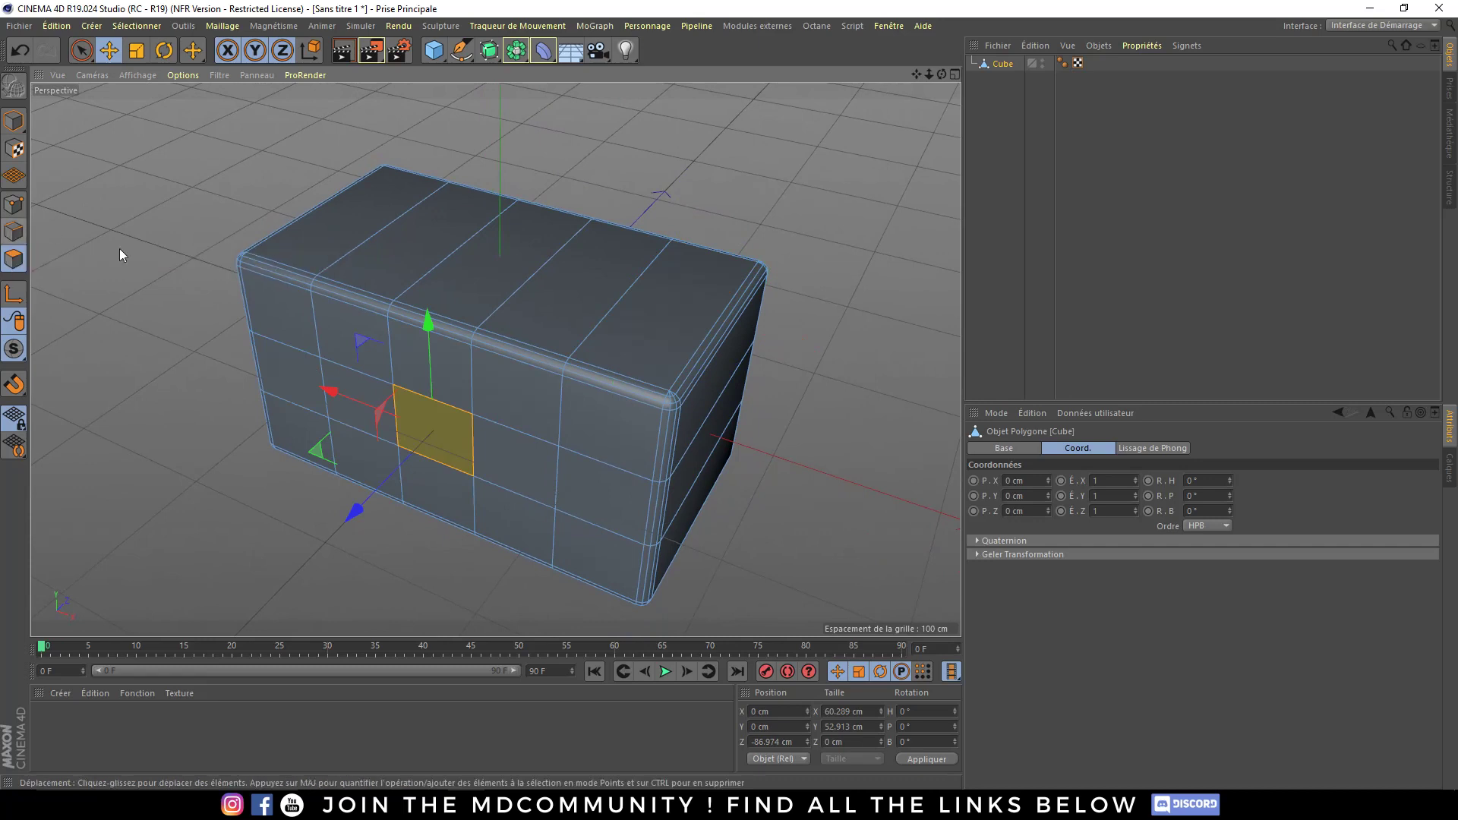
pyautogui.click(617, 307)
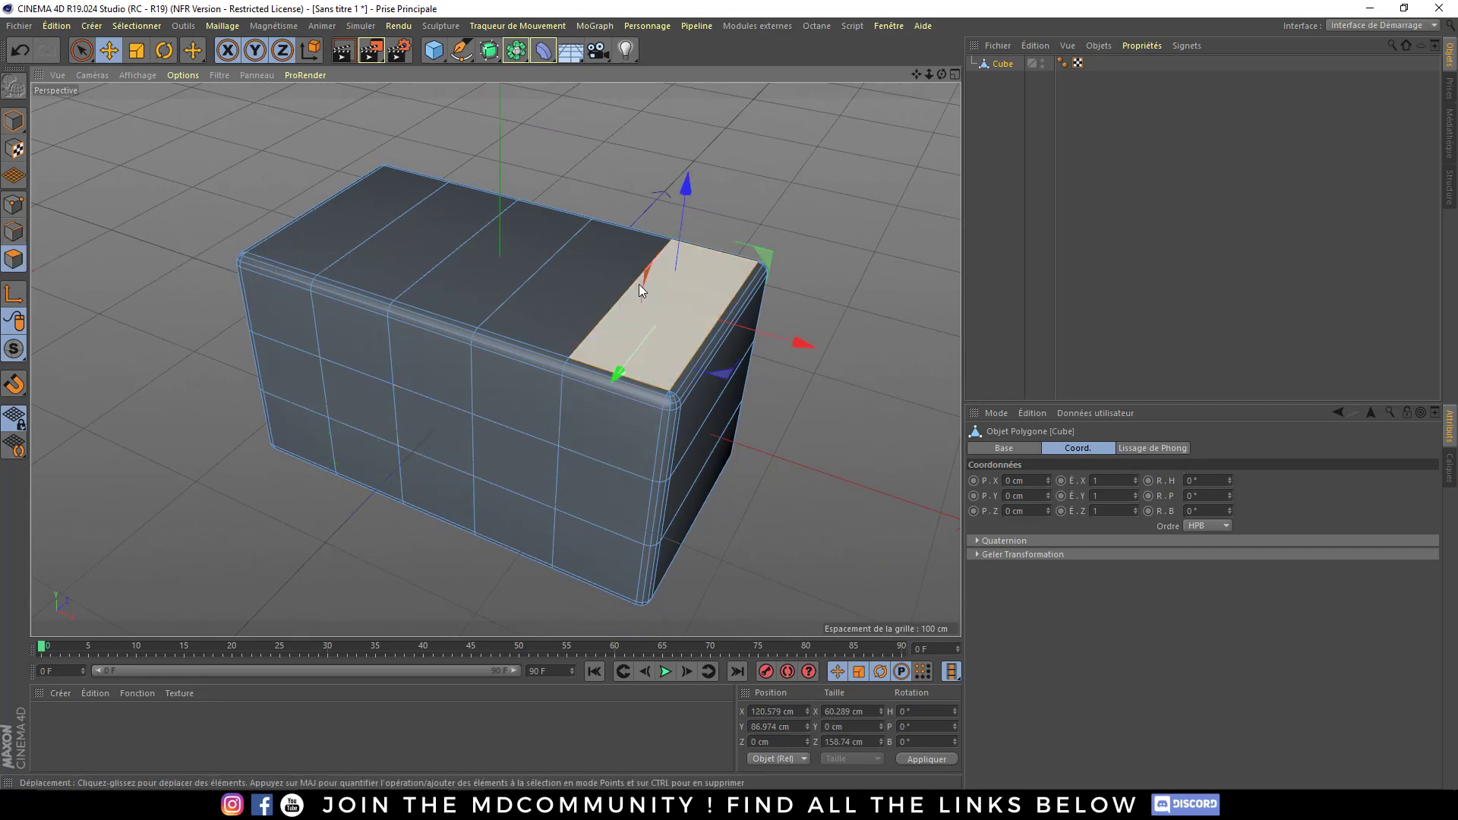
pyautogui.click(13, 232)
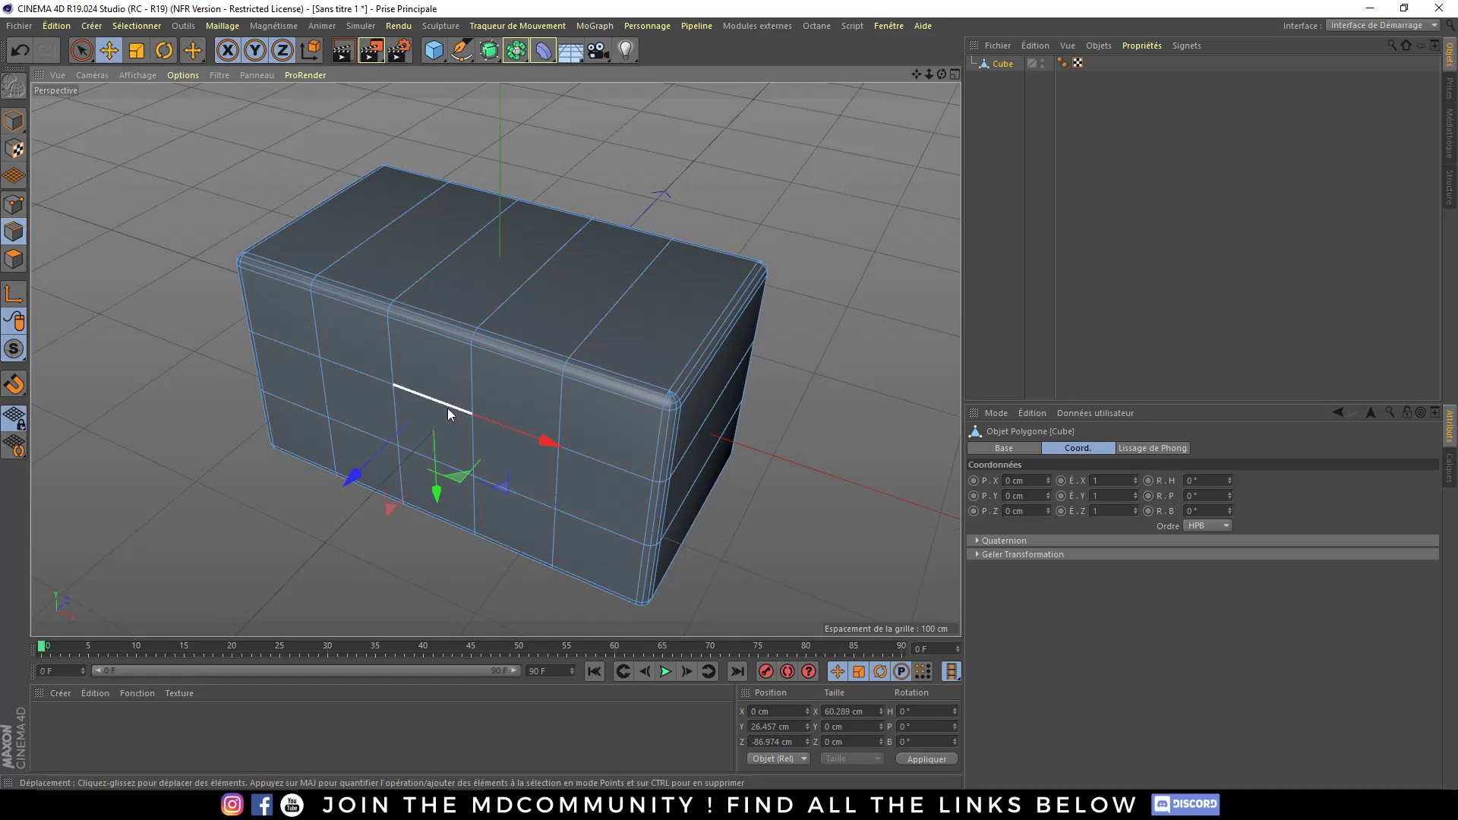
pyautogui.click(14, 204)
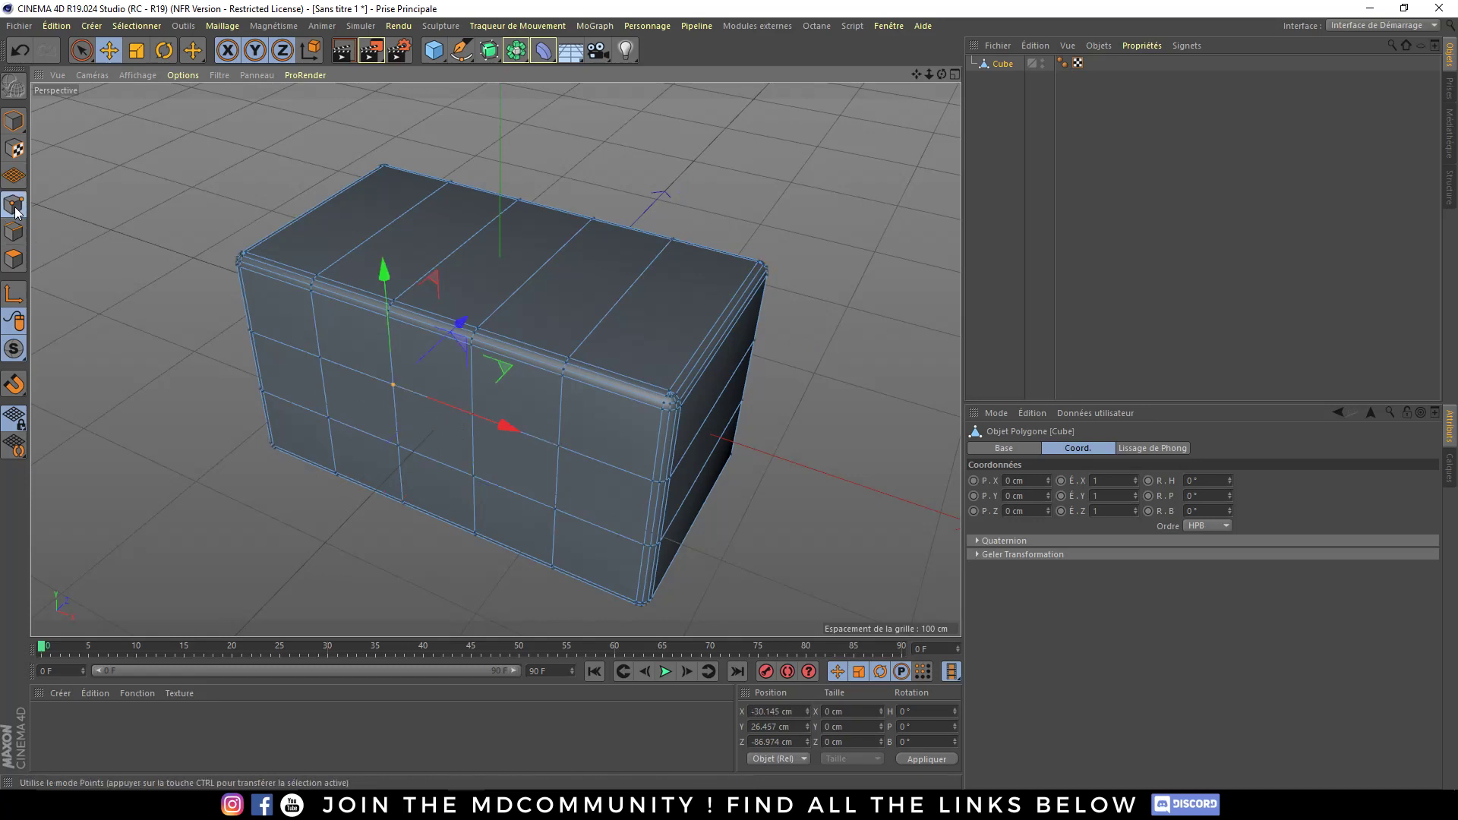
pyautogui.click(13, 258)
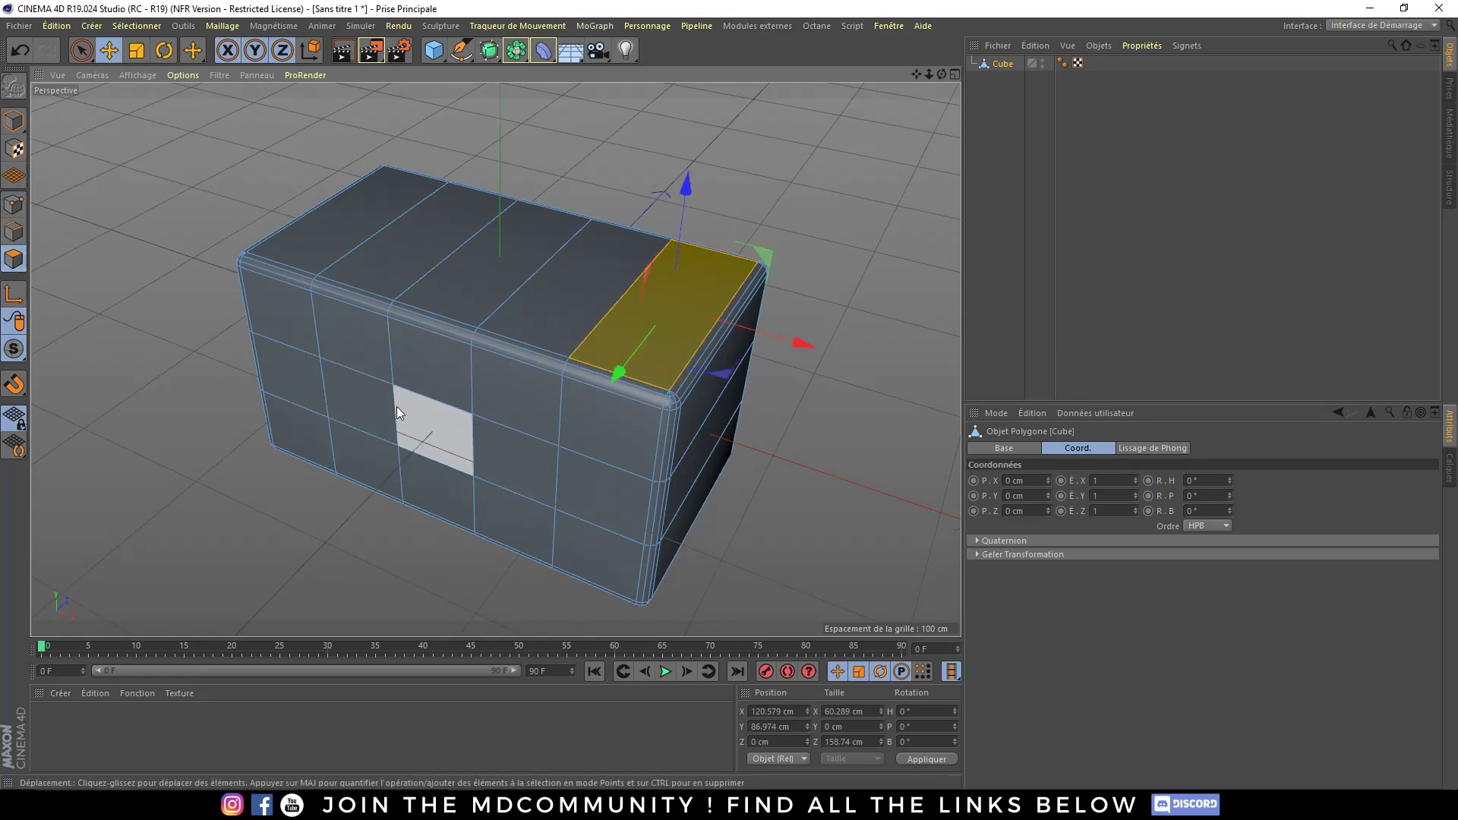
pyautogui.click(458, 442)
pyautogui.keyDown('alt'); pyautogui.moveTo(476, 396); pyautogui.dragTo(510, 348, button='middle'); pyautogui.keyUp('alt')
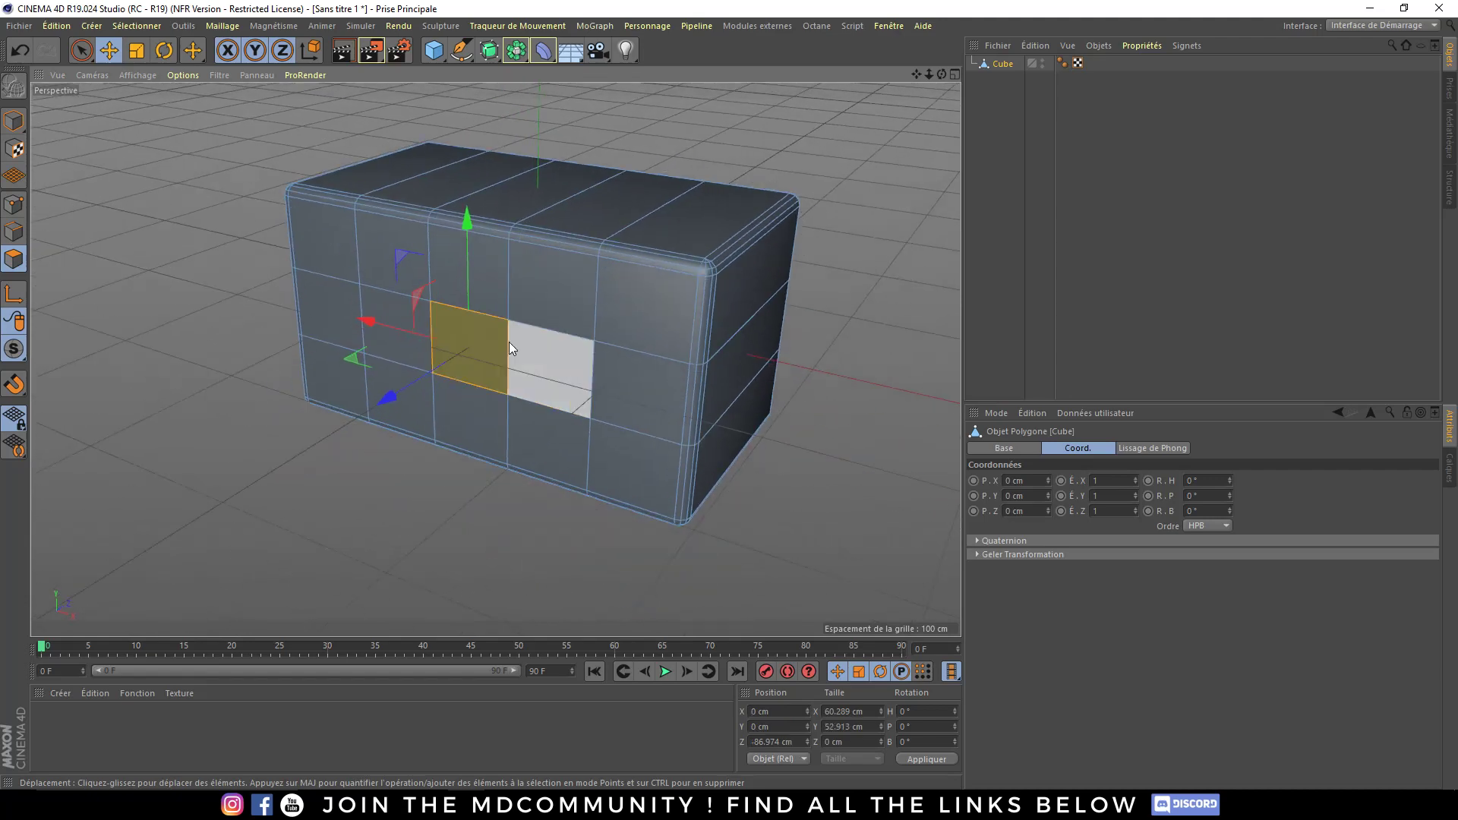
pyautogui.click(13, 236)
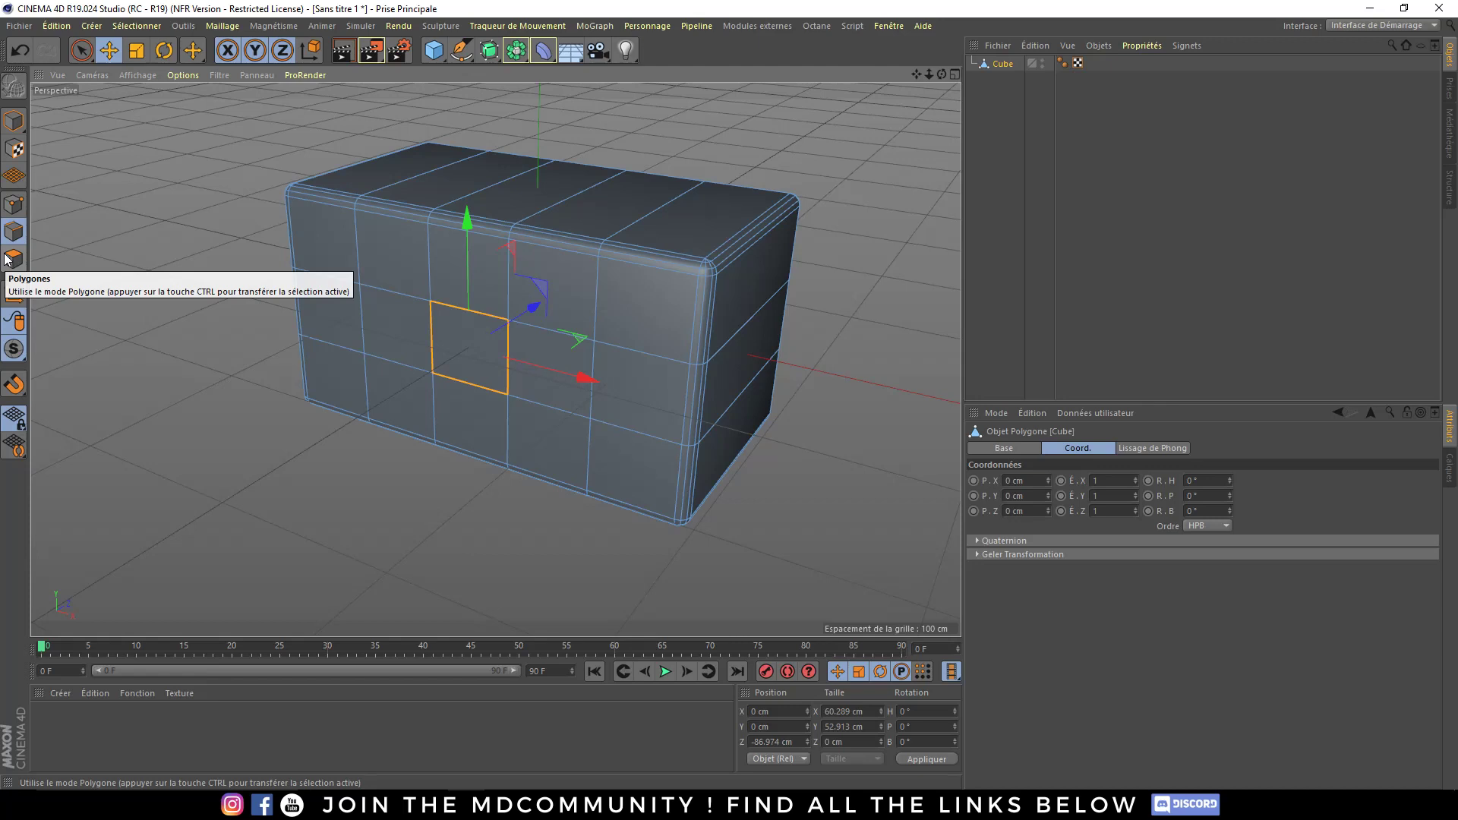
pyautogui.click(13, 259)
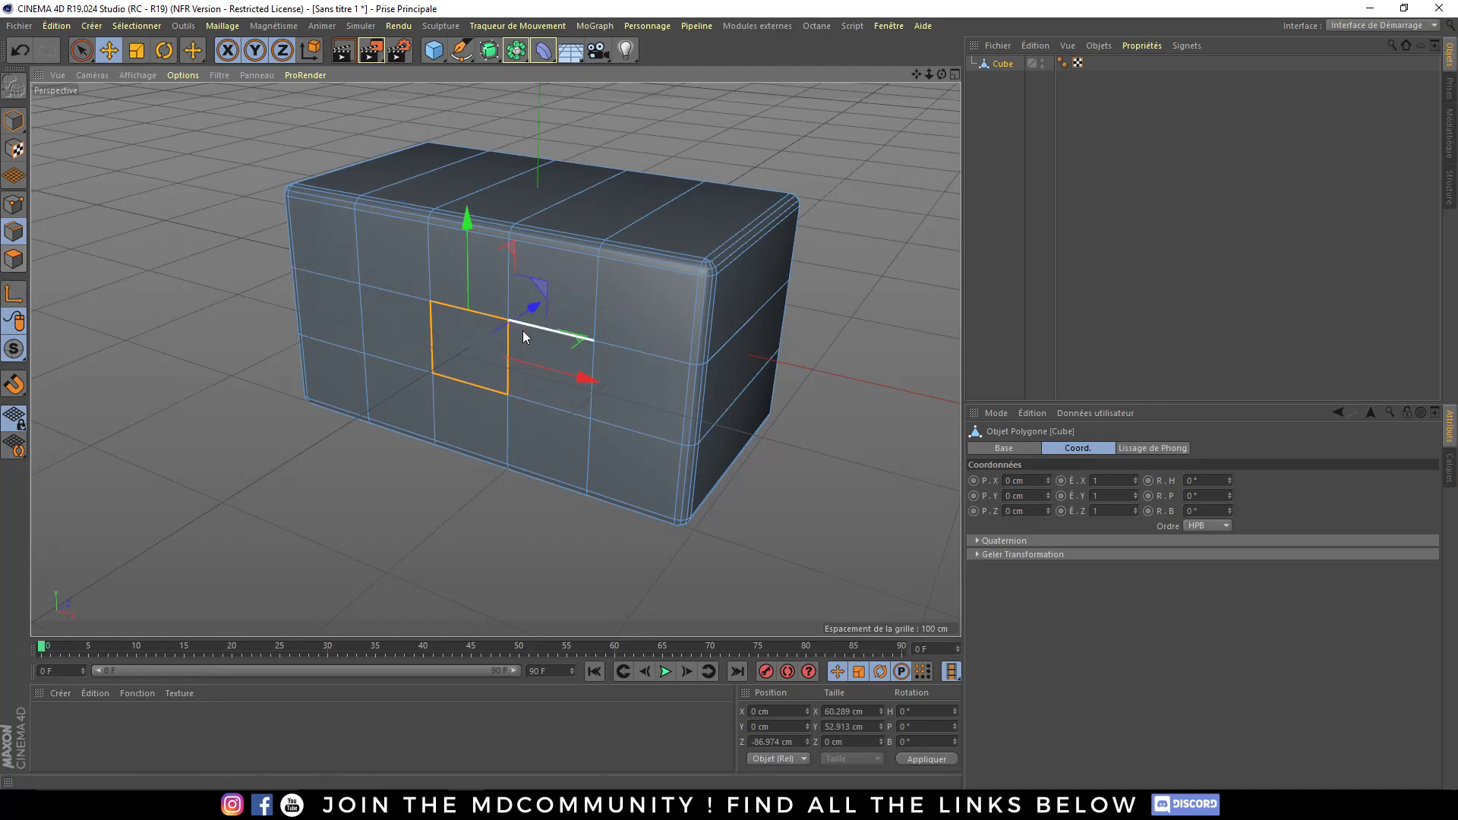
pyautogui.click(486, 334)
# - Orbit to view the box's top face, then switch over to the YouTube playlist
pyautogui.moveTo(498, 313)
pyautogui.keyDown('alt'); pyautogui.mouseDown()
pyautogui.moveTo(335, 257)
pyautogui.moveTo(258, 171)
pyautogui.moveTo(320, 123)
pyautogui.moveTo(501, 203)
pyautogui.mouseUp(); pyautogui.keyUp('alt')
pyautogui.keyDown('alt'); pyautogui.moveTo(383, 290); pyautogui.dragTo(358, 331); pyautogui.keyUp('alt')
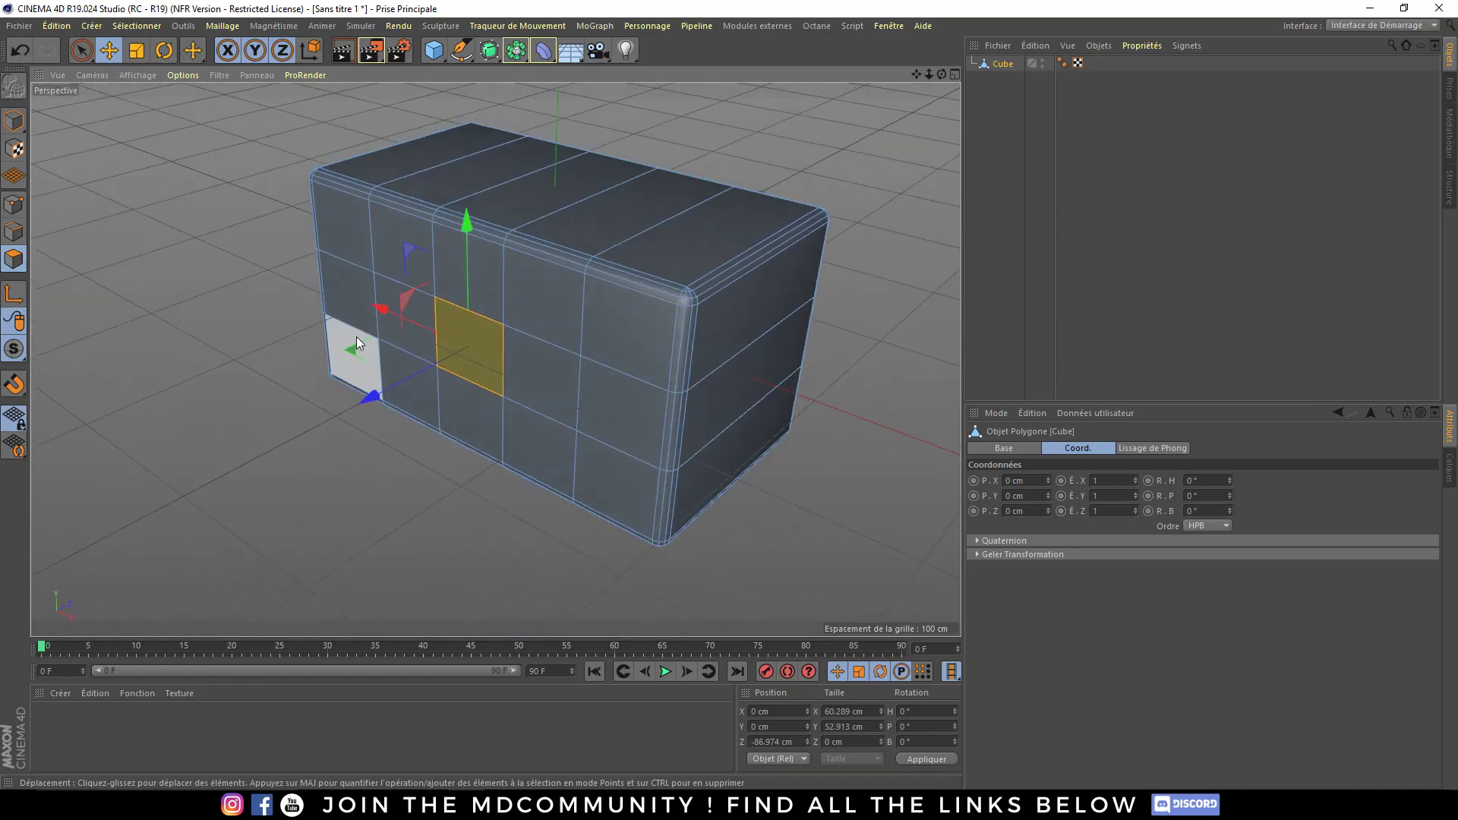
pyautogui.hotkey('alt', 'Tab')
# - Scroll the Tutos C4D playlist through items 60–110 for 'débutant' titles, then return to Cinema 4D
pyautogui.click(720, 385)
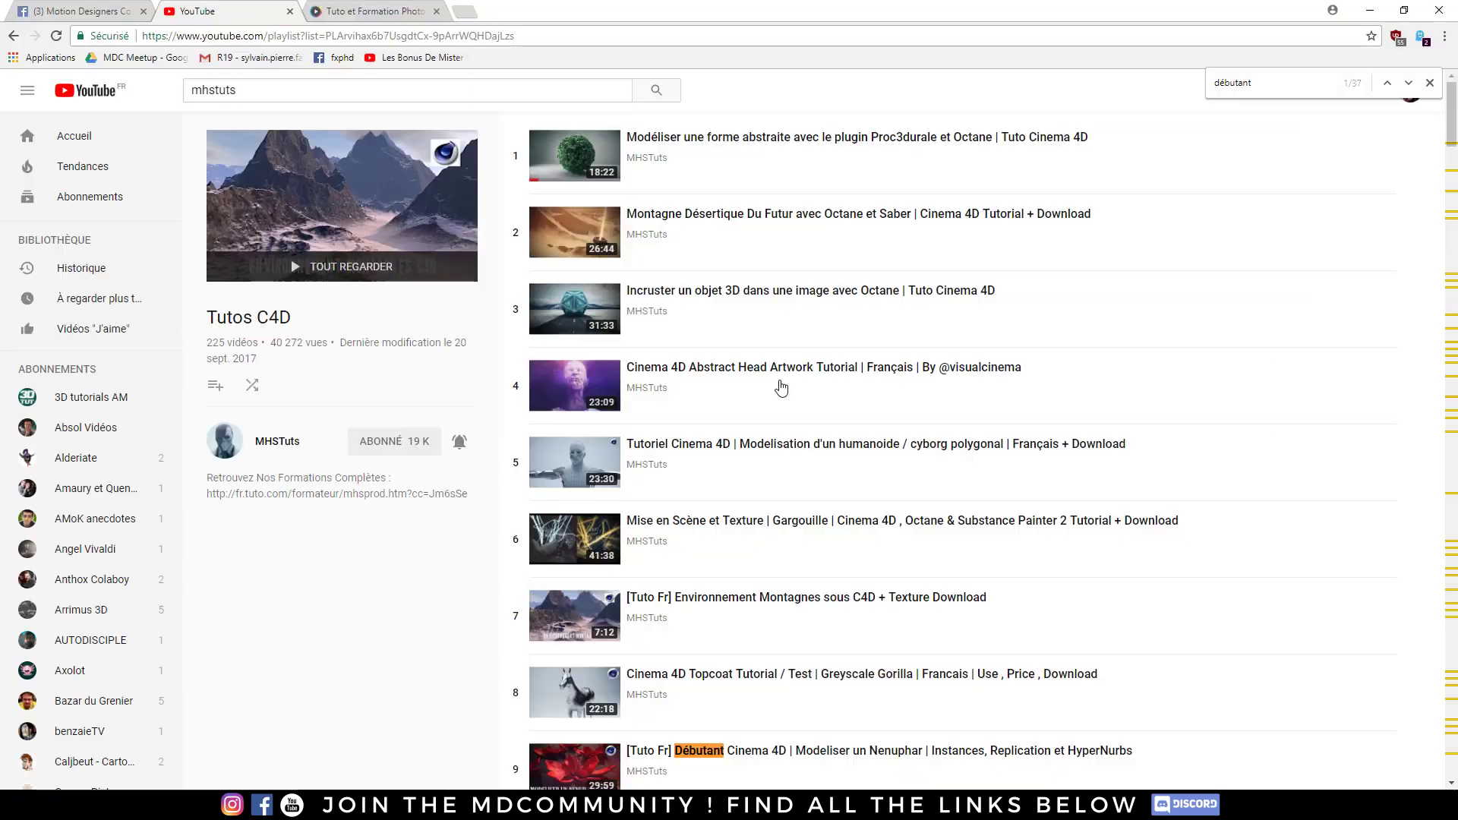
pyautogui.scroll(-4, 835, 437)
pyautogui.scroll(-2, 836, 437)
pyautogui.scroll(-9, 835, 437)
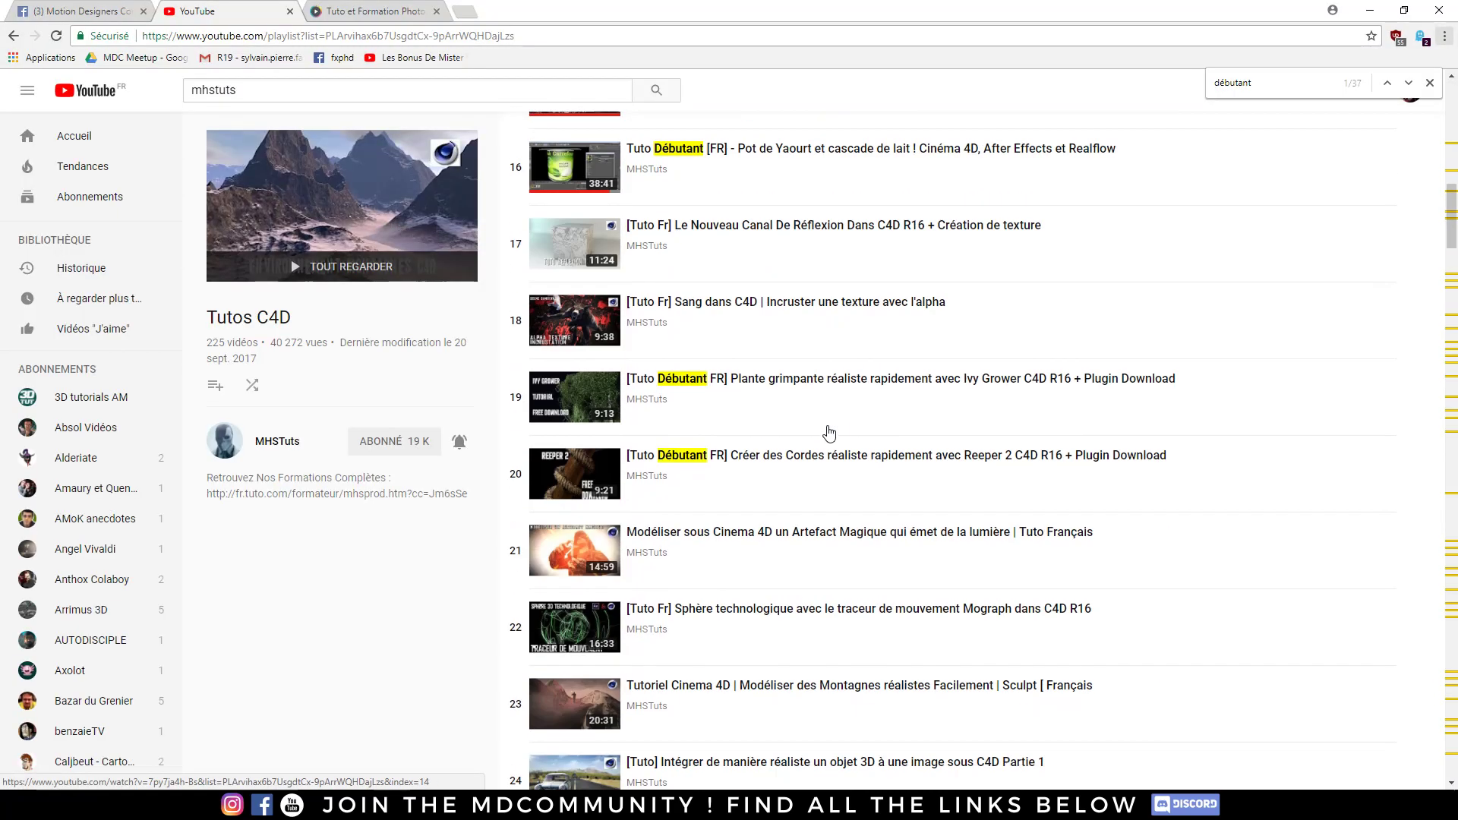
pyautogui.scroll(-3, 831, 445)
pyautogui.scroll(-6, 831, 445)
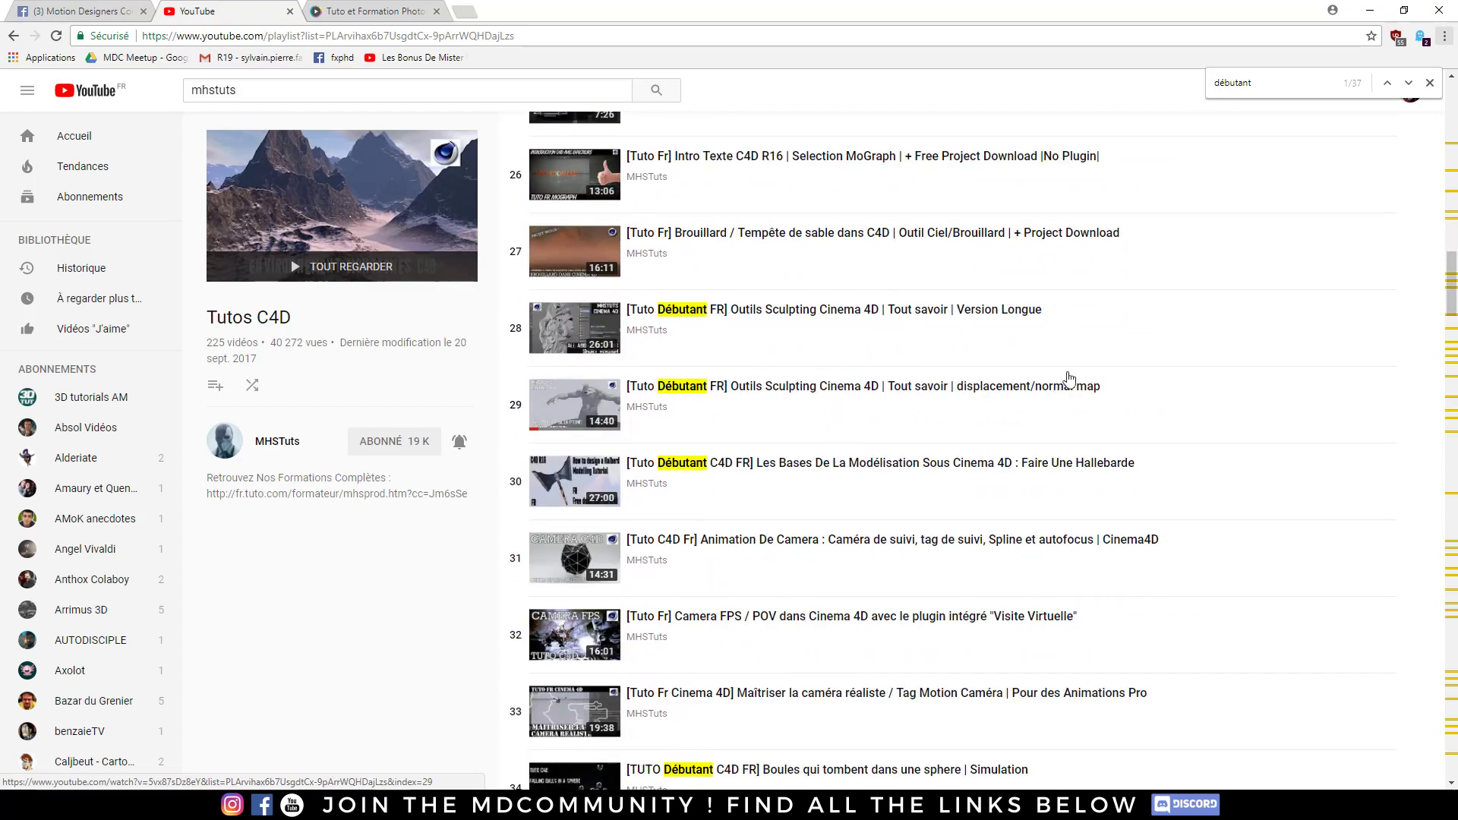
pyautogui.scroll(-1, 766, 471)
pyautogui.scroll(-4, 766, 471)
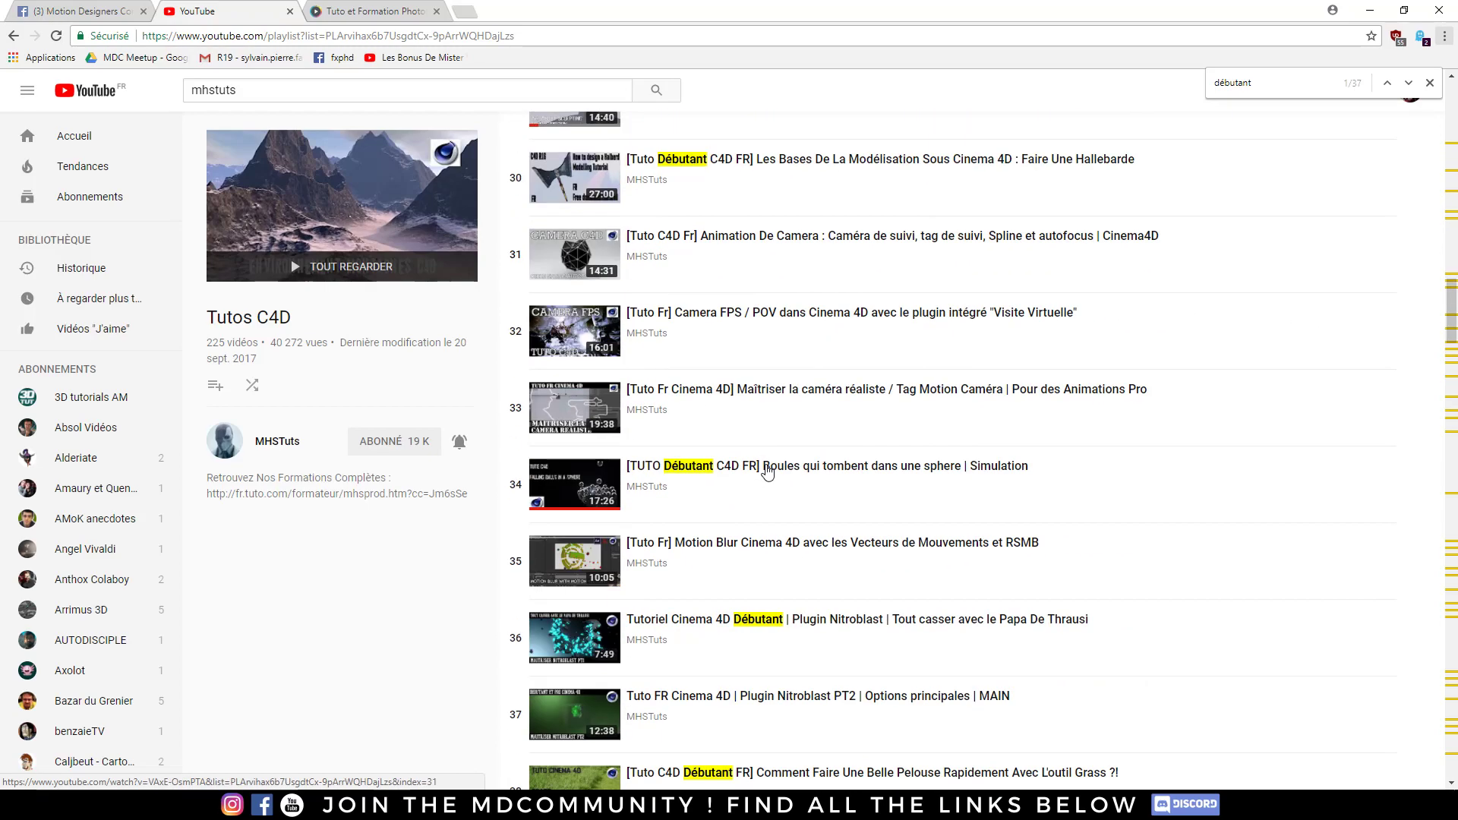
pyautogui.scroll(2, 598, 349)
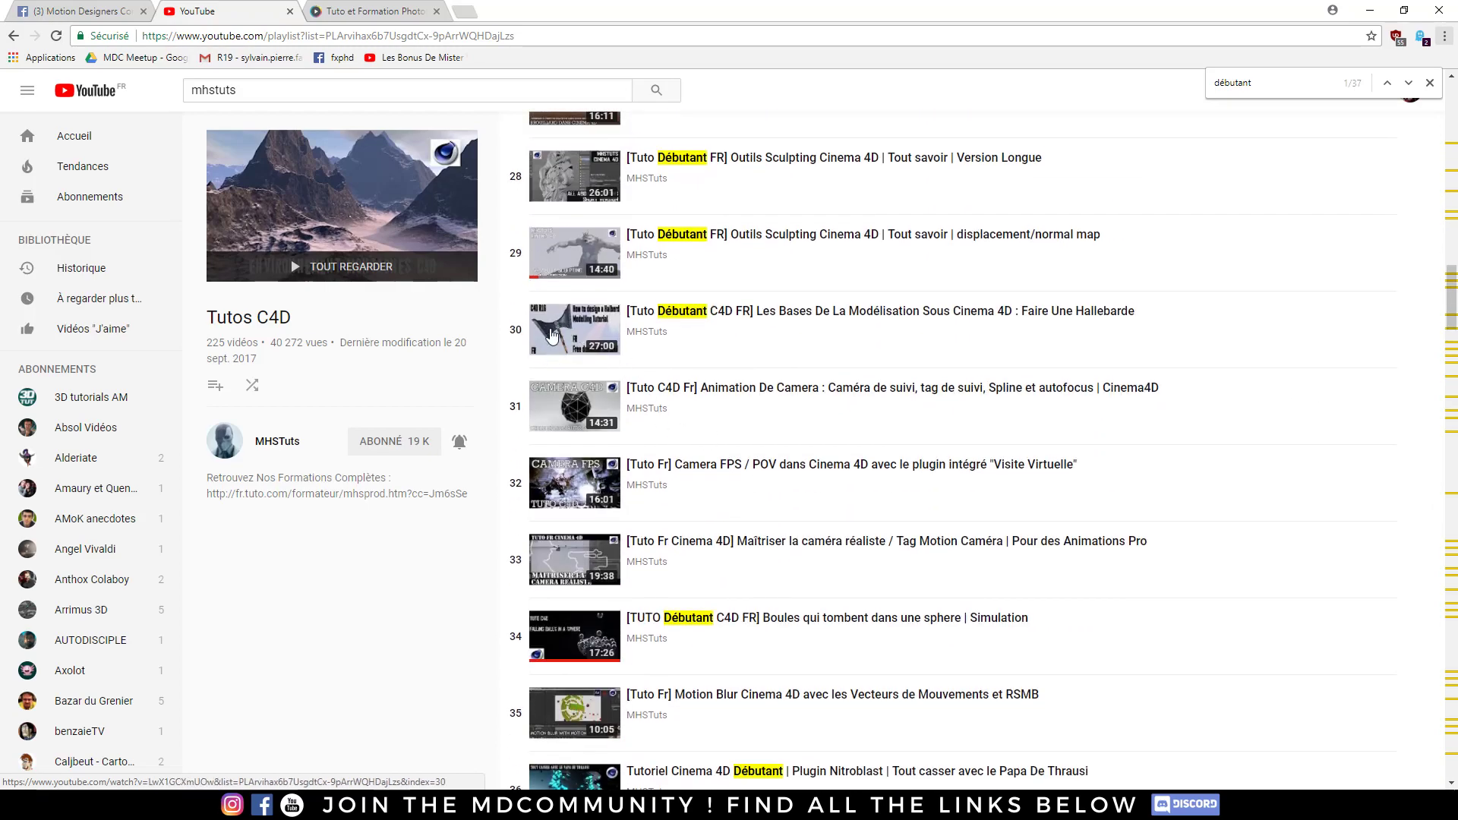
pyautogui.scroll(-6, 760, 380)
pyautogui.scroll(-8, 865, 402)
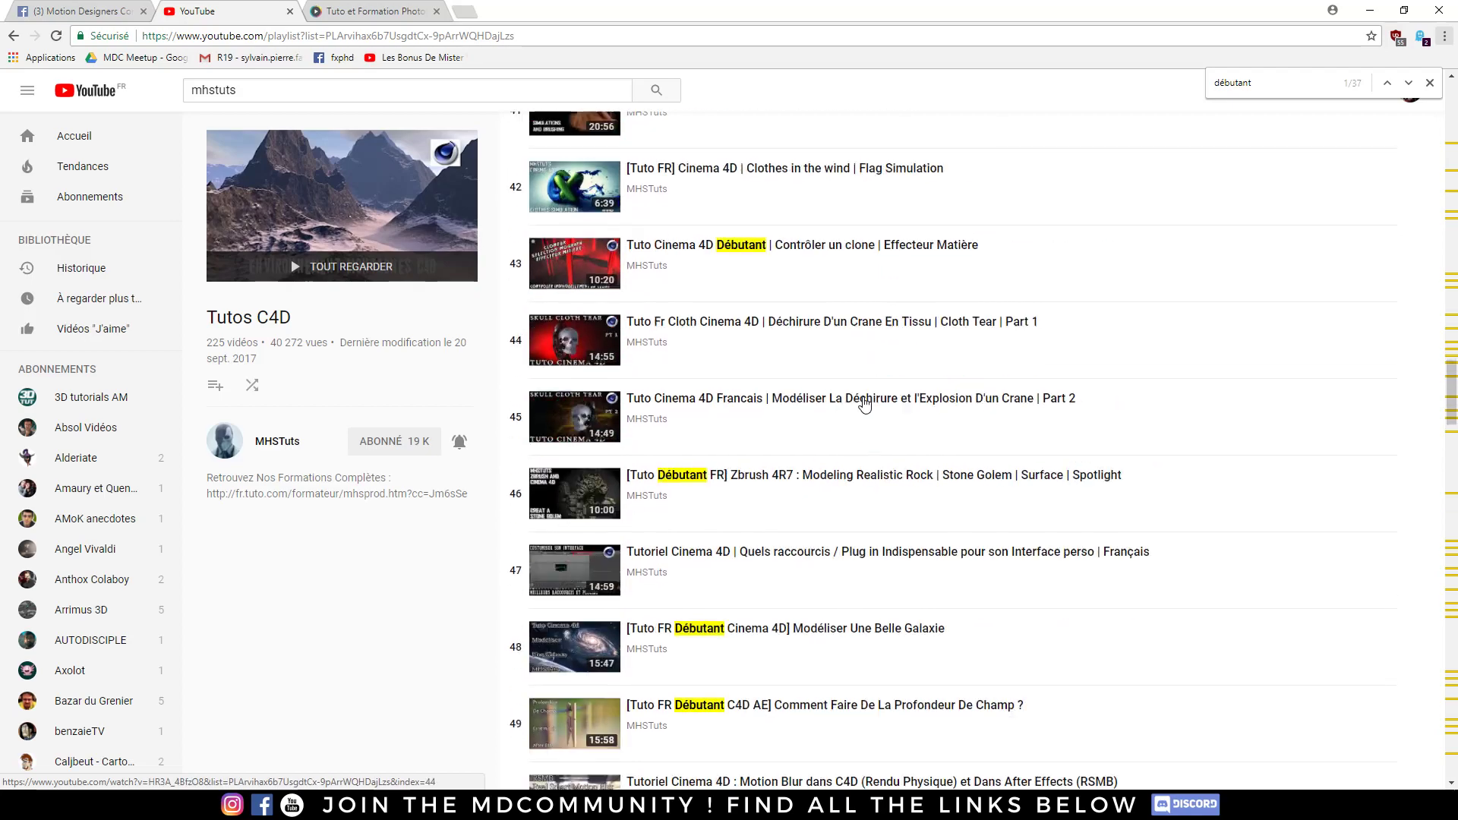
pyautogui.scroll(-4, 865, 402)
pyautogui.scroll(-4, 865, 395)
pyautogui.scroll(-6, 866, 391)
pyautogui.scroll(-7, 871, 392)
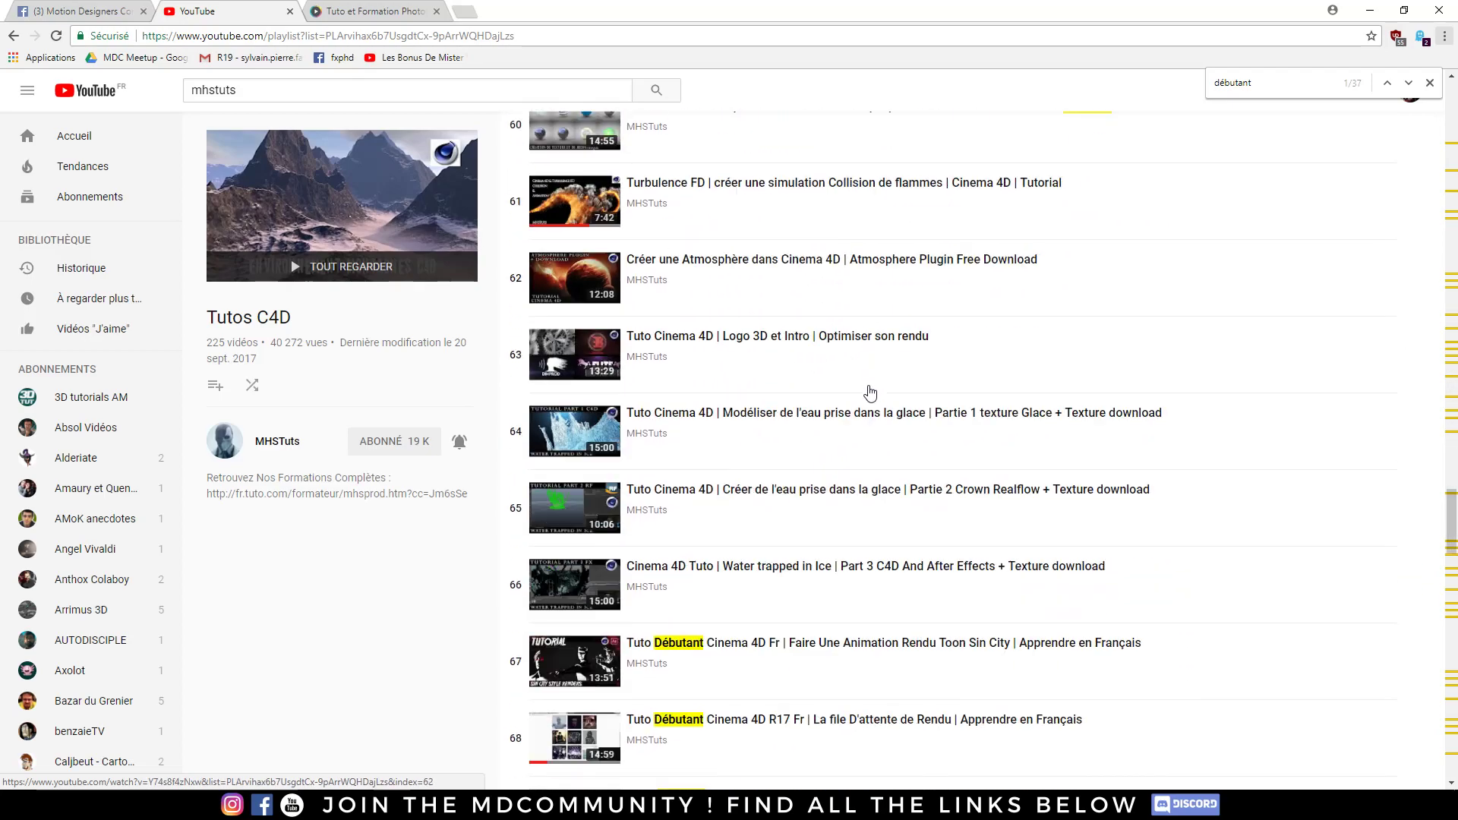
pyautogui.scroll(-2, 866, 390)
pyautogui.scroll(-7, 900, 390)
pyautogui.scroll(-8, 926, 387)
pyautogui.scroll(-15, 975, 378)
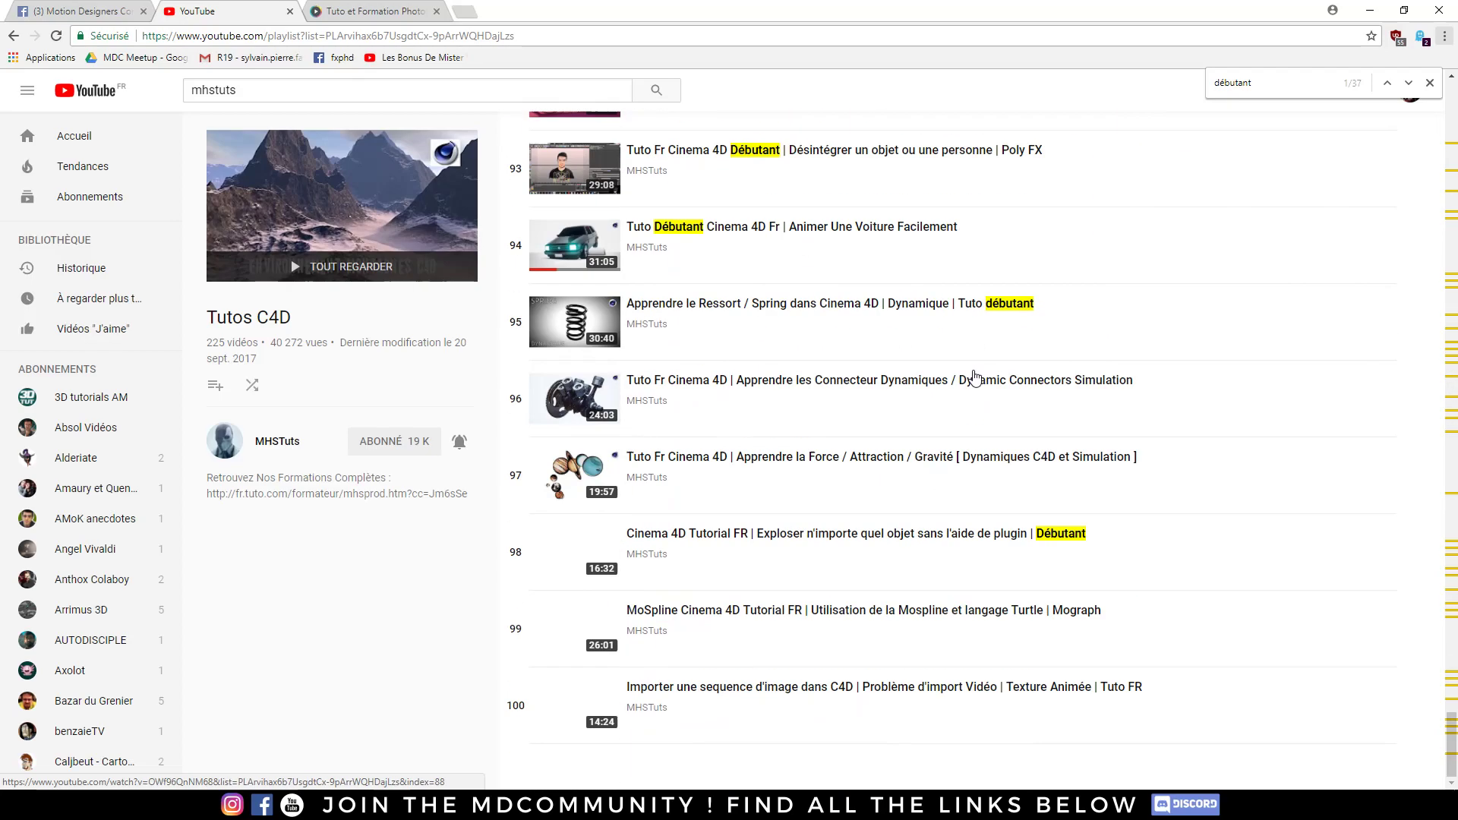
pyautogui.scroll(-1, 1121, 517)
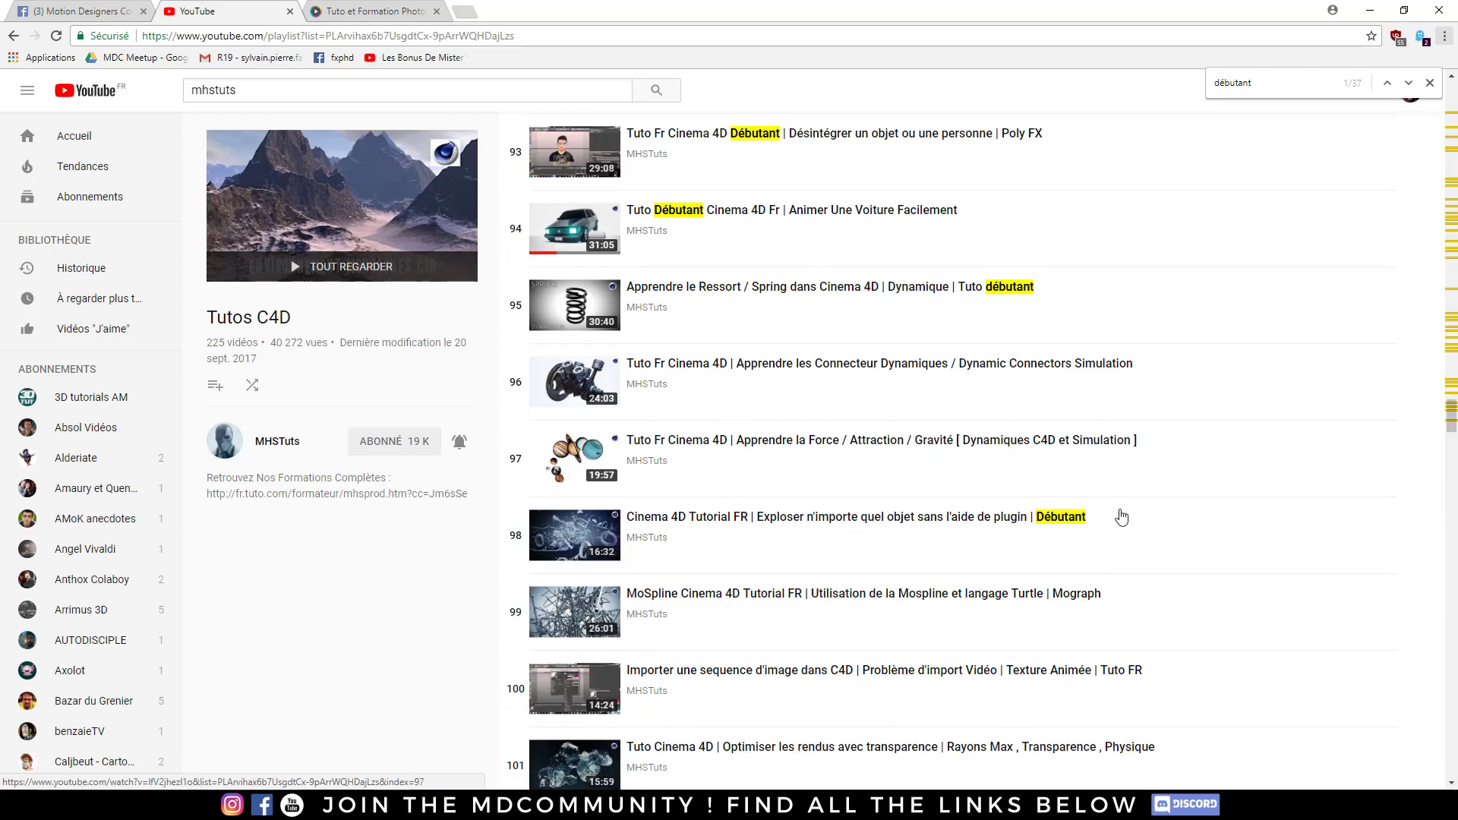
pyautogui.scroll(-5, 1121, 517)
pyautogui.scroll(-4, 1122, 513)
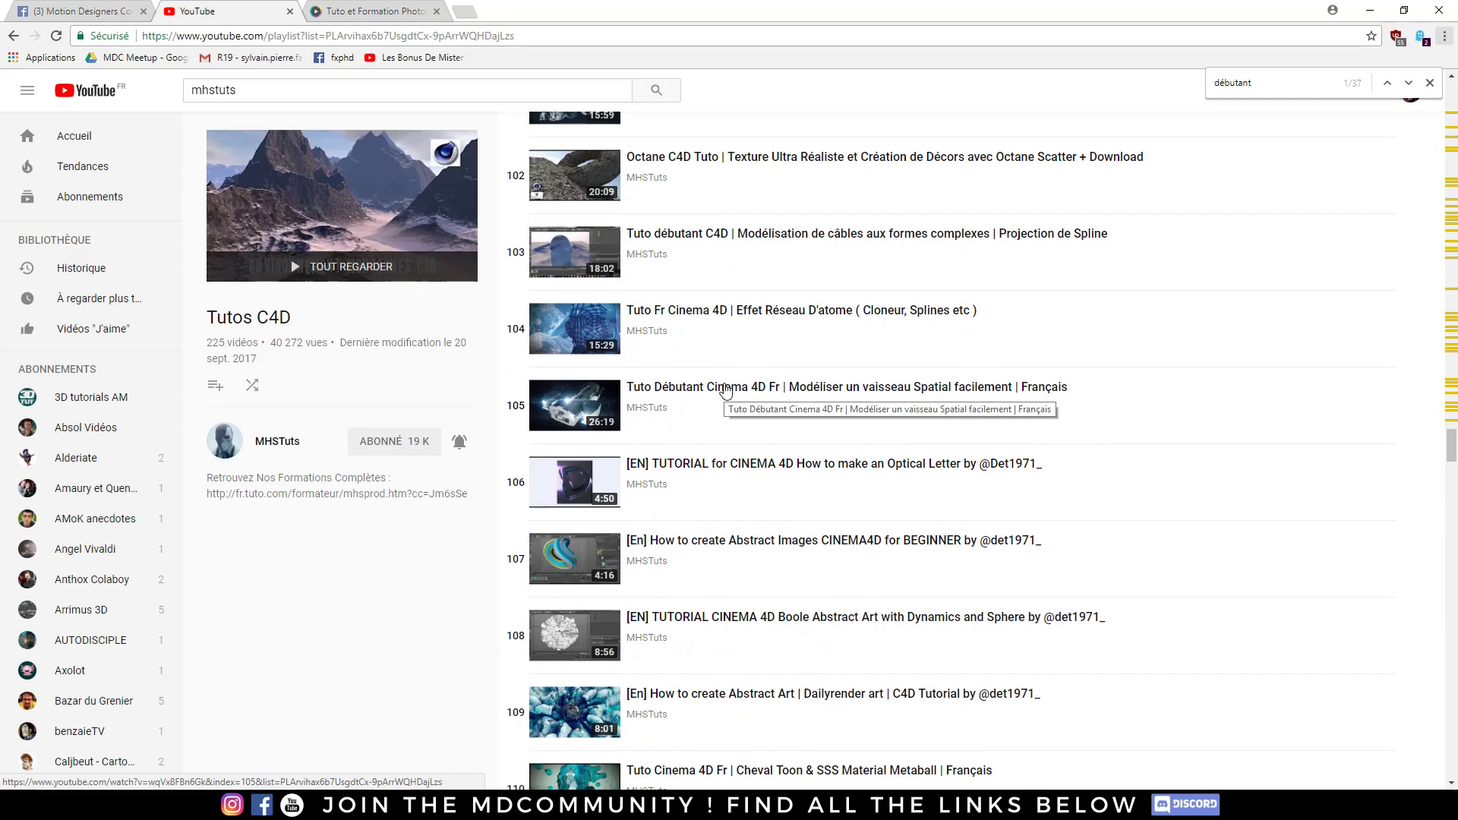
pyautogui.hotkey('alt', 'Tab')
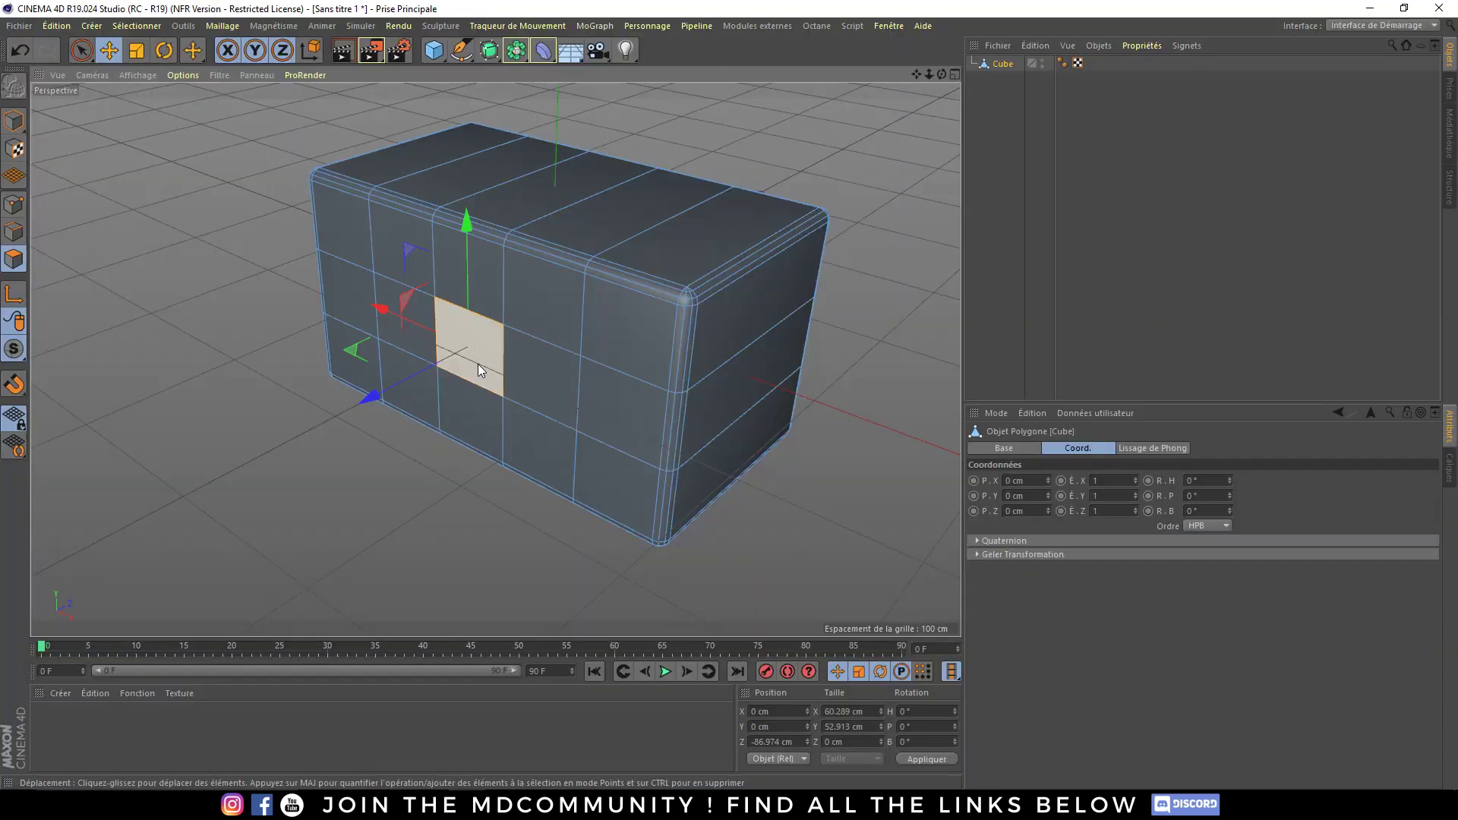
pyautogui.rightClick(478, 365)
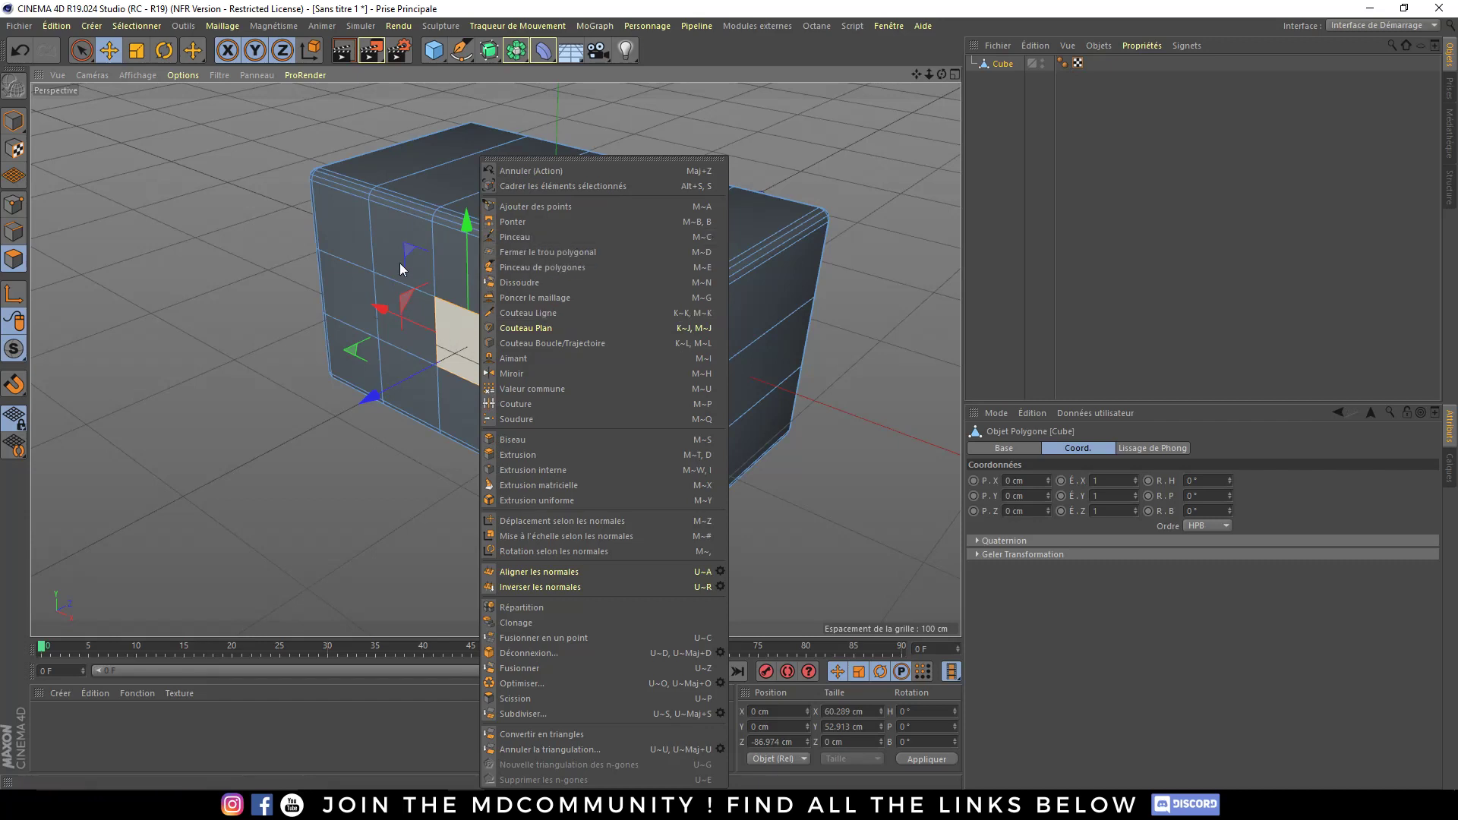
pyautogui.click(380, 259)
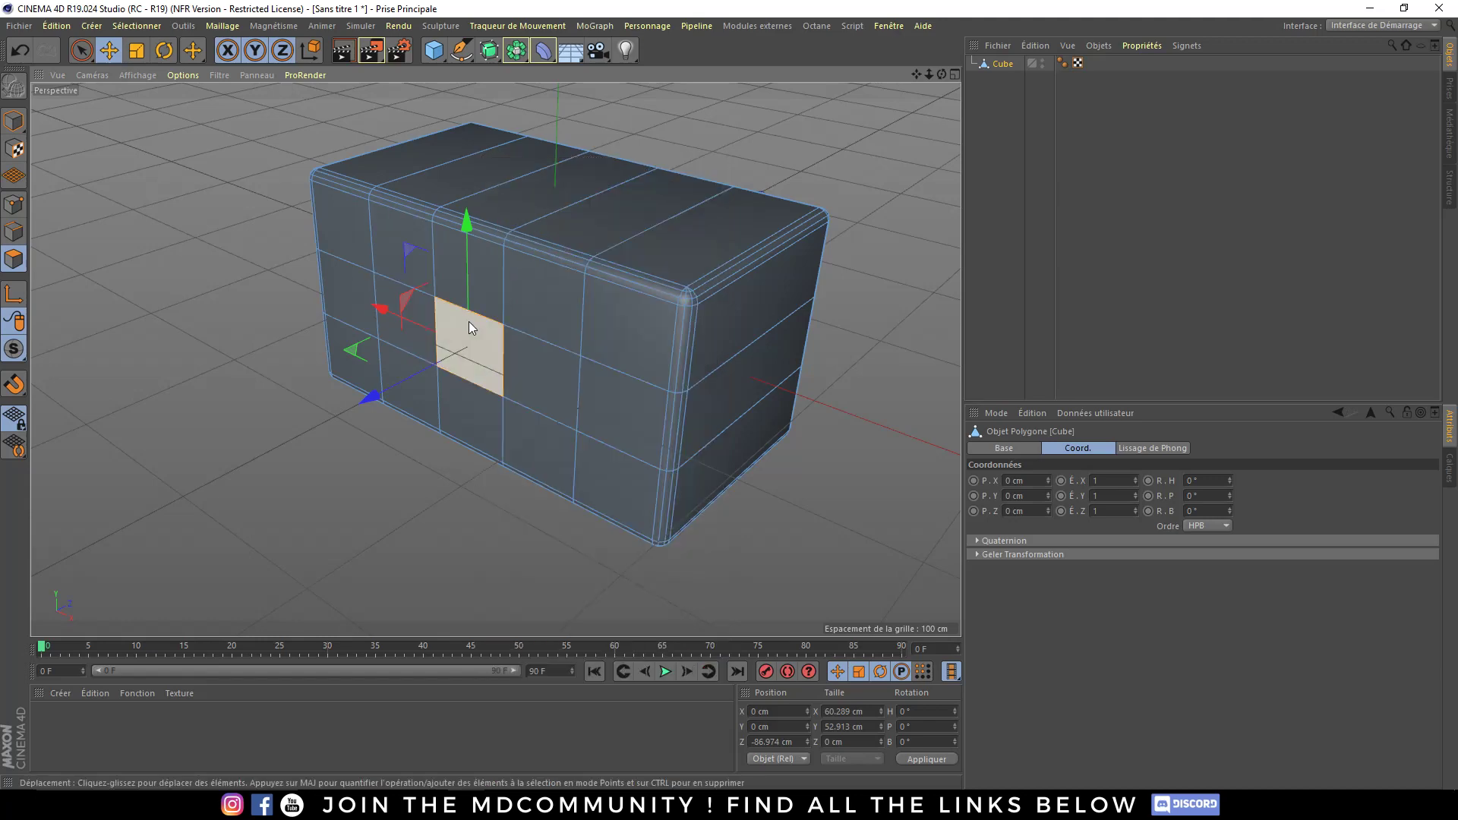
pyautogui.rightClick(475, 342)
# - Extrude the selected box face outward into a block
pyautogui.click(530, 454)
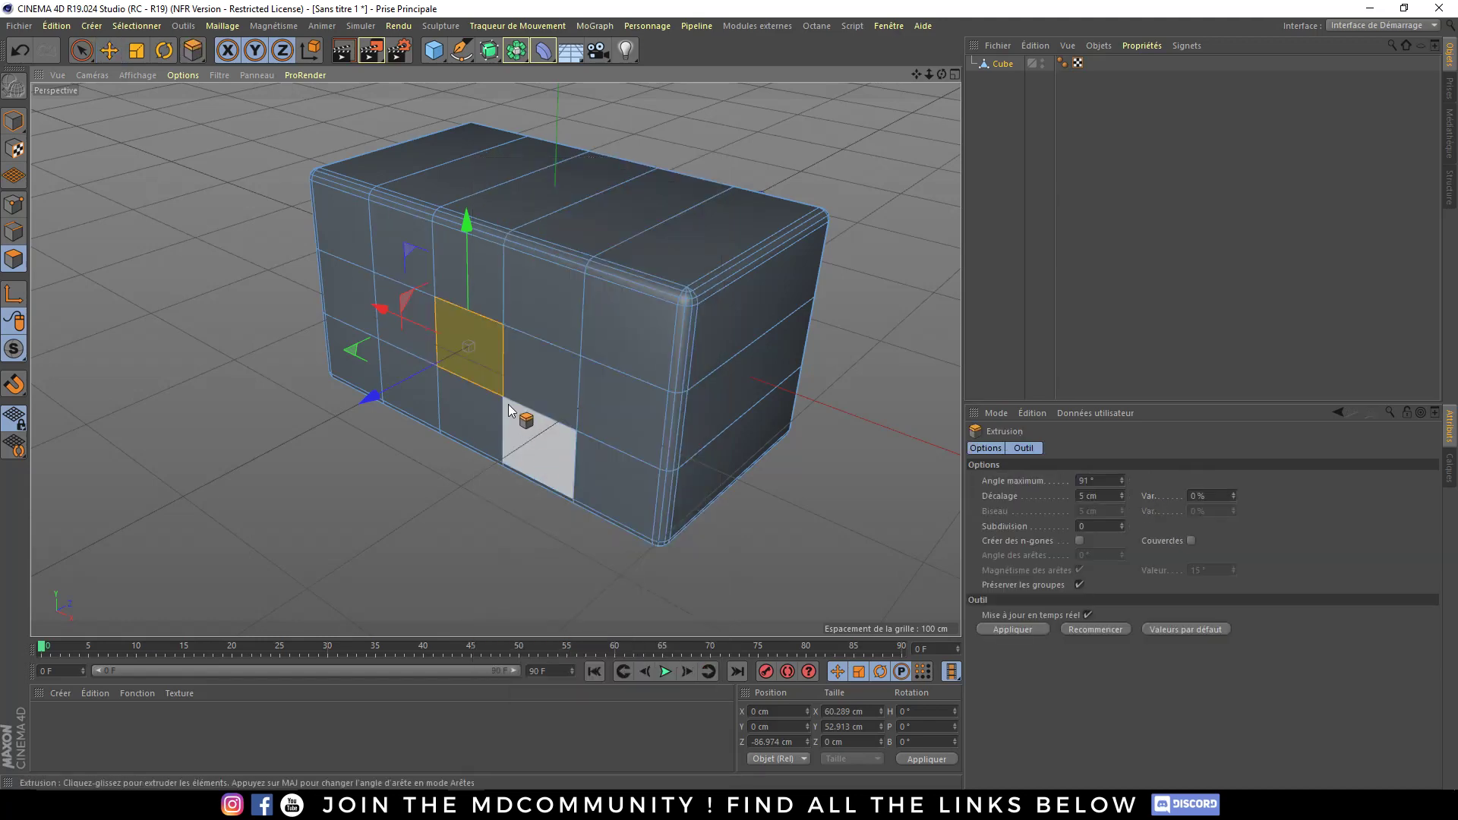
pyautogui.moveTo(497, 380)
pyautogui.mouseDown()
pyautogui.moveTo(547, 380)
pyautogui.moveTo(524, 383)
pyautogui.moveTo(390, 253)
pyautogui.moveTo(563, 381)
pyautogui.moveTo(317, 348)
pyautogui.mouseUp()
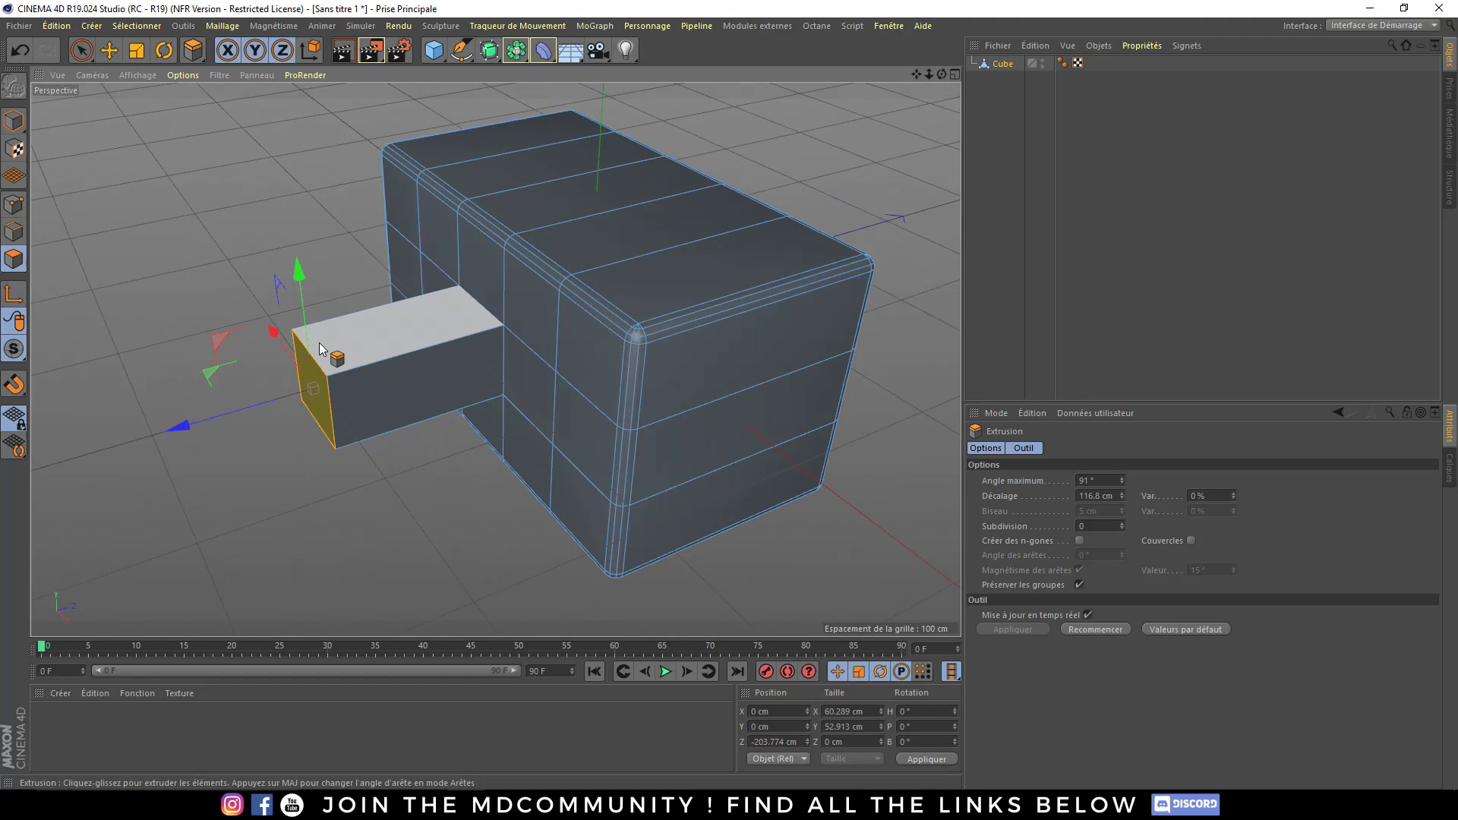
pyautogui.moveTo(524, 345)
pyautogui.keyDown('alt'); pyautogui.mouseDown()
pyautogui.moveTo(537, 326)
pyautogui.moveTo(570, 335)
pyautogui.moveTo(535, 364)
pyautogui.mouseUp(); pyautogui.keyUp('alt')
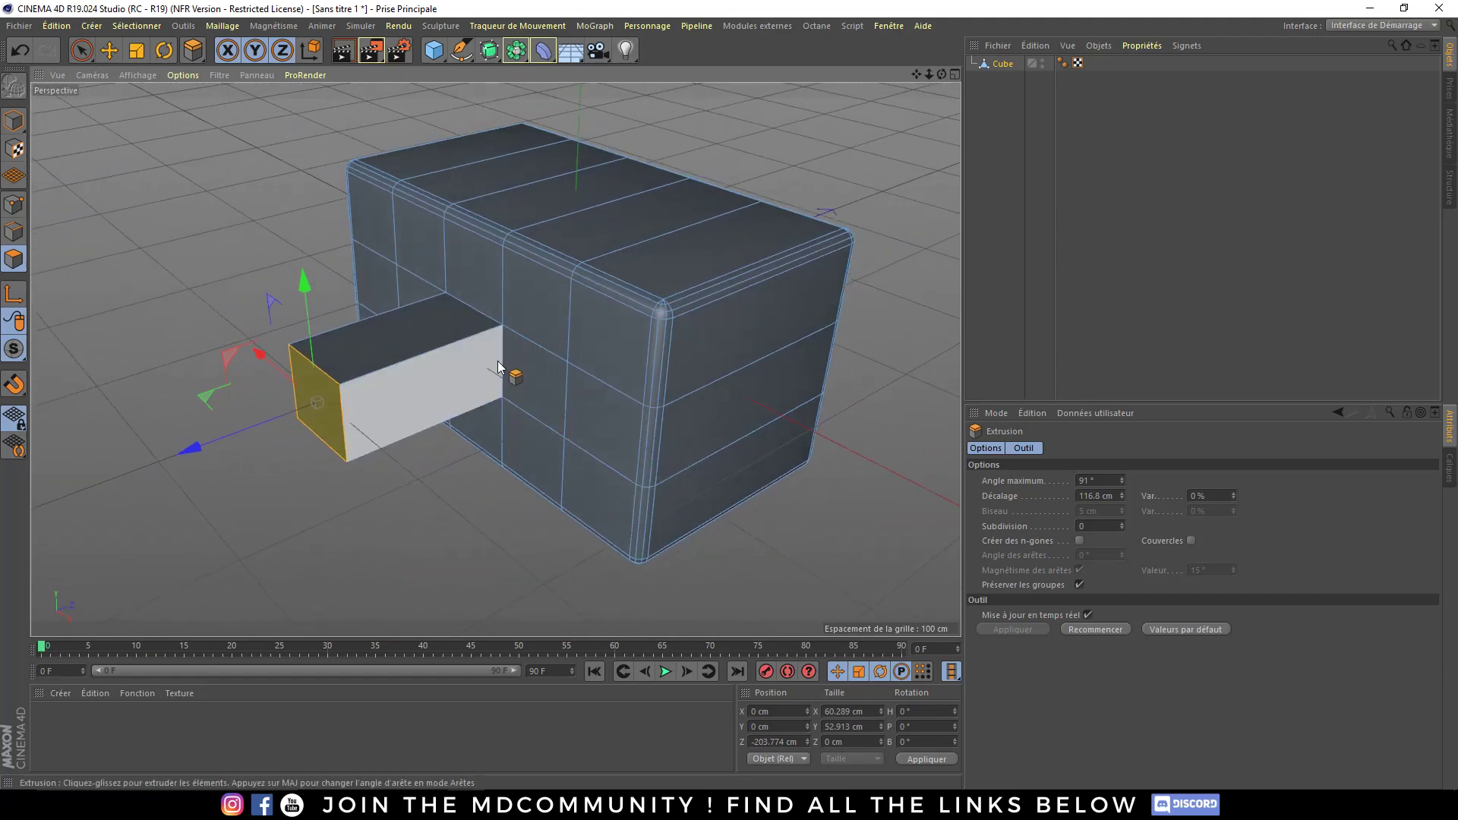
pyautogui.scroll(-10, 425, 372)
# - Move the extruded face along X to stretch it into a long hammer handle
pyautogui.press('e')
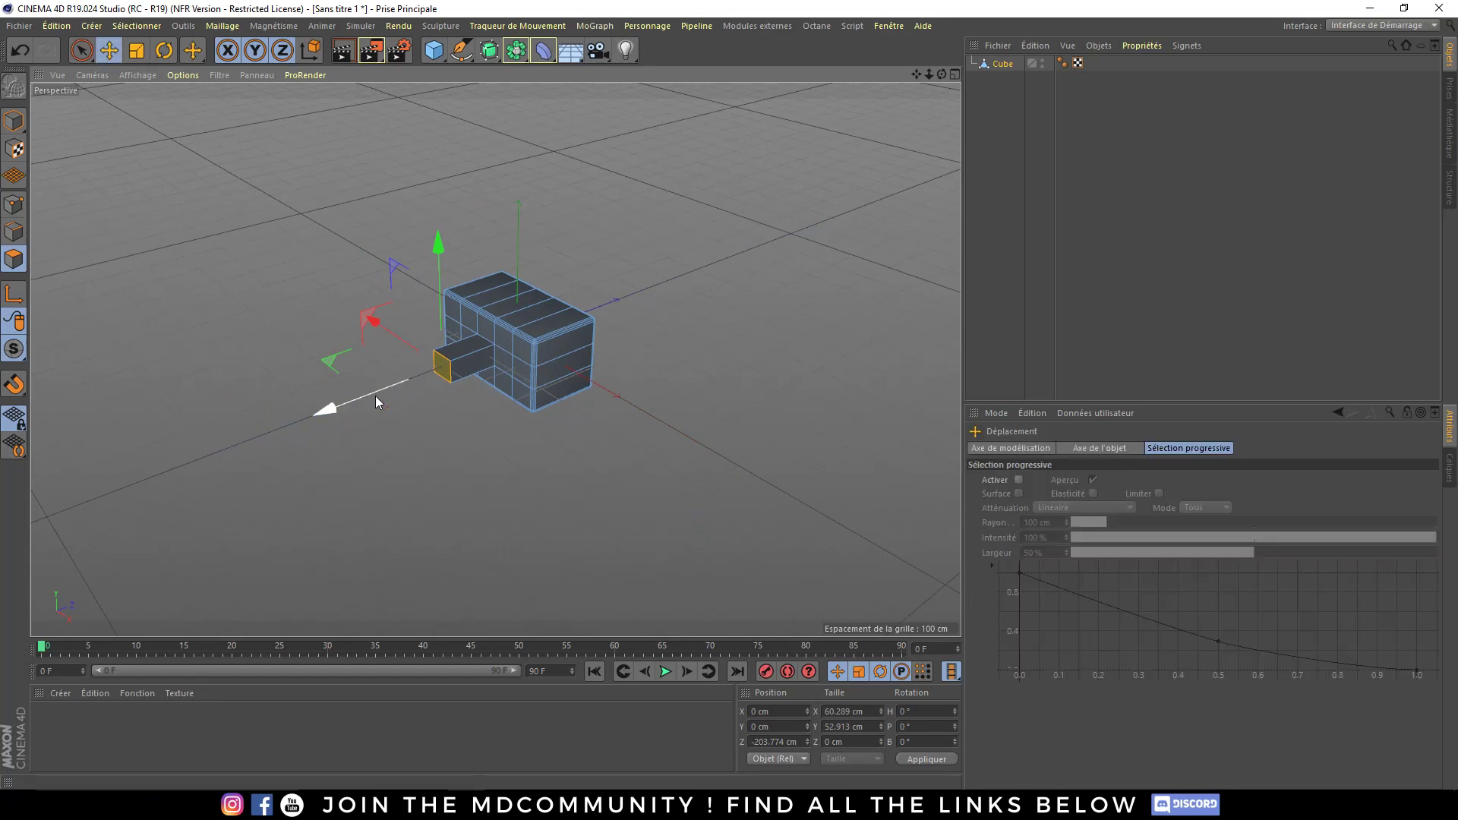
pyautogui.moveTo(375, 393)
pyautogui.mouseDown()
pyautogui.moveTo(170, 445)
pyautogui.moveTo(267, 426)
pyautogui.moveTo(302, 435)
pyautogui.moveTo(214, 471)
pyautogui.moveTo(259, 457)
pyautogui.moveTo(304, 485)
pyautogui.moveTo(325, 395)
pyautogui.mouseUp()
pyautogui.keyDown('alt'); pyautogui.moveTo(325, 395); pyautogui.dragTo(474, 390, button='right'); pyautogui.keyUp('alt')
pyautogui.keyDown('alt'); pyautogui.moveTo(474, 390); pyautogui.dragTo(407, 413); pyautogui.keyUp('alt')
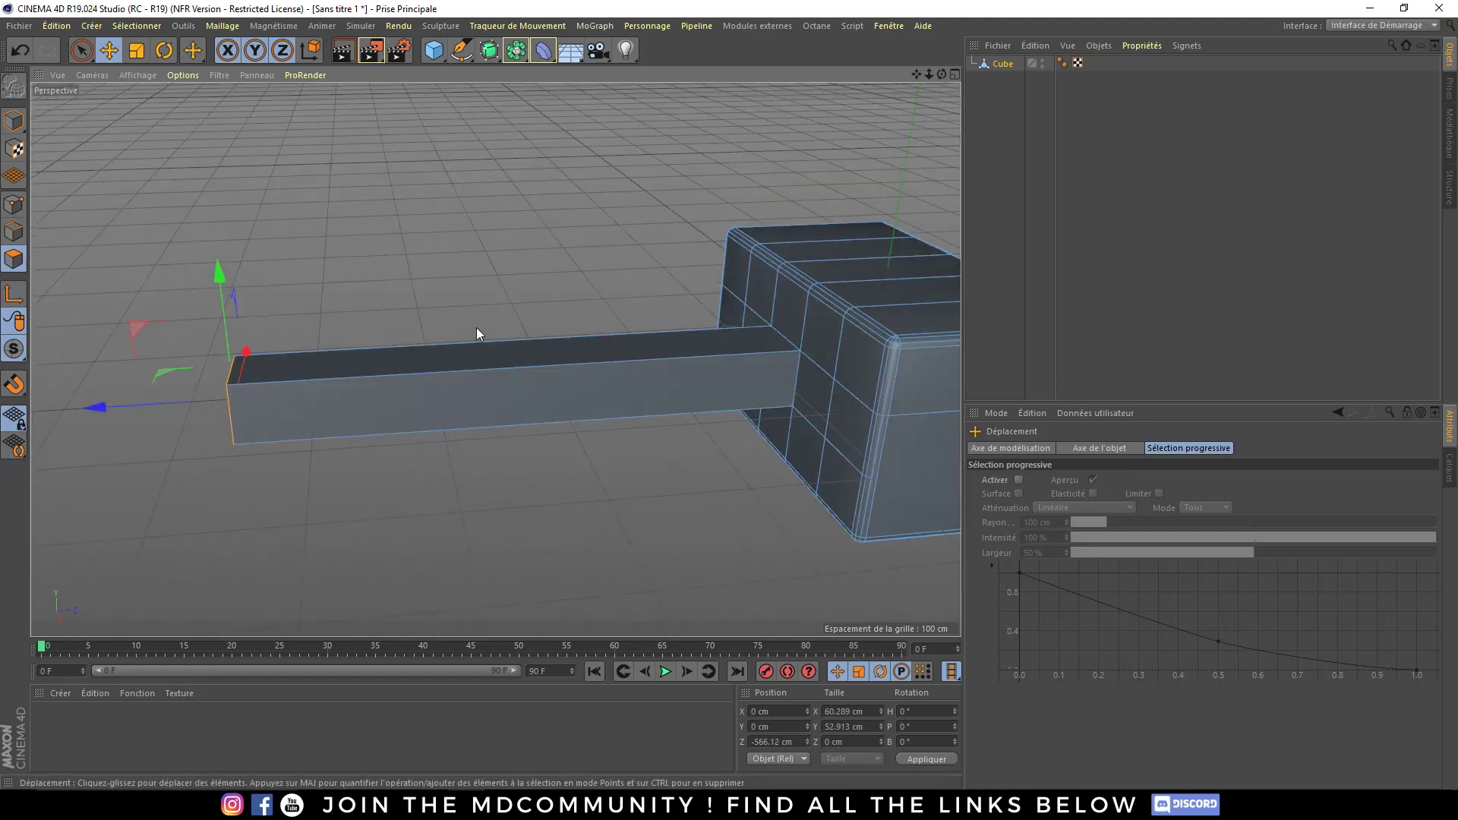
pyautogui.moveTo(474, 339)
pyautogui.keyDown('alt'); pyautogui.mouseDown()
pyautogui.moveTo(477, 313)
pyautogui.moveTo(681, 323)
pyautogui.mouseUp(); pyautogui.keyUp('alt')
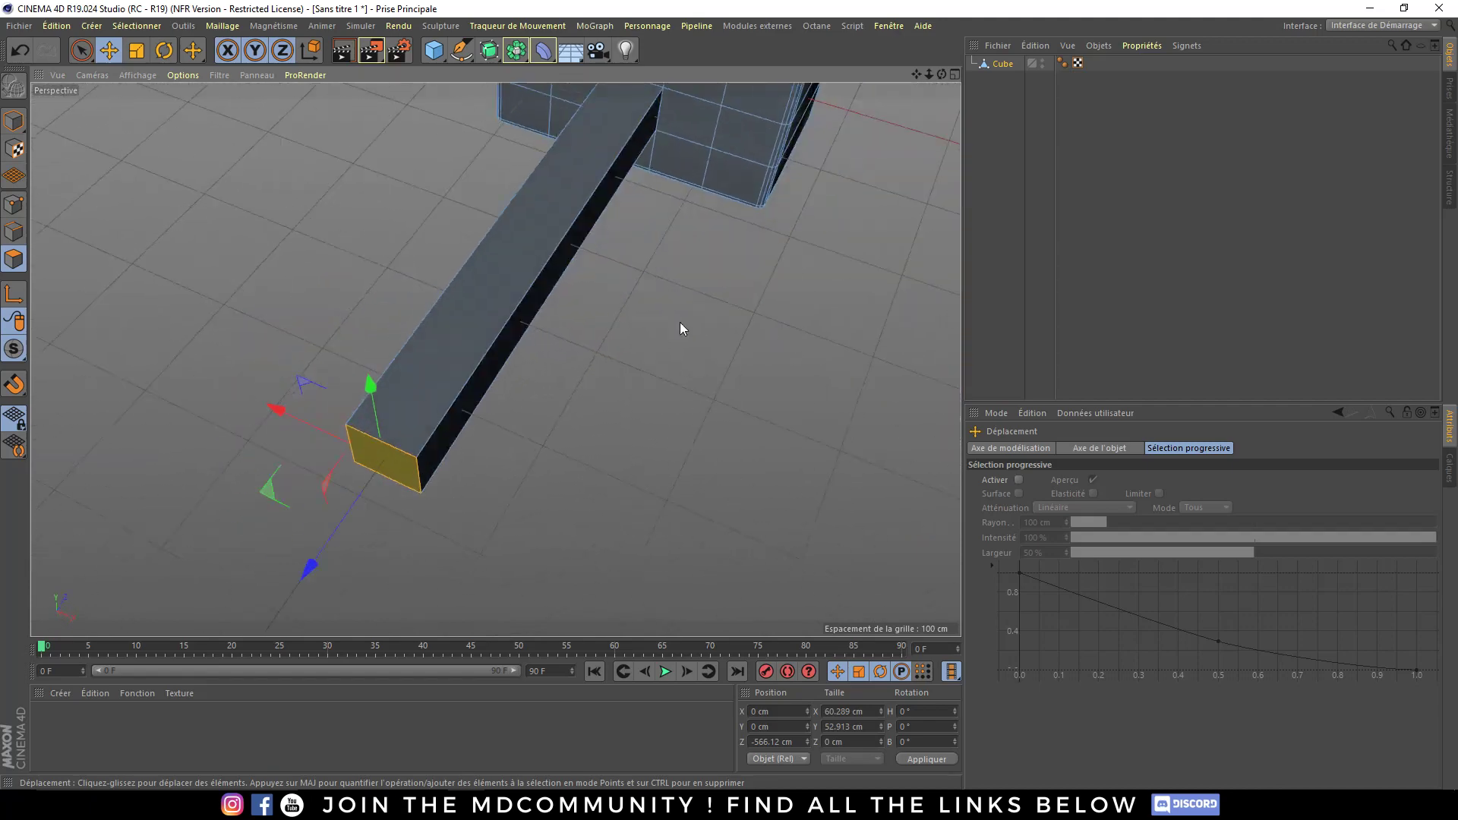
pyautogui.keyDown('alt'); pyautogui.moveTo(680, 324); pyautogui.dragTo(541, 267, button='right'); pyautogui.keyUp('alt')
pyautogui.moveTo(541, 267)
pyautogui.keyDown('alt'); pyautogui.mouseDown()
pyautogui.moveTo(461, 342)
pyautogui.moveTo(506, 284)
pyautogui.mouseUp(); pyautogui.keyUp('alt')
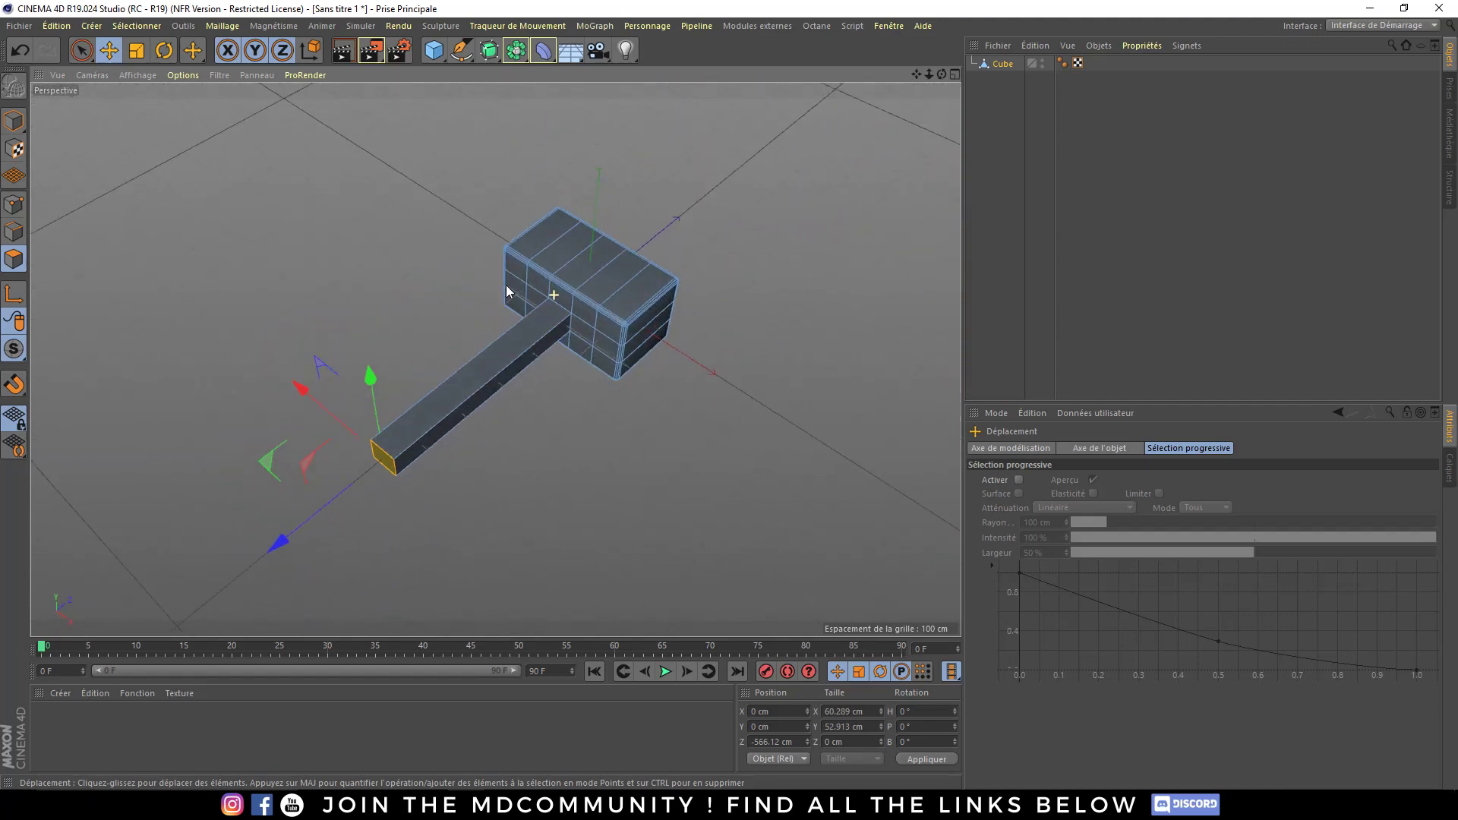
pyautogui.moveTo(608, 295)
pyautogui.keyDown('alt'); pyautogui.mouseDown()
pyautogui.moveTo(567, 244)
pyautogui.moveTo(348, 257)
pyautogui.mouseUp(); pyautogui.keyUp('alt')
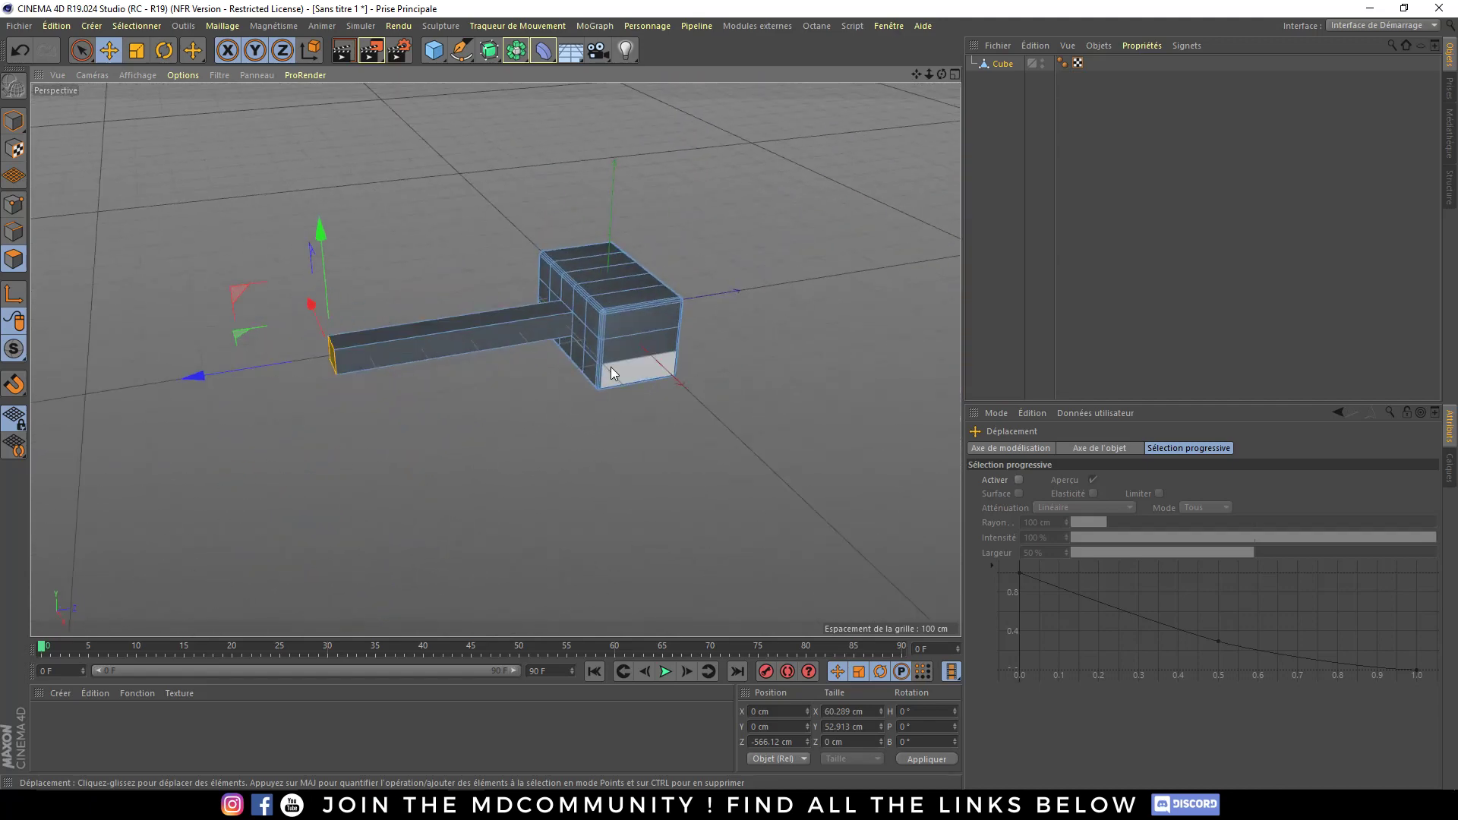
pyautogui.keyDown('alt'); pyautogui.moveTo(611, 367); pyautogui.dragTo(585, 337); pyautogui.keyUp('alt')
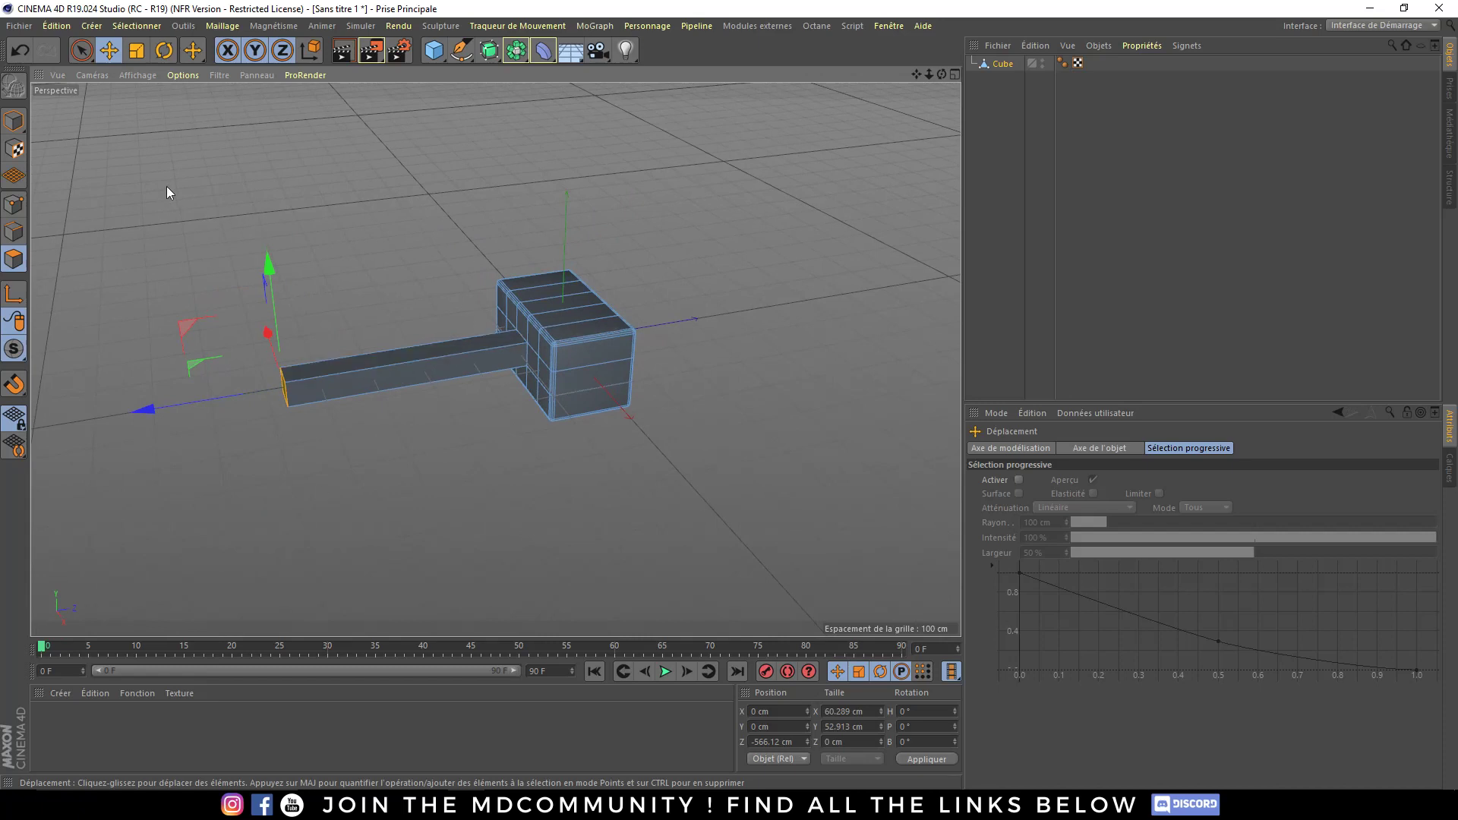
# - In Model mode, rotate the whole hammer to -90° pitch so it stands upright
pyautogui.click(15, 122)
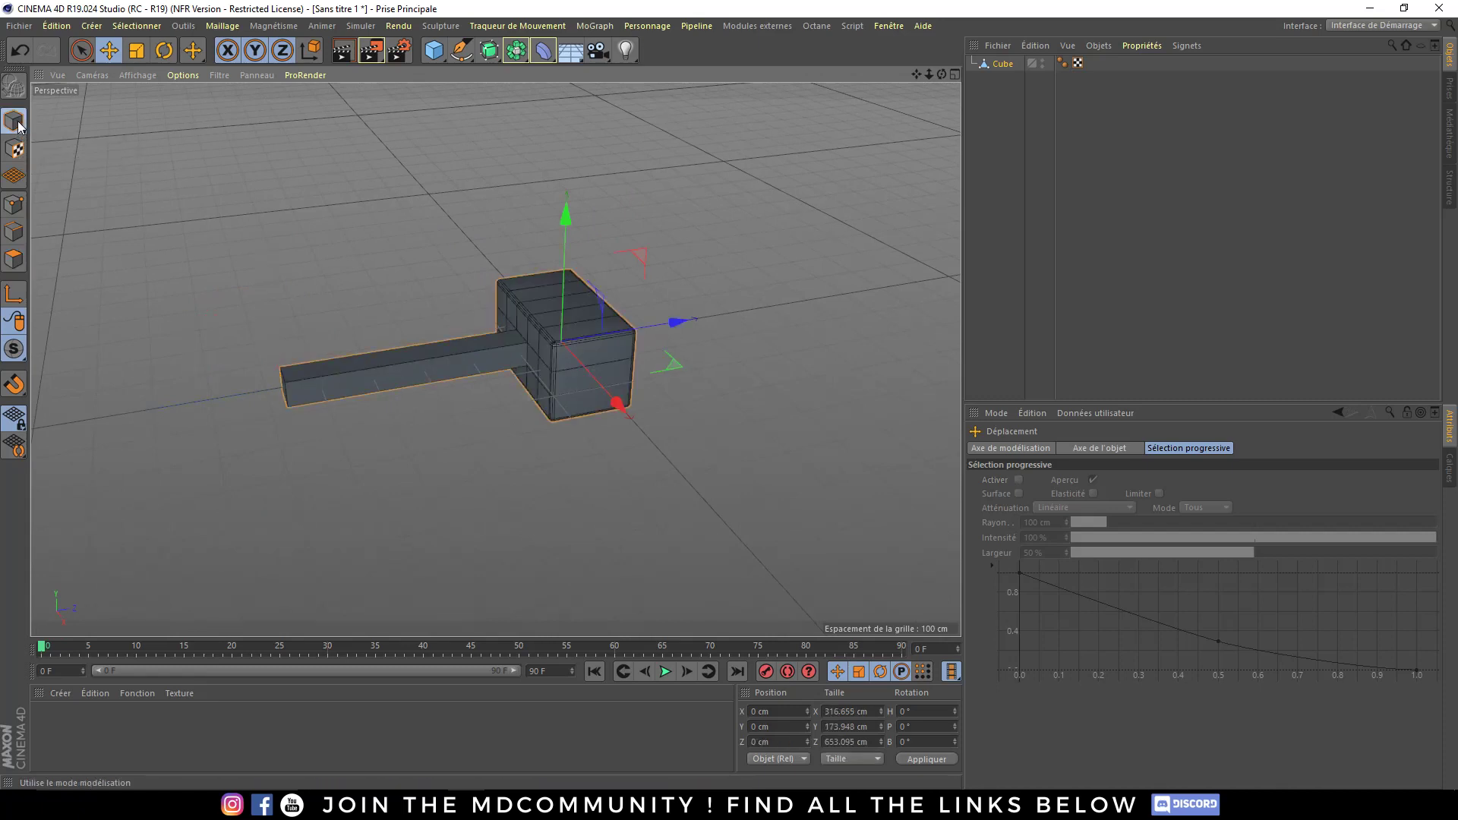
pyautogui.moveTo(566, 220); pyautogui.dragTo(559, 316)
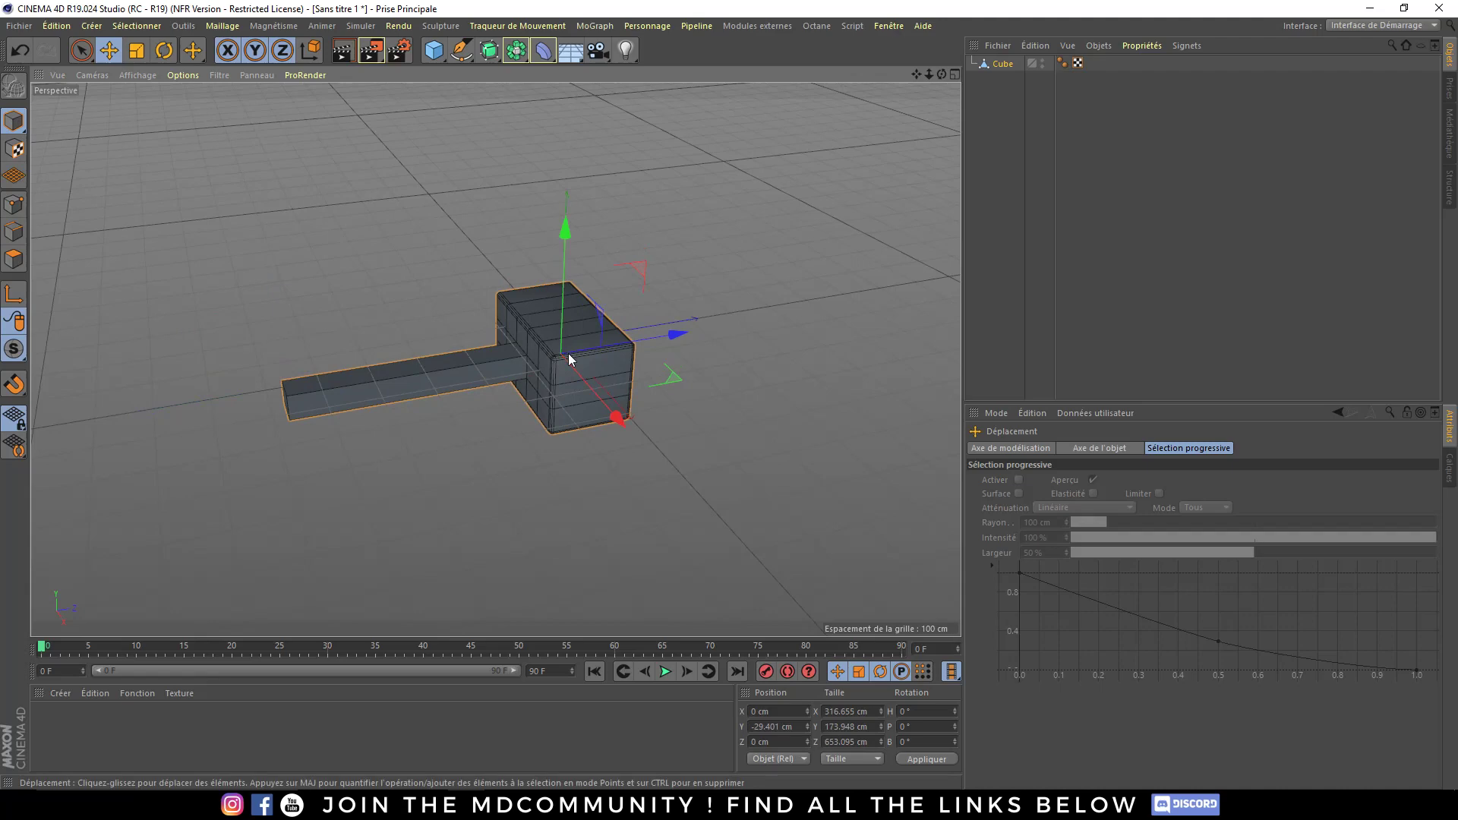
pyautogui.hotkey('ctrl', 'z')
pyautogui.moveTo(576, 364)
pyautogui.keyDown('alt'); pyautogui.mouseDown()
pyautogui.moveTo(495, 288)
pyautogui.moveTo(453, 199)
pyautogui.moveTo(548, 134)
pyautogui.moveTo(583, 232)
pyautogui.moveTo(534, 360)
pyautogui.moveTo(542, 298)
pyautogui.mouseUp(); pyautogui.keyUp('alt')
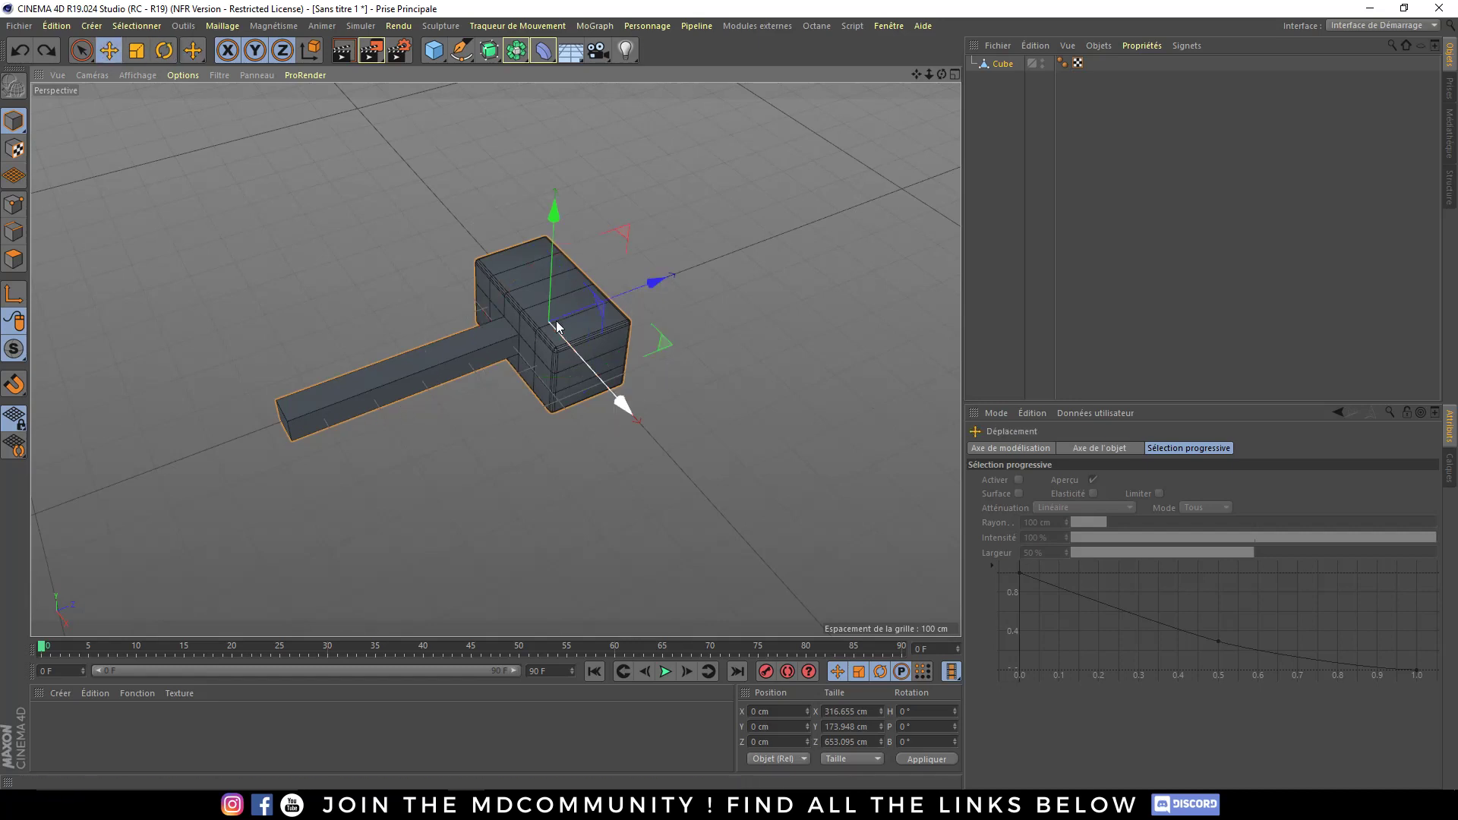
pyautogui.press('r')
pyautogui.moveTo(489, 312)
pyautogui.mouseDown()
pyautogui.moveTo(530, 267)
pyautogui.moveTo(622, 242)
pyautogui.moveTo(593, 205)
pyautogui.moveTo(609, 171)
pyautogui.mouseUp()
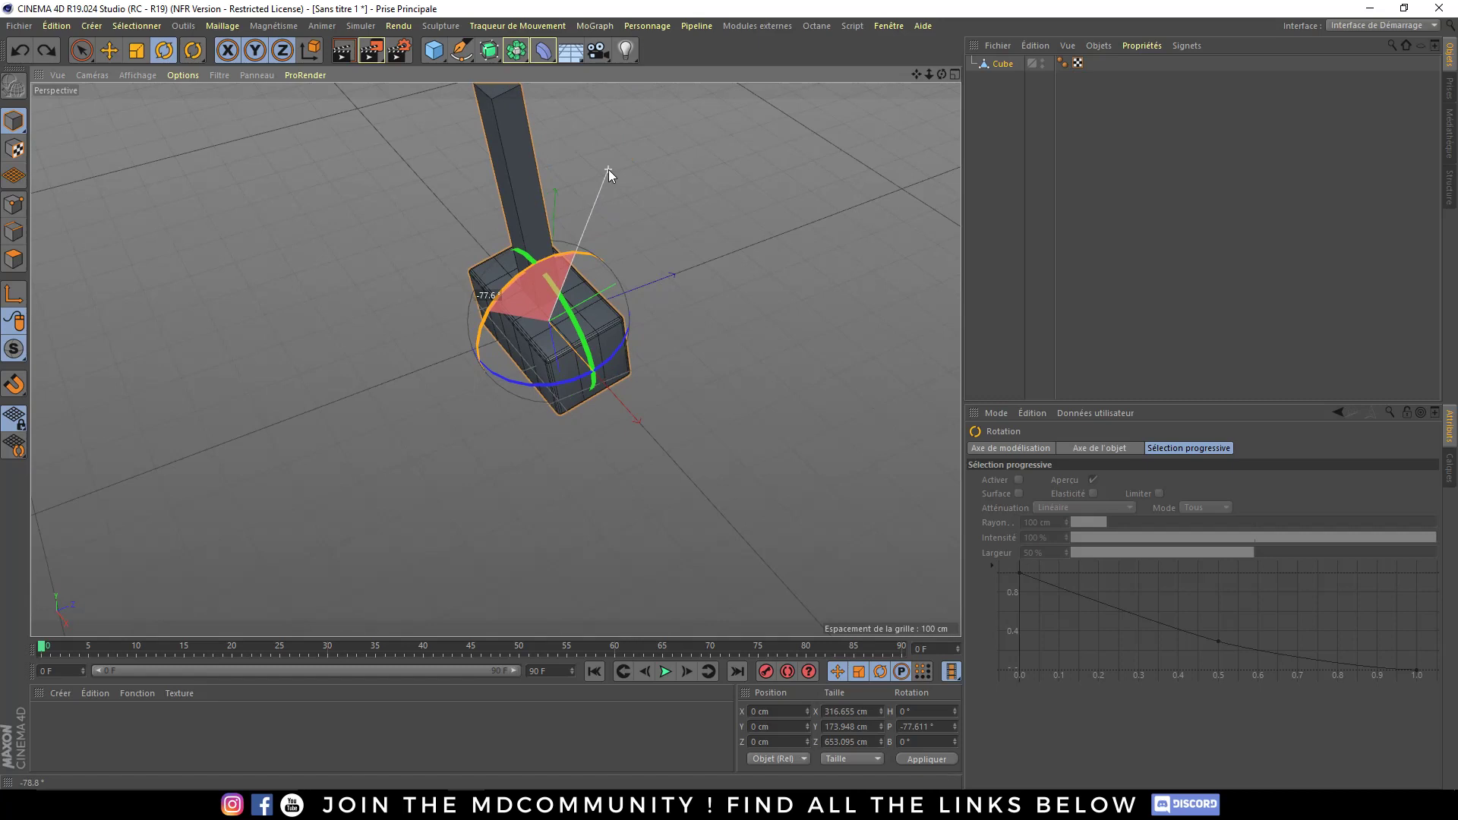
pyautogui.moveTo(609, 170)
pyautogui.mouseDown()
pyautogui.moveTo(526, 197)
pyautogui.moveTo(462, 247)
pyautogui.moveTo(495, 201)
pyautogui.moveTo(632, 170)
pyautogui.mouseUp()
pyautogui.moveTo(527, 279)
pyautogui.keyDown('alt'); pyautogui.mouseDown()
pyautogui.moveTo(689, 197)
pyautogui.moveTo(626, 263)
pyautogui.moveTo(508, 275)
pyautogui.moveTo(544, 384)
pyautogui.moveTo(494, 275)
pyautogui.moveTo(468, 345)
pyautogui.mouseUp(); pyautogui.keyUp('alt')
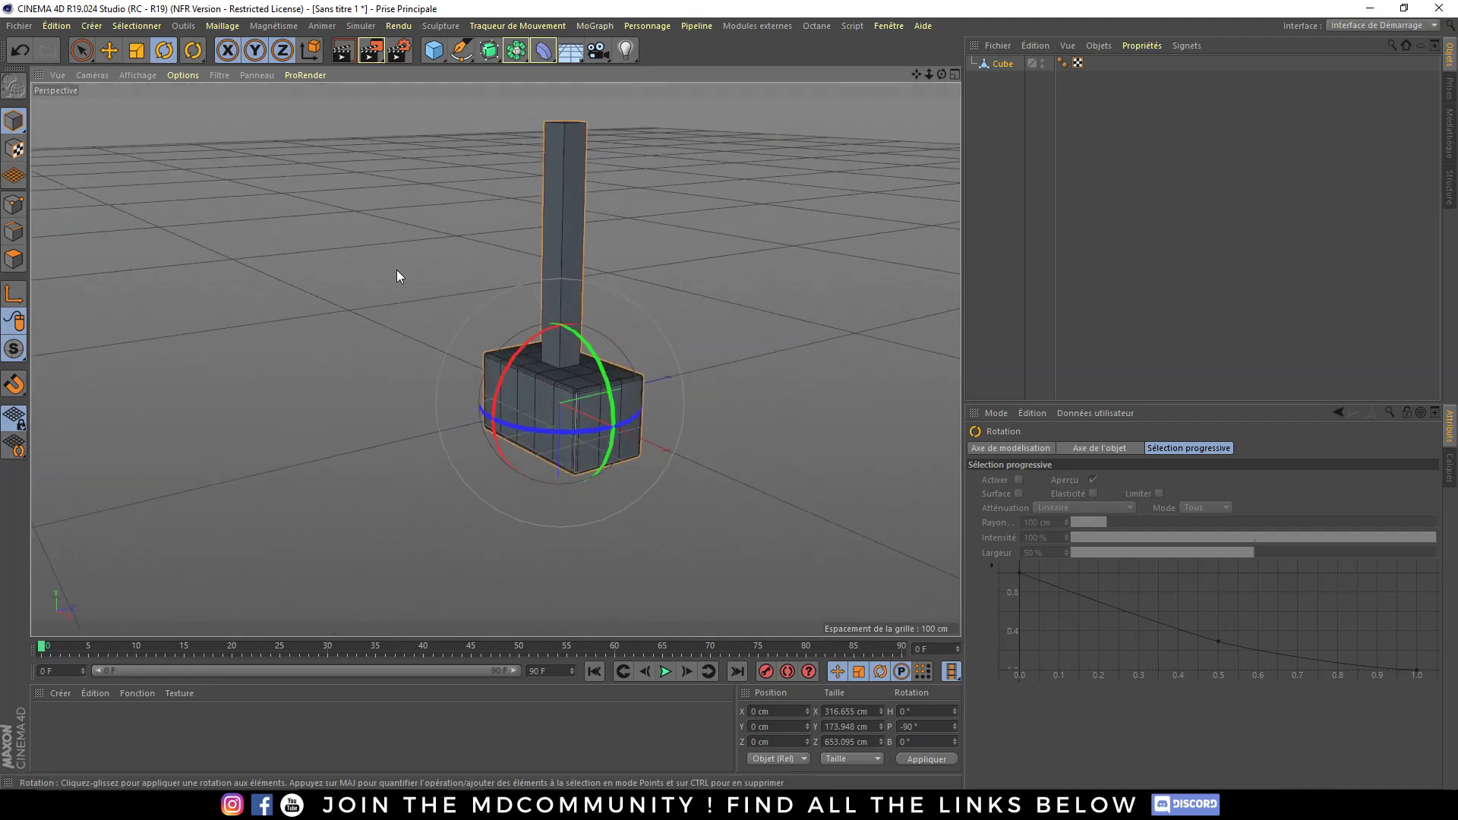
# - Raise the hammer to about 84 cm on Y and switch to the four-view layout
pyautogui.press('e')
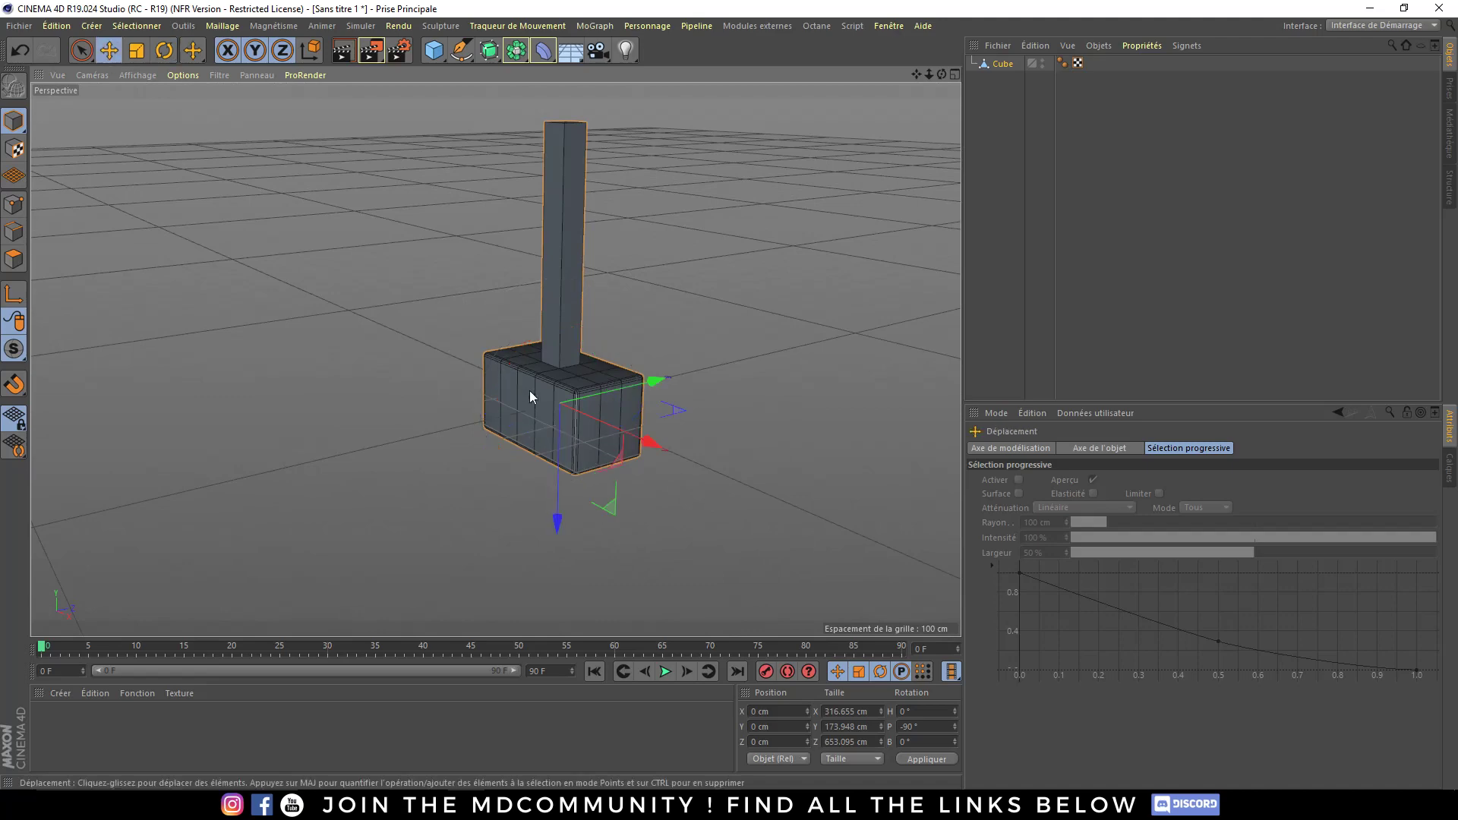
pyautogui.keyDown('alt'); pyautogui.moveTo(555, 480); pyautogui.dragTo(567, 433); pyautogui.keyUp('alt')
pyautogui.scroll(3, 685, 399)
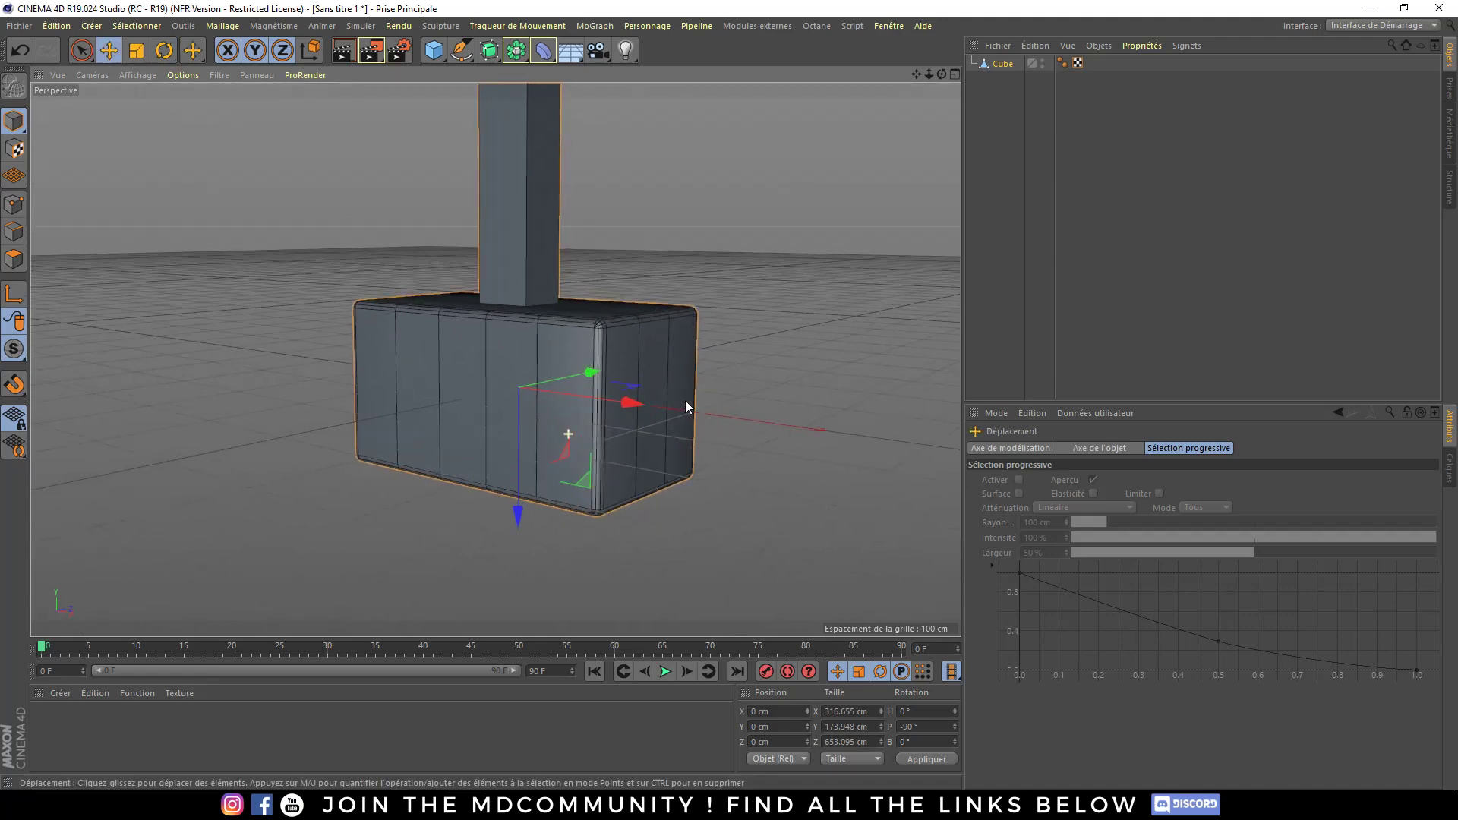
pyautogui.scroll(2, 476, 418)
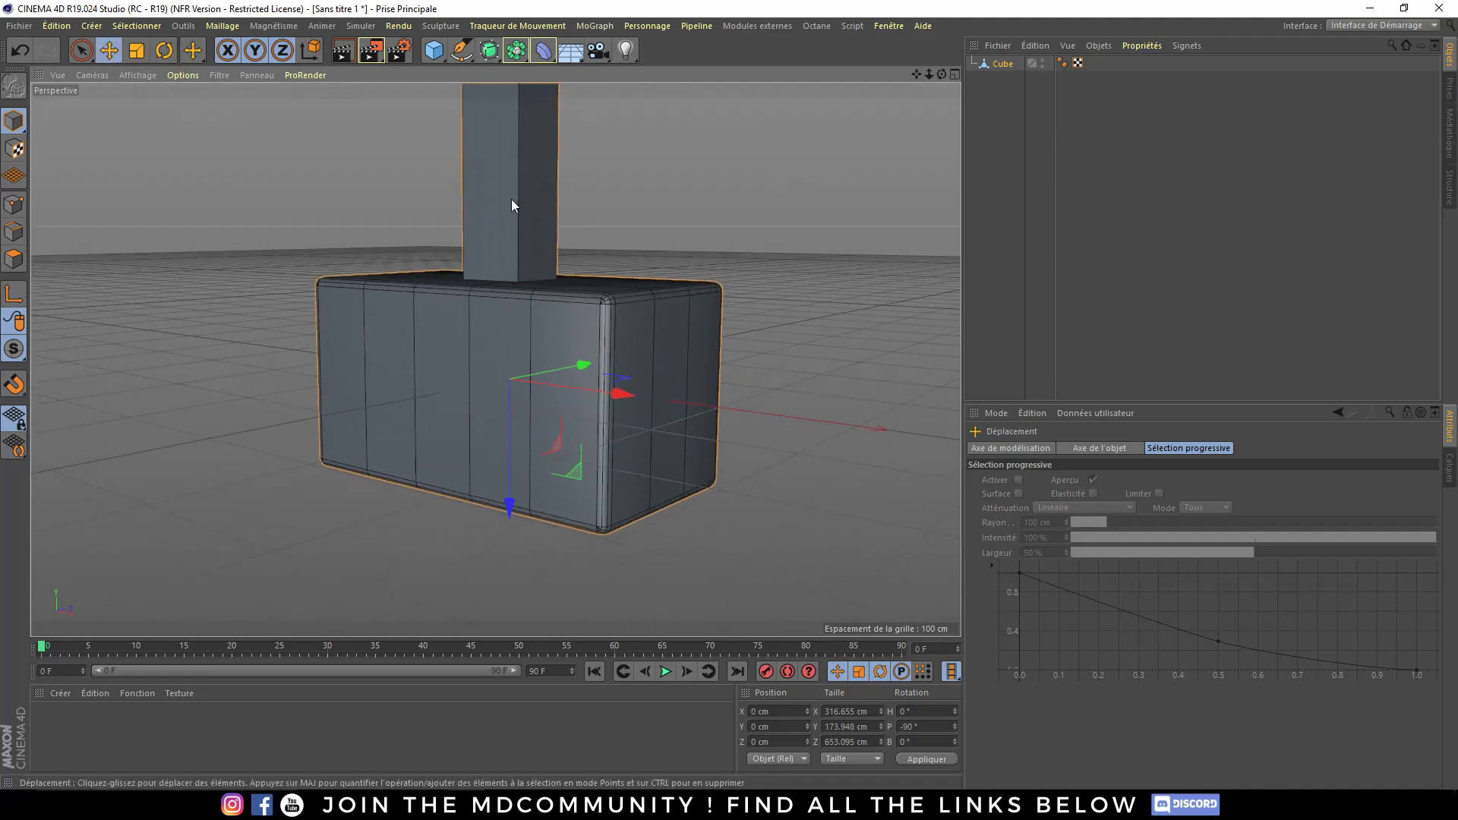
pyautogui.click(439, 57)
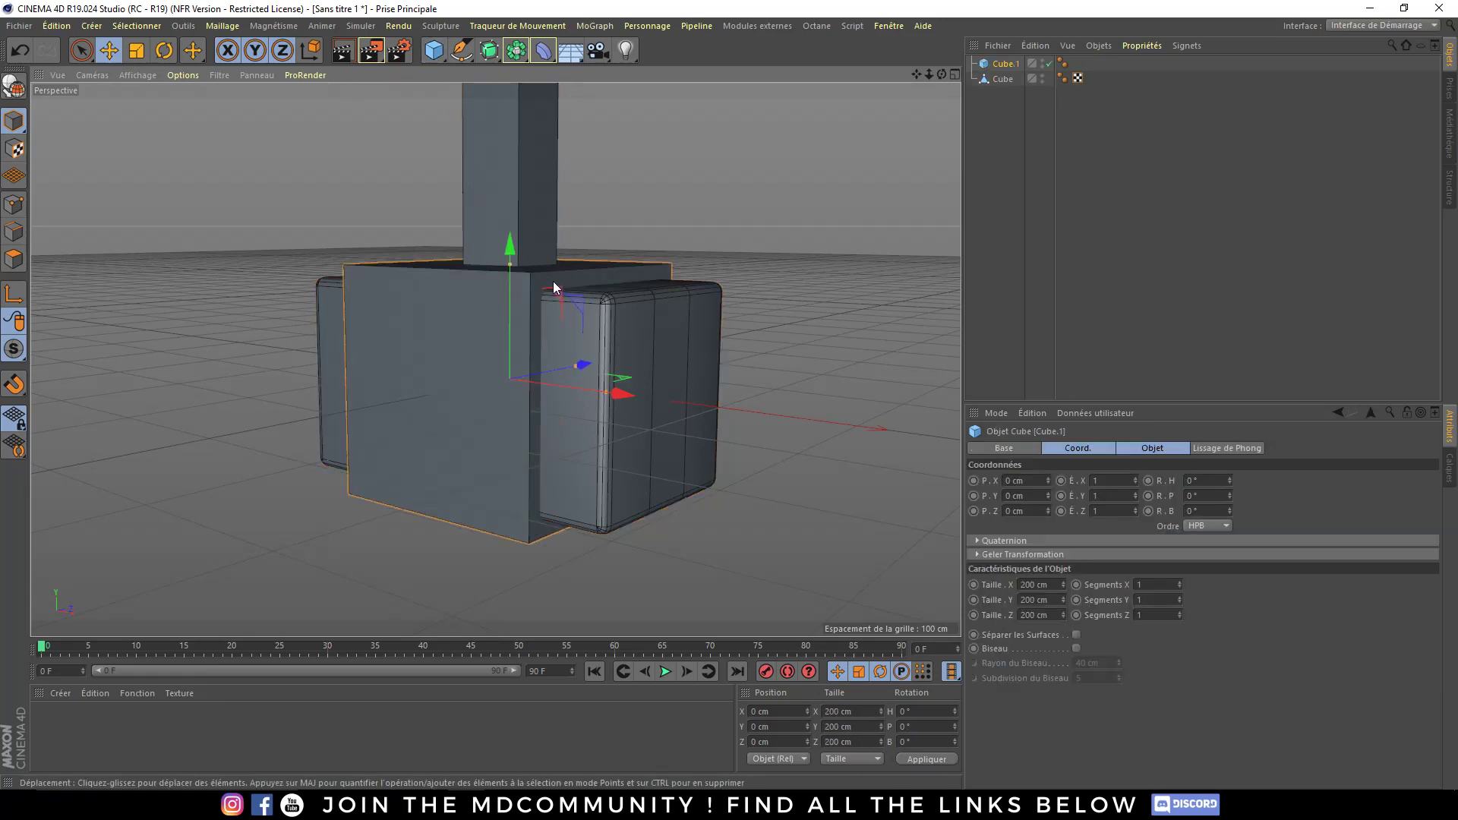
pyautogui.hotkey('ctrl', 'z')
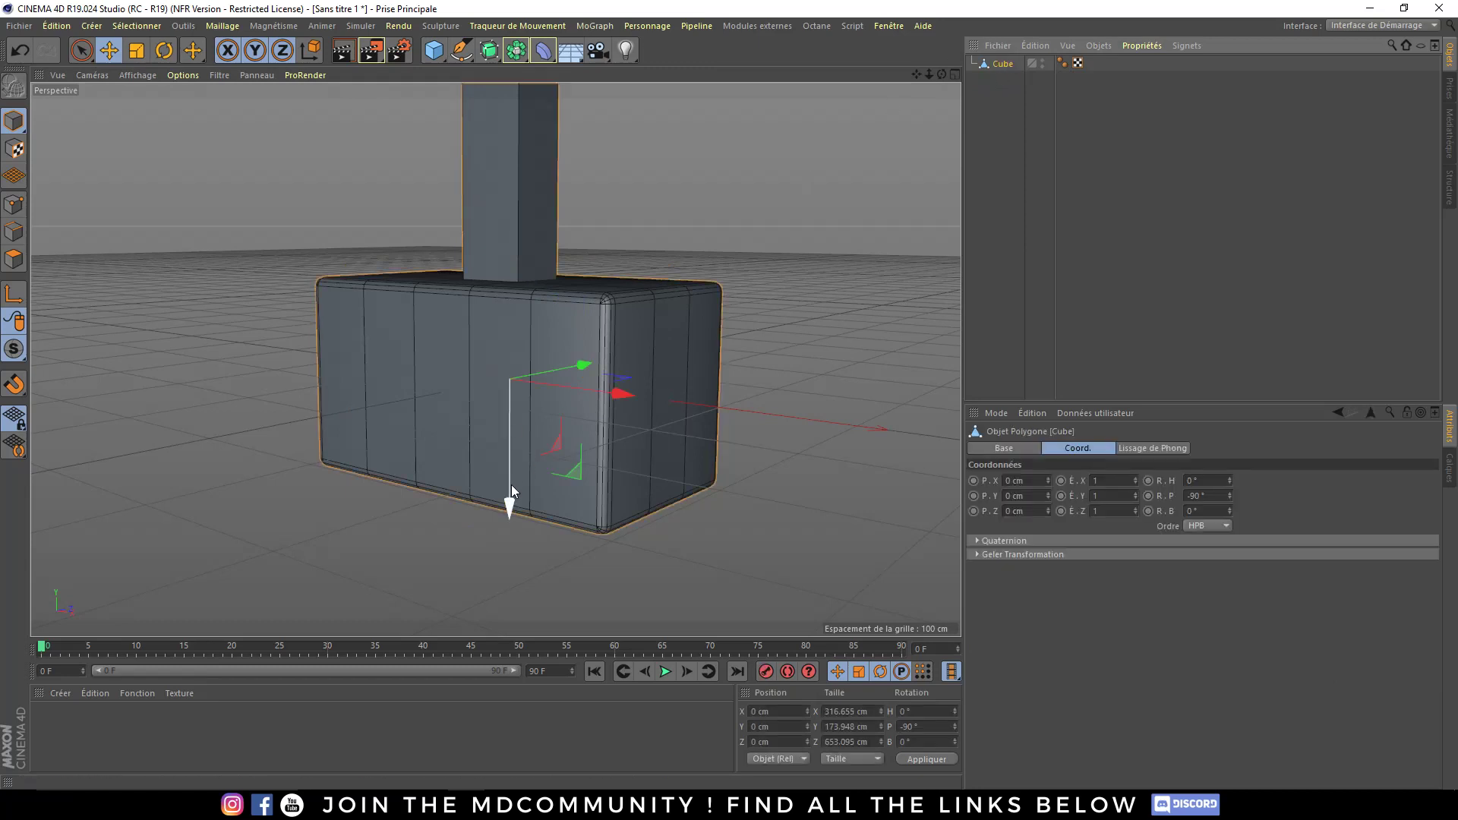
pyautogui.moveTo(511, 485)
pyautogui.mouseDown()
pyautogui.moveTo(511, 422)
pyautogui.moveTo(563, 398)
pyautogui.mouseUp()
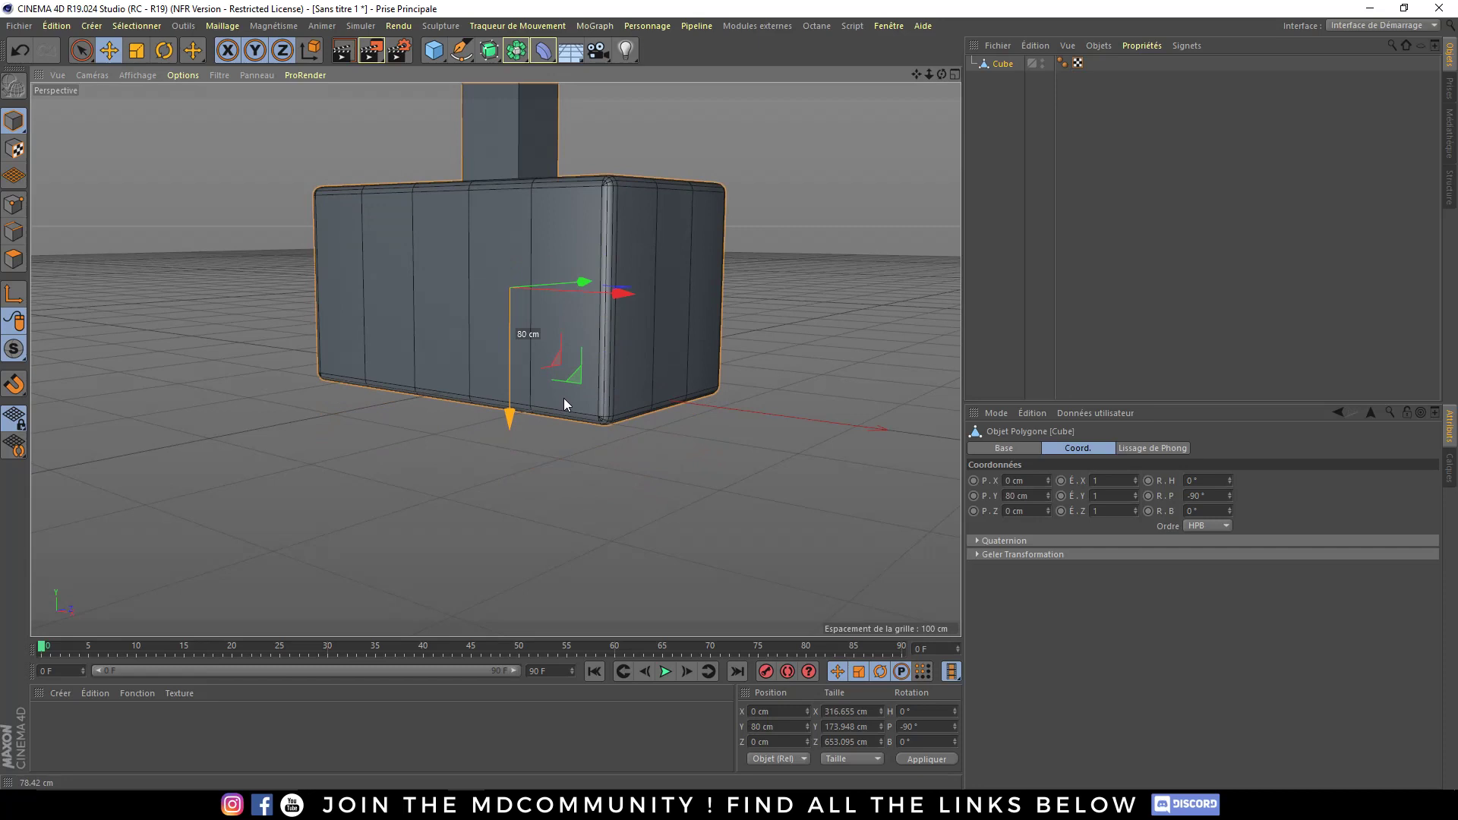
pyautogui.keyDown('alt'); pyautogui.moveTo(555, 407); pyautogui.dragTo(596, 378); pyautogui.keyUp('alt')
pyautogui.scroll(3, 595, 378)
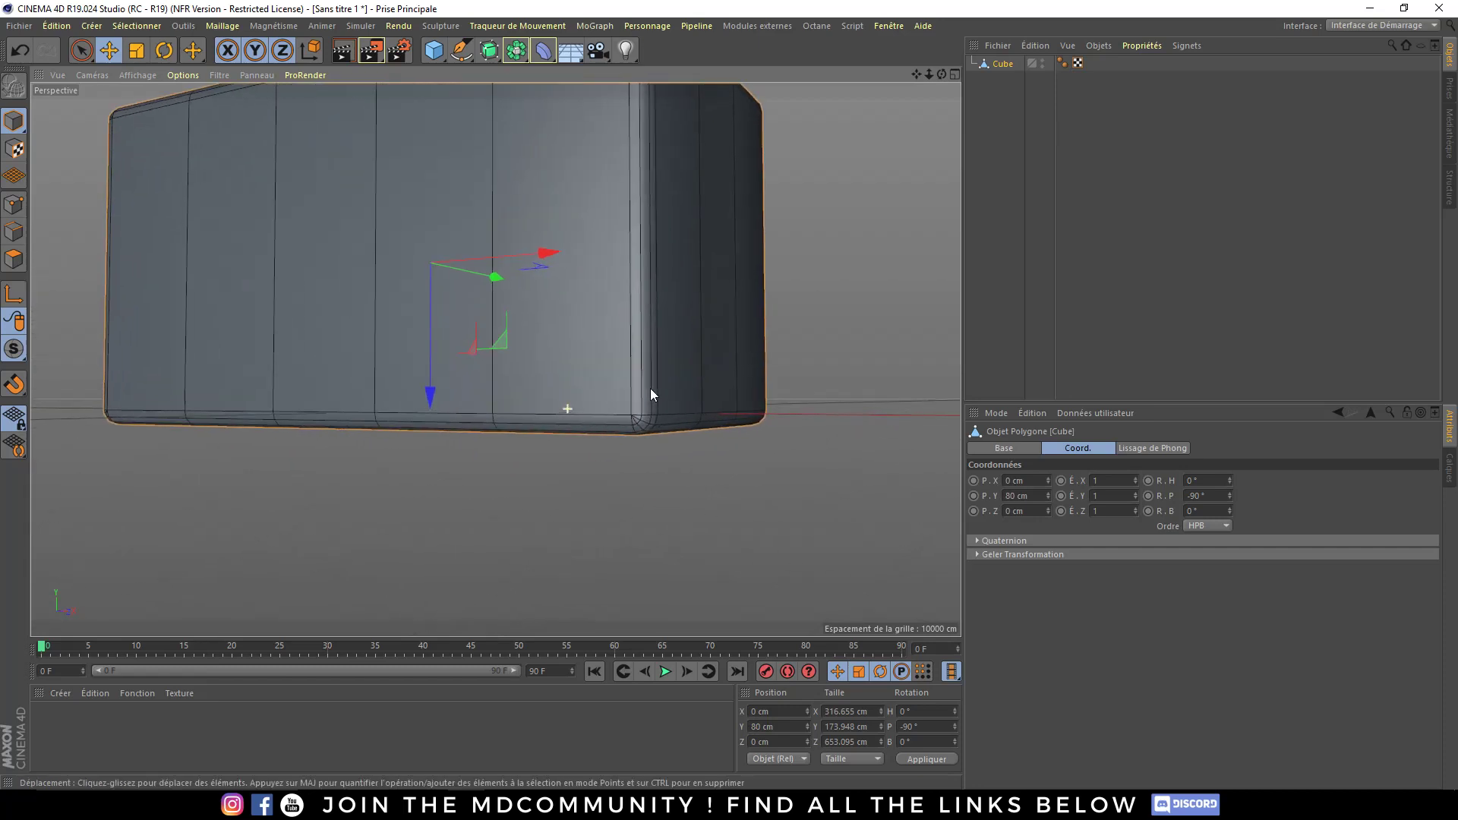
pyautogui.moveTo(430, 404); pyautogui.dragTo(551, 340)
pyautogui.scroll(-3, 524, 383)
pyautogui.keyDown('alt'); pyautogui.moveTo(551, 340); pyautogui.dragTo(581, 474, button='middle'); pyautogui.keyUp('alt')
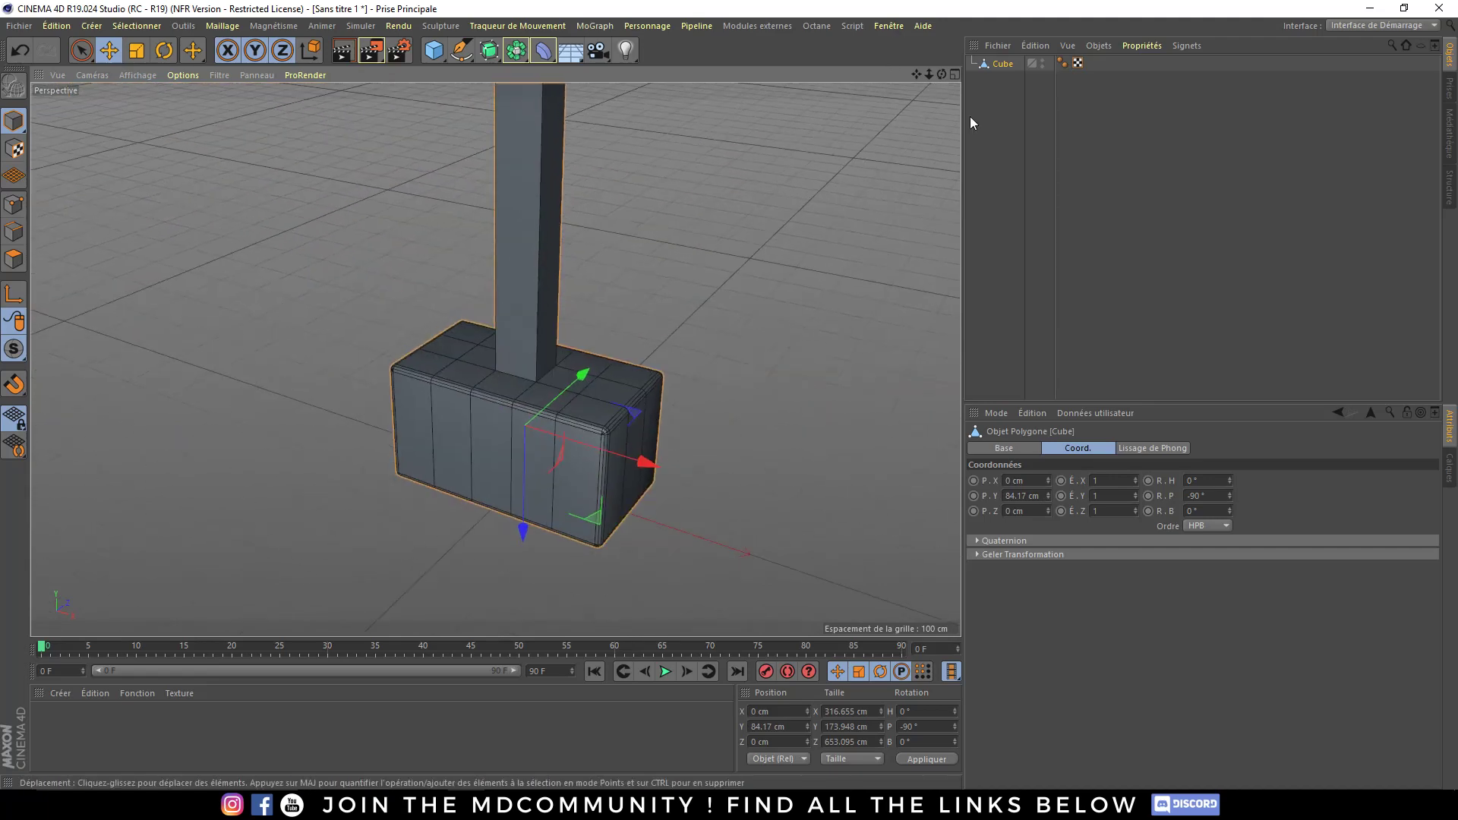
pyautogui.click(955, 74)
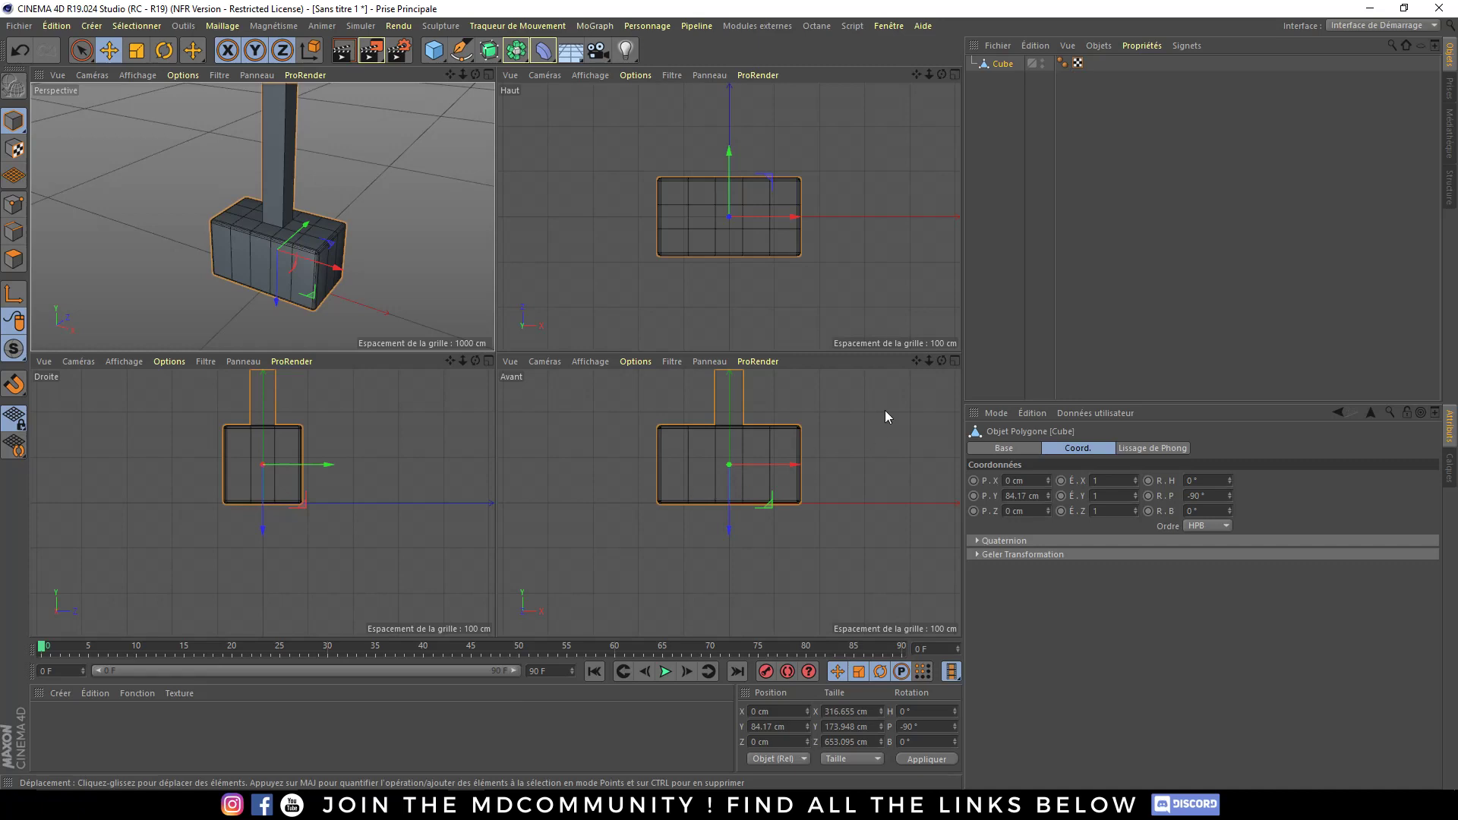
# - Maximize the right-side (Droite) view on its own
pyautogui.click(953, 361)
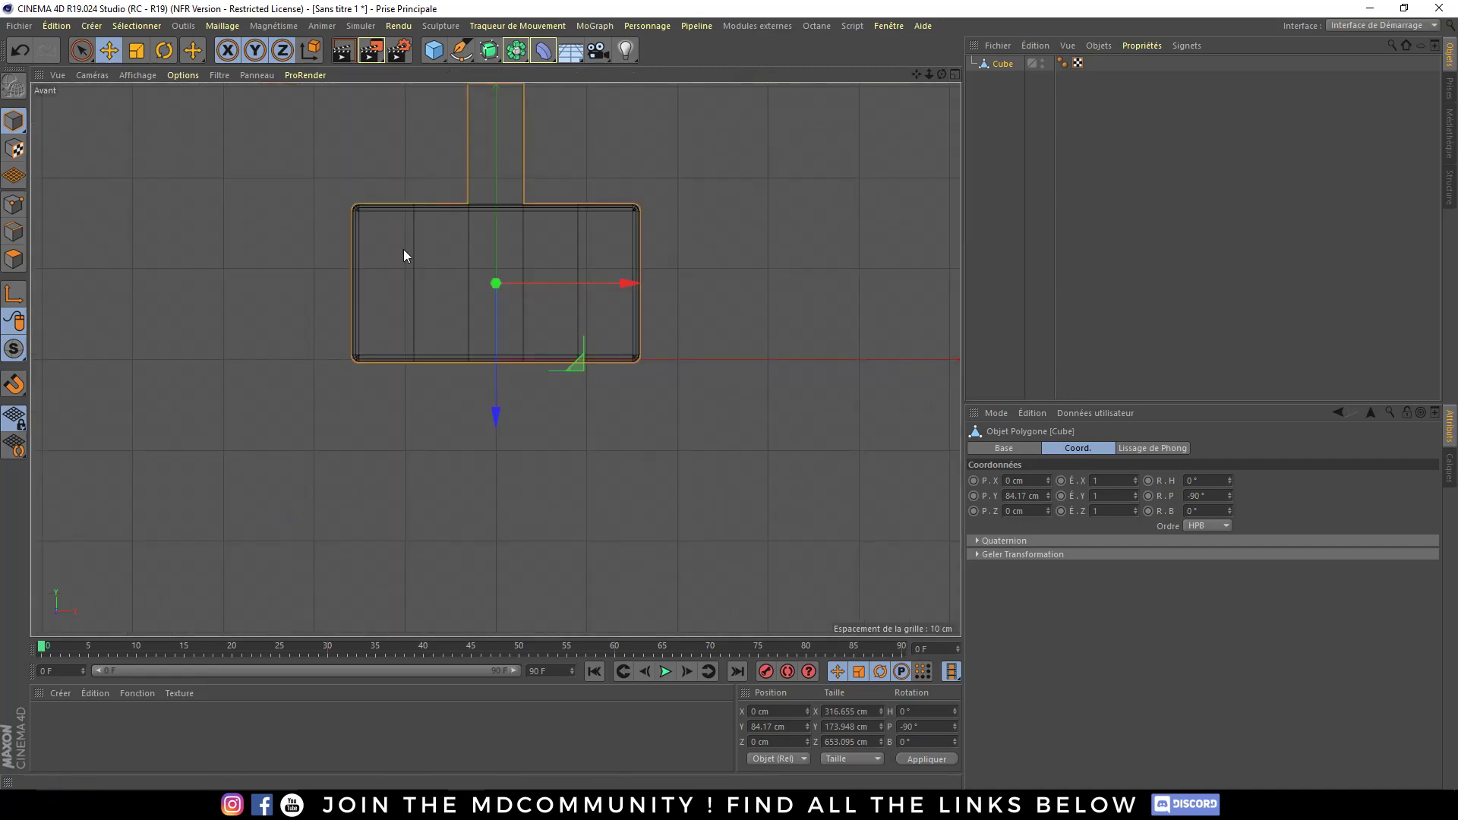
pyautogui.click(955, 75)
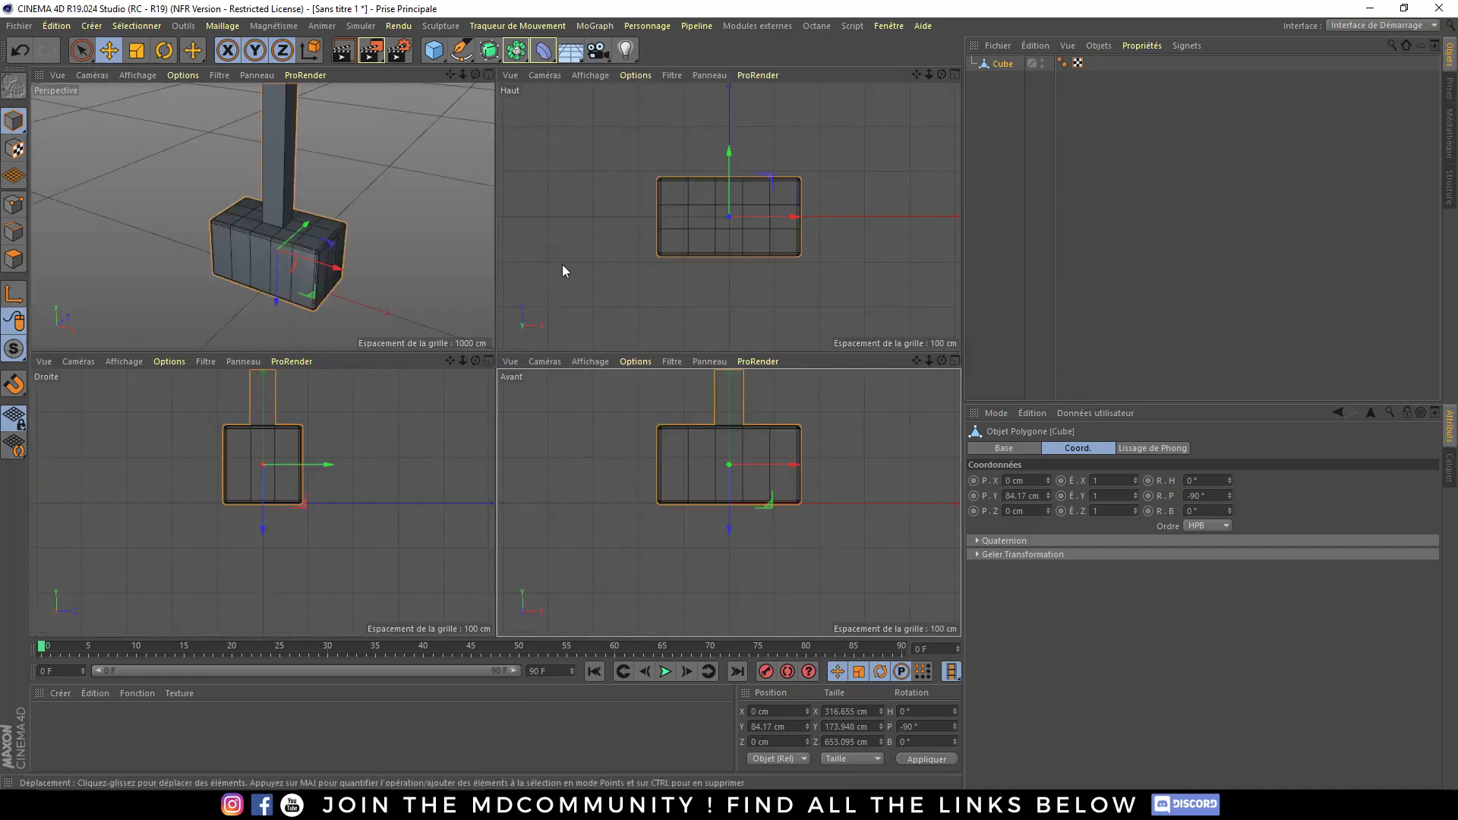
pyautogui.middleClick(598, 249)
pyautogui.middleClick(547, 300)
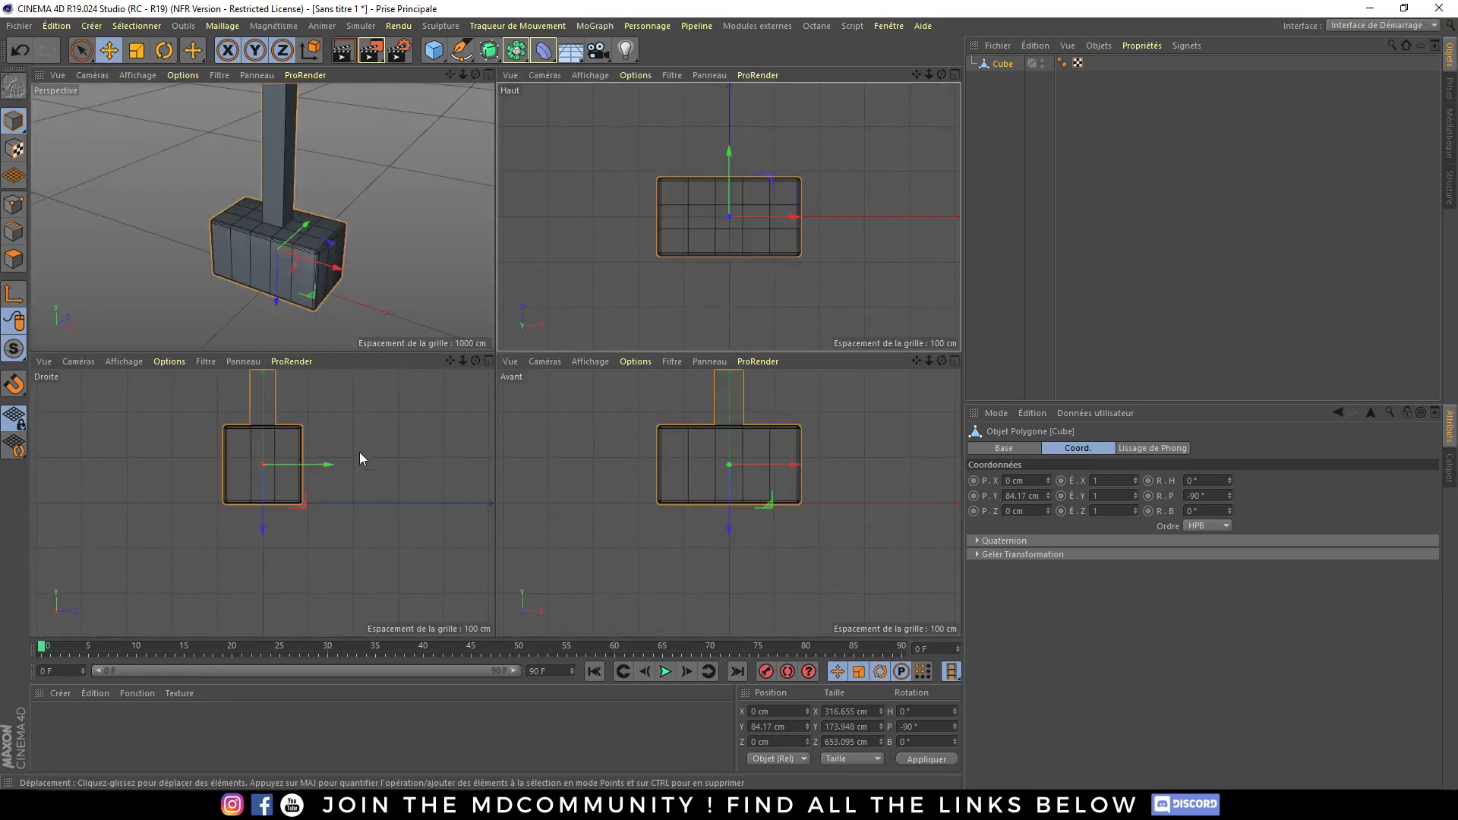
pyautogui.middleClick(337, 467)
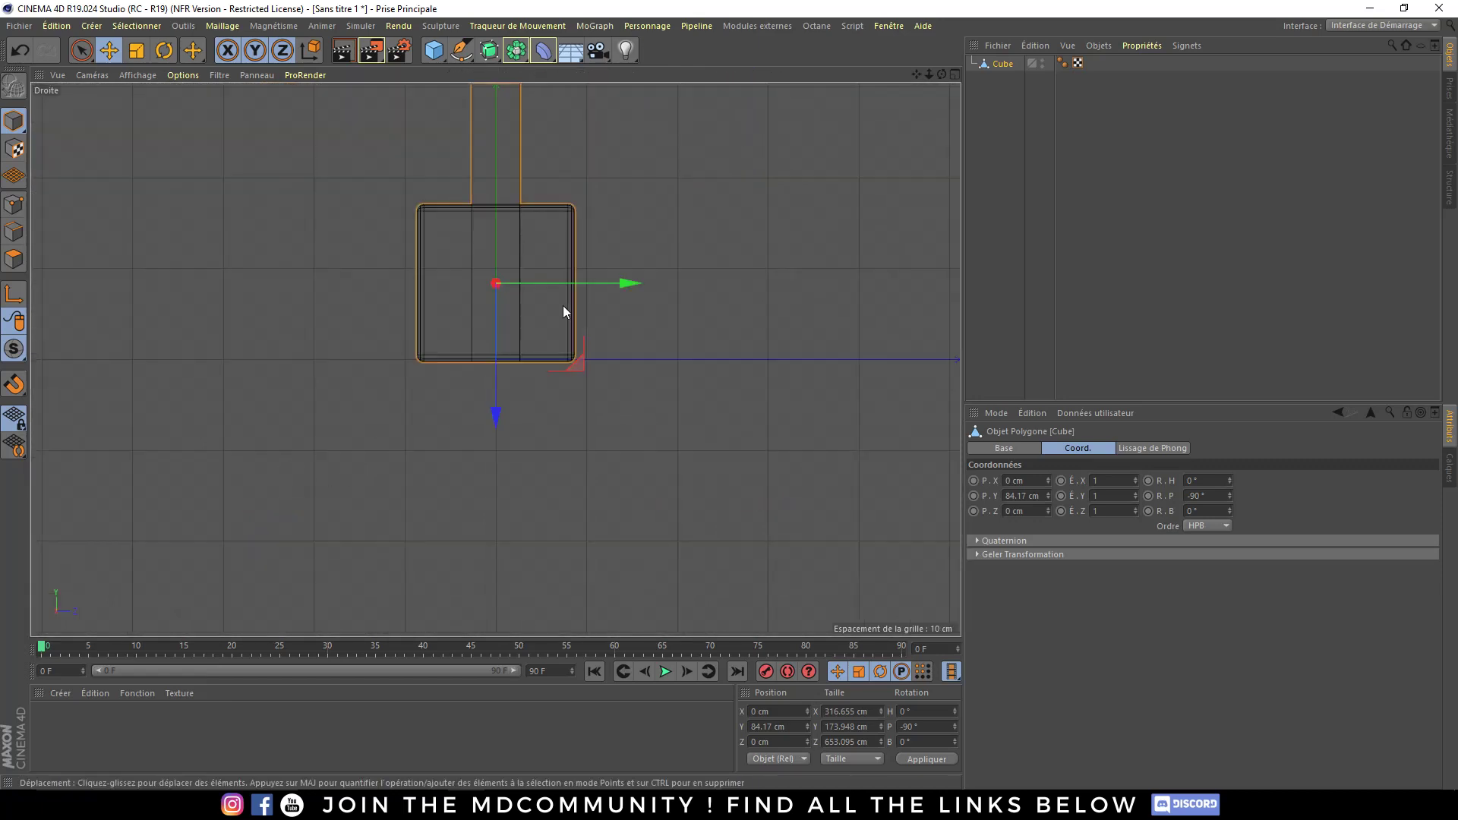
# - Lift the box to 87.111 cm on Y so its base meets the grid
pyautogui.keyDown('alt'); pyautogui.moveTo(498, 331); pyautogui.dragTo(630, 316, button='right'); pyautogui.keyUp('alt')
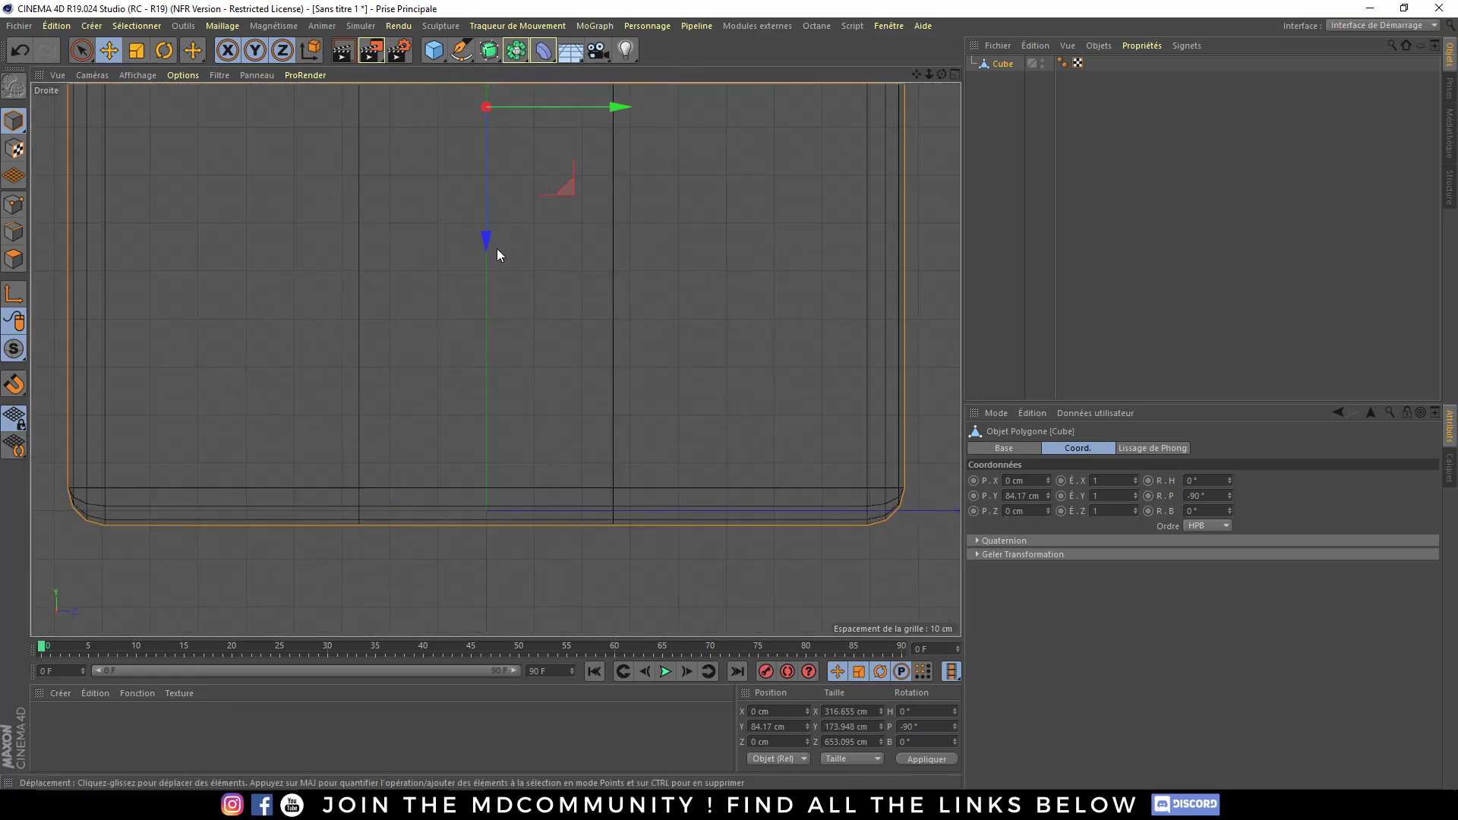
pyautogui.moveTo(490, 240); pyautogui.dragTo(495, 226)
pyautogui.keyDown('alt'); pyautogui.moveTo(483, 220); pyautogui.dragTo(529, 223, button='right'); pyautogui.keyUp('alt')
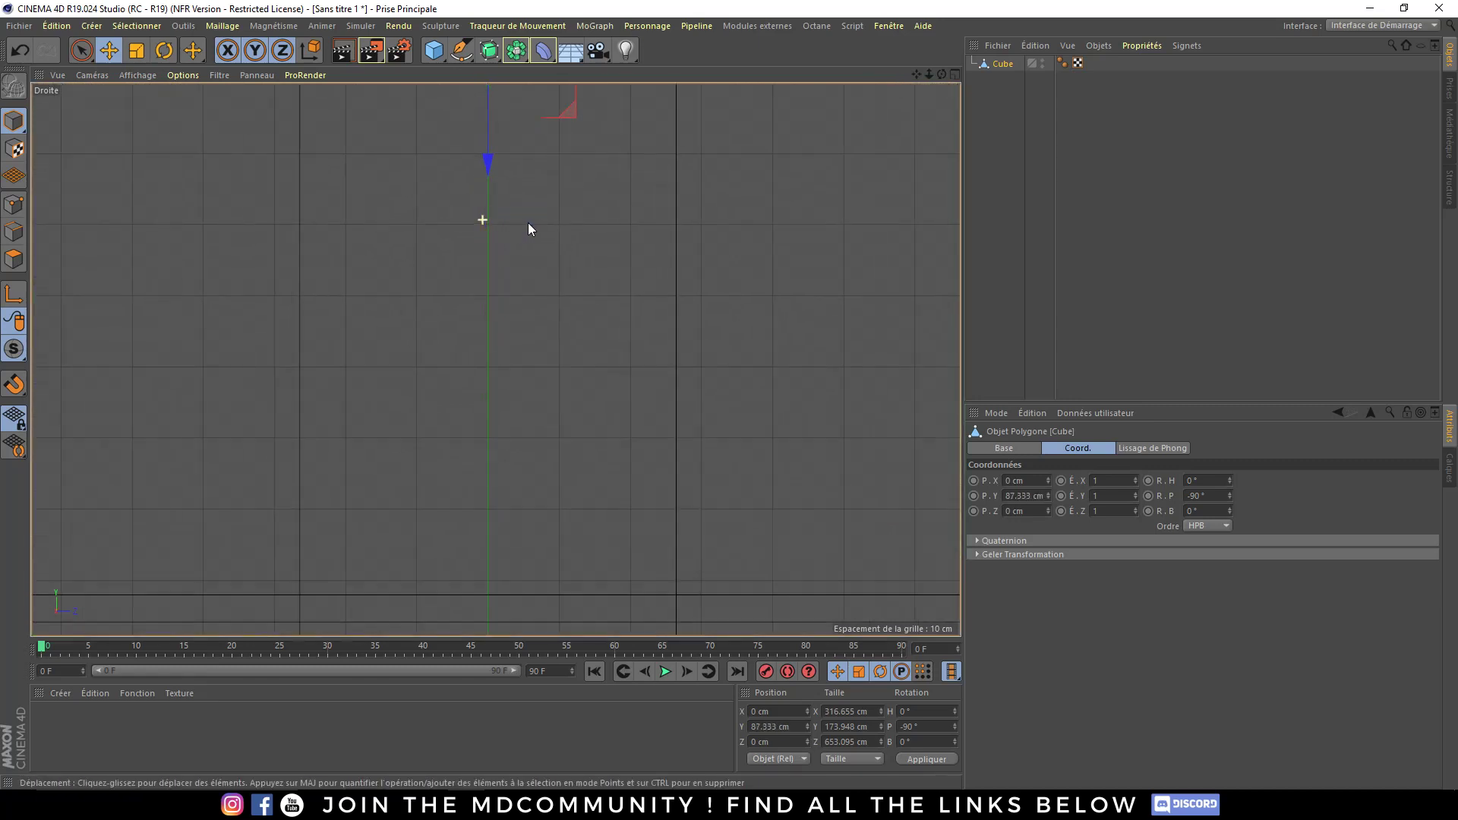
pyautogui.scroll(3, 529, 222)
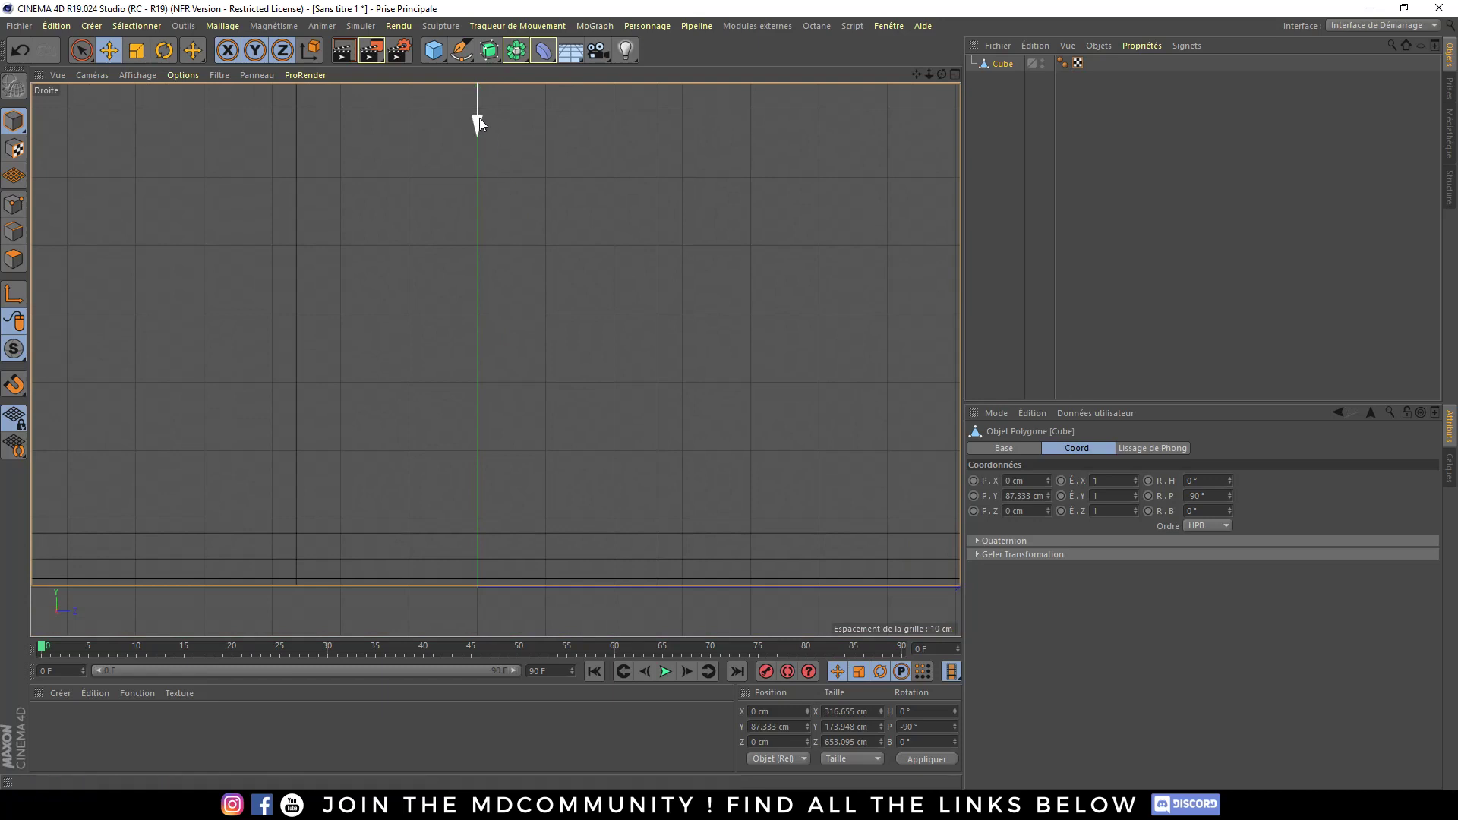
pyautogui.moveTo(480, 123); pyautogui.dragTo(480, 125)
pyautogui.scroll(-5, 486, 129)
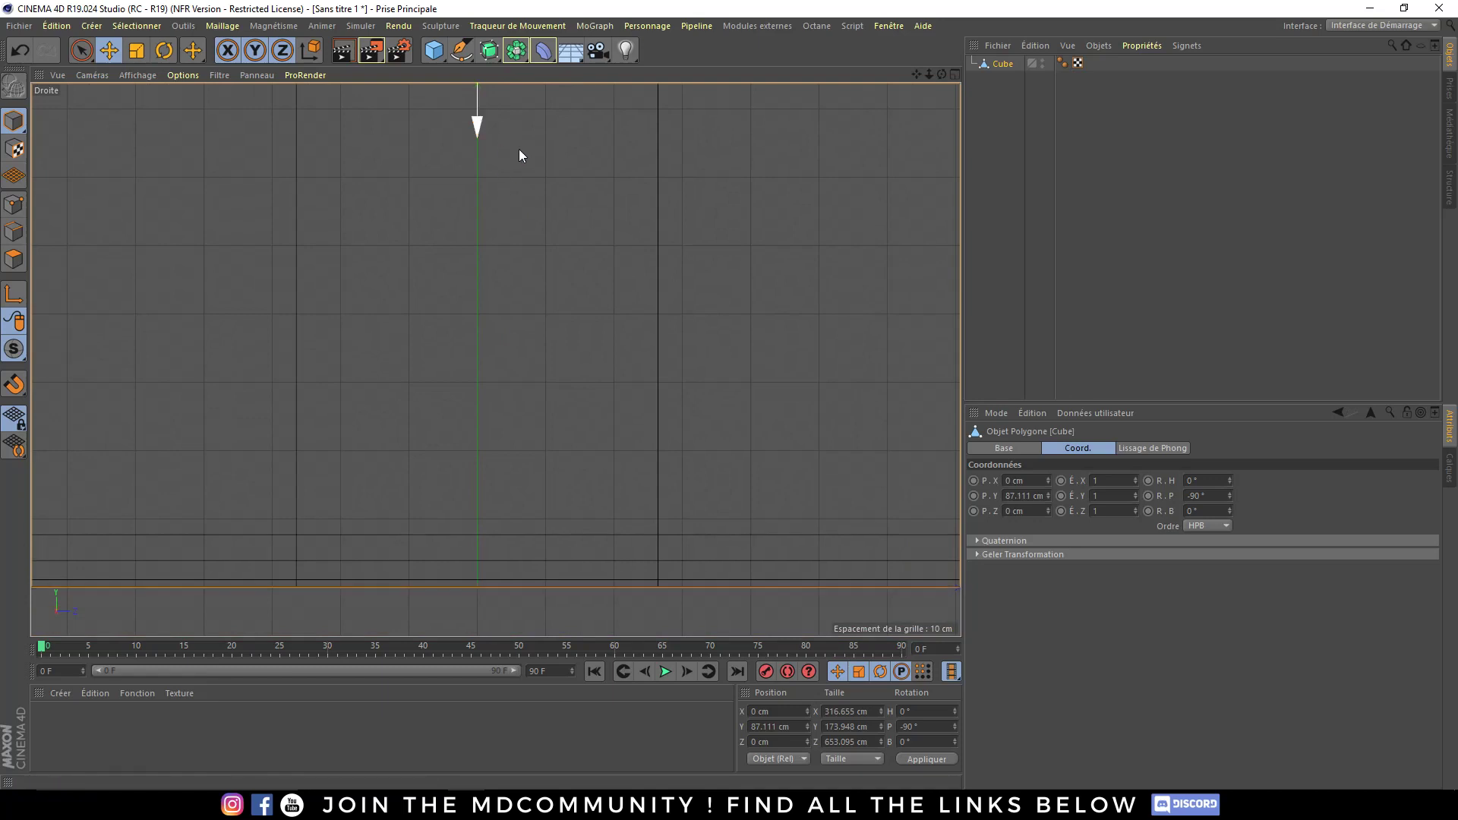
pyautogui.keyDown('alt'); pyautogui.moveTo(517, 149); pyautogui.dragTo(560, 434, button='middle'); pyautogui.keyUp('alt')
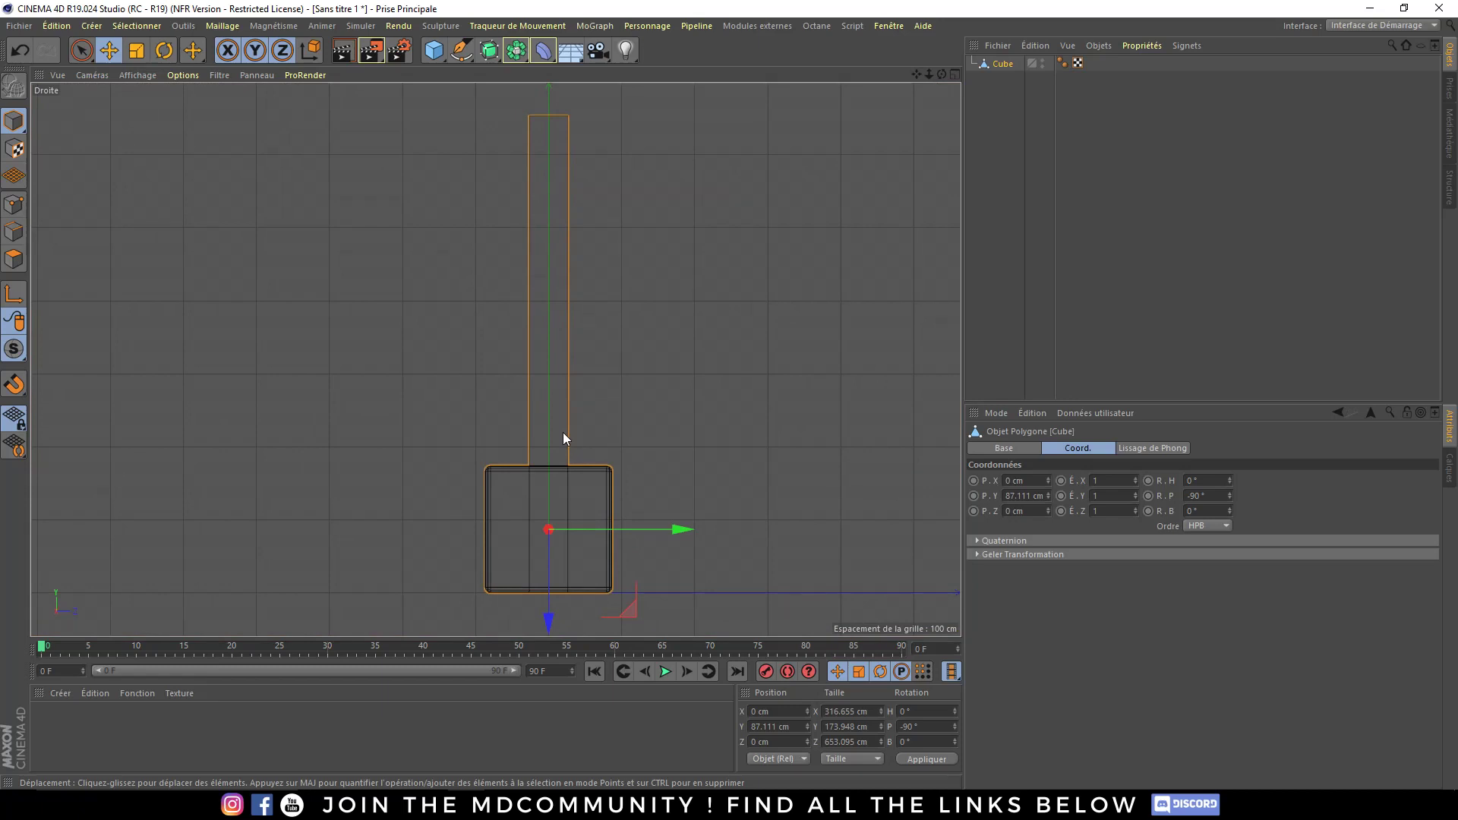
# - Return to the single Perspective view and zoom out
pyautogui.middleClick(563, 431)
pyautogui.middleClick(463, 265)
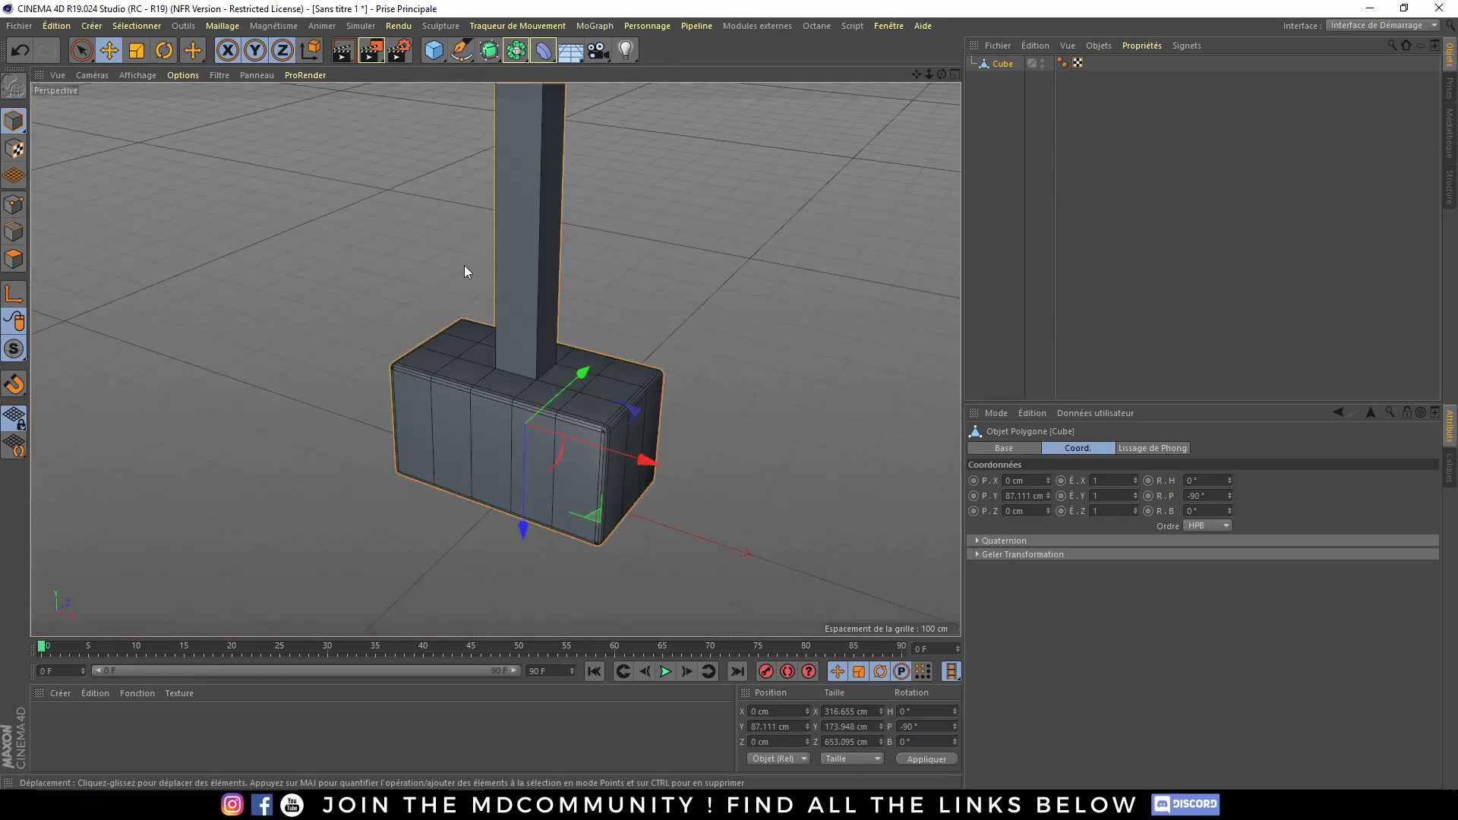
pyautogui.scroll(-2, 469, 354)
pyautogui.scroll(-2, 507, 398)
pyautogui.scroll(-2, 509, 399)
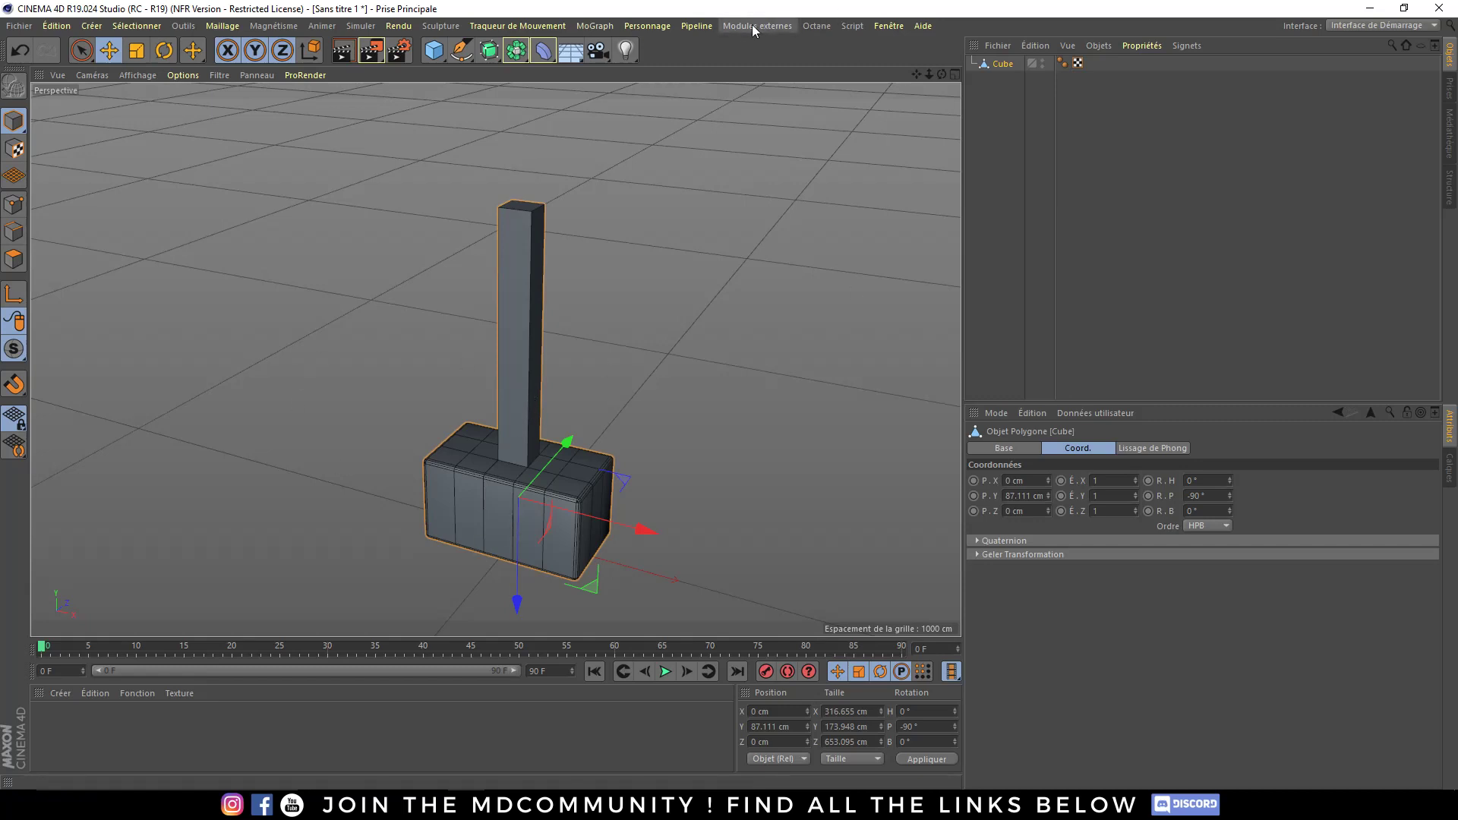
# - Save the scene under the file name tuto
pyautogui.hotkey('ctrl', 's')
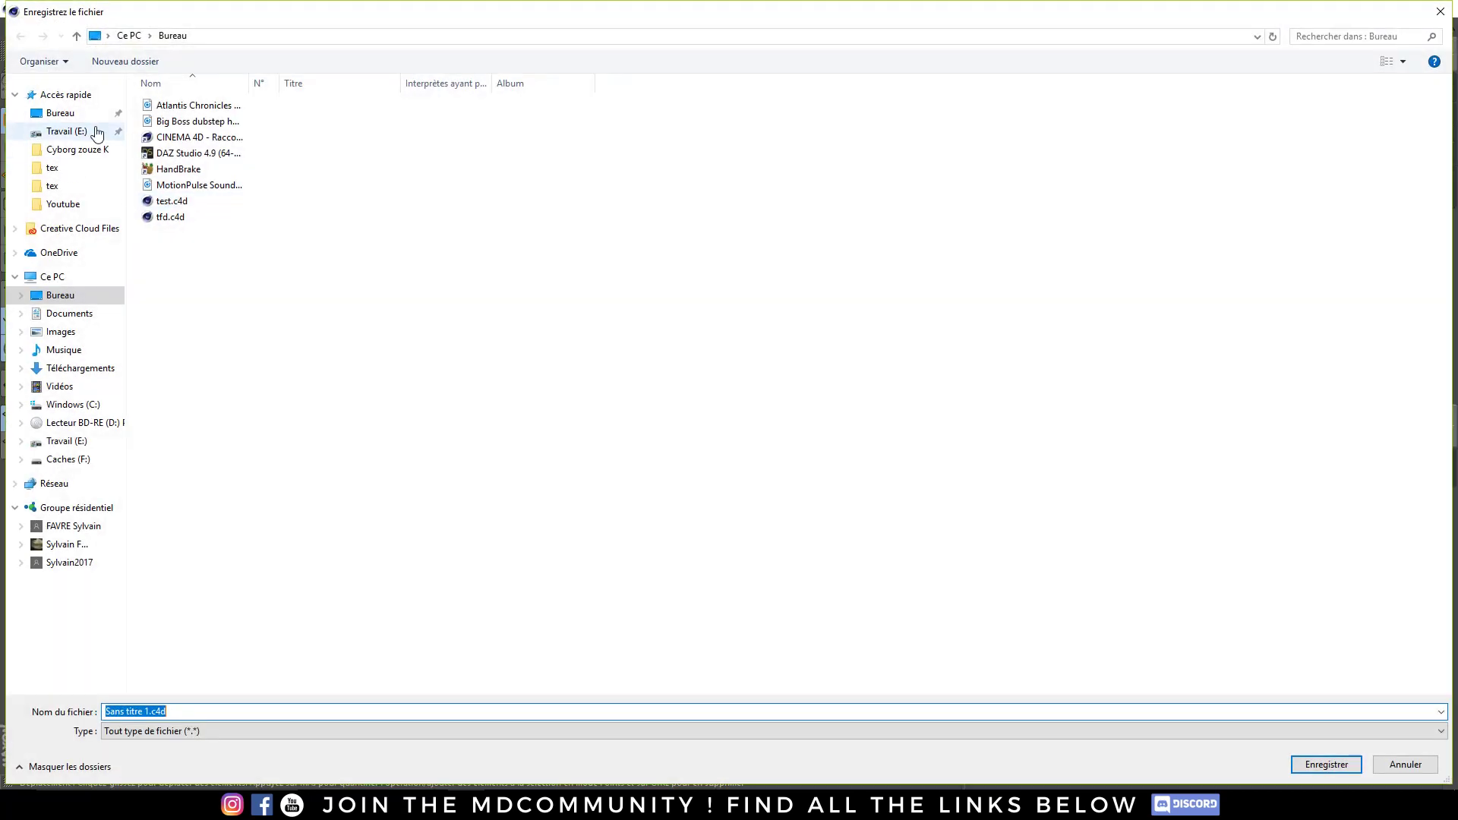
pyautogui.doubleClick(325, 714)
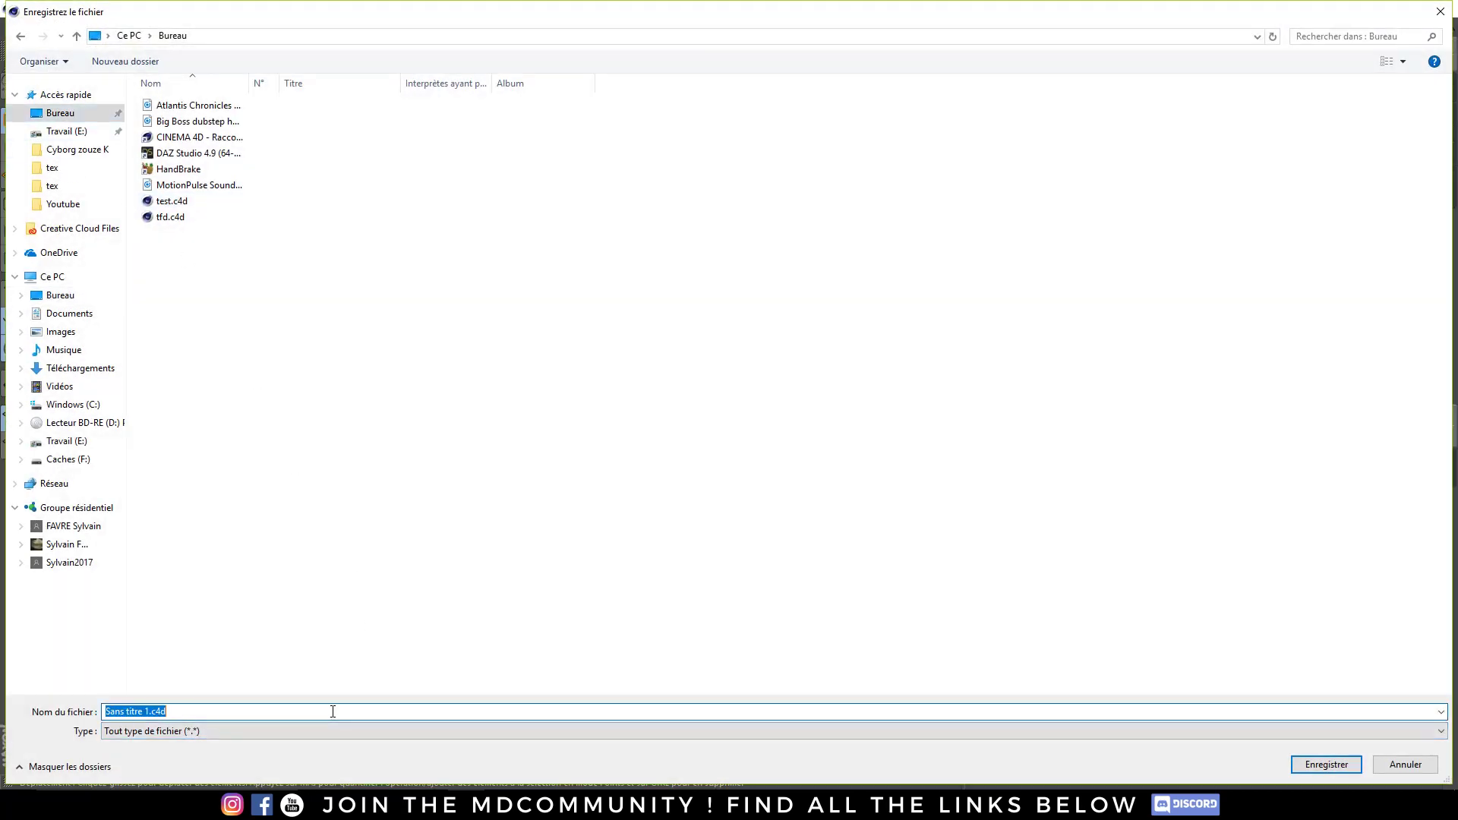
pyautogui.write('tuto')
pyautogui.press('Return')
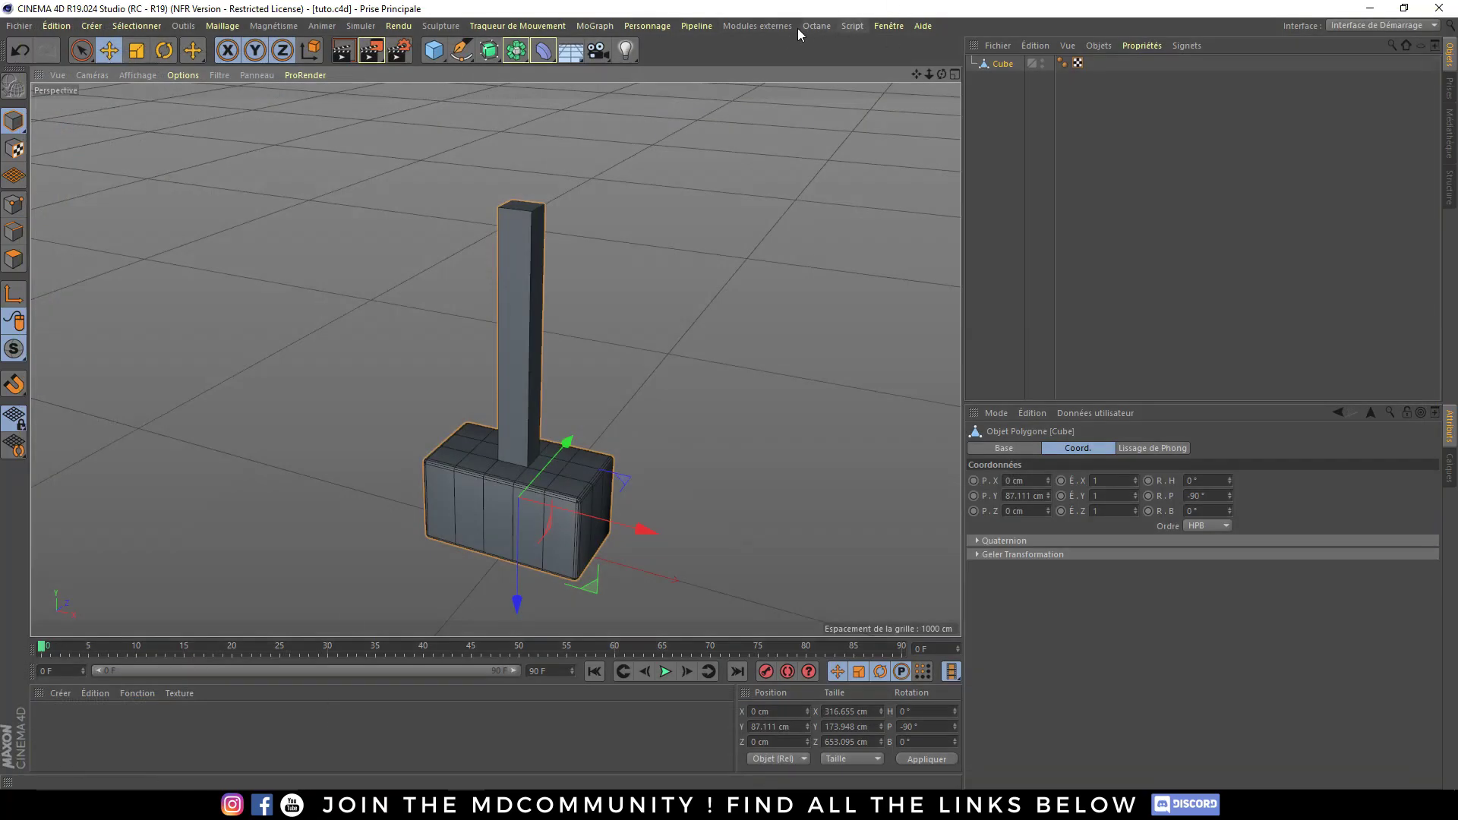
pyautogui.click(770, 28)
pyautogui.moveTo(755, 68)
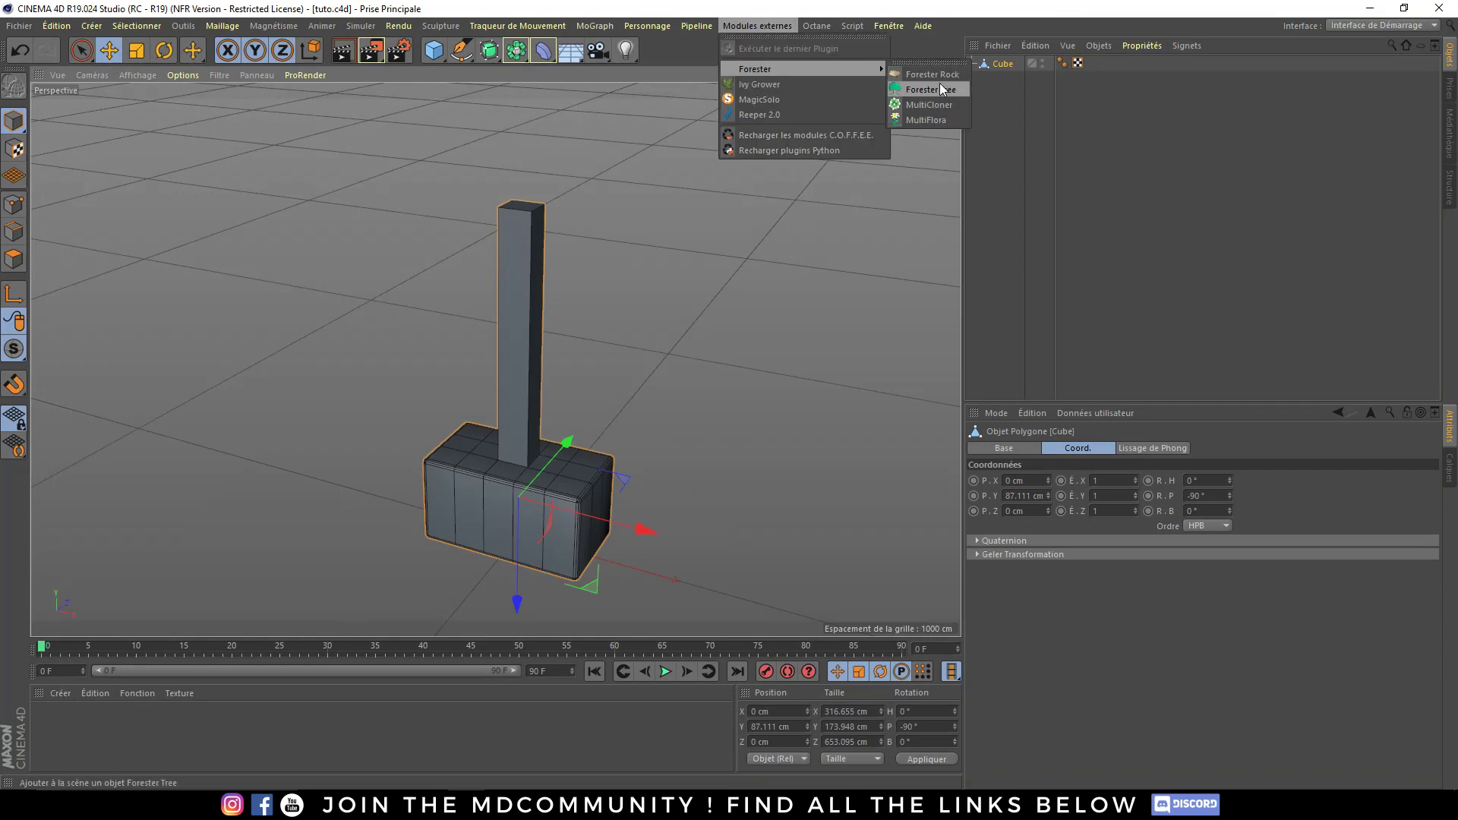
# - Place a Forester Apple Tree at X -489.346 cm with HyperWind wind switched on
pyautogui.click(938, 89)
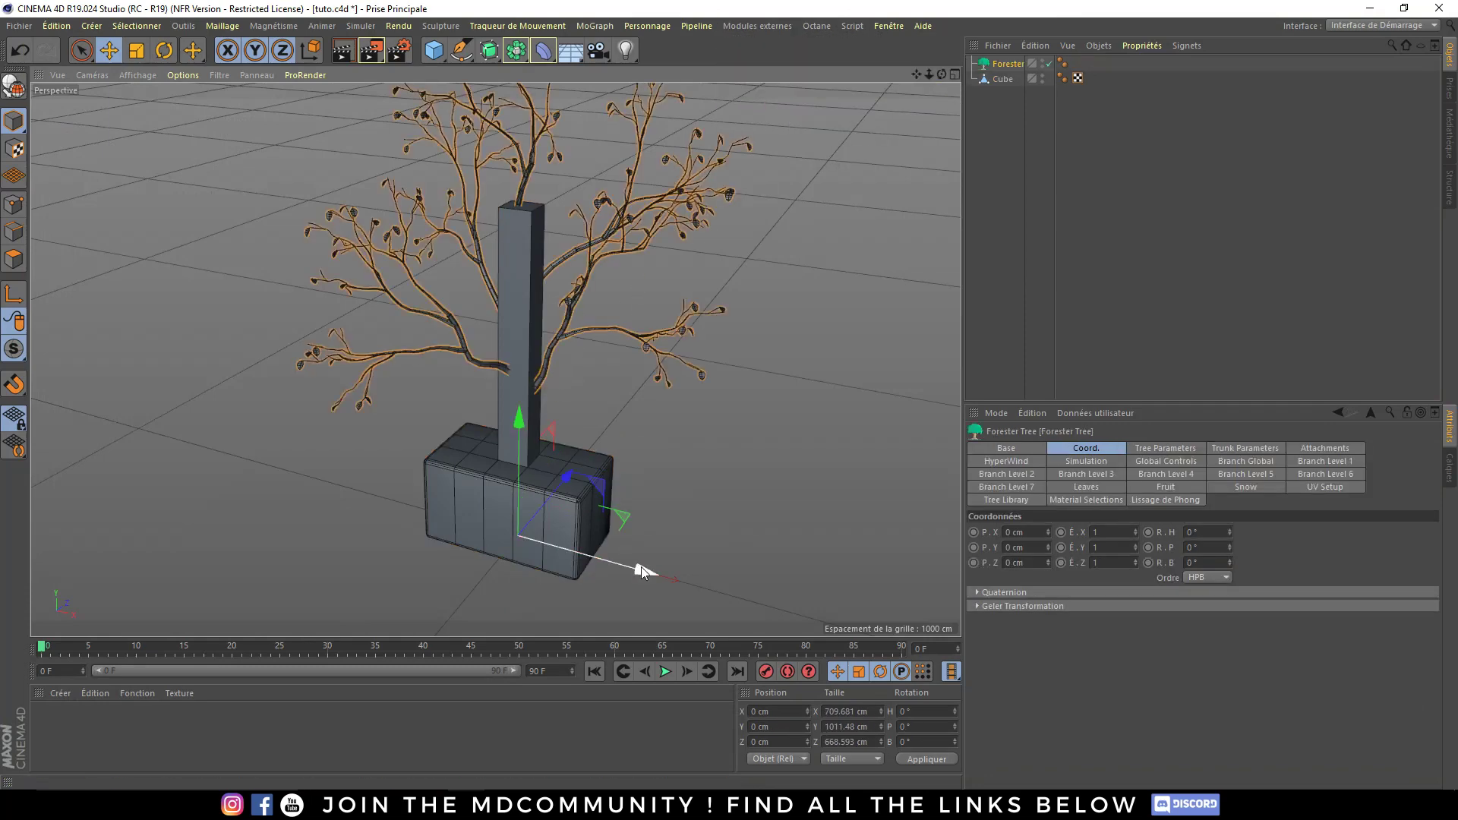
pyautogui.moveTo(644, 569); pyautogui.dragTo(422, 513)
pyautogui.click(996, 502)
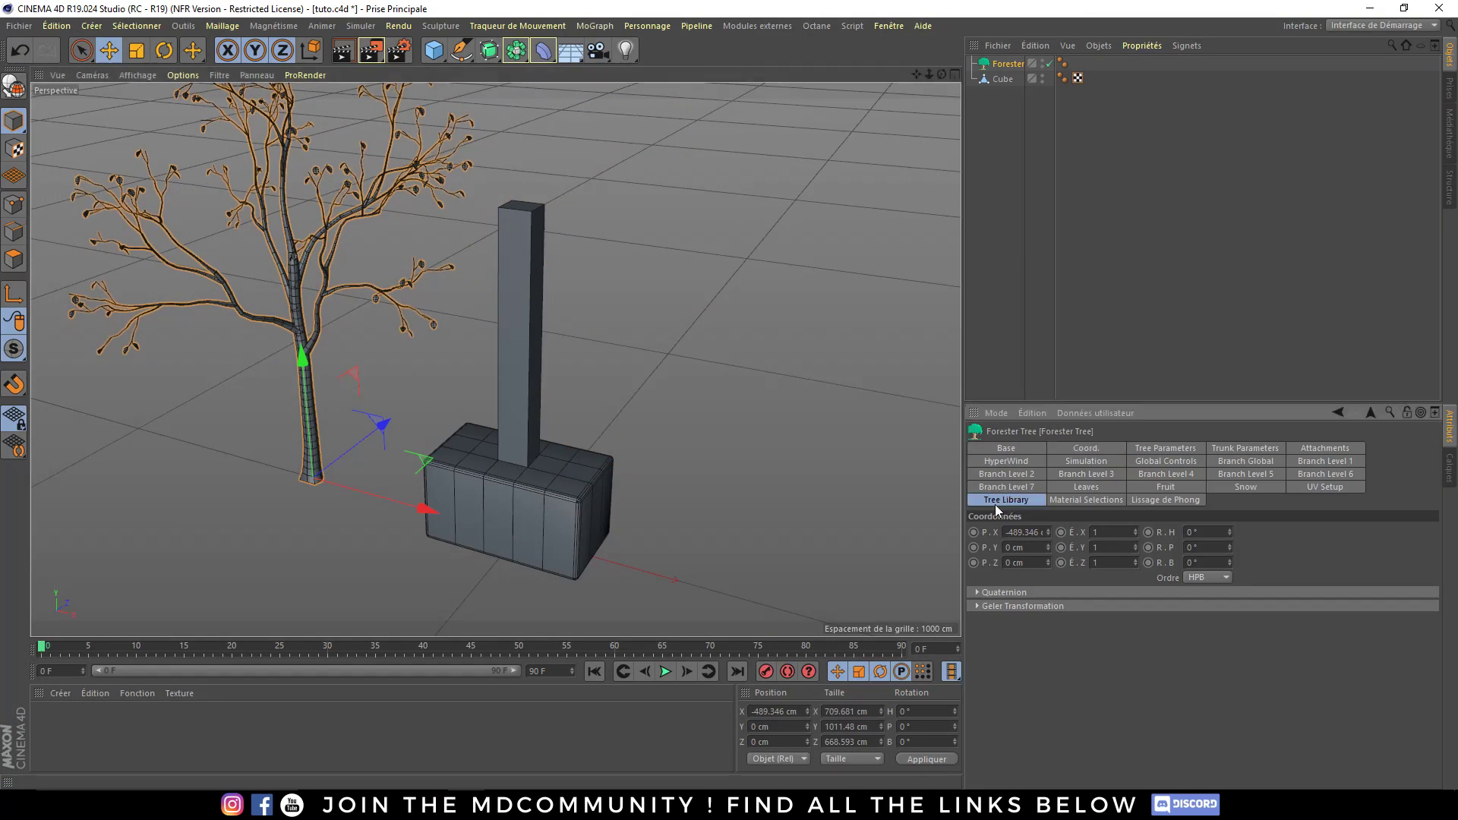
pyautogui.click(1010, 682)
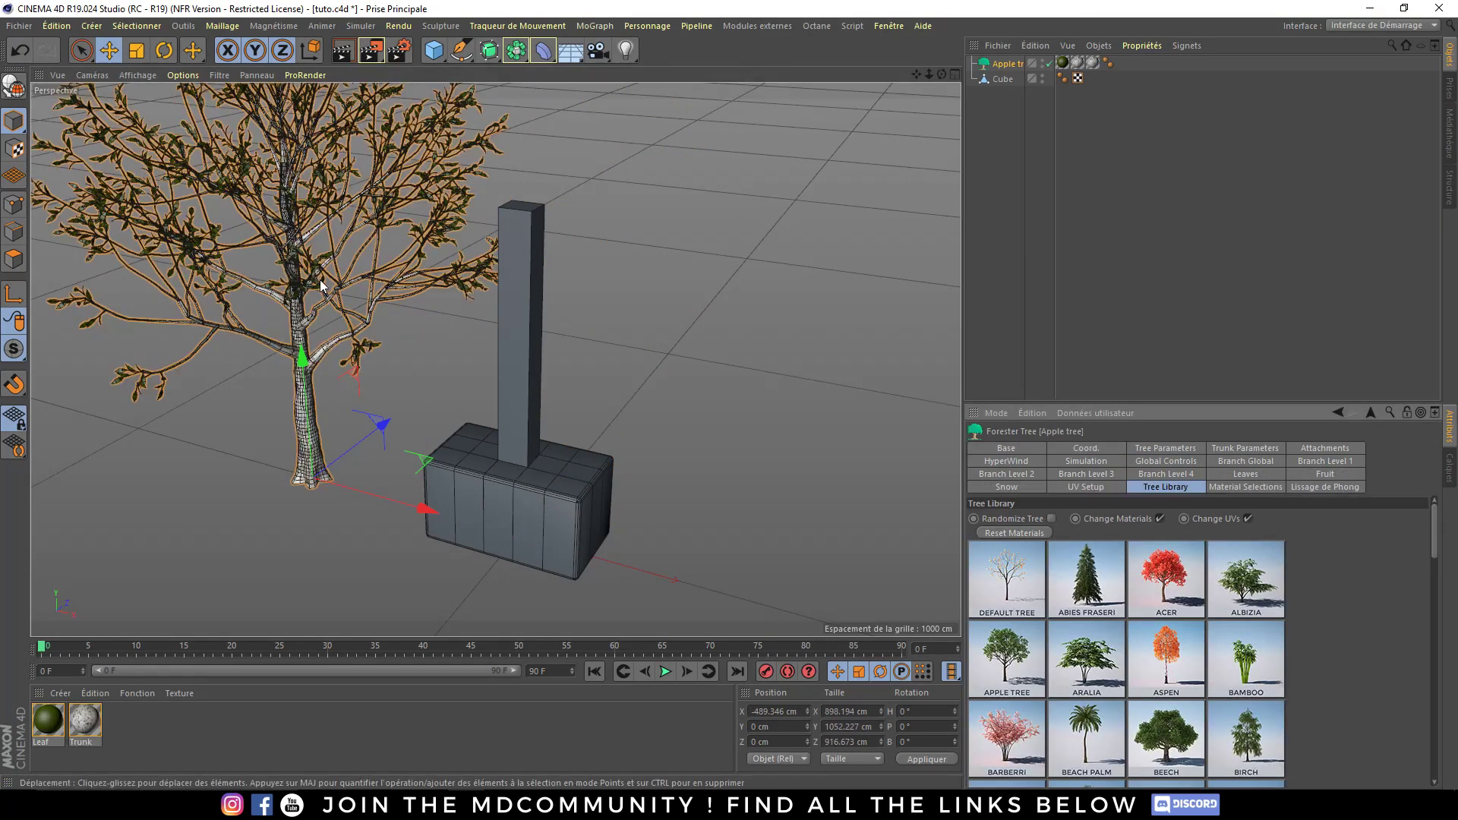
pyautogui.click(1006, 461)
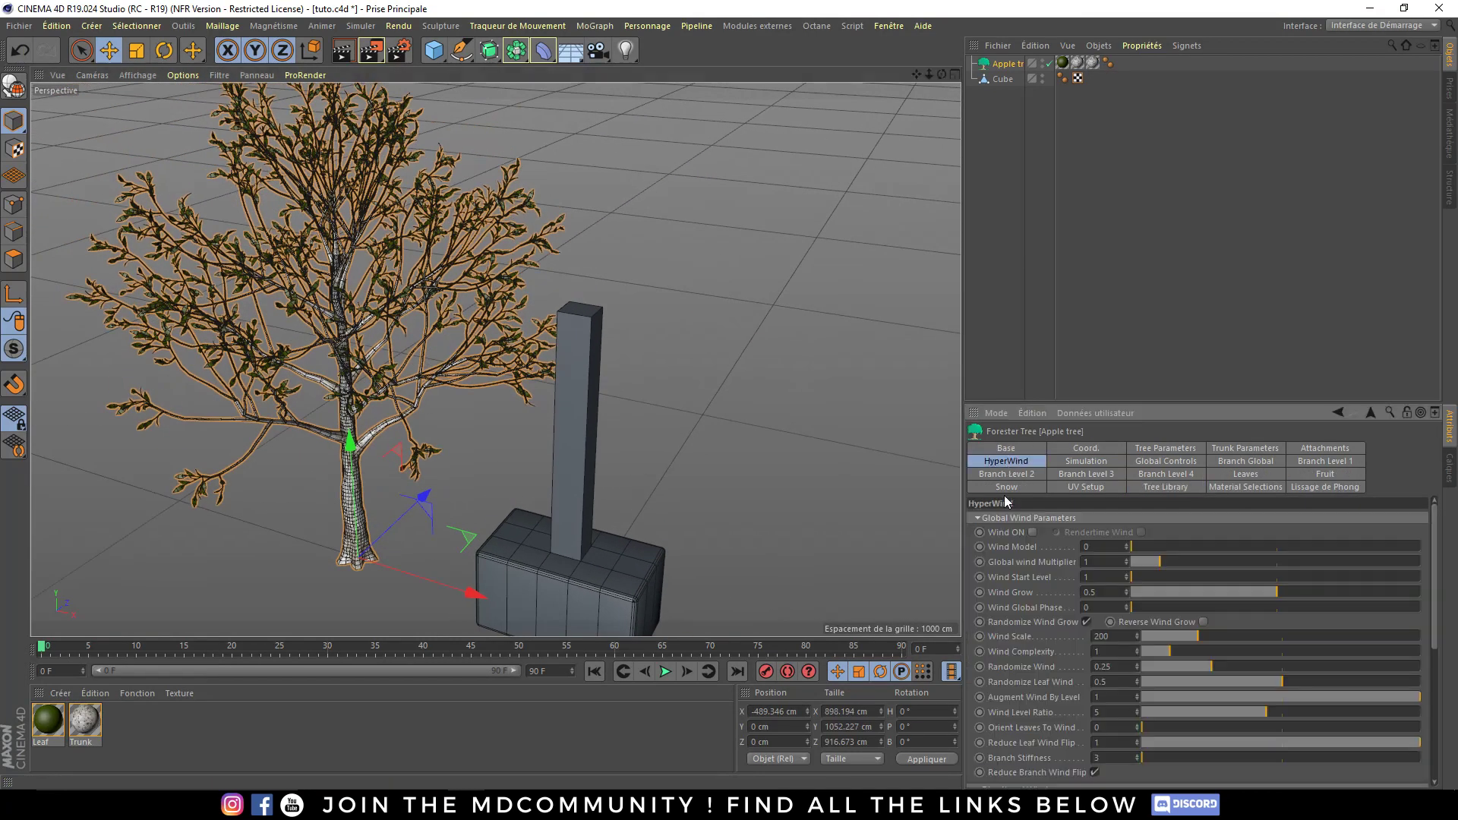
pyautogui.click(1030, 532)
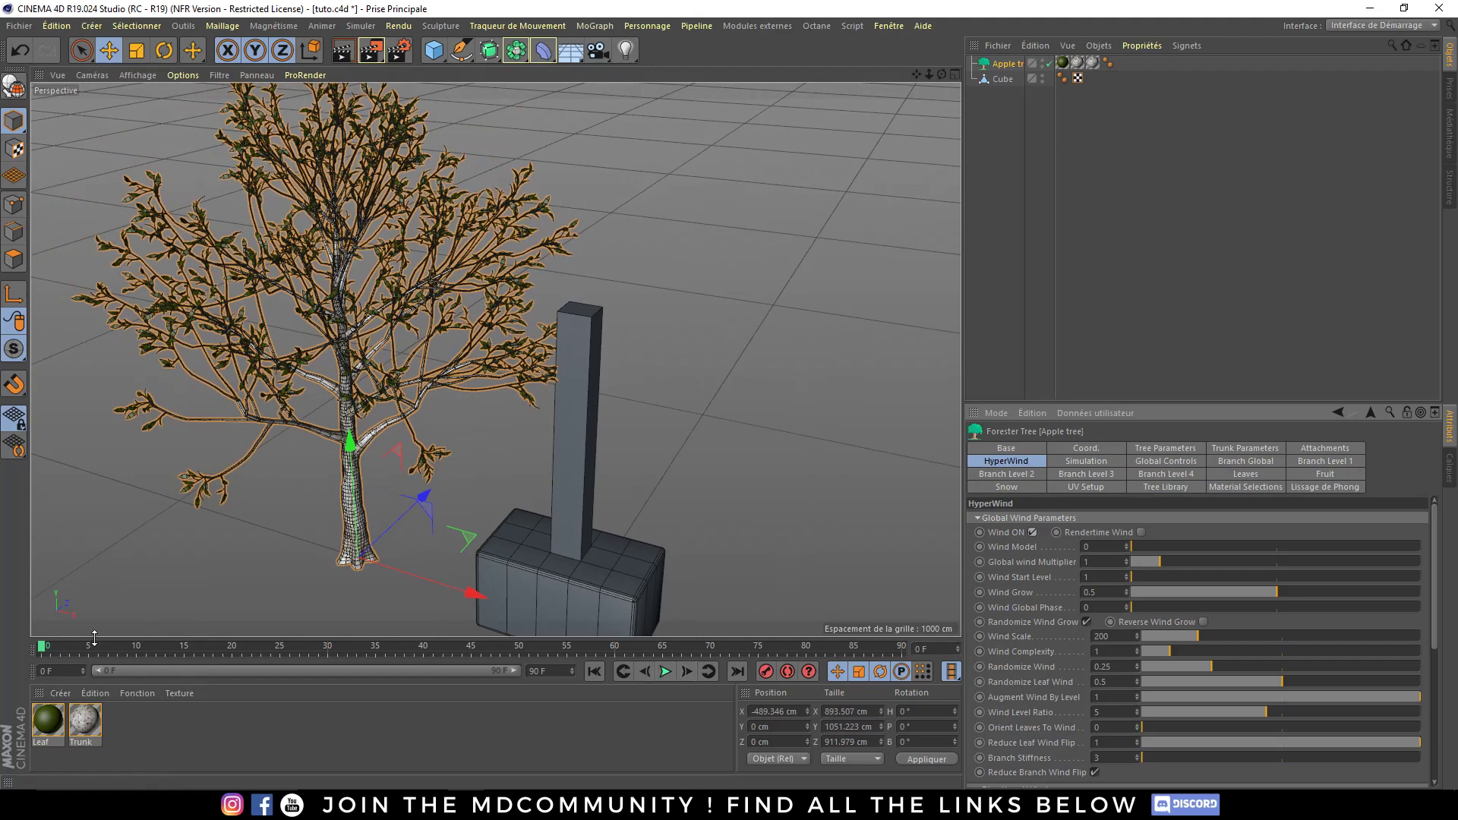
pyautogui.press('o')
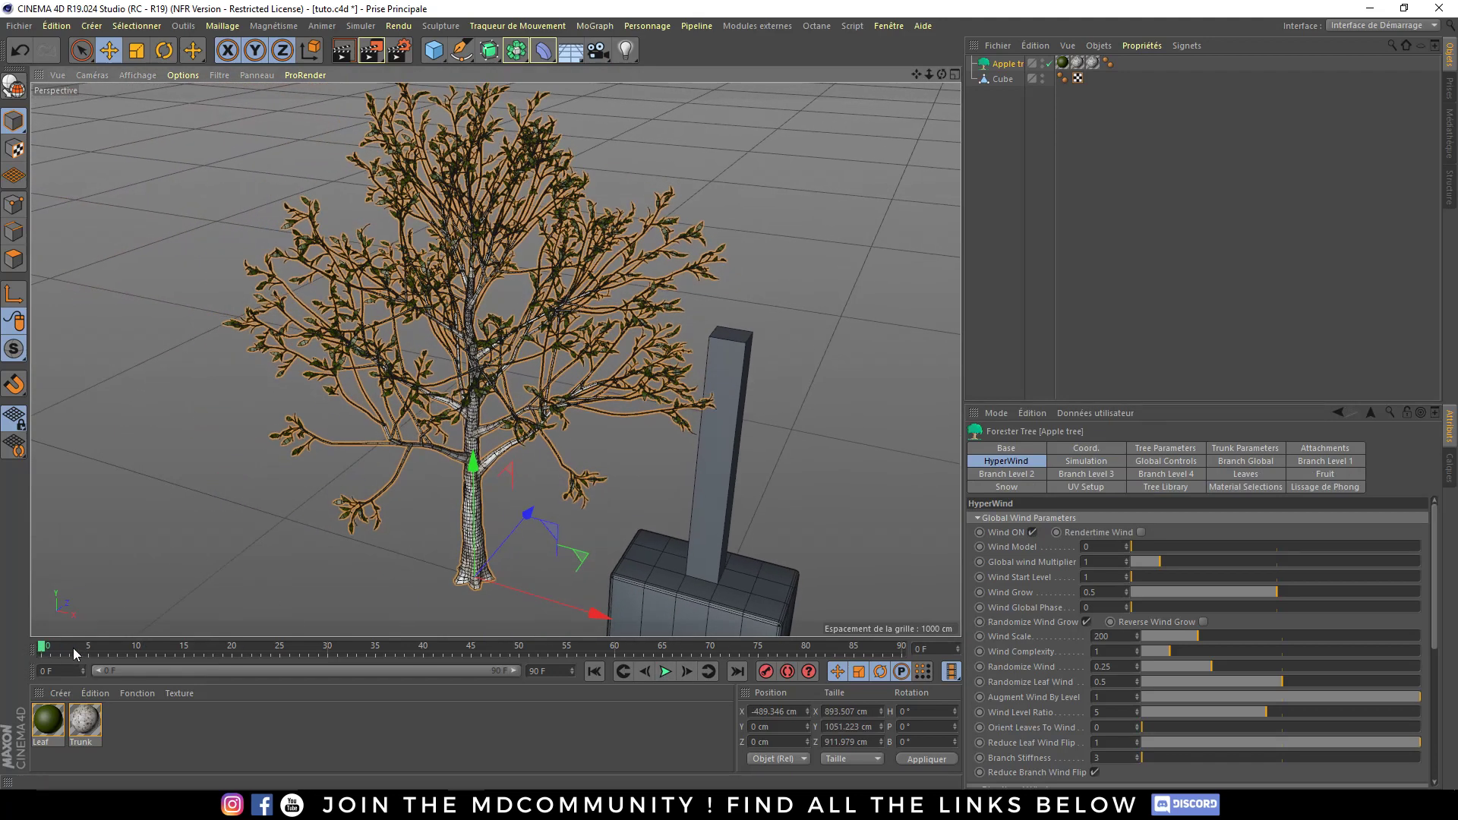
pyautogui.click(666, 671)
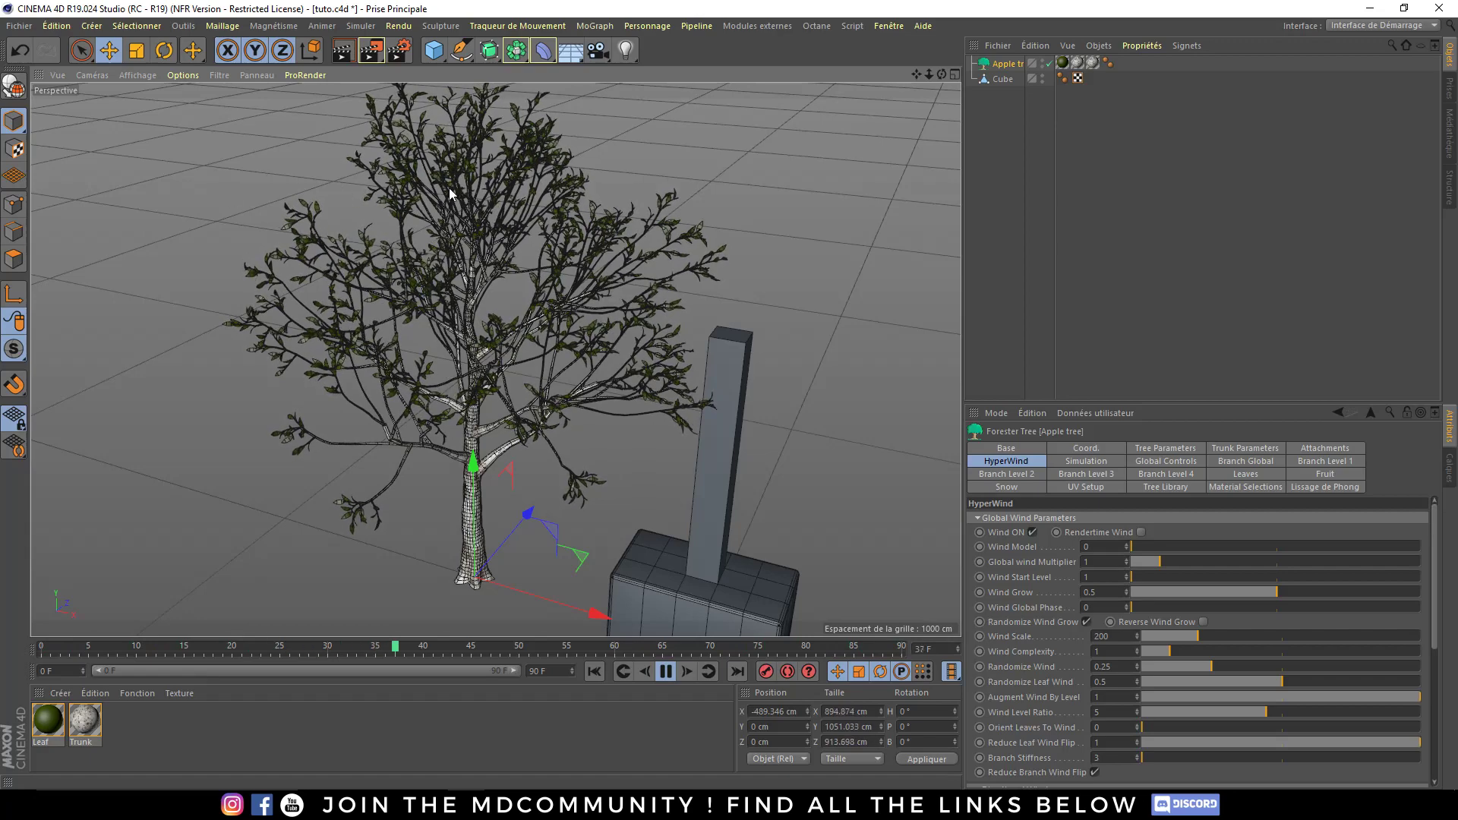
pyautogui.keyDown('alt'); pyautogui.moveTo(459, 287); pyautogui.dragTo(476, 360); pyautogui.keyUp('alt')
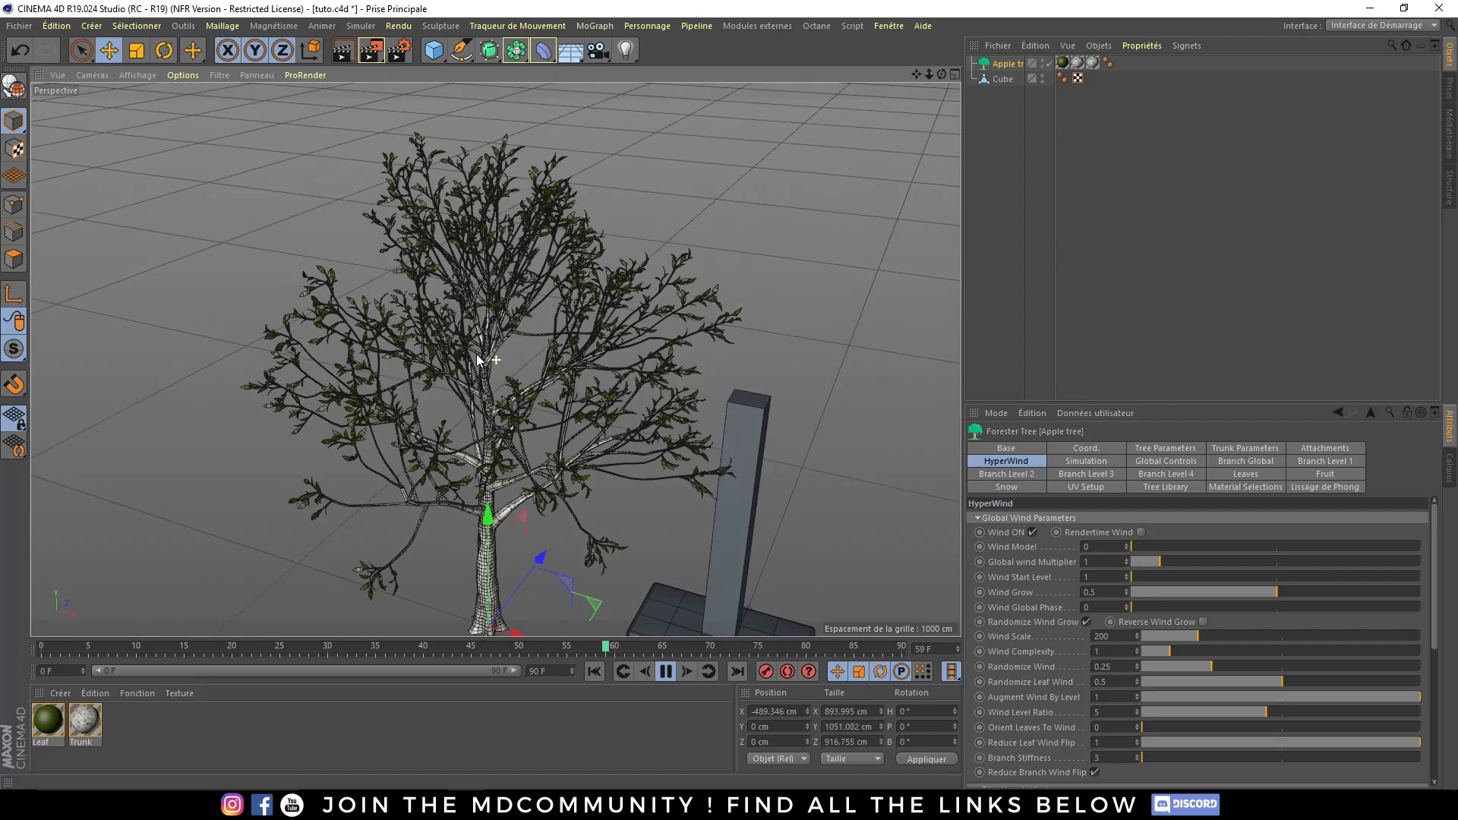
pyautogui.scroll(3, 543, 350)
pyautogui.scroll(3, 477, 435)
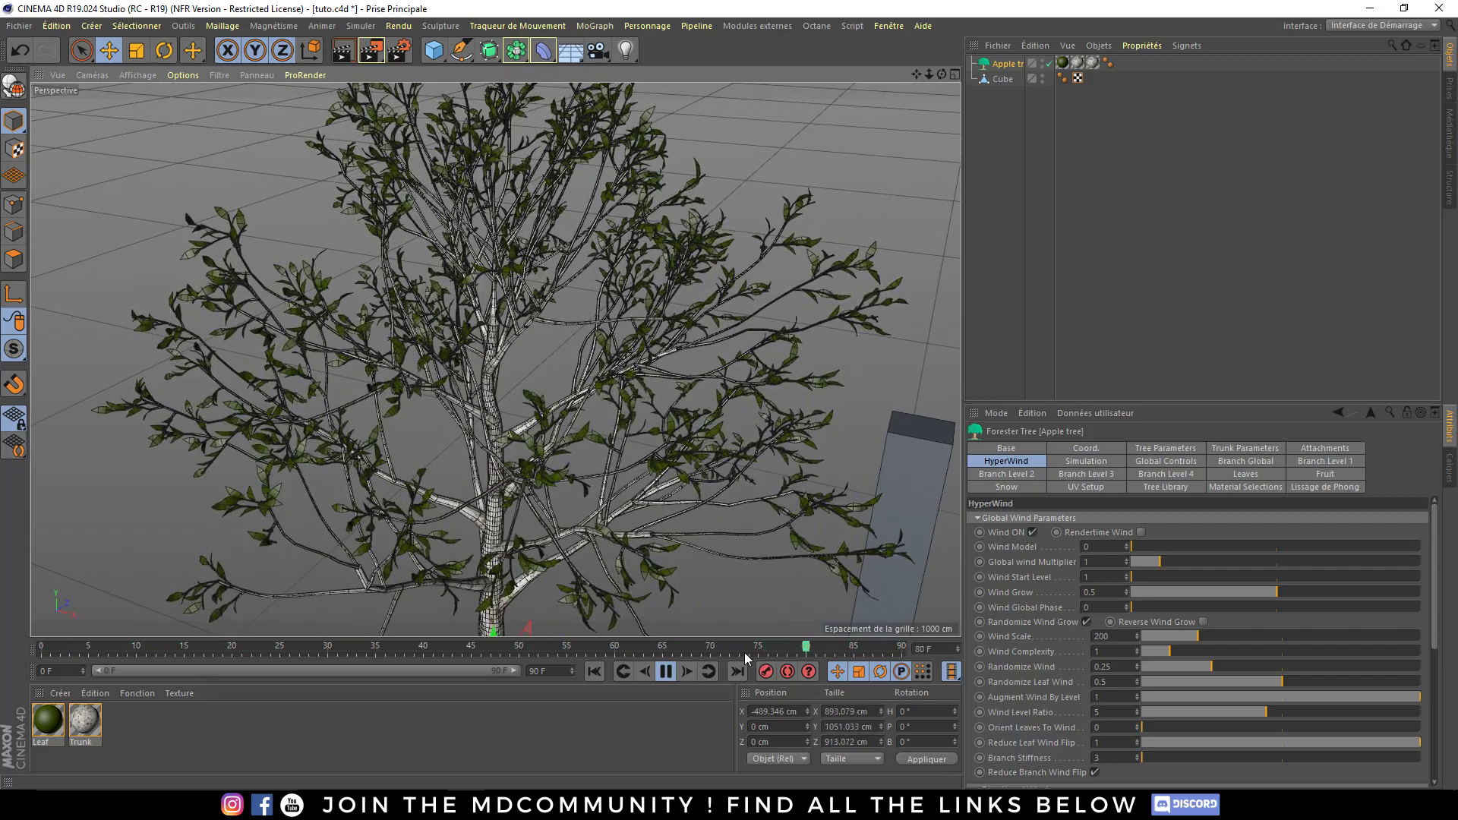
pyautogui.click(666, 671)
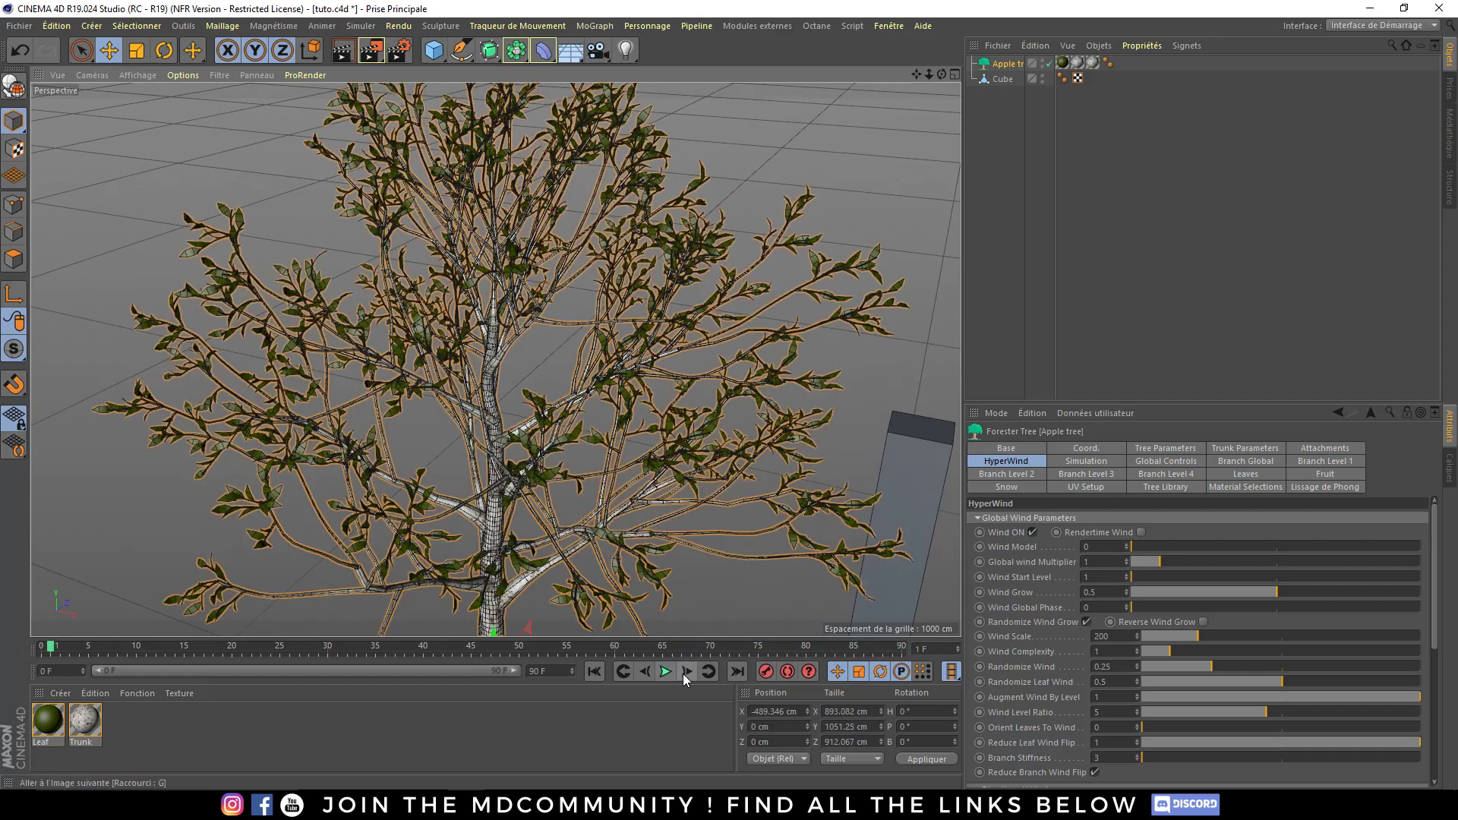
pyautogui.click(682, 673)
pyautogui.click(681, 673)
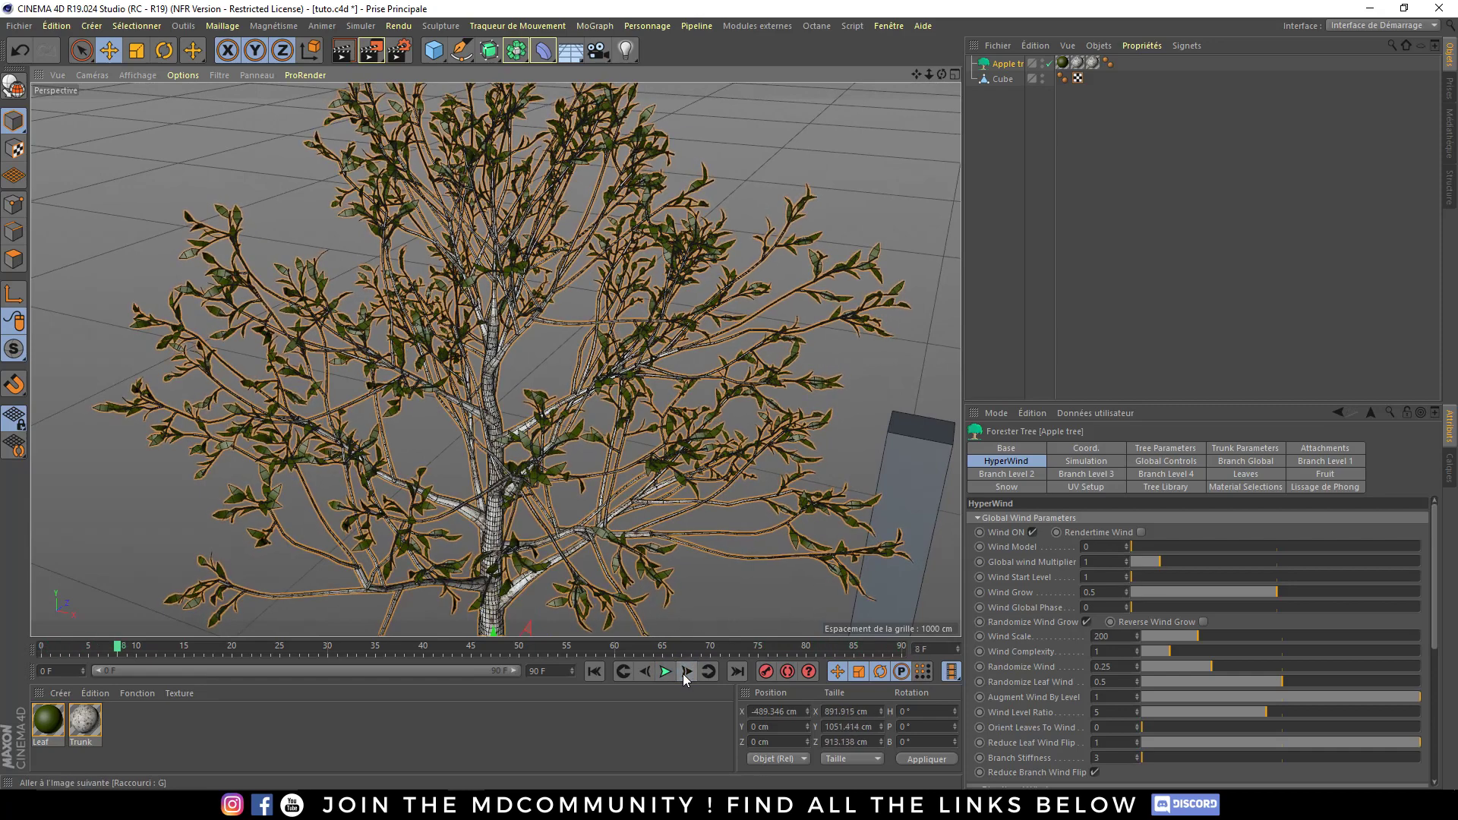
pyautogui.click(682, 673)
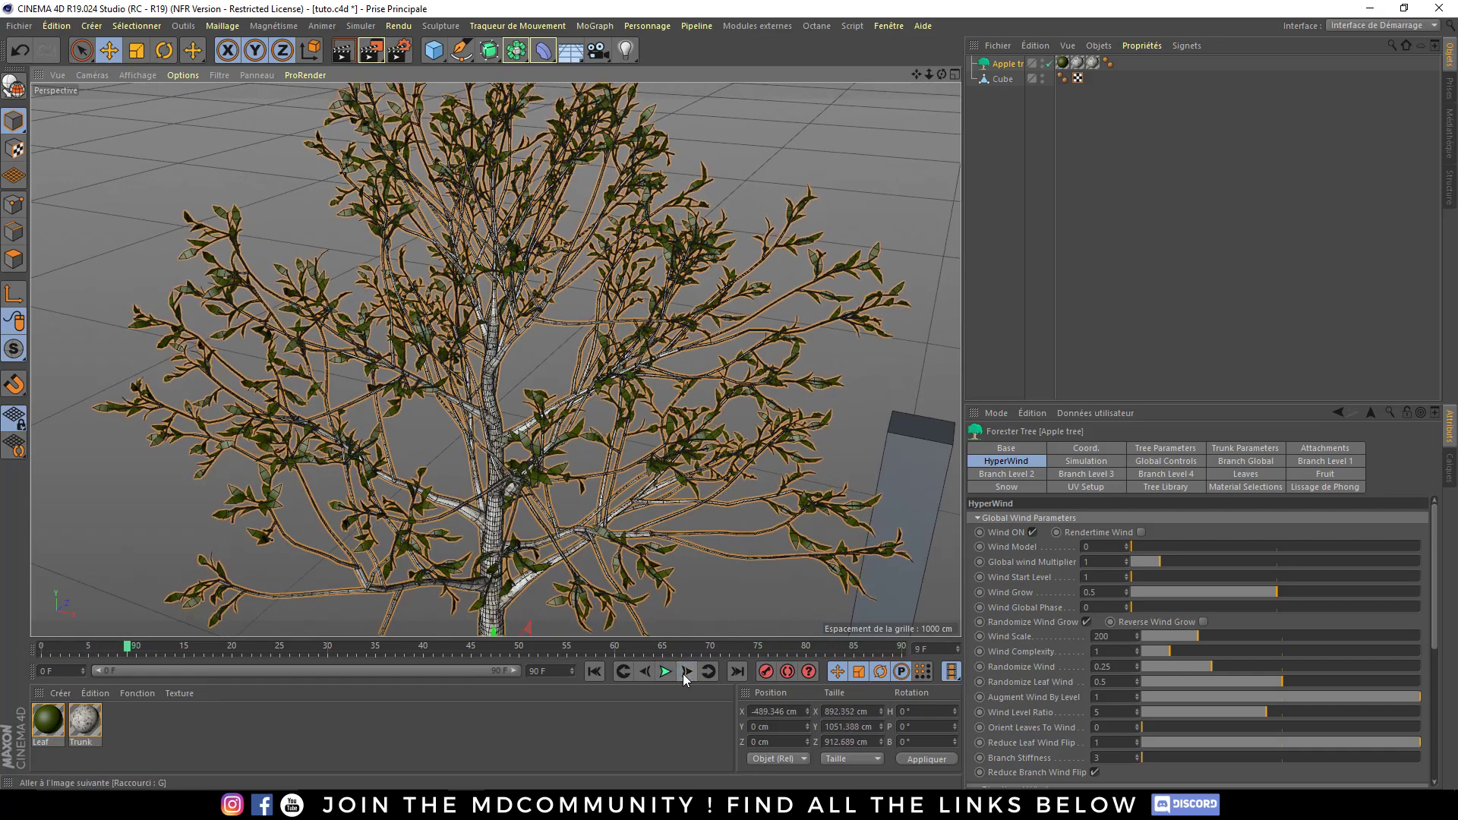
pyautogui.click(594, 672)
pyautogui.scroll(-3, 506, 469)
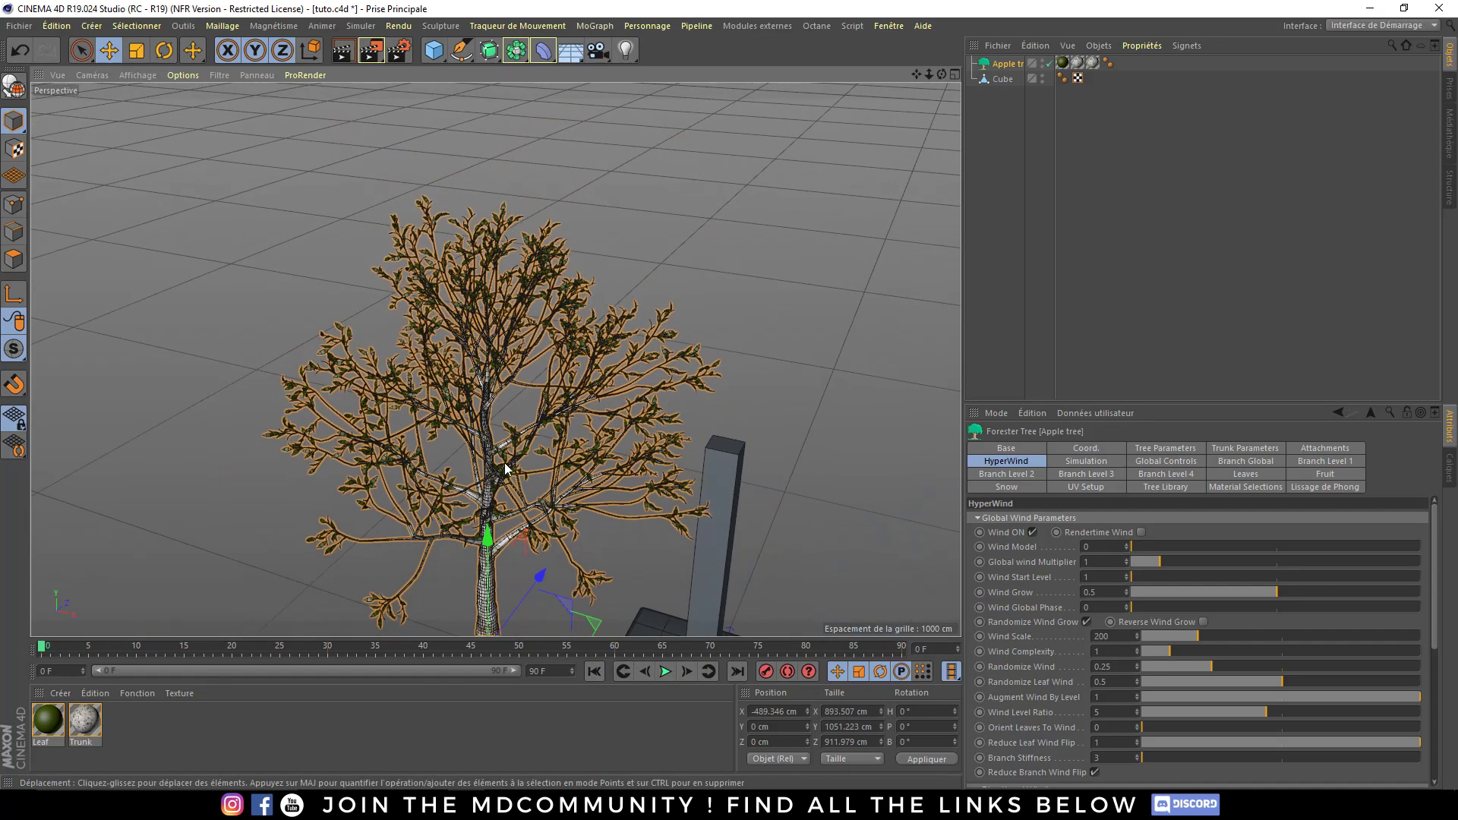
pyautogui.scroll(2, 506, 469)
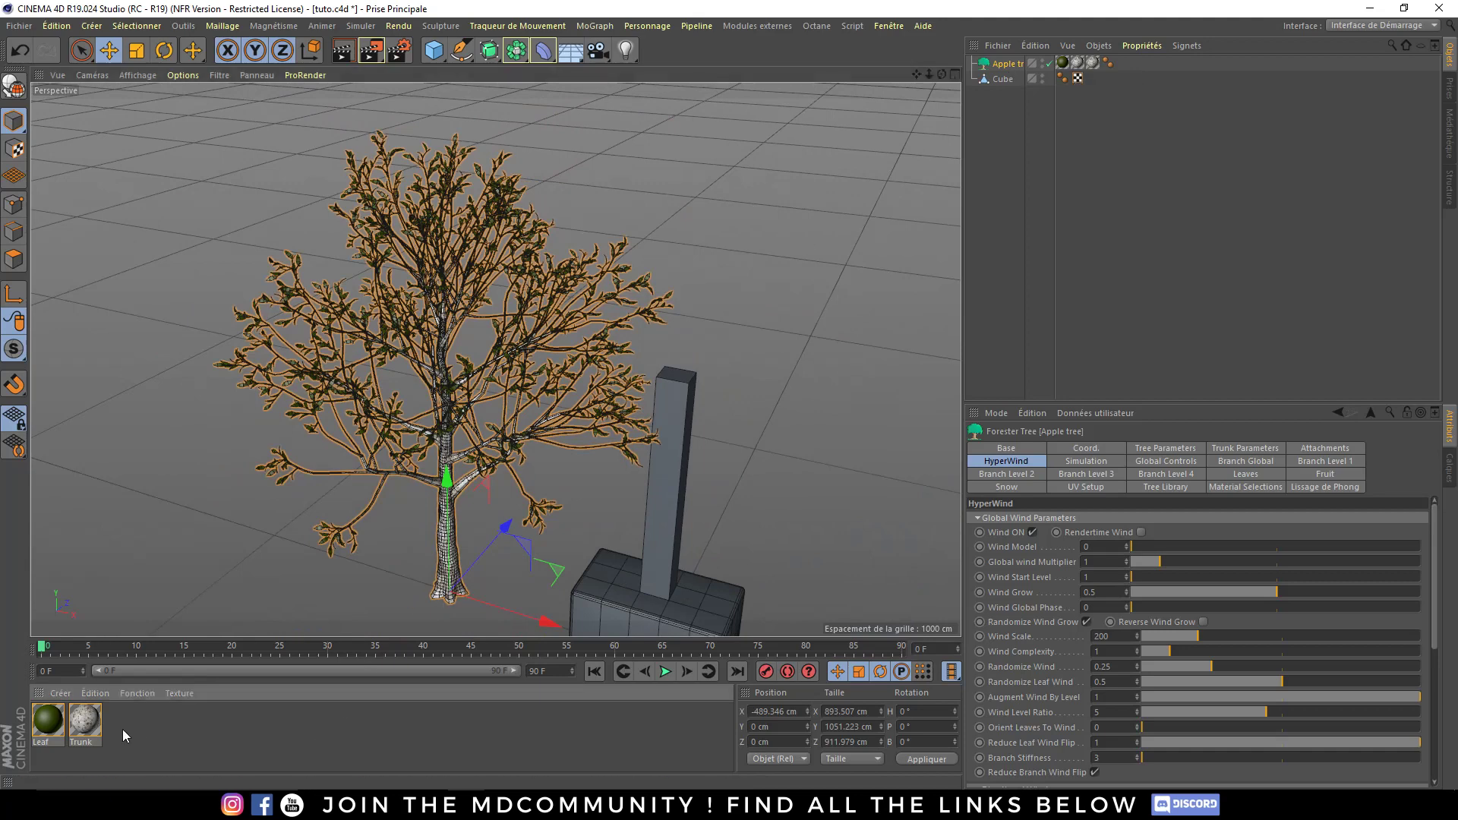
pyautogui.hotkey('ctrl', 'a')
pyautogui.press('Delete')
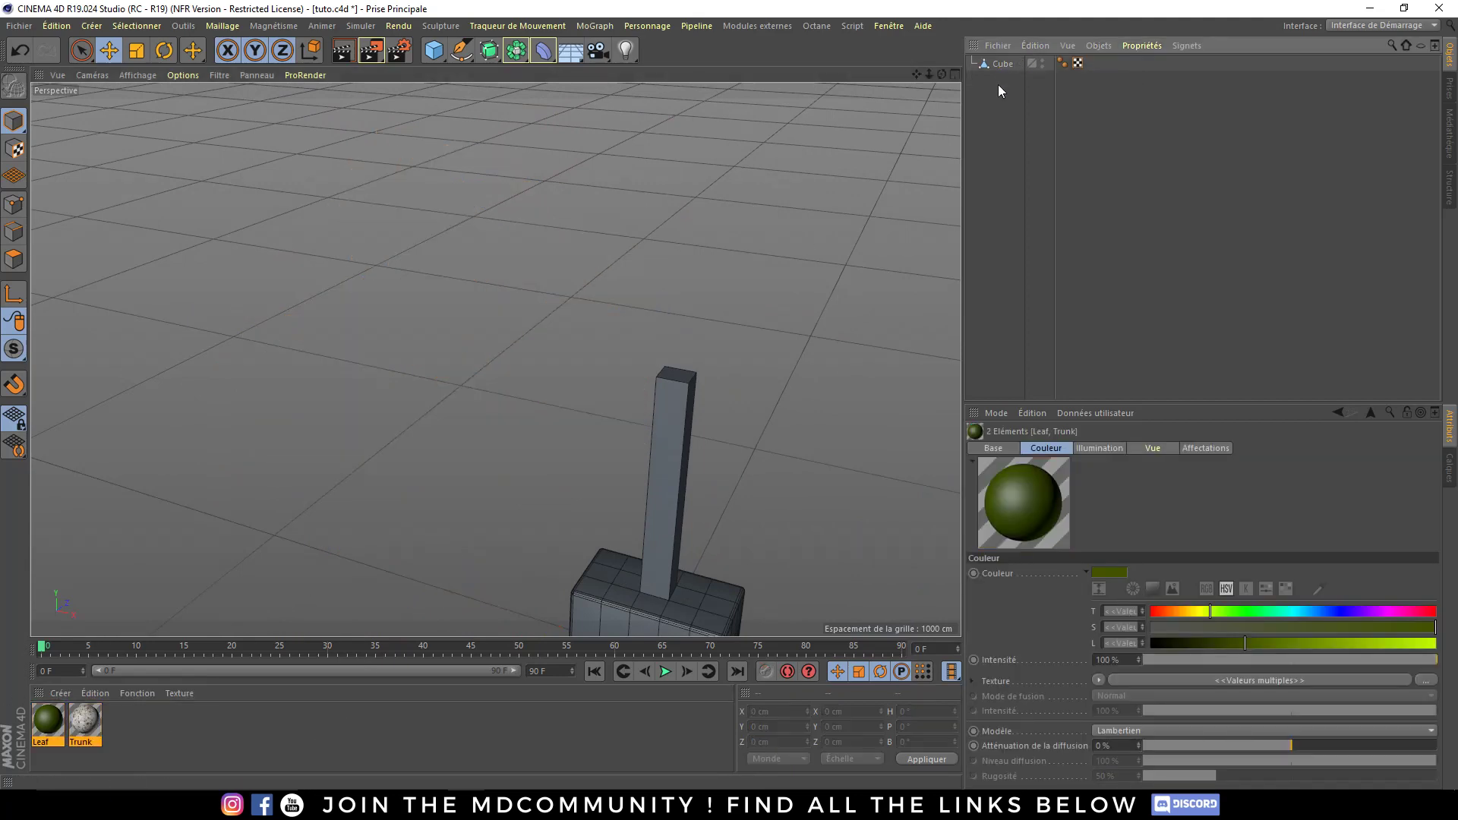
pyautogui.hotkey('ctrl', 'z')
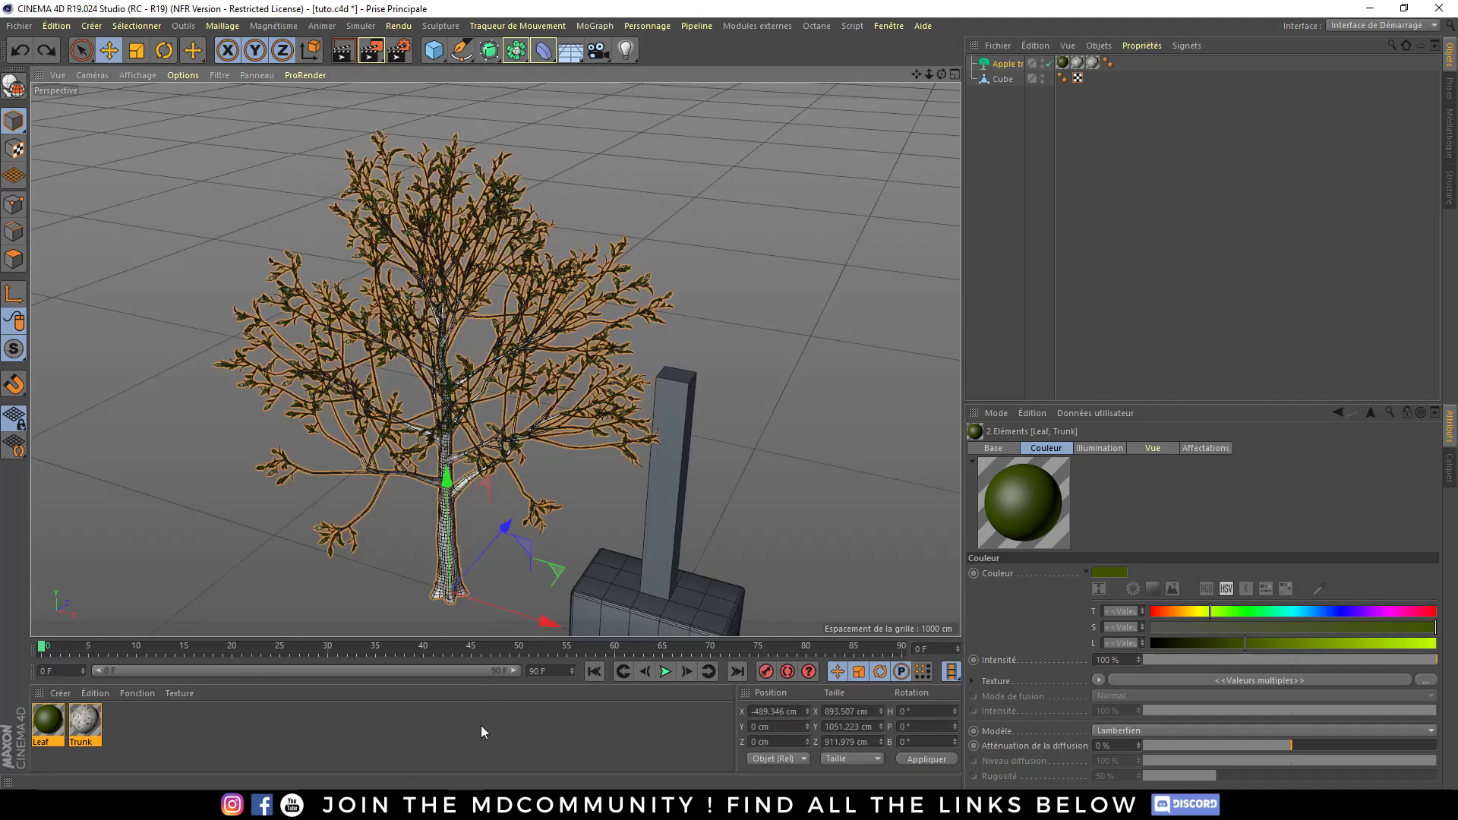
pyautogui.press('Delete')
pyautogui.hotkey('ctrl', 'z')
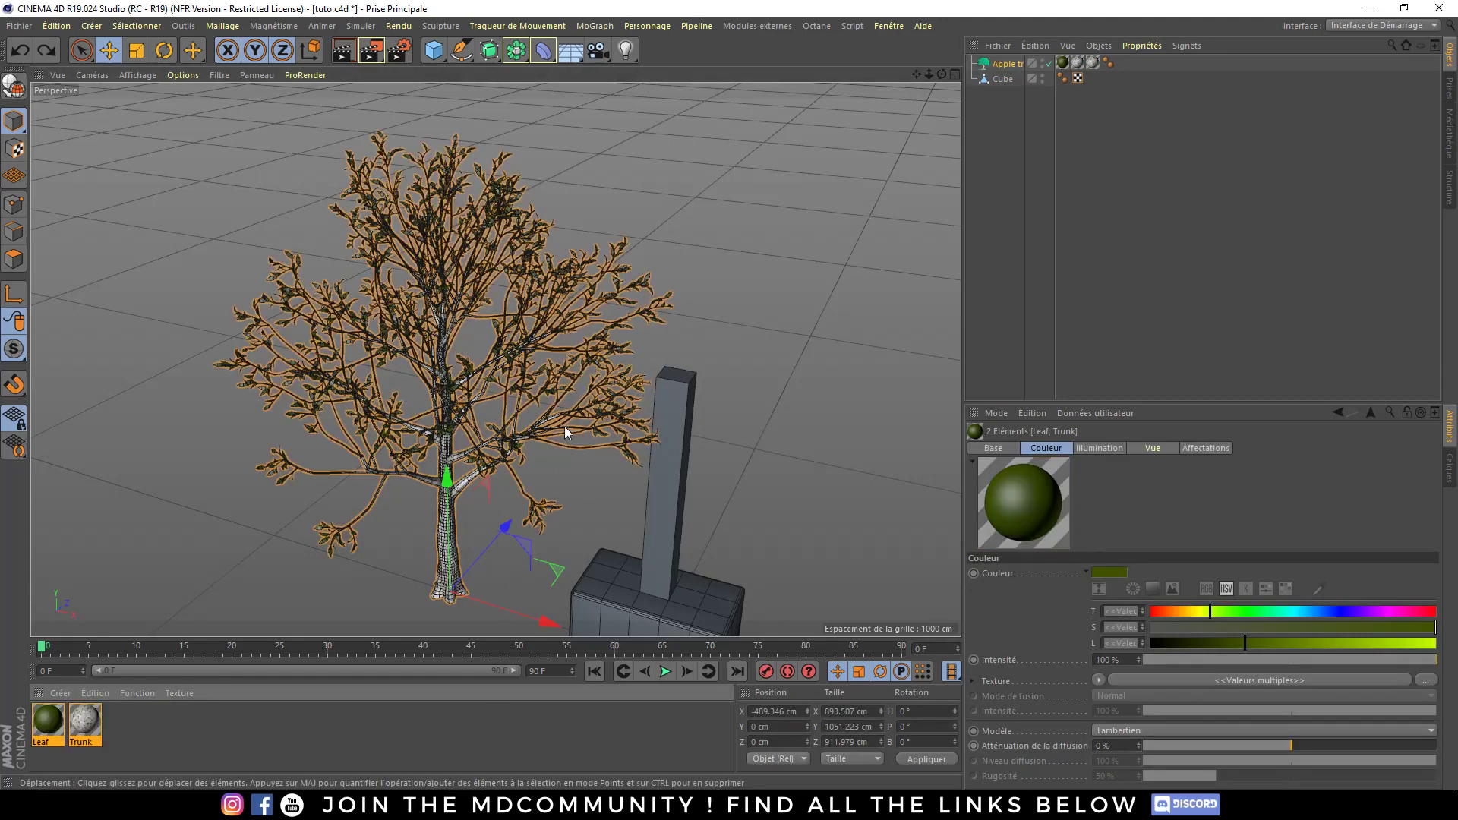
pyautogui.moveTo(481, 422)
pyautogui.keyDown('alt'); pyautogui.mouseDown()
pyautogui.moveTo(470, 340)
pyautogui.moveTo(479, 357)
pyautogui.mouseUp(); pyautogui.keyUp('alt')
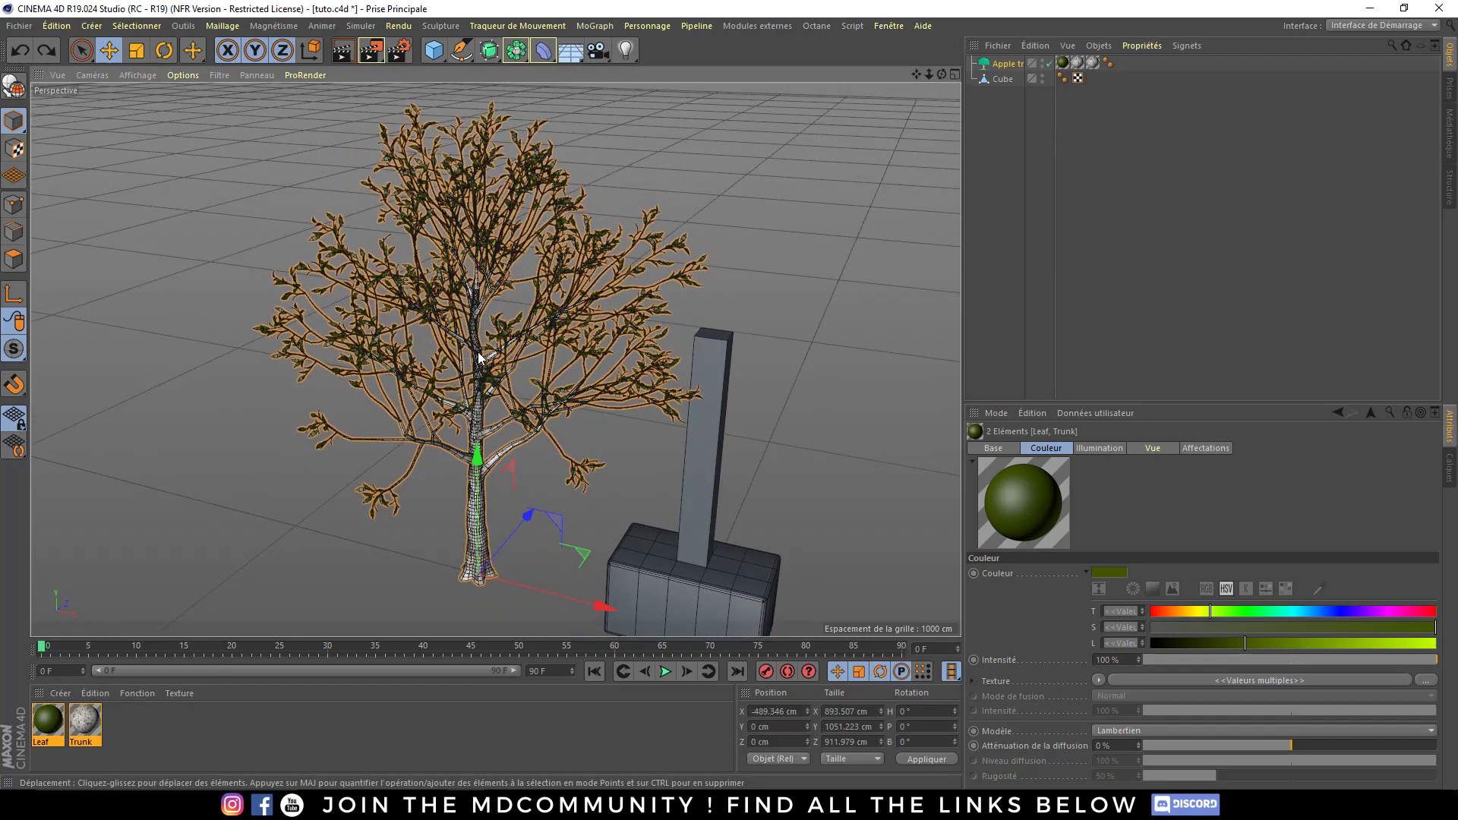
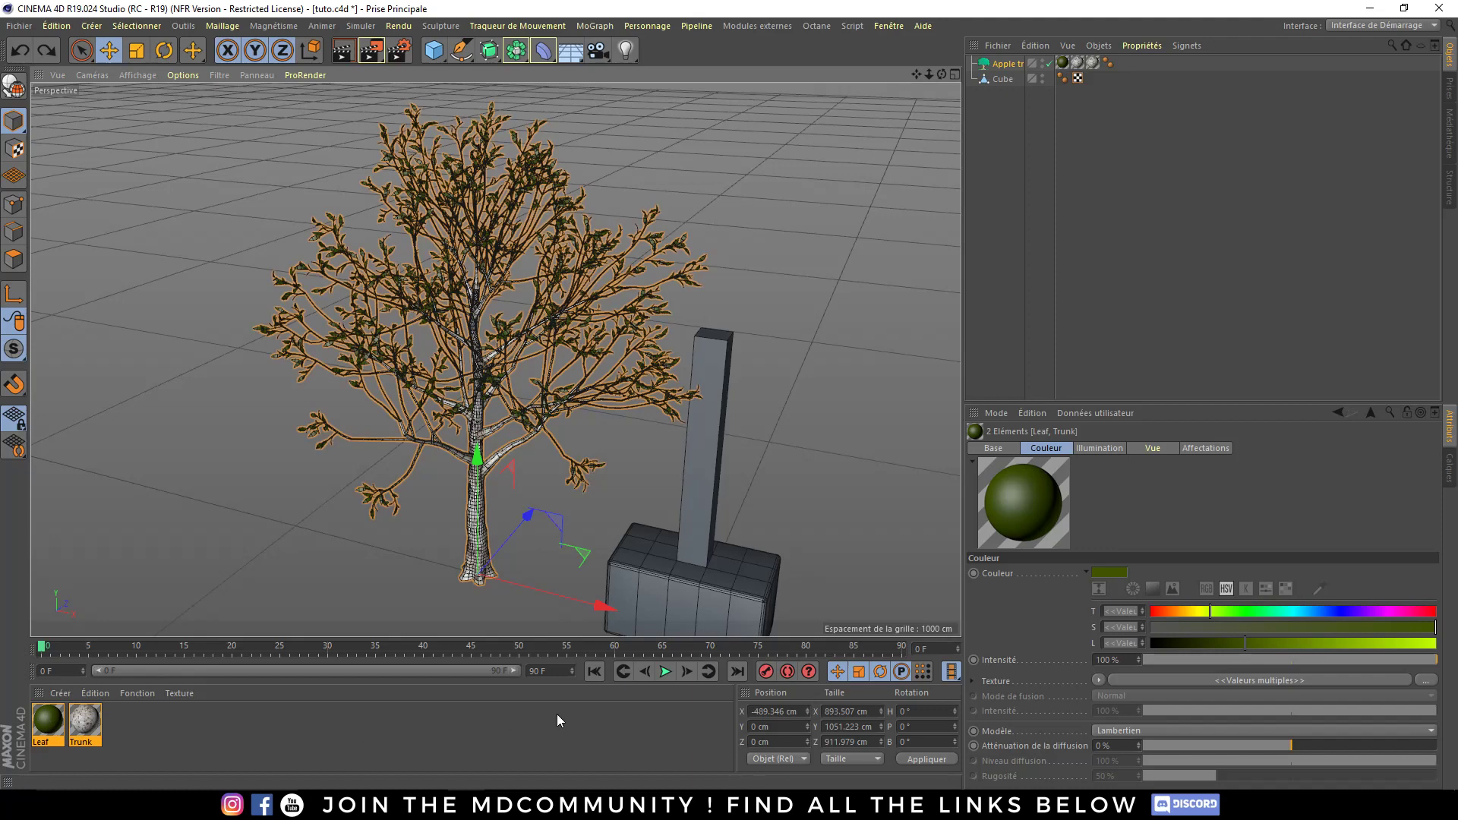
# - Test deleting and restoring the apple tree and its Leaf and Trunk materials
pyautogui.moveTo(45, 727)
pyautogui.mouseDown()
pyautogui.moveTo(689, 577)
pyautogui.moveTo(49, 726)
pyautogui.mouseUp()
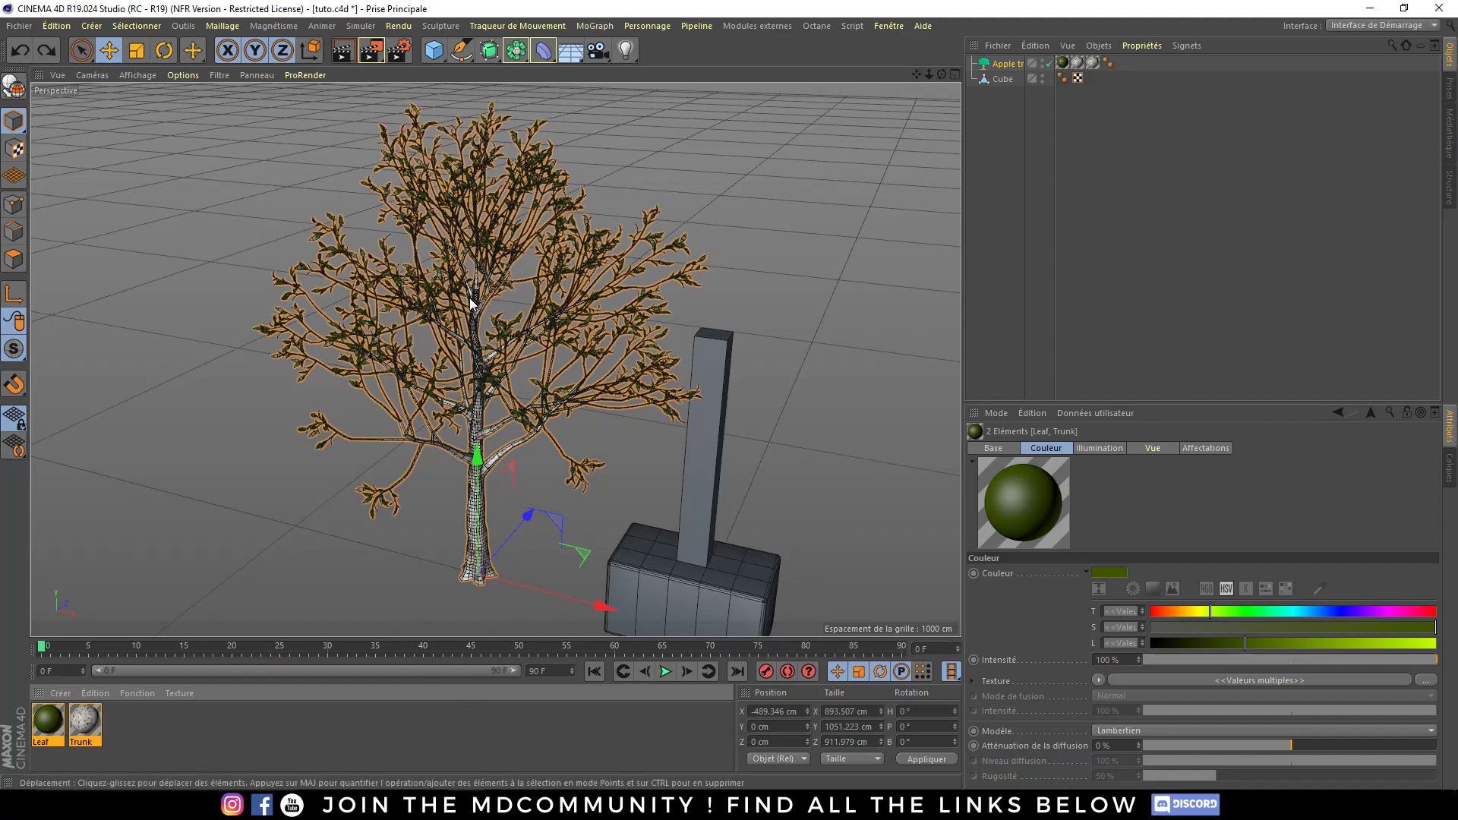
pyautogui.press('Delete')
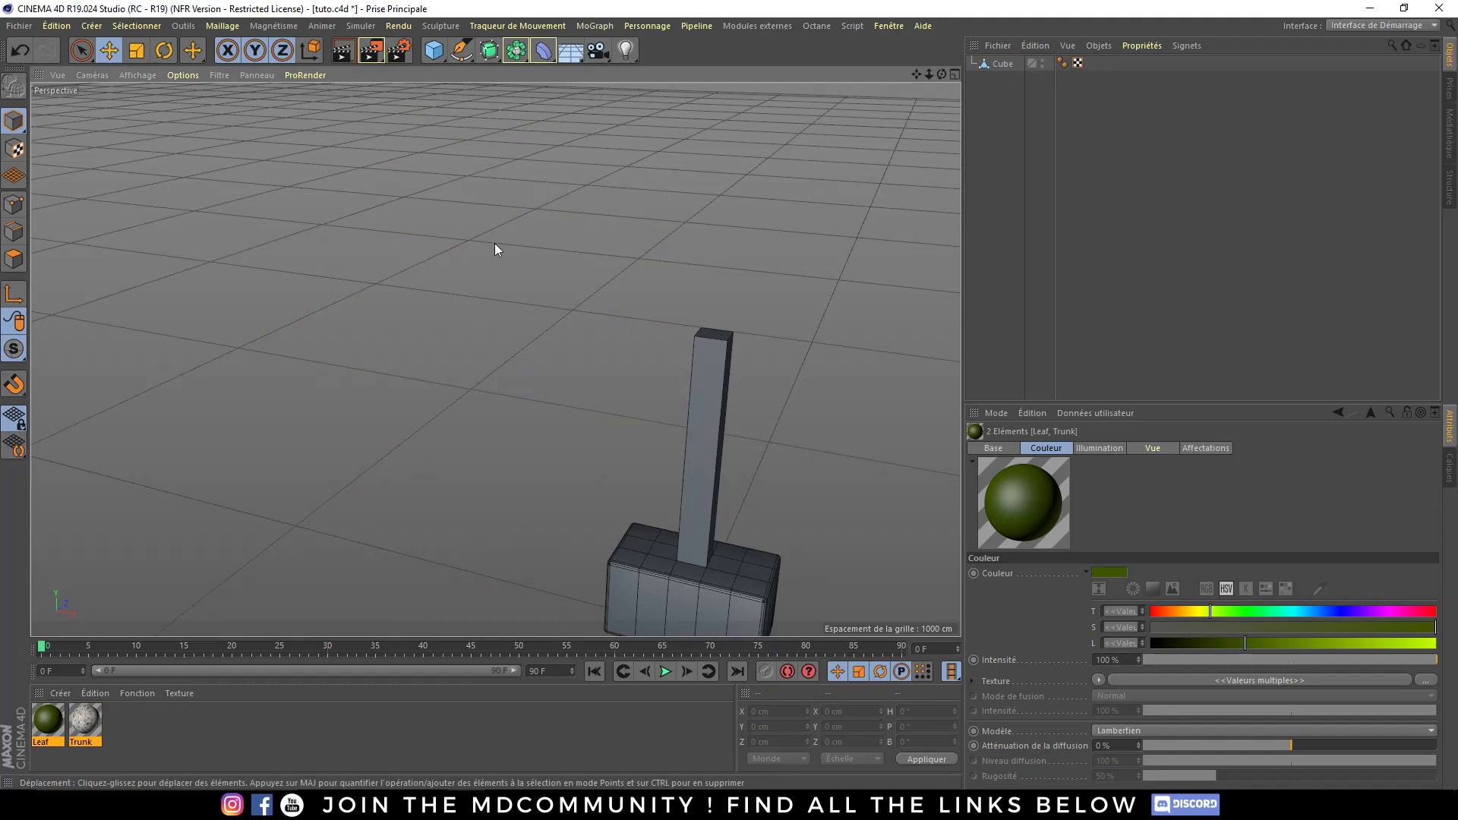
pyautogui.hotkey('ctrl', 'z')
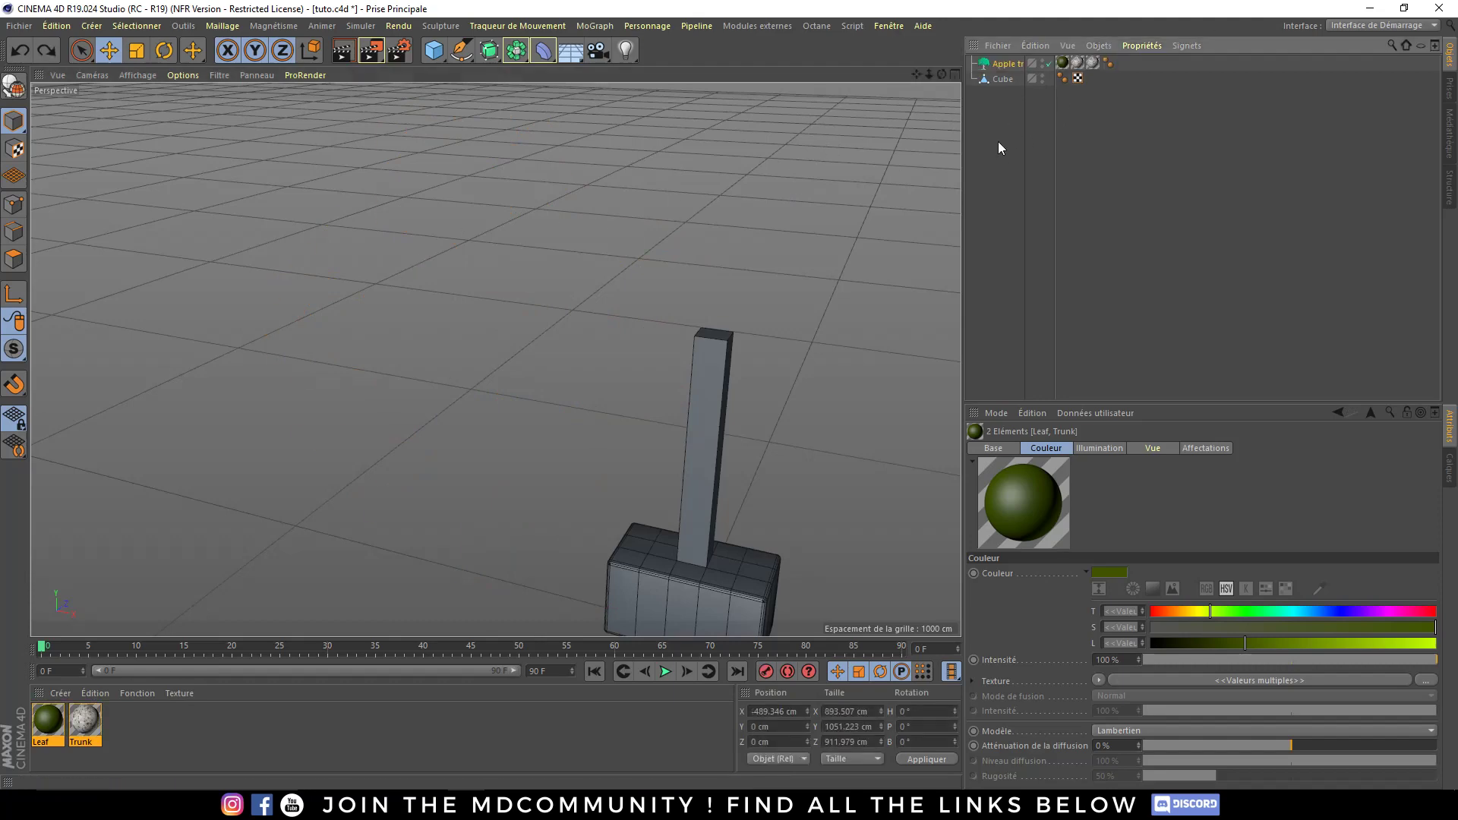
pyautogui.press('Delete')
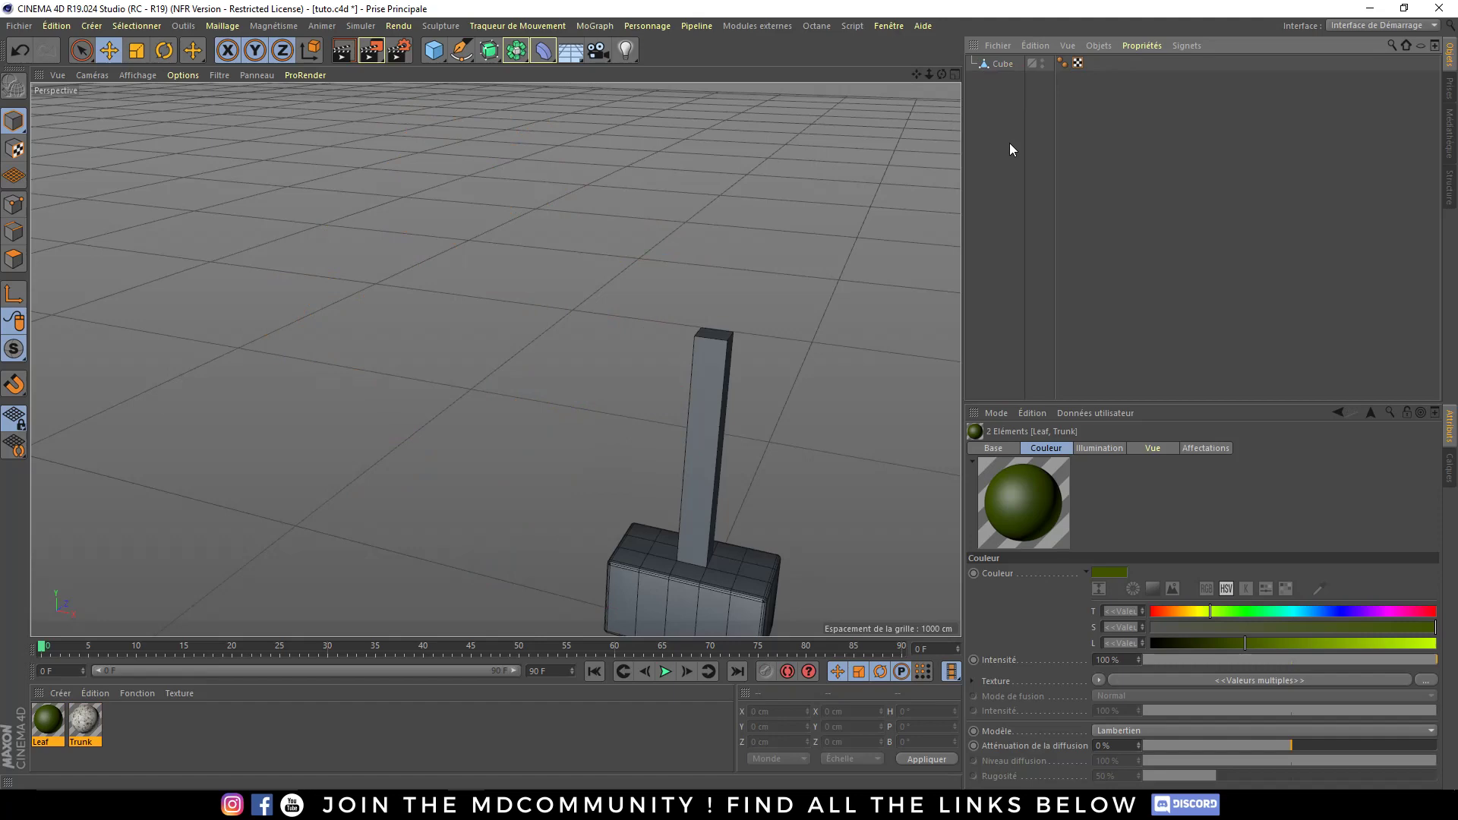
pyautogui.hotkey('ctrl', 'z')
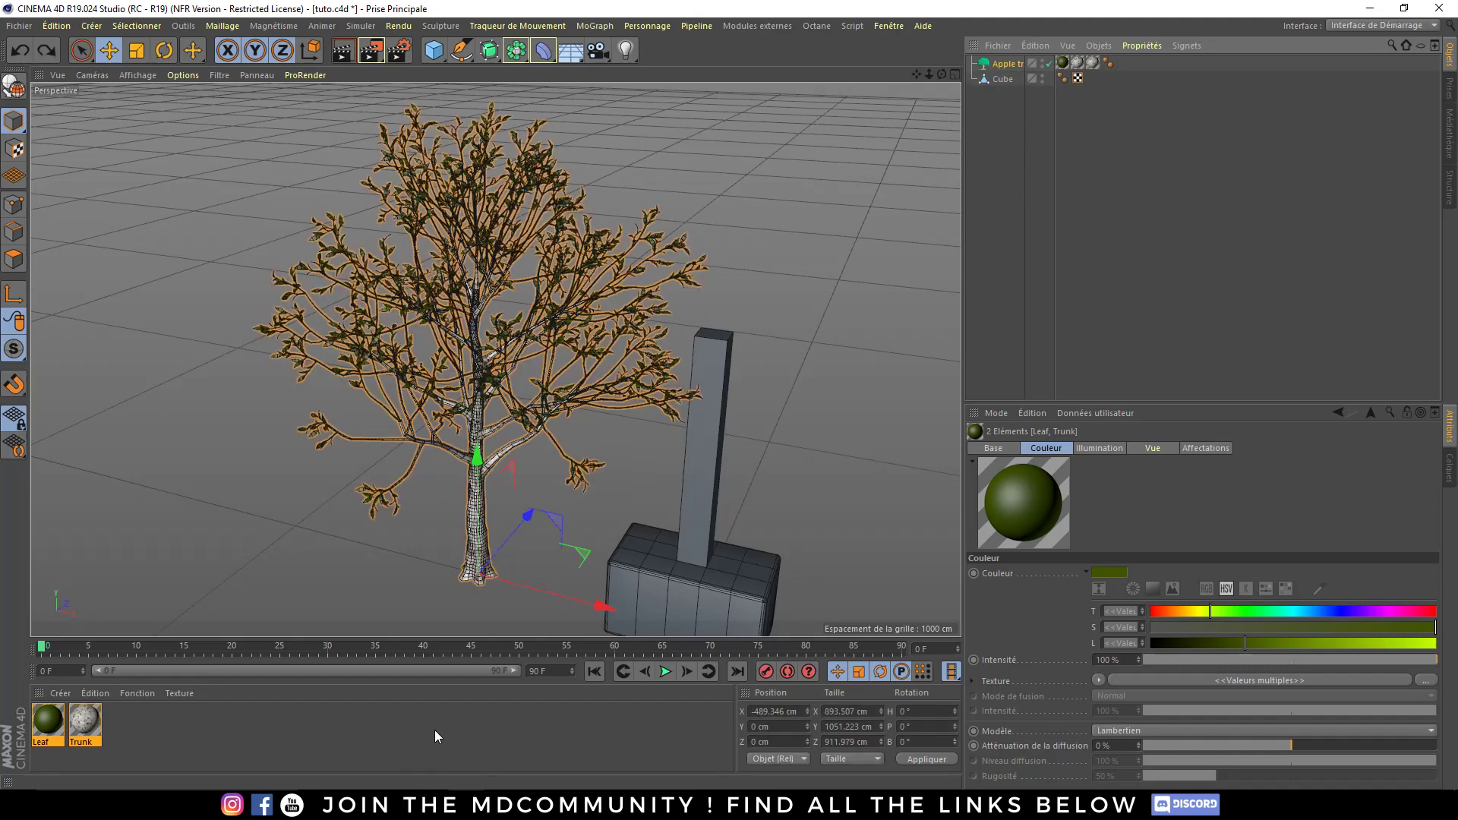
pyautogui.press('Delete')
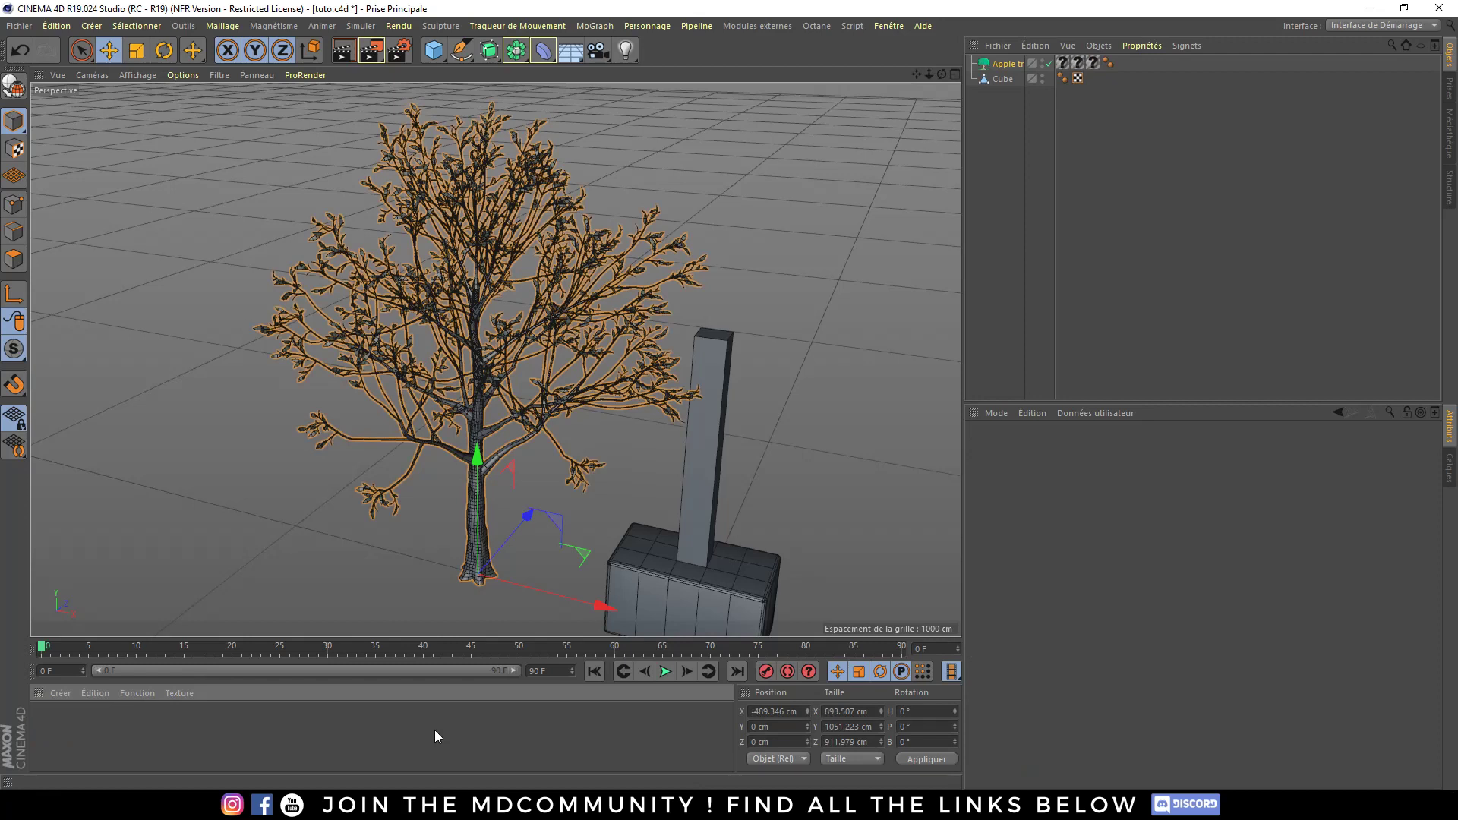
pyautogui.hotkey('ctrl', 'z')
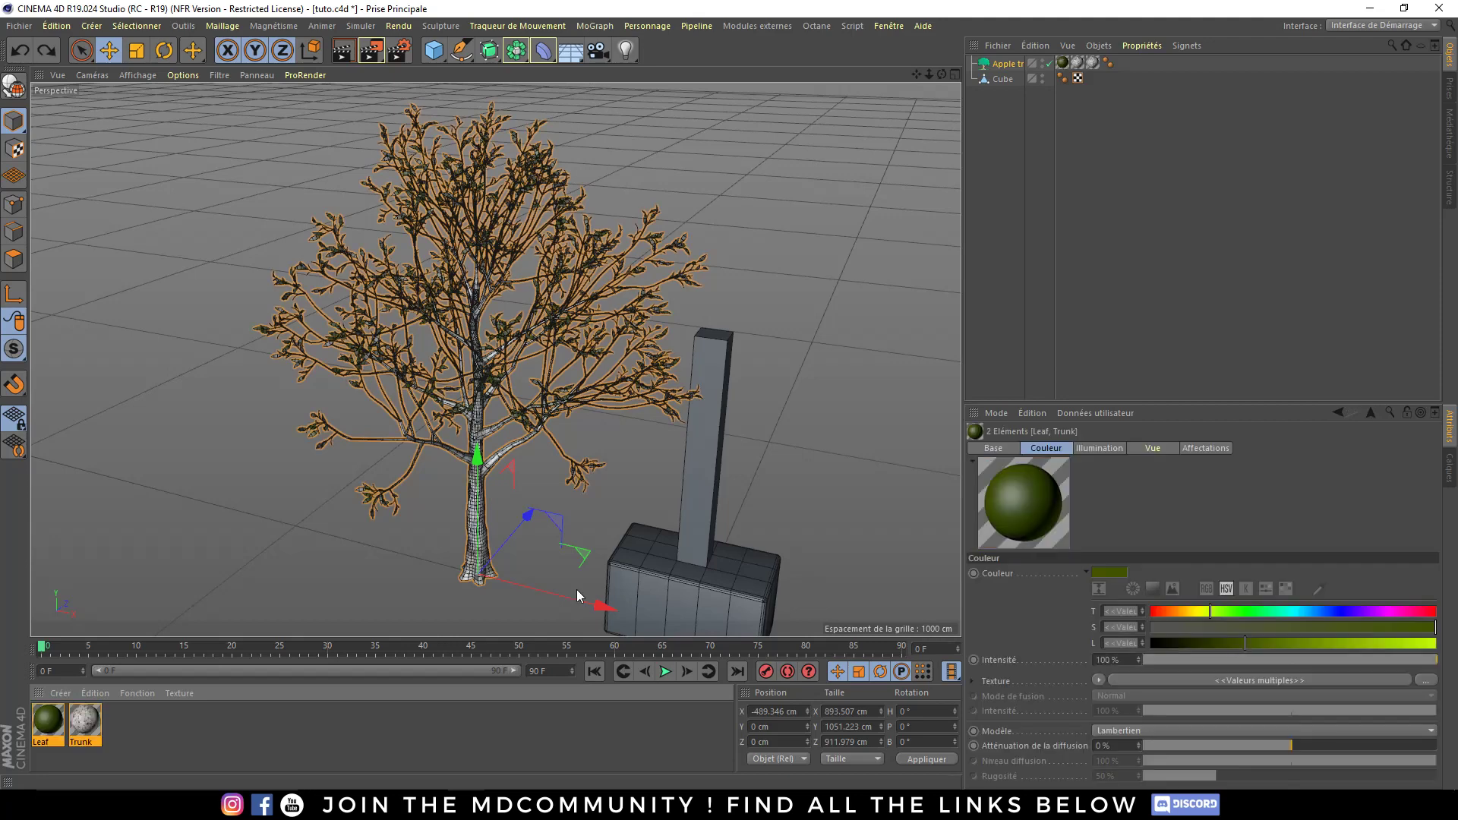
# - Delete and restore the hammer cube, then delete the apple tree for good
pyautogui.click(999, 78)
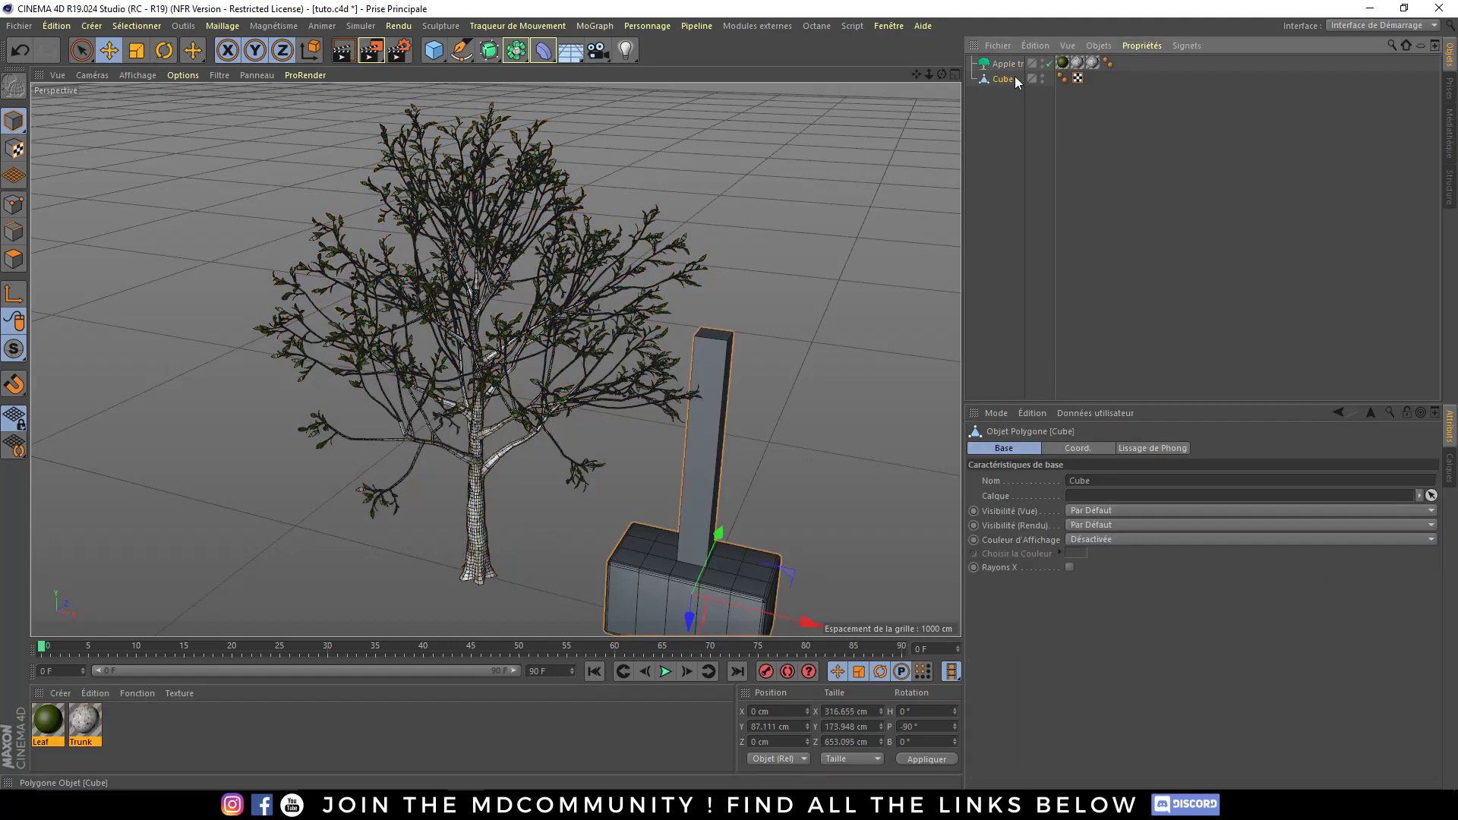
pyautogui.press('Delete')
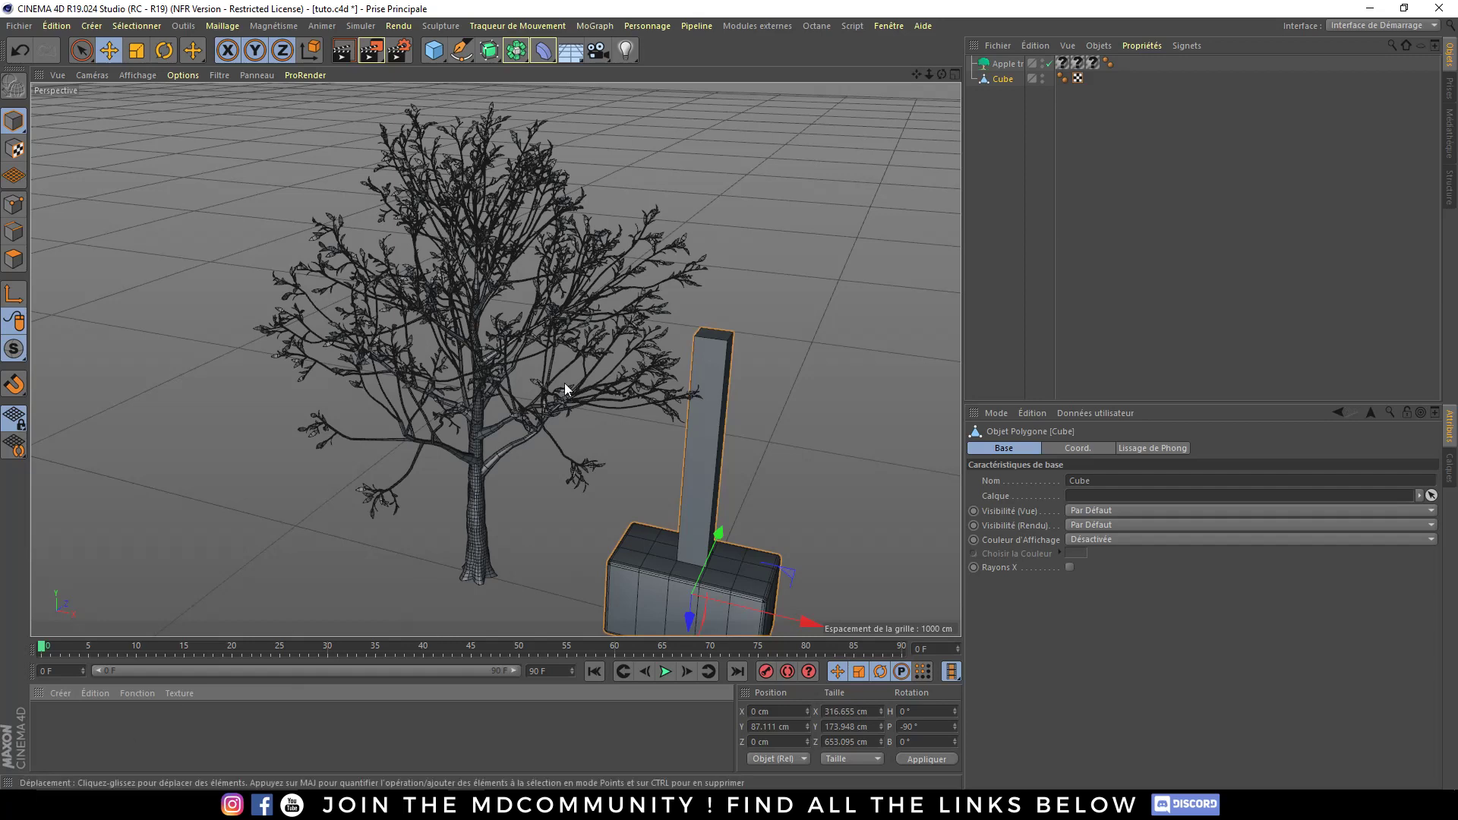
pyautogui.hotkey('ctrl', 'z')
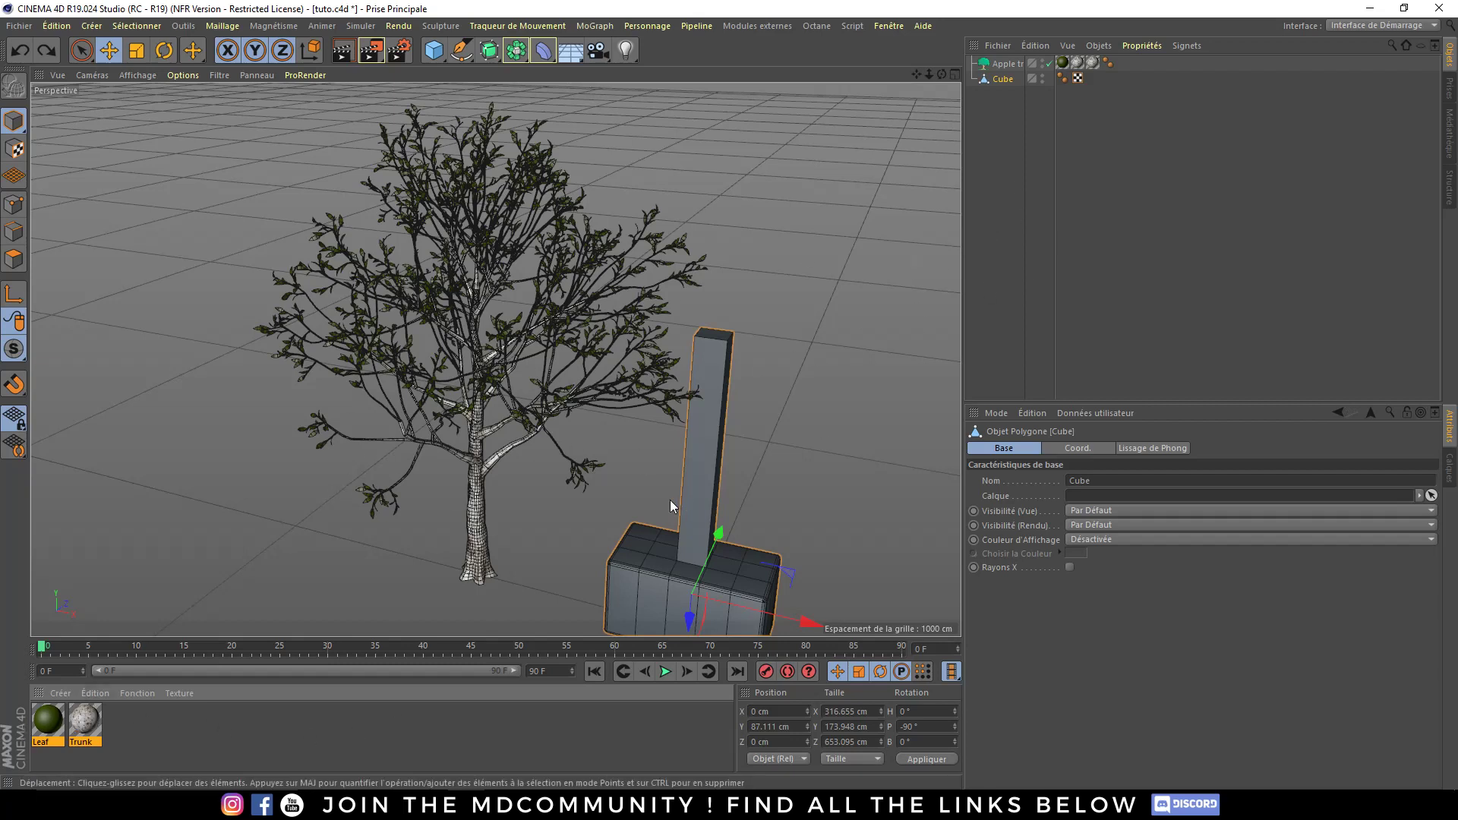
pyautogui.press('Delete')
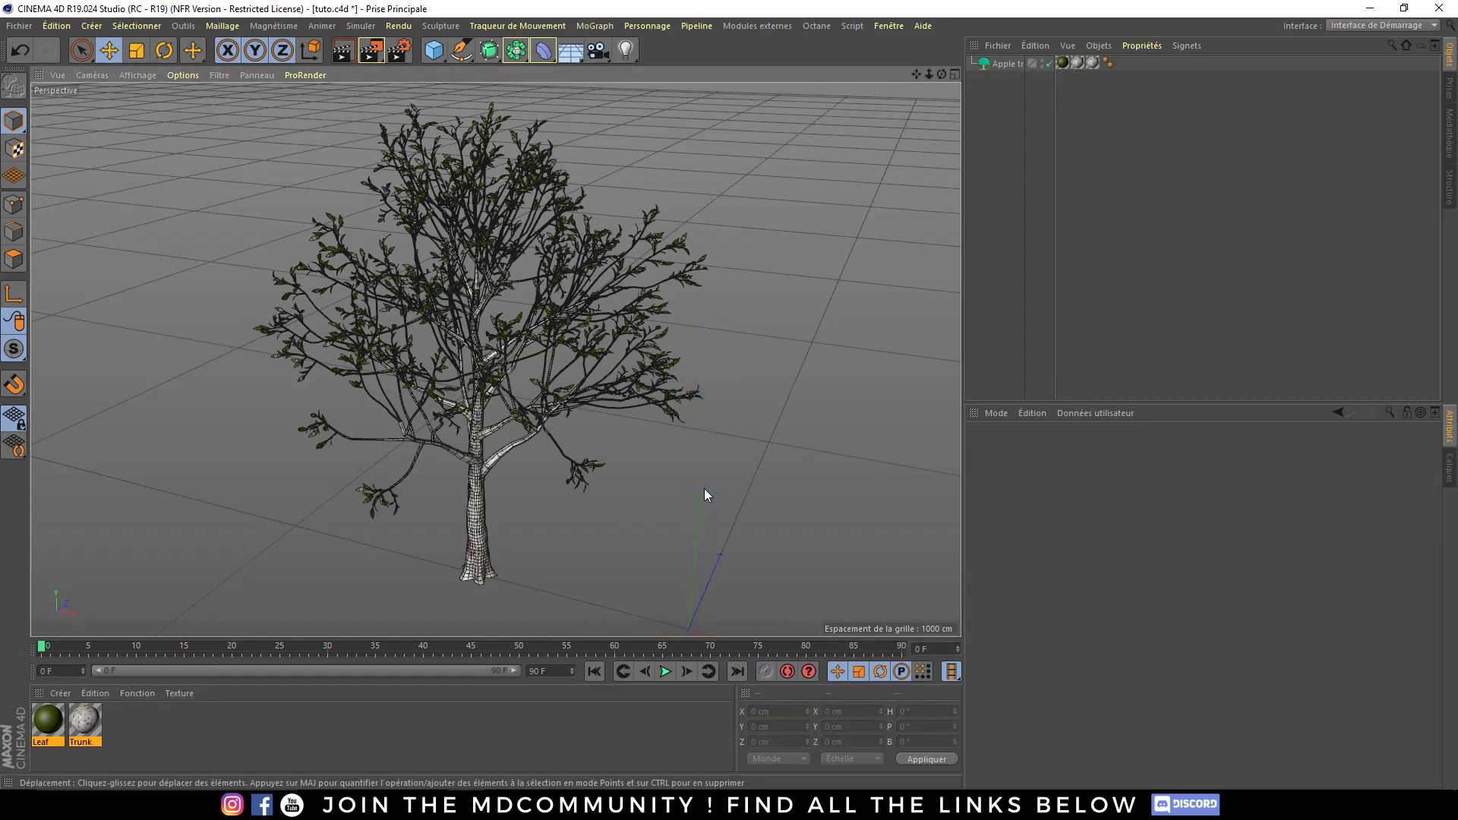
pyautogui.hotkey('ctrl', 'z')
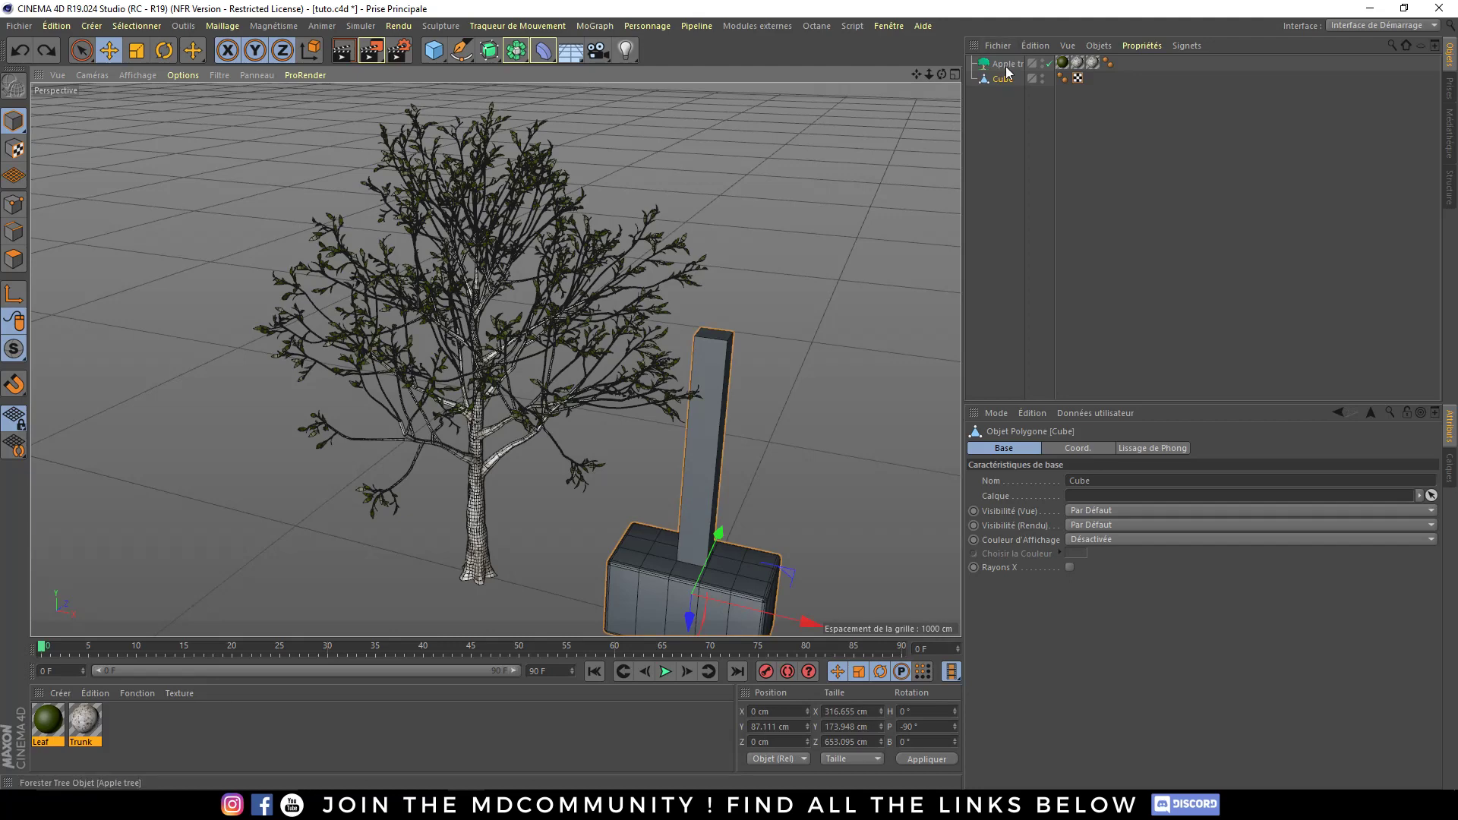
pyautogui.click(1007, 65)
pyautogui.press('Delete')
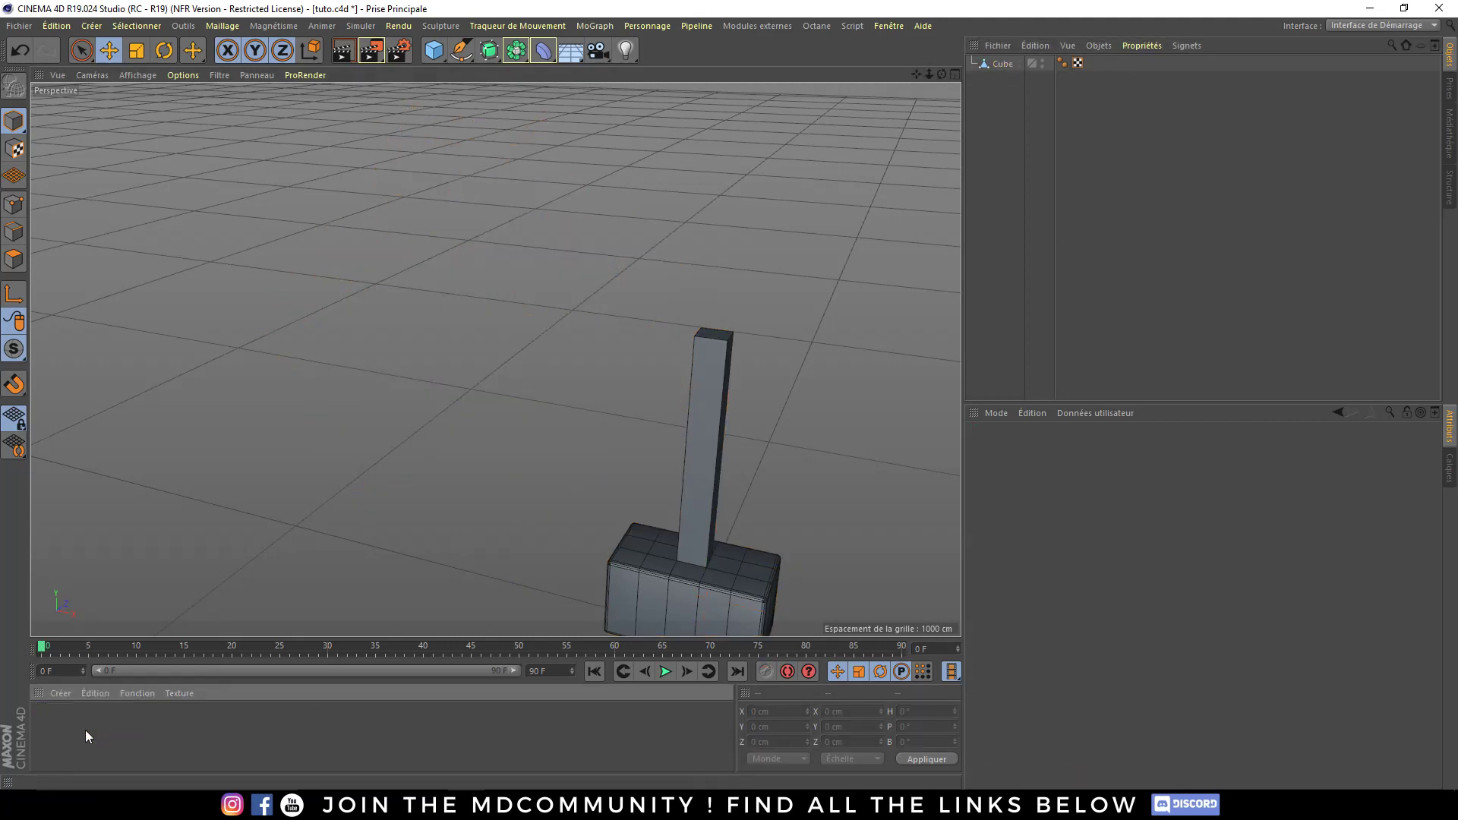
# - Pan and orbit around the hammer, browsing the plugins menu without choosing anything
pyautogui.keyDown('alt'); pyautogui.moveTo(702, 524); pyautogui.dragTo(486, 384, button='middle'); pyautogui.keyUp('alt')
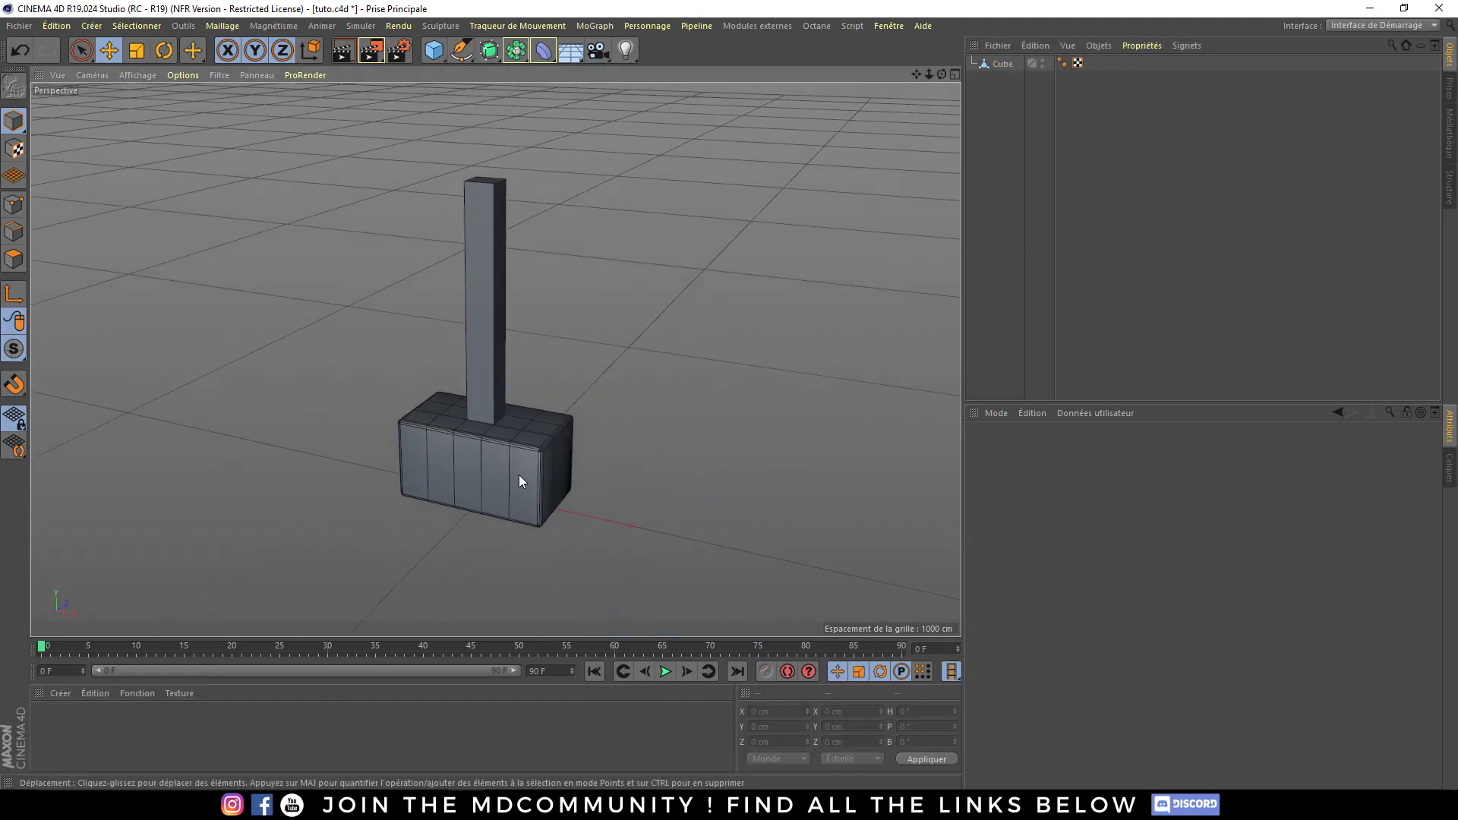
pyautogui.keyDown('alt'); pyautogui.moveTo(518, 476); pyautogui.dragTo(577, 455); pyautogui.keyUp('alt')
pyautogui.click(757, 25)
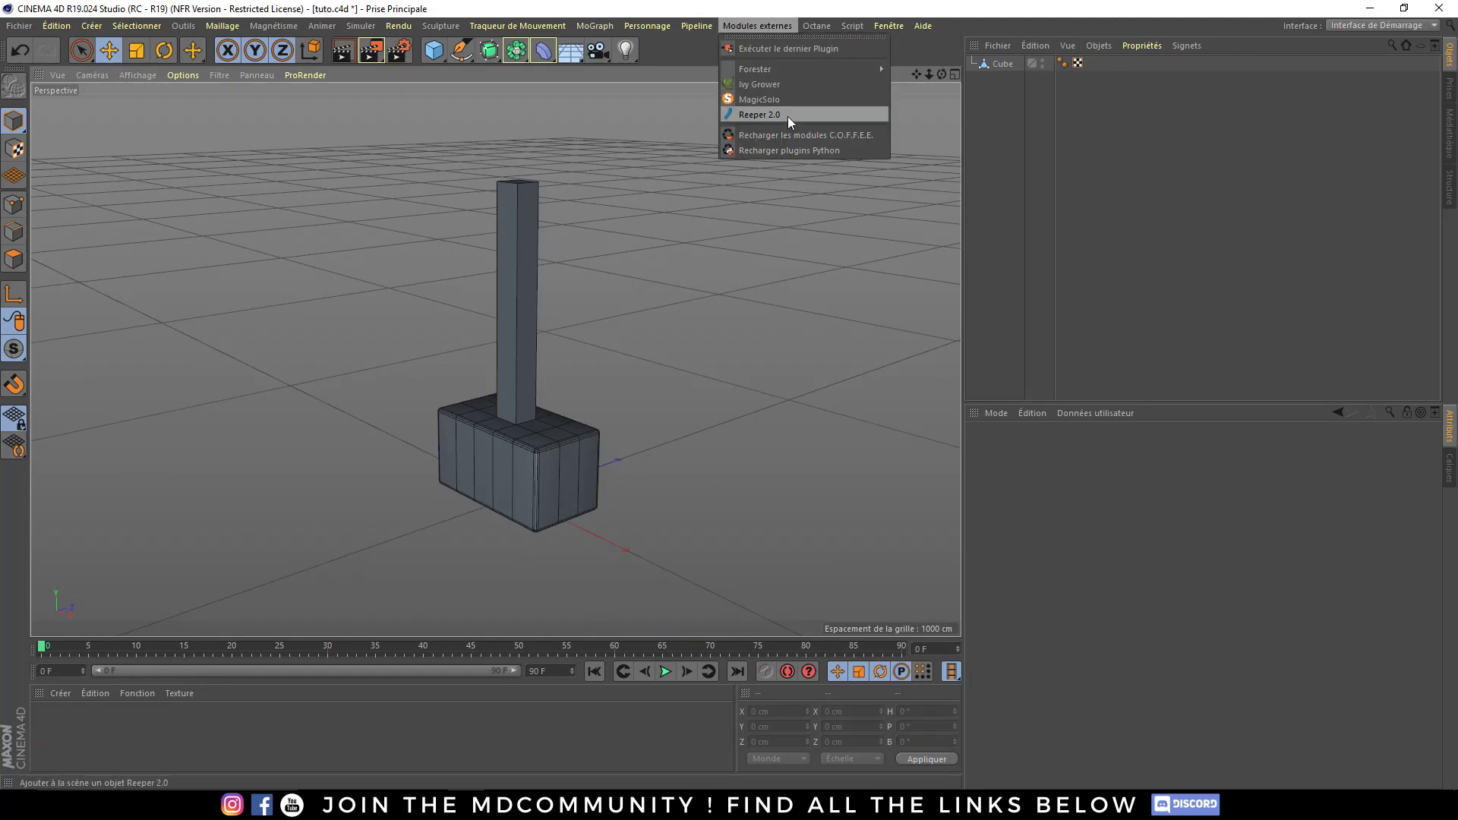
pyautogui.click(983, 220)
pyautogui.keyDown('alt'); pyautogui.moveTo(518, 467); pyautogui.dragTo(561, 367, button='middle'); pyautogui.keyUp('alt')
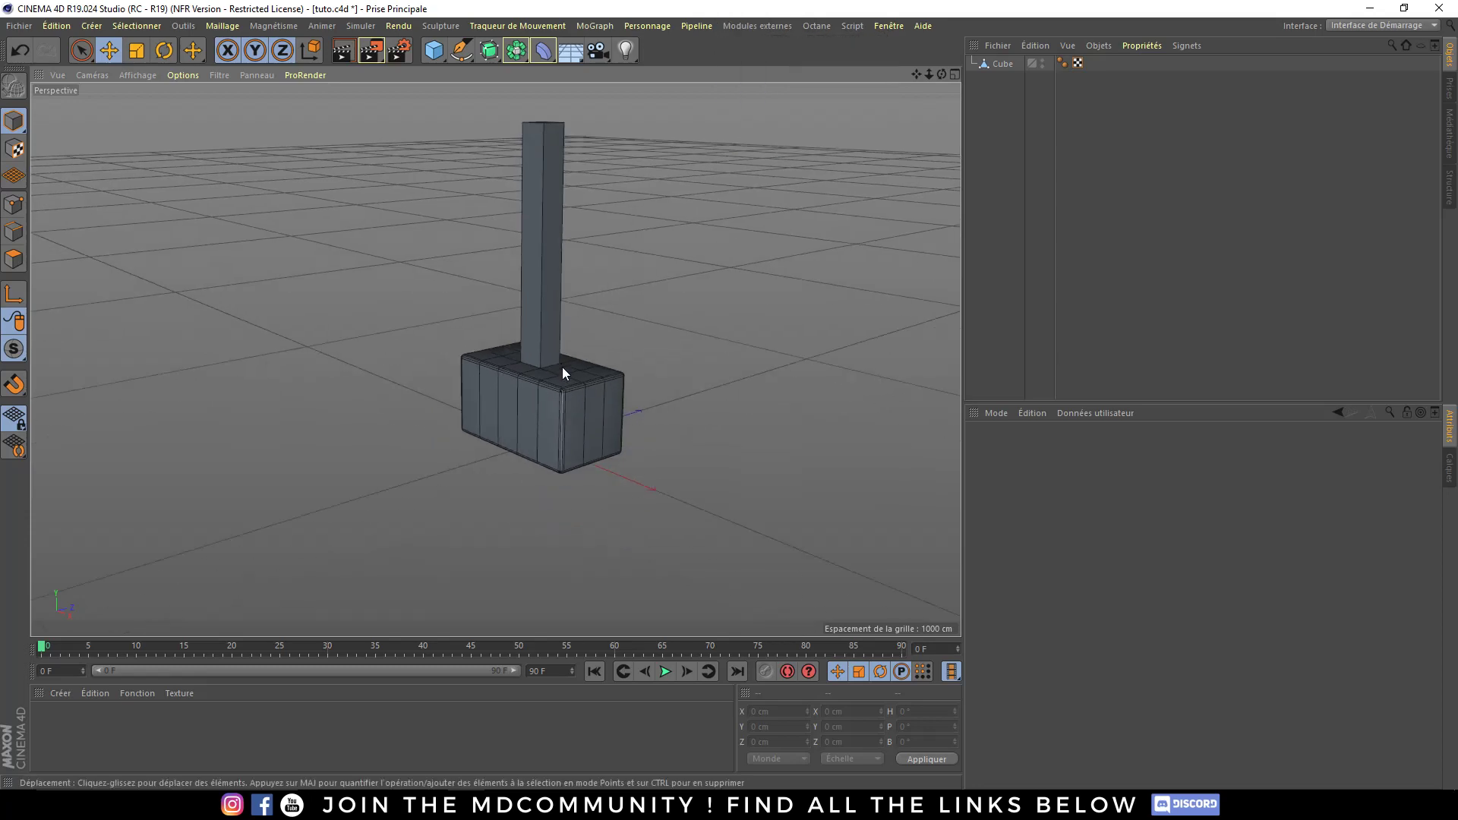
pyautogui.moveTo(562, 367)
pyautogui.keyDown('alt'); pyautogui.mouseDown()
pyautogui.moveTo(636, 287)
pyautogui.moveTo(727, 353)
pyautogui.moveTo(521, 385)
pyautogui.moveTo(573, 365)
pyautogui.moveTo(547, 445)
pyautogui.mouseUp(); pyautogui.keyUp('alt')
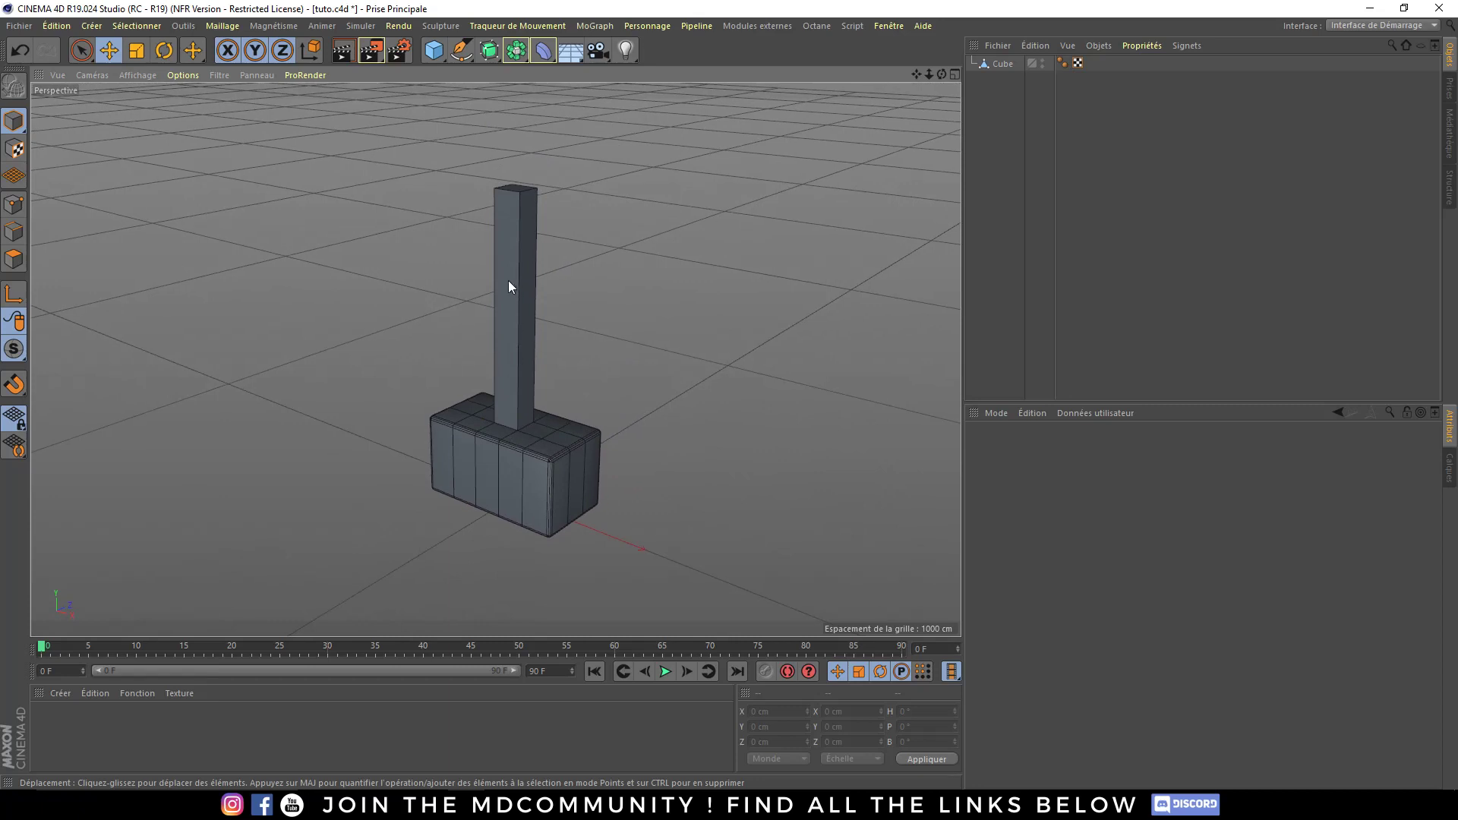
# - Add a Terrain object and scale it to about 6521.4 × 1086.9 × 6521.4 cm
pyautogui.click(435, 52)
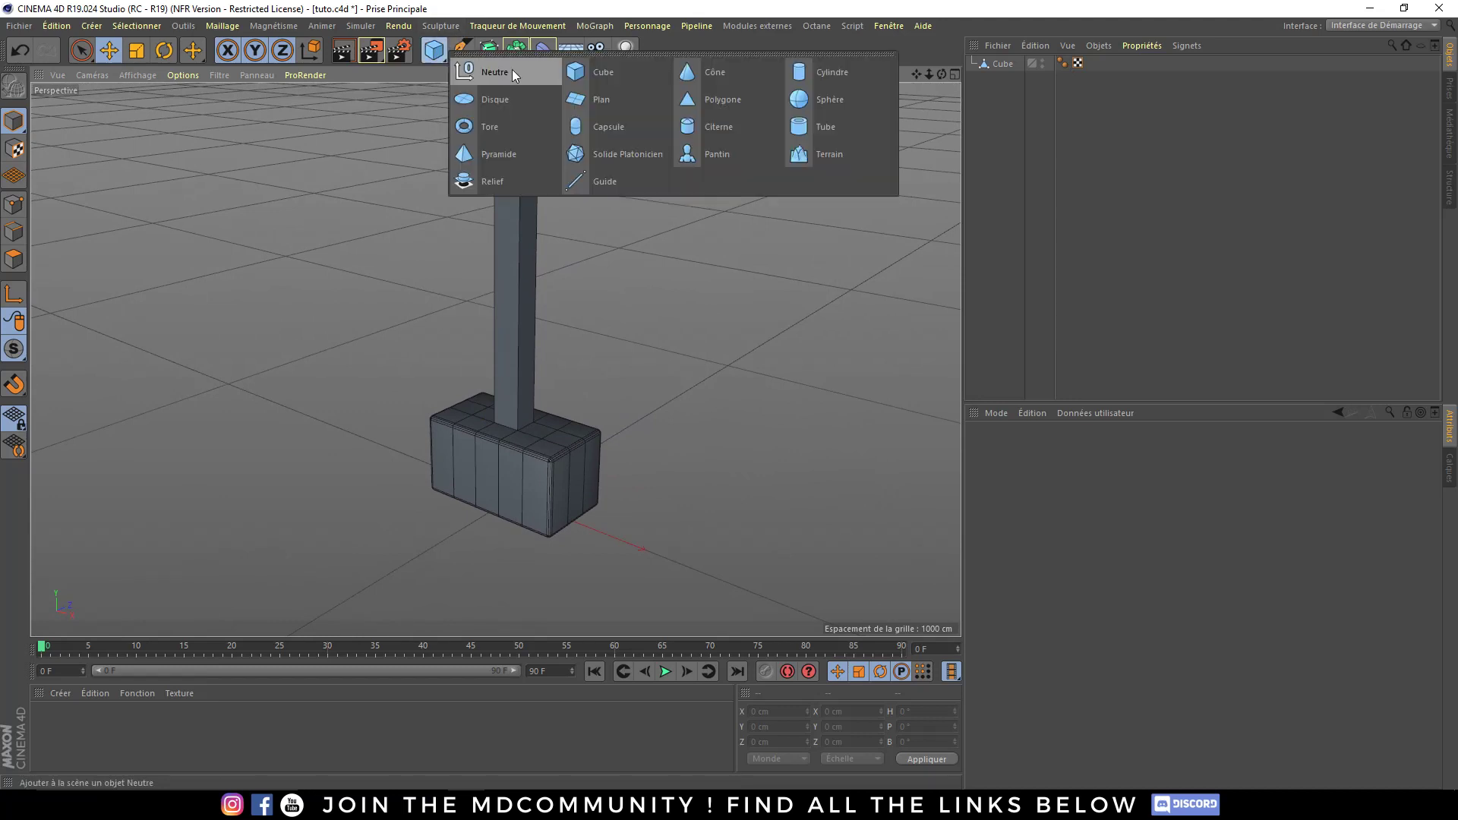
pyautogui.click(822, 150)
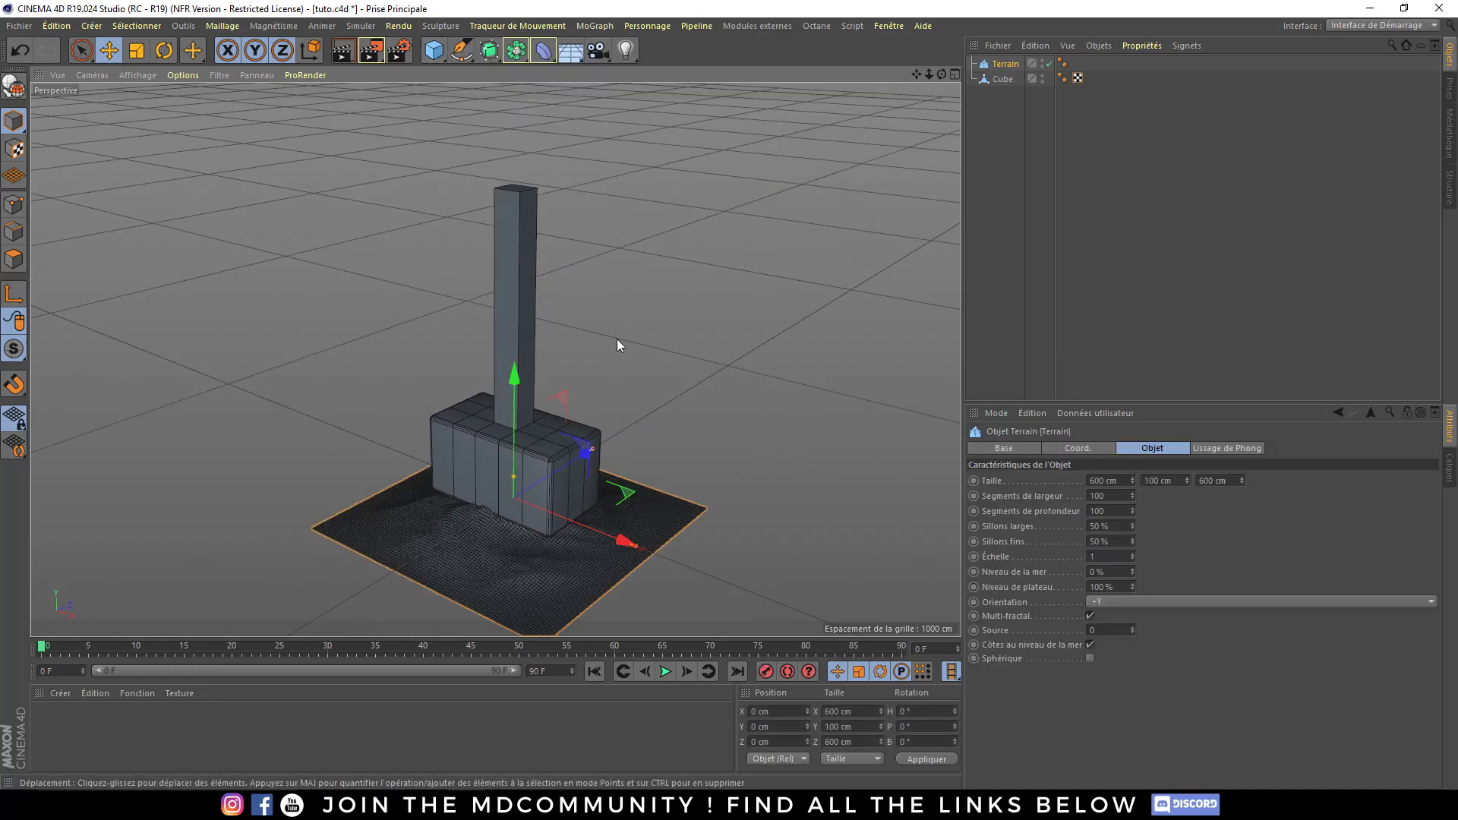
pyautogui.press('n')
pyautogui.press('a')
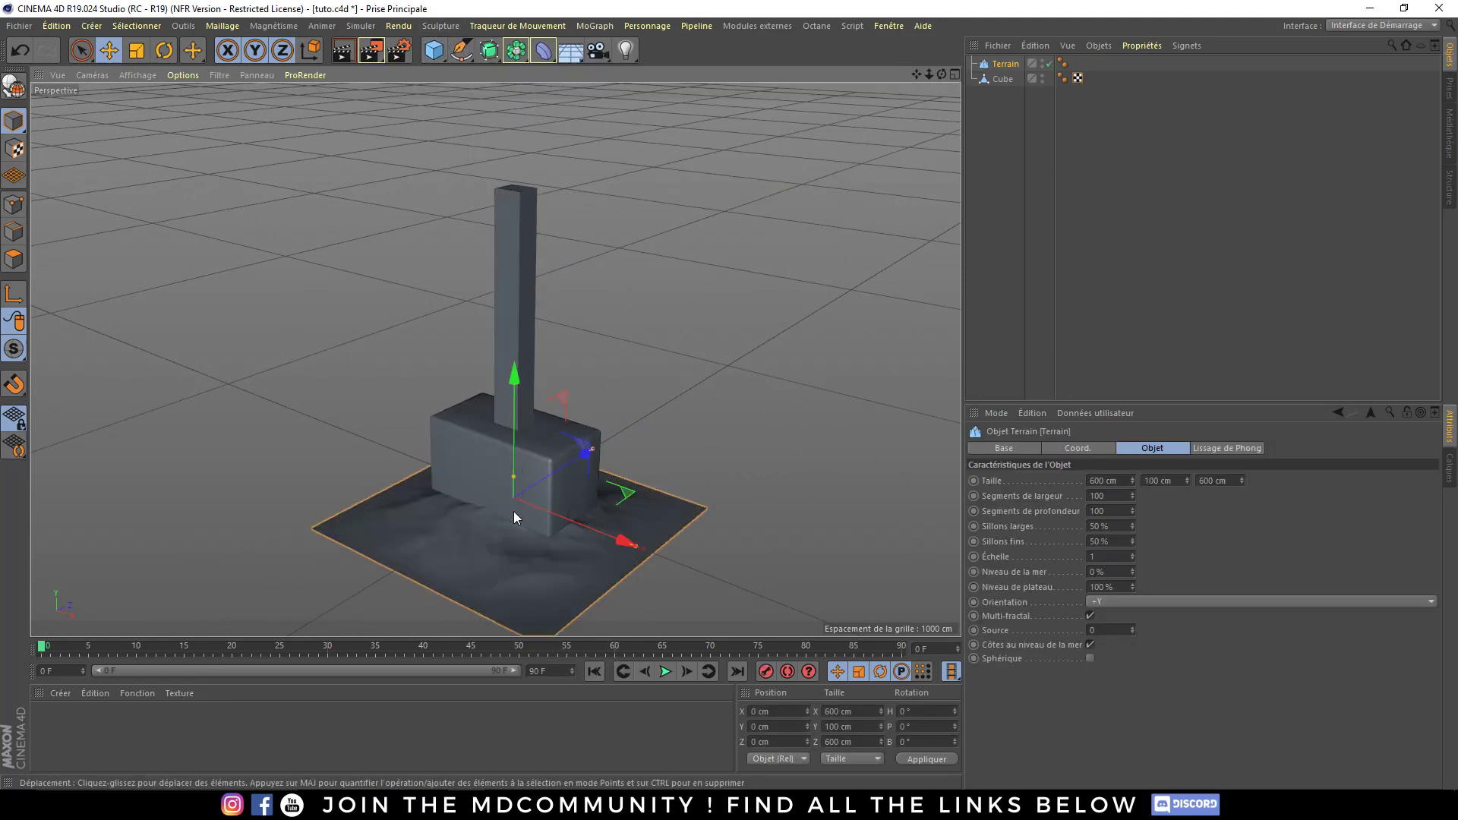
pyautogui.scroll(6, 524, 458)
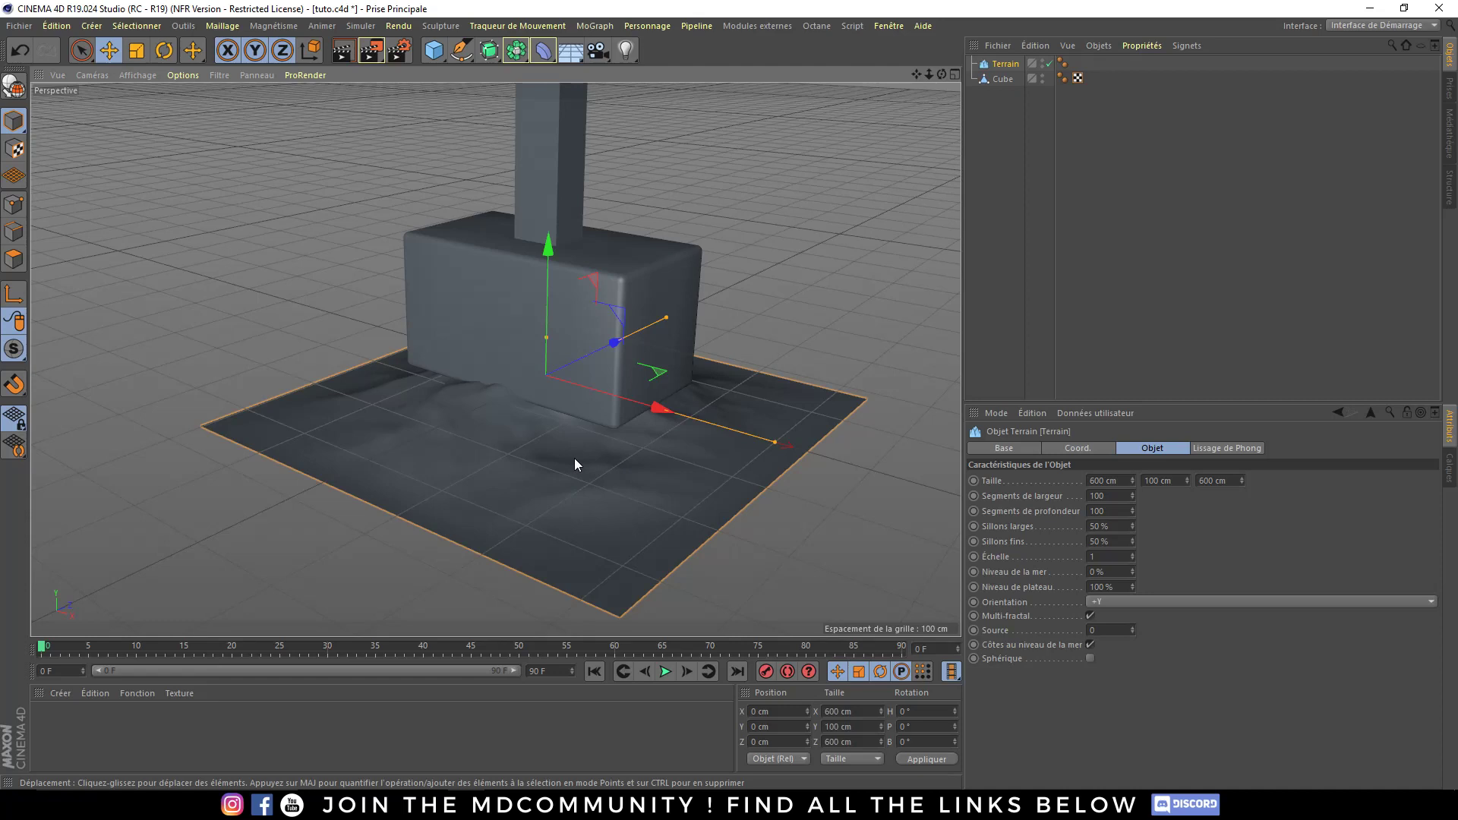
pyautogui.press('t')
pyautogui.moveTo(503, 448); pyautogui.dragTo(934, 444)
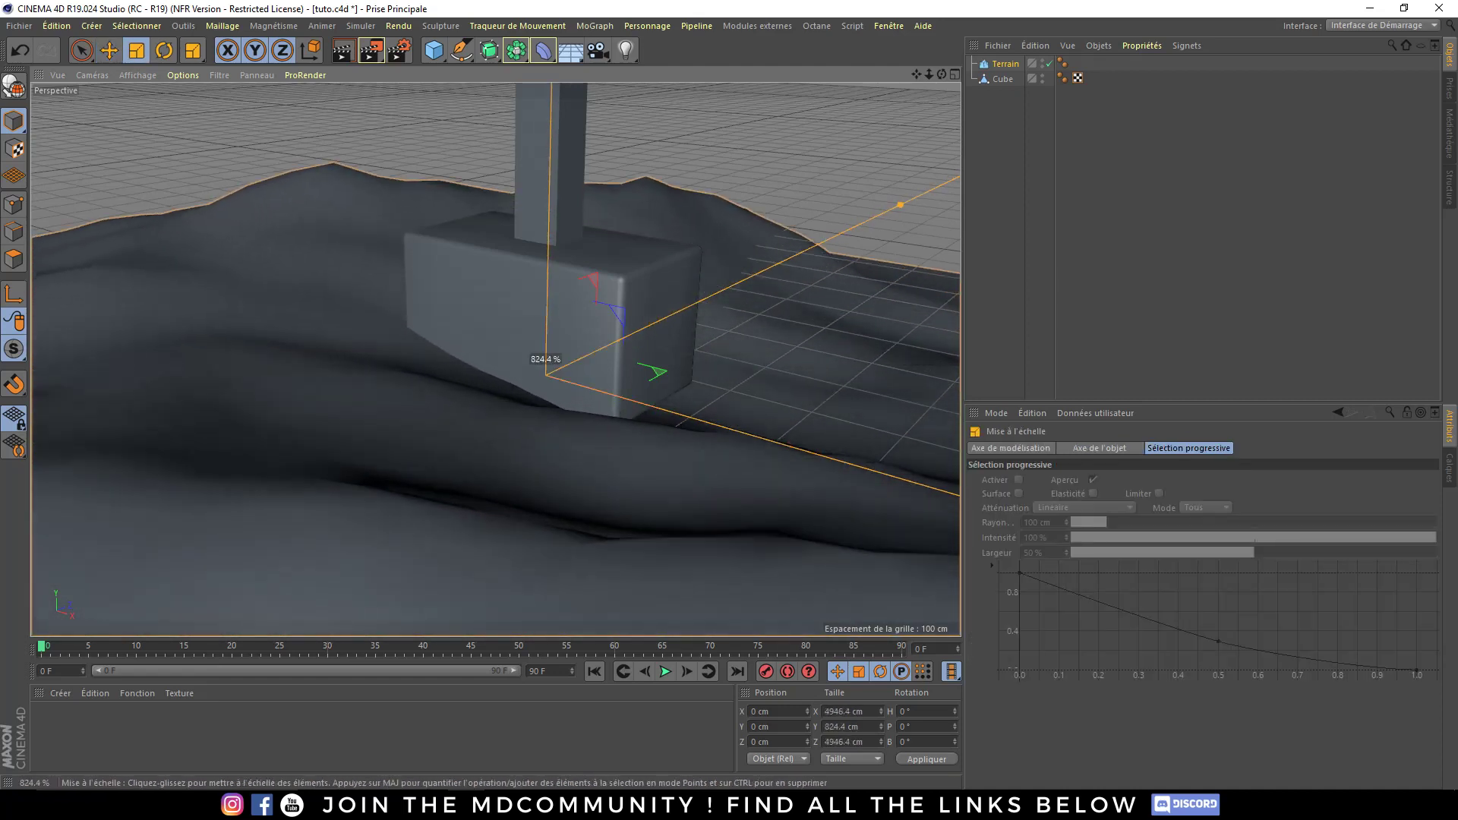
pyautogui.moveTo(934, 445); pyautogui.dragTo(563, 448)
pyautogui.moveTo(469, 295)
pyautogui.keyDown('alt'); pyautogui.mouseDown()
pyautogui.moveTo(425, 275)
pyautogui.moveTo(315, 271)
pyautogui.mouseUp(); pyautogui.keyUp('alt')
pyautogui.moveTo(409, 296)
pyautogui.keyDown('alt'); pyautogui.mouseDown()
pyautogui.moveTo(640, 321)
pyautogui.moveTo(645, 346)
pyautogui.moveTo(498, 303)
pyautogui.moveTo(550, 335)
pyautogui.moveTo(592, 327)
pyautogui.mouseUp(); pyautogui.keyUp('alt')
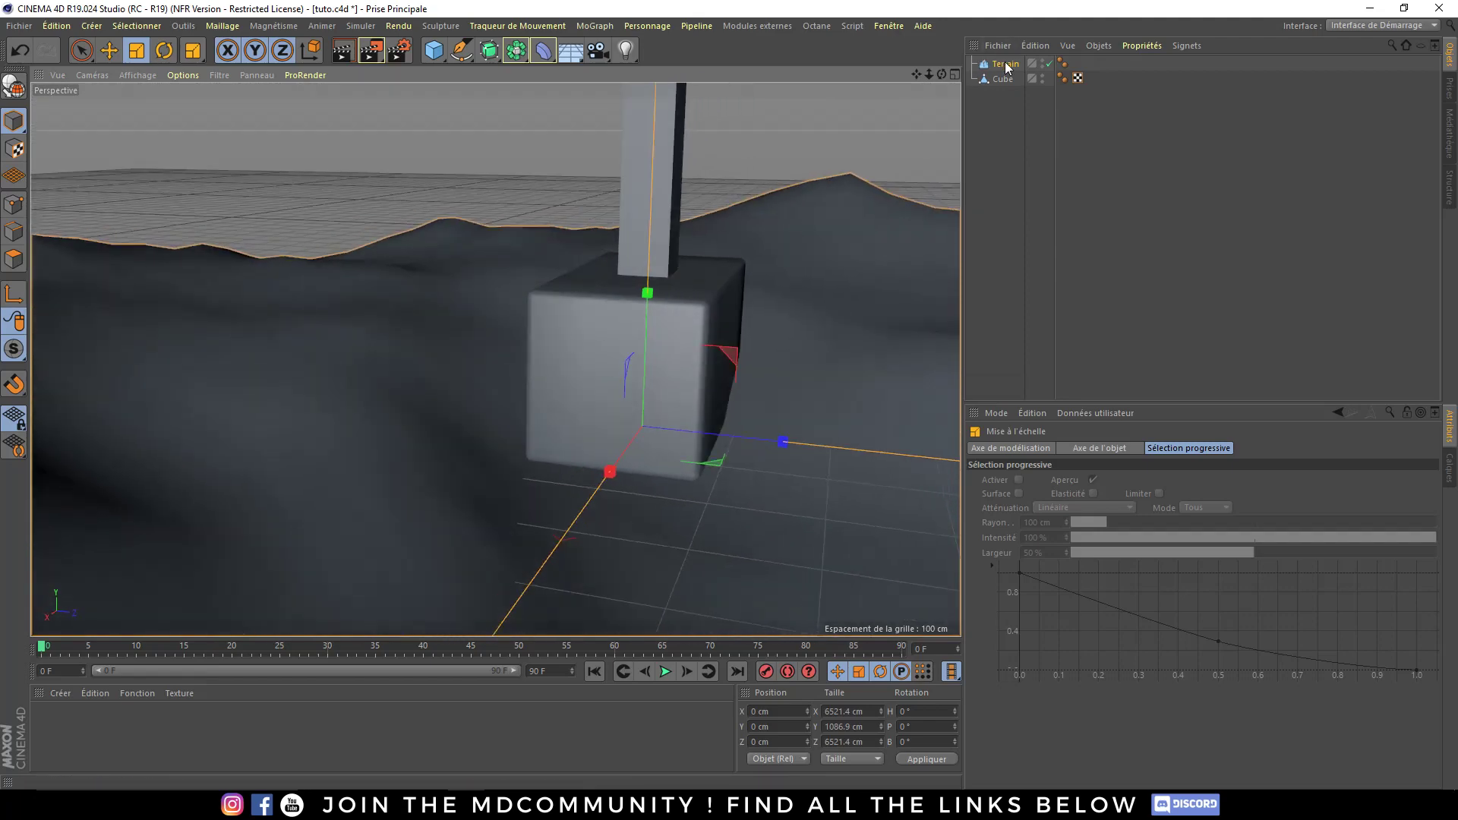
# - Raise the terrain's width and depth segments to 1000, with wireframe shading shown
pyautogui.click(1005, 64)
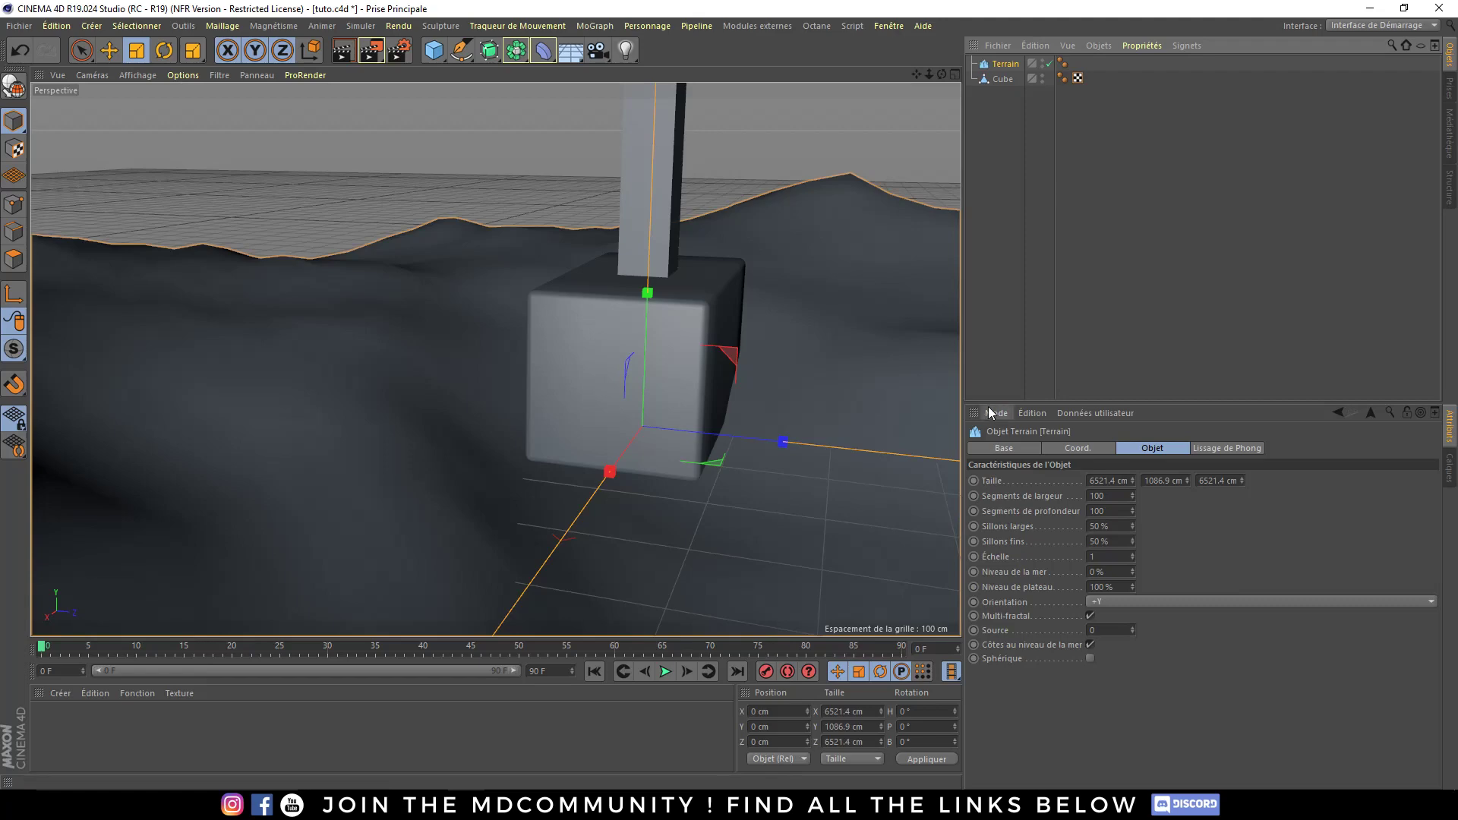
pyautogui.press('n')
pyautogui.press('b')
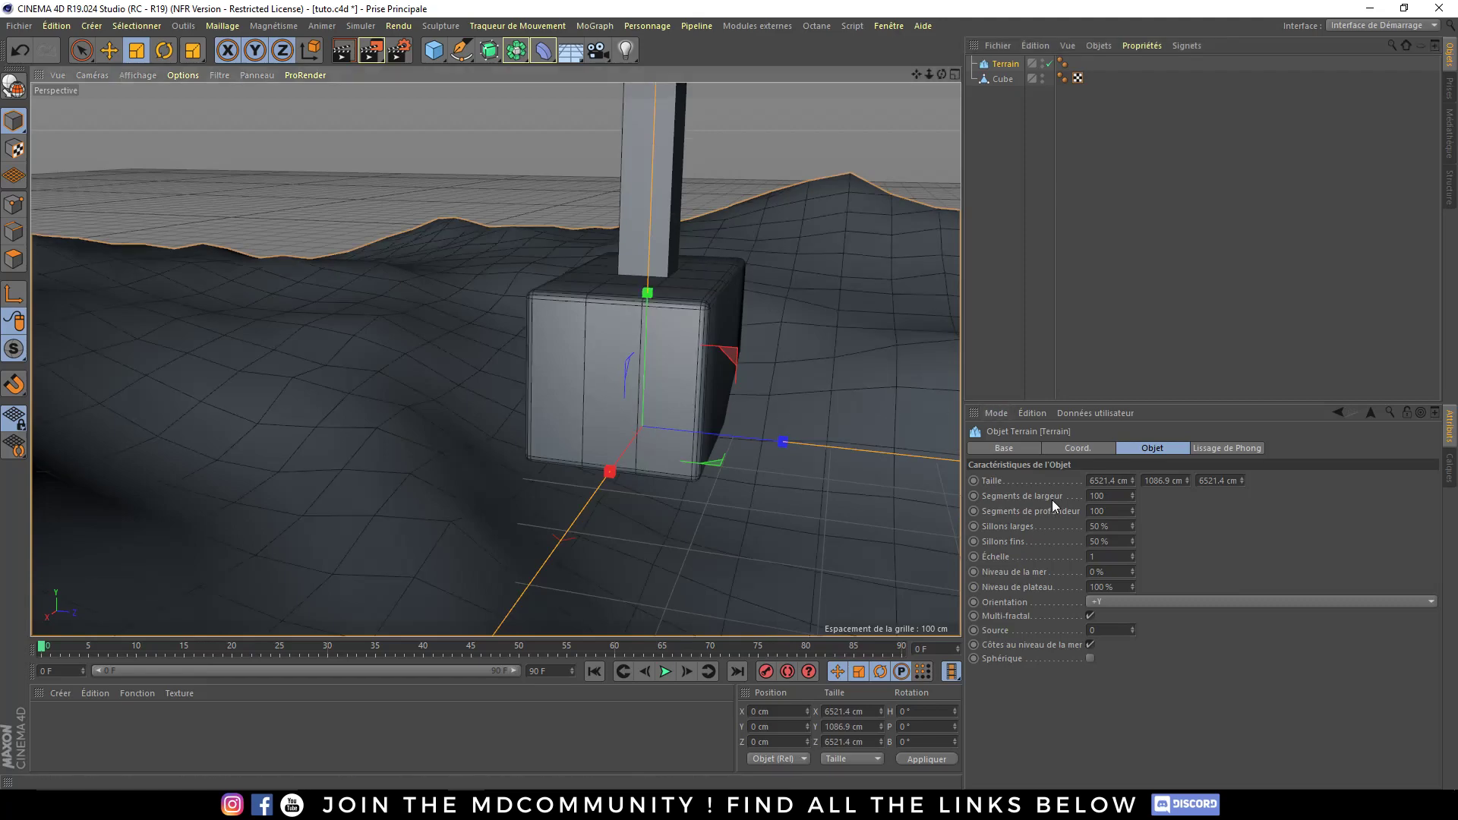
pyautogui.moveTo(1130, 501); pyautogui.dragTo(1130, 425)
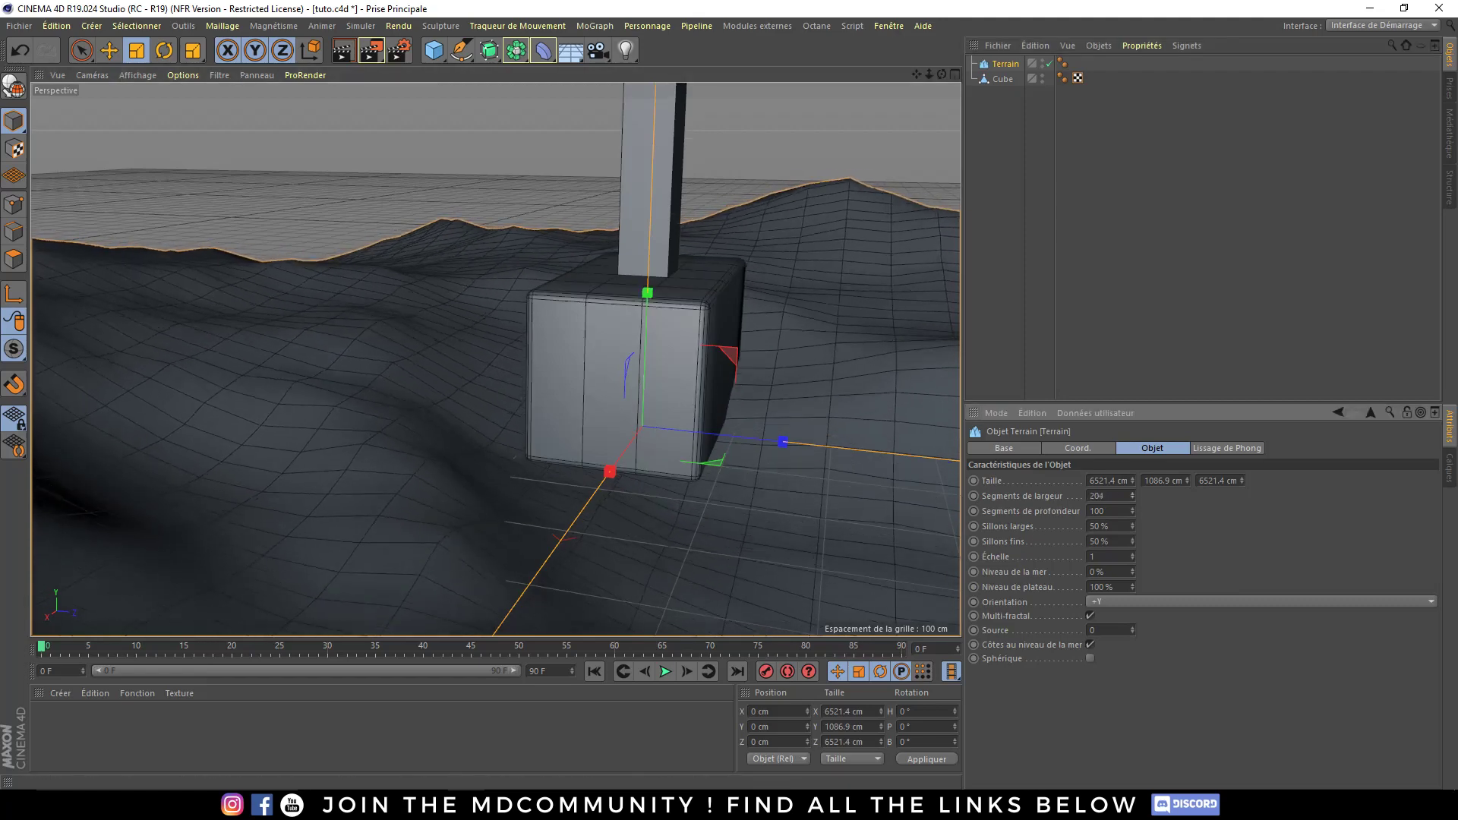
pyautogui.moveTo(1132, 497); pyautogui.dragTo(1131, 425)
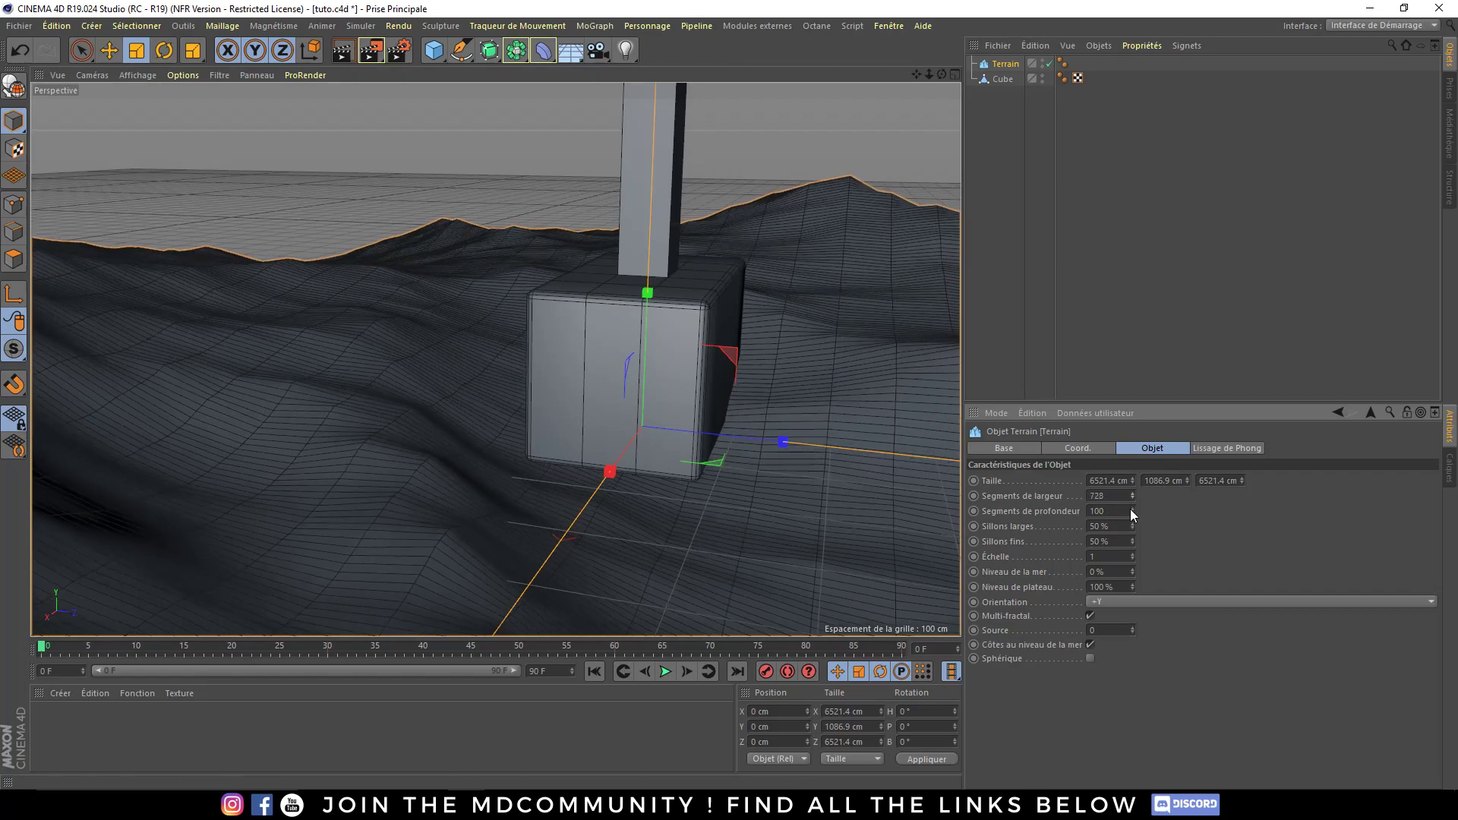
pyautogui.moveTo(1132, 510); pyautogui.dragTo(1131, 433)
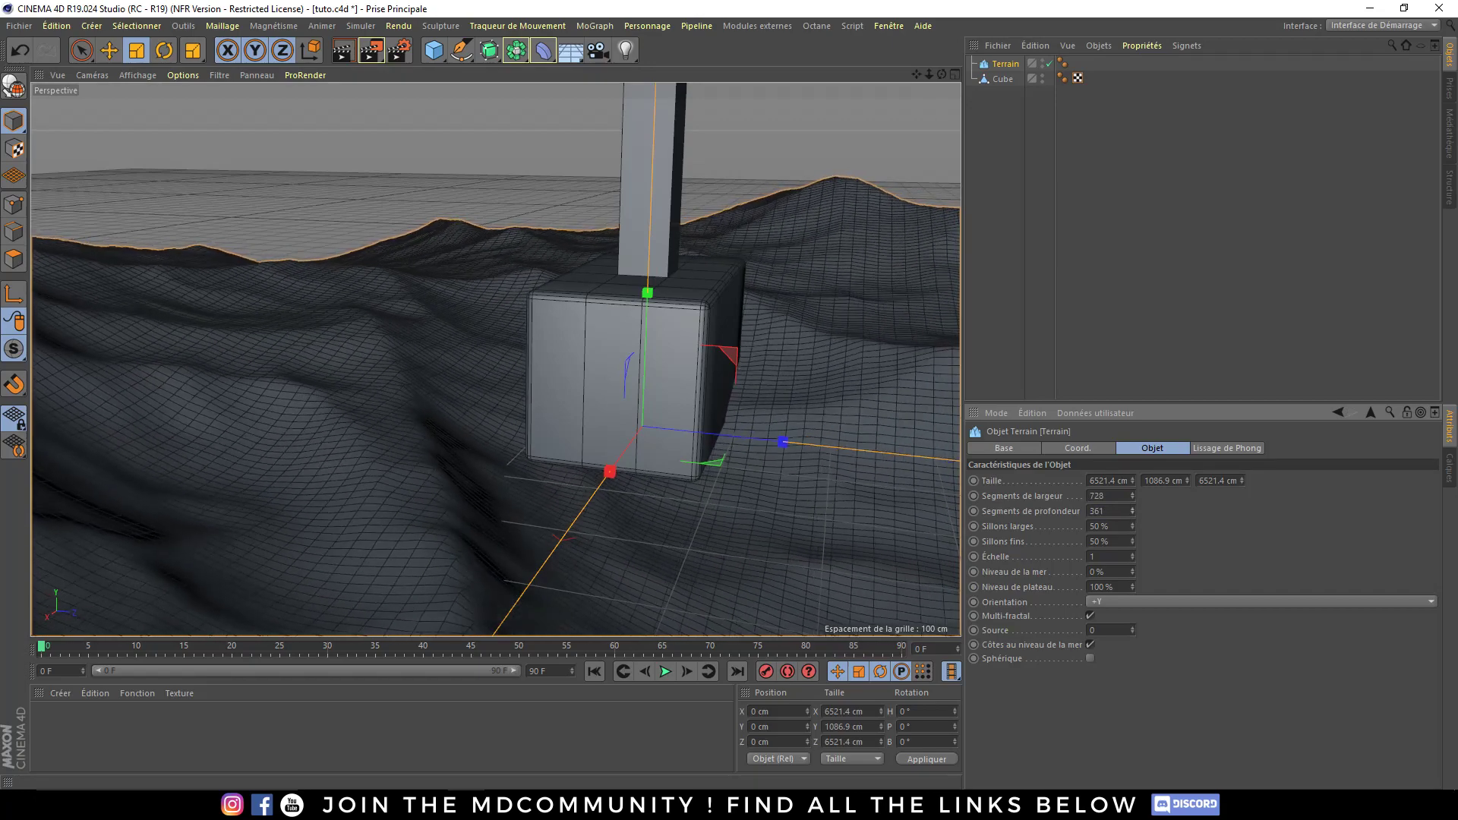
pyautogui.moveTo(1132, 510); pyautogui.dragTo(1131, 456)
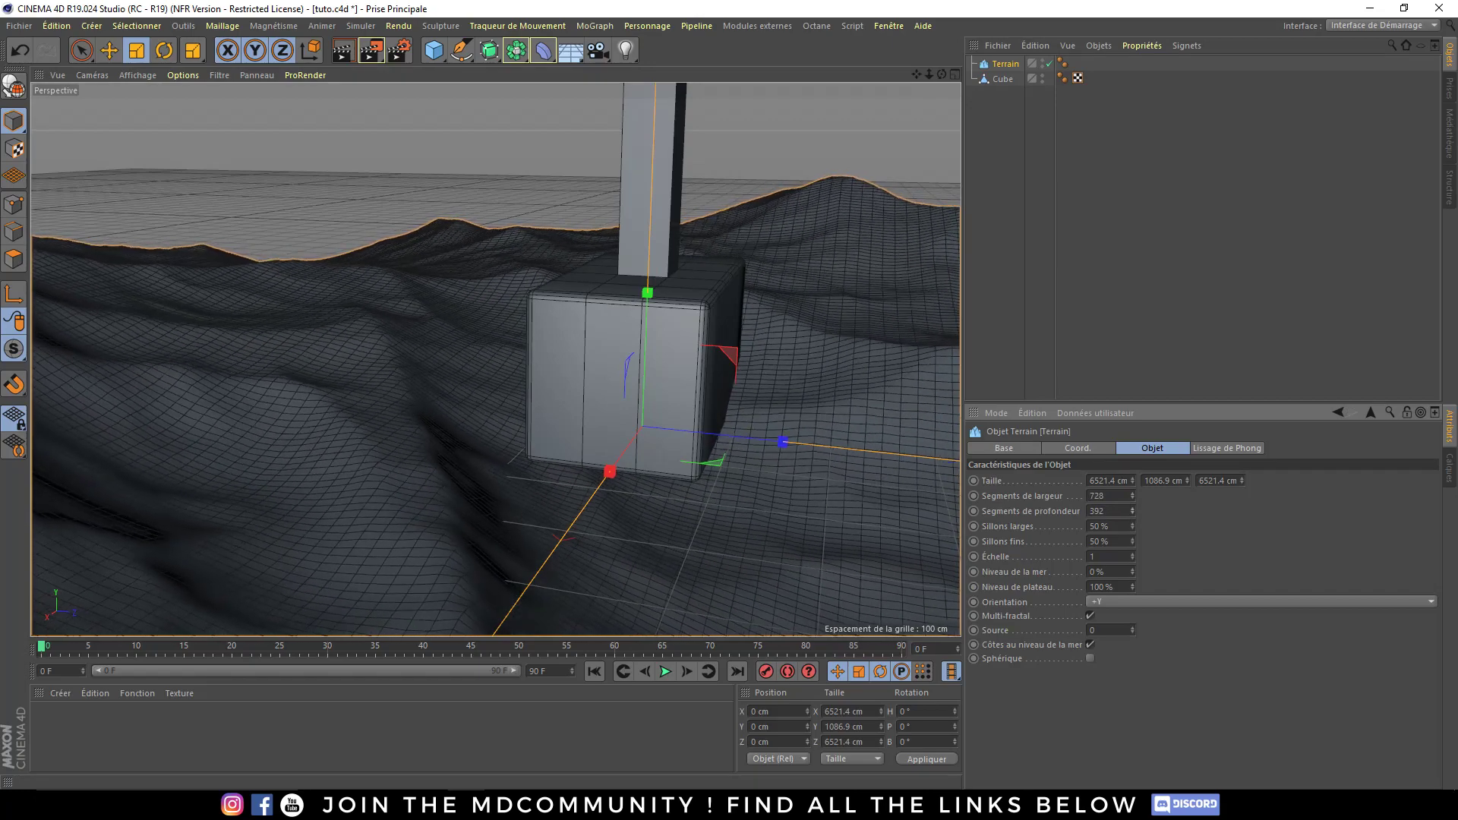
pyautogui.doubleClick(1096, 495)
pyautogui.write('00')
pyautogui.press('Tab')
pyautogui.write('100')
pyautogui.press('Return')
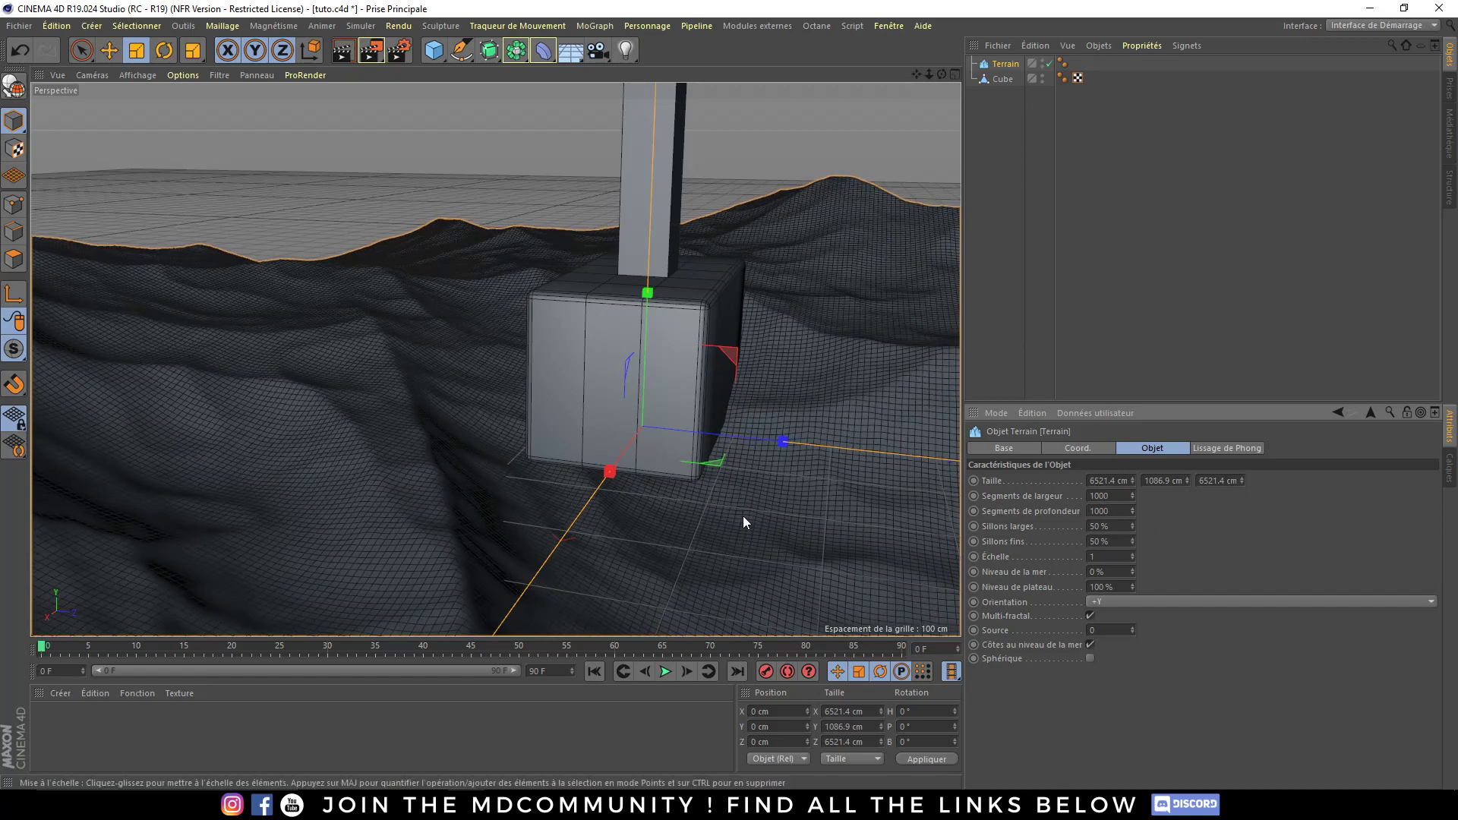
# - Stretch the terrain to 1546.327 cm high, keeping it 6521.4 cm wide and deep
pyautogui.moveTo(623, 507)
pyautogui.keyDown('alt'); pyautogui.mouseDown()
pyautogui.moveTo(455, 465)
pyautogui.moveTo(358, 504)
pyautogui.moveTo(502, 327)
pyautogui.moveTo(471, 287)
pyautogui.moveTo(461, 333)
pyautogui.moveTo(475, 405)
pyautogui.moveTo(529, 393)
pyautogui.moveTo(585, 430)
pyautogui.mouseUp(); pyautogui.keyUp('alt')
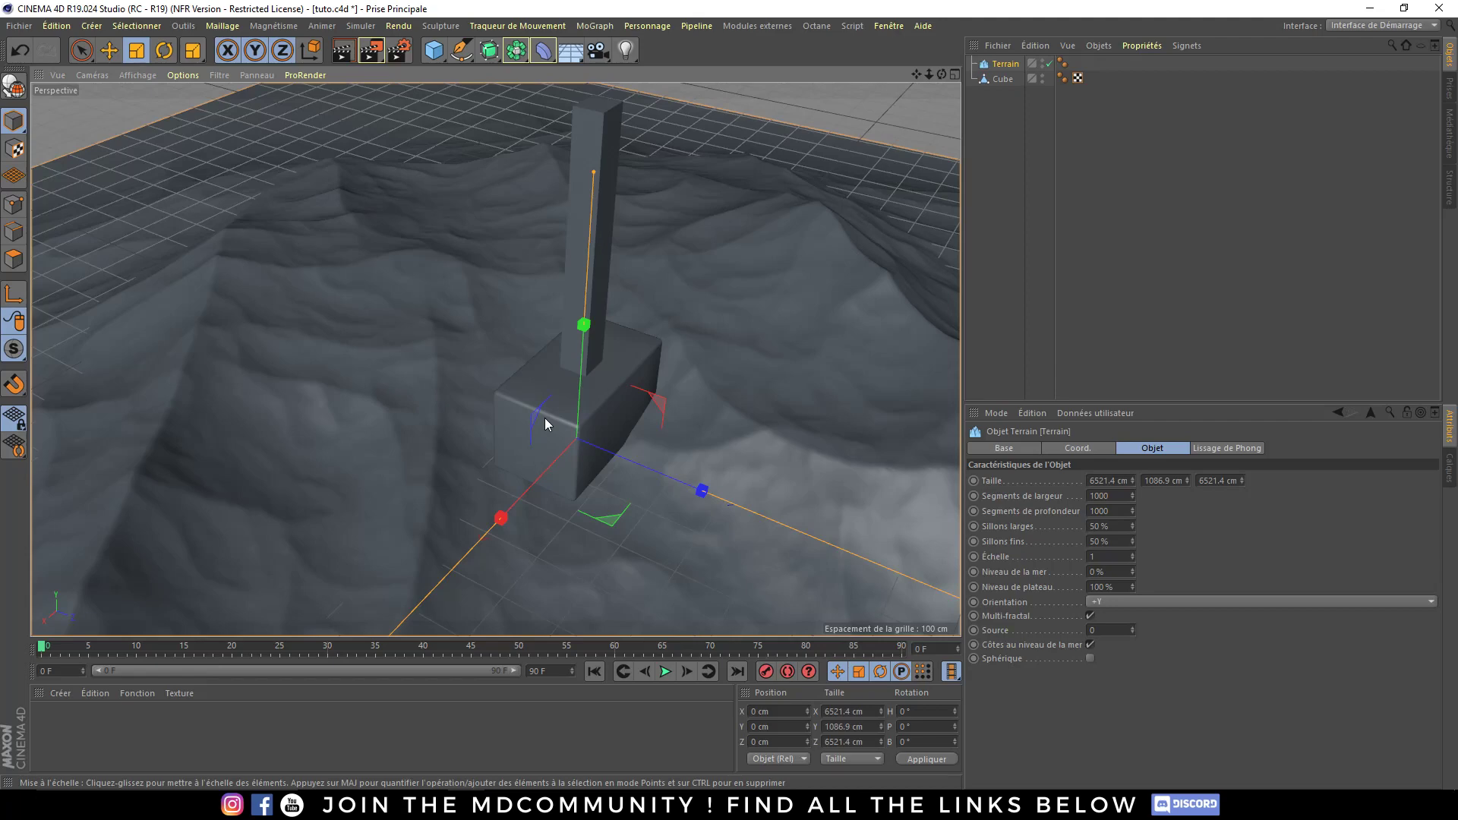
pyautogui.moveTo(544, 417)
pyautogui.keyDown('alt'); pyautogui.mouseDown()
pyautogui.moveTo(426, 412)
pyautogui.moveTo(425, 385)
pyautogui.moveTo(604, 410)
pyautogui.mouseUp(); pyautogui.keyUp('alt')
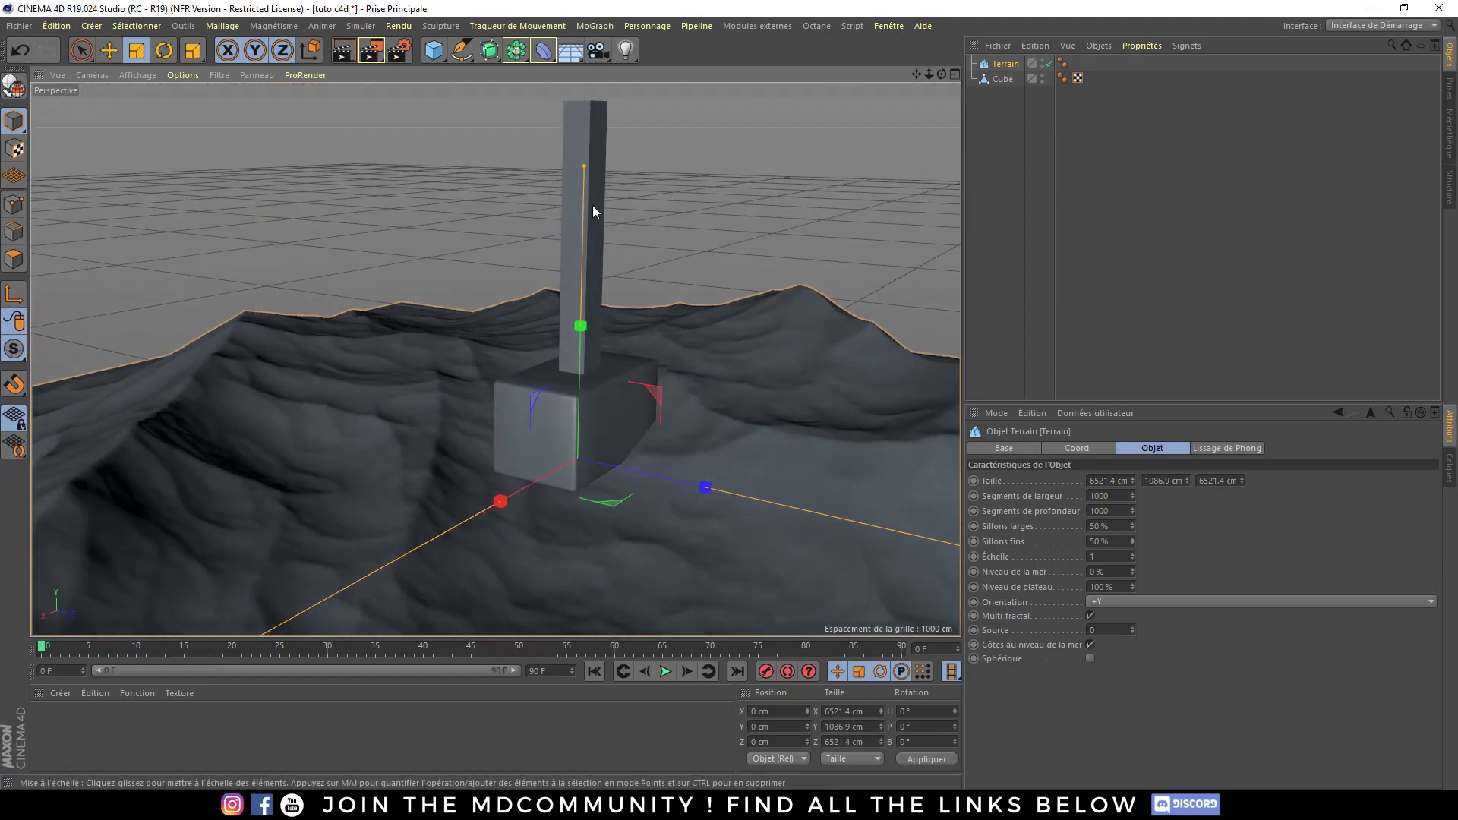
pyautogui.moveTo(585, 169)
pyautogui.mouseDown()
pyautogui.moveTo(598, 46)
pyautogui.moveTo(583, 233)
pyautogui.moveTo(577, 167)
pyautogui.mouseUp()
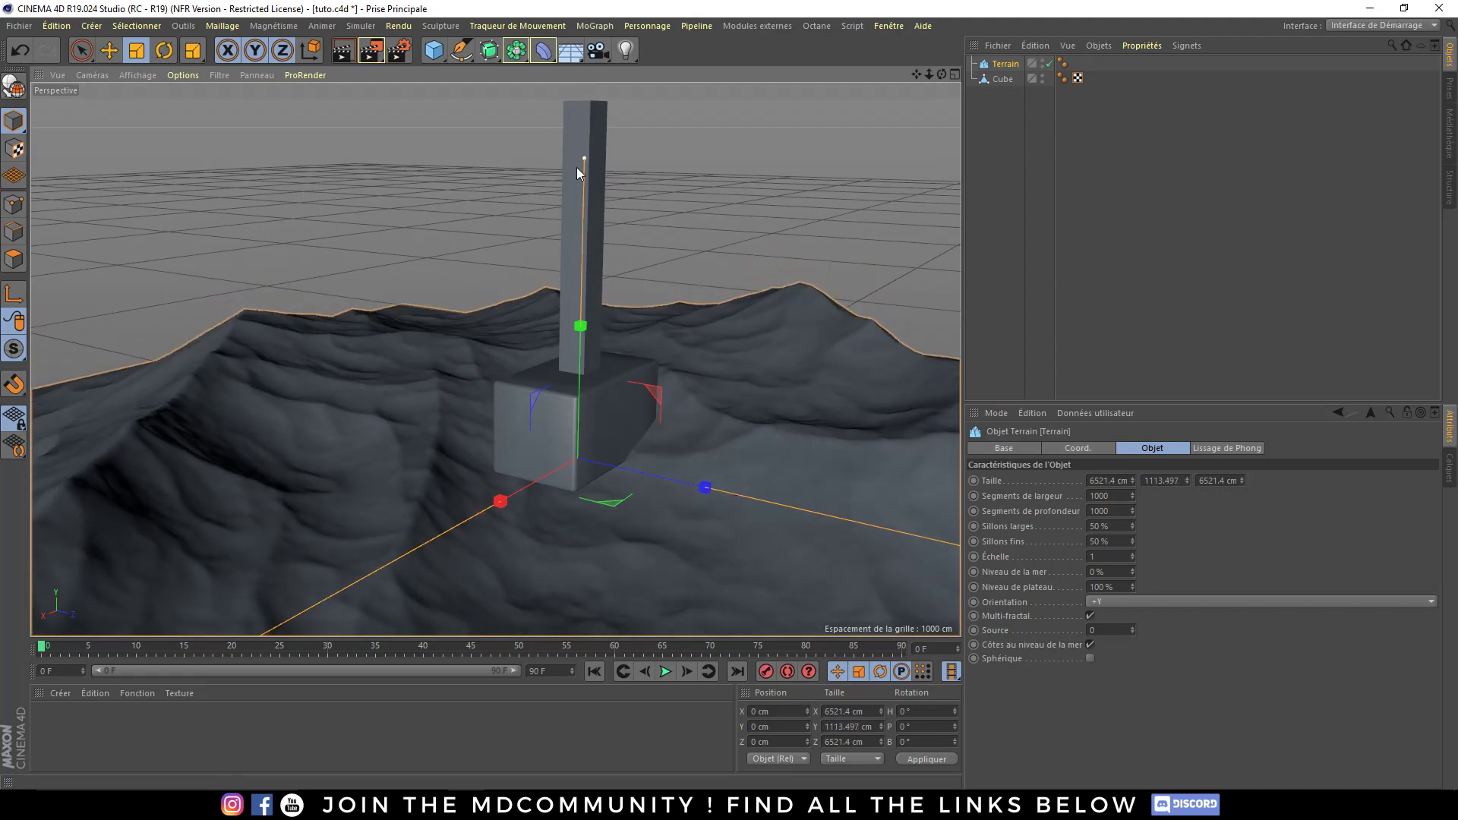
pyautogui.moveTo(577, 174)
pyautogui.mouseDown()
pyautogui.moveTo(584, 387)
pyautogui.moveTo(516, 450)
pyautogui.mouseUp()
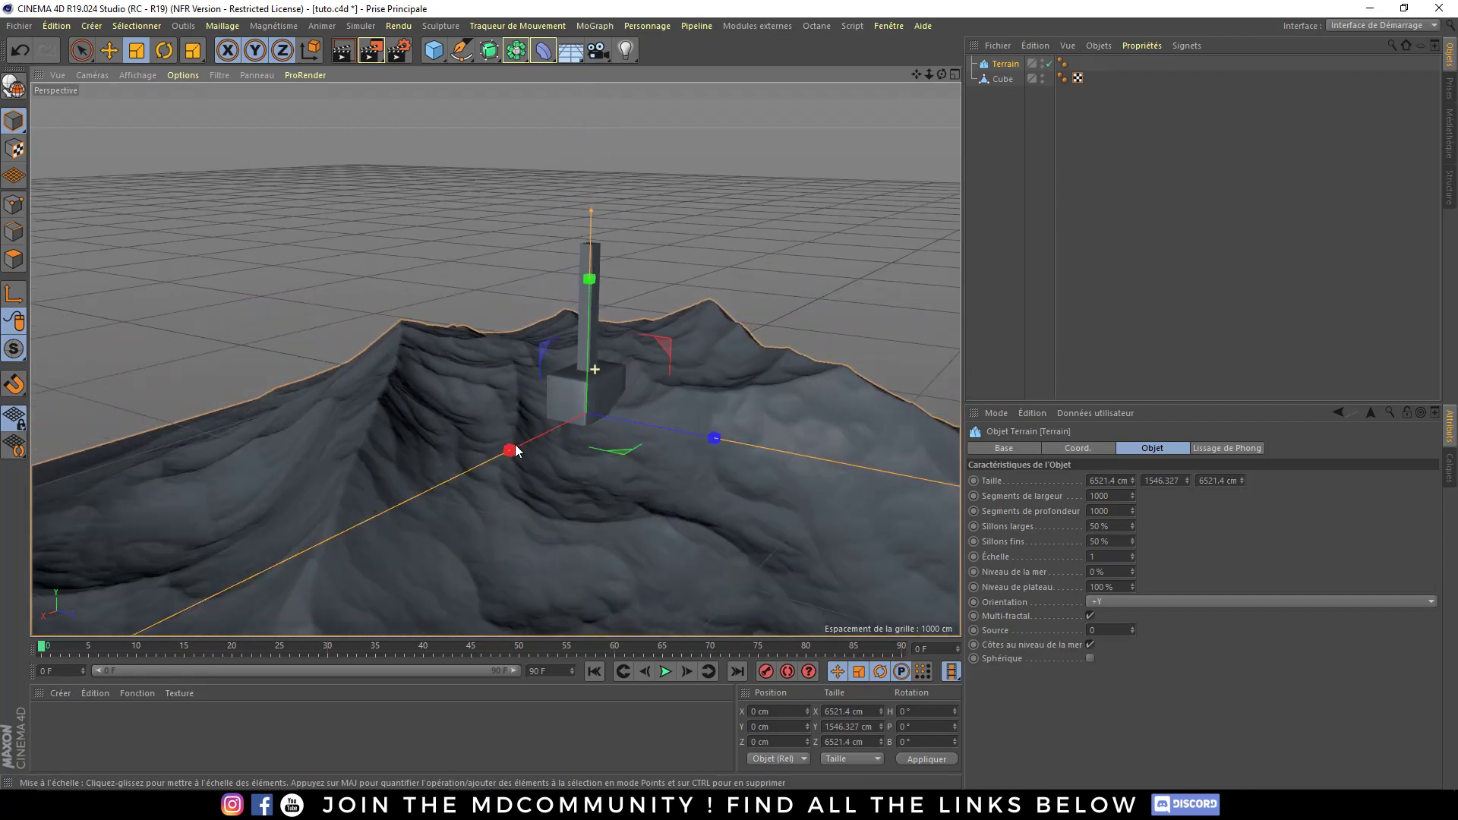
pyautogui.moveTo(516, 450)
pyautogui.keyDown('alt'); pyautogui.mouseDown(button='right')
pyautogui.moveTo(334, 486)
pyautogui.moveTo(553, 467)
pyautogui.moveTo(603, 439)
pyautogui.mouseUp(button='right'); pyautogui.keyUp('alt')
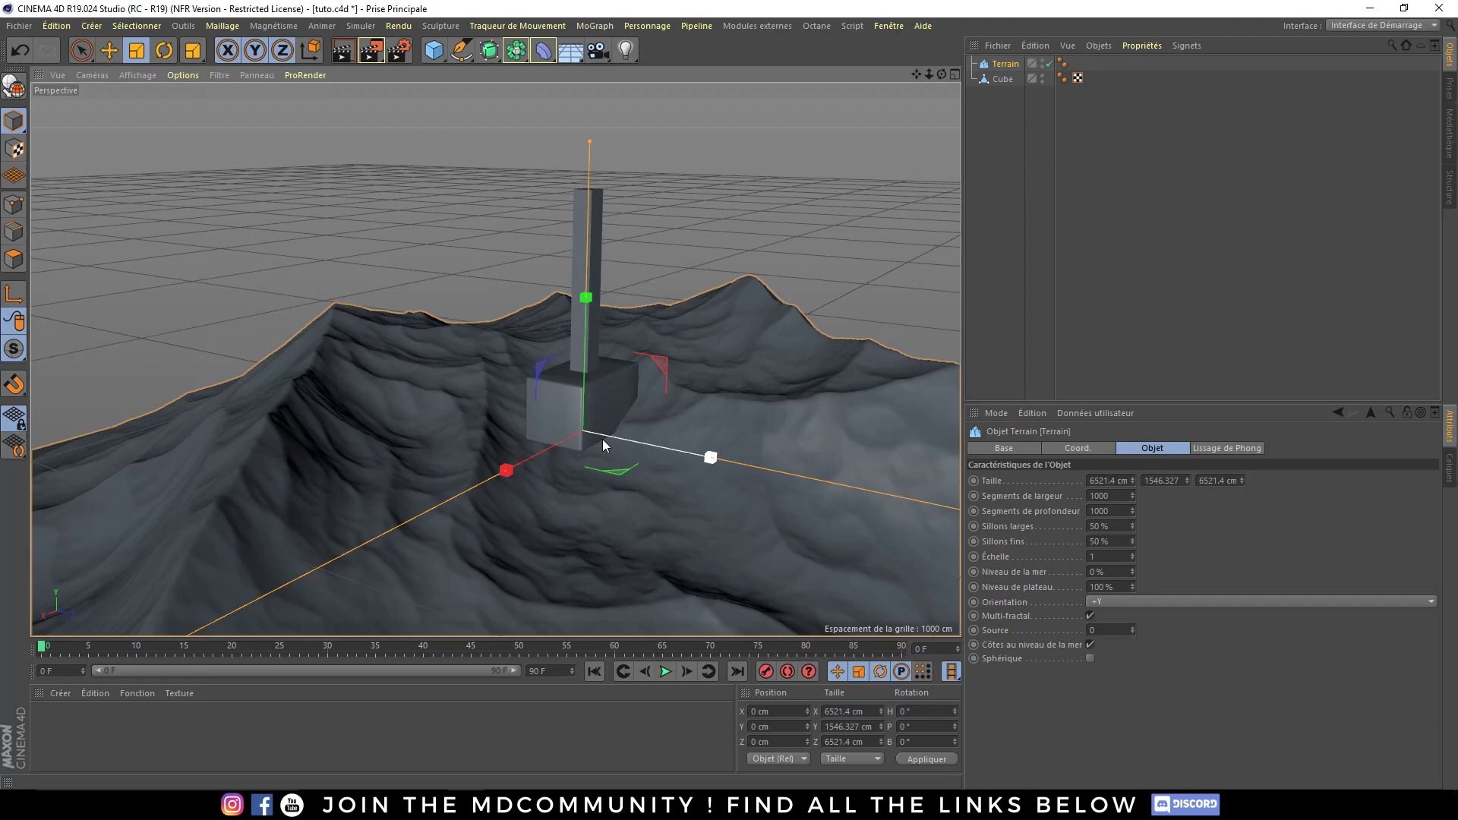
pyautogui.keyDown('alt'); pyautogui.moveTo(590, 417); pyautogui.dragTo(565, 409); pyautogui.keyUp('alt')
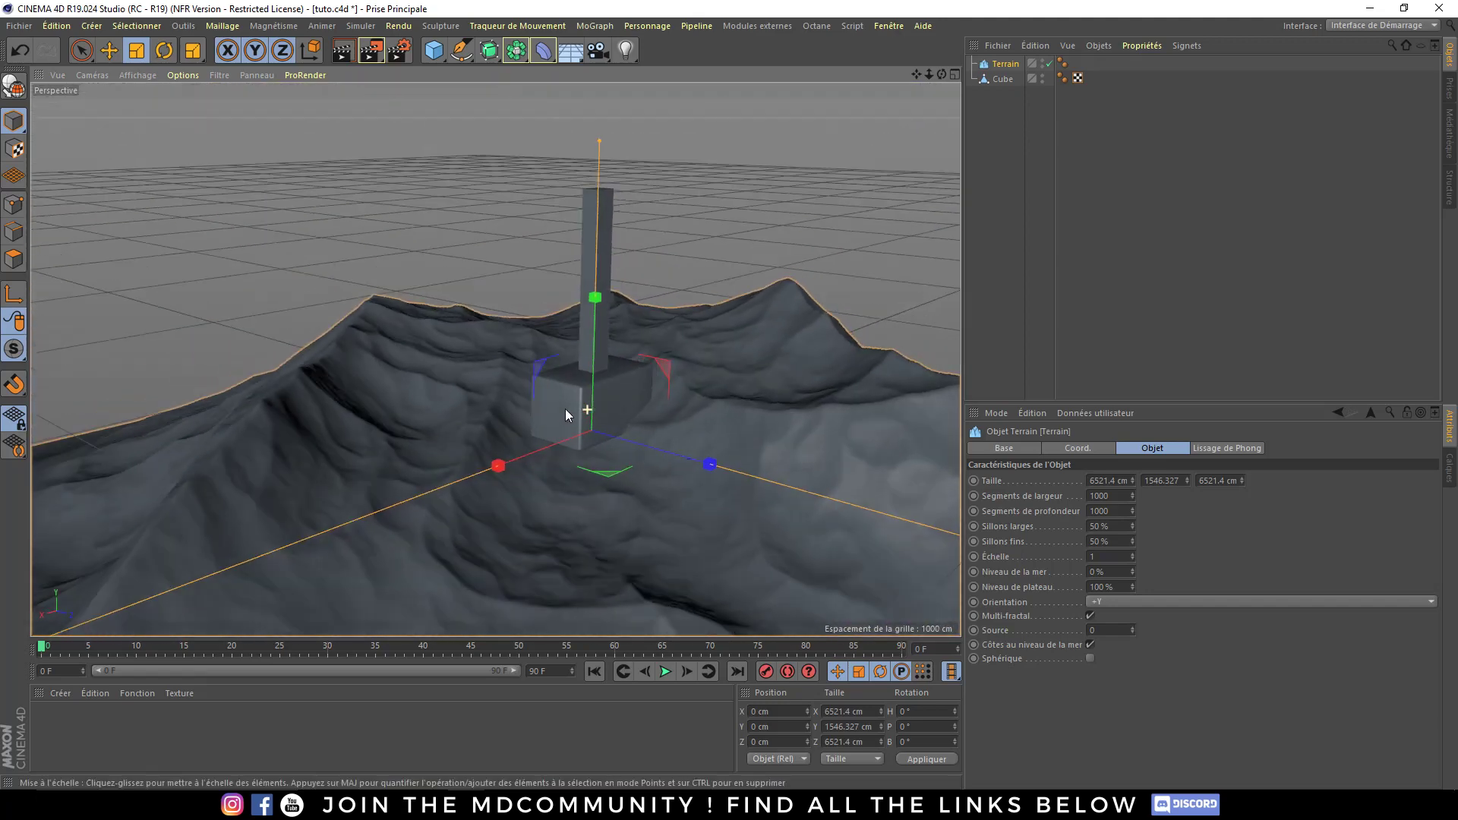
pyautogui.scroll(5, 577, 409)
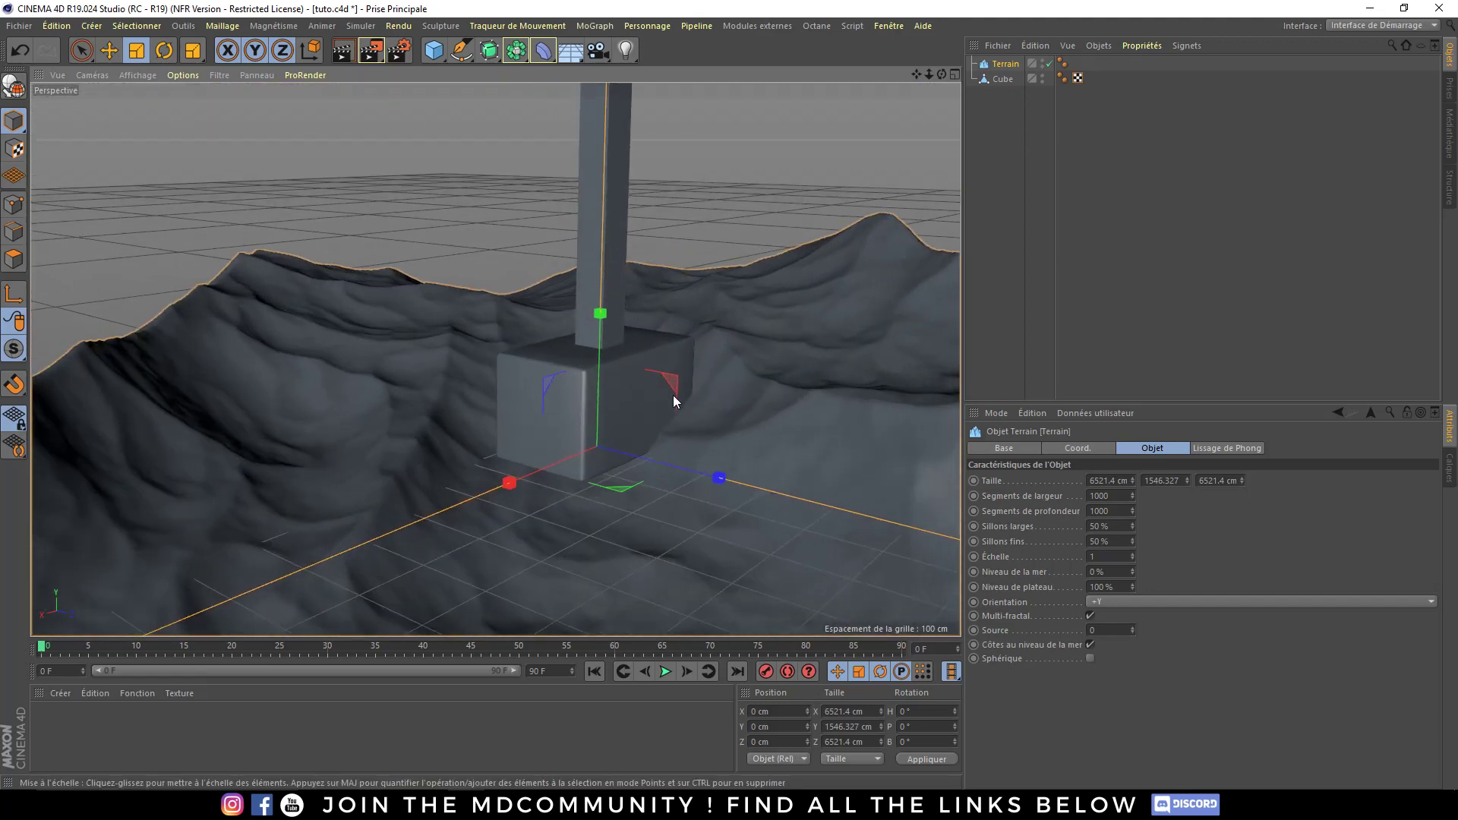
# - Rename the Cube object to 'marteau'
pyautogui.click(1003, 81)
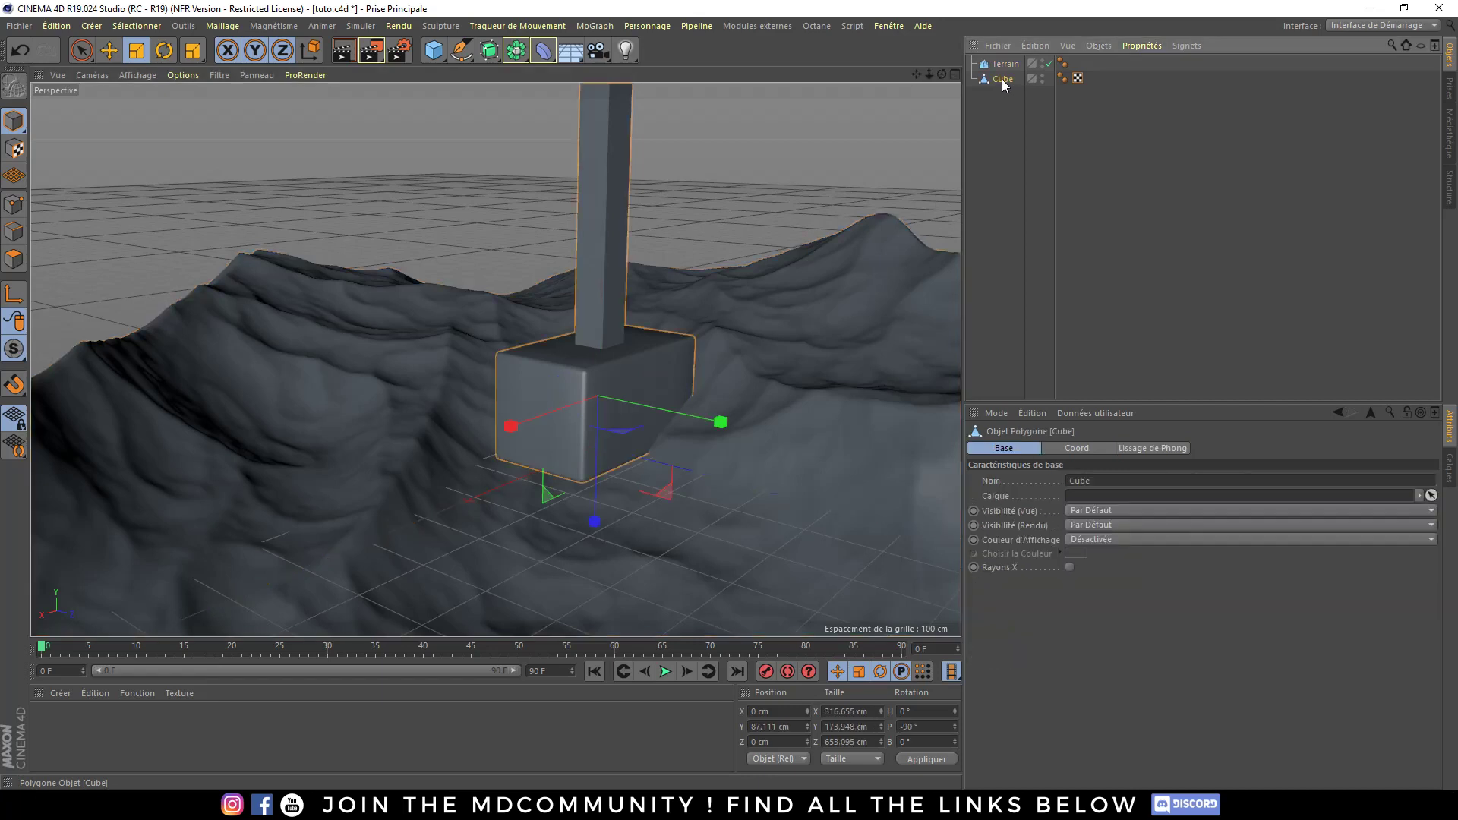
pyautogui.doubleClick(1003, 80)
pyautogui.write('marteau')
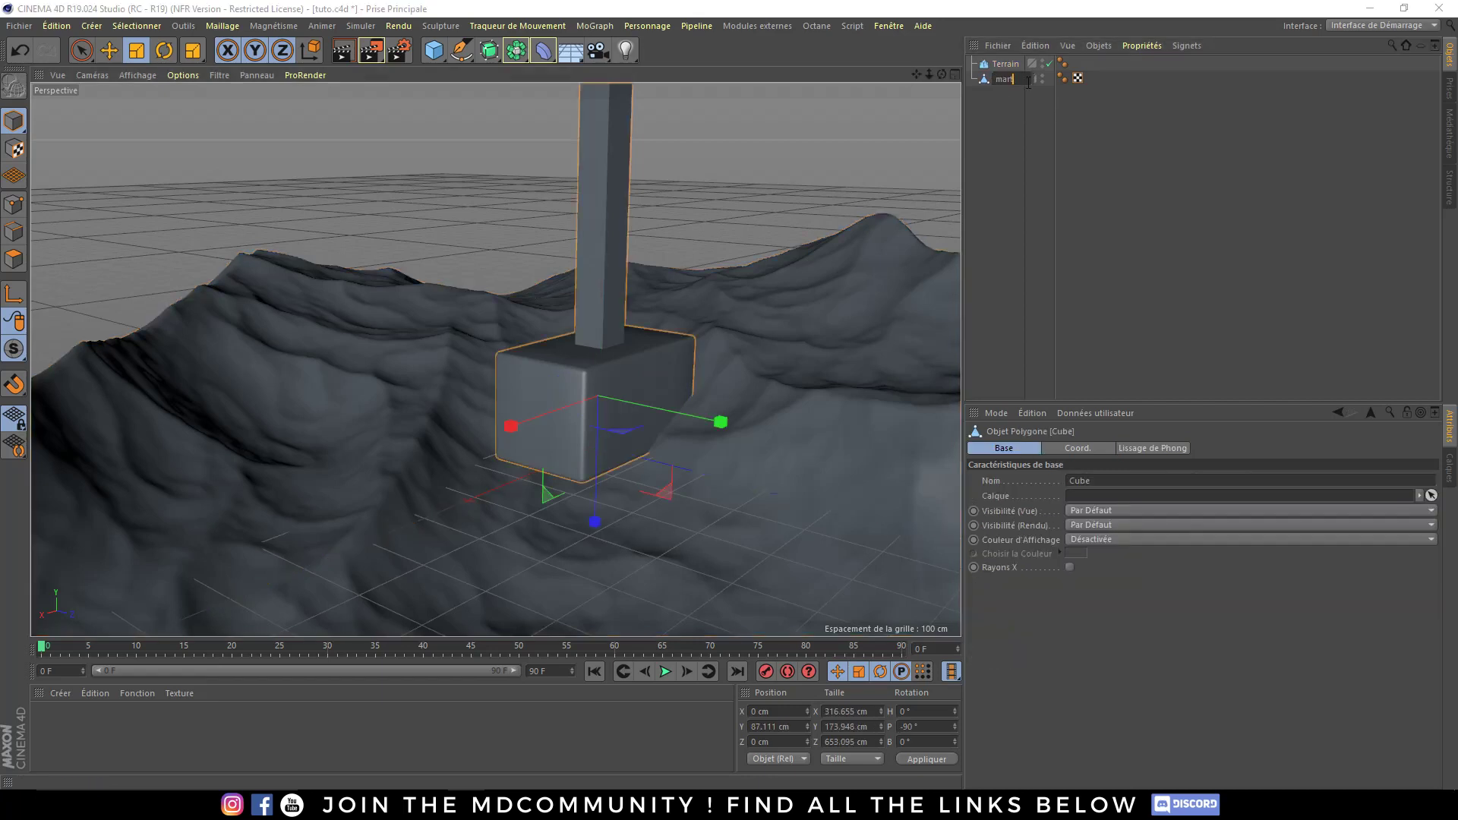
pyautogui.press('Return')
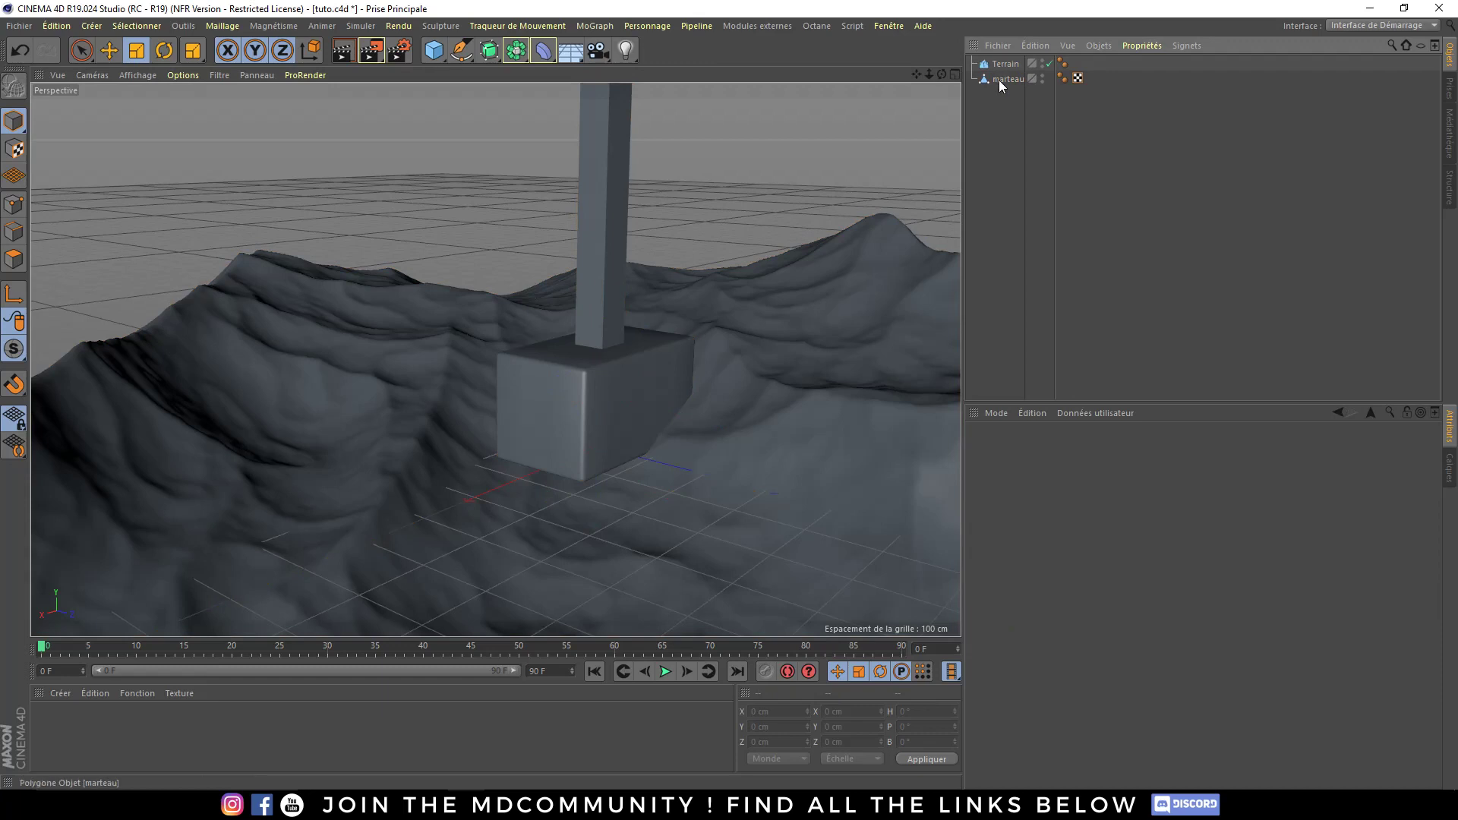
pyautogui.click(1005, 80)
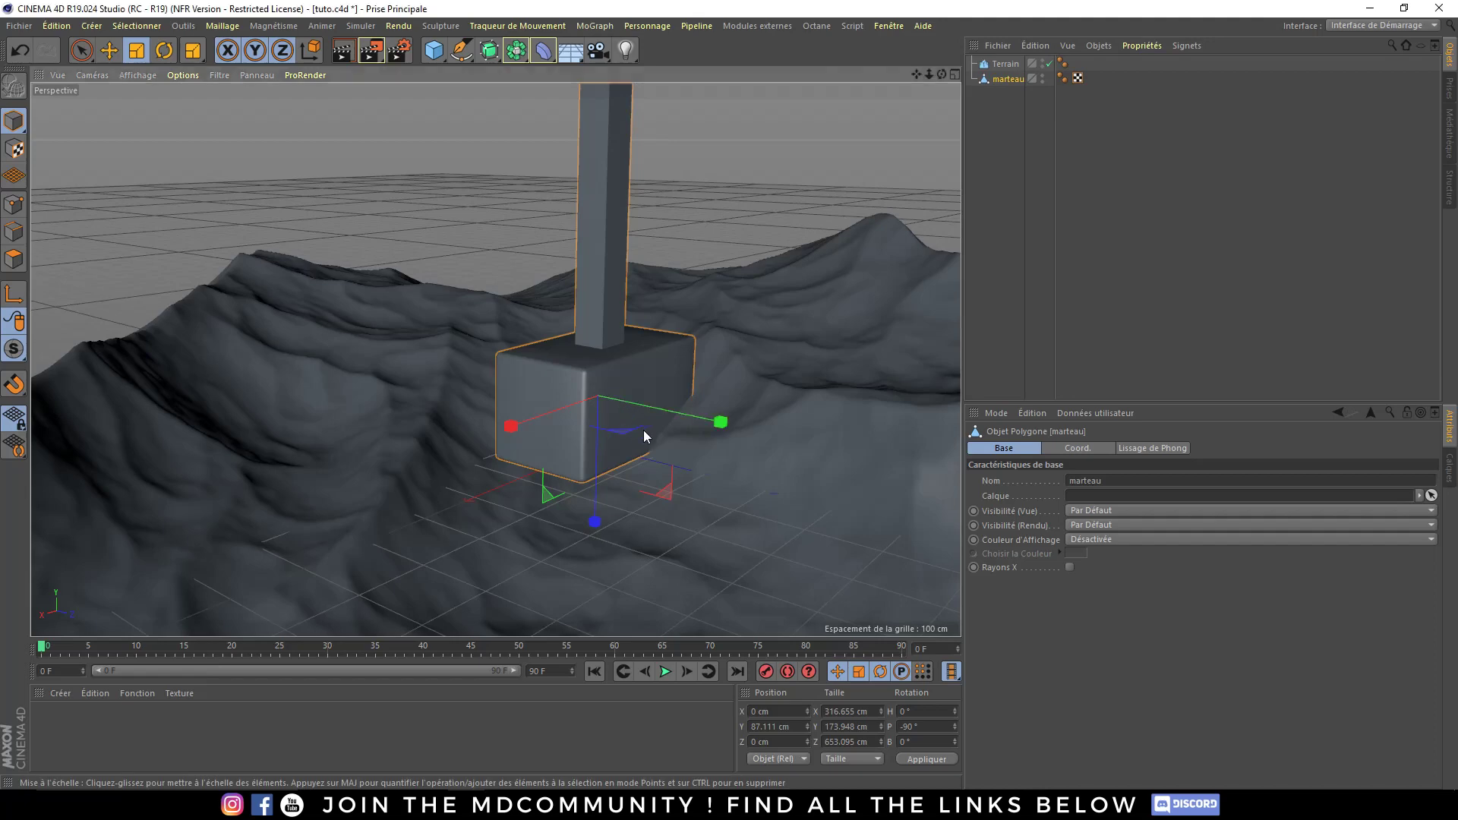
# - Tilt the hammer, sink its head into the terrain, save, and render a preview
pyautogui.press('r')
pyautogui.moveTo(598, 404)
pyautogui.keyDown('alt'); pyautogui.mouseDown()
pyautogui.moveTo(601, 418)
pyautogui.moveTo(595, 387)
pyautogui.moveTo(589, 413)
pyautogui.moveTo(560, 428)
pyautogui.mouseUp(); pyautogui.keyUp('alt')
pyautogui.press('e')
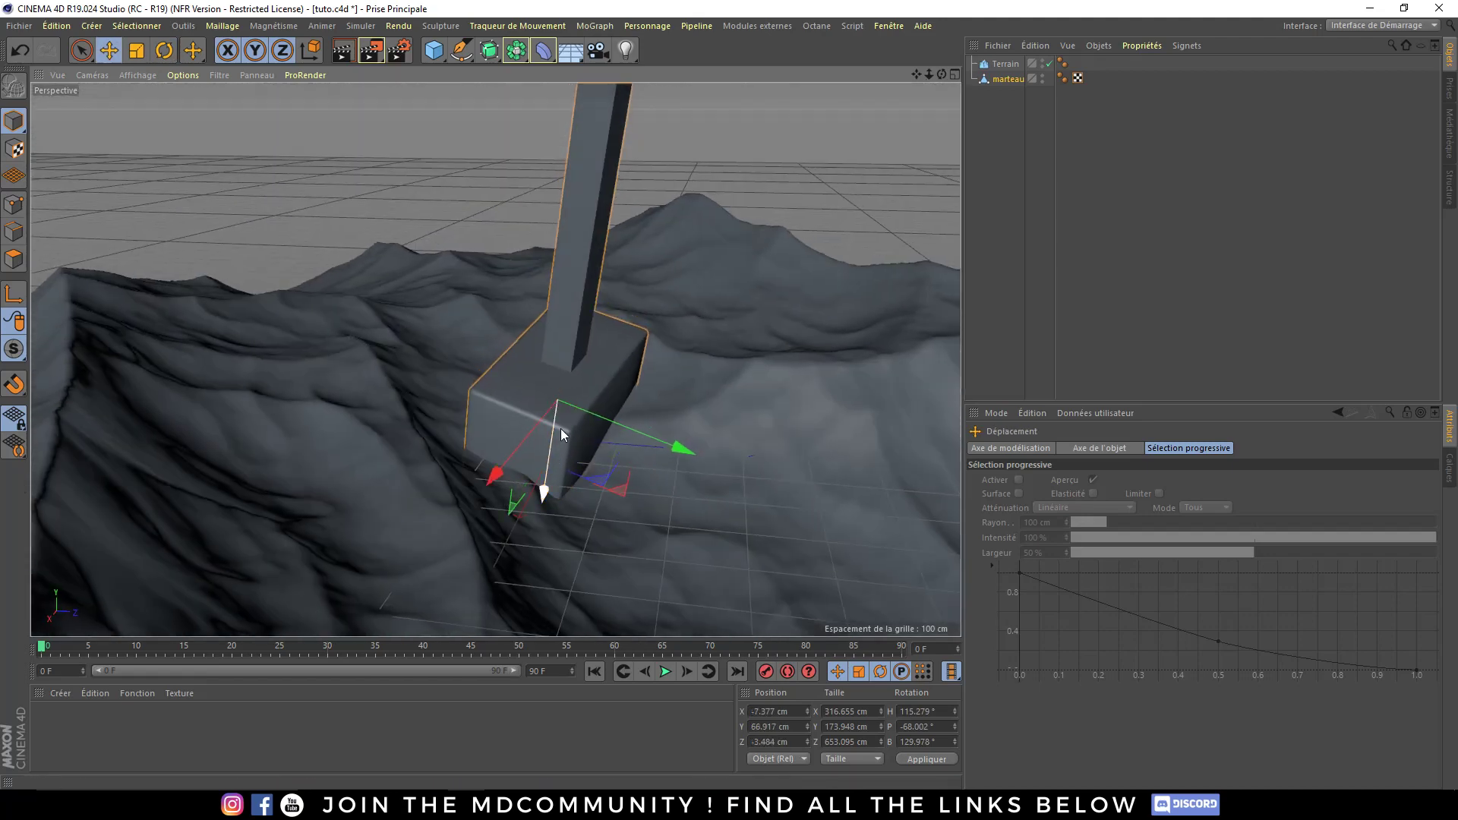
pyautogui.moveTo(611, 488)
pyautogui.mouseDown()
pyautogui.moveTo(722, 486)
pyautogui.moveTo(641, 408)
pyautogui.moveTo(682, 408)
pyautogui.moveTo(535, 426)
pyautogui.moveTo(559, 449)
pyautogui.moveTo(498, 472)
pyautogui.moveTo(594, 354)
pyautogui.moveTo(658, 358)
pyautogui.moveTo(599, 412)
pyautogui.mouseUp()
pyautogui.hotkey('ctrl', 's')
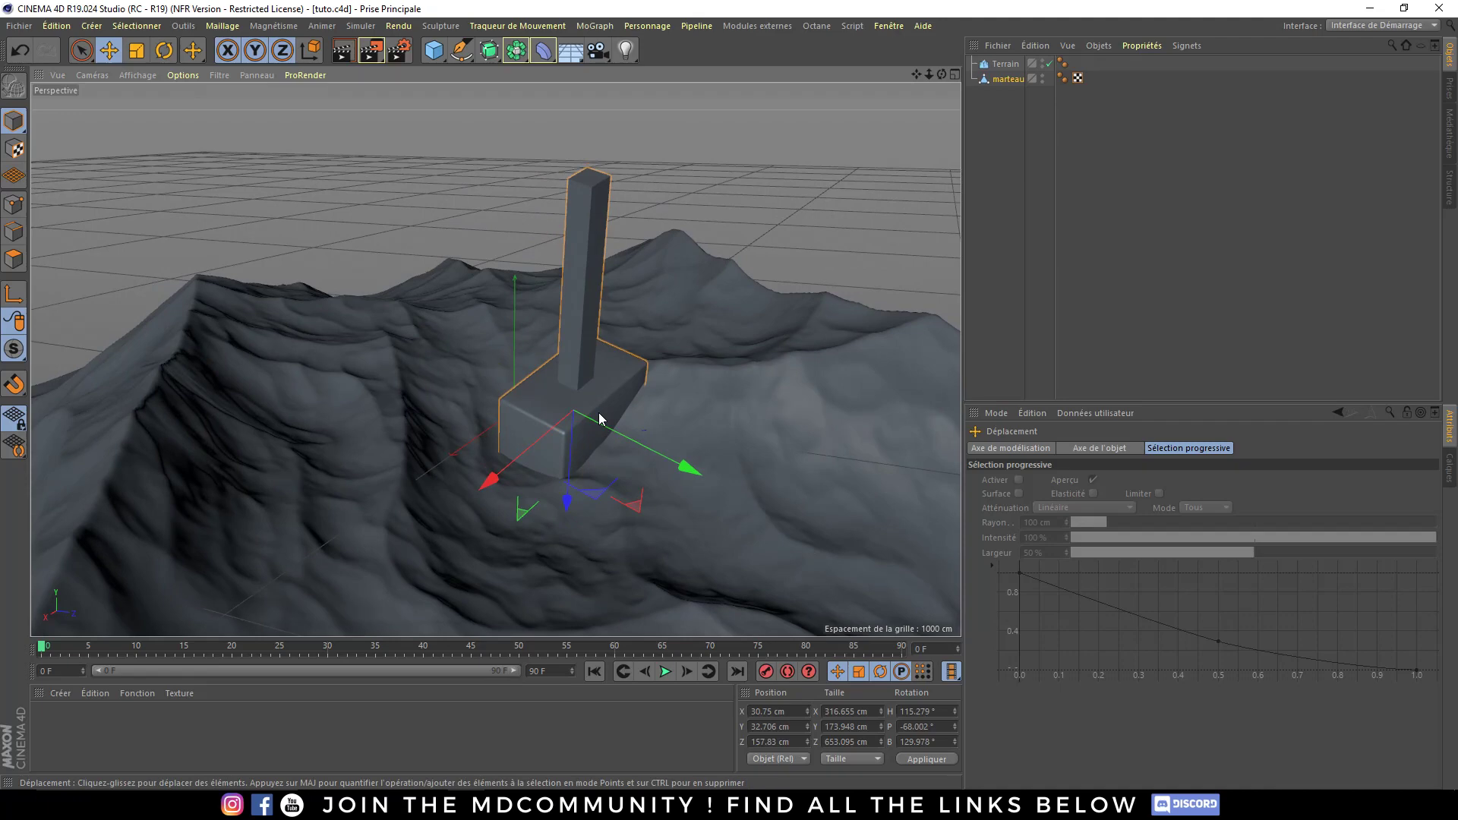
pyautogui.moveTo(543, 374)
pyautogui.keyDown('alt'); pyautogui.mouseDown(button='right')
pyautogui.moveTo(518, 284)
pyautogui.moveTo(357, 77)
pyautogui.mouseUp(button='right'); pyautogui.keyUp('alt')
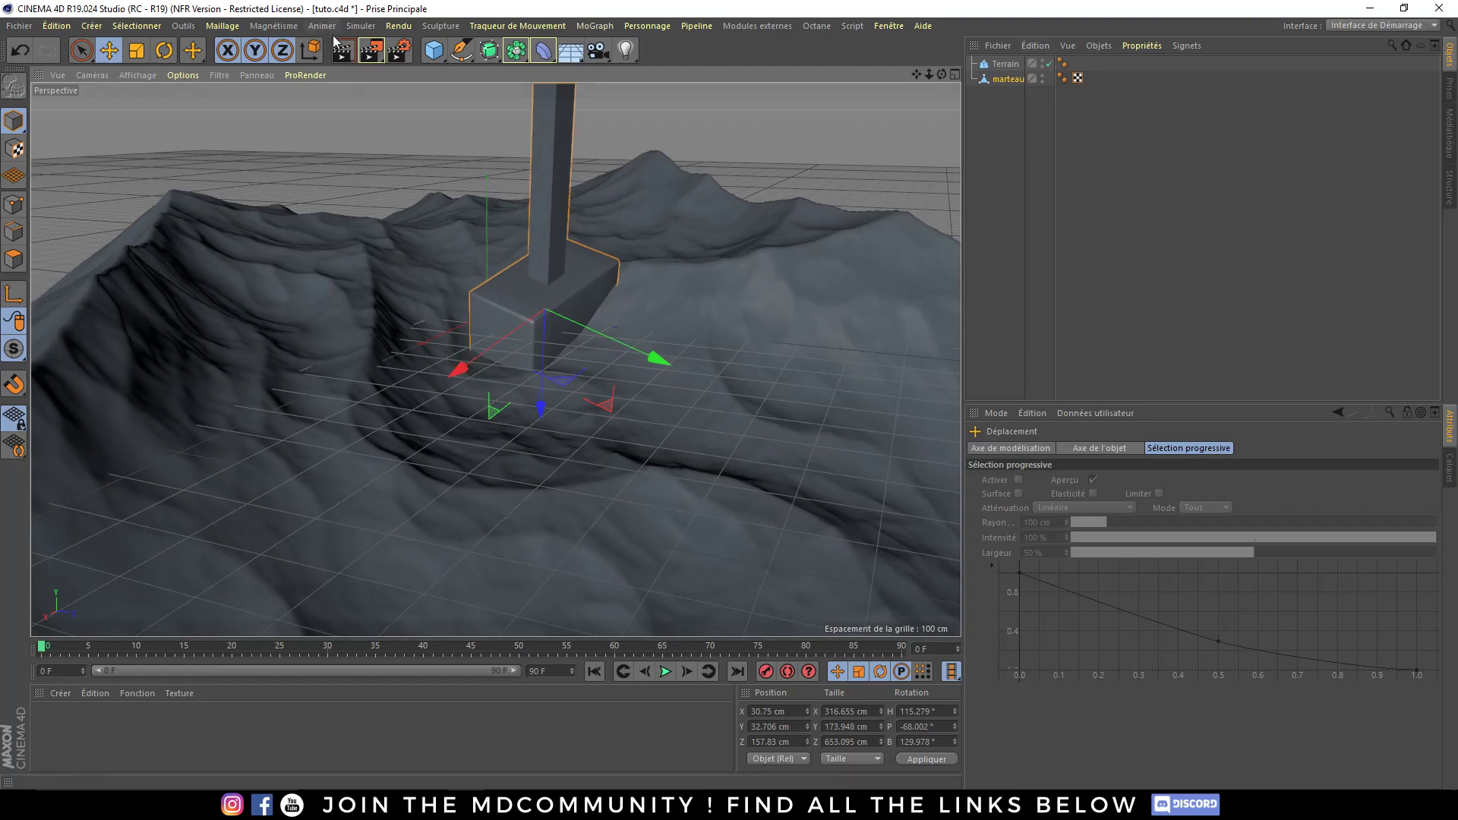
pyautogui.click(341, 59)
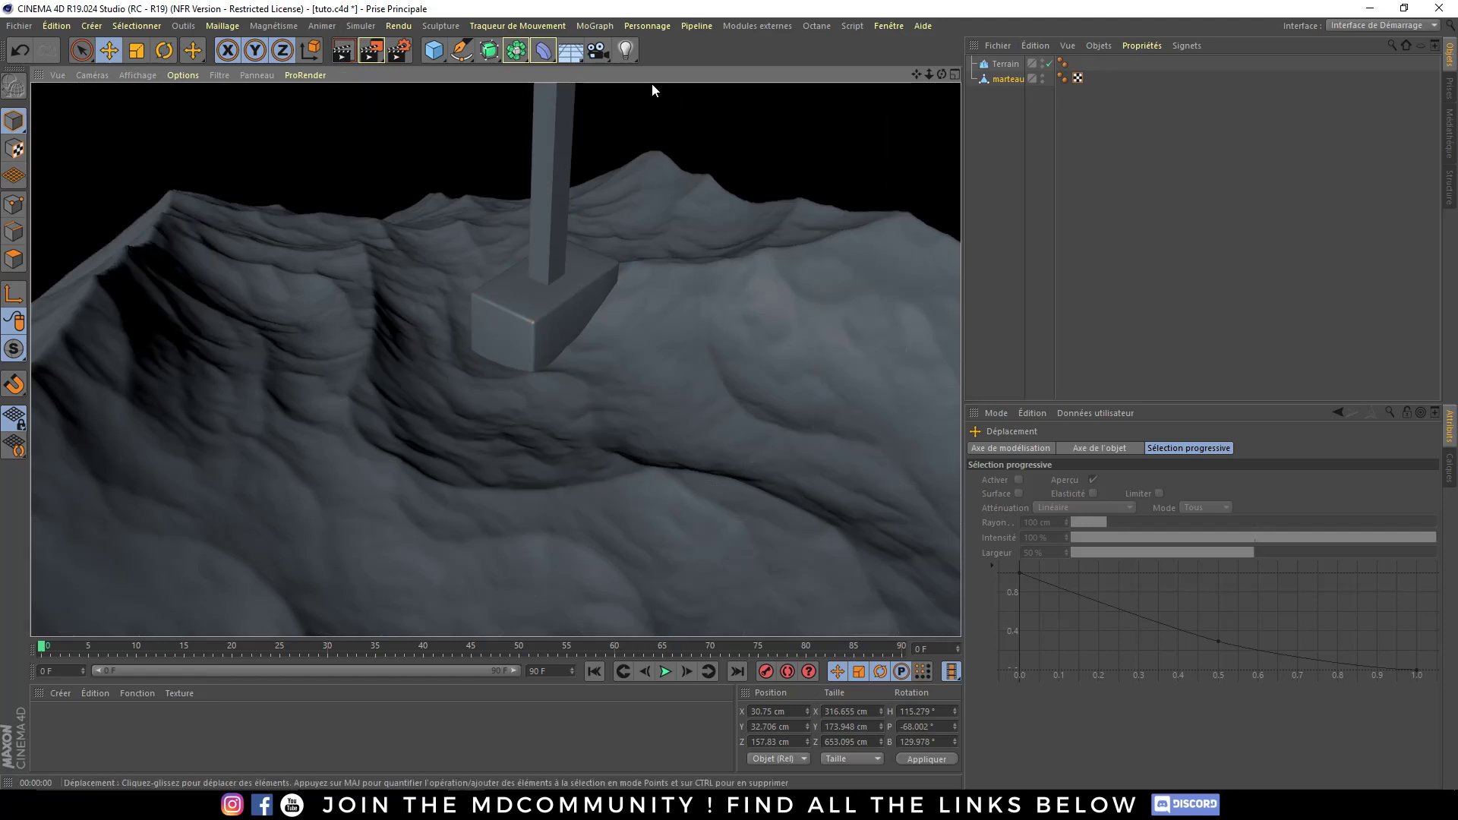
# - Add an omni light above and beside the hammer with Surfaciques (area) shadows, and render
pyautogui.click(629, 50)
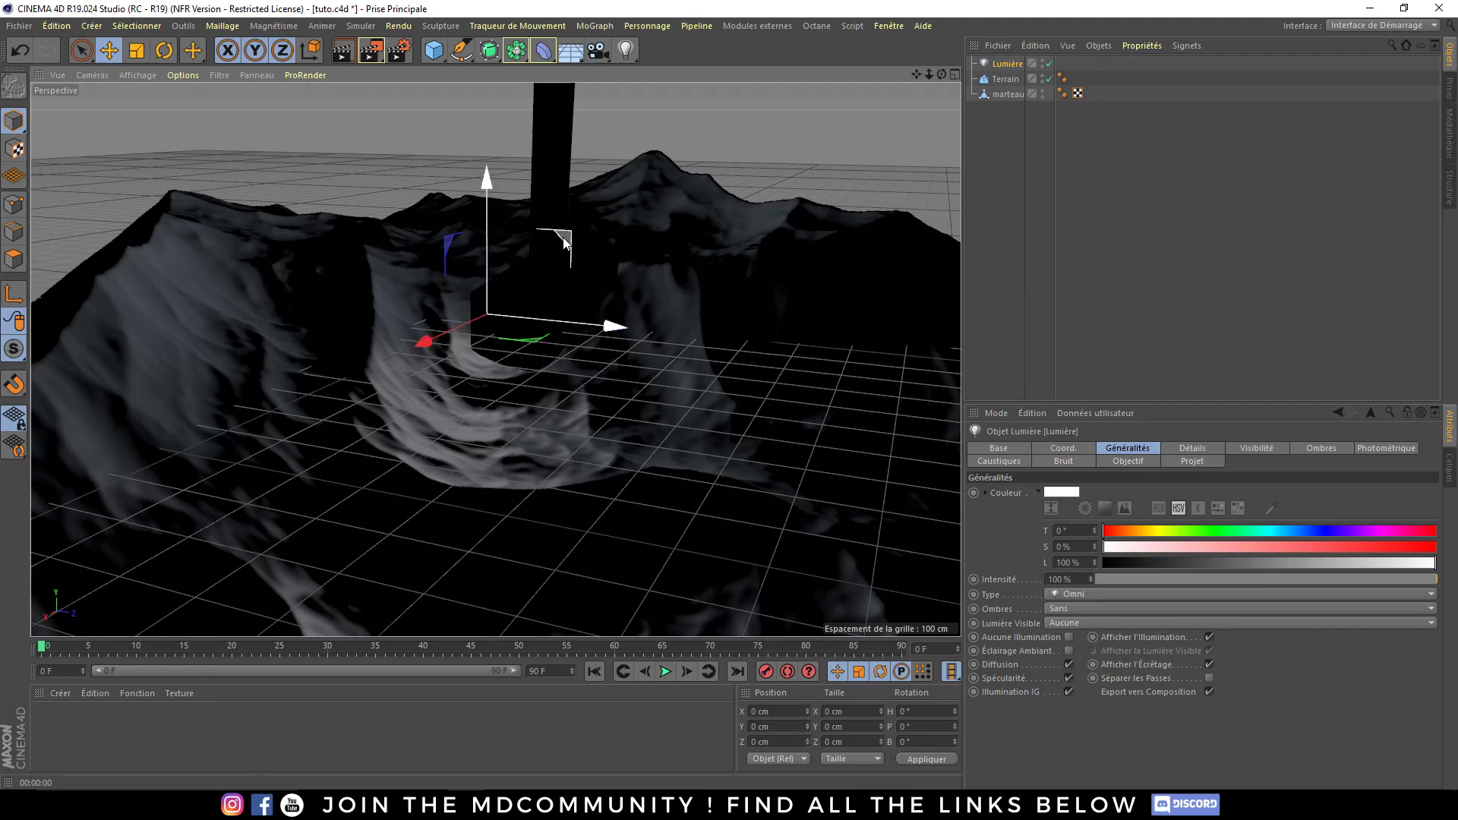
pyautogui.moveTo(563, 240)
pyautogui.mouseDown()
pyautogui.moveTo(627, 121)
pyautogui.moveTo(732, 135)
pyautogui.moveTo(559, 113)
pyautogui.mouseUp()
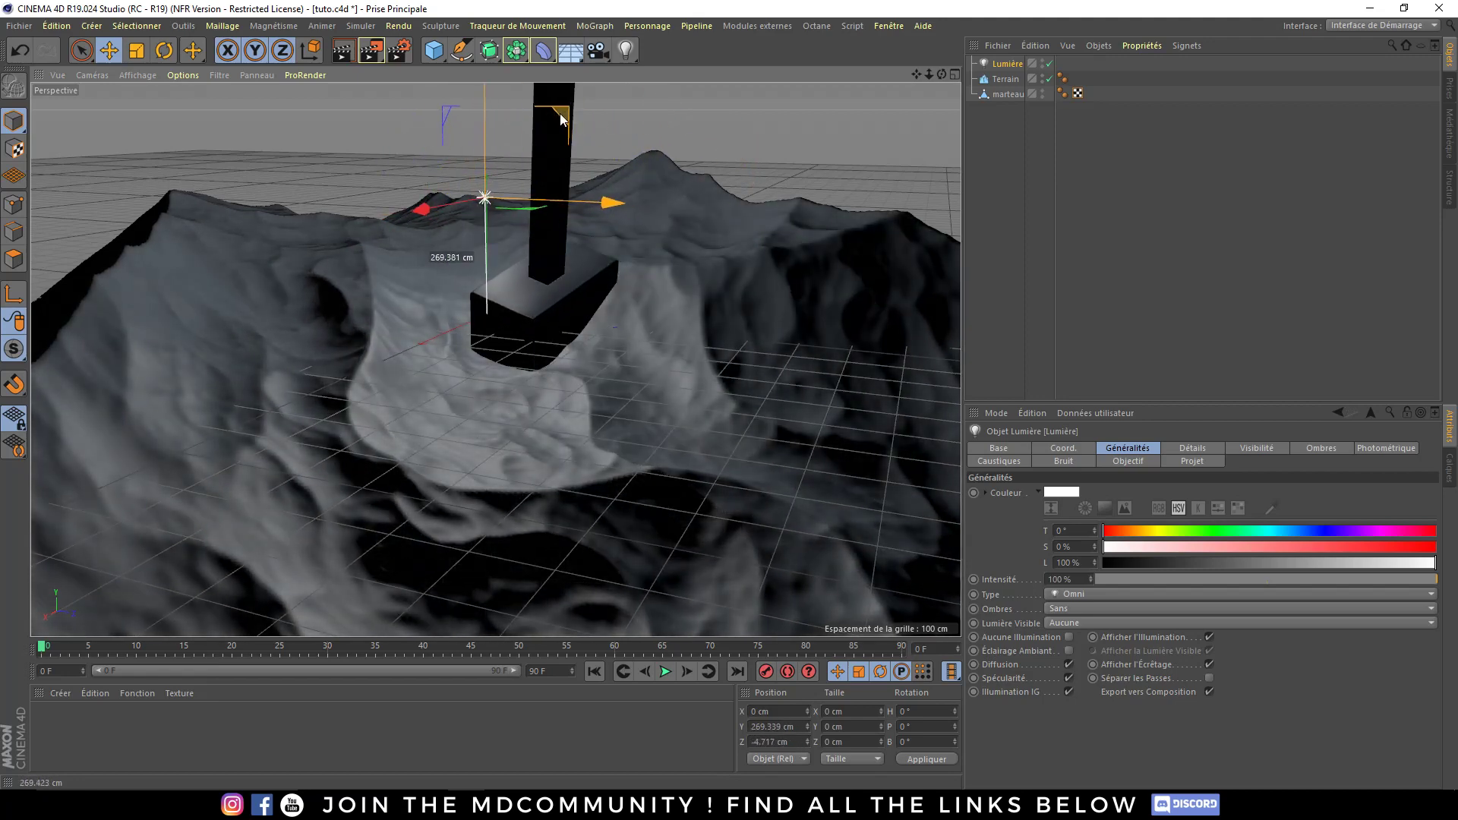
pyautogui.moveTo(532, 214); pyautogui.dragTo(499, 199)
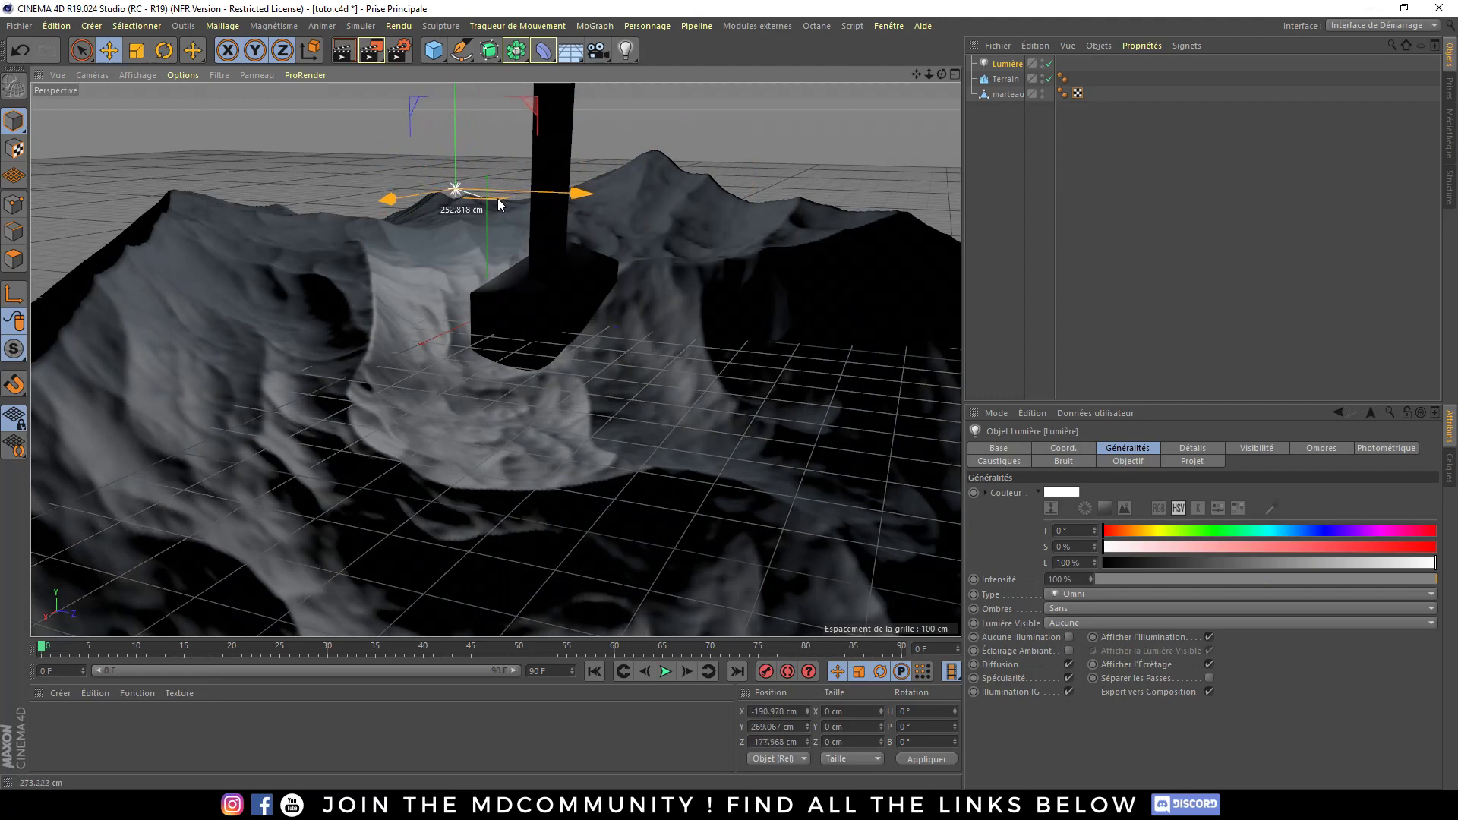
pyautogui.click(342, 51)
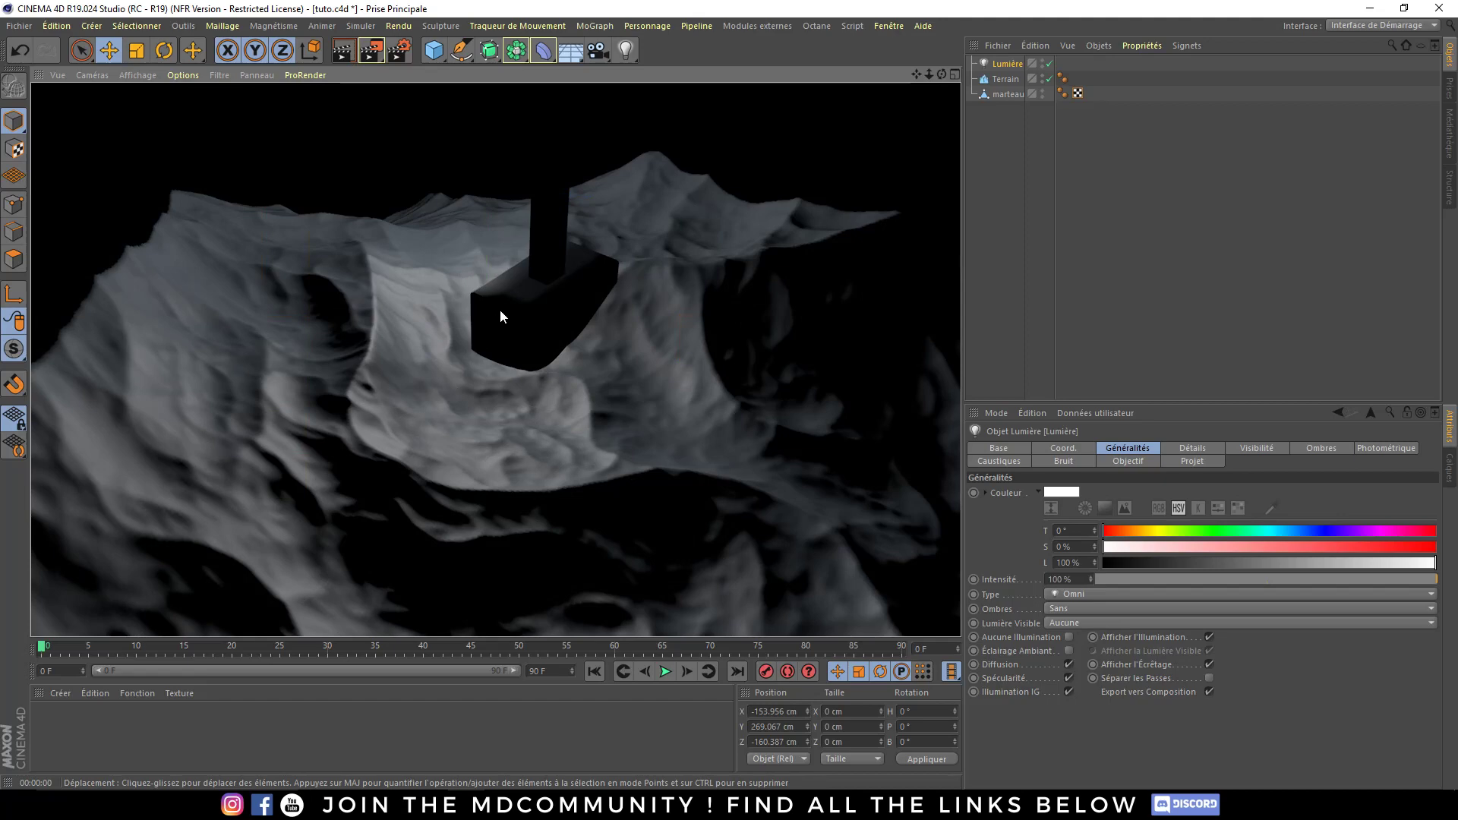
pyautogui.keyDown('alt'); pyautogui.moveTo(499, 308); pyautogui.dragTo(513, 321, button='middle'); pyautogui.keyUp('alt')
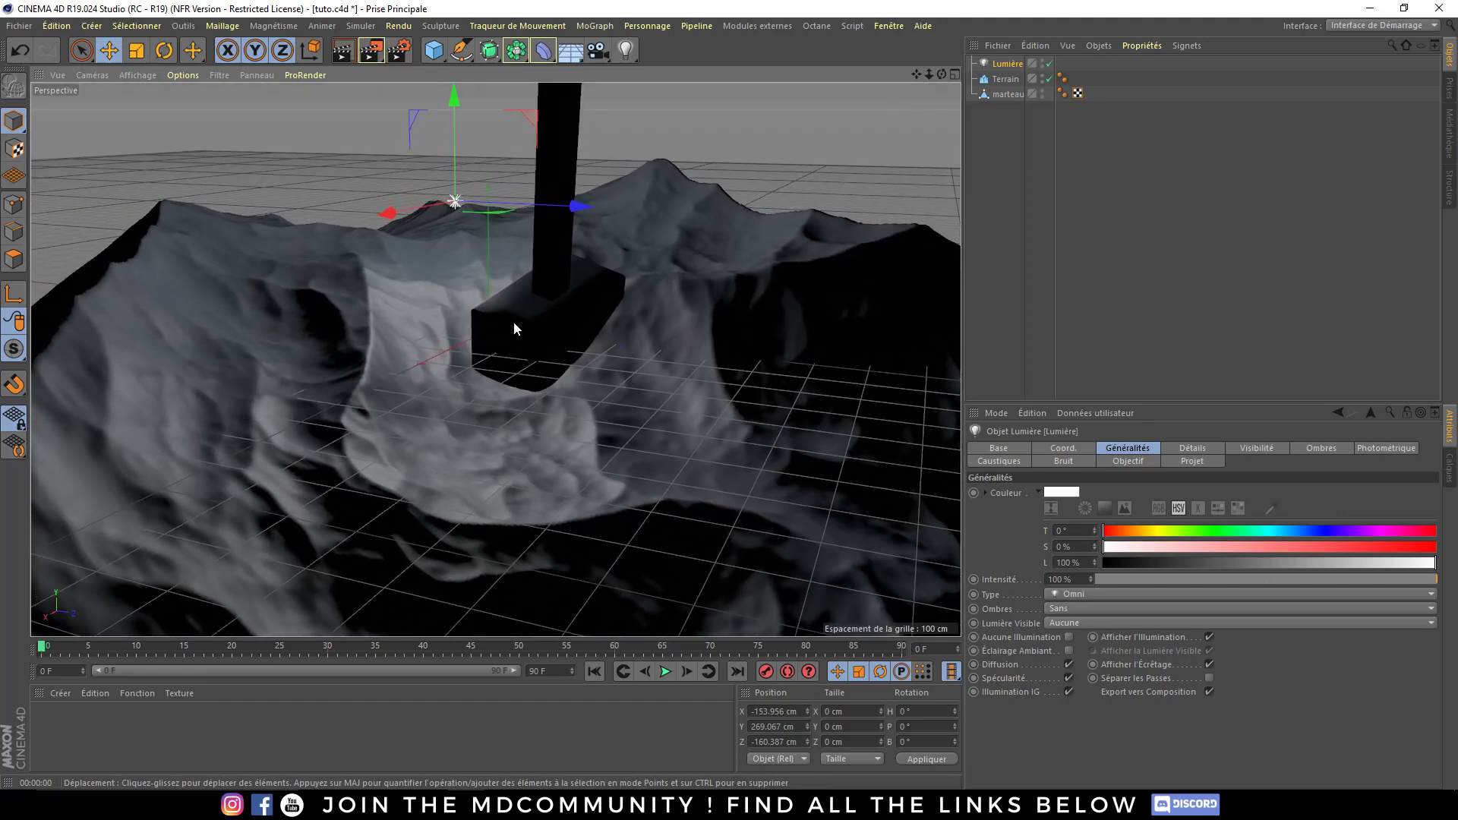
pyautogui.keyDown('alt'); pyautogui.moveTo(514, 323); pyautogui.dragTo(516, 335); pyautogui.keyUp('alt')
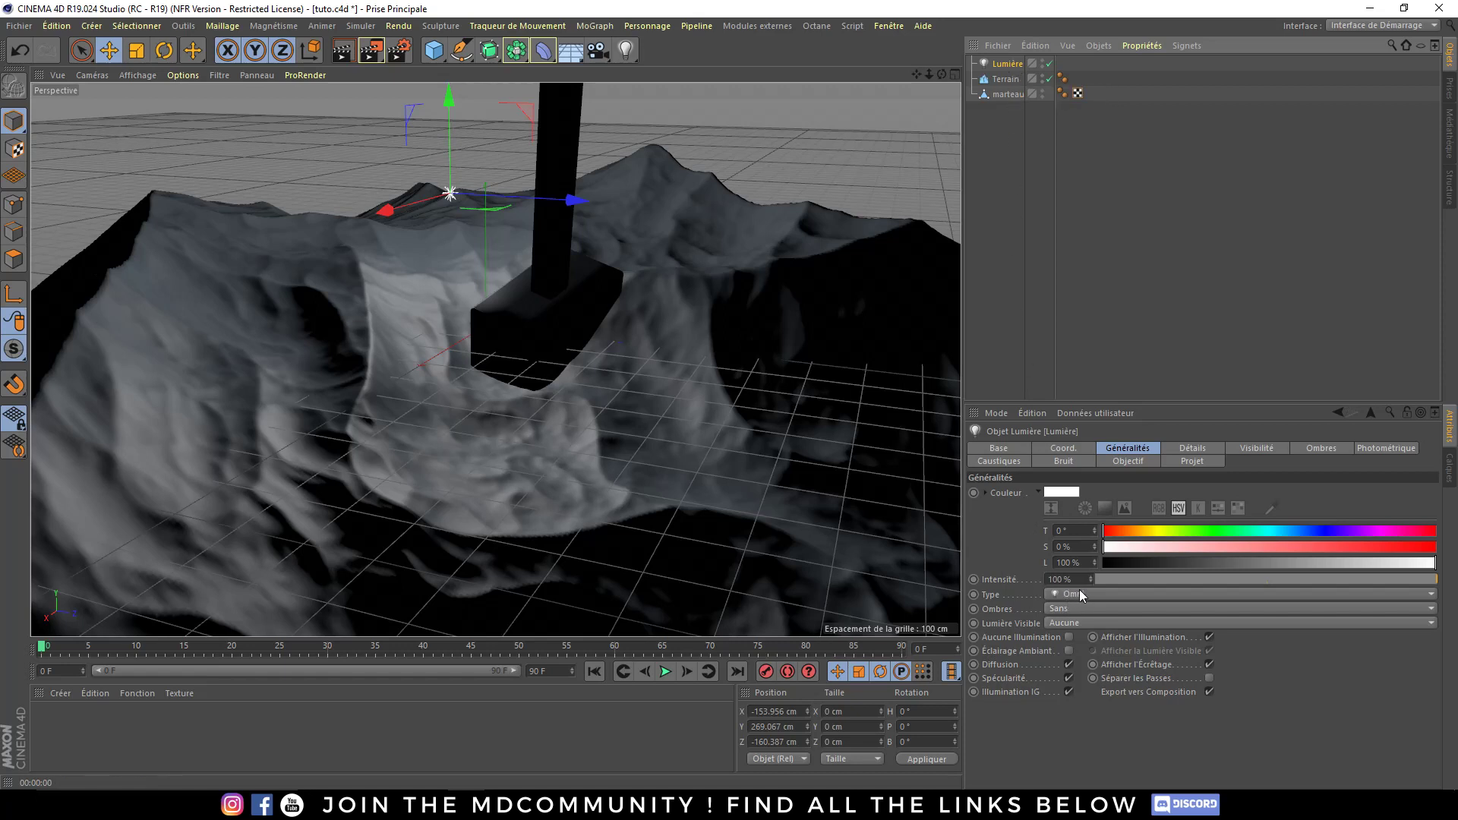
pyautogui.click(1070, 608)
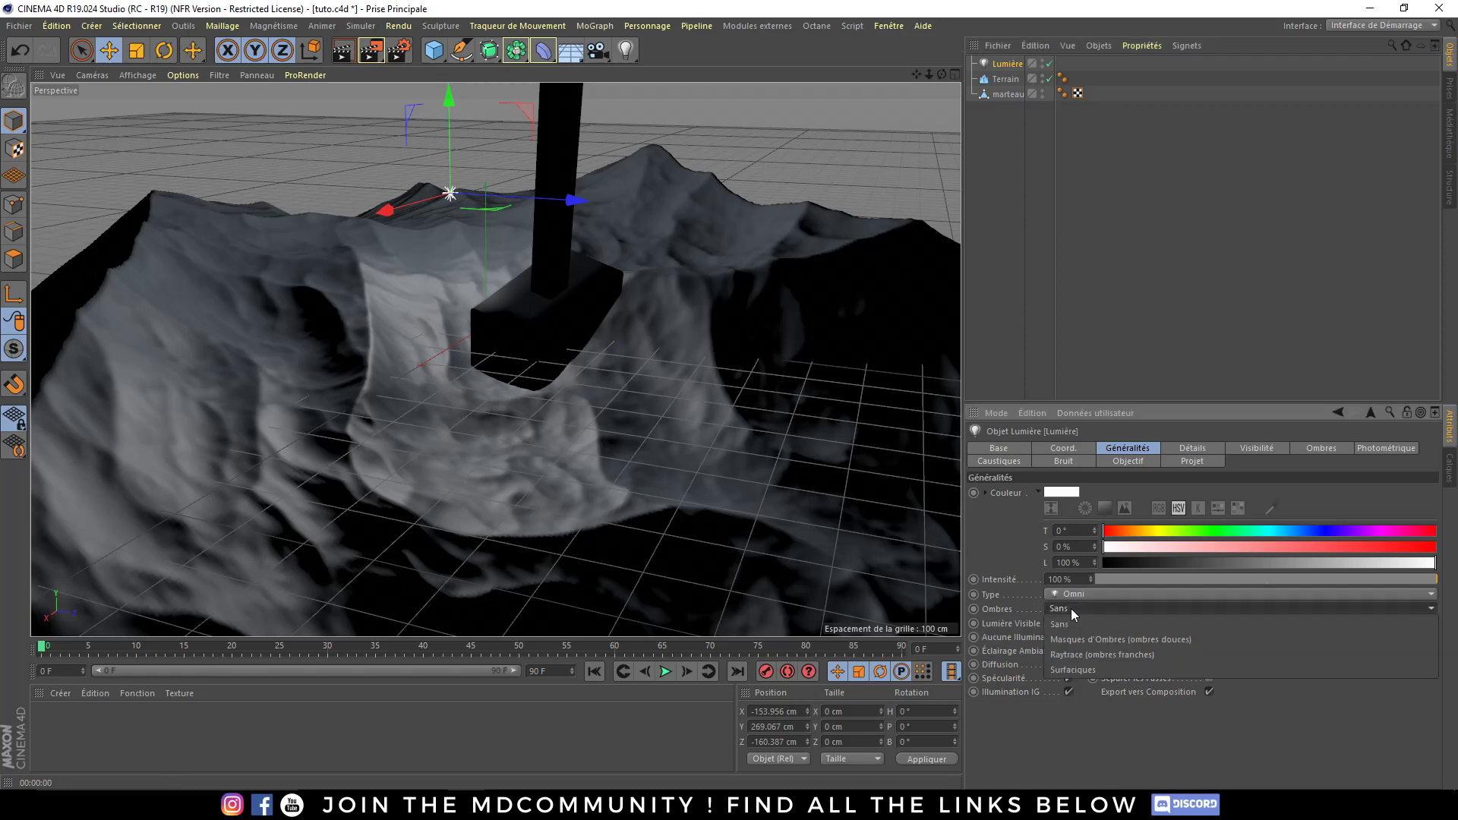
pyautogui.click(1102, 665)
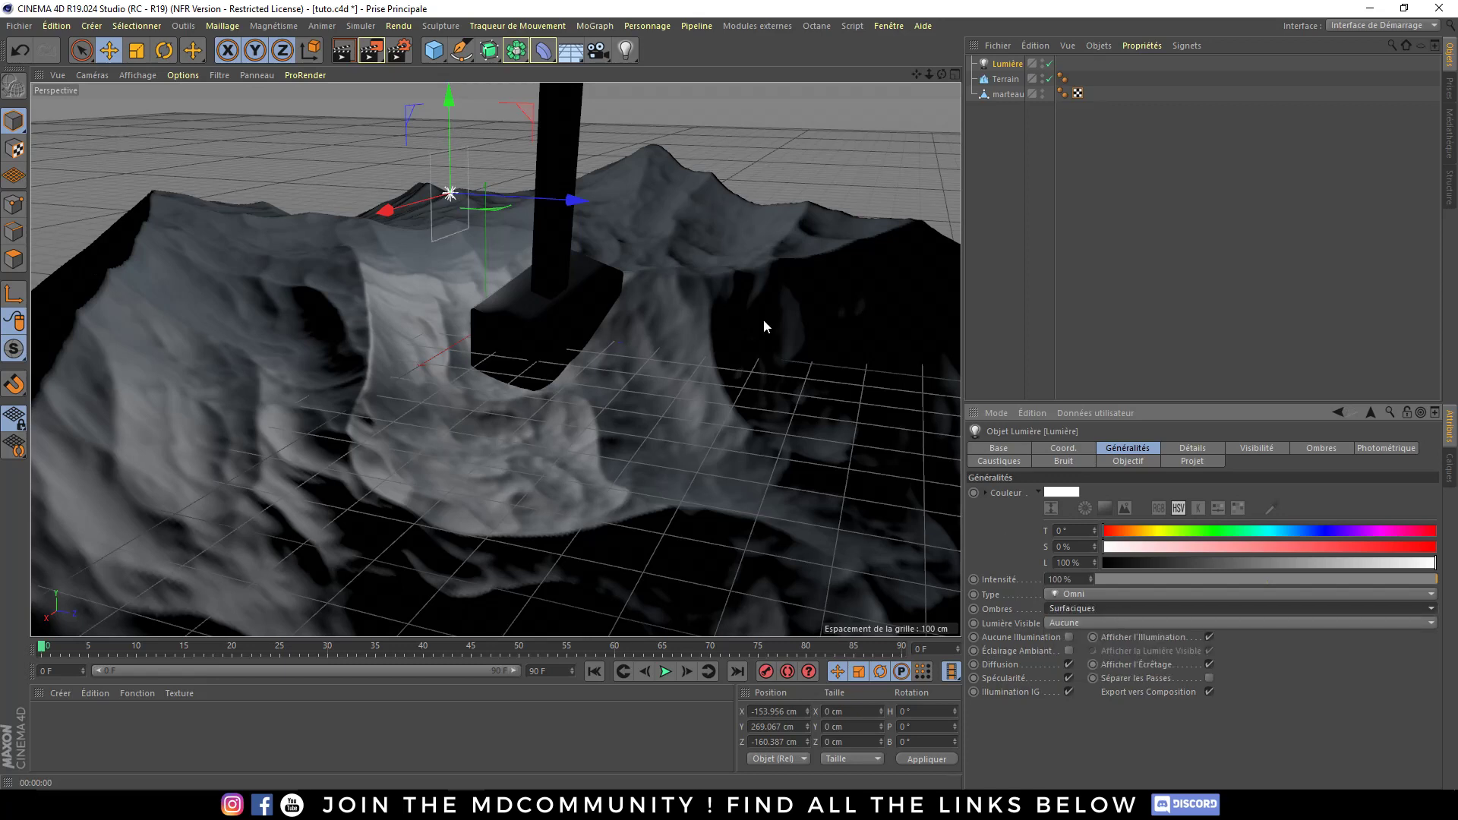
pyautogui.click(346, 52)
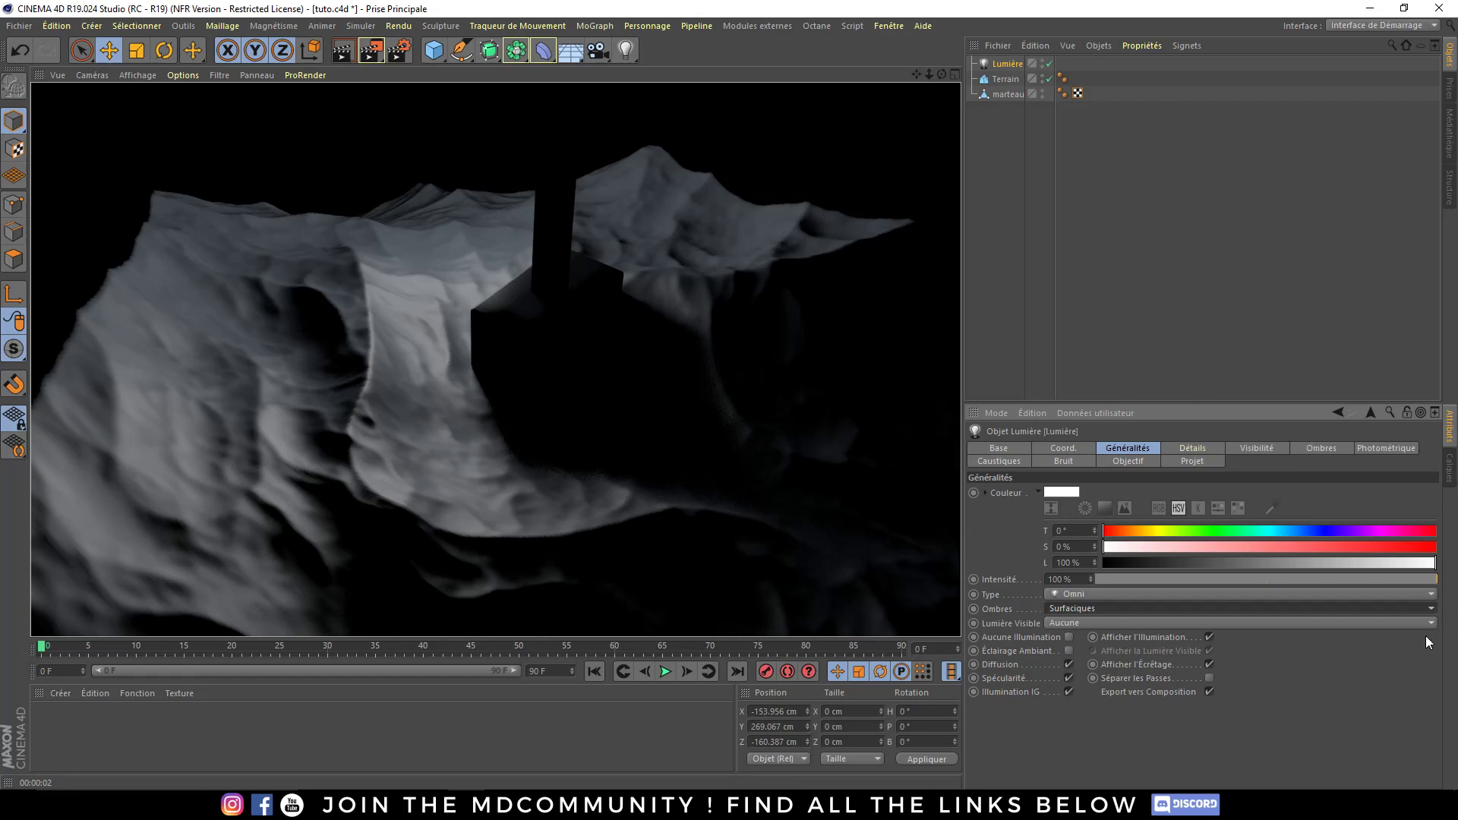
# - Check the light's Détails and Généralités settings and bring up the light types palette
pyautogui.click(1209, 449)
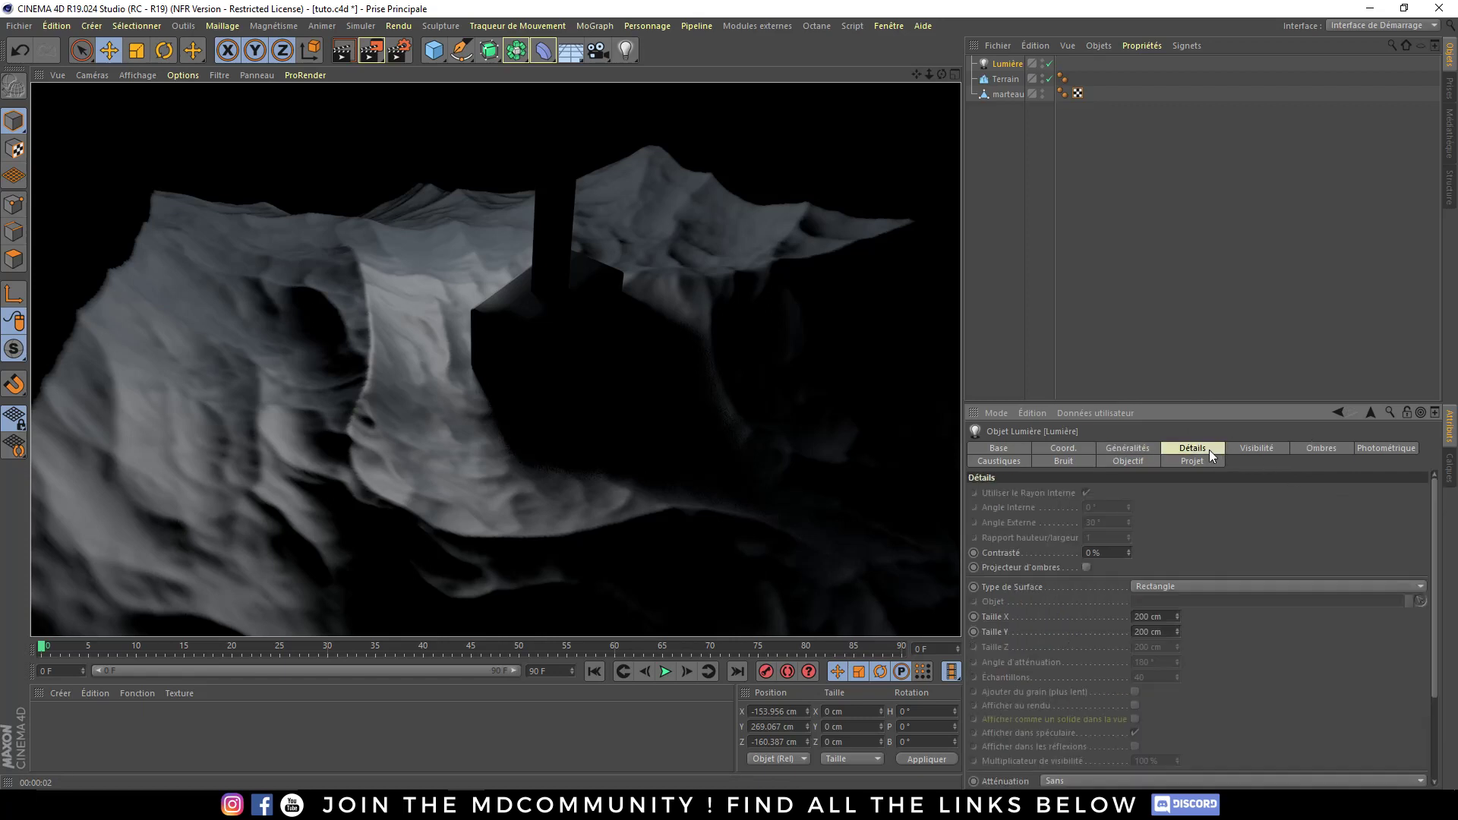
pyautogui.click(1113, 448)
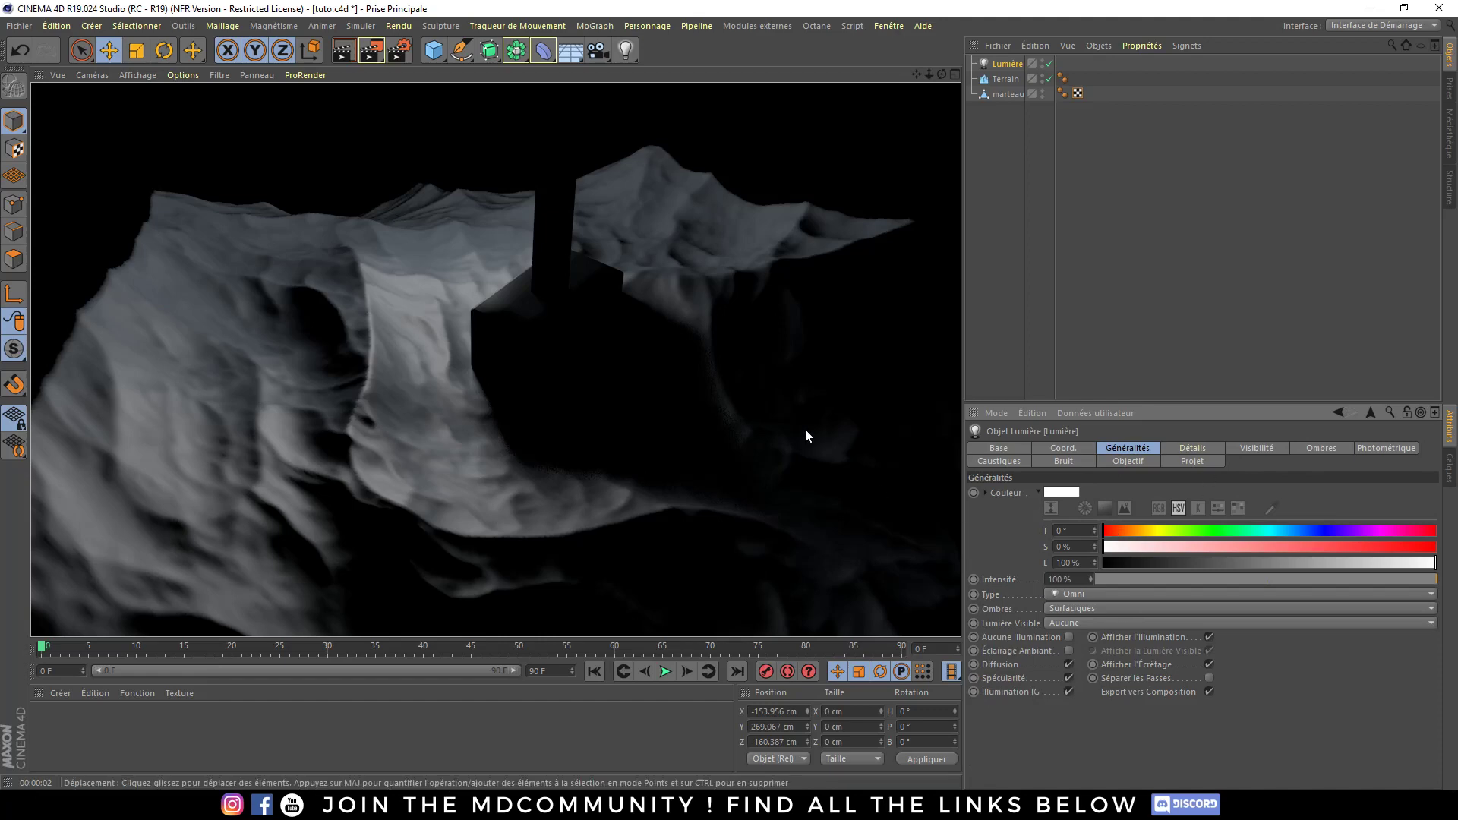
pyautogui.keyDown('alt'); pyautogui.moveTo(583, 317); pyautogui.dragTo(575, 349); pyautogui.keyUp('alt')
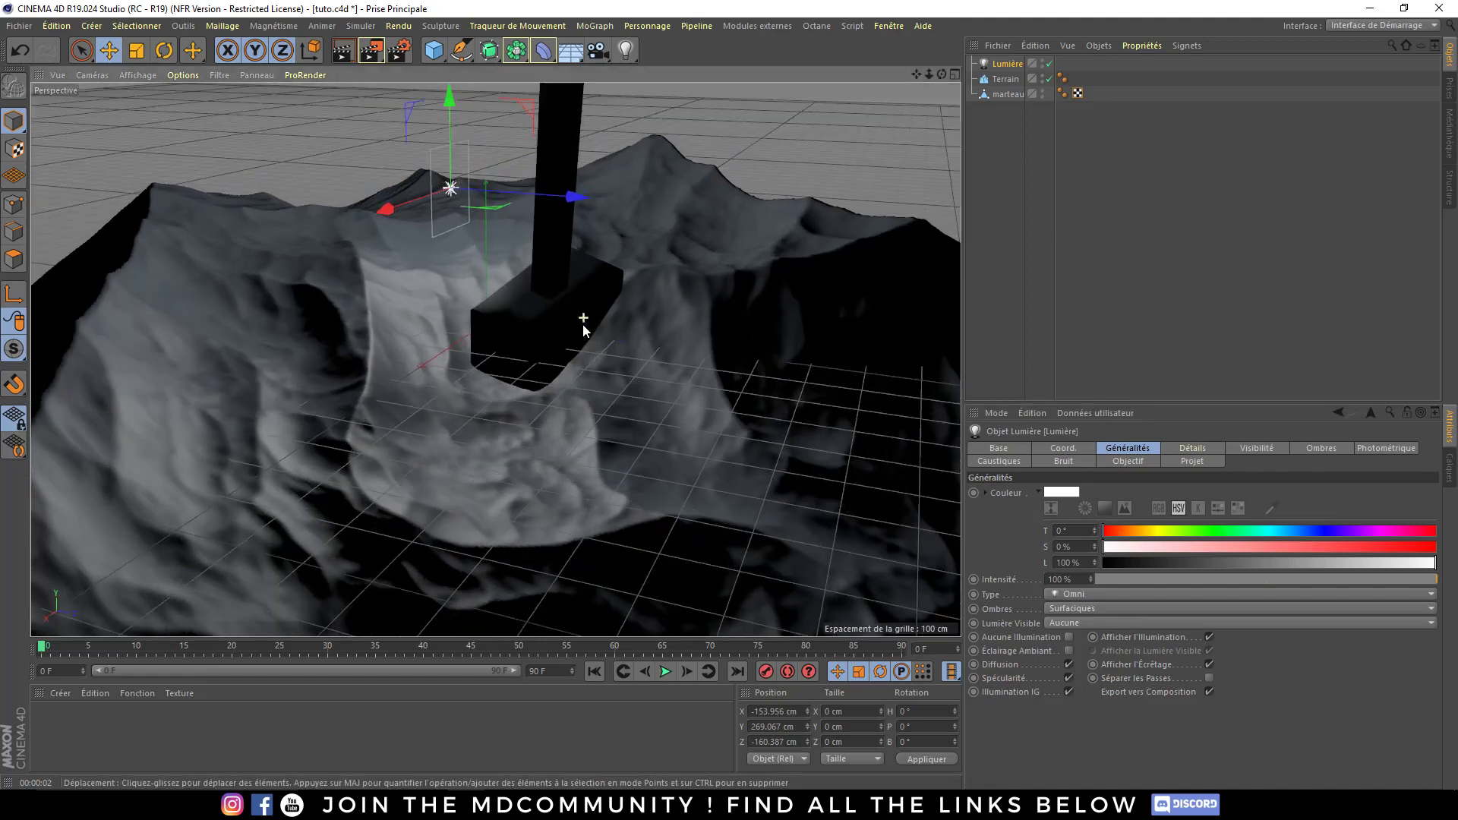
pyautogui.click(626, 50)
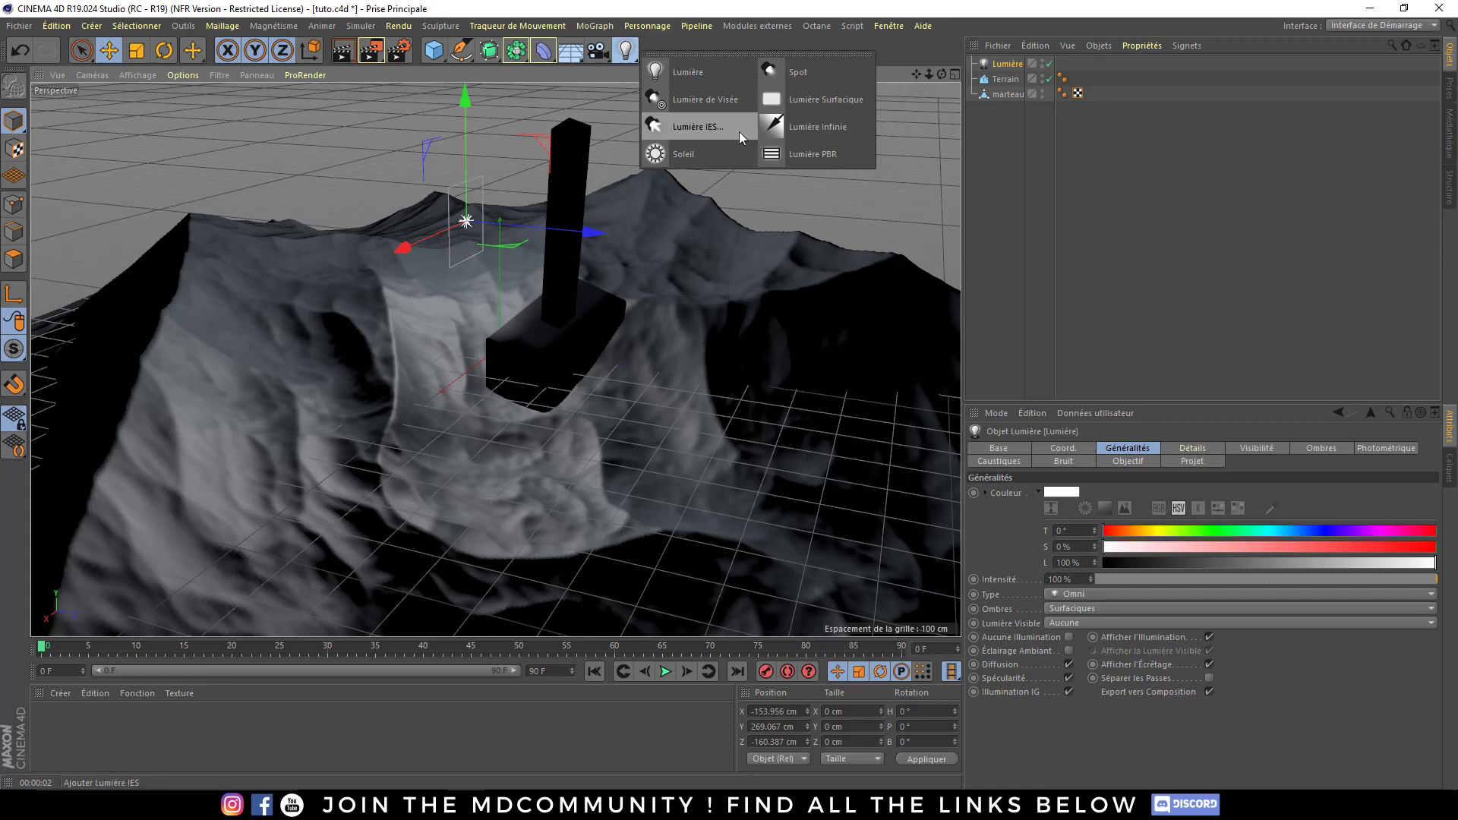
# - Make the light a Spot with a longer cone, tilted to H -43.325°, P -30.279°, and render
pyautogui.click(1010, 72)
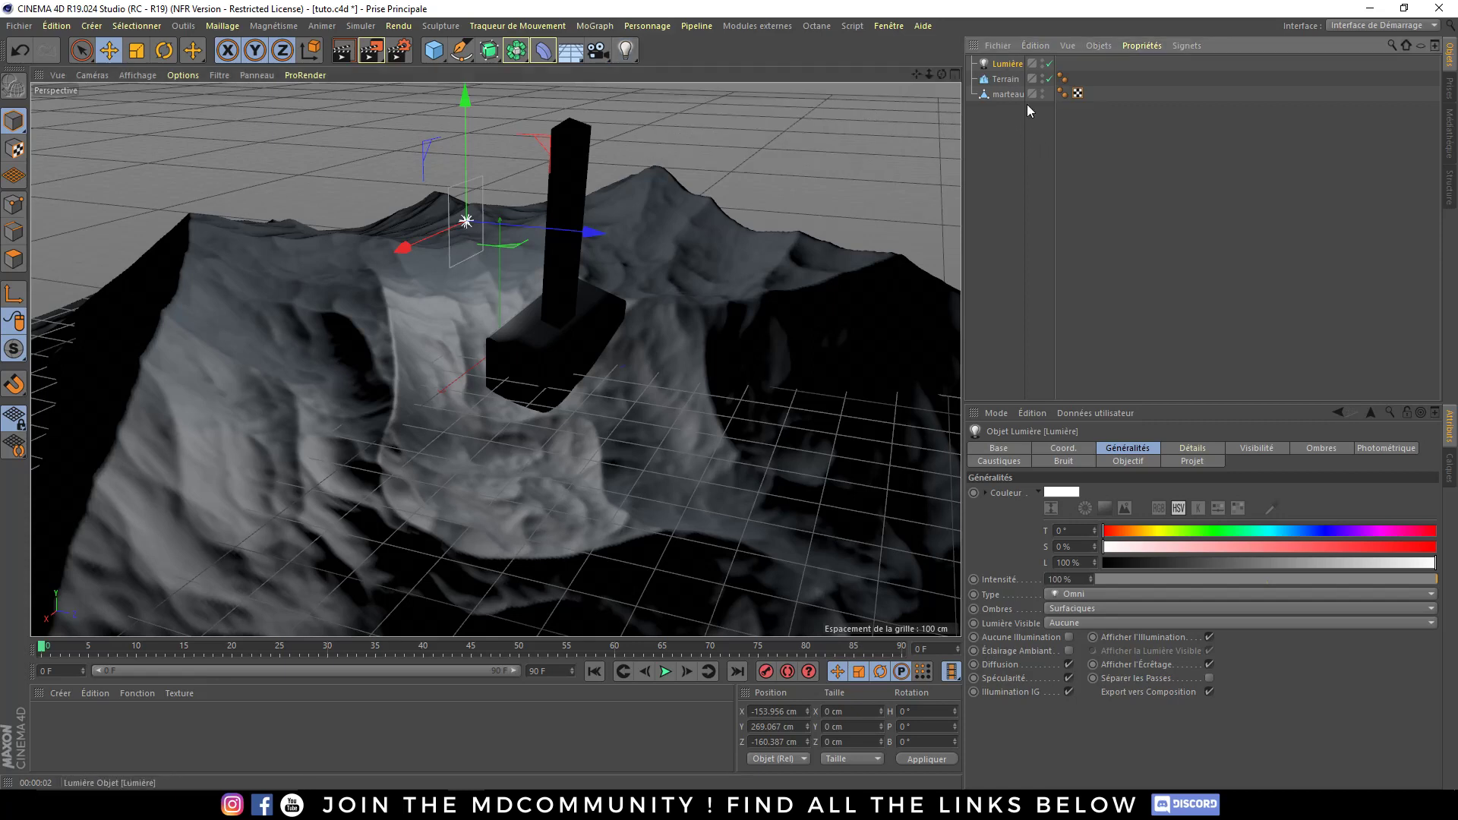
pyautogui.click(1081, 591)
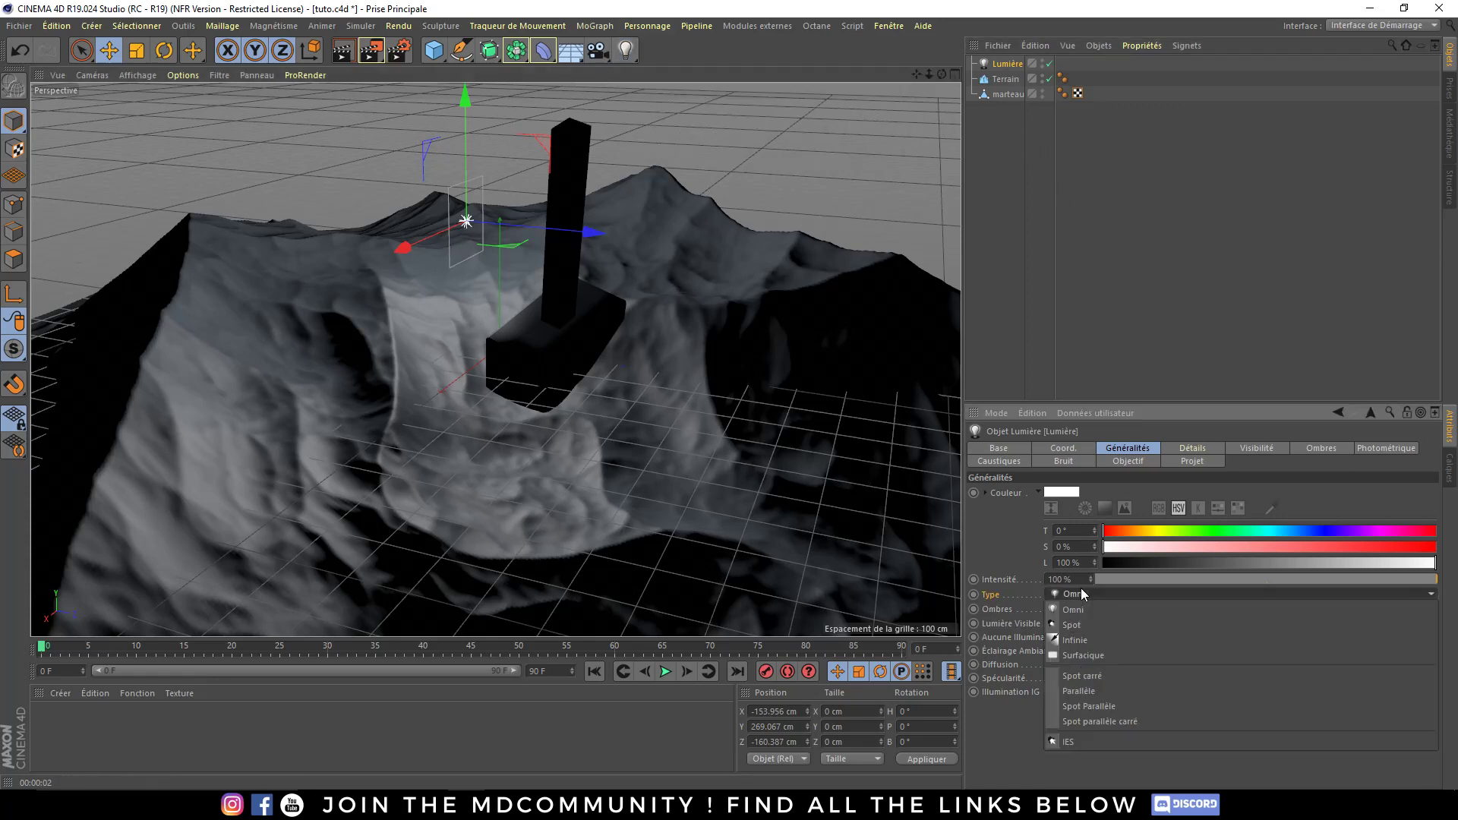
pyautogui.click(1092, 628)
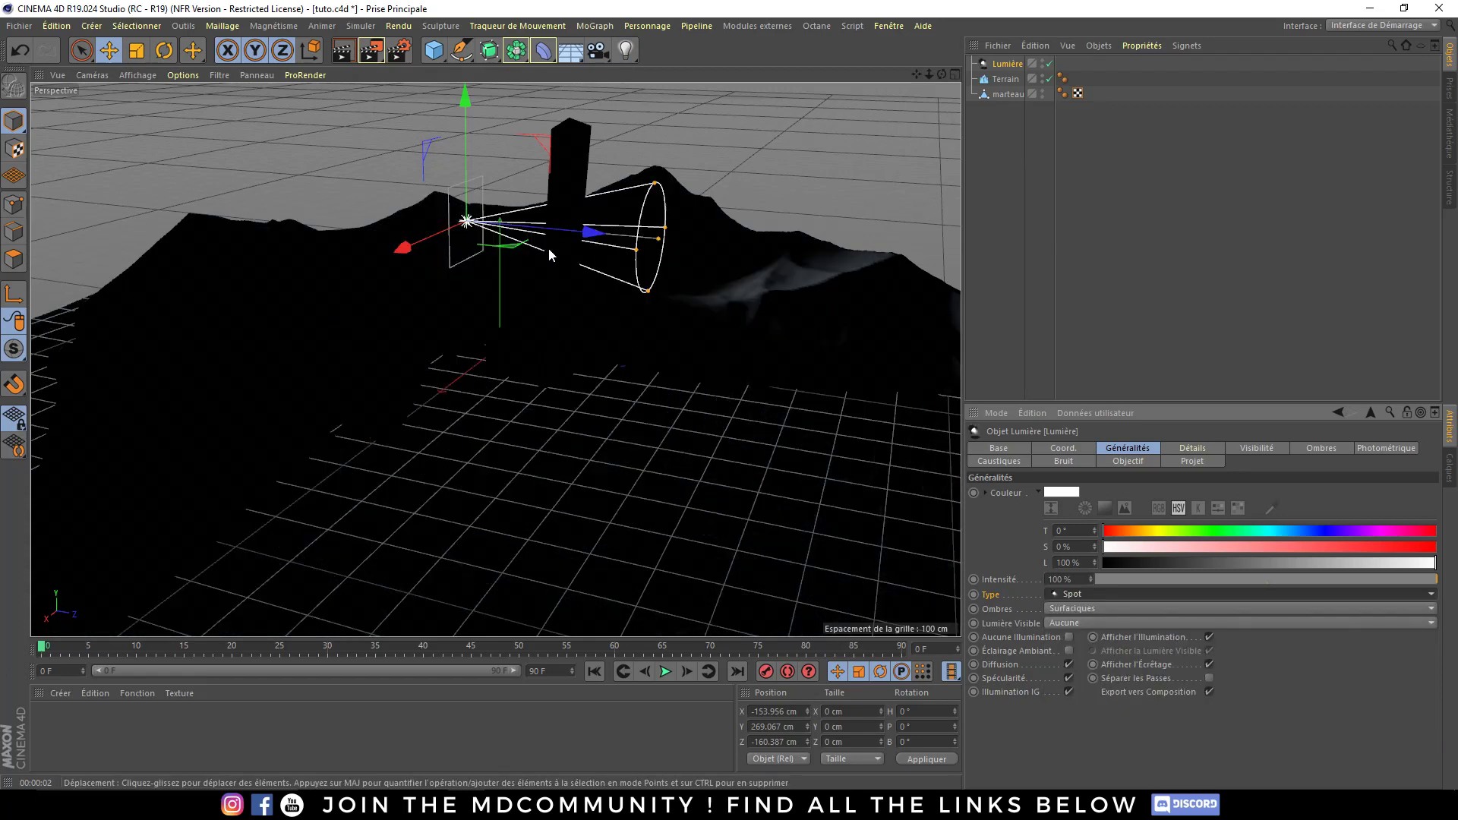
pyautogui.moveTo(658, 238); pyautogui.dragTo(784, 255)
pyautogui.hotkey('ctrl', 'z')
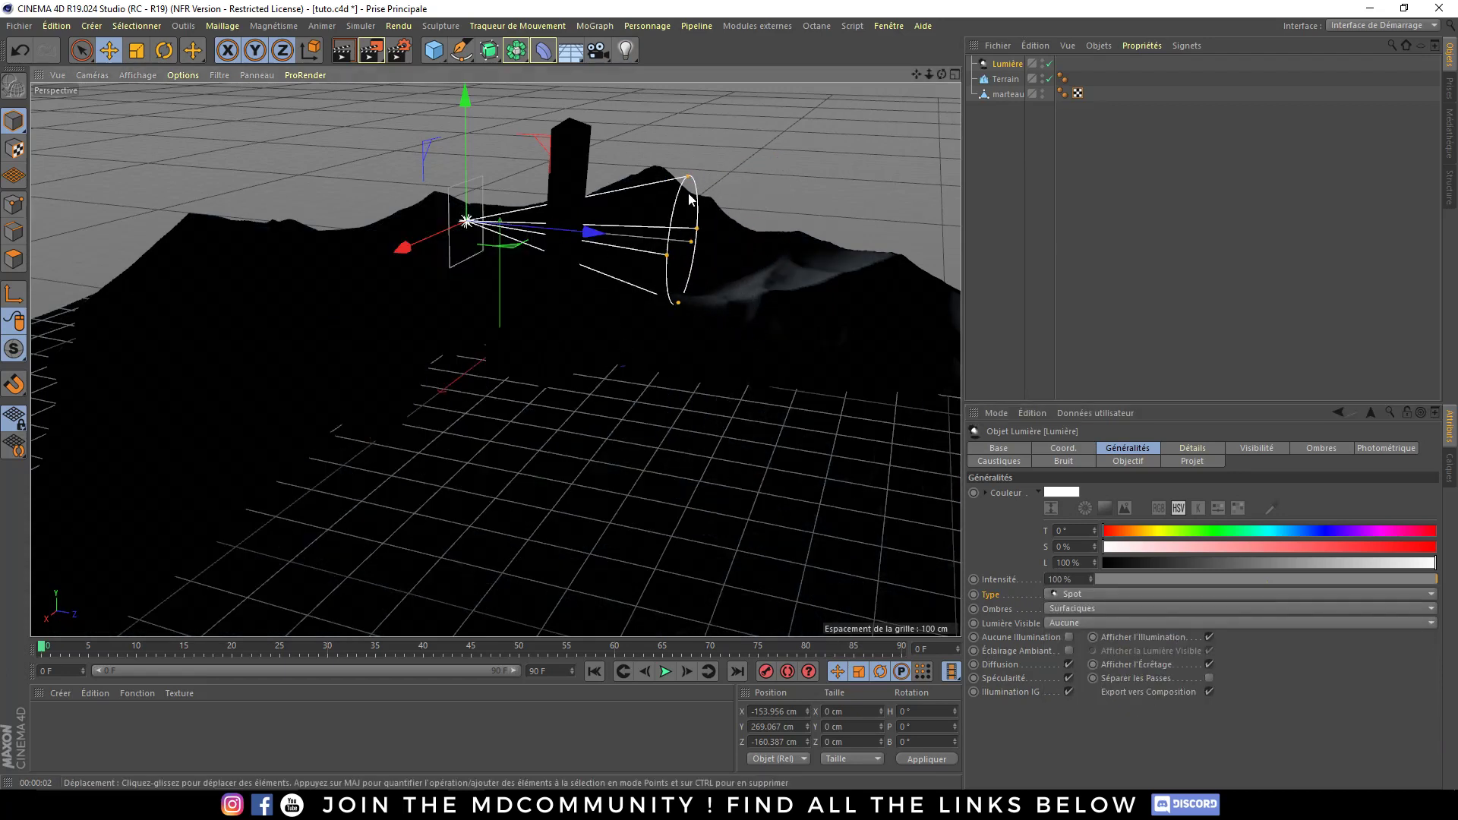
pyautogui.press('r')
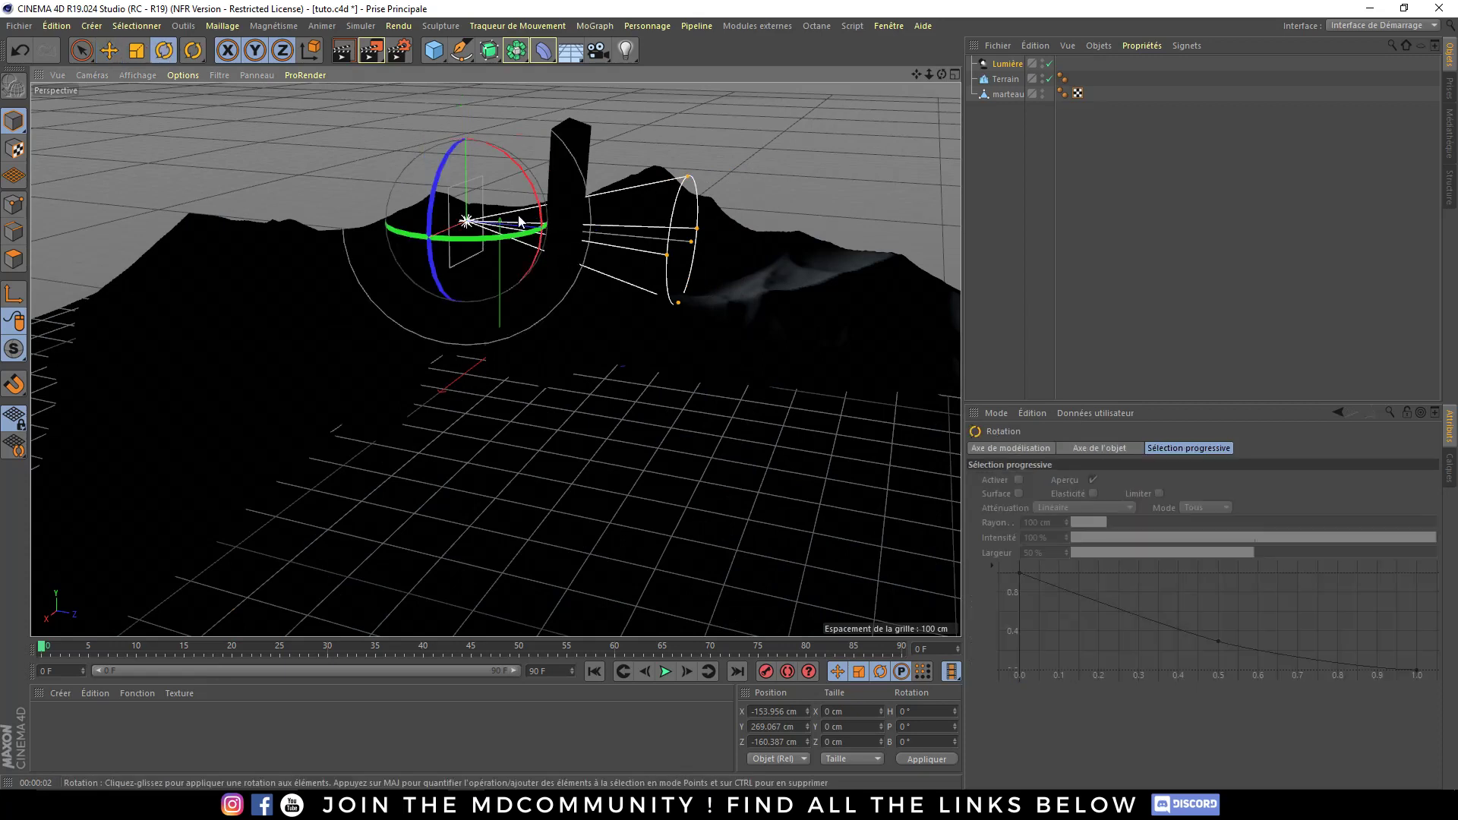
pyautogui.moveTo(542, 225)
pyautogui.mouseDown()
pyautogui.moveTo(417, 311)
pyautogui.moveTo(416, 290)
pyautogui.mouseUp()
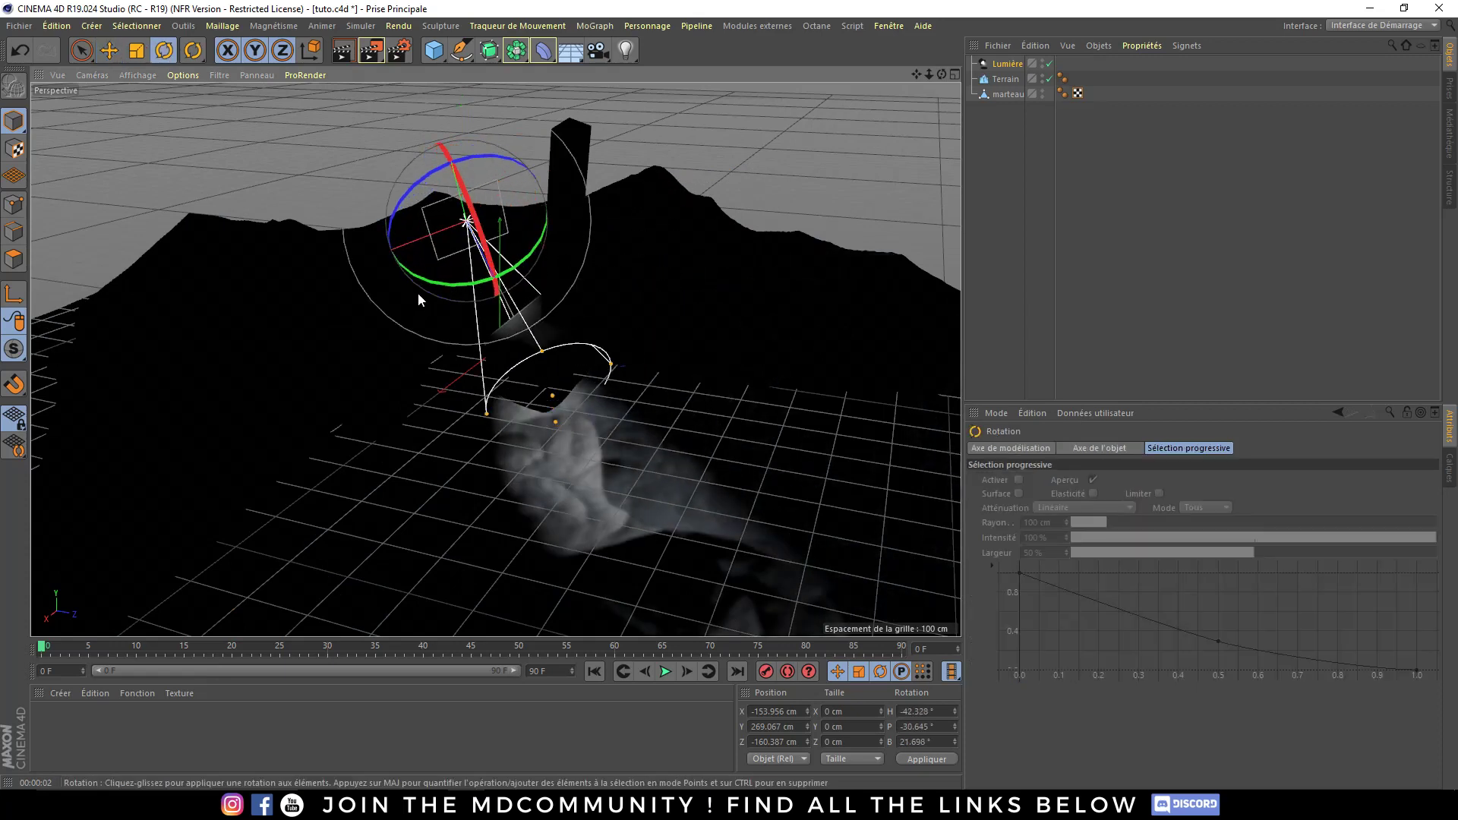
pyautogui.click(345, 51)
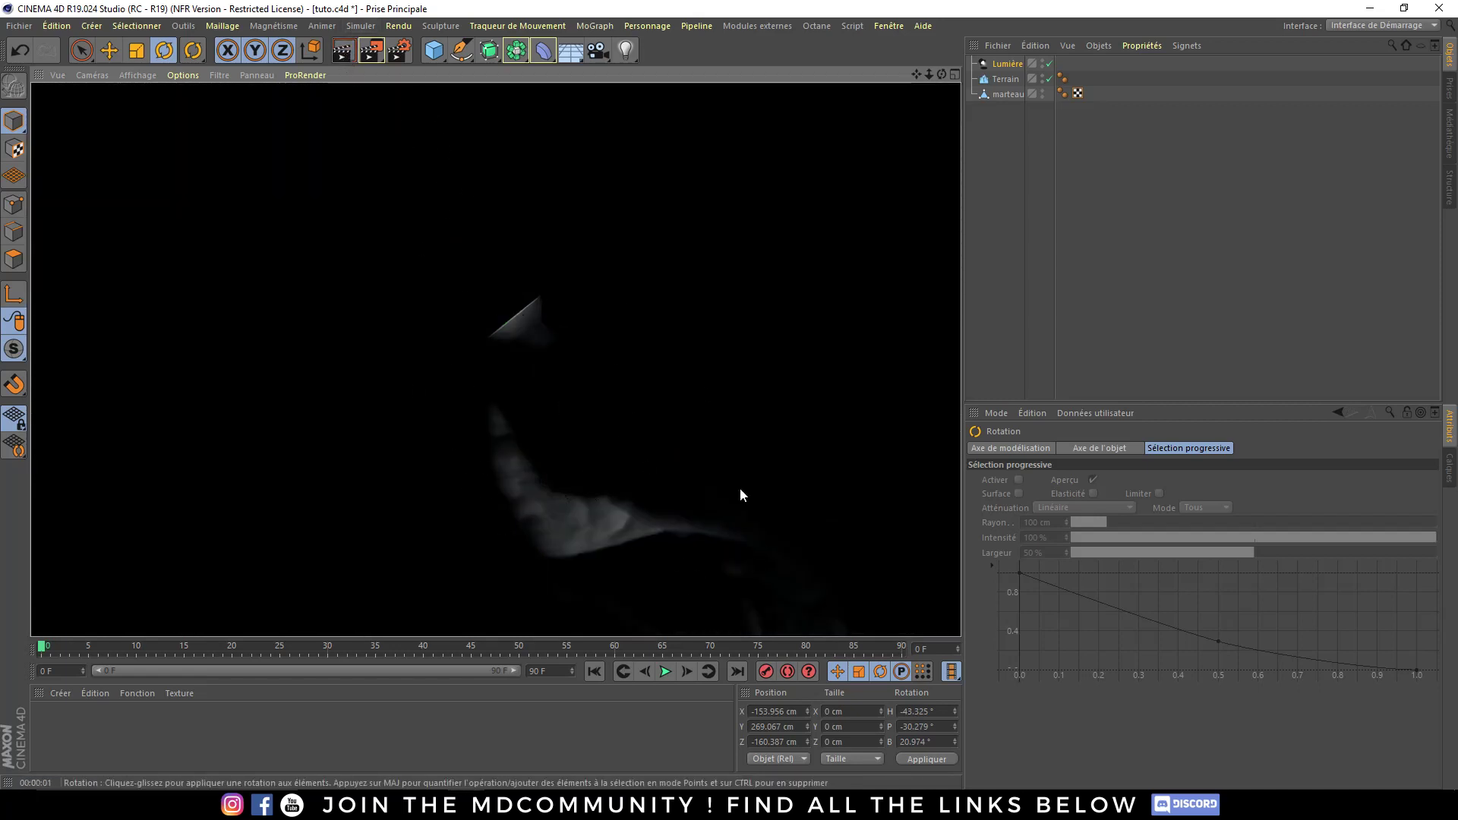
pyautogui.click(977, 296)
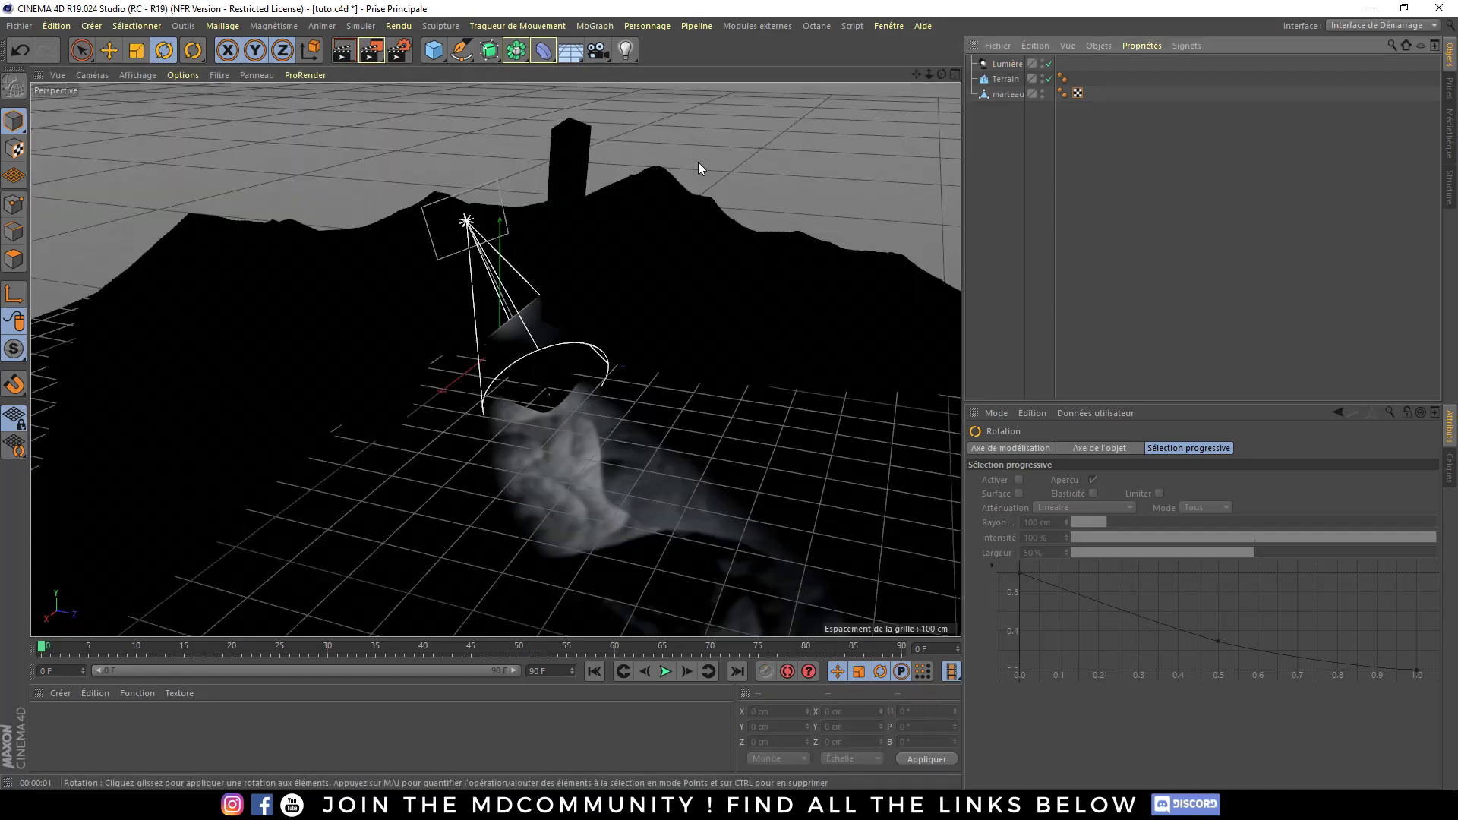
# - Add a Floor object and render a test preview
pyautogui.click(574, 48)
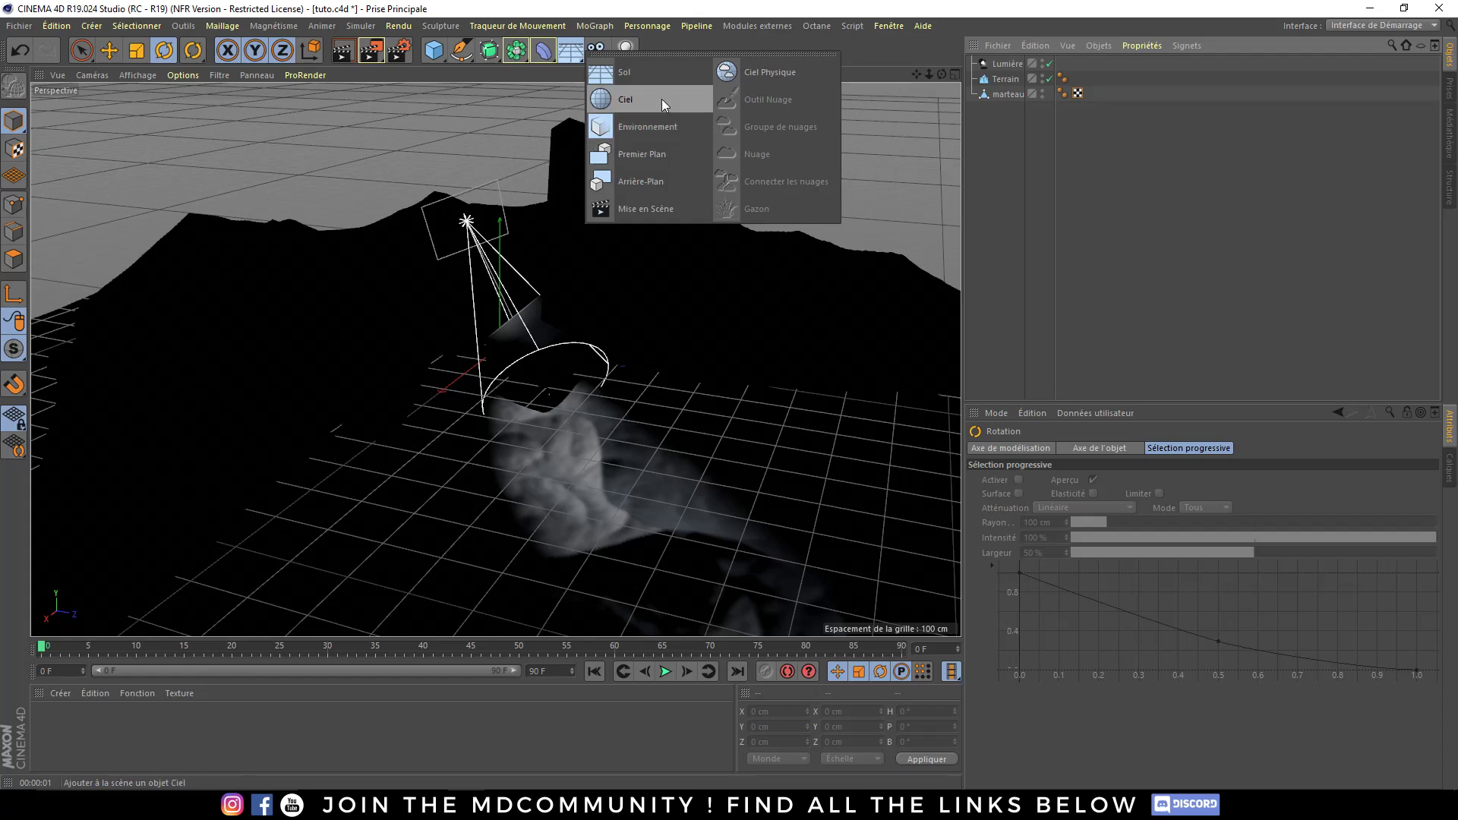
pyautogui.click(642, 76)
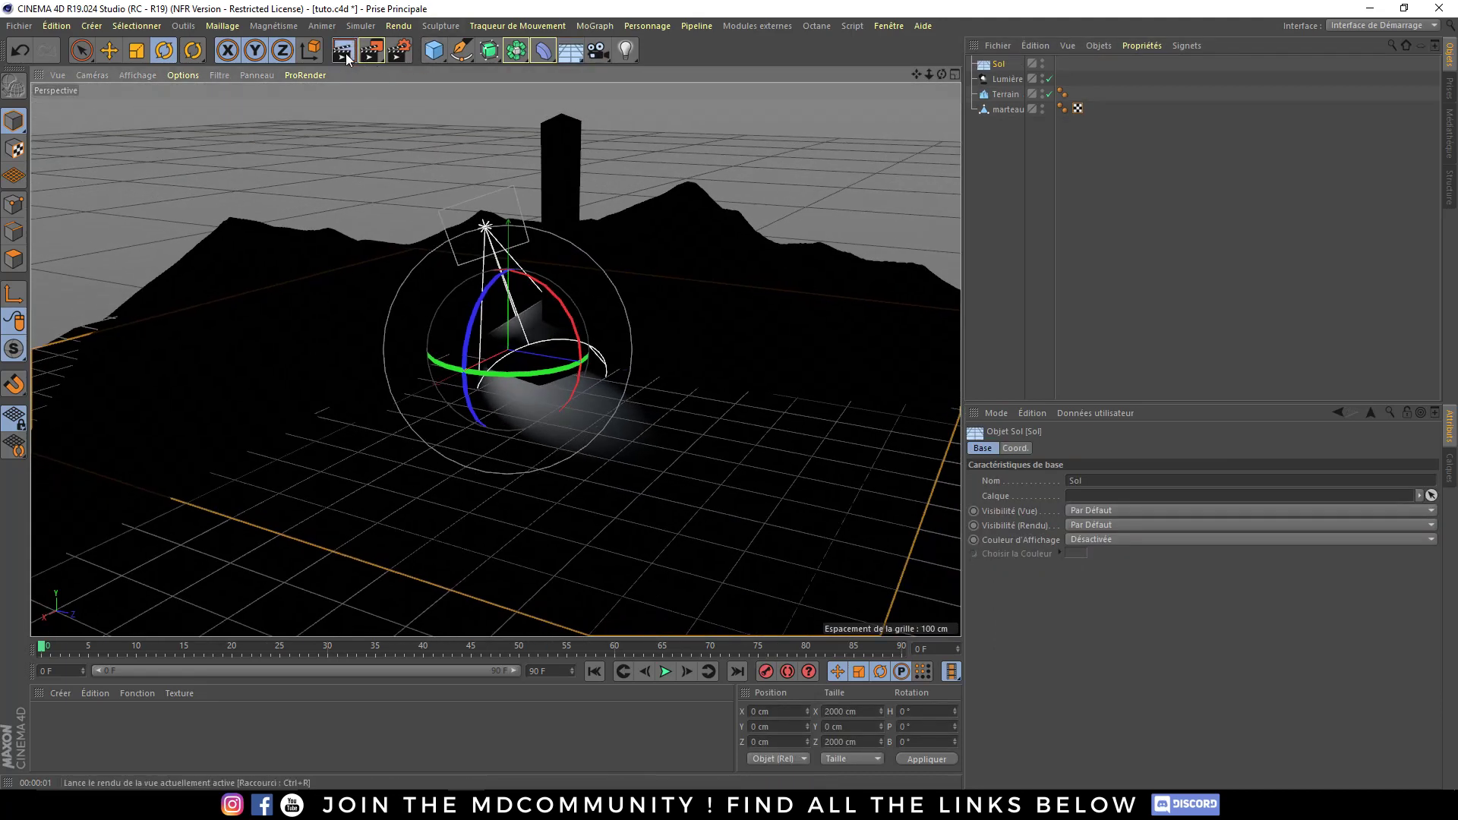
pyautogui.click(342, 50)
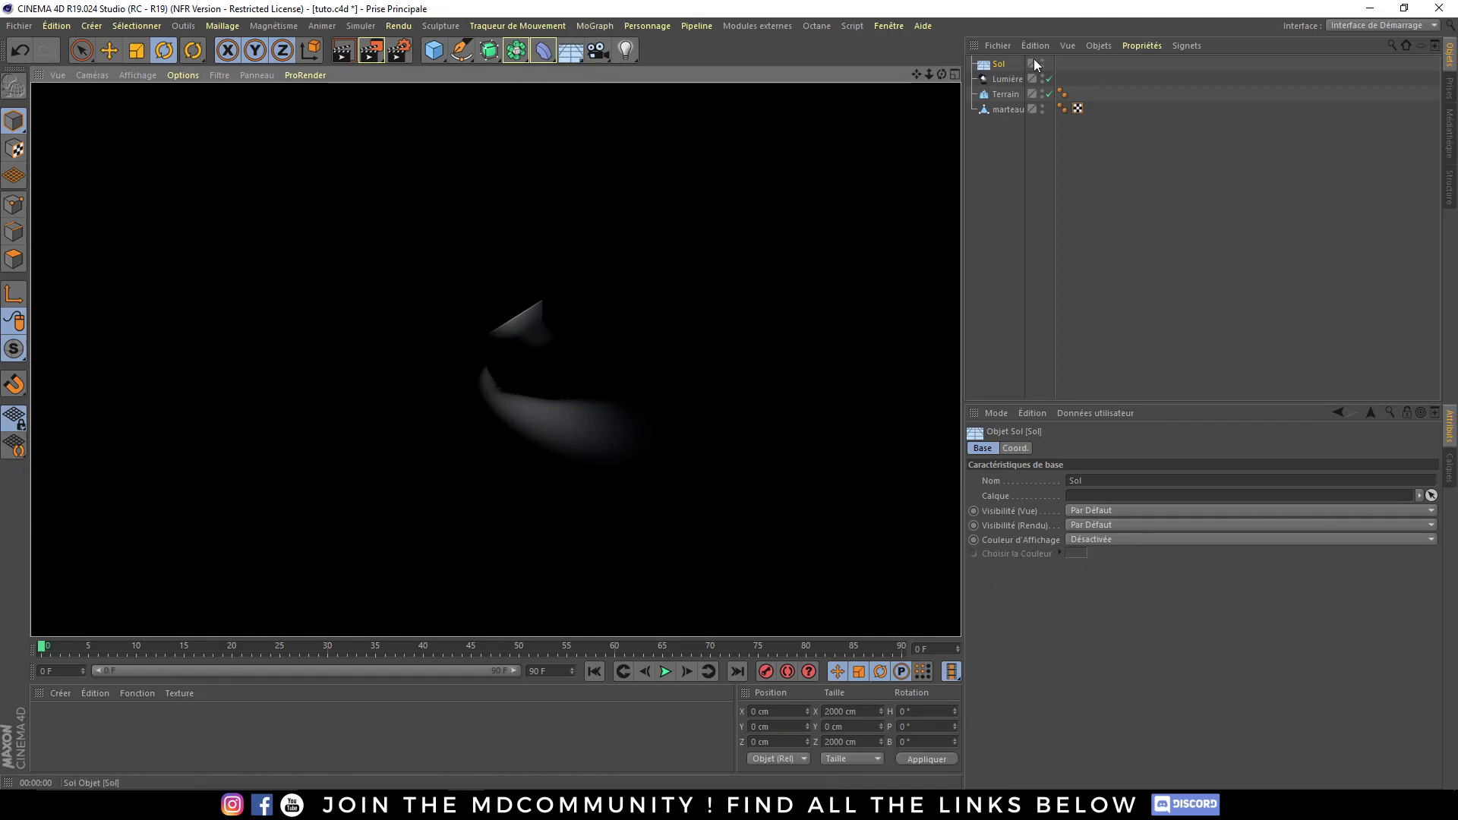
# - Set the light back to Omni with shadows Sans, render, then delete the floor
pyautogui.click(1007, 79)
pyautogui.click(1093, 593)
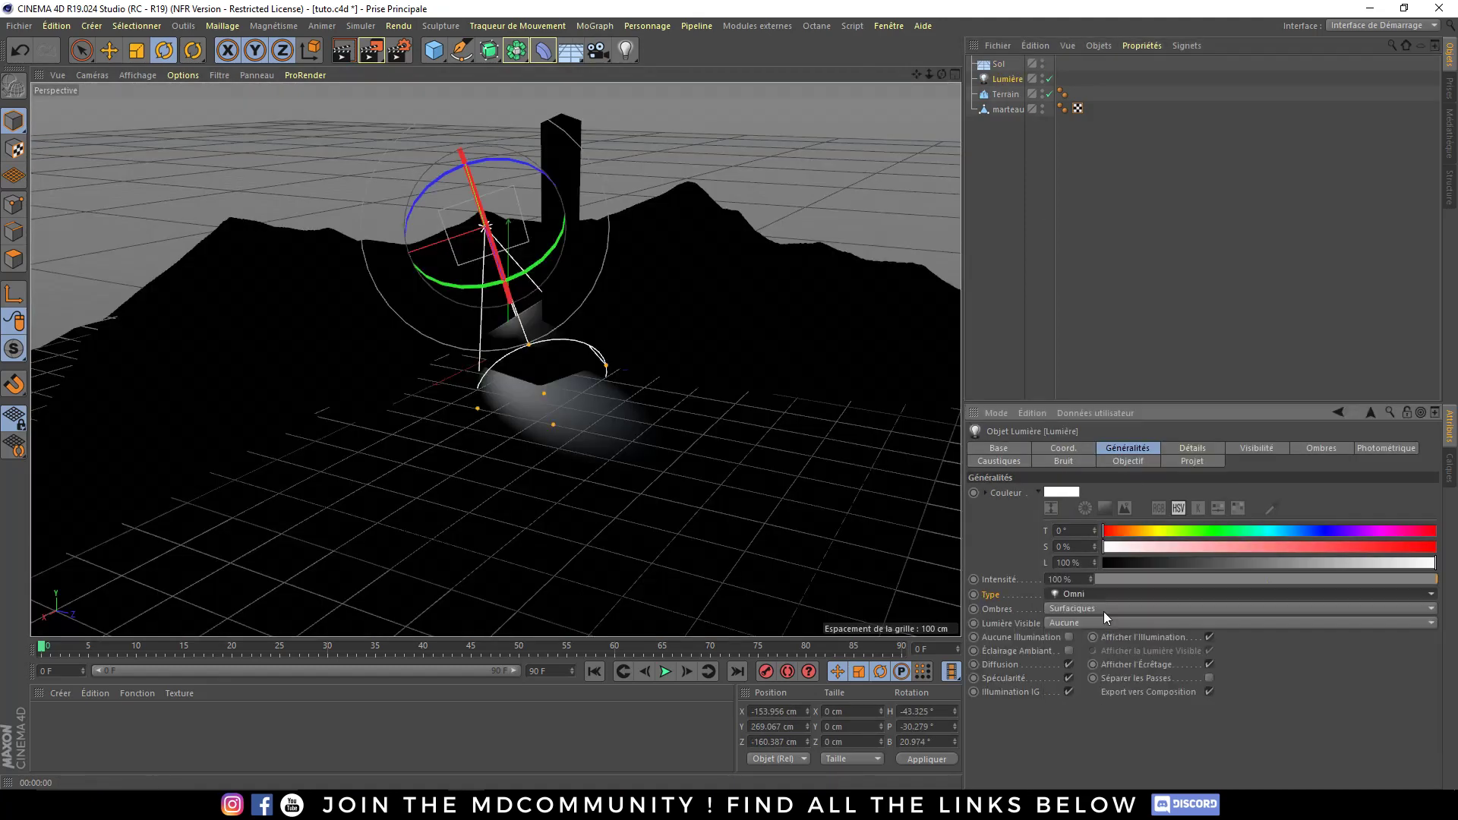
pyautogui.click(1077, 609)
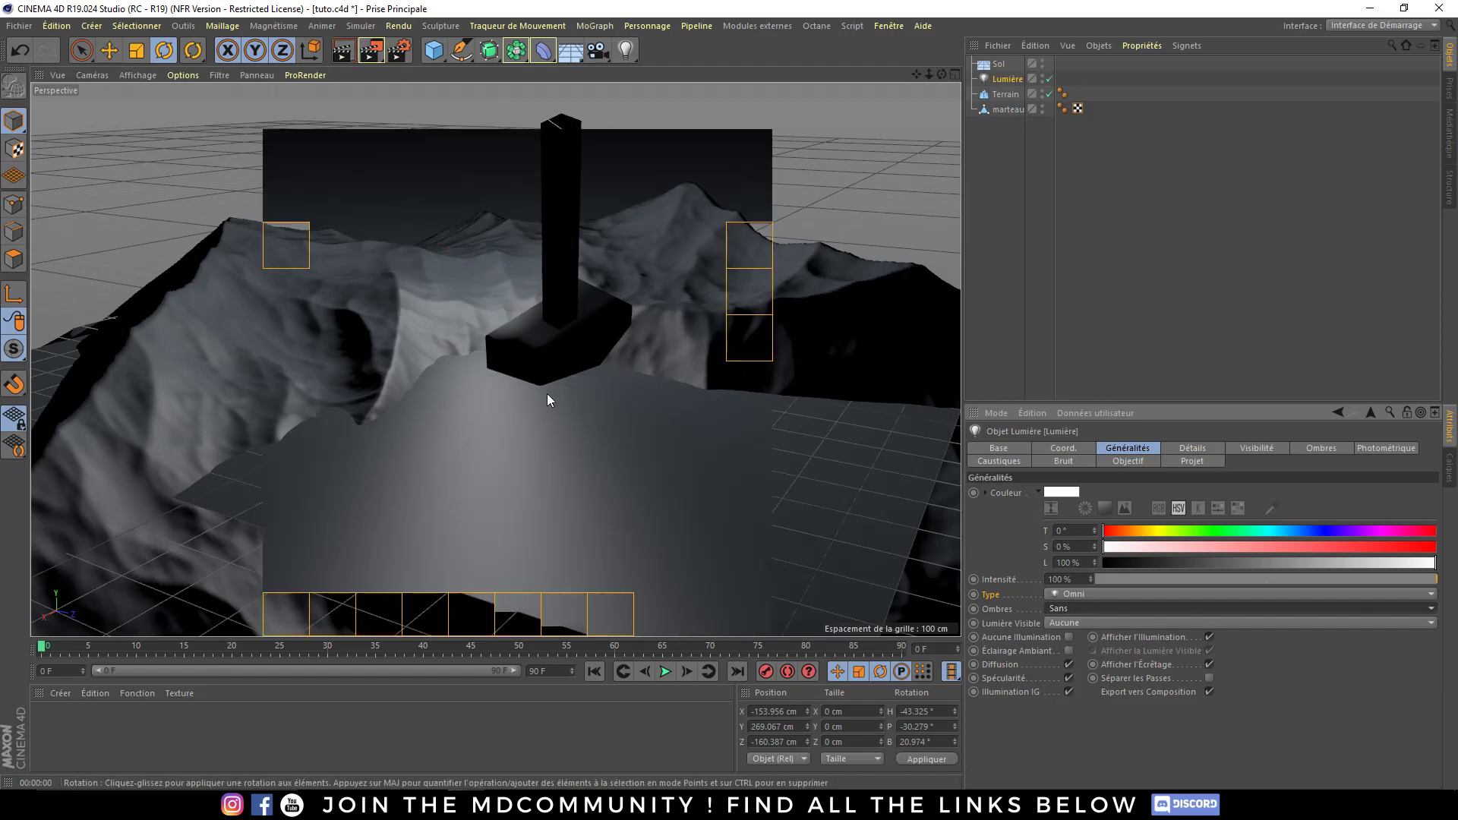
pyautogui.click(459, 192)
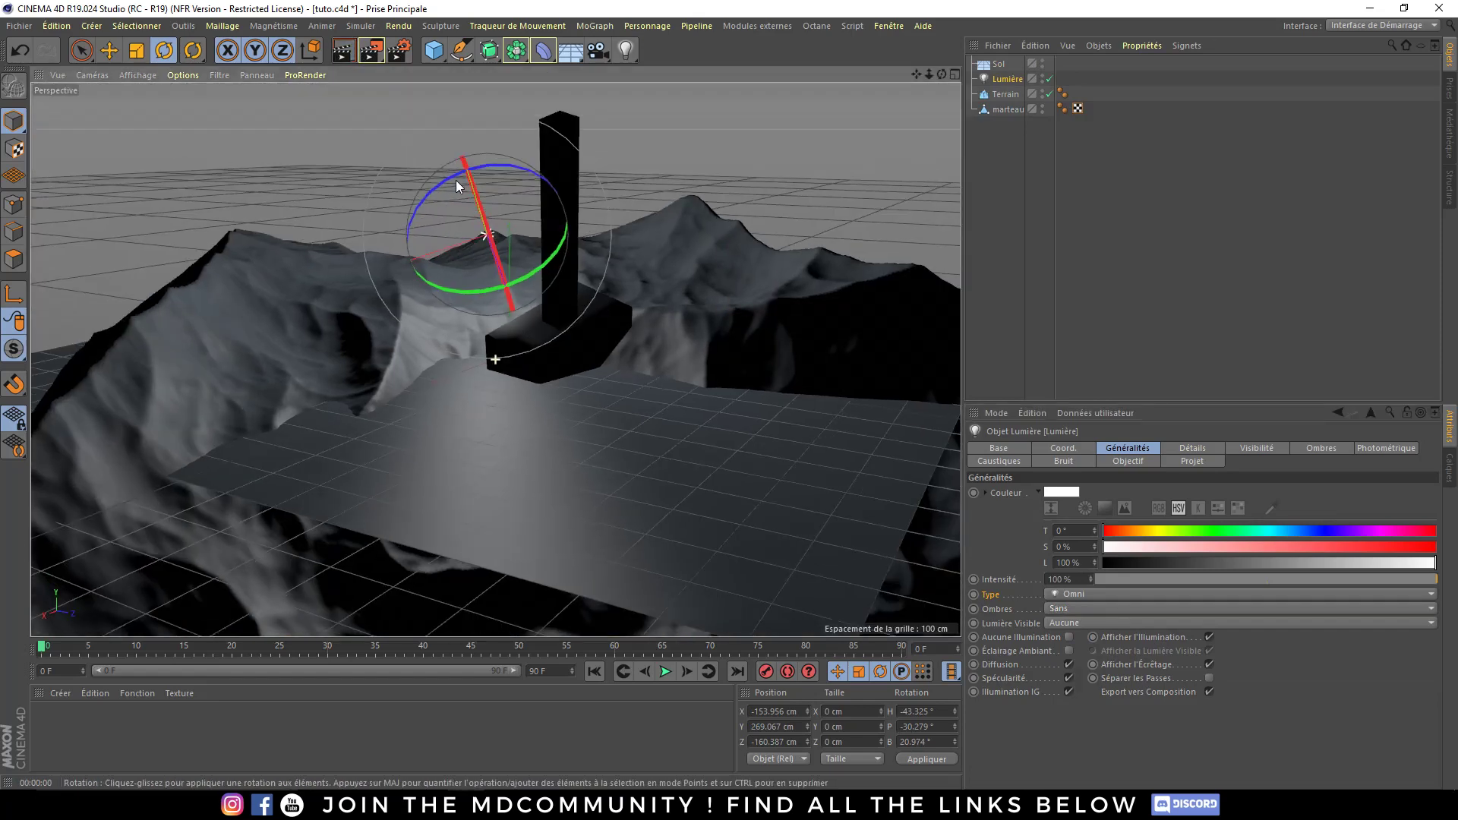
pyautogui.hotkey('ctrl', 'r')
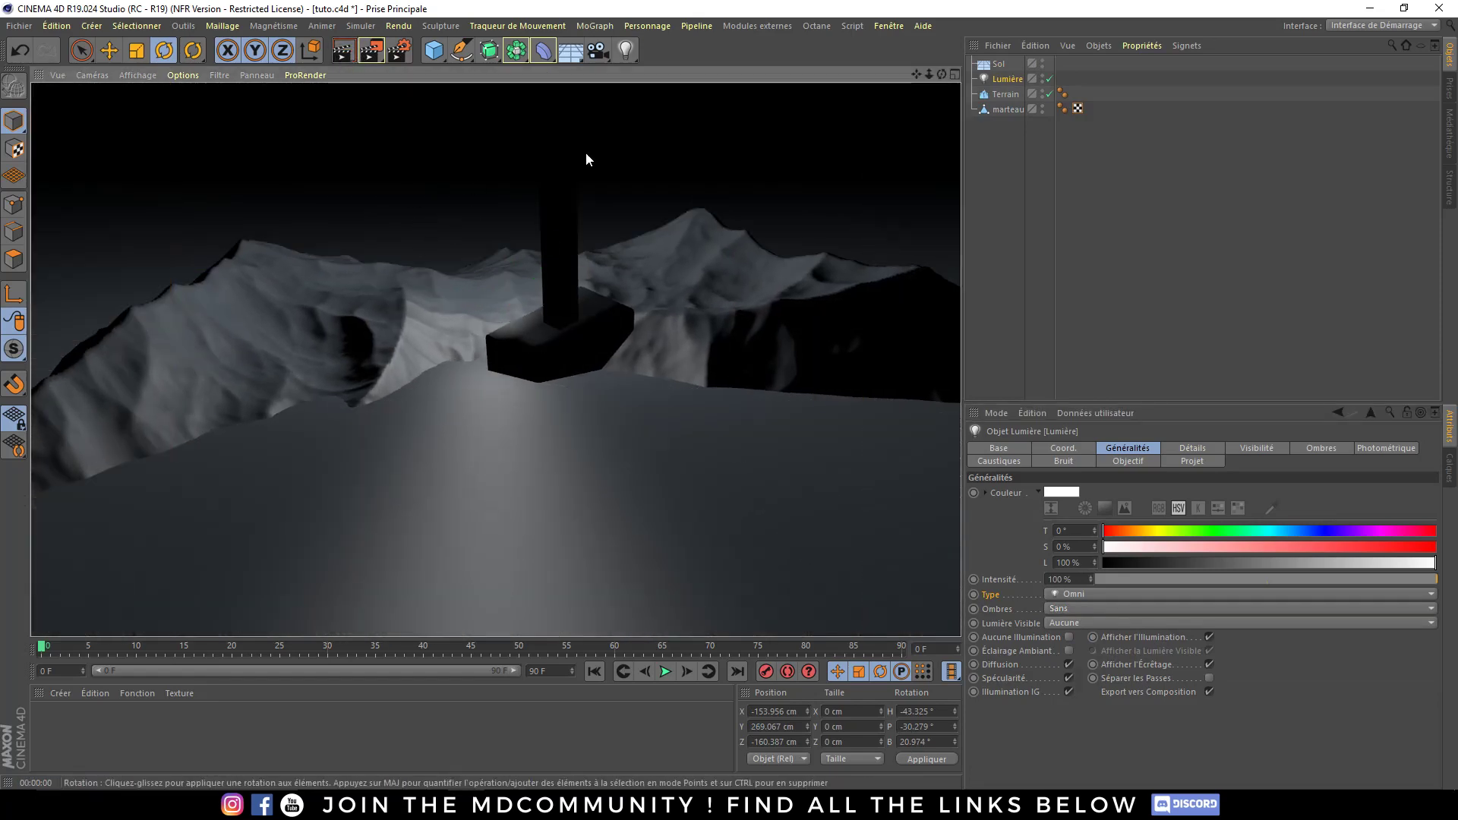
pyautogui.keyDown('alt'); pyautogui.moveTo(449, 243); pyautogui.dragTo(534, 344); pyautogui.keyUp('alt')
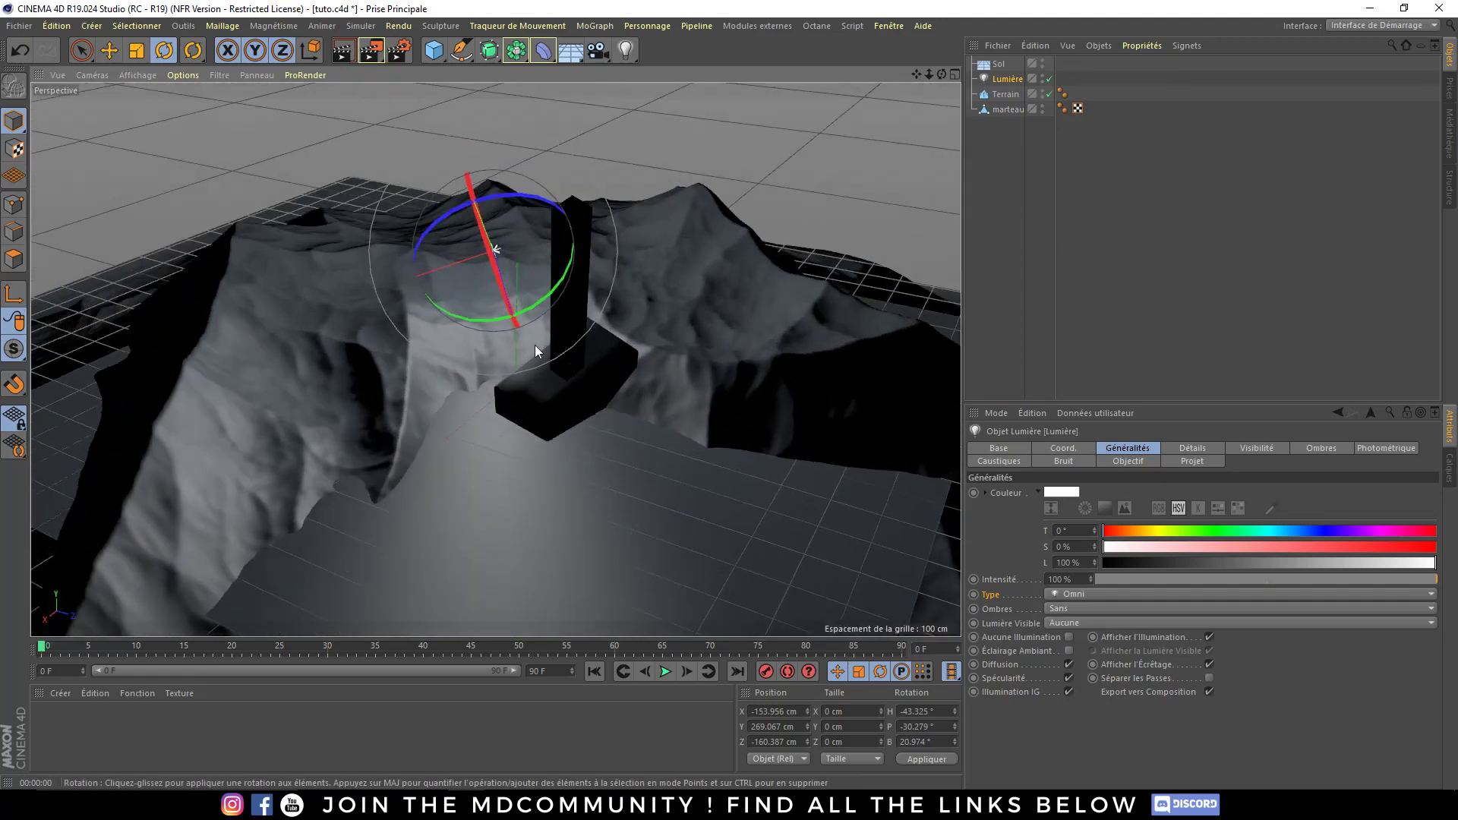
pyautogui.click(1000, 67)
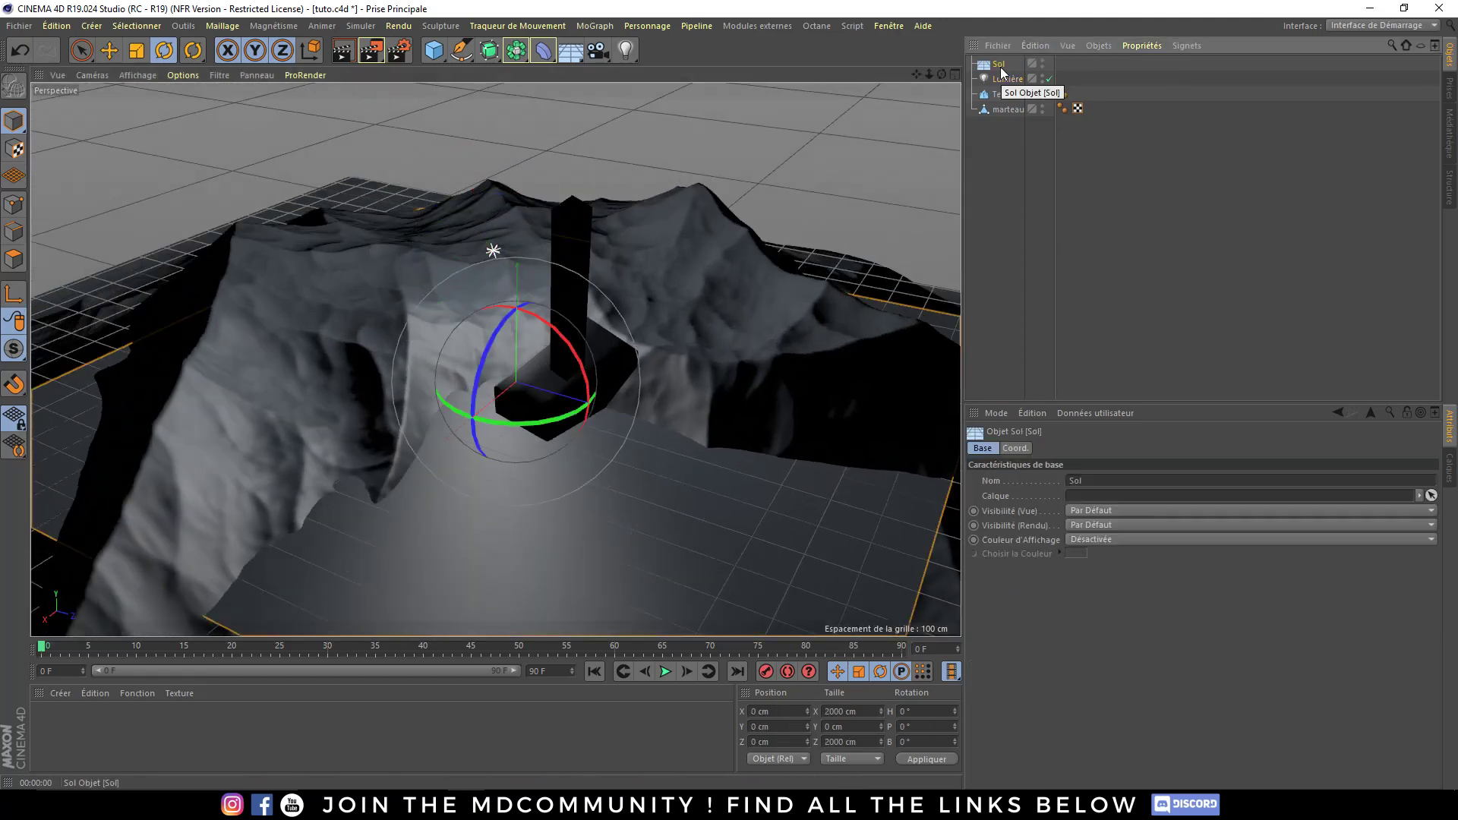
pyautogui.press('Delete')
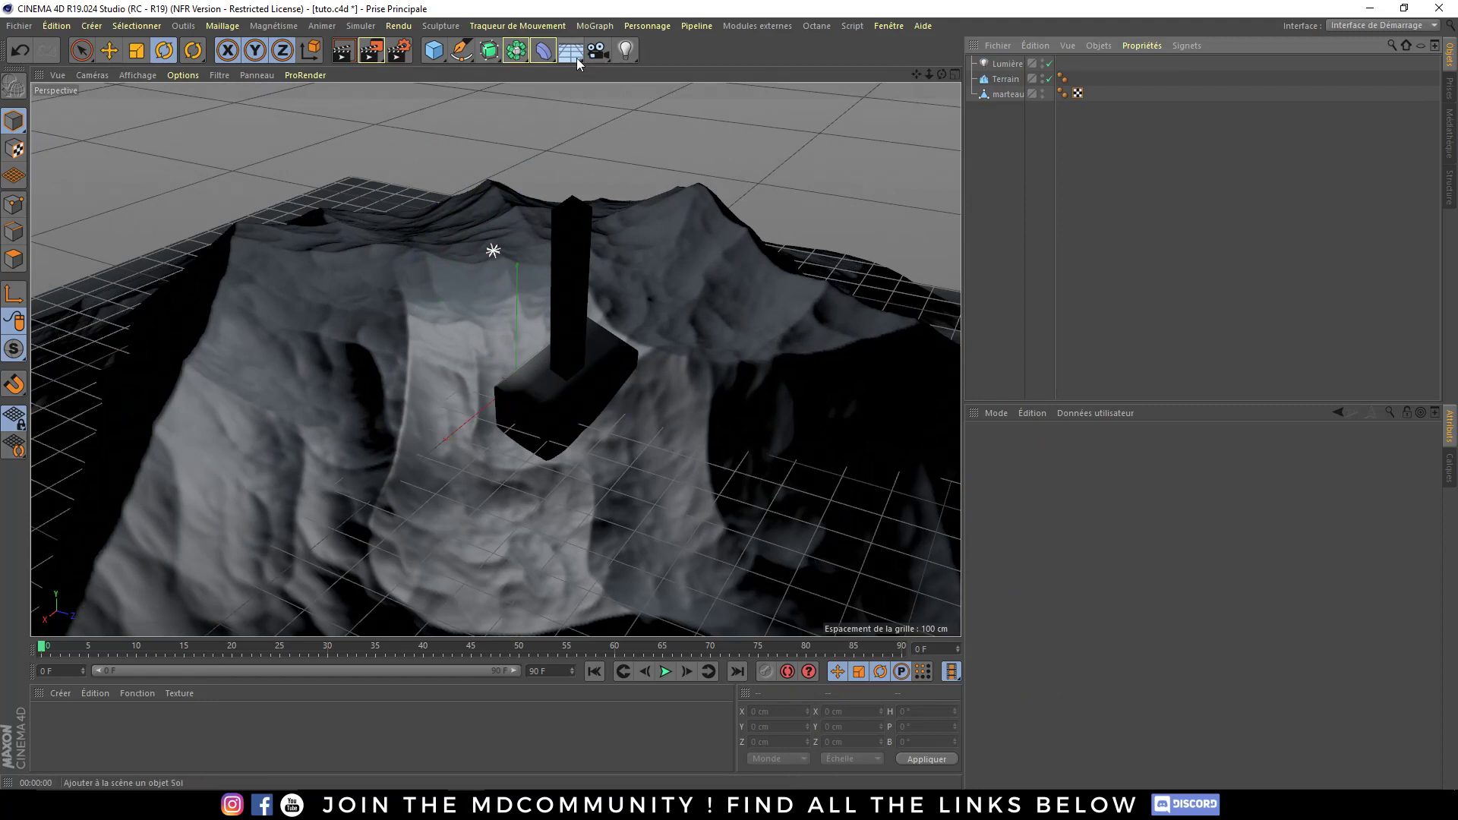
# - Add a Ciel Physique sky and render previews of the terrain and hammer
pyautogui.click(576, 58)
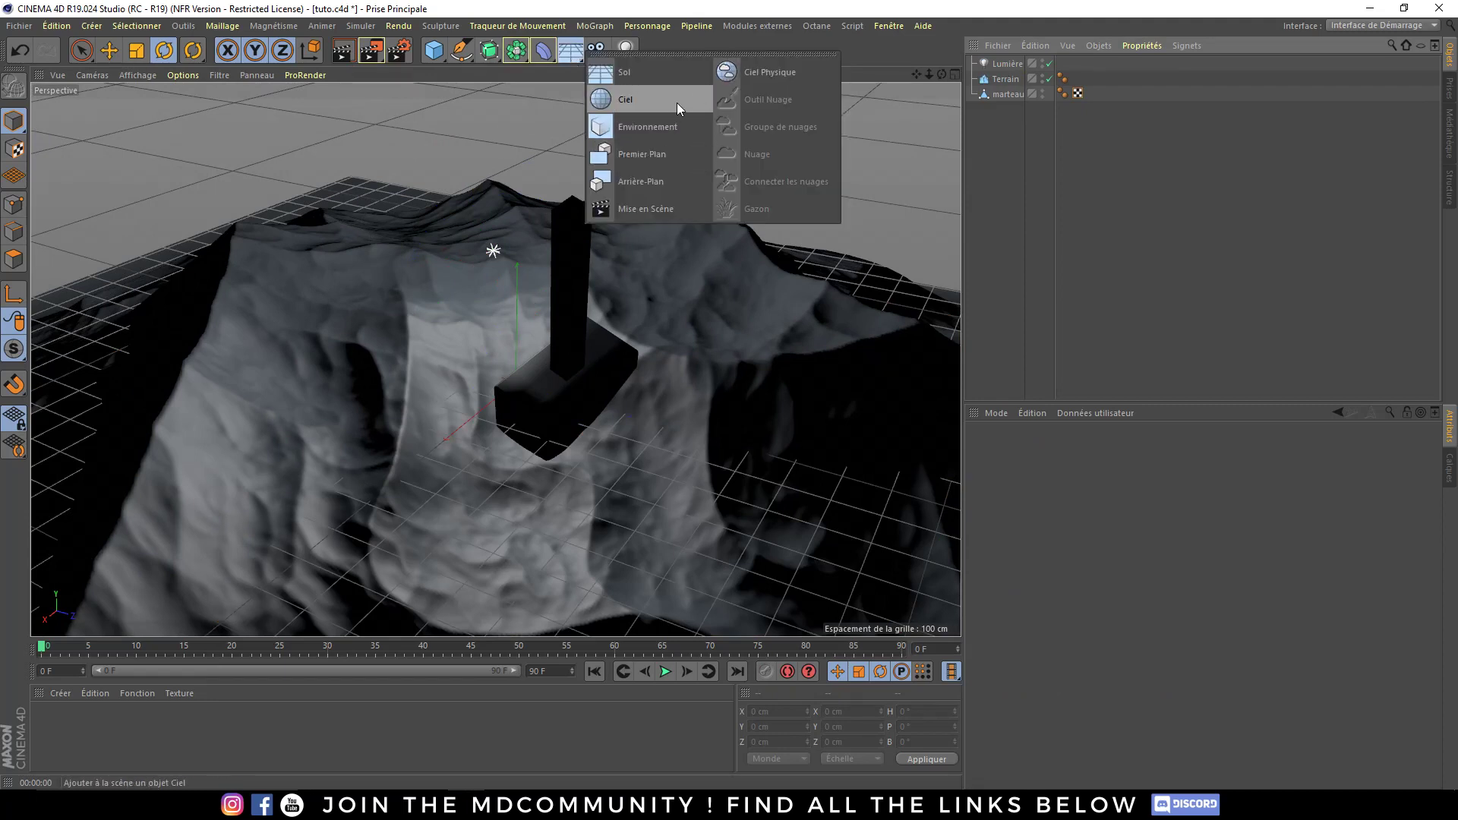
pyautogui.click(786, 72)
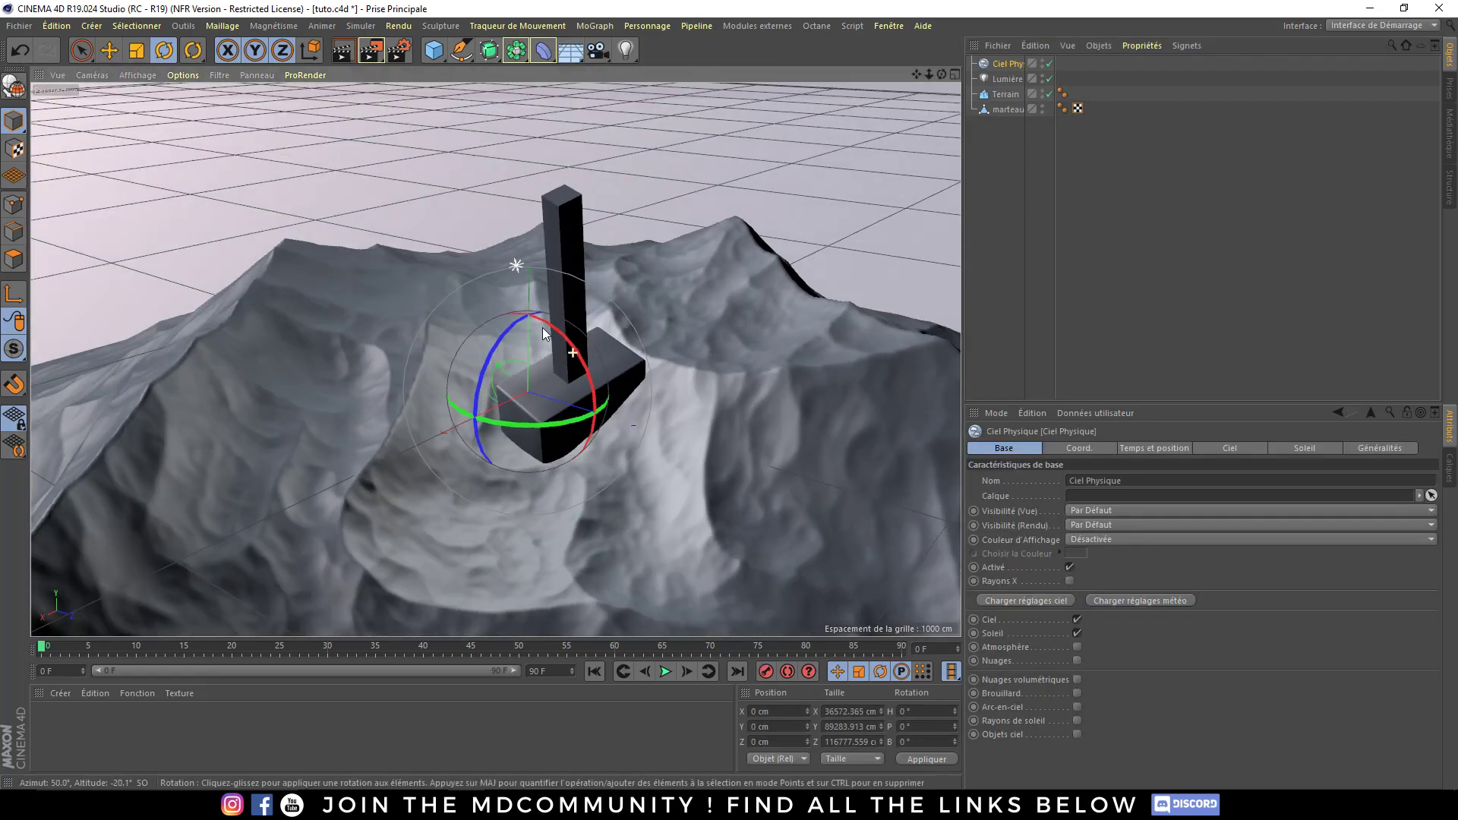
pyautogui.moveTo(542, 326)
pyautogui.keyDown('alt'); pyautogui.mouseDown()
pyautogui.moveTo(502, 302)
pyautogui.moveTo(526, 358)
pyautogui.moveTo(576, 392)
pyautogui.moveTo(548, 352)
pyautogui.moveTo(706, 345)
pyautogui.moveTo(575, 298)
pyautogui.mouseUp(); pyautogui.keyUp('alt')
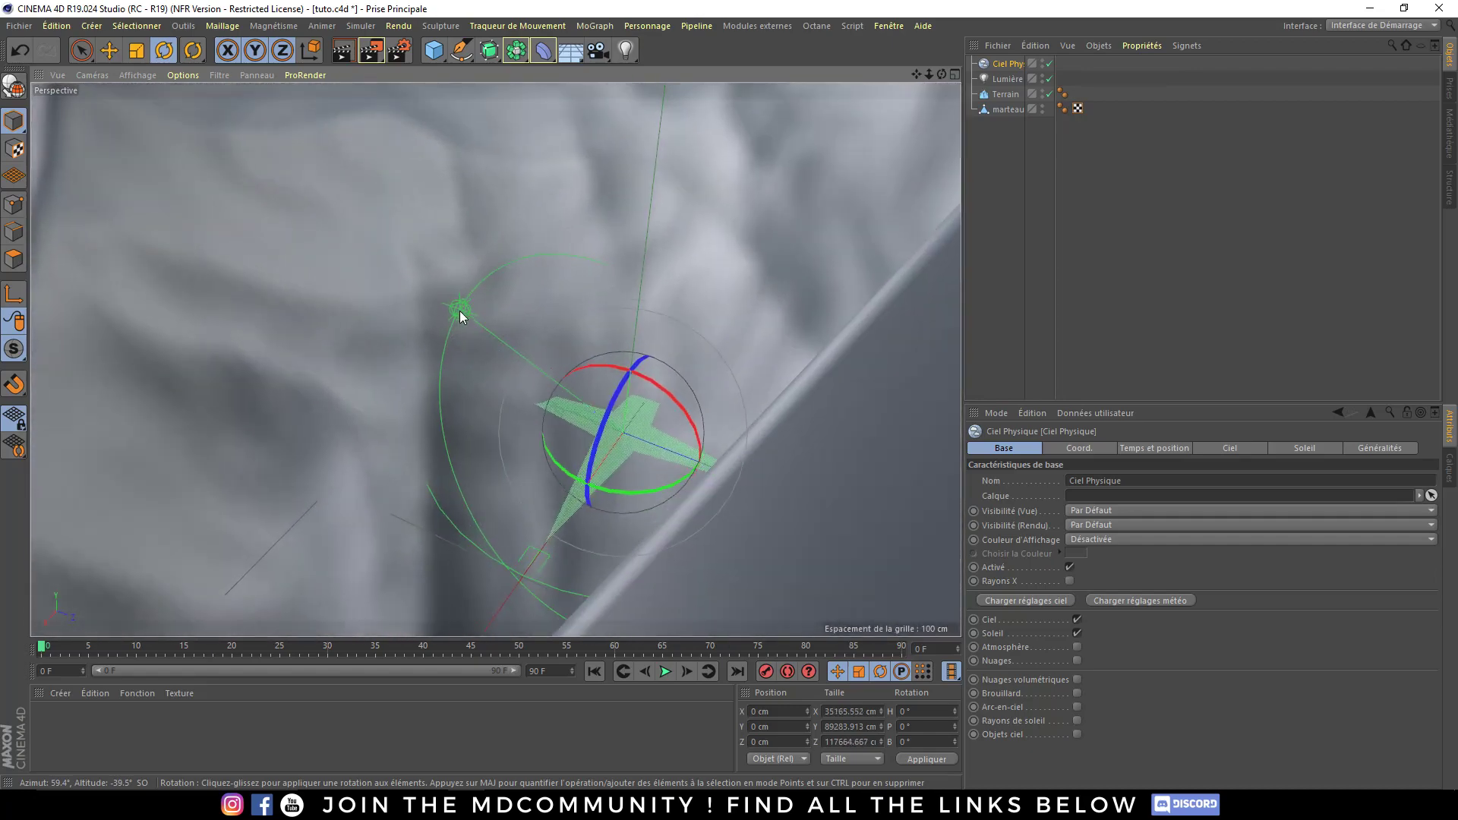
pyautogui.moveTo(459, 311)
pyautogui.keyDown('alt'); pyautogui.mouseDown()
pyautogui.moveTo(503, 232)
pyautogui.moveTo(465, 212)
pyautogui.moveTo(473, 231)
pyautogui.moveTo(367, 298)
pyautogui.moveTo(506, 226)
pyautogui.moveTo(570, 262)
pyautogui.moveTo(394, 314)
pyautogui.moveTo(254, 330)
pyautogui.moveTo(476, 266)
pyautogui.mouseUp(); pyautogui.keyUp('alt')
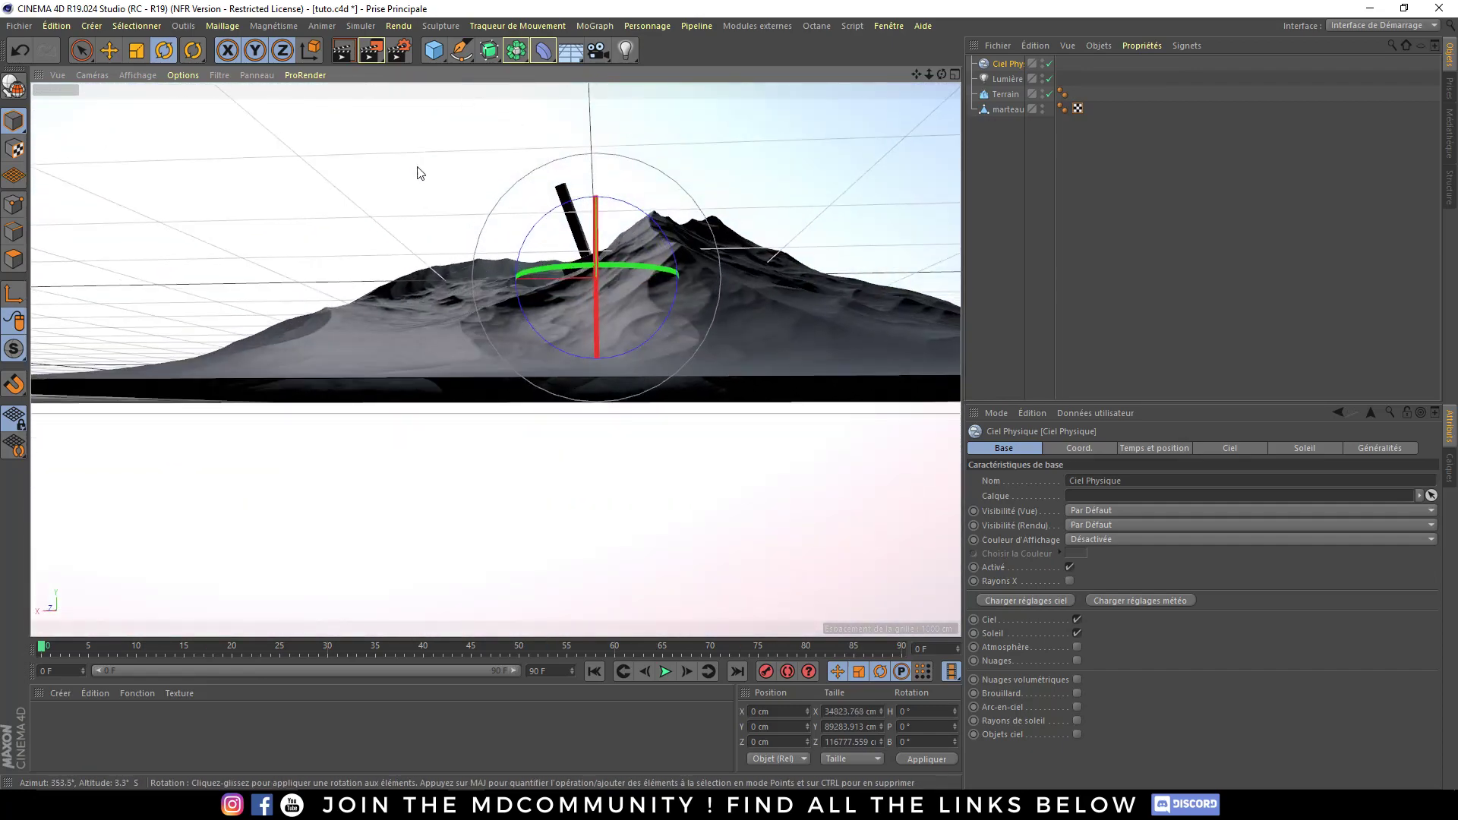
pyautogui.moveTo(419, 168)
pyautogui.keyDown('alt'); pyautogui.mouseDown()
pyautogui.moveTo(613, 291)
pyautogui.moveTo(608, 439)
pyautogui.moveTo(701, 507)
pyautogui.moveTo(493, 236)
pyautogui.mouseUp(); pyautogui.keyUp('alt')
pyautogui.hotkey('ctrl', 'r')
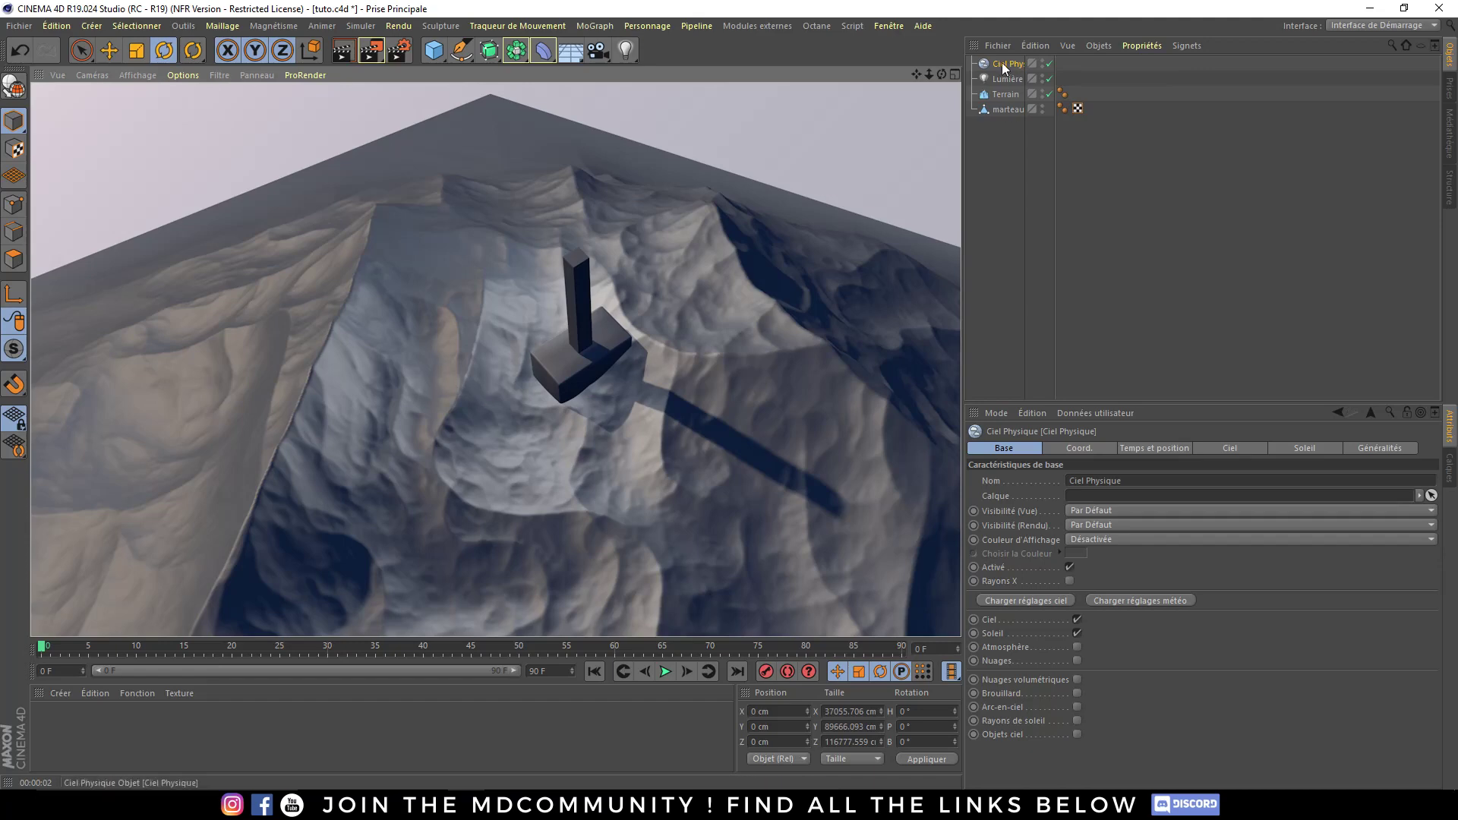
pyautogui.scroll(-5, 524, 224)
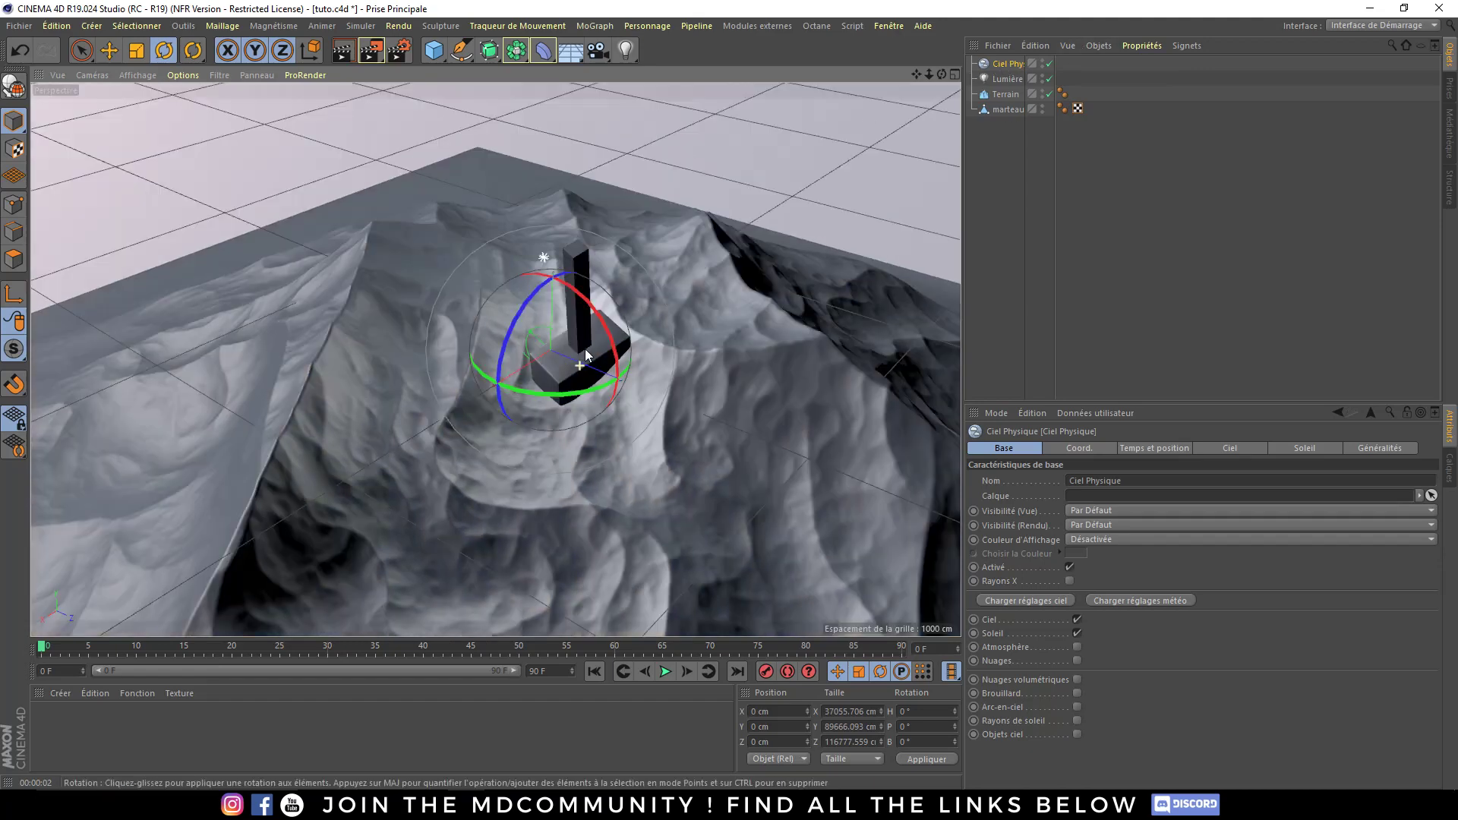
pyautogui.moveTo(524, 223)
pyautogui.keyDown('alt'); pyautogui.mouseDown()
pyautogui.moveTo(613, 284)
pyautogui.moveTo(395, 351)
pyautogui.mouseUp(); pyautogui.keyUp('alt')
pyautogui.click(337, 57)
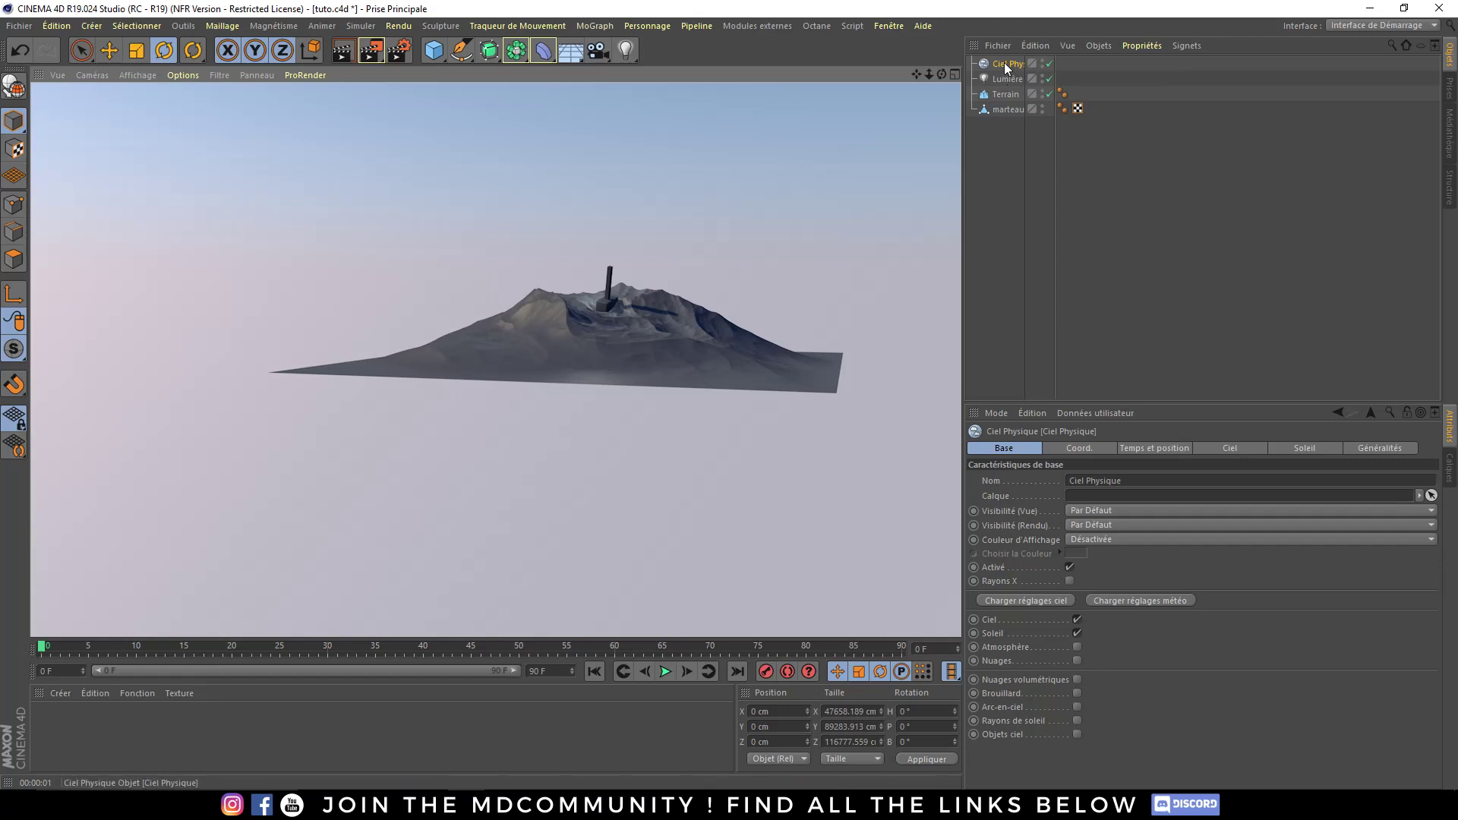
# - Drag the physical sky's clock to 18:56 and orbit down to view the evening-lit terrain
pyautogui.click(1114, 417)
pyautogui.click(1156, 449)
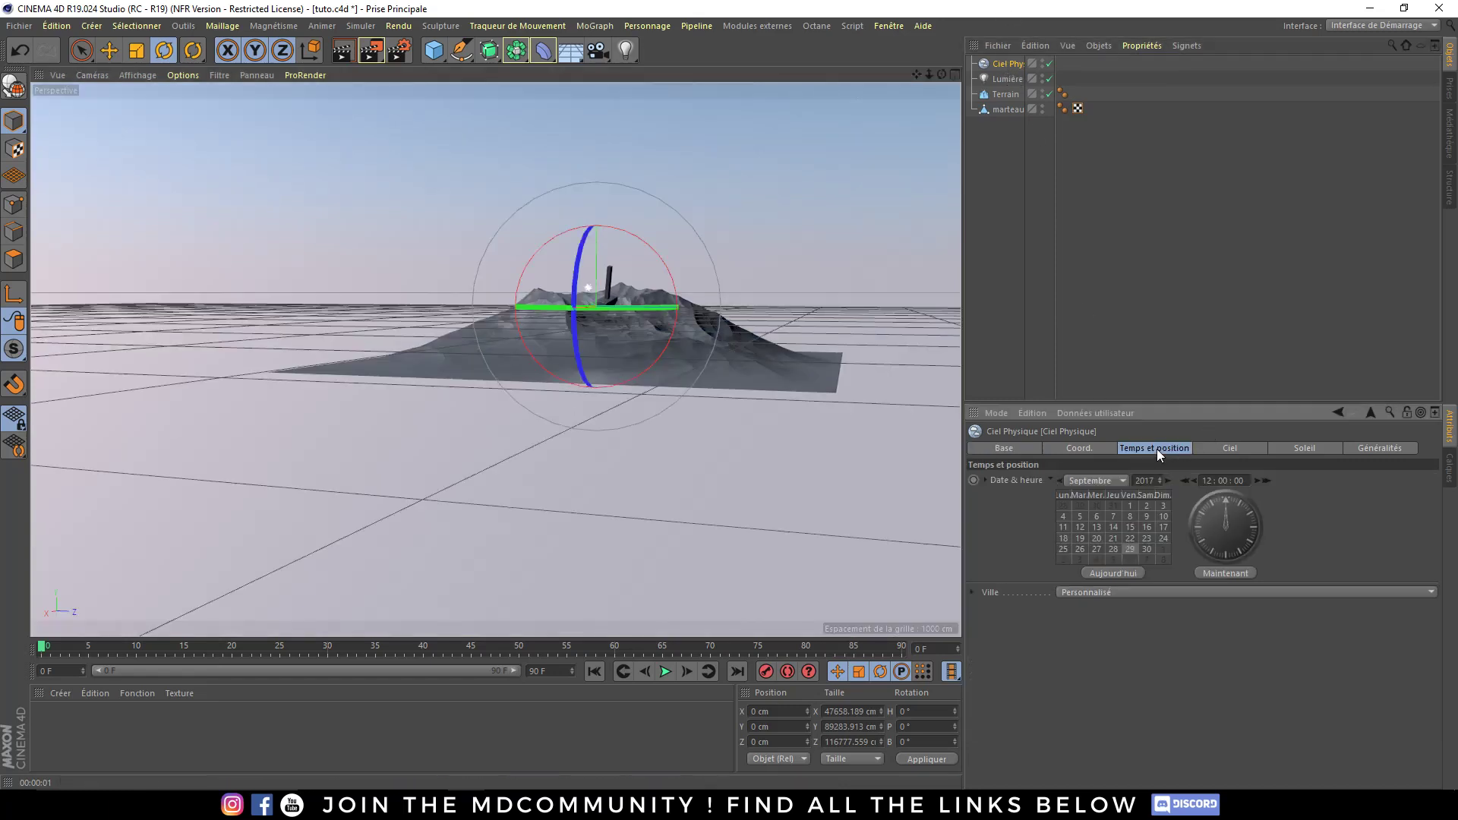
pyautogui.moveTo(1187, 487); pyautogui.dragTo(1209, 518)
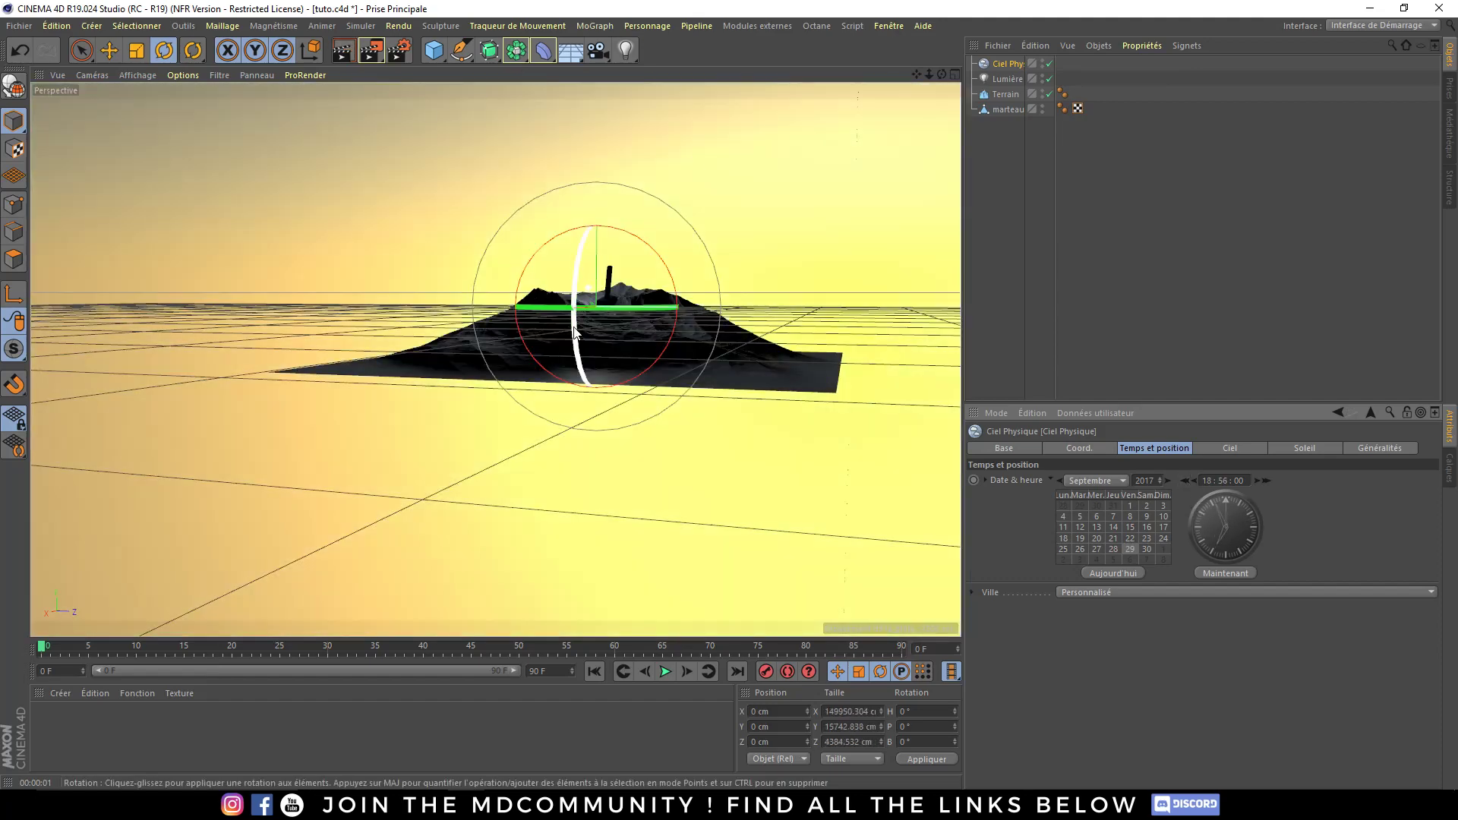
pyautogui.scroll(2, 620, 284)
pyautogui.scroll(4, 727, 298)
pyautogui.moveTo(726, 298)
pyautogui.keyDown('alt'); pyautogui.mouseDown()
pyautogui.moveTo(583, 335)
pyautogui.moveTo(688, 376)
pyautogui.moveTo(525, 293)
pyautogui.moveTo(487, 363)
pyautogui.mouseUp(); pyautogui.keyUp('alt')
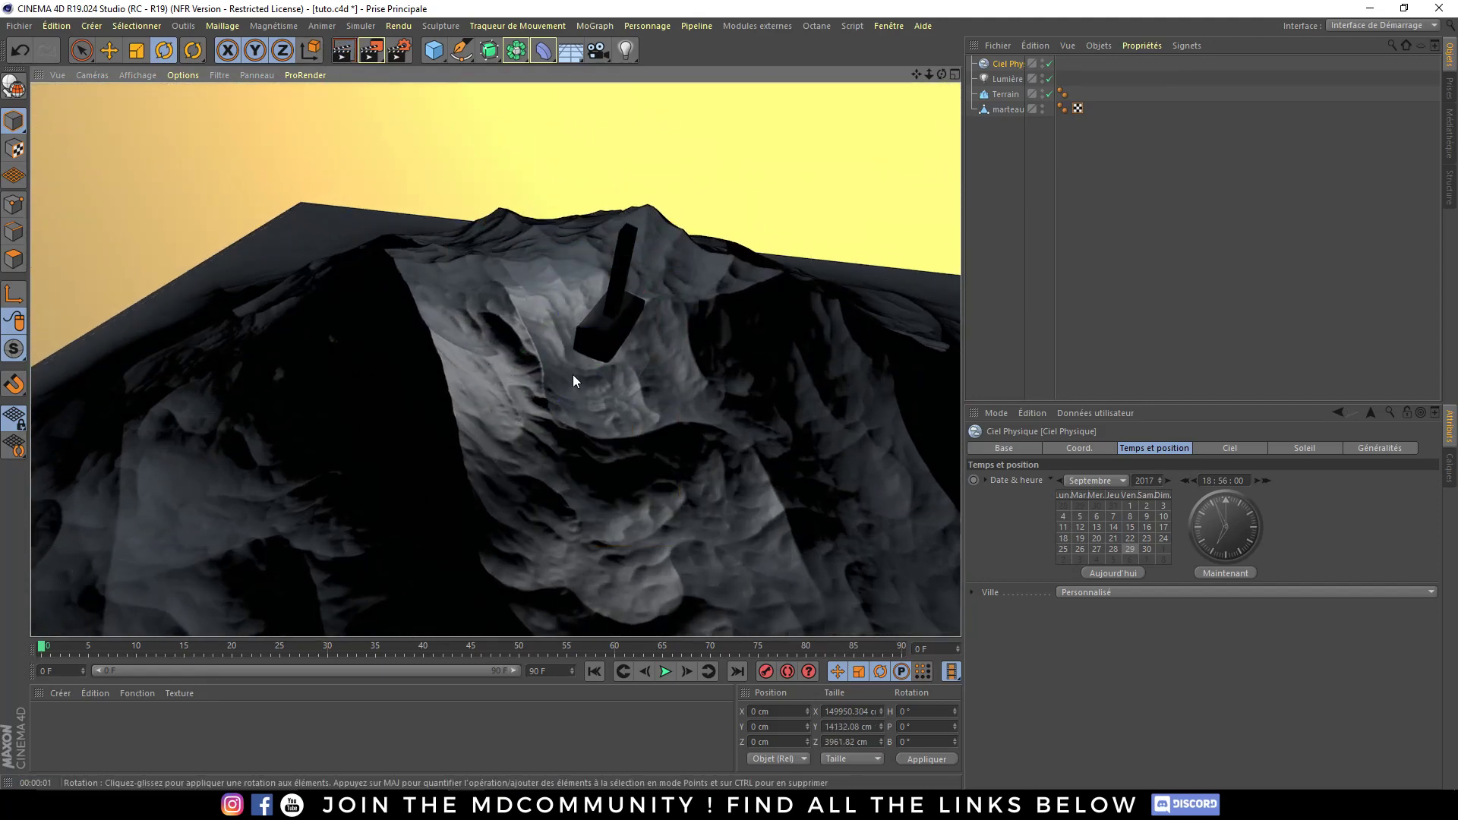
pyautogui.moveTo(577, 342)
pyautogui.keyDown('alt'); pyautogui.mouseDown()
pyautogui.moveTo(575, 392)
pyautogui.moveTo(558, 399)
pyautogui.moveTo(630, 384)
pyautogui.mouseUp(); pyautogui.keyUp('alt')
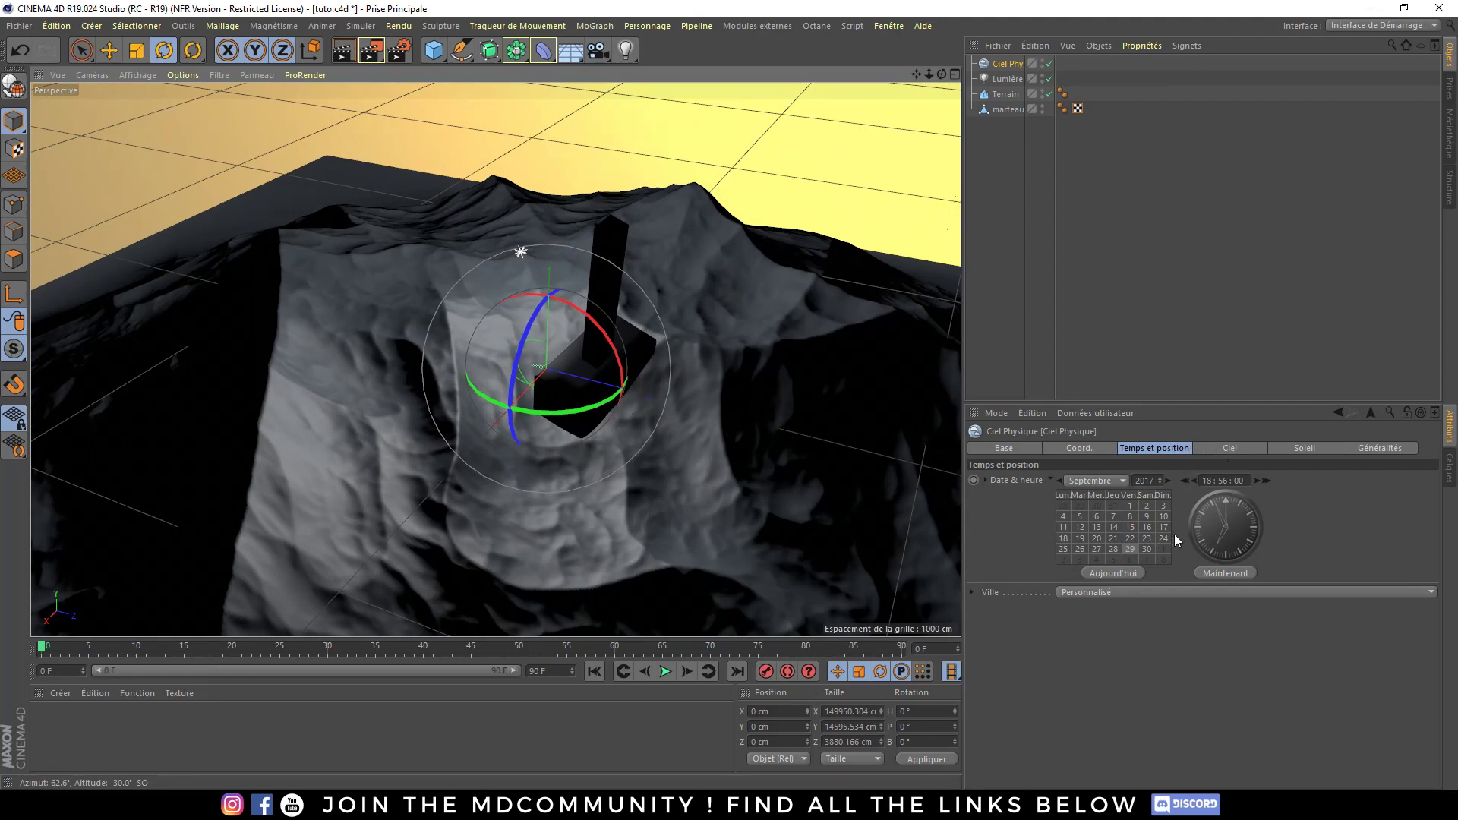
# - Review the sky's atmosphere parameters while orbiting low to see the horizon
pyautogui.click(1237, 451)
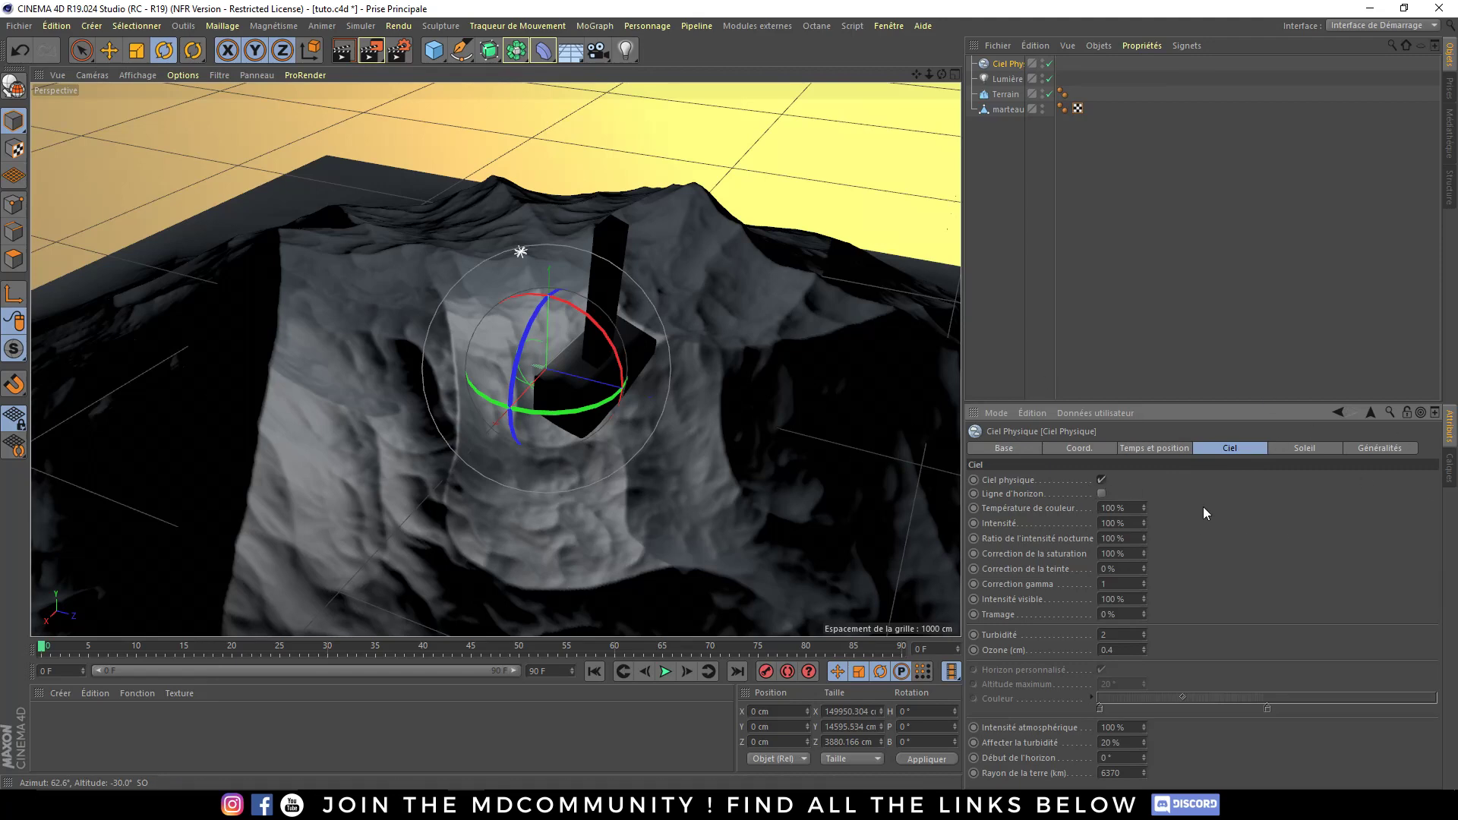
pyautogui.moveTo(700, 420)
pyautogui.keyDown('alt'); pyautogui.mouseDown()
pyautogui.moveTo(623, 357)
pyautogui.moveTo(605, 365)
pyautogui.mouseUp(); pyautogui.keyUp('alt')
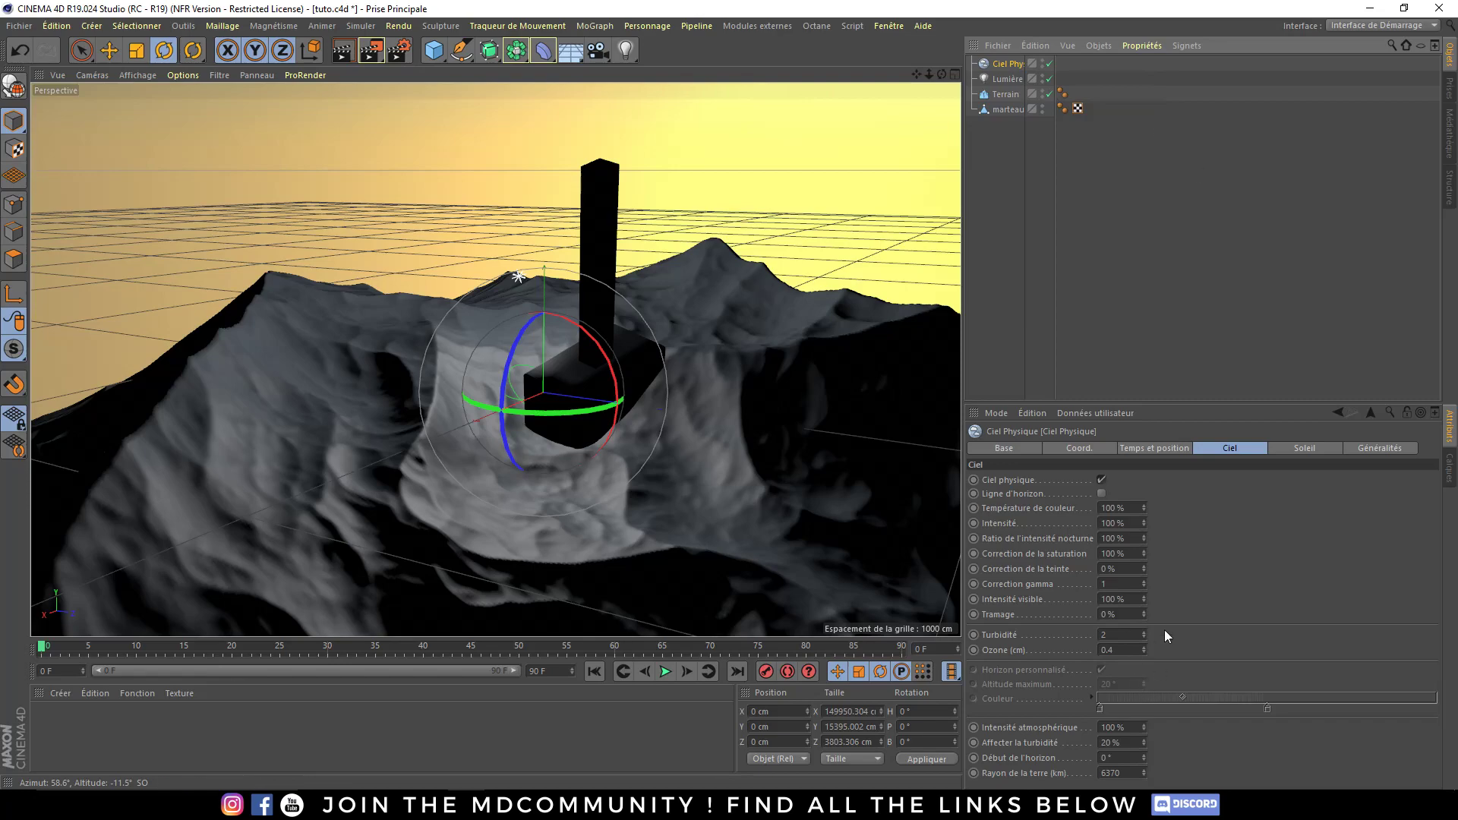
pyautogui.moveTo(600, 380)
pyautogui.keyDown('alt'); pyautogui.mouseDown()
pyautogui.moveTo(587, 429)
pyautogui.moveTo(571, 404)
pyautogui.moveTo(594, 352)
pyautogui.moveTo(880, 190)
pyautogui.mouseUp(); pyautogui.keyUp('alt')
# - Make the Lumière light a spot with Surfaciques (area) shadows, checking with a quick render
pyautogui.click(1007, 79)
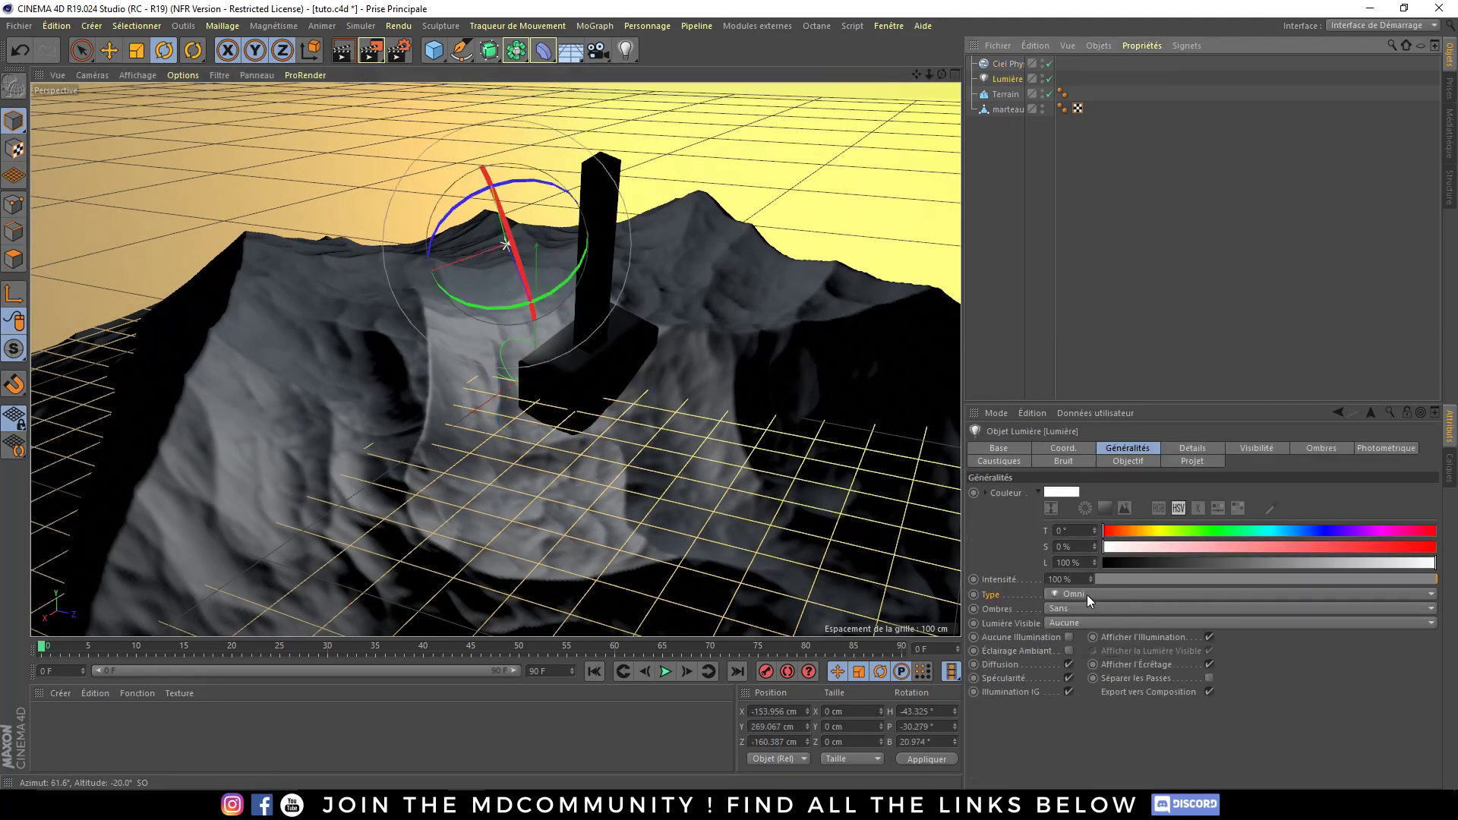
pyautogui.click(1084, 608)
pyautogui.click(1100, 670)
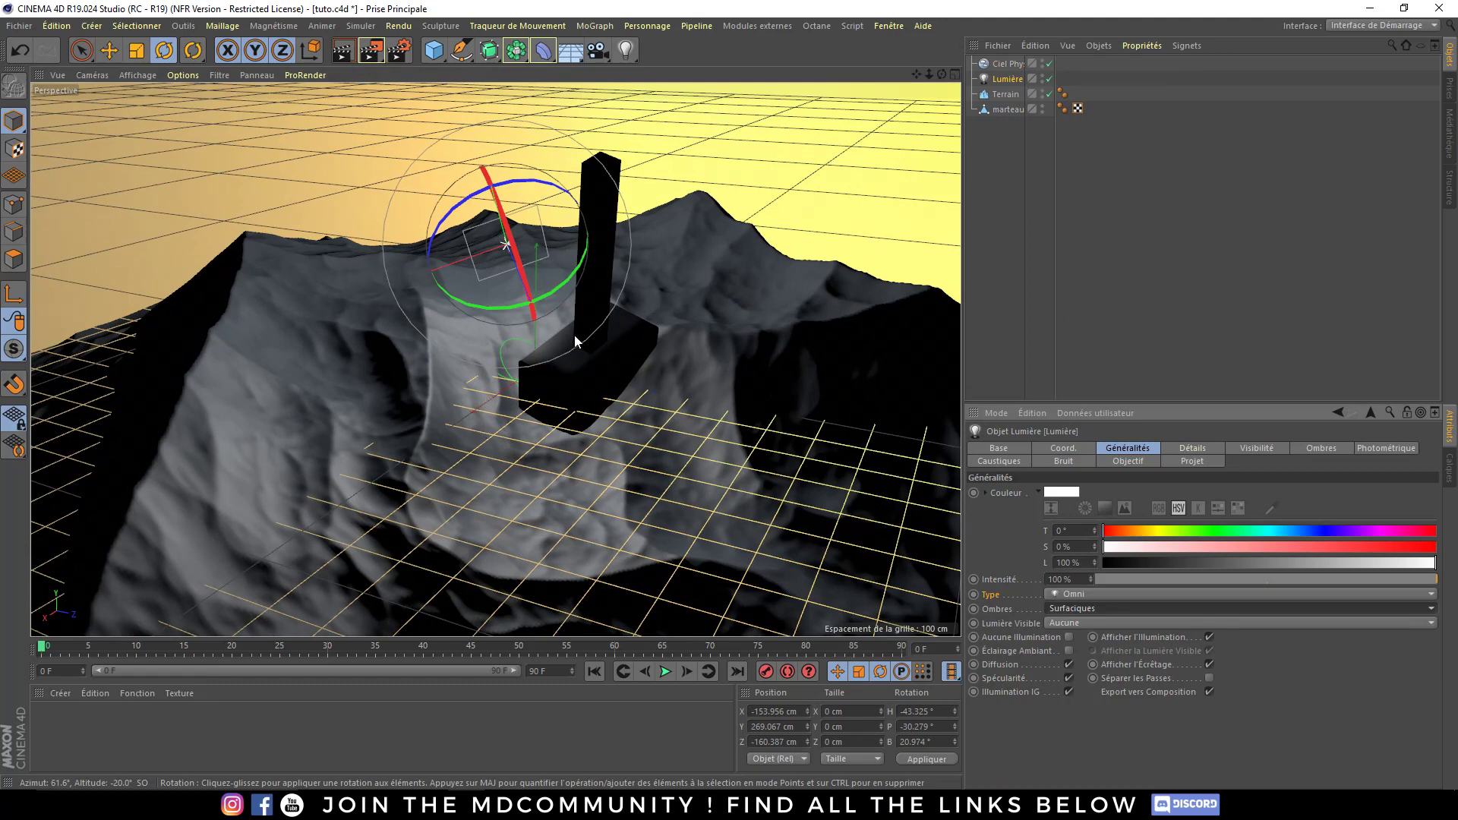
pyautogui.hotkey('ctrl', 'r')
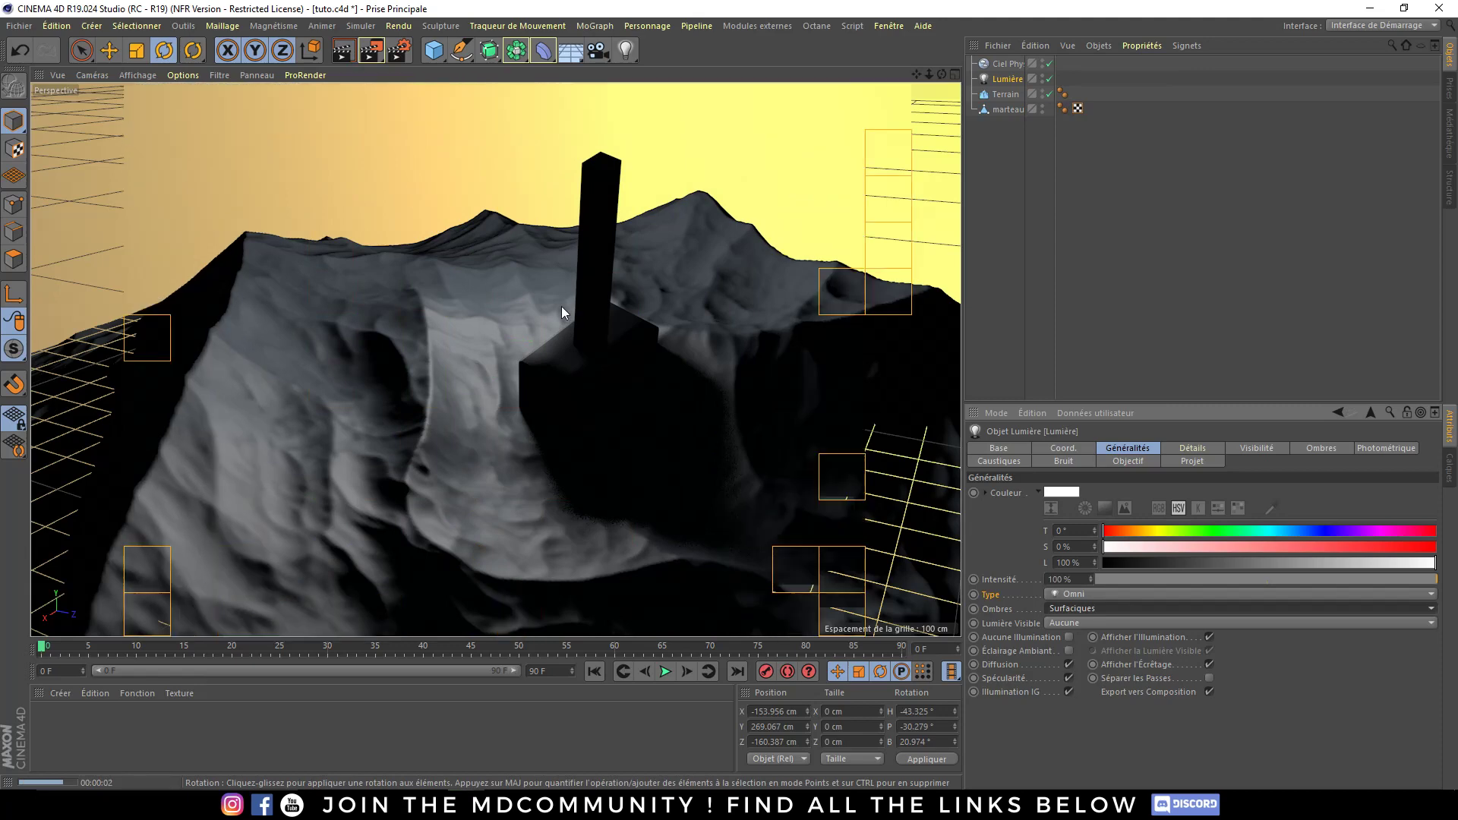
pyautogui.click(1078, 596)
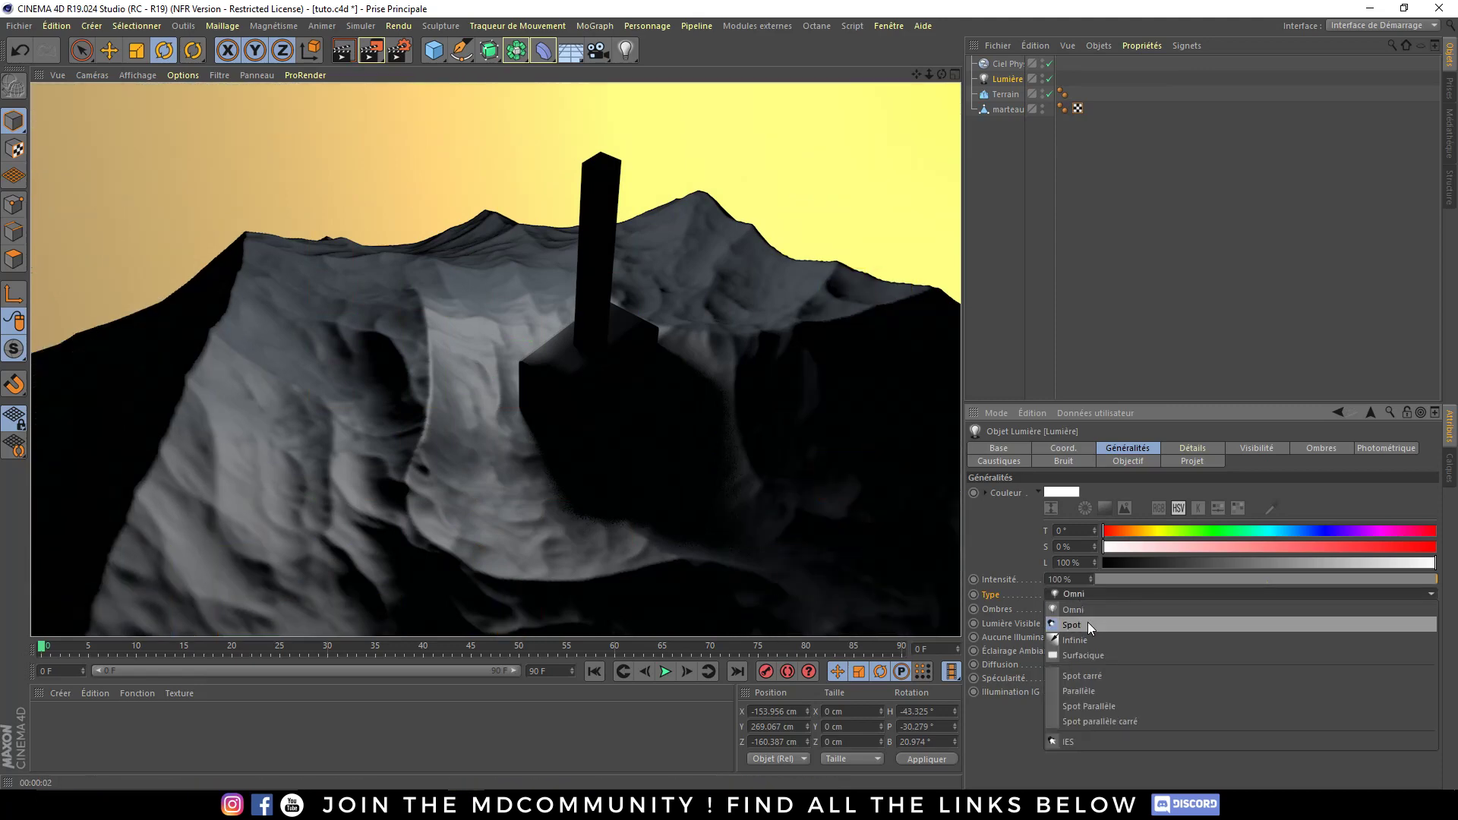
pyautogui.click(1087, 622)
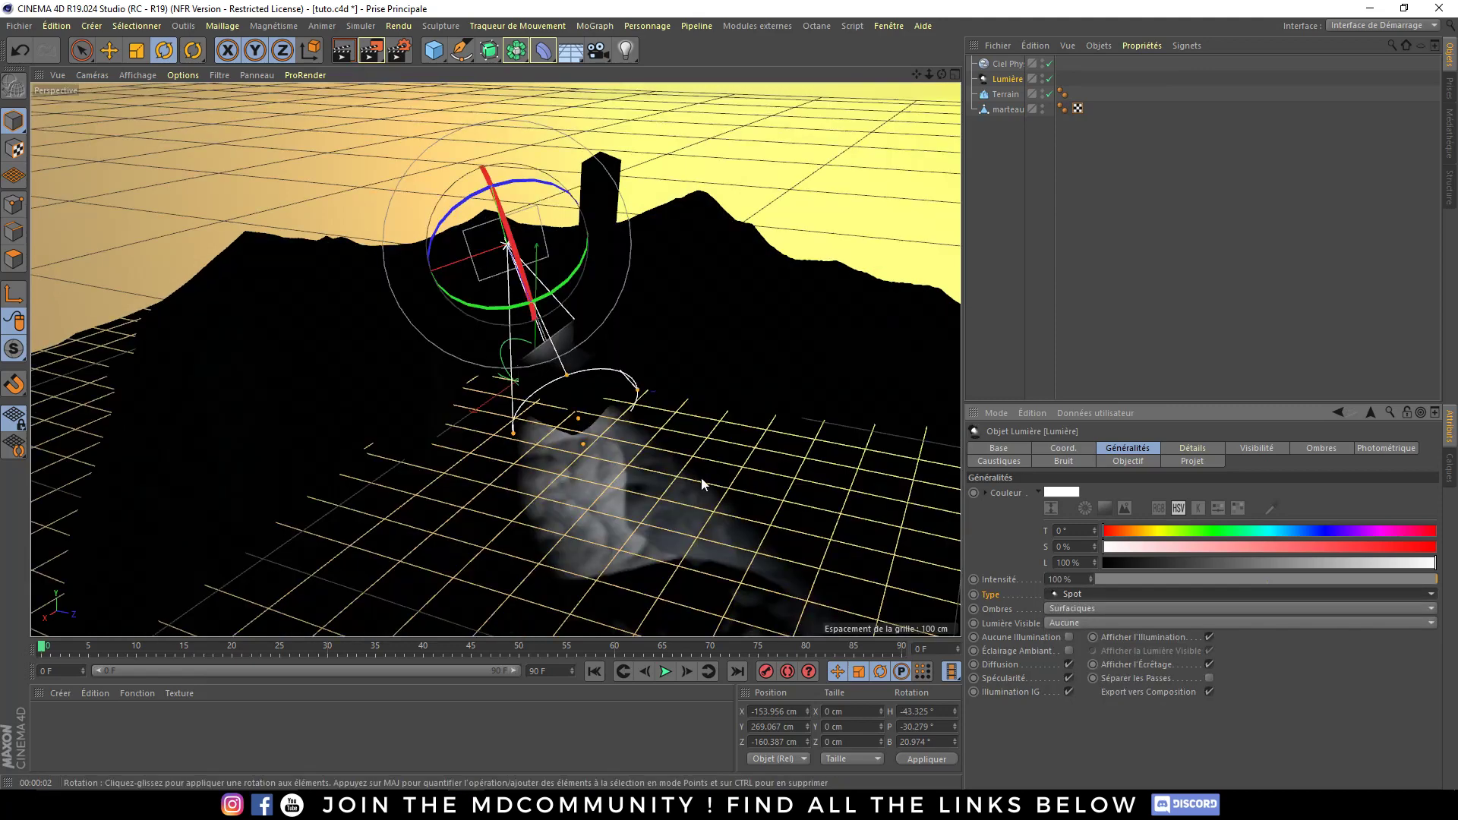
# - Create a new material Mat.1 and delete the extra unused Mat
pyautogui.click(60, 694)
pyautogui.moveTo(162, 583)
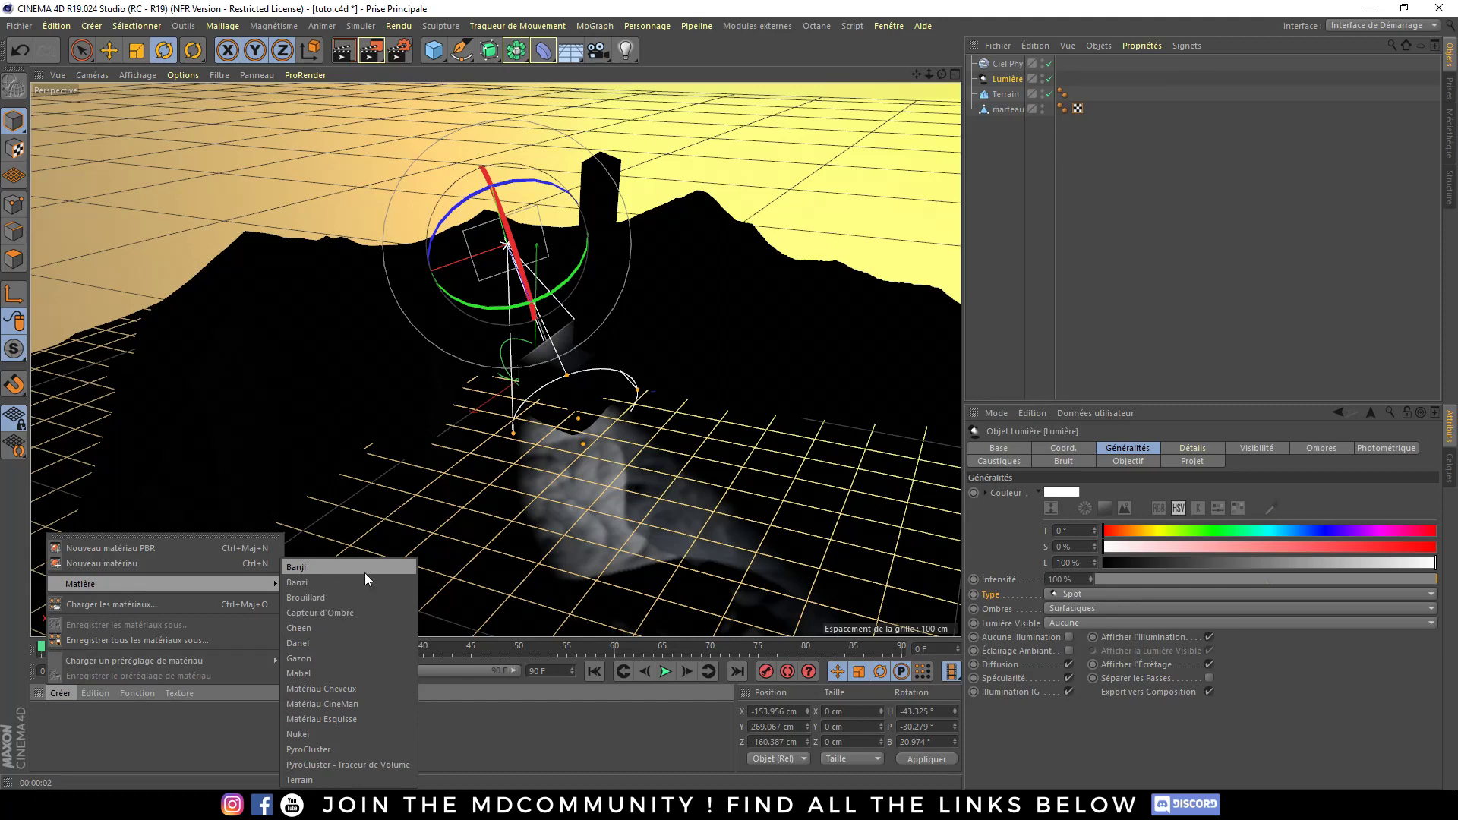
pyautogui.click(97, 564)
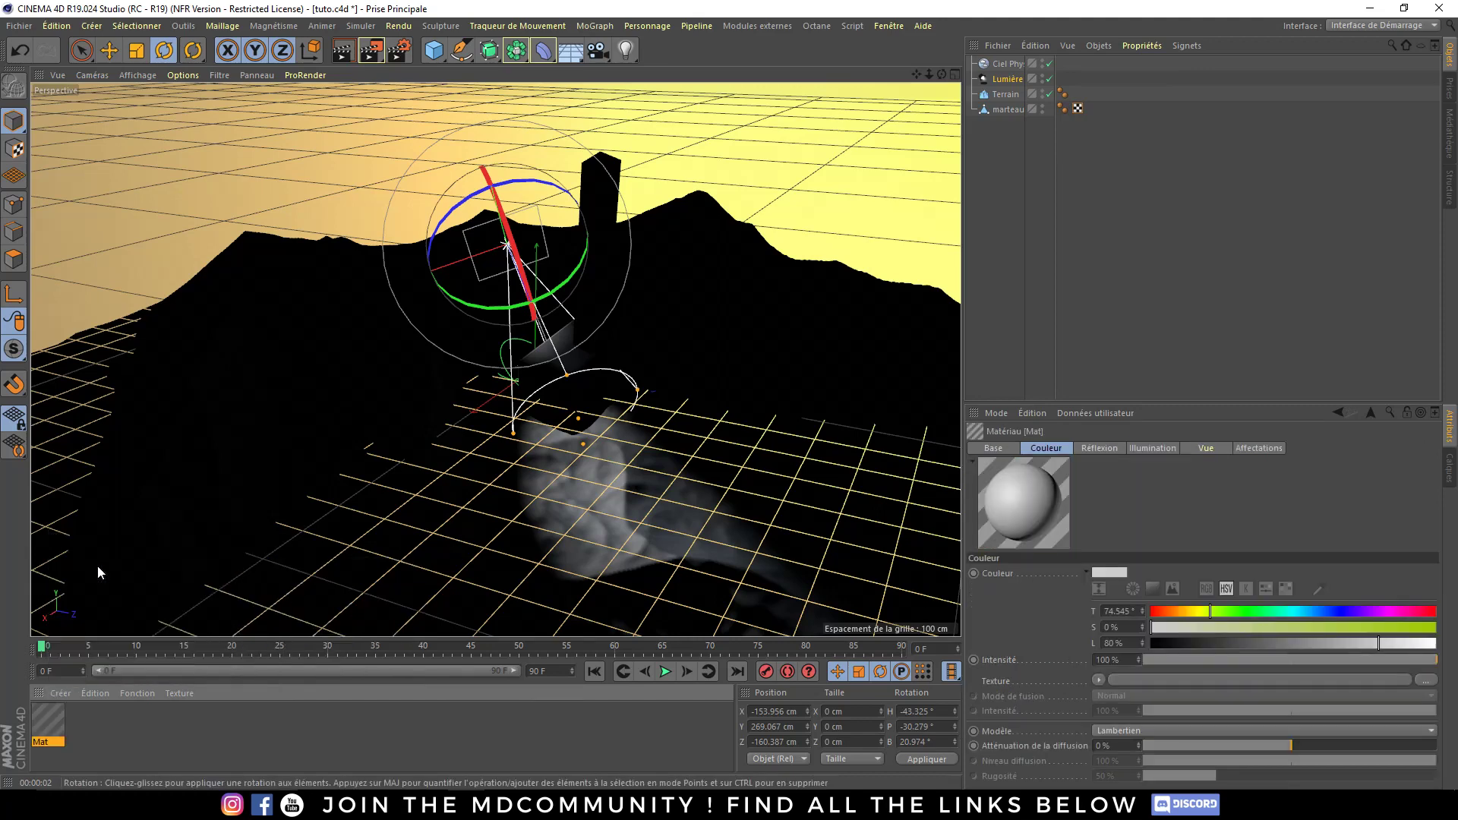
pyautogui.doubleClick(161, 723)
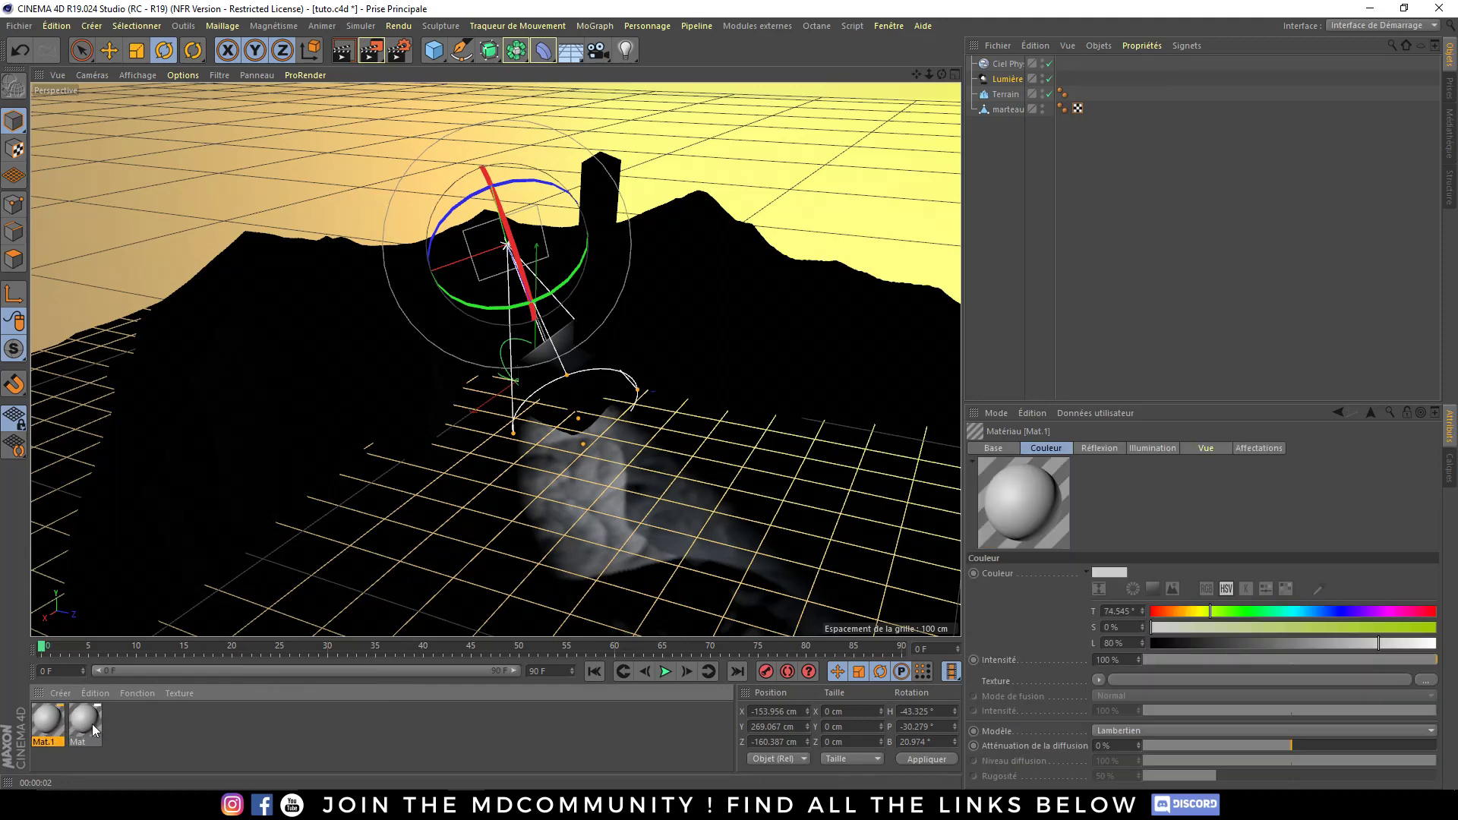
pyautogui.click(85, 722)
pyautogui.press('Delete')
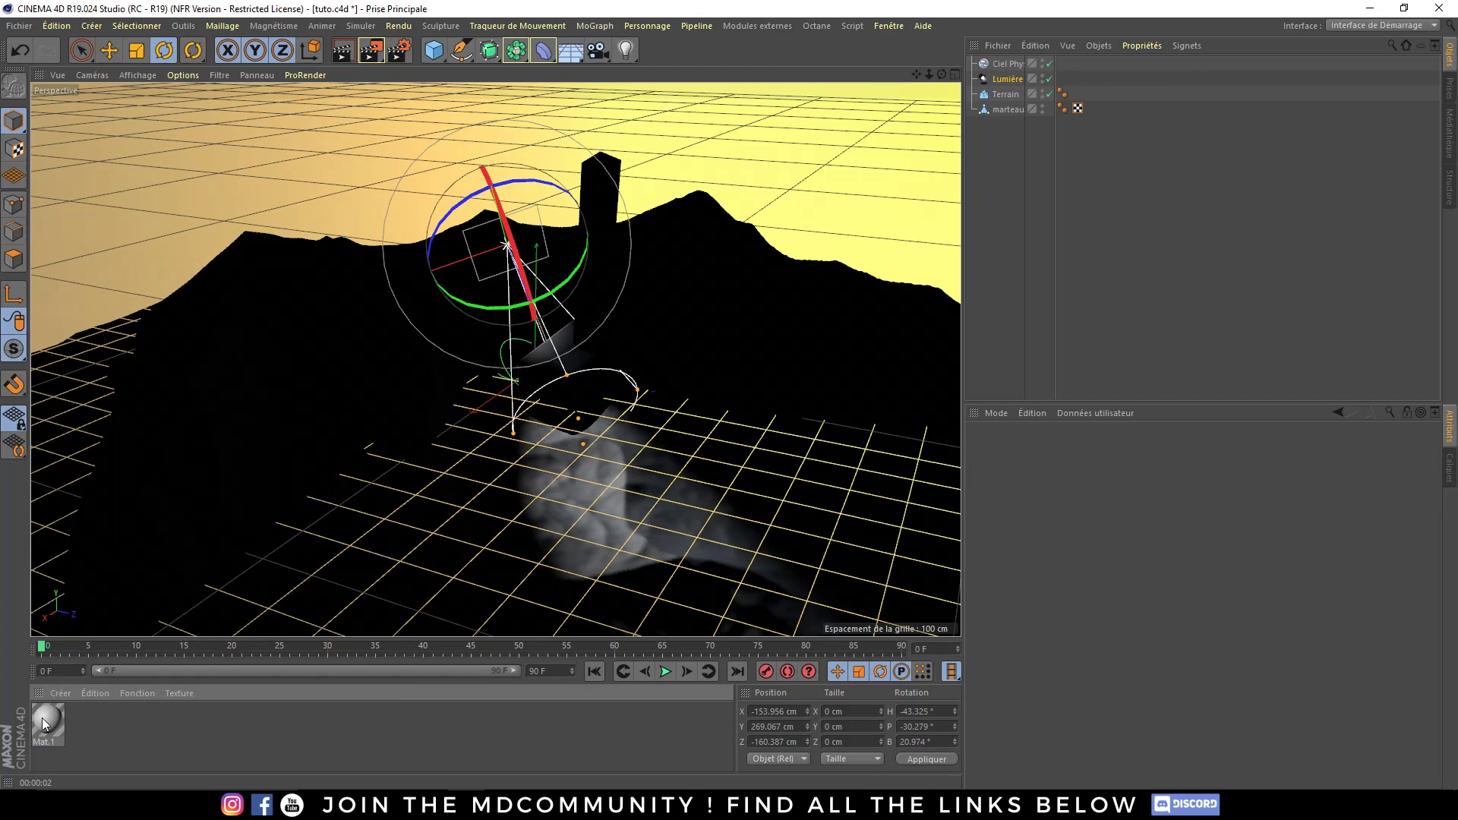
# - Drag Mat.1 onto the Terrain object in the object list
pyautogui.moveTo(43, 718); pyautogui.dragTo(500, 546)
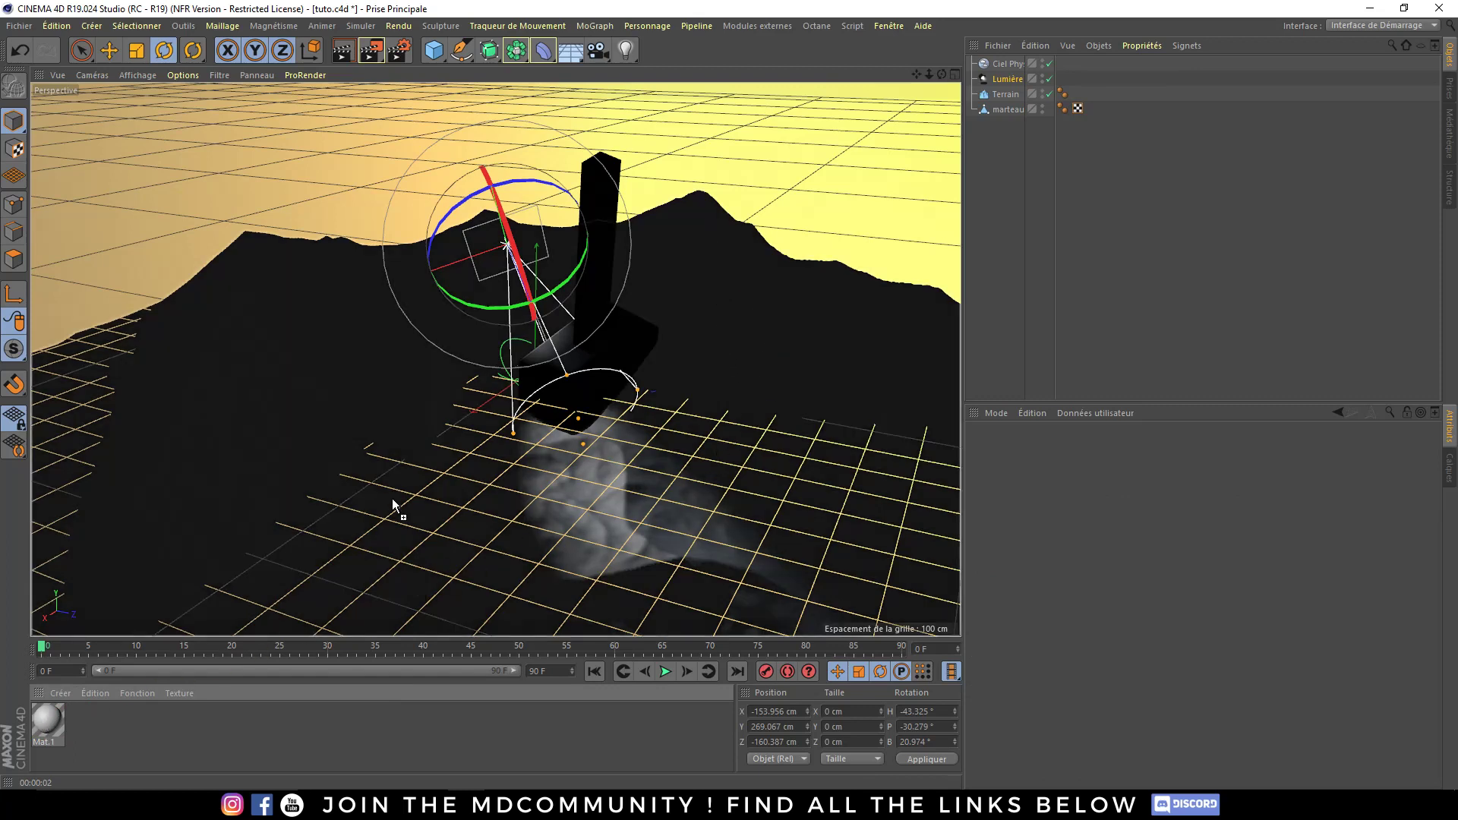
pyautogui.moveTo(152, 741); pyautogui.dragTo(157, 590)
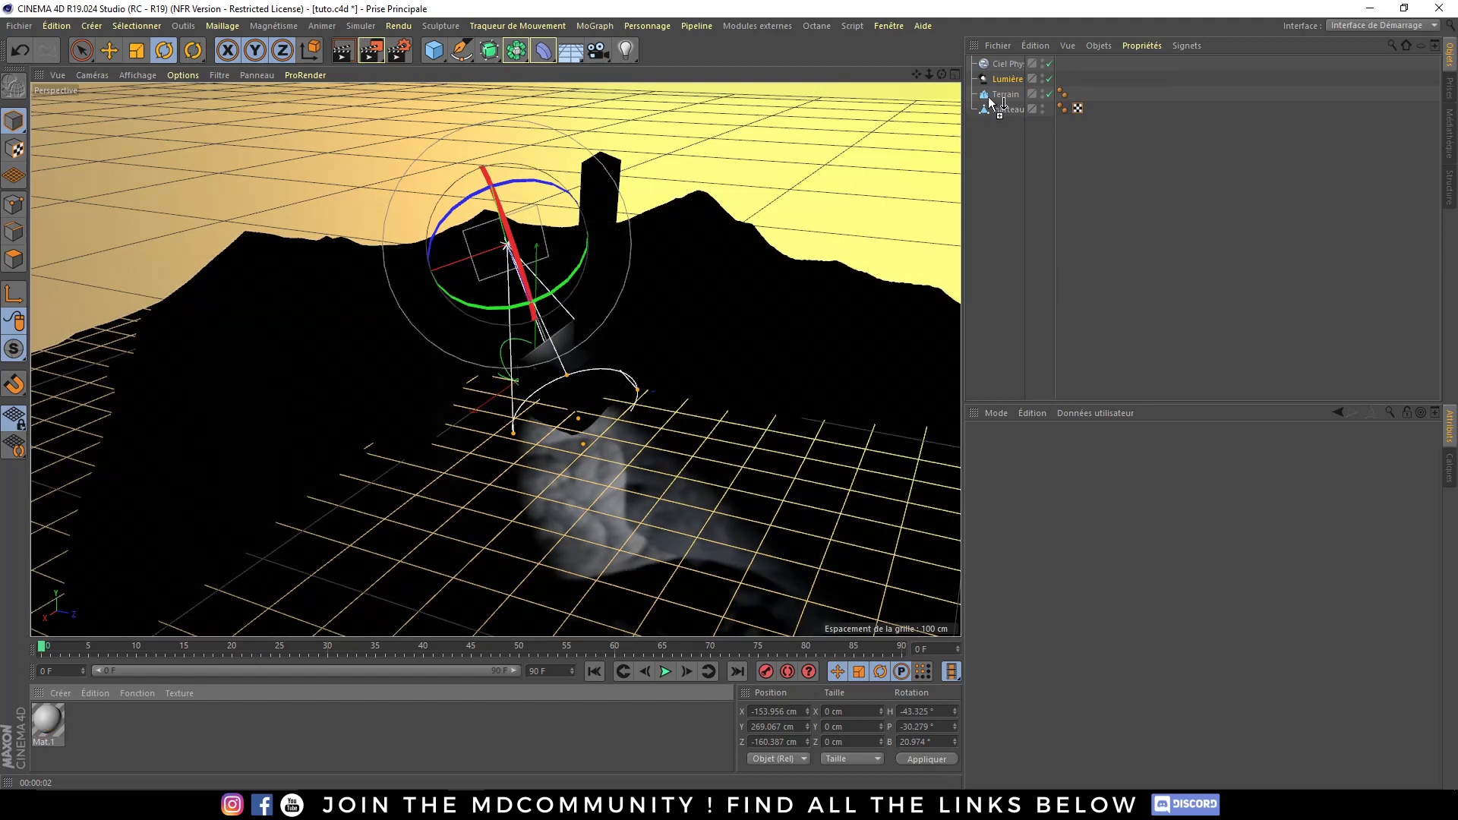
pyautogui.moveTo(348, 419)
pyautogui.mouseDown()
pyautogui.moveTo(997, 96)
pyautogui.moveTo(484, 292)
pyautogui.mouseUp()
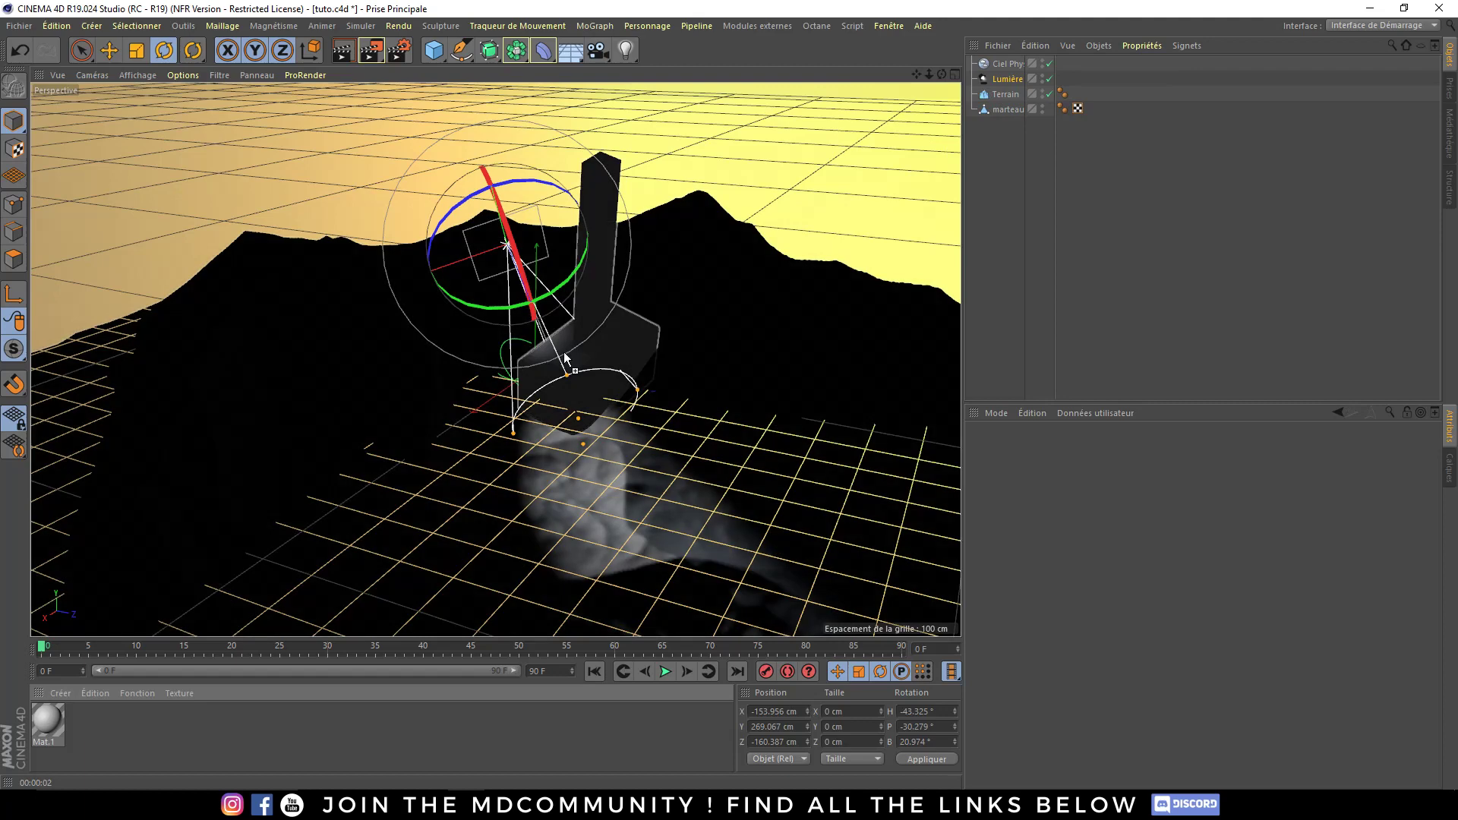
pyautogui.moveTo(484, 291); pyautogui.dragTo(755, 282)
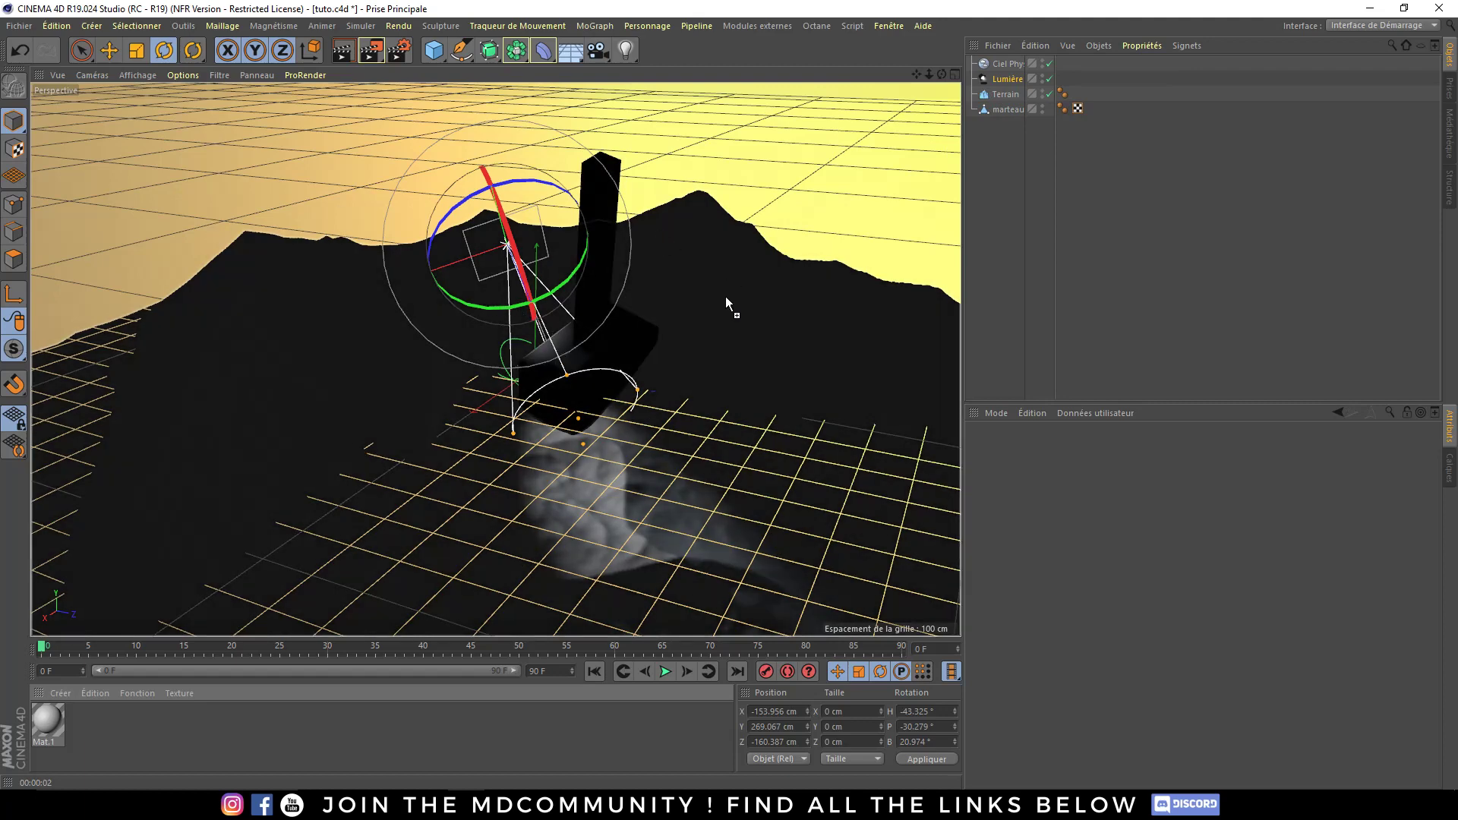
pyautogui.moveTo(726, 302); pyautogui.dragTo(1005, 94)
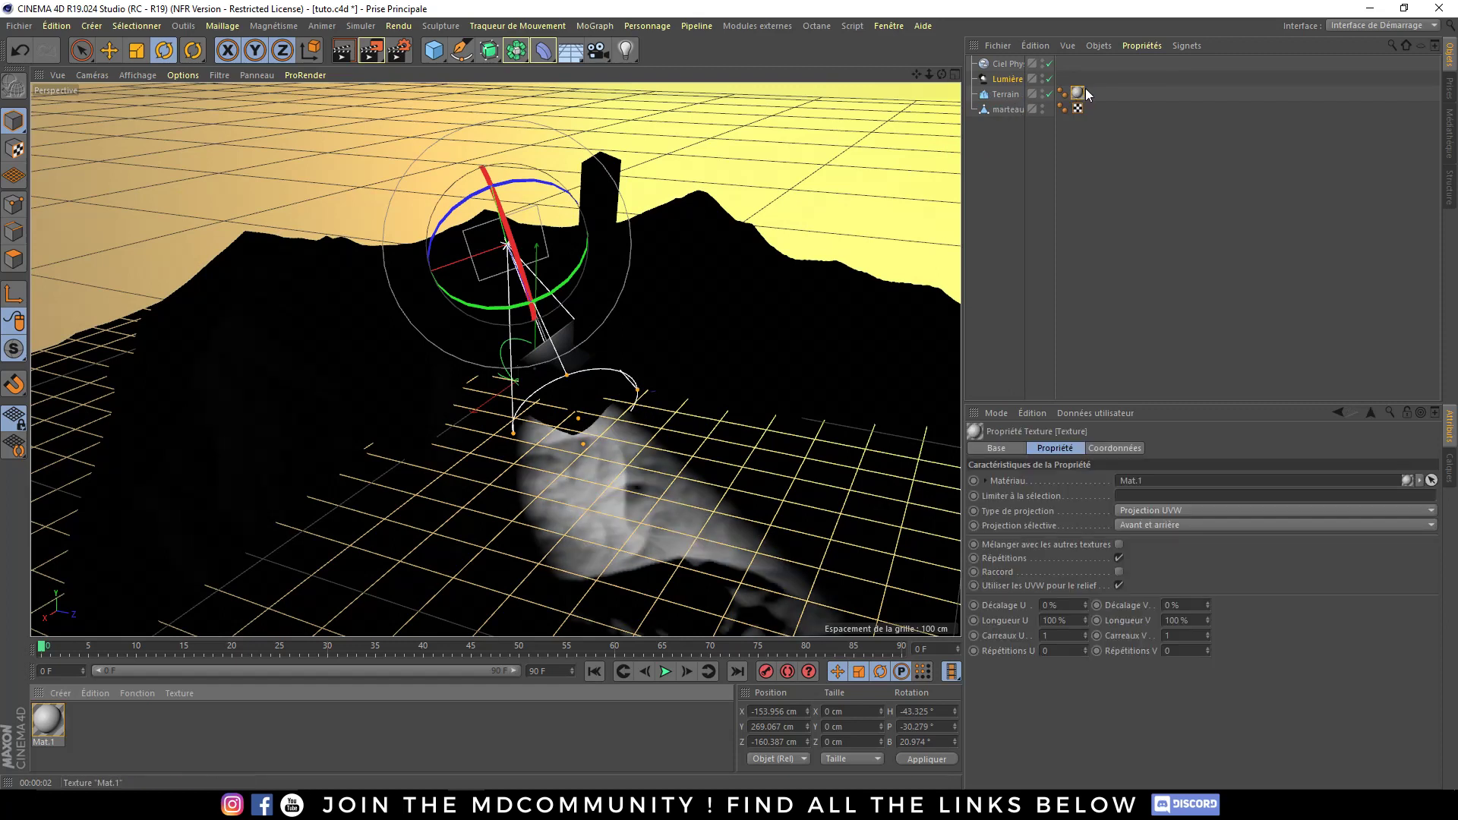
pyautogui.click(349, 57)
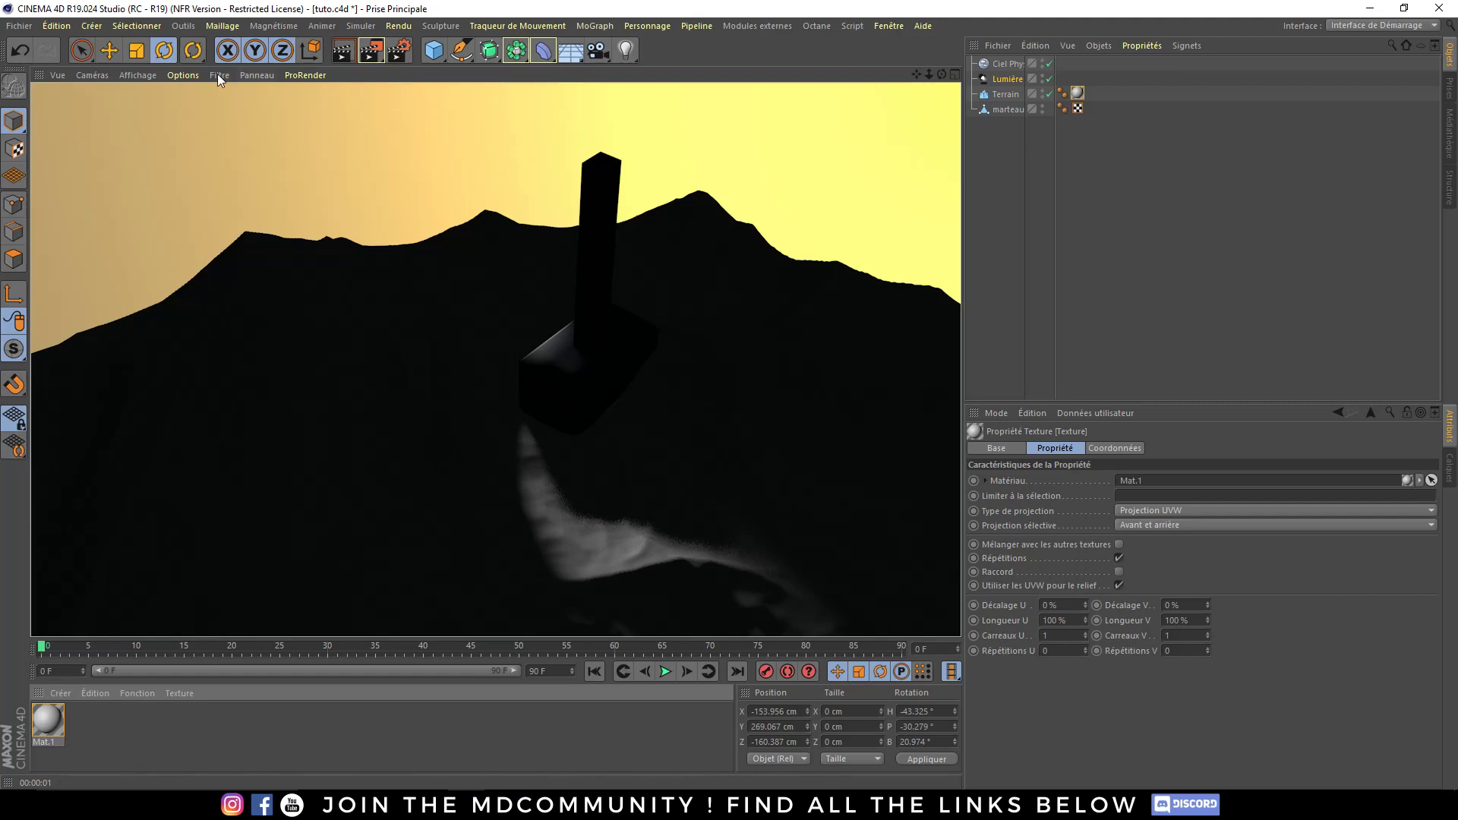
pyautogui.click(523, 708)
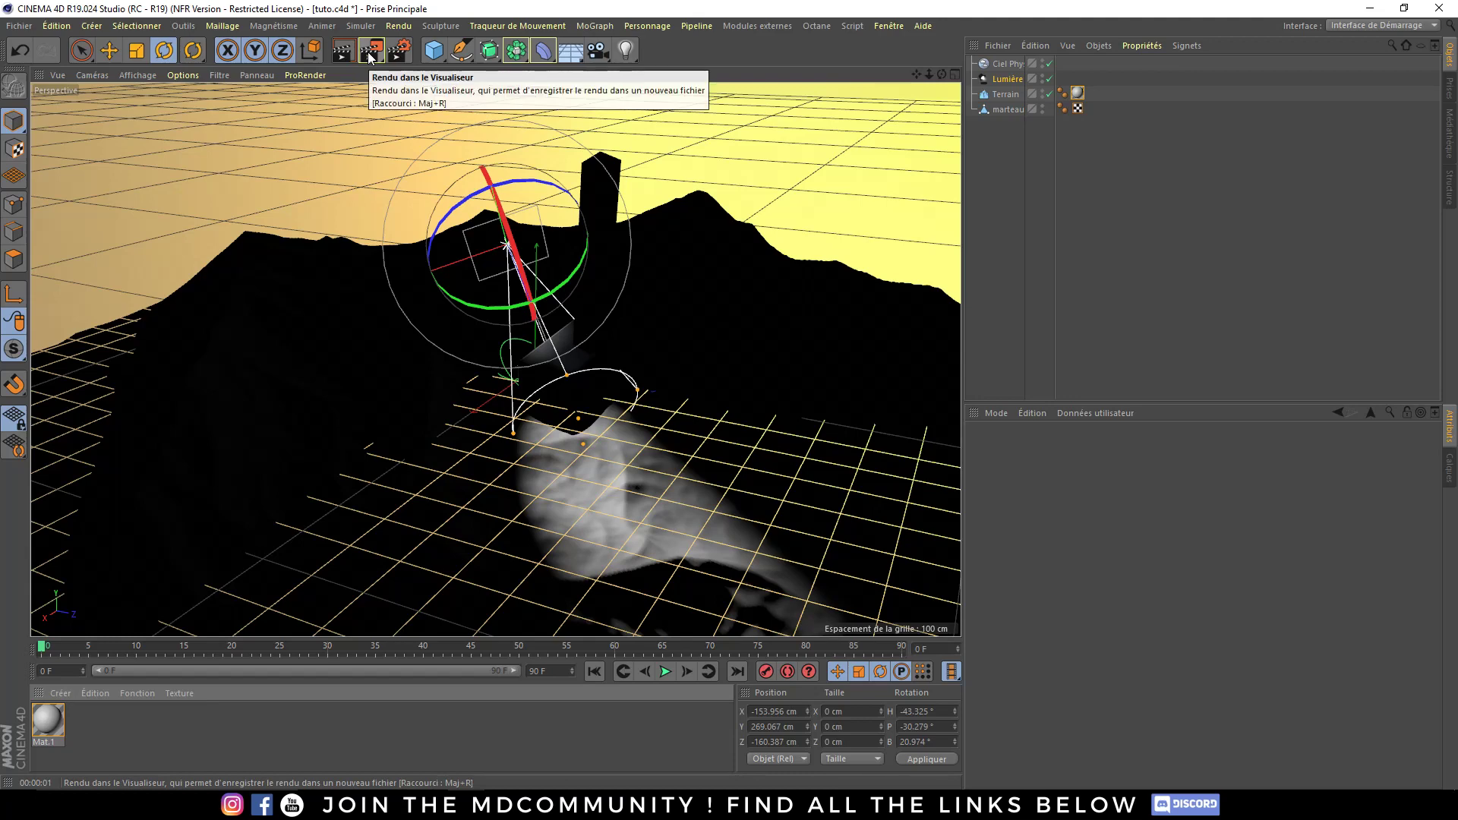
pyautogui.click(370, 52)
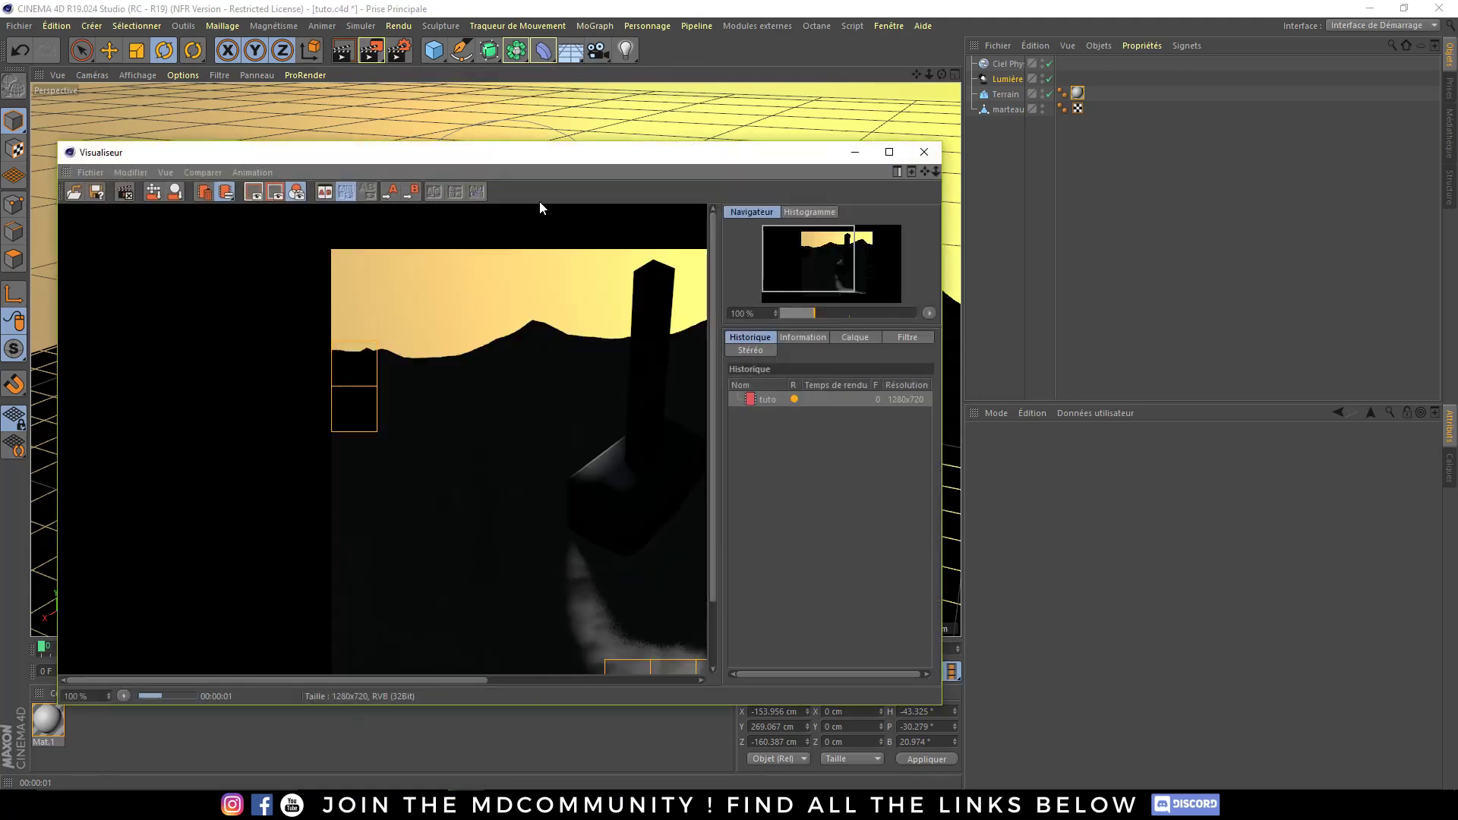
pyautogui.moveTo(563, 158); pyautogui.dragTo(544, 76)
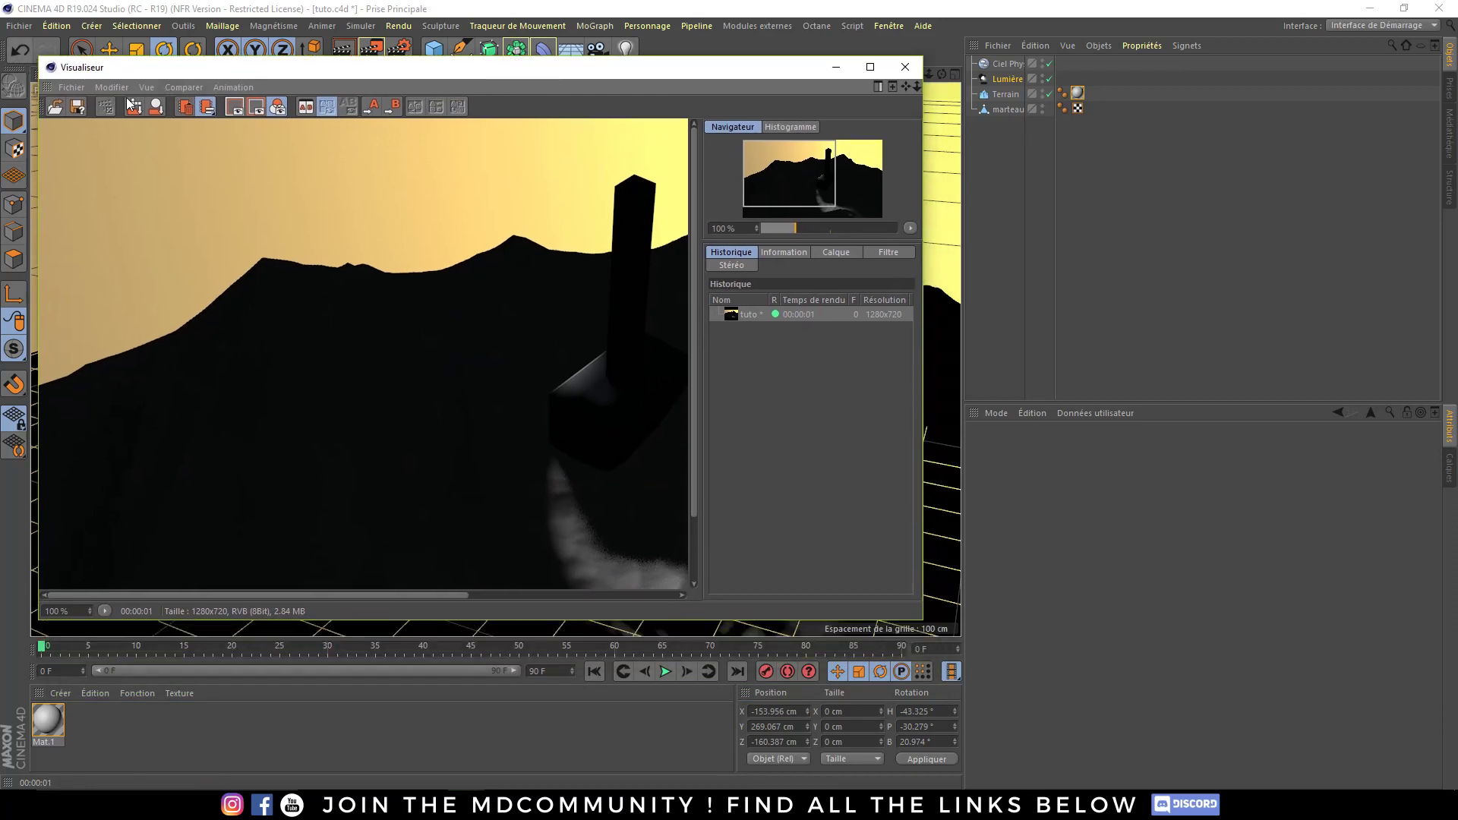
pyautogui.moveTo(924, 625)
pyautogui.mouseDown()
pyautogui.moveTo(1196, 735)
pyautogui.moveTo(1327, 727)
pyautogui.mouseUp()
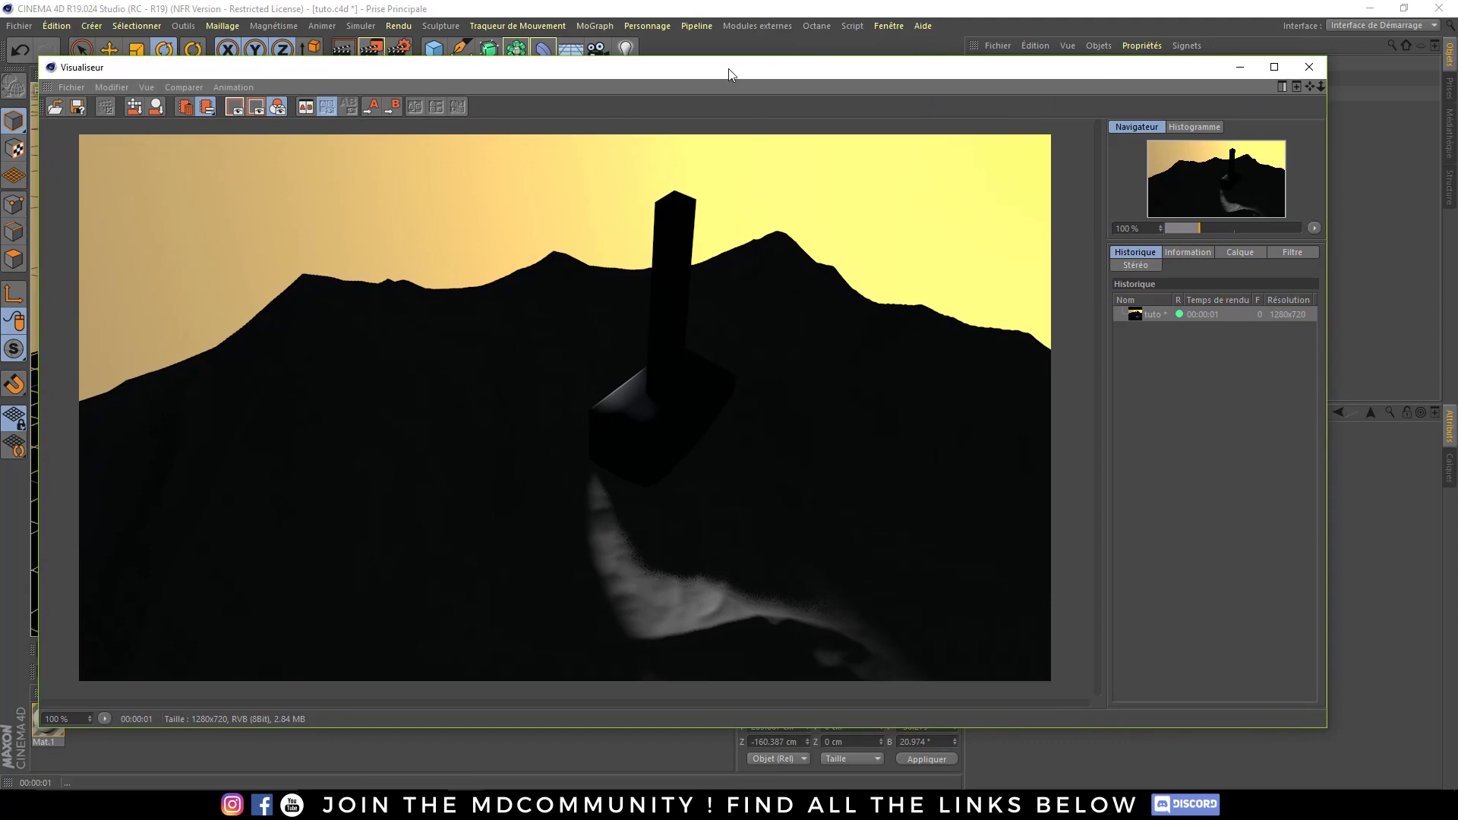
pyautogui.moveTo(728, 69); pyautogui.dragTo(777, 537)
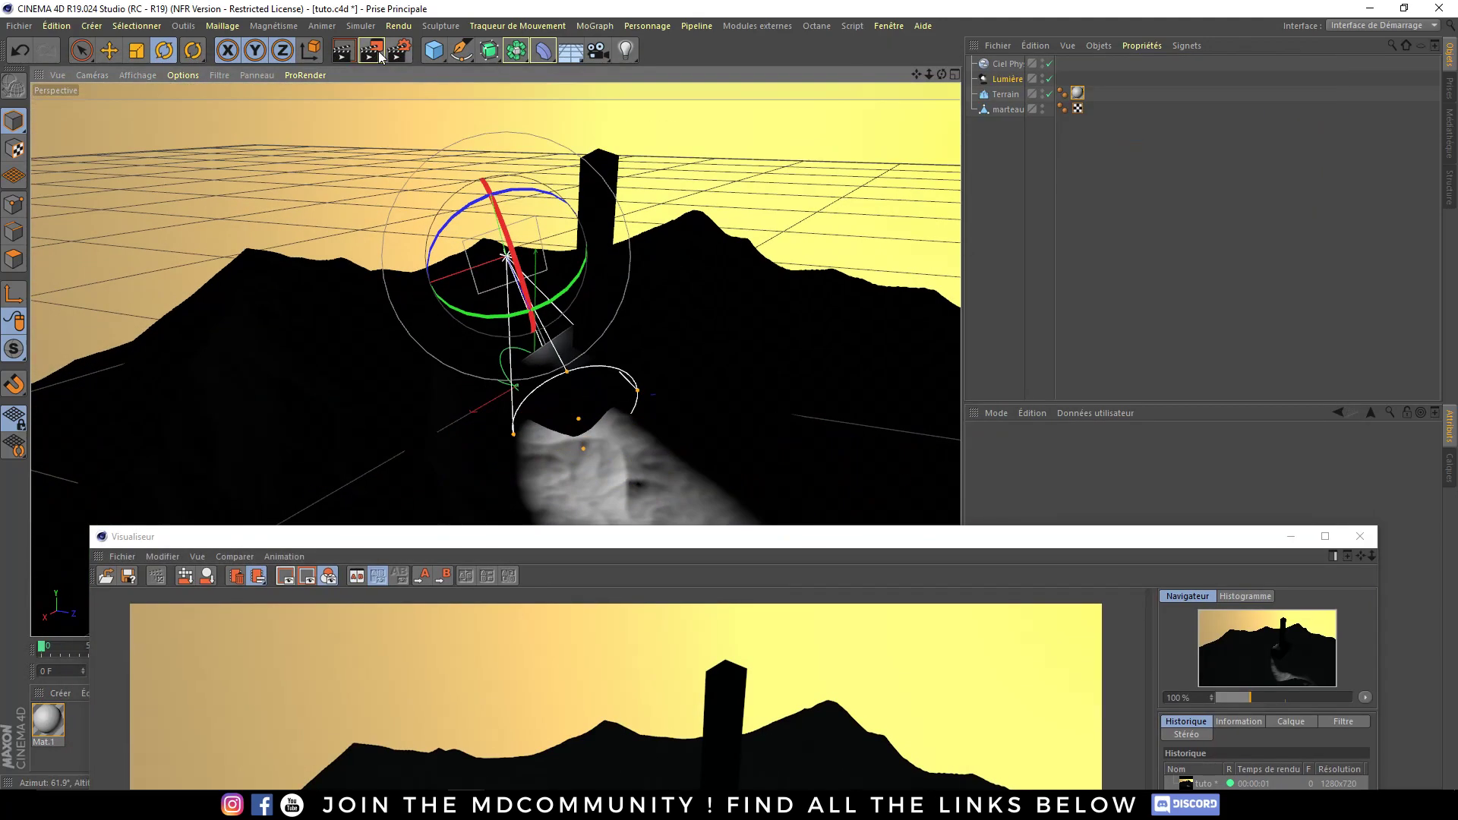
pyautogui.click(376, 52)
pyautogui.moveTo(691, 536)
pyautogui.mouseDown()
pyautogui.moveTo(636, 94)
pyautogui.moveTo(649, 85)
pyautogui.mouseUp()
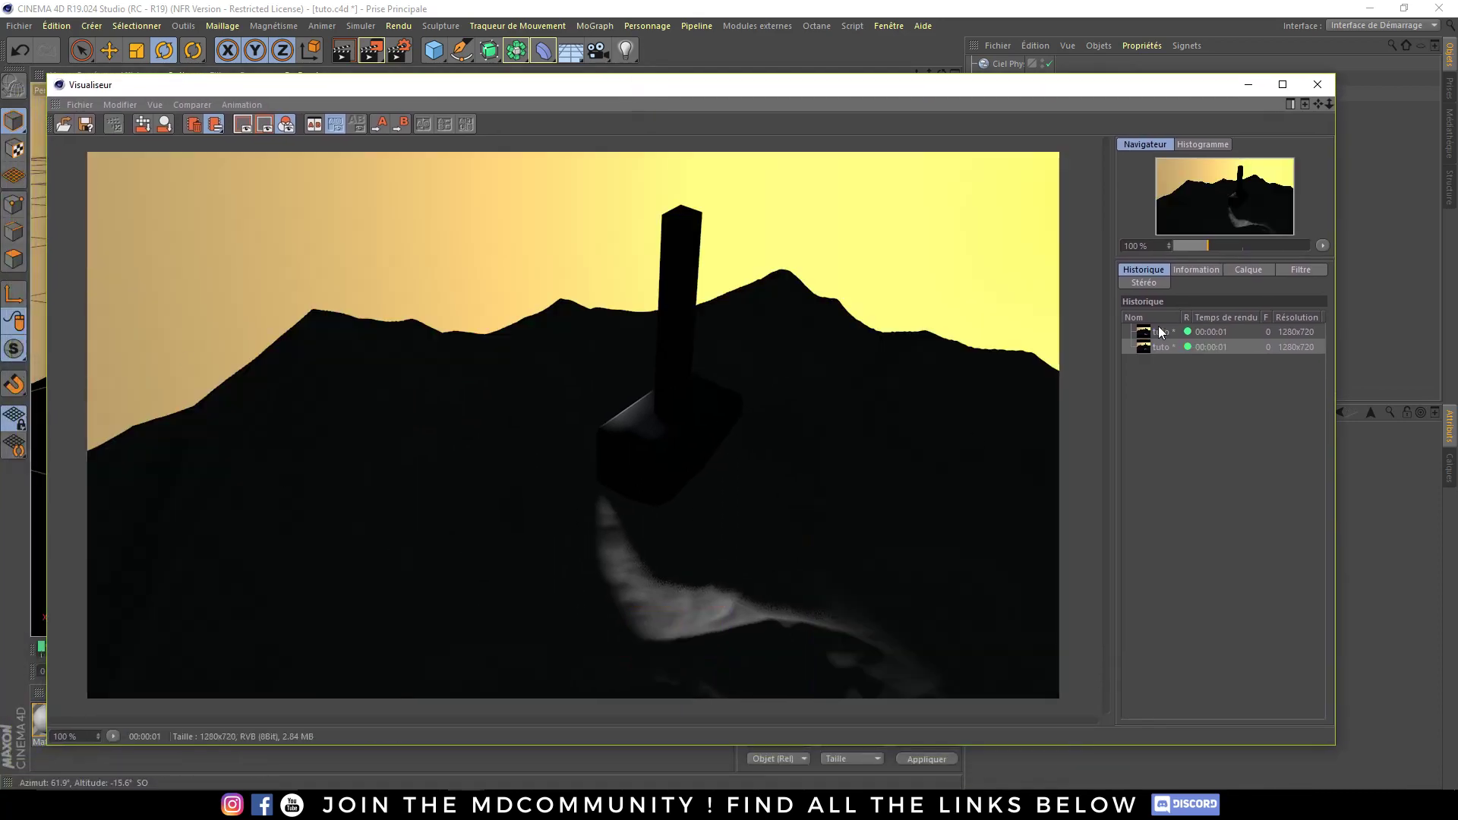
pyautogui.click(1159, 332)
pyautogui.click(1163, 331)
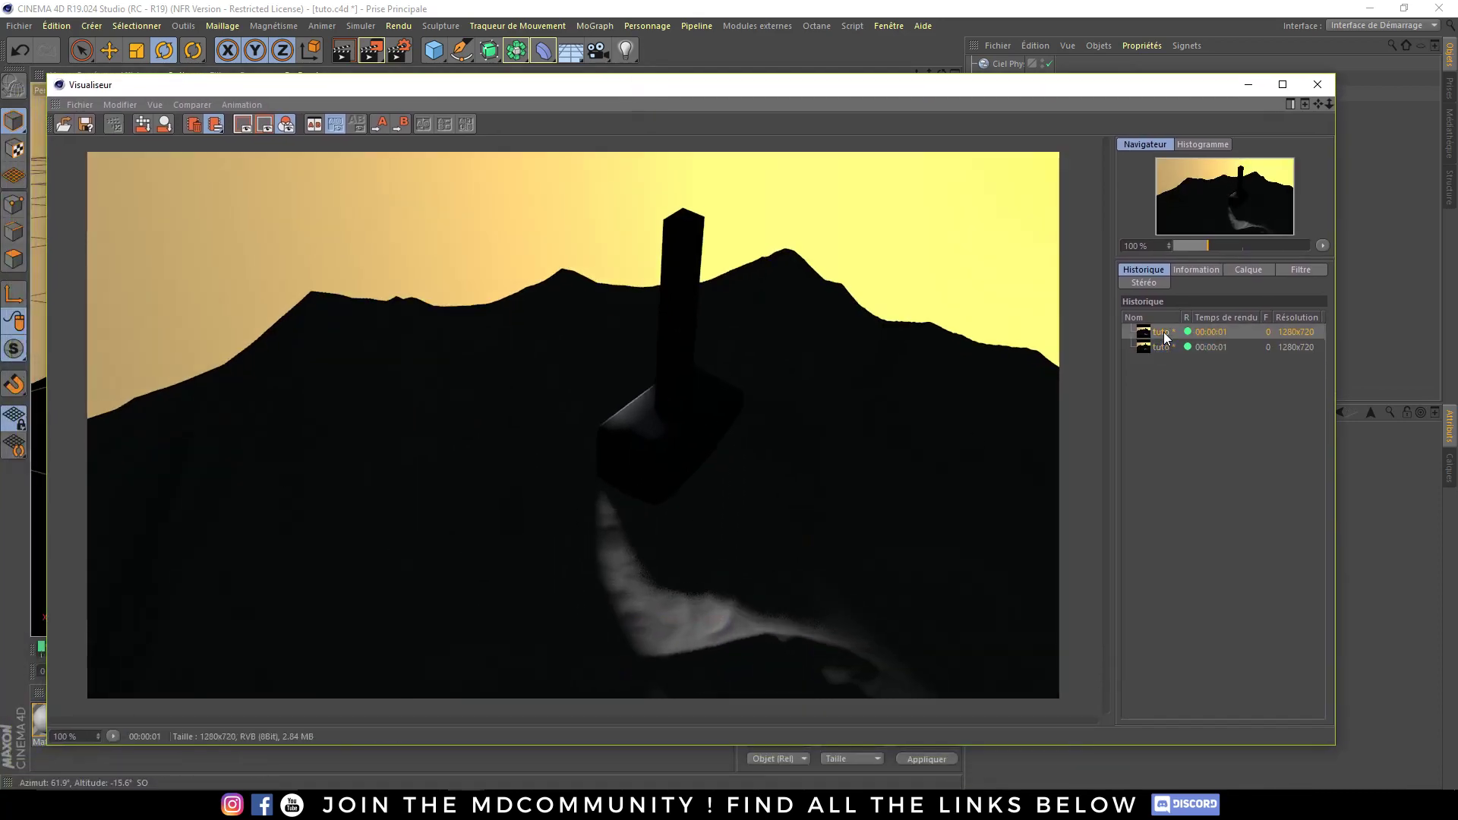
pyautogui.click(1164, 347)
pyautogui.click(1166, 346)
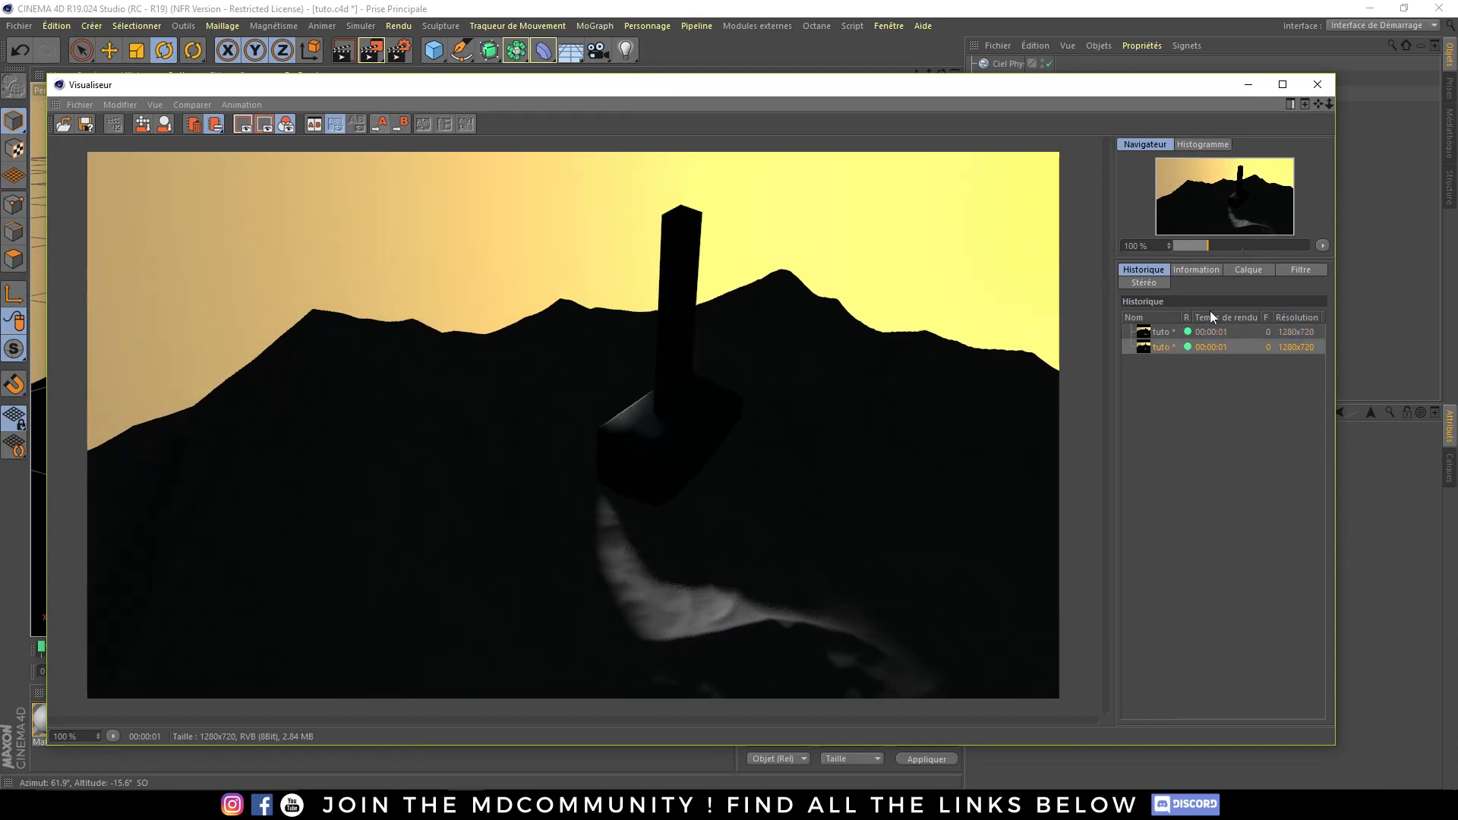
pyautogui.click(1207, 332)
pyautogui.click(380, 124)
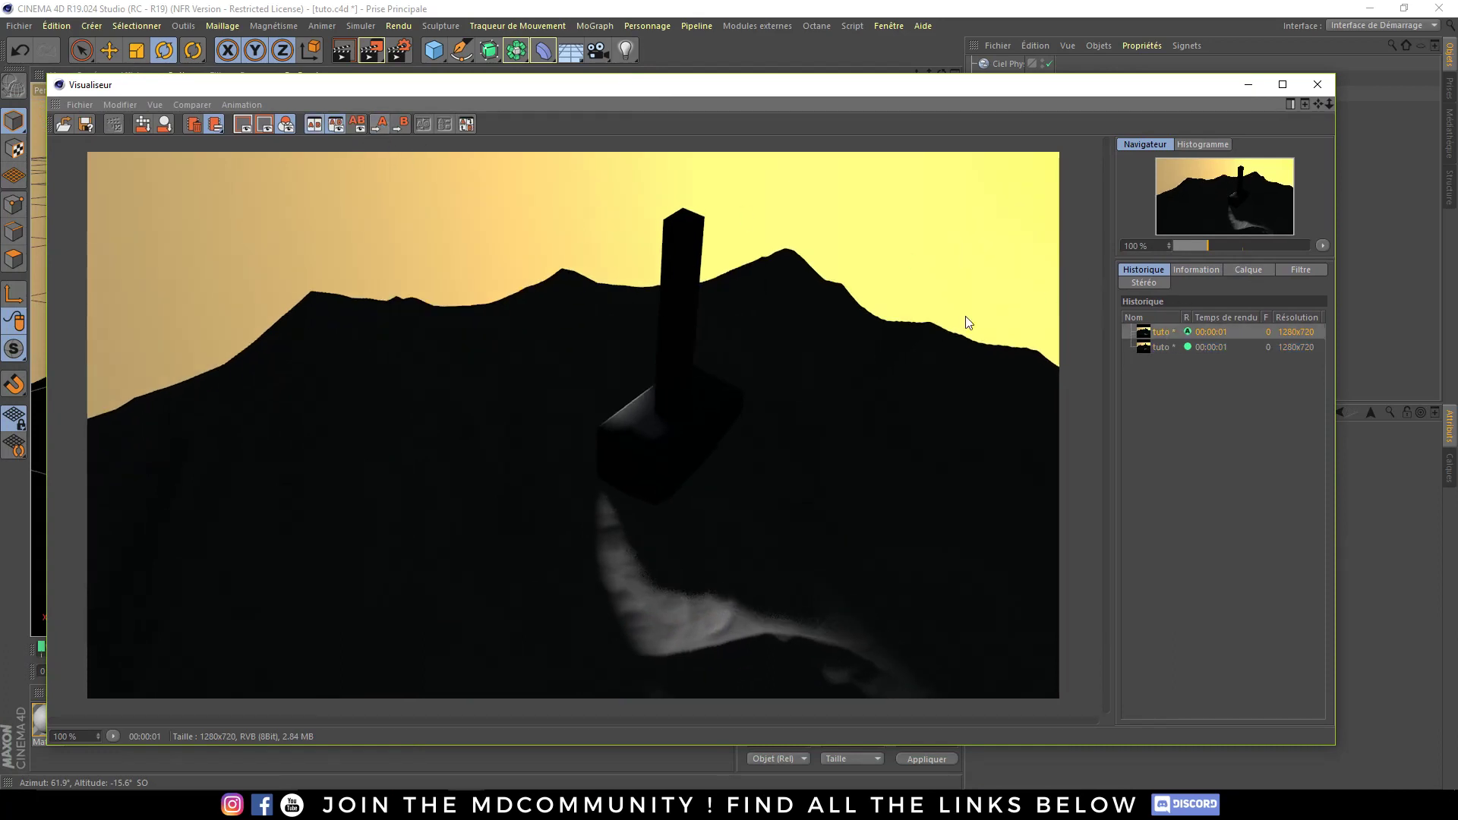
pyautogui.click(1195, 348)
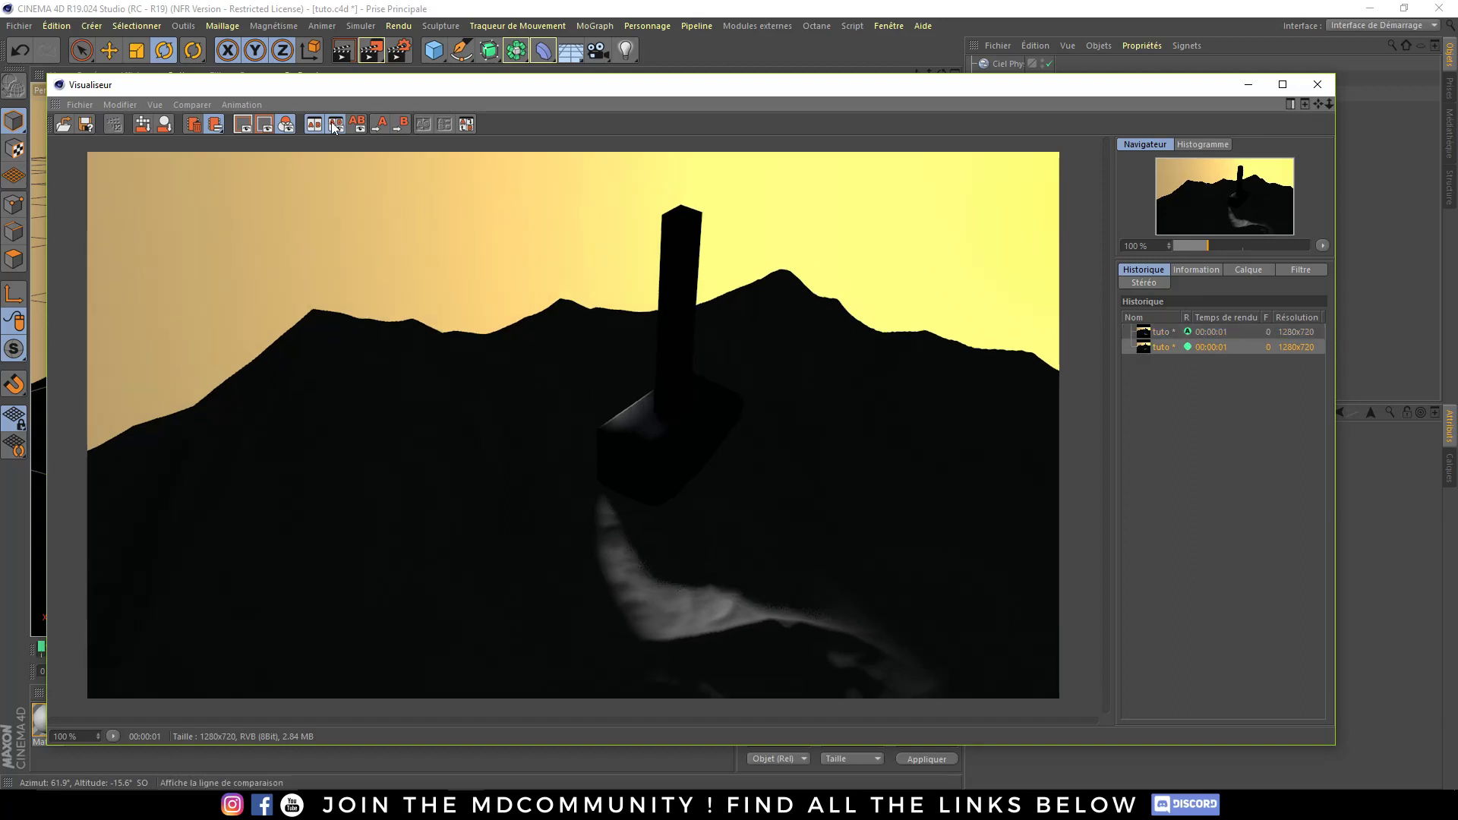
pyautogui.click(401, 124)
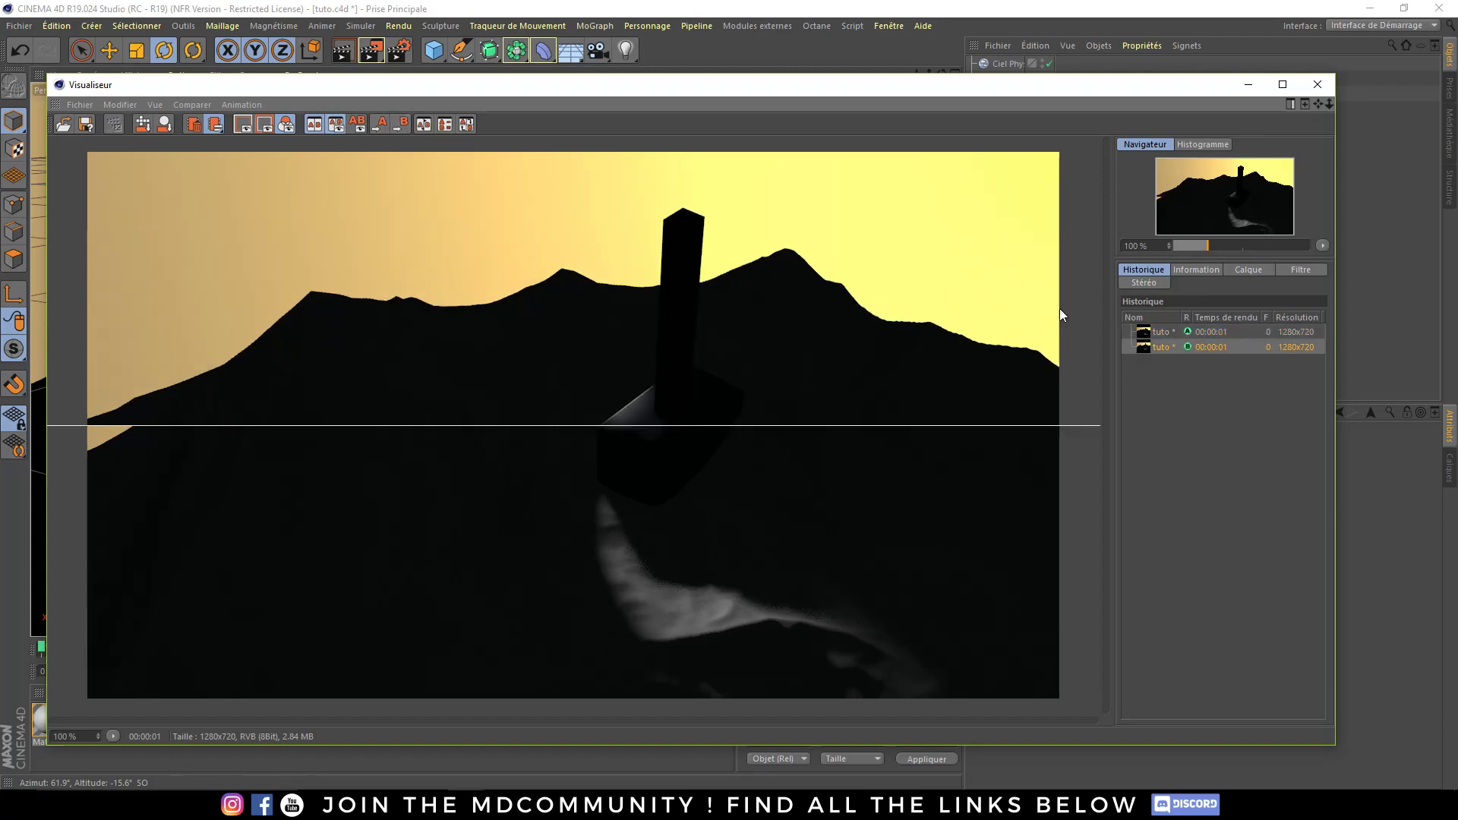
pyautogui.click(1188, 347)
pyautogui.click(1189, 333)
pyautogui.moveTo(903, 426)
pyautogui.mouseDown()
pyautogui.moveTo(853, 275)
pyautogui.moveTo(820, 254)
pyautogui.moveTo(794, 589)
pyautogui.moveTo(768, 517)
pyautogui.moveTo(727, 146)
pyautogui.moveTo(728, 456)
pyautogui.moveTo(728, 235)
pyautogui.mouseUp()
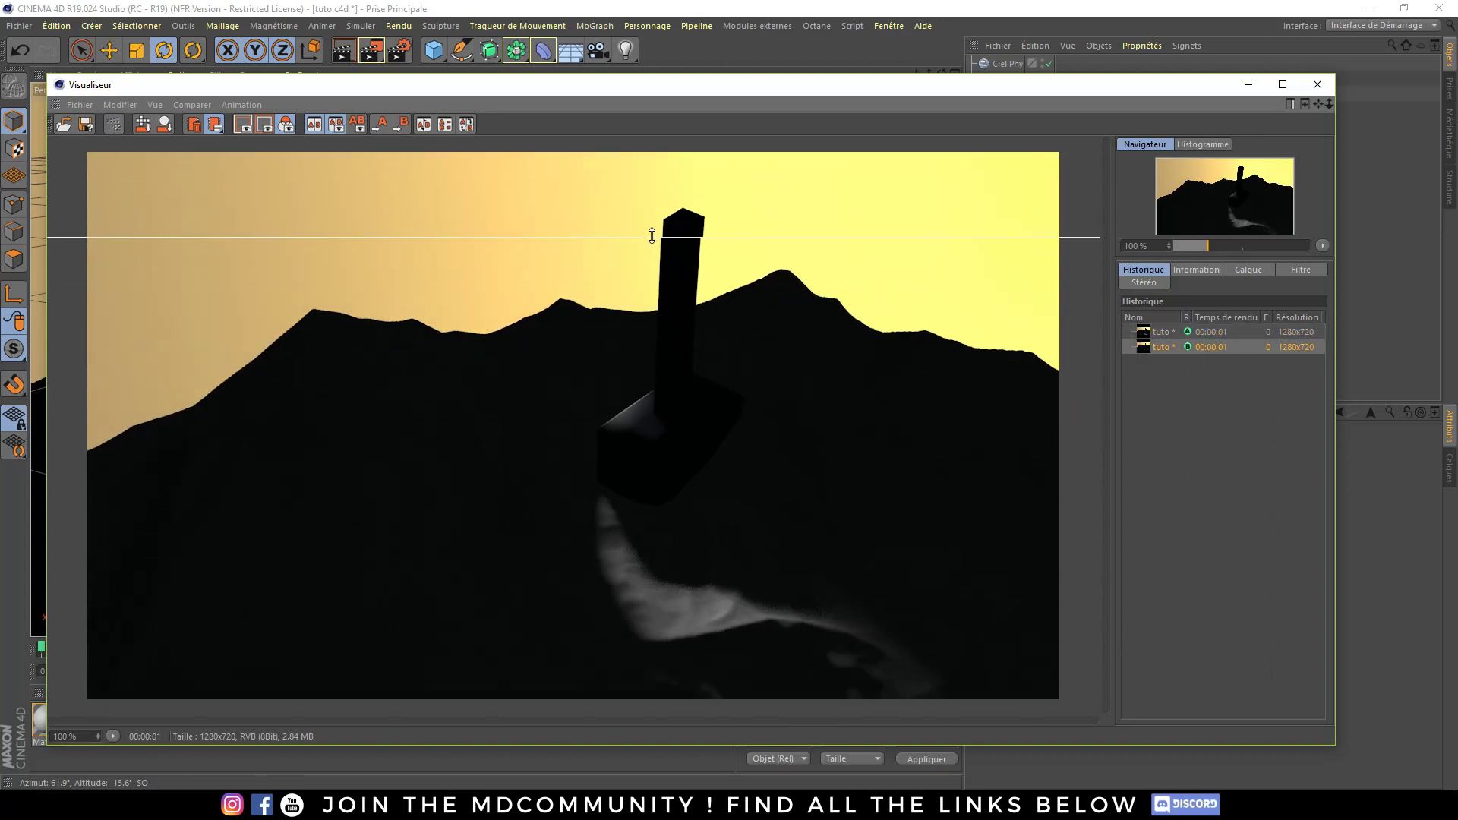
pyautogui.moveTo(727, 342)
pyautogui.mouseDown()
pyautogui.moveTo(667, 202)
pyautogui.moveTo(742, 661)
pyautogui.moveTo(693, 394)
pyautogui.moveTo(747, 181)
pyautogui.moveTo(820, 372)
pyautogui.mouseUp()
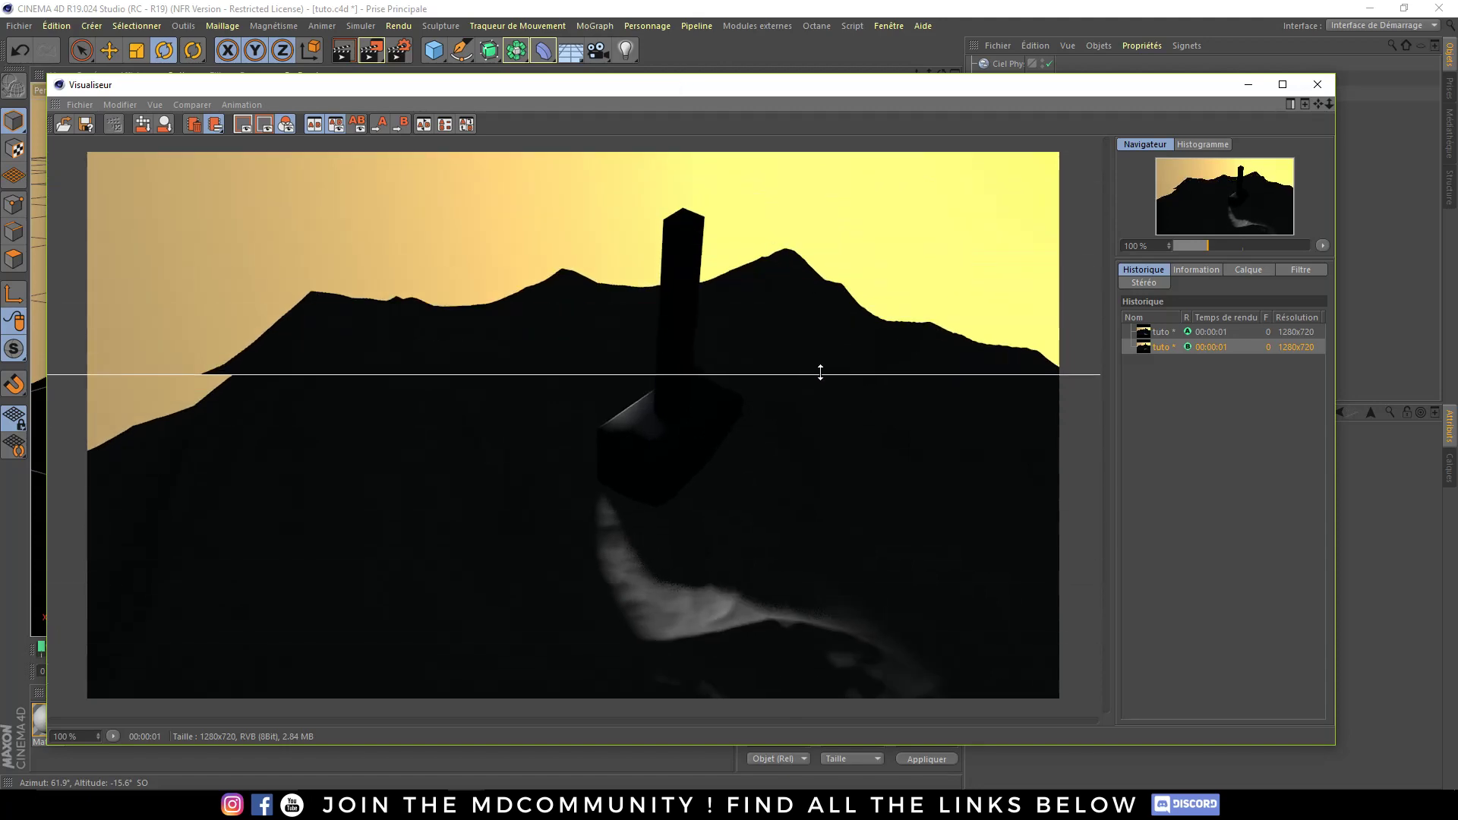
pyautogui.click(1316, 84)
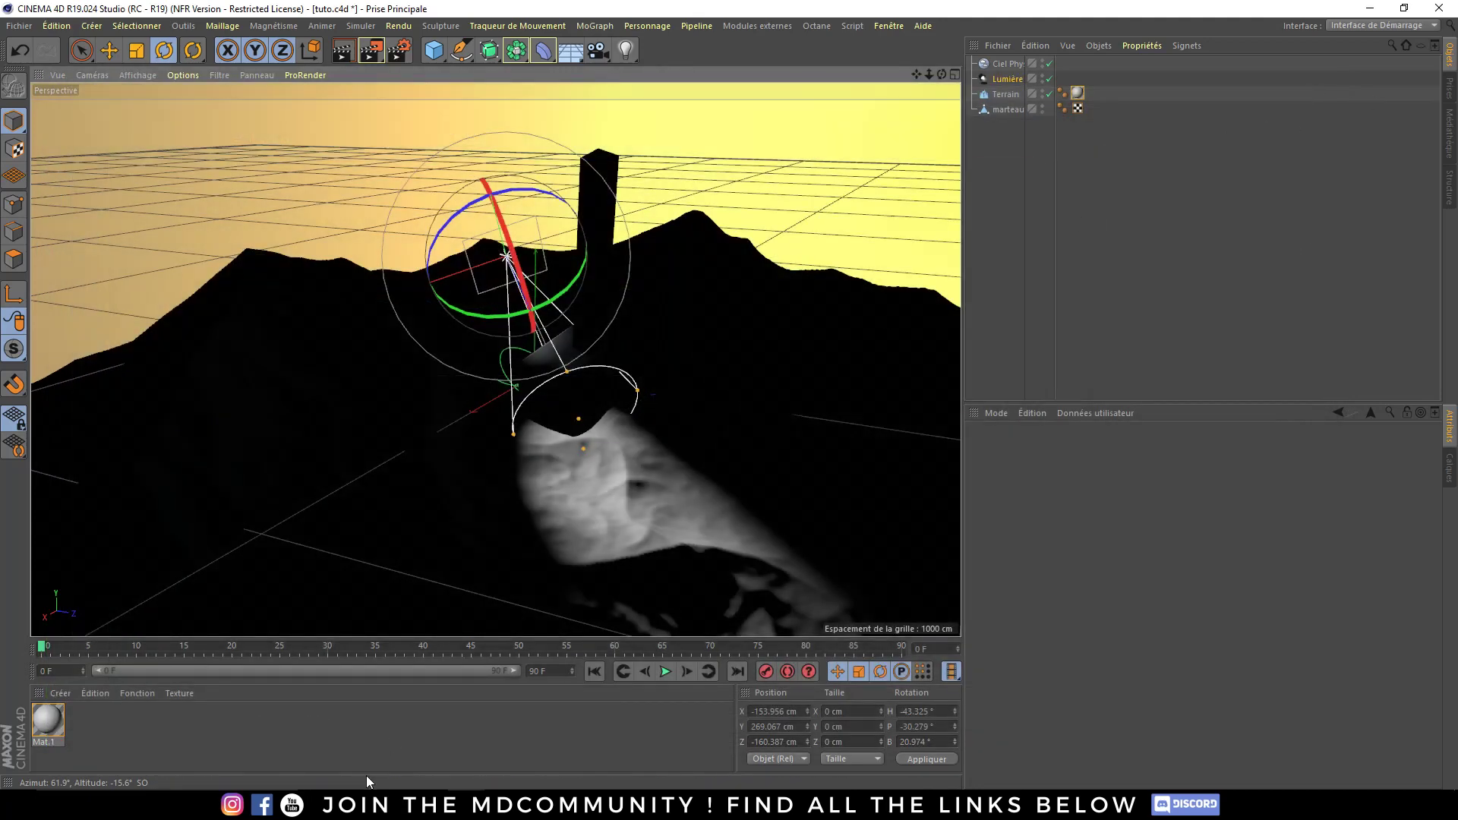
# - Add the Illumination Globale effect in the Render Settings
pyautogui.click(407, 50)
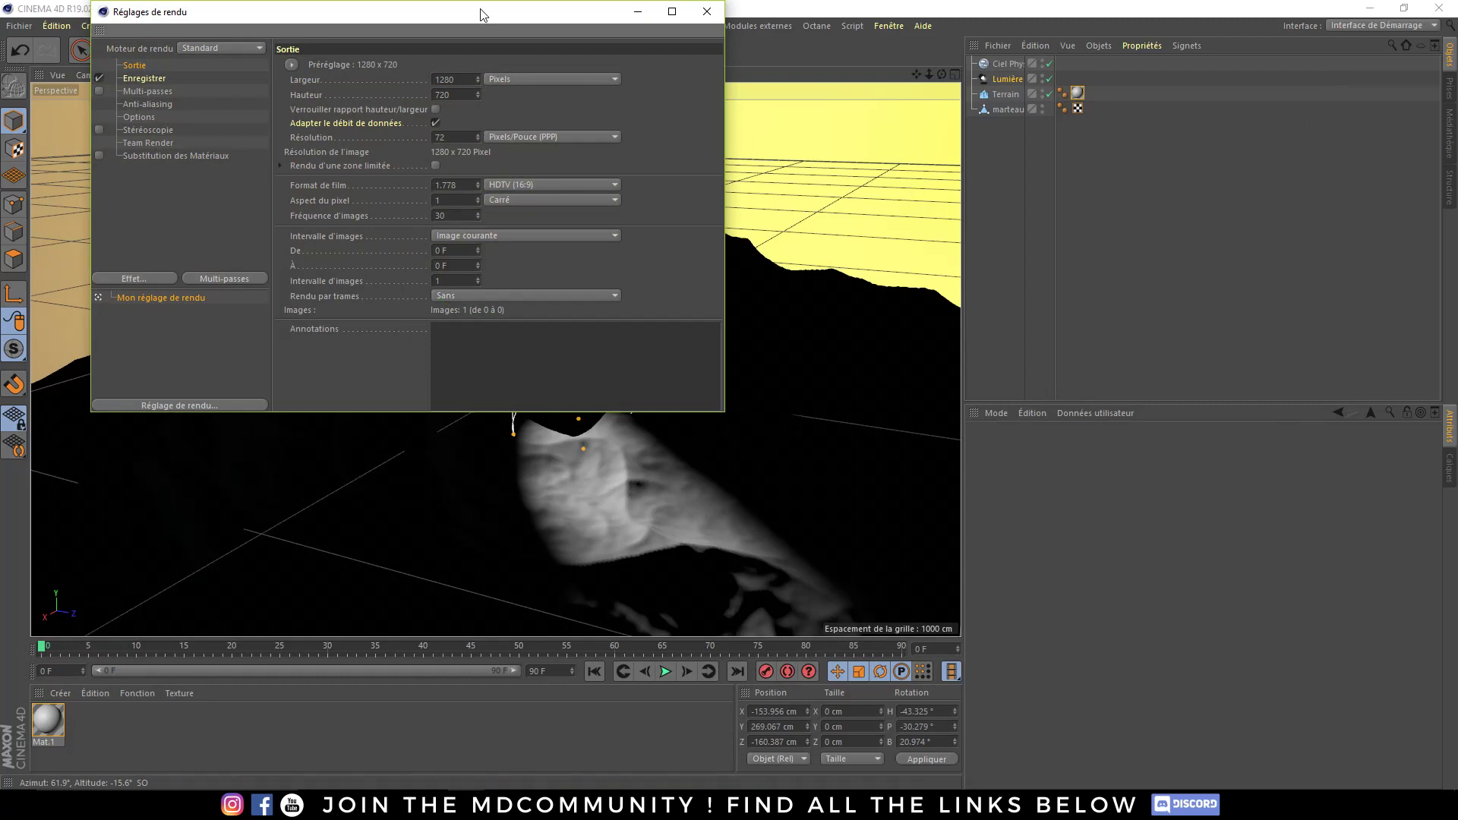
pyautogui.moveTo(465, 17); pyautogui.dragTo(705, 180)
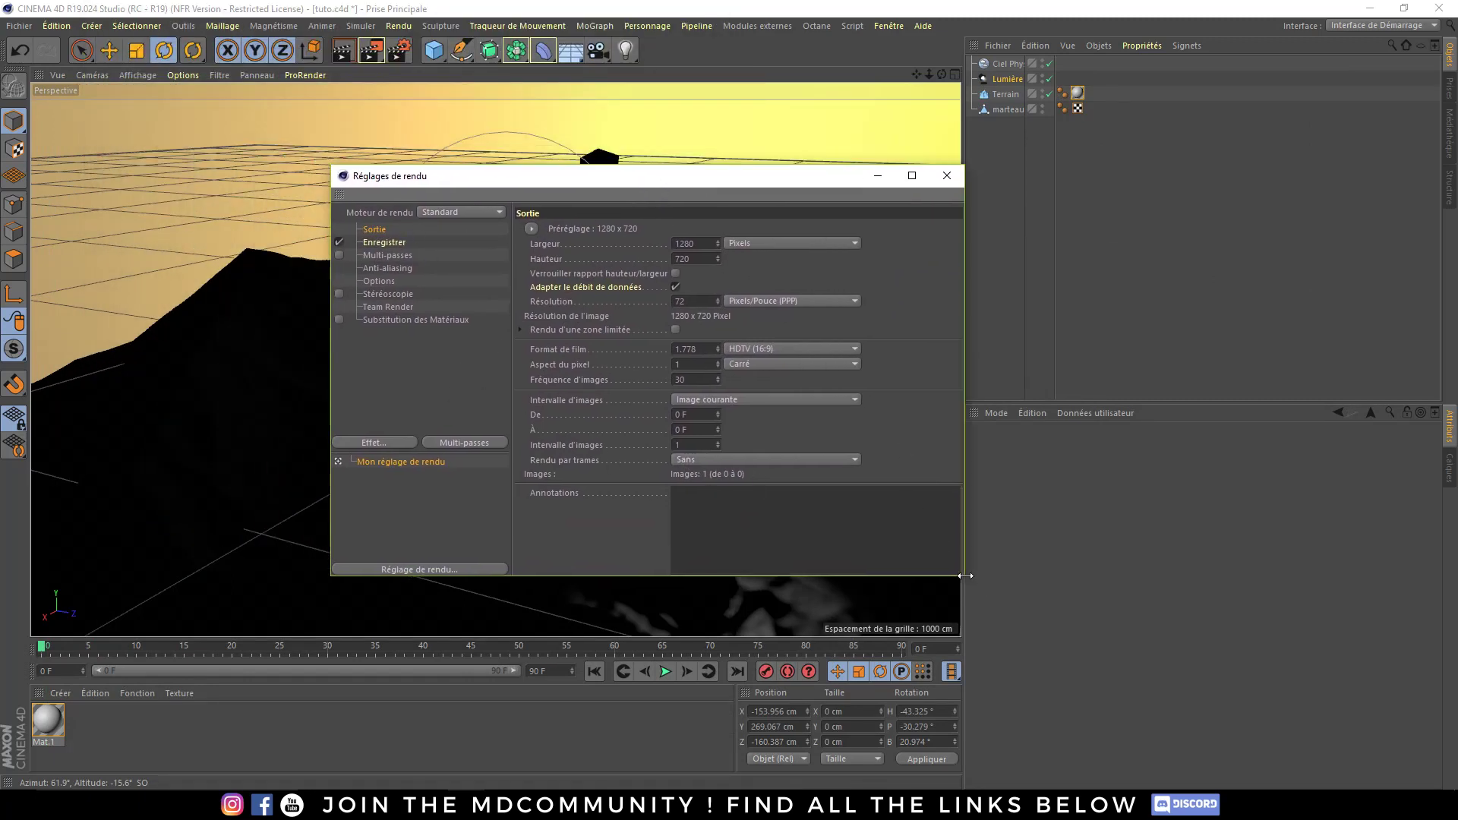
pyautogui.moveTo(963, 574); pyautogui.dragTo(1113, 723)
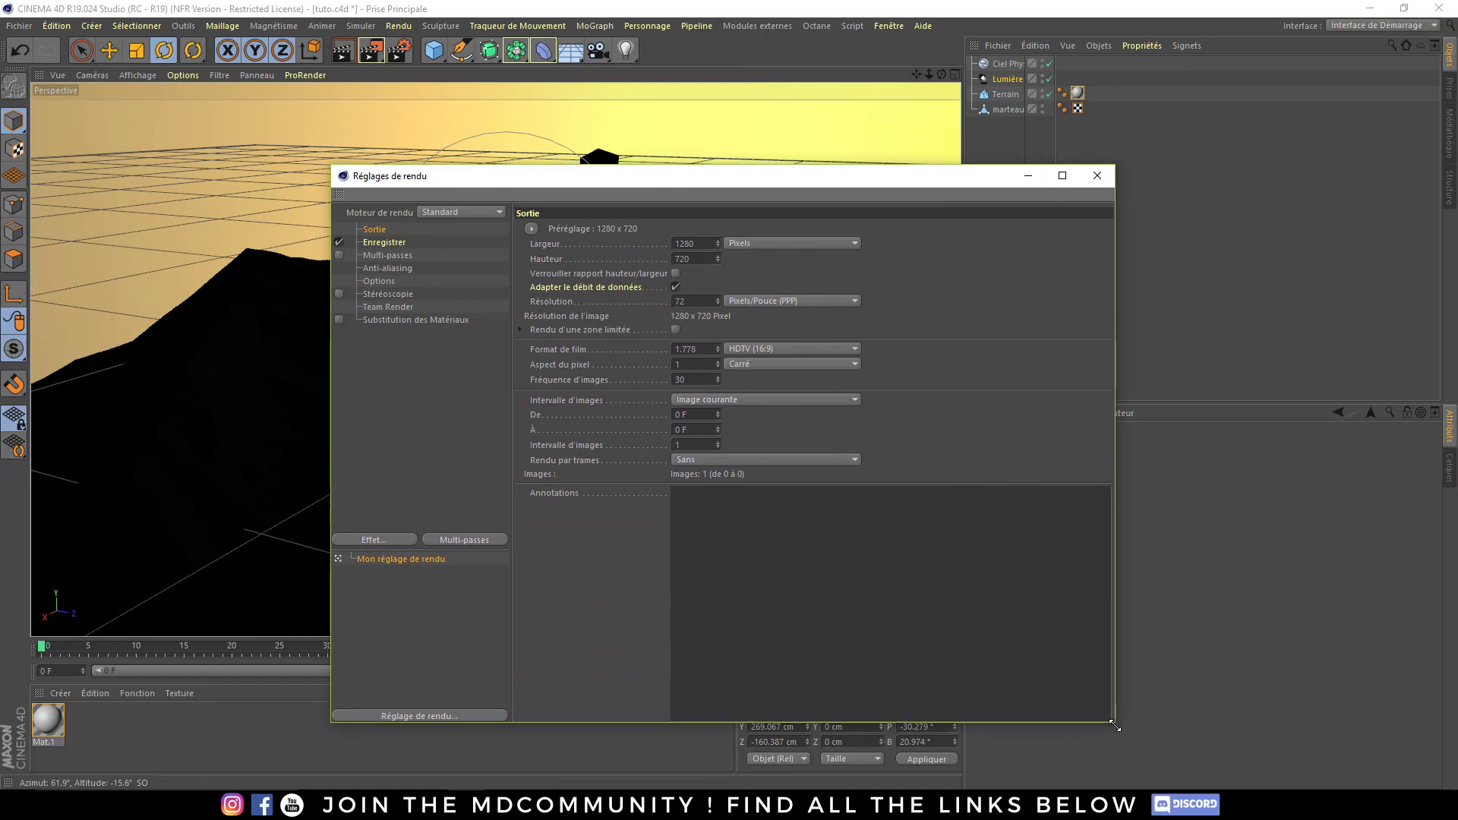
pyautogui.click(381, 539)
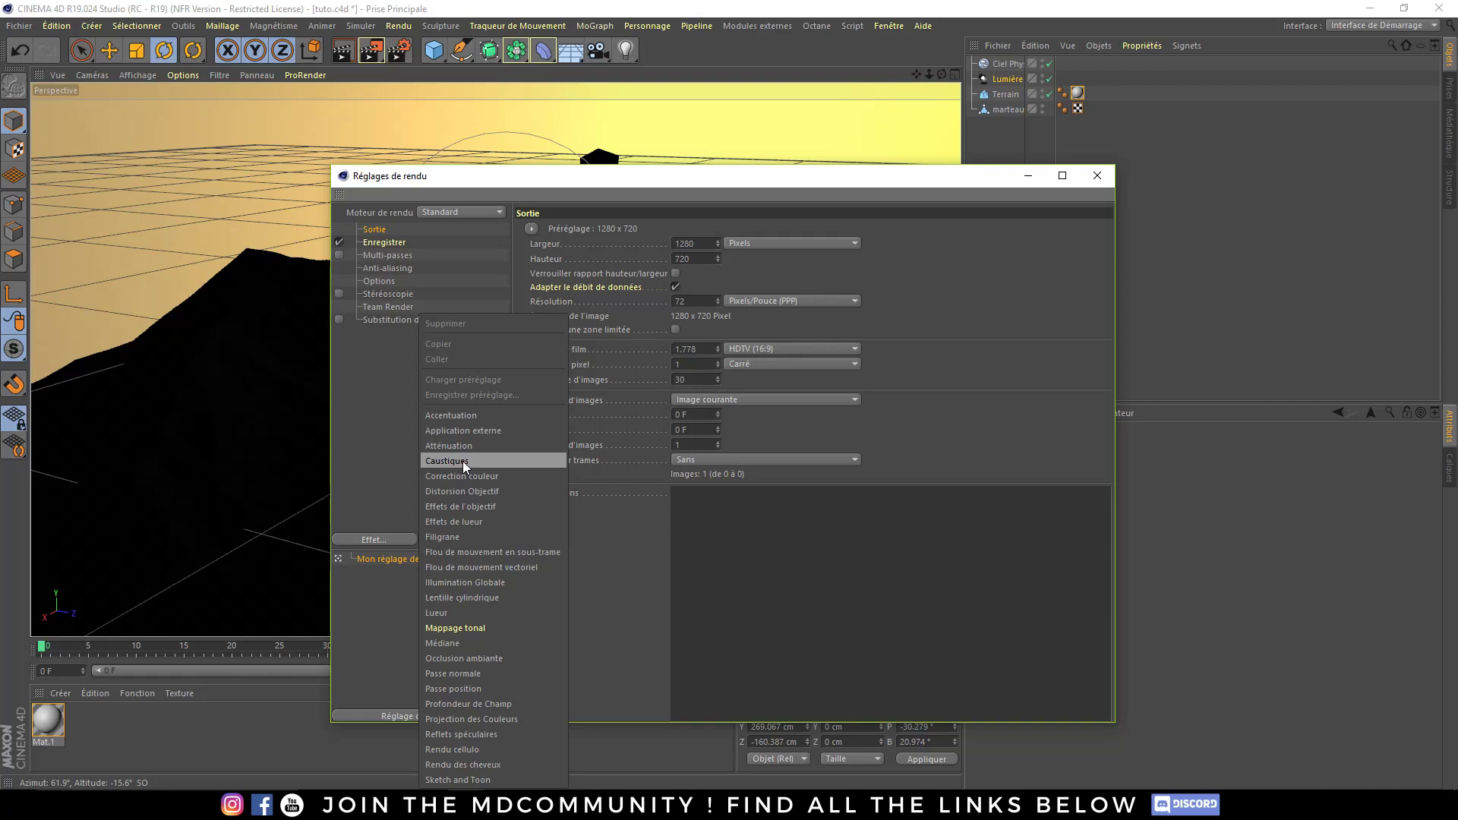
pyautogui.click(492, 583)
# - Preview the scene in the viewport, then render it to the Picture Viewer
pyautogui.moveTo(555, 185); pyautogui.dragTo(1190, 198)
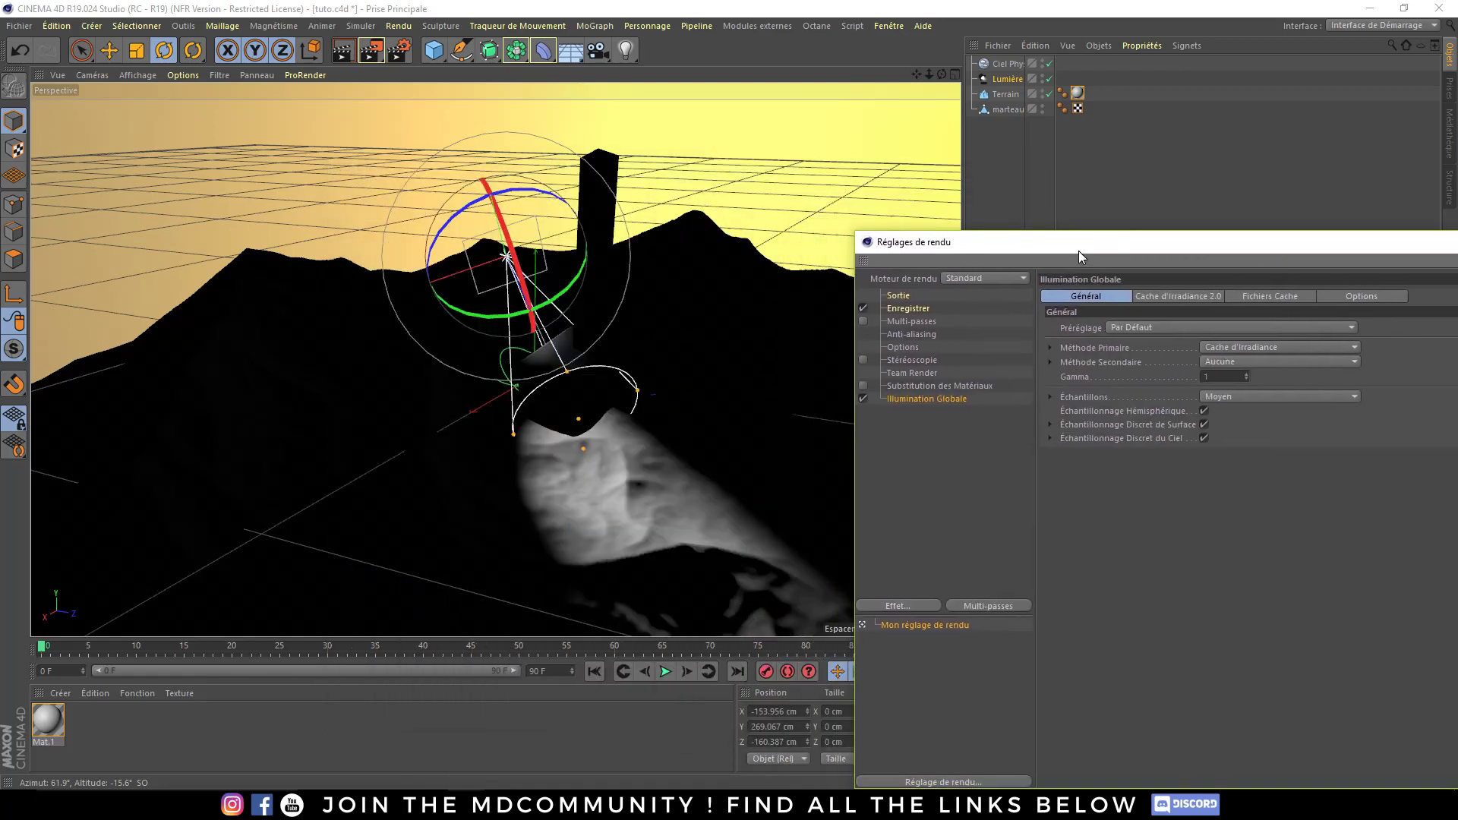
pyautogui.click(348, 51)
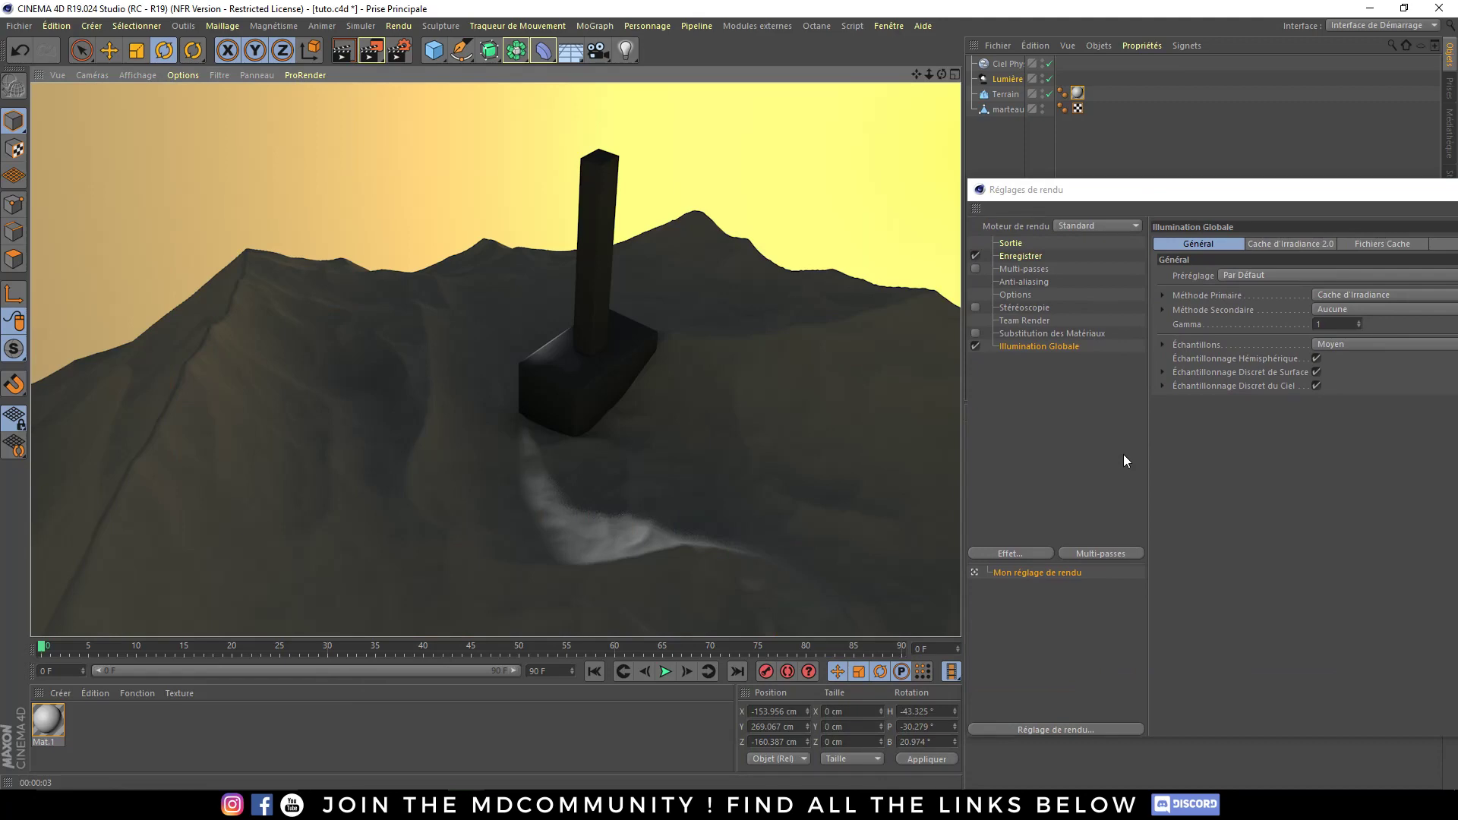
pyautogui.click(372, 52)
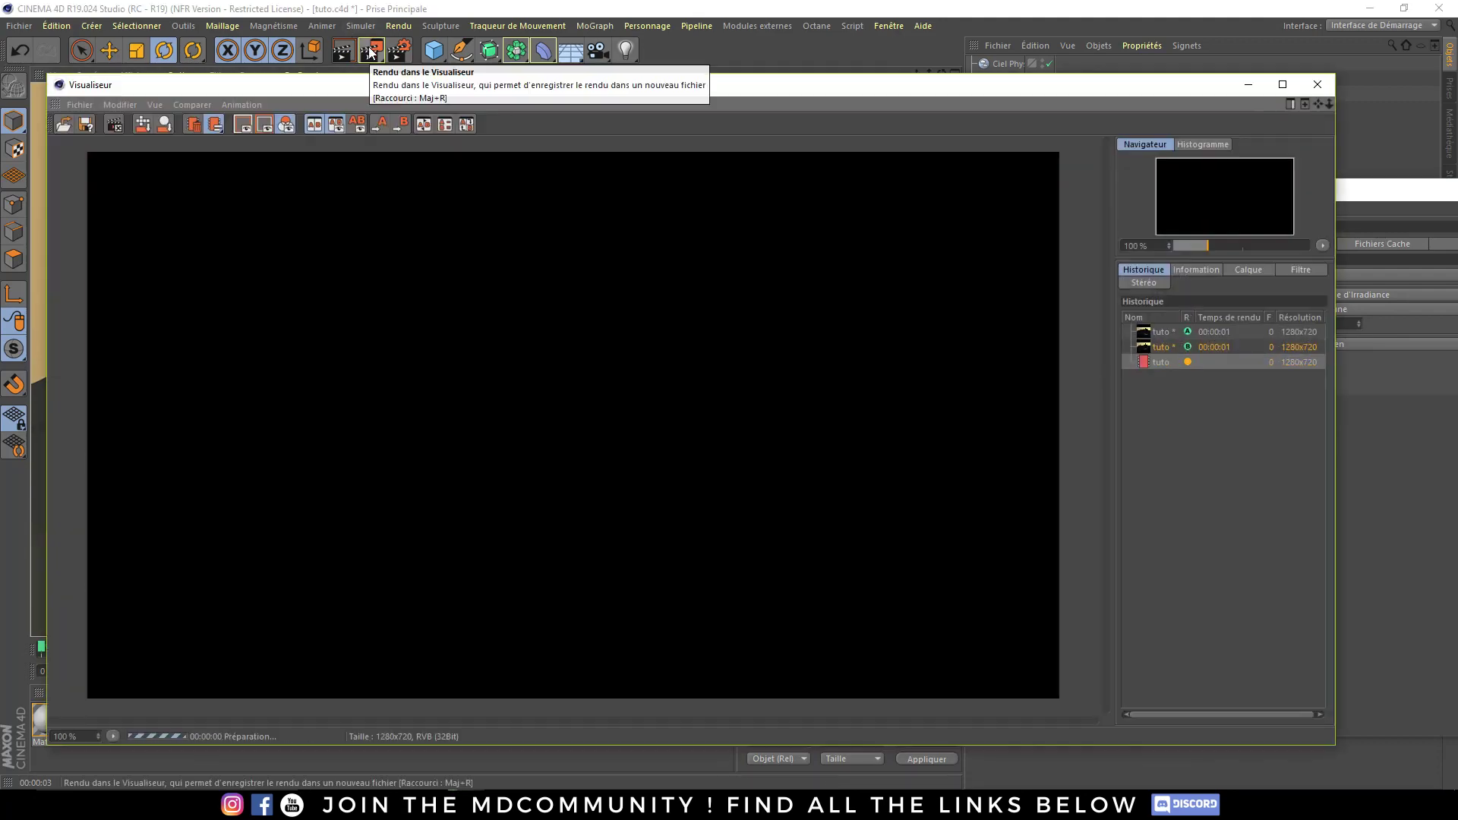
# - A/B-compare the Global Illumination render with the earlier dark one, then close the Picture Viewer
pyautogui.click(1191, 347)
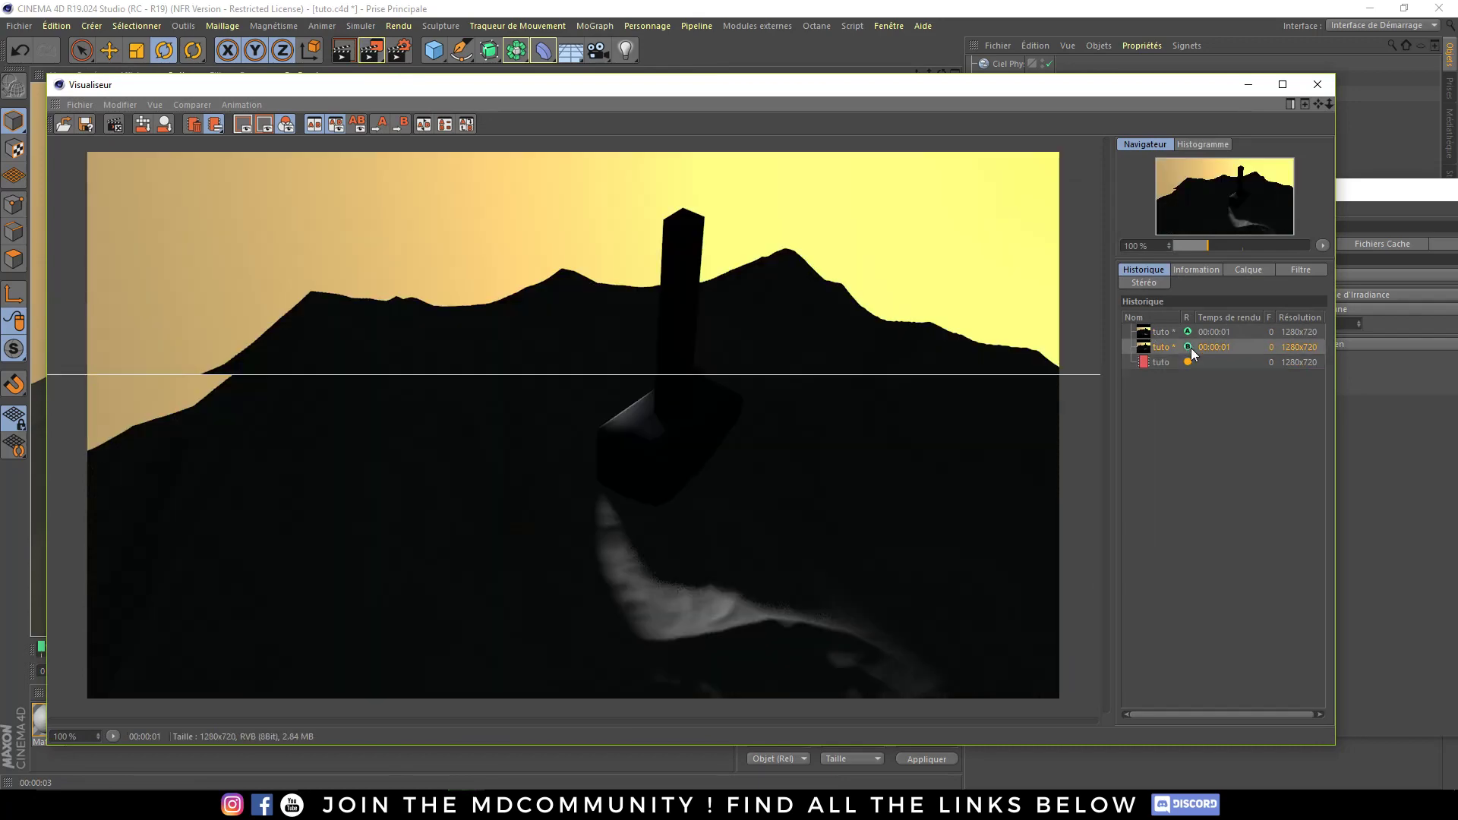
pyautogui.click(1192, 360)
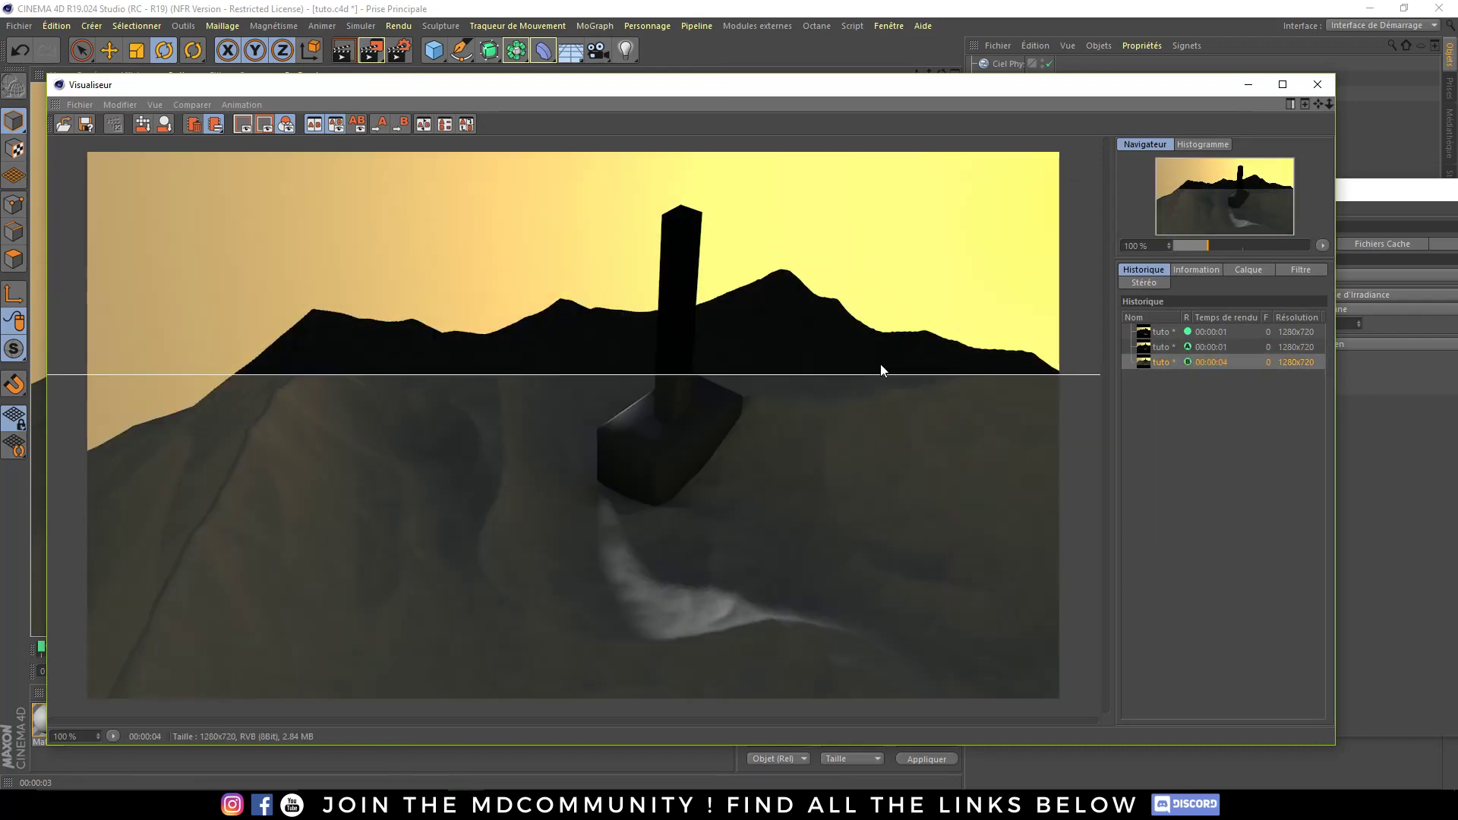
pyautogui.moveTo(827, 377)
pyautogui.mouseDown()
pyautogui.moveTo(784, 156)
pyautogui.moveTo(784, 716)
pyautogui.moveTo(773, 211)
pyautogui.moveTo(757, 144)
pyautogui.moveTo(719, 462)
pyautogui.moveTo(699, 342)
pyautogui.moveTo(759, 266)
pyautogui.moveTo(759, 625)
pyautogui.moveTo(722, 271)
pyautogui.moveTo(797, 188)
pyautogui.moveTo(758, 151)
pyautogui.moveTo(820, 434)
pyautogui.moveTo(798, 202)
pyautogui.moveTo(788, 221)
pyautogui.moveTo(856, 547)
pyautogui.moveTo(840, 569)
pyautogui.moveTo(791, 216)
pyautogui.mouseUp()
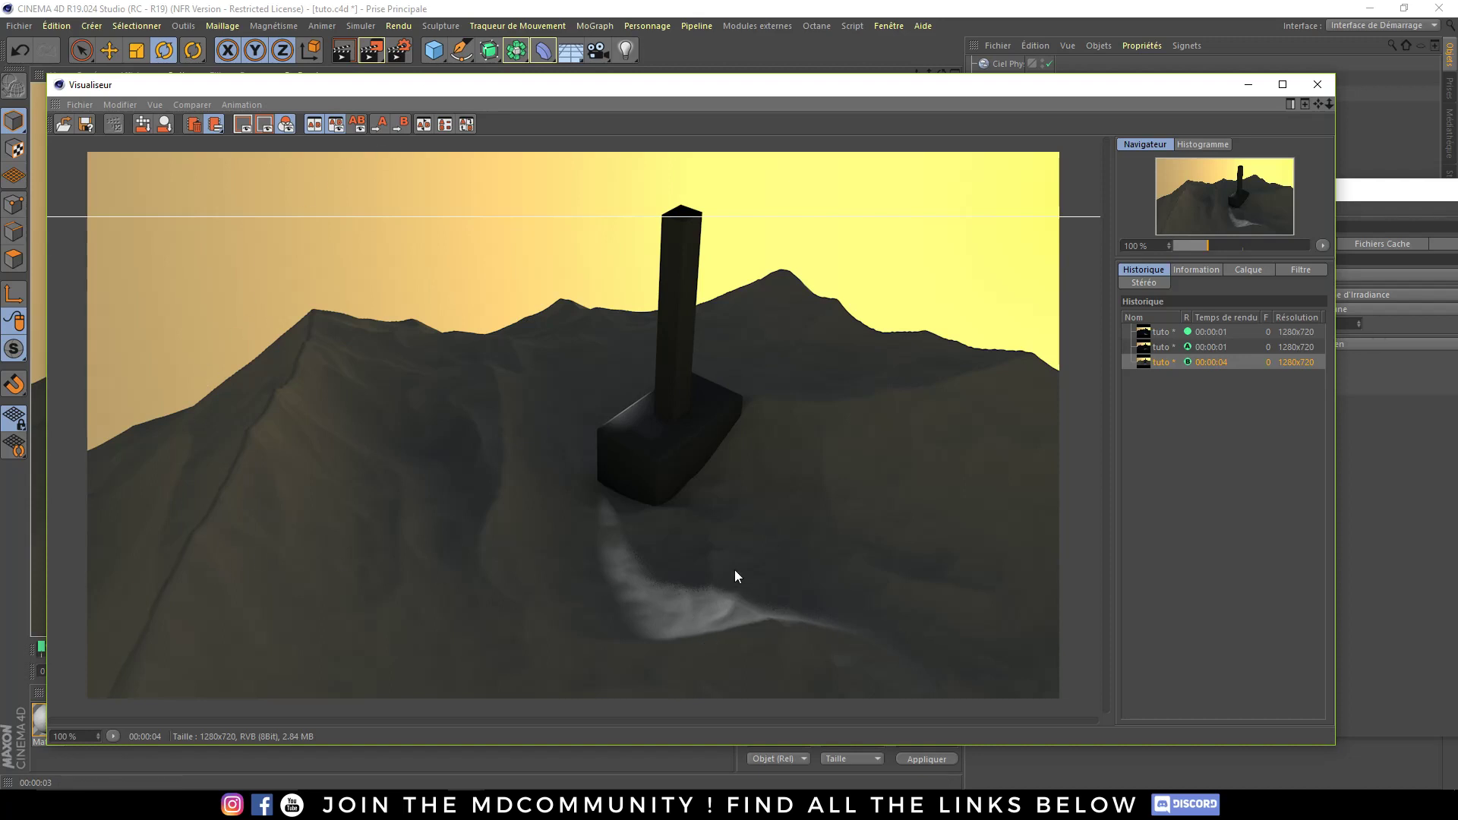
pyautogui.click(1316, 85)
pyautogui.moveTo(1223, 199); pyautogui.dragTo(658, 206)
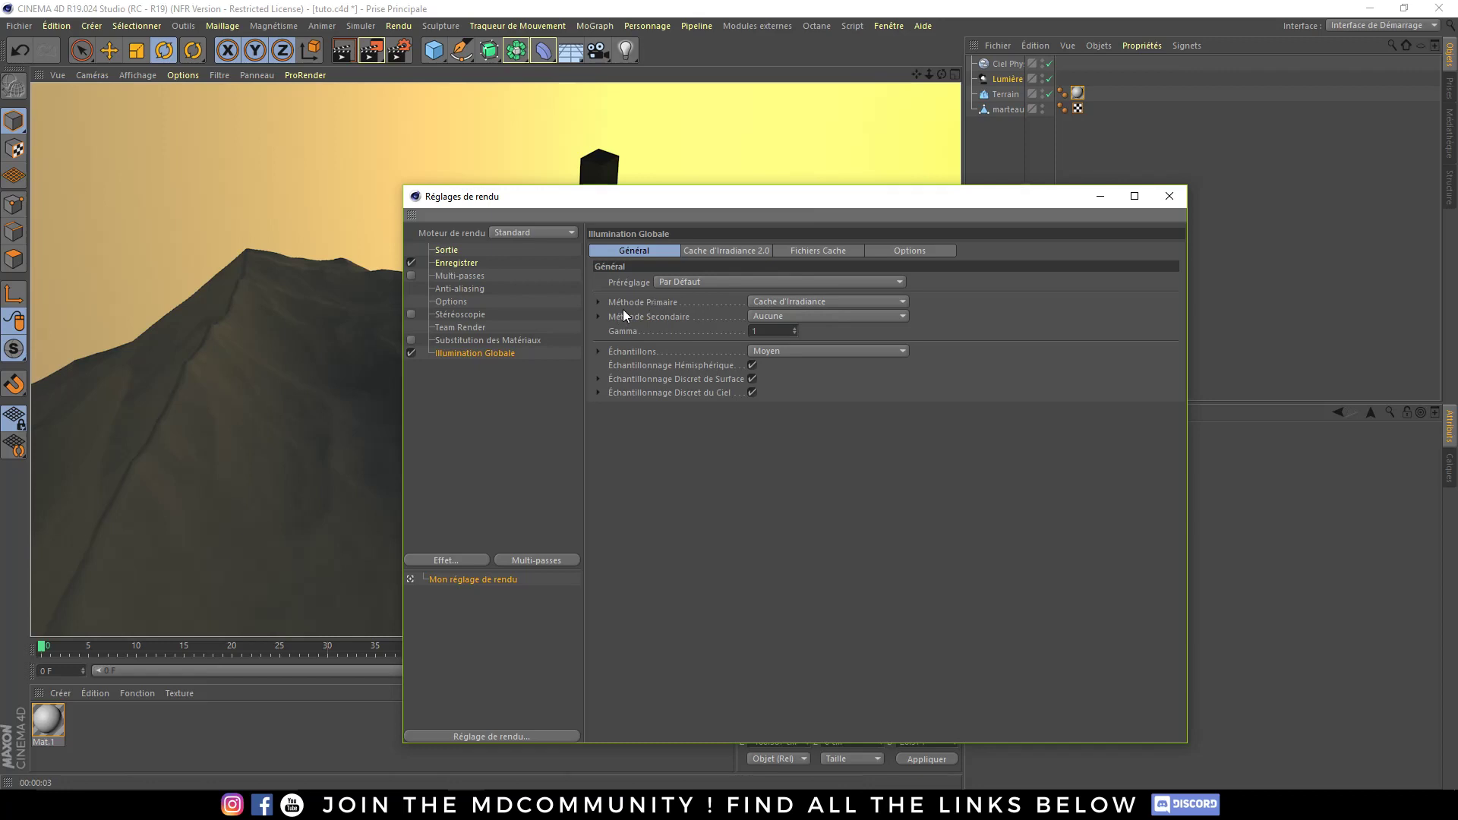
# - Set Irradiance Cache Record Density to Aperçu, re-render, and A/B-compare the 4-second and 2-second renders
pyautogui.click(731, 250)
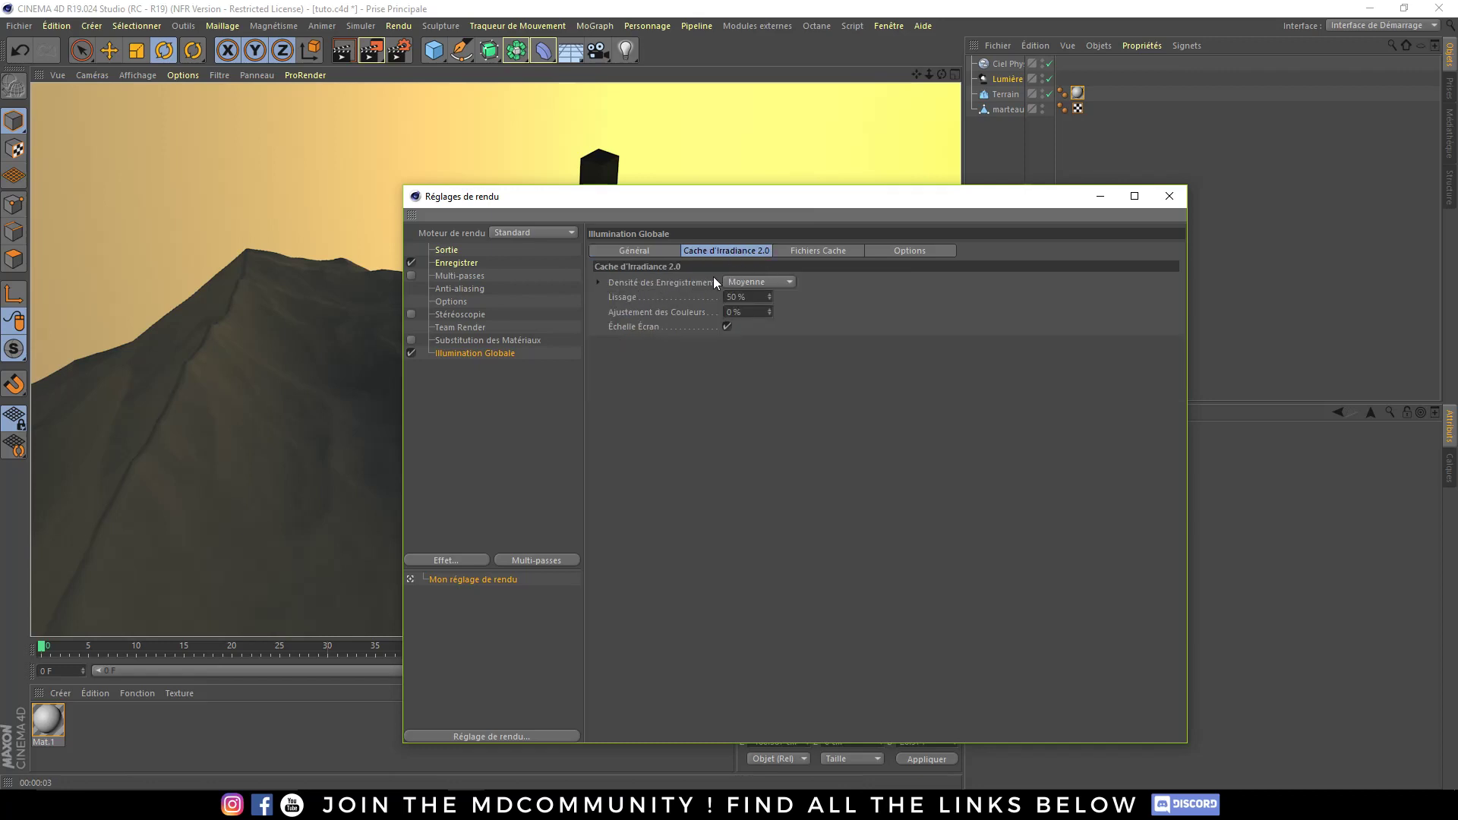
pyautogui.click(760, 282)
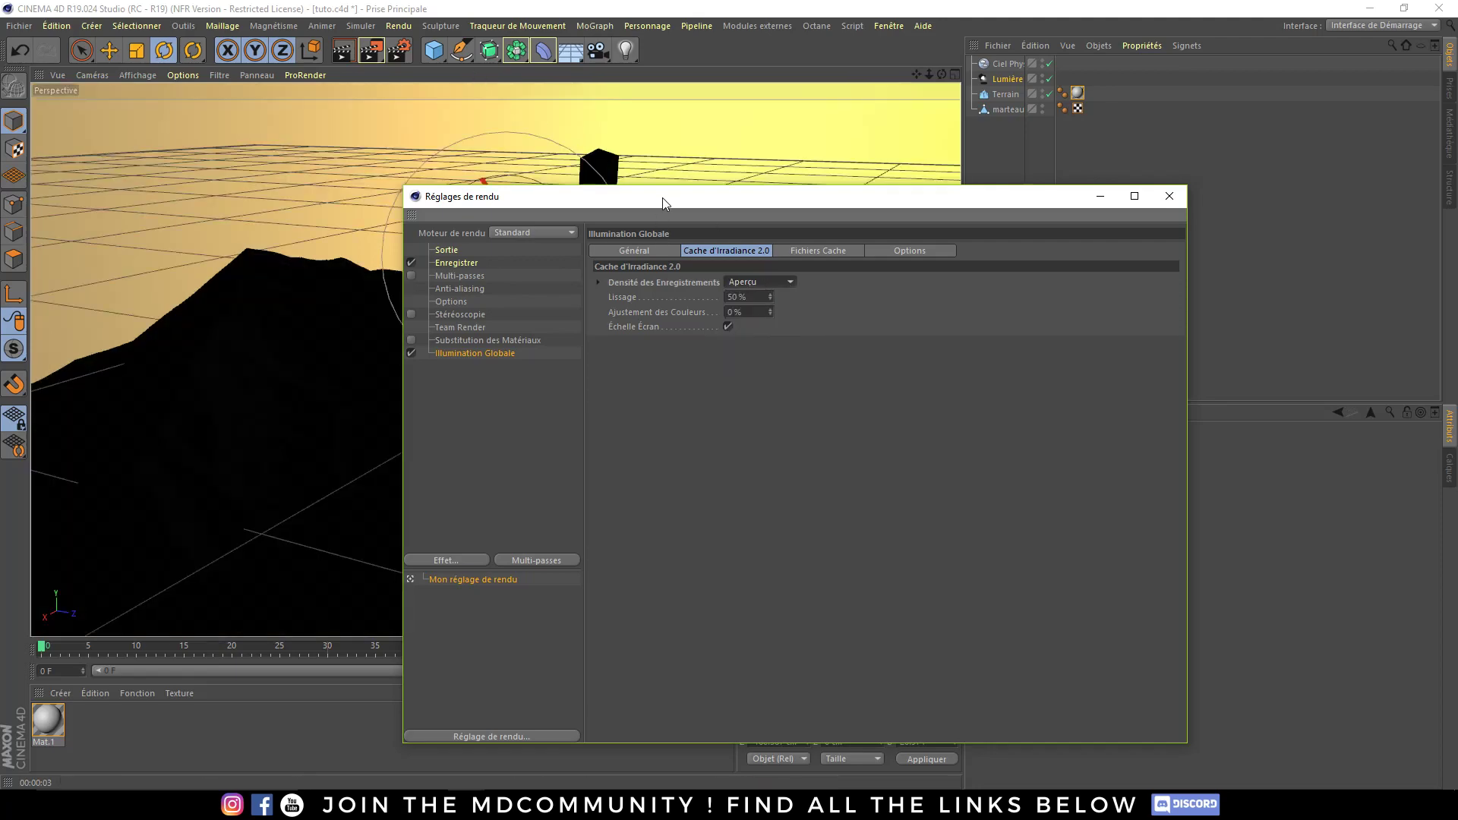
pyautogui.hotkey('shift', 'r')
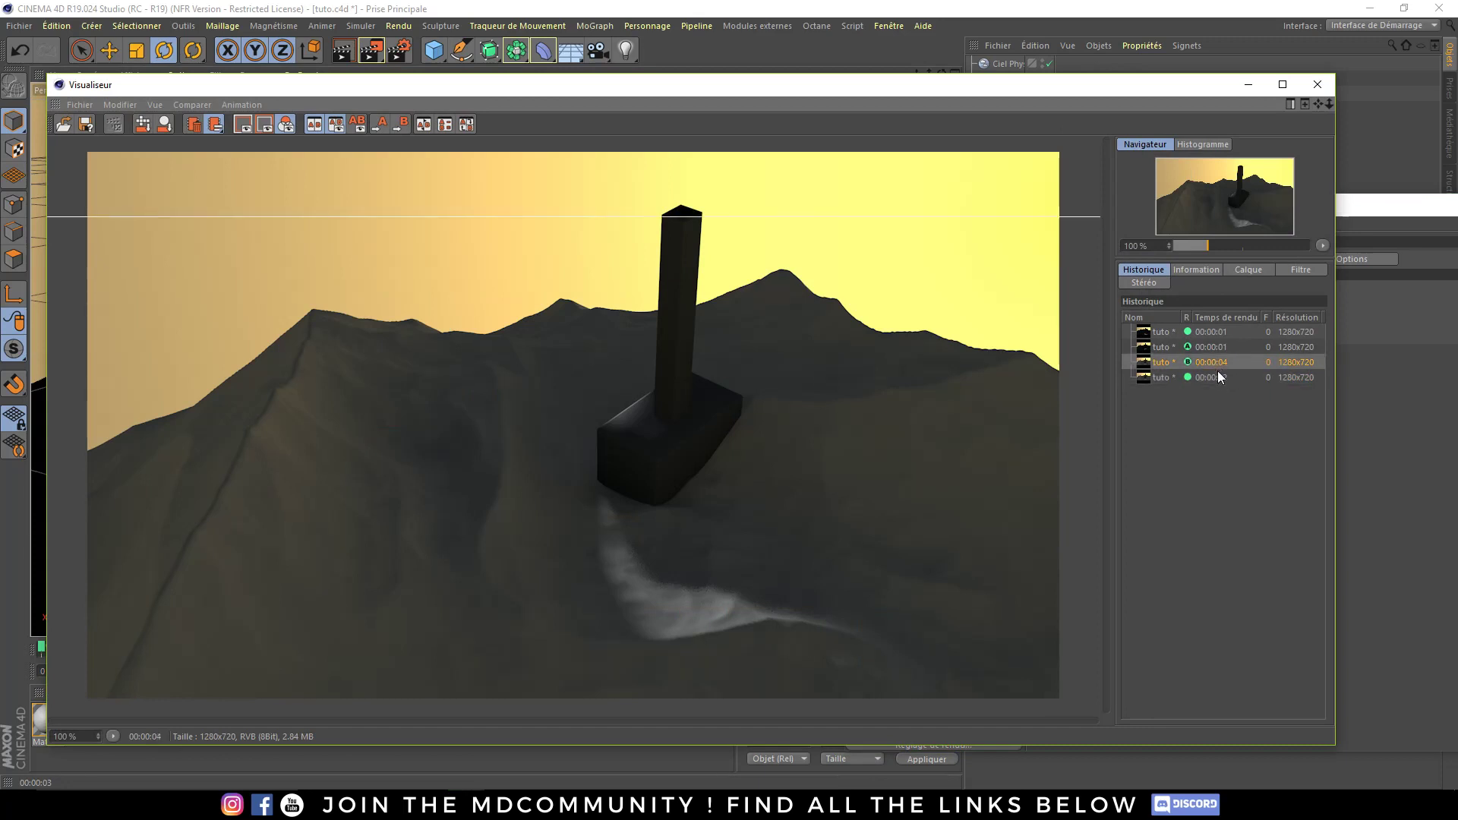
pyautogui.click(1218, 374)
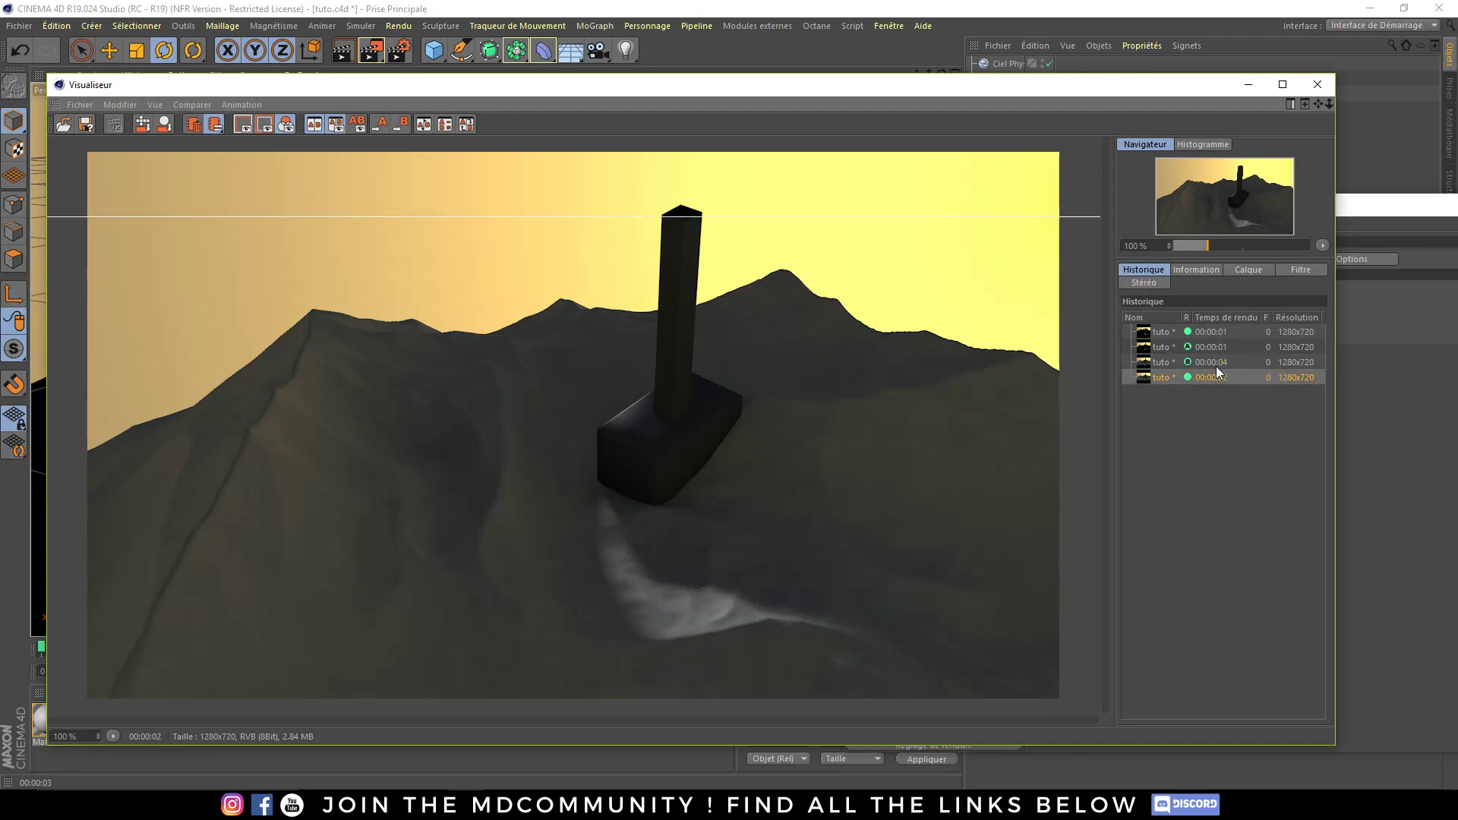
pyautogui.click(1214, 368)
pyautogui.moveTo(808, 216)
pyautogui.mouseDown()
pyautogui.moveTo(829, 386)
pyautogui.moveTo(782, 691)
pyautogui.moveTo(765, 182)
pyautogui.moveTo(782, 696)
pyautogui.moveTo(742, 186)
pyautogui.moveTo(801, 686)
pyautogui.moveTo(786, 277)
pyautogui.moveTo(817, 638)
pyautogui.moveTo(729, 221)
pyautogui.moveTo(778, 681)
pyautogui.moveTo(757, 157)
pyautogui.moveTo(768, 196)
pyautogui.mouseUp()
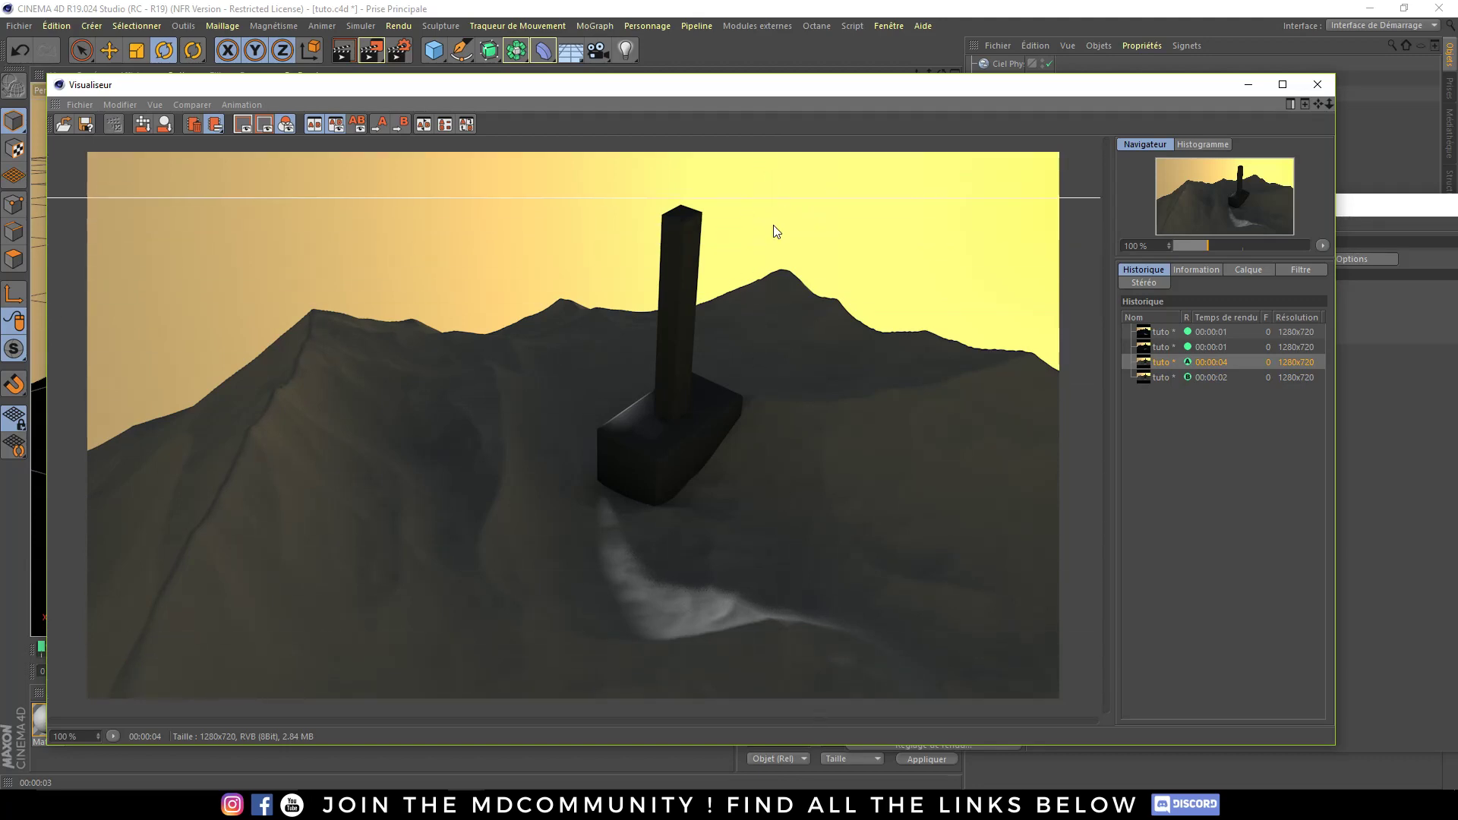
pyautogui.click(1317, 85)
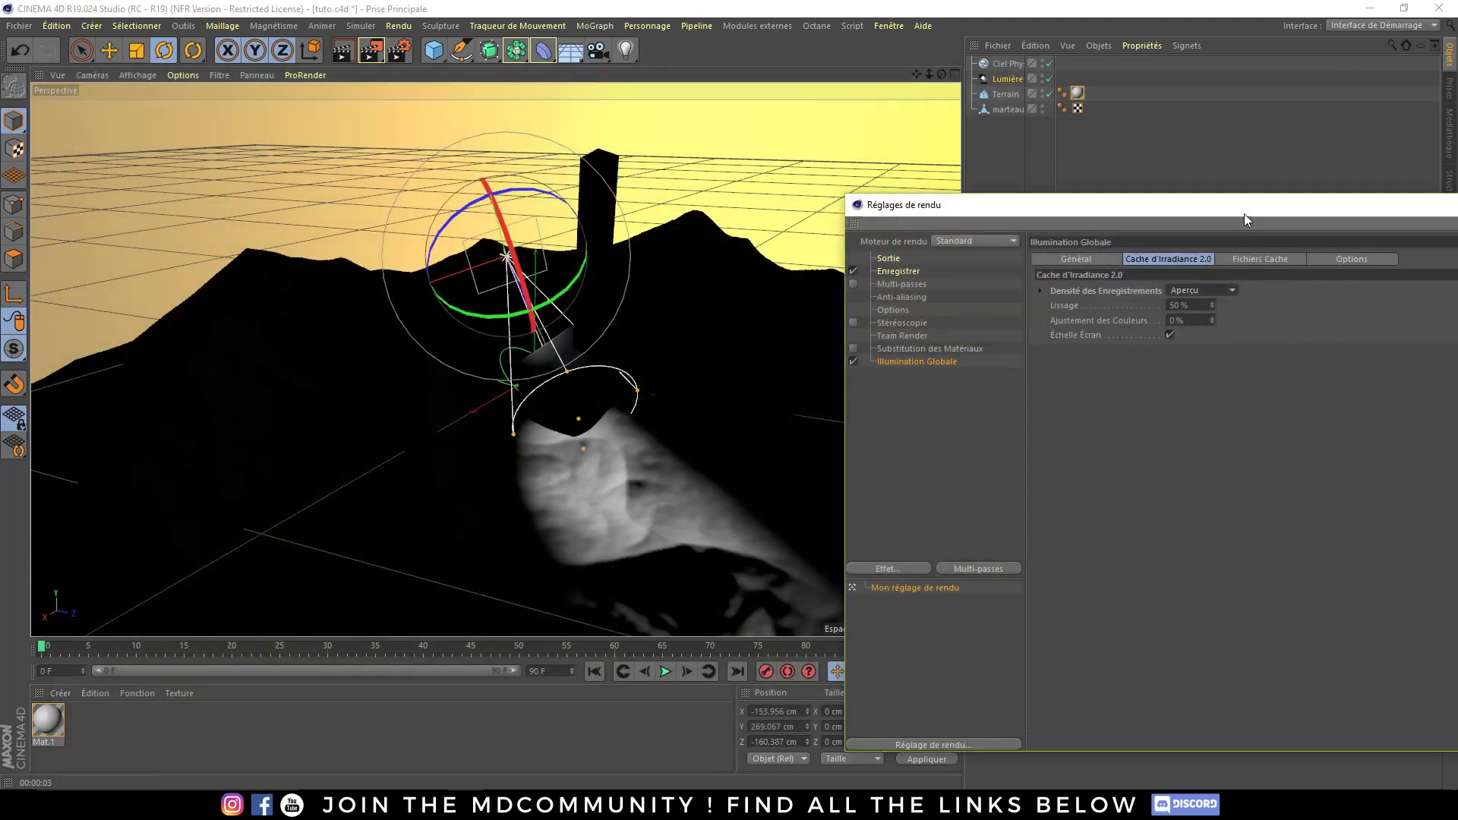
# - Close Render Settings and replace the Physical Sky with a plain Sky object
pyautogui.moveTo(1244, 212); pyautogui.dragTo(878, 208)
pyautogui.click(1246, 199)
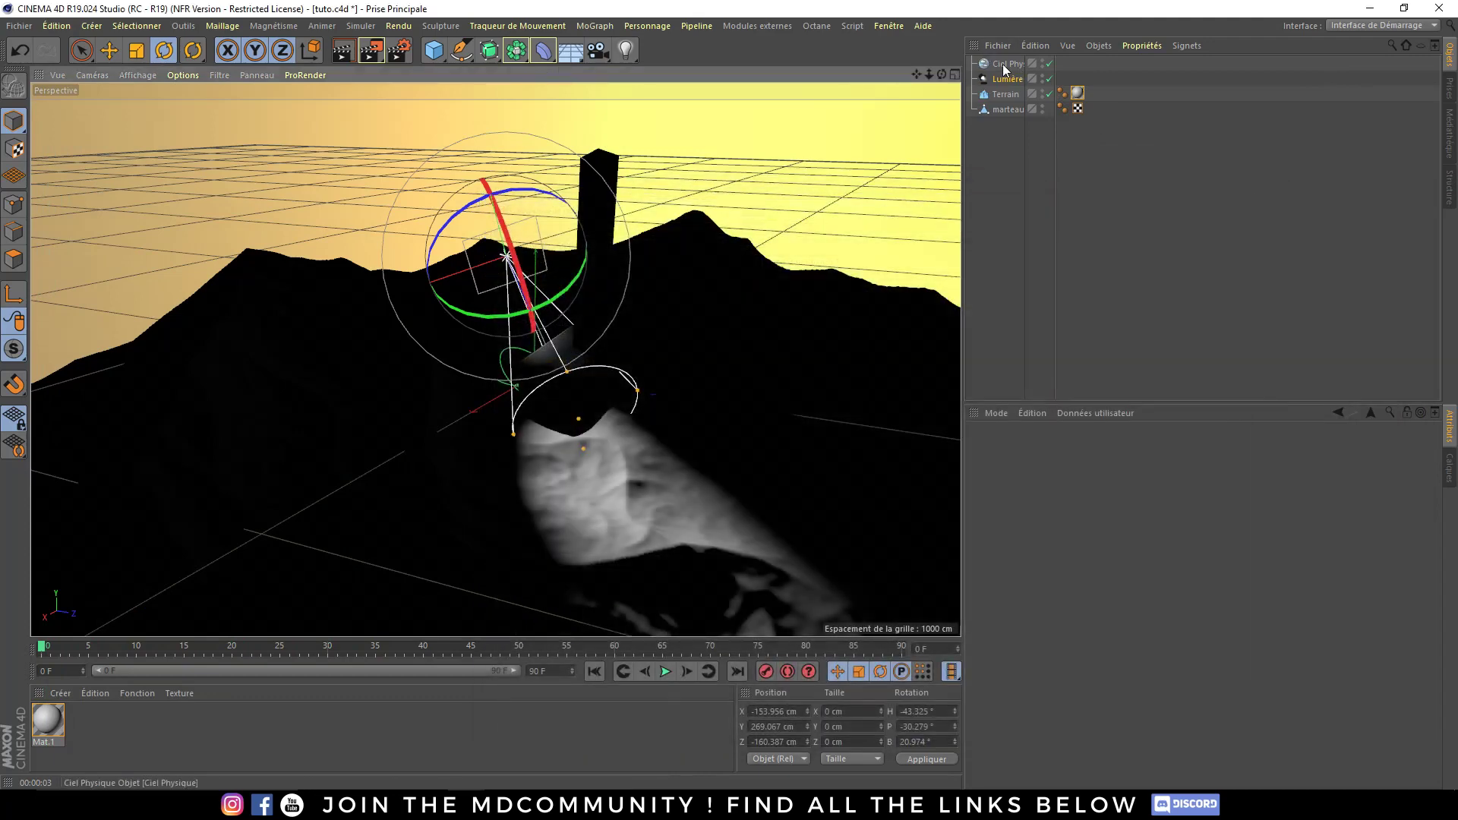
pyautogui.click(1004, 66)
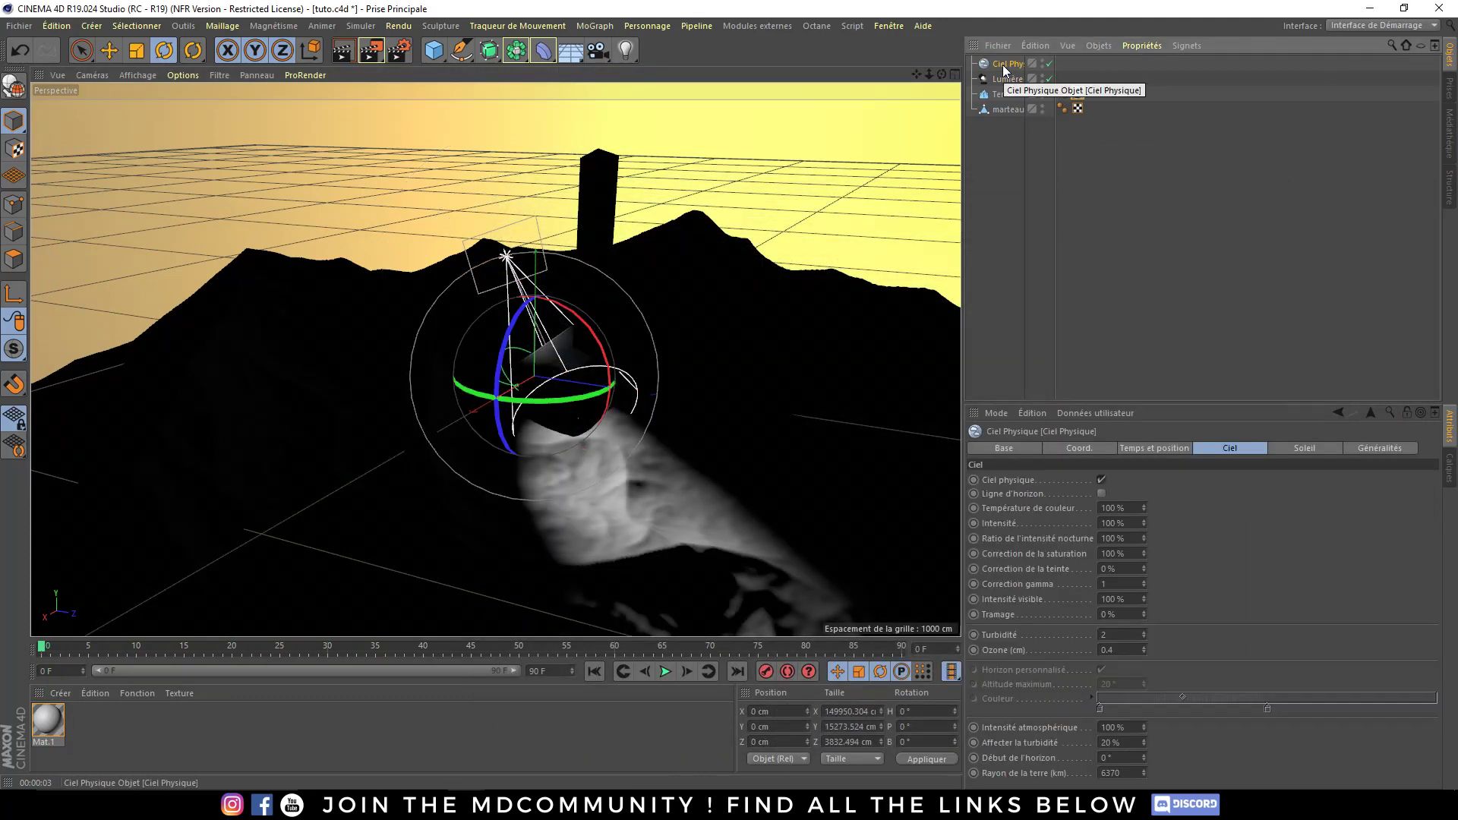
pyautogui.press('Delete')
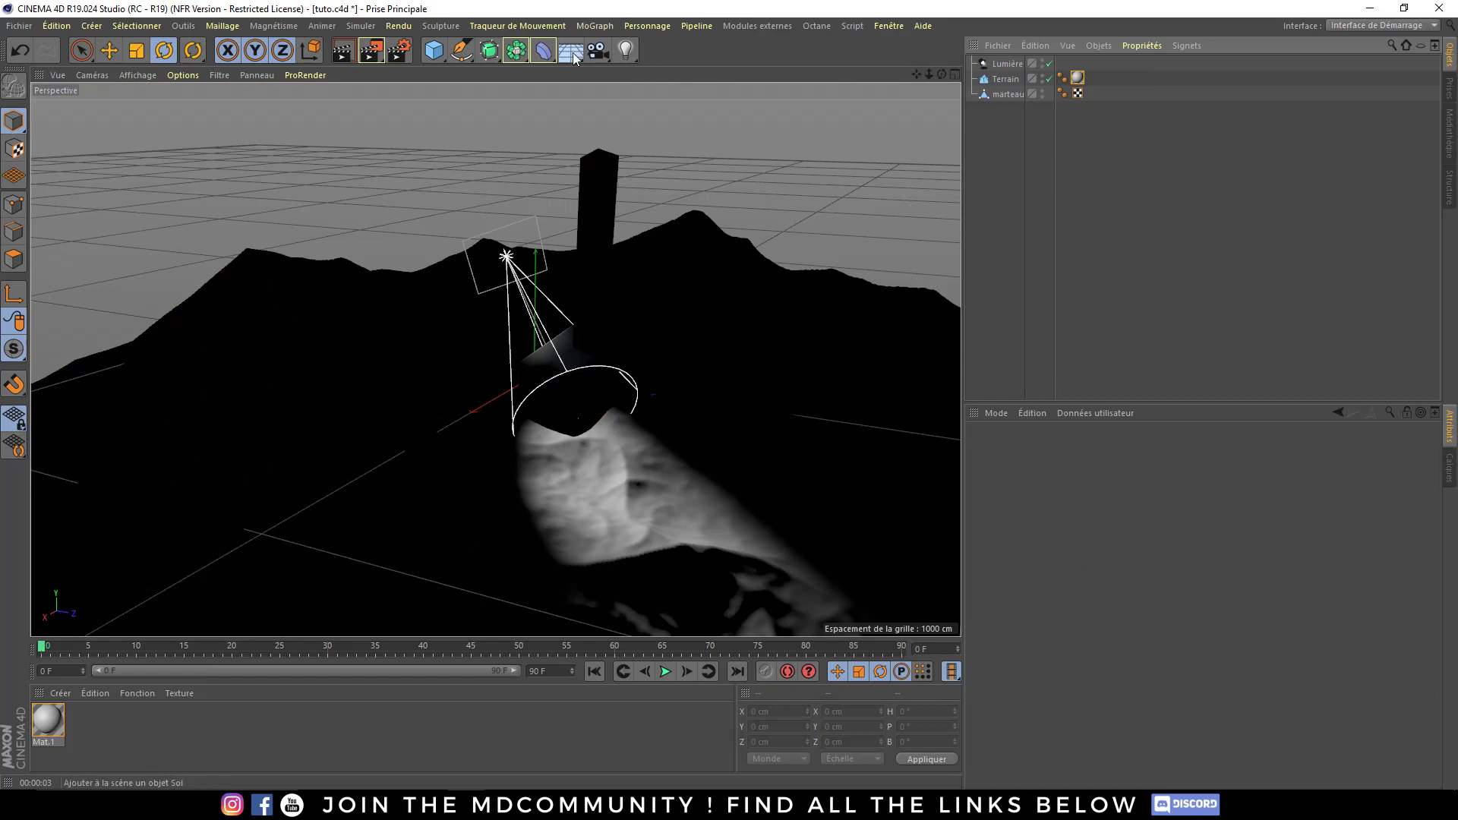
pyautogui.click(570, 50)
pyautogui.click(634, 107)
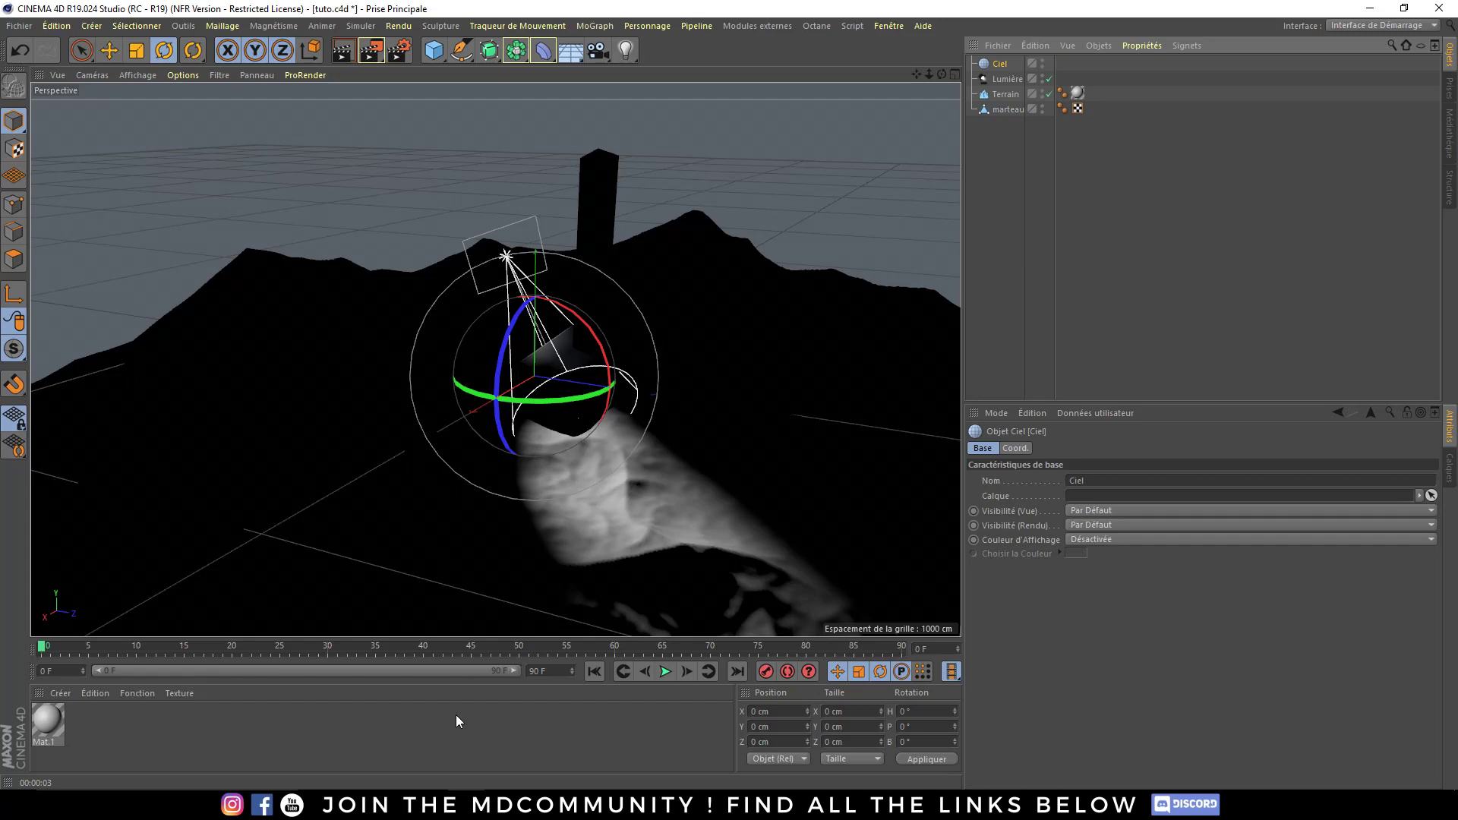
# - Create a new material, apply it to the Sky, and name it 'ciel'
pyautogui.doubleClick(378, 726)
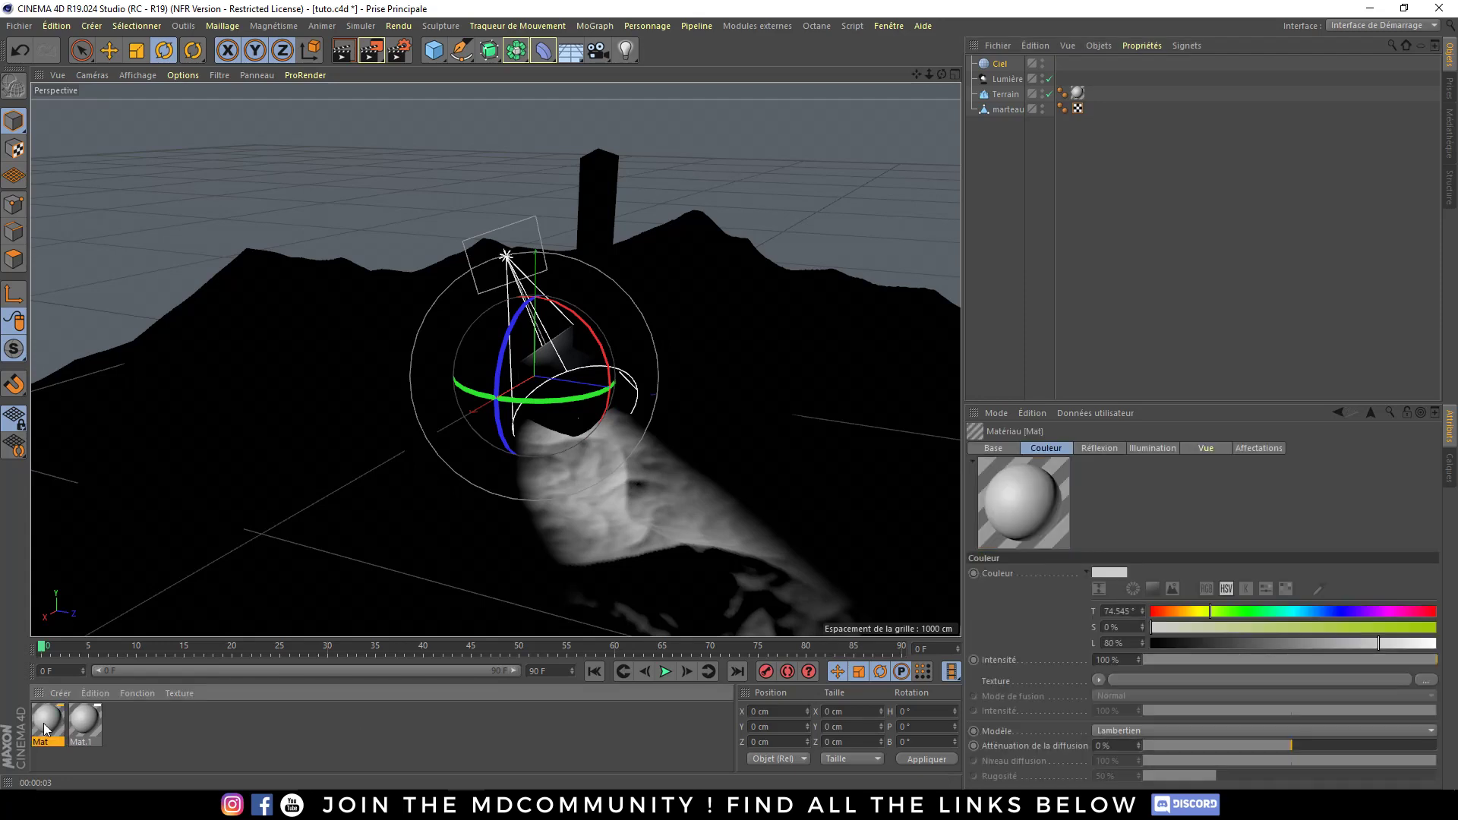
pyautogui.moveTo(44, 721)
pyautogui.mouseDown()
pyautogui.moveTo(1002, 47)
pyautogui.moveTo(1006, 65)
pyautogui.mouseUp()
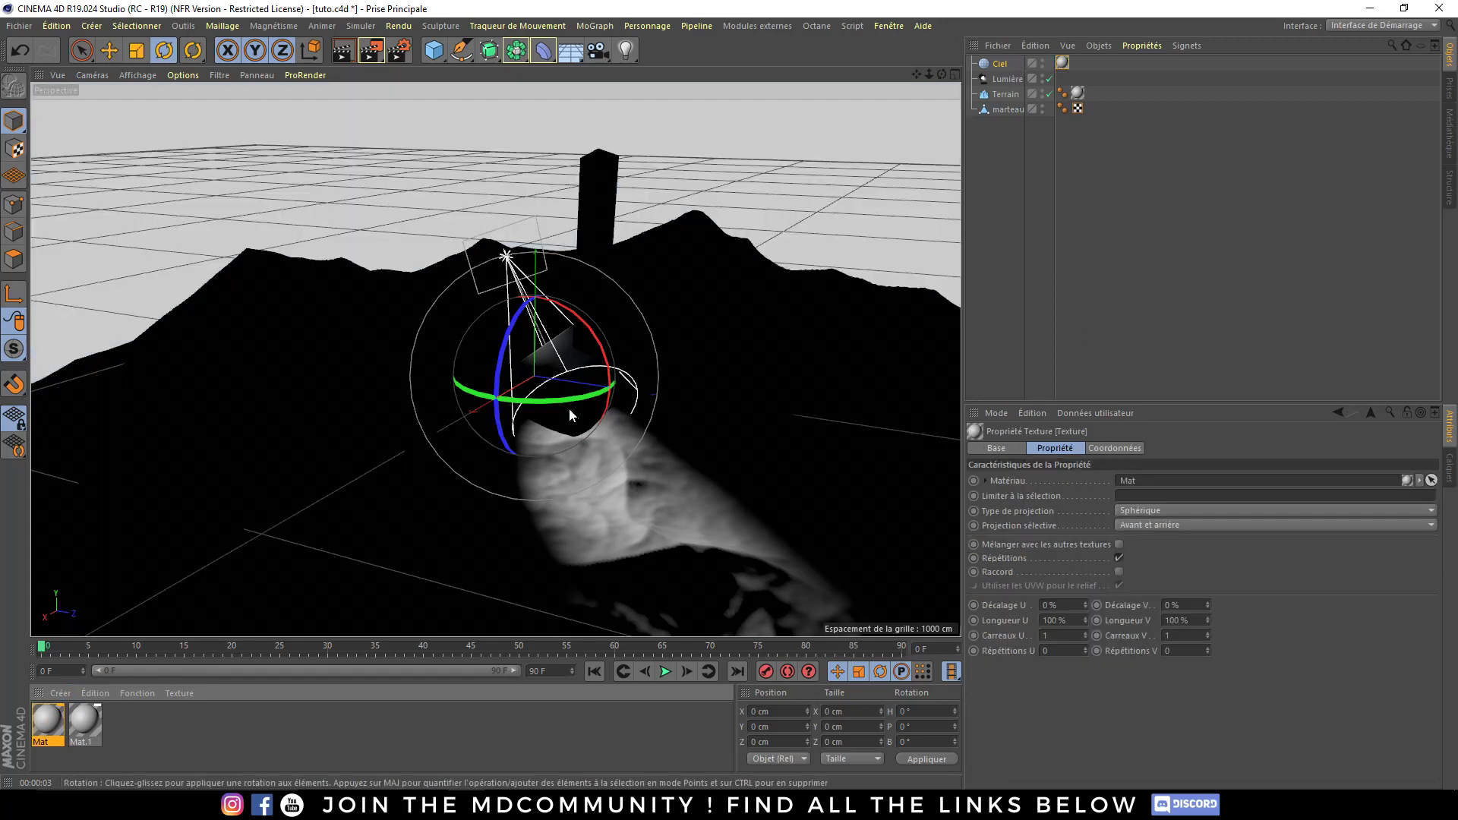
pyautogui.doubleClick(42, 743)
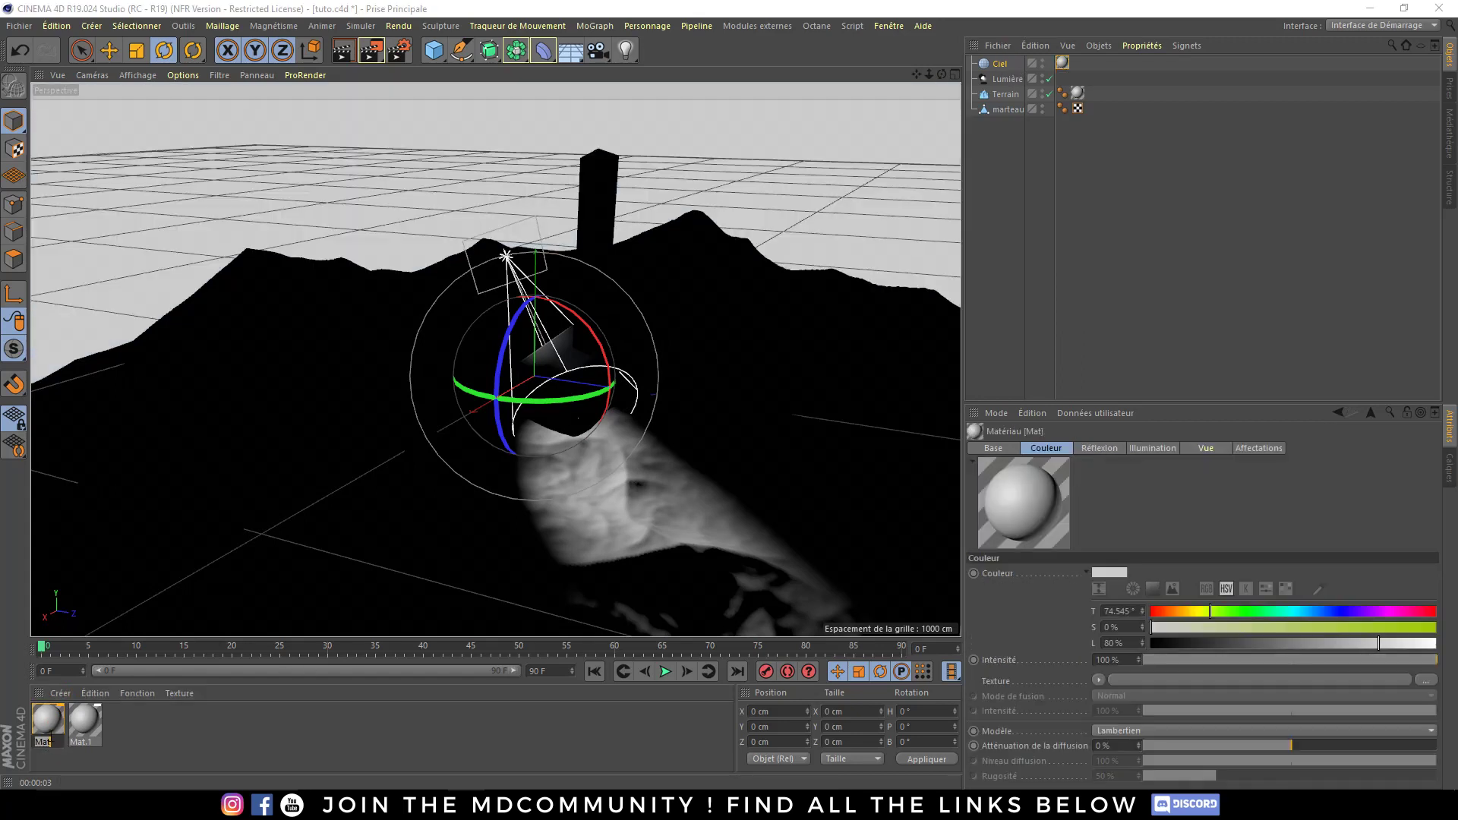
pyautogui.write('ciel')
pyautogui.press('Return')
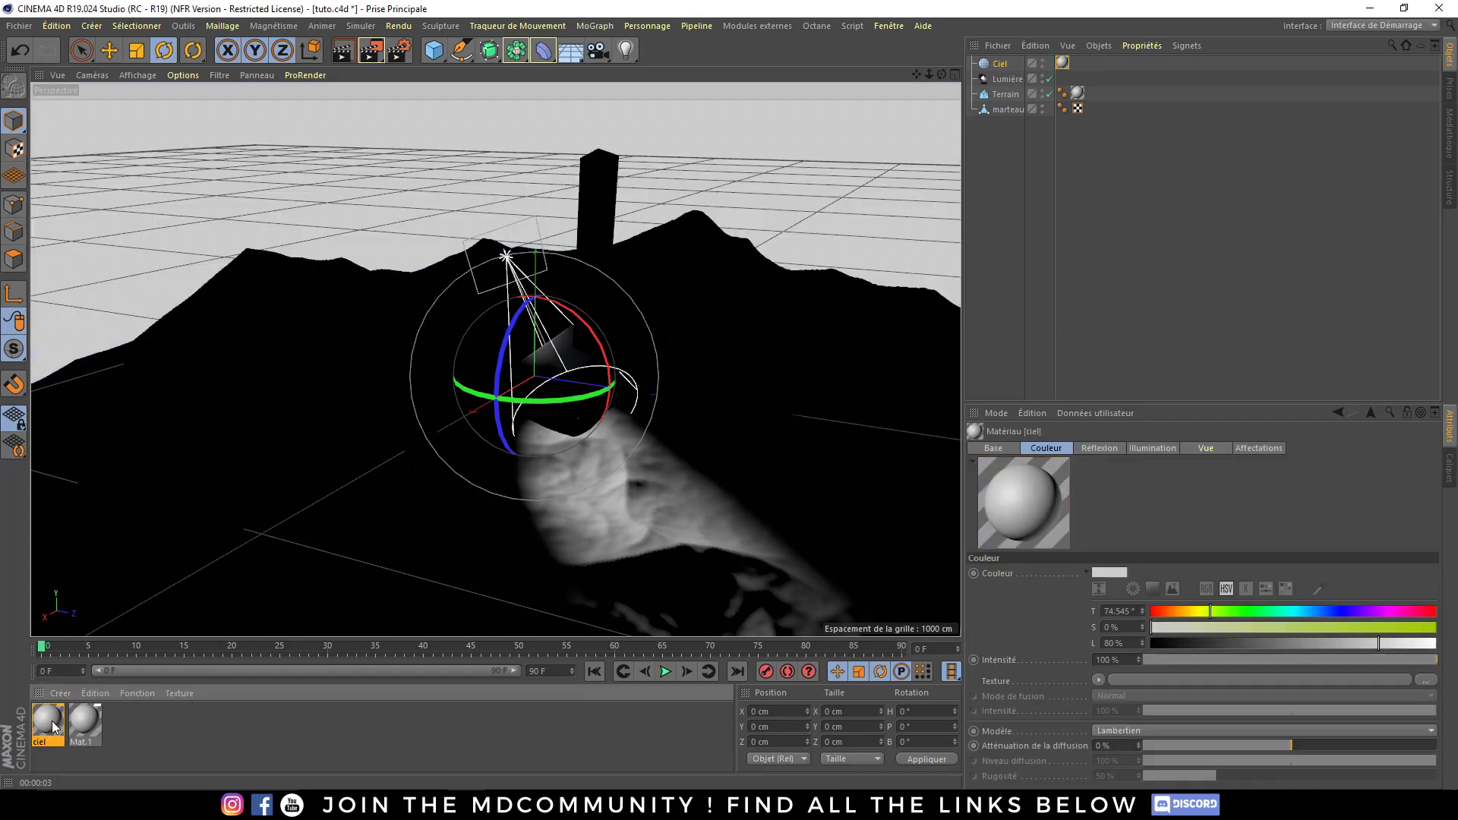
# - In the ciel material, disable Reflectance and enable Luminance at 100% white
pyautogui.doubleClick(53, 728)
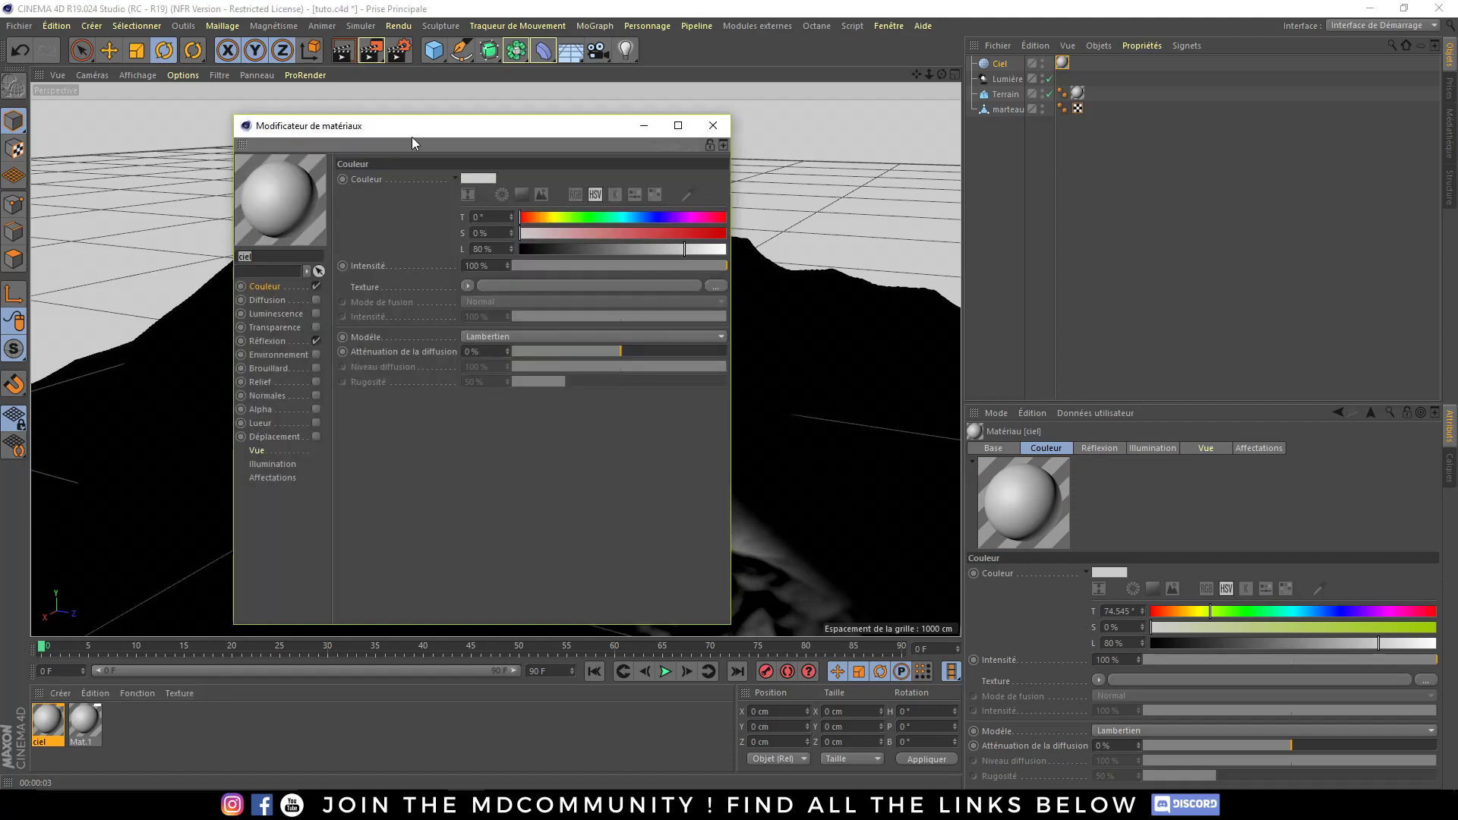
pyautogui.moveTo(412, 139); pyautogui.dragTo(723, 169)
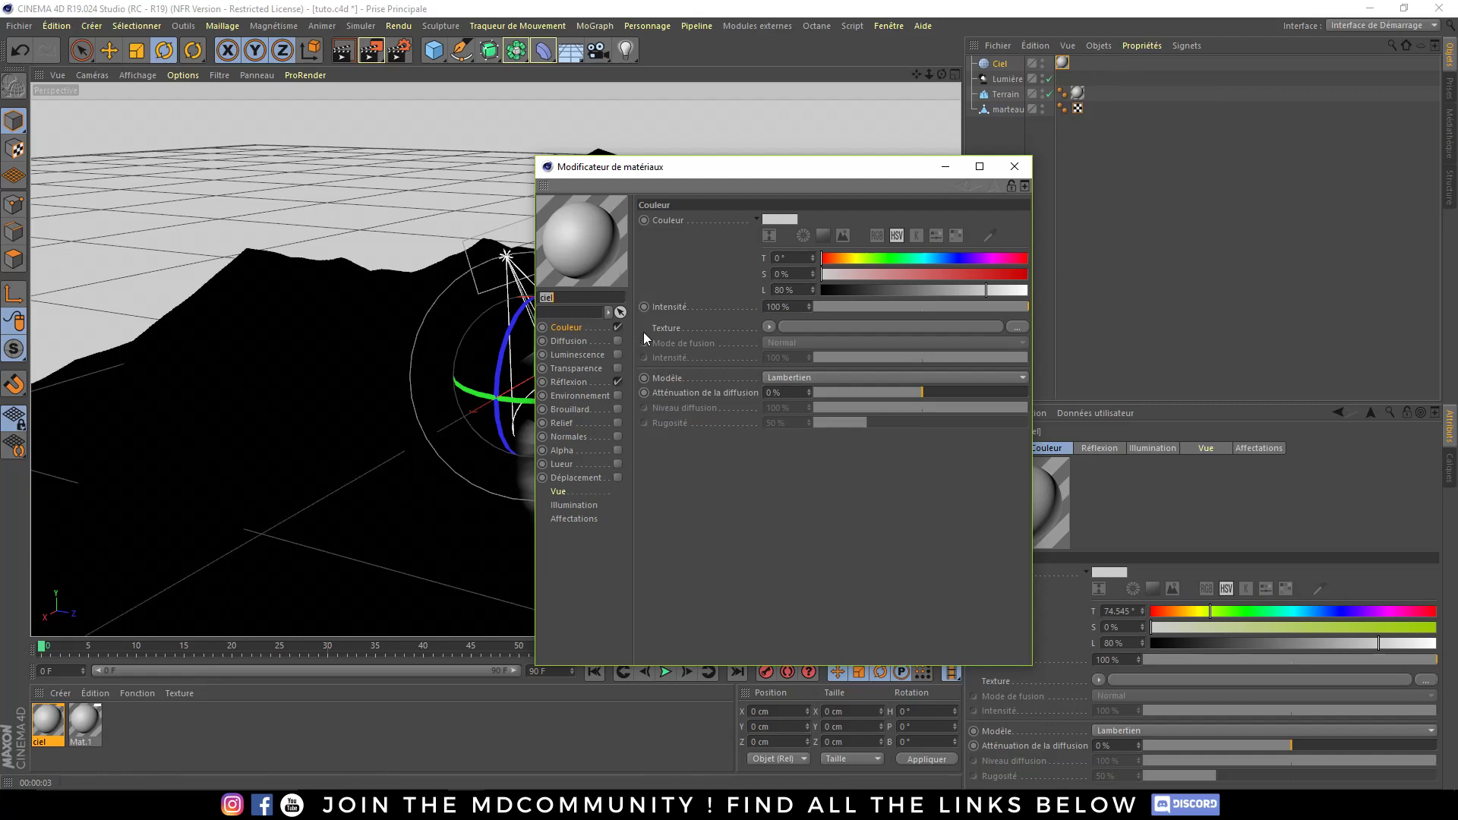
pyautogui.click(618, 382)
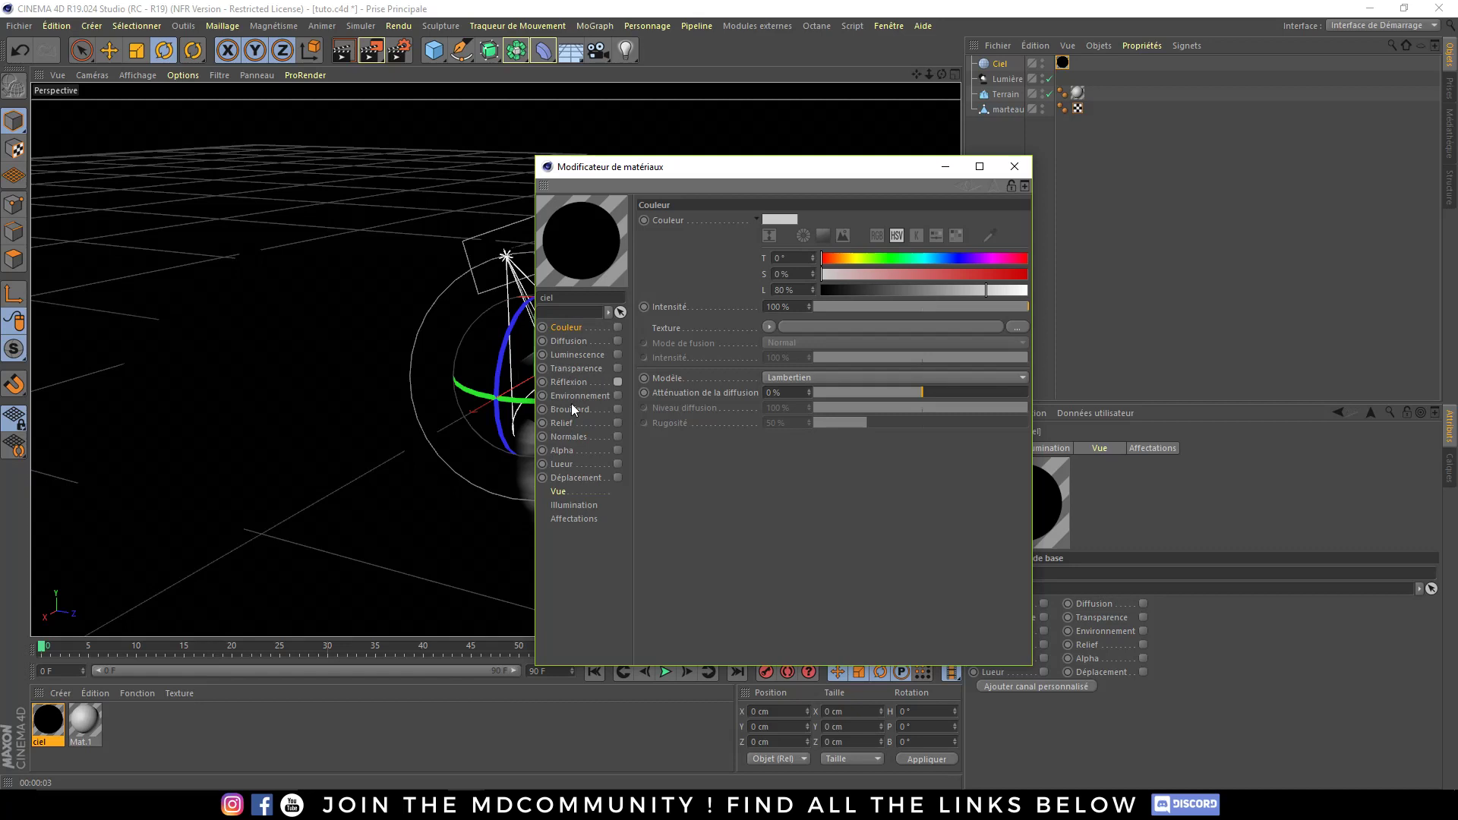
pyautogui.click(590, 357)
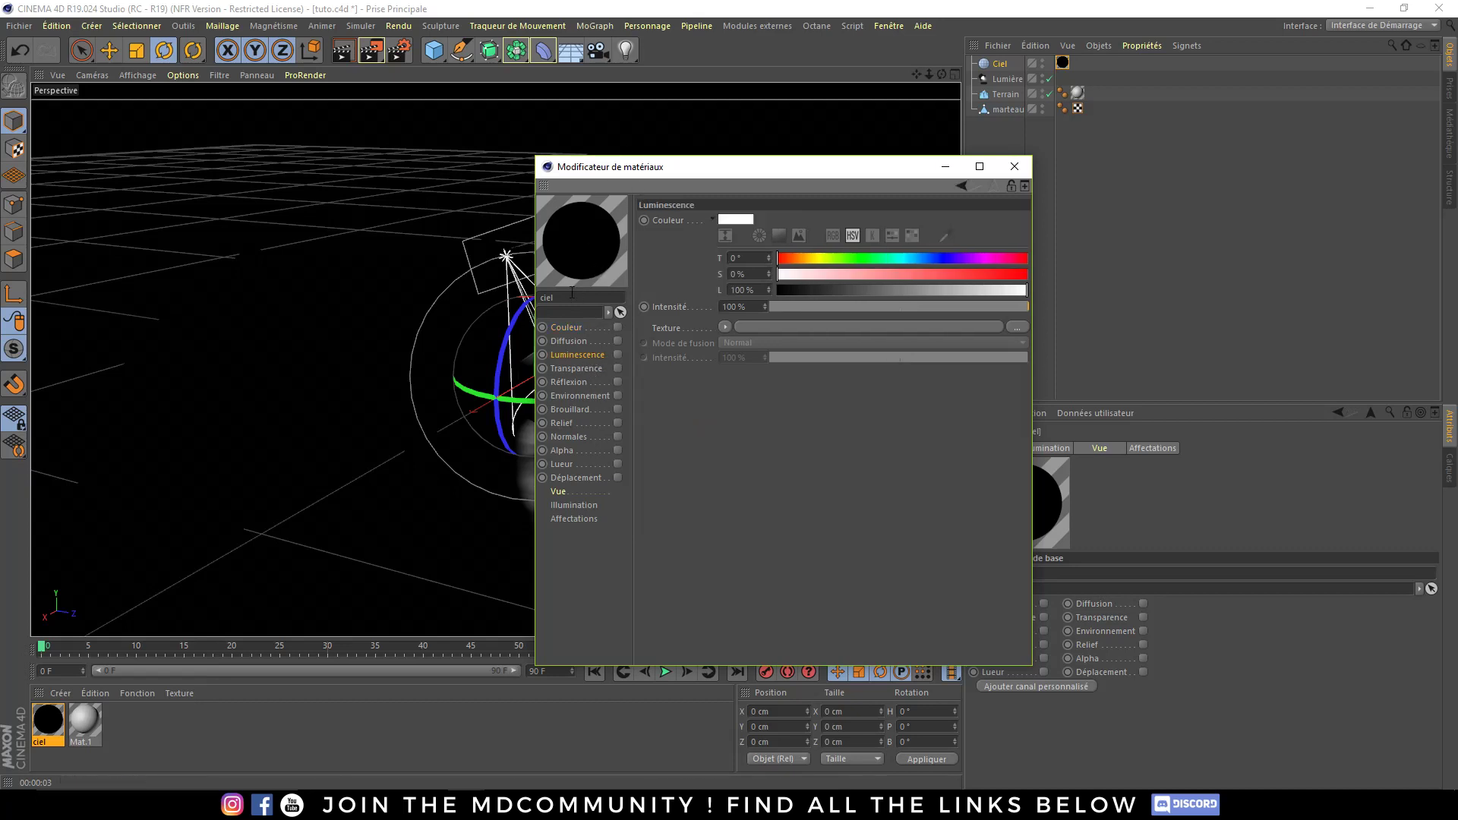
pyautogui.doubleClick(547, 297)
pyautogui.click(617, 354)
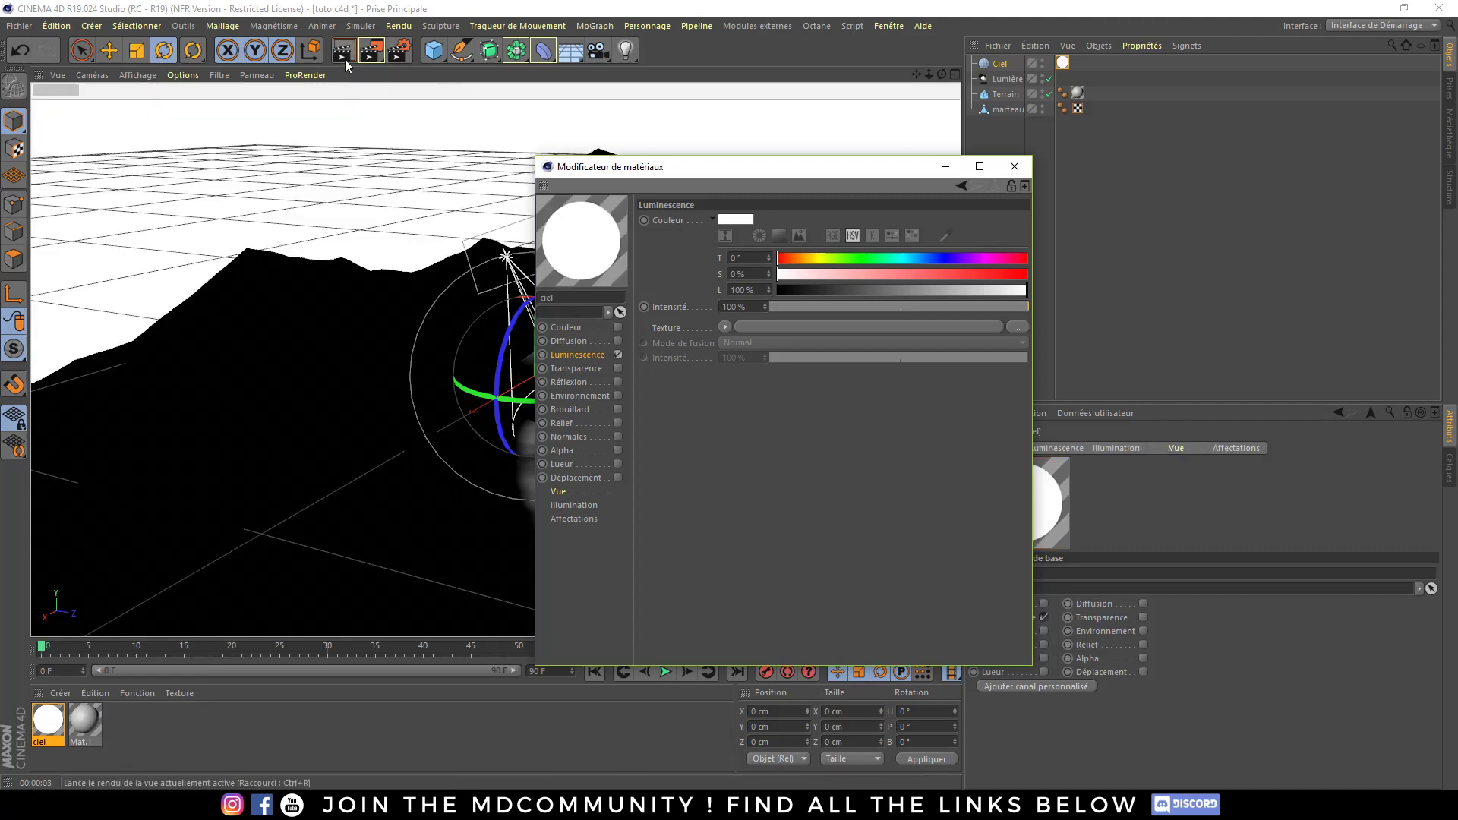
pyautogui.click(371, 52)
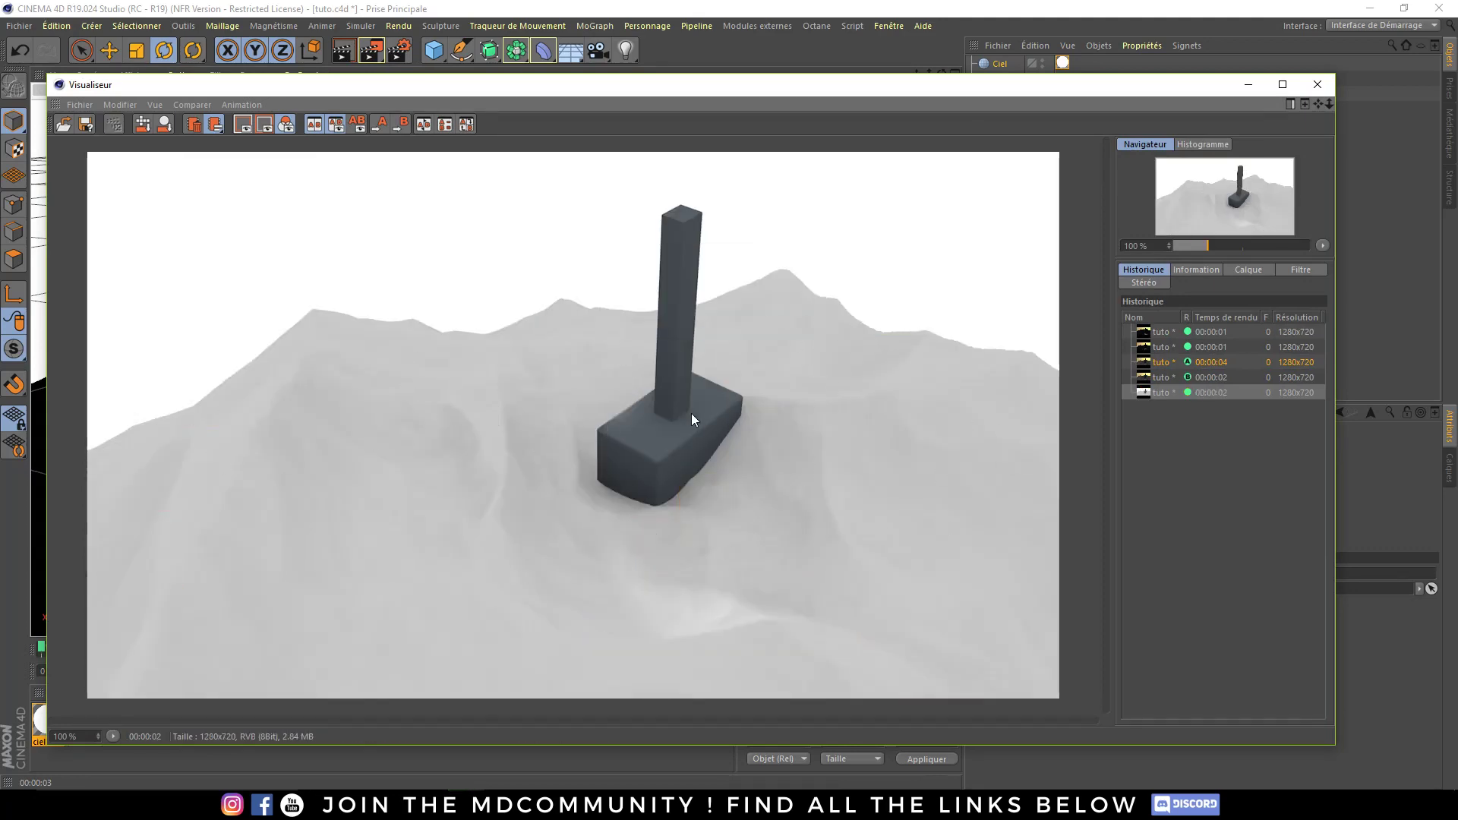
pyautogui.hotkey('alt', 'Tab')
pyautogui.click(1073, 254)
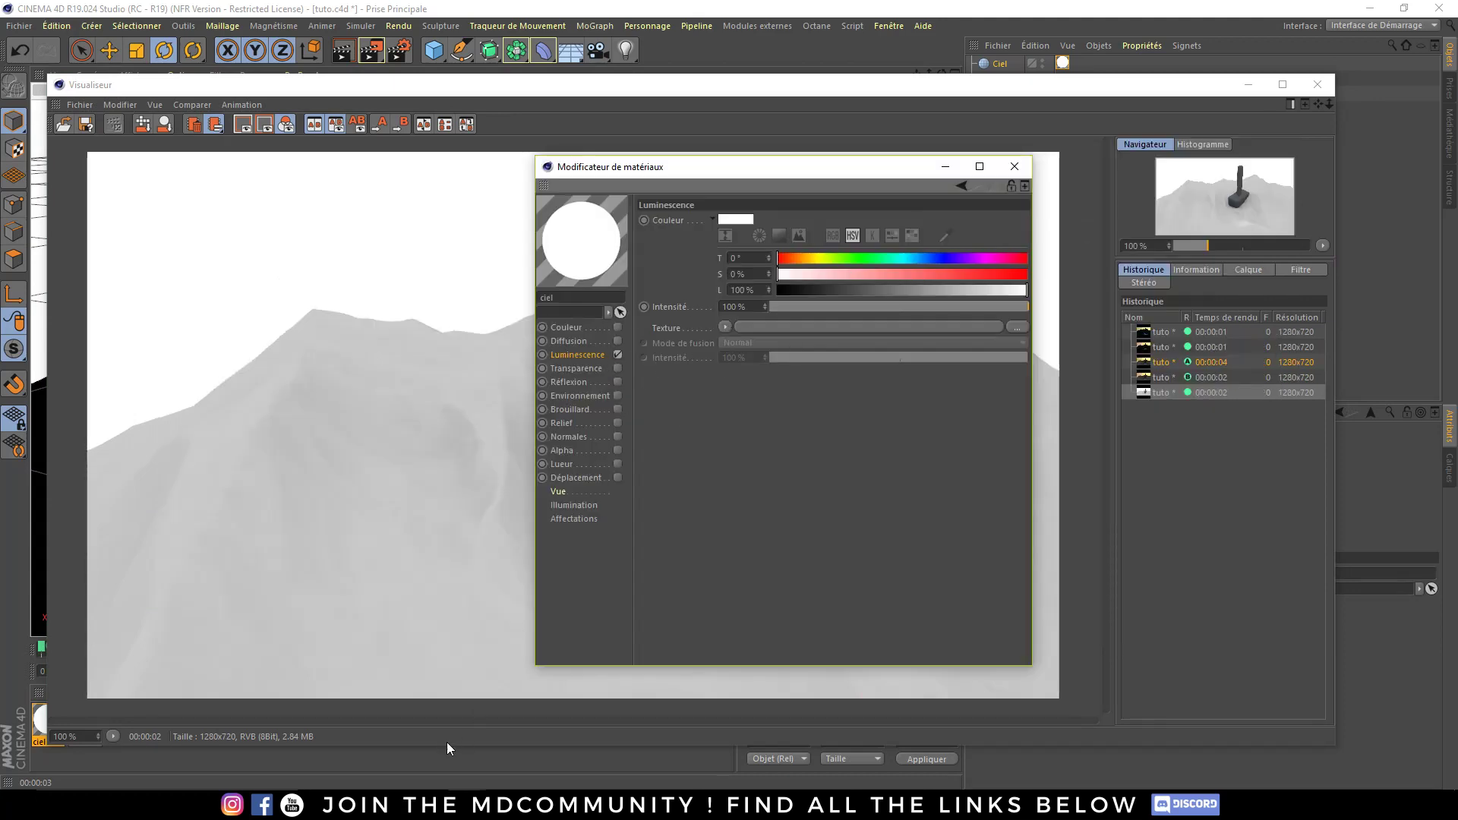
# - Search Google for 'HDRI' in a new tab, briefly checking the image results
pyautogui.hotkey('ctrl', 't')
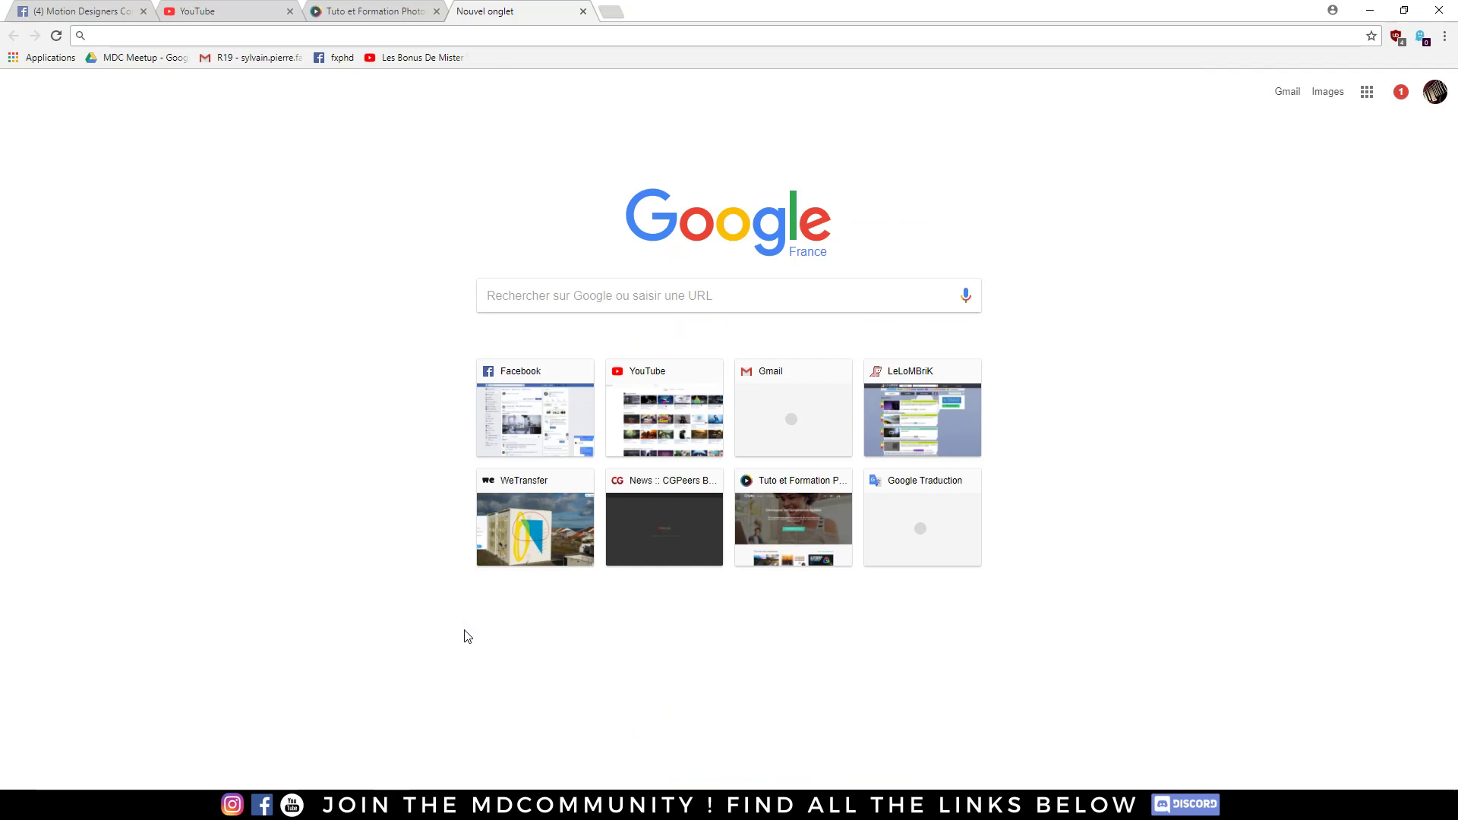
pyautogui.write('HD')
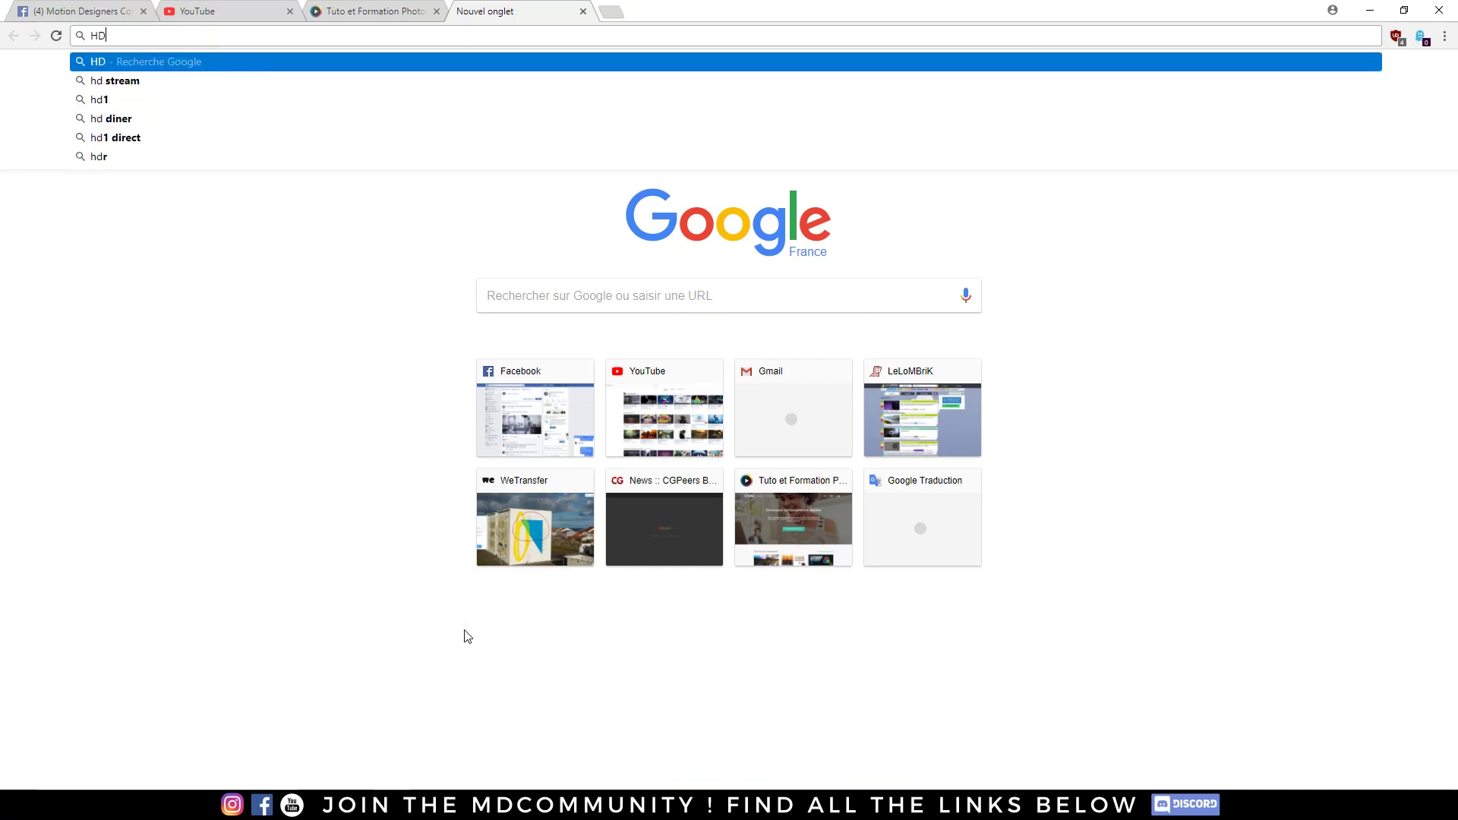
pyautogui.write('RI')
pyautogui.press('Return')
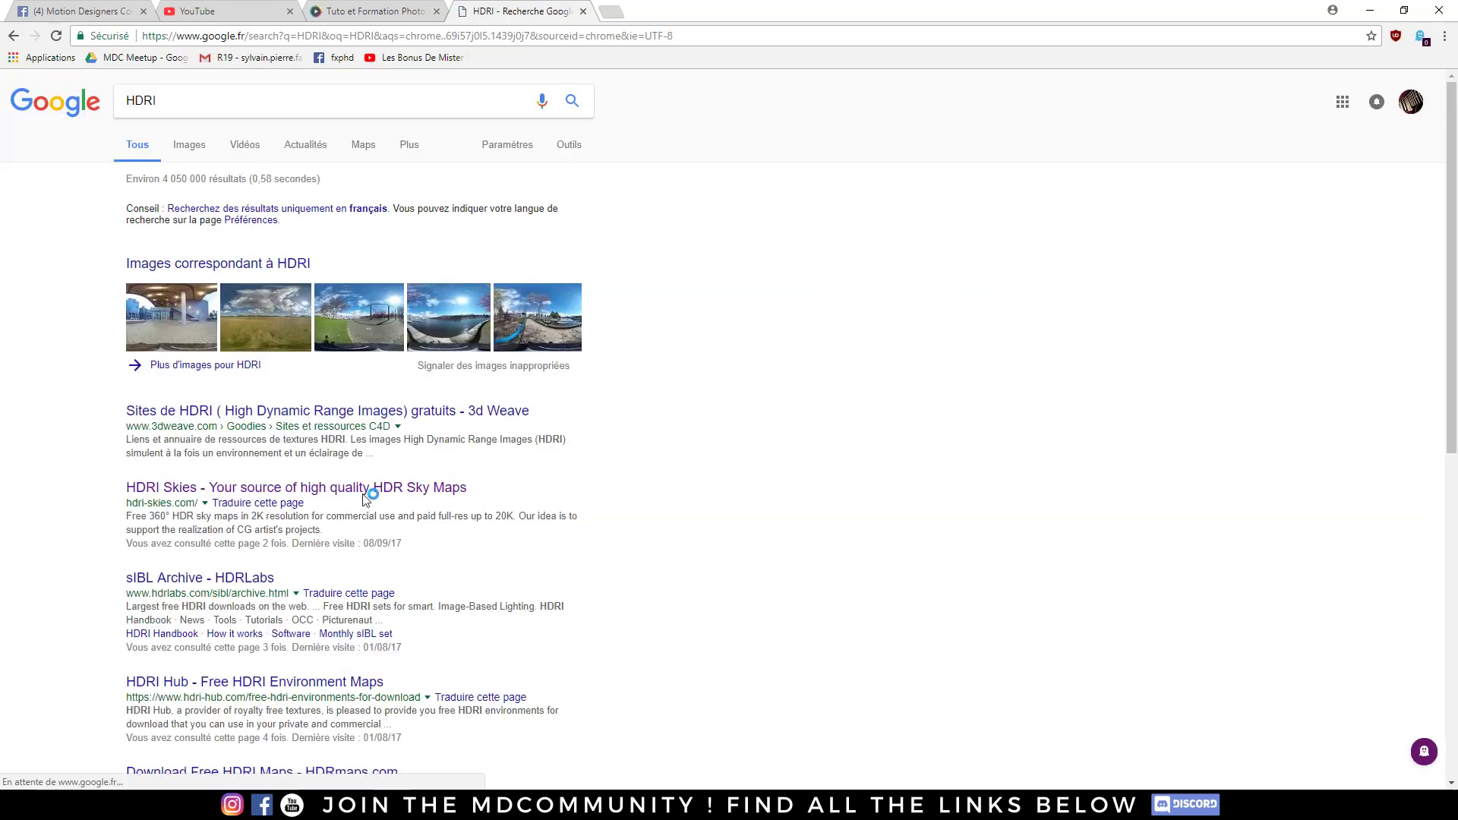
pyautogui.click(190, 147)
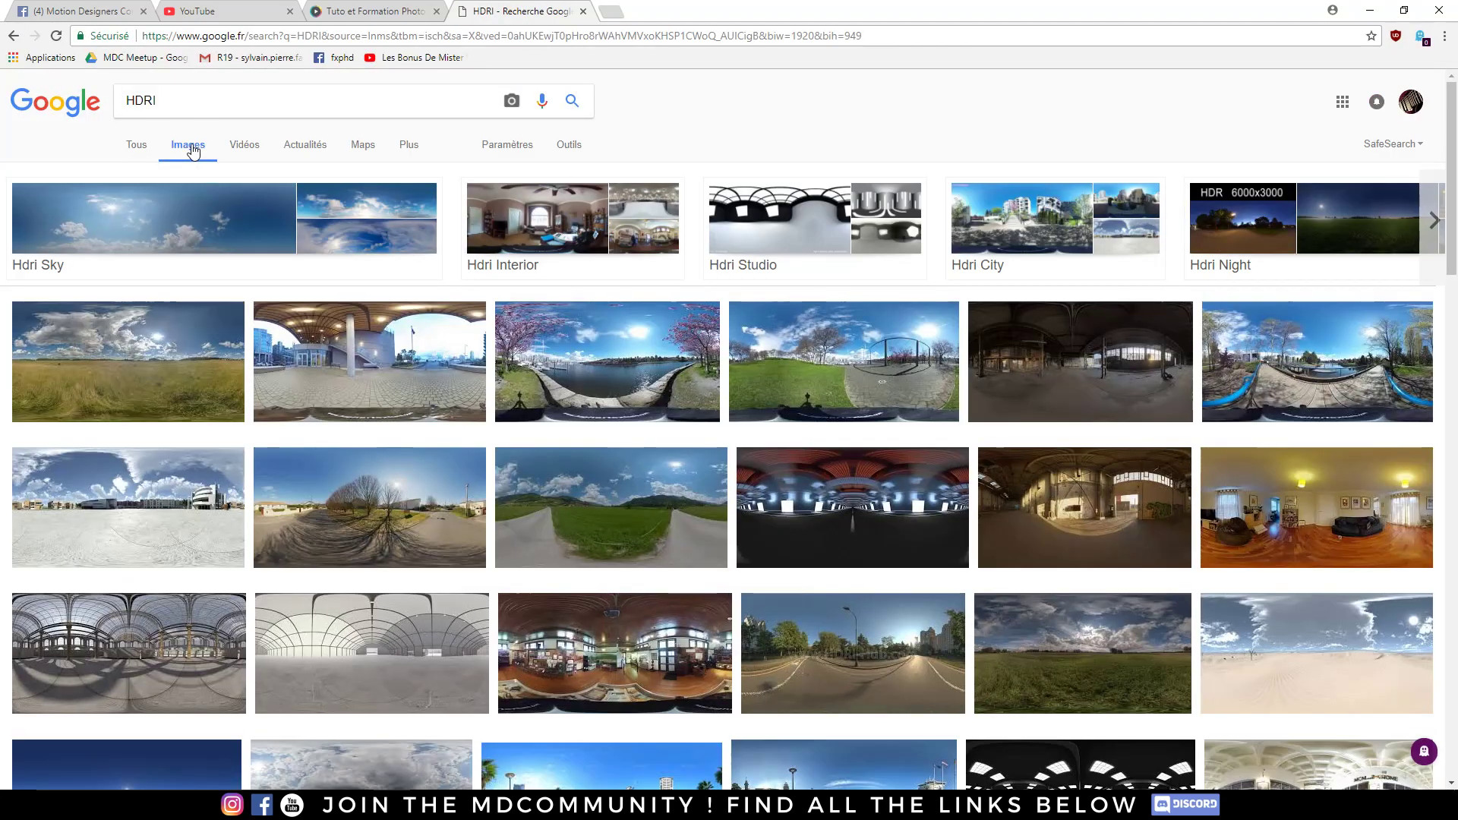
pyautogui.click(14, 36)
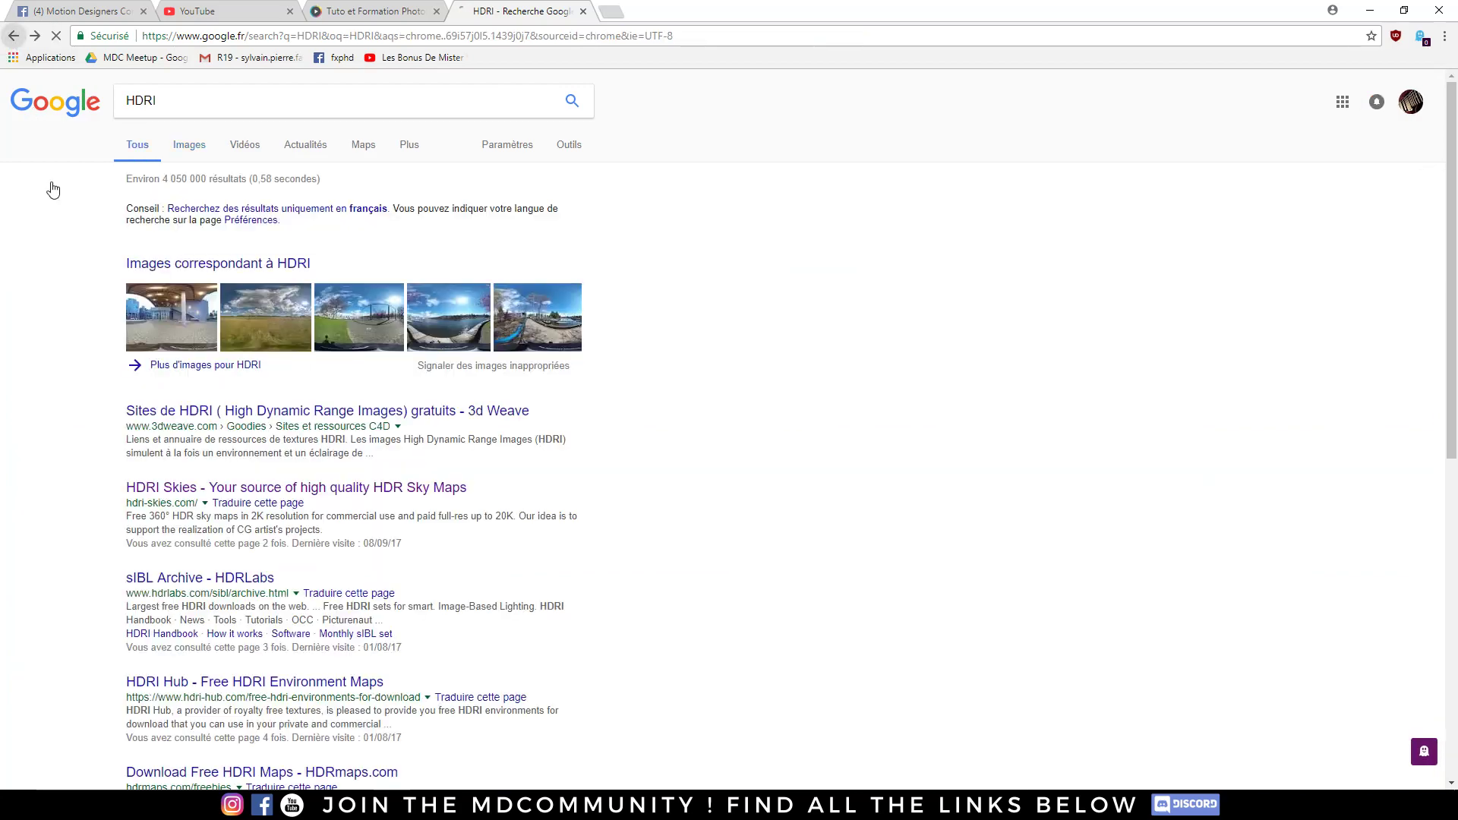
# - Open the sIBL Archive - HDRLabs result and scroll through its HDRI set thumbnails
pyautogui.click(189, 580)
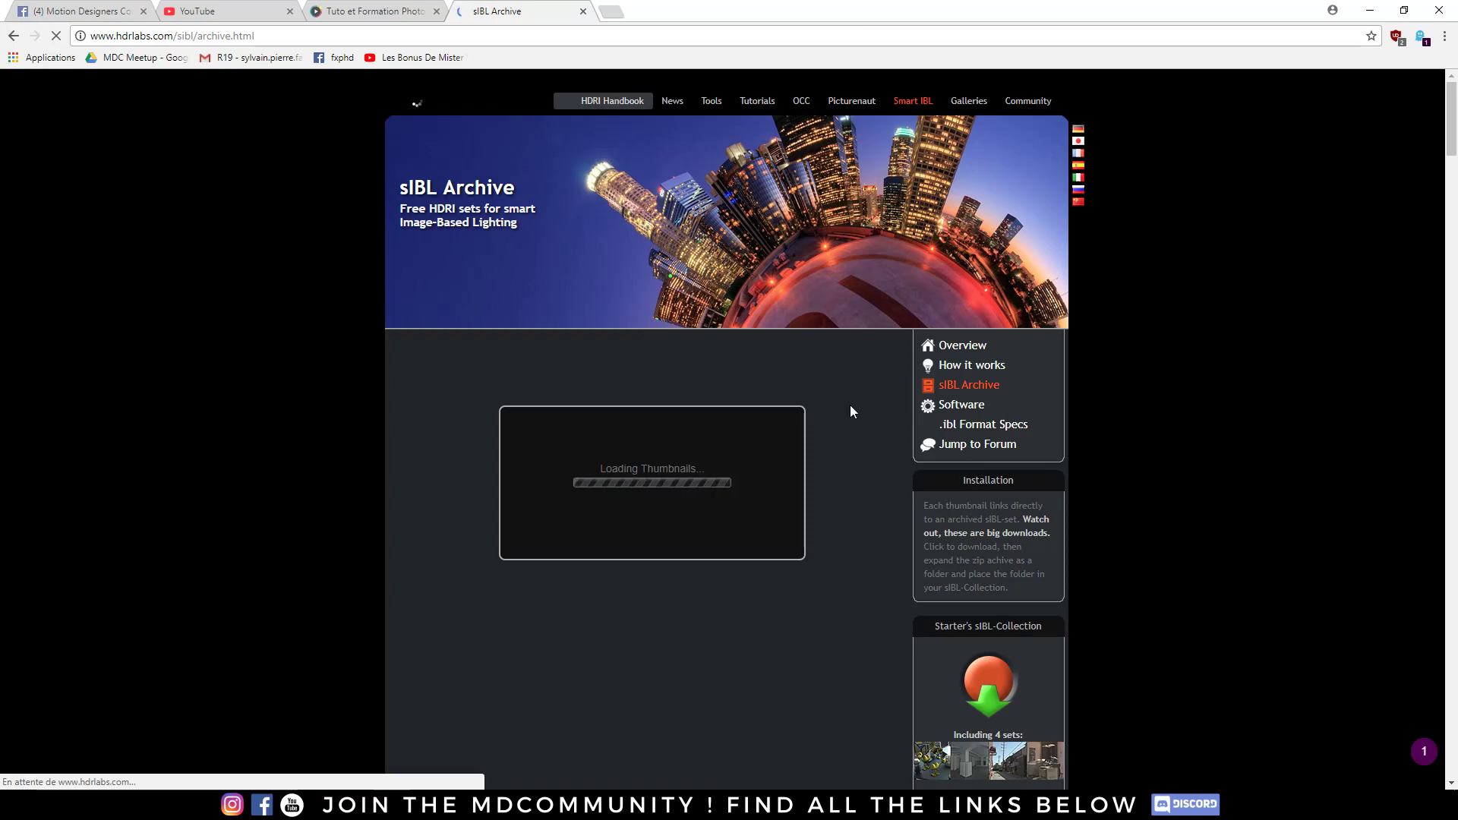
pyautogui.scroll(-1, 366, 438)
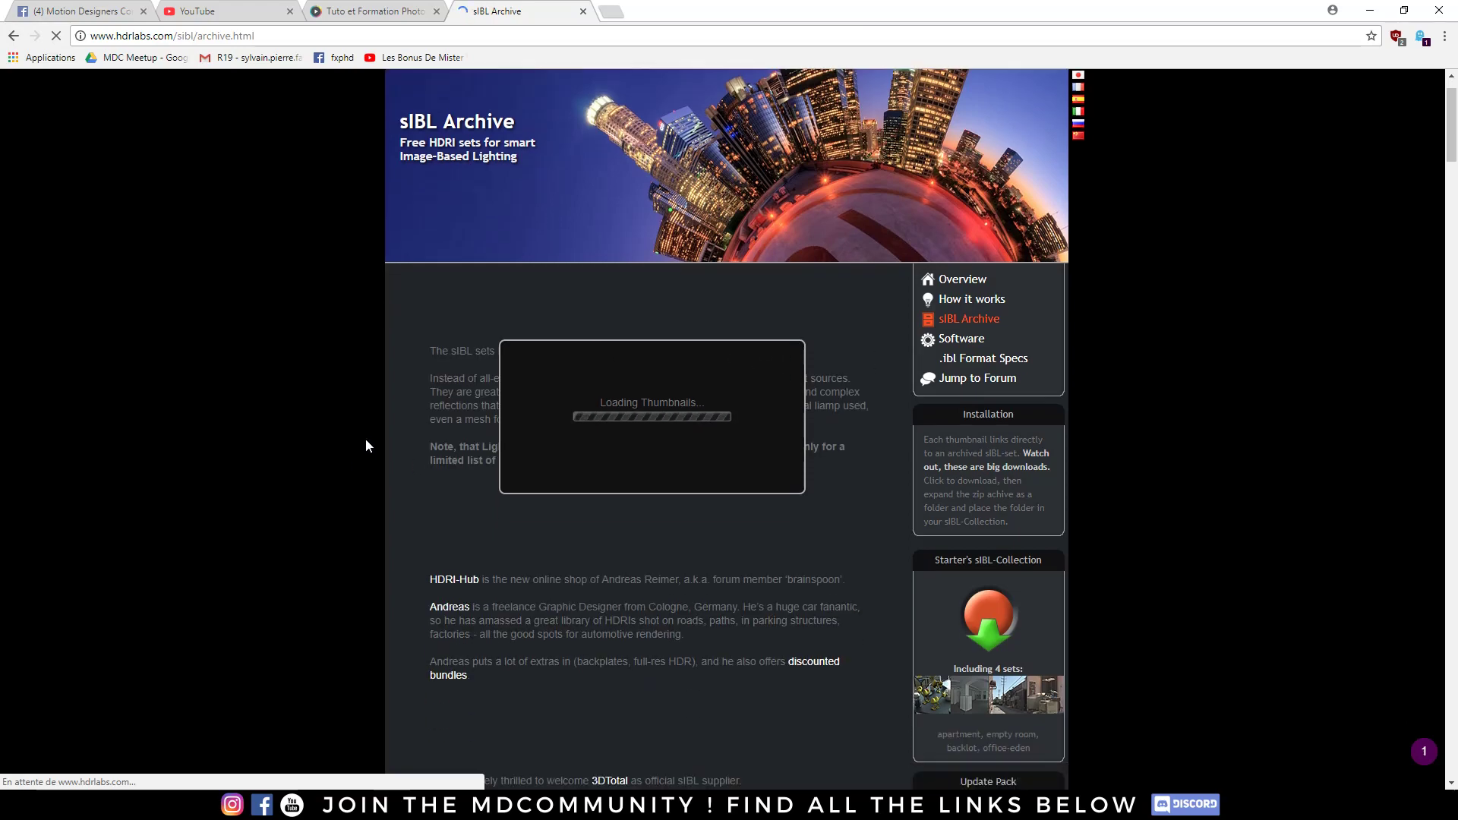
pyautogui.scroll(-5, 366, 436)
pyautogui.scroll(-7, 366, 436)
pyautogui.scroll(-15, 366, 436)
pyautogui.scroll(6, 366, 437)
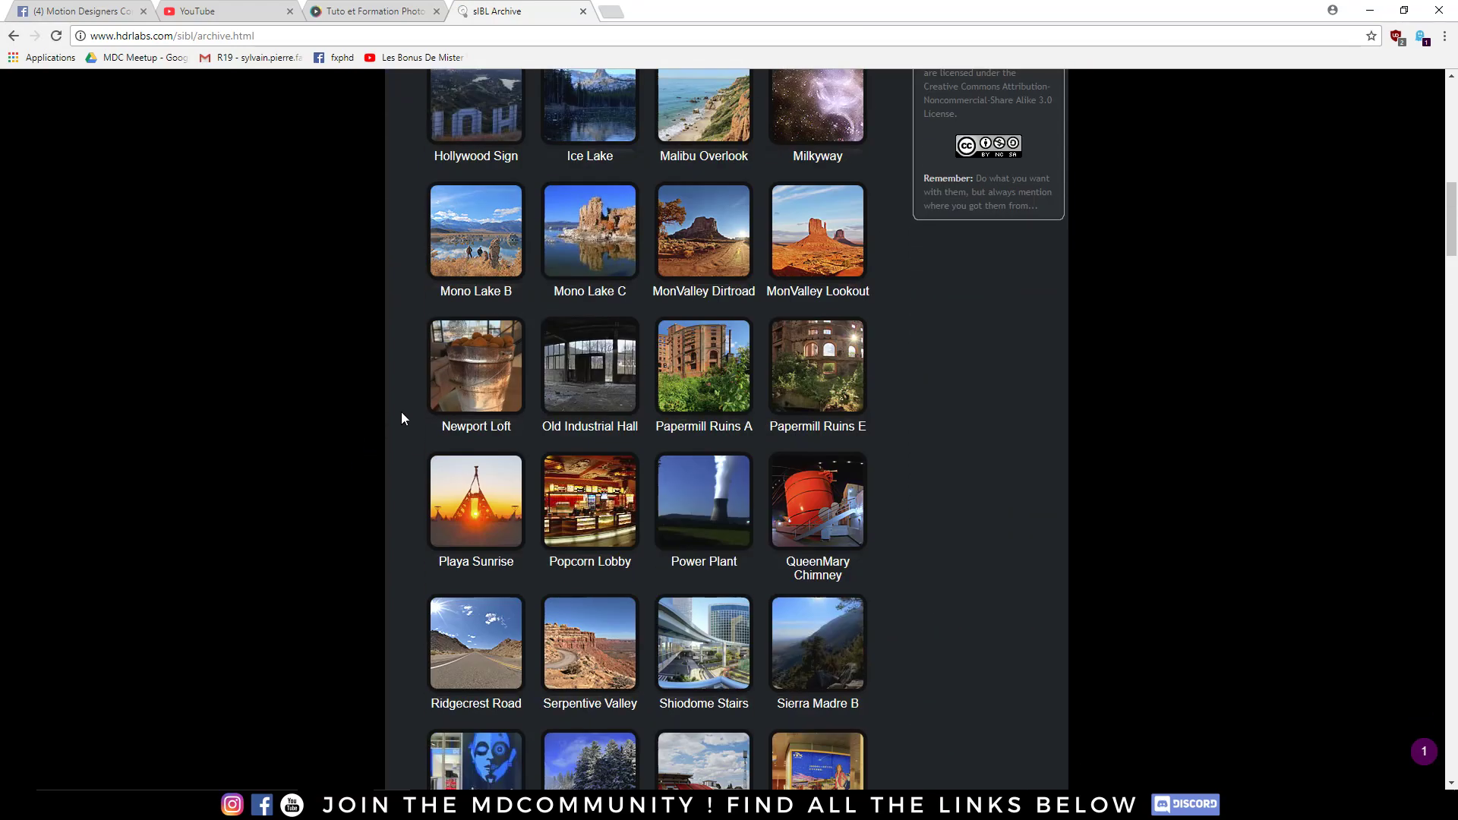
pyautogui.scroll(3, 400, 416)
pyautogui.scroll(2, 352, 395)
pyautogui.scroll(4, 351, 391)
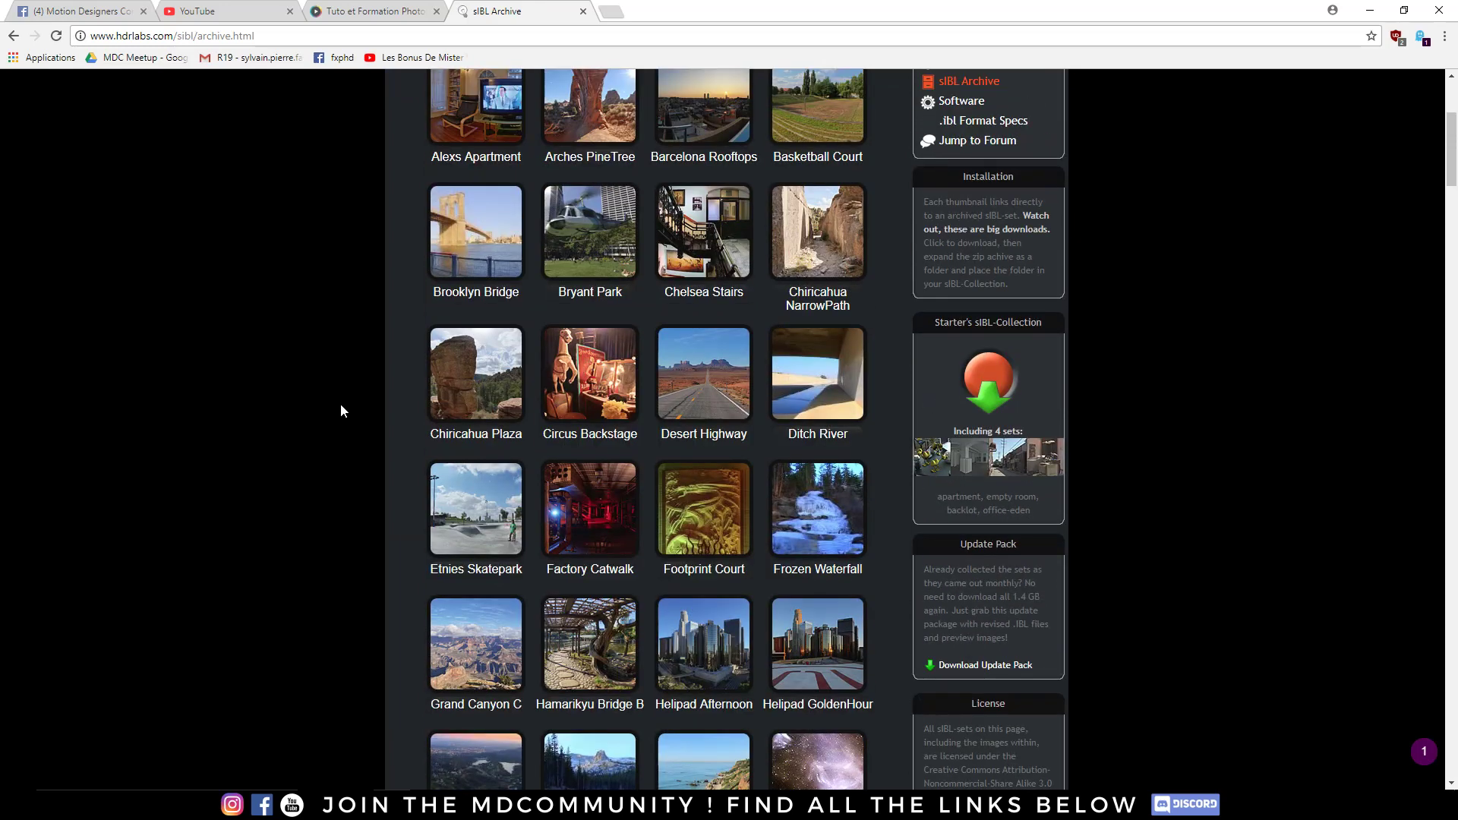
pyautogui.moveTo(590, 644)
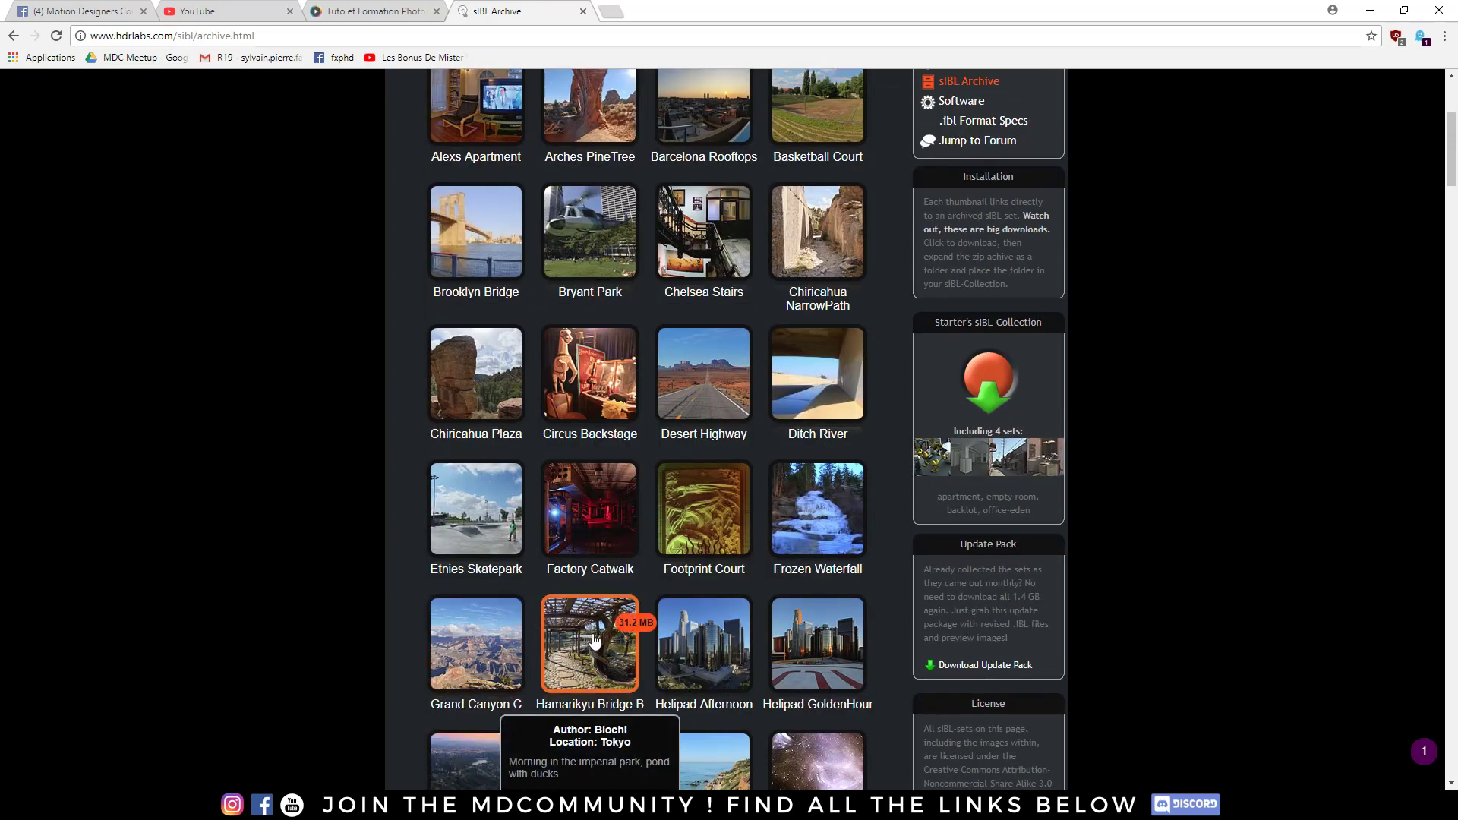
pyautogui.scroll(4, 596, 652)
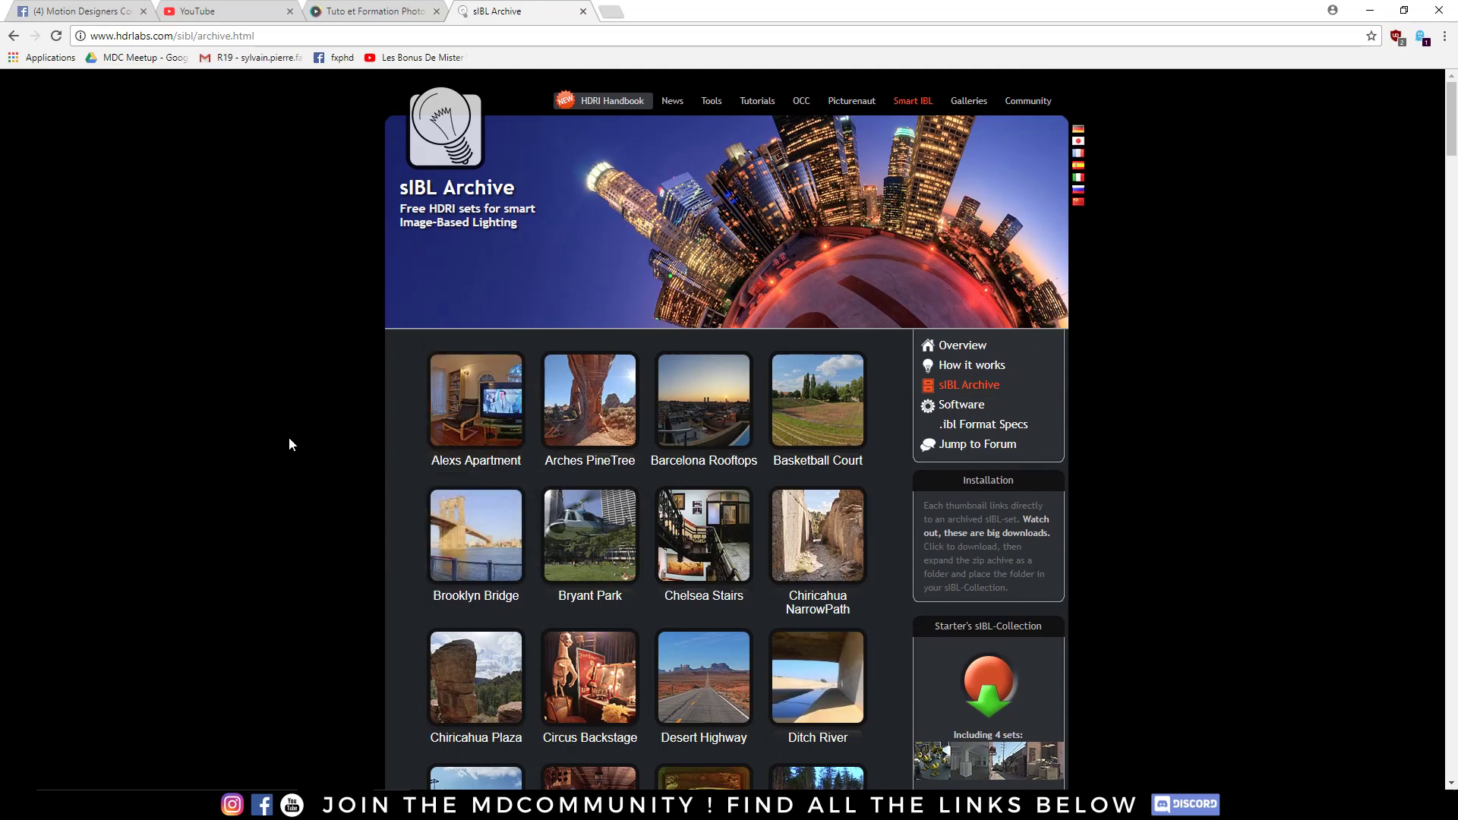
# - Back in Cinema 4D, move the Material Editor aside and open Fenêtre > Médiathèque
pyautogui.hotkey('alt', 'Tab')
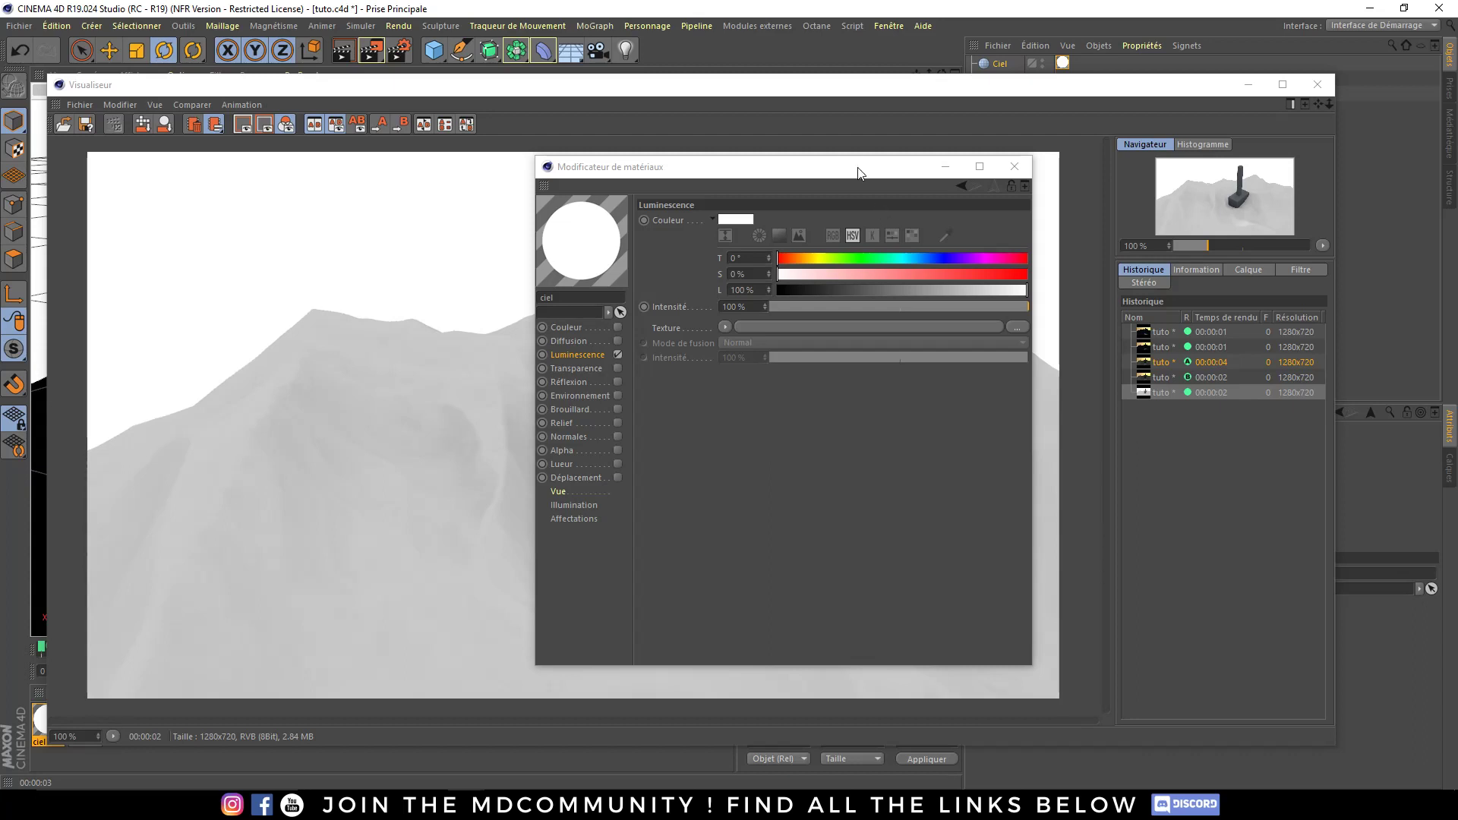
pyautogui.moveTo(858, 173); pyautogui.dragTo(704, 180)
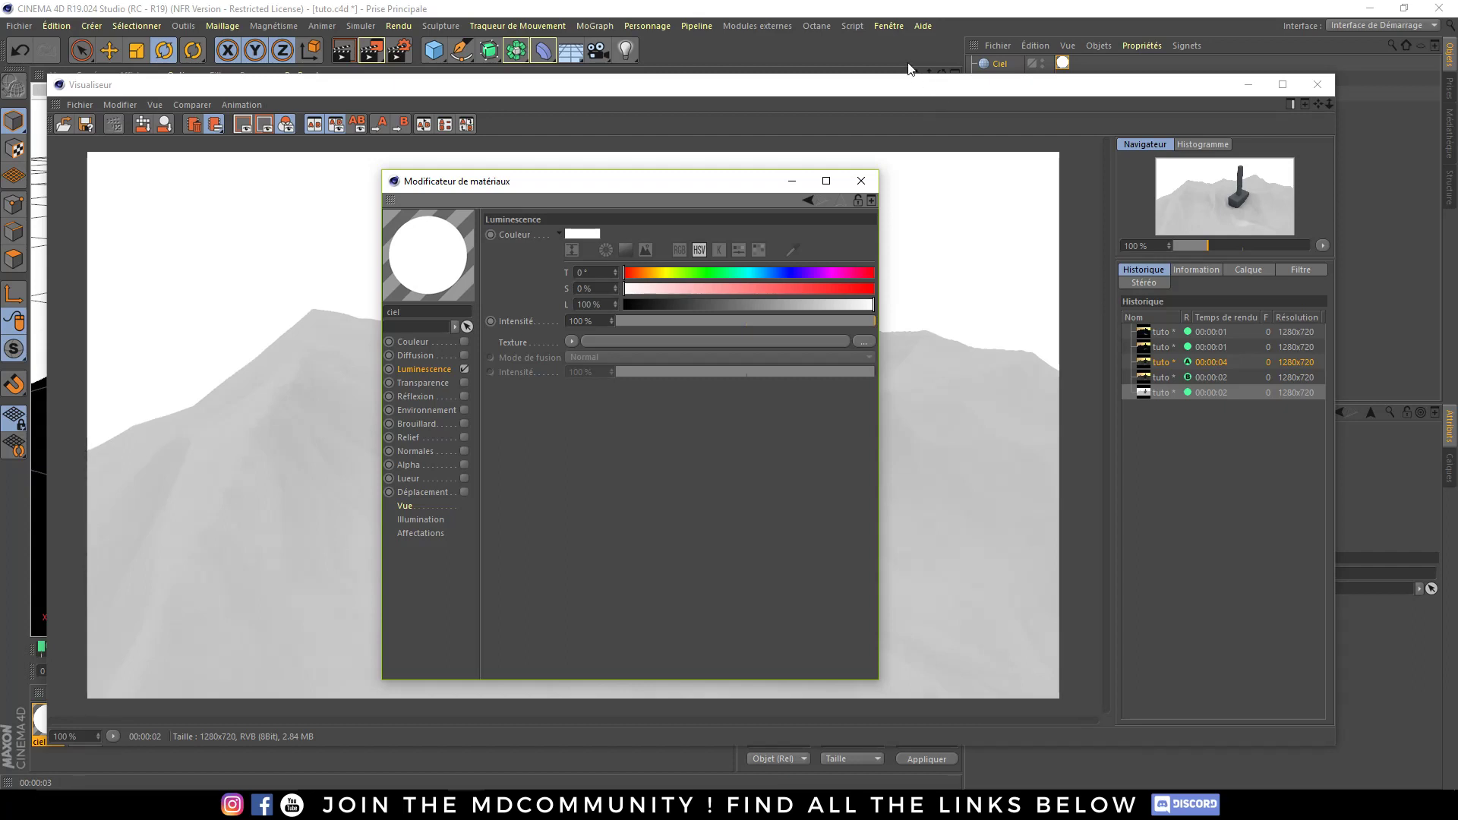
pyautogui.click(891, 29)
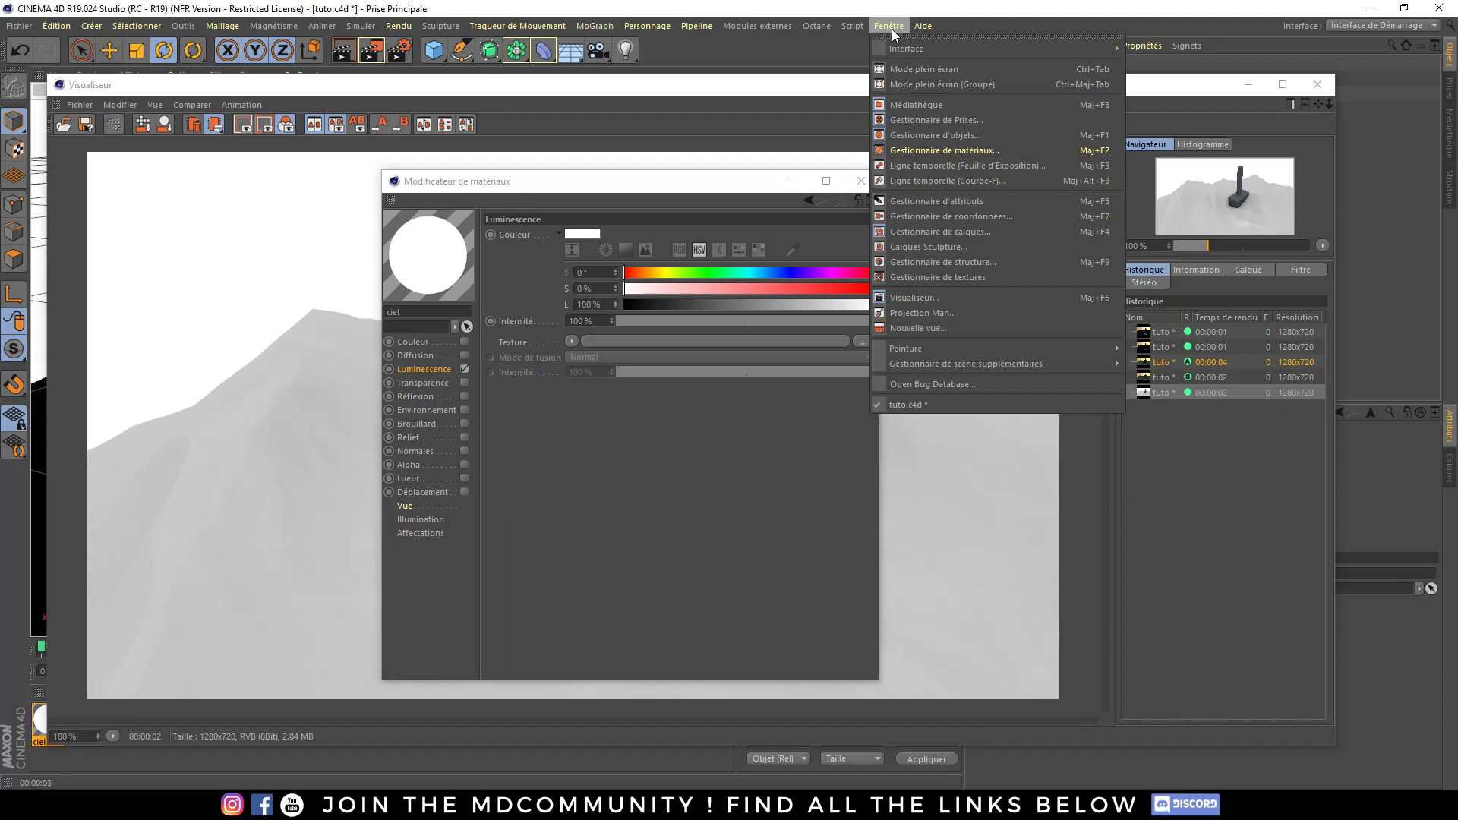
pyautogui.click(930, 106)
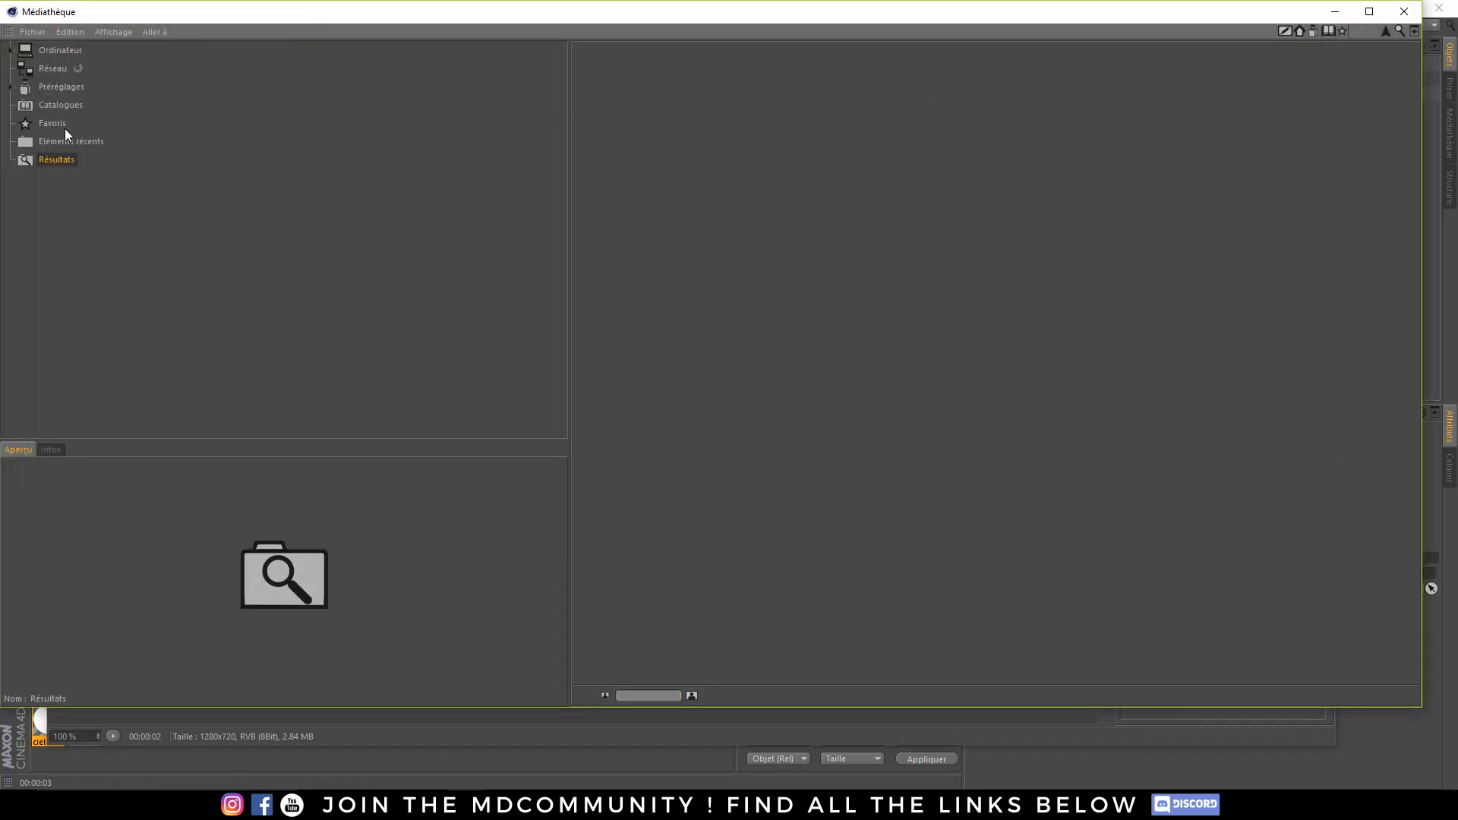
# - Browse the Préréglages > Broadcast > 3D Objects folders in the Médiathèque
pyautogui.click(12, 88)
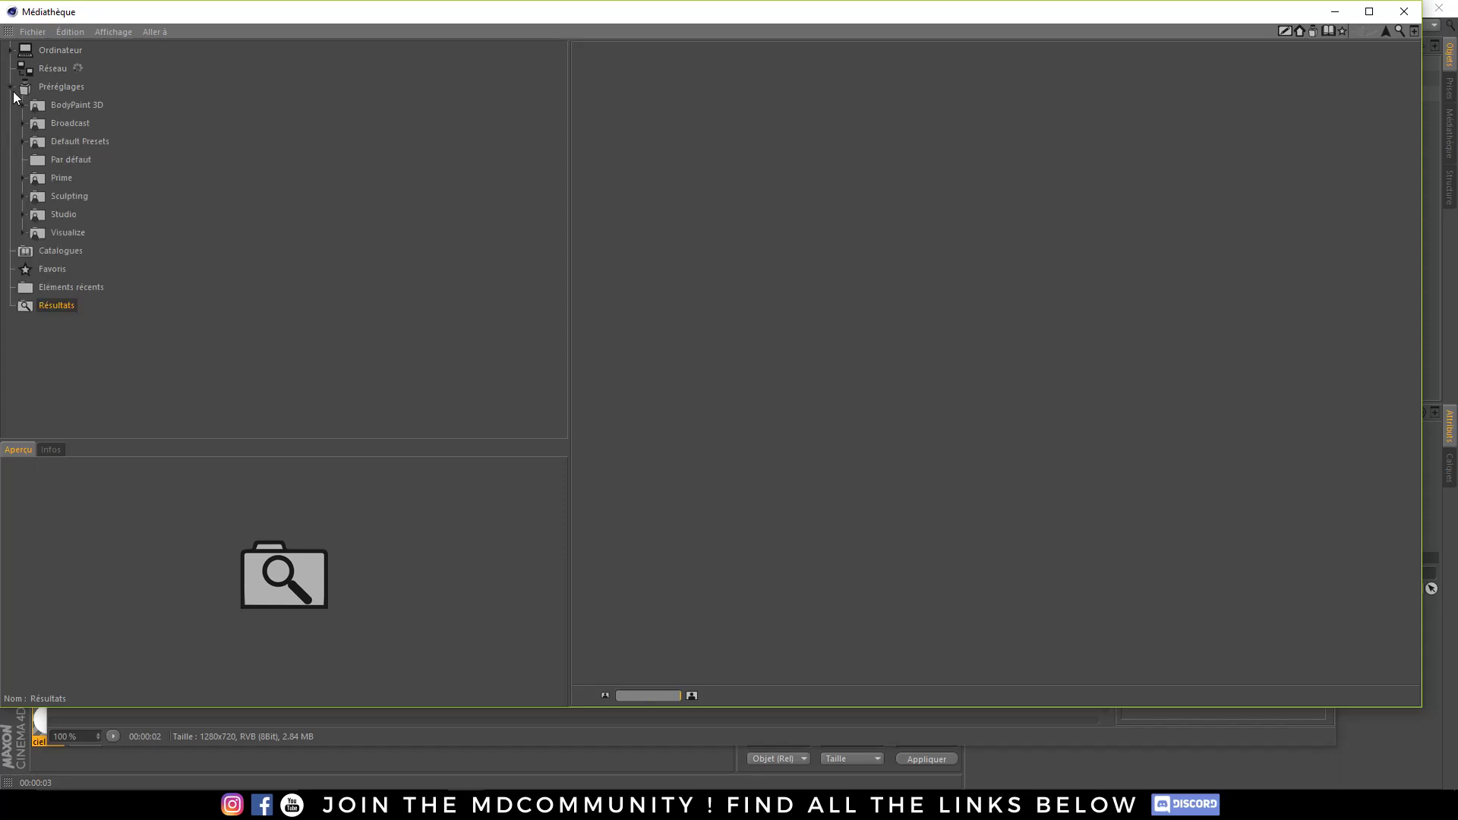
pyautogui.click(79, 105)
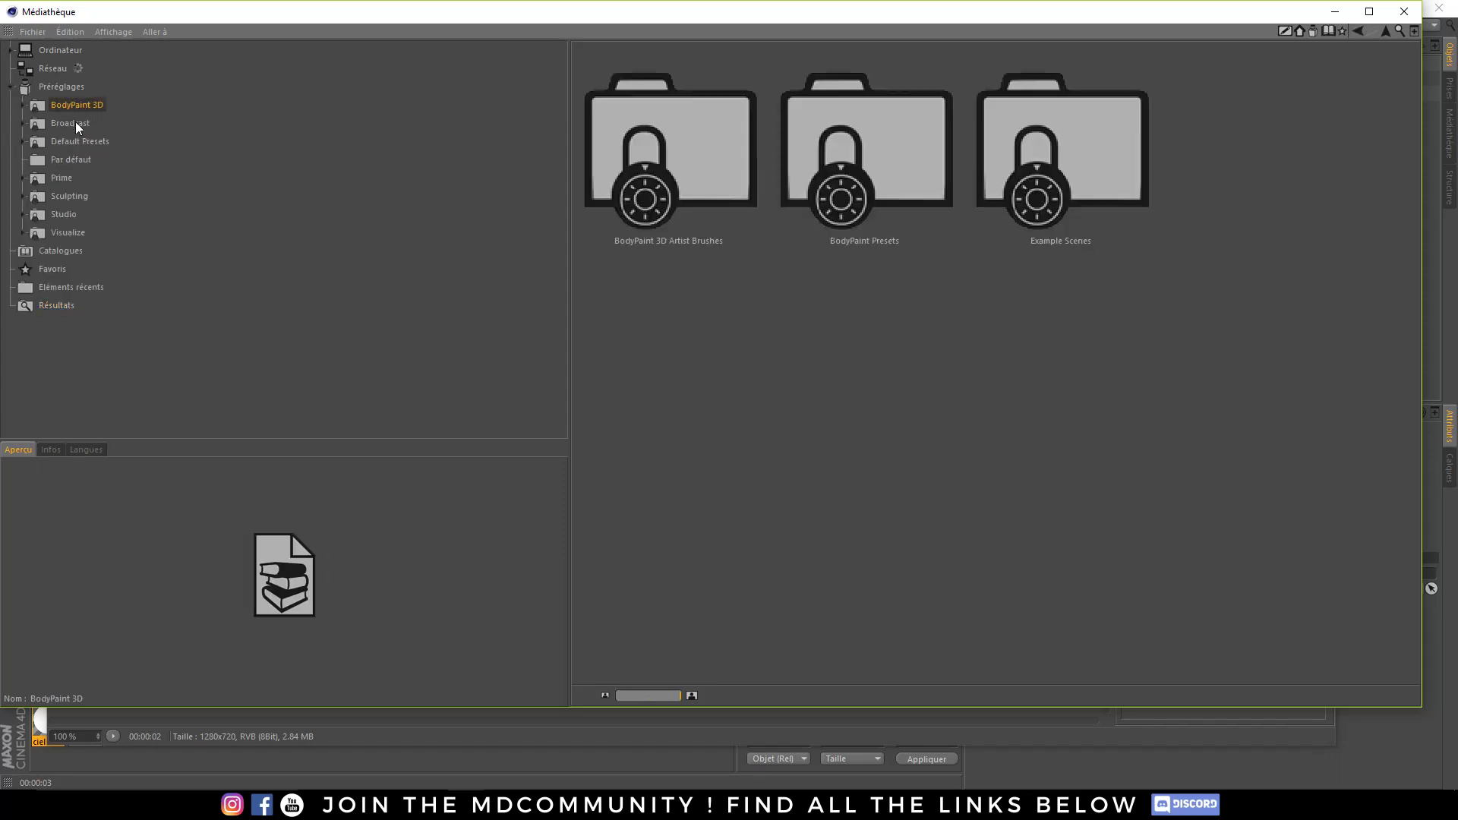
pyautogui.click(77, 125)
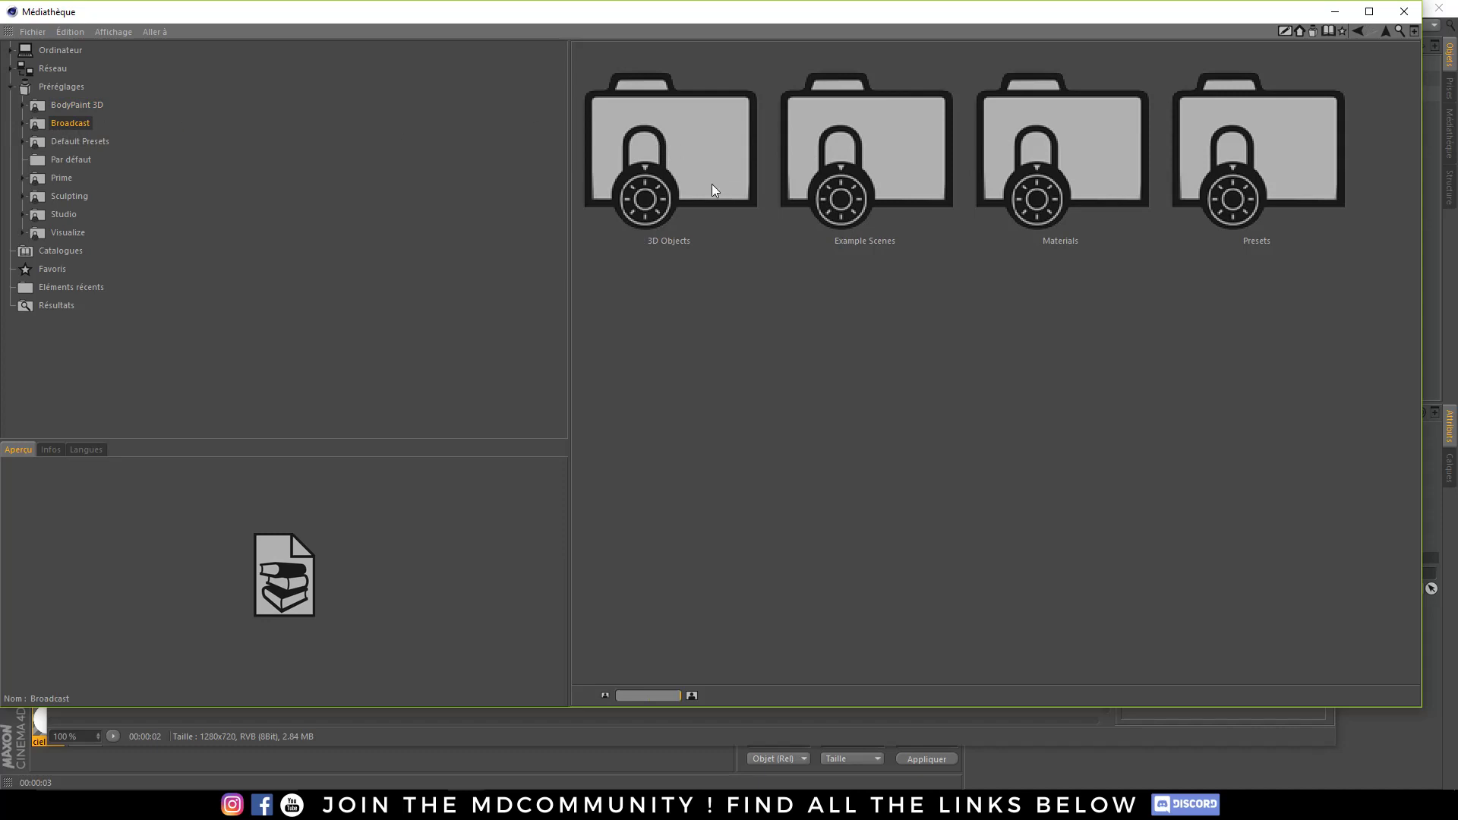
pyautogui.doubleClick(662, 143)
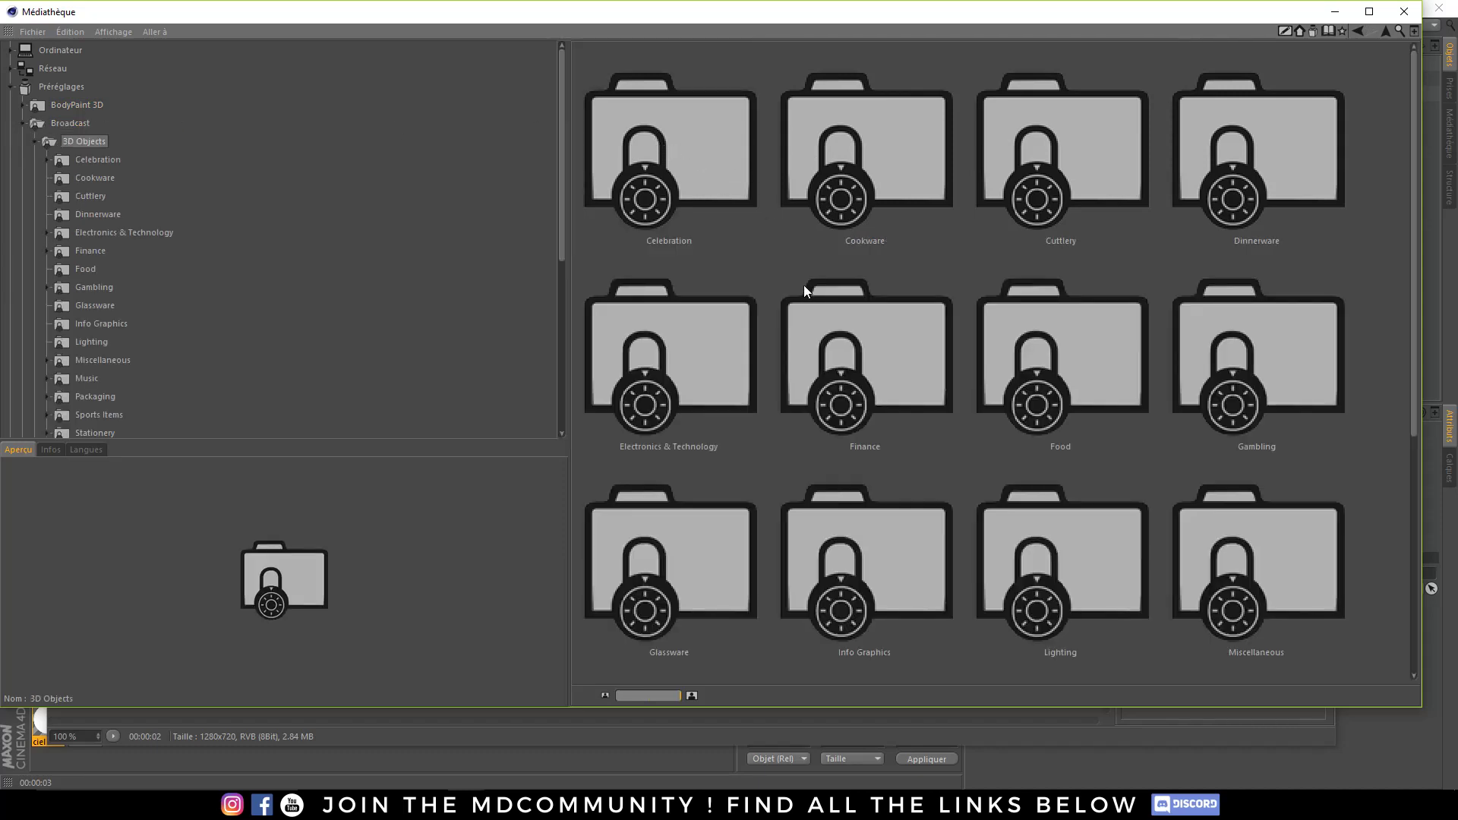
pyautogui.doubleClick(1048, 541)
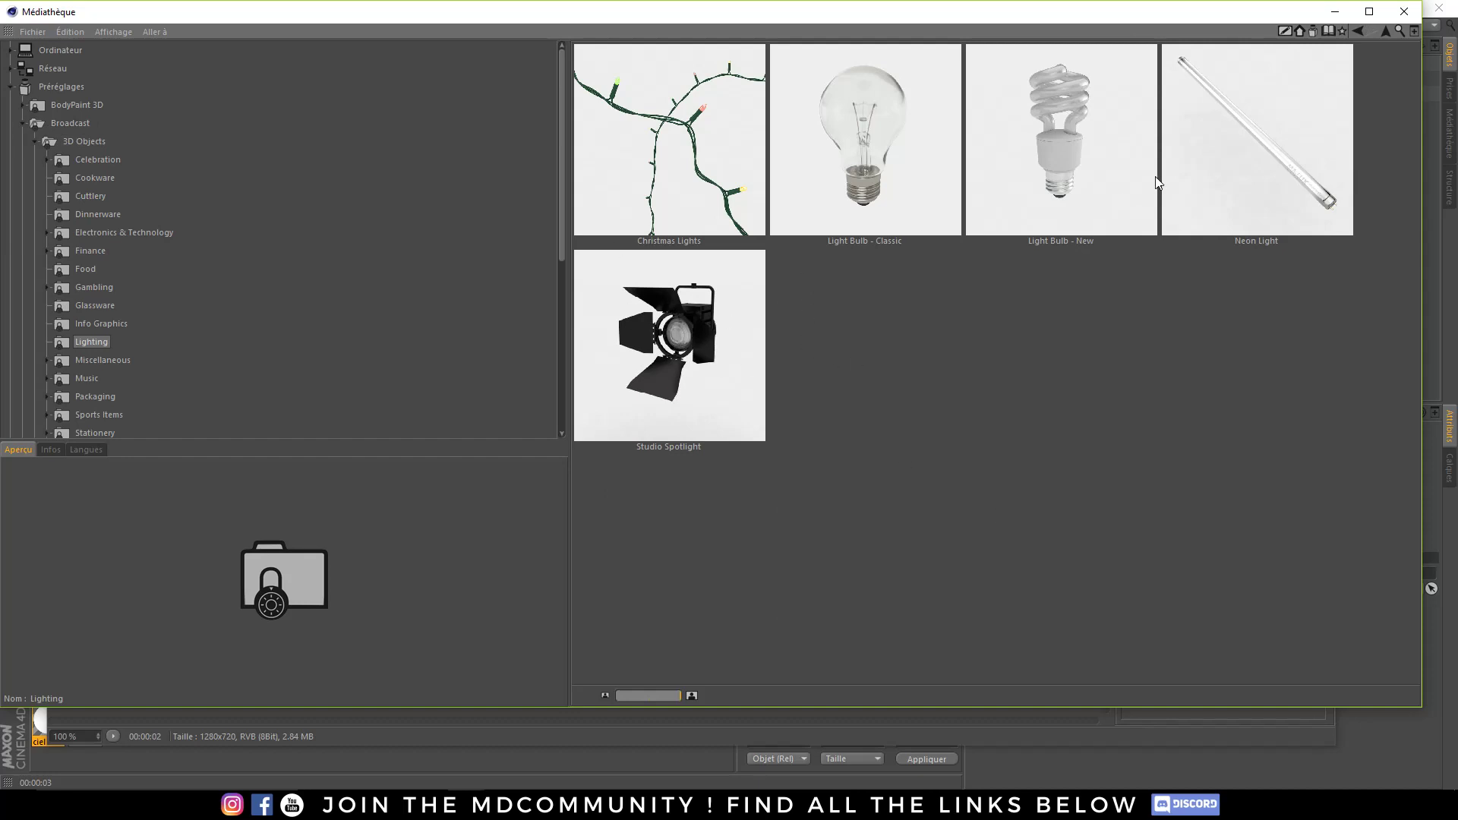
pyautogui.click(1331, 30)
# - Open the Dinnerware models and select Coffee Cup 02
pyautogui.doubleClick(1226, 361)
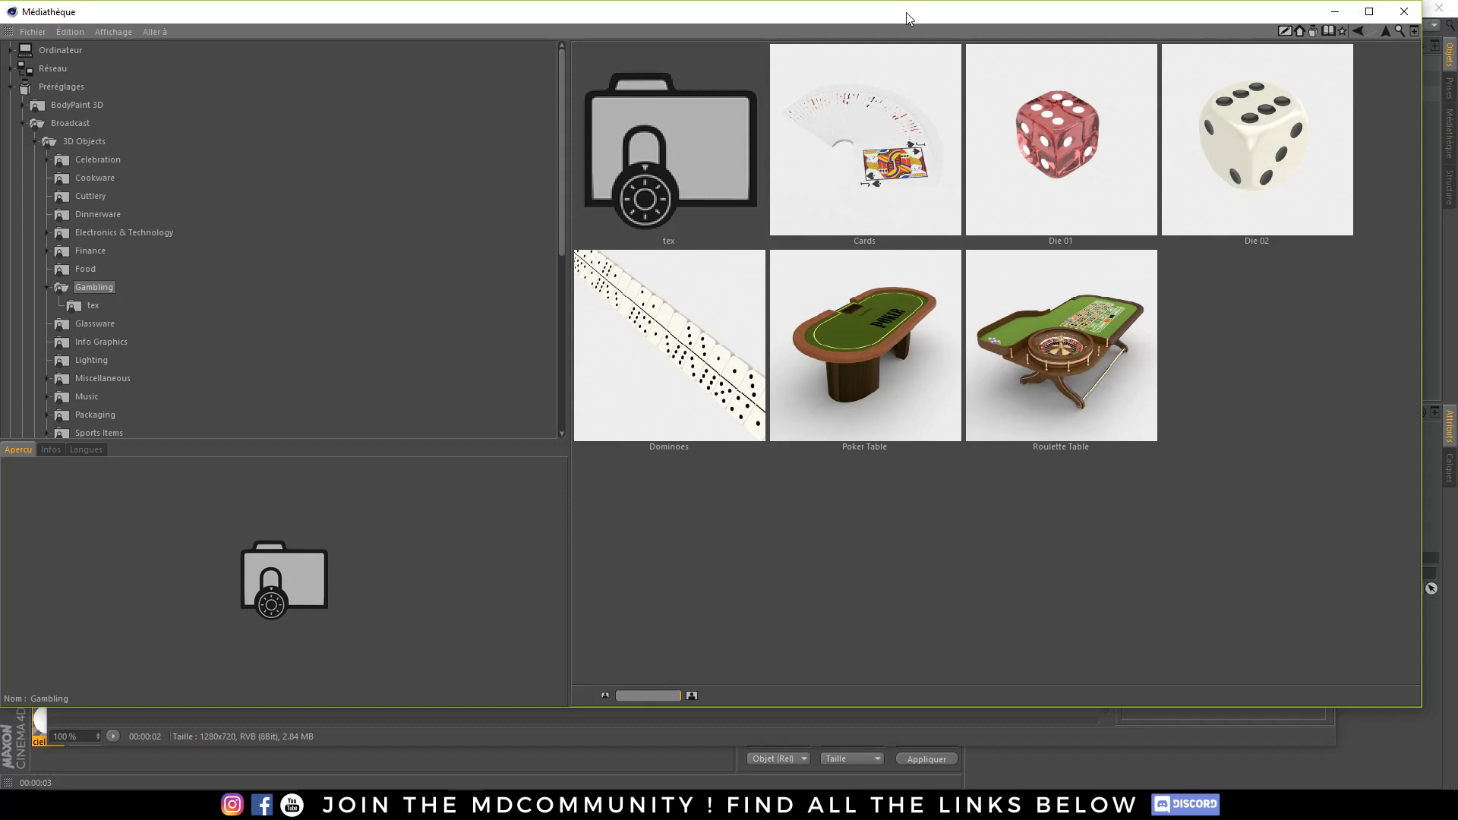
pyautogui.moveTo(909, 21); pyautogui.dragTo(941, 36)
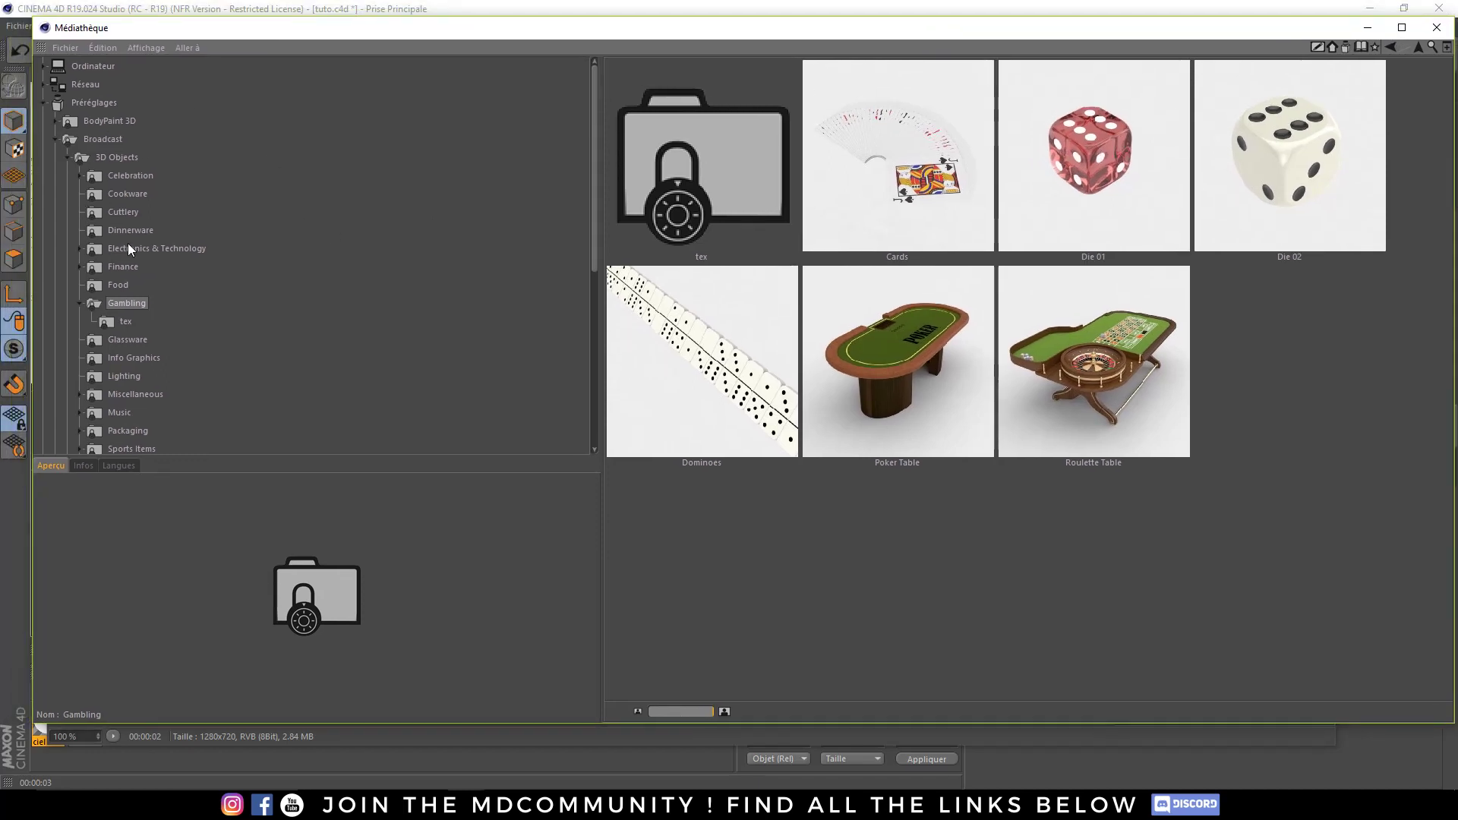
pyautogui.click(133, 232)
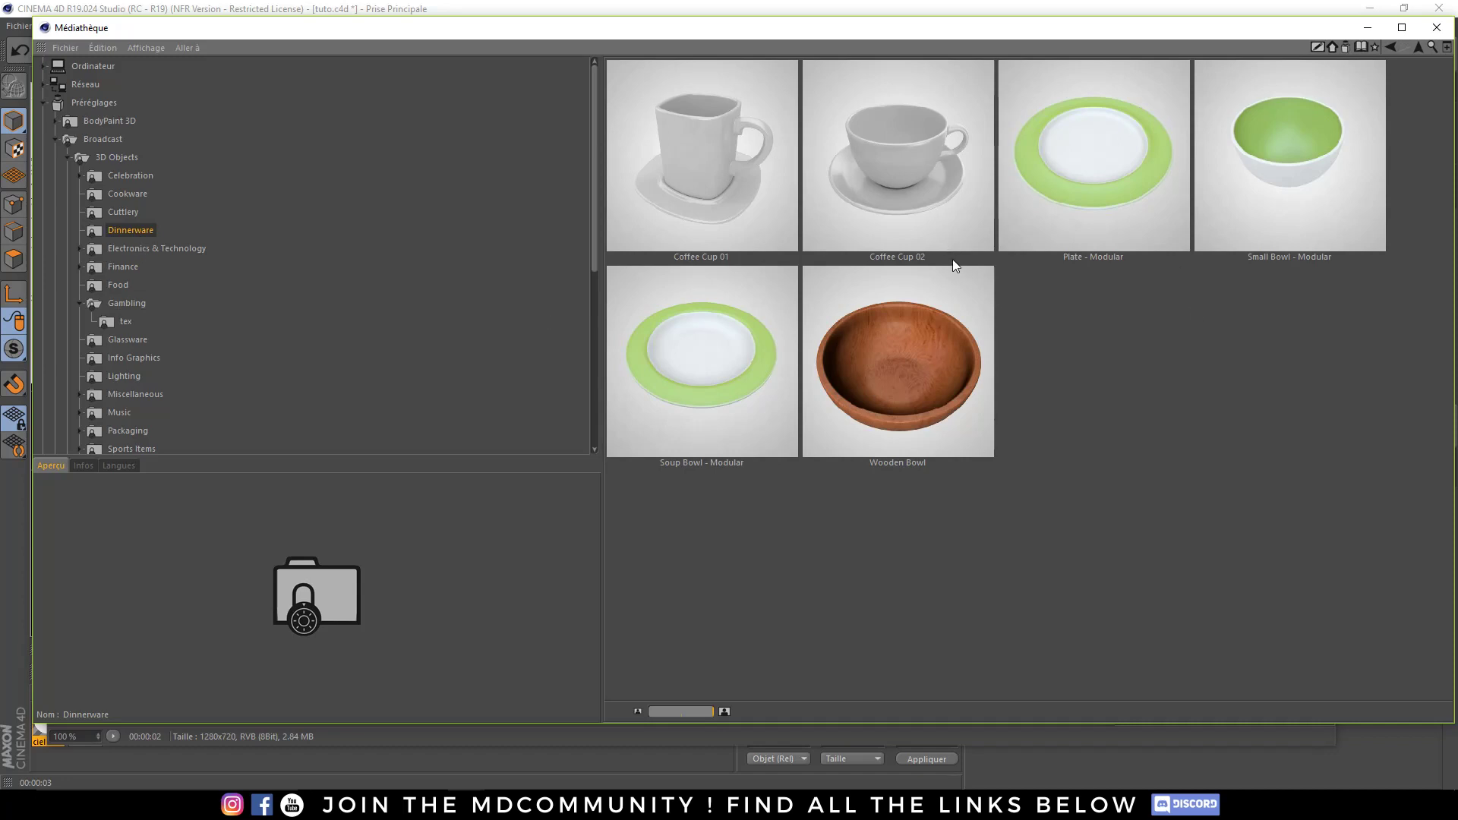
pyautogui.click(908, 176)
# - Add Coffee Cup 02 to the scene, scale it to about 297%, and place it left of the hammer
pyautogui.moveTo(978, 32); pyautogui.dragTo(1002, 696)
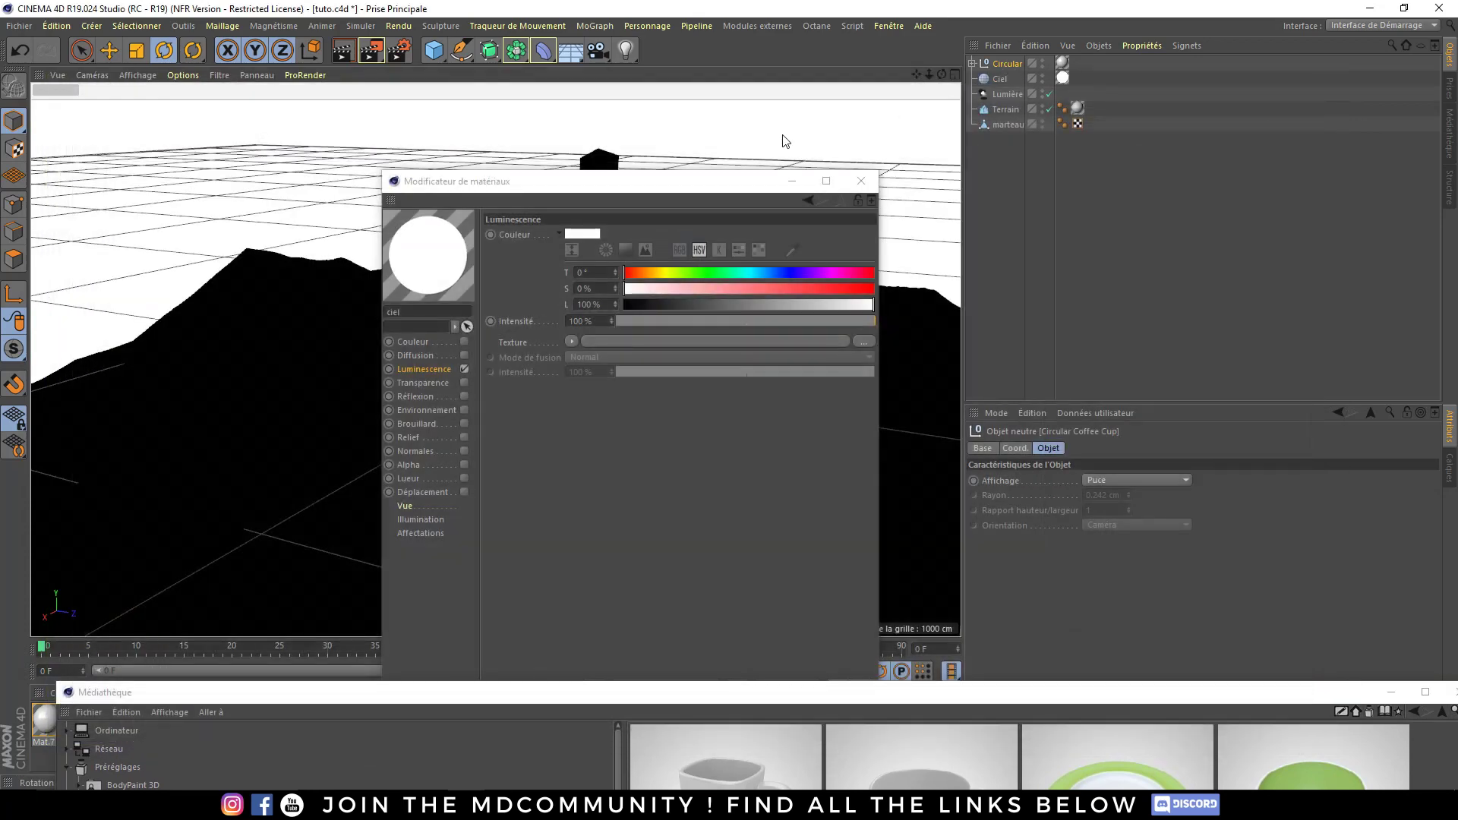
pyautogui.moveTo(722, 185)
pyautogui.mouseDown()
pyautogui.moveTo(811, 196)
pyautogui.moveTo(1112, 345)
pyautogui.mouseUp()
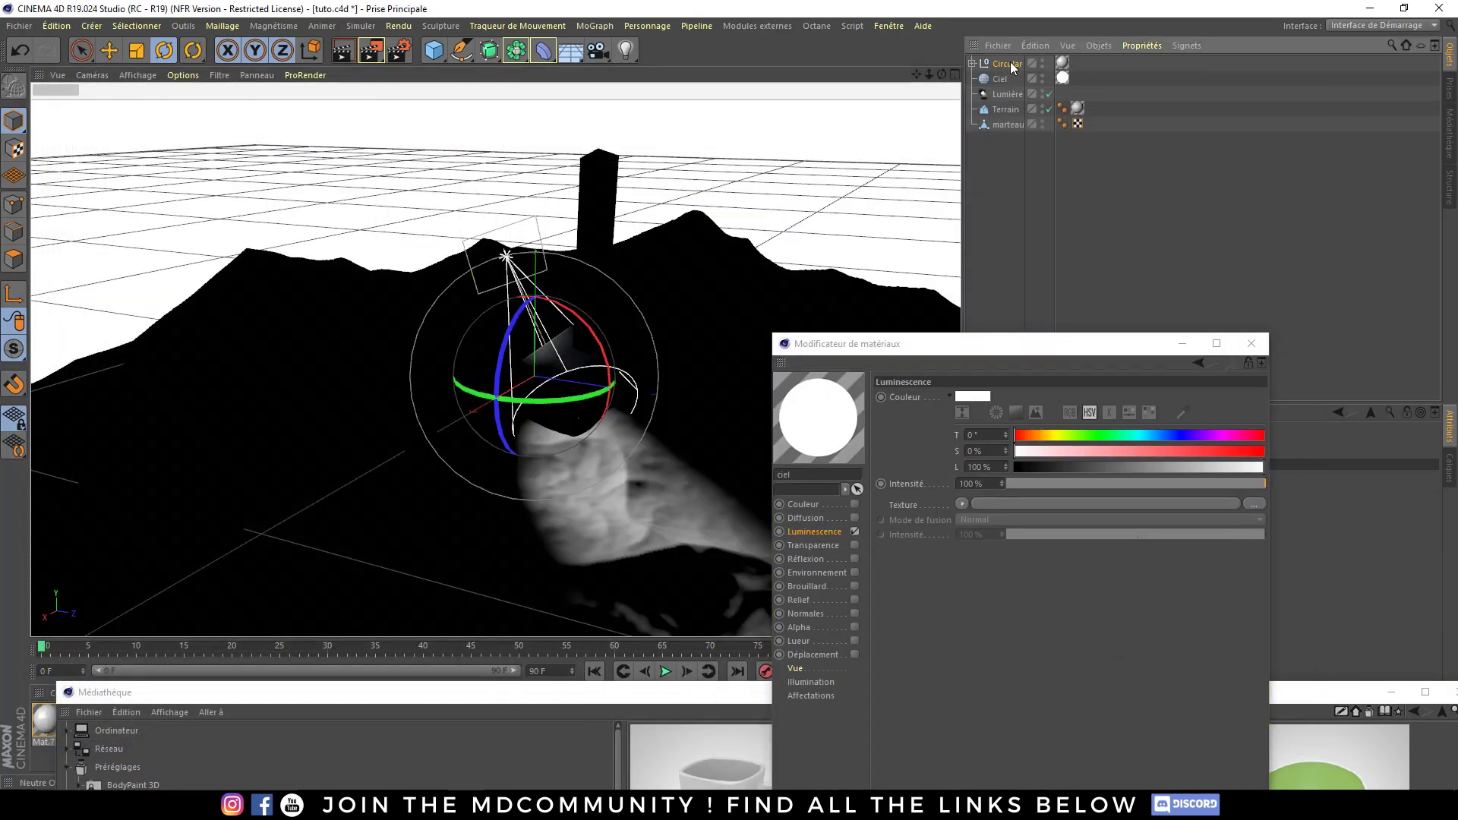
pyautogui.click(114, 53)
pyautogui.moveTo(536, 327); pyautogui.dragTo(541, 185)
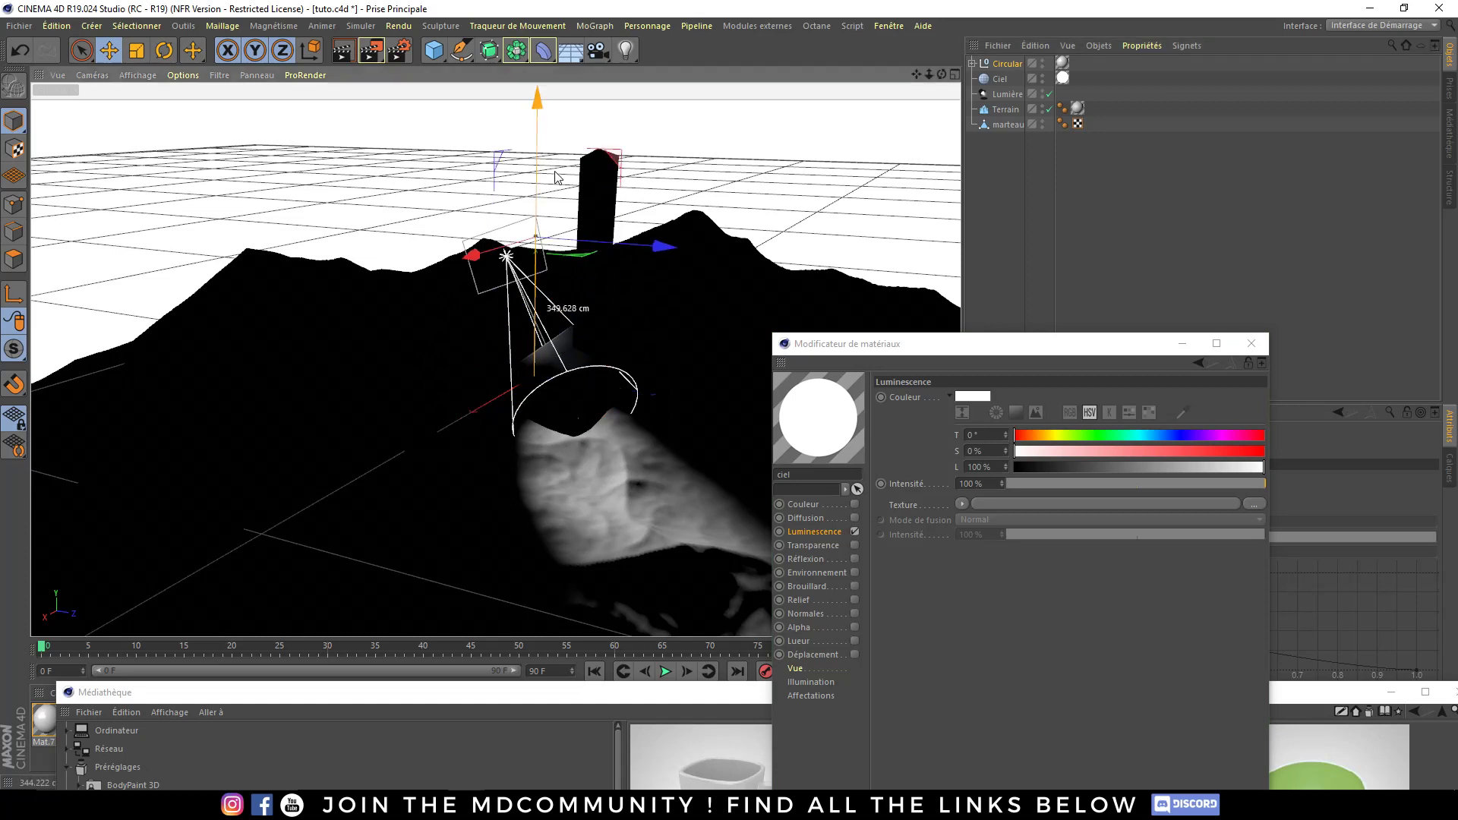
pyautogui.press('t')
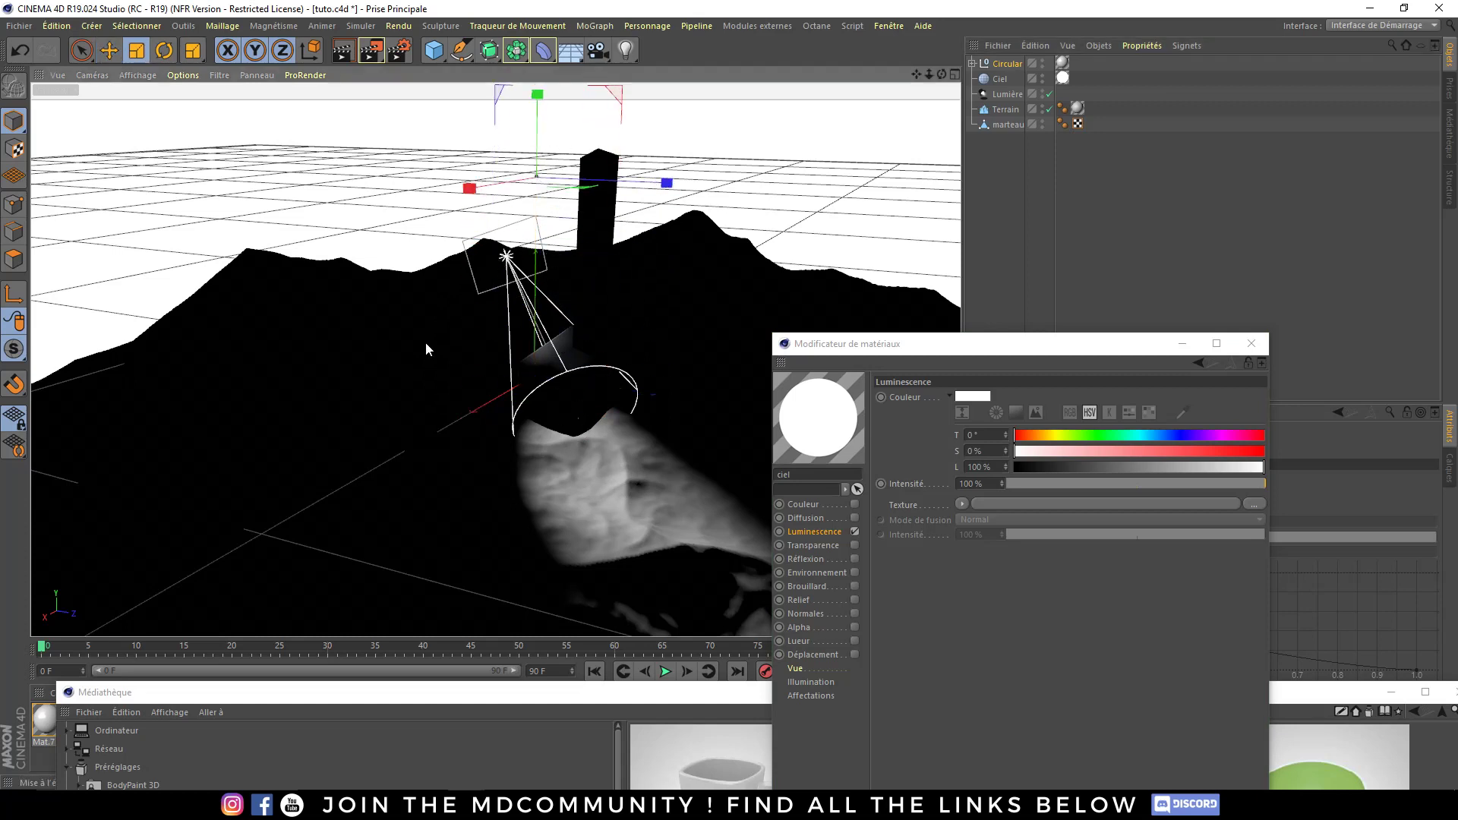
pyautogui.moveTo(426, 368); pyautogui.dragTo(247, 213)
pyautogui.press('e')
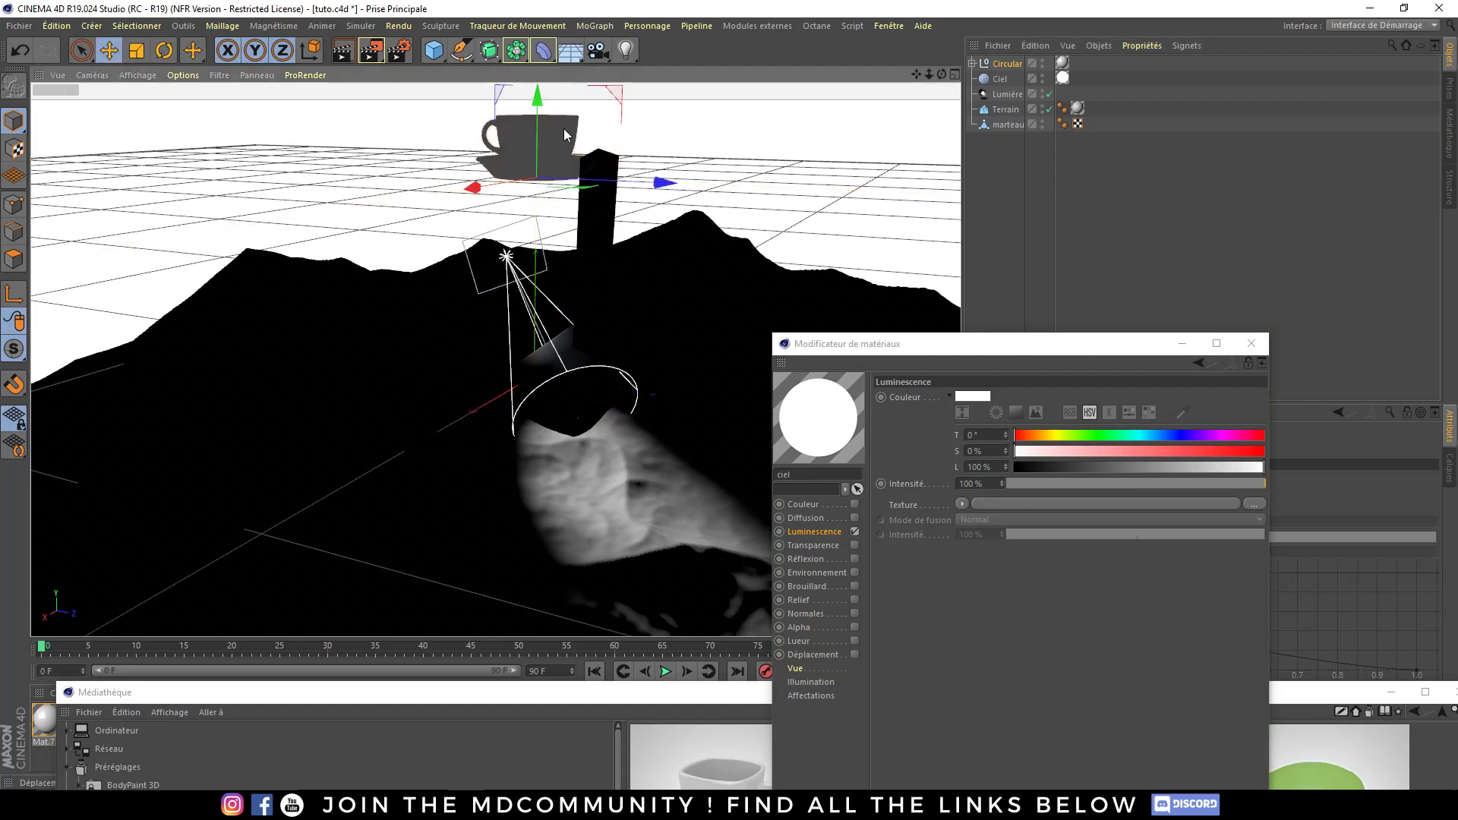
pyautogui.moveTo(499, 101); pyautogui.dragTo(252, 303)
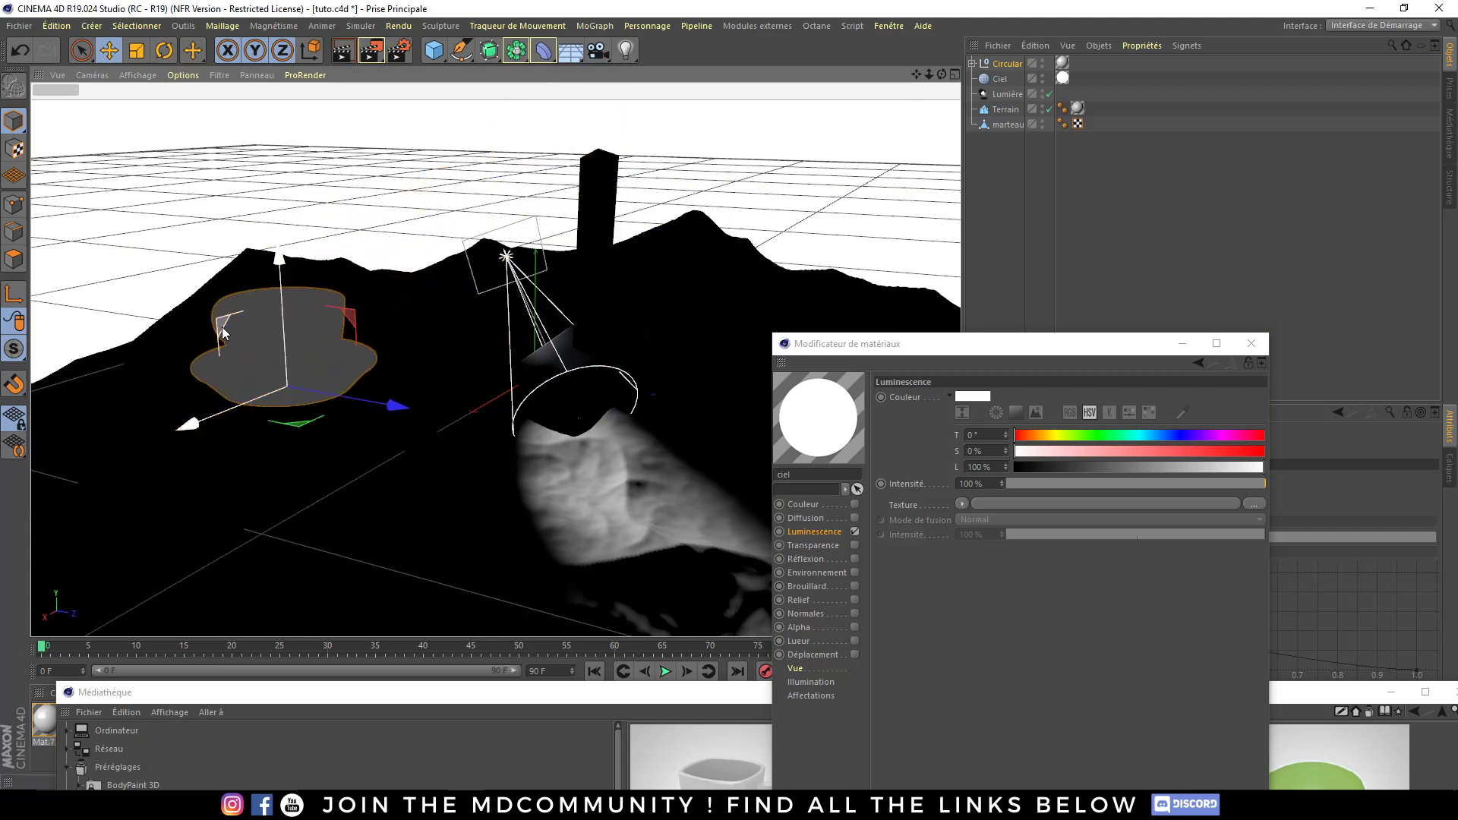
# - Preview the scene with an interactive render and bring the content library back up
pyautogui.click(349, 50)
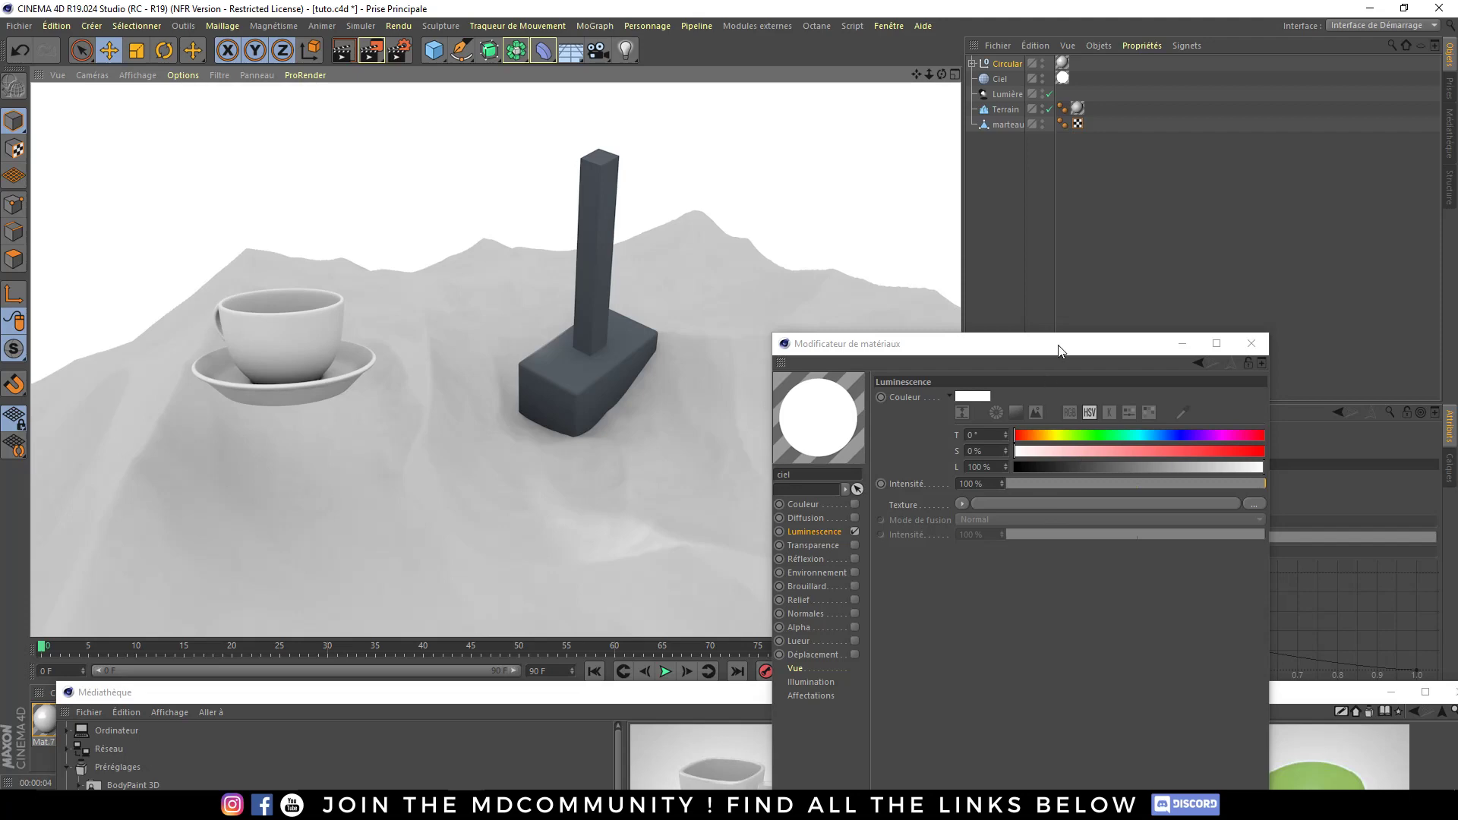
pyautogui.moveTo(1060, 351); pyautogui.dragTo(716, 168)
pyautogui.moveTo(1051, 699); pyautogui.dragTo(1008, 57)
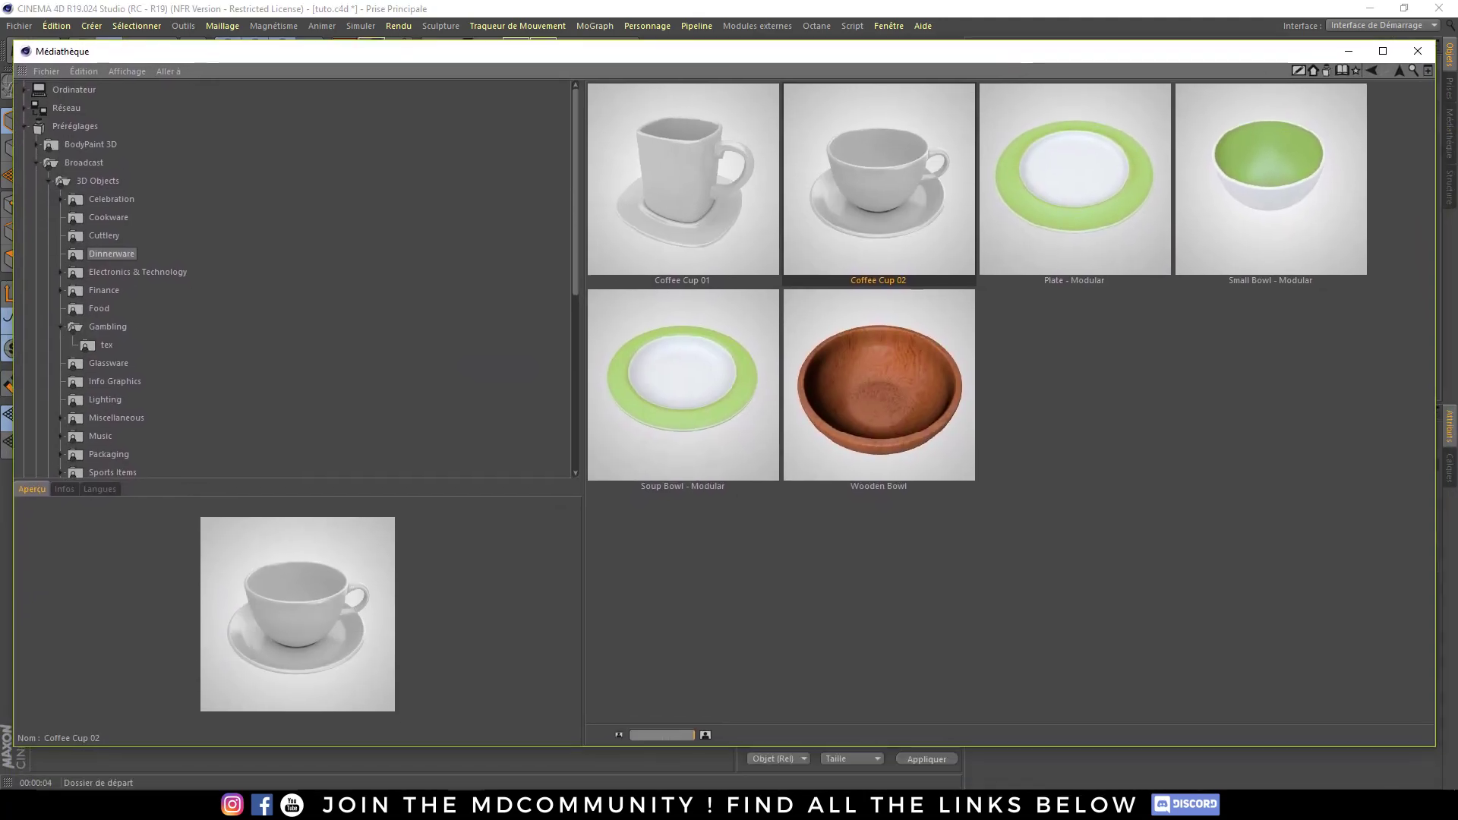
# - Search the Médiathèque for 'car' and scroll the results to the Car Paint material spheres
pyautogui.click(1411, 68)
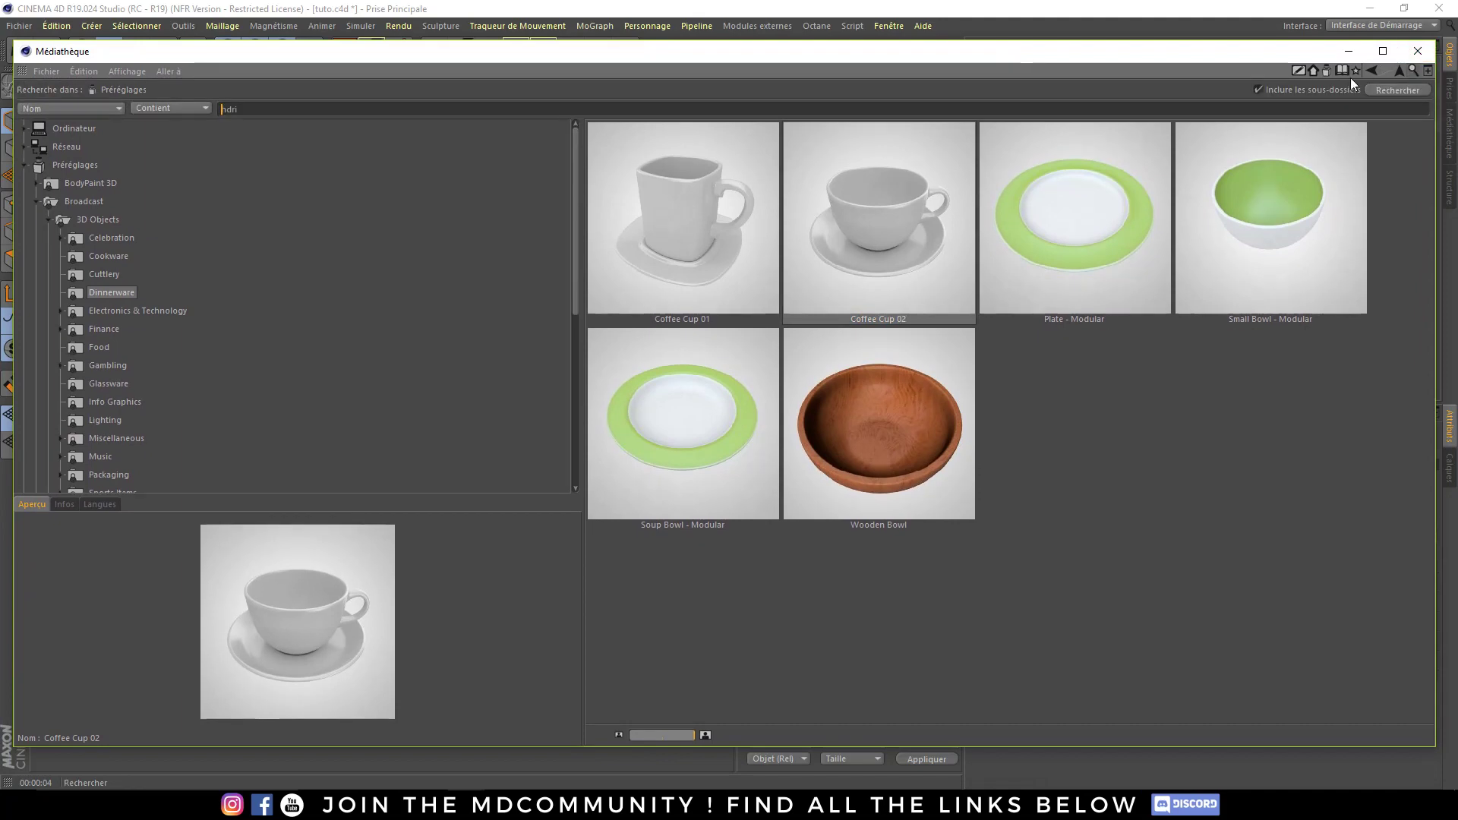
pyautogui.write('car')
pyautogui.press('Return')
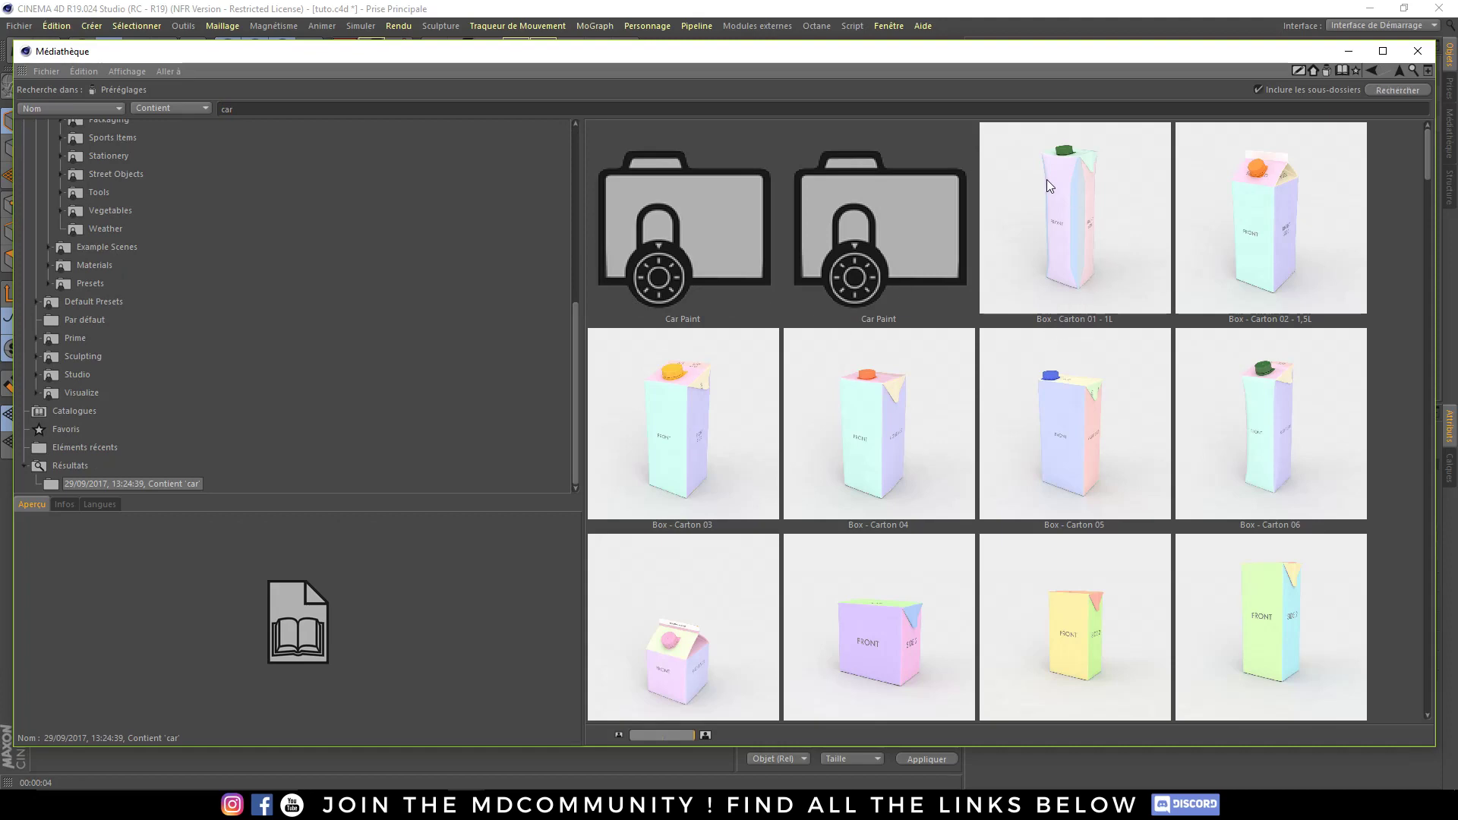
pyautogui.scroll(-5, 1162, 384)
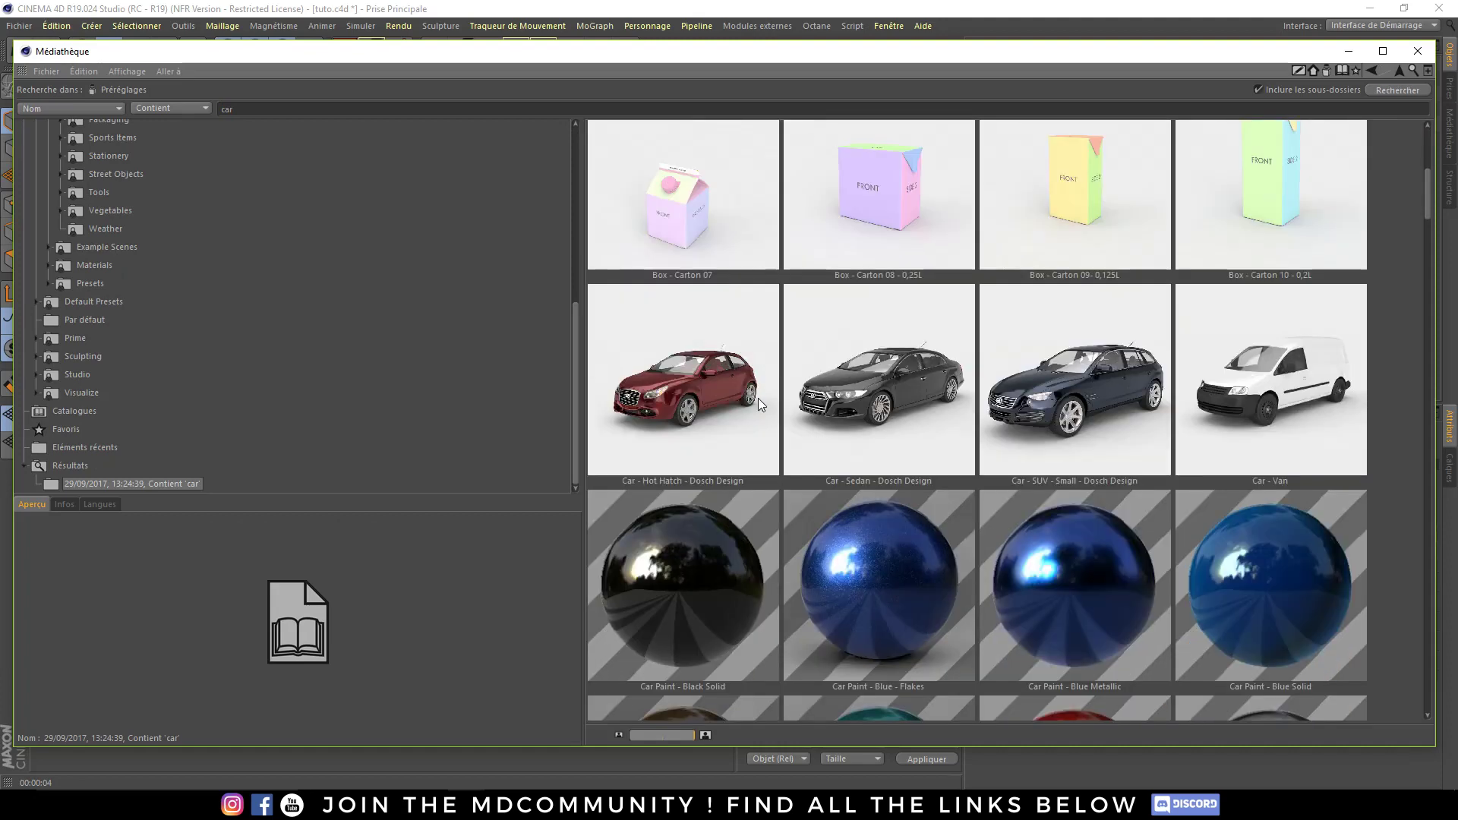
pyautogui.scroll(-2, 1287, 386)
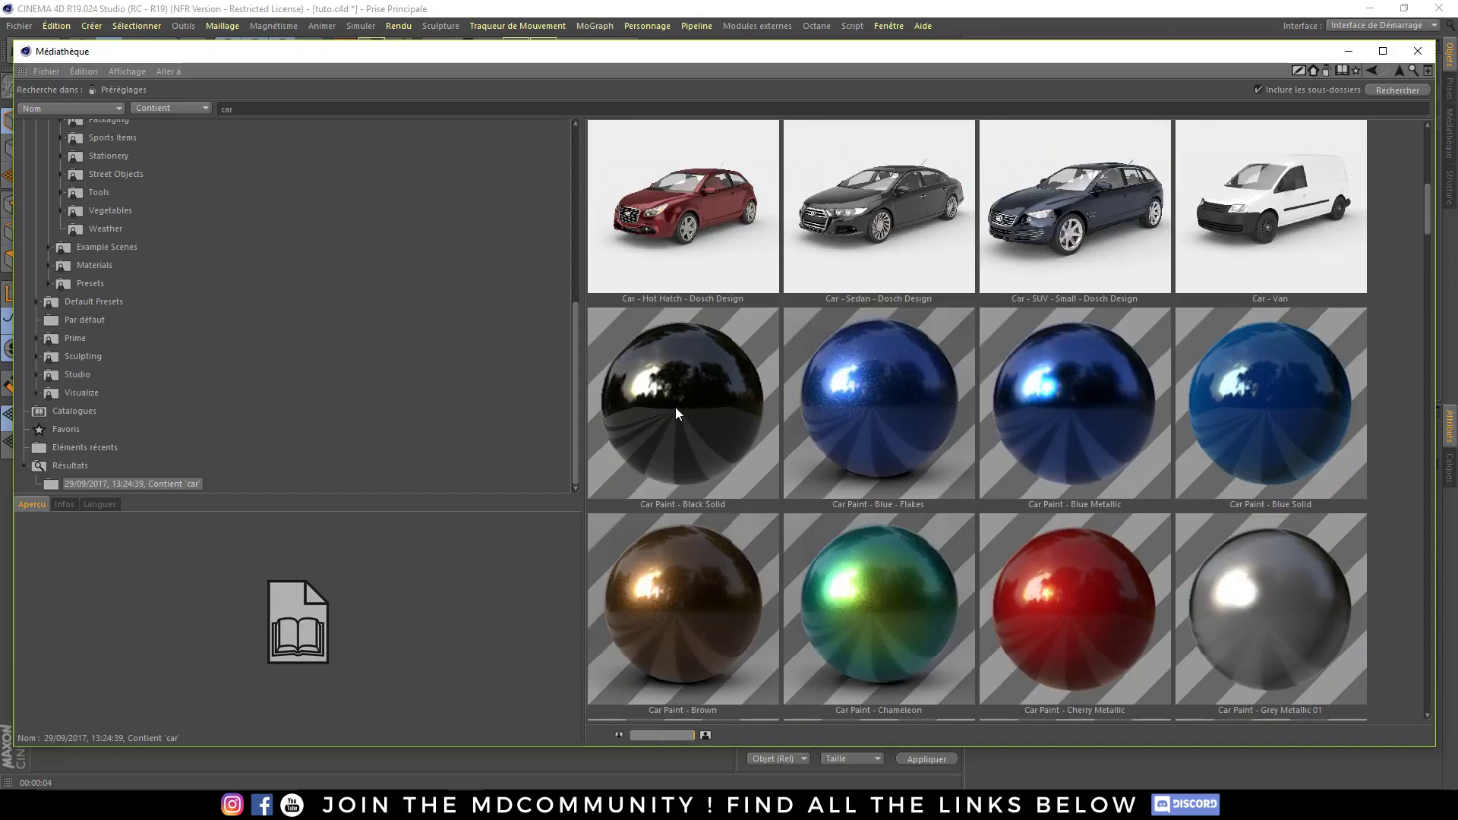
pyautogui.scroll(-5, 981, 431)
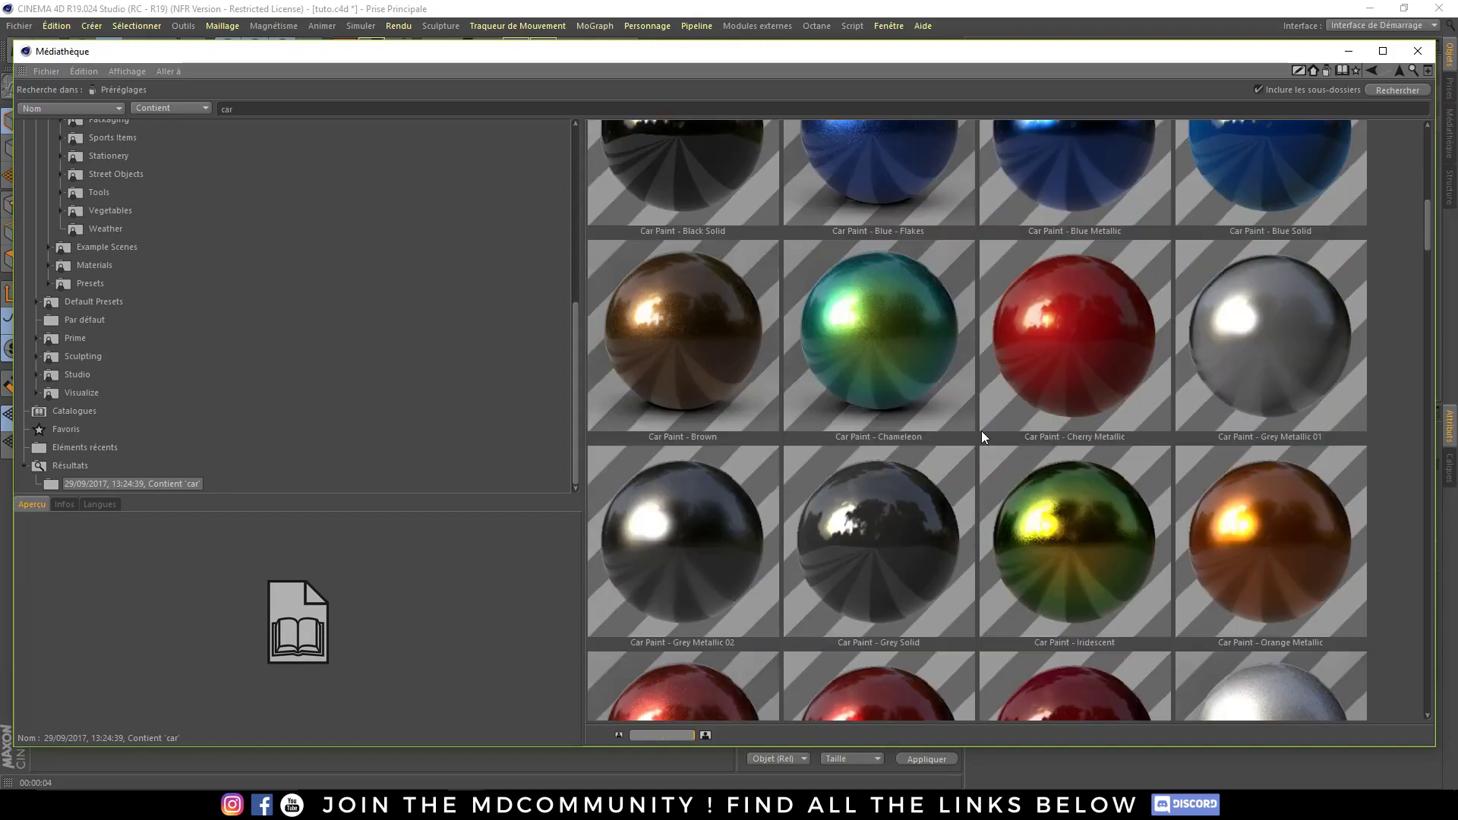
pyautogui.scroll(-4, 900, 431)
pyautogui.scroll(-1, 901, 398)
pyautogui.scroll(-1, 901, 398)
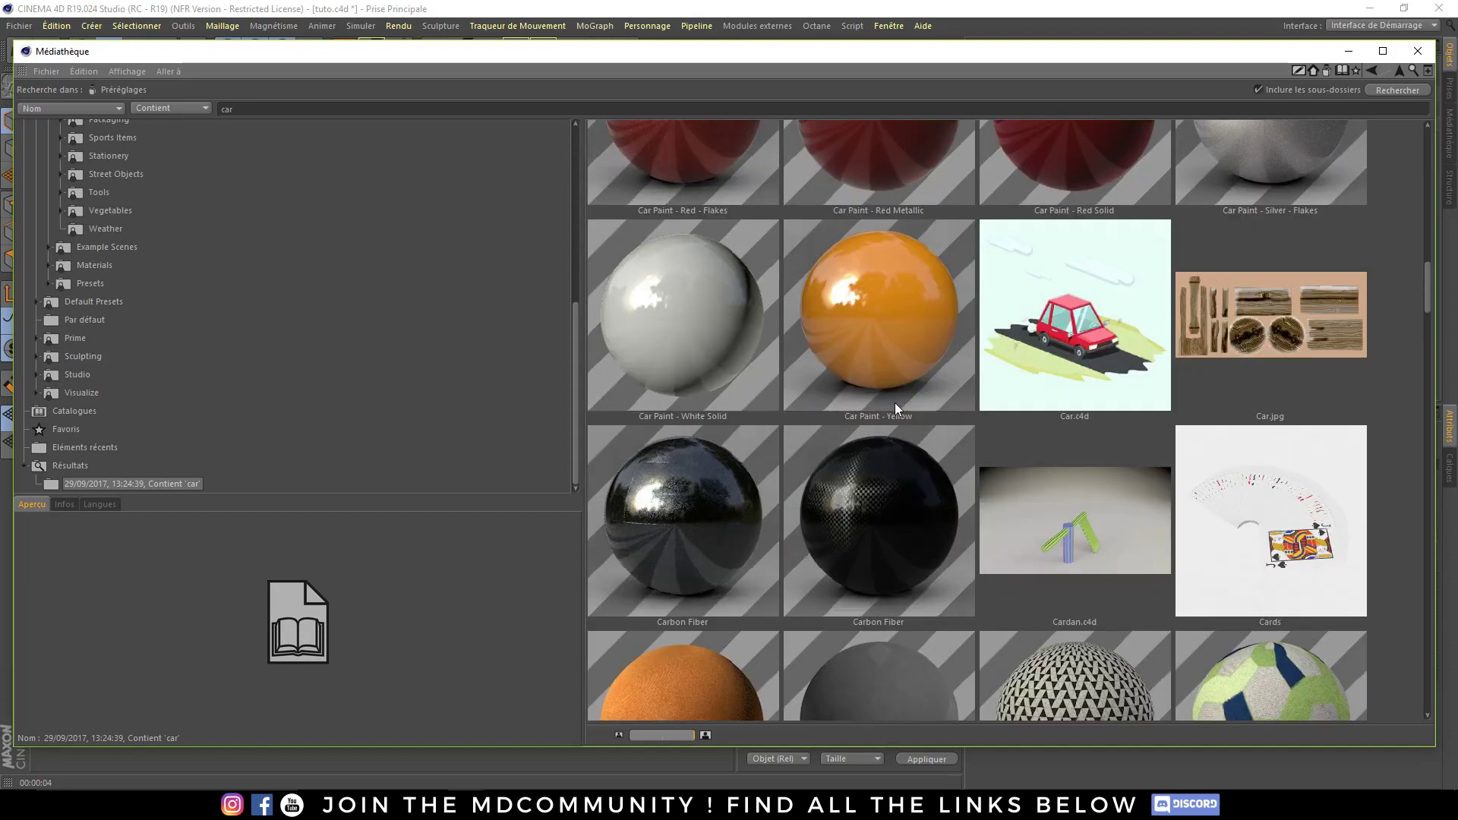
pyautogui.scroll(-3, 894, 403)
pyautogui.scroll(-2, 898, 389)
pyautogui.scroll(-2, 895, 379)
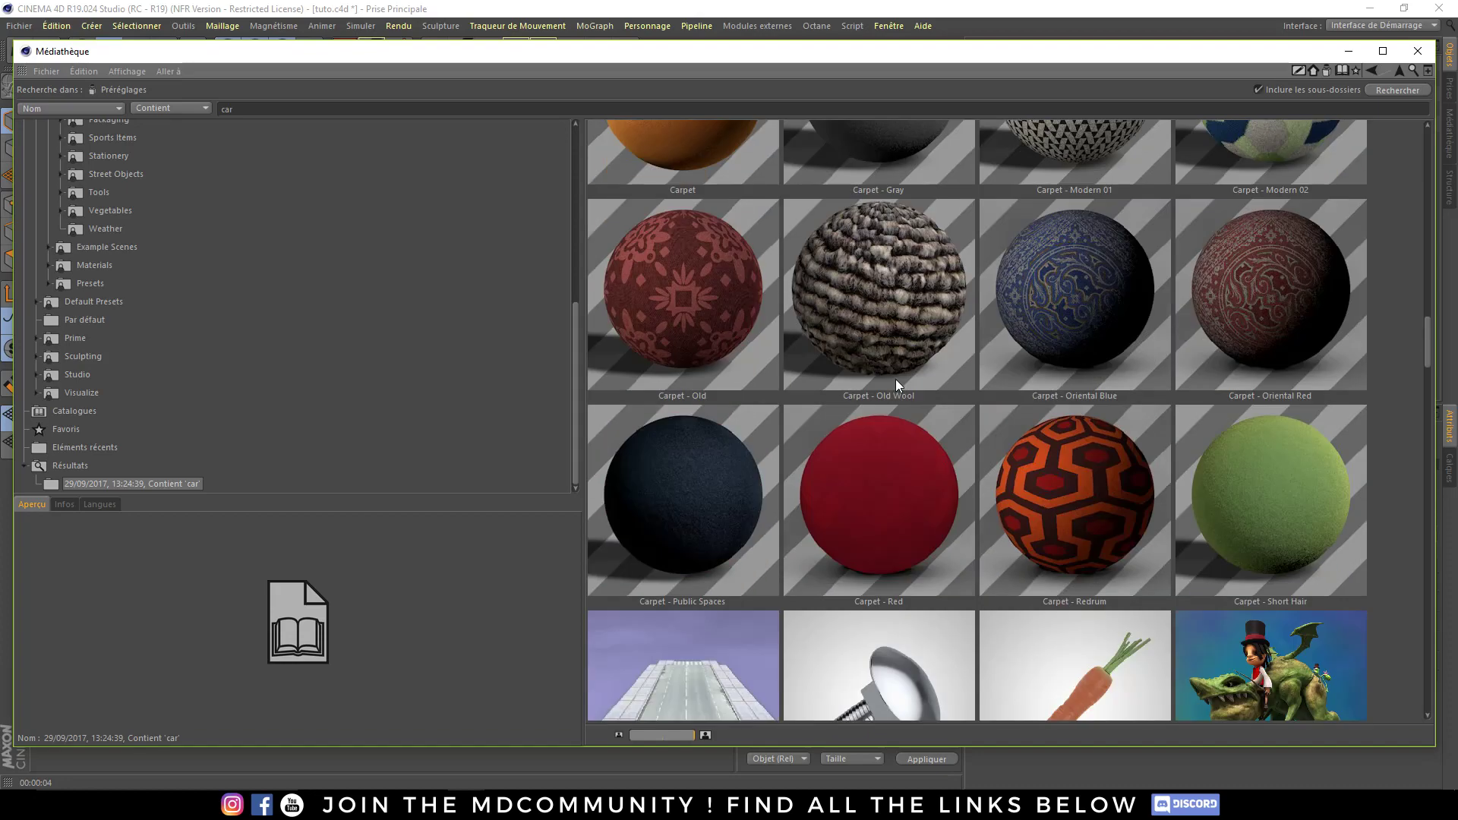
pyautogui.scroll(-2, 895, 380)
pyautogui.scroll(2, 896, 380)
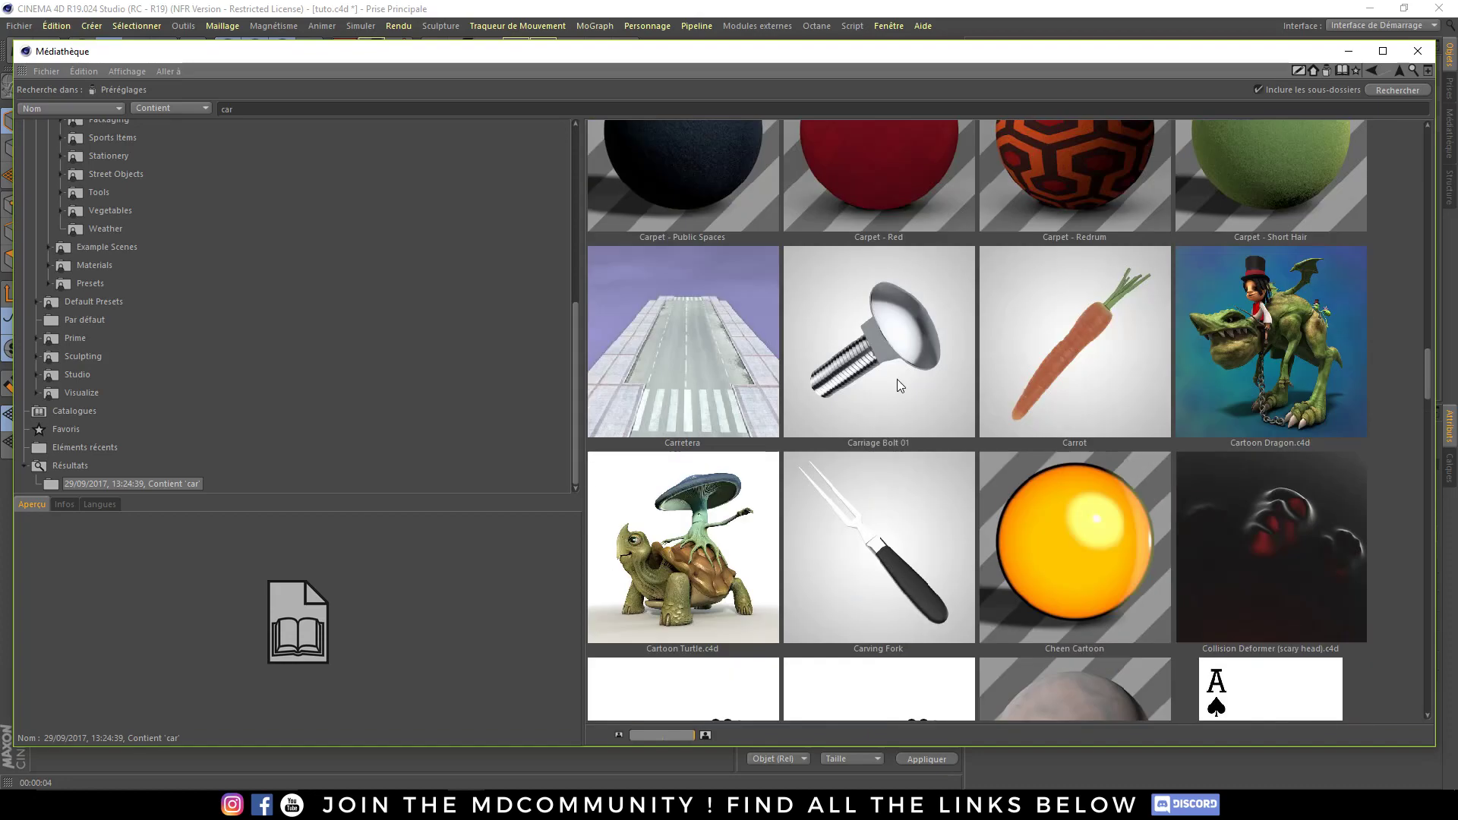
pyautogui.scroll(3, 898, 382)
pyautogui.scroll(3, 898, 387)
pyautogui.scroll(2, 897, 384)
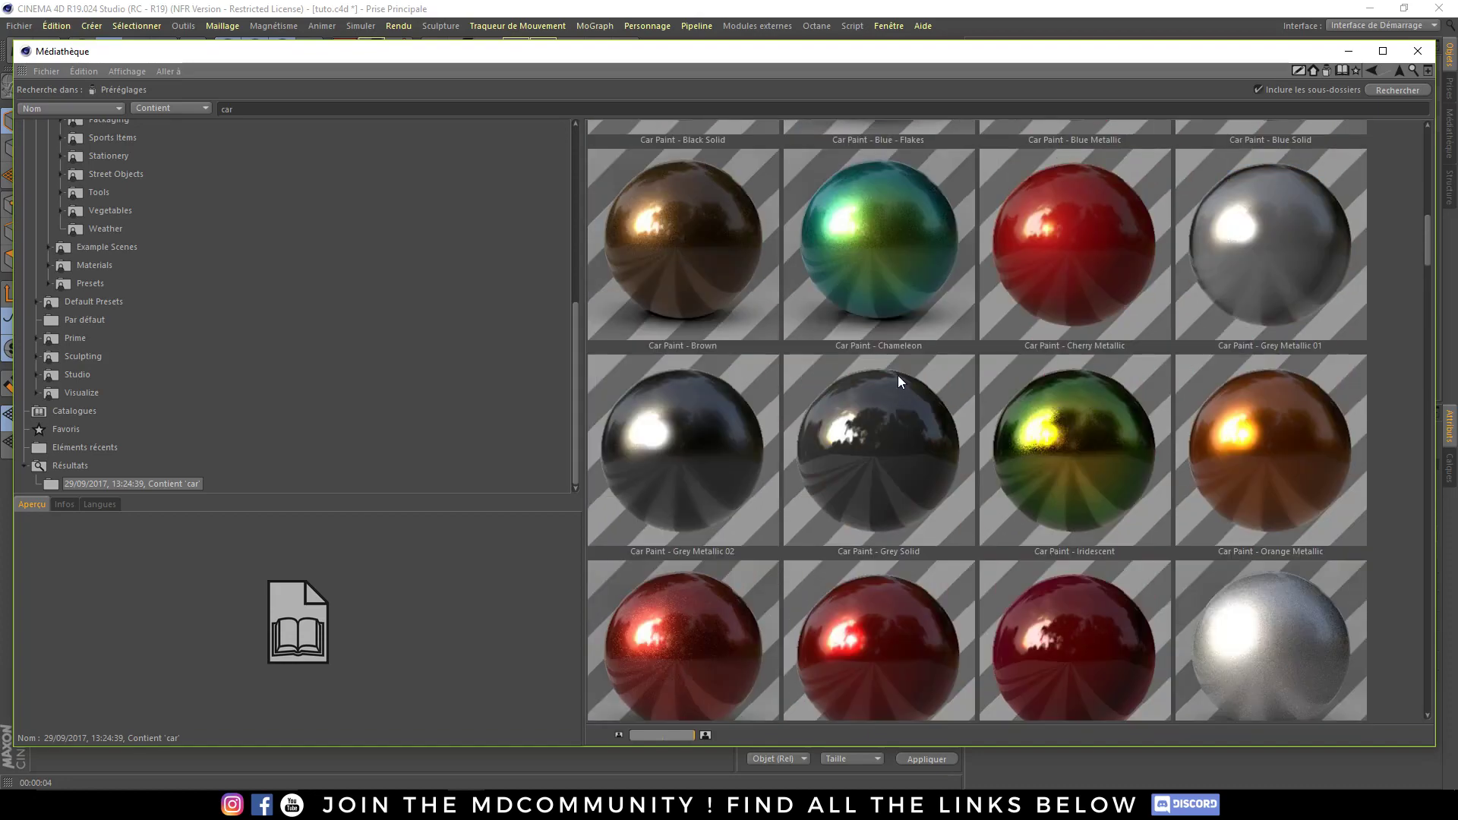
# - Load the Car Paint - Chameleon material and inspect its Base Layer mask and Fresnel reflection settings
pyautogui.click(864, 241)
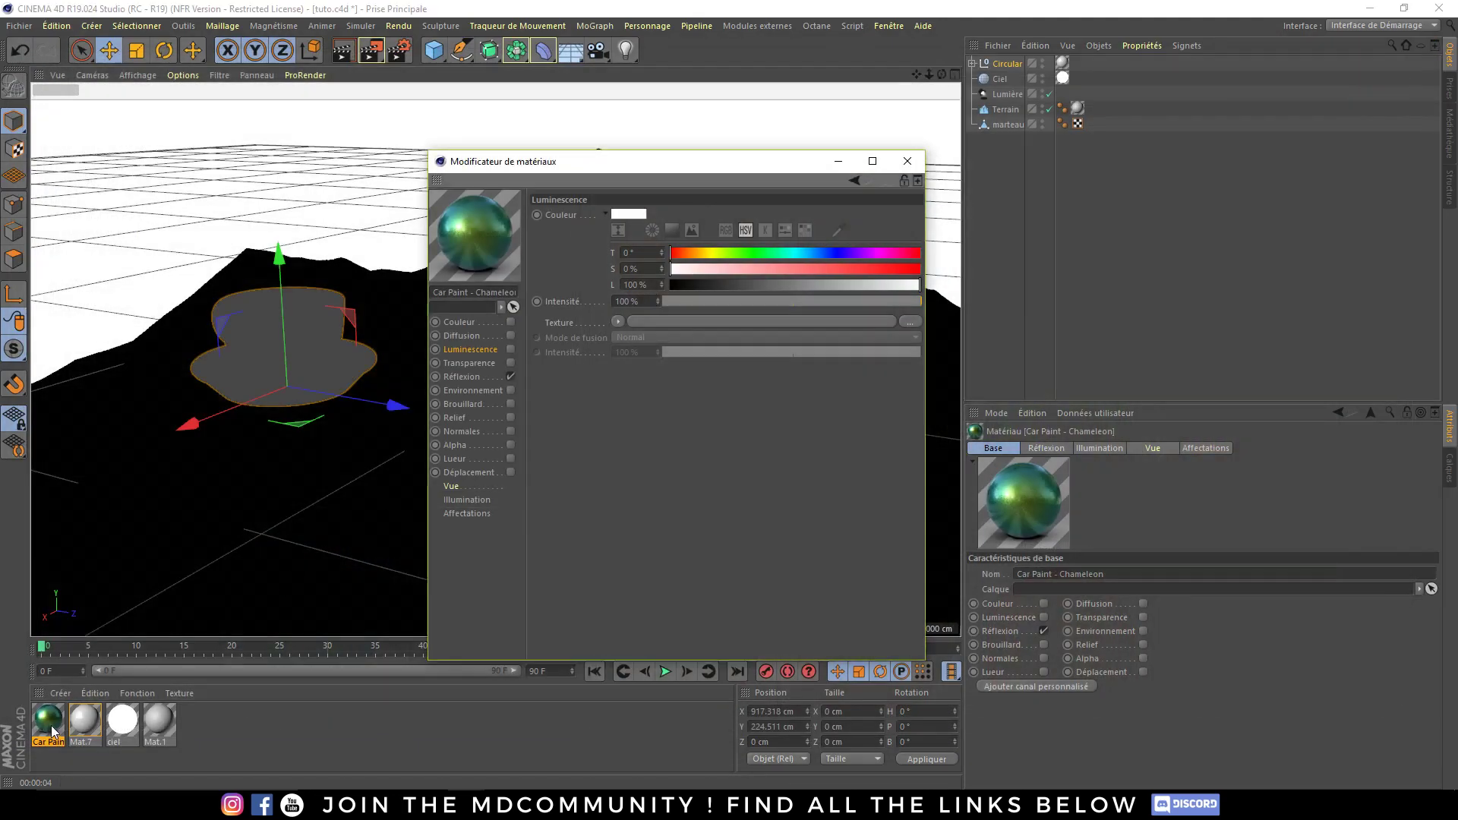
pyautogui.click(454, 378)
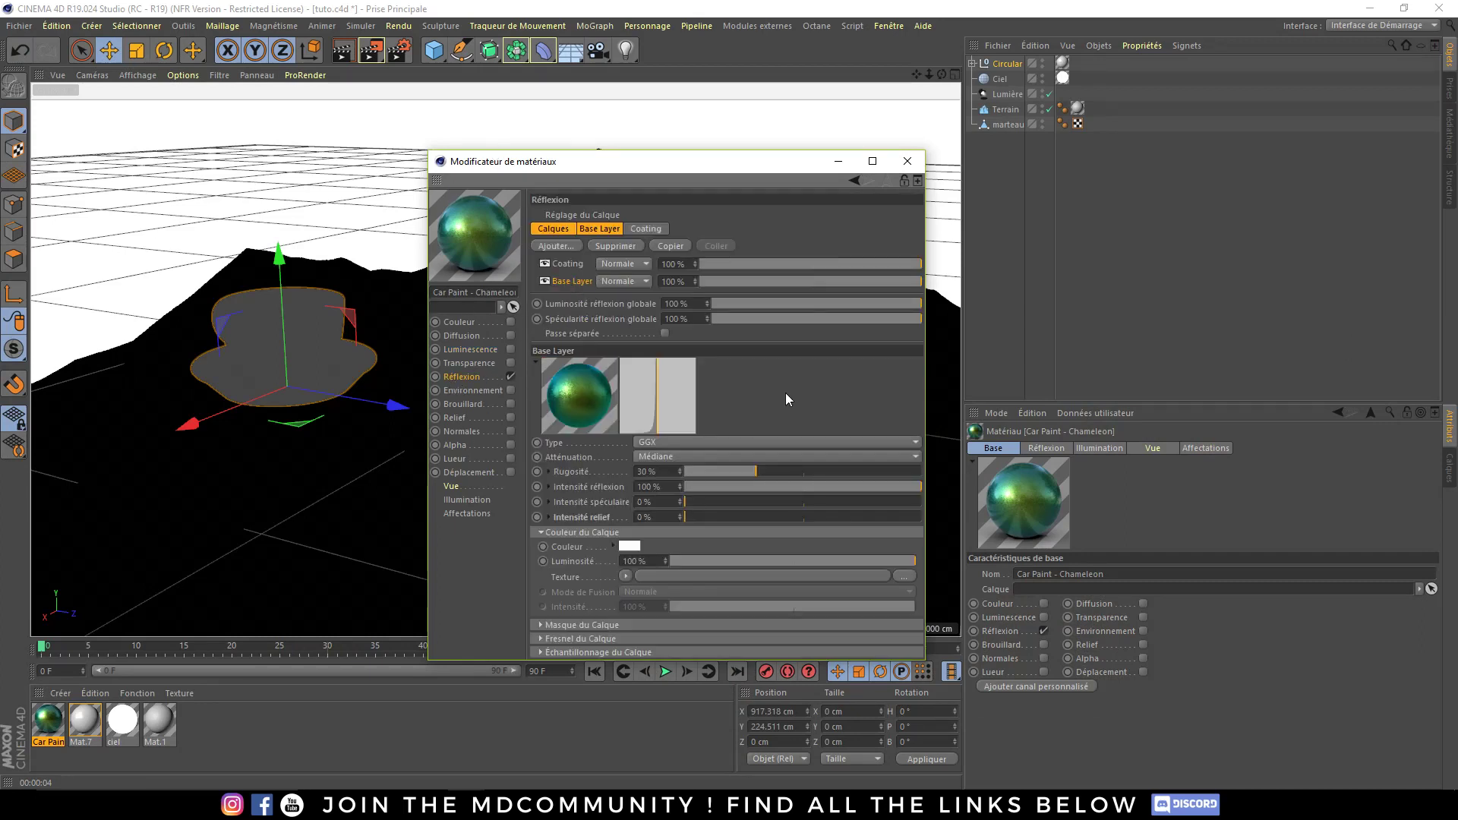
pyautogui.moveTo(926, 666); pyautogui.dragTo(1032, 790)
pyautogui.click(581, 625)
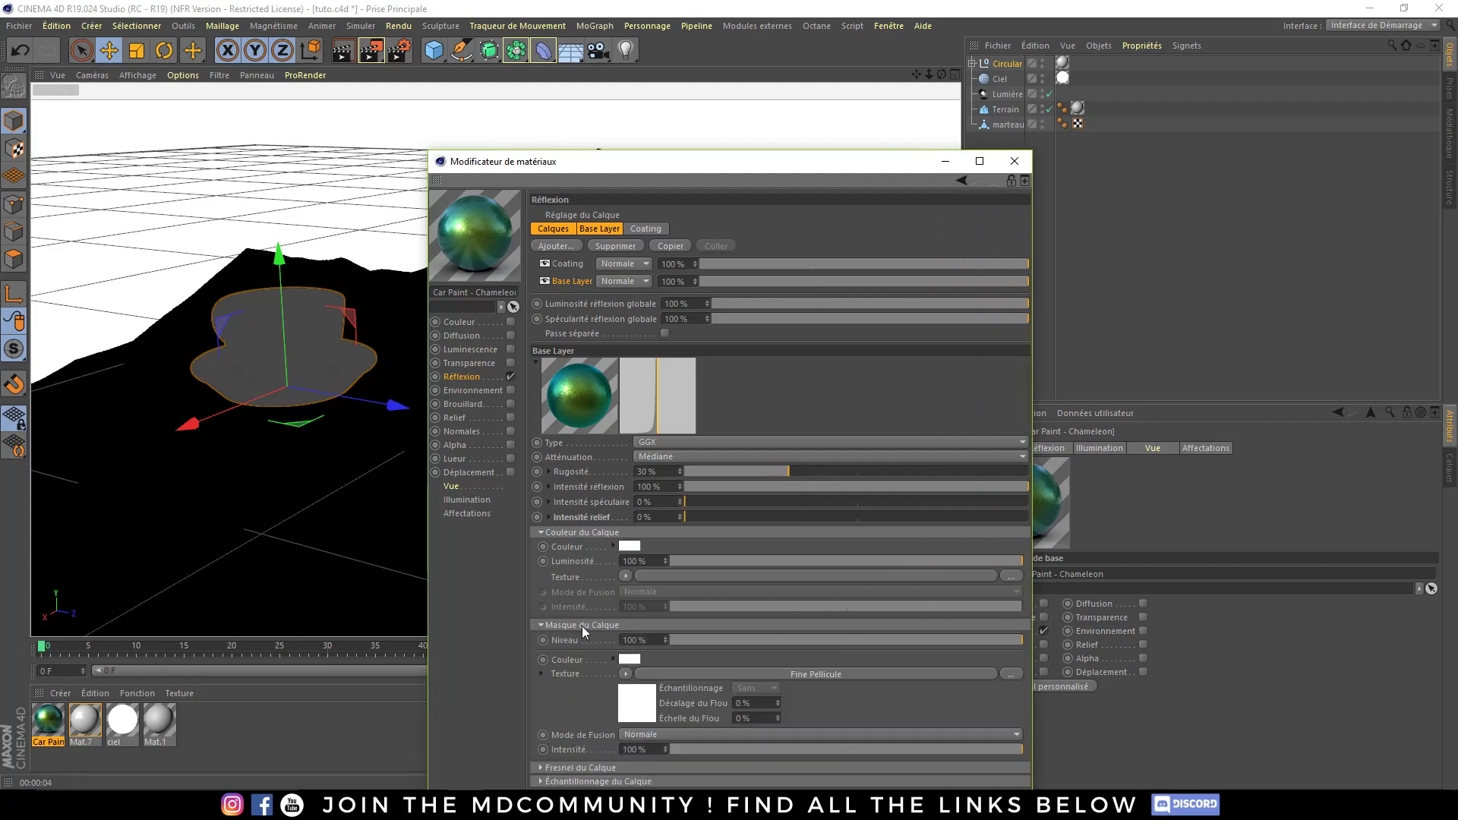
pyautogui.click(580, 768)
pyautogui.scroll(-2, 588, 704)
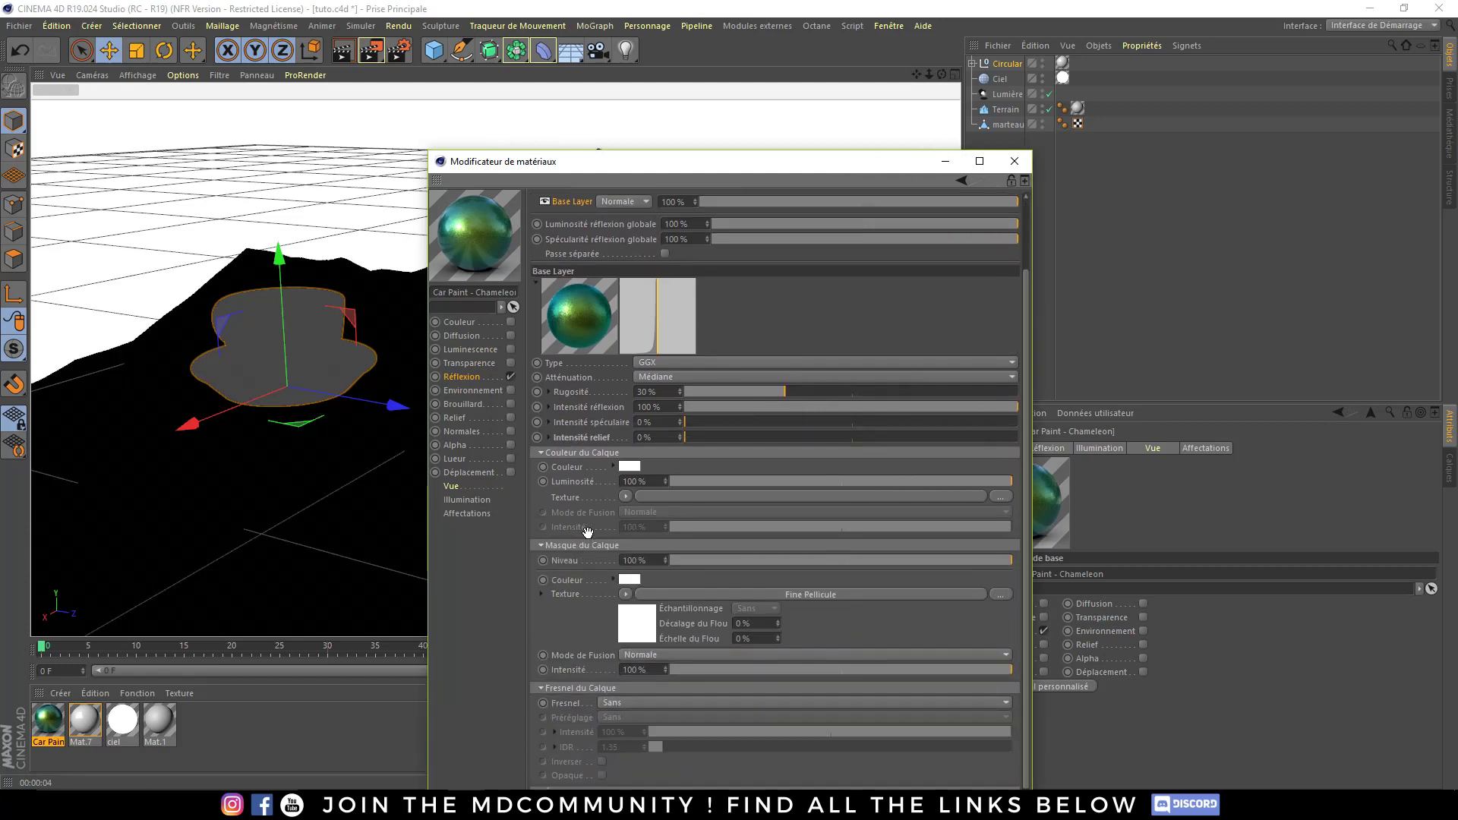
pyautogui.scroll(2, 587, 531)
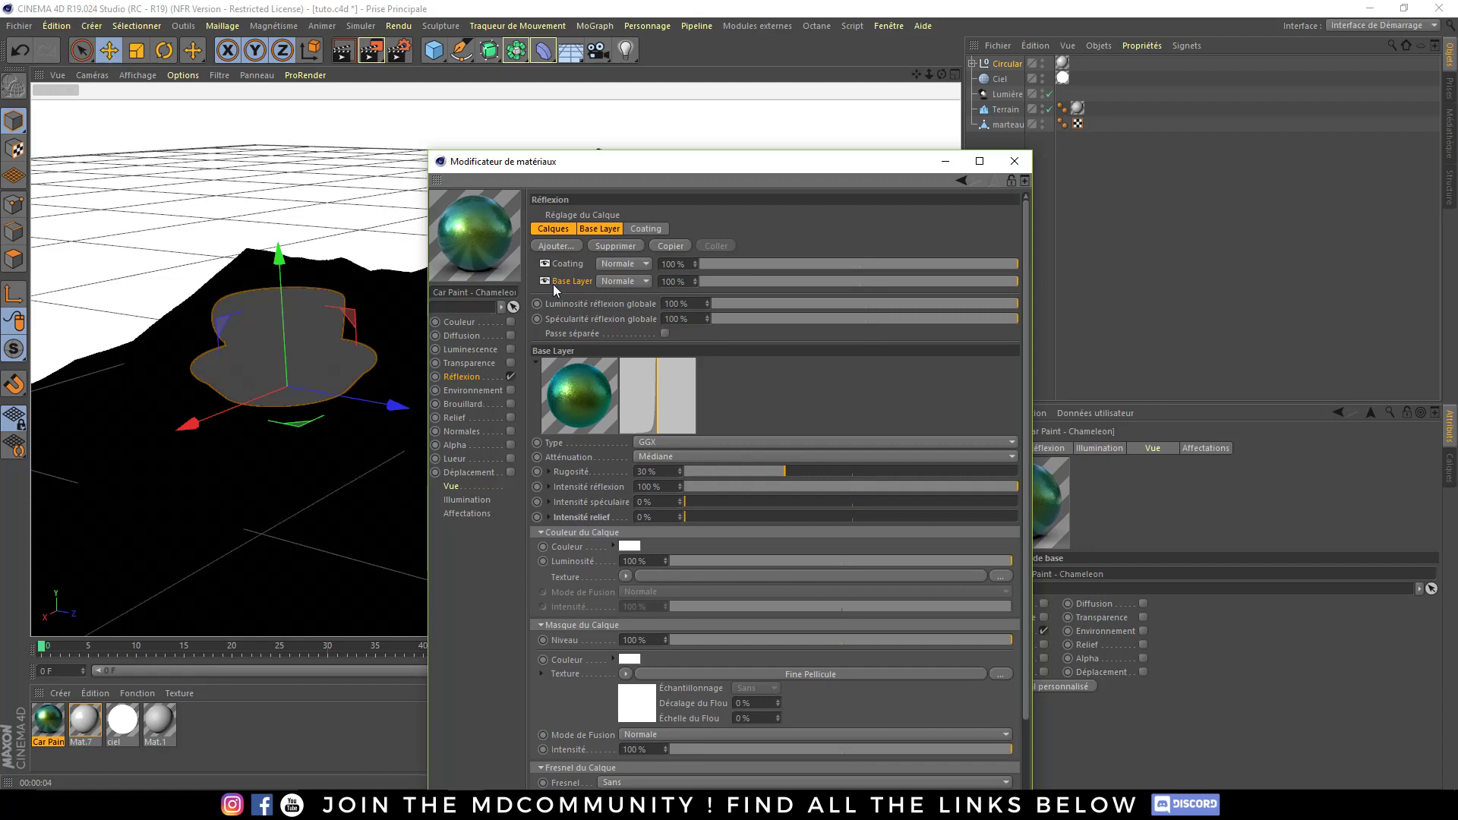
# - Review the Coating reflection layer's Fresnel settings and close the Material Editor
pyautogui.click(568, 262)
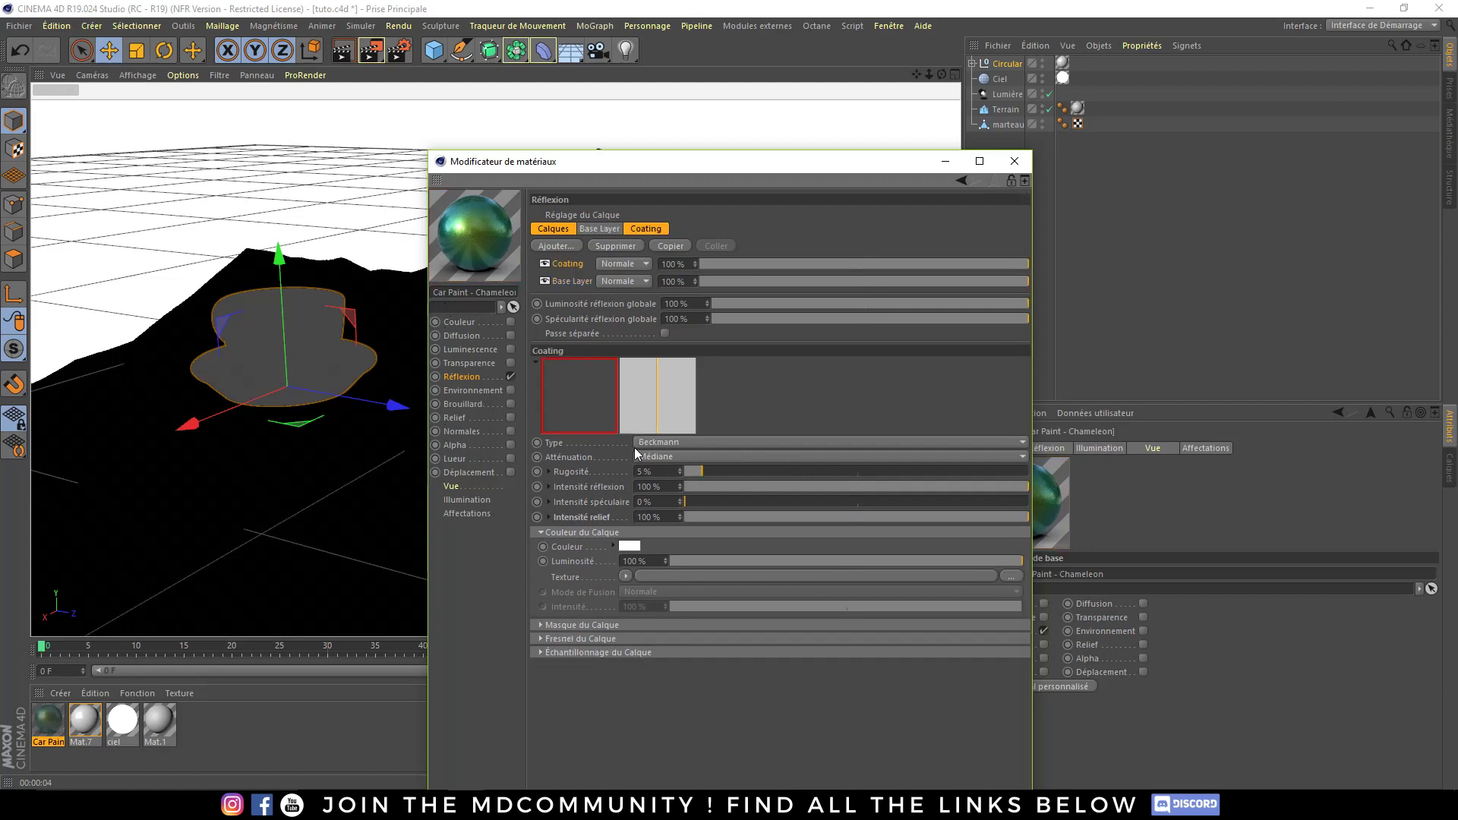
pyautogui.click(613, 634)
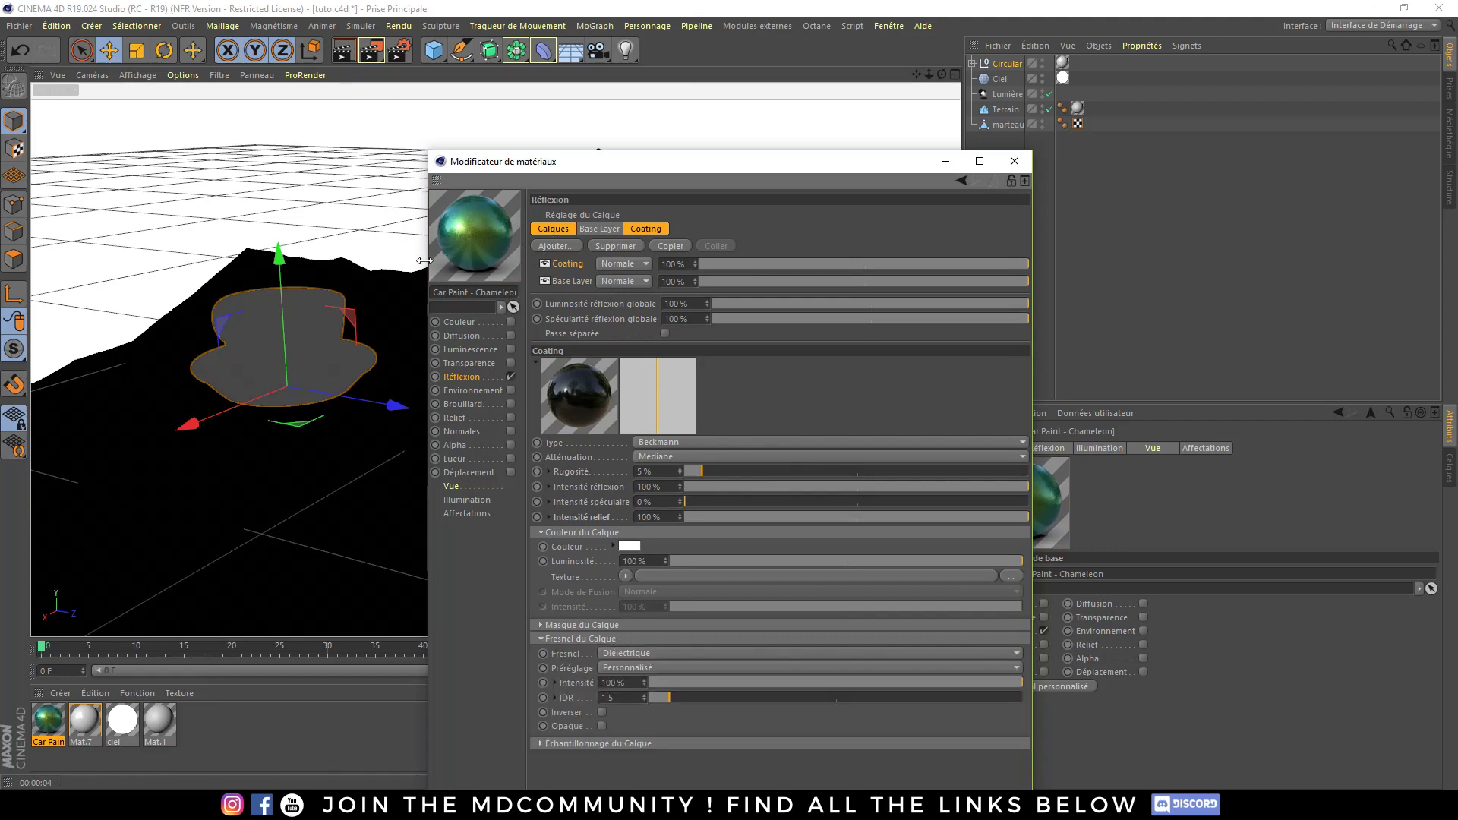
pyautogui.click(1013, 162)
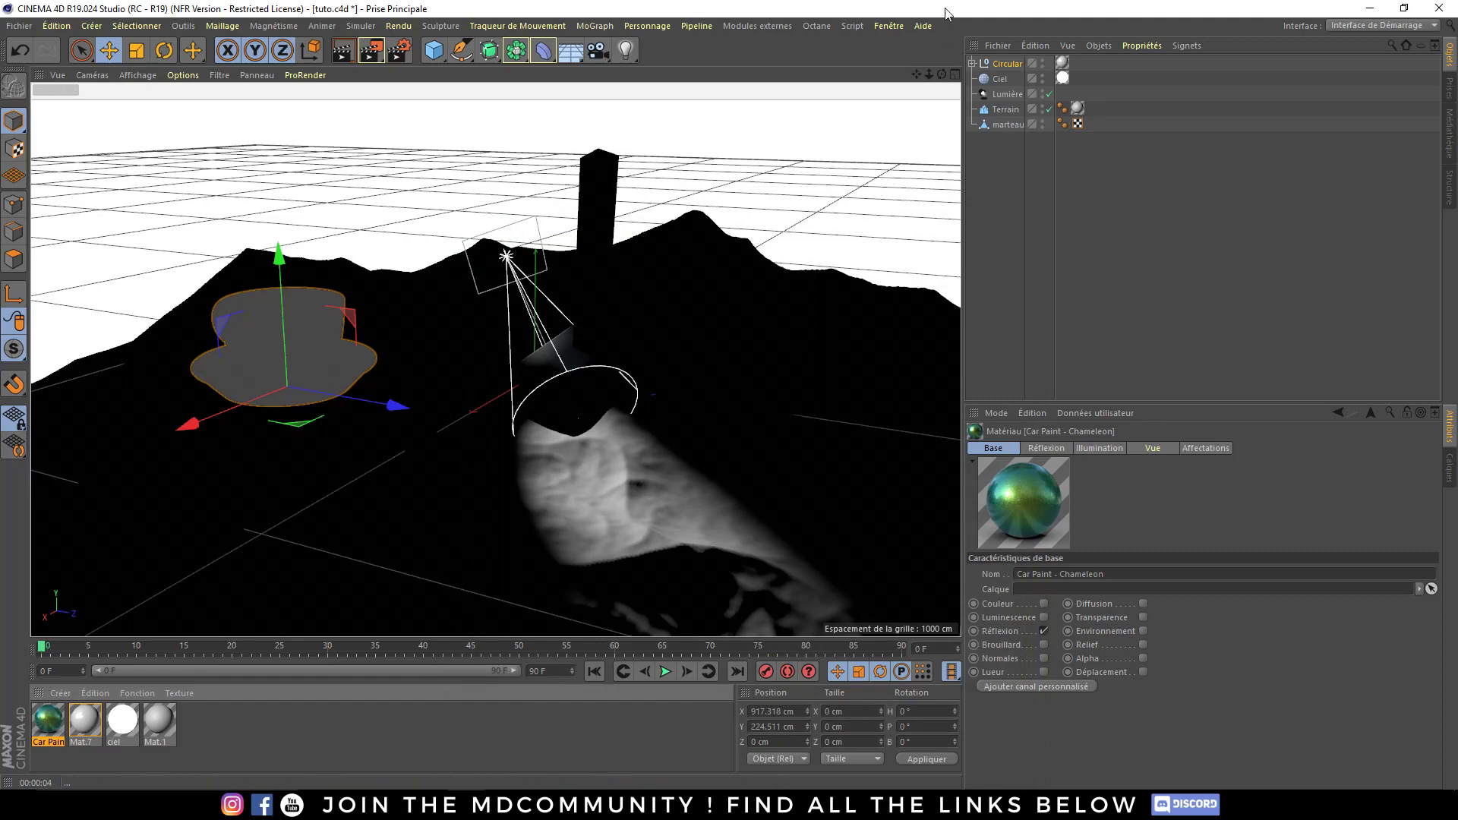
# - Open the Médiathèque from the Fenêtre menu and search it for 'hdr'
pyautogui.click(888, 26)
pyautogui.click(954, 108)
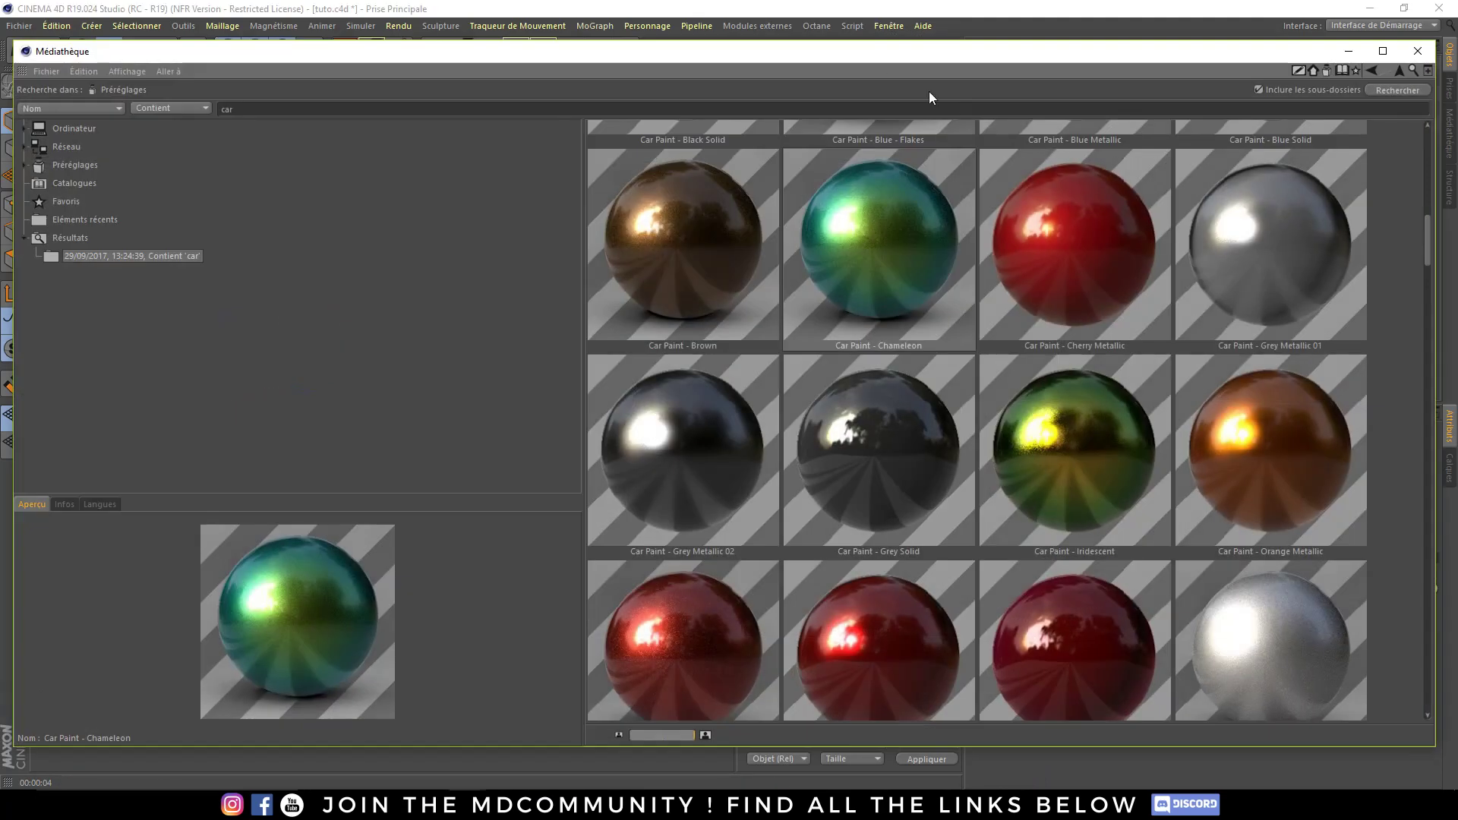
pyautogui.moveTo(885, 51); pyautogui.dragTo(904, 44)
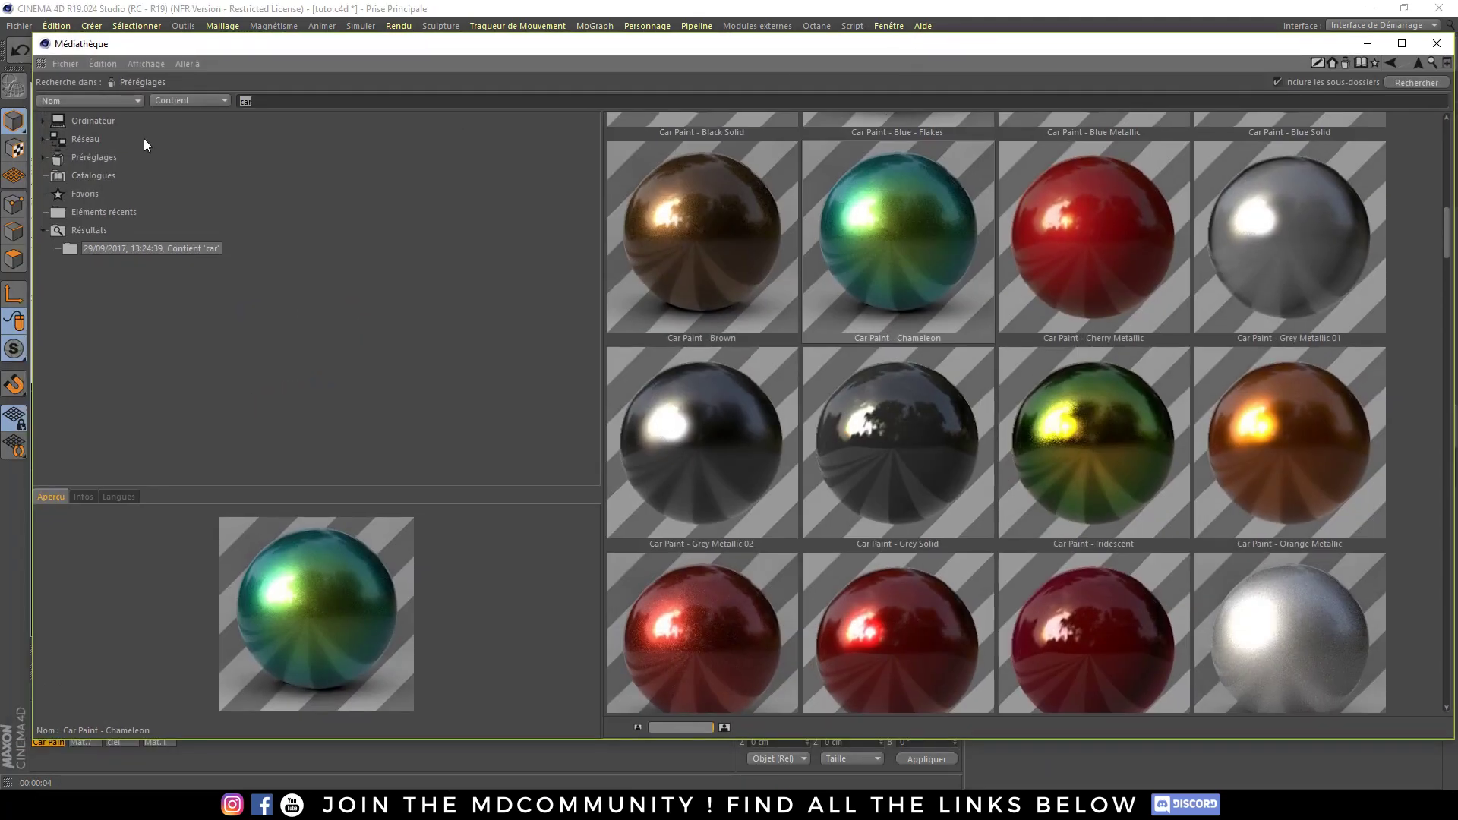
pyautogui.write('hdr')
pyautogui.press('Return')
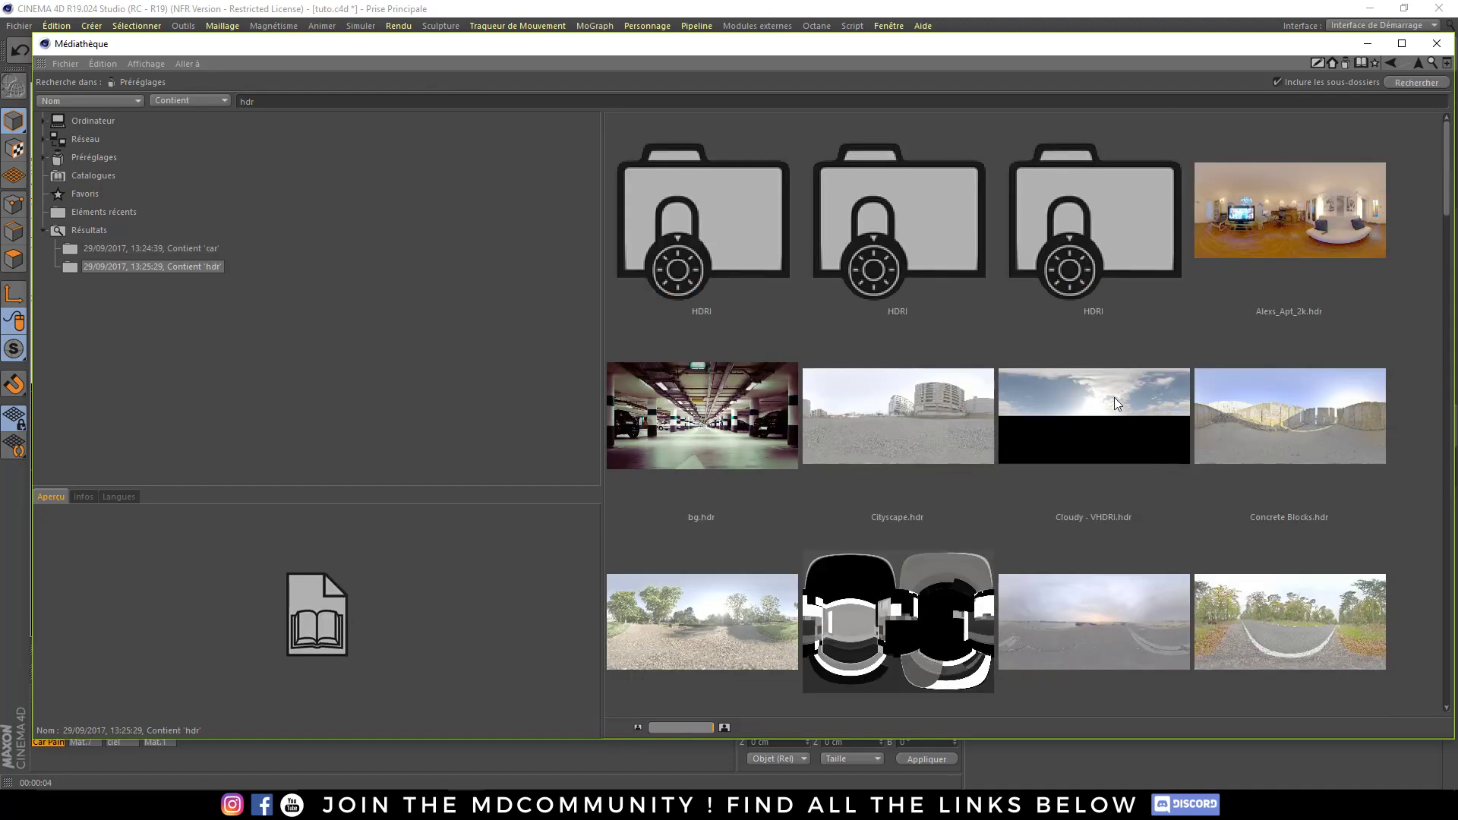
# - Browse the HDR results to HDR025.hdr, shrink the library, and open the ciel material
pyautogui.click(1290, 293)
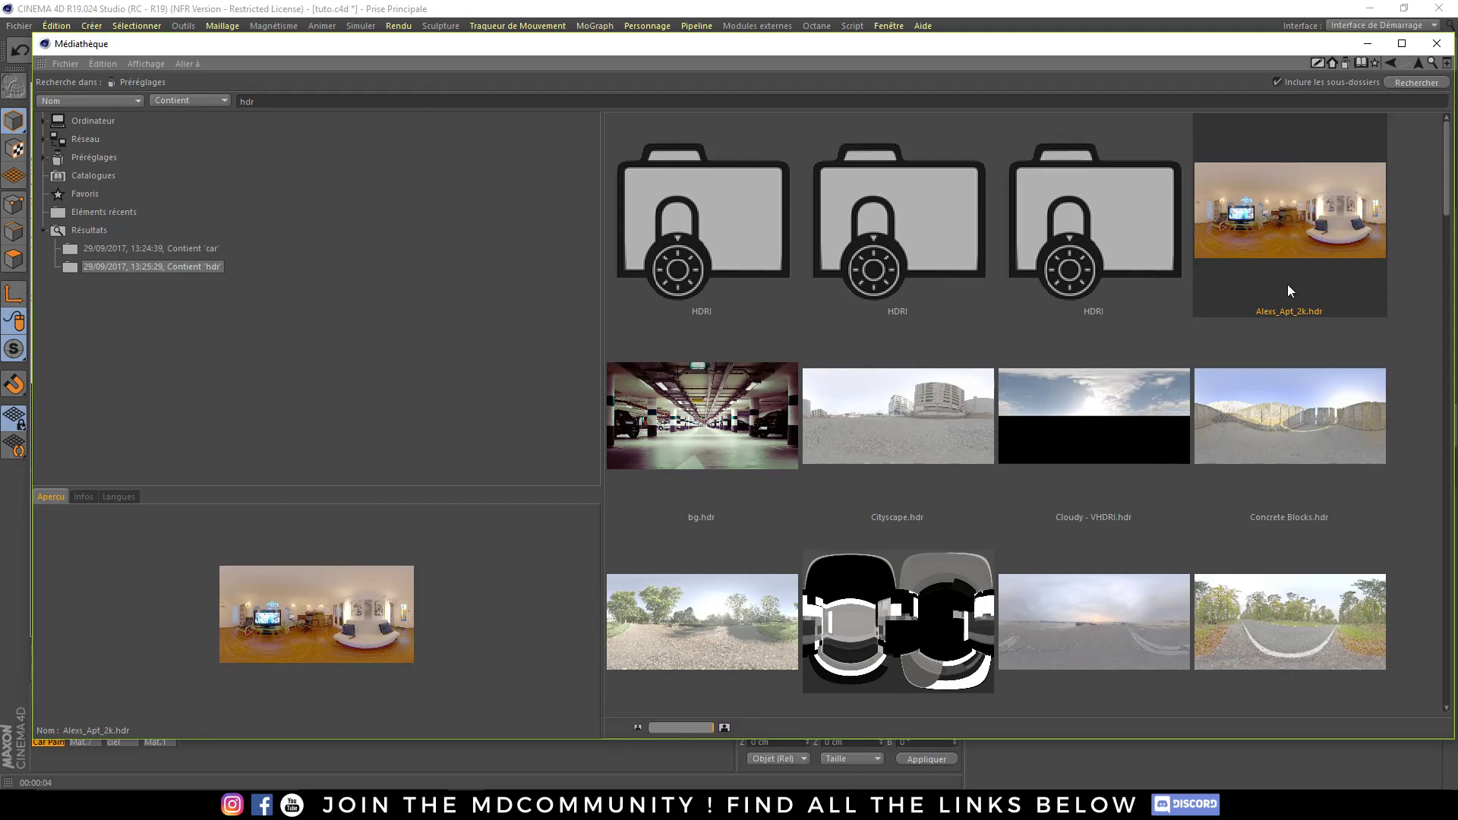
pyautogui.scroll(-1, 1237, 359)
pyautogui.scroll(-1, 1237, 358)
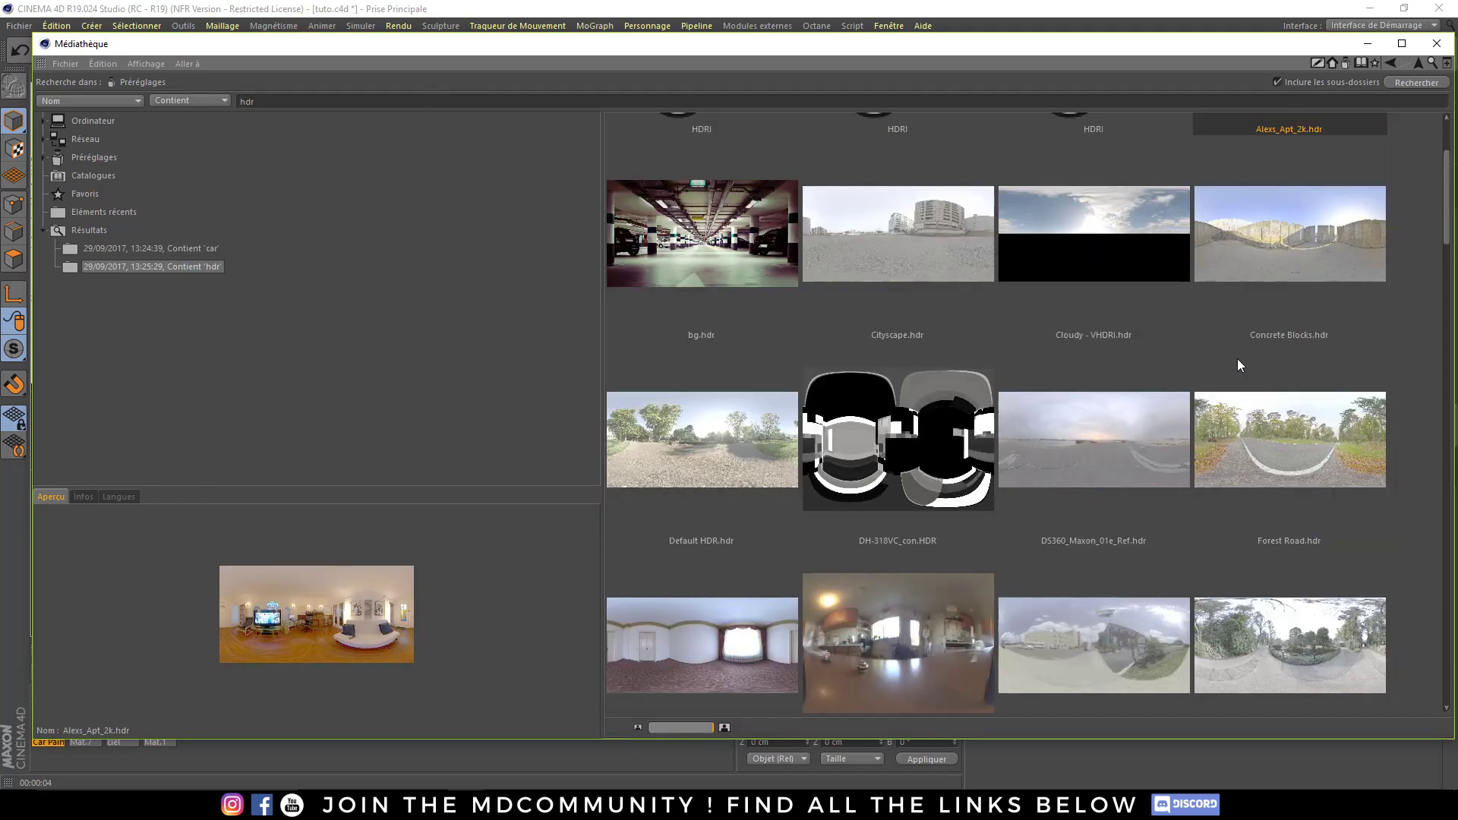
pyautogui.scroll(-2, 1237, 359)
pyautogui.scroll(-1, 1237, 358)
pyautogui.scroll(-2, 1237, 358)
pyautogui.scroll(-2, 1237, 359)
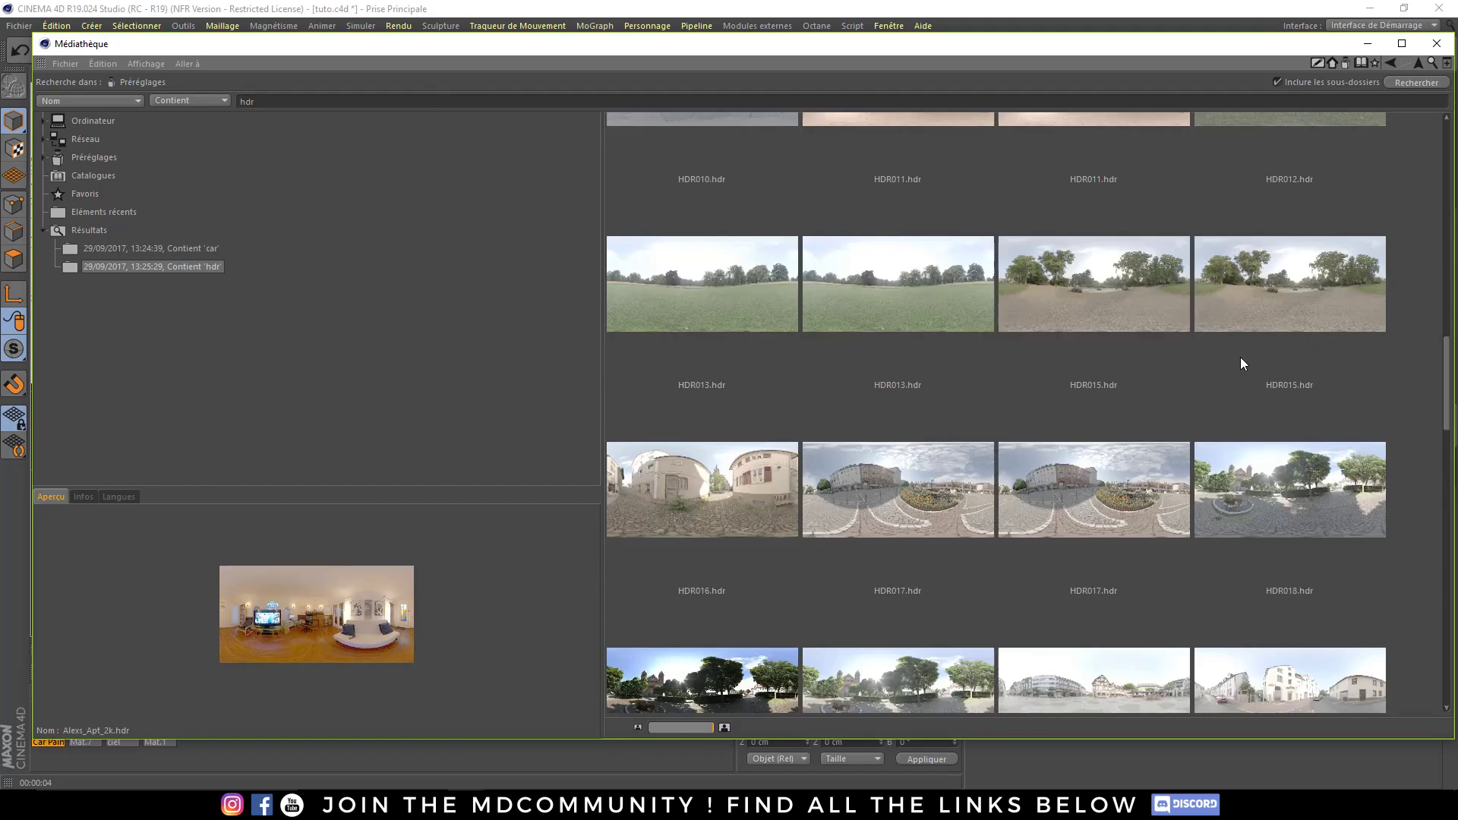
pyautogui.scroll(-2, 1241, 357)
pyautogui.scroll(-2, 1241, 357)
pyautogui.scroll(-2, 1241, 363)
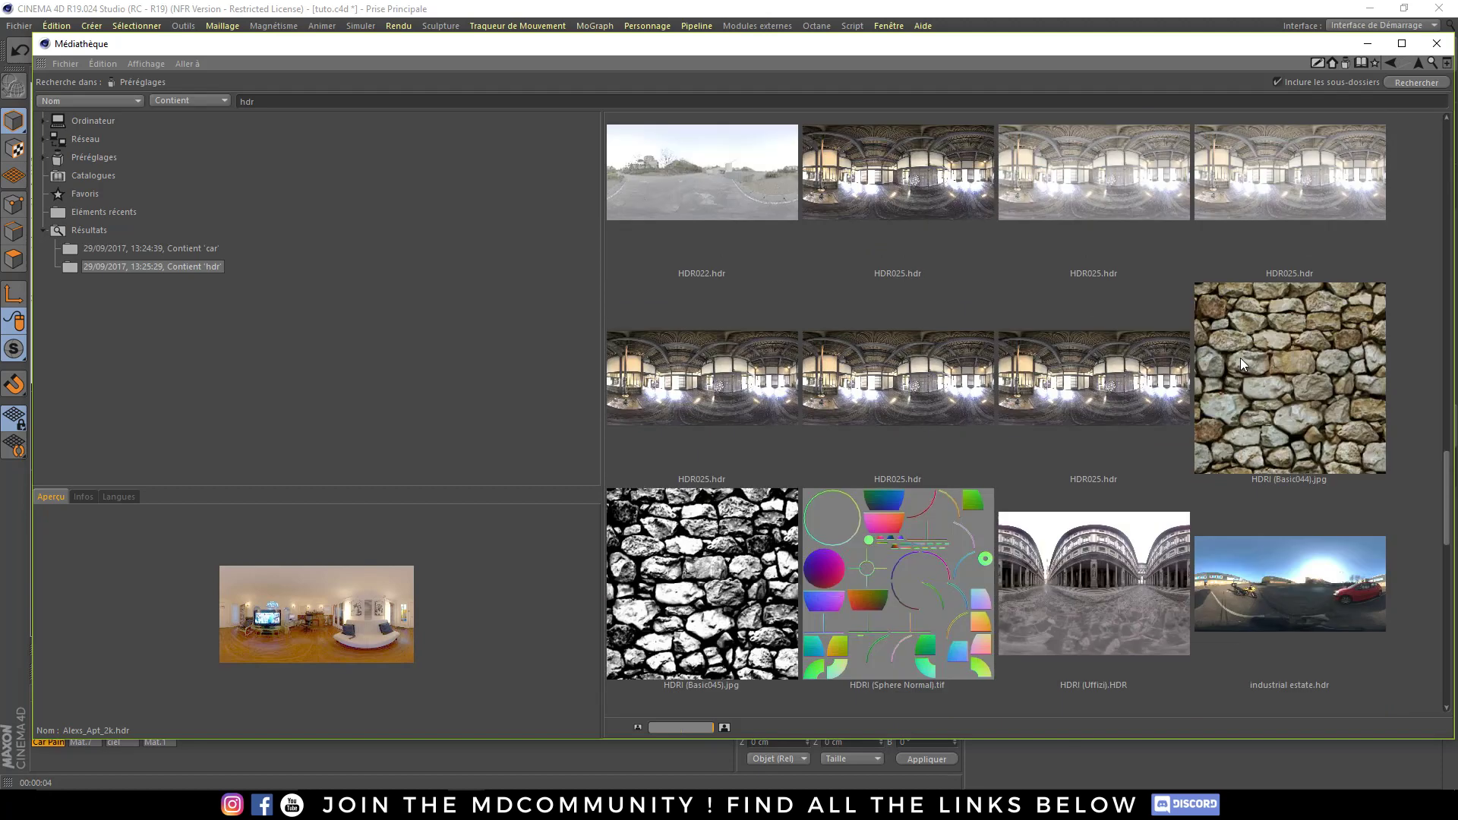
pyautogui.click(896, 374)
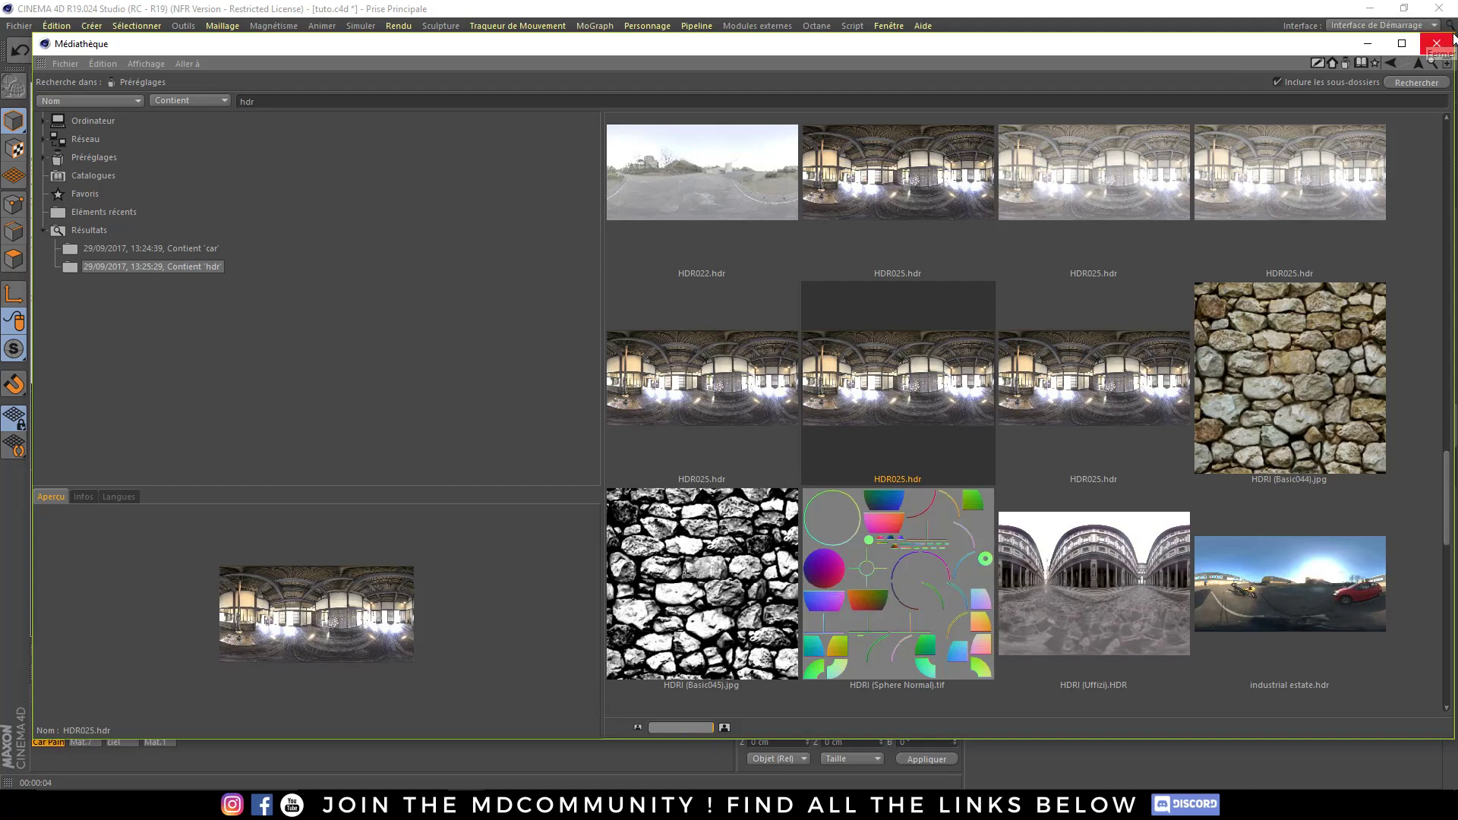
pyautogui.moveTo(1451, 35); pyautogui.dragTo(1121, 216)
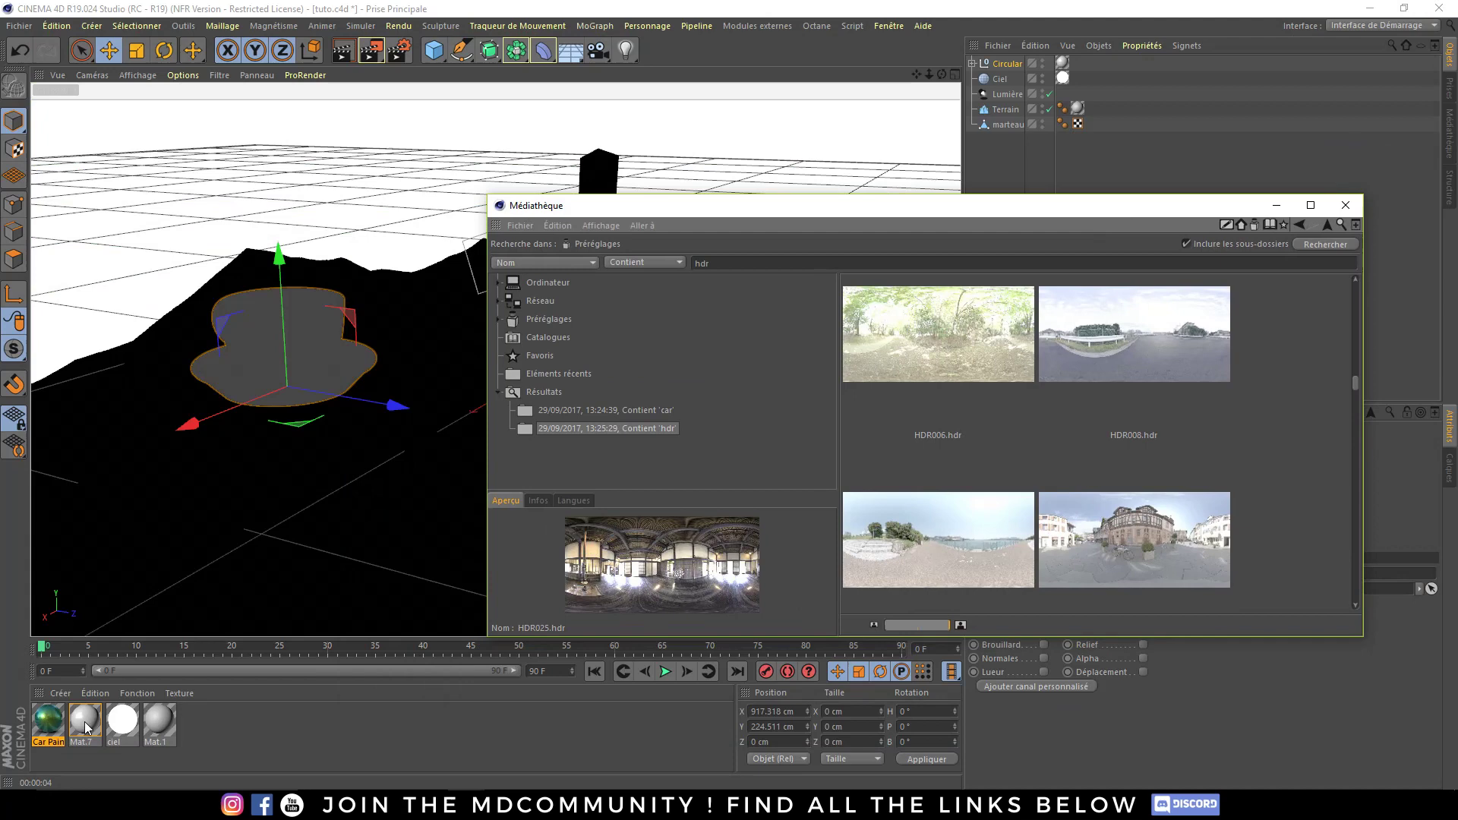
pyautogui.doubleClick(121, 721)
# - Load HDR006.hdr from the library as the ciel material's Luminescence texture
pyautogui.click(270, 290)
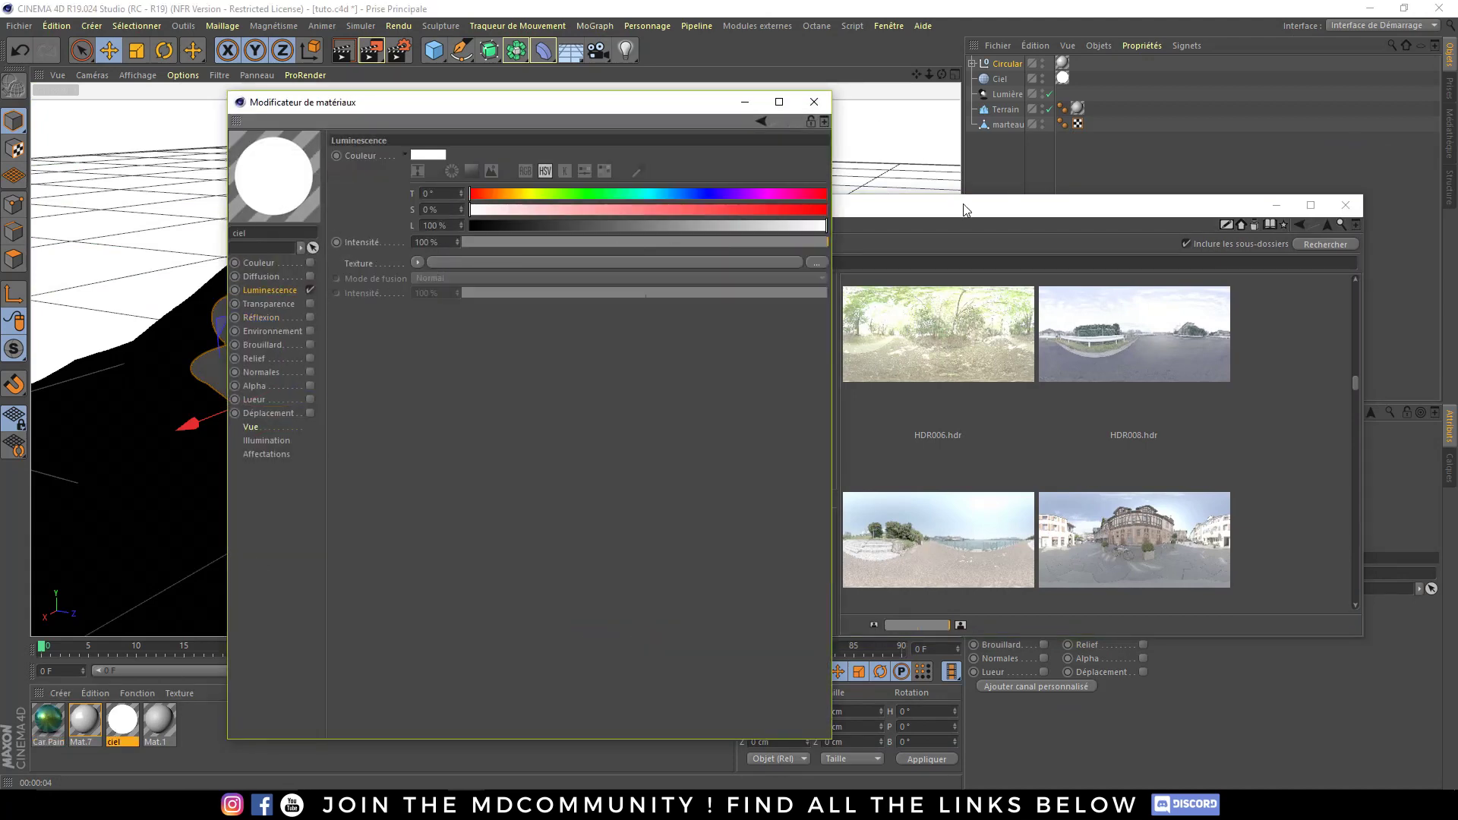
pyautogui.moveTo(962, 204); pyautogui.dragTo(1025, 211)
pyautogui.moveTo(1020, 339); pyautogui.dragTo(459, 269)
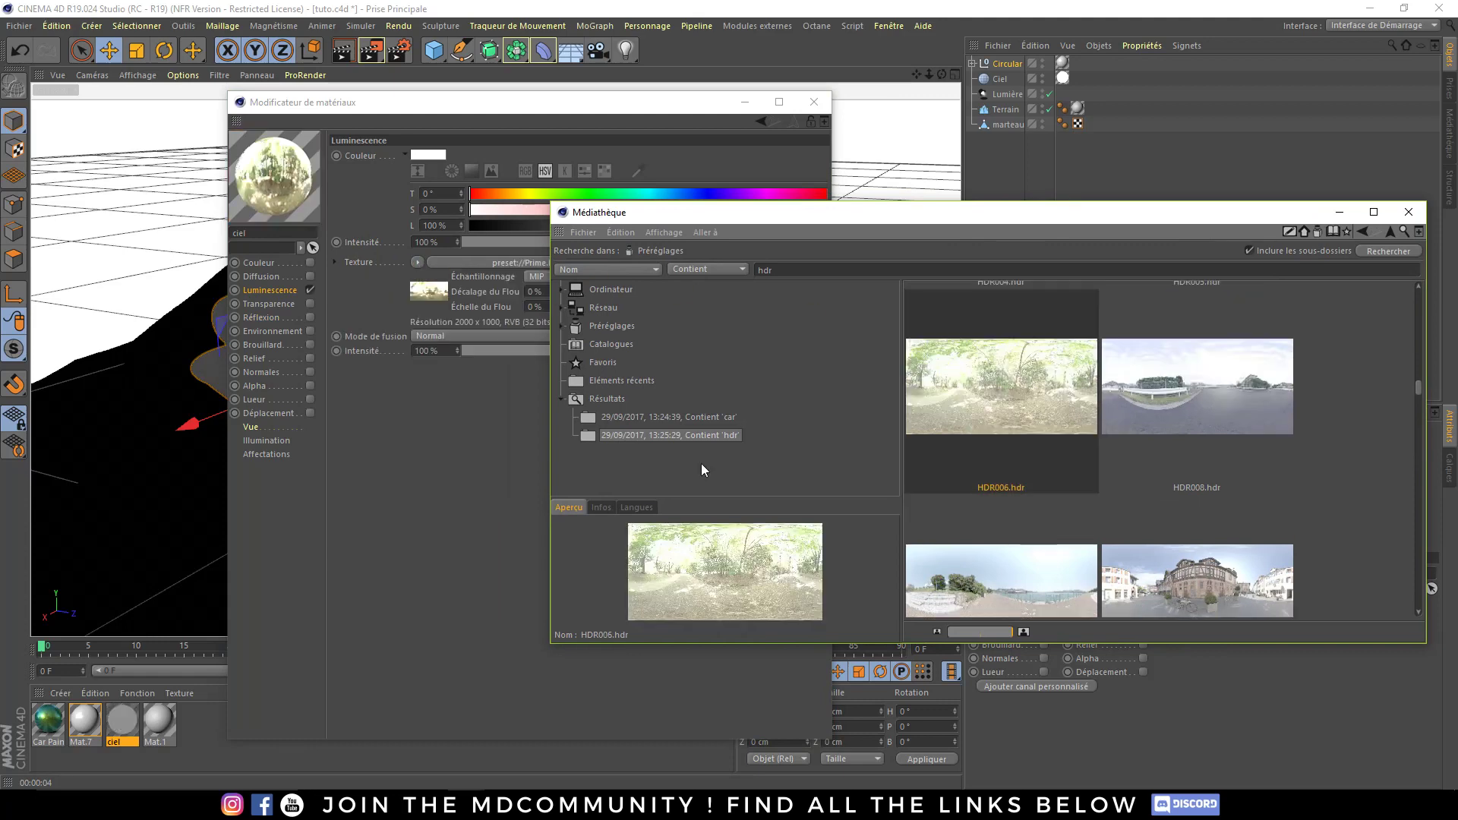
# - Orbit the Perspective view to frame cup, terrain and light, then render to the Picture Viewer
pyautogui.click(1400, 216)
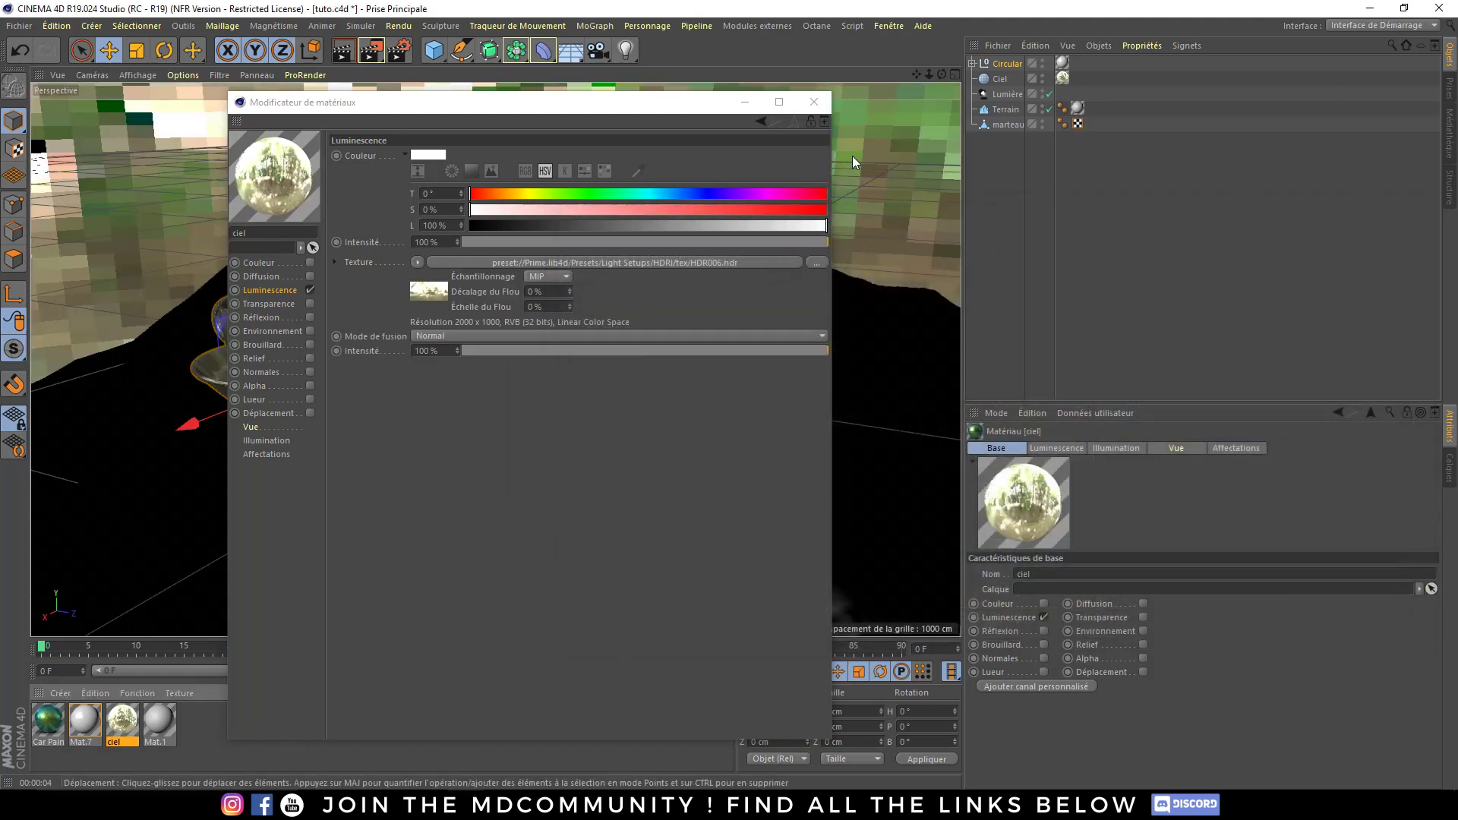
pyautogui.click(814, 103)
pyautogui.keyDown('alt'); pyautogui.moveTo(594, 329); pyautogui.dragTo(415, 321); pyautogui.keyUp('alt')
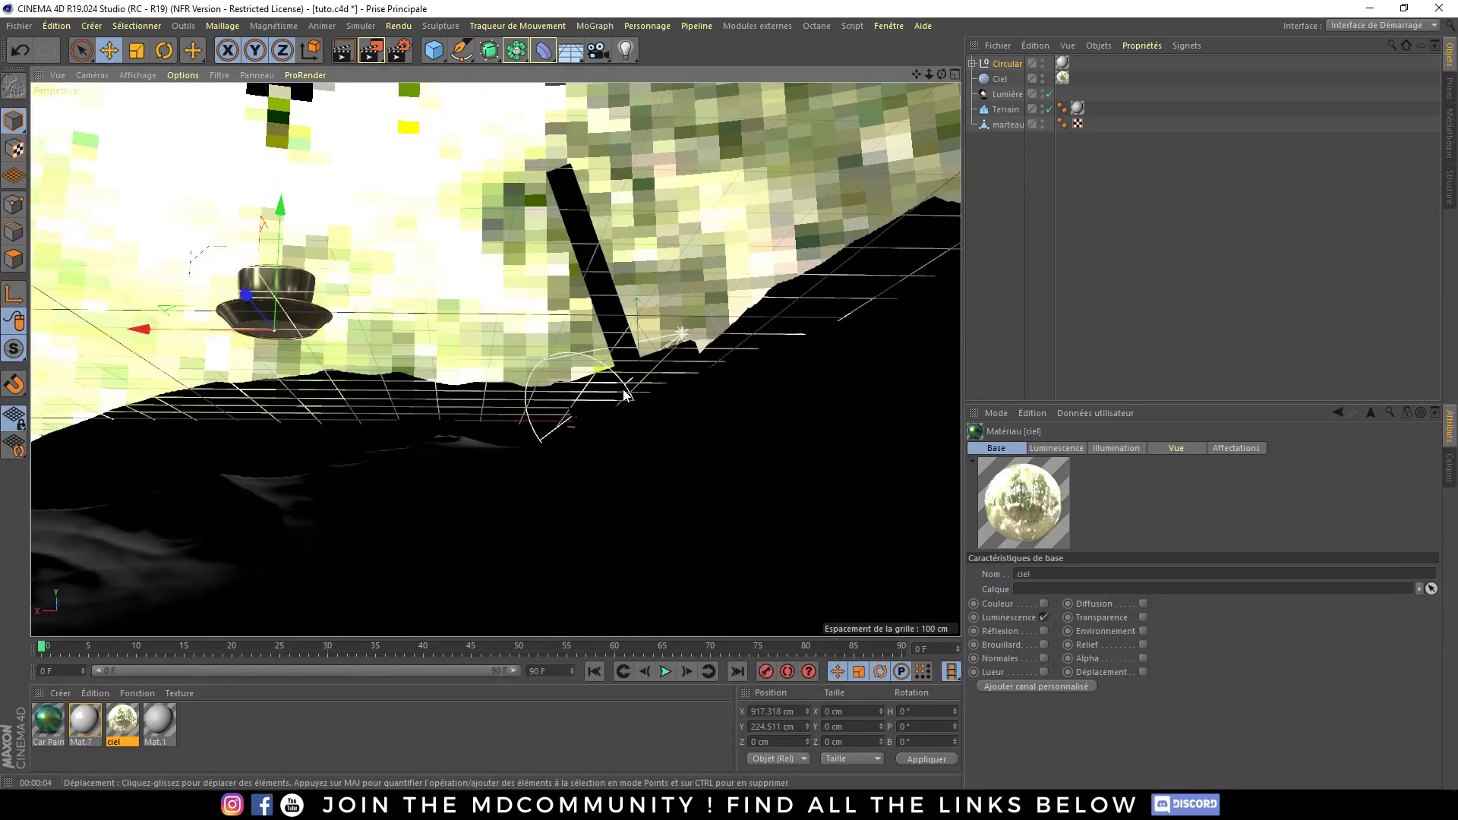
pyautogui.moveTo(615, 385)
pyautogui.keyDown('alt'); pyautogui.mouseDown()
pyautogui.moveTo(779, 433)
pyautogui.moveTo(745, 431)
pyautogui.moveTo(737, 467)
pyautogui.mouseUp(); pyautogui.keyUp('alt')
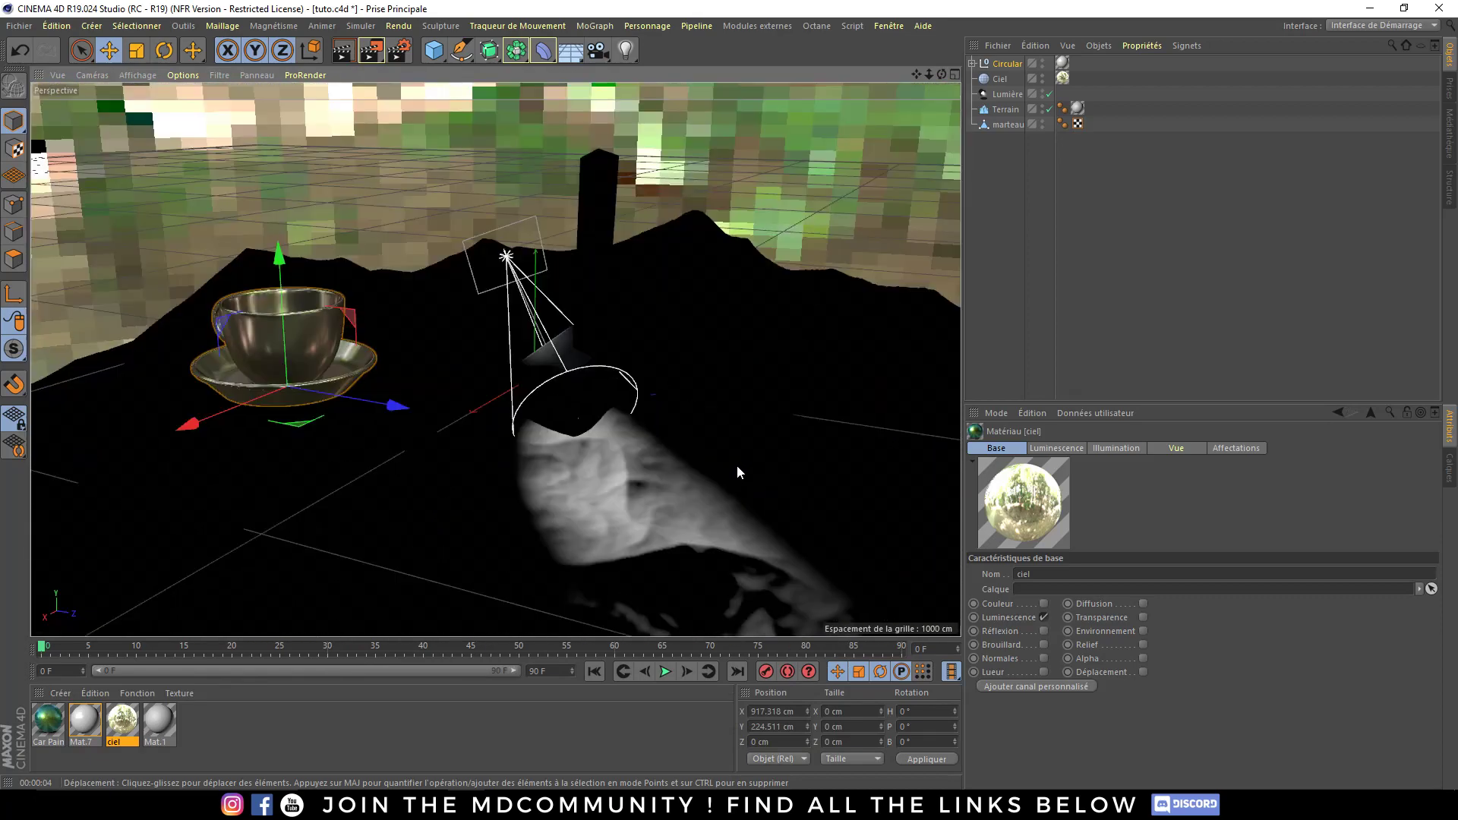
pyautogui.click(371, 50)
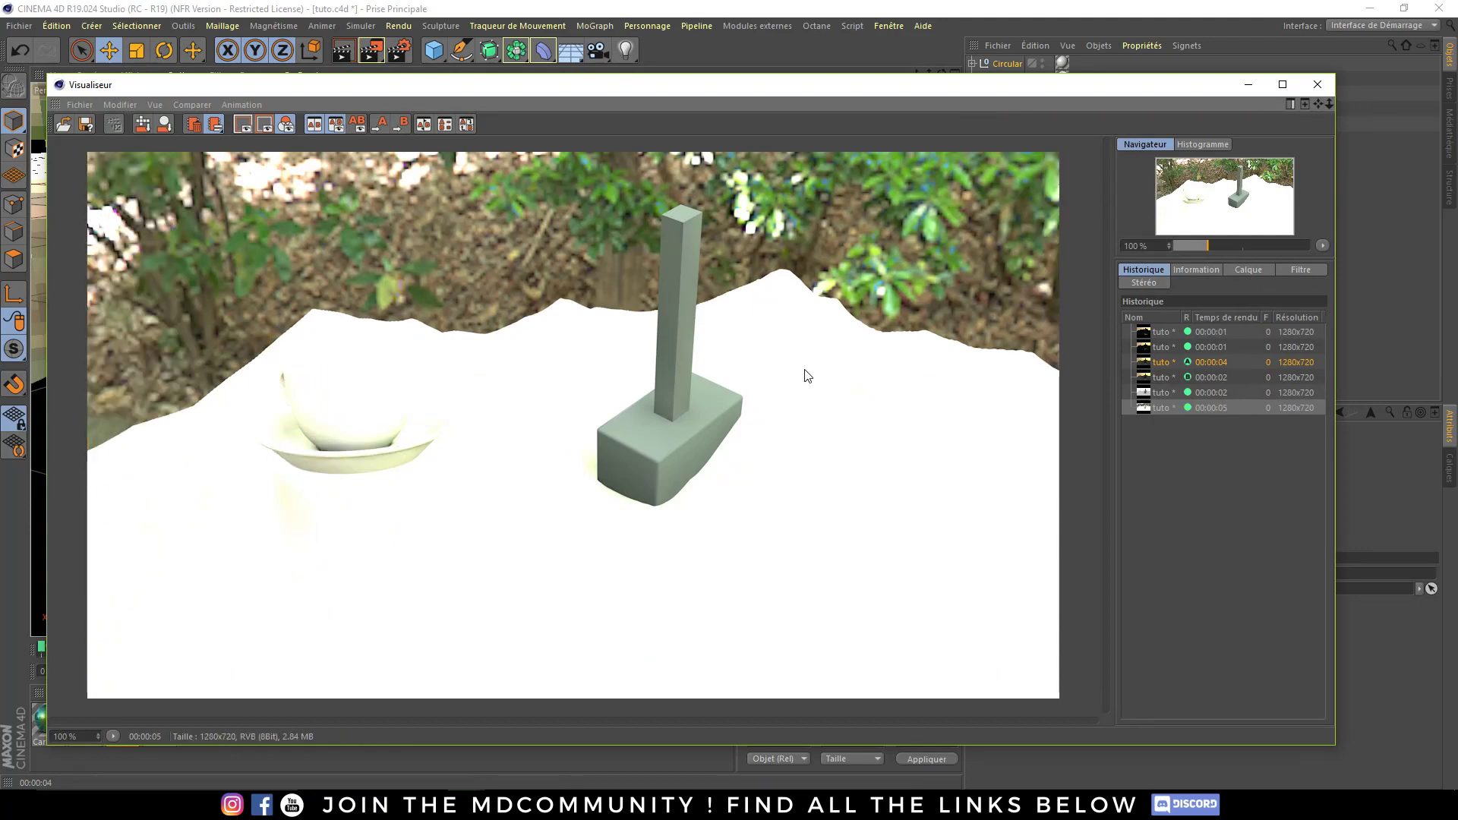
# - Compare with an earlier render, then open the sky's ciel material for editing
pyautogui.click(1175, 392)
pyautogui.click(1318, 88)
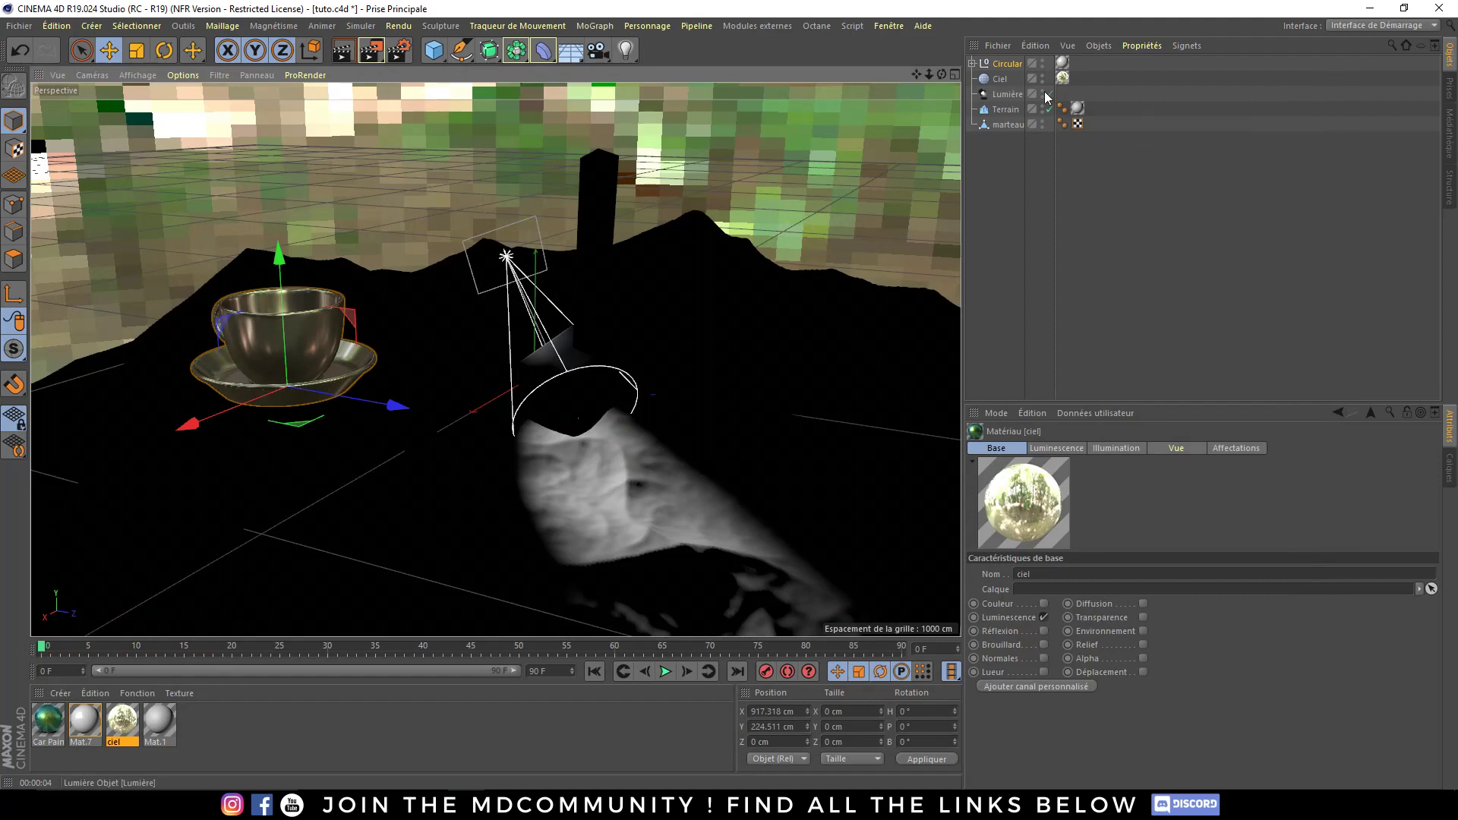
pyautogui.click(1064, 80)
pyautogui.doubleClick(120, 722)
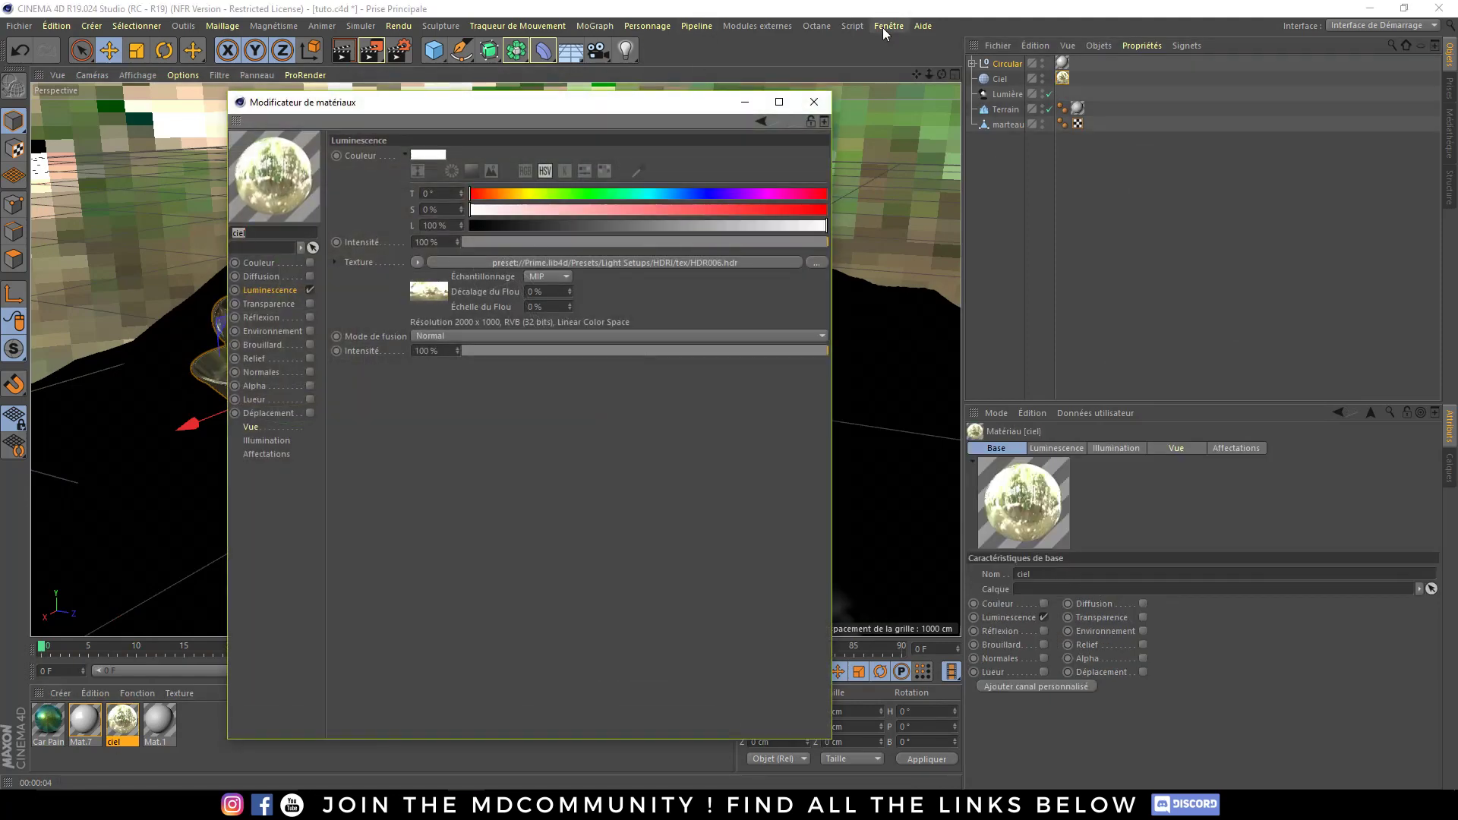
# - Drag HDR008.hdr from the Médiathèque into the sky's Luminescence texture and render
pyautogui.click(888, 25)
pyautogui.click(941, 108)
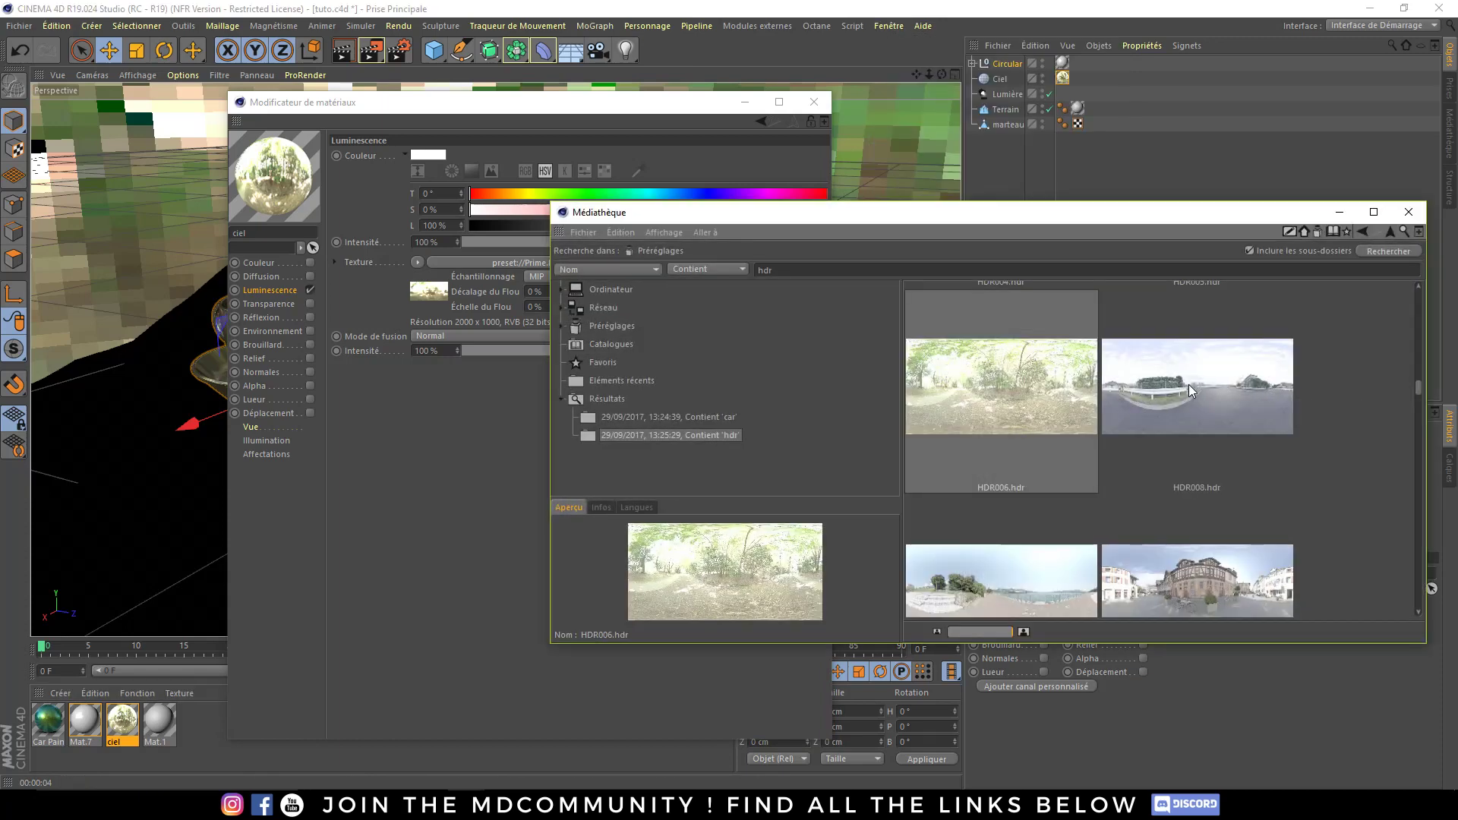
pyautogui.moveTo(1128, 220); pyautogui.dragTo(1174, 312)
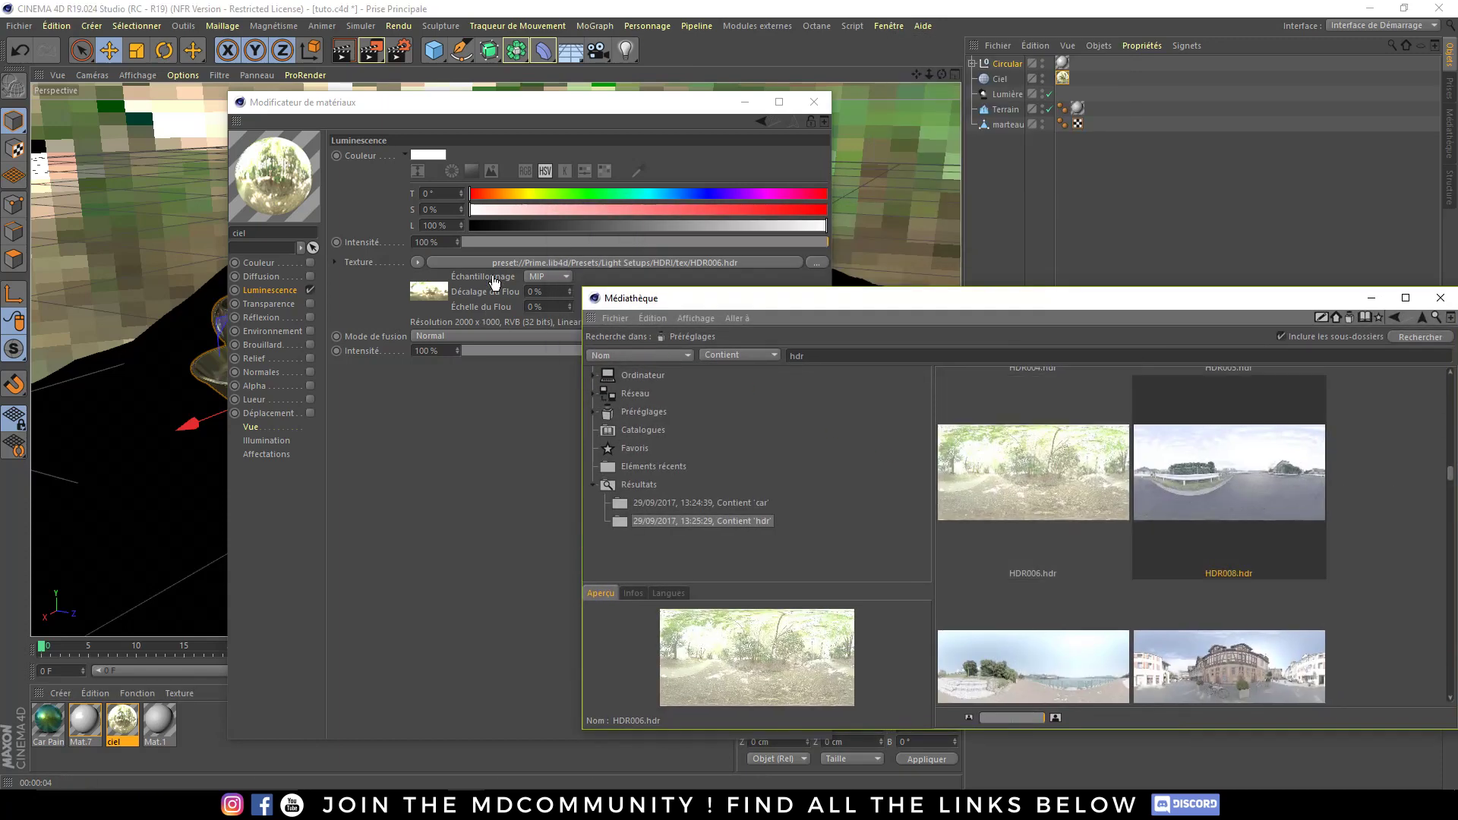
pyautogui.moveTo(1174, 416); pyautogui.dragTo(505, 267)
pyautogui.click(371, 50)
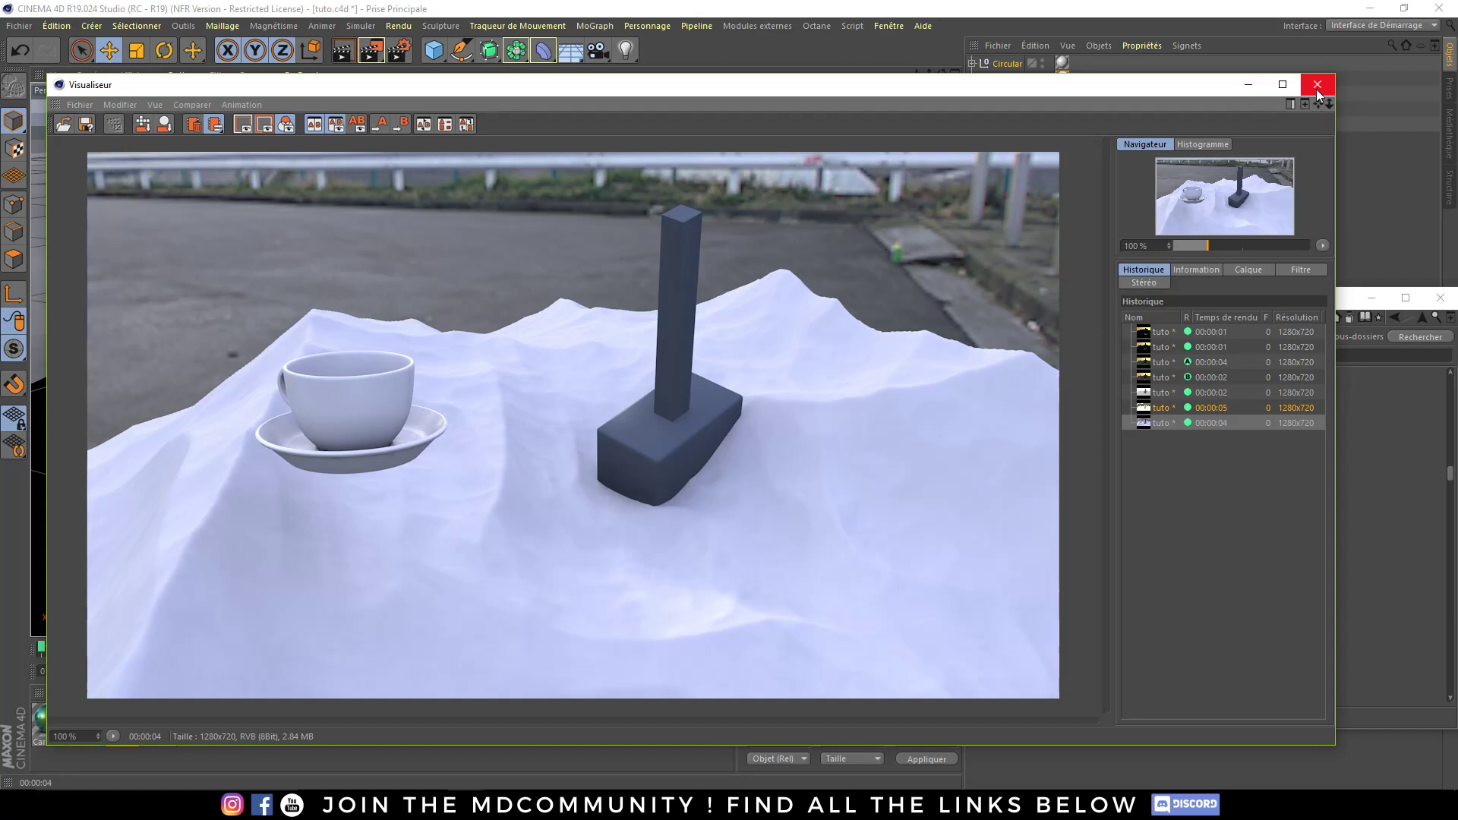
# - Compare the overcast HDR008 render against earlier renders in the Picture Viewer history
pyautogui.click(1208, 402)
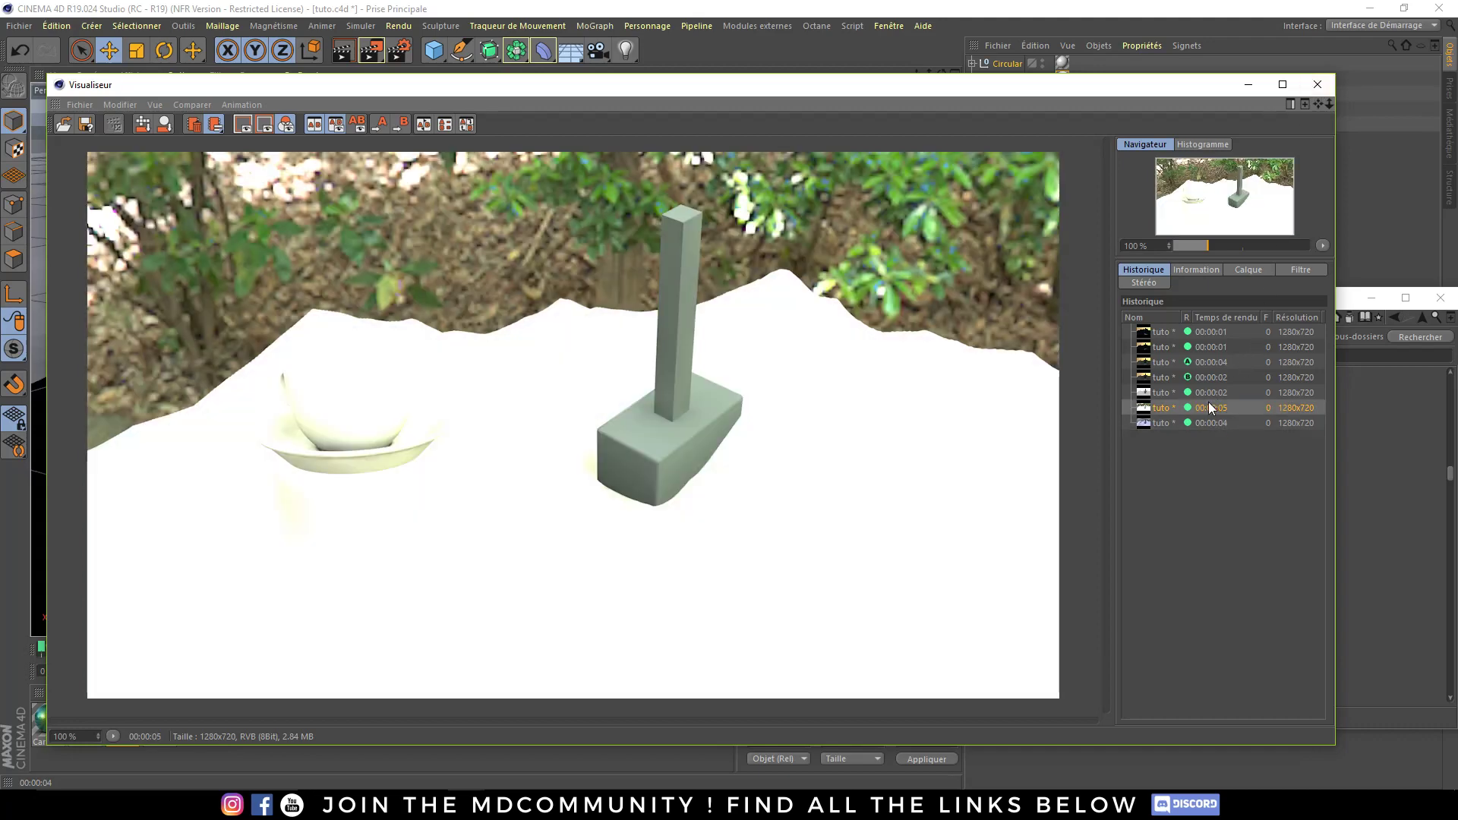
pyautogui.click(1210, 378)
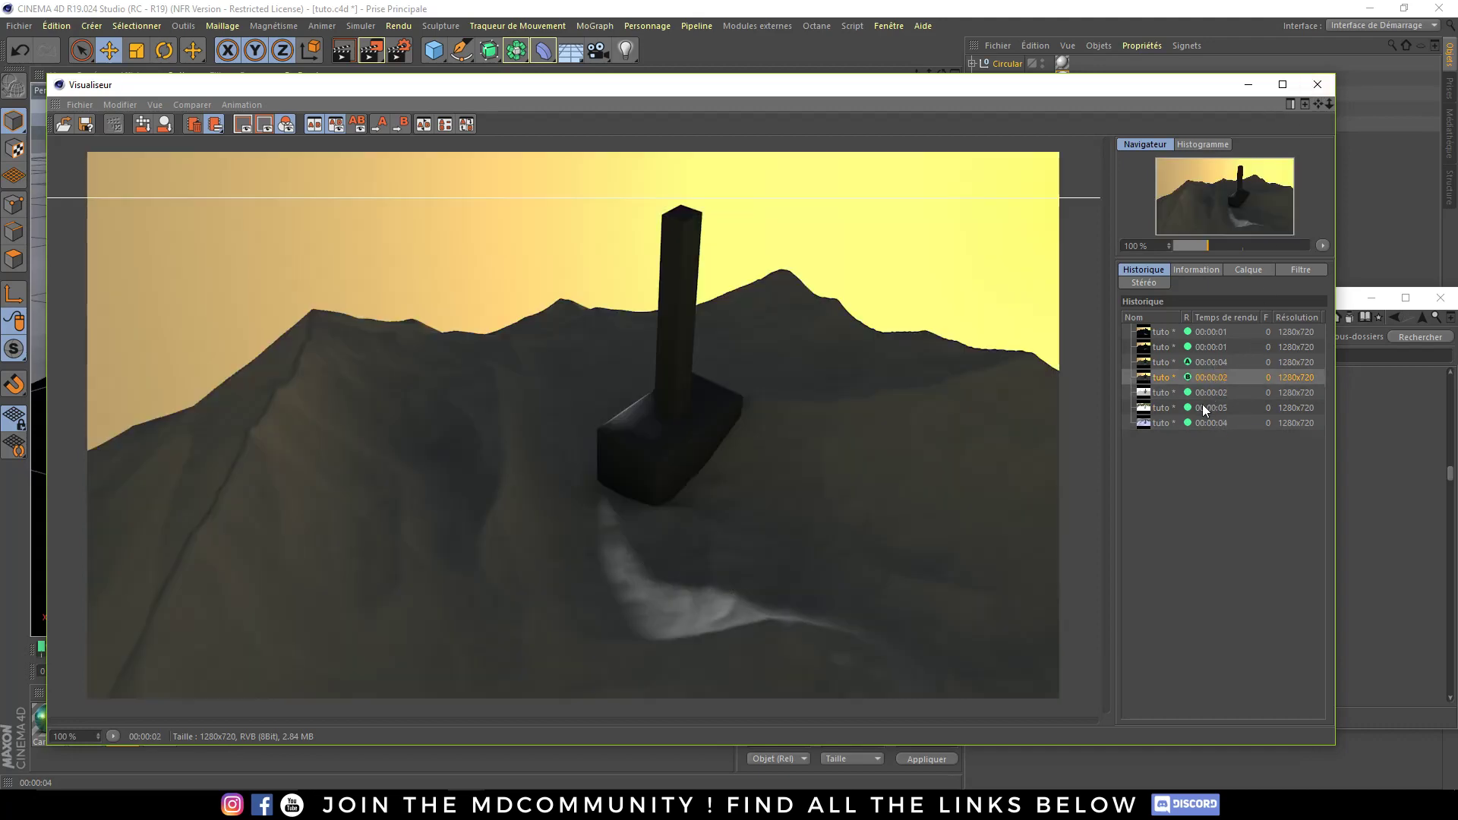
pyautogui.click(1210, 361)
pyautogui.click(1214, 334)
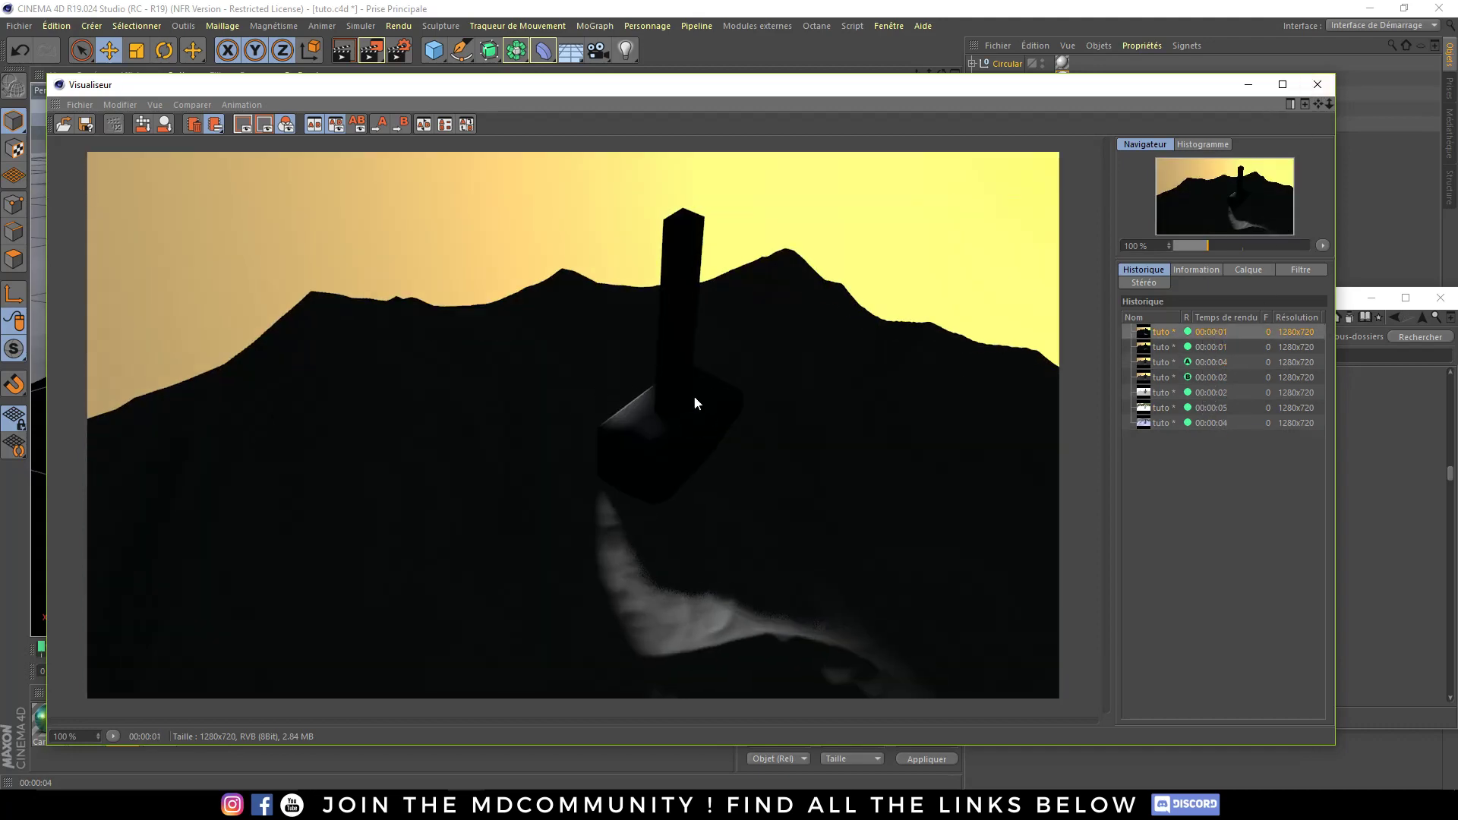
pyautogui.click(1199, 347)
pyautogui.click(1208, 423)
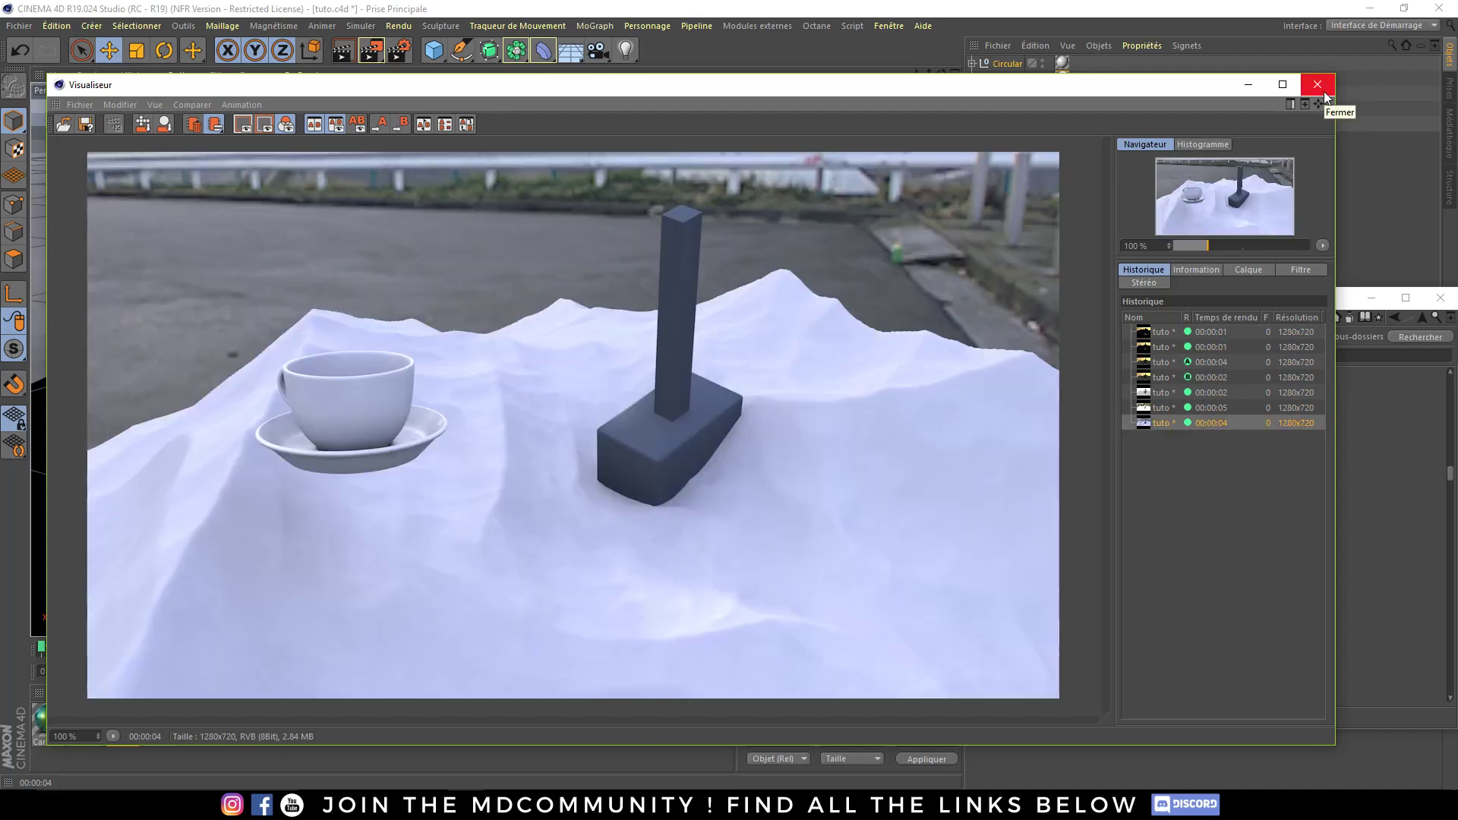
pyautogui.moveTo(642, 93); pyautogui.dragTo(643, 59)
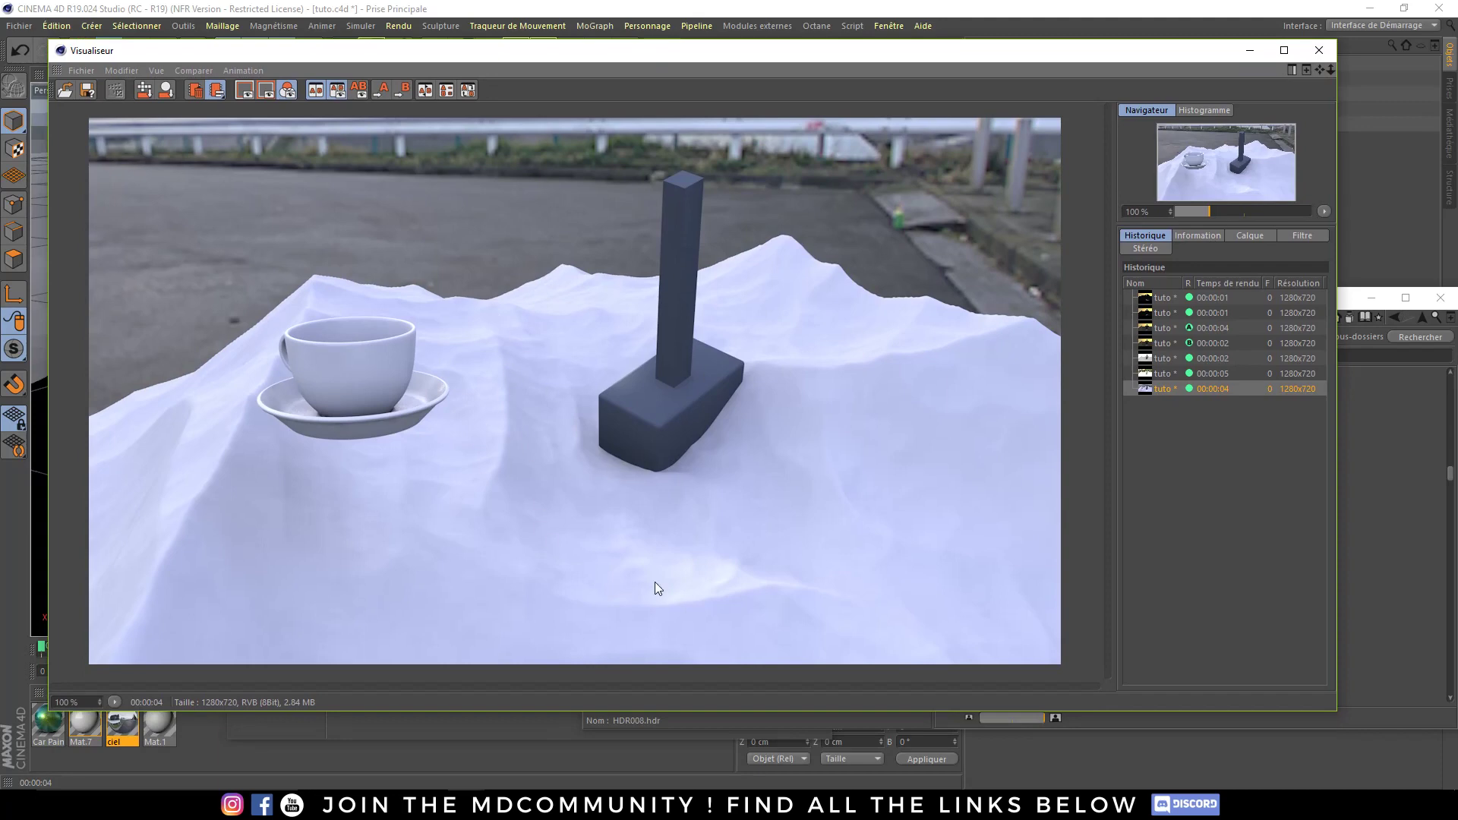
# - Close the render viewer, library and material editor, and select the Terrain object
pyautogui.click(1319, 50)
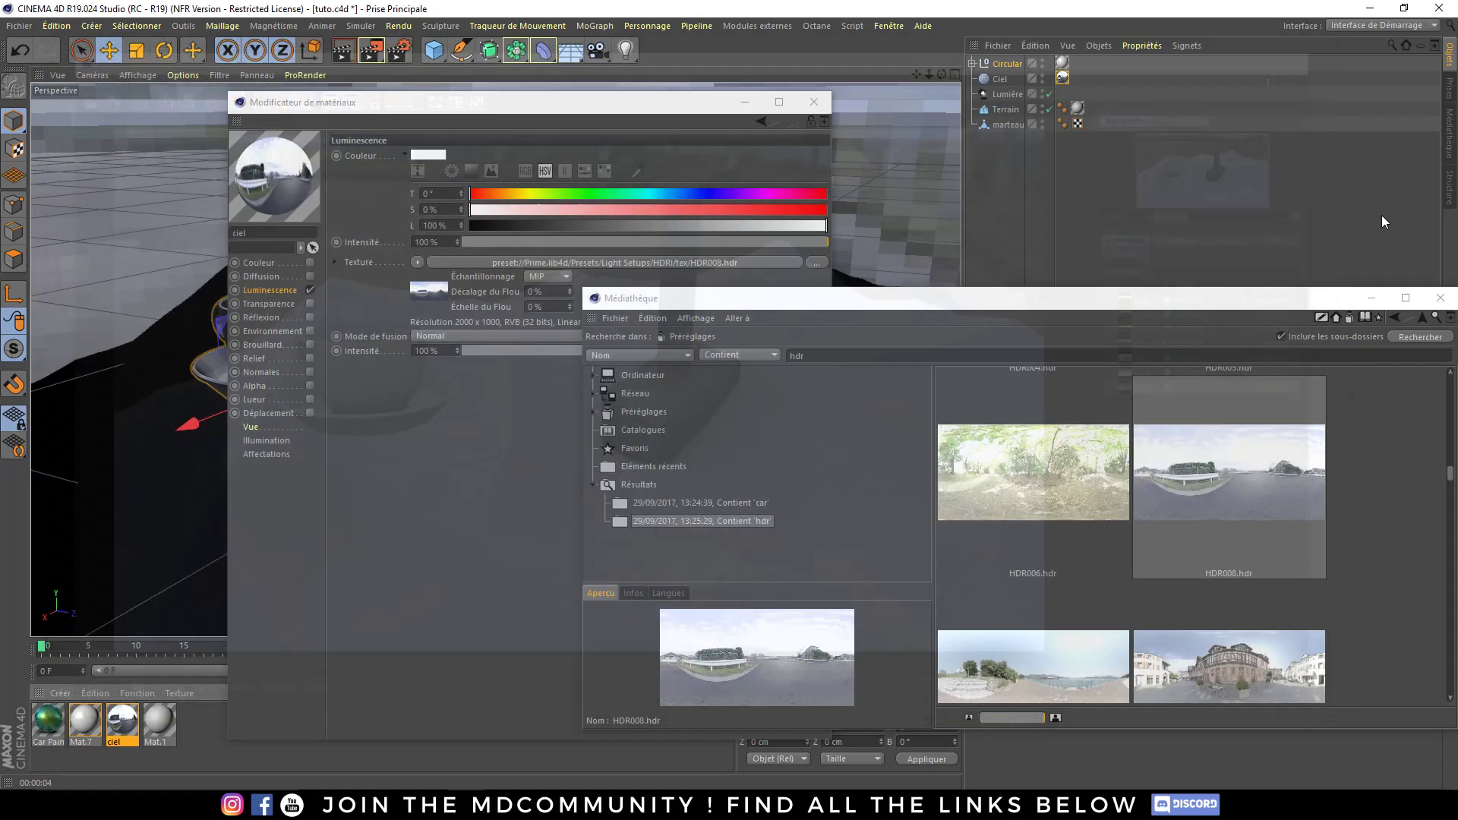
pyautogui.click(1440, 297)
pyautogui.click(813, 102)
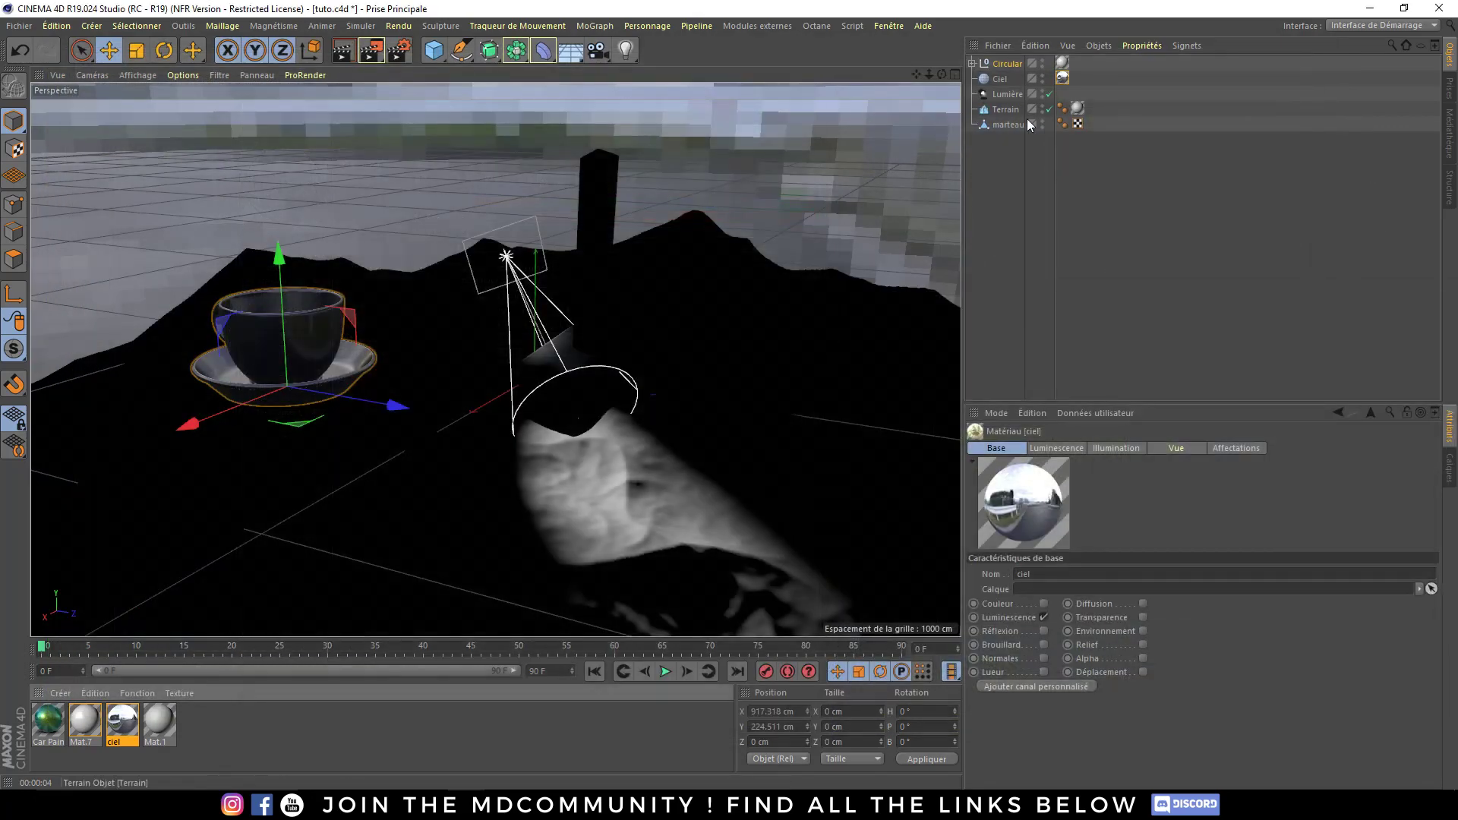
pyautogui.click(1004, 110)
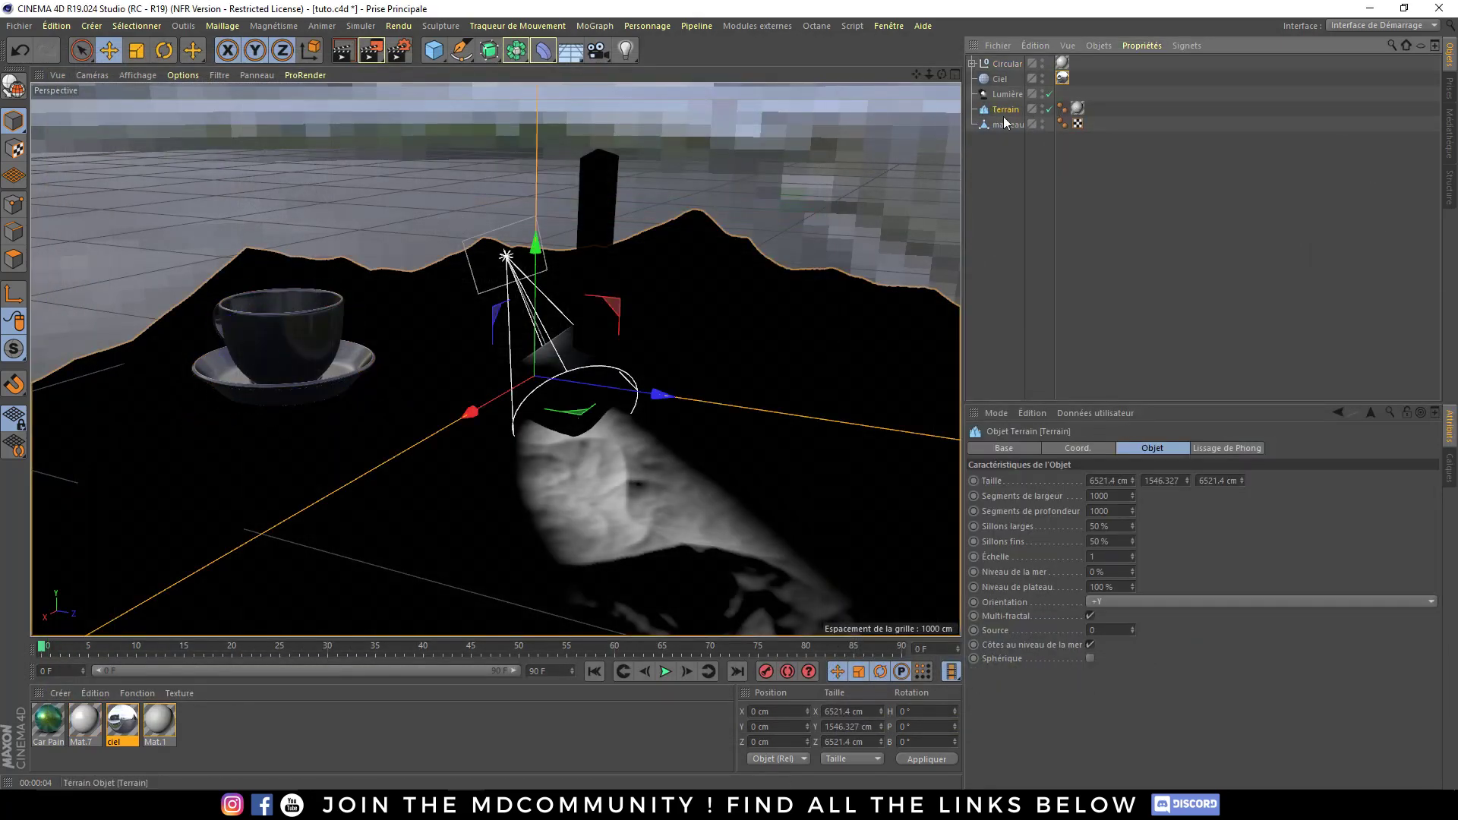
pyautogui.click(434, 741)
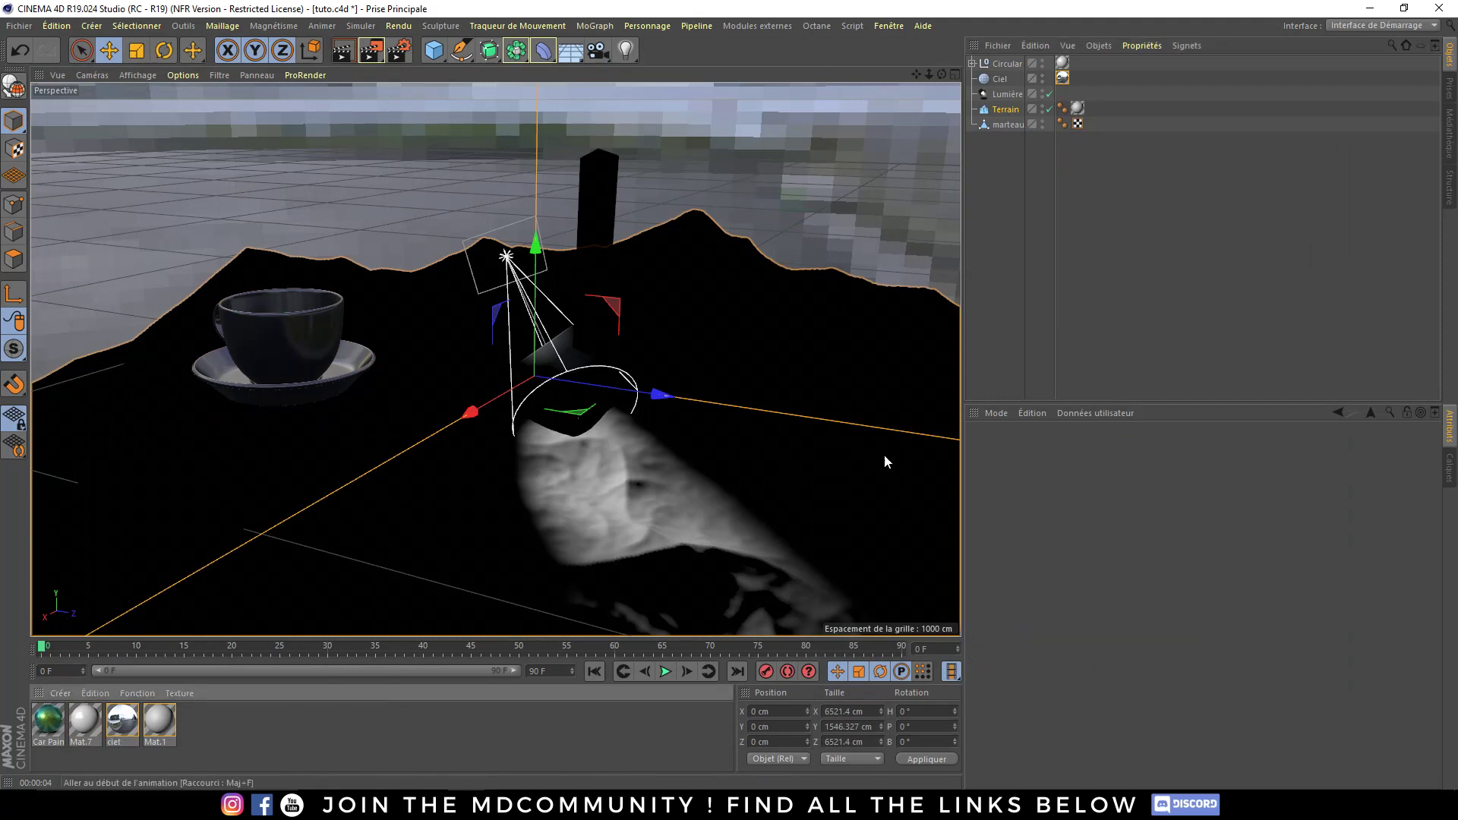
pyautogui.click(997, 232)
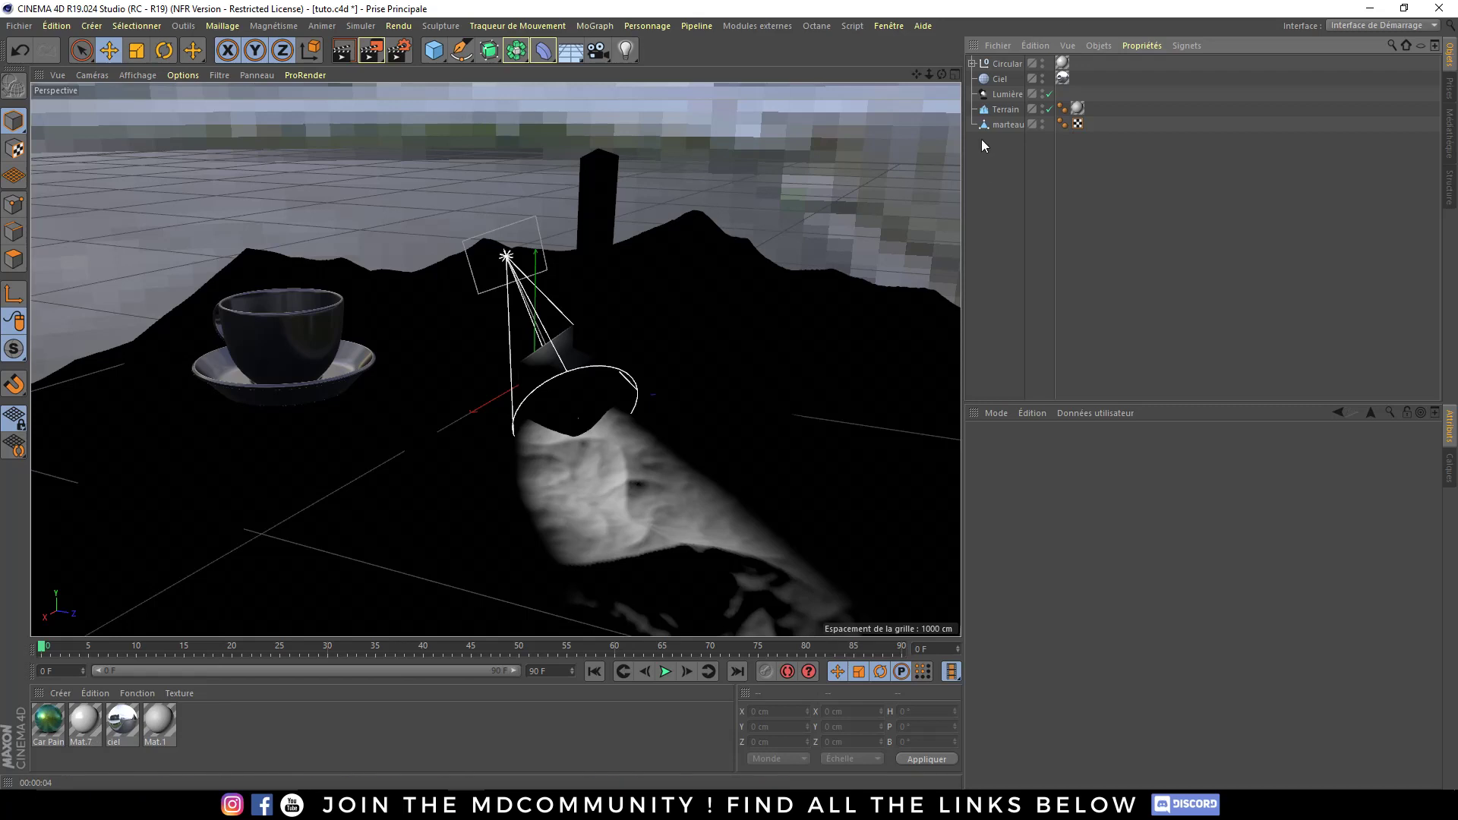
pyautogui.click(1000, 111)
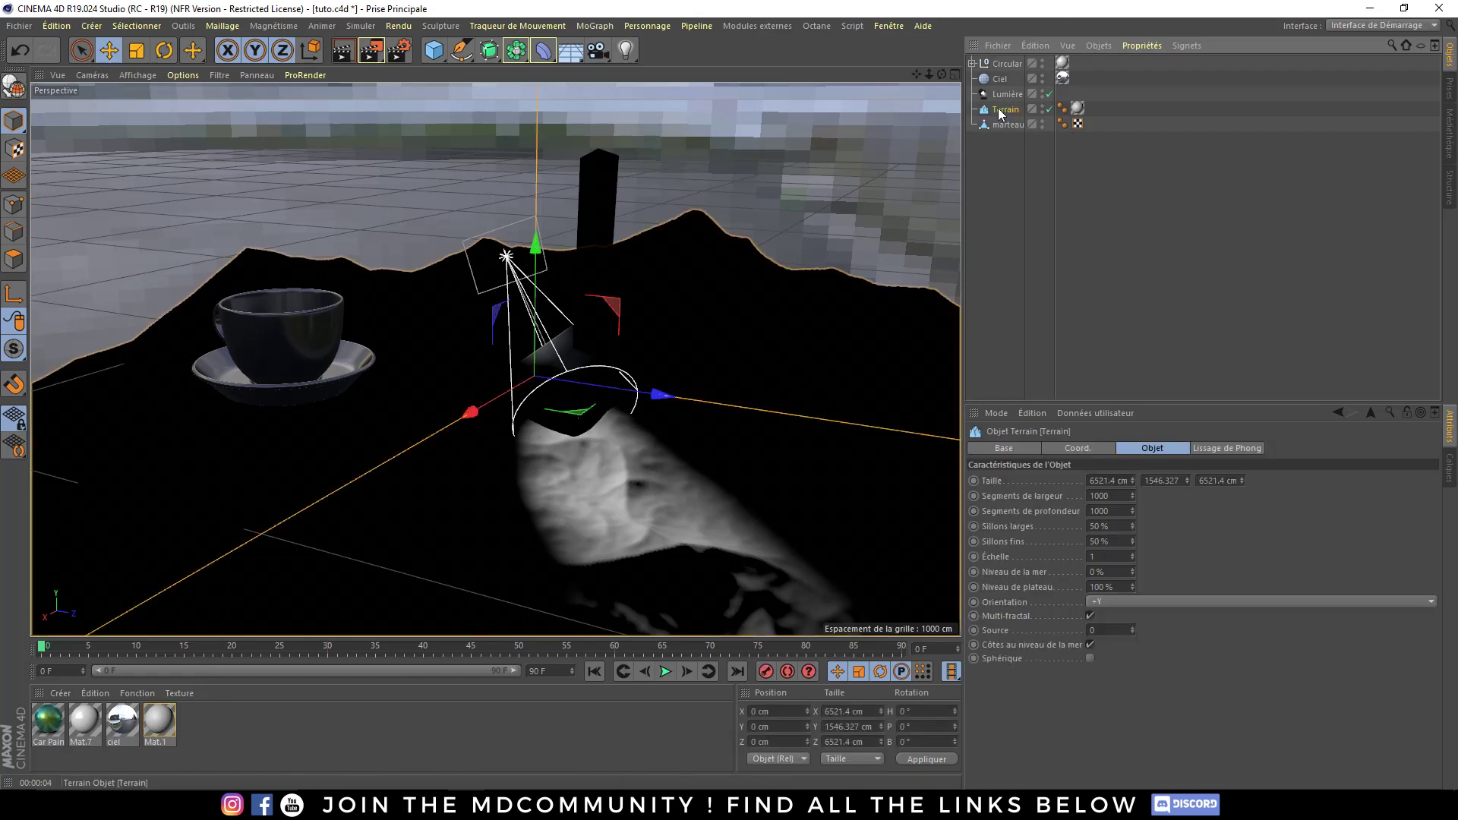
# - Rename material Mat.1 to 'neige' and open it in the Material Editor
pyautogui.click(167, 744)
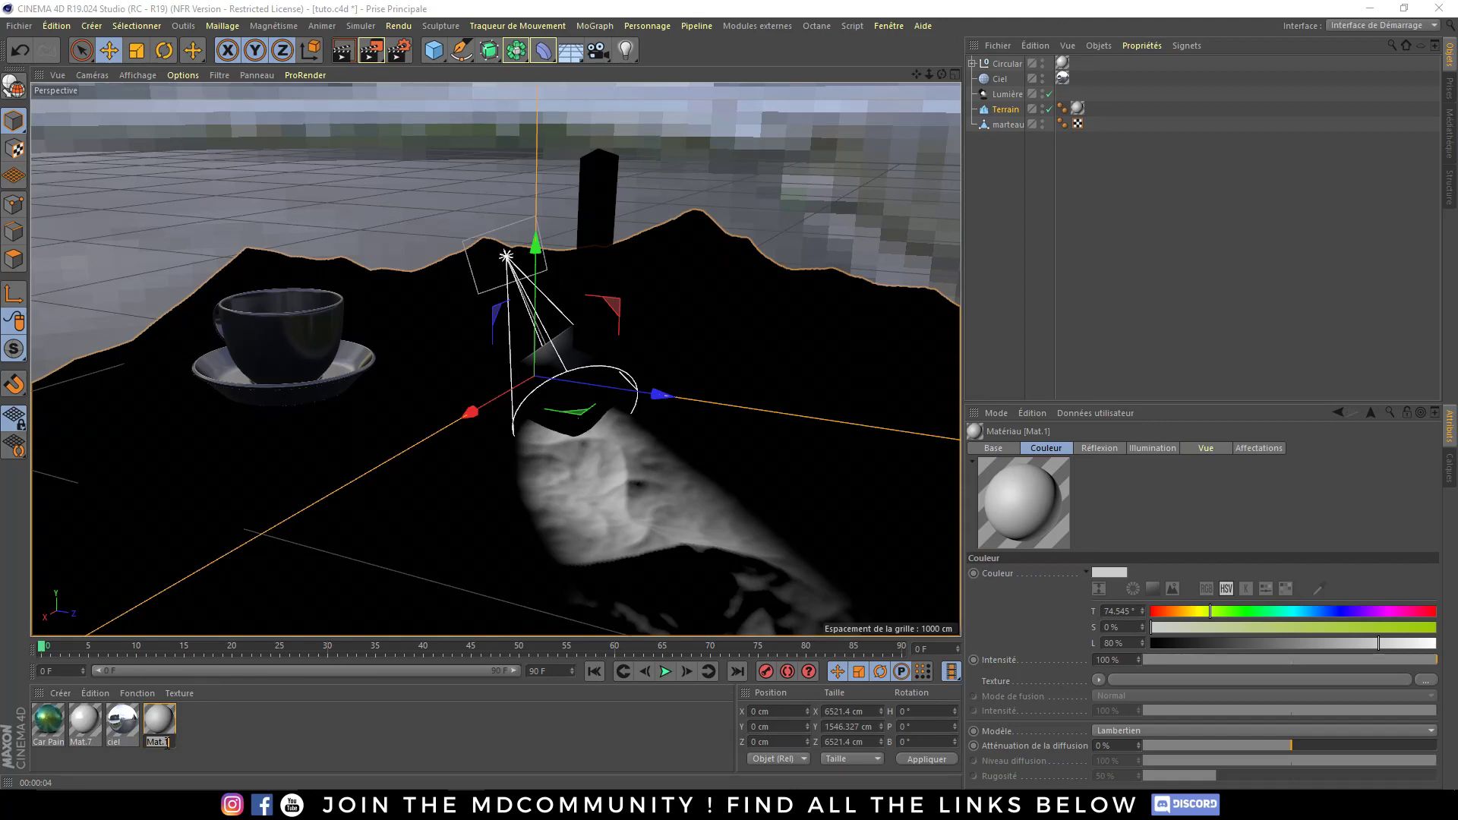
pyautogui.write('neige')
pyautogui.press('Return')
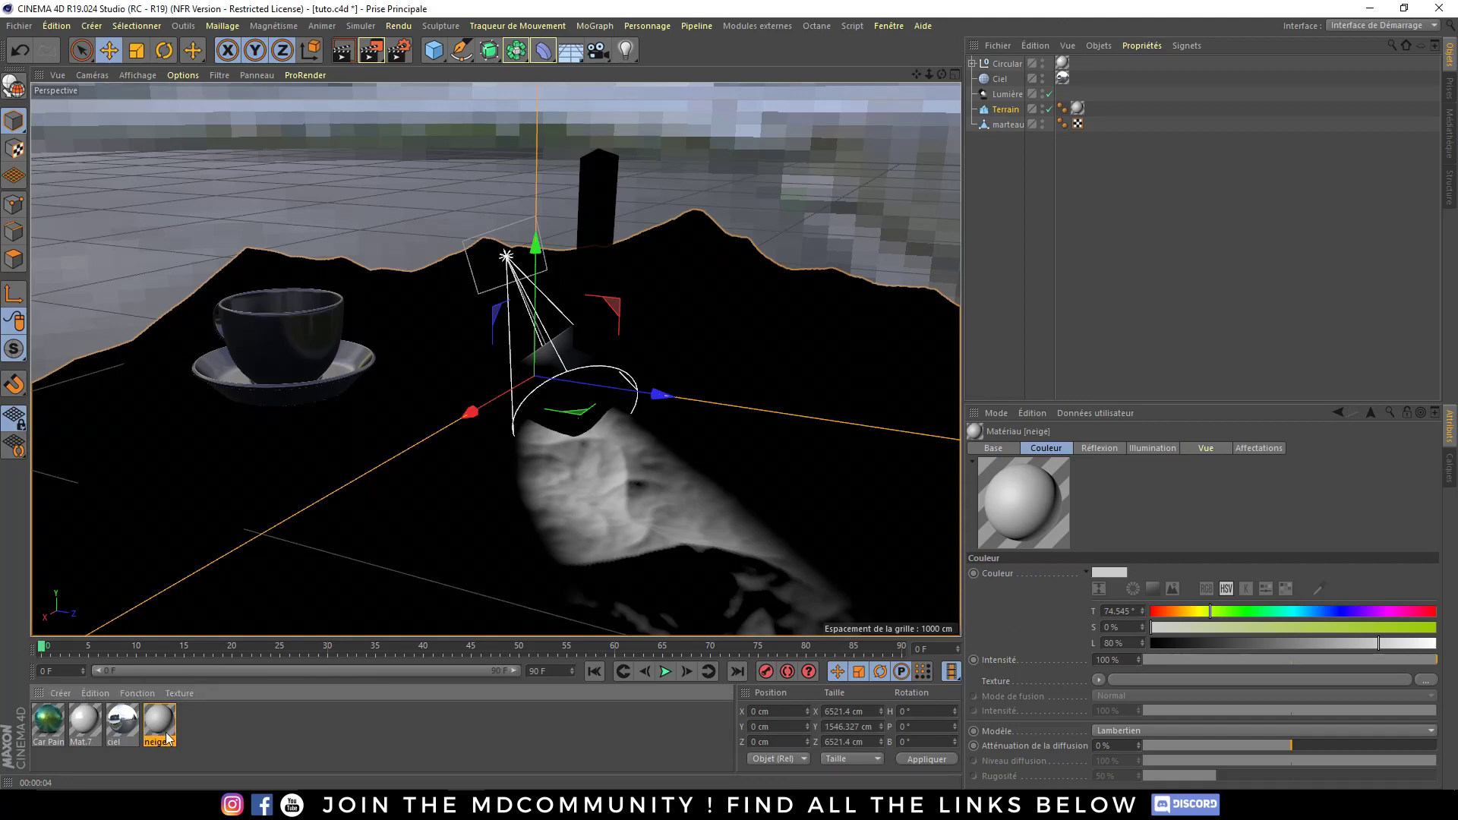
pyautogui.doubleClick(162, 723)
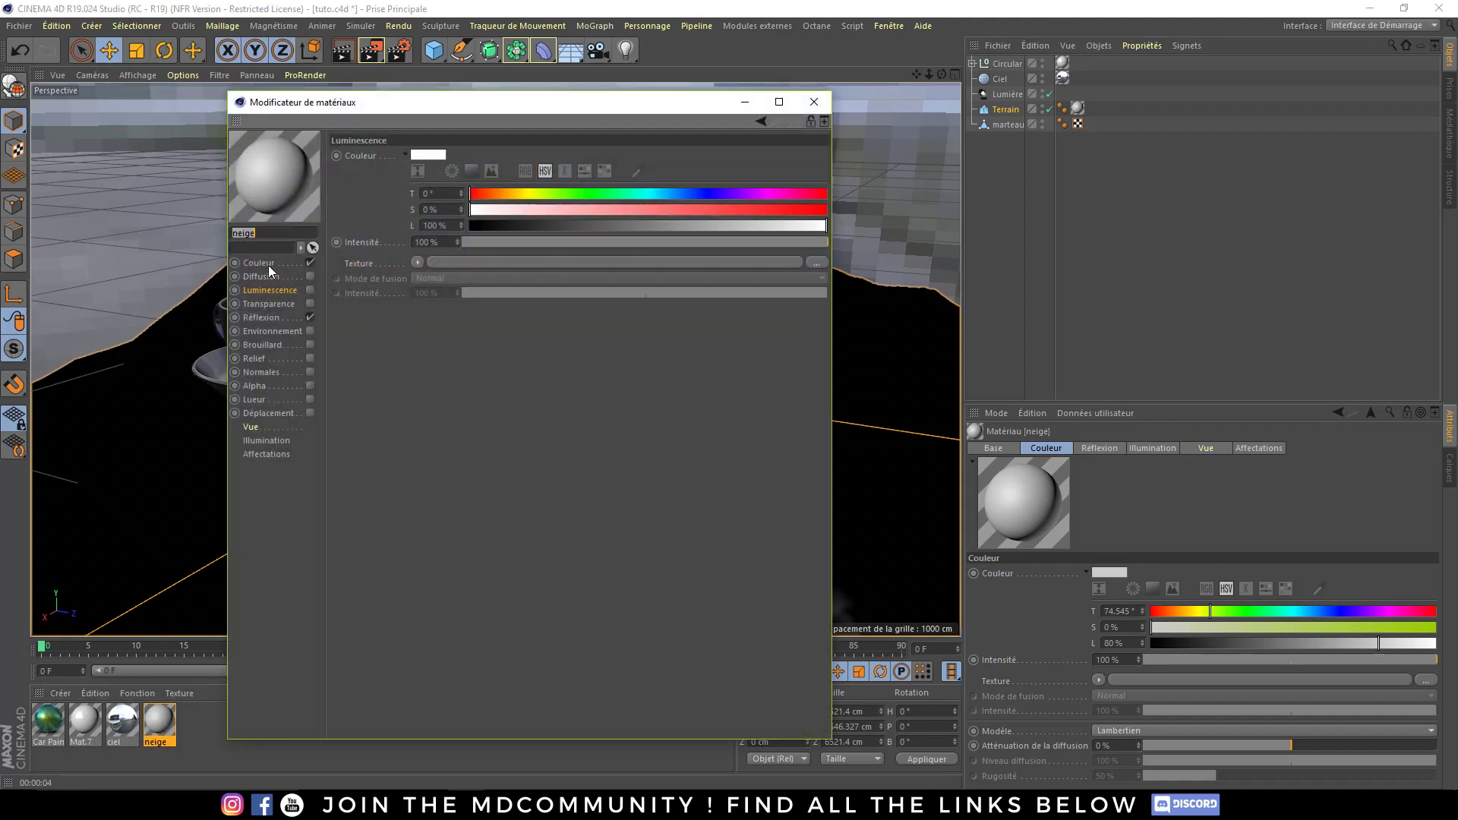
# - Set the neige Couleur texture to a Bruit noise of type Poxo
pyautogui.click(461, 262)
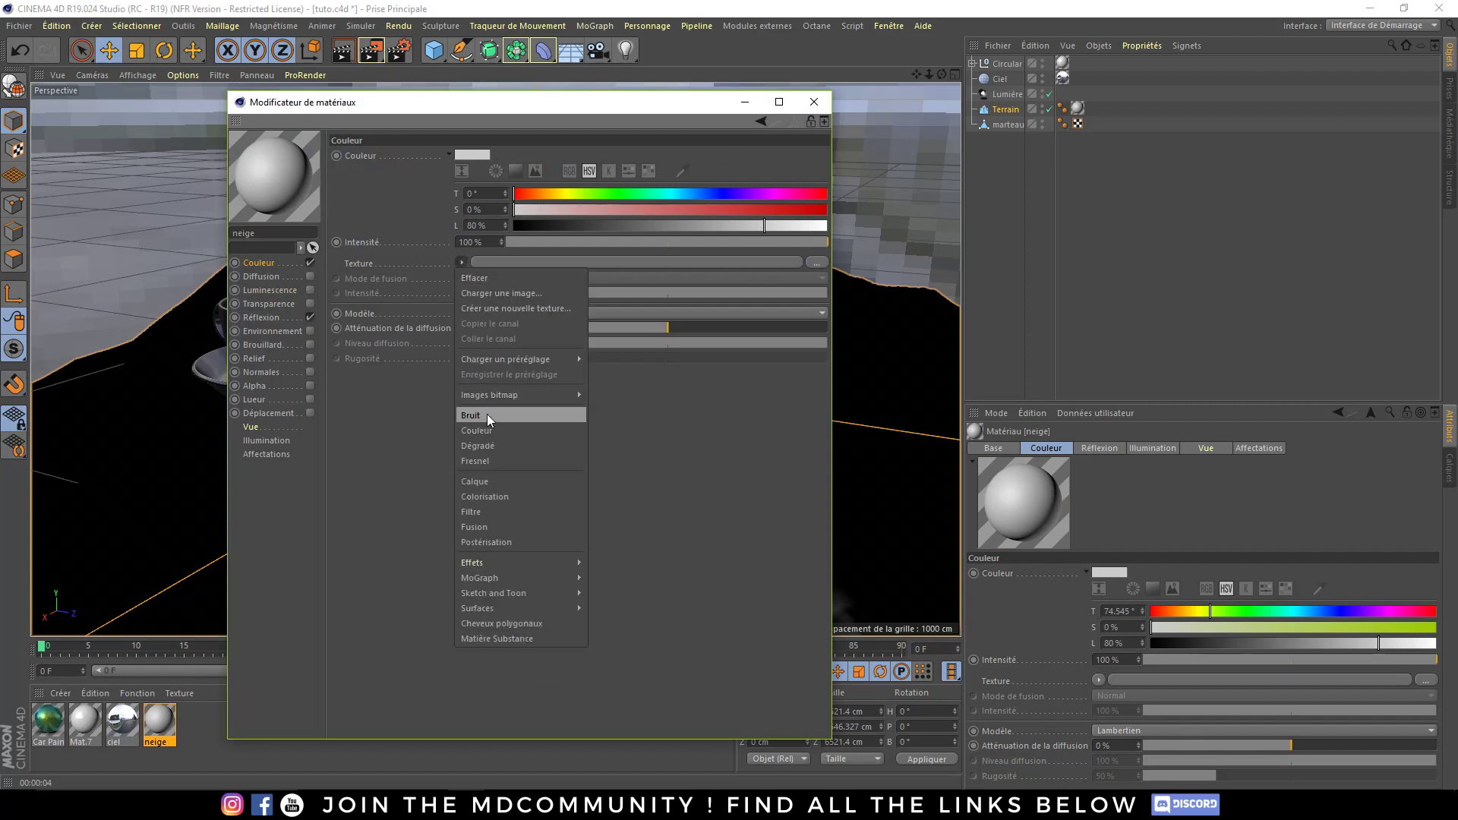
pyautogui.click(486, 413)
pyautogui.click(481, 285)
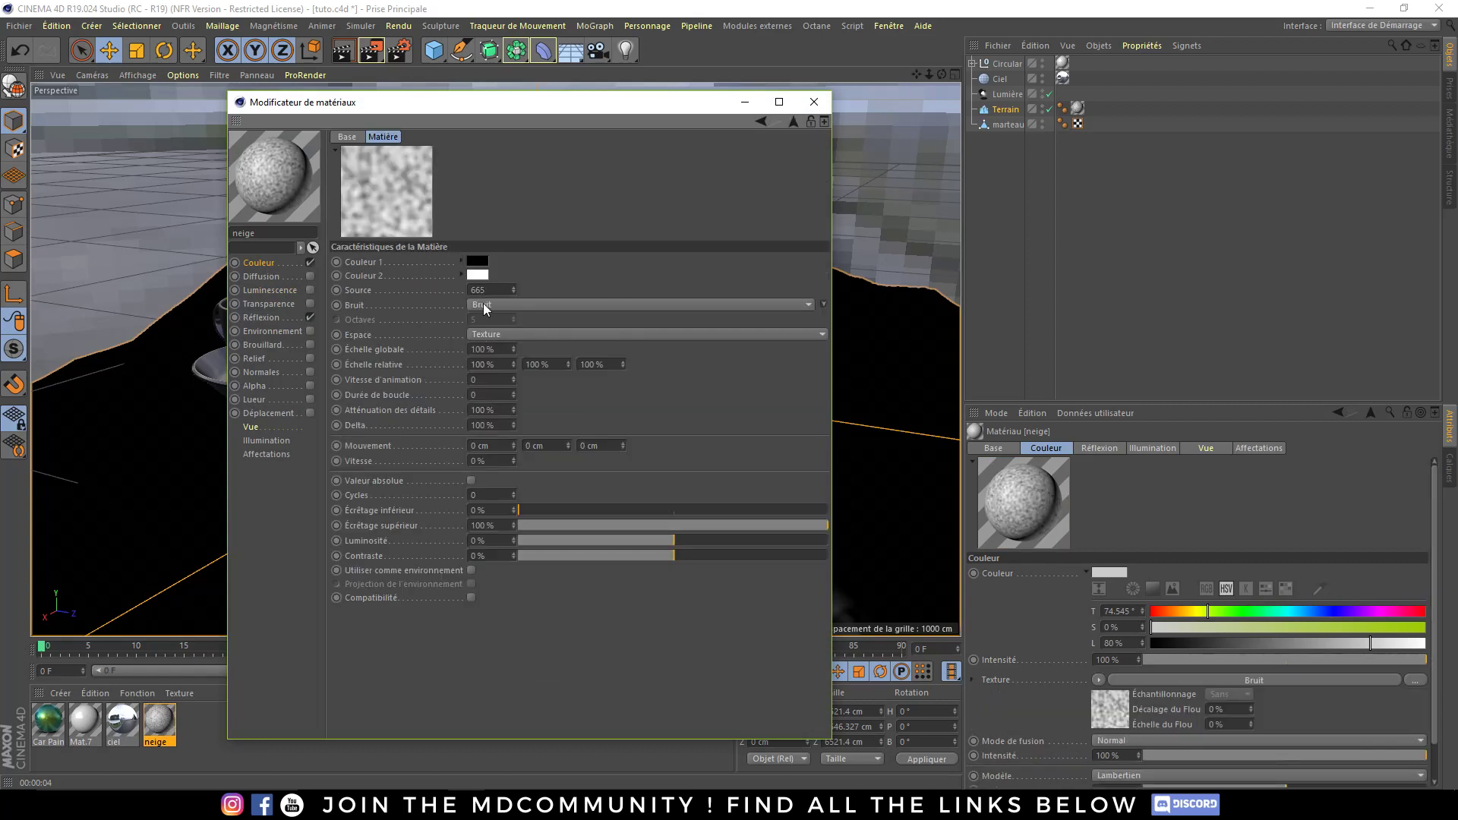
pyautogui.click(548, 302)
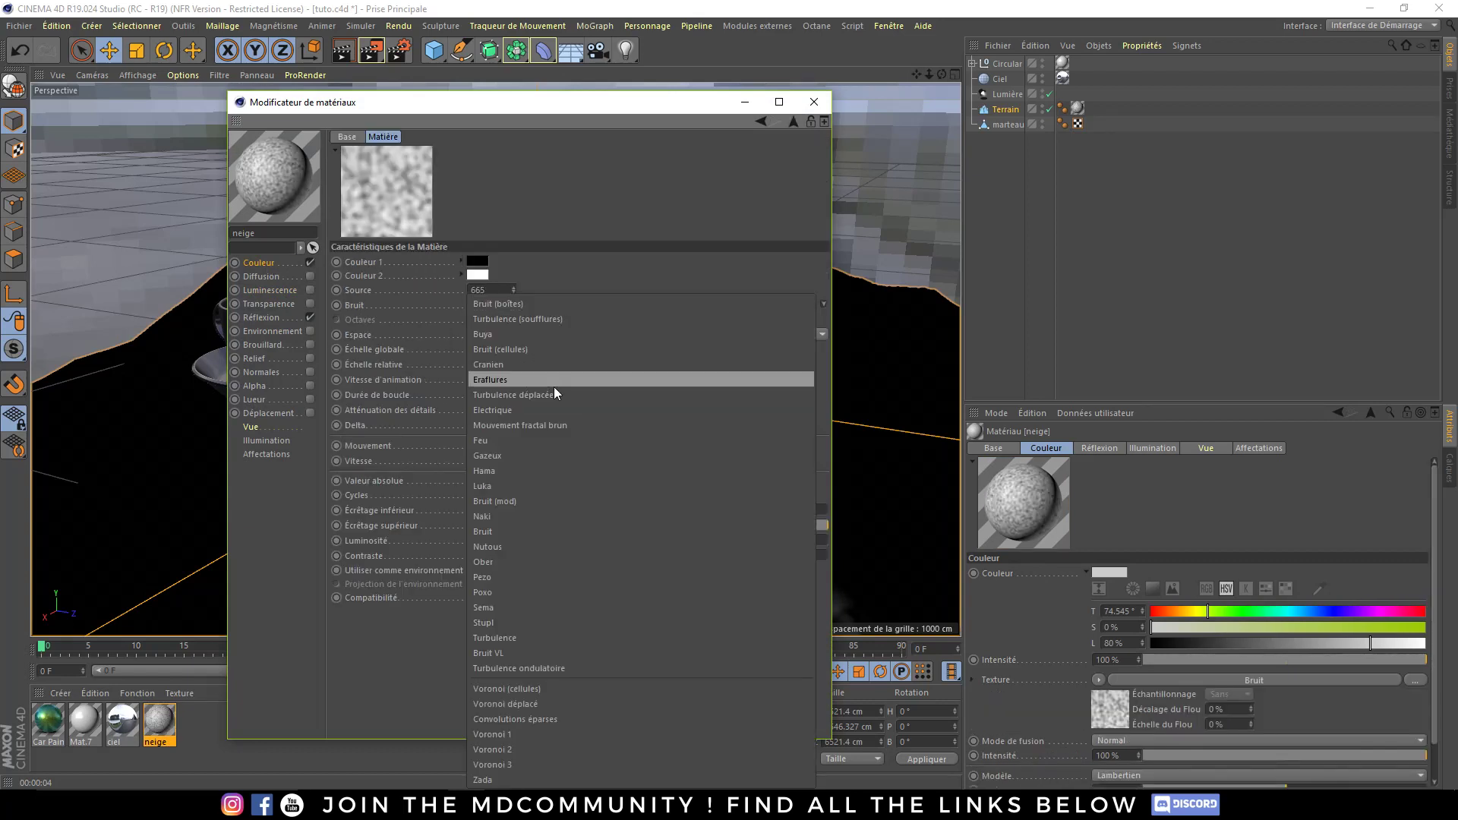
pyautogui.click(533, 591)
pyautogui.click(281, 264)
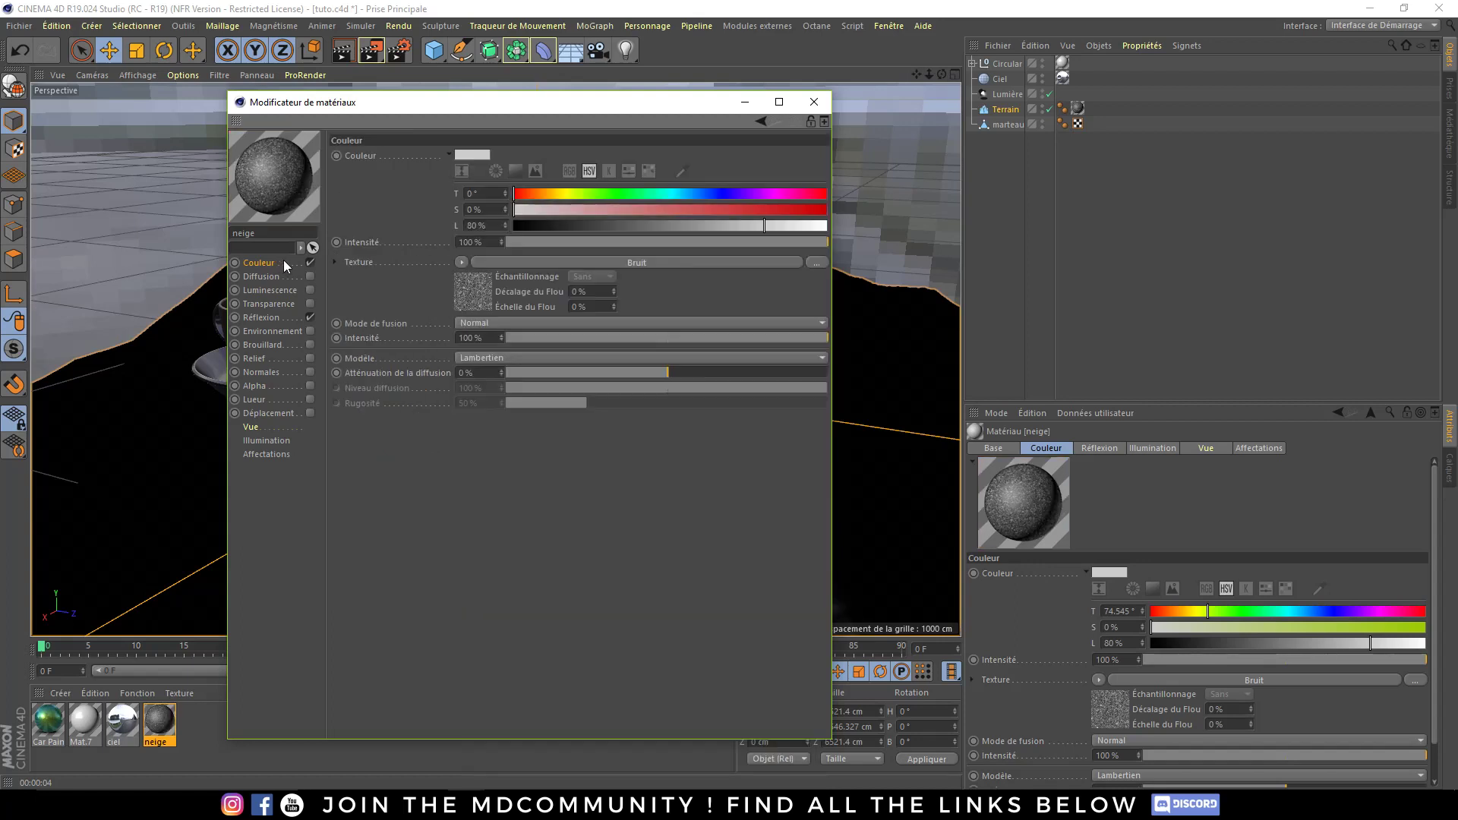
# - Copy the noise channel into the enabled Relief channel and render the snowy terrain
pyautogui.click(462, 263)
pyautogui.click(480, 294)
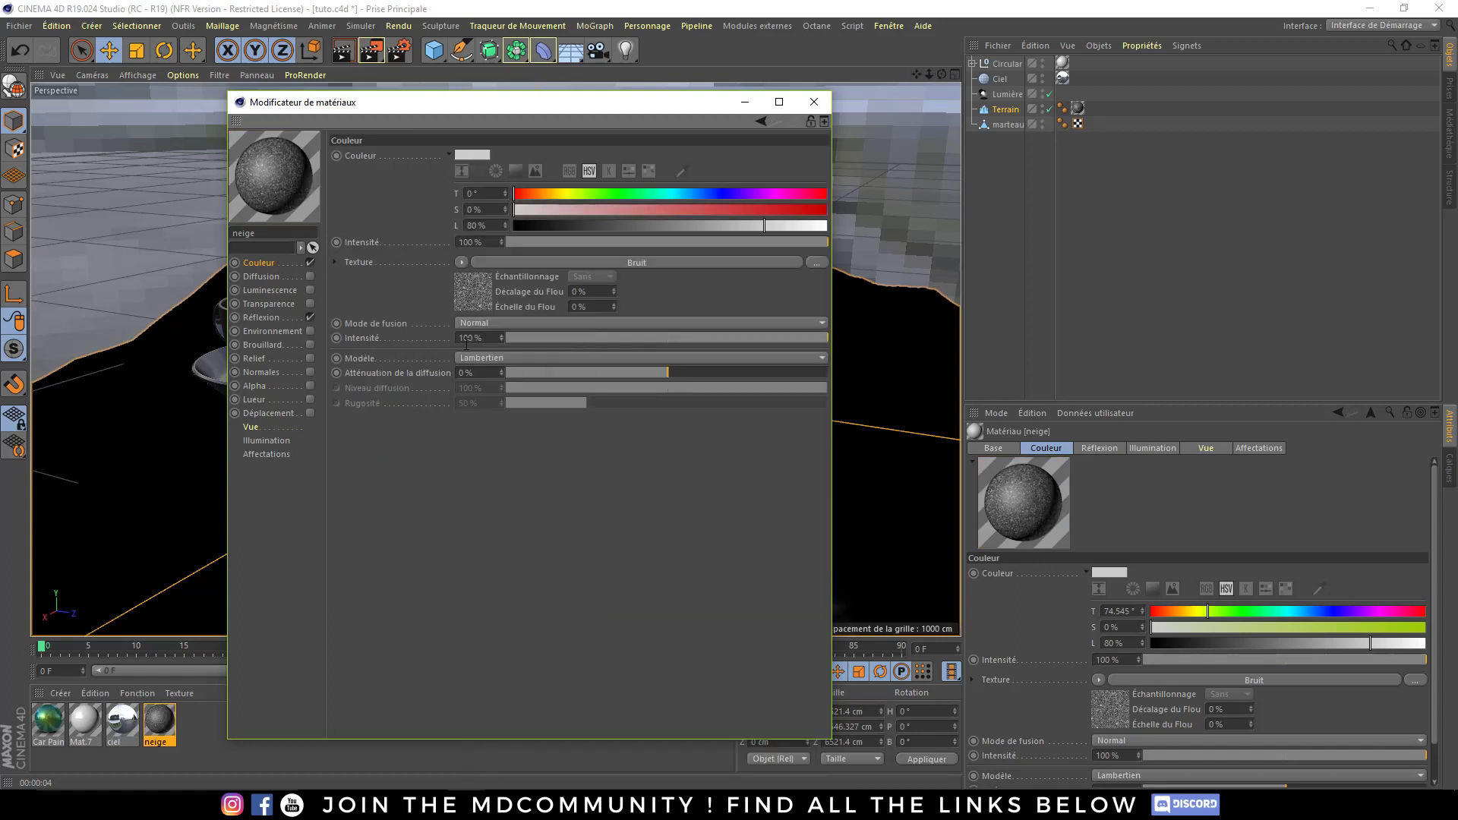
pyautogui.click(310, 357)
pyautogui.click(444, 221)
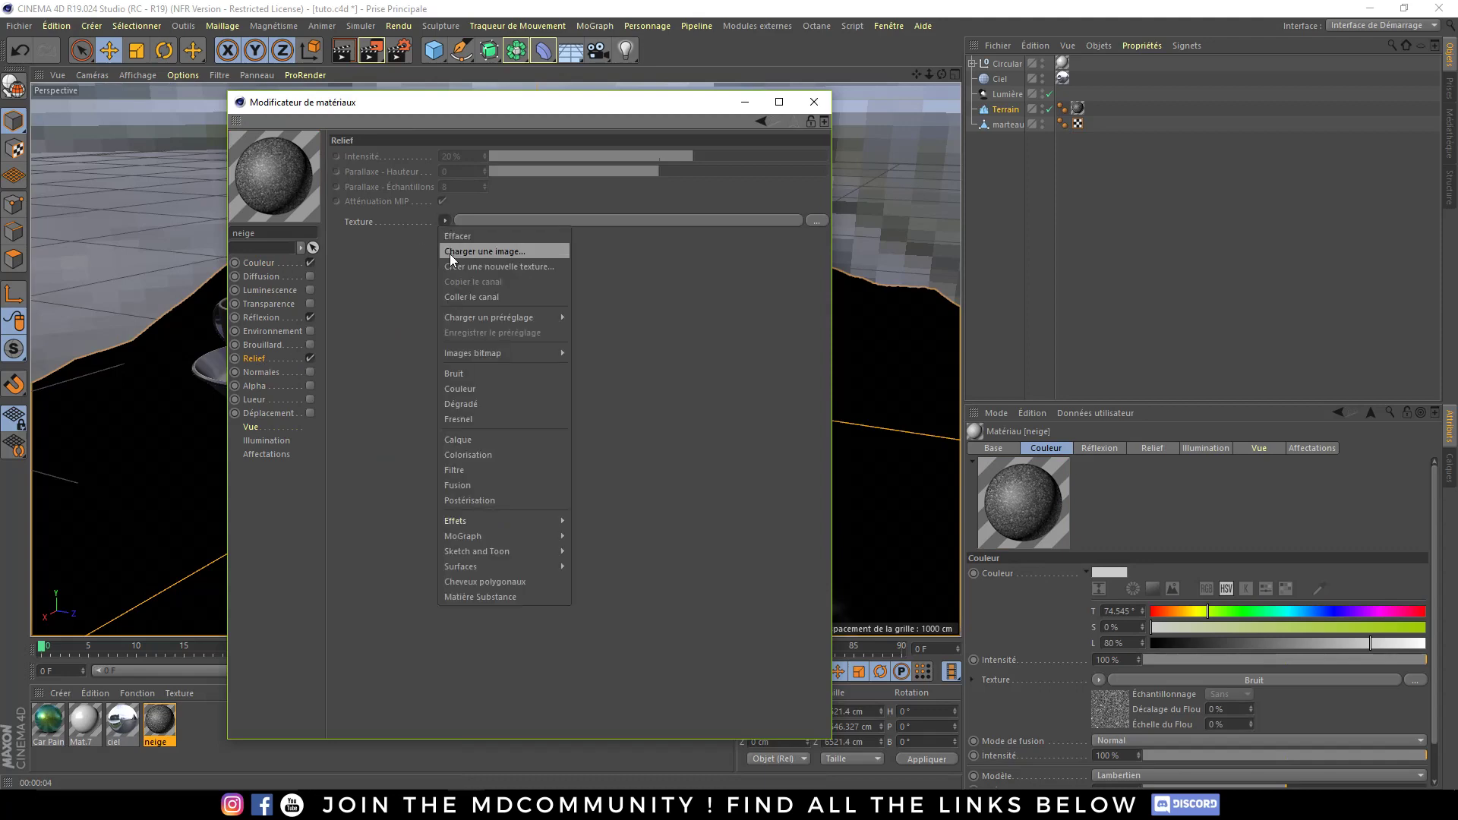
pyautogui.click(471, 296)
pyautogui.moveTo(575, 102); pyautogui.dragTo(958, 103)
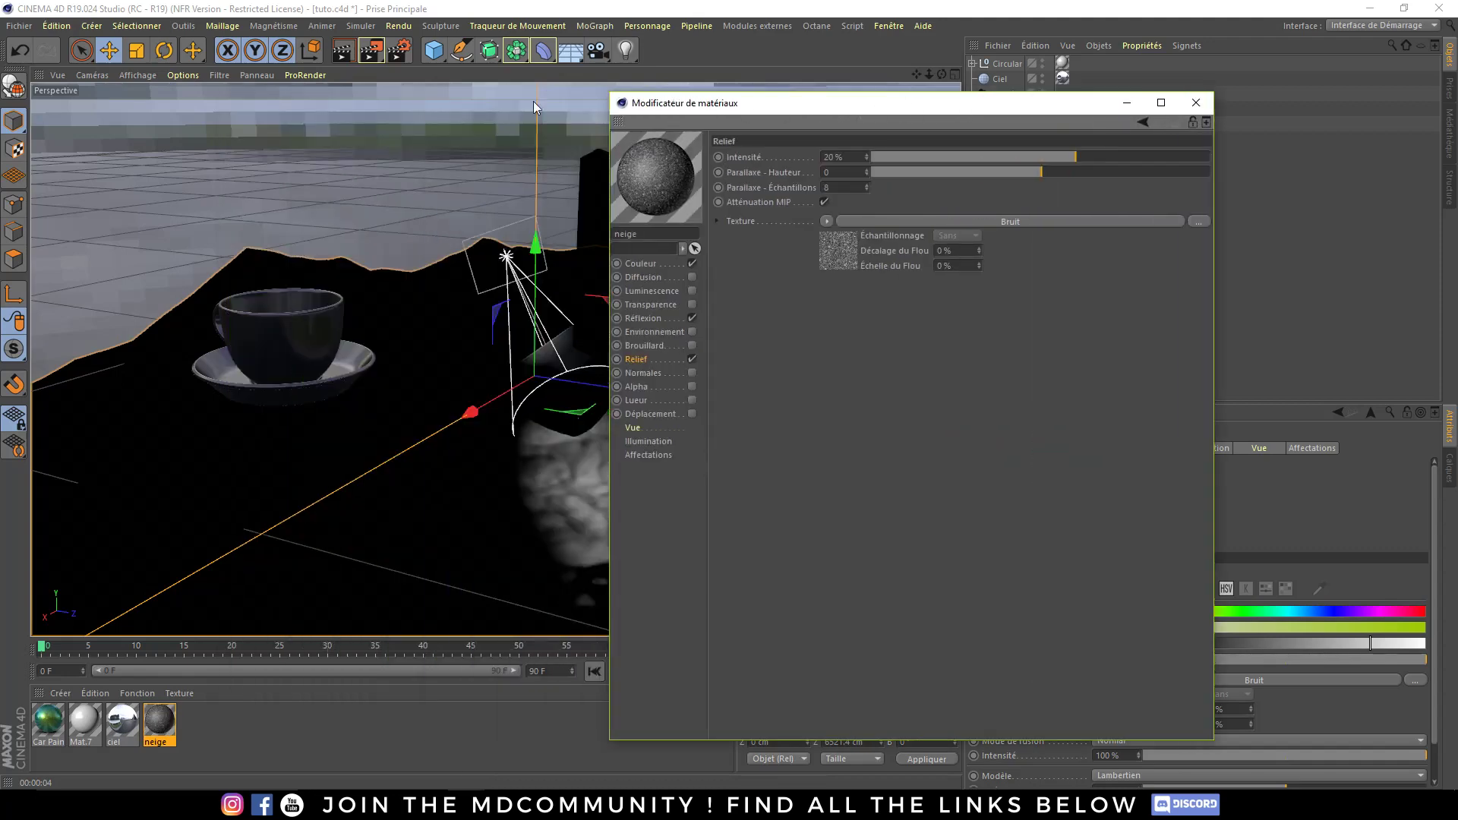
pyautogui.click(370, 50)
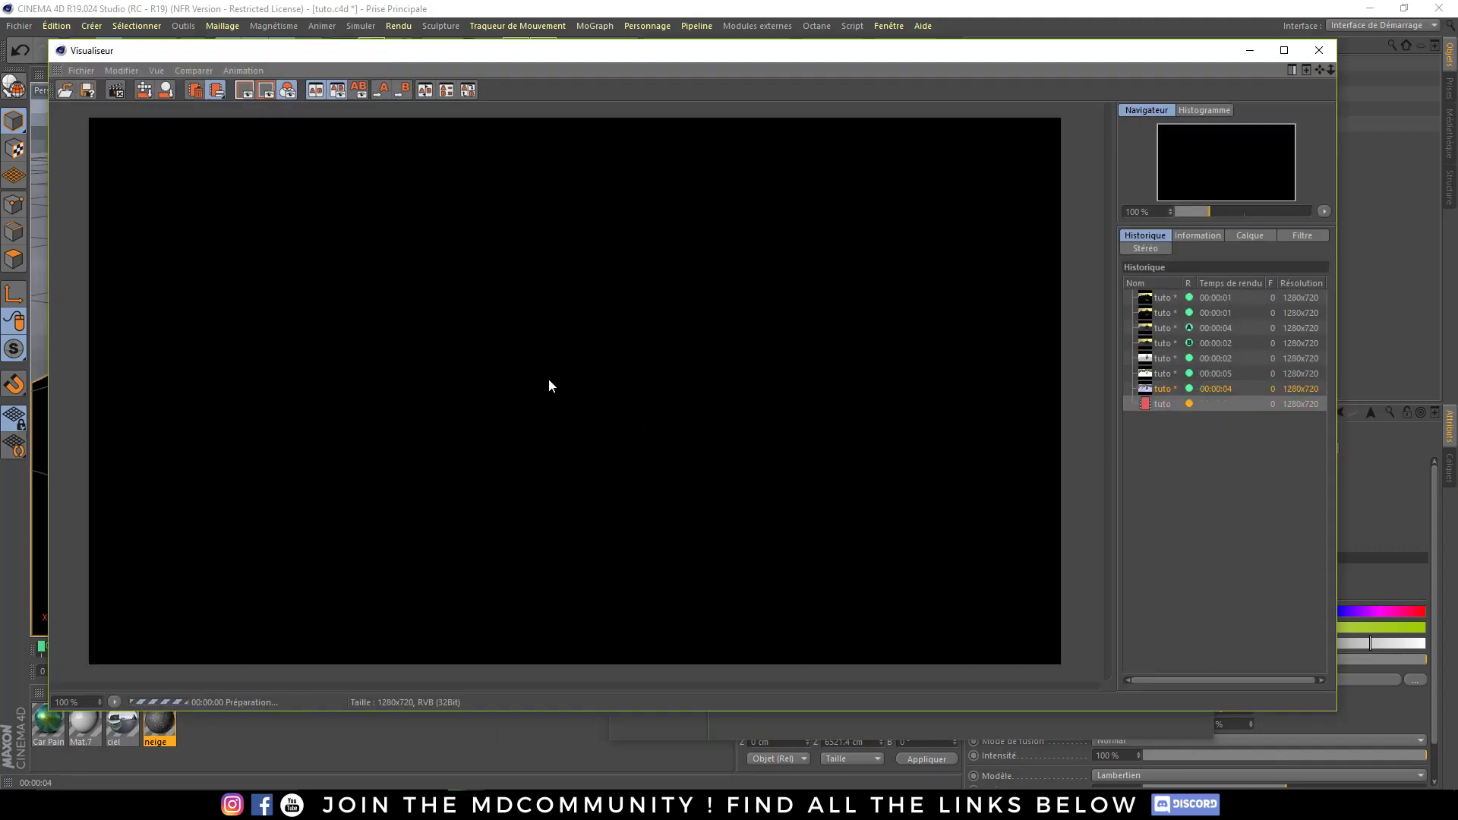
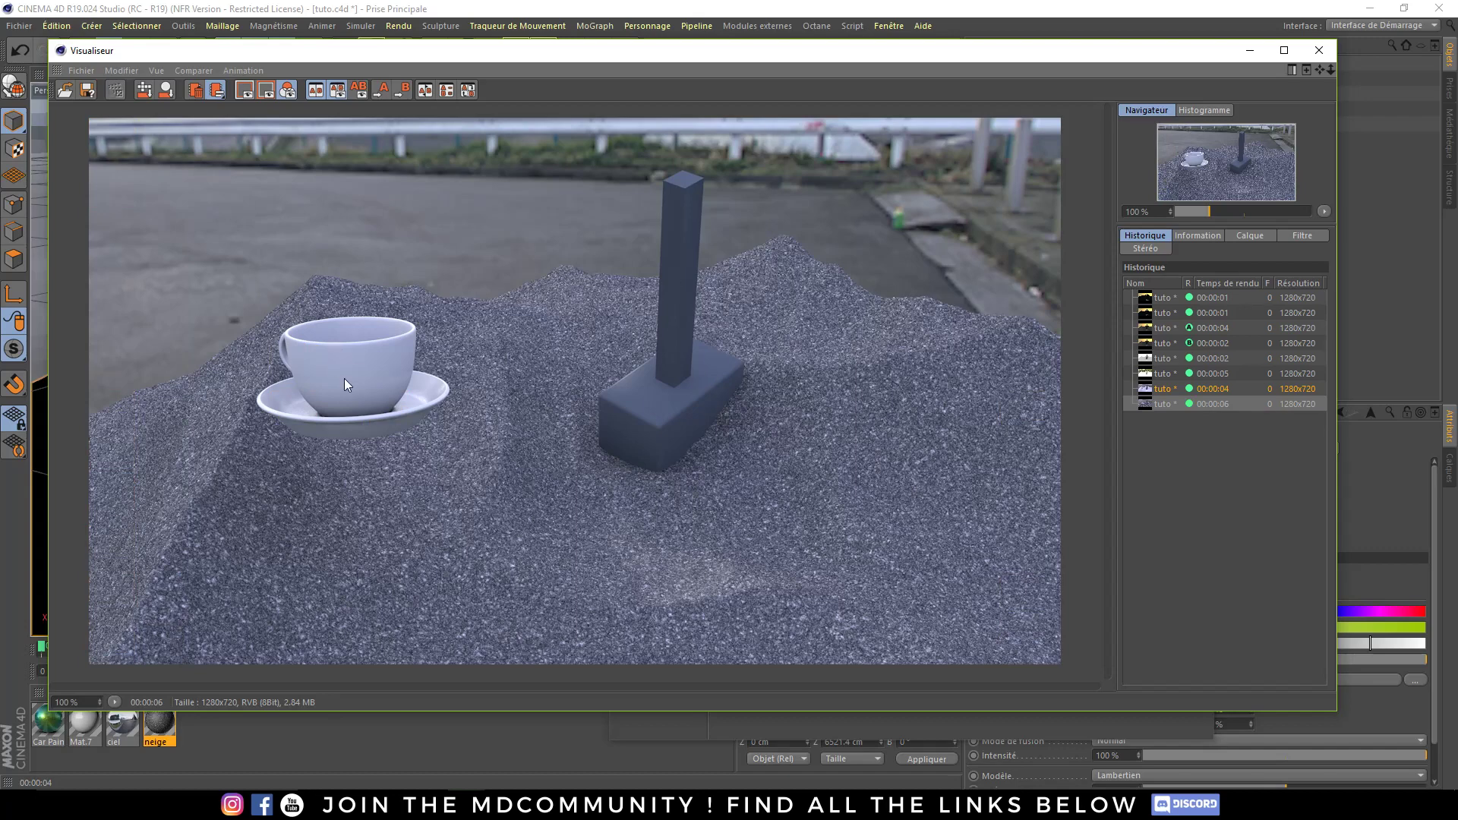
# - Switch the renderer to Physique and re-render the terrain scene at 1280x720
pyautogui.click(1317, 52)
pyautogui.click(1001, 197)
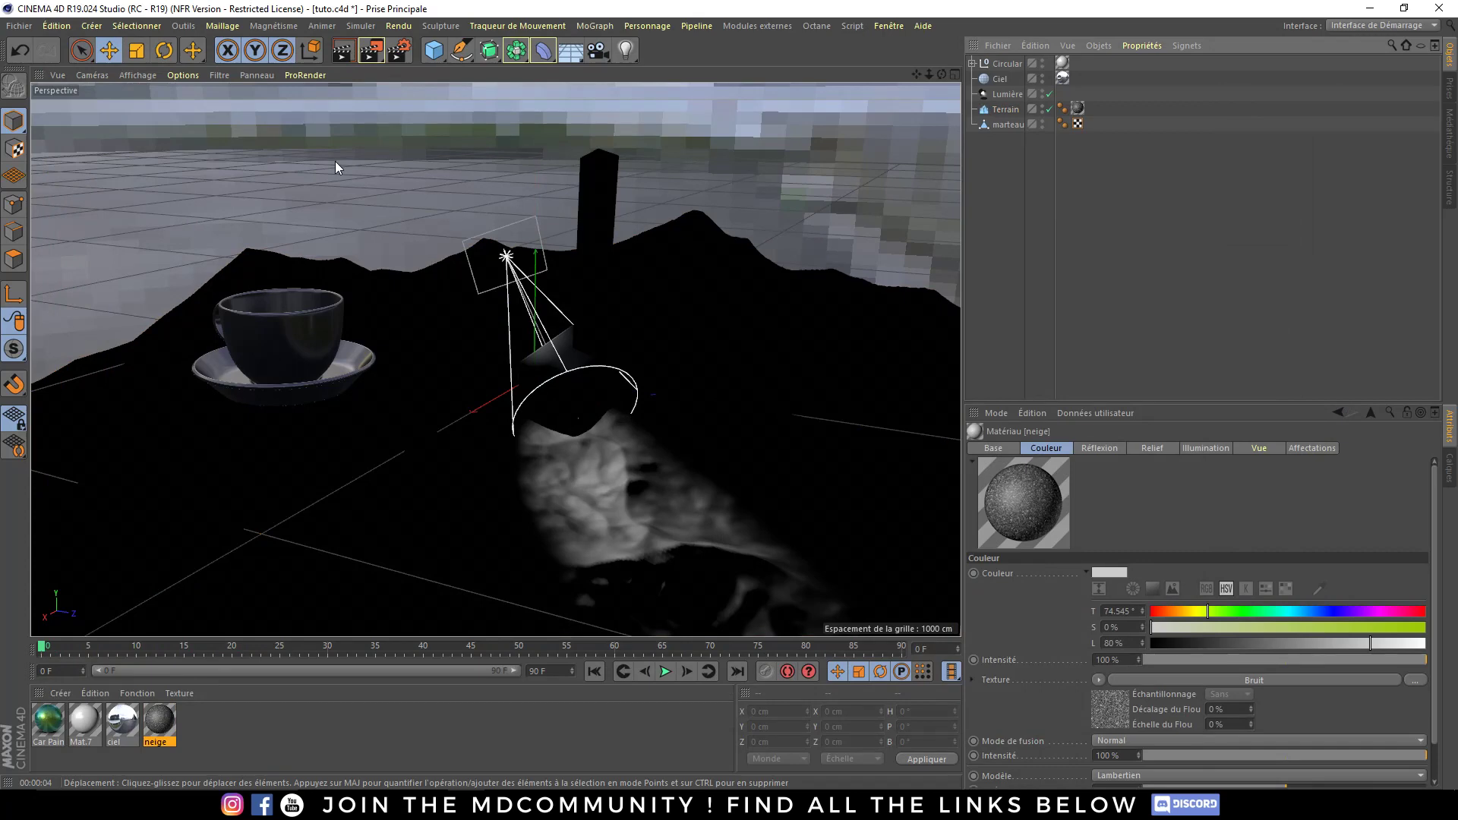
pyautogui.click(401, 54)
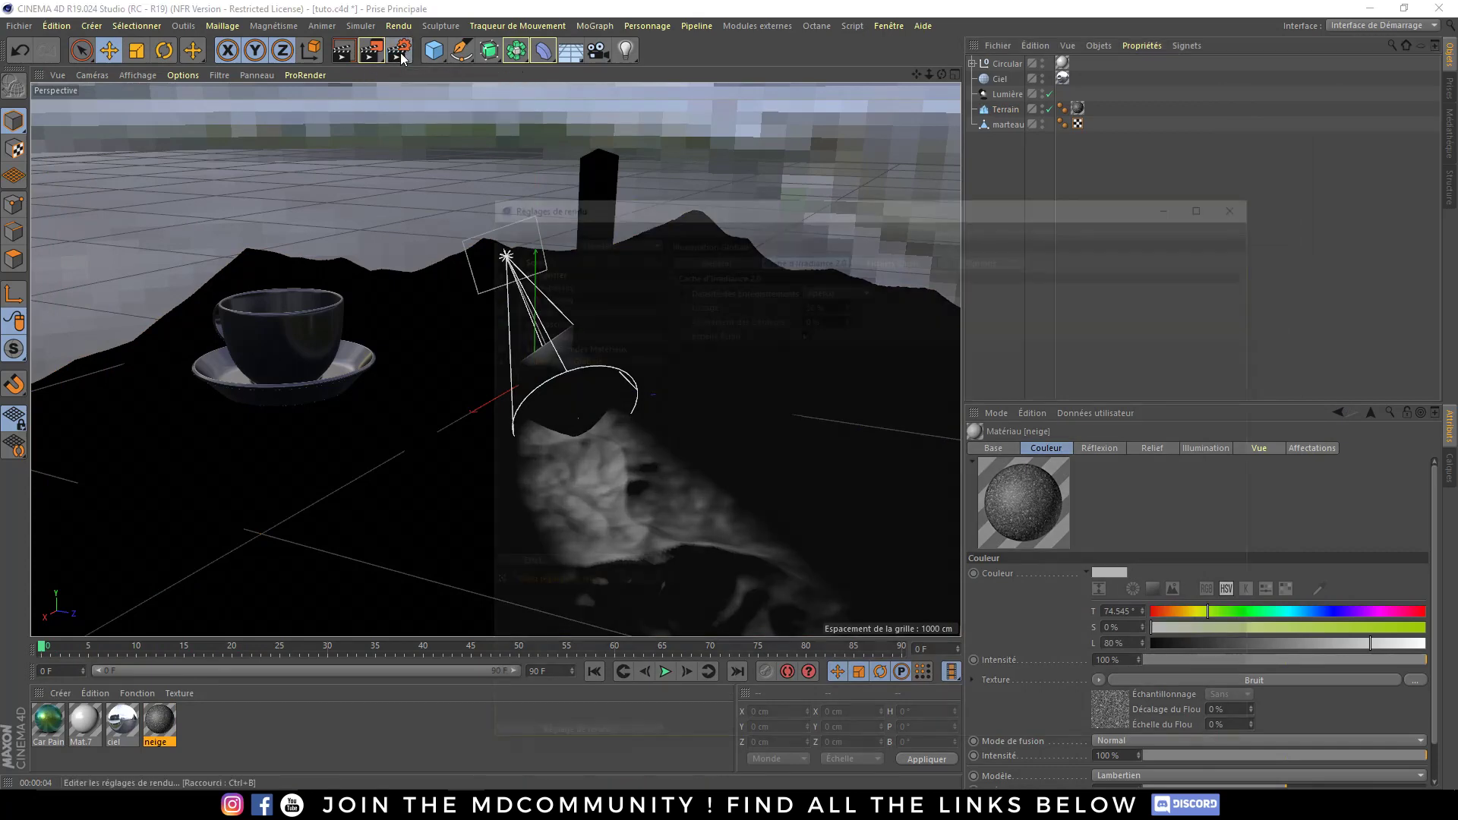
pyautogui.moveTo(876, 201)
pyautogui.mouseDown()
pyautogui.moveTo(794, 144)
pyautogui.moveTo(754, 142)
pyautogui.mouseUp()
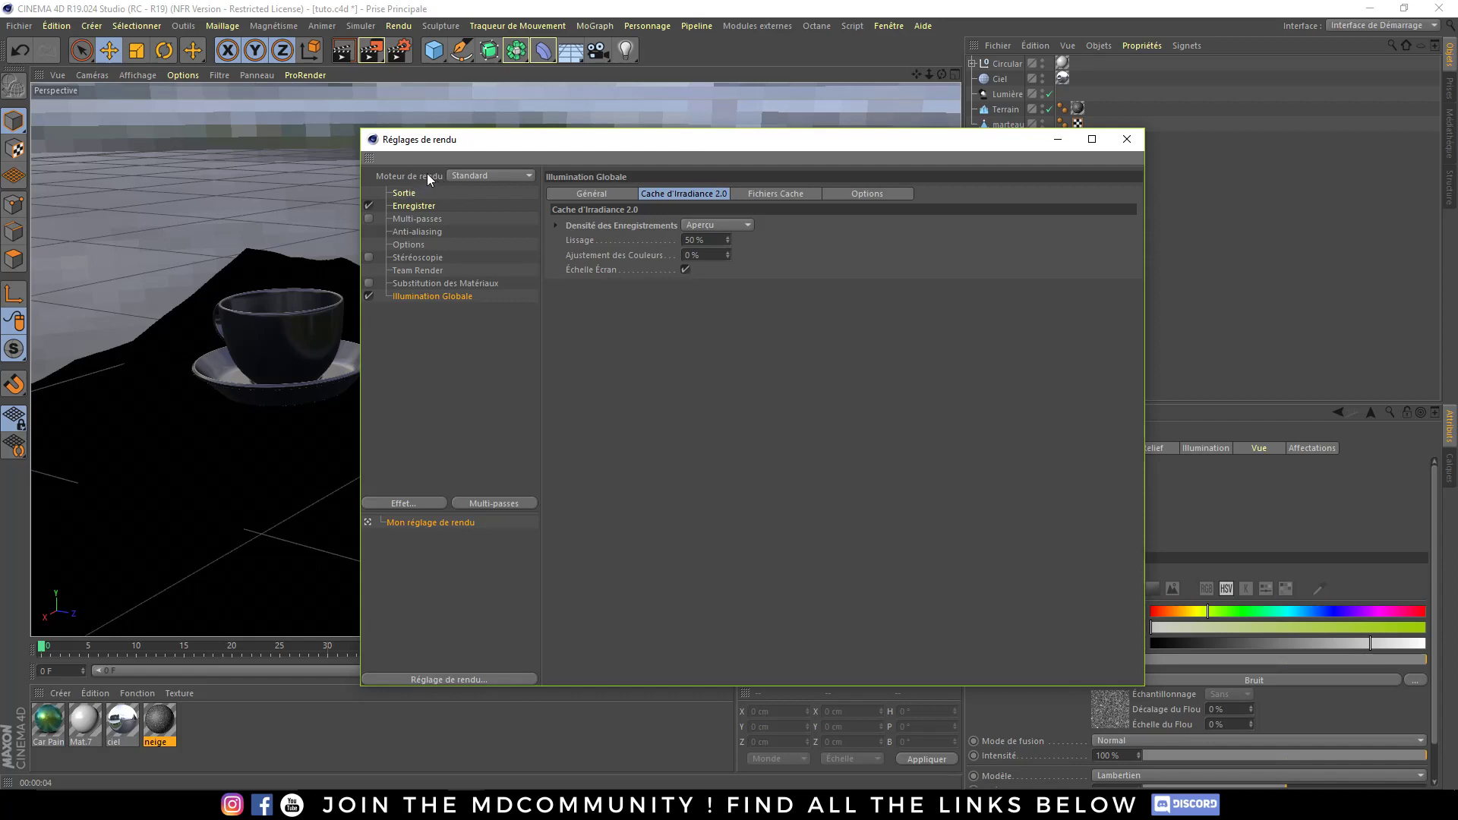
pyautogui.click(503, 176)
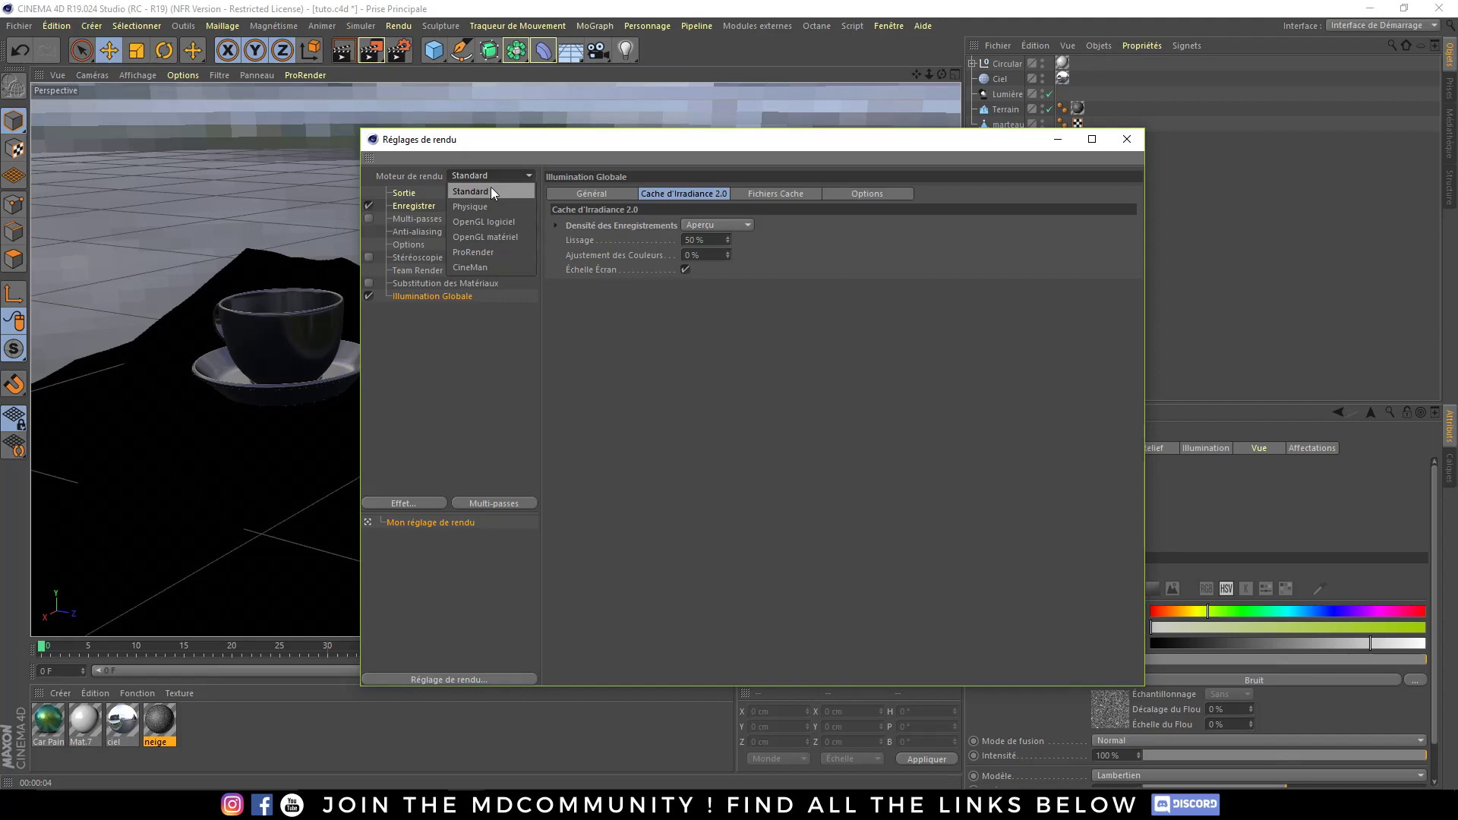
pyautogui.click(492, 207)
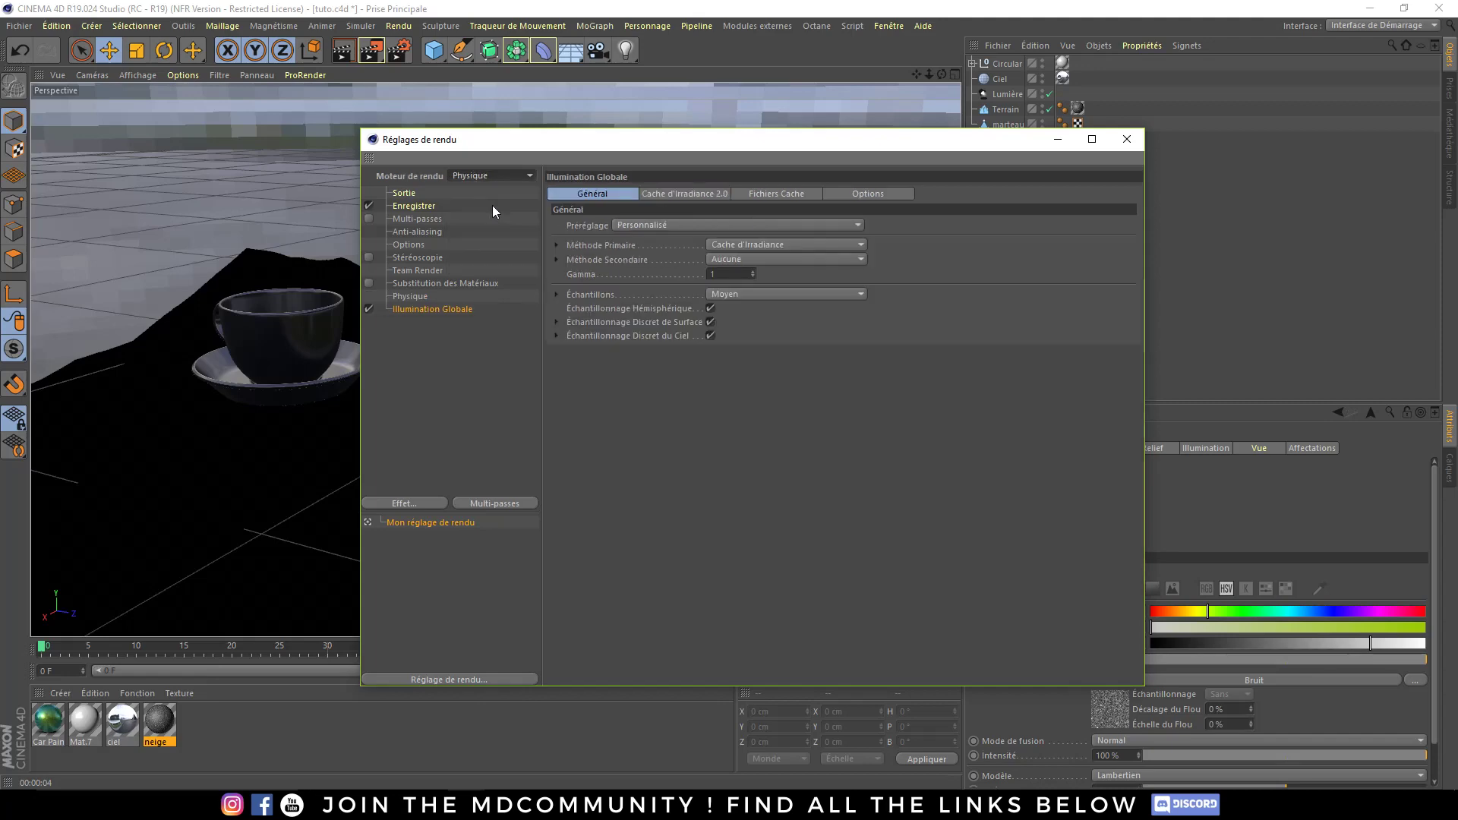
pyautogui.hotkey('shift', 'r')
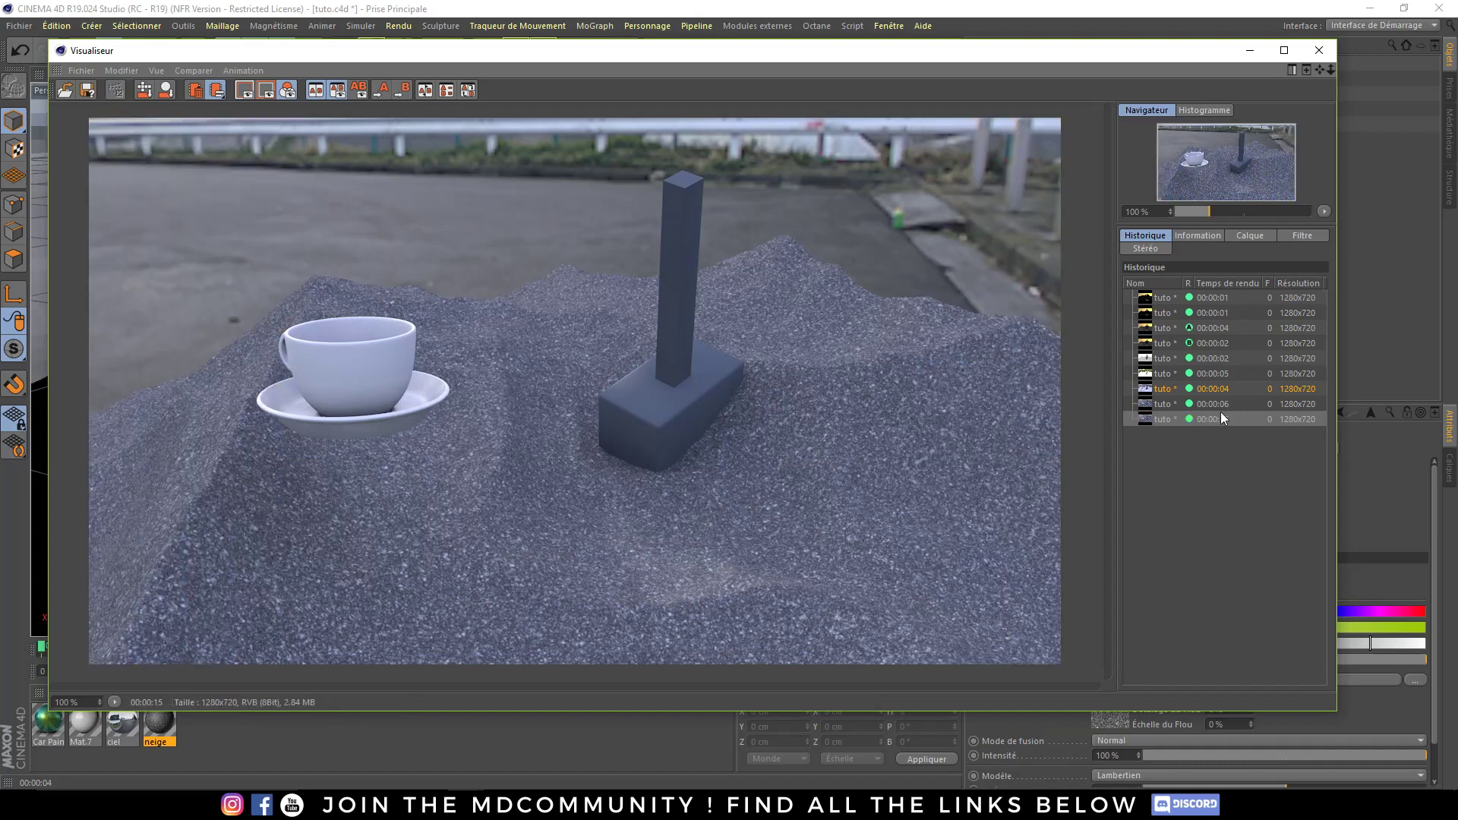
pyautogui.click(1229, 404)
pyautogui.click(1231, 409)
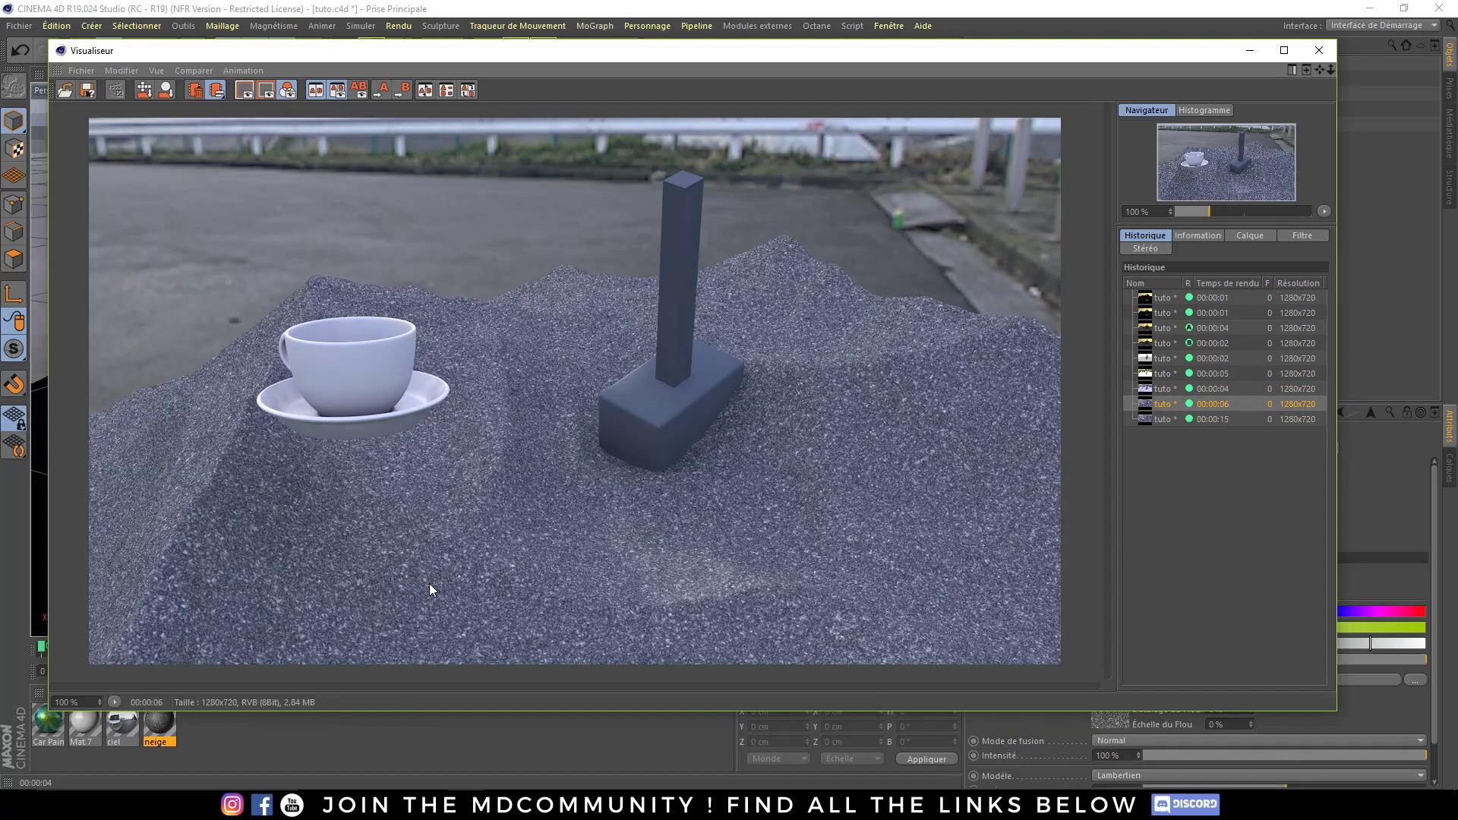
pyautogui.click(1168, 421)
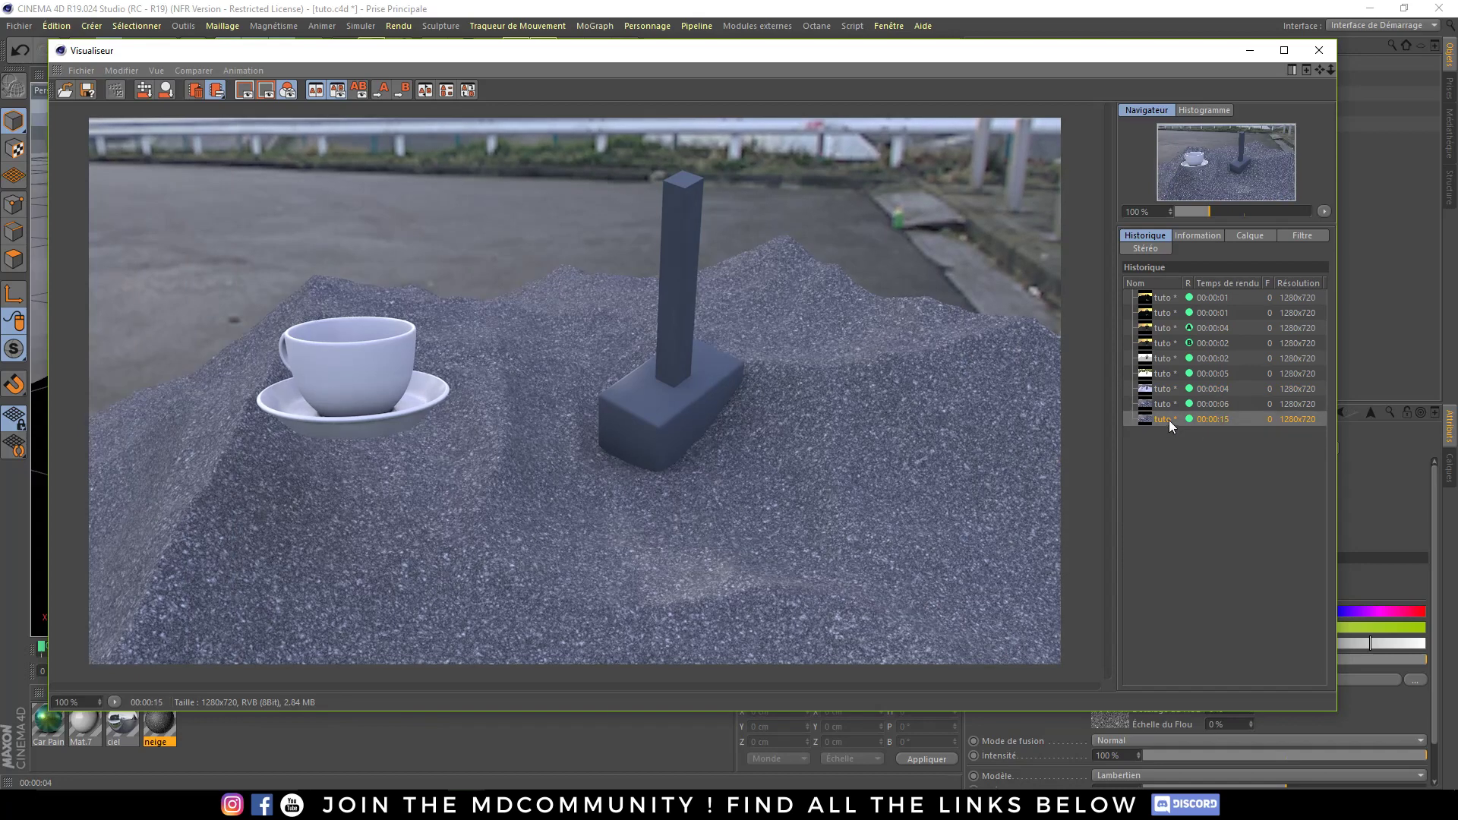
pyautogui.click(1169, 408)
pyautogui.click(1194, 404)
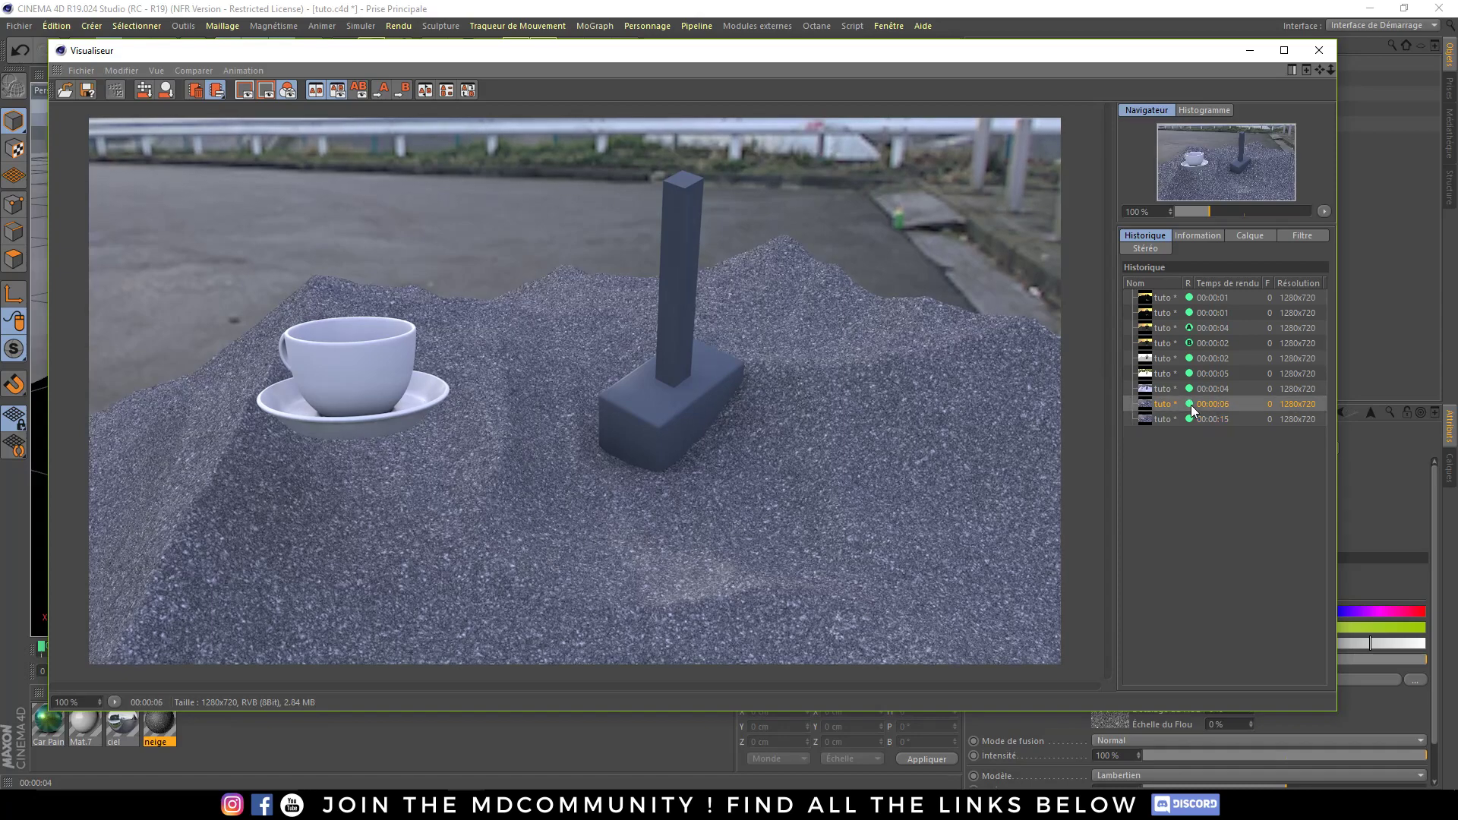
pyautogui.click(1195, 419)
pyautogui.click(1169, 421)
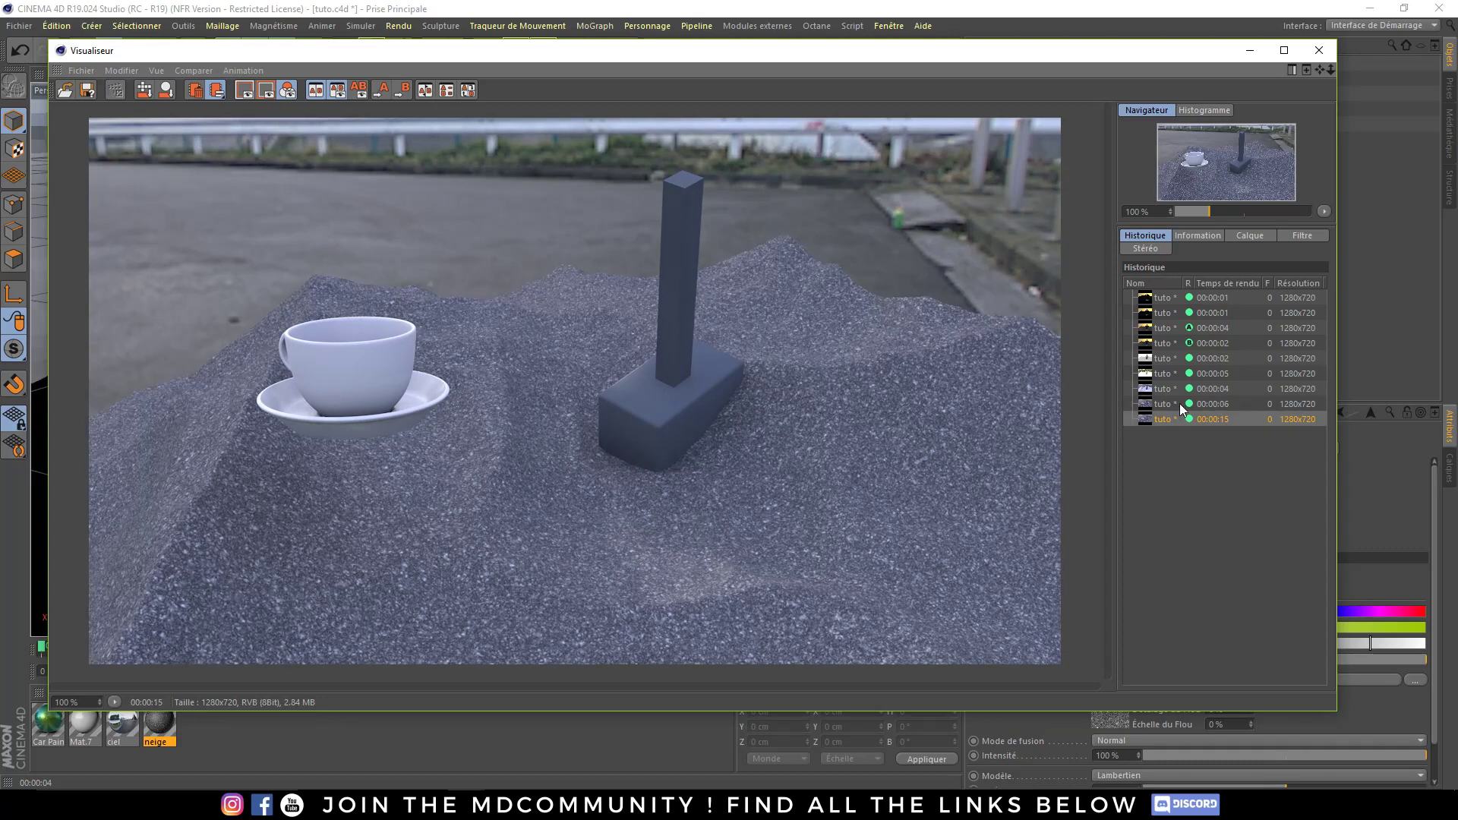
pyautogui.click(1182, 405)
pyautogui.click(1189, 420)
# - Set the render engine back from Physique to Standard
pyautogui.click(1317, 52)
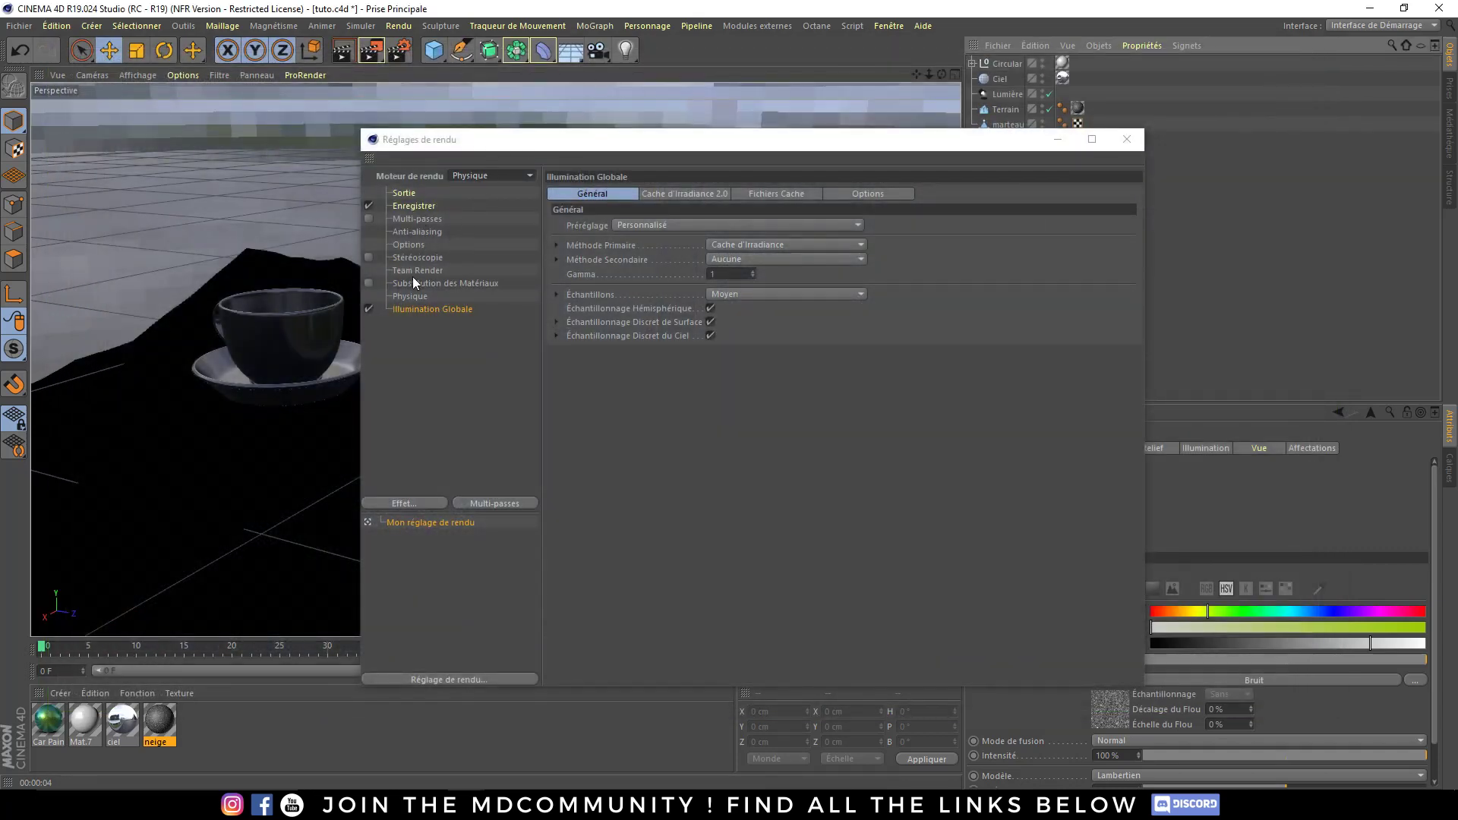
pyautogui.click(410, 297)
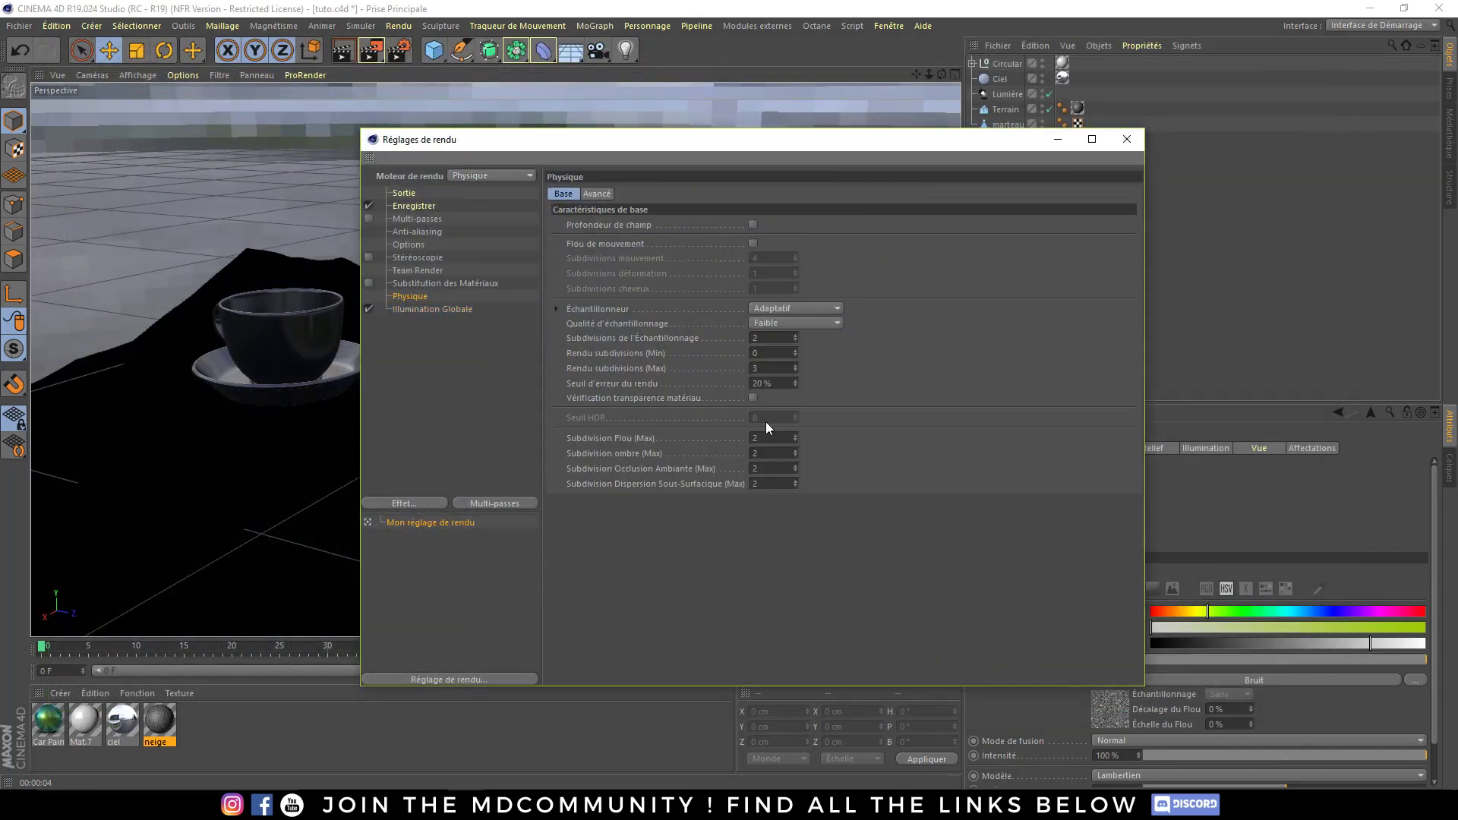
pyautogui.click(480, 176)
pyautogui.click(479, 192)
# - Set the output resolution to 1920 x 1080 pixels
pyautogui.click(405, 194)
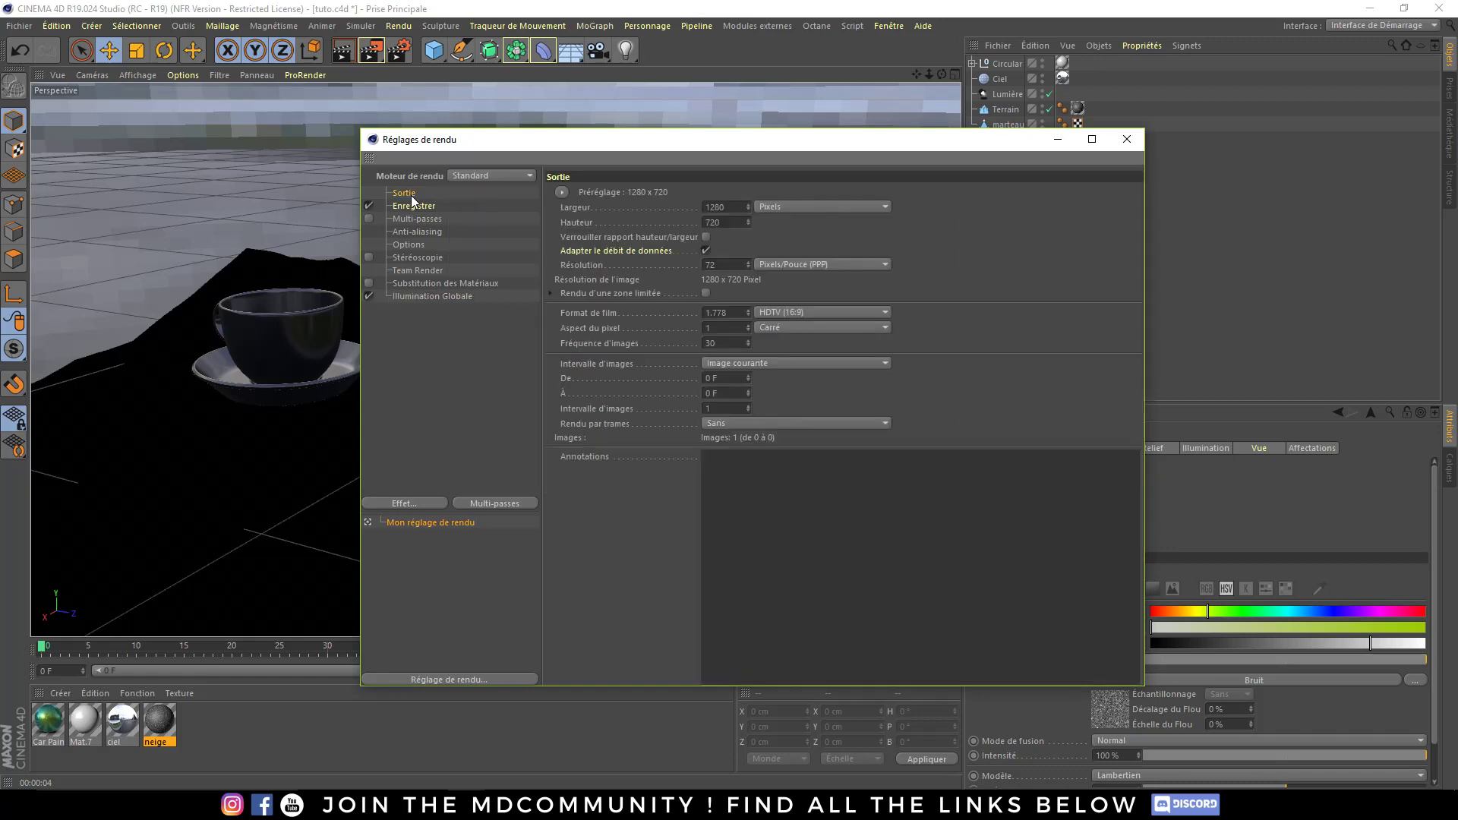
pyautogui.doubleClick(732, 204)
pyautogui.write('1920')
pyautogui.press('Tab')
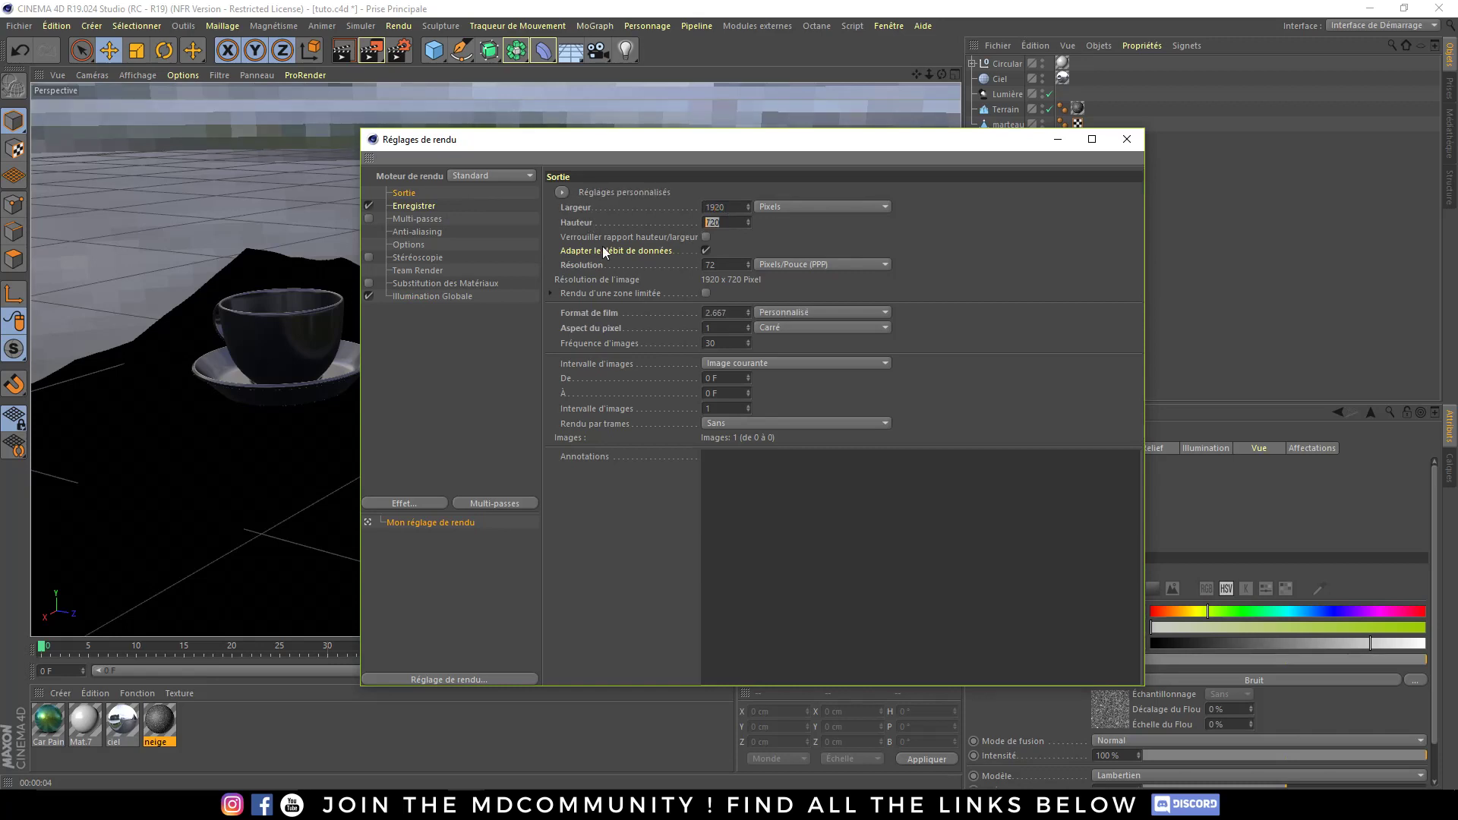
pyautogui.write('1080')
pyautogui.press('Return')
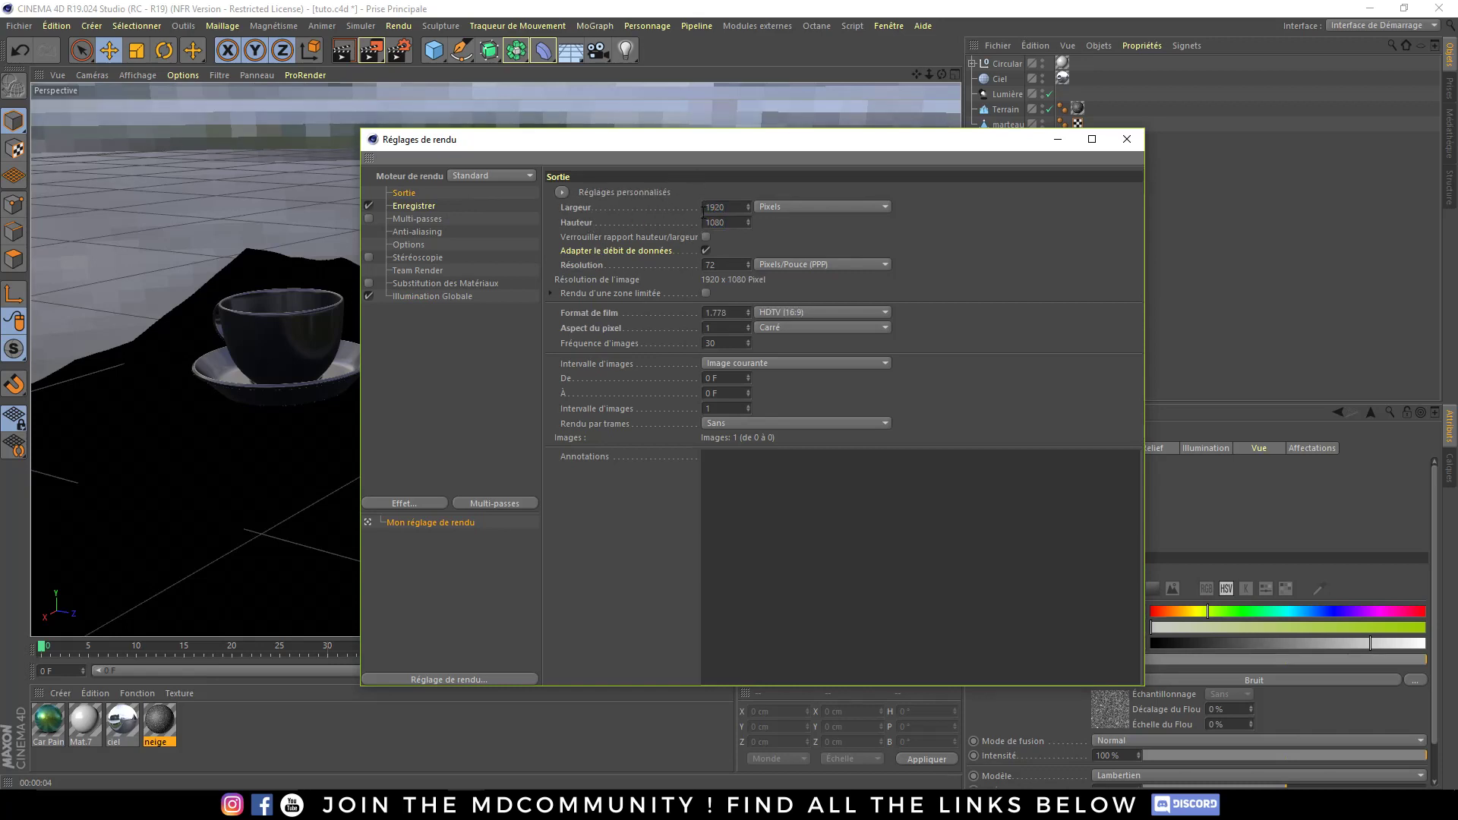
# - Change the output height to 800 pixels, giving a 1920 x 800 frame
pyautogui.doubleClick(718, 222)
pyautogui.write('50')
pyautogui.press('Return')
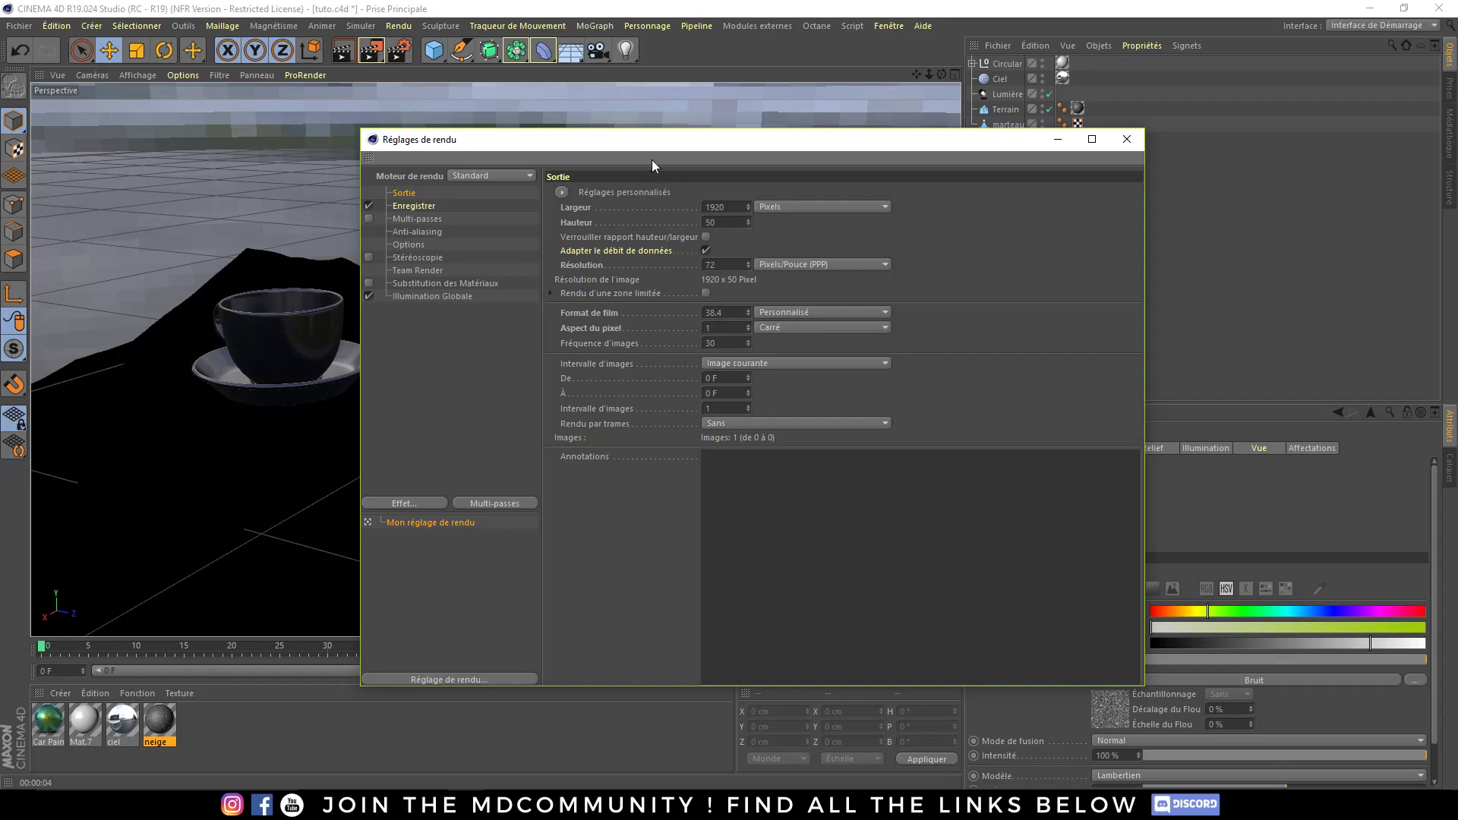
pyautogui.moveTo(674, 146); pyautogui.dragTo(1144, 232)
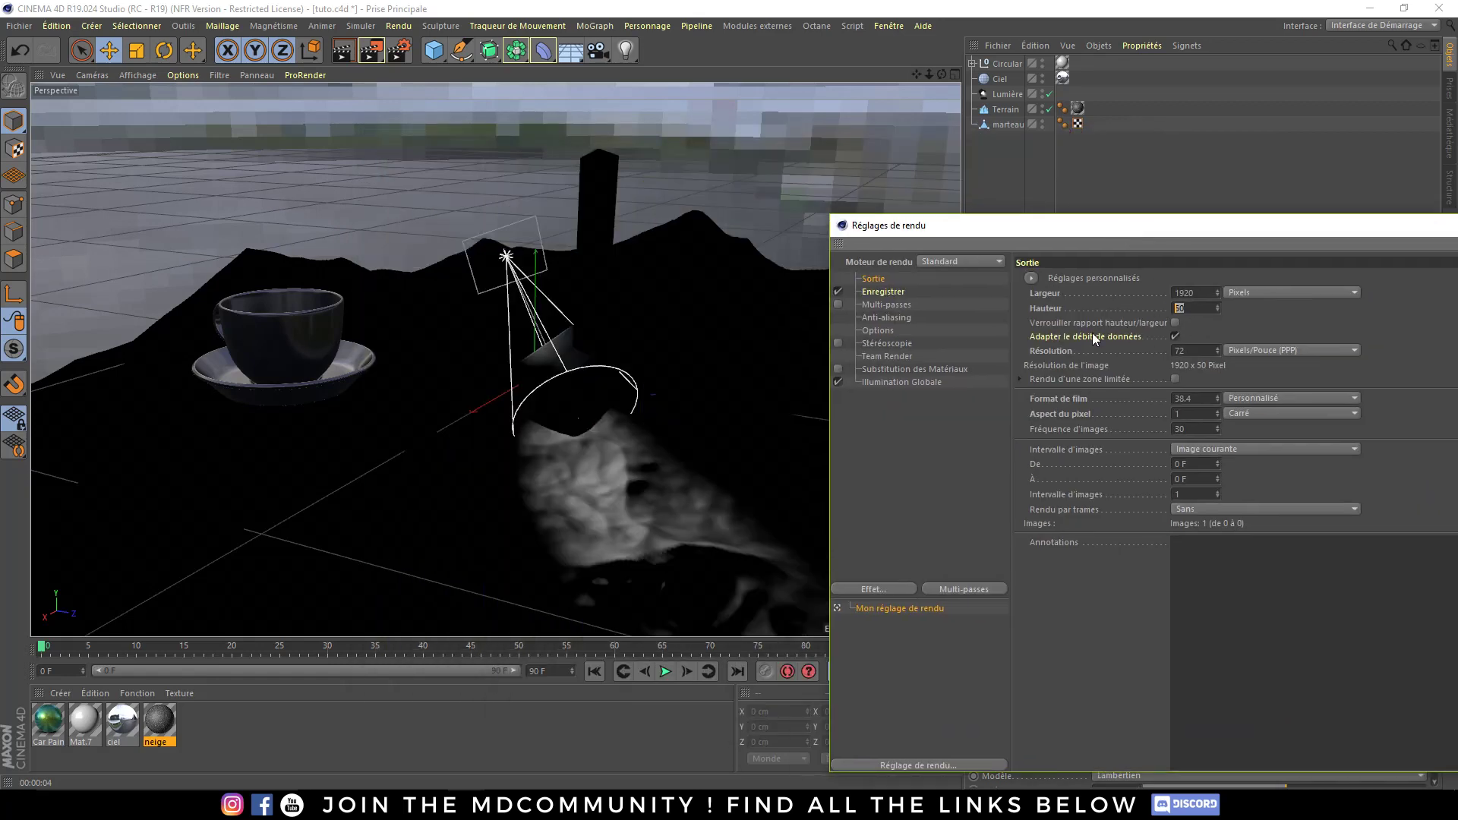
pyautogui.write('800')
pyautogui.press('Return')
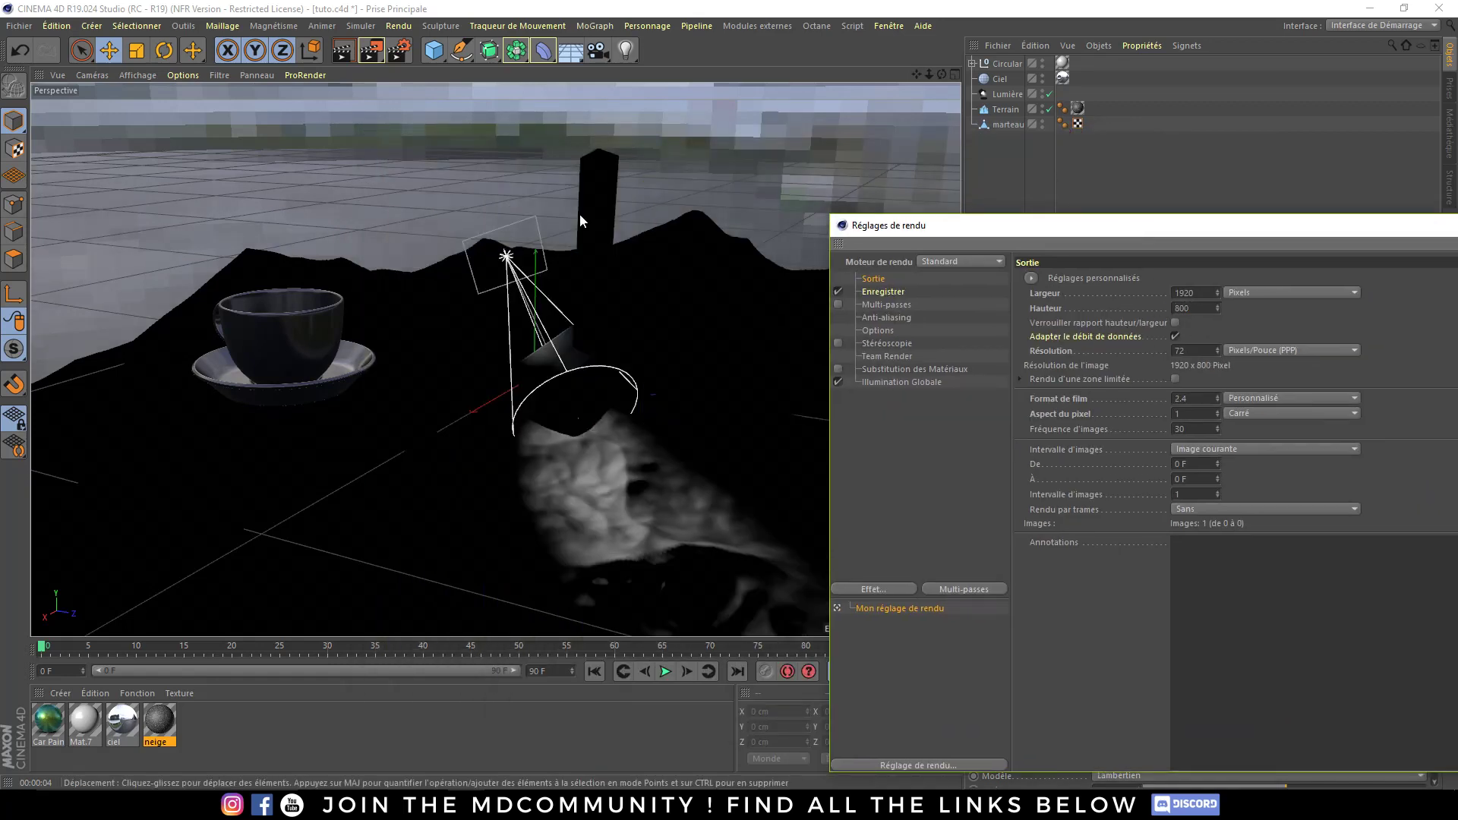
pyautogui.scroll(-5, 426, 410)
# - Set the viewport's Tinted Border Opacity to 100% so black bars mark the 1920 x 800 frame
pyautogui.moveTo(426, 405)
pyautogui.keyDown('alt'); pyautogui.mouseDown(button='right')
pyautogui.moveTo(483, 473)
pyautogui.moveTo(66, 510)
pyautogui.mouseUp(button='right'); pyautogui.keyUp('alt')
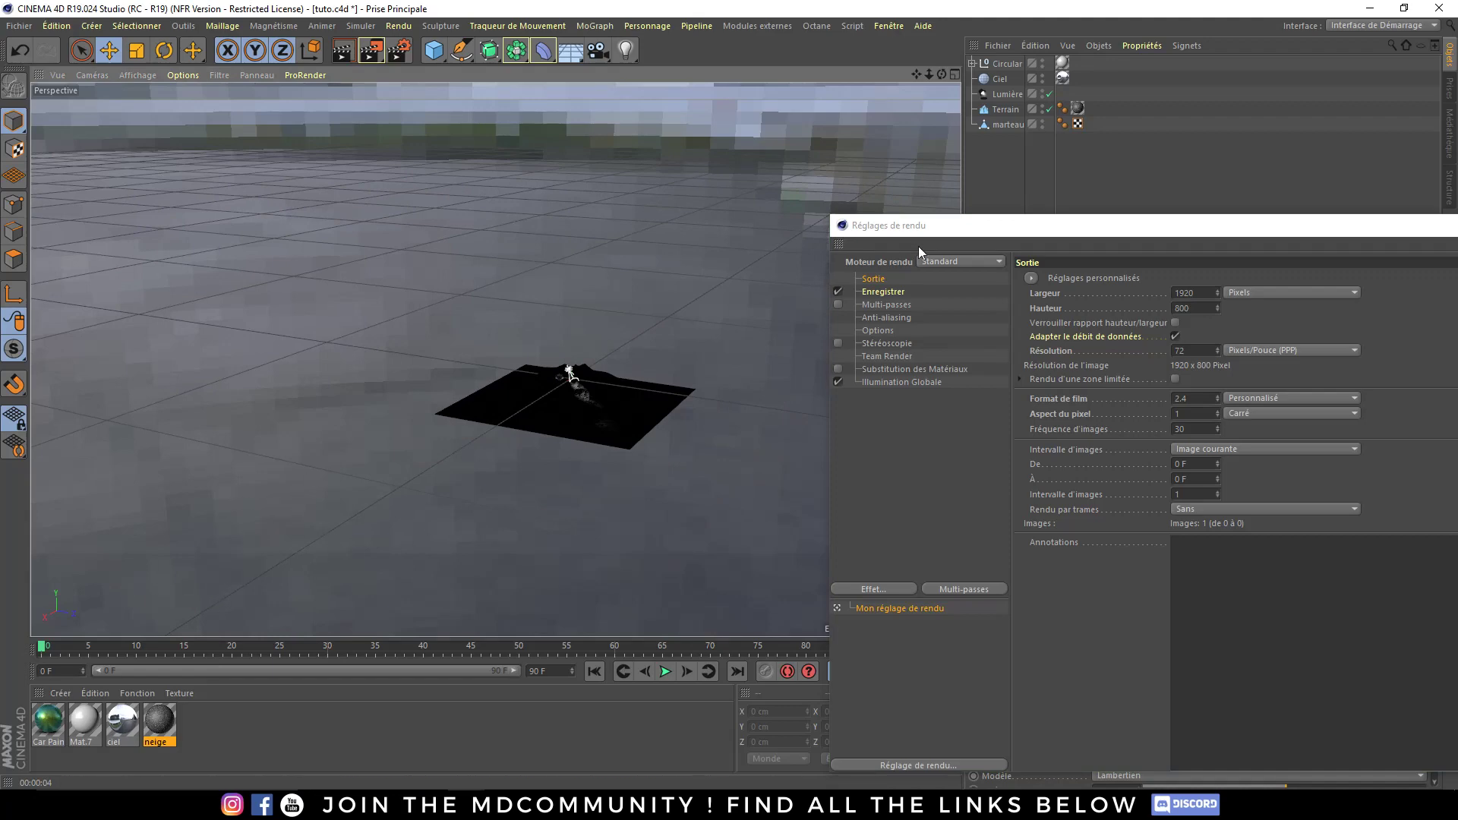
pyautogui.moveTo(1093, 235); pyautogui.dragTo(579, 776)
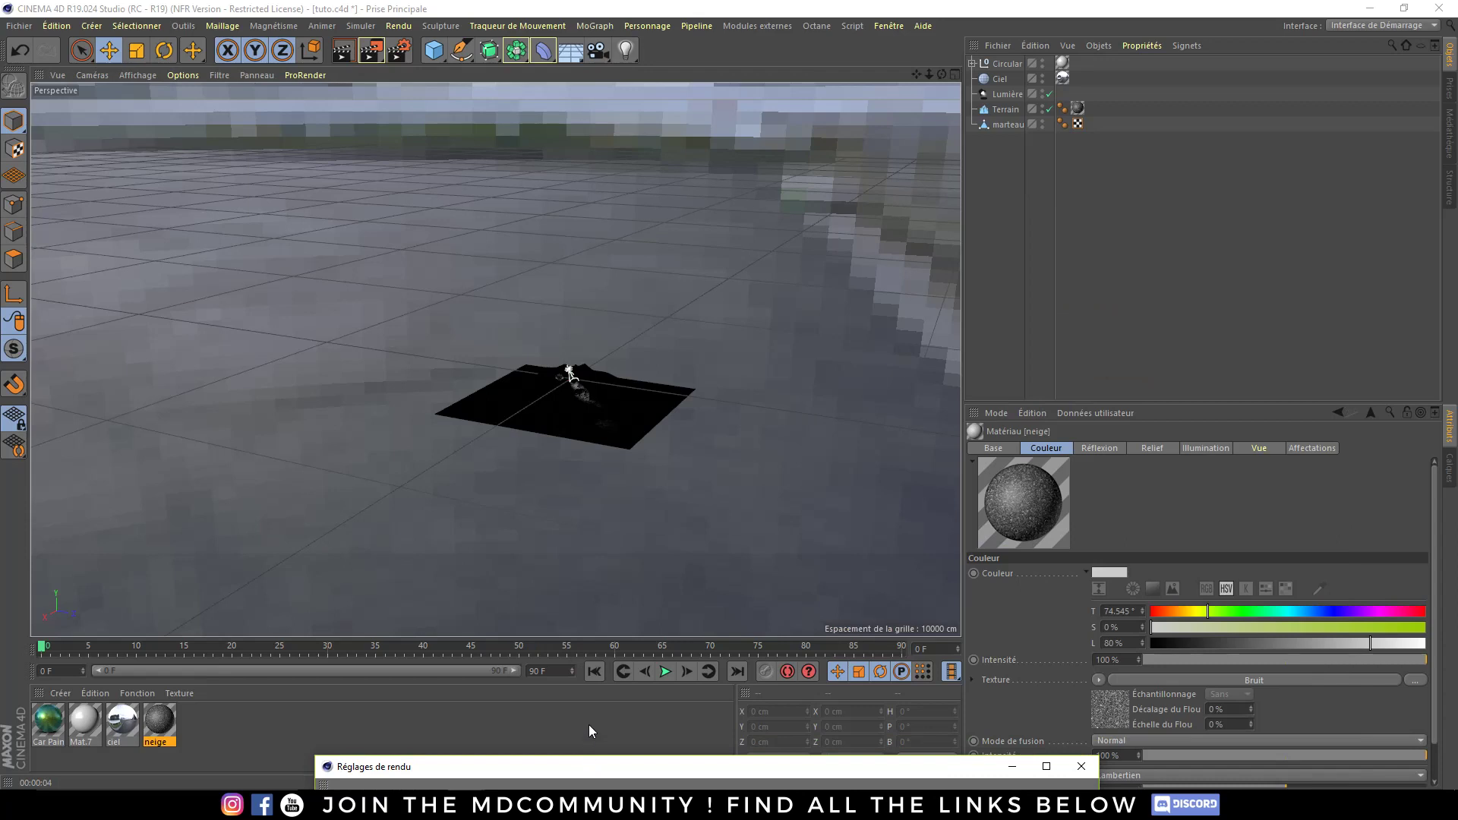
pyautogui.click(589, 724)
pyautogui.click(1147, 448)
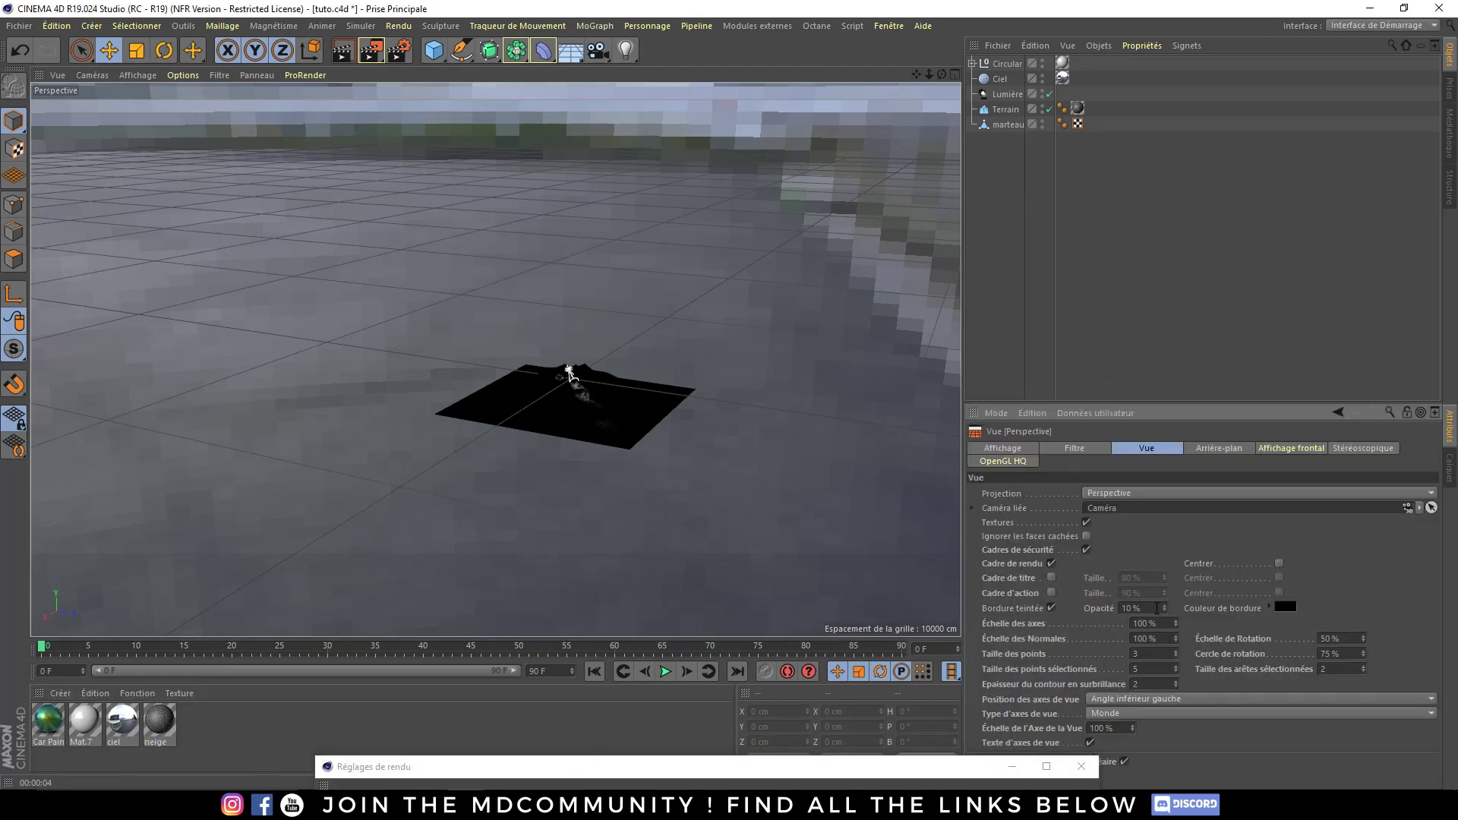
pyautogui.moveTo(1164, 608); pyautogui.dragTo(1200, 607)
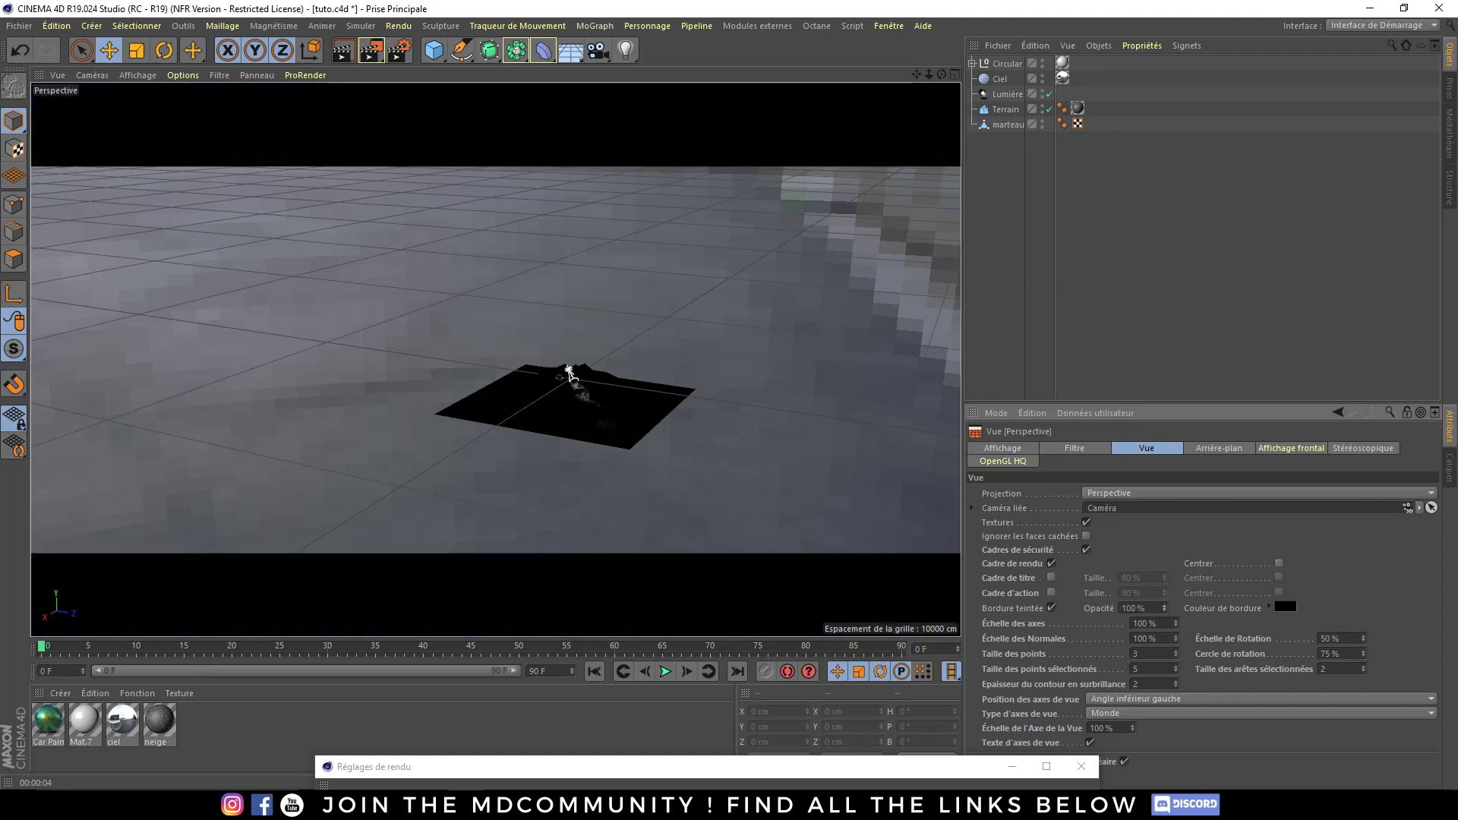
pyautogui.scroll(3, 586, 383)
pyautogui.scroll(2, 582, 398)
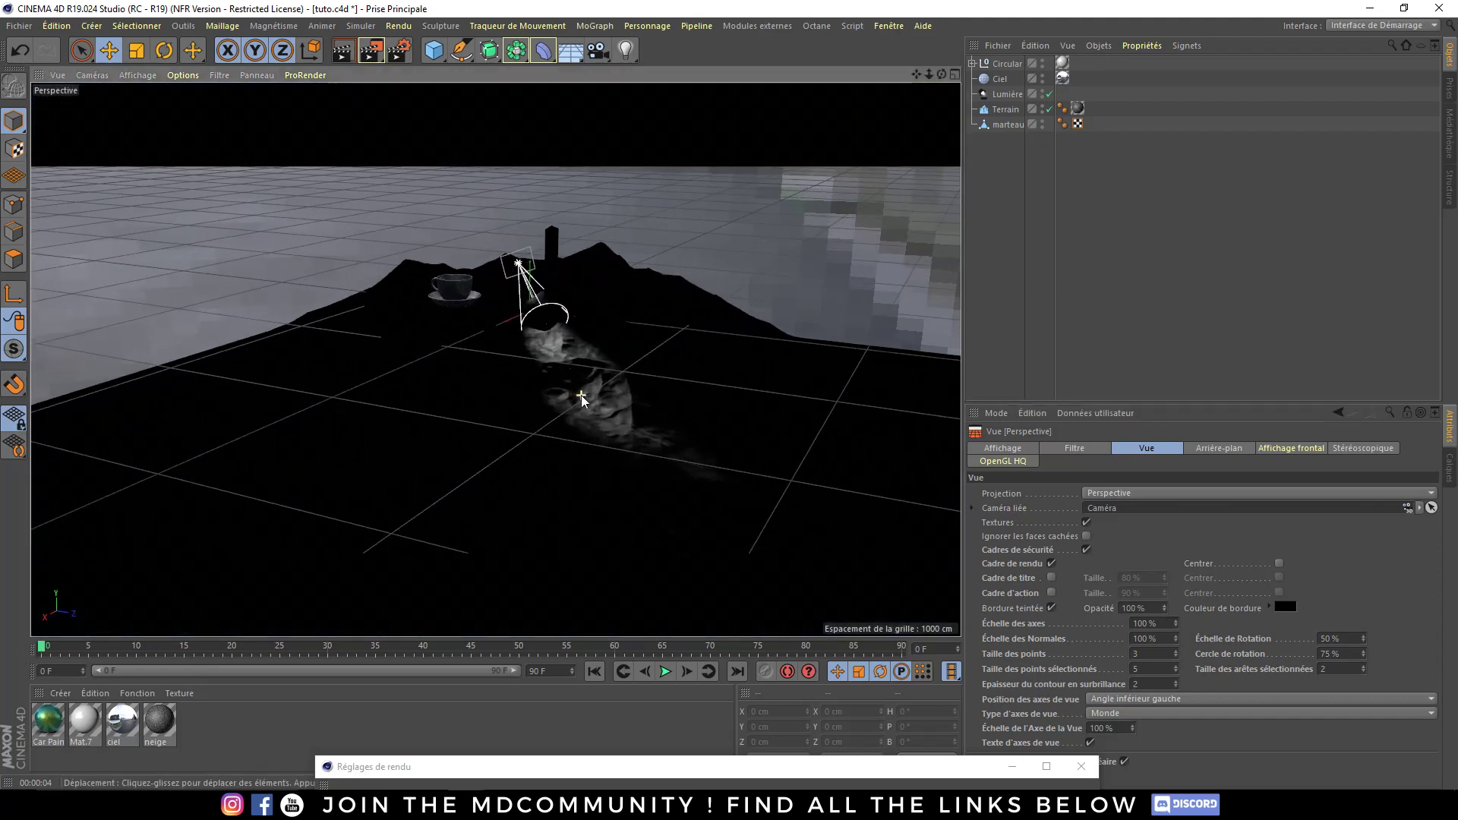
pyautogui.scroll(2, 501, 326)
pyautogui.scroll(2, 544, 285)
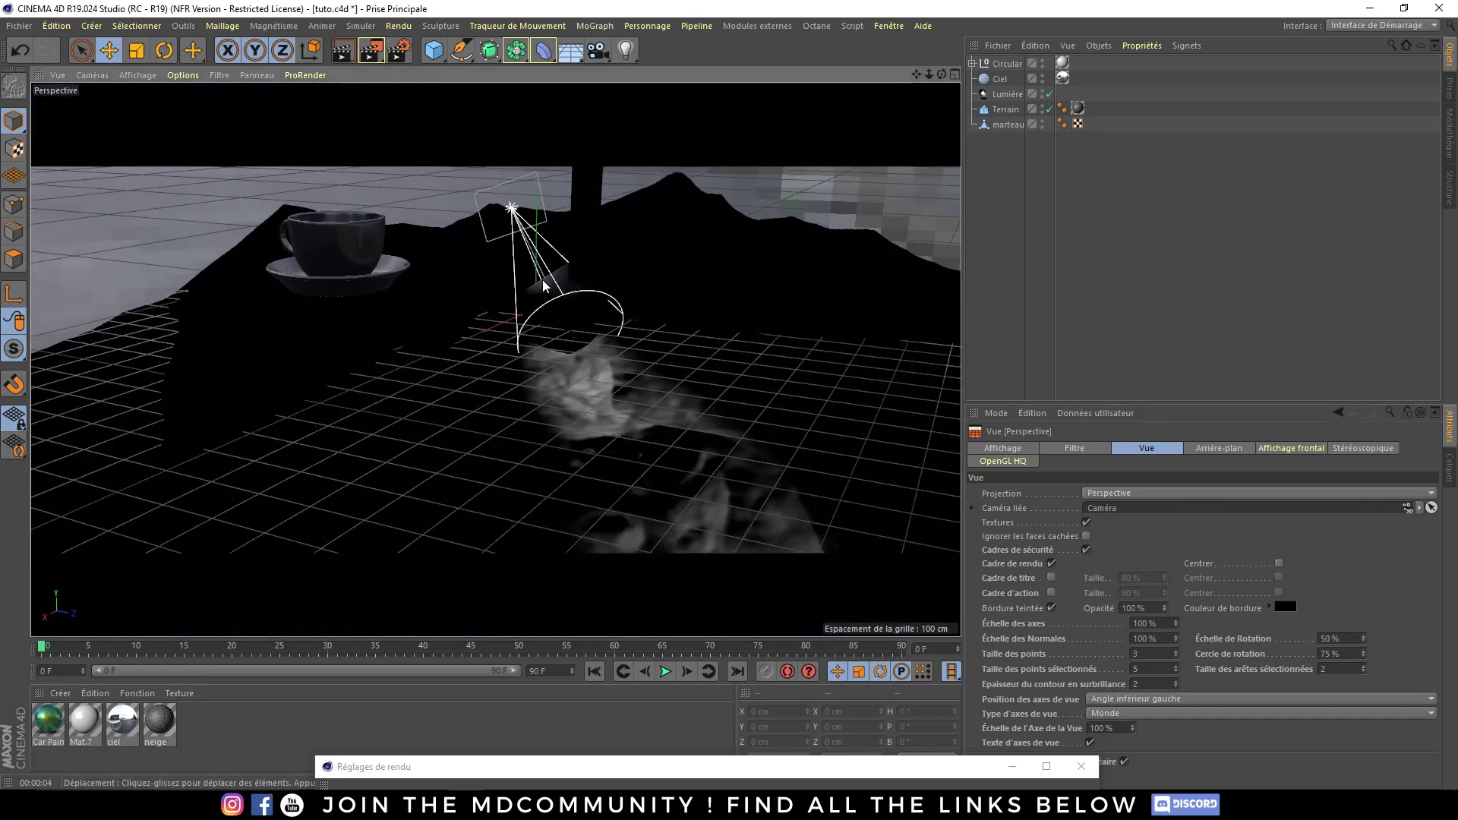
pyautogui.scroll(-2, 544, 285)
pyautogui.scroll(-1, 608, 415)
pyautogui.scroll(-1, 613, 403)
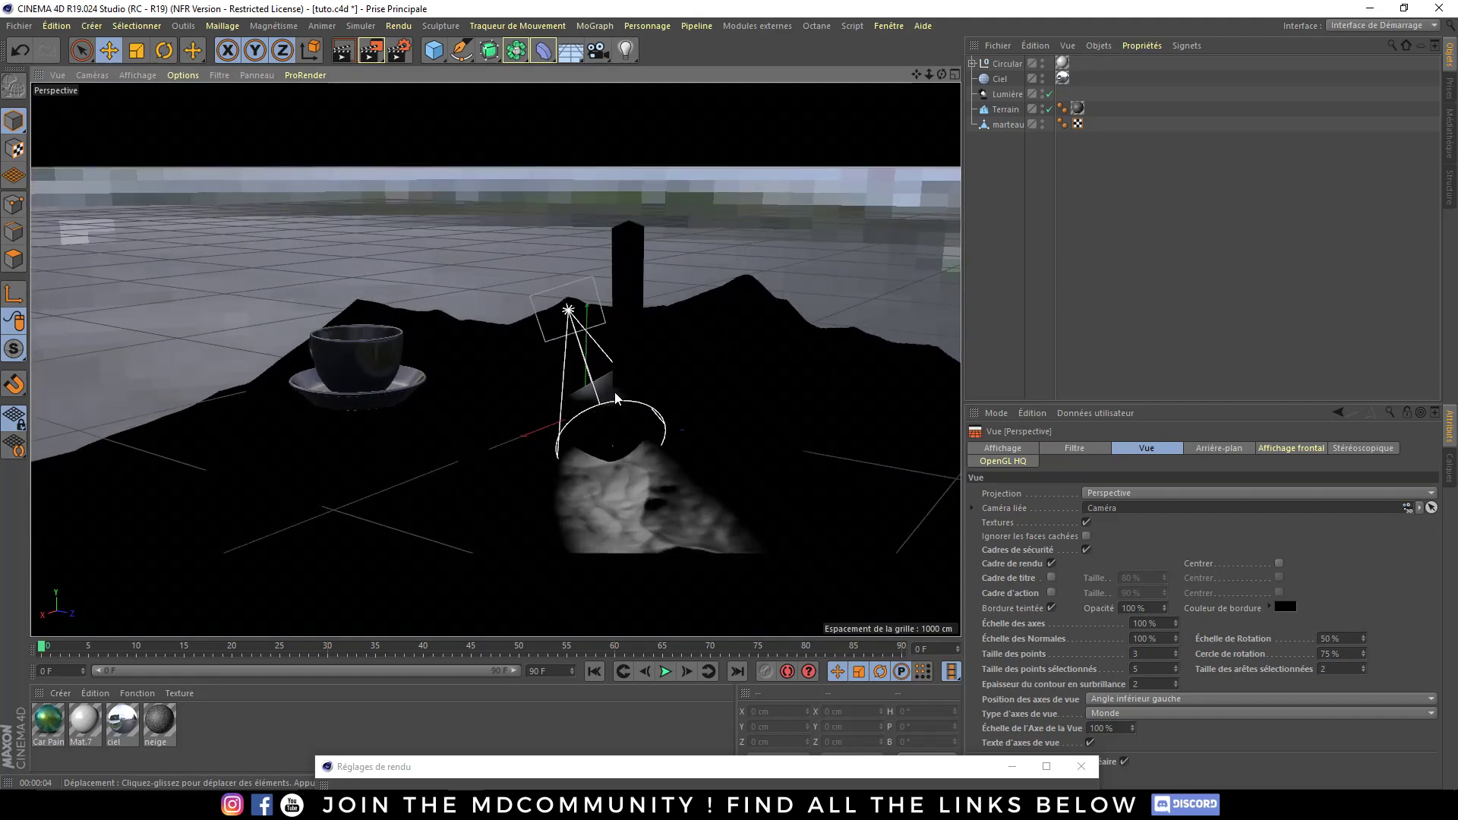
pyautogui.scroll(-1, 616, 399)
pyautogui.scroll(-1, 664, 410)
pyautogui.moveTo(714, 766)
pyautogui.mouseDown()
pyautogui.moveTo(842, 397)
pyautogui.moveTo(795, 614)
pyautogui.mouseUp()
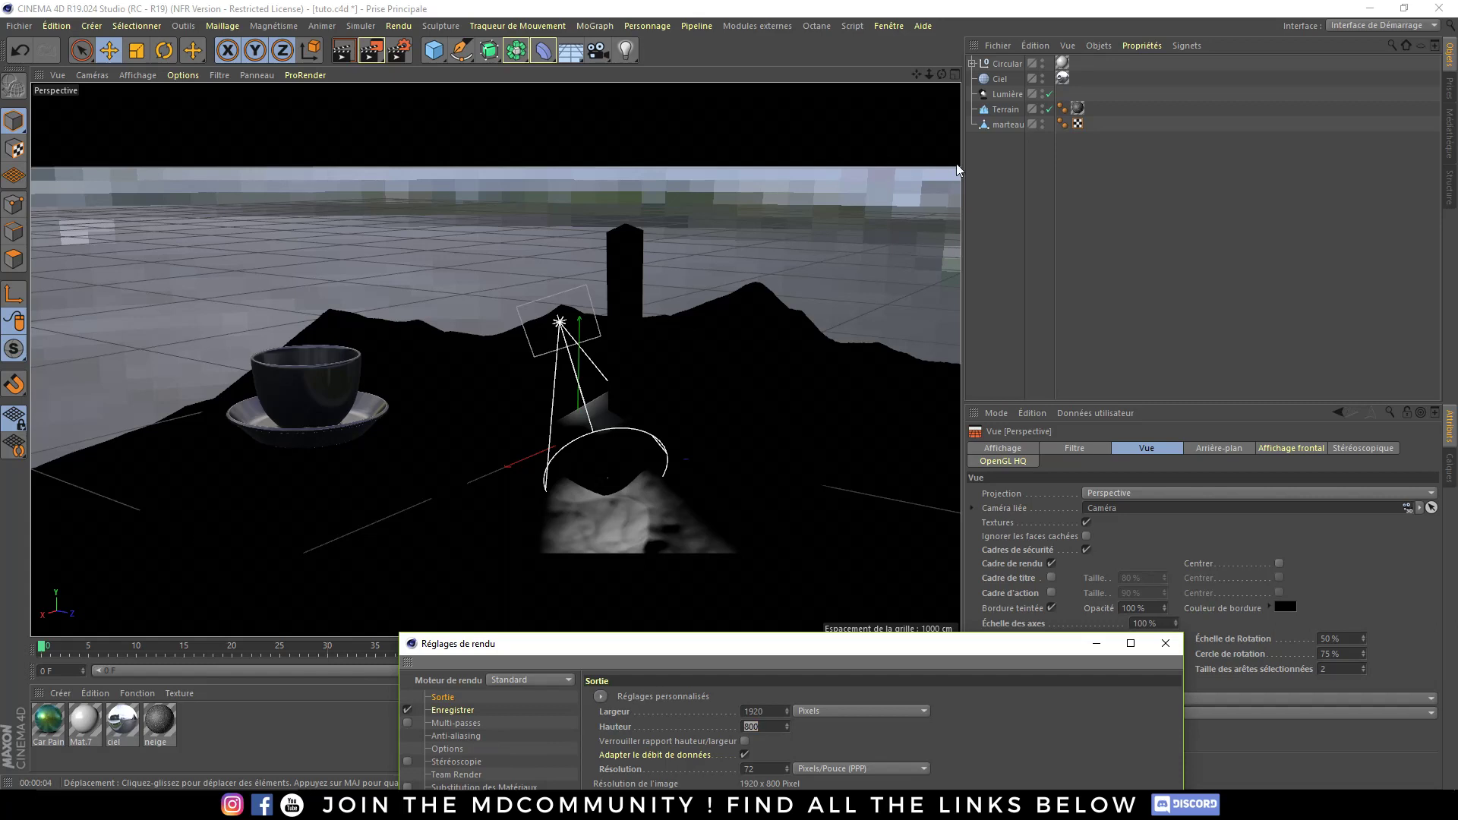
# - Restore output height to 1080 and lower the tinted border opacity to 10%
pyautogui.moveTo(911, 644); pyautogui.dragTo(921, 633)
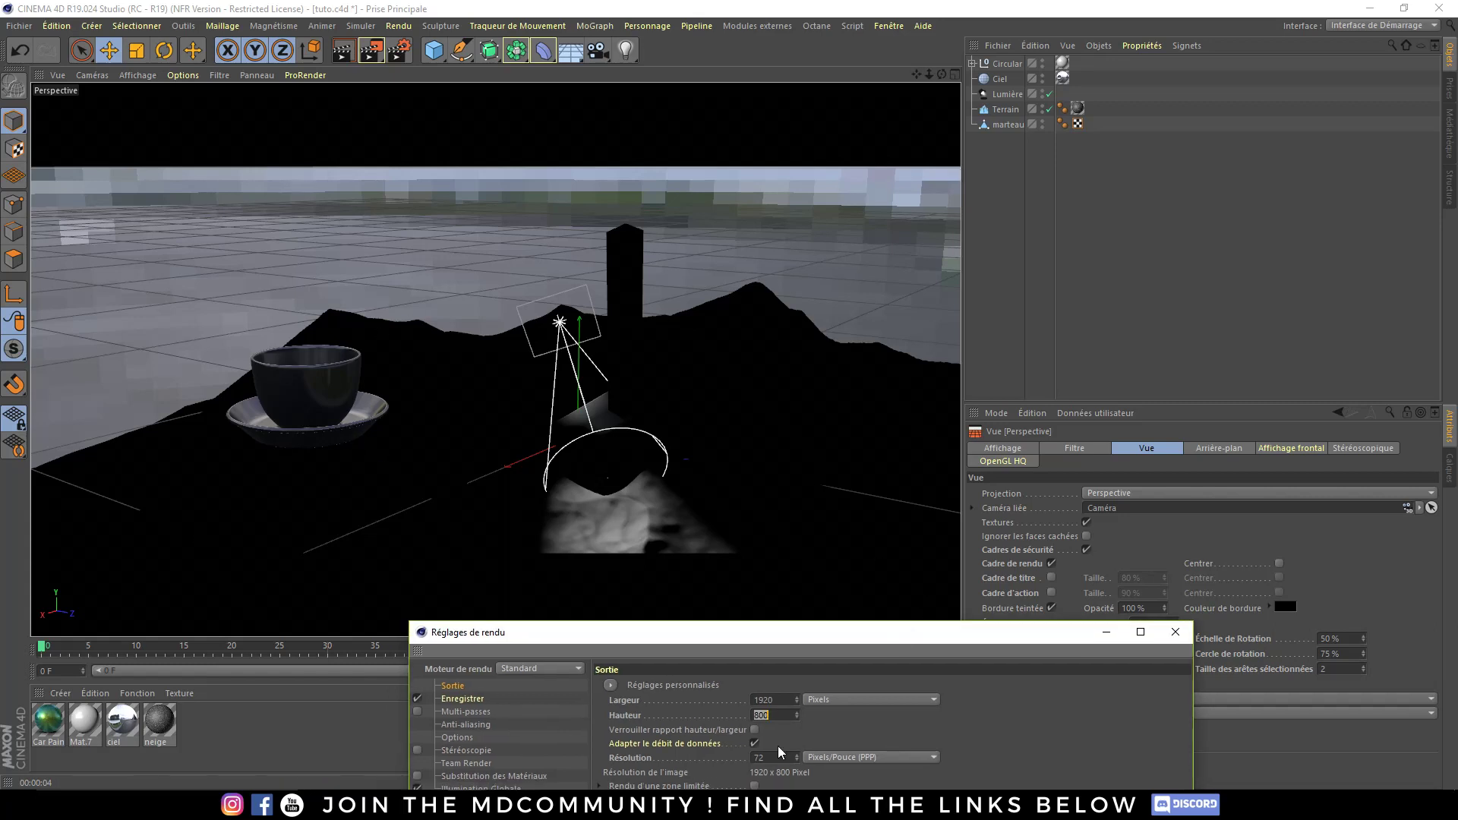
pyautogui.write('1080')
pyautogui.press('Return')
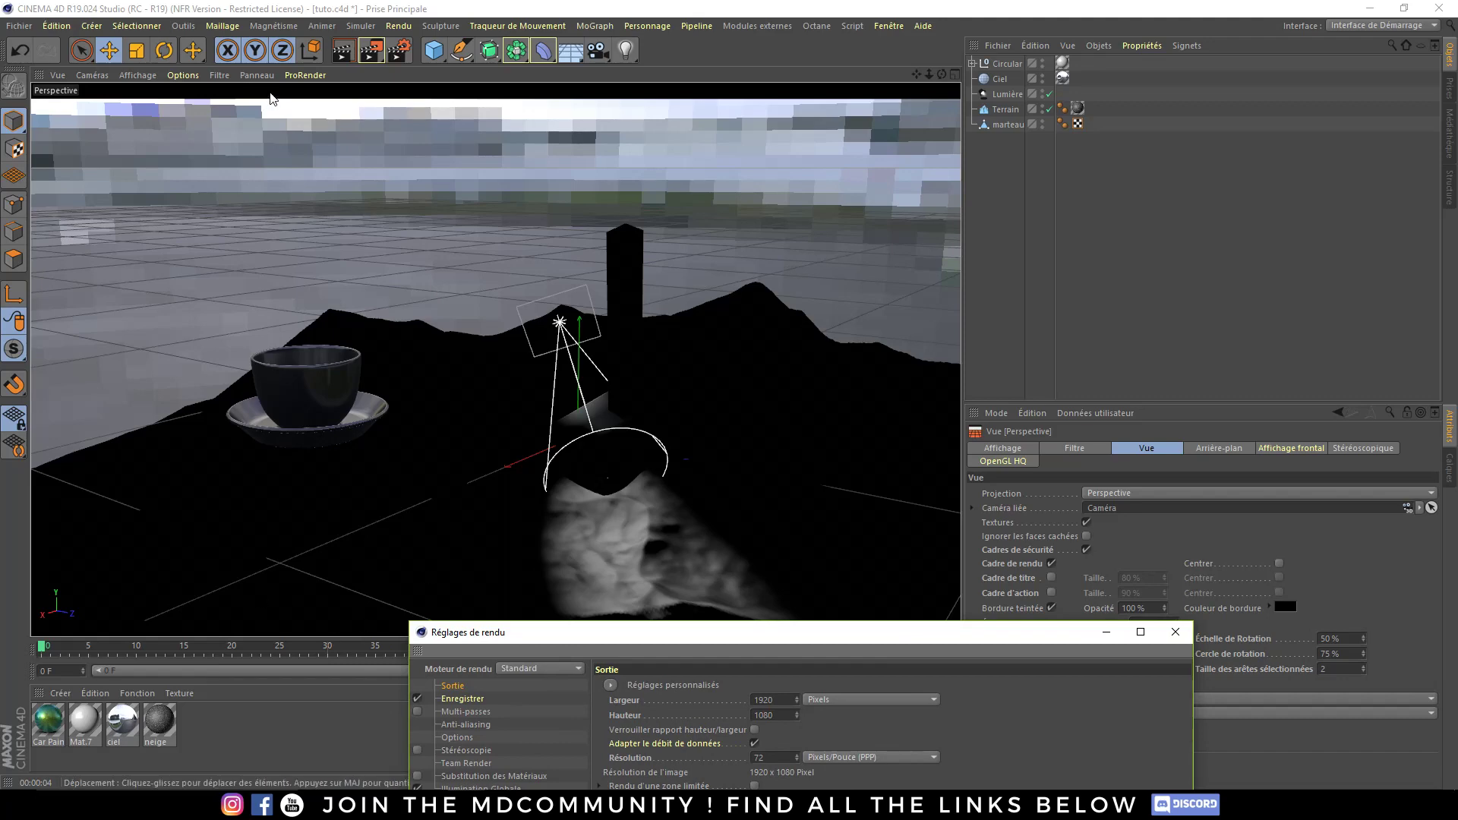
pyautogui.moveTo(600, 623); pyautogui.dragTo(344, 251)
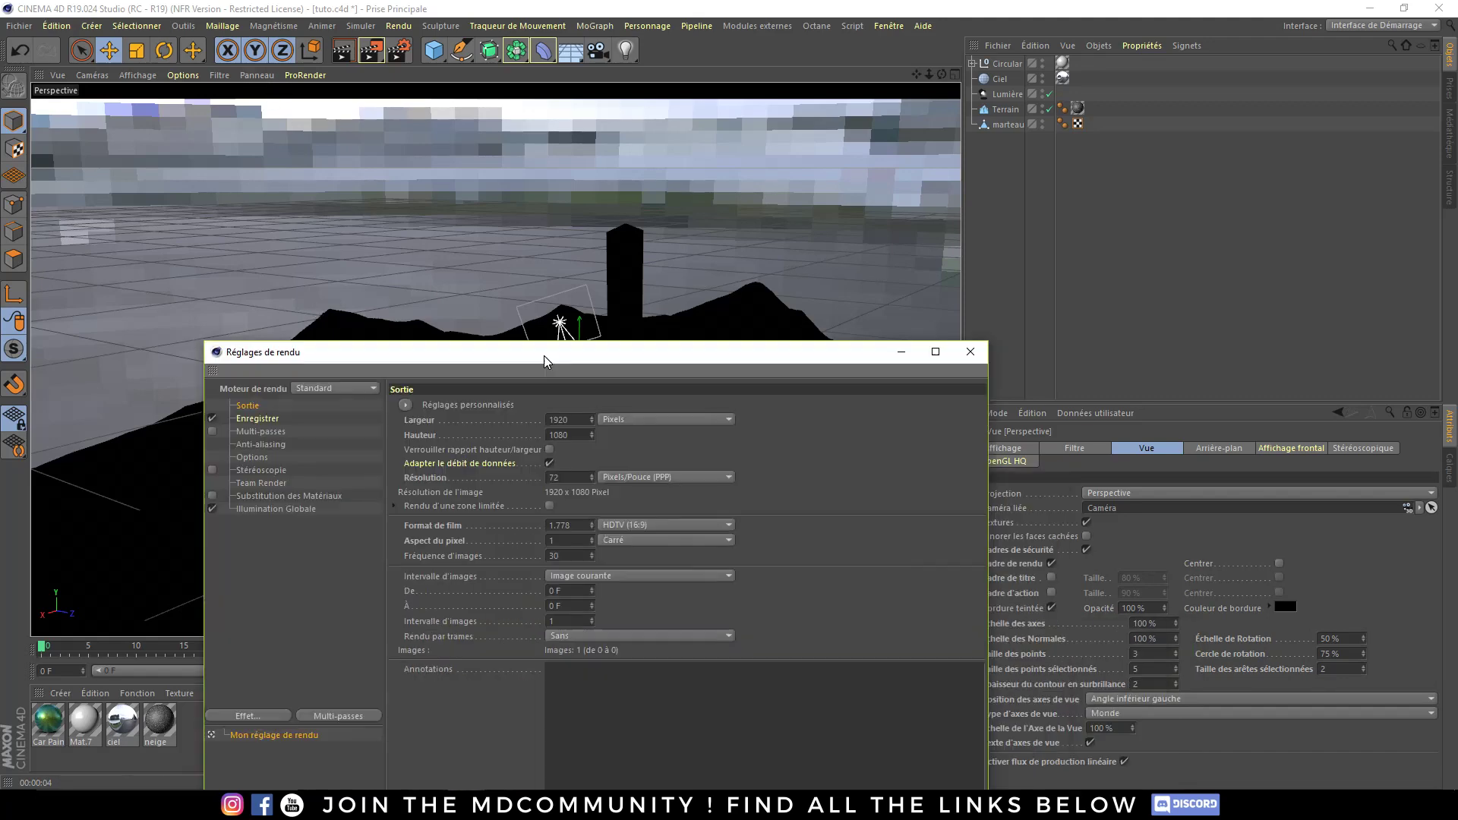
pyautogui.doubleClick(1134, 609)
pyautogui.write('10')
pyautogui.press('Return')
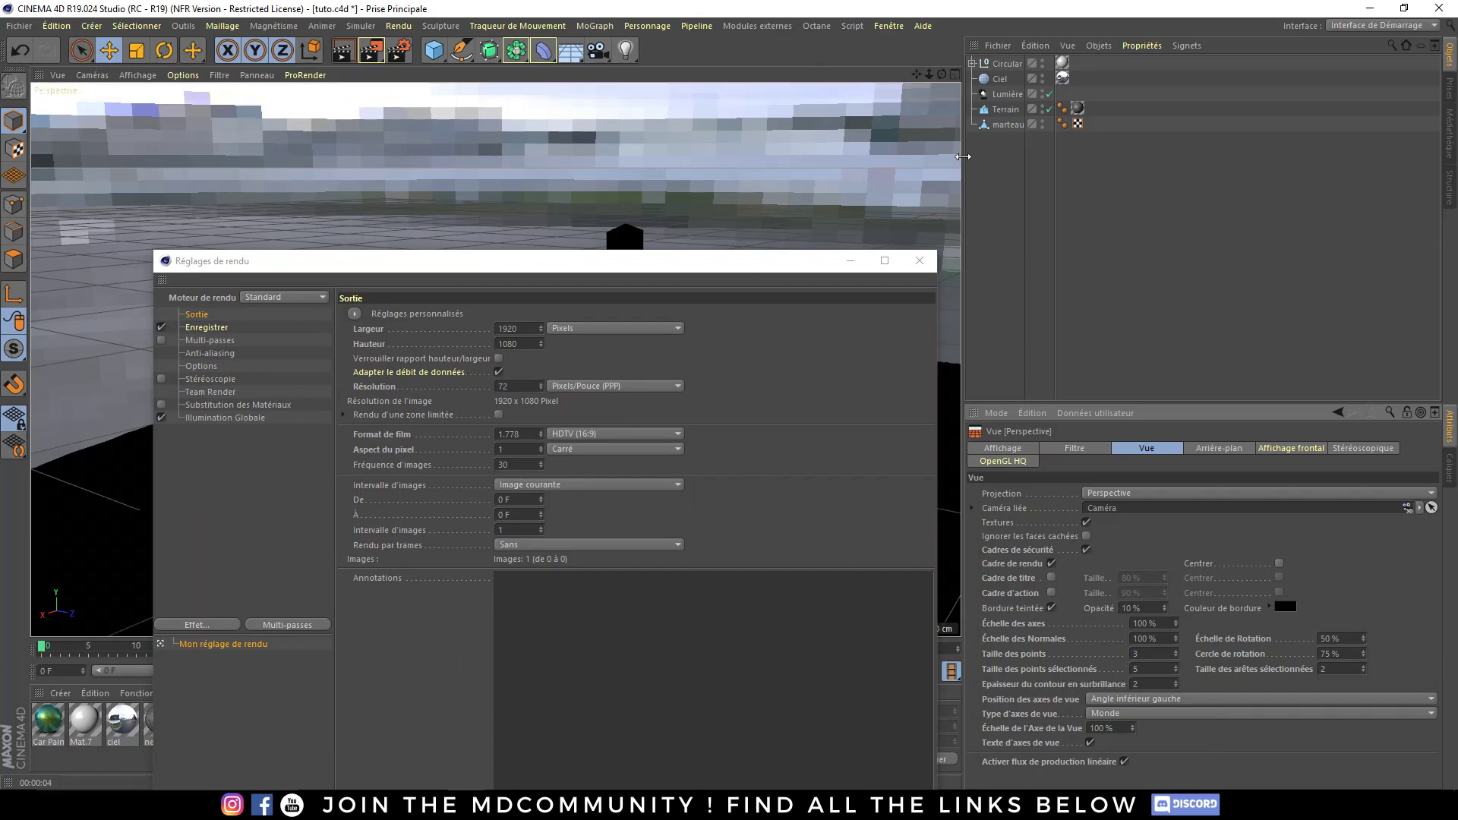
# - Rearrange the side panels and render settings window, and move the timeline to frame 18
pyautogui.moveTo(961, 159)
pyautogui.mouseDown()
pyautogui.moveTo(693, 173)
pyautogui.moveTo(1025, 171)
pyautogui.mouseUp()
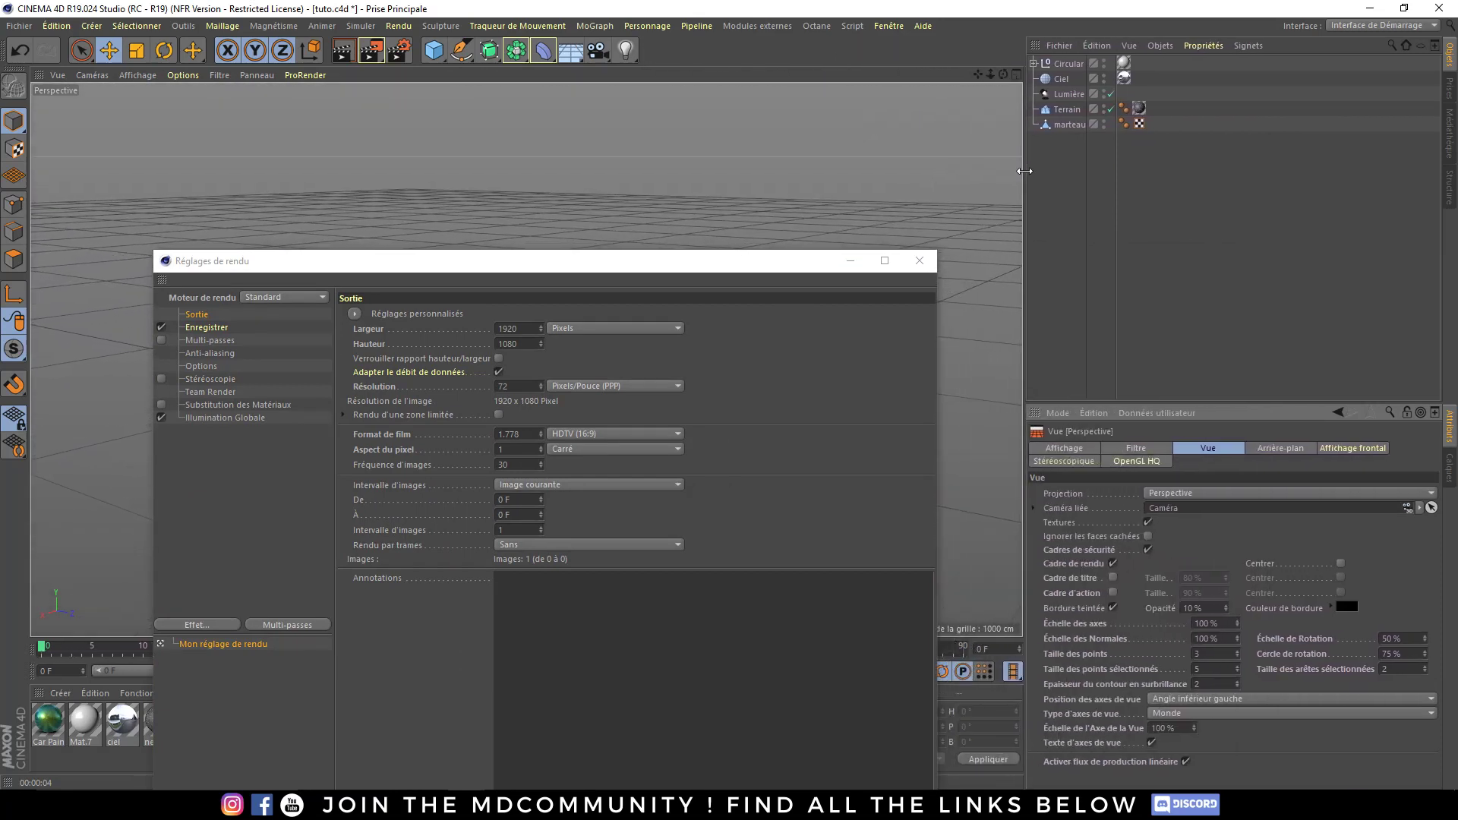
pyautogui.moveTo(659, 269); pyautogui.dragTo(890, 176)
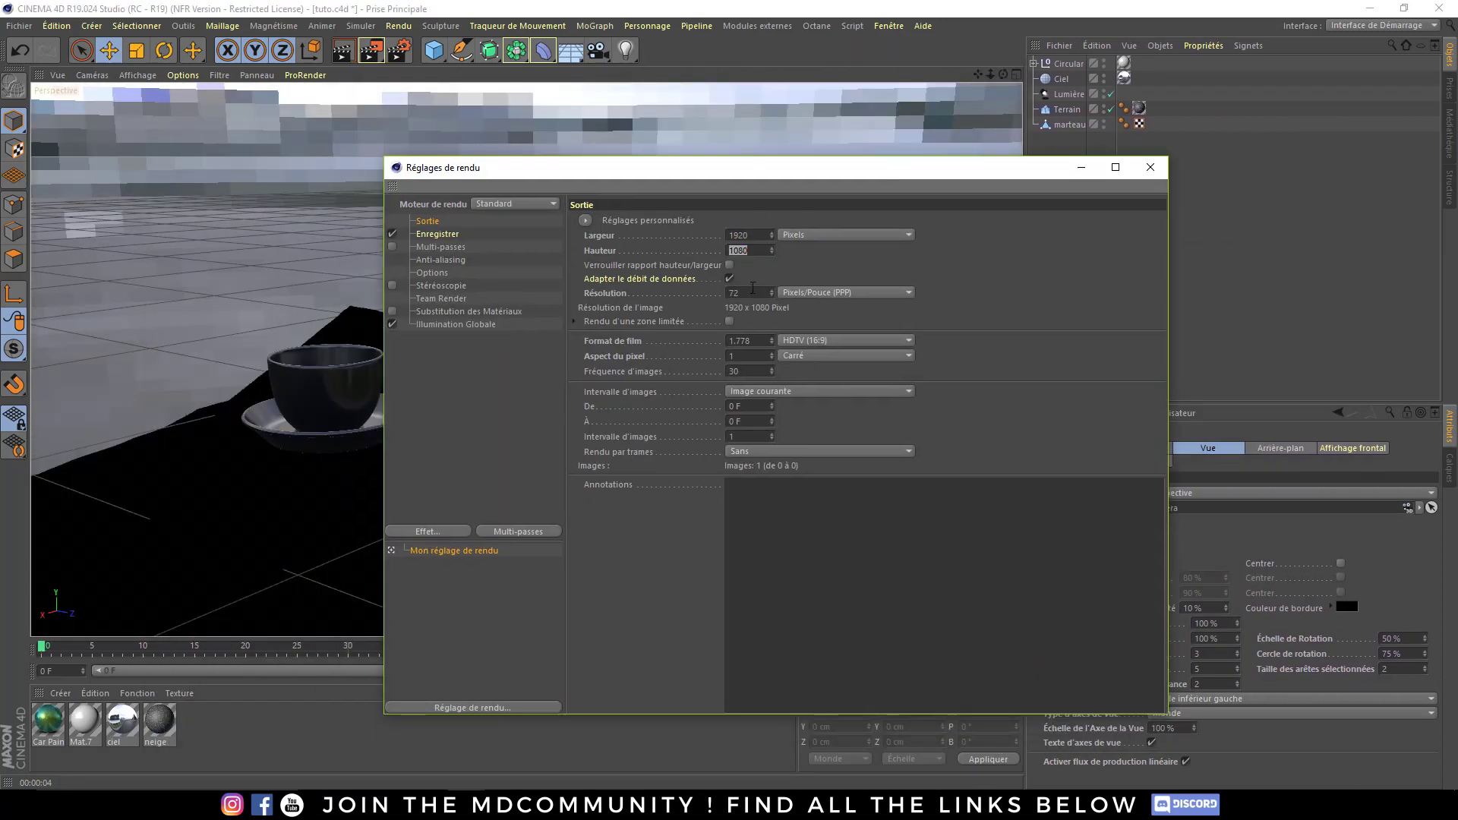
pyautogui.press('Tab')
pyautogui.click(731, 294)
pyautogui.moveTo(795, 174); pyautogui.dragTo(974, 81)
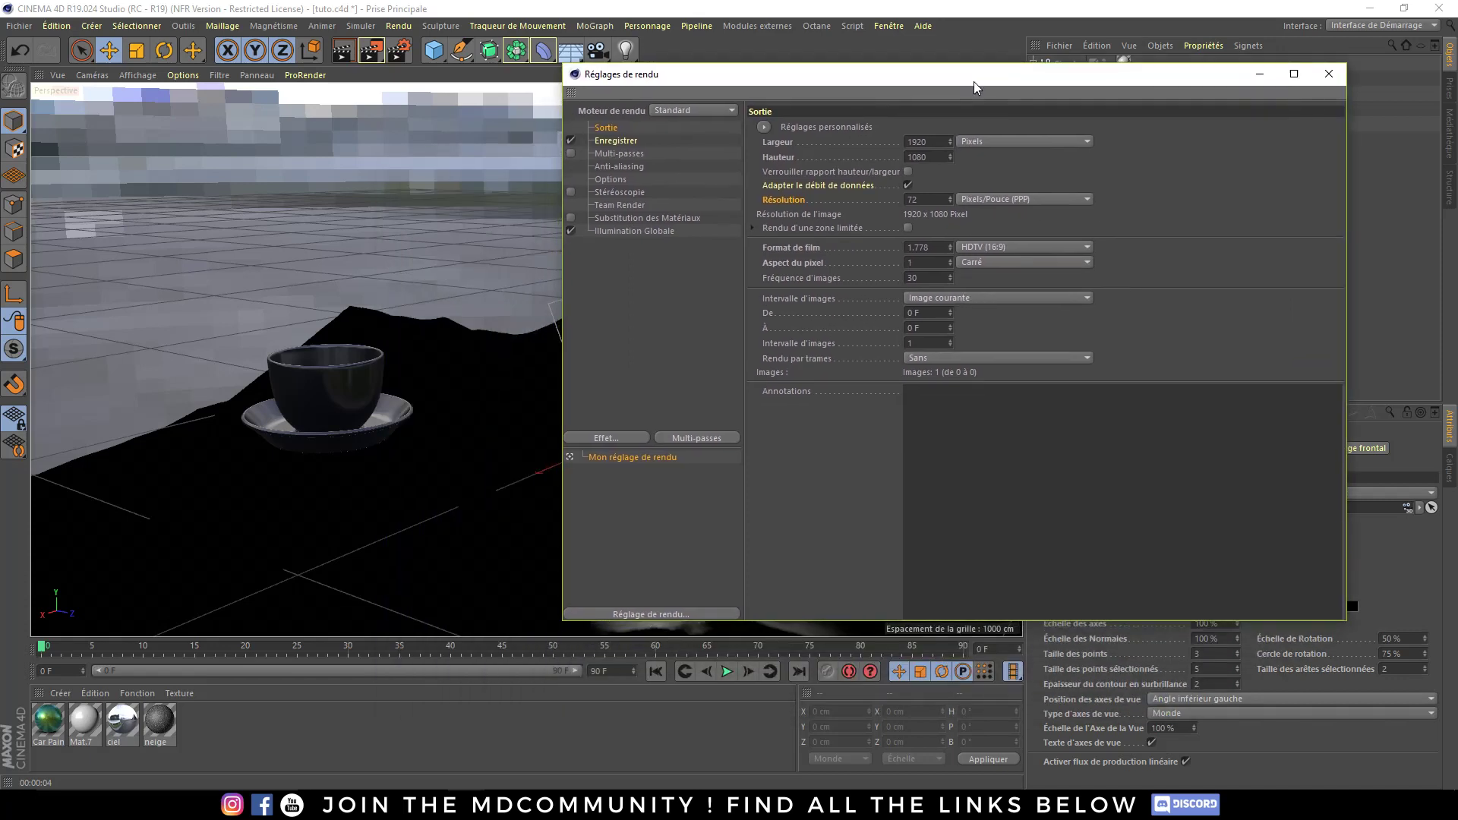
pyautogui.click(226, 647)
# - Set the render frame range to Manual, from frame 10 to frame 15
pyautogui.moveTo(207, 647); pyautogui.dragTo(43, 646)
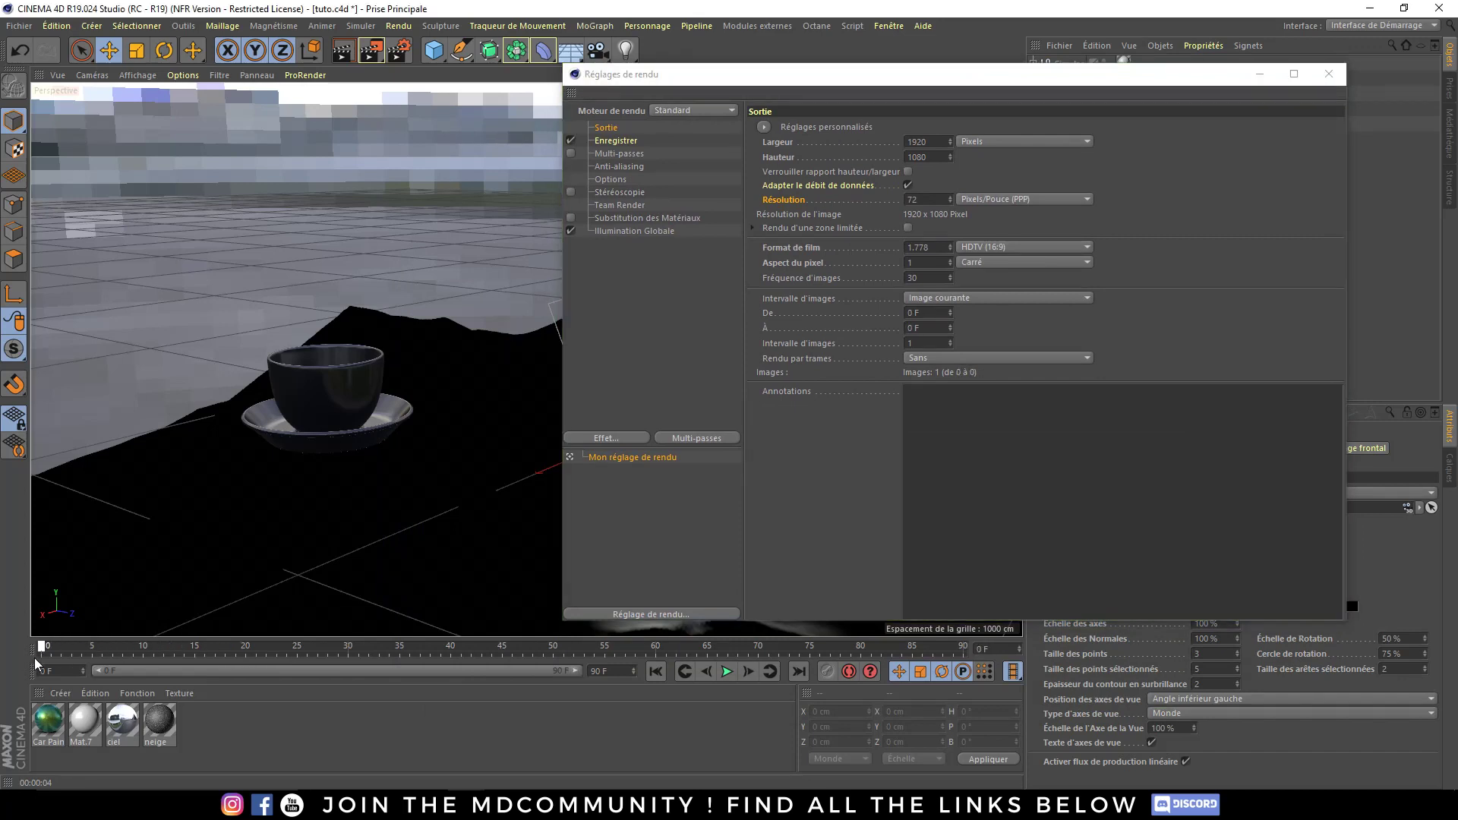
pyautogui.click(940, 298)
pyautogui.click(982, 343)
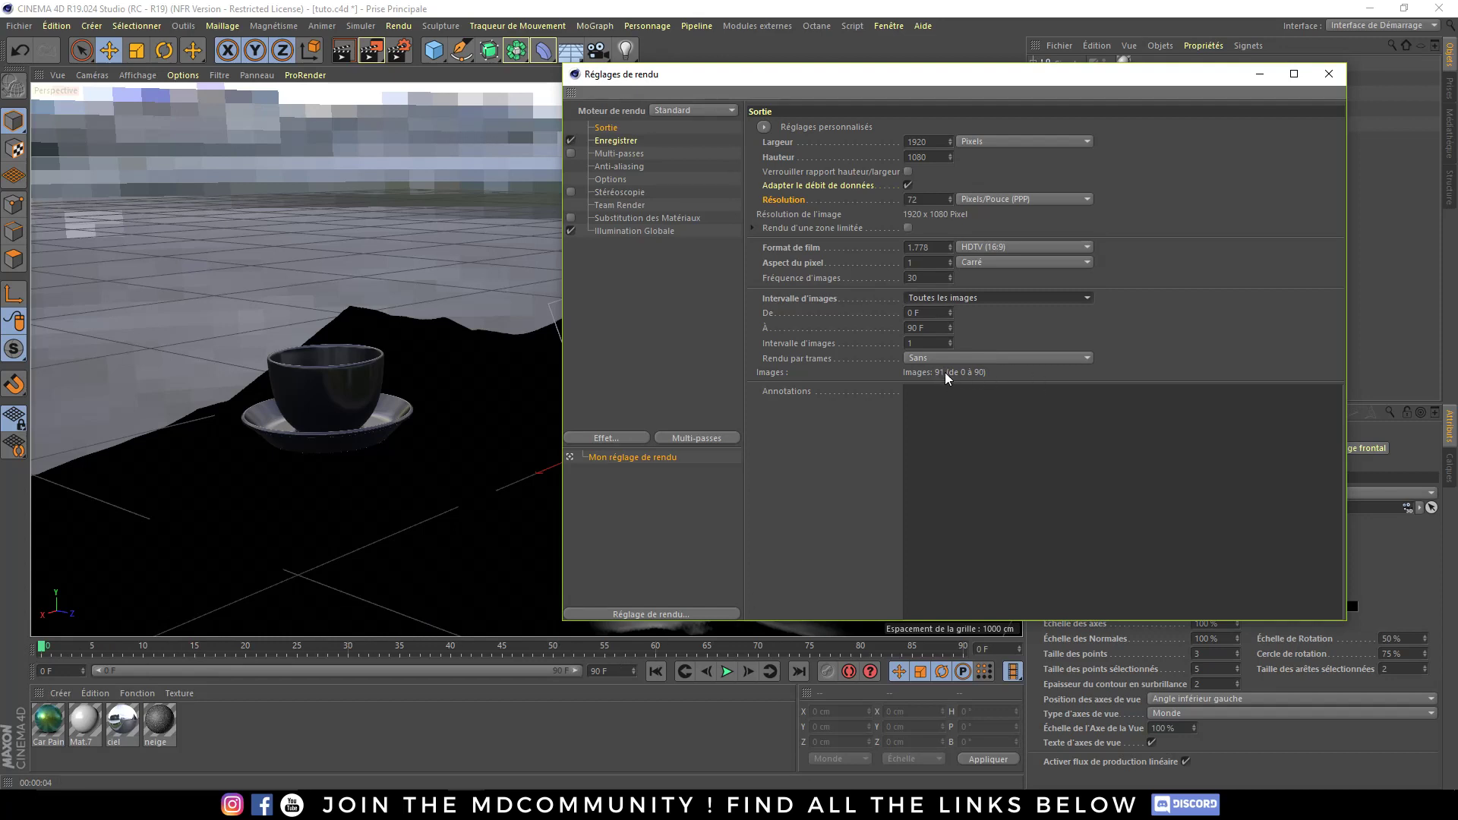
pyautogui.click(978, 301)
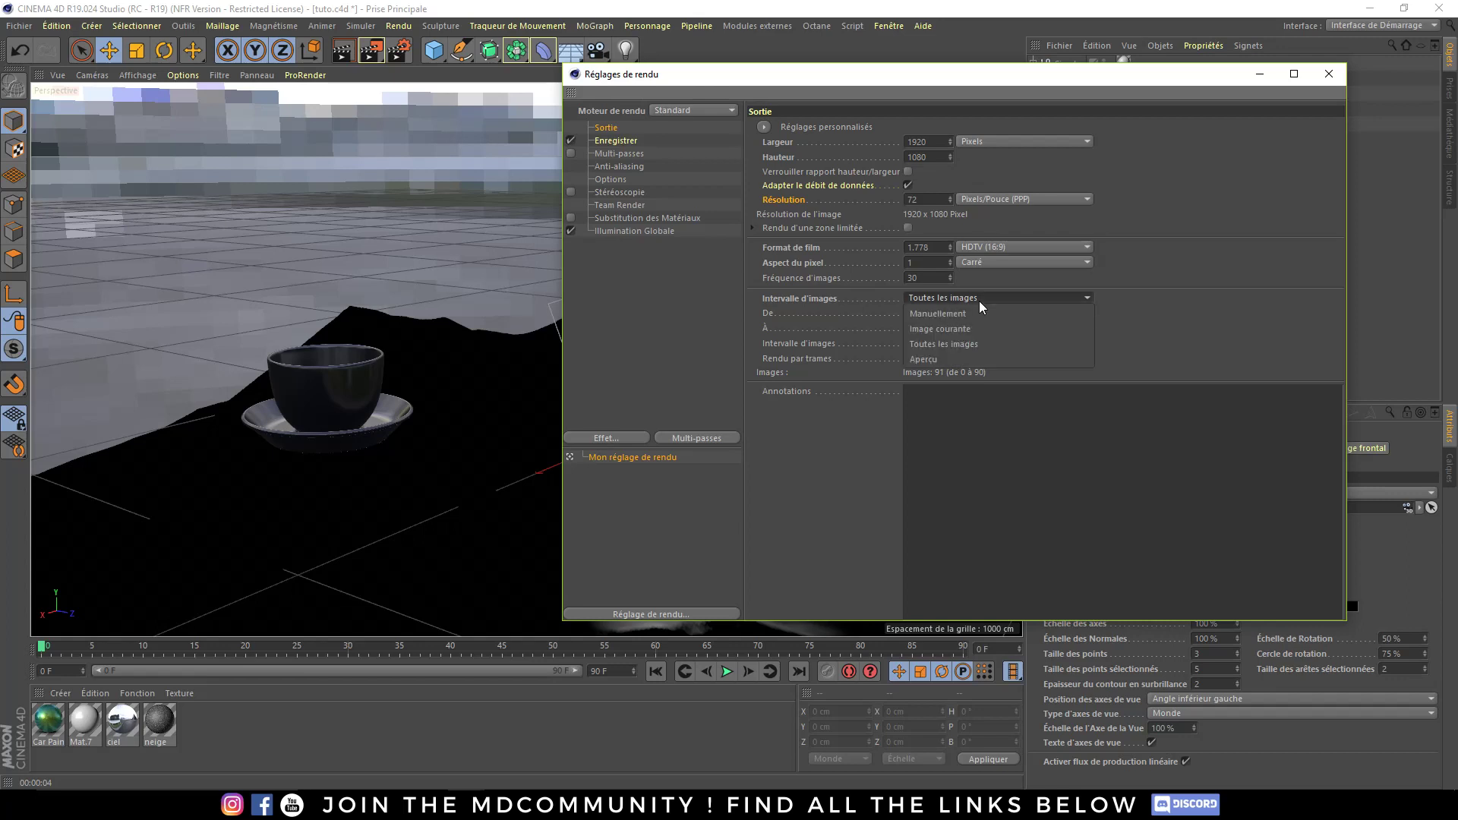
pyautogui.click(982, 312)
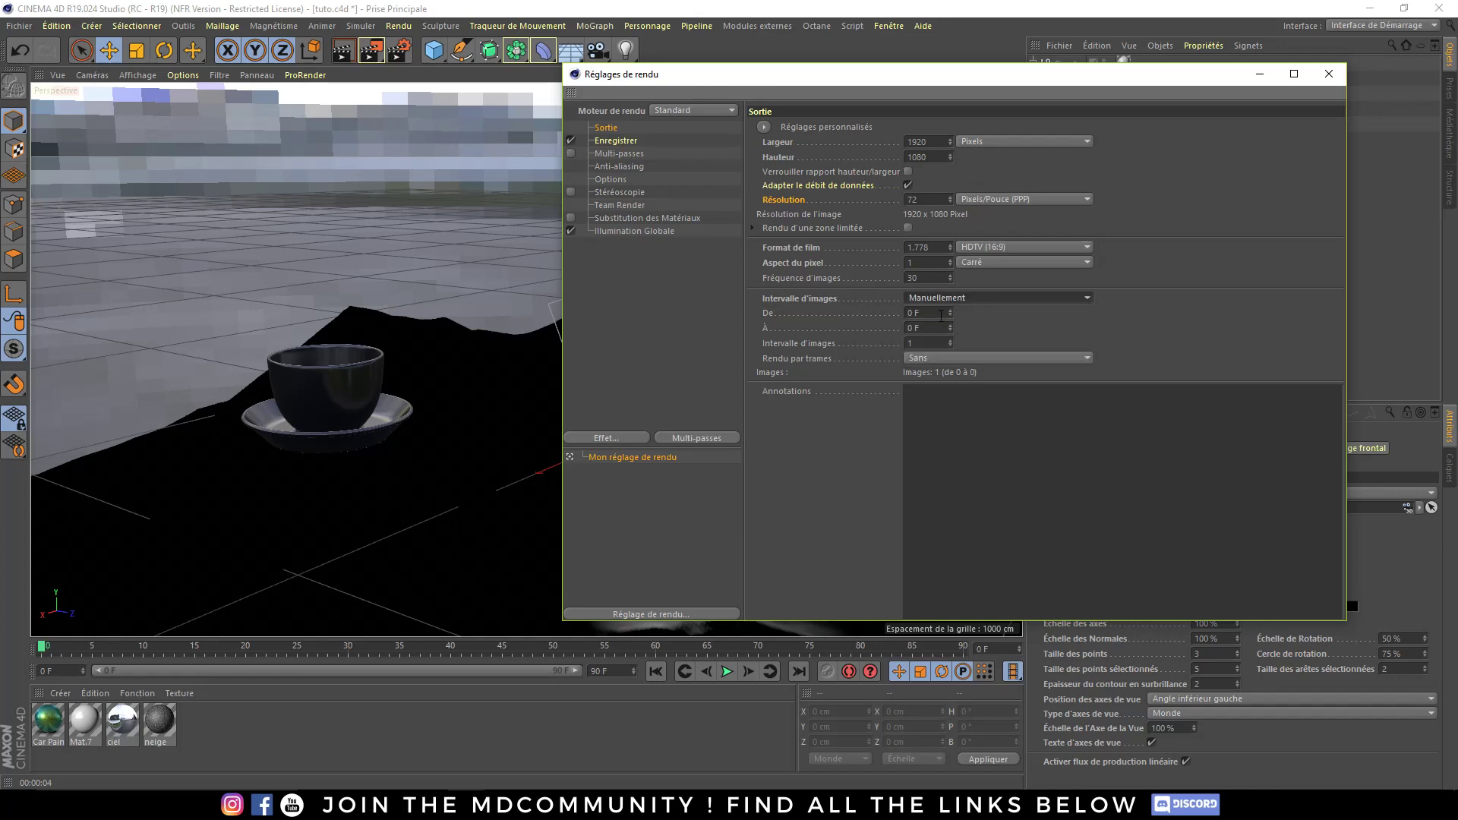
pyautogui.click(941, 315)
pyautogui.write('10')
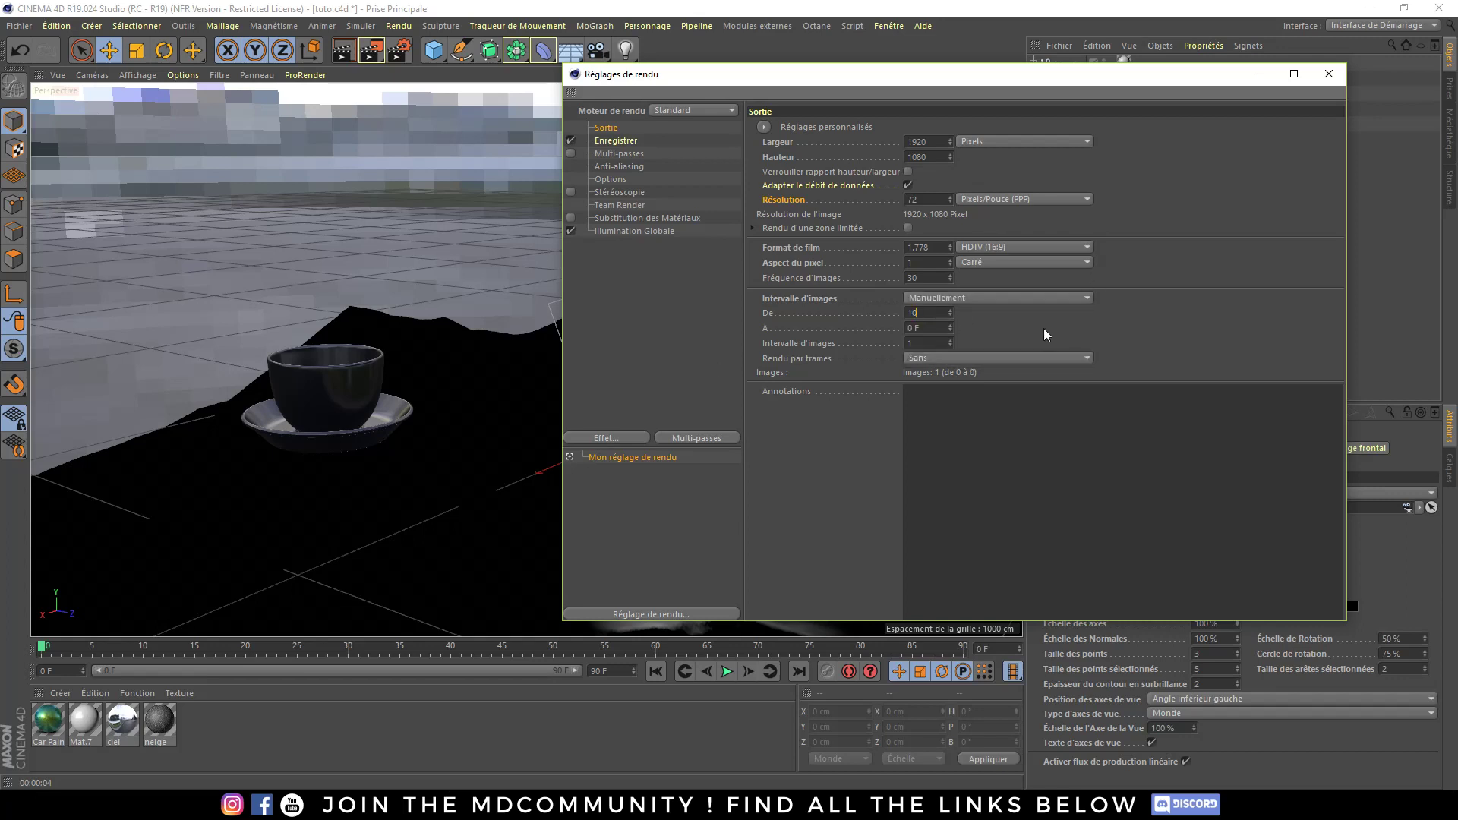
pyautogui.press('Return')
pyautogui.click(921, 328)
pyautogui.write('15')
# - Set the saved image format to PNG at 16 bits per channel
pyautogui.click(623, 141)
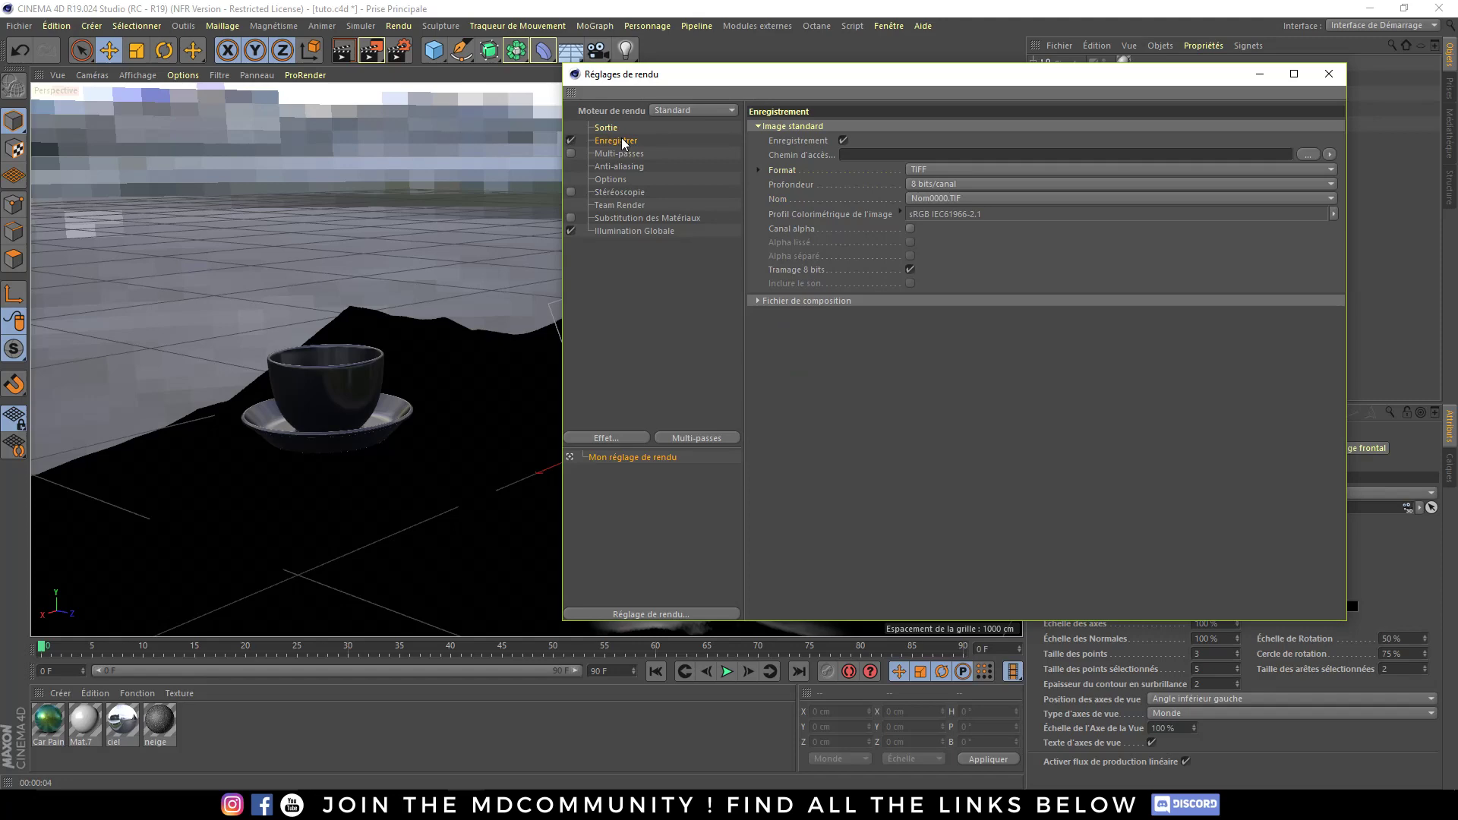
pyautogui.click(1308, 154)
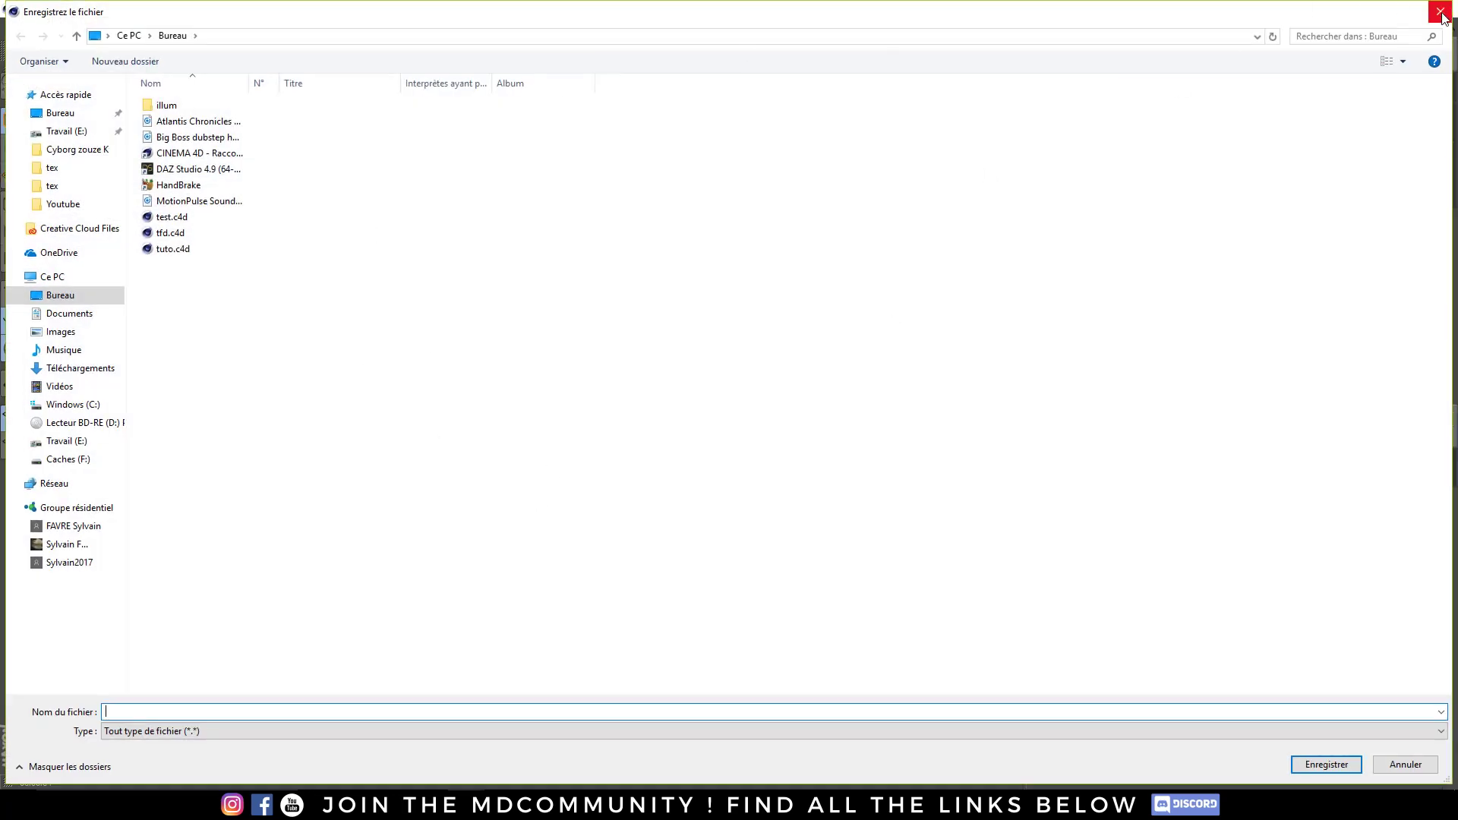
pyautogui.click(1440, 13)
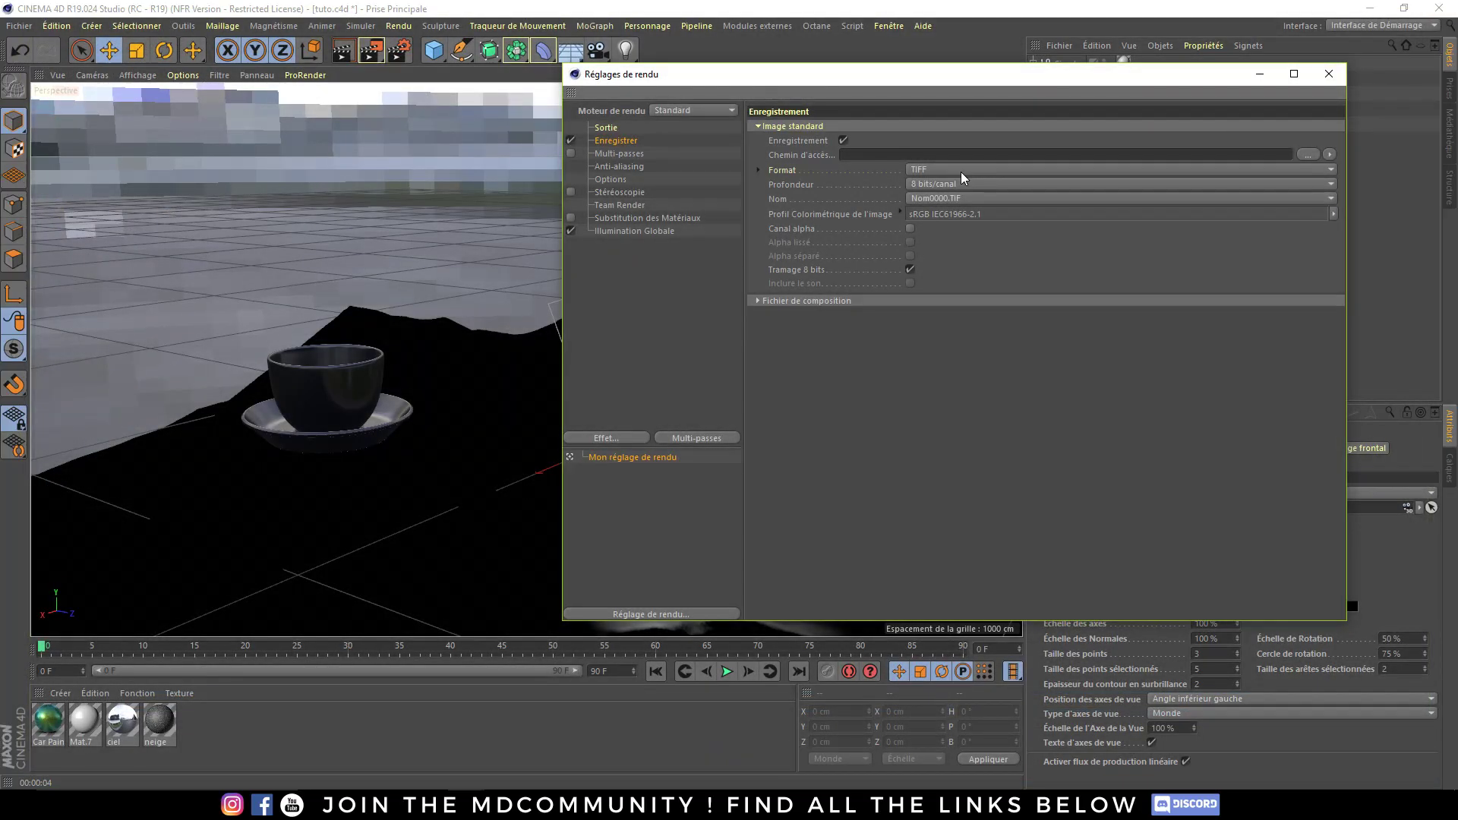
pyautogui.click(961, 173)
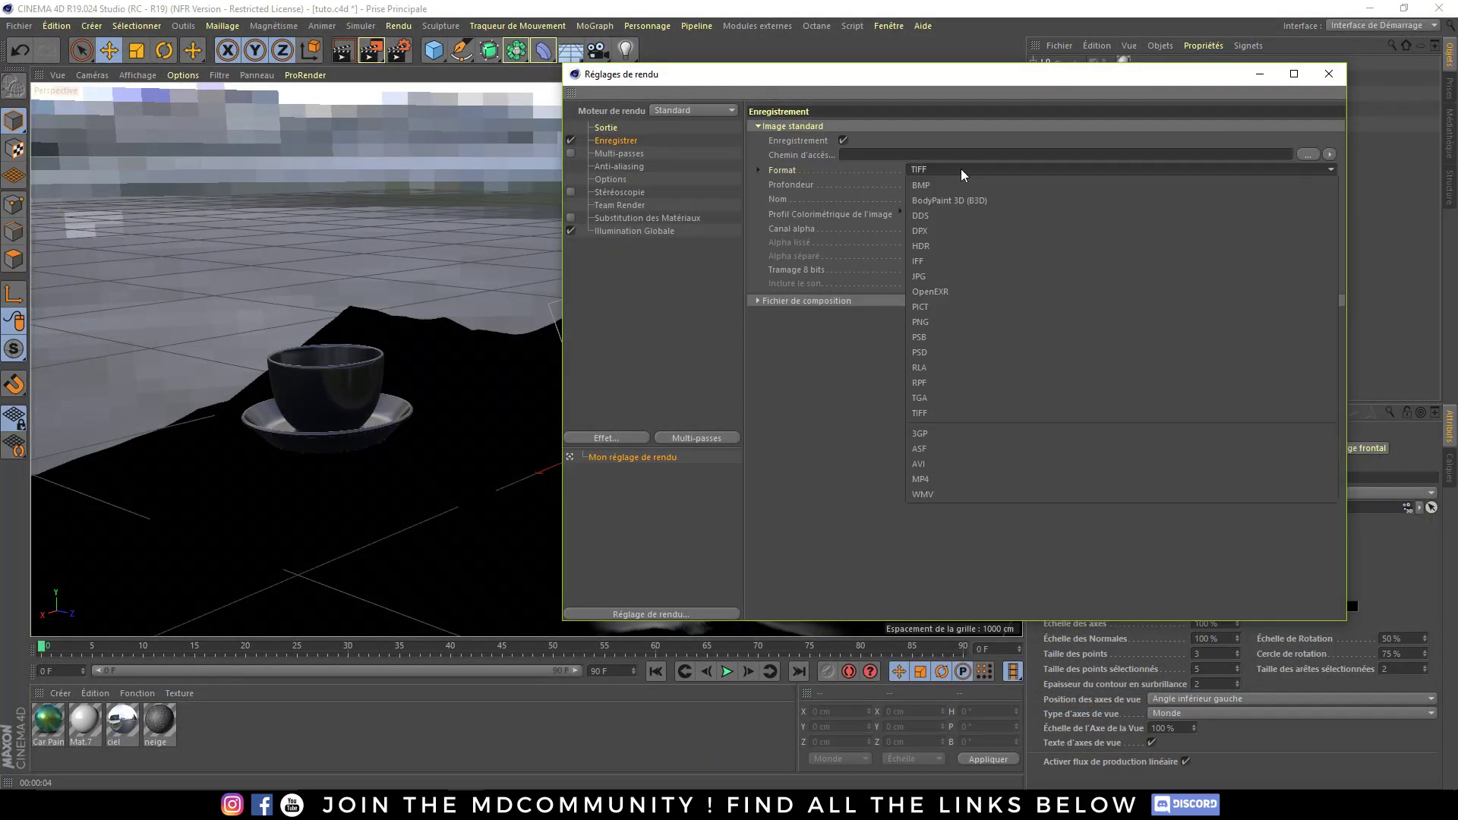
pyautogui.click(991, 321)
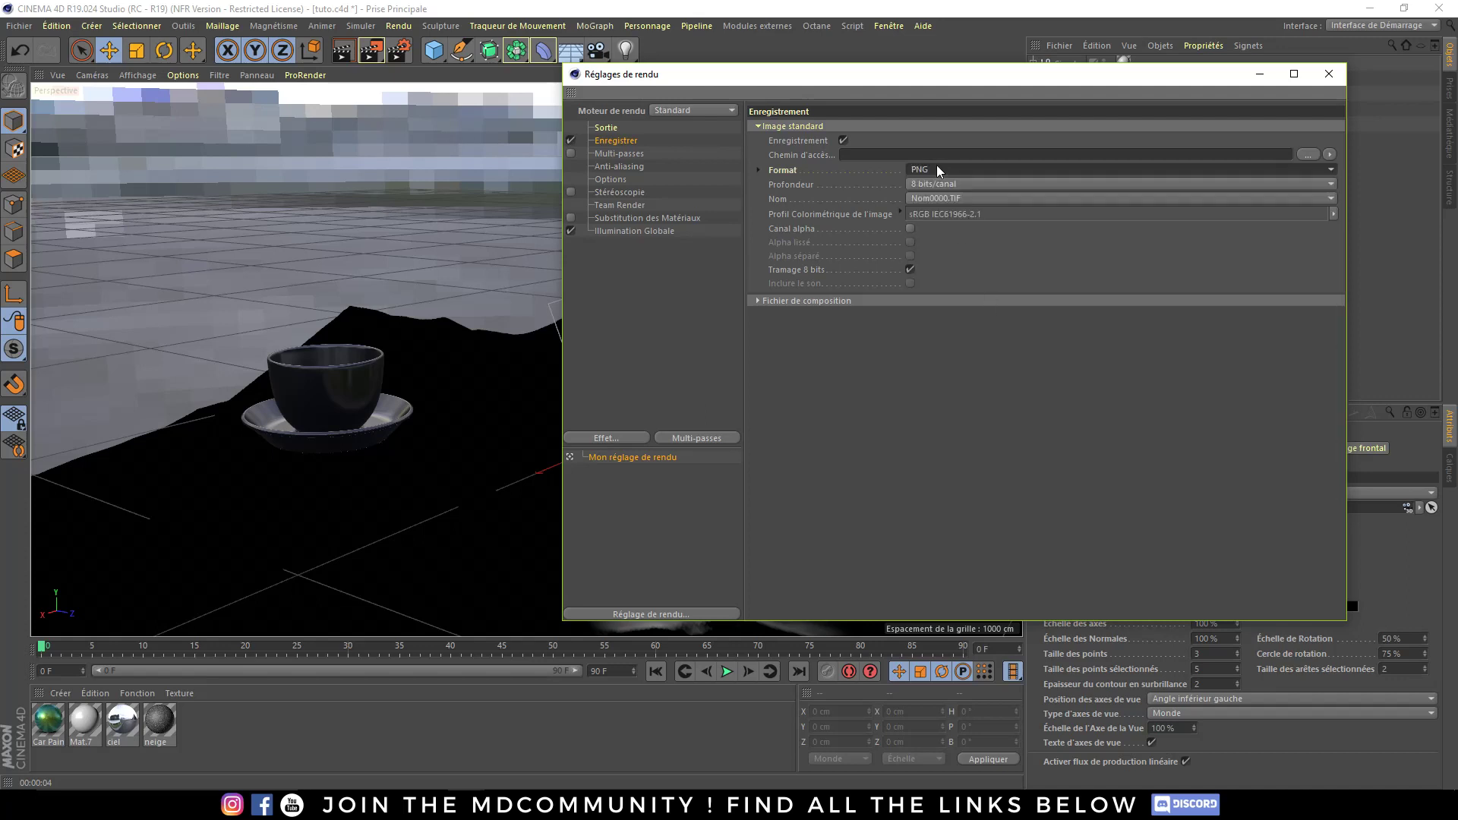
pyautogui.click(966, 169)
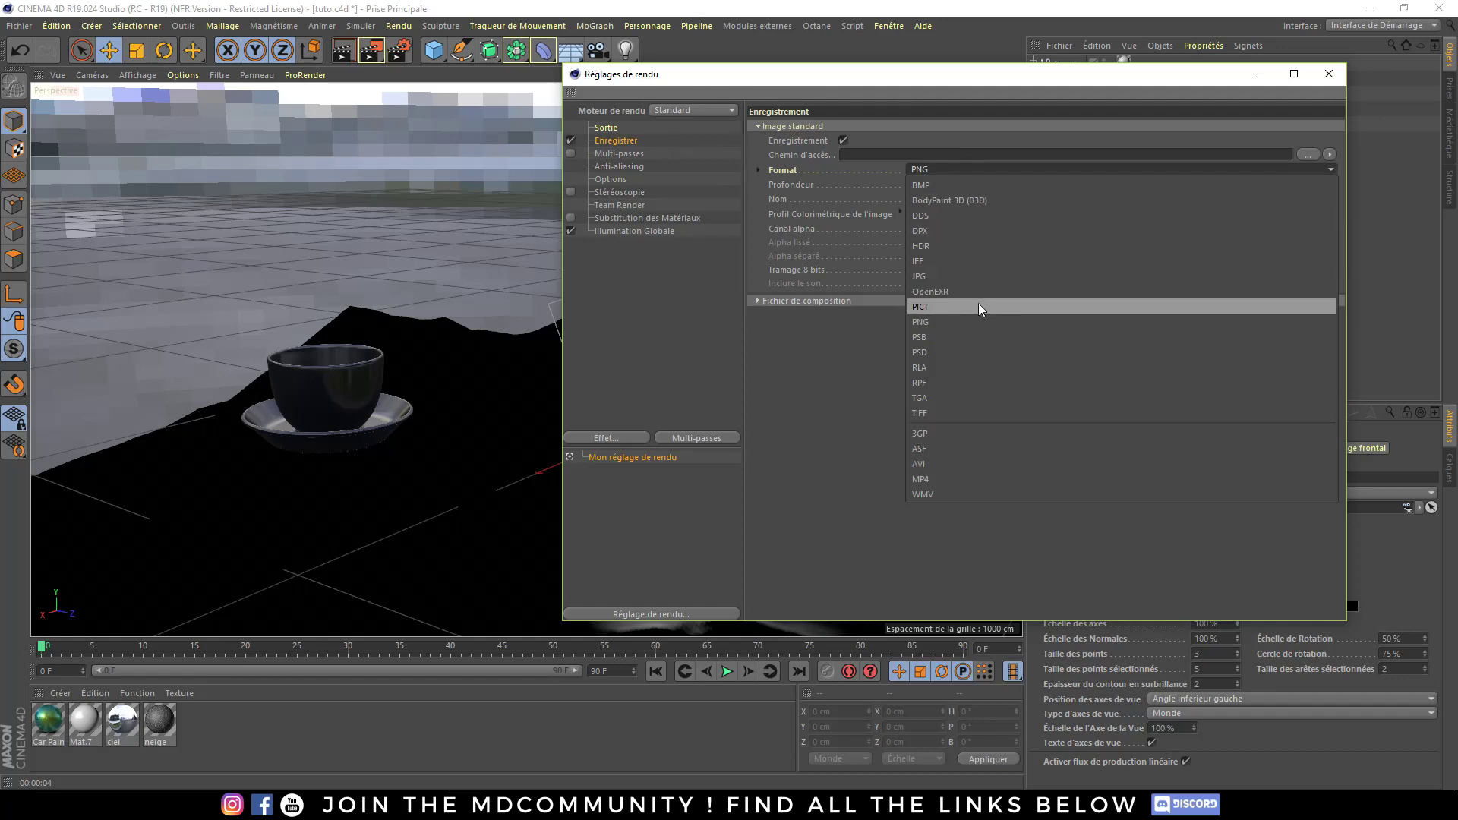
pyautogui.click(1008, 320)
pyautogui.click(958, 183)
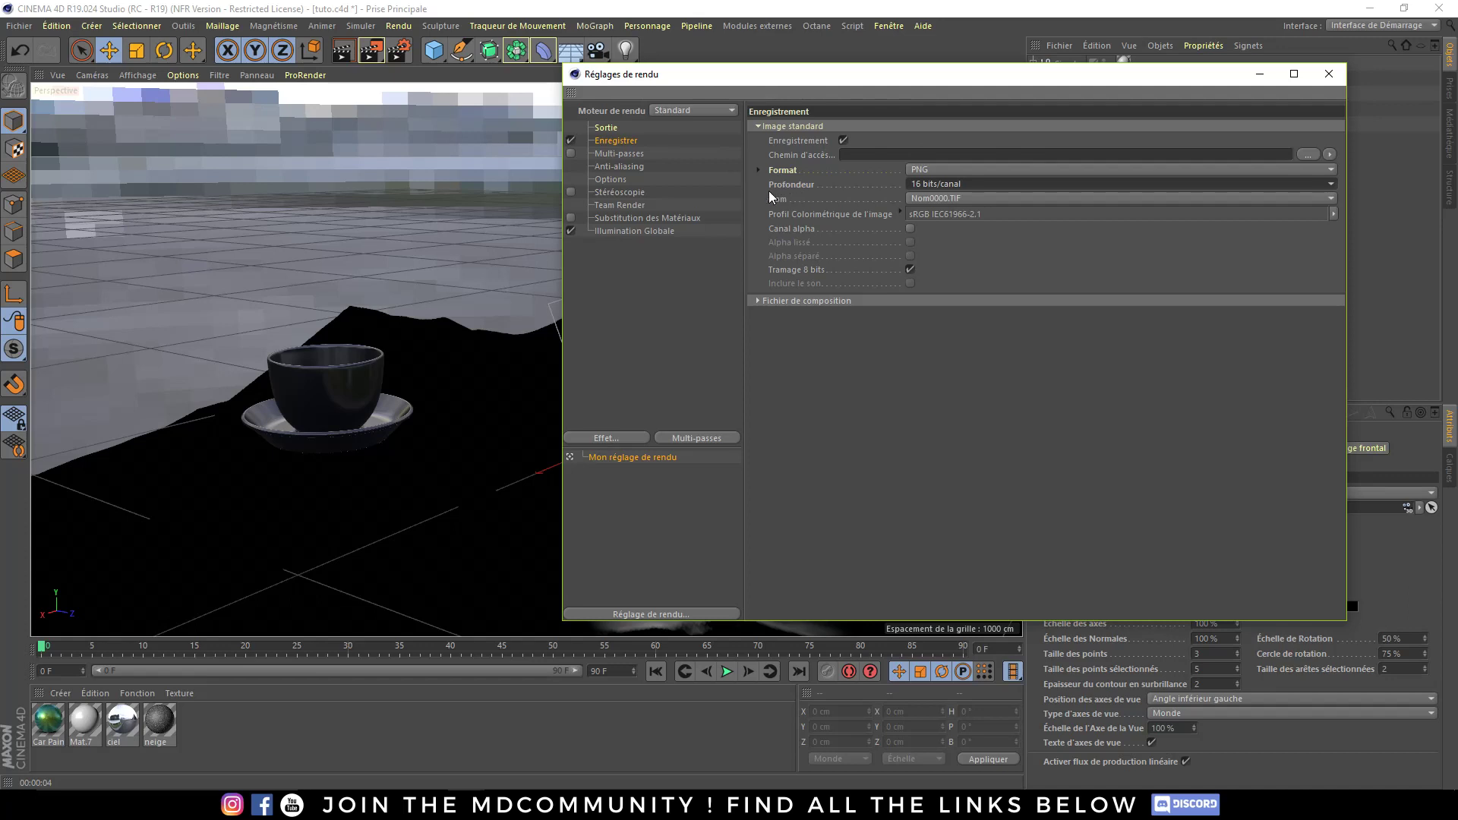
# - Set the frame range to all frames (0 to 90) and close the render settings
pyautogui.click(630, 230)
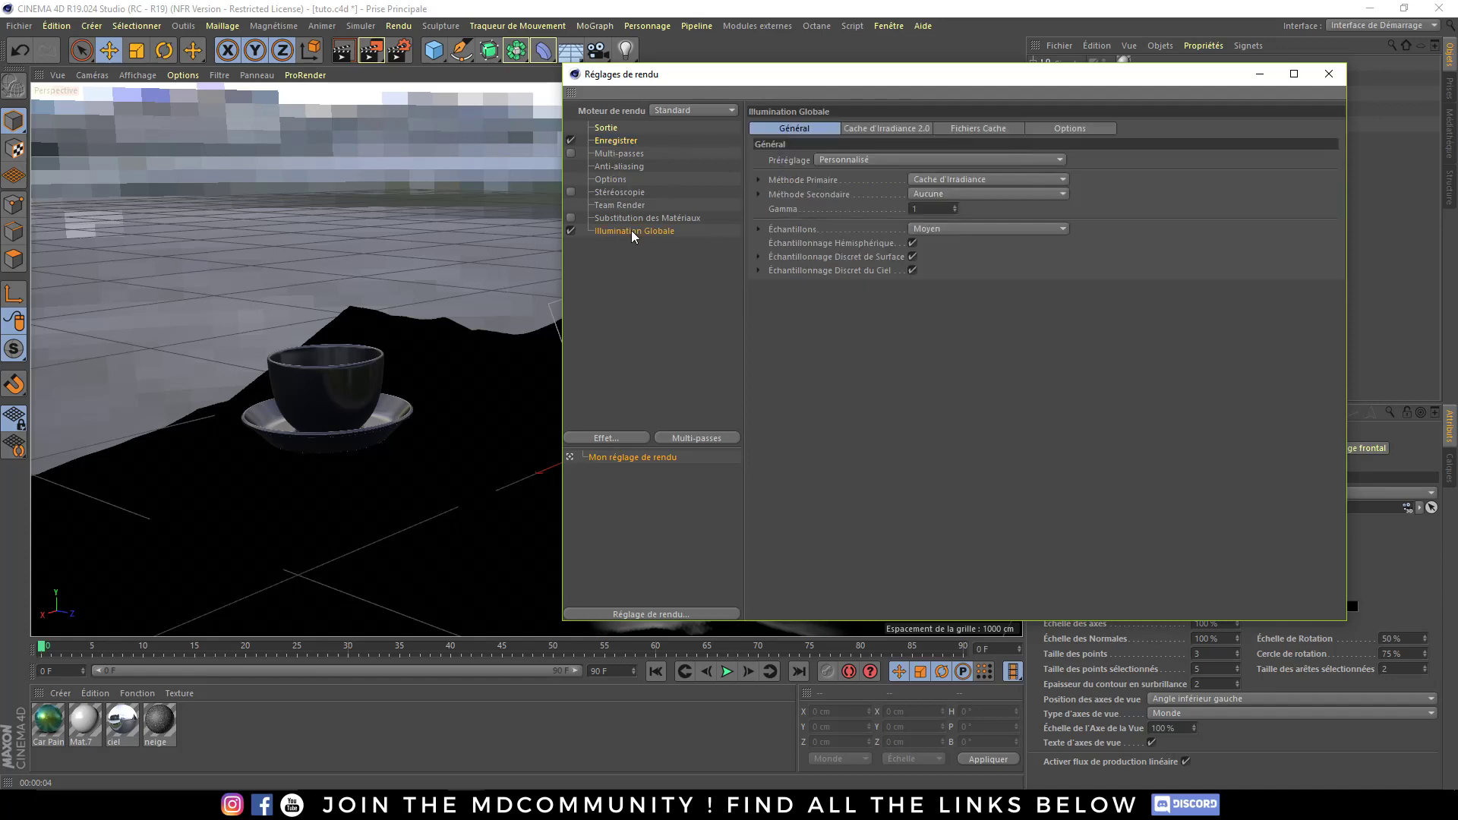
pyautogui.click(619, 154)
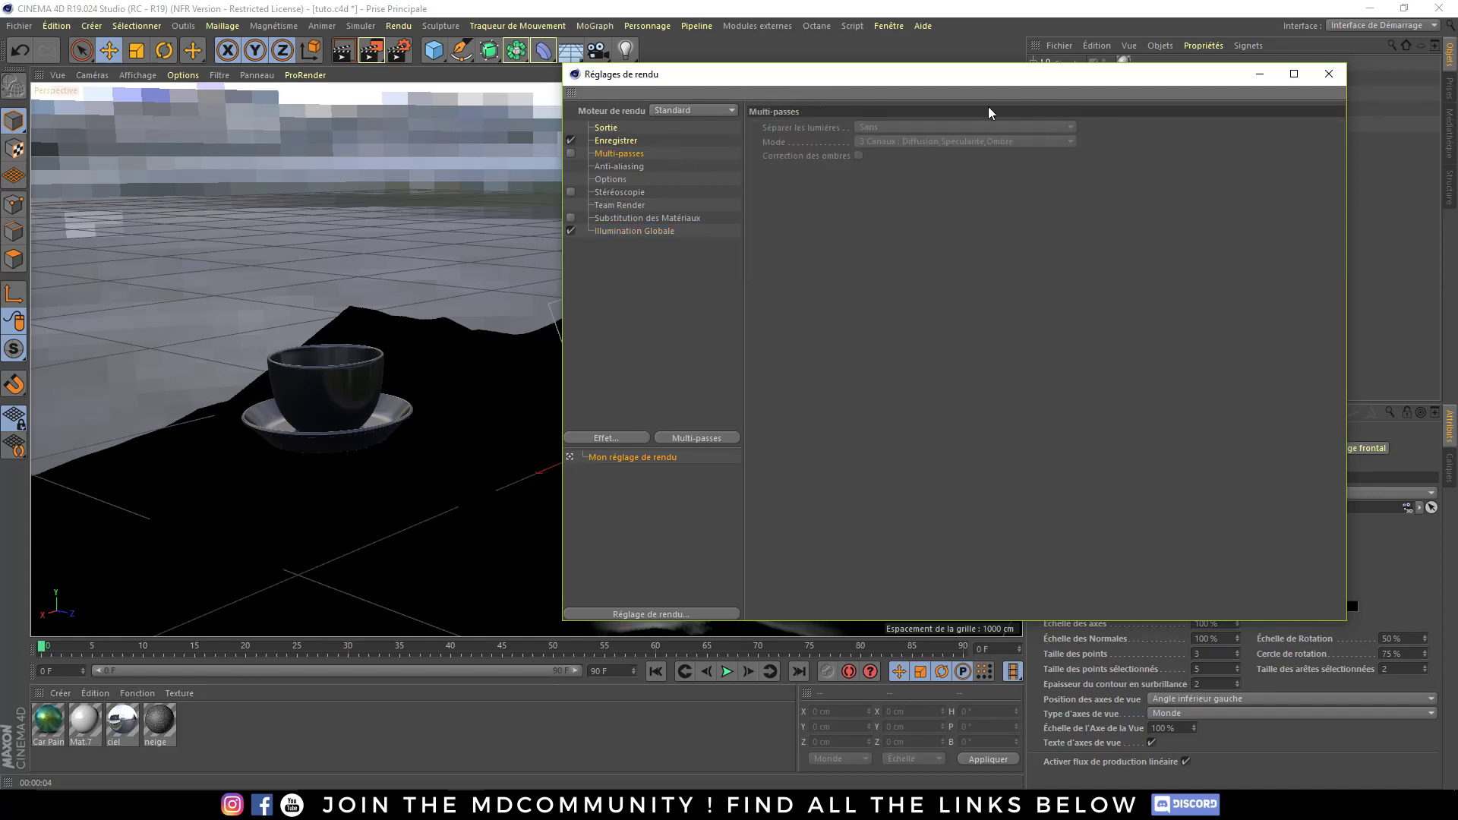
pyautogui.click(1329, 74)
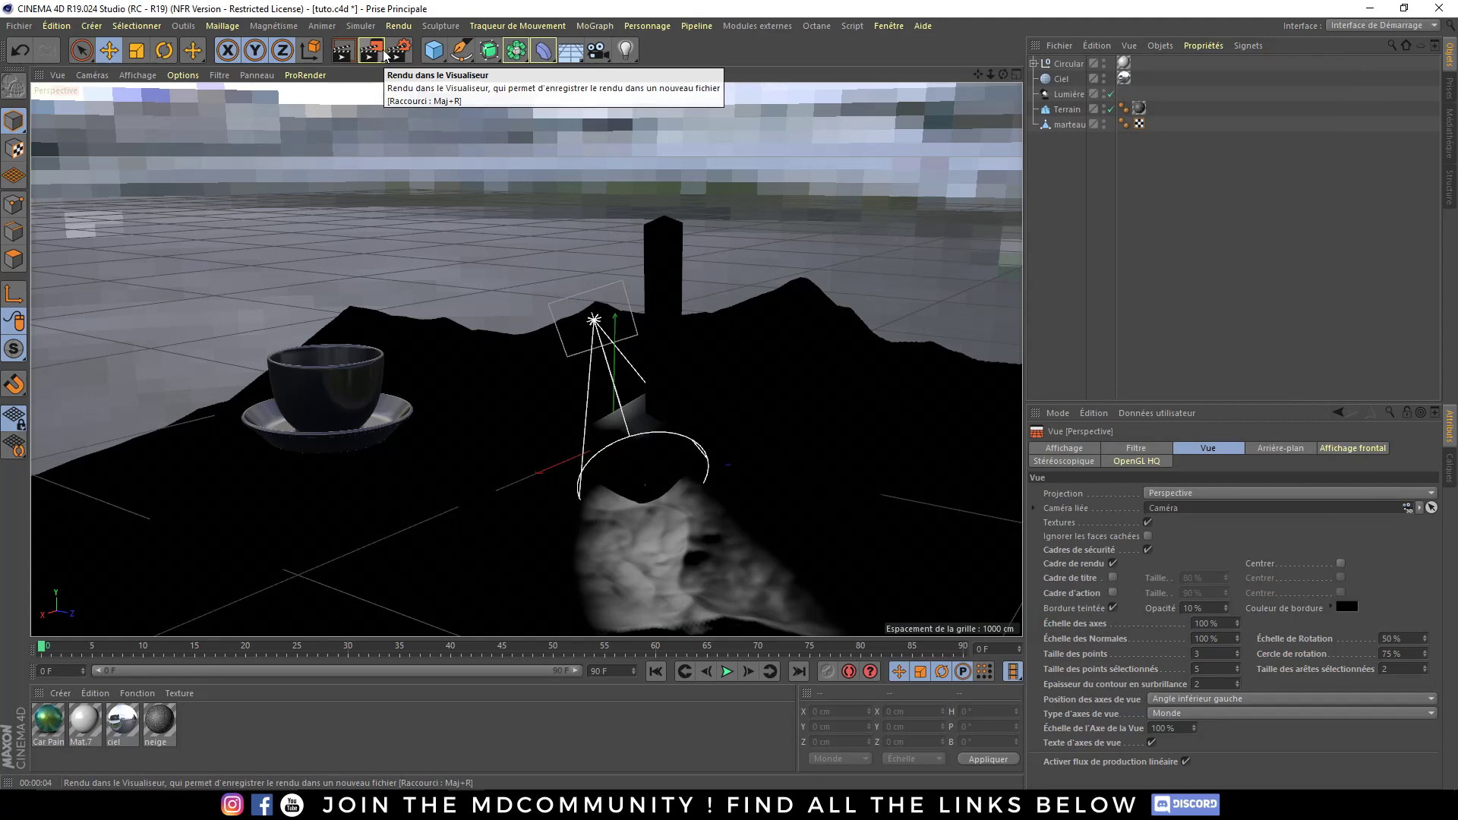
pyautogui.click(399, 50)
pyautogui.click(613, 141)
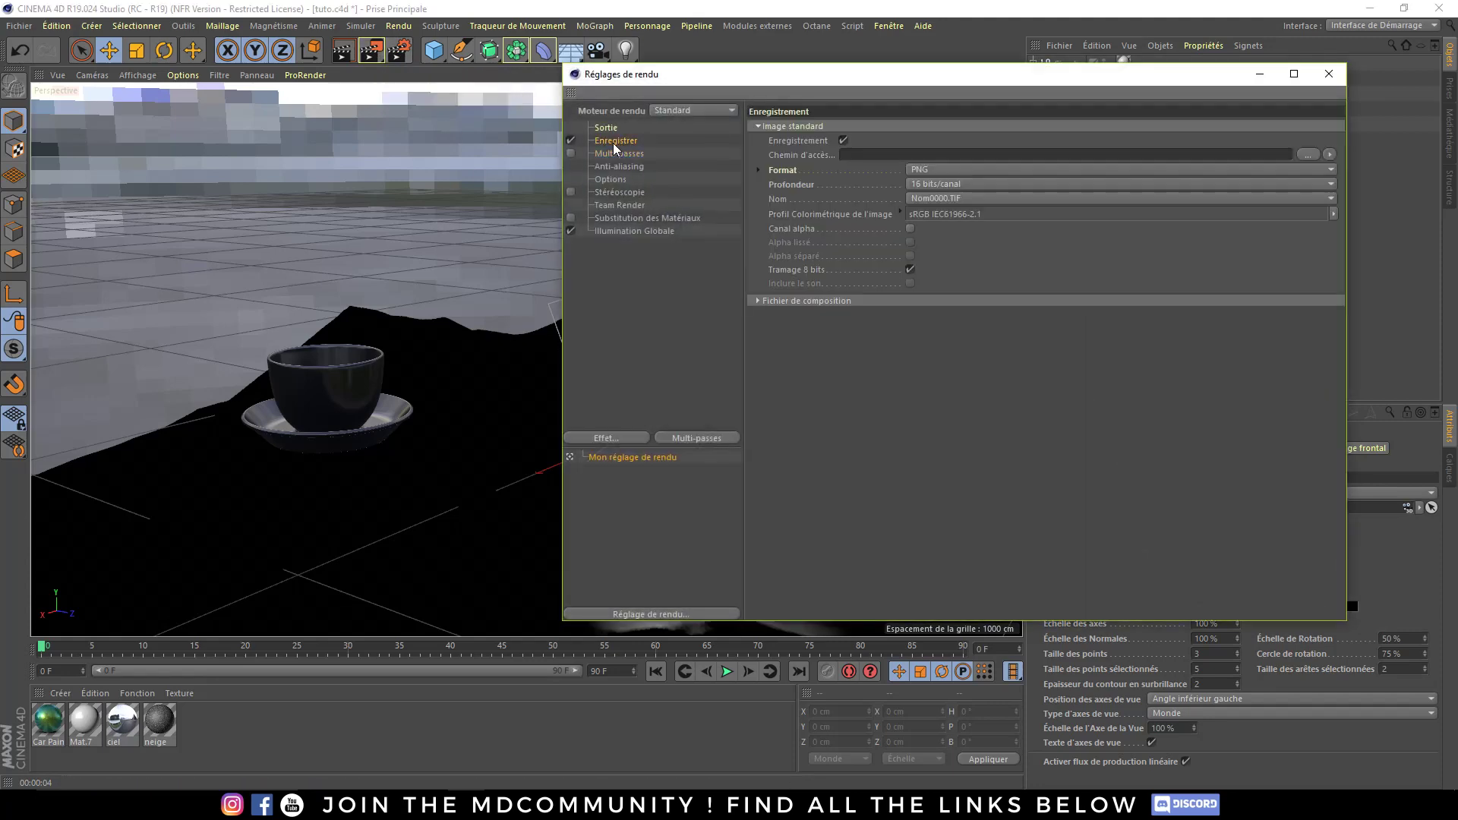
pyautogui.click(606, 128)
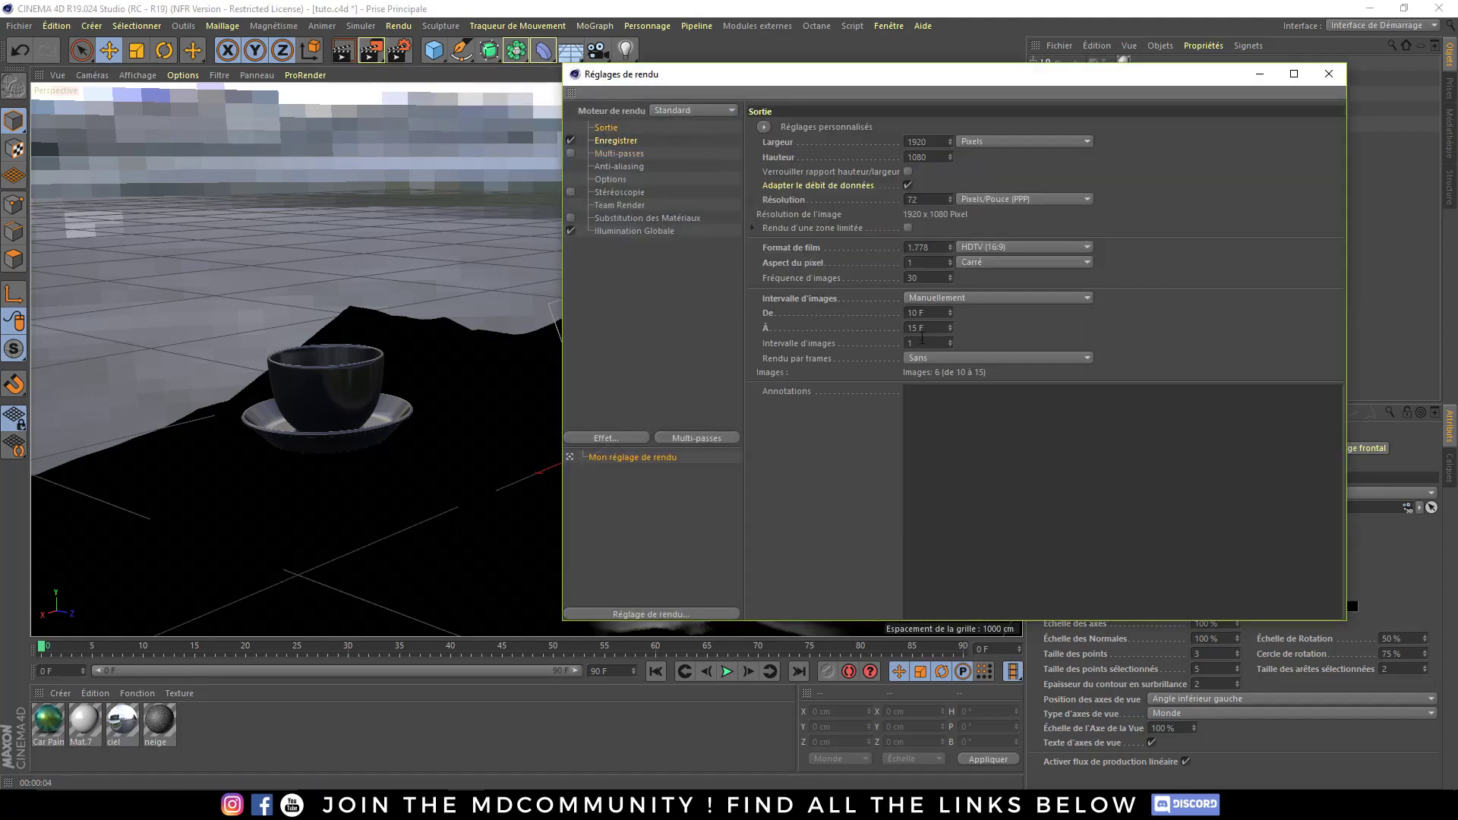
pyautogui.click(946, 297)
pyautogui.click(983, 345)
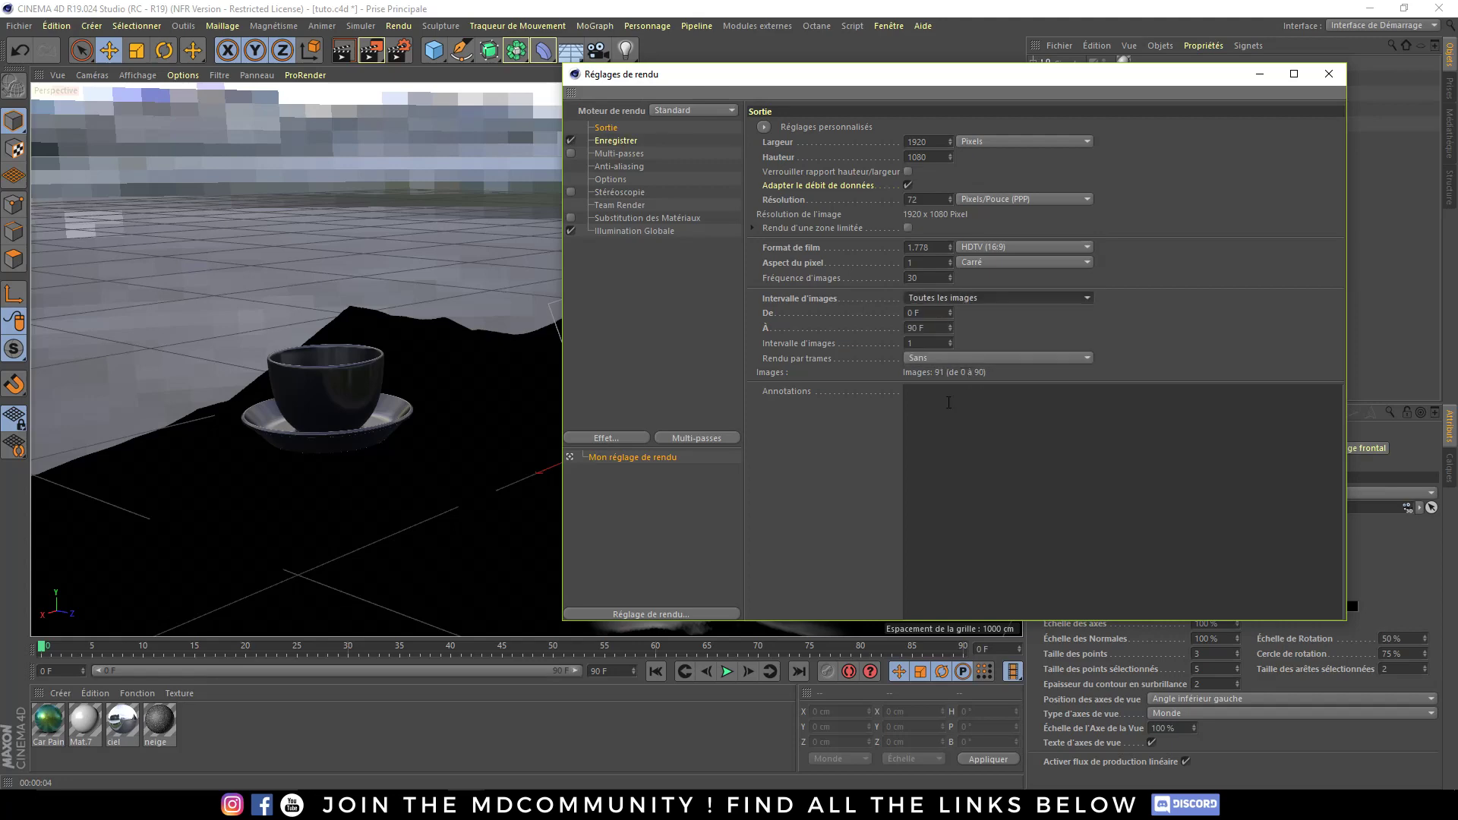
pyautogui.click(1324, 80)
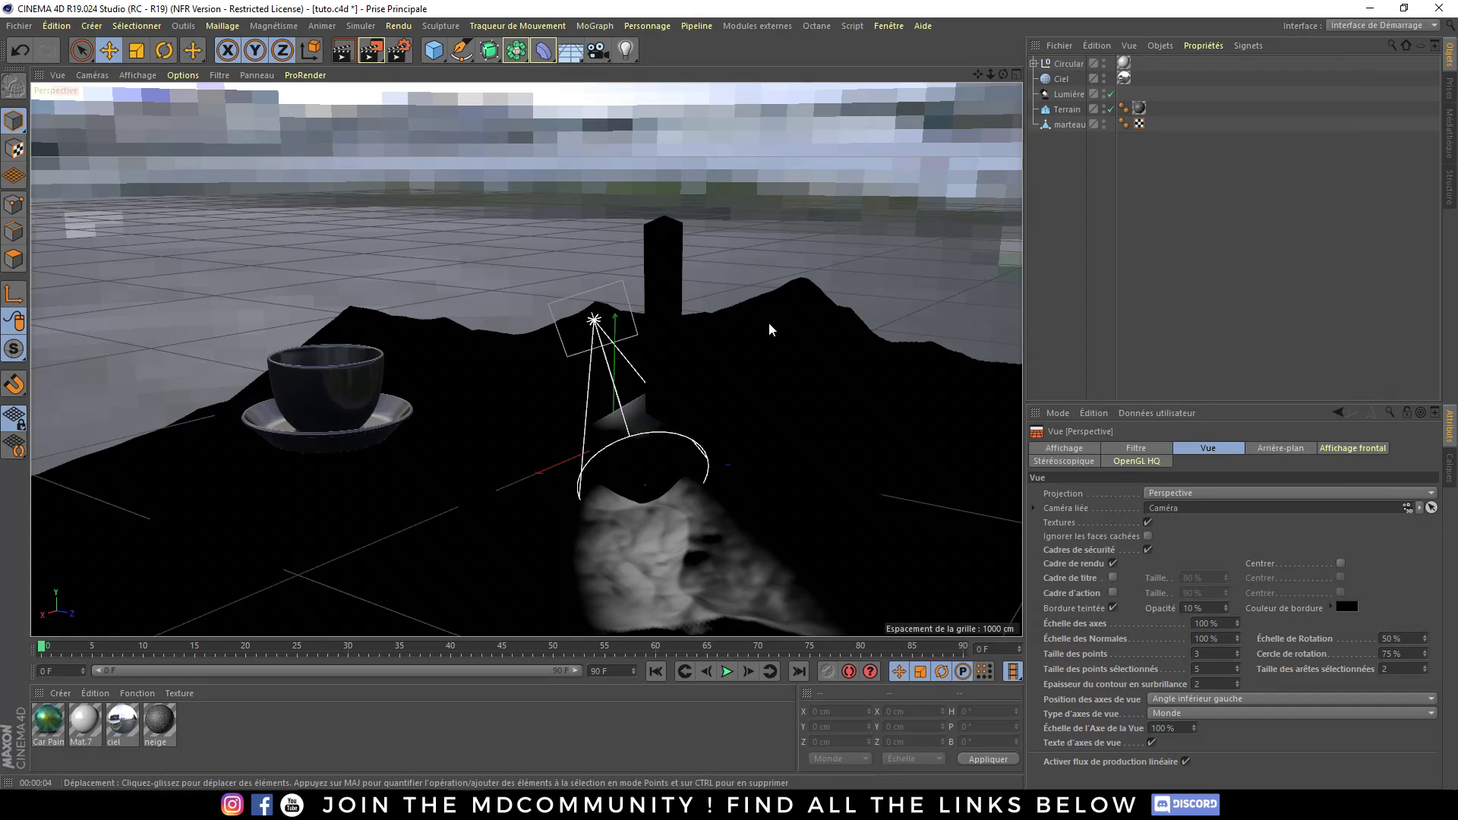
# - Add a new camera to the scene and look through it
pyautogui.moveTo(769, 329)
pyautogui.keyDown('alt'); pyautogui.mouseDown()
pyautogui.moveTo(594, 414)
pyautogui.moveTo(671, 441)
pyautogui.mouseUp(); pyautogui.keyUp('alt')
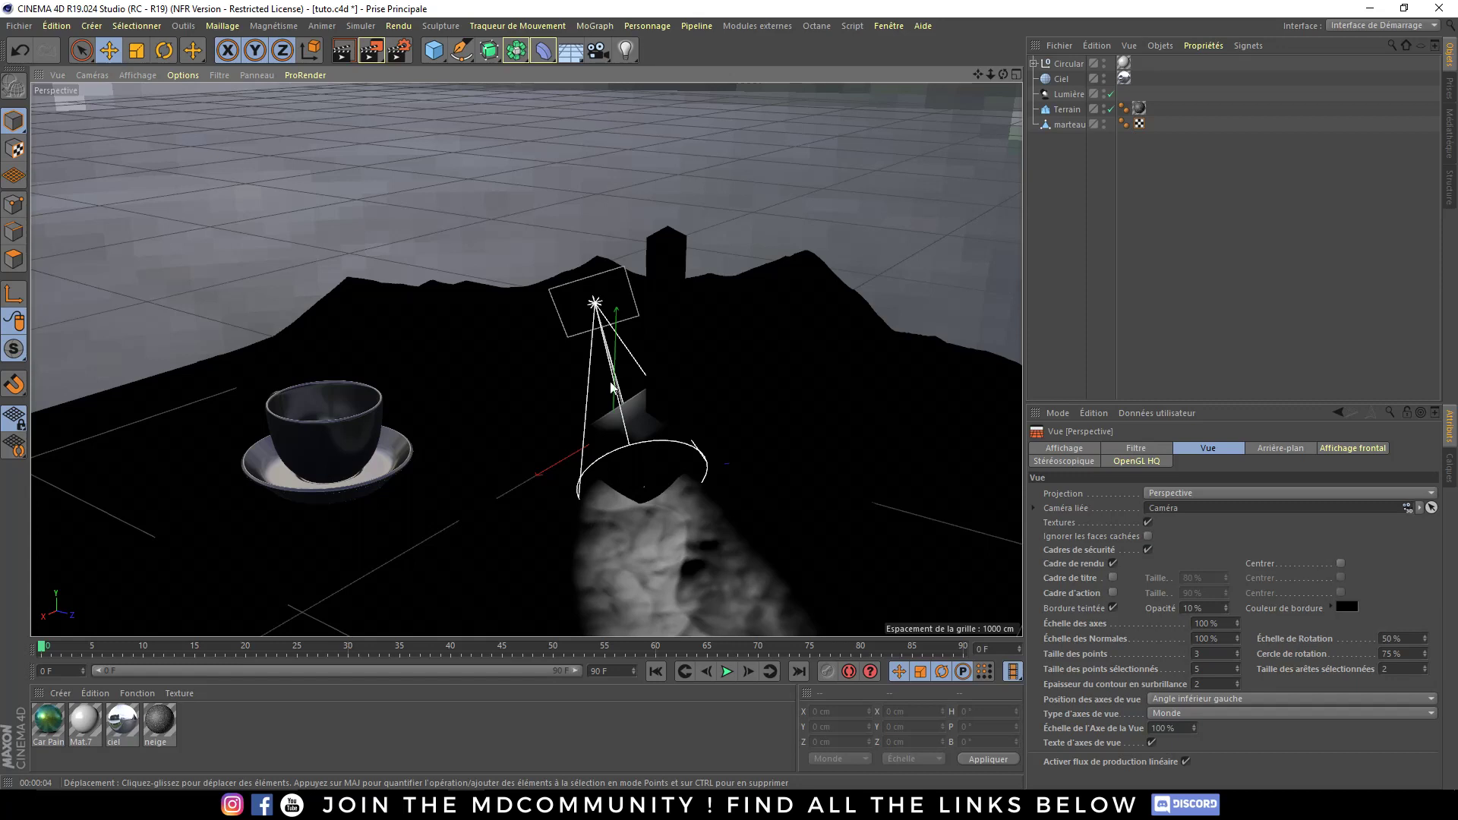
pyautogui.click(603, 57)
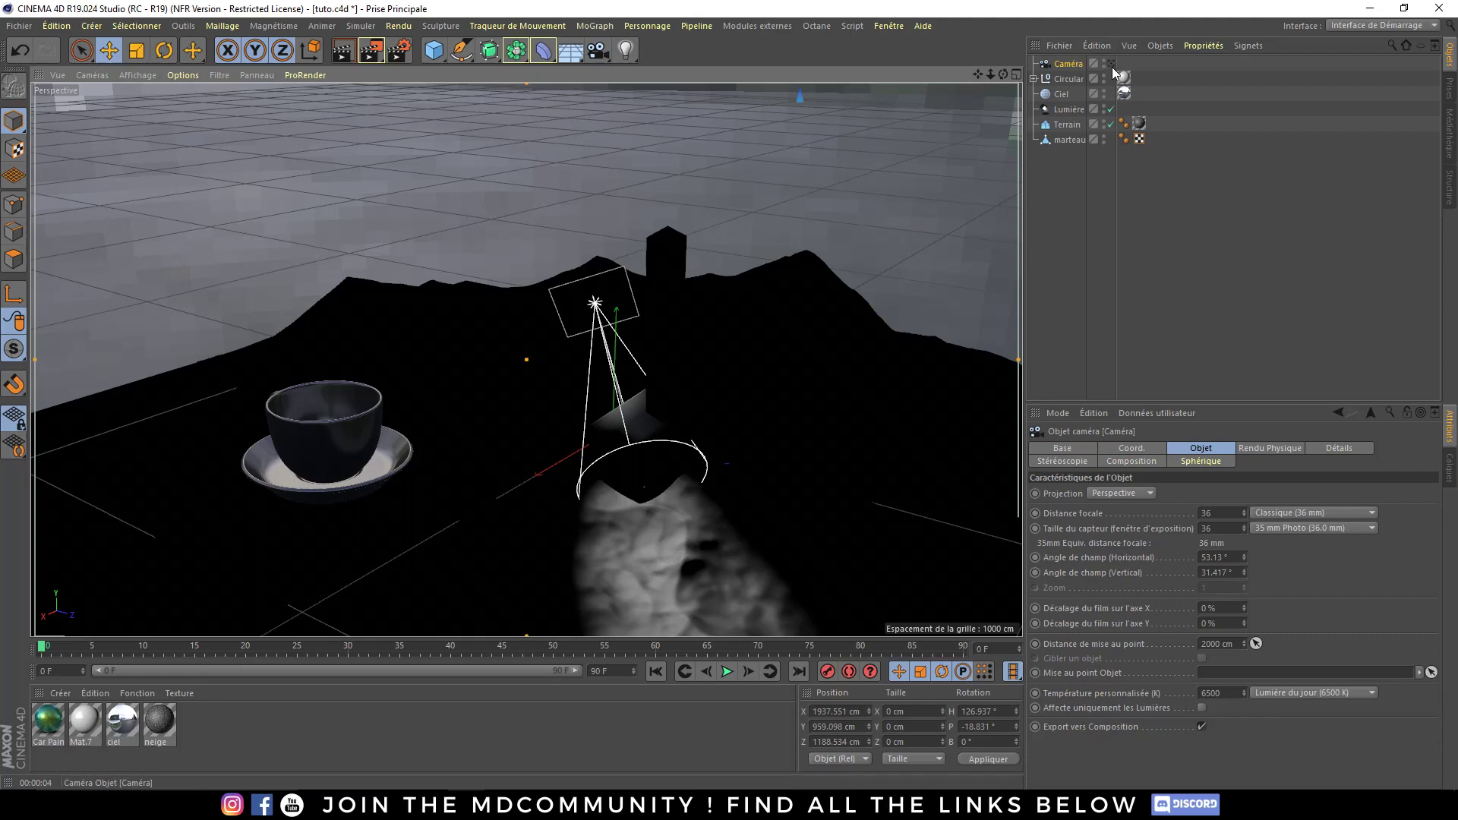
pyautogui.moveTo(677, 369)
pyautogui.keyDown('alt'); pyautogui.mouseDown()
pyautogui.moveTo(695, 420)
pyautogui.moveTo(732, 407)
pyautogui.moveTo(642, 440)
pyautogui.moveTo(638, 343)
pyautogui.moveTo(653, 411)
pyautogui.moveTo(868, 307)
pyautogui.mouseUp(); pyautogui.keyUp('alt')
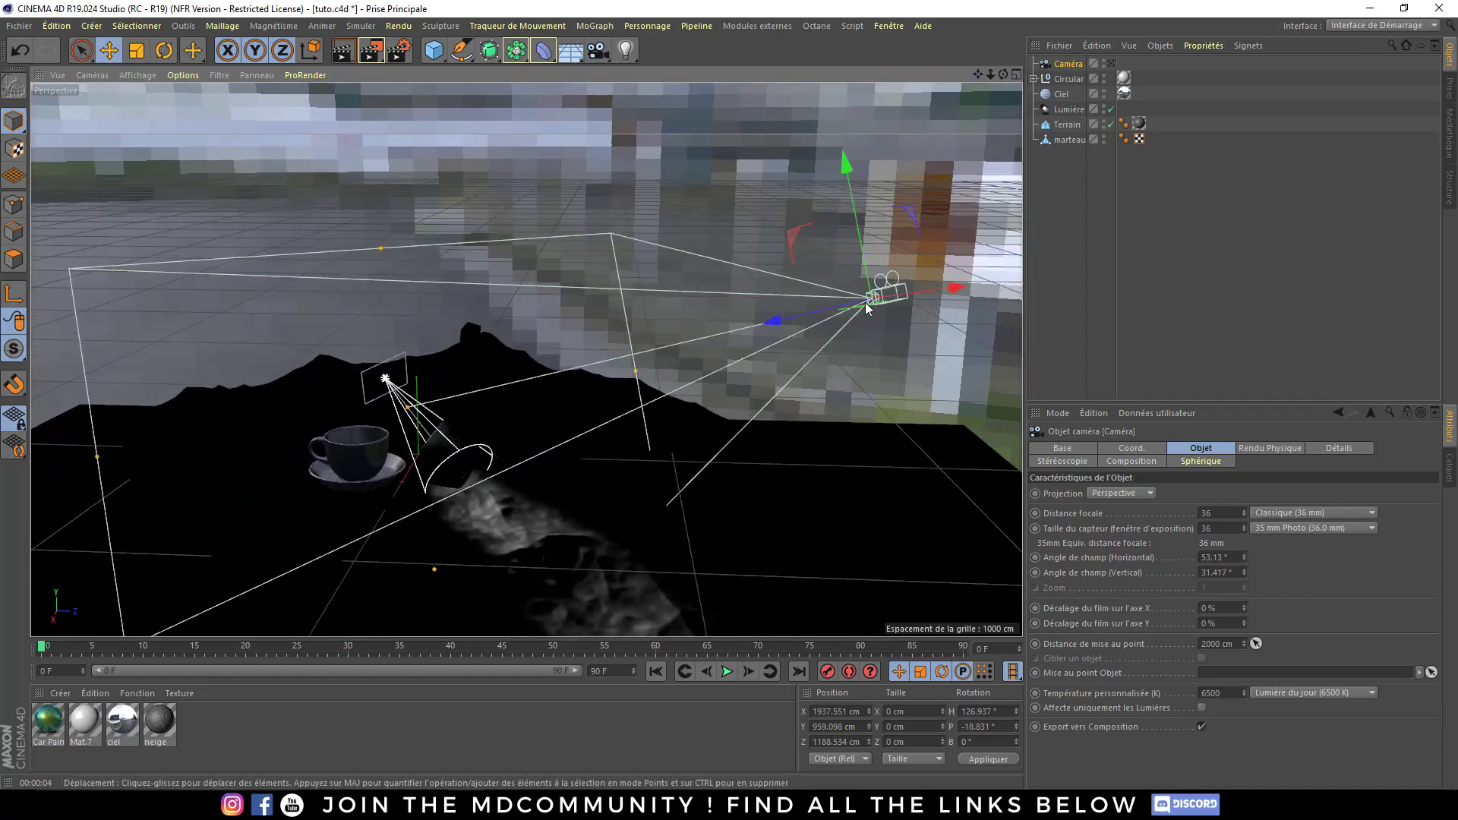
pyautogui.click(1110, 65)
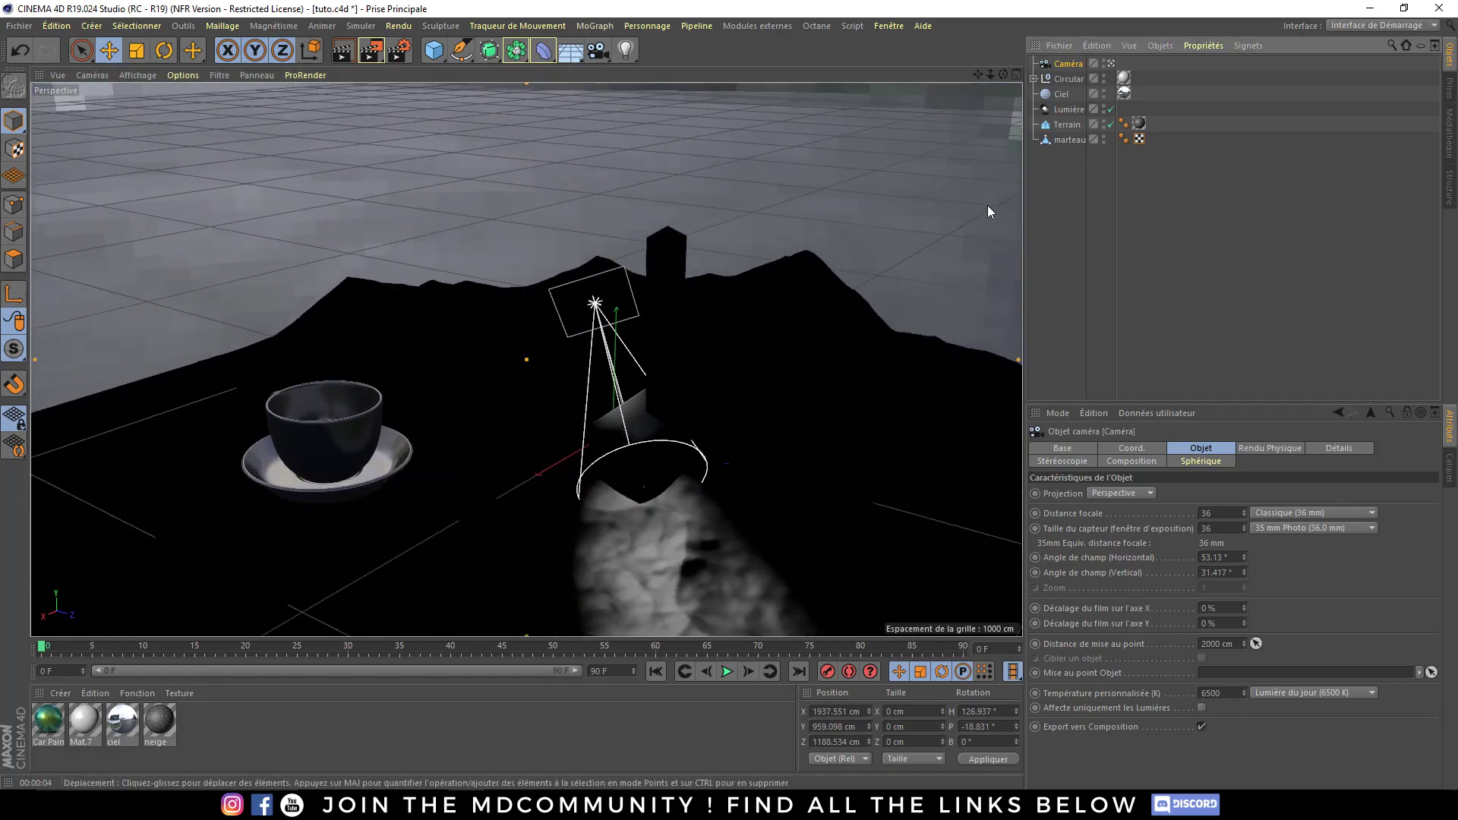
pyautogui.moveTo(671, 387)
pyautogui.keyDown('alt'); pyautogui.mouseDown()
pyautogui.moveTo(650, 374)
pyautogui.moveTo(814, 358)
pyautogui.moveTo(1006, 137)
pyautogui.mouseUp(); pyautogui.keyUp('alt')
pyautogui.click(1110, 64)
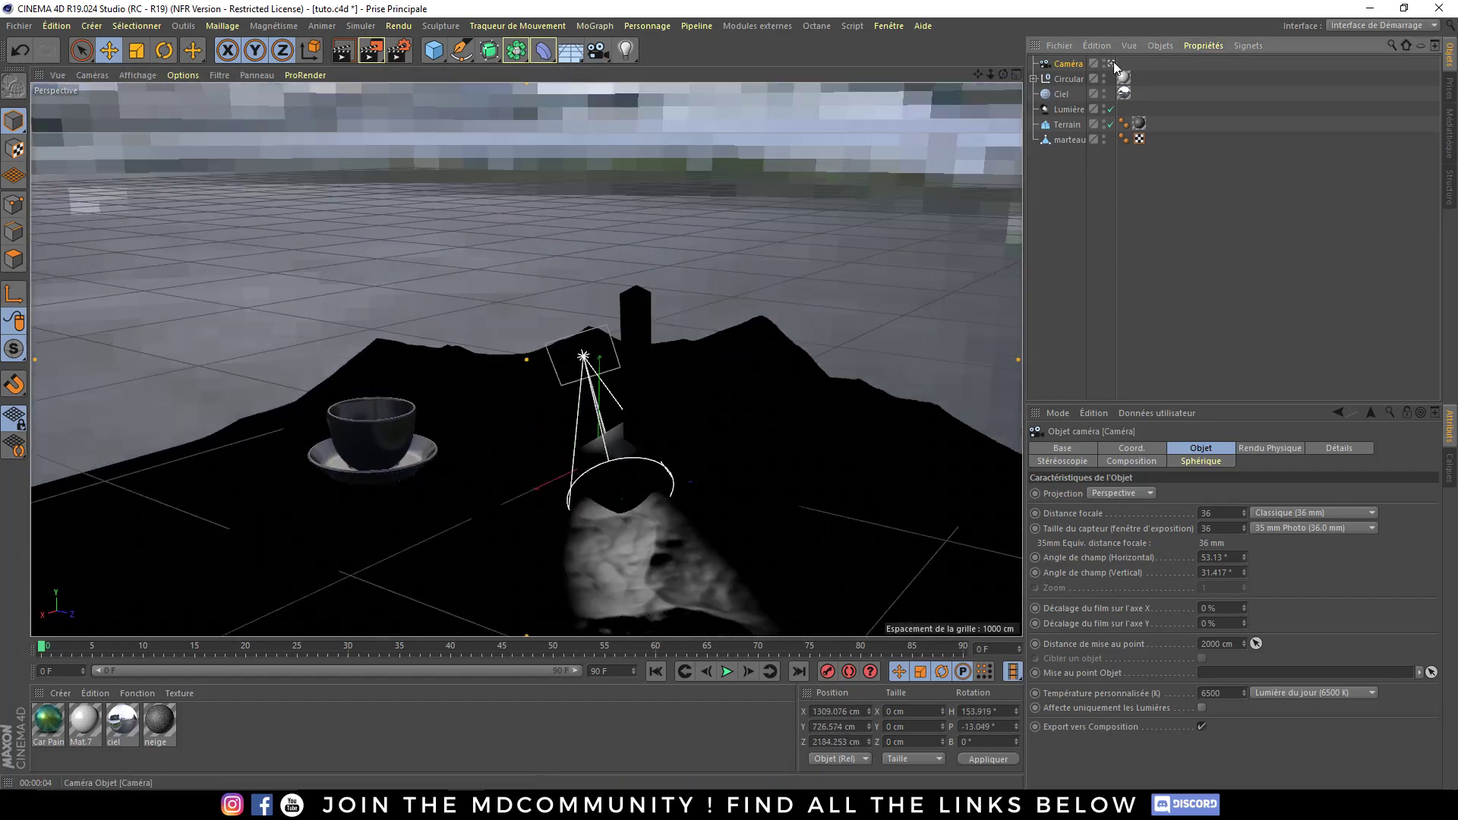
pyautogui.moveTo(949, 364)
pyautogui.keyDown('alt'); pyautogui.mouseDown()
pyautogui.moveTo(887, 398)
pyautogui.moveTo(706, 445)
pyautogui.moveTo(554, 417)
pyautogui.mouseUp(); pyautogui.keyUp('alt')
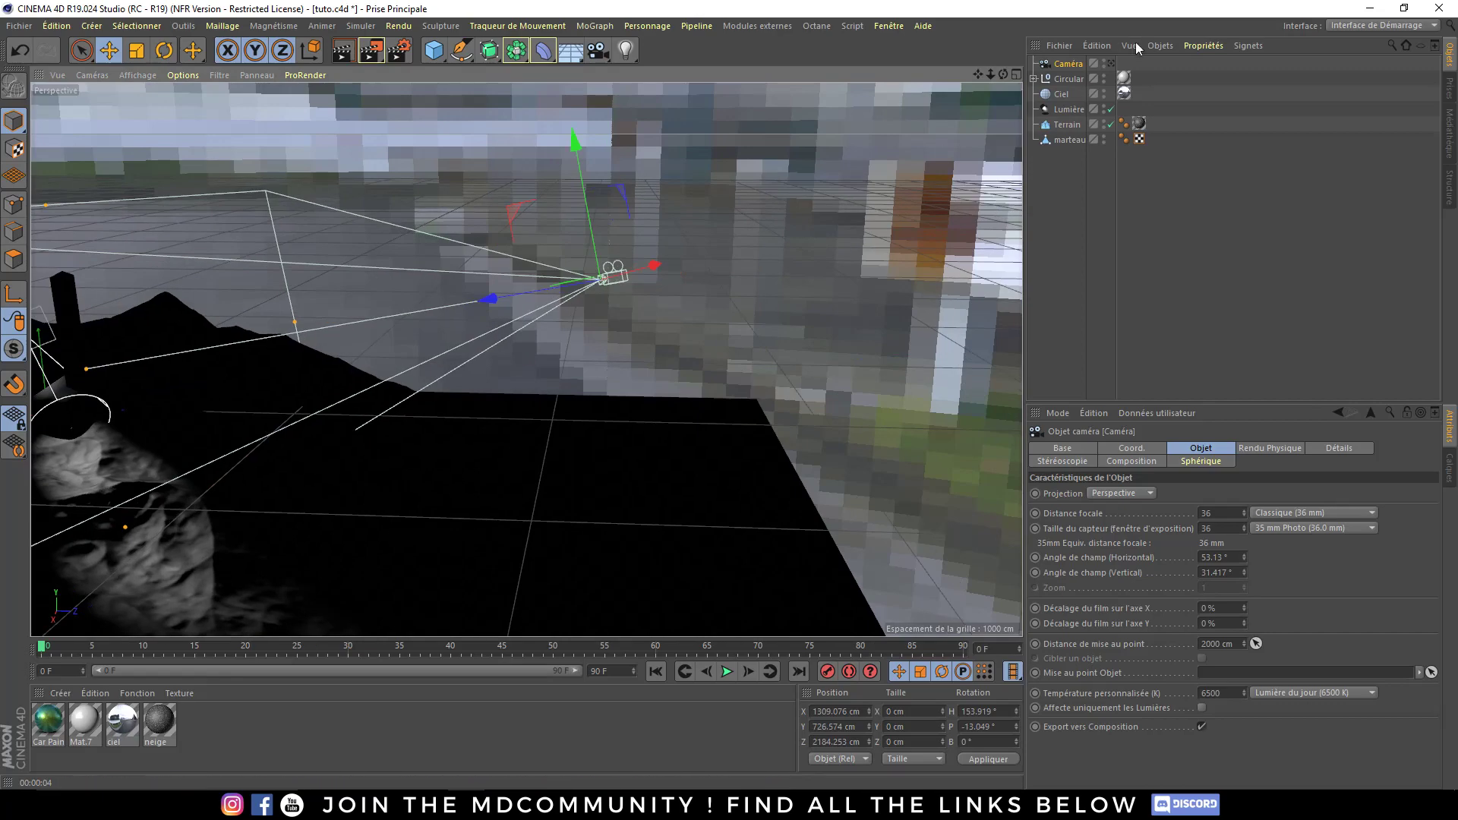
pyautogui.keyDown('alt'); pyautogui.moveTo(874, 190); pyautogui.dragTo(750, 234); pyautogui.keyUp('alt')
pyautogui.click(1110, 64)
# - Zoom and orbit the camera in until the hammer and its smoke fill the view
pyautogui.scroll(2, 629, 387)
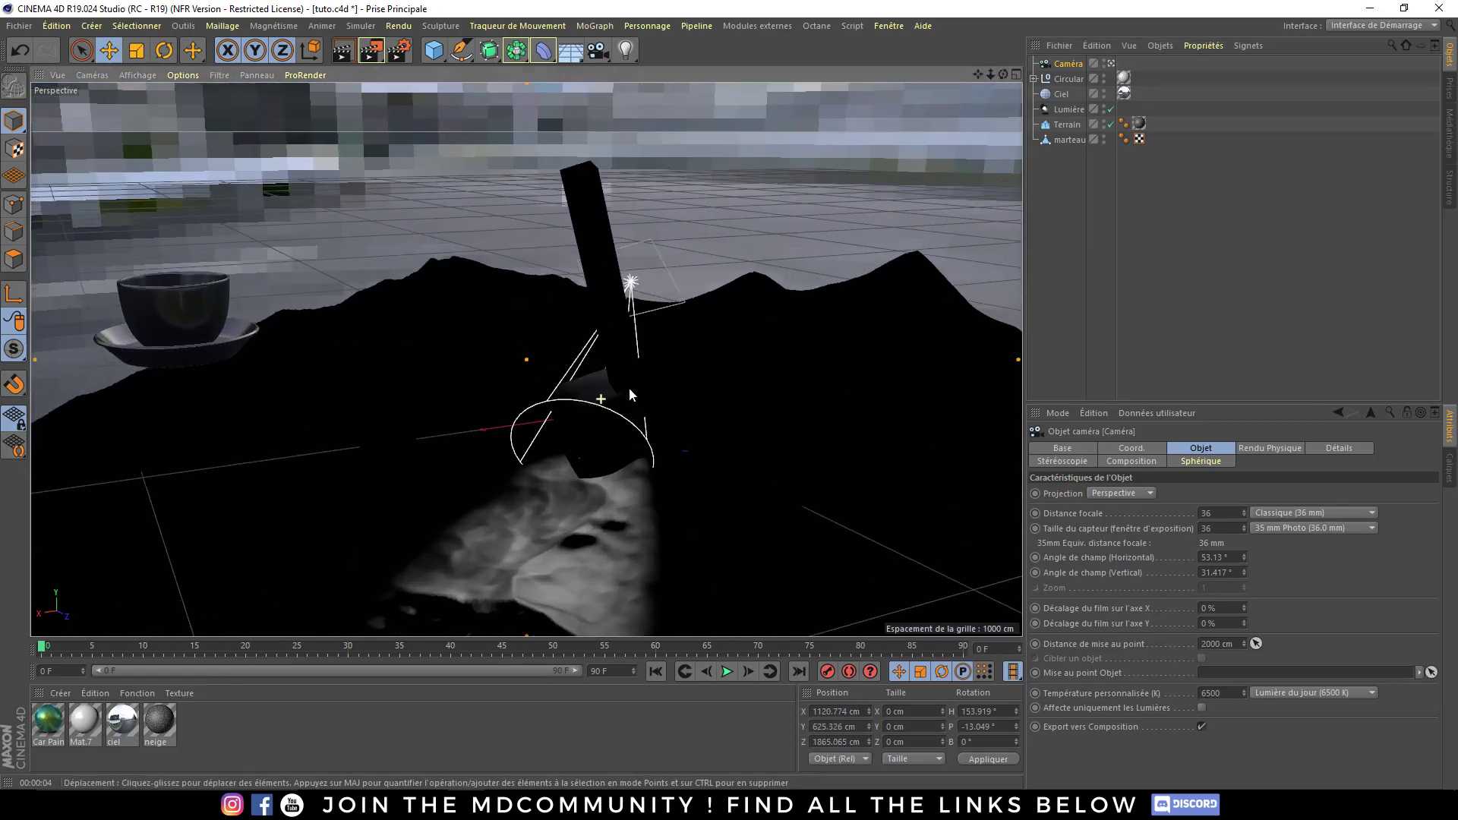
pyautogui.scroll(2, 623, 387)
pyautogui.scroll(2, 633, 367)
pyautogui.scroll(1, 629, 367)
pyautogui.scroll(2, 659, 360)
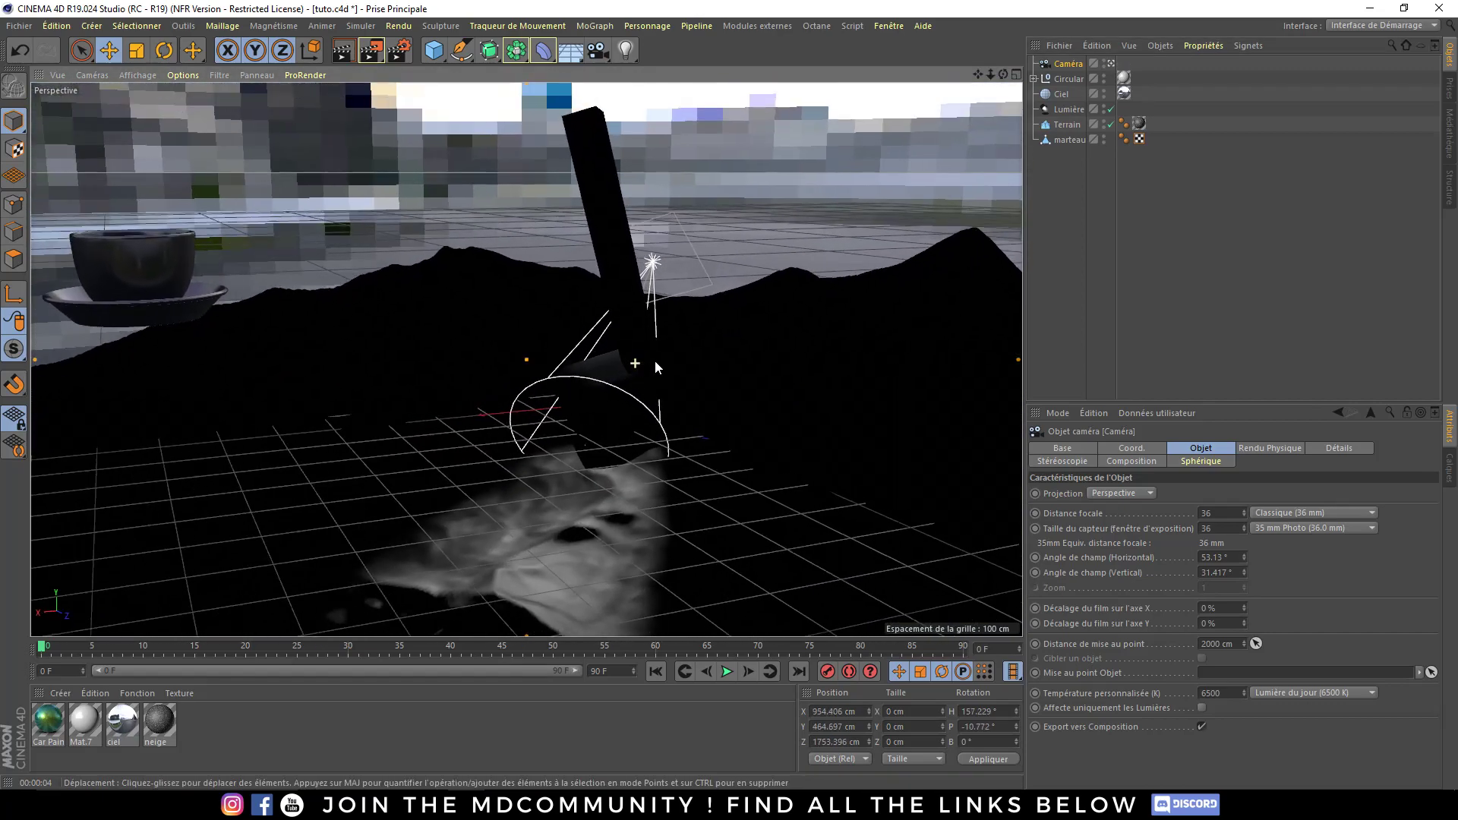
pyautogui.scroll(2, 684, 357)
pyautogui.scroll(2, 649, 369)
pyautogui.scroll(2, 620, 386)
pyautogui.scroll(2, 590, 430)
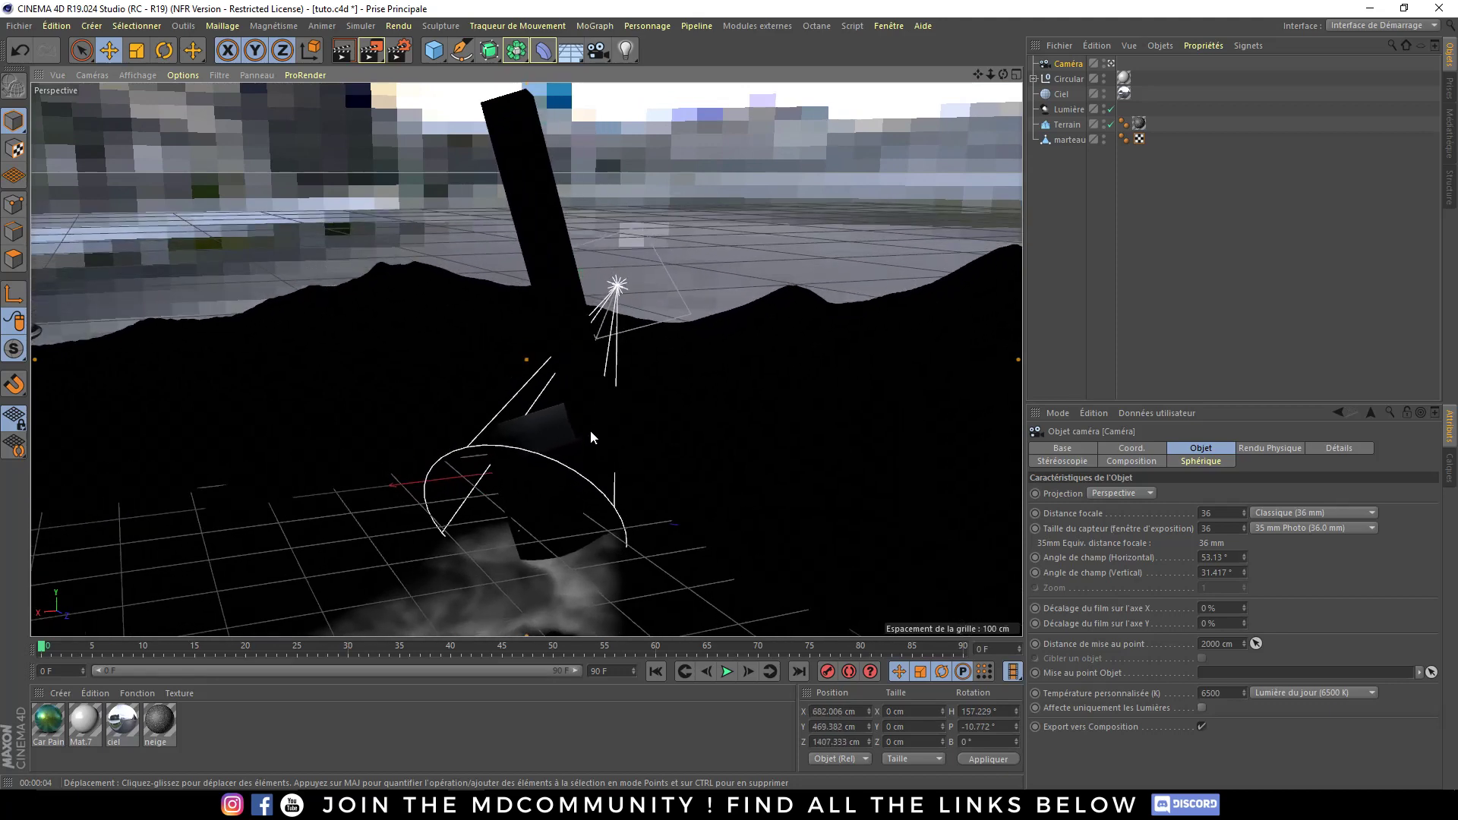
pyautogui.scroll(1, 603, 430)
pyautogui.scroll(1, 603, 475)
pyautogui.keyDown('alt'); pyautogui.moveTo(602, 475); pyautogui.dragTo(617, 468); pyautogui.keyUp('alt')
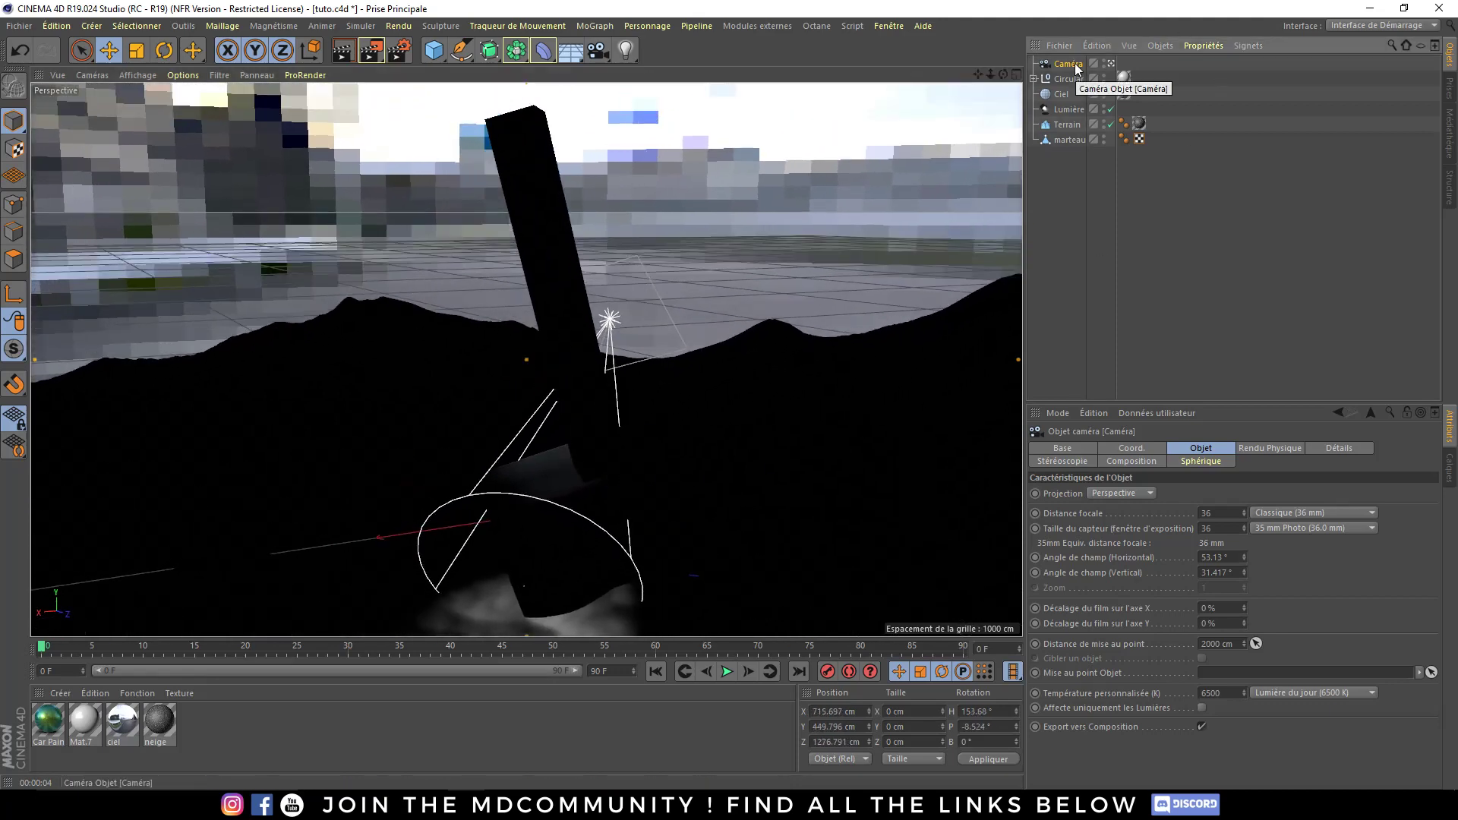
pyautogui.click(1092, 447)
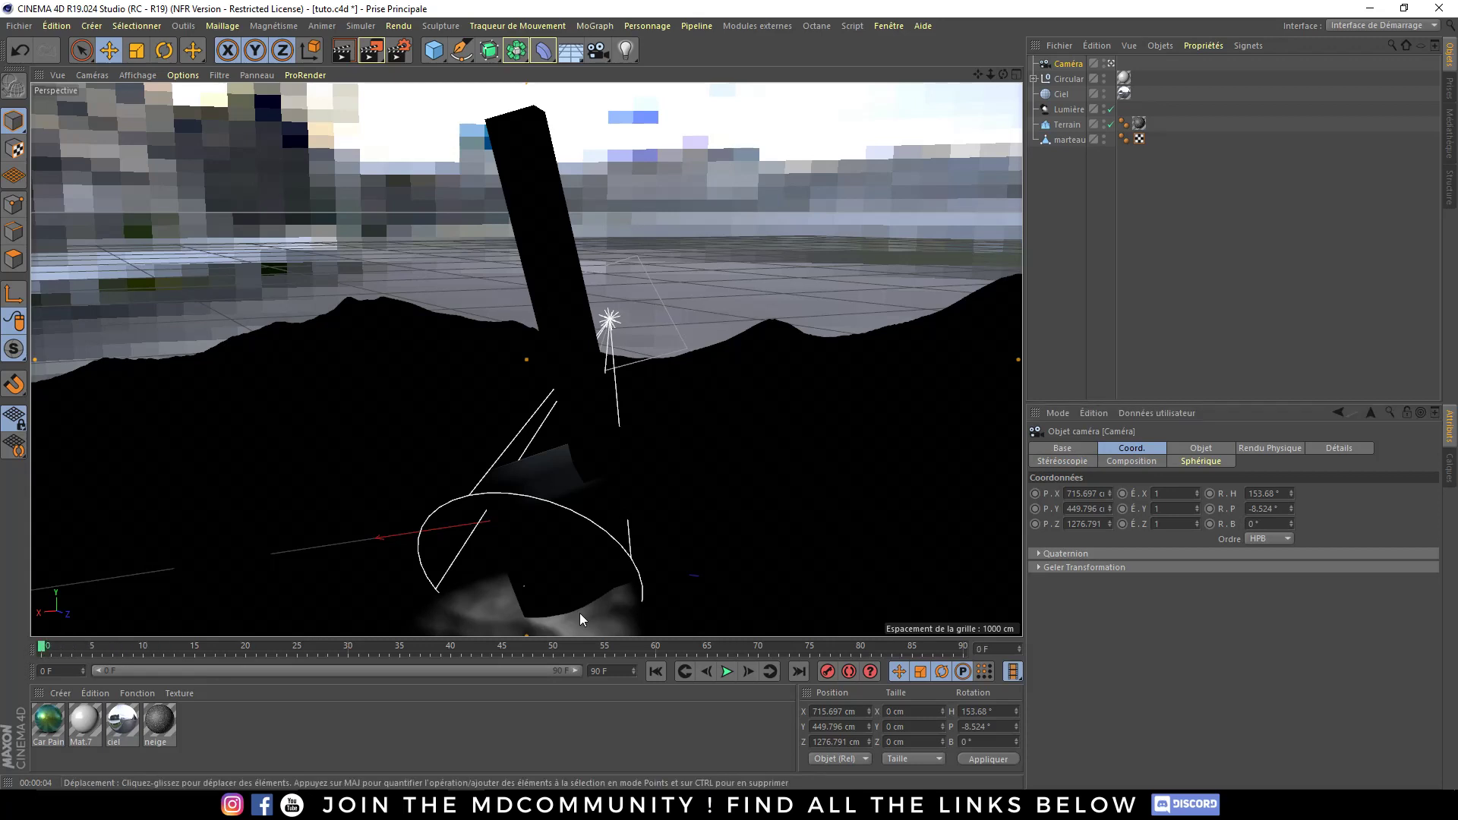
# - Record the camera's close hammer view as a keyframe at frame 0
pyautogui.click(828, 672)
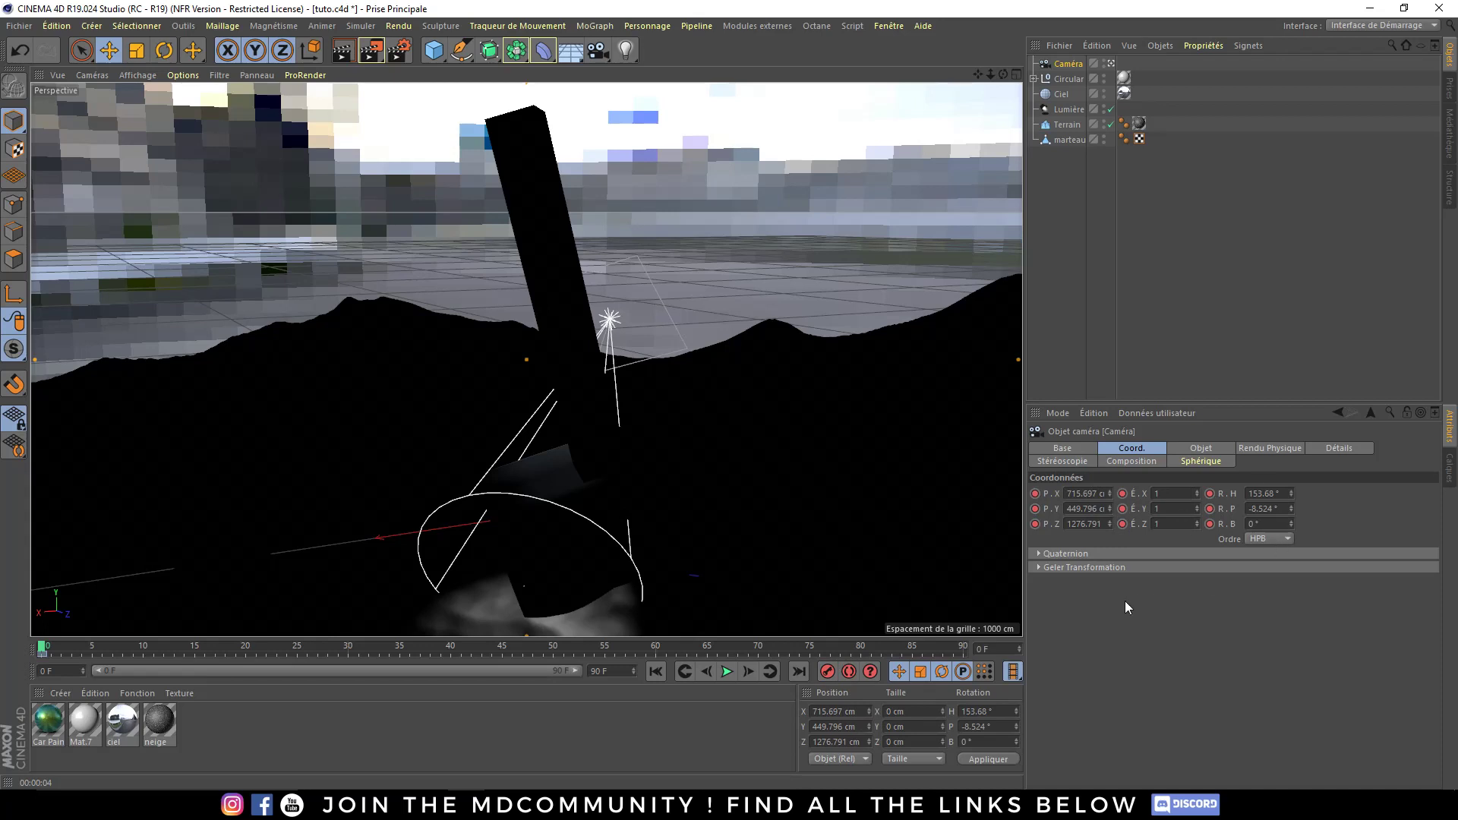
pyautogui.hotkey('ctrl', 'z')
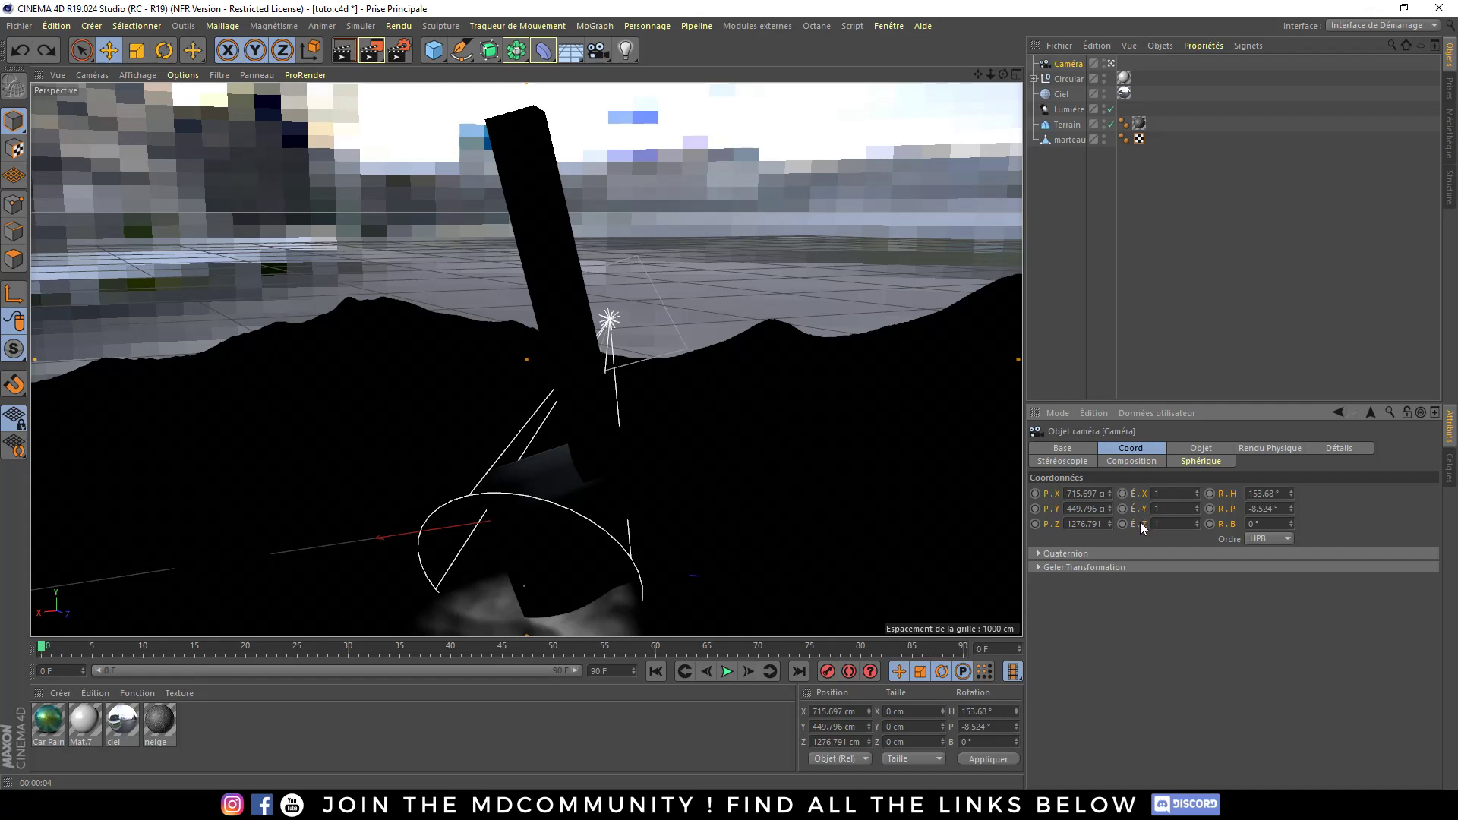
pyautogui.keyDown('ctrl'); pyautogui.click(1035, 509); pyautogui.keyUp('ctrl')
pyautogui.hotkey('ctrl', 'z')
pyautogui.keyDown('ctrl'); pyautogui.click(1037, 509); pyautogui.keyUp('ctrl')
pyautogui.hotkey('ctrl', 'z')
pyautogui.click(1034, 508)
pyautogui.keyDown('shift'); pyautogui.click(1035, 509); pyautogui.keyUp('shift')
pyautogui.click(827, 672)
# - At frame 90, orbit the camera to include the cup and record a keyframe
pyautogui.click(799, 671)
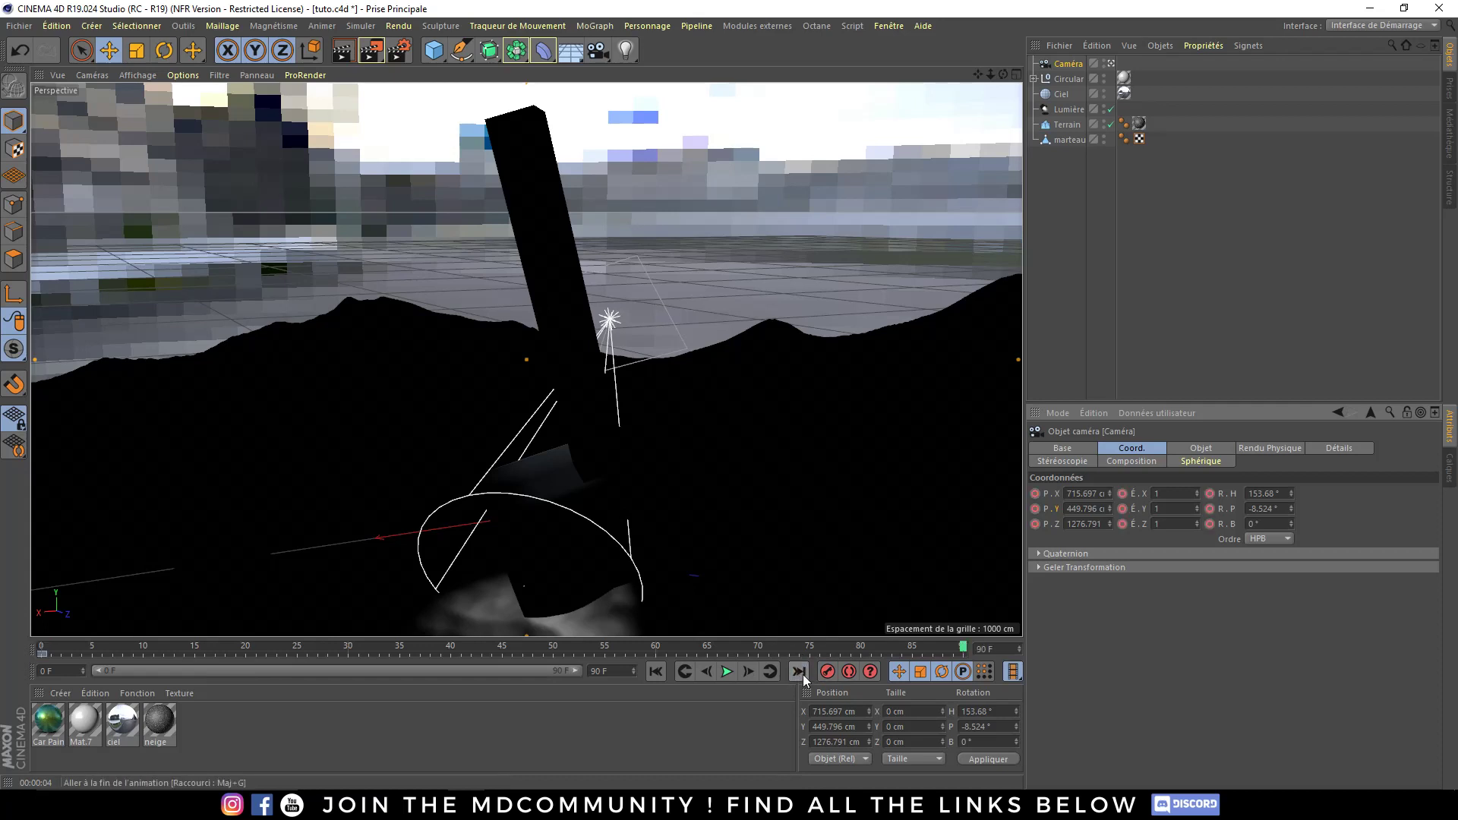
pyautogui.moveTo(860, 643); pyautogui.dragTo(500, 635)
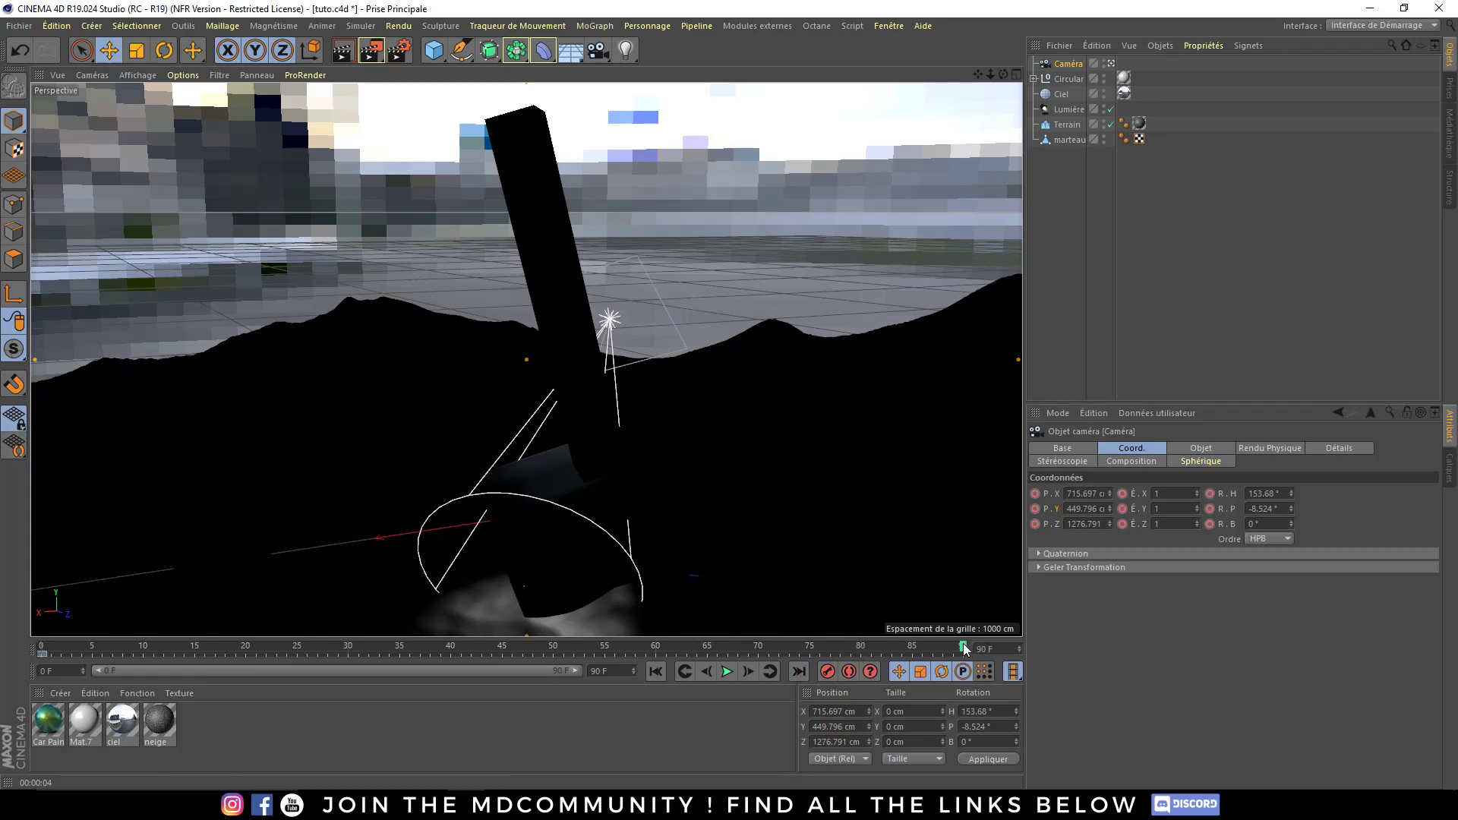
pyautogui.click(964, 646)
pyautogui.moveTo(611, 468)
pyautogui.keyDown('alt'); pyautogui.mouseDown()
pyautogui.moveTo(584, 478)
pyautogui.moveTo(641, 464)
pyautogui.moveTo(602, 470)
pyautogui.moveTo(651, 416)
pyautogui.moveTo(640, 447)
pyautogui.moveTo(649, 400)
pyautogui.moveTo(675, 440)
pyautogui.mouseUp(); pyautogui.keyUp('alt')
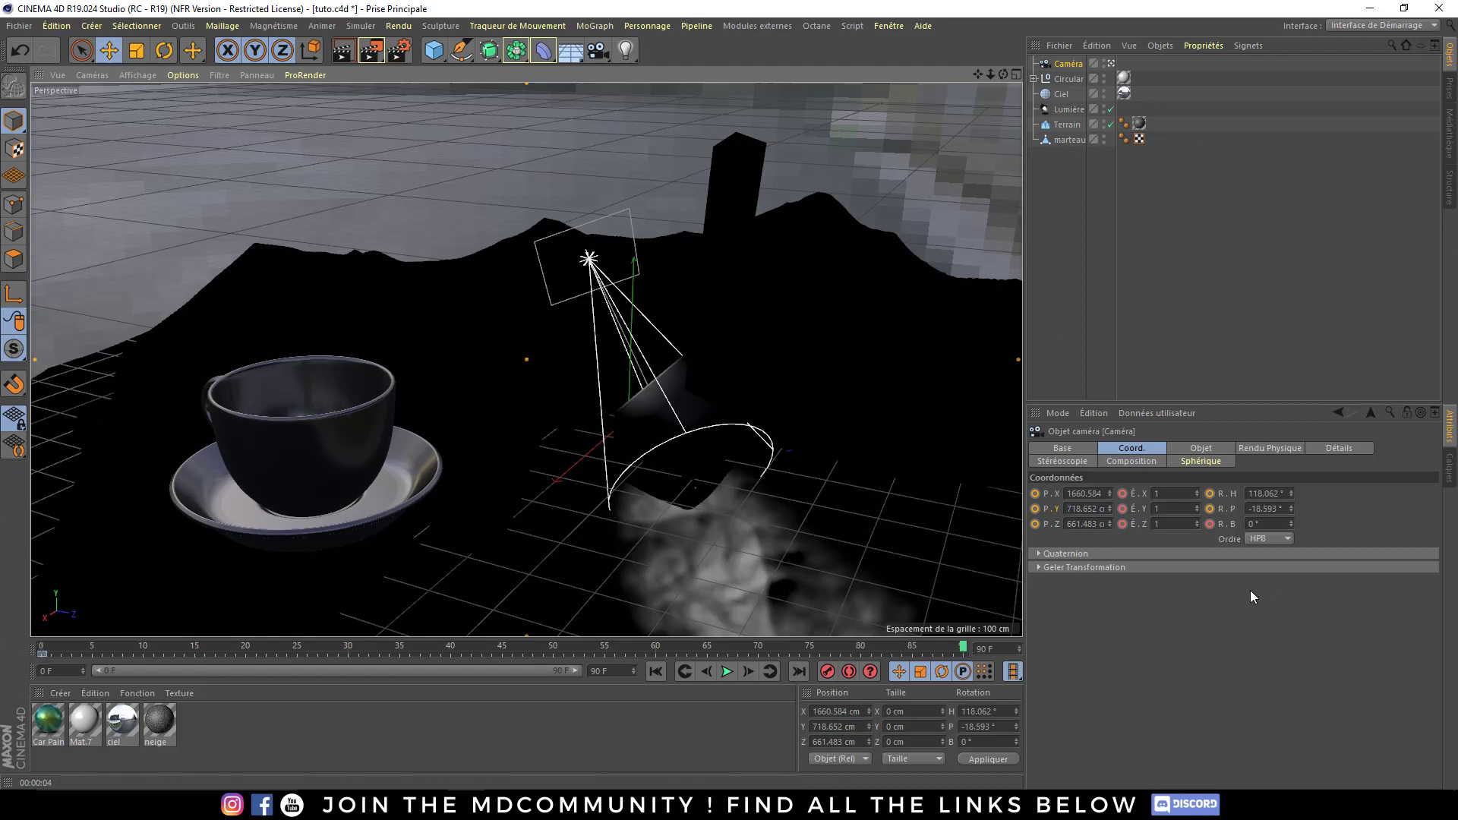
pyautogui.click(827, 672)
pyautogui.moveTo(964, 645); pyautogui.dragTo(47, 668)
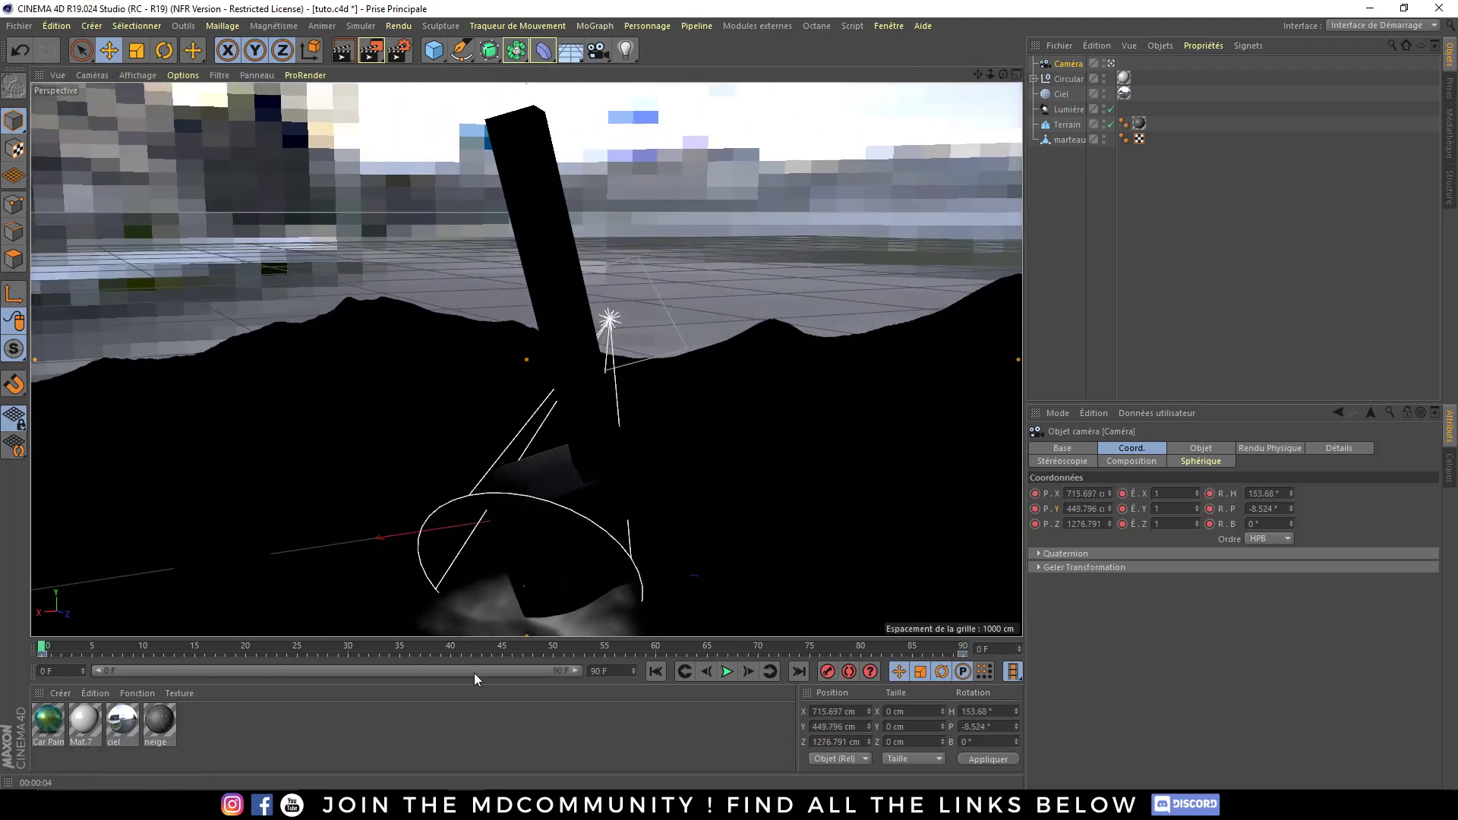
# - Keyframe the cup at frame 61 and raised above its saucer at frame 75
pyautogui.click(726, 672)
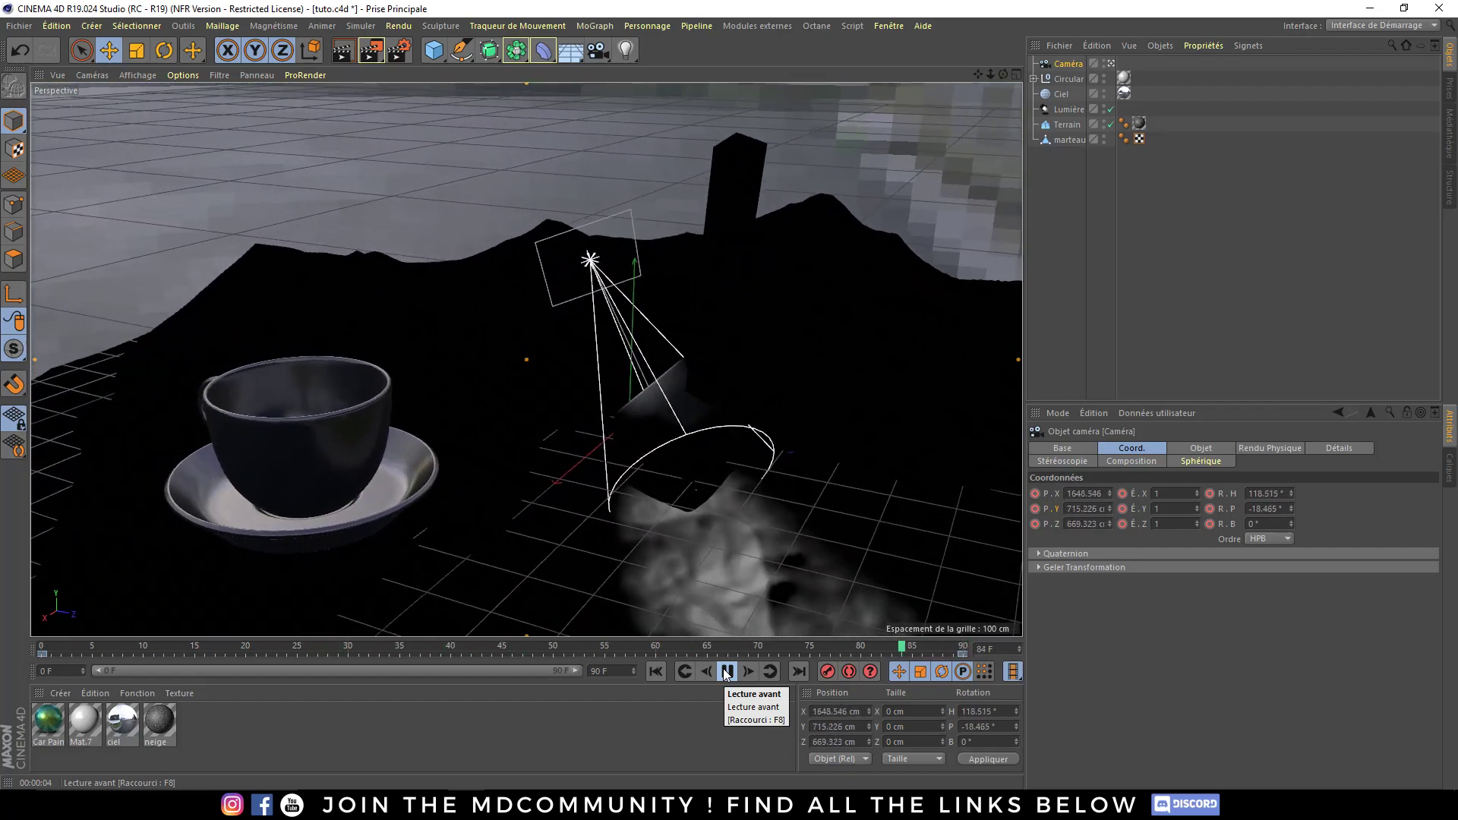
pyautogui.click(727, 672)
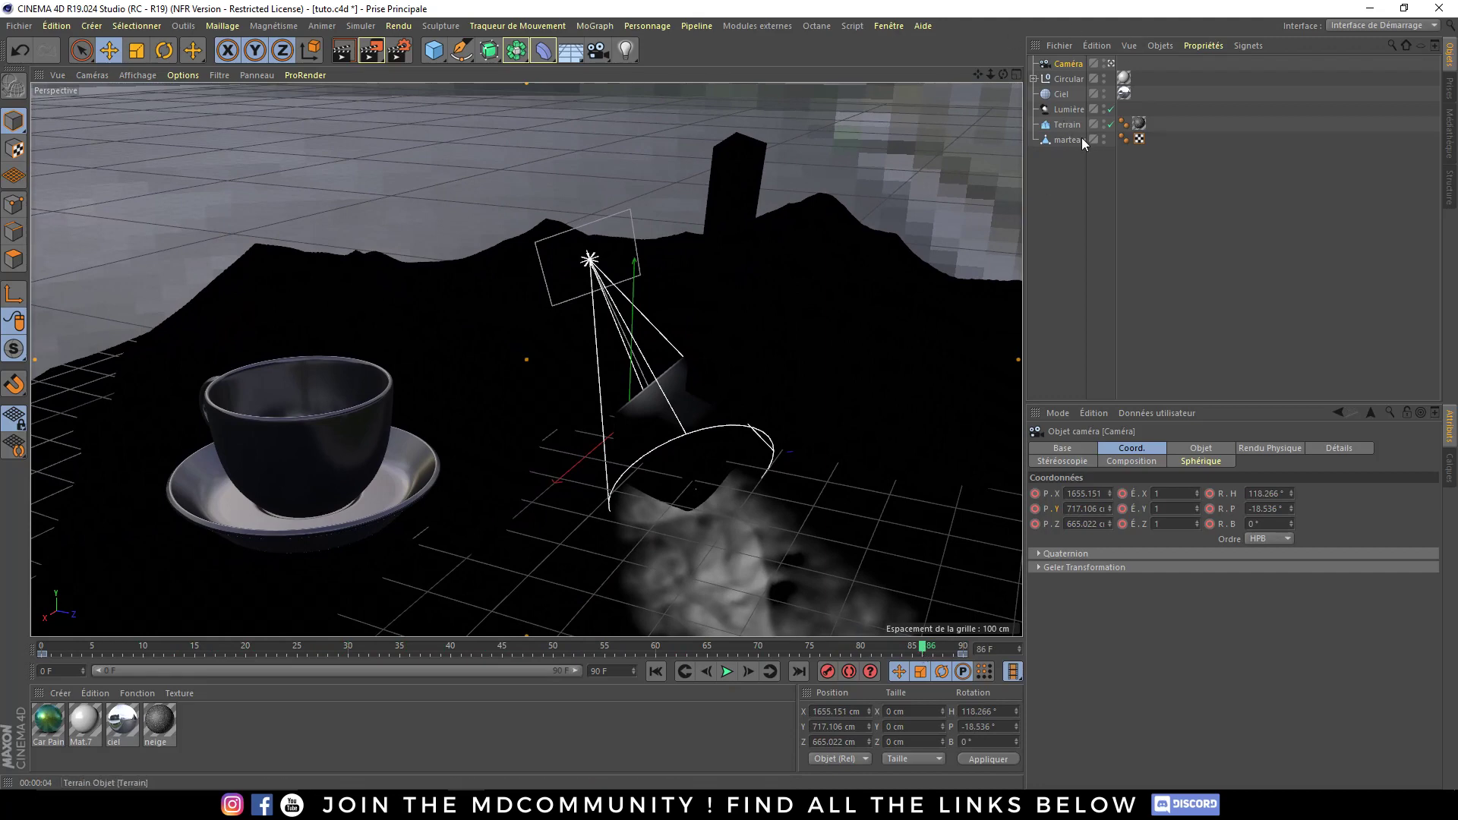
pyautogui.click(330, 395)
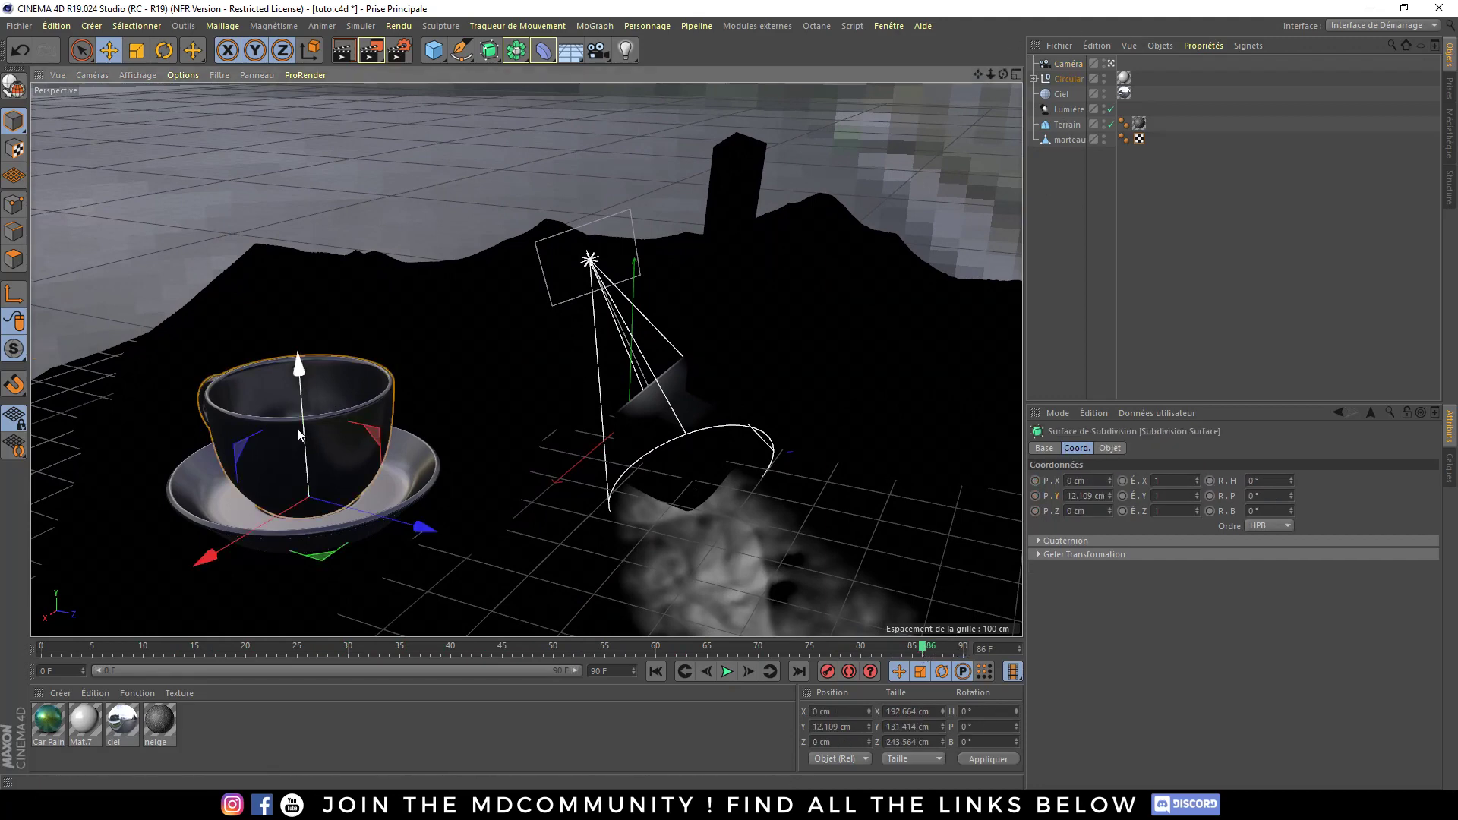
pyautogui.moveTo(545, 642); pyautogui.dragTo(669, 644)
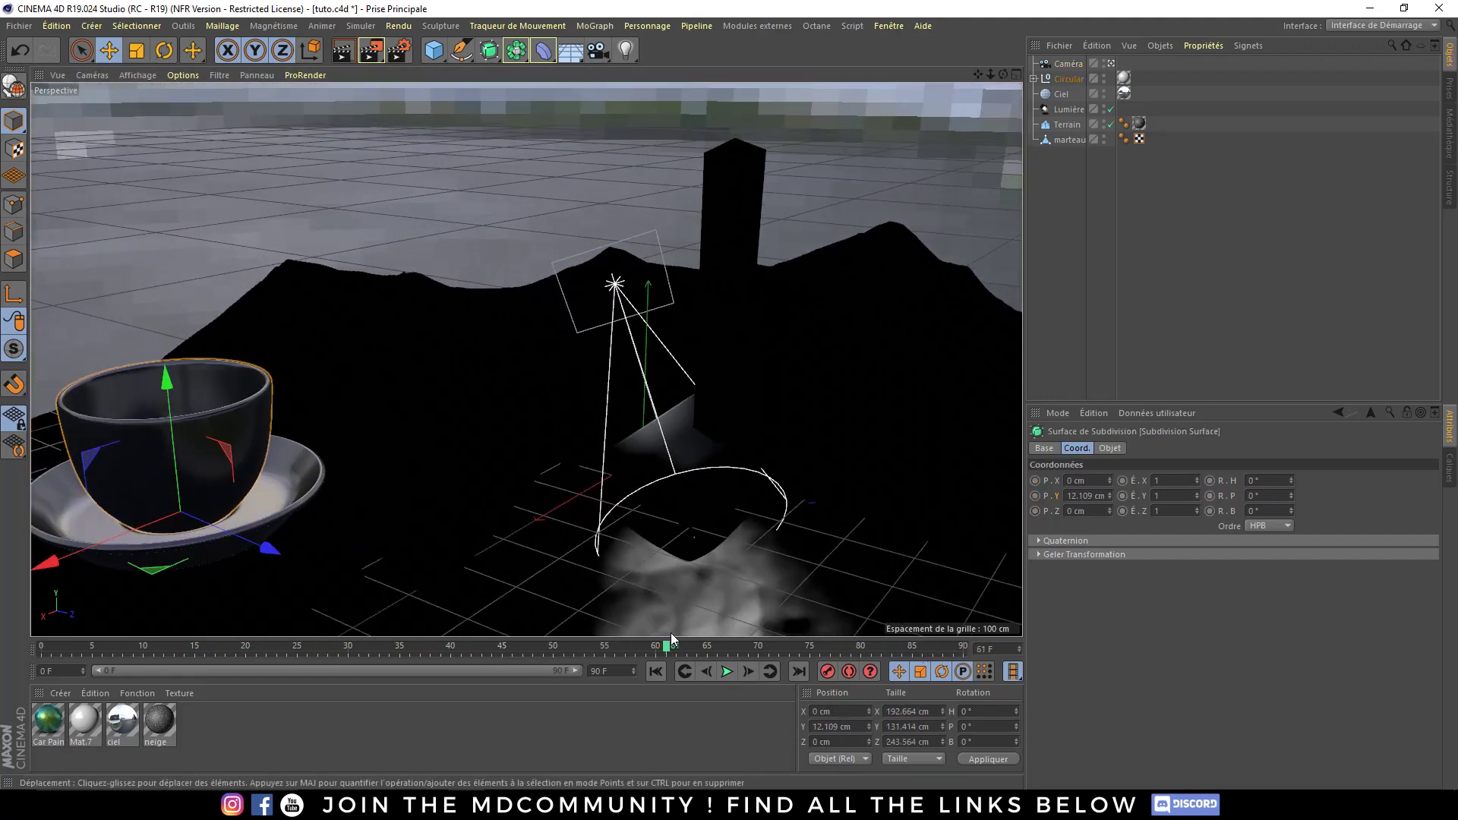
pyautogui.press('F9')
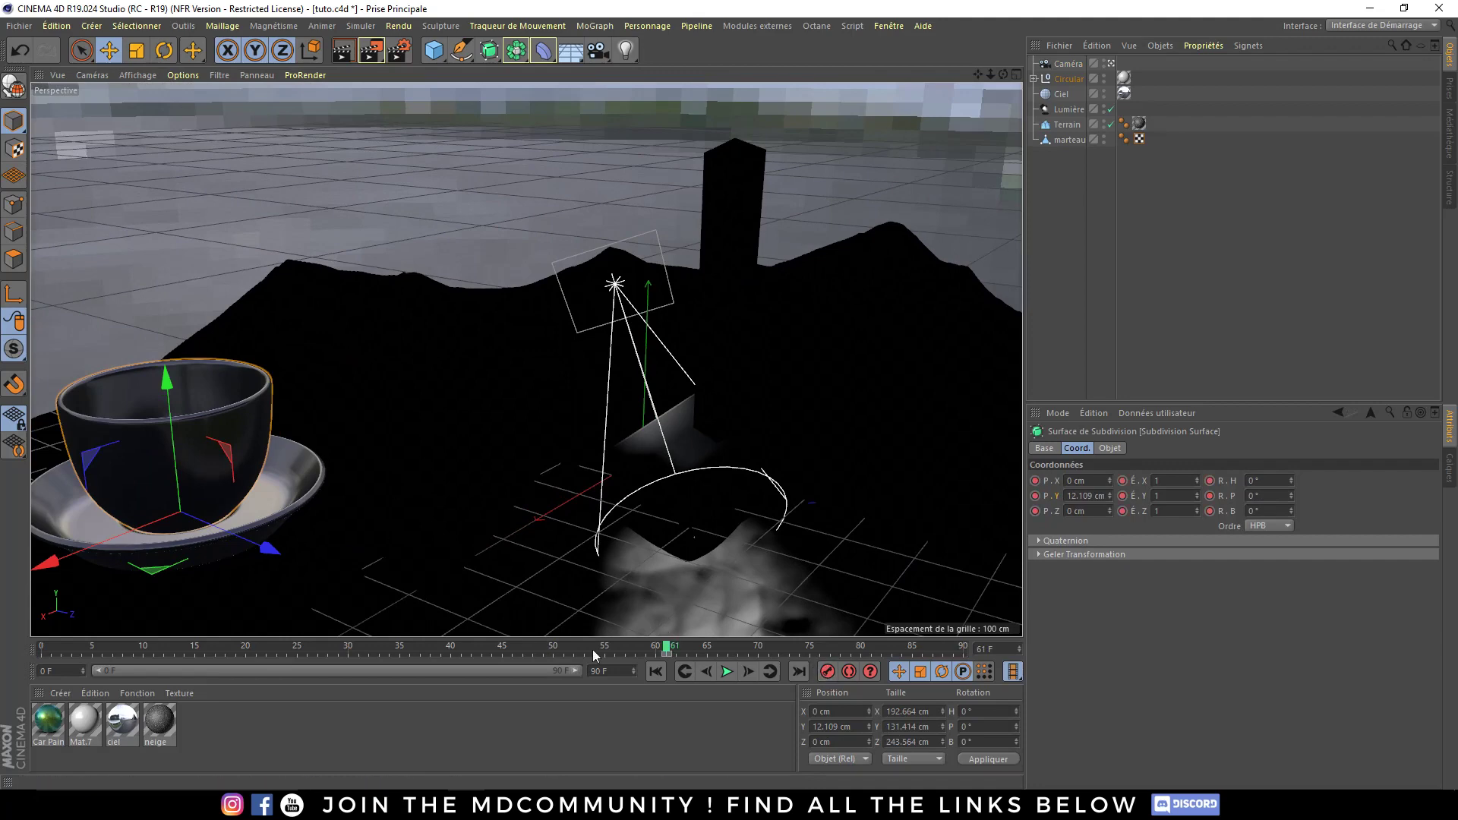
pyautogui.click(817, 643)
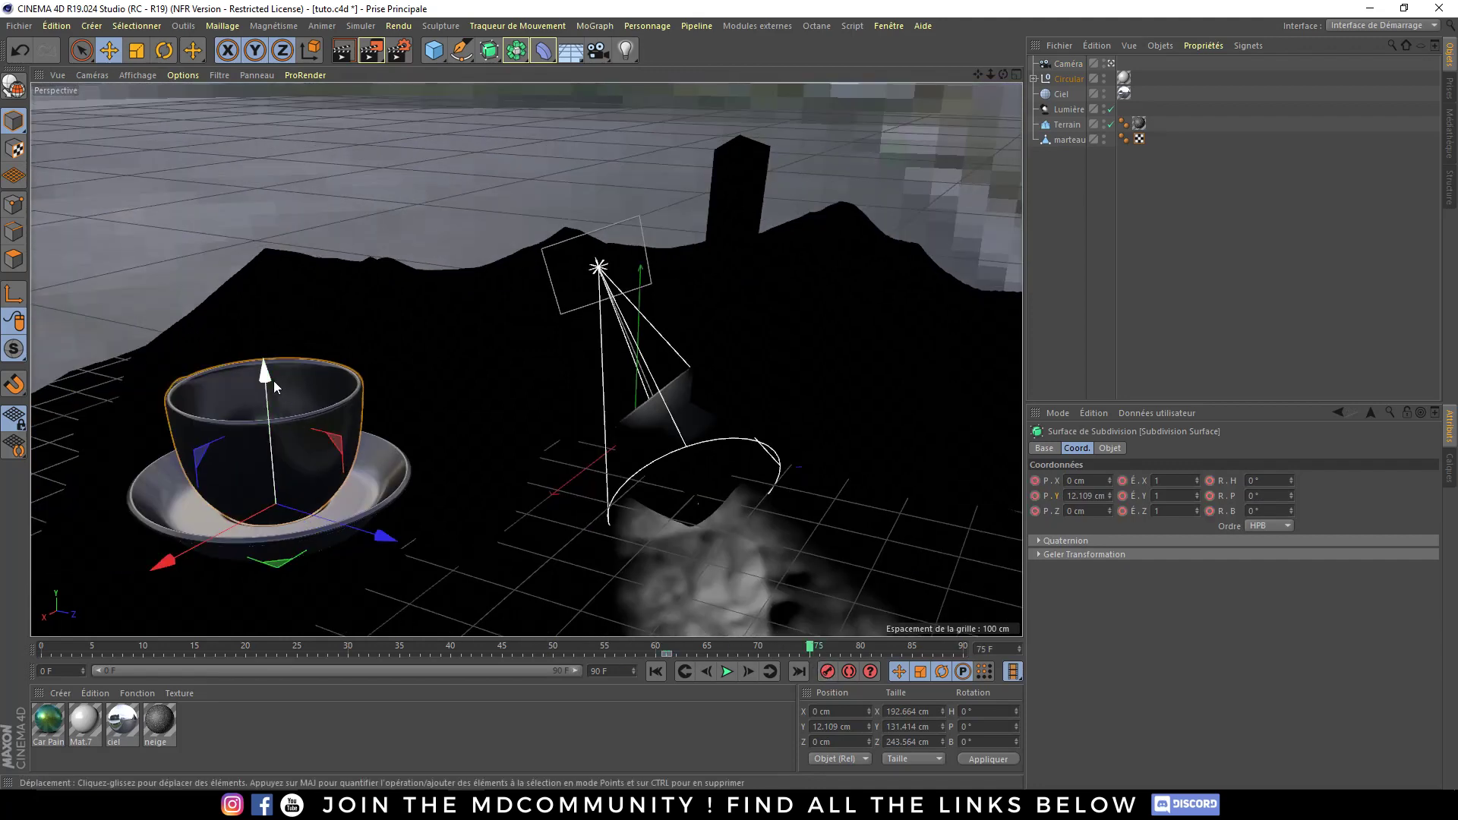
pyautogui.moveTo(273, 380); pyautogui.dragTo(258, 263)
pyautogui.click(827, 671)
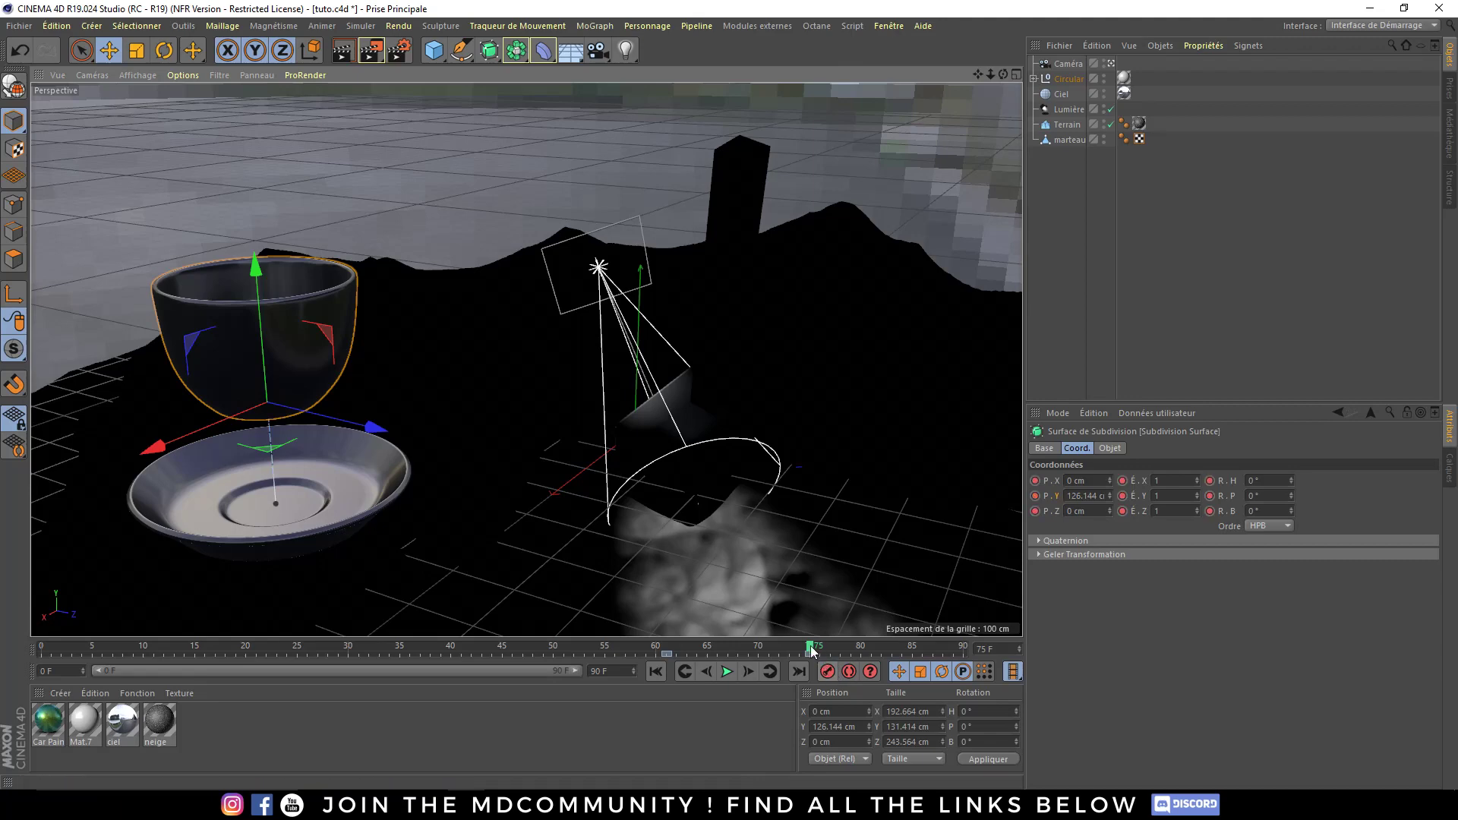
# - Add another slightly raised cup keyframe at frame 87
pyautogui.moveTo(809, 648); pyautogui.dragTo(912, 647)
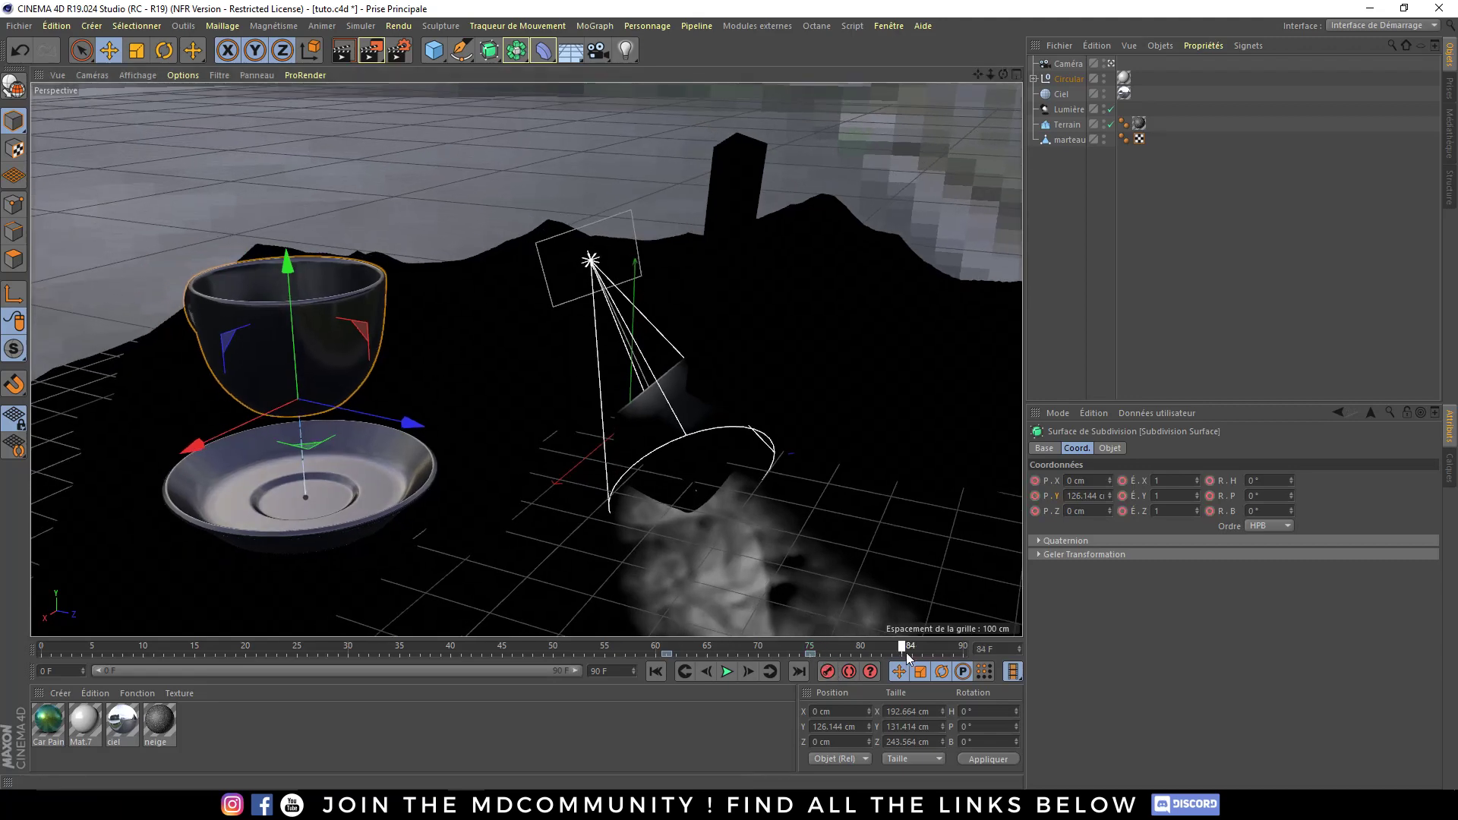
pyautogui.click(666, 653)
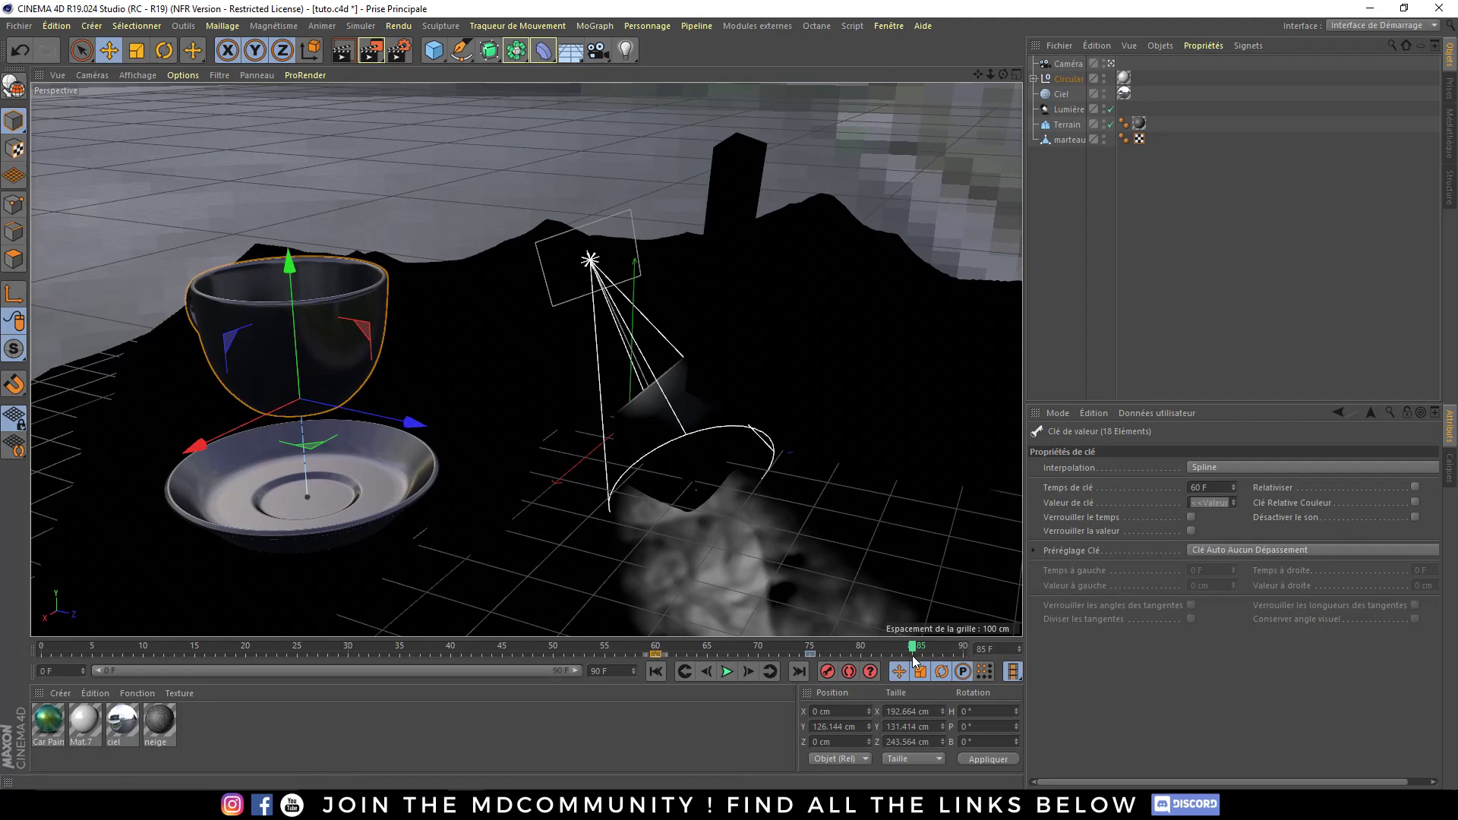
pyautogui.moveTo(912, 648); pyautogui.dragTo(927, 627)
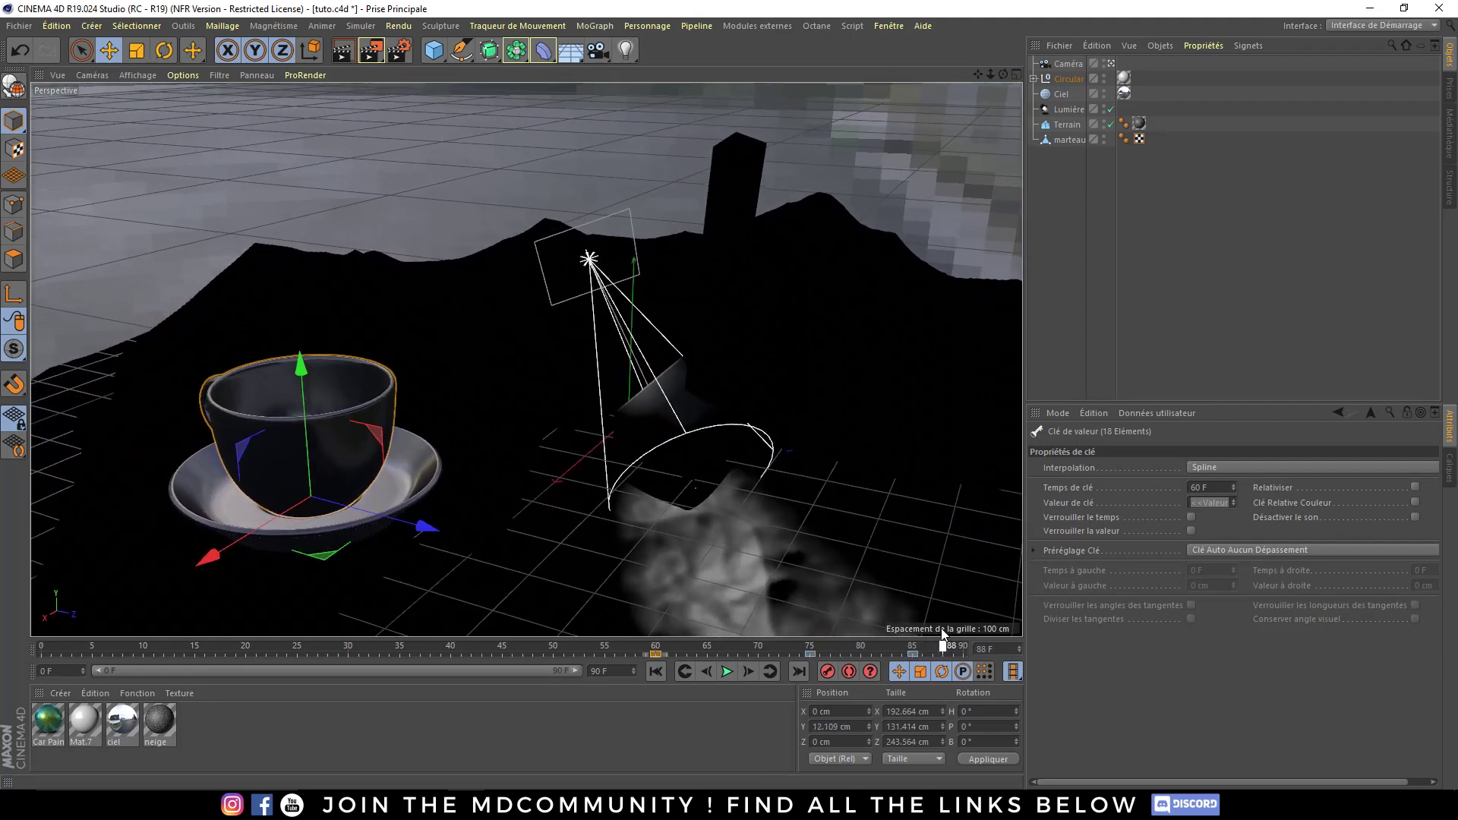
pyautogui.moveTo(302, 394); pyautogui.dragTo(303, 384)
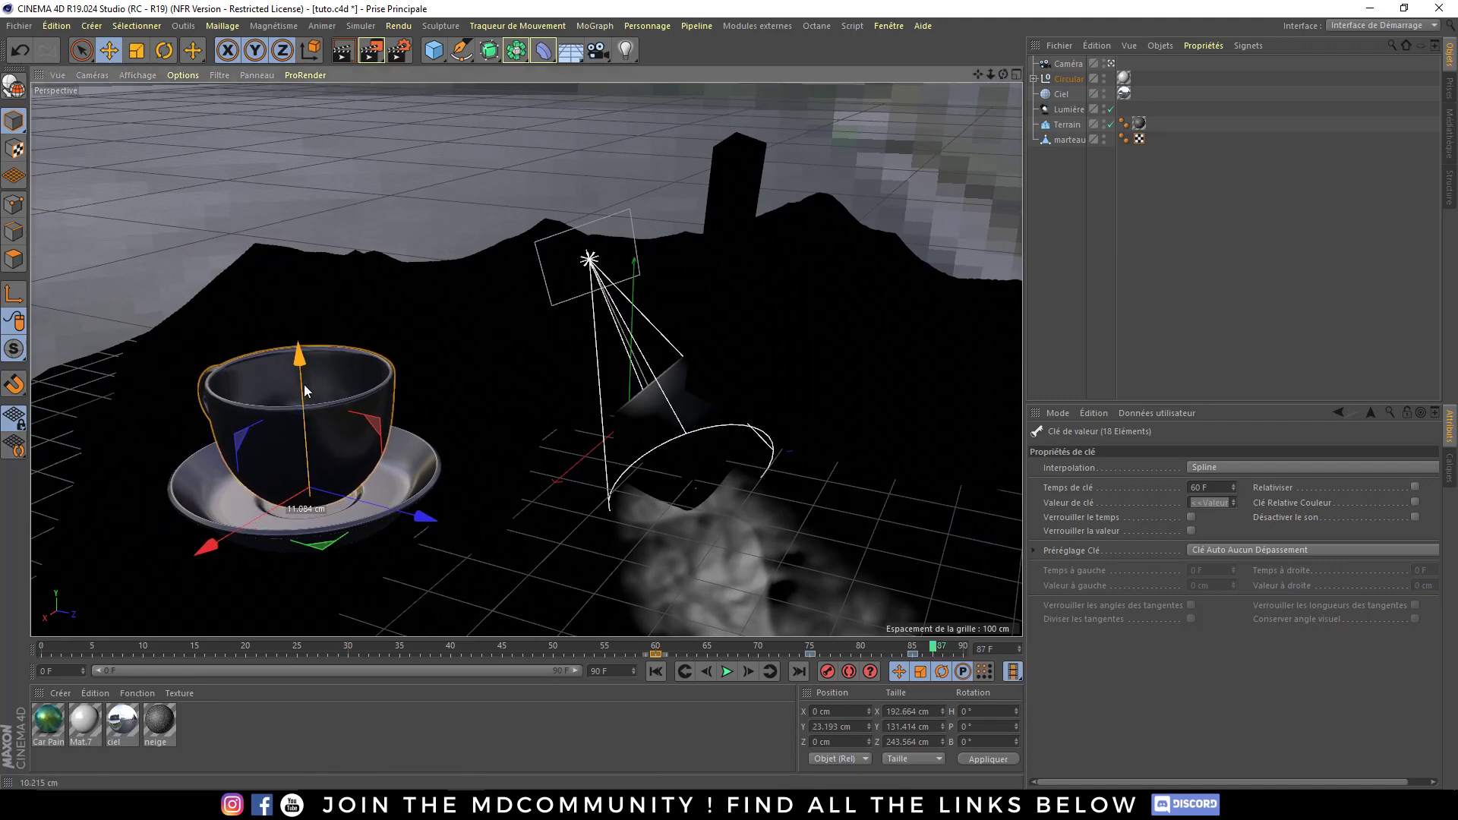
pyautogui.click(826, 671)
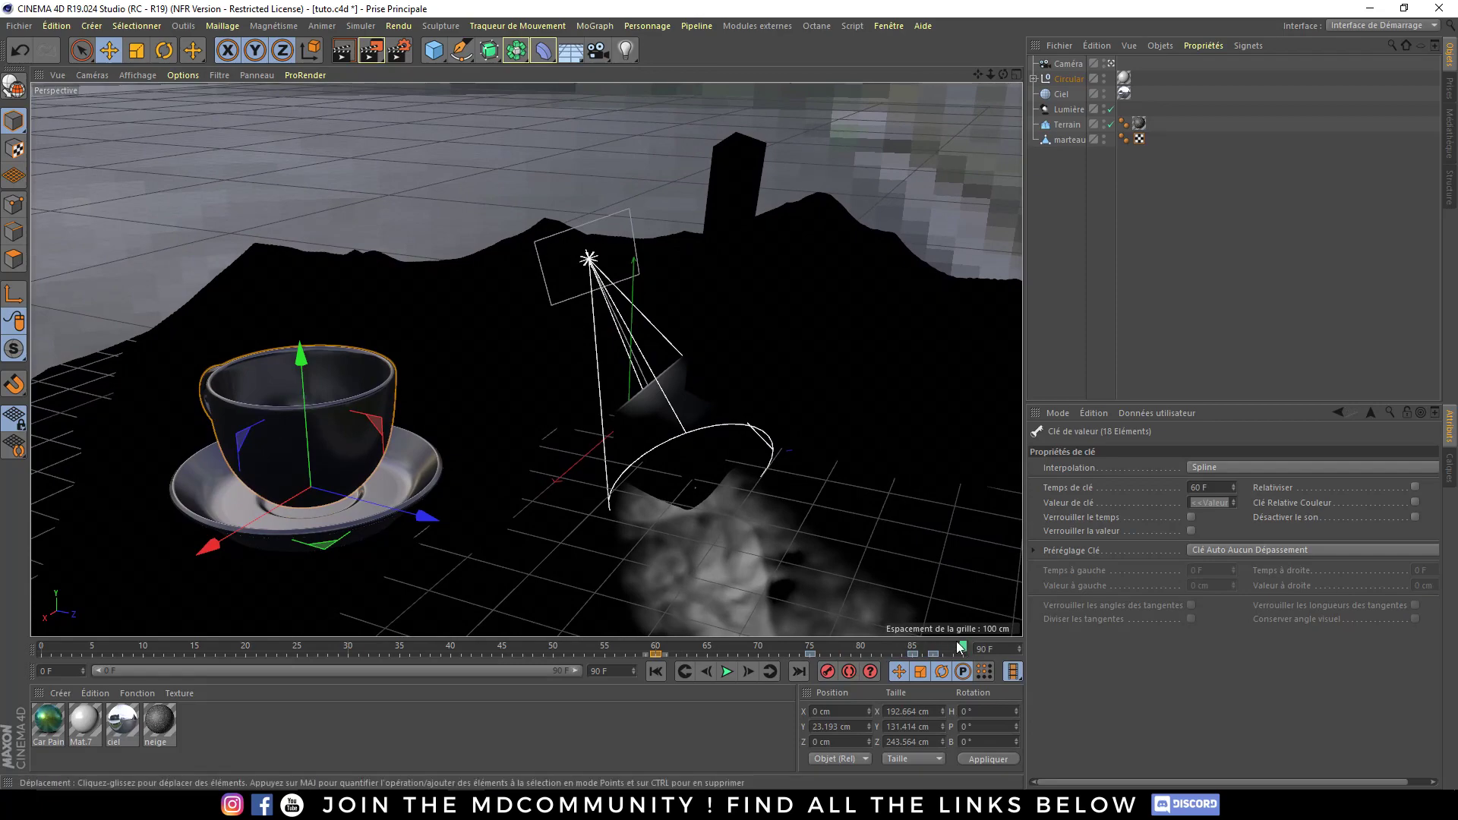
# - Play back the animation, scrub to frame 86 and save tuto.c4d
pyautogui.click(732, 676)
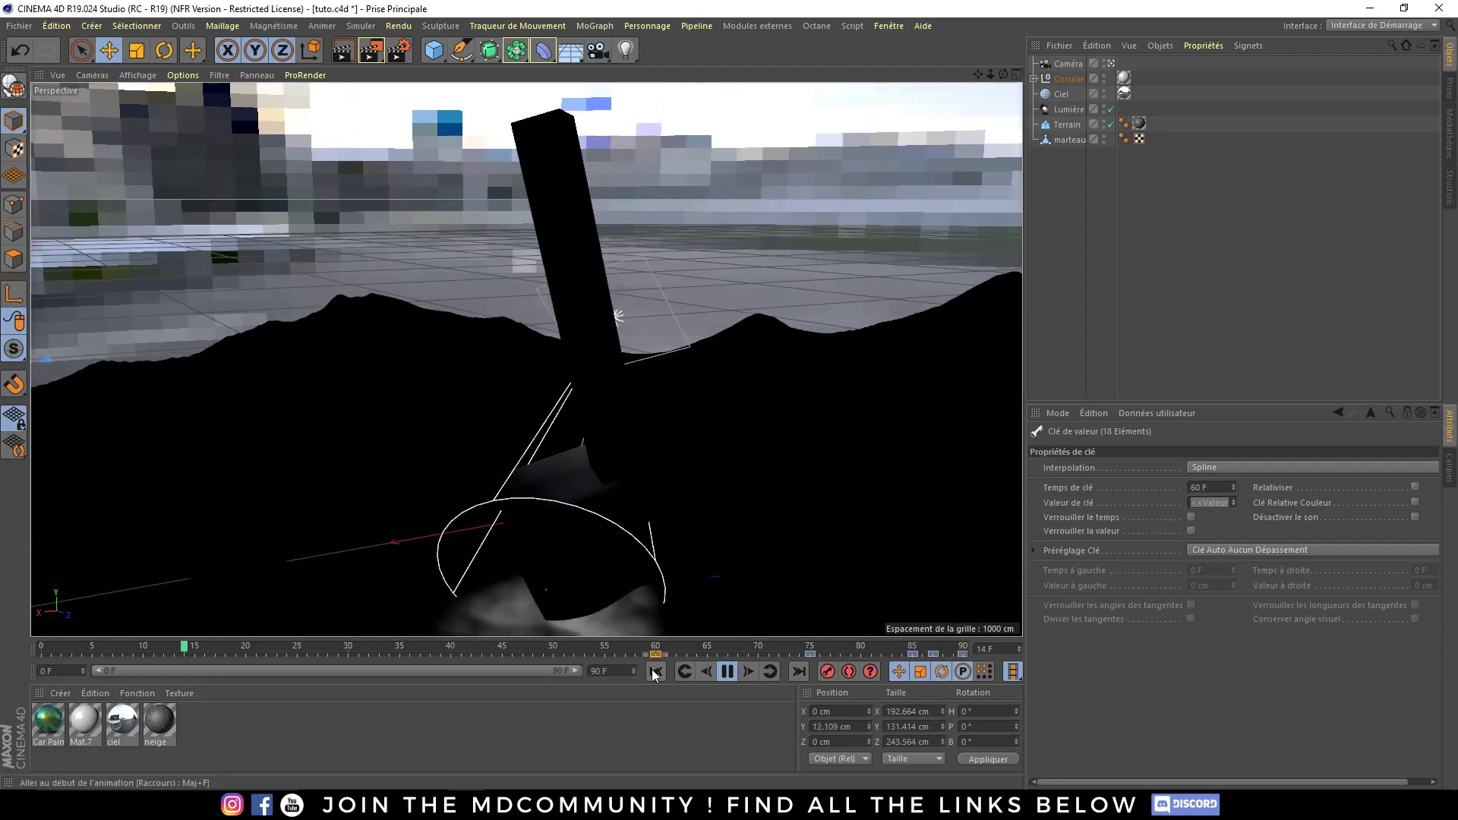
pyautogui.click(727, 671)
pyautogui.click(653, 669)
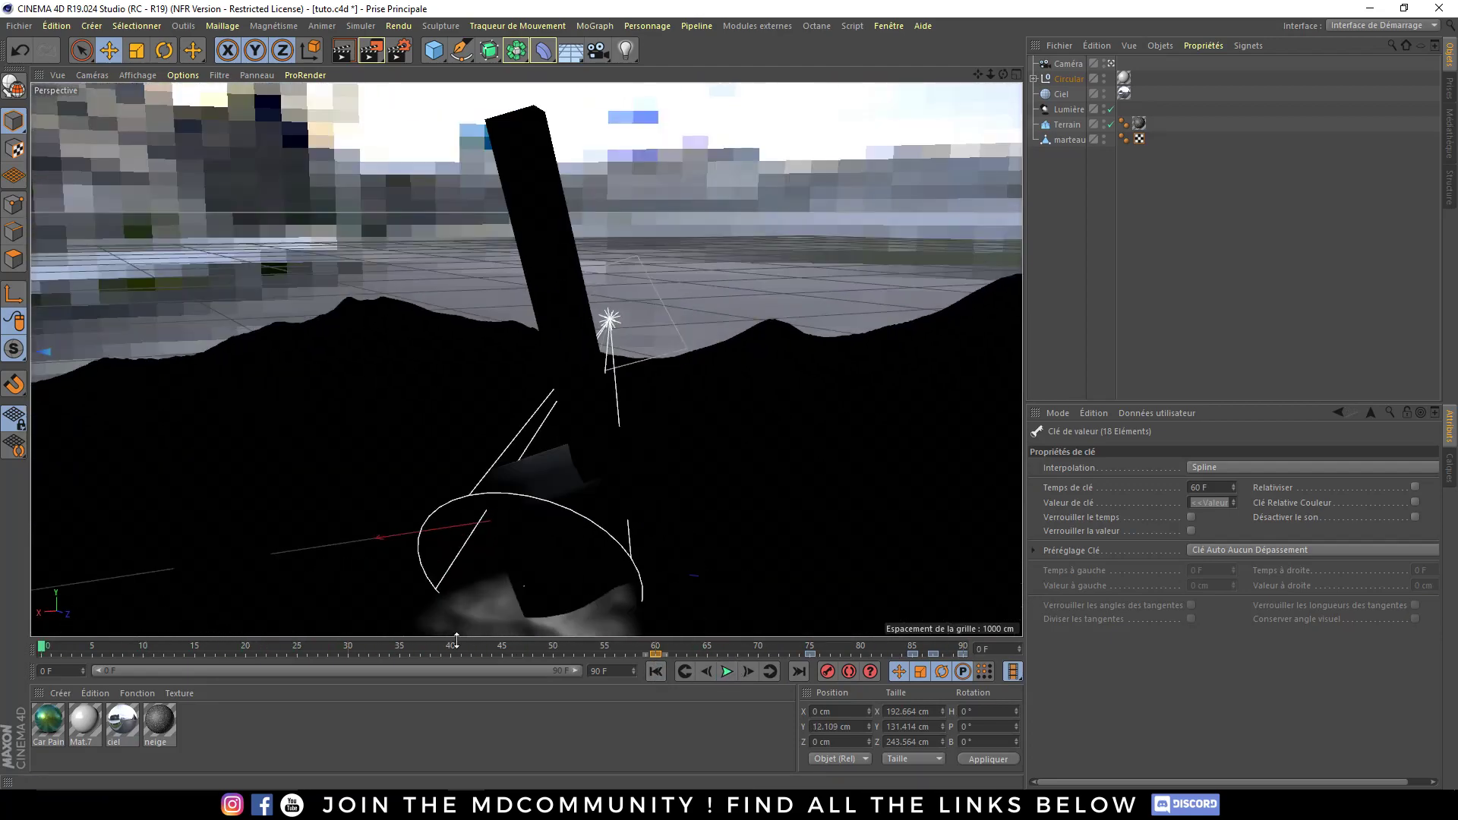
pyautogui.moveTo(471, 649); pyautogui.dragTo(987, 607)
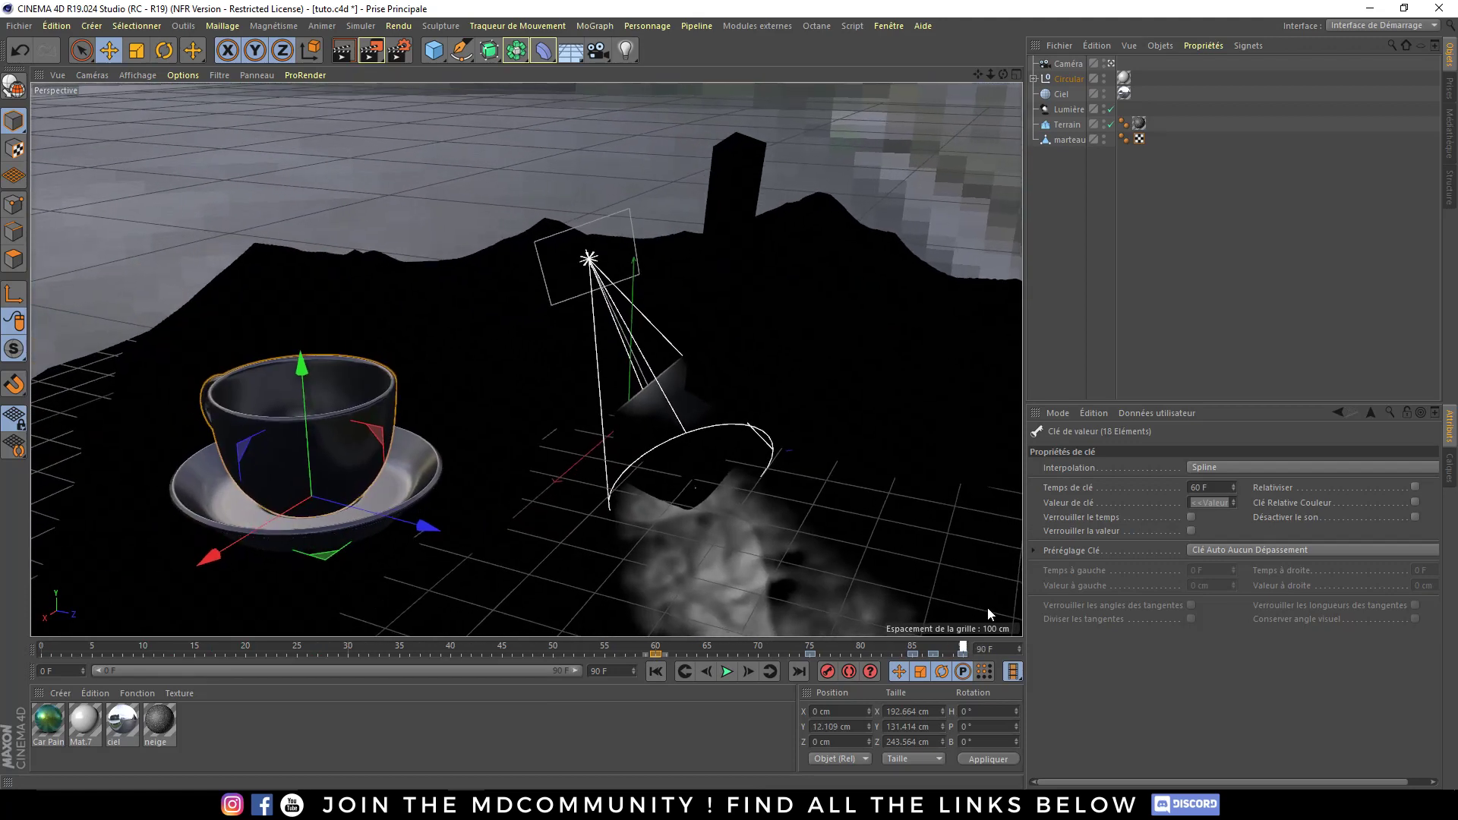
pyautogui.hotkey('ctrl', 's')
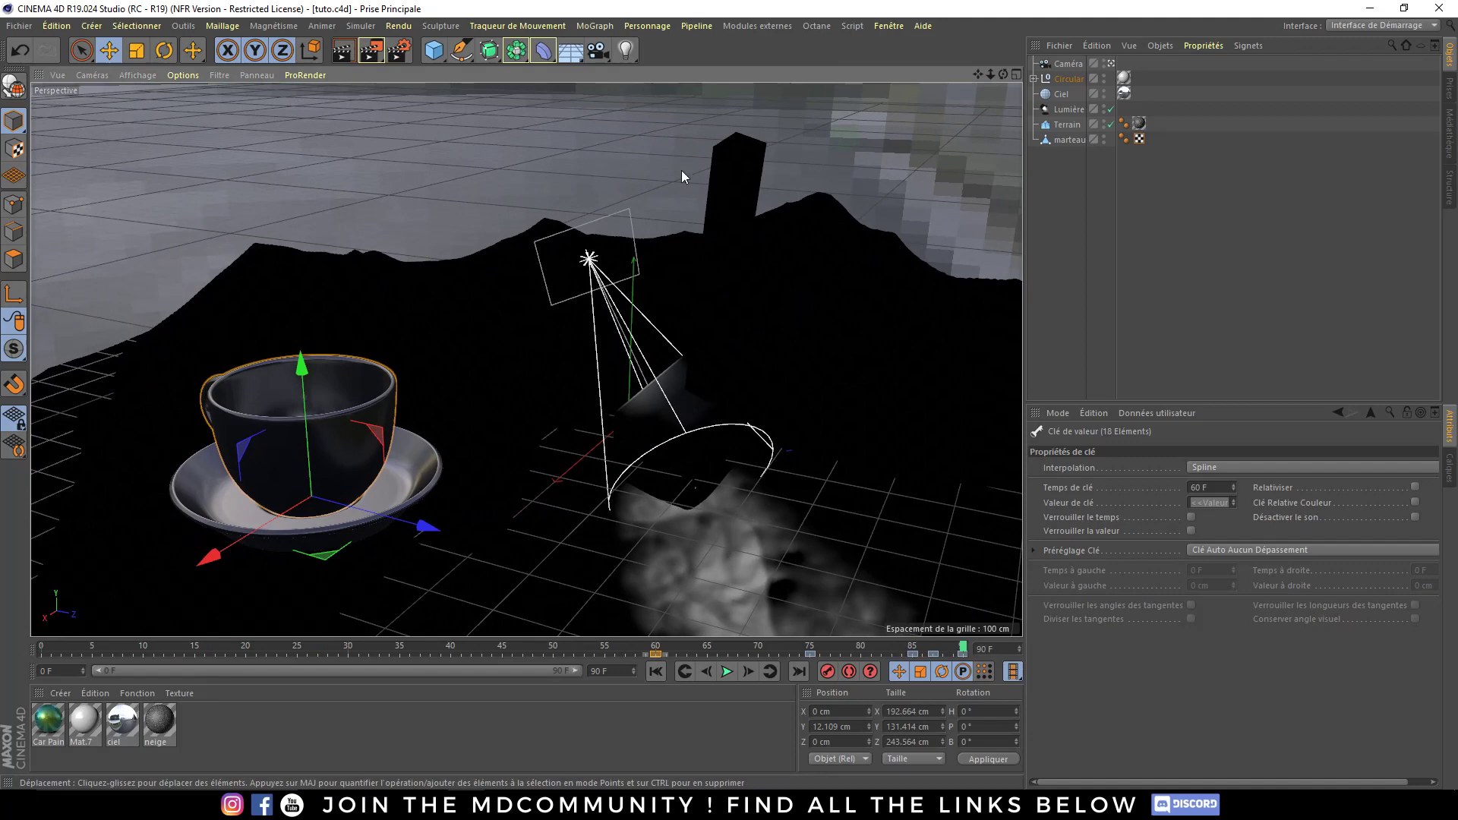
# - Start rendering the hammer animation to the Picture Viewer without a save file name
pyautogui.click(399, 50)
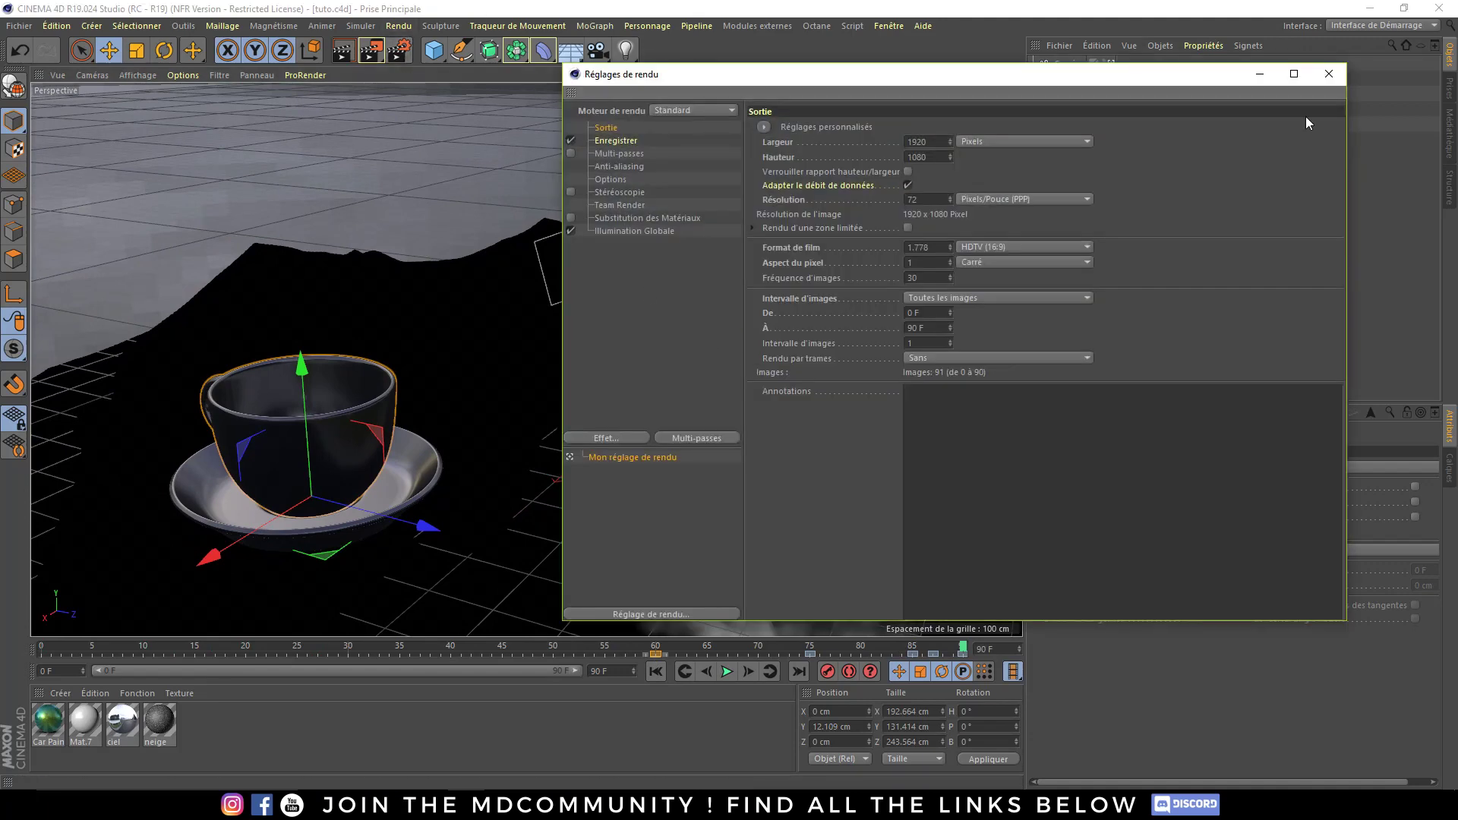
pyautogui.click(632, 140)
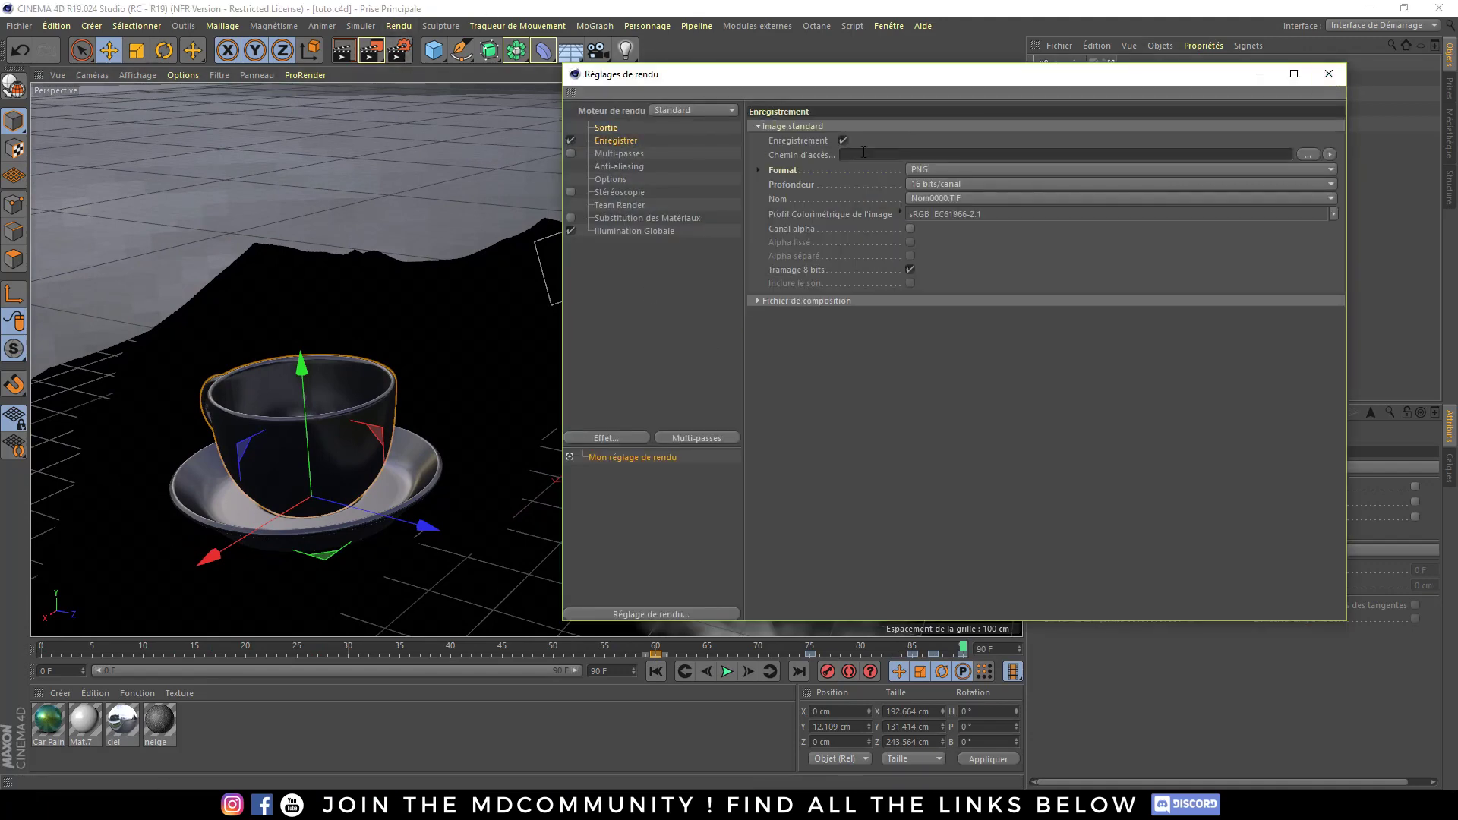
pyautogui.click(1328, 74)
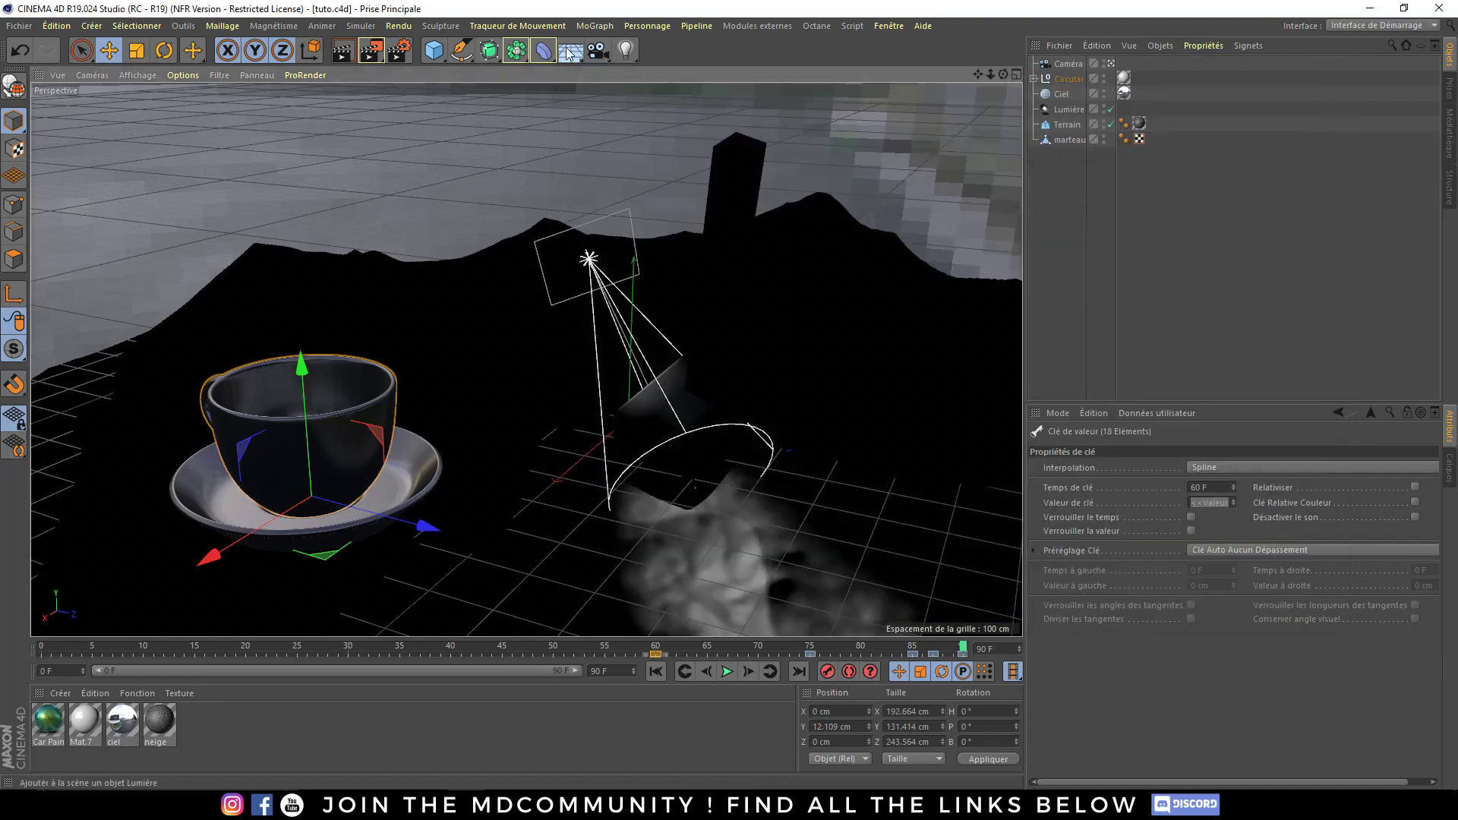
pyautogui.click(372, 50)
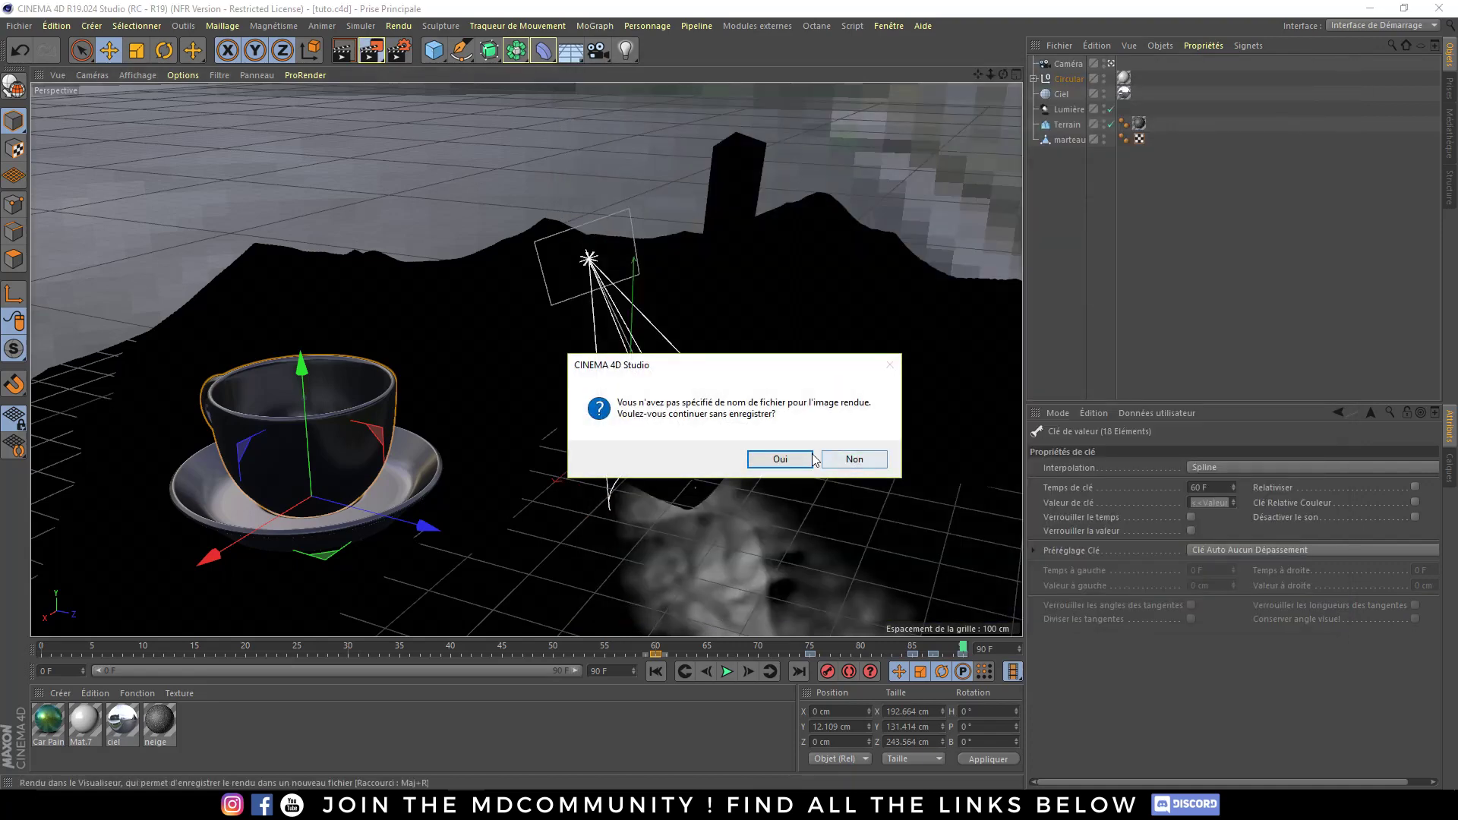
pyautogui.click(782, 459)
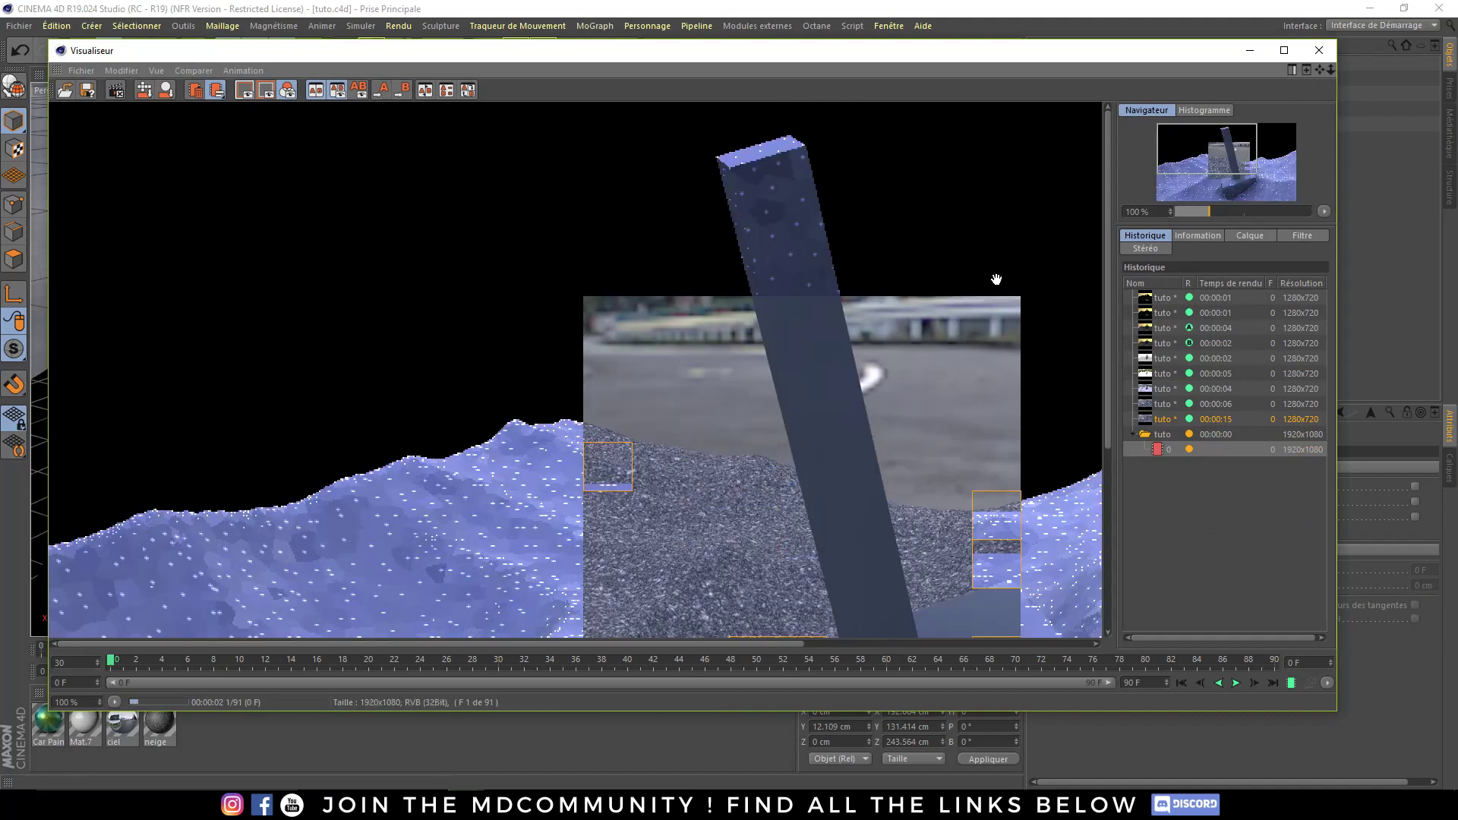
# - Go back to rendered frame 2 and briefly play back the first finished frames
pyautogui.scroll(-2, 782, 437)
pyautogui.scroll(-2, 795, 410)
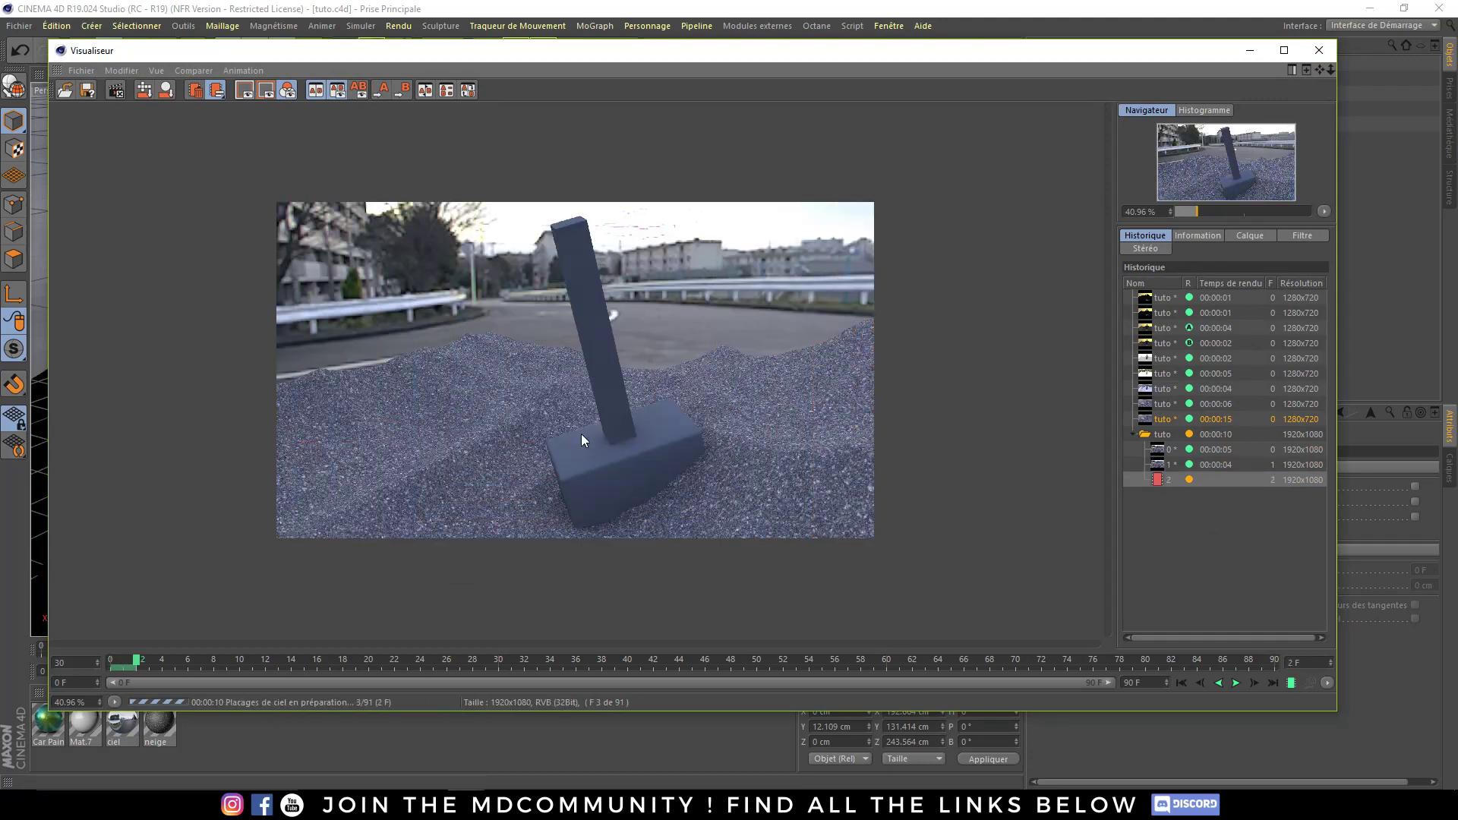
pyautogui.moveTo(582, 53); pyautogui.dragTo(578, 63)
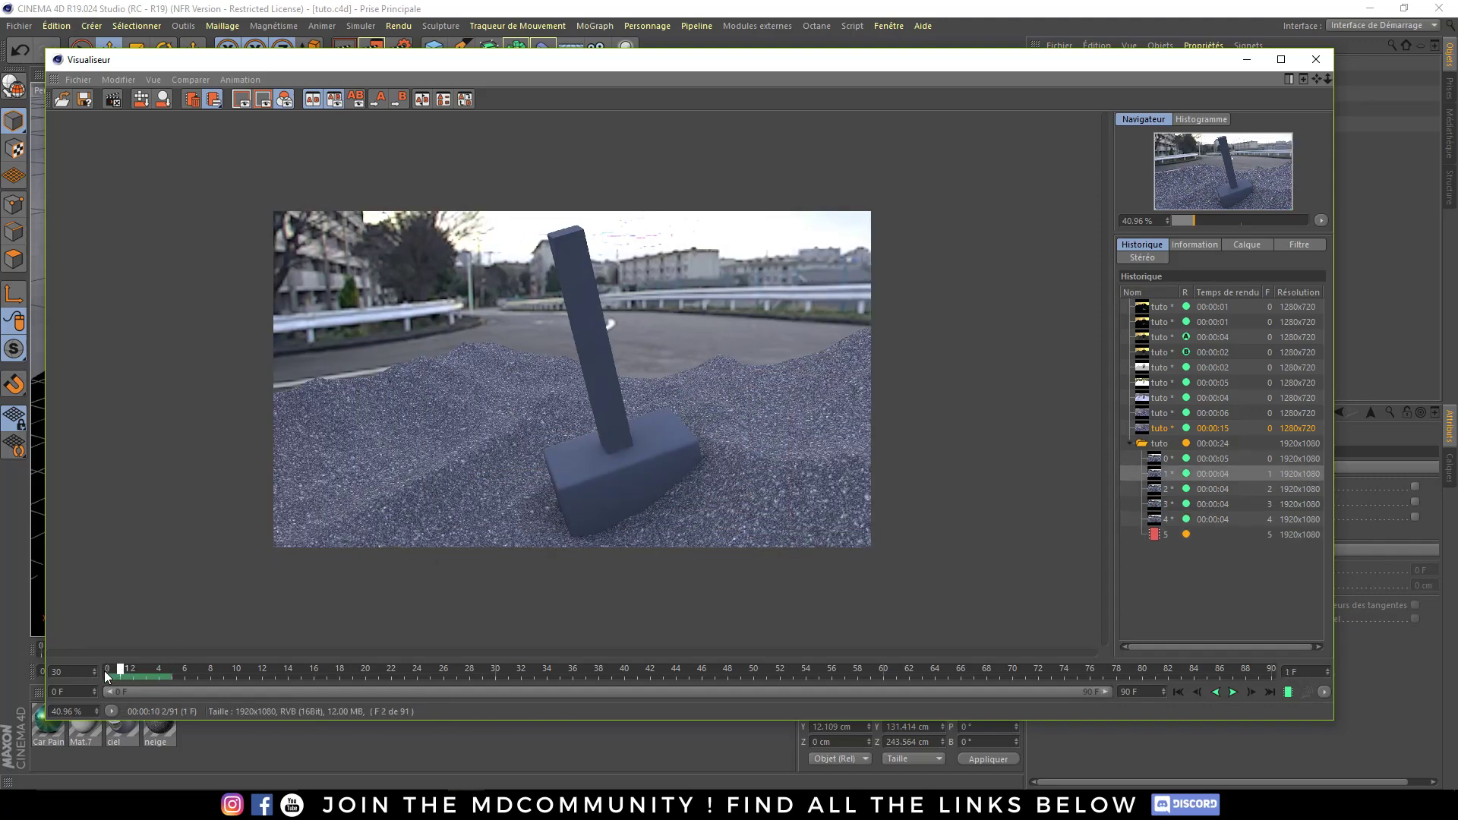
pyautogui.moveTo(163, 669); pyautogui.dragTo(84, 665)
pyautogui.click(1234, 691)
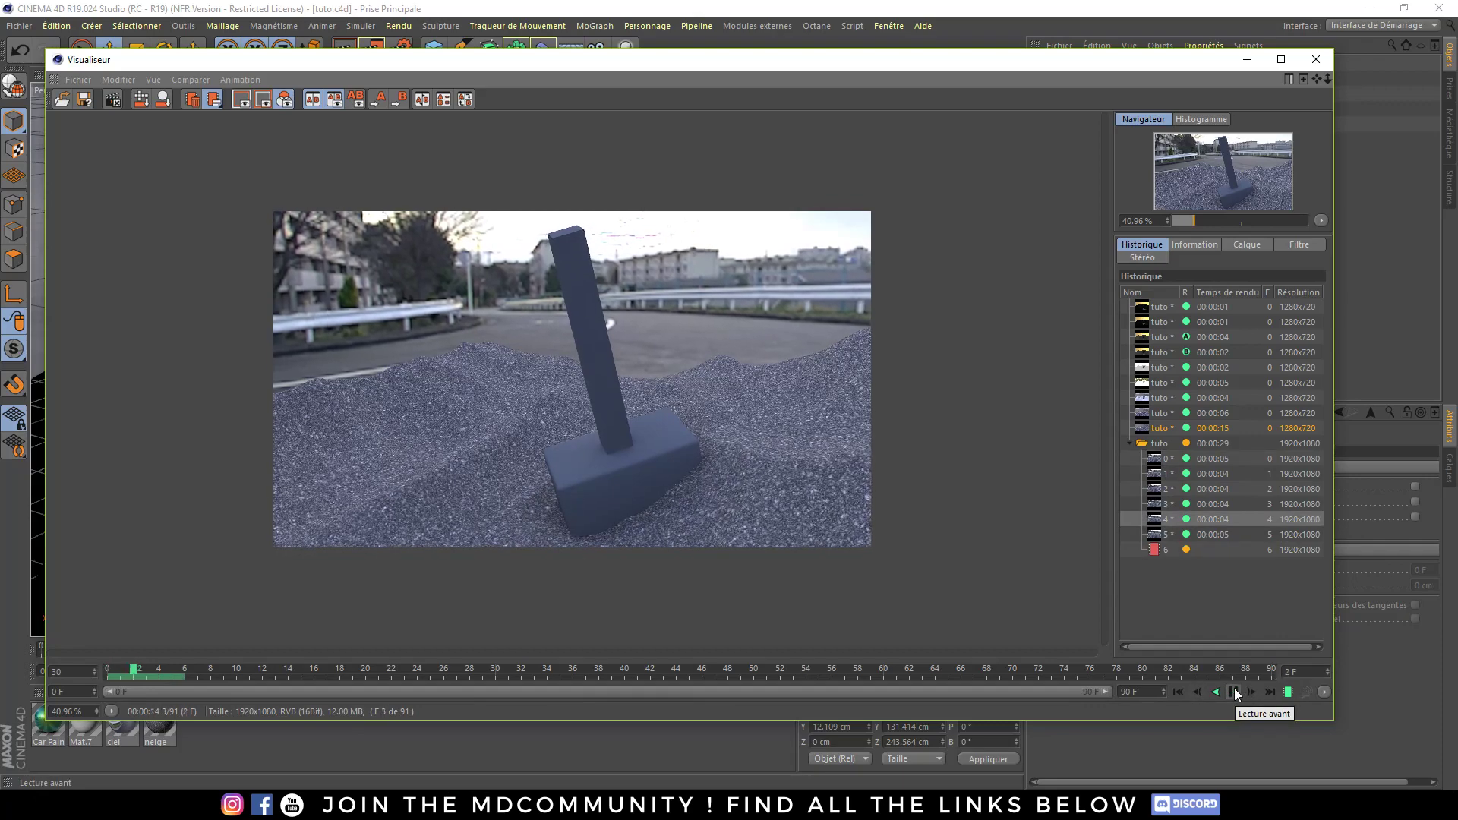
pyautogui.click(1234, 690)
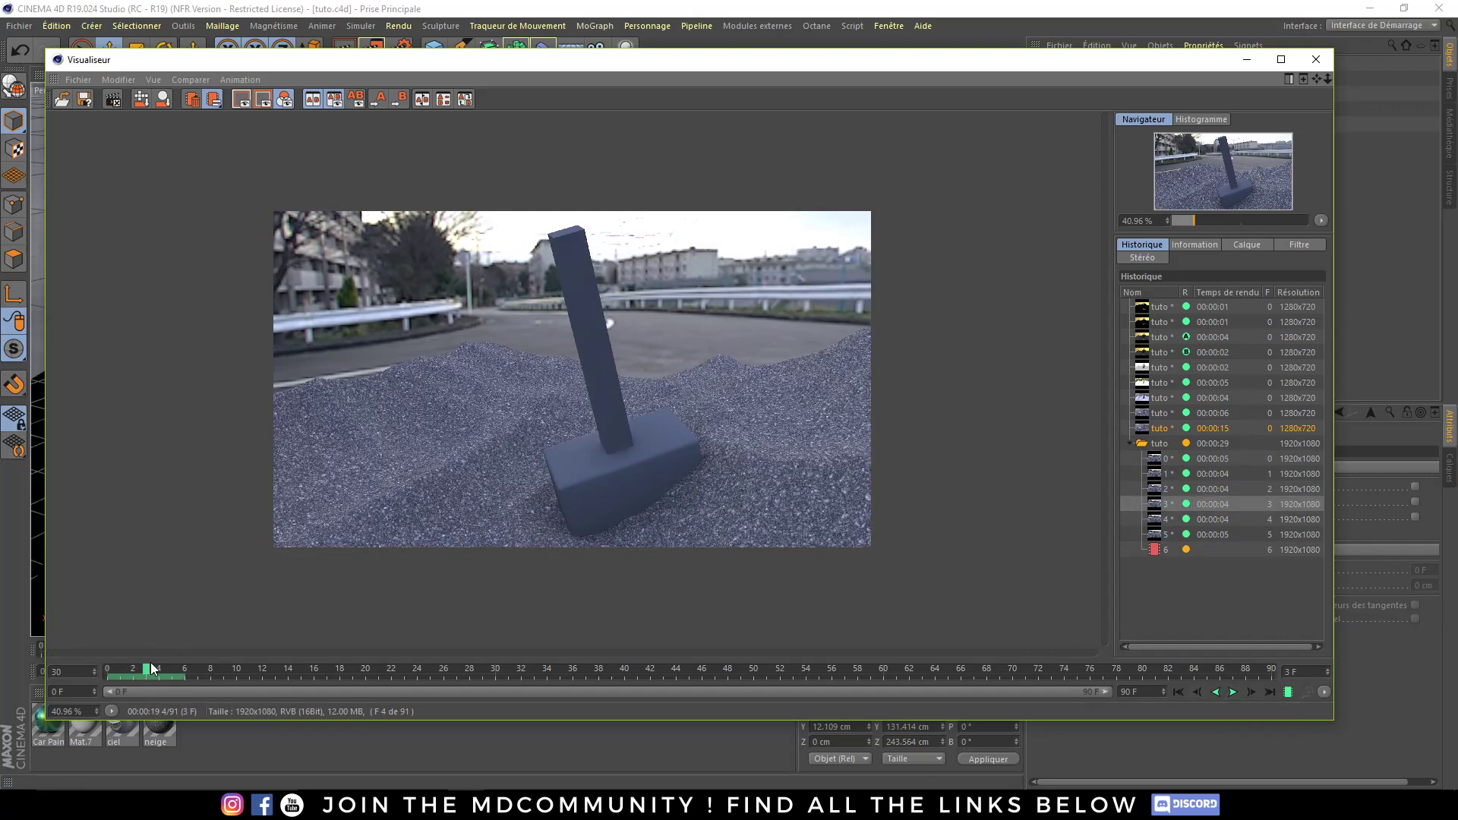
# - Review rendered frames 6 to 13, then close the Picture Viewer and stop rendering
pyautogui.click(184, 670)
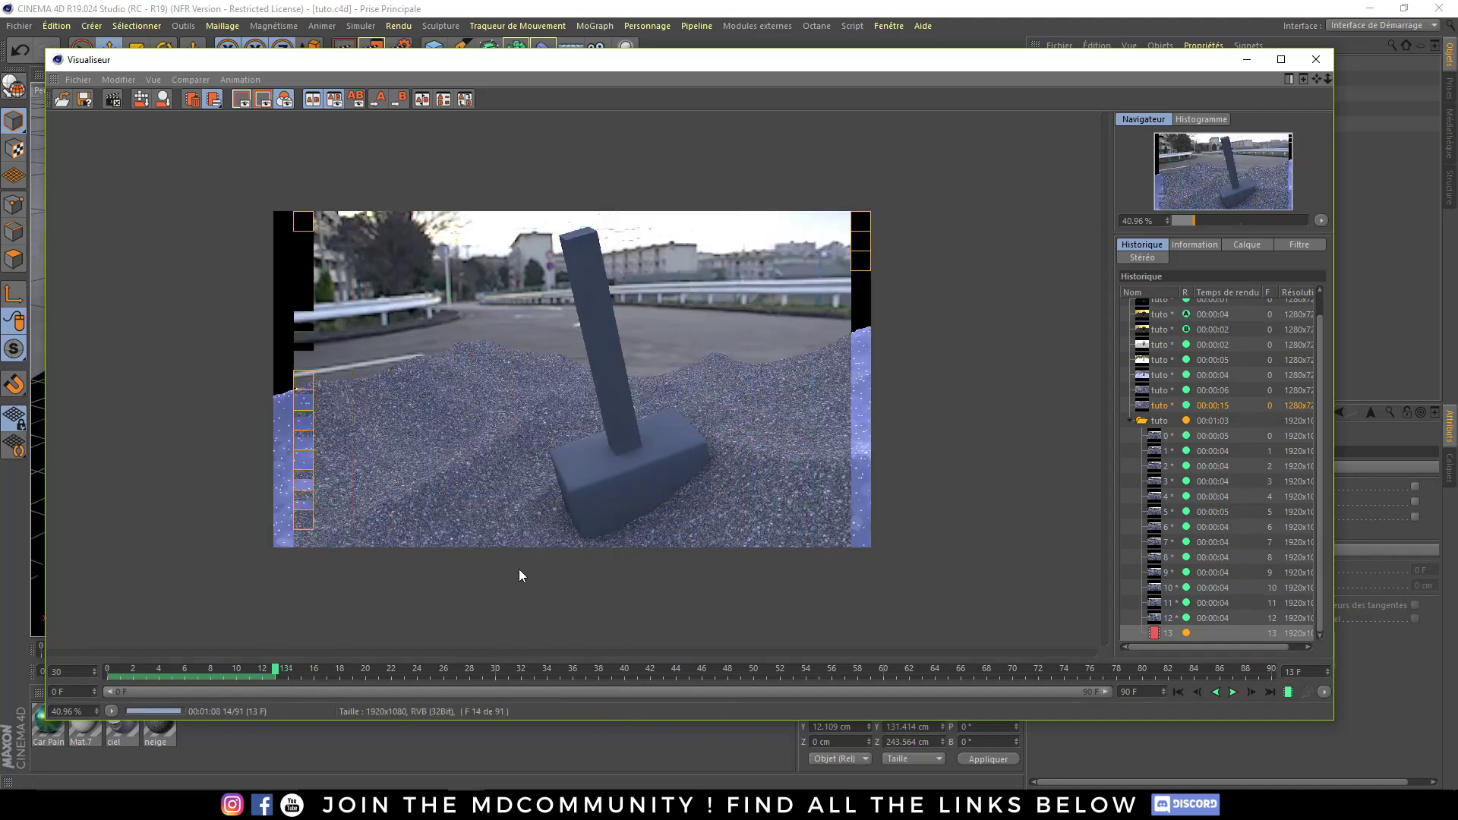
pyautogui.click(274, 669)
pyautogui.moveTo(228, 667); pyautogui.dragTo(73, 669)
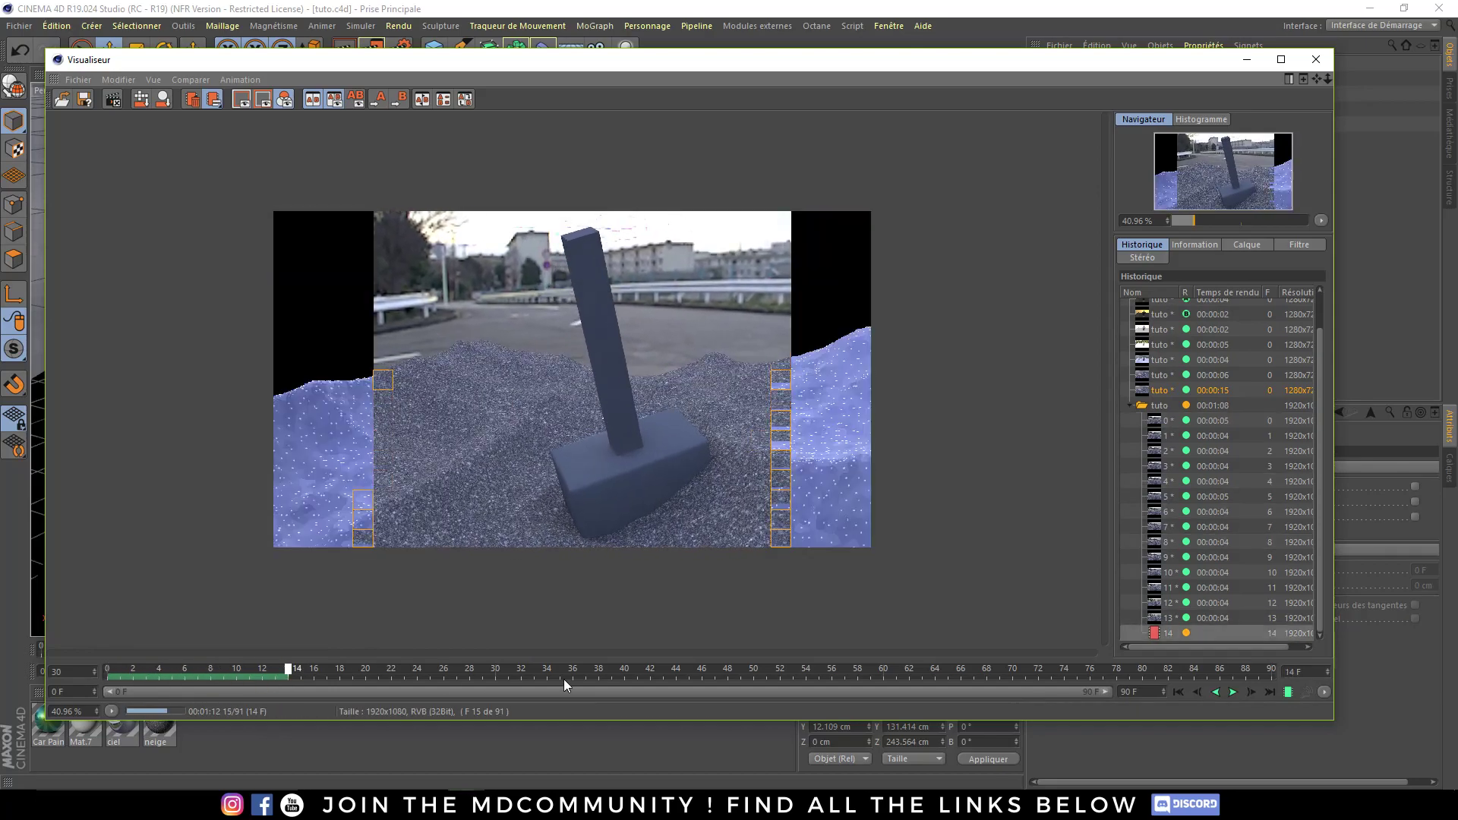
pyautogui.click(1231, 692)
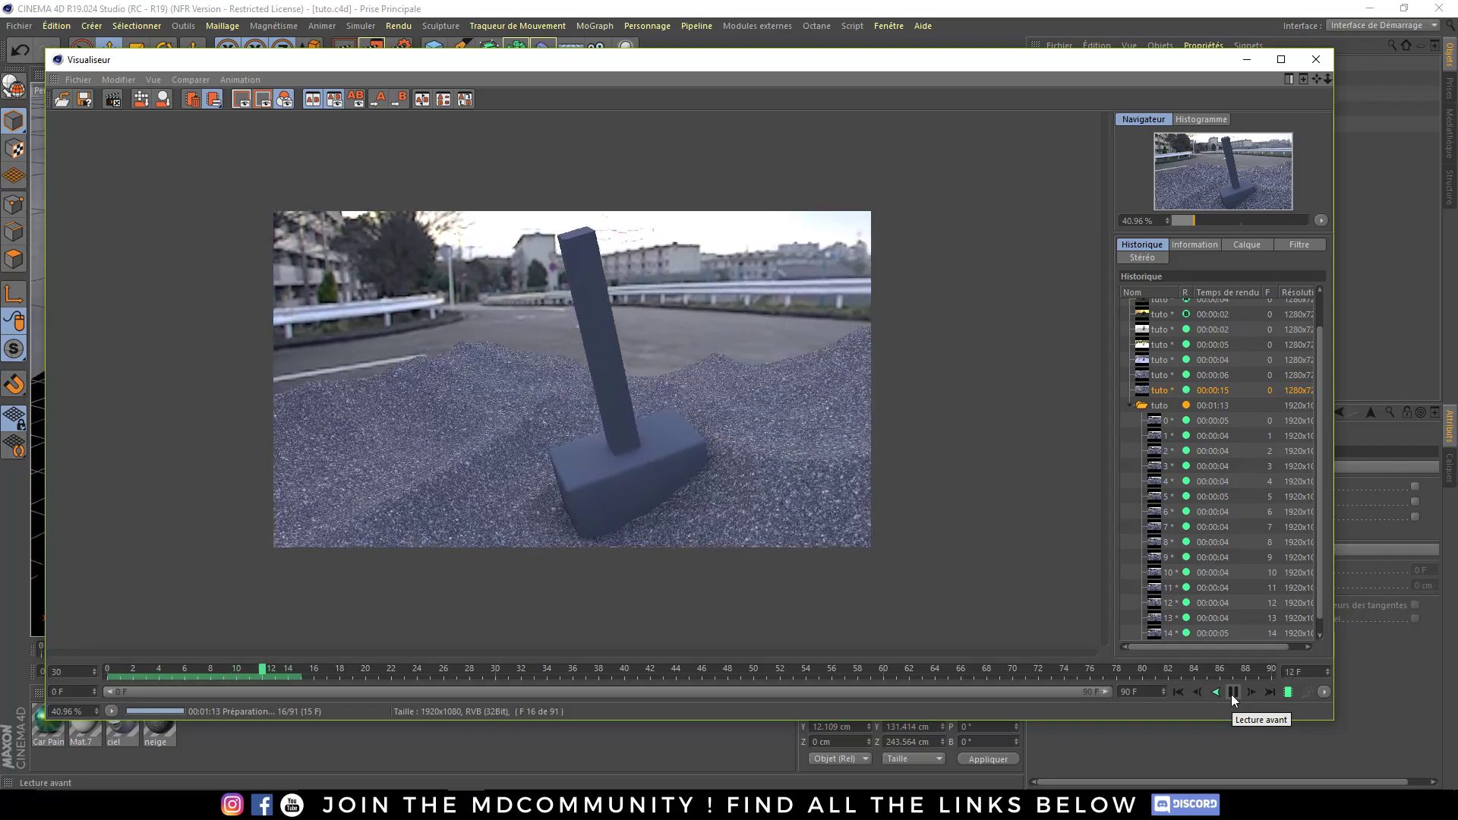
pyautogui.click(1231, 692)
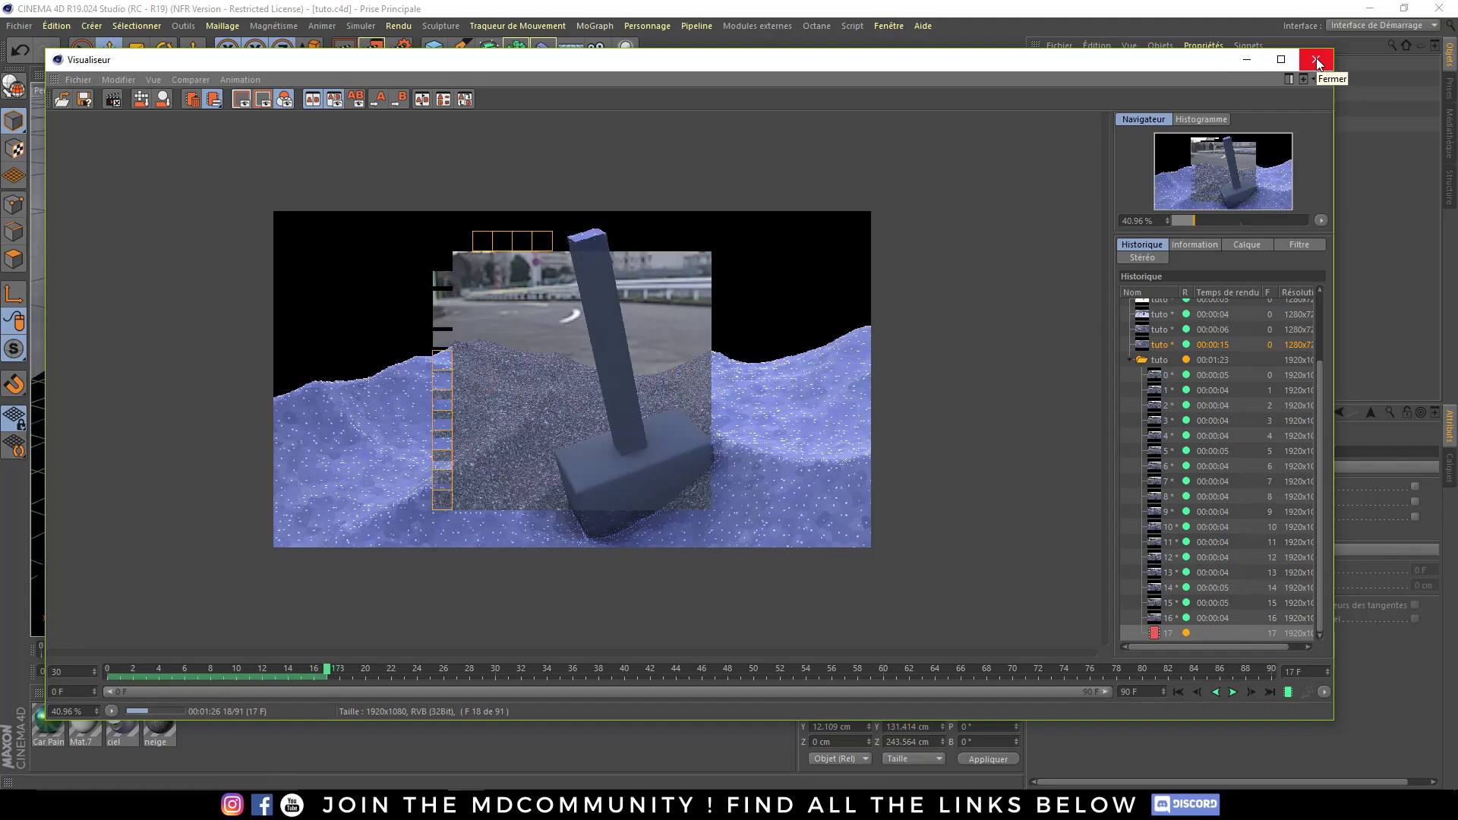
pyautogui.click(1316, 60)
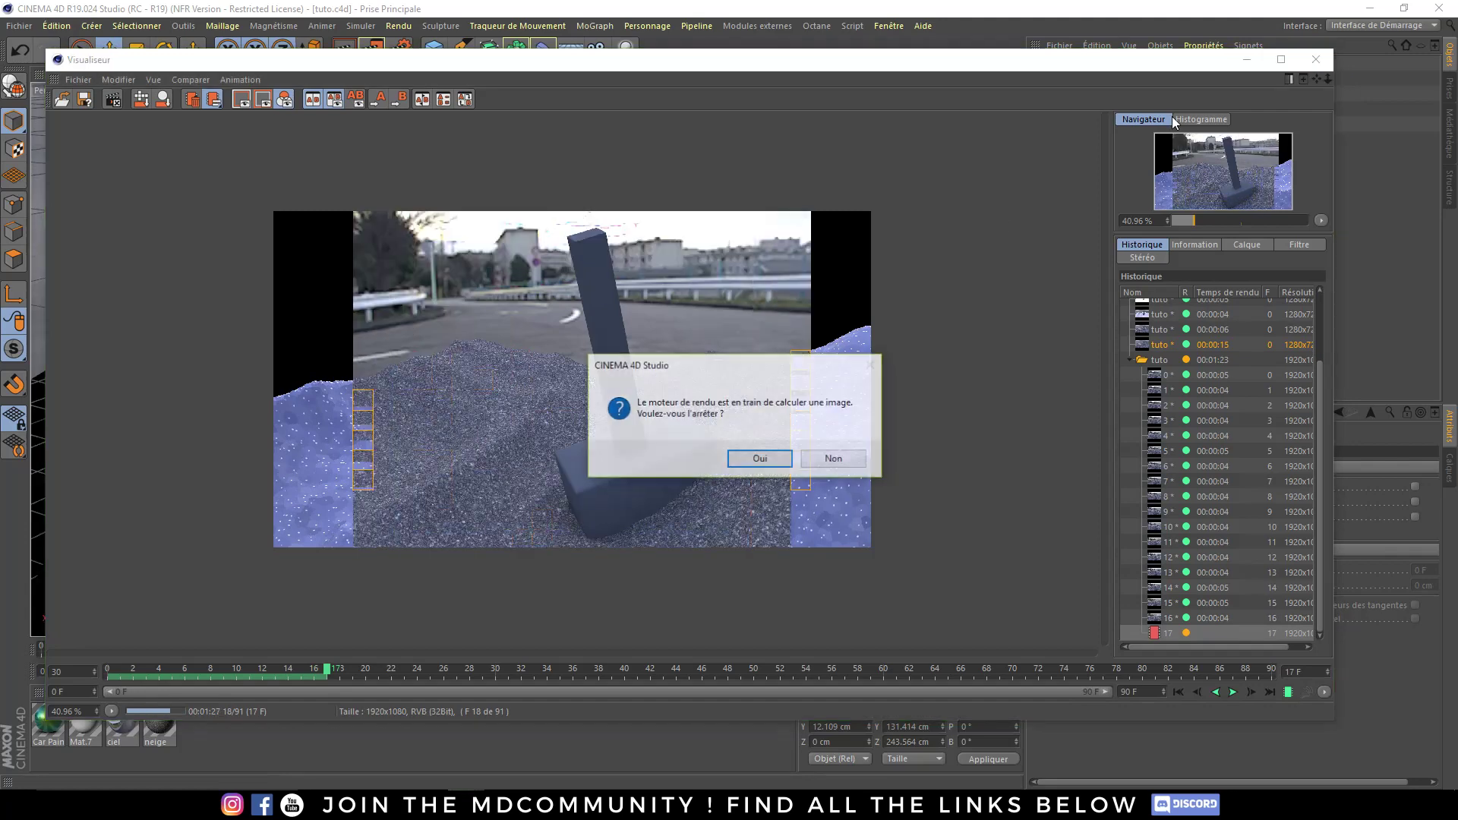
pyautogui.click(759, 458)
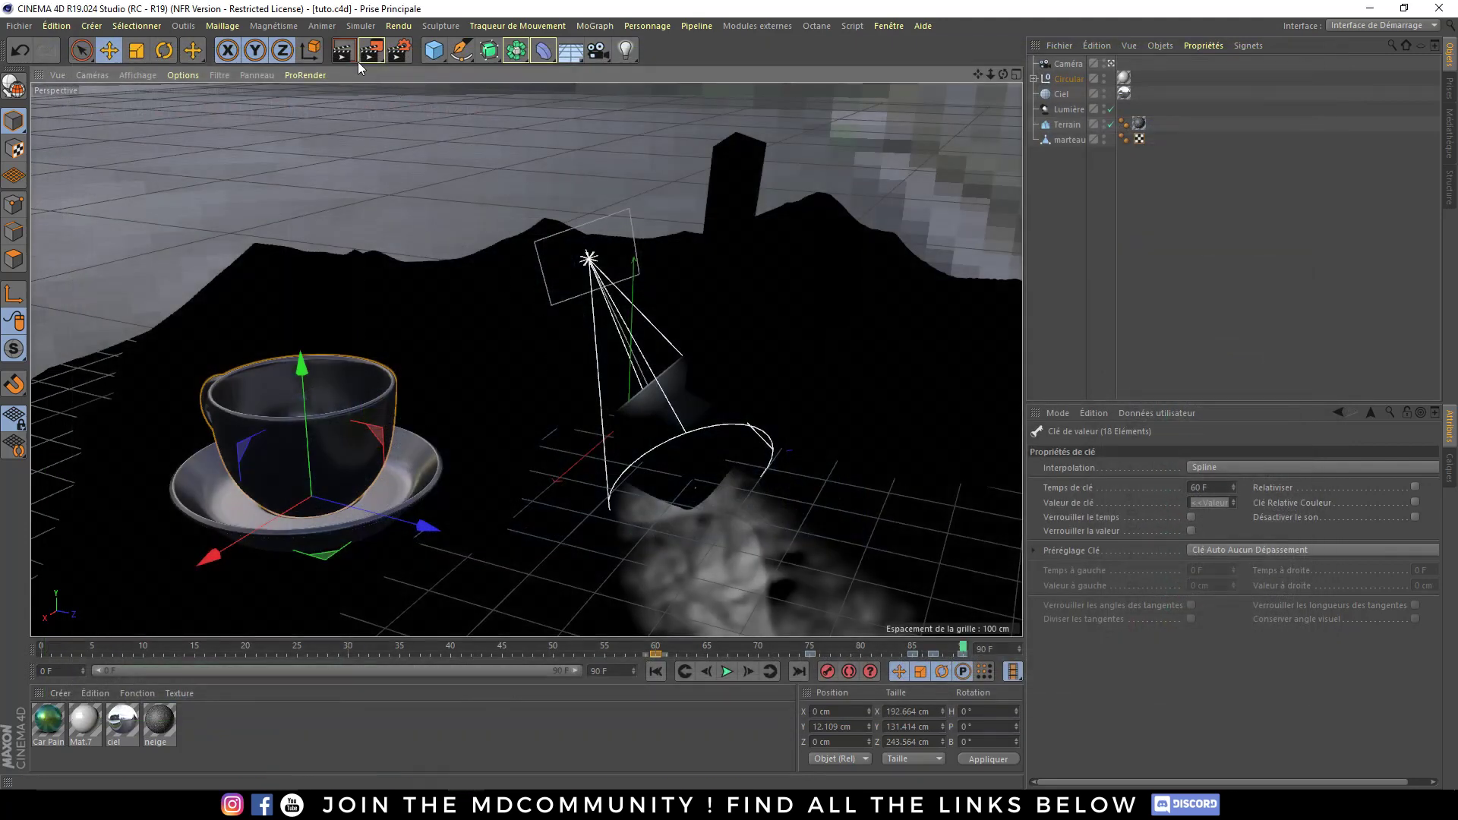
# - Queue tuto.c4d as render job 1 and enlarge the File de rendu window
pyautogui.moveTo(368, 51); pyautogui.dragTo(413, 112)
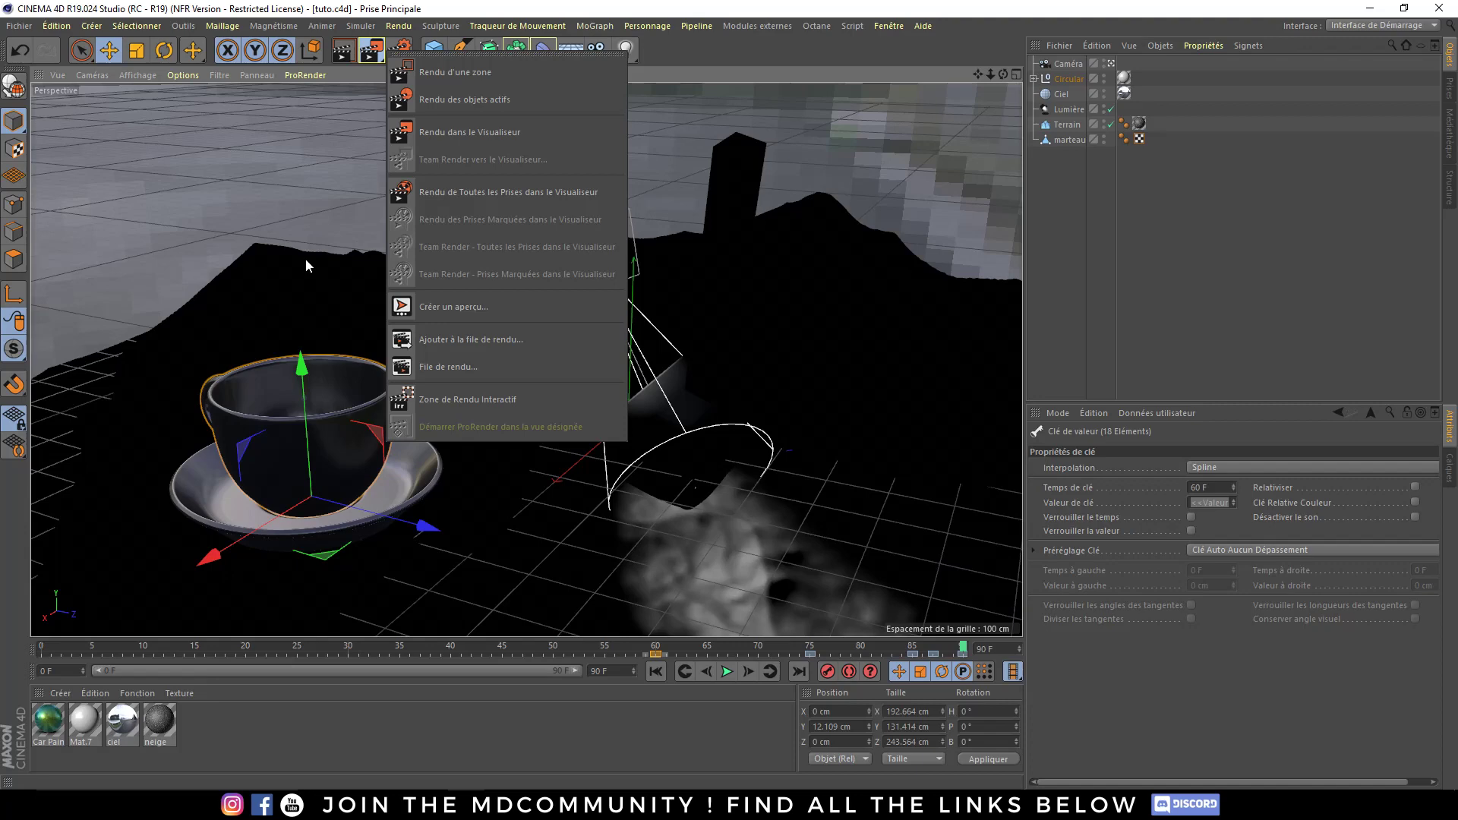
pyautogui.click(540, 340)
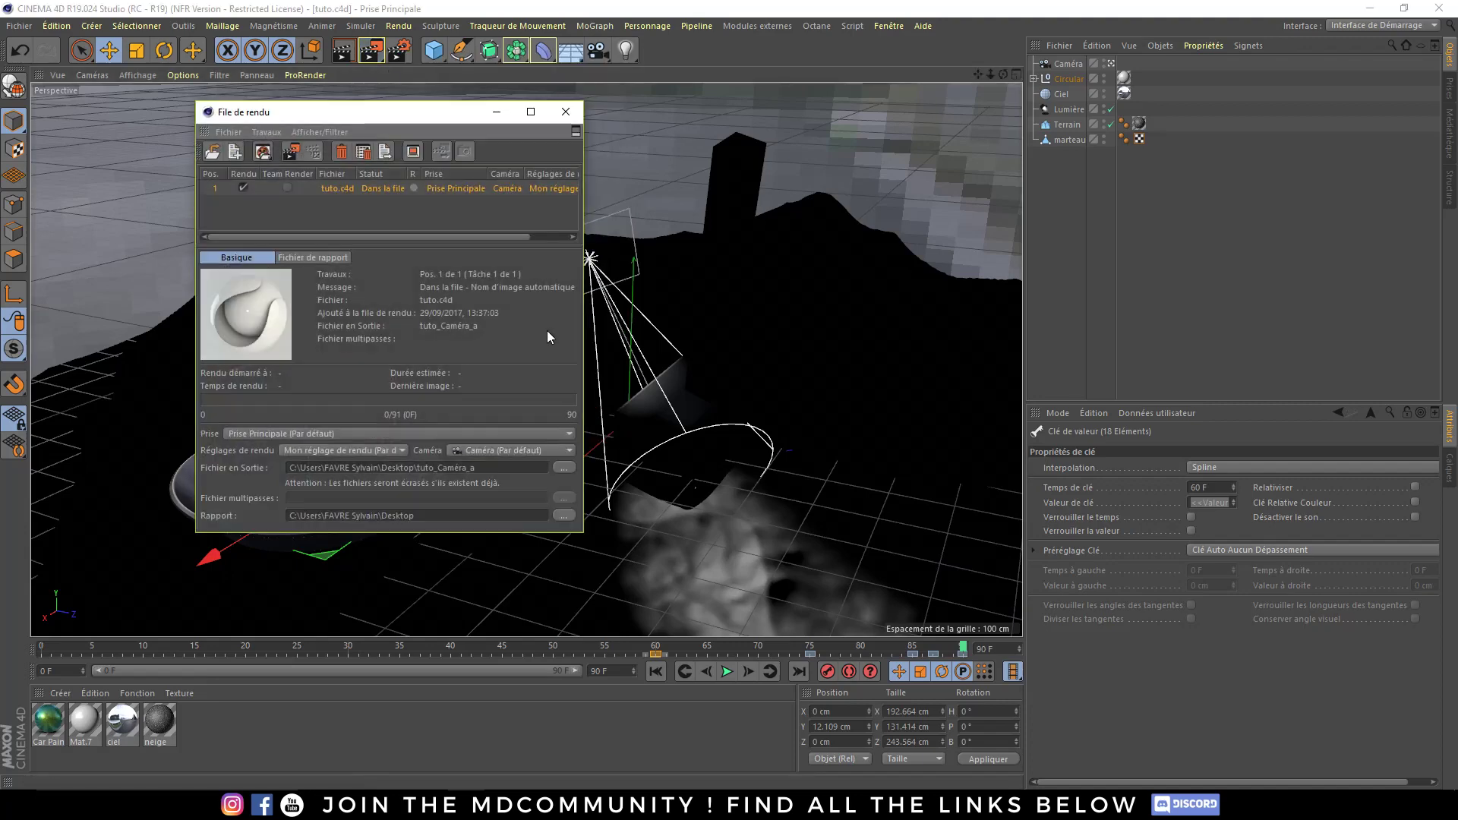
pyautogui.moveTo(583, 533); pyautogui.dragTo(898, 619)
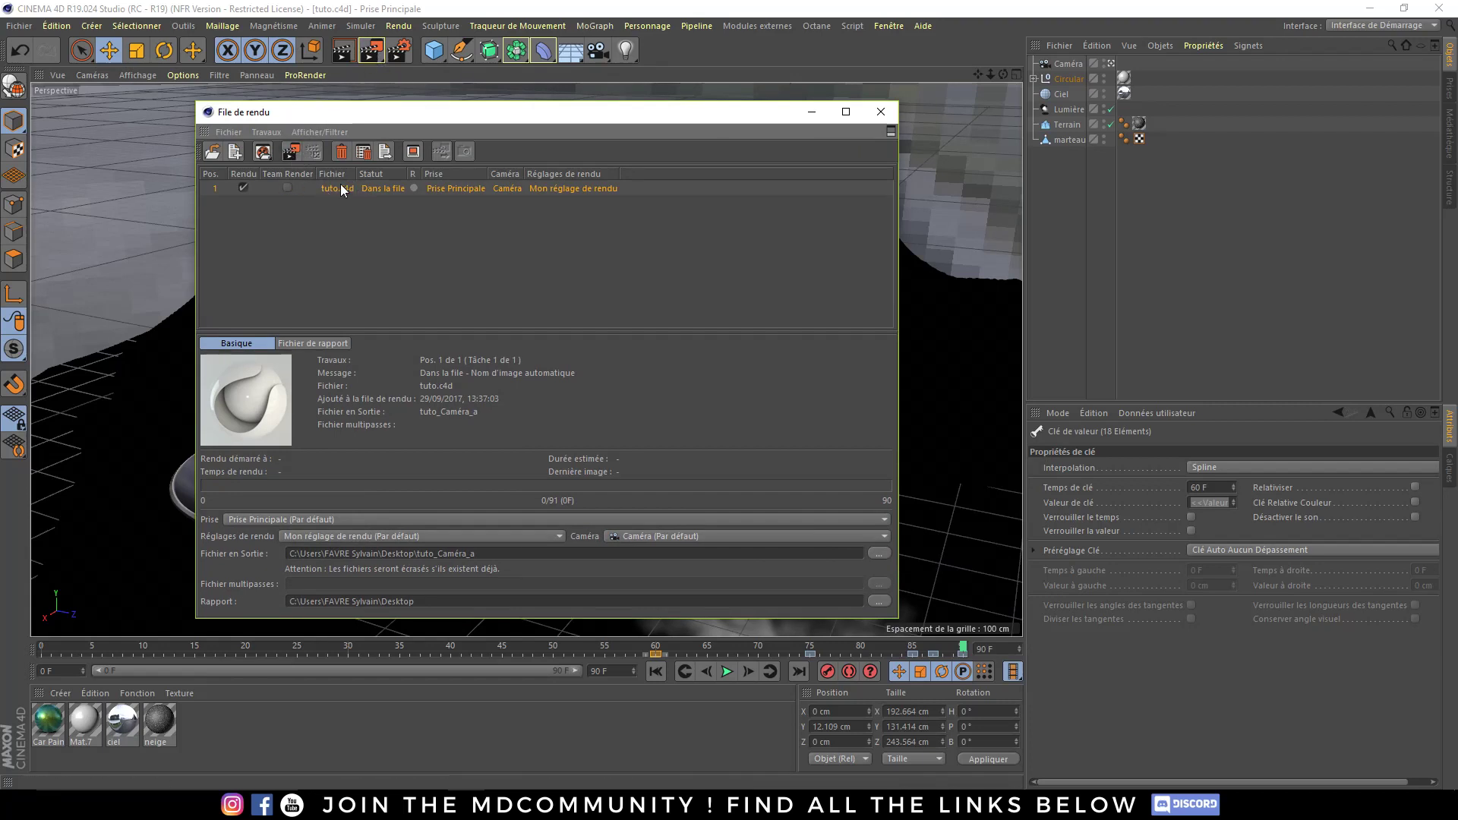
pyautogui.click(19, 25)
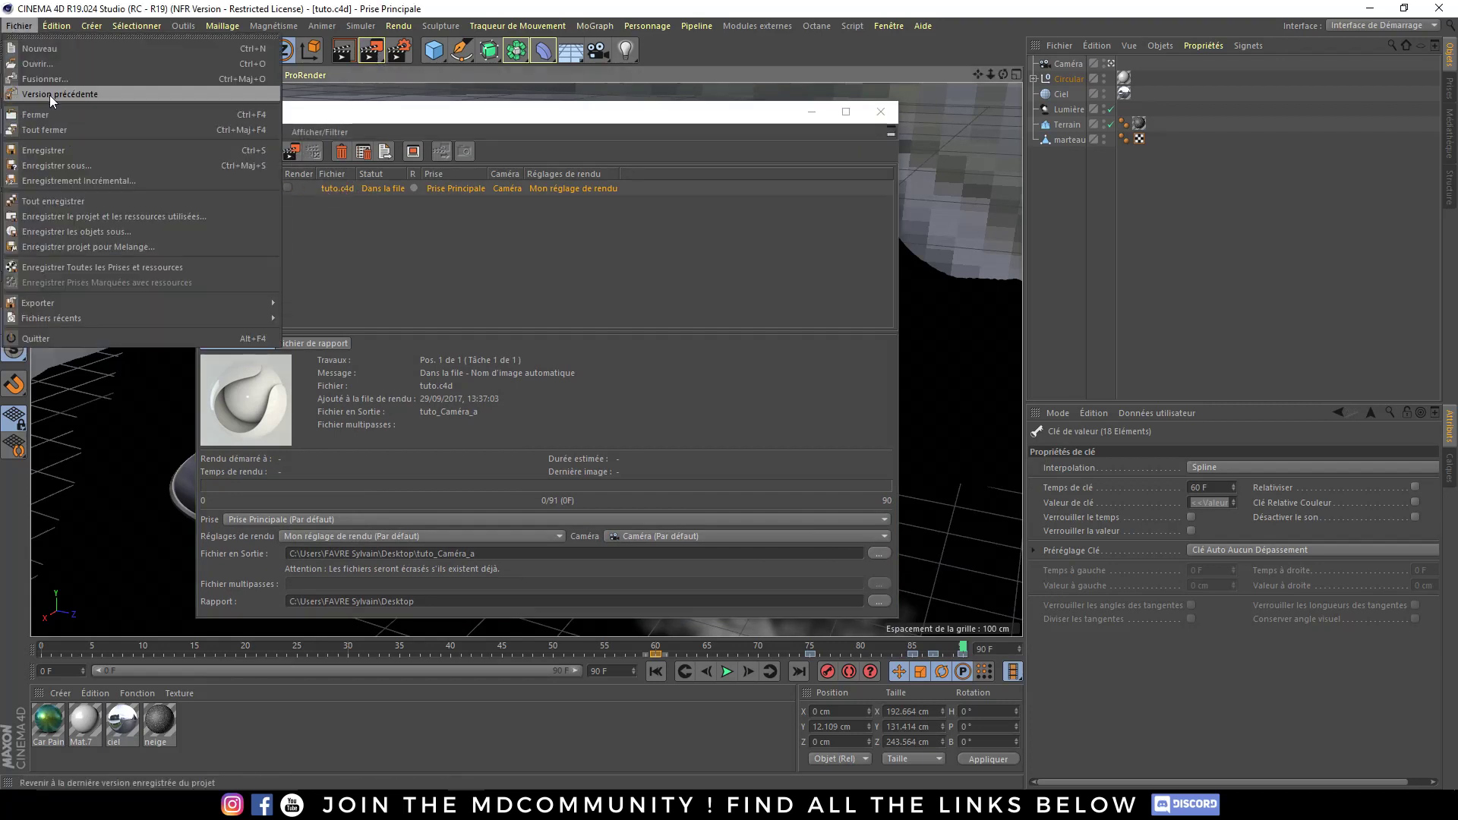
# - Create a new scene containing three cubes at different positions
pyautogui.click(78, 131)
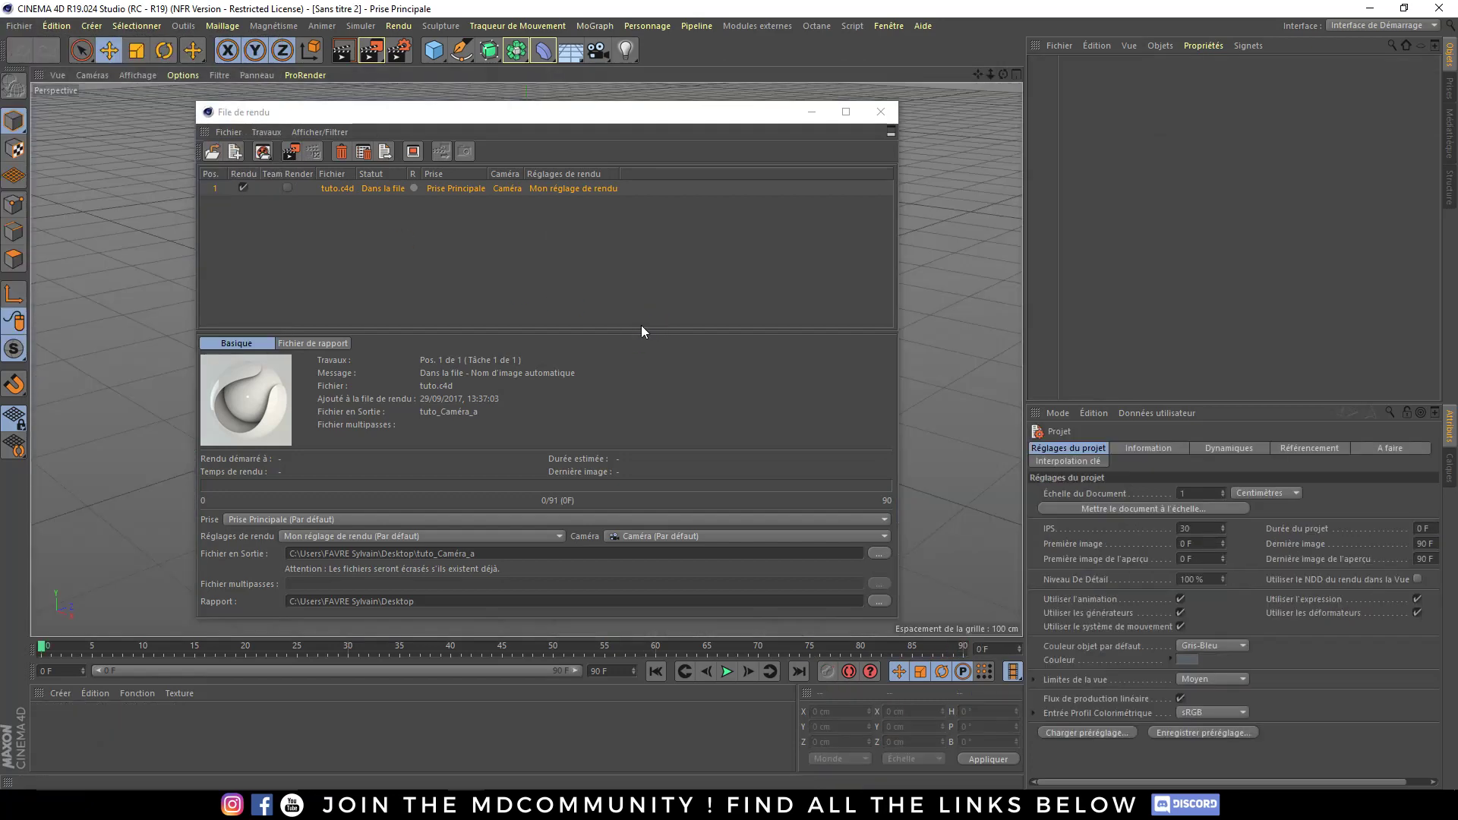
pyautogui.click(812, 111)
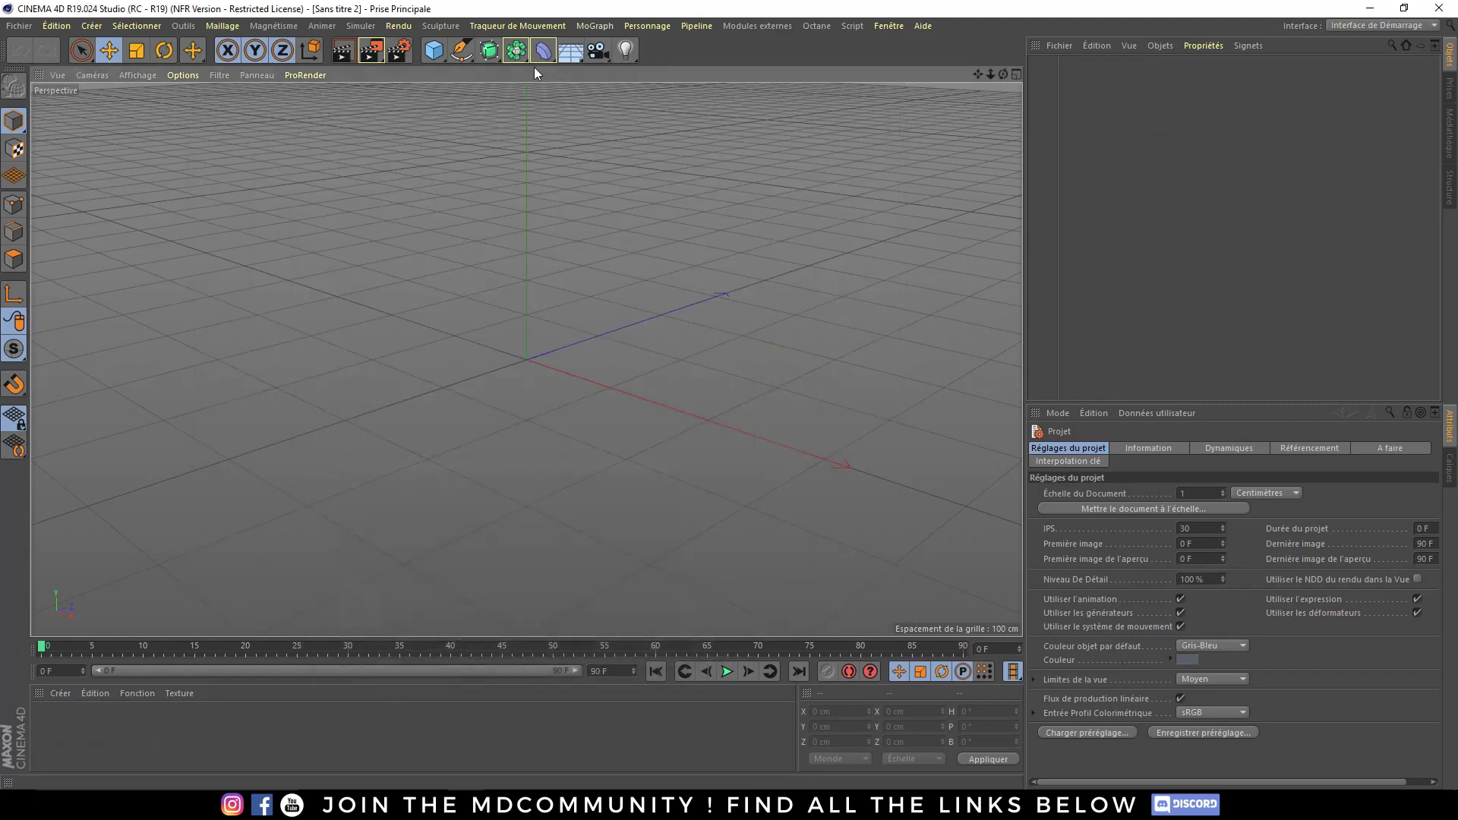
pyautogui.click(433, 51)
pyautogui.moveTo(518, 235); pyautogui.dragTo(228, 202)
pyautogui.moveTo(526, 351)
pyautogui.mouseDown()
pyautogui.moveTo(835, 499)
pyautogui.moveTo(828, 630)
pyautogui.mouseUp()
pyautogui.click(434, 50)
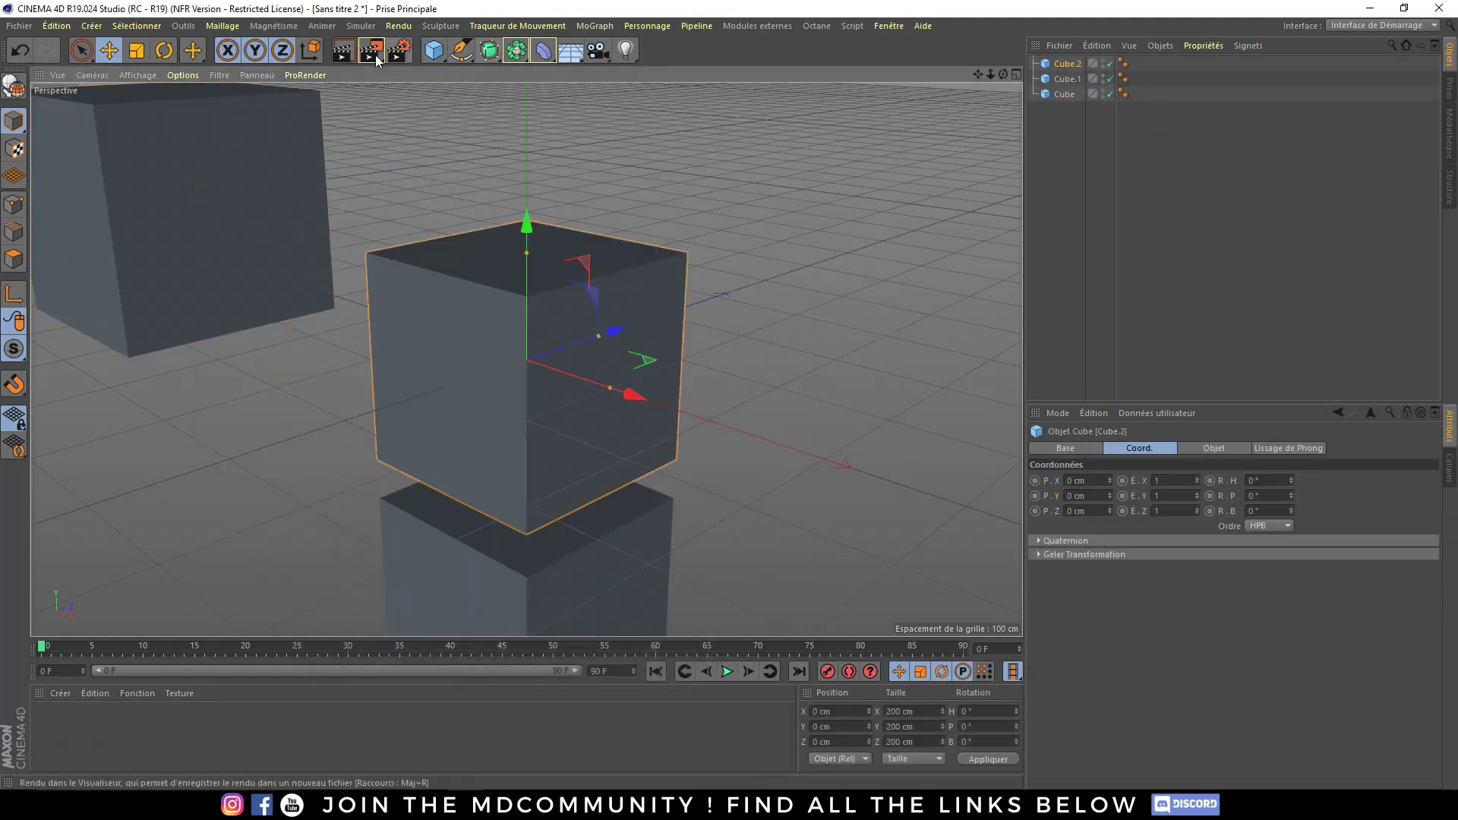
# - Save the new scene as Sans titre 2.c4d and add it to the render queue
pyautogui.click(377, 60)
pyautogui.click(526, 345)
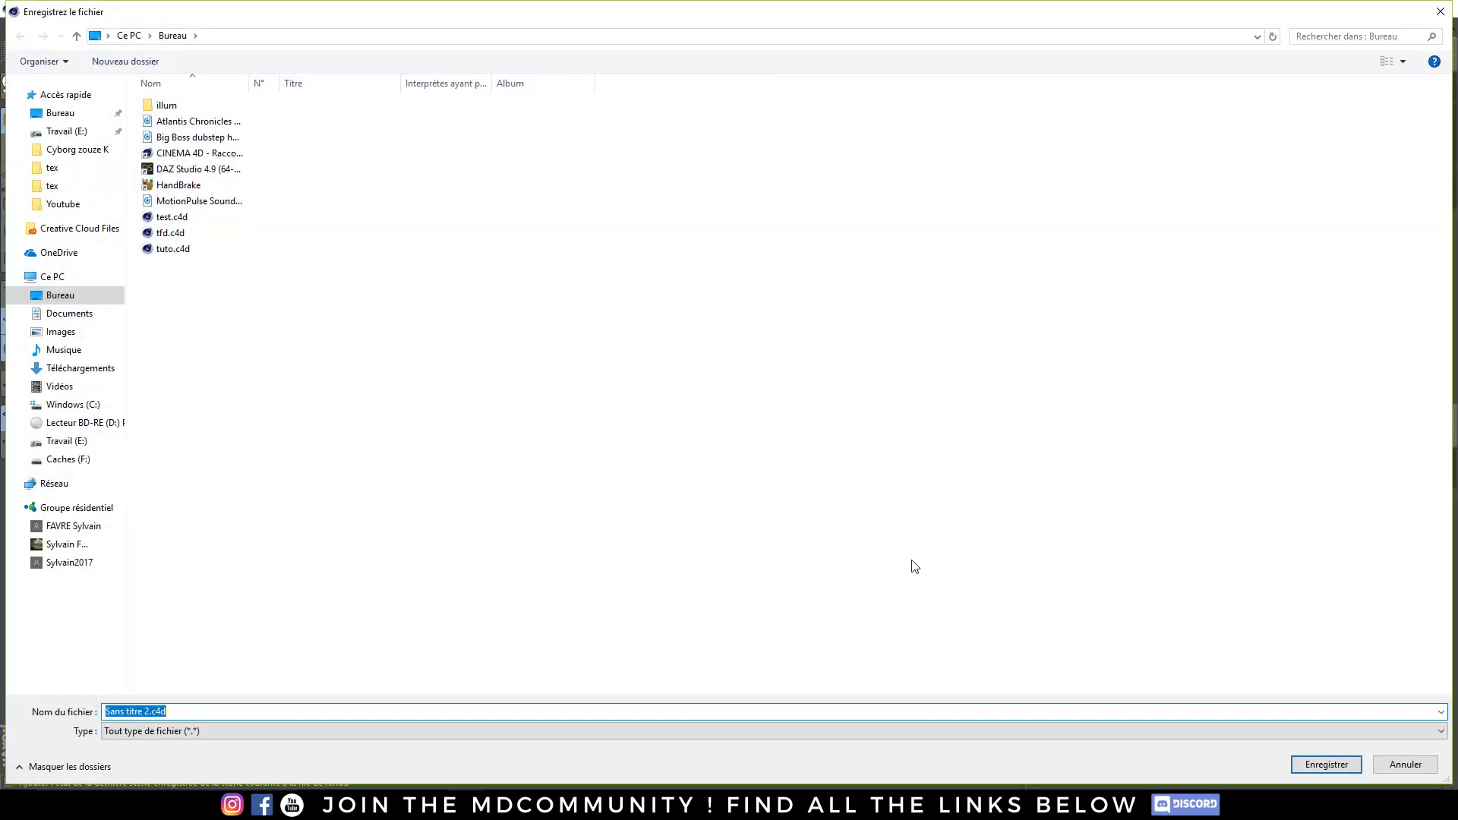
pyautogui.click(1322, 765)
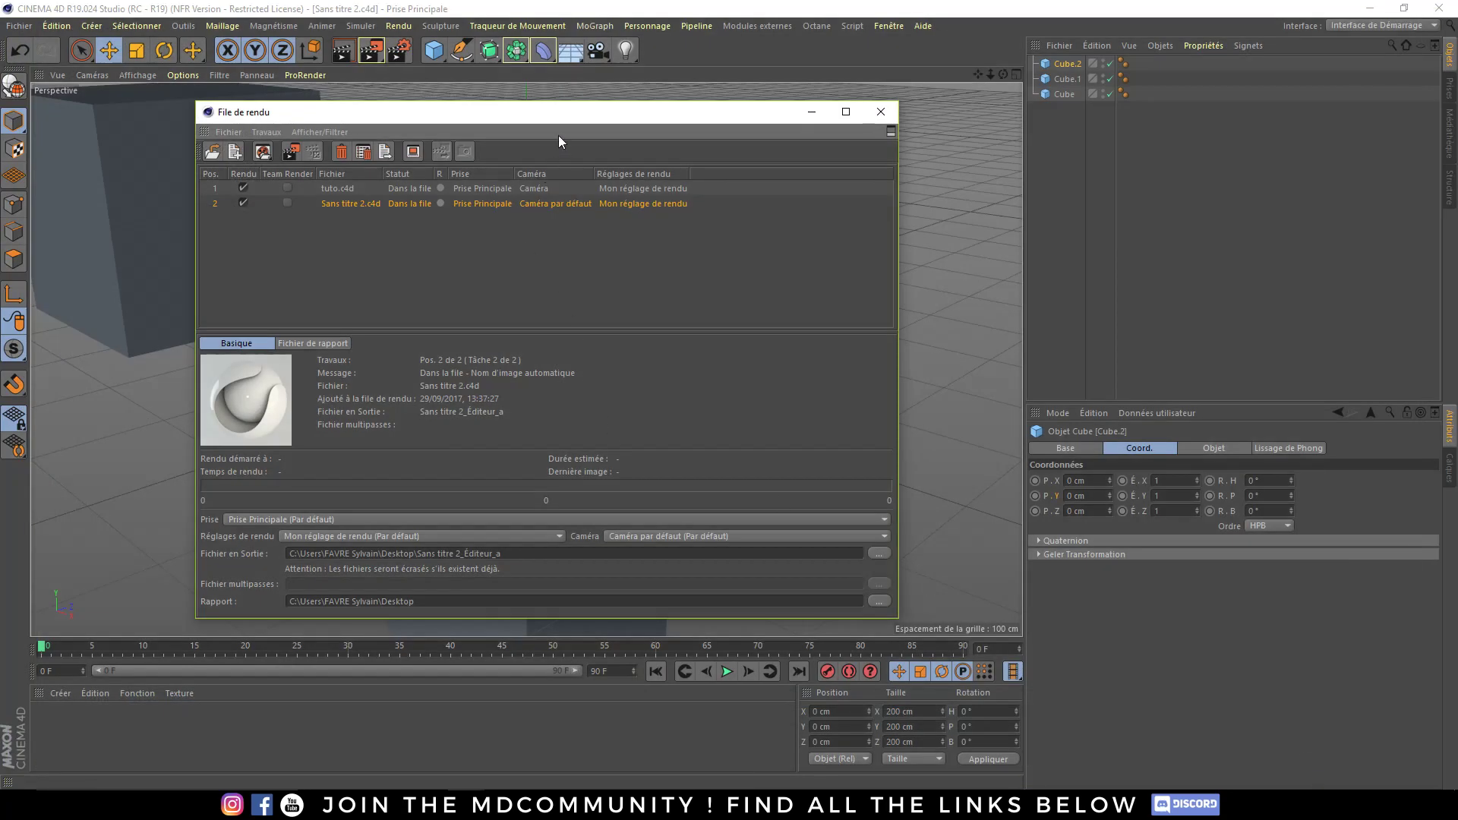
pyautogui.moveTo(559, 137); pyautogui.dragTo(761, 135)
# - Inspect the tuto.c4d and Sans titre 2.c4d job details, then close the render queue
pyautogui.click(530, 197)
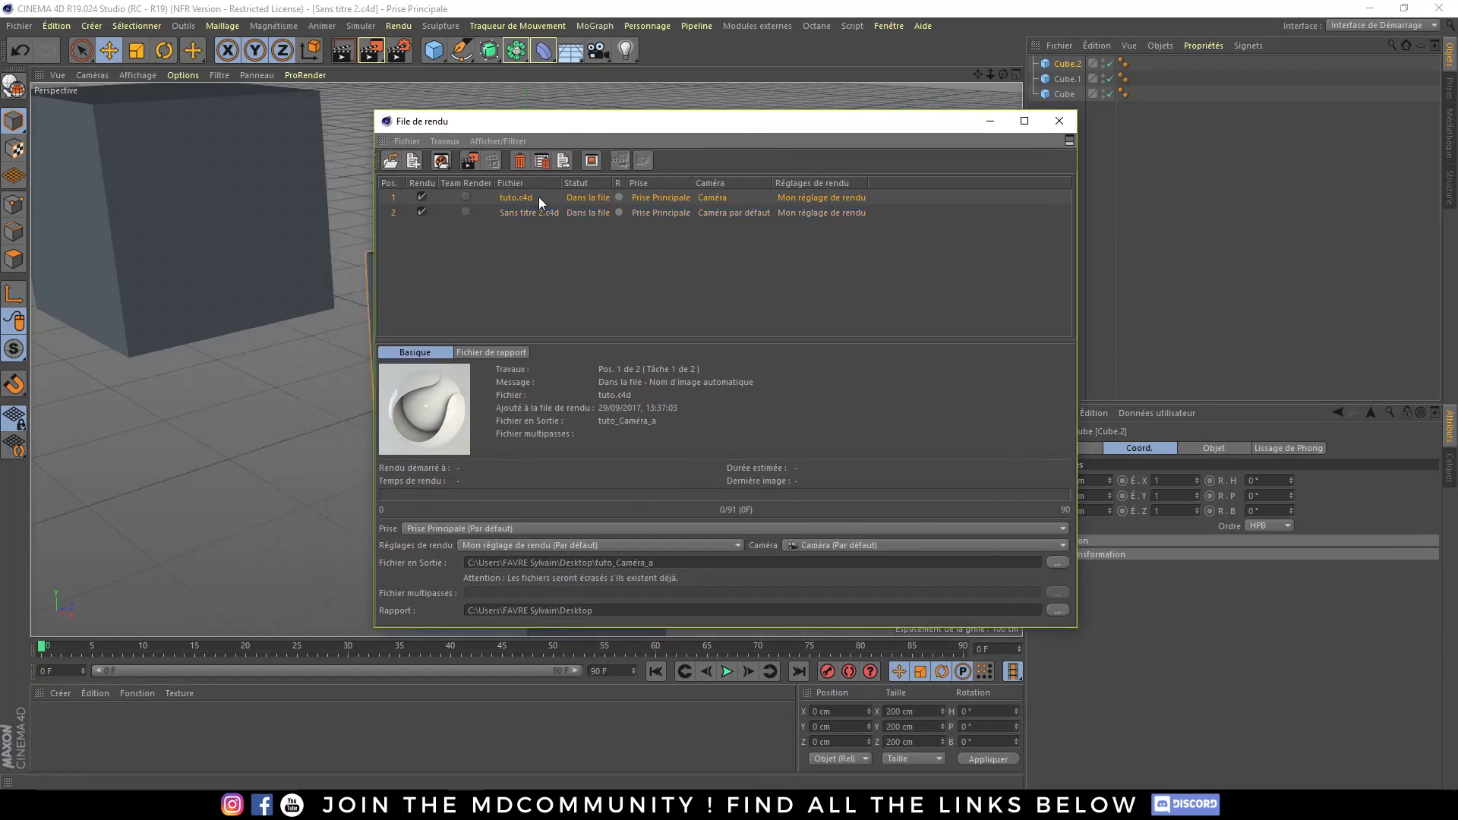
pyautogui.click(522, 213)
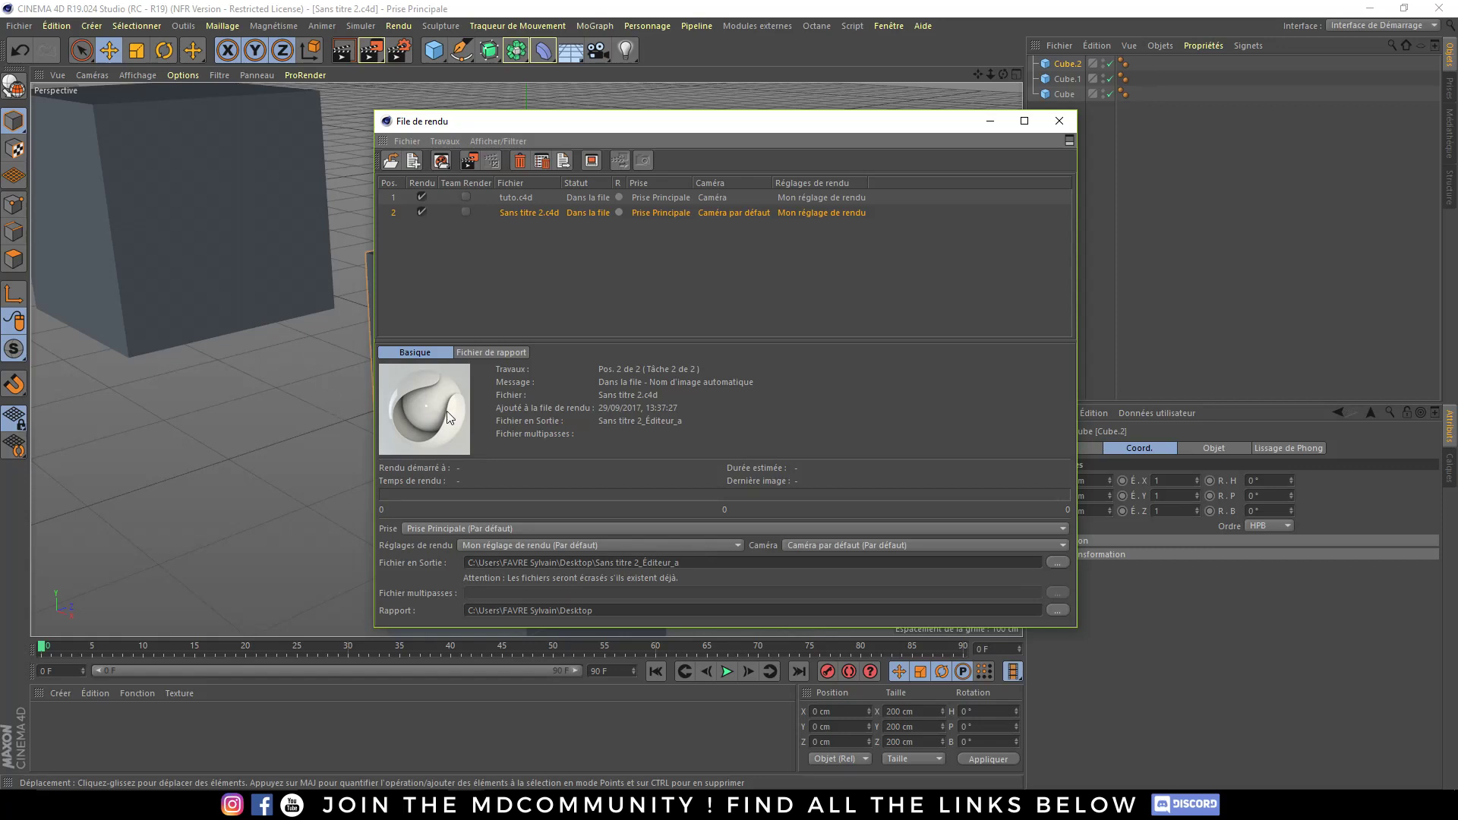
pyautogui.moveTo(1075, 630); pyautogui.dragTo(1131, 708)
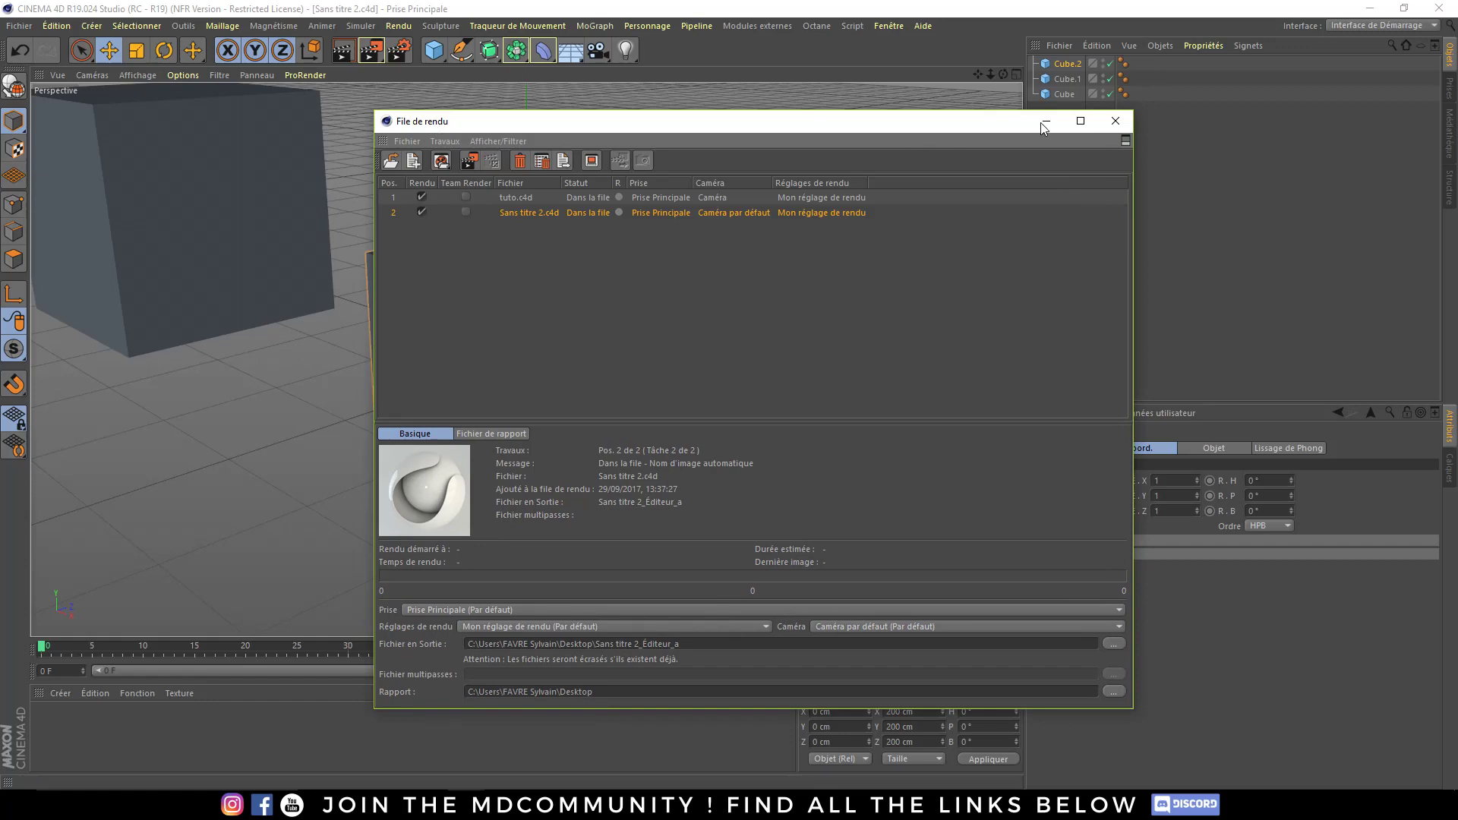
pyautogui.click(1124, 123)
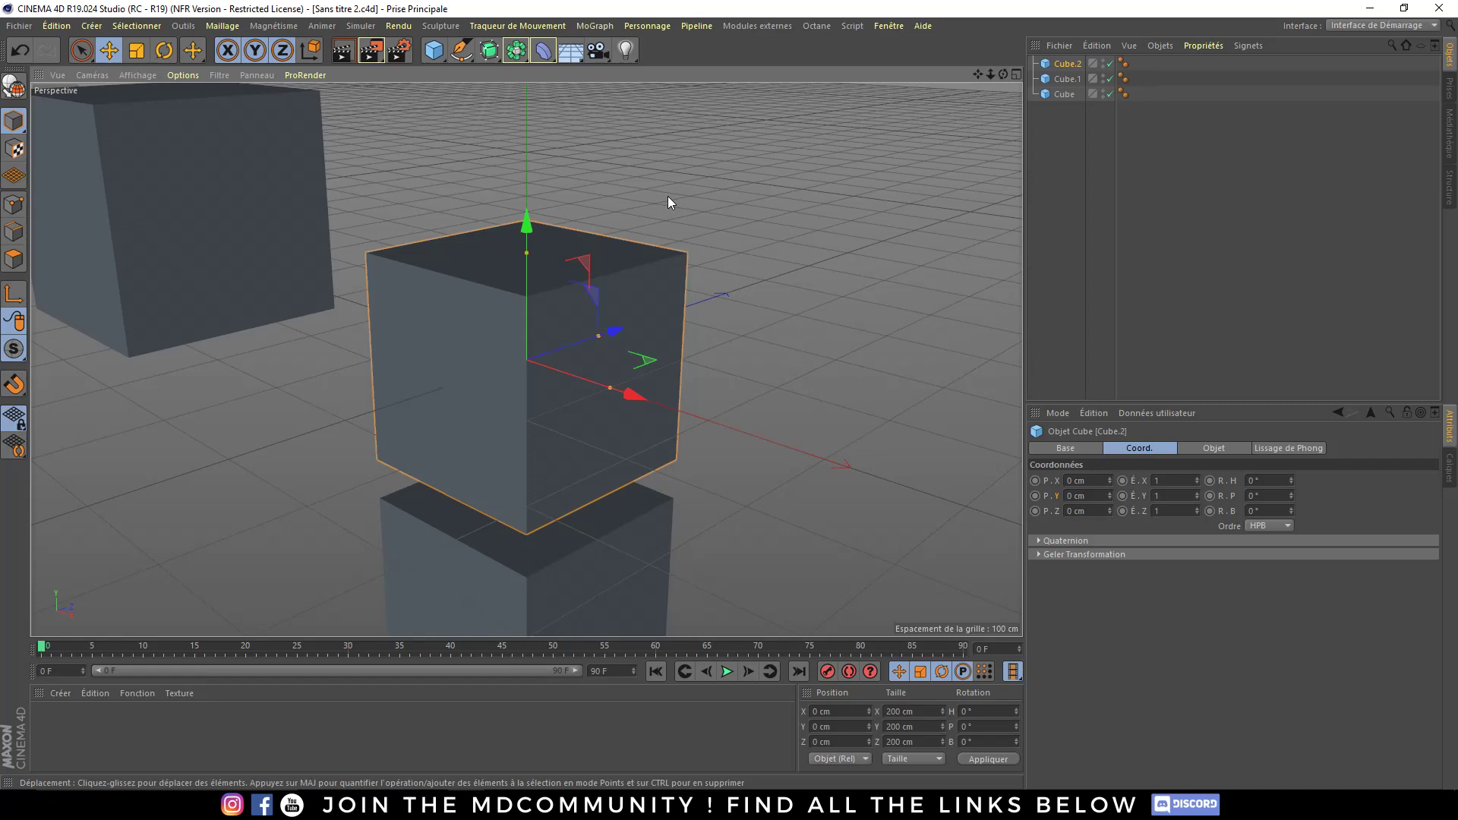
# - Switch to Chrome, close the sIBL Archive tab and show the Motion Designers Community group
pyautogui.hotkey('alt', 'Tab')
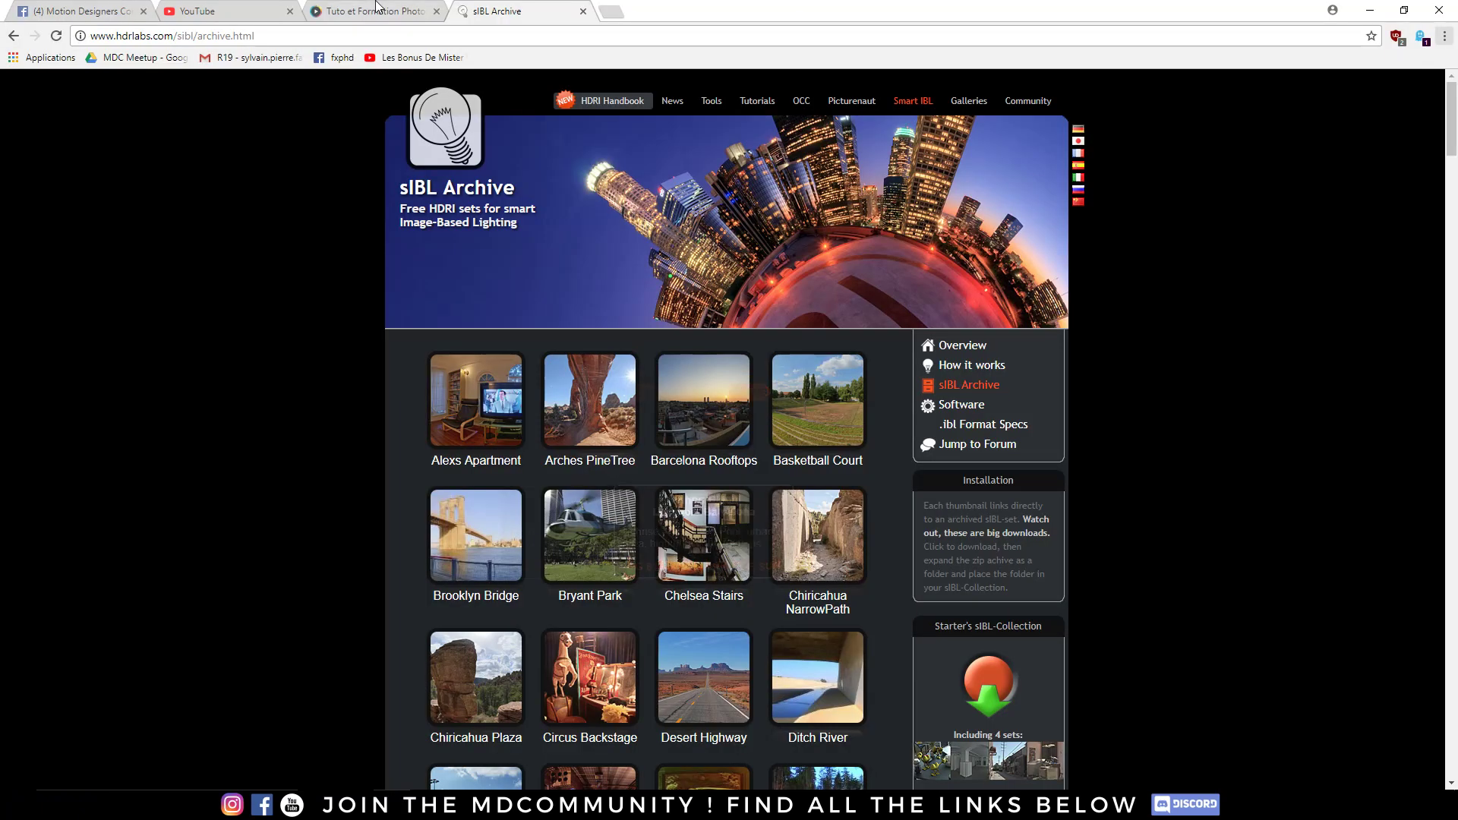
pyautogui.hotkey('ctrl', 'w')
pyautogui.hotkey('ctrl', '1')
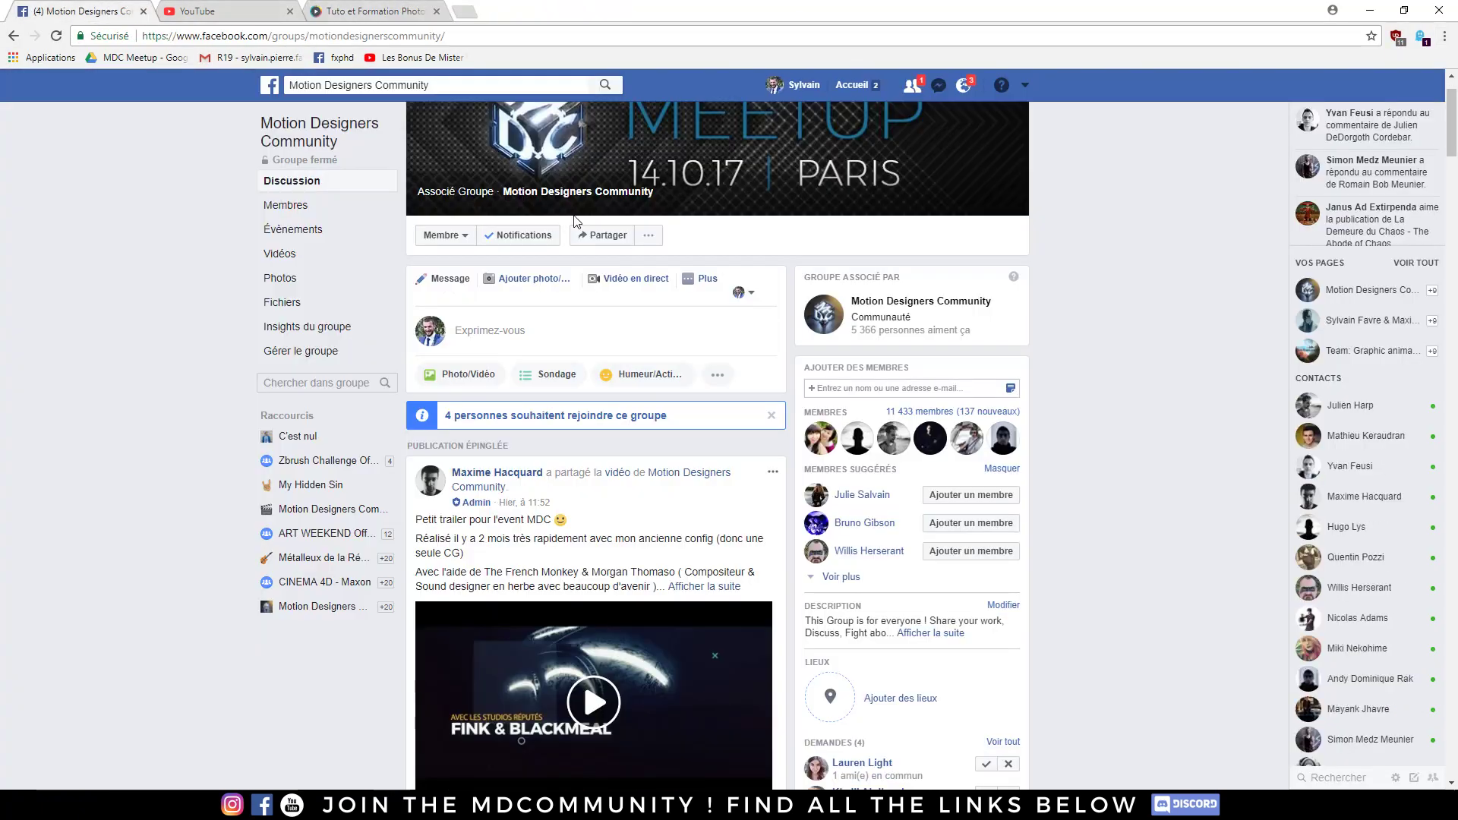
# - Scroll through the Motion Designers Community group feed
pyautogui.scroll(1, 575, 220)
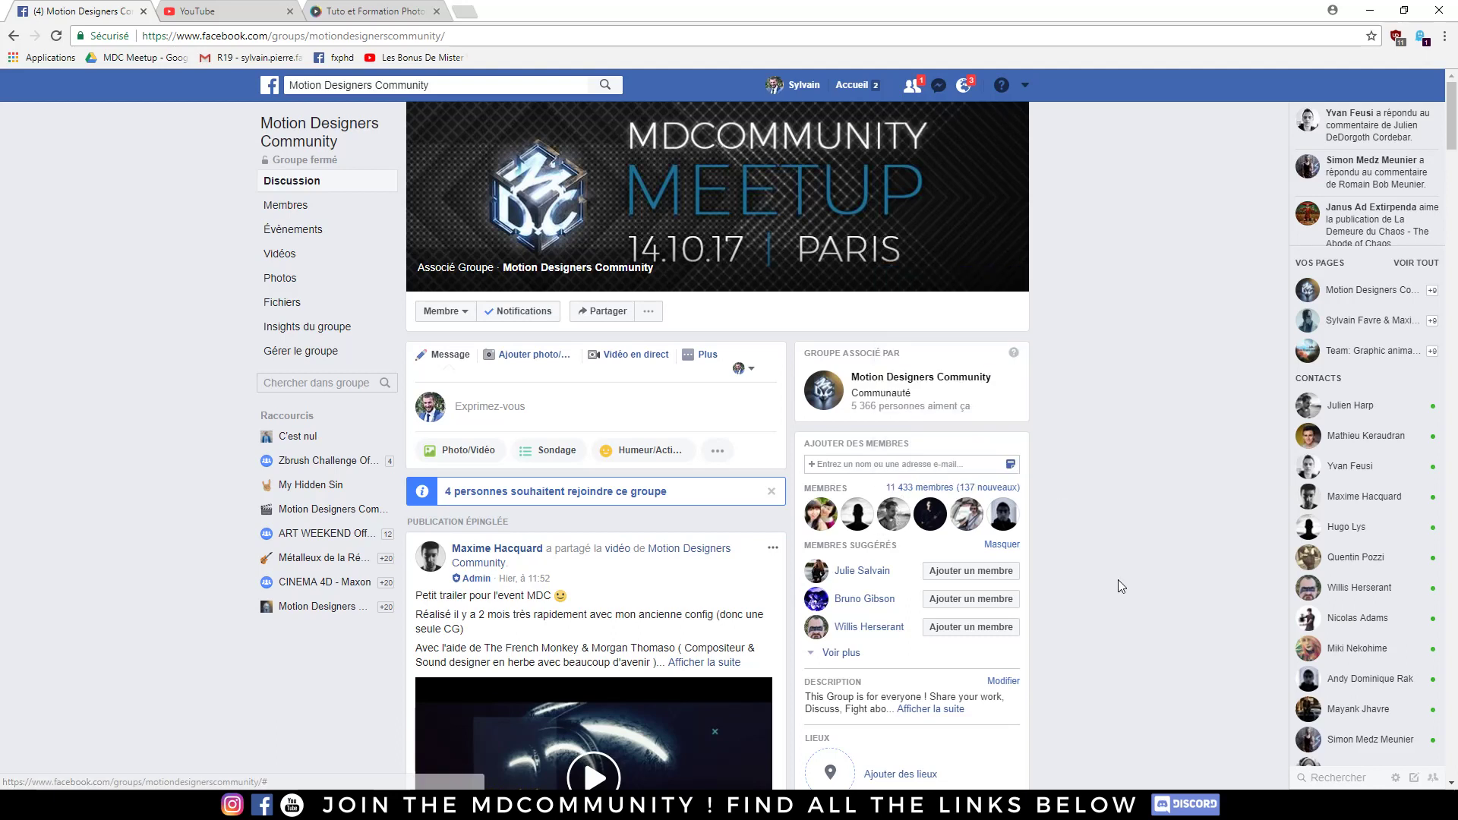
pyautogui.scroll(-3, 1109, 565)
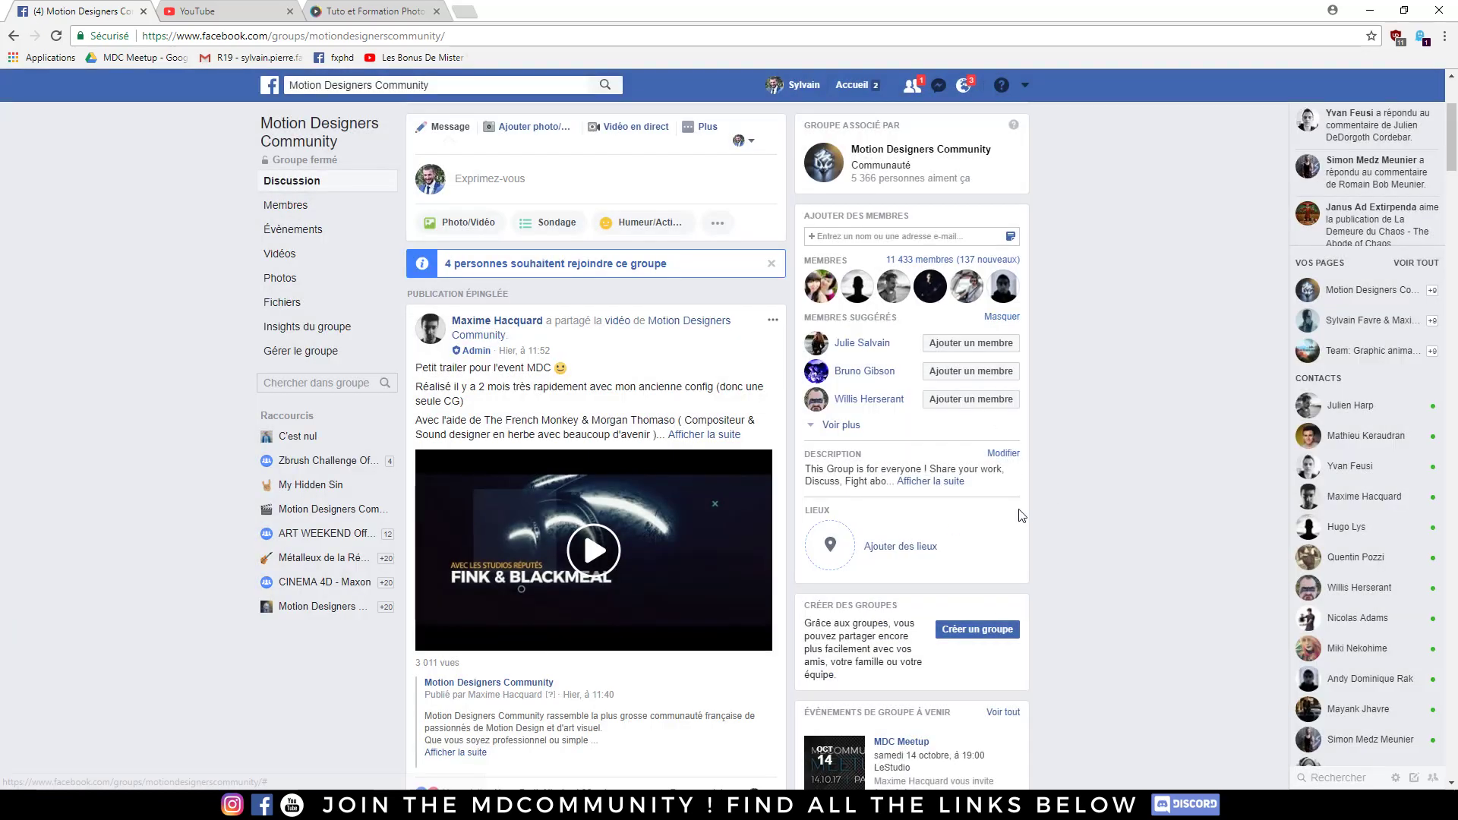
pyautogui.scroll(3, 770, 510)
pyautogui.scroll(-6, 632, 485)
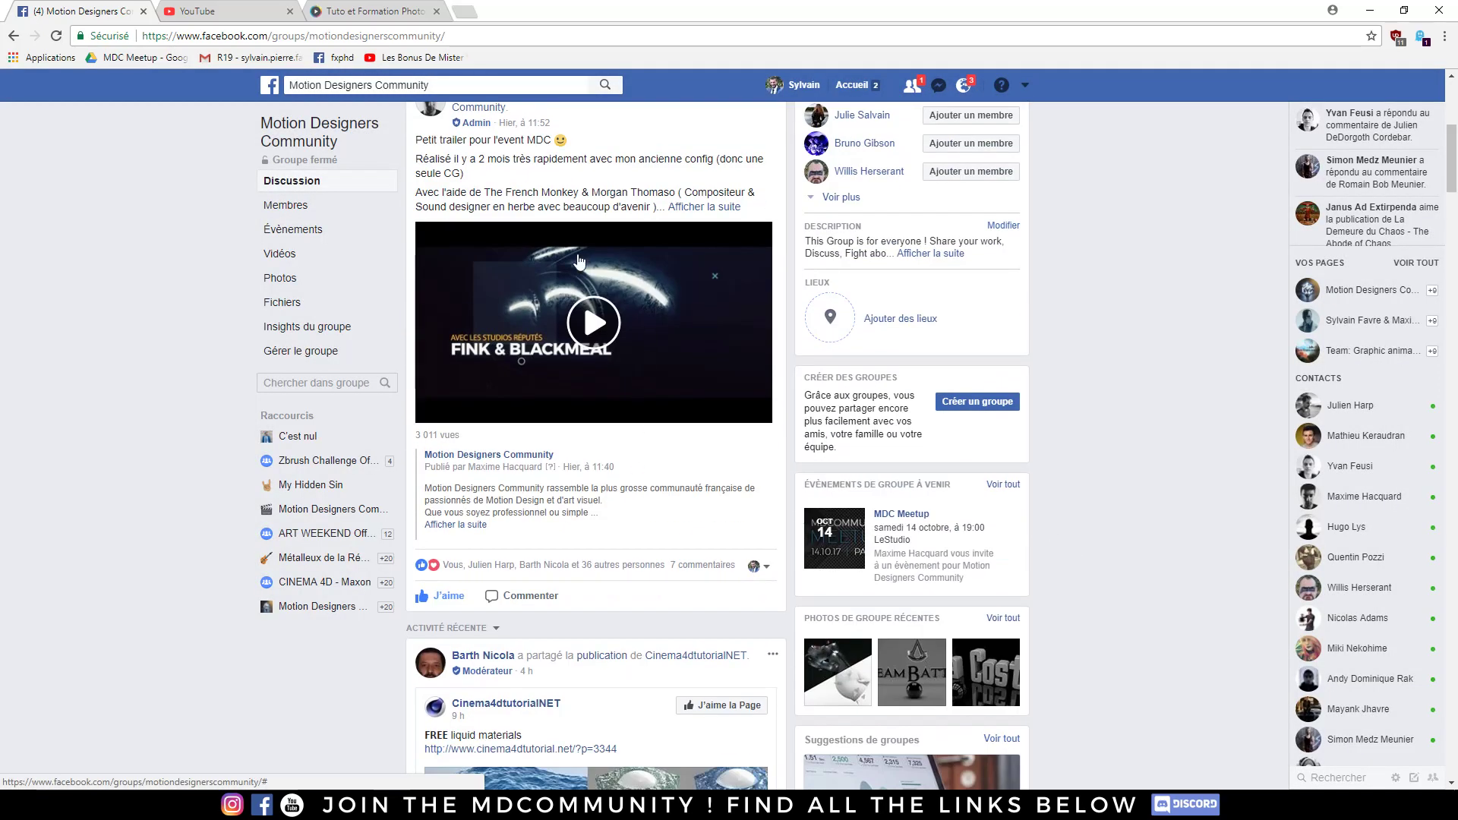
pyautogui.scroll(-2, 578, 260)
pyautogui.scroll(-5, 640, 335)
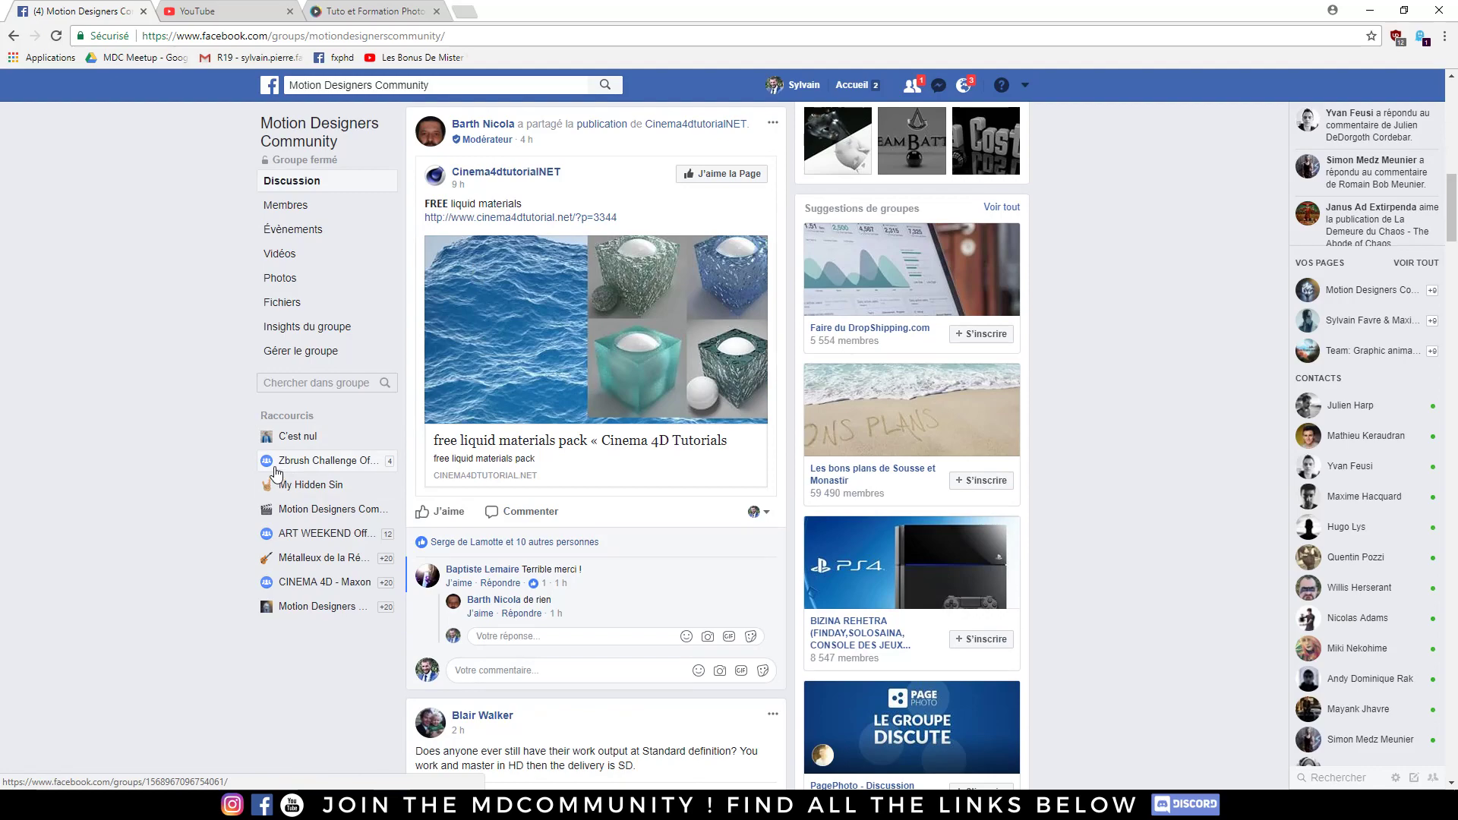
pyautogui.scroll(-7, 425, 470)
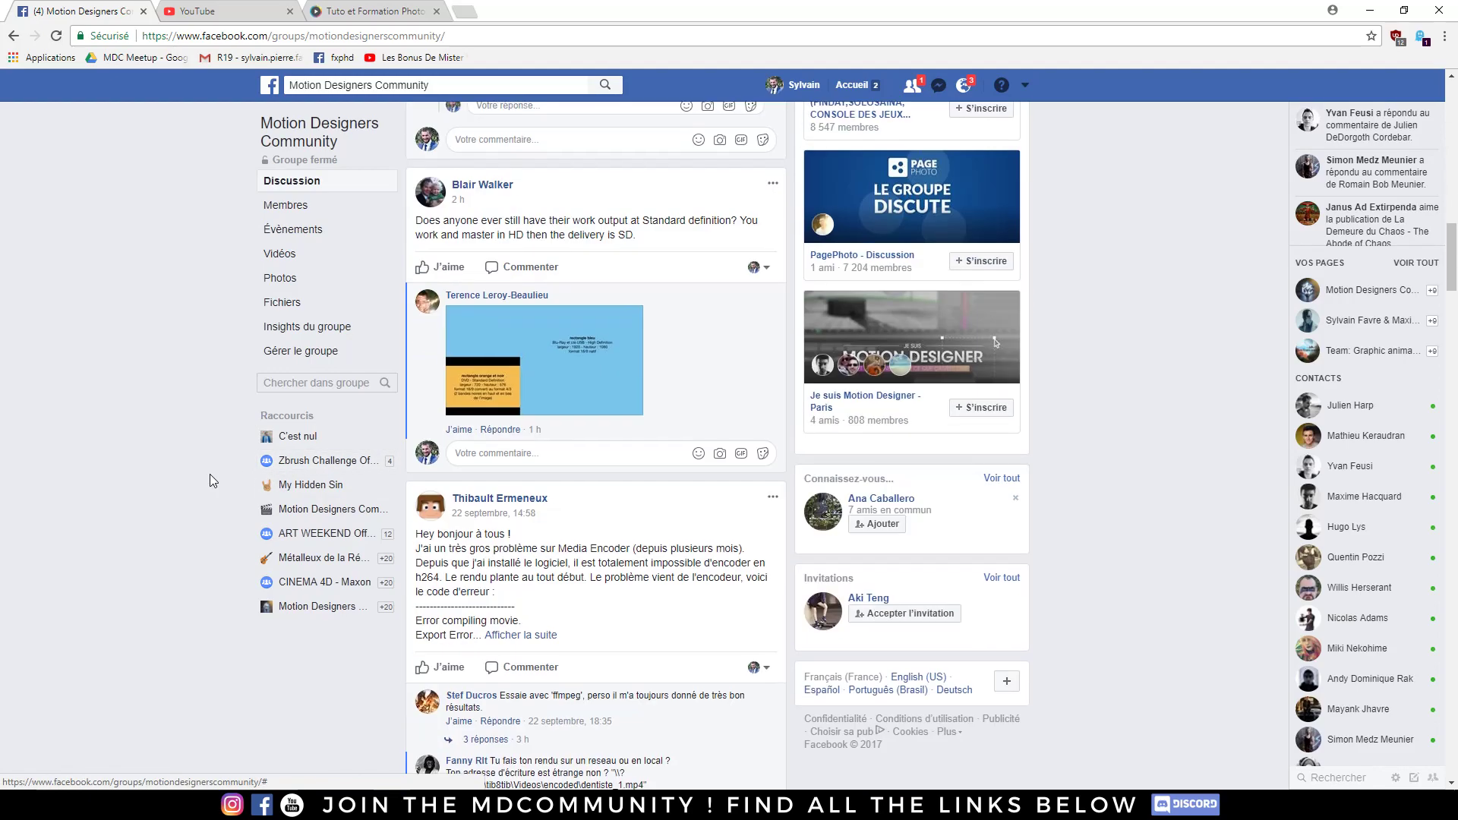
pyautogui.scroll(5, 446, 411)
pyautogui.scroll(-6, 486, 297)
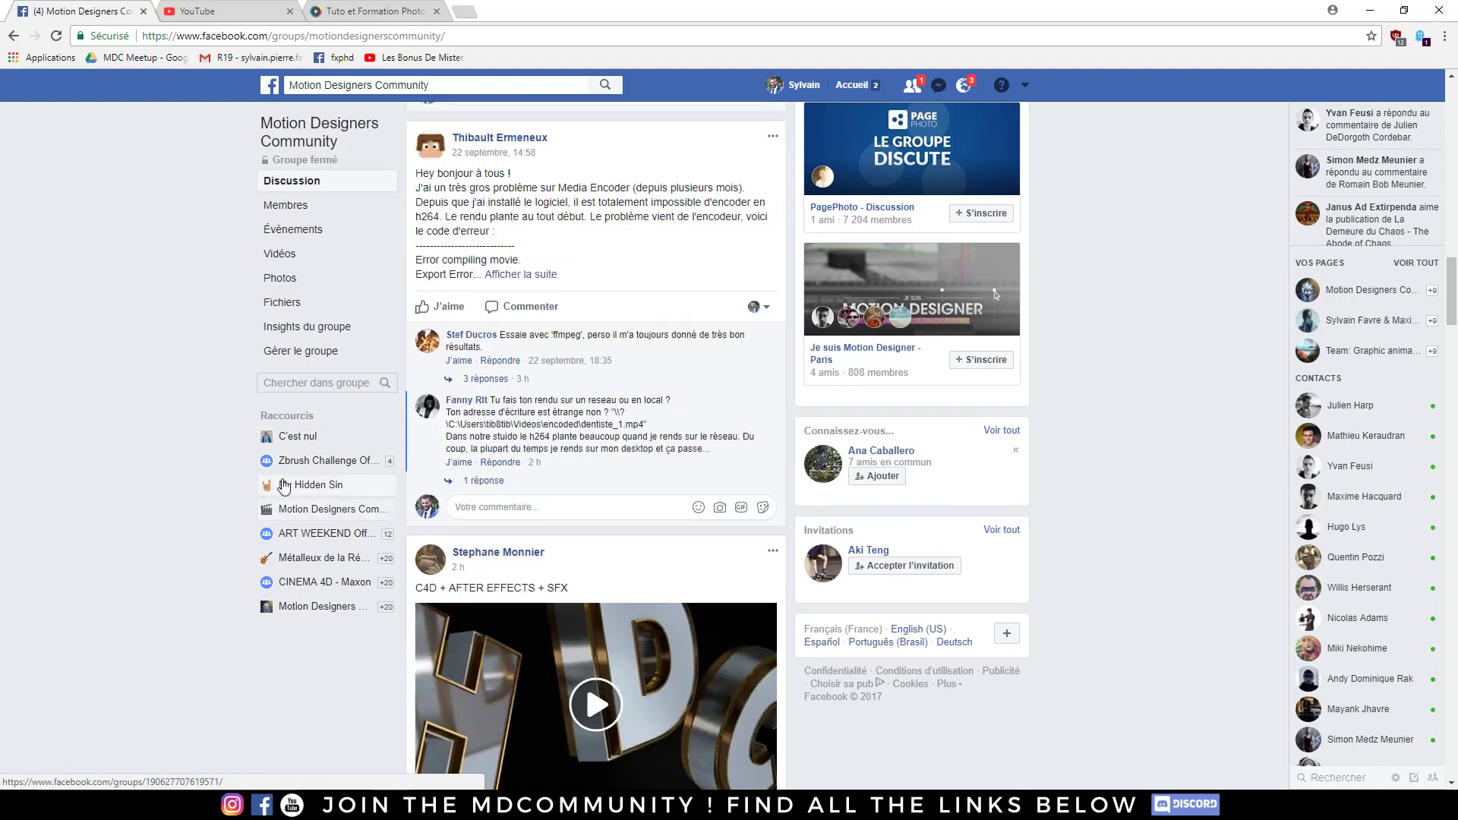
pyautogui.scroll(-3, 409, 445)
pyautogui.scroll(-3, 202, 471)
pyautogui.scroll(-5, 202, 471)
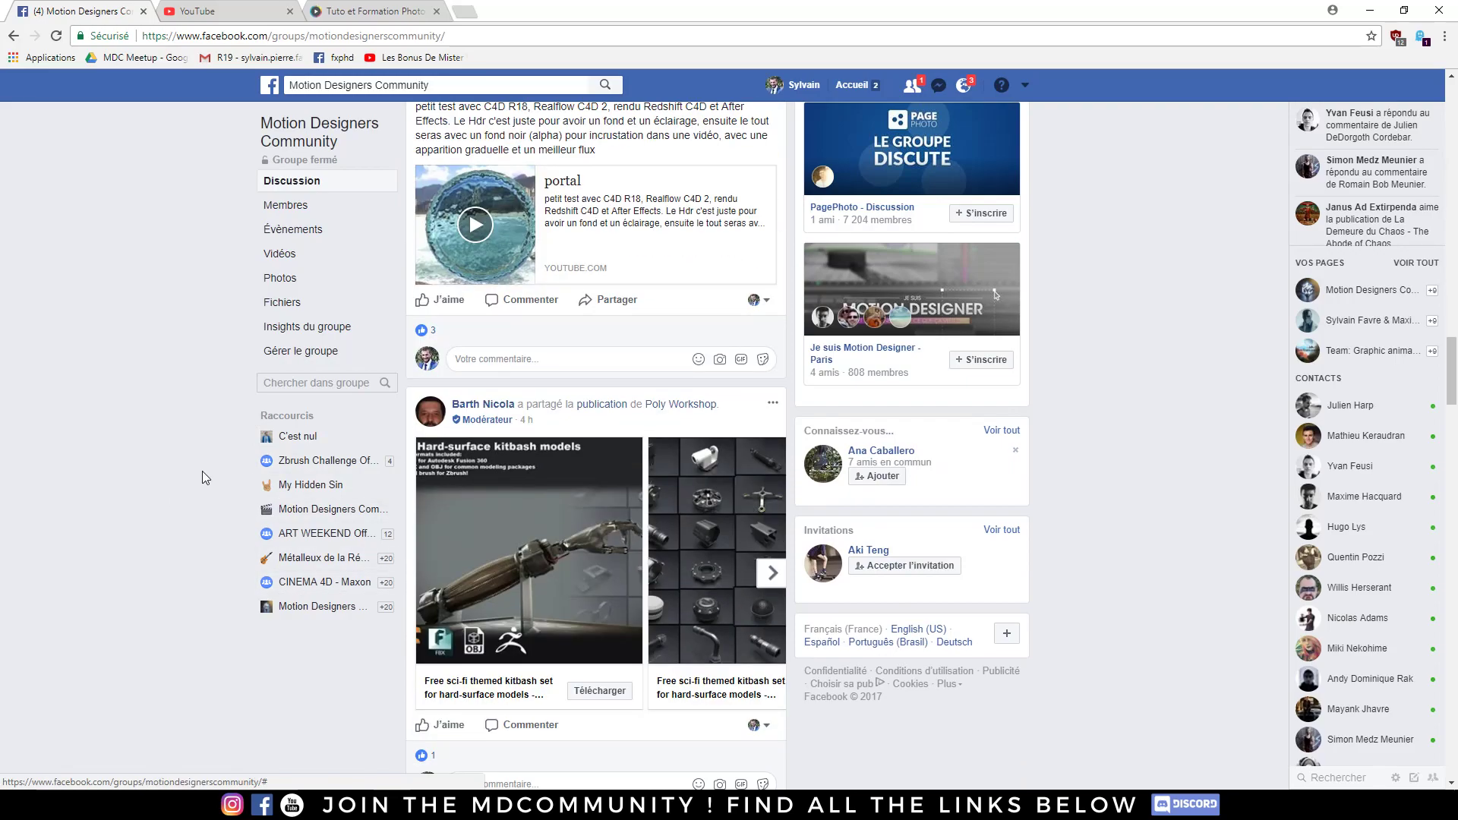
pyautogui.scroll(-2, 202, 471)
pyautogui.scroll(-4, 202, 472)
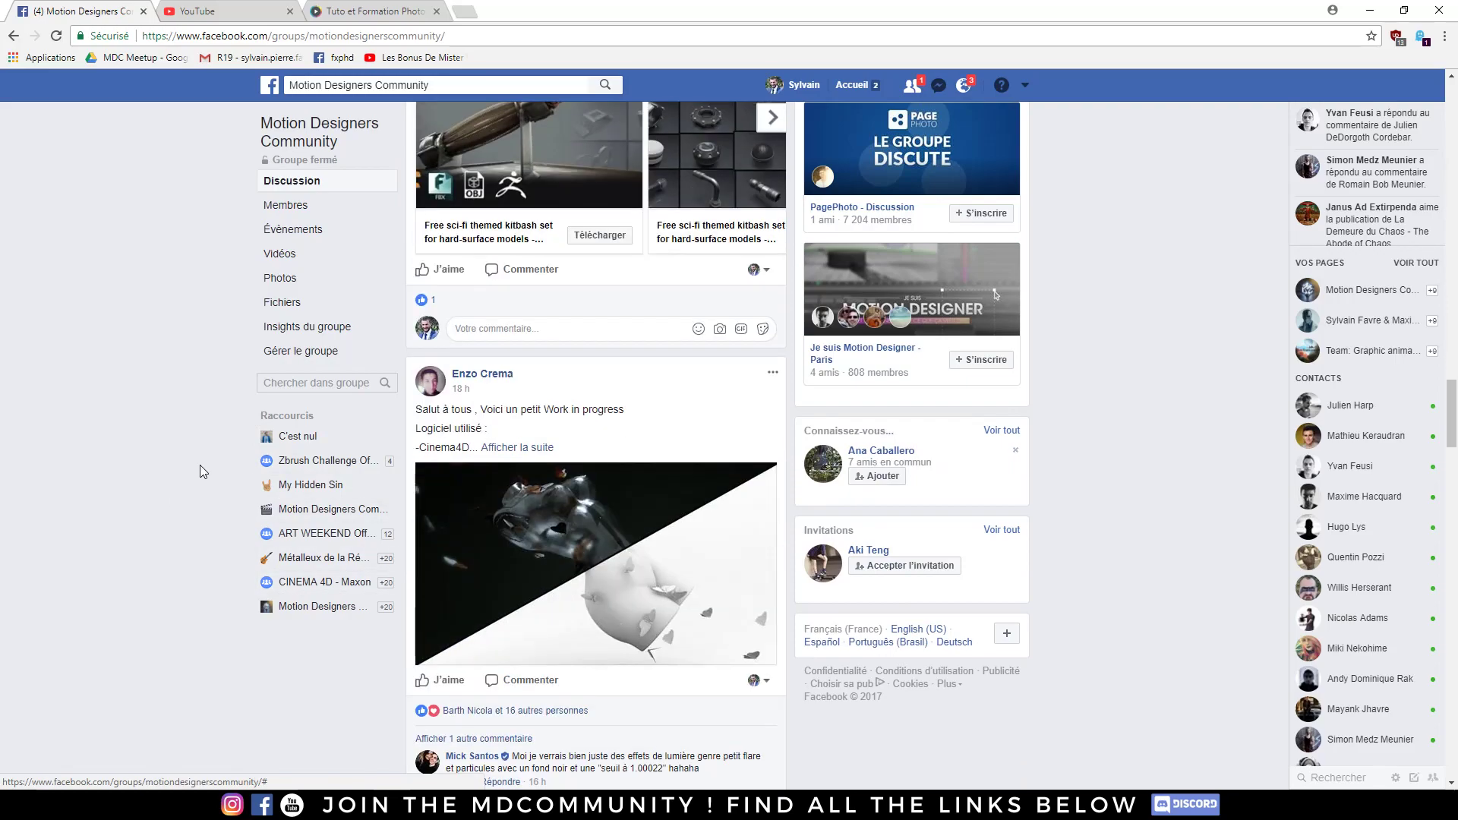
pyautogui.scroll(10, 199, 460)
pyautogui.scroll(8, 199, 460)
pyautogui.scroll(5, 199, 460)
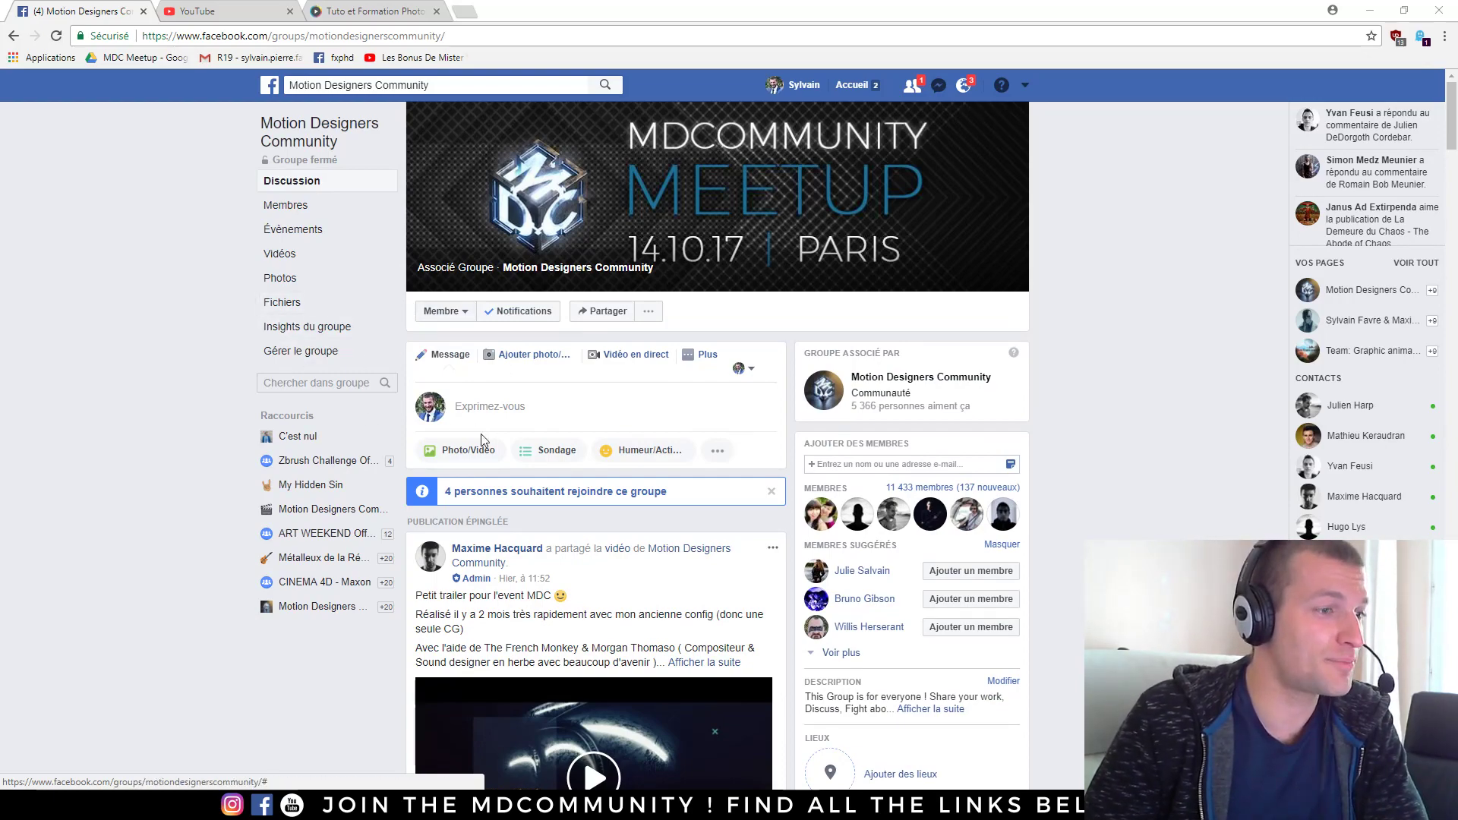
pyautogui.scroll(-5, 531, 426)
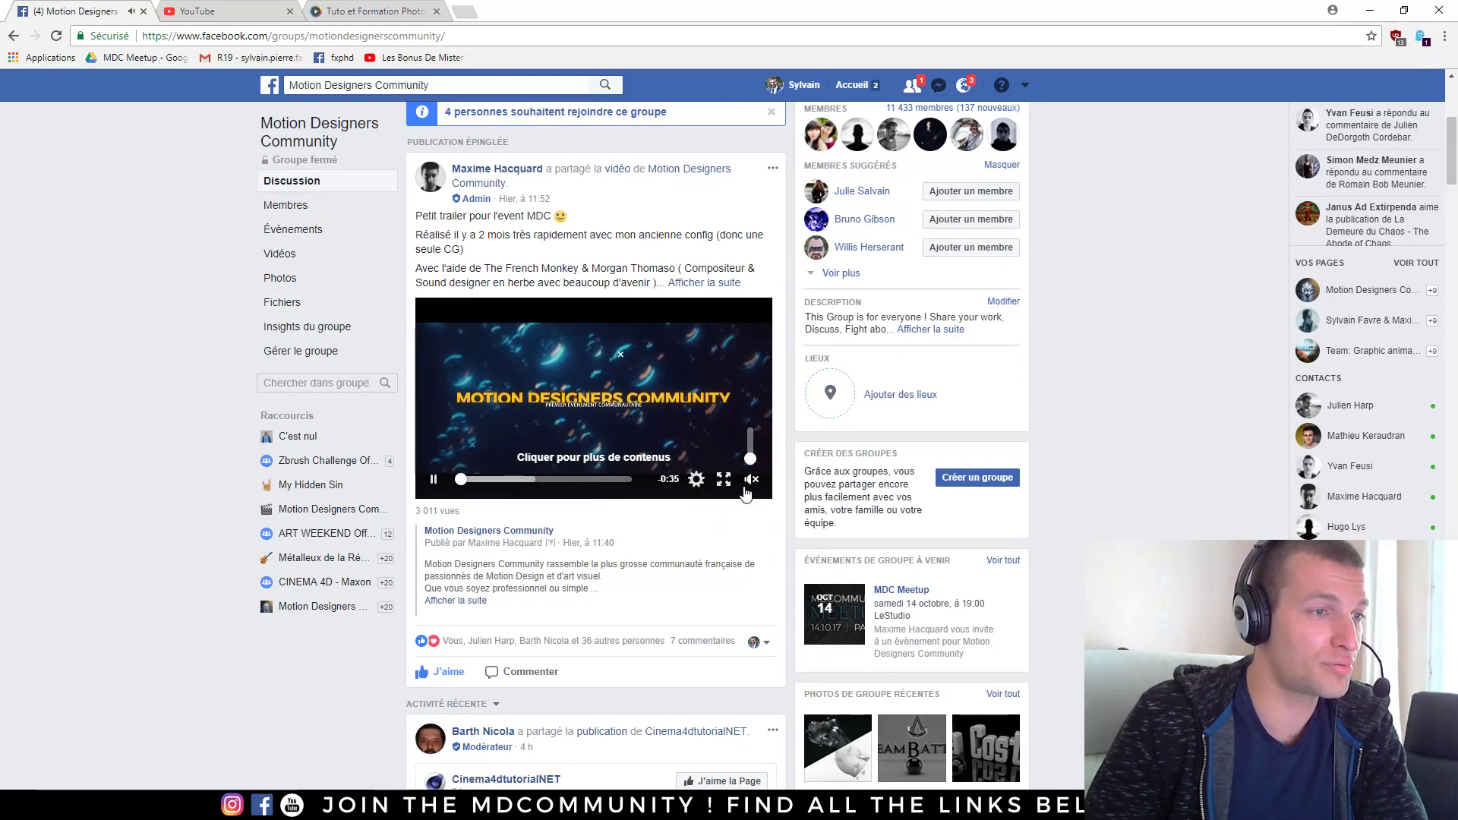
# - Watch the pinned MDC trailer full screen, exit it, and switch to the Tuto.com tab
pyautogui.doubleClick(592, 408)
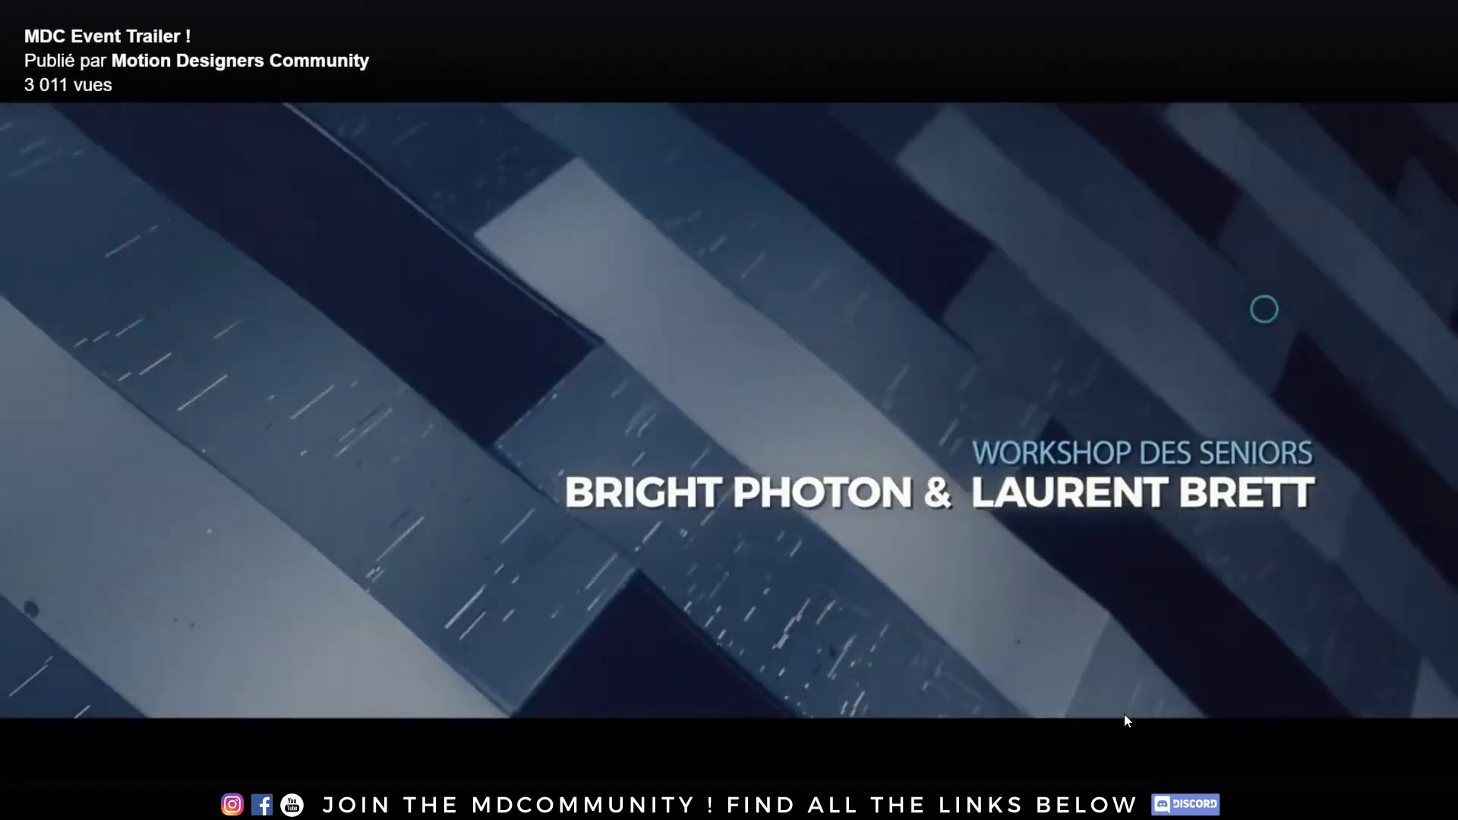
pyautogui.press('Escape')
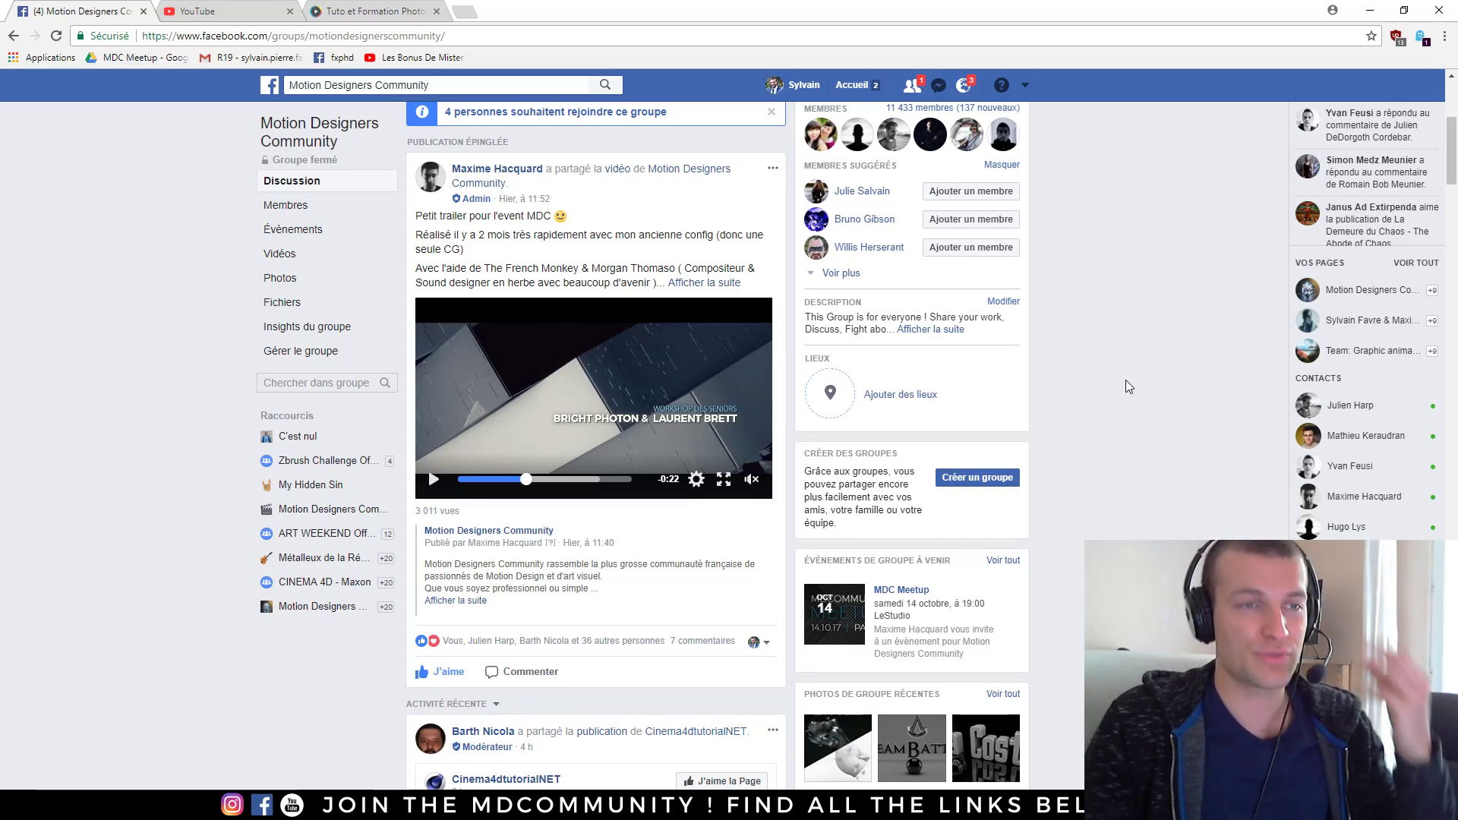
pyautogui.click(372, 7)
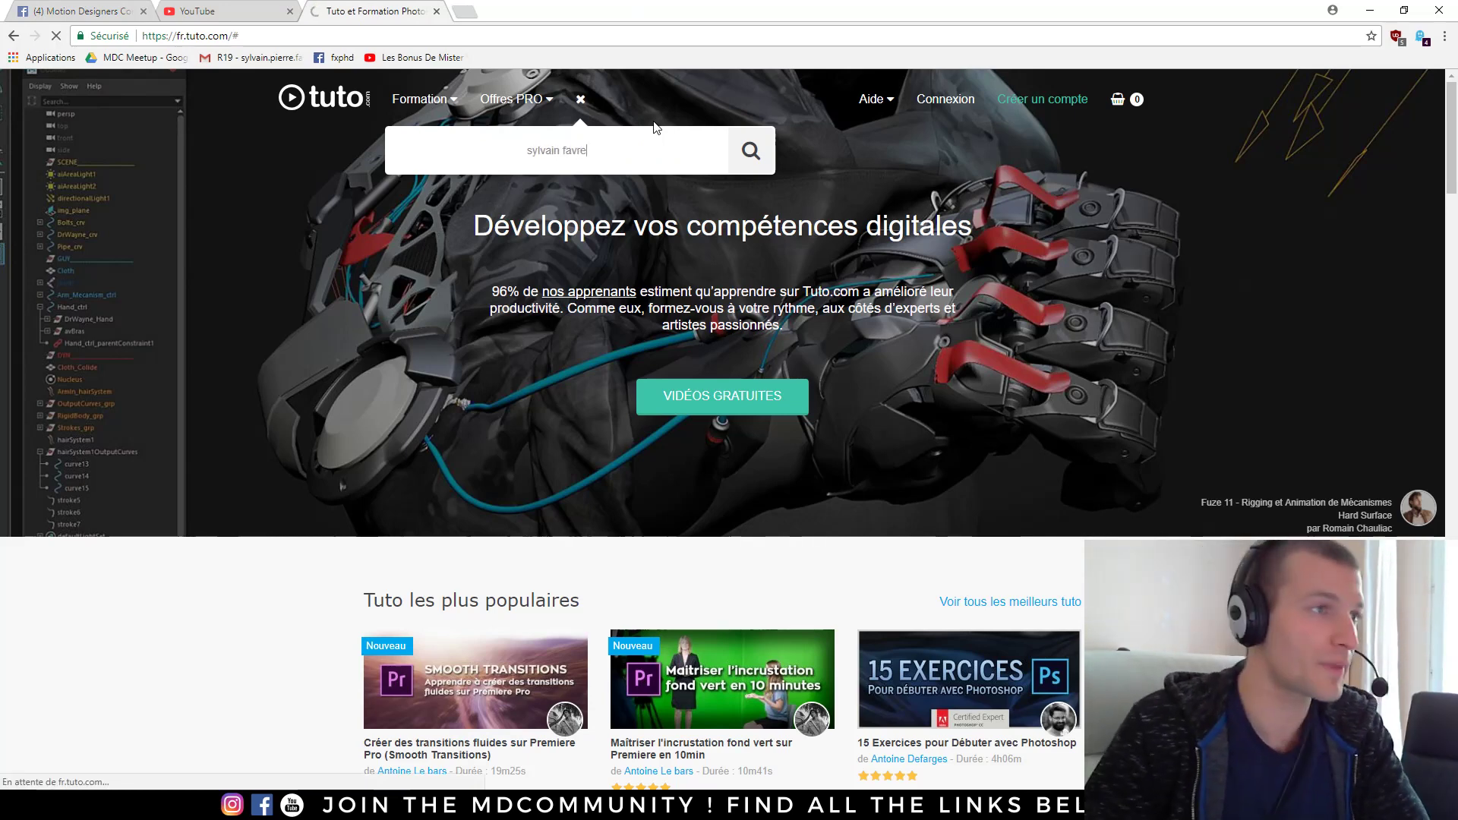
# - Scroll through the instructor's grid of ten published Tuto.com courses
pyautogui.scroll(-3, 260, 292)
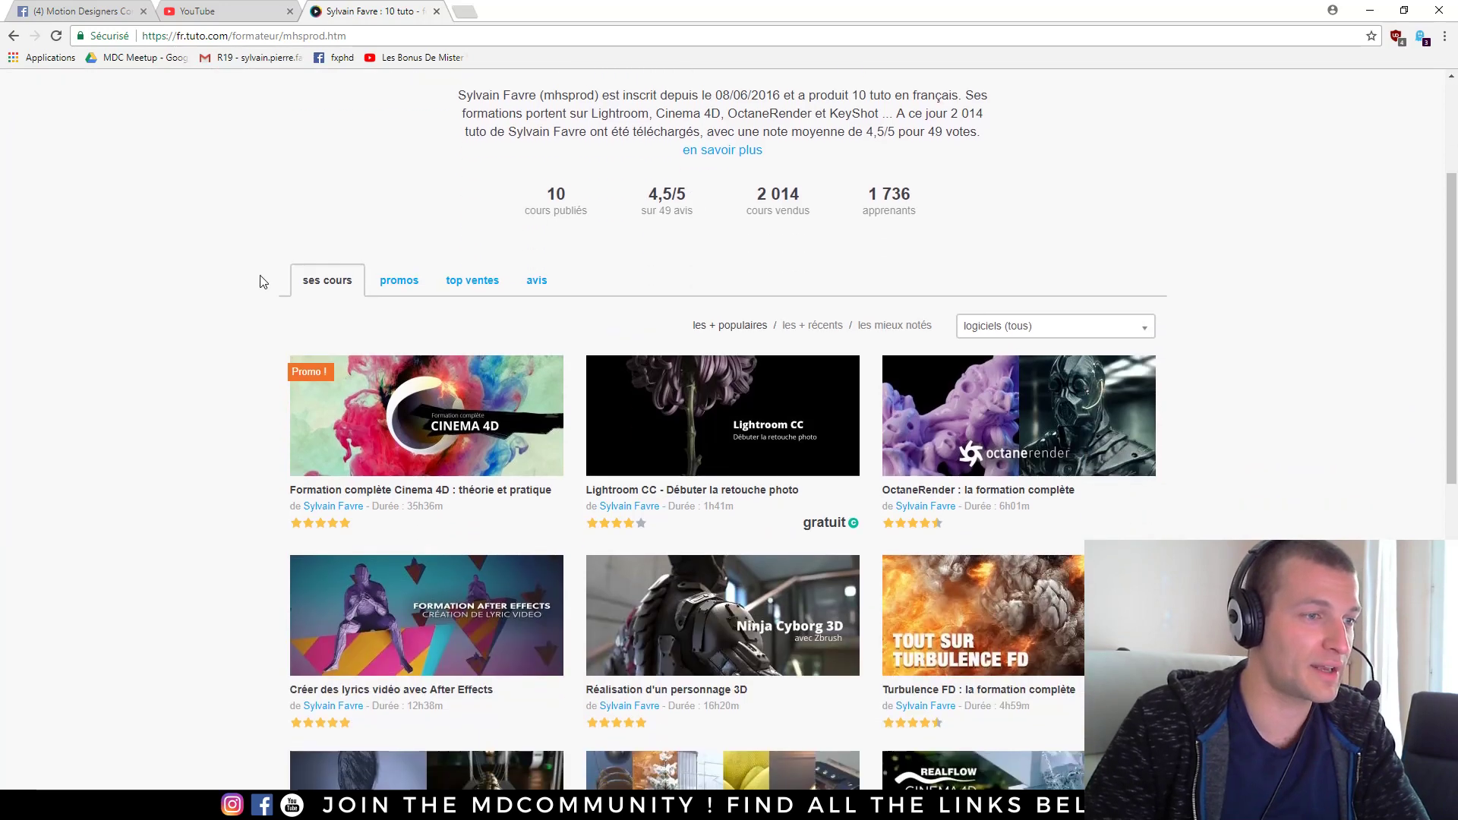
pyautogui.scroll(-3, 198, 296)
pyautogui.scroll(-2, 197, 301)
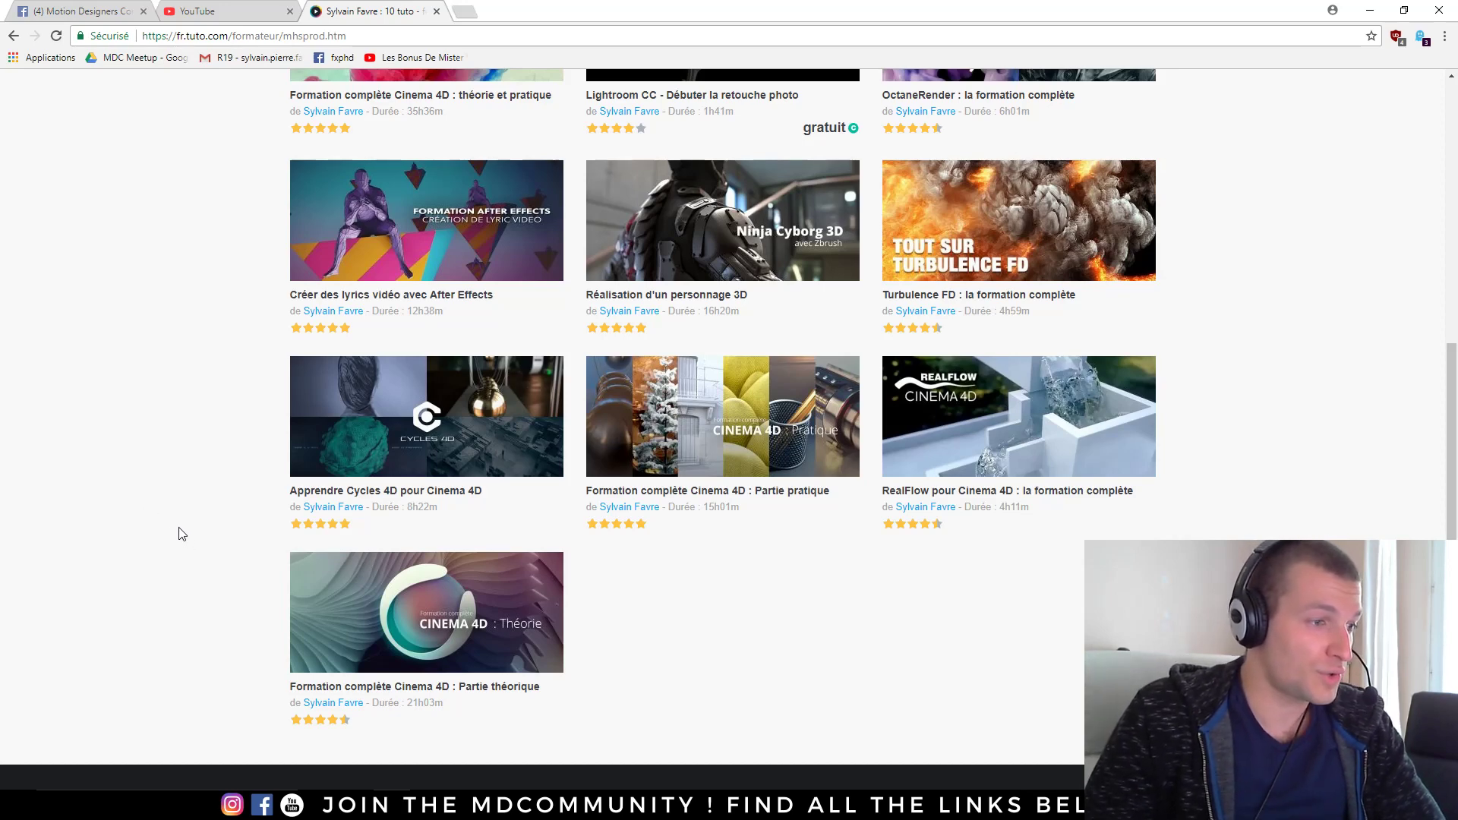
pyautogui.scroll(3, 182, 531)
pyautogui.scroll(1, 194, 486)
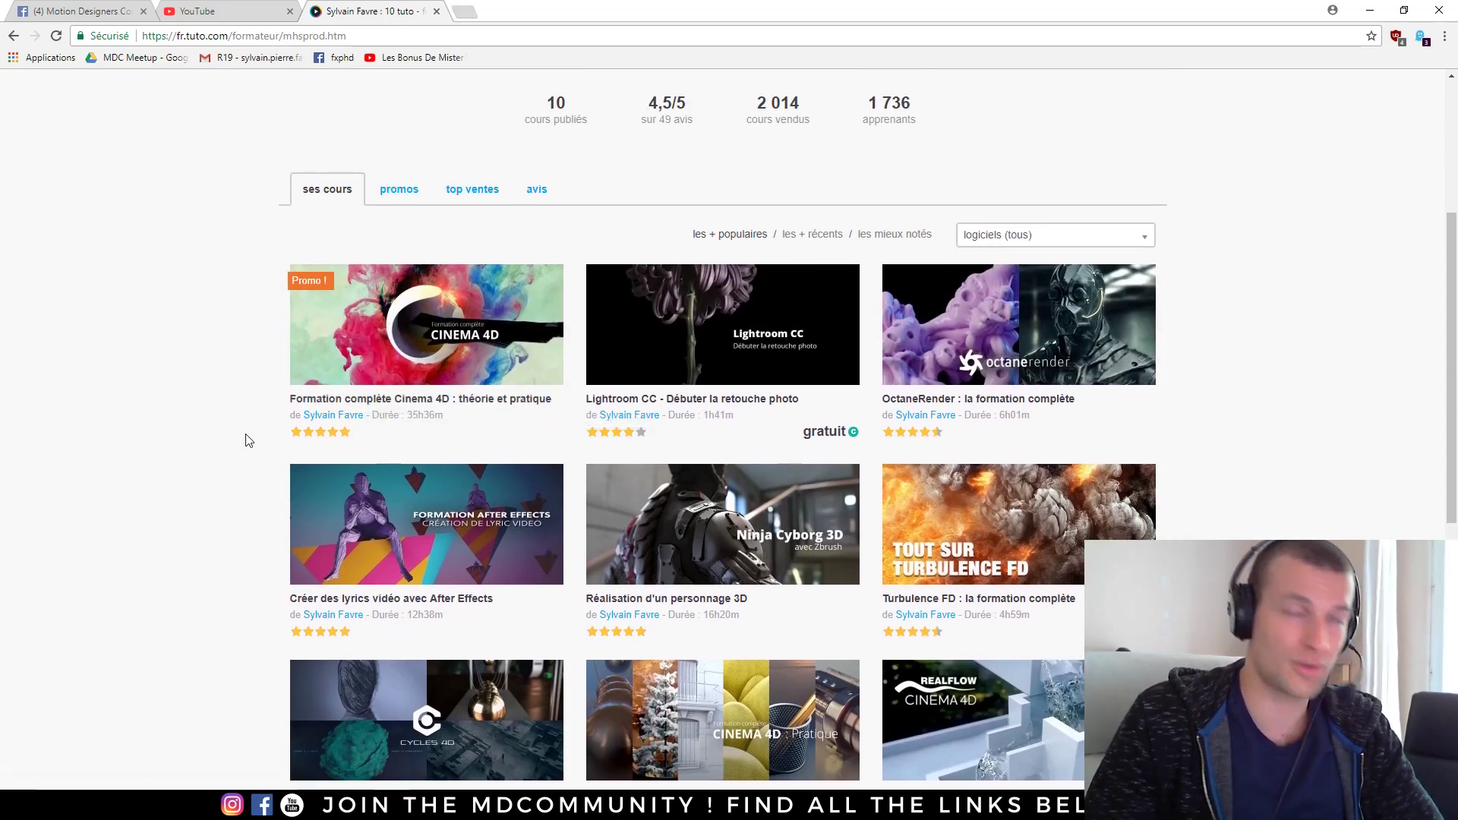
pyautogui.scroll(-3, 227, 429)
pyautogui.scroll(-2, 222, 455)
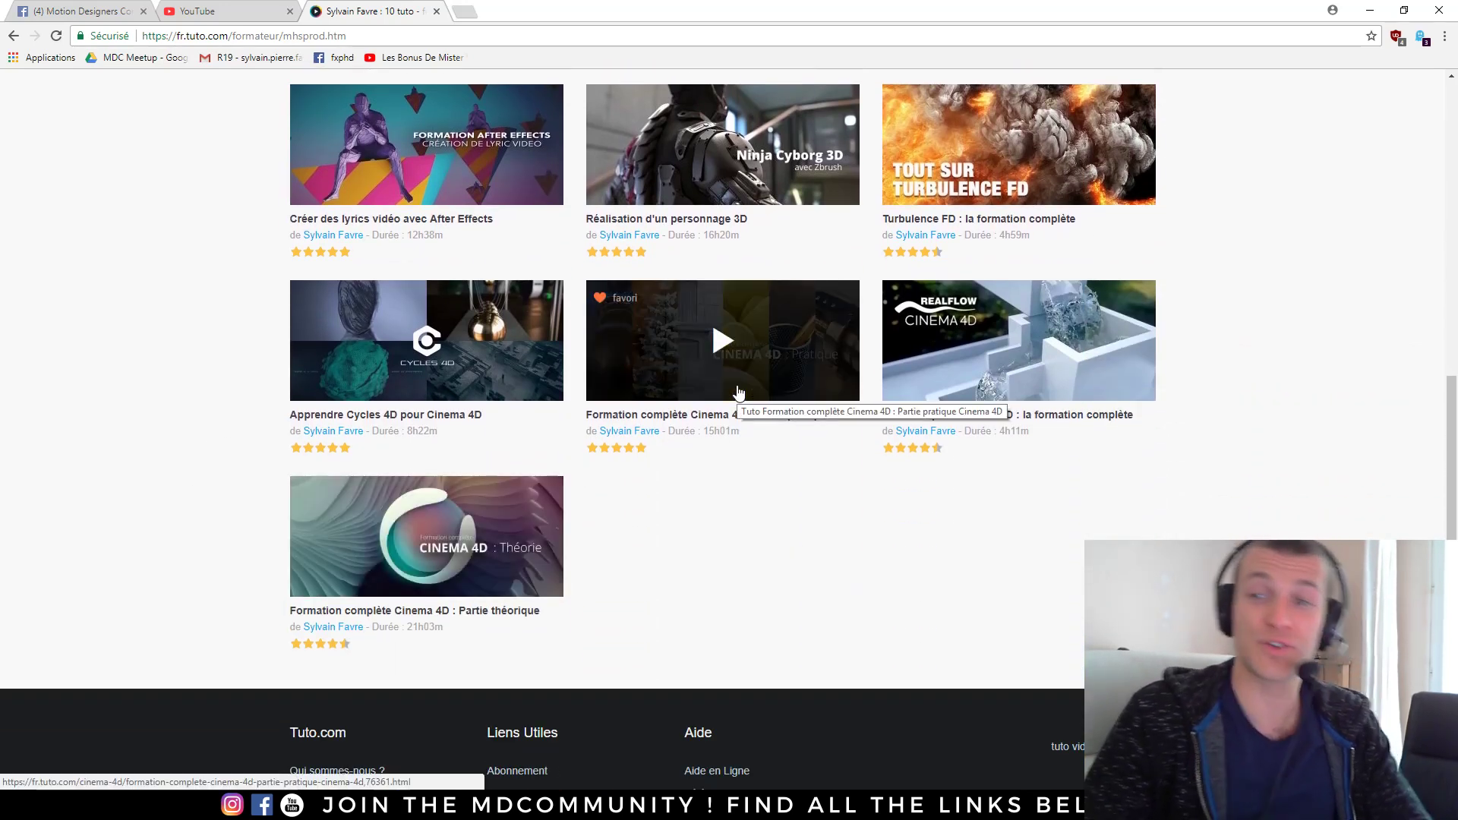
pyautogui.moveTo(722, 719)
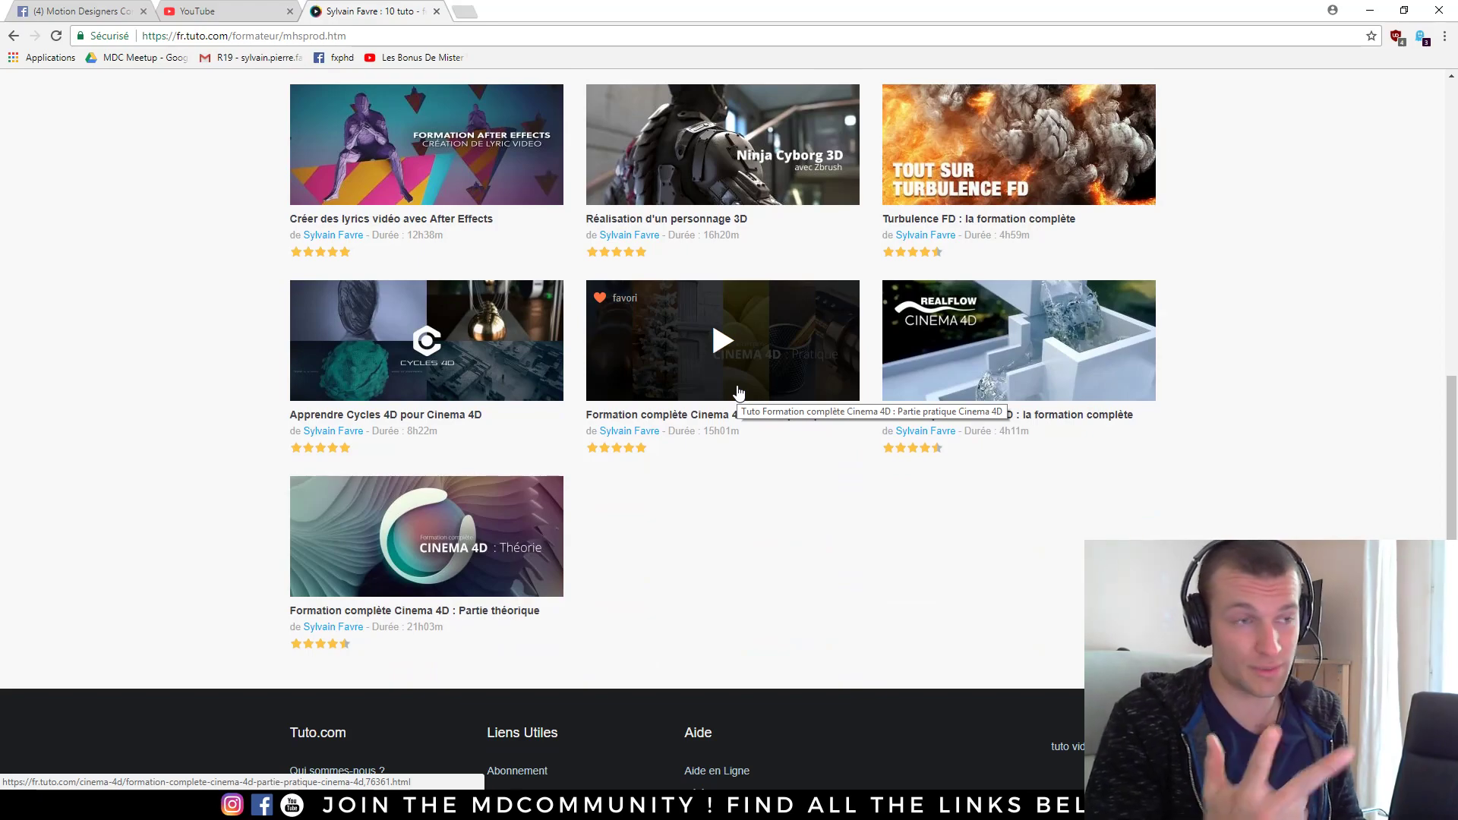
pyautogui.scroll(4, 739, 393)
pyautogui.scroll(1, 683, 456)
pyautogui.scroll(-4, 618, 572)
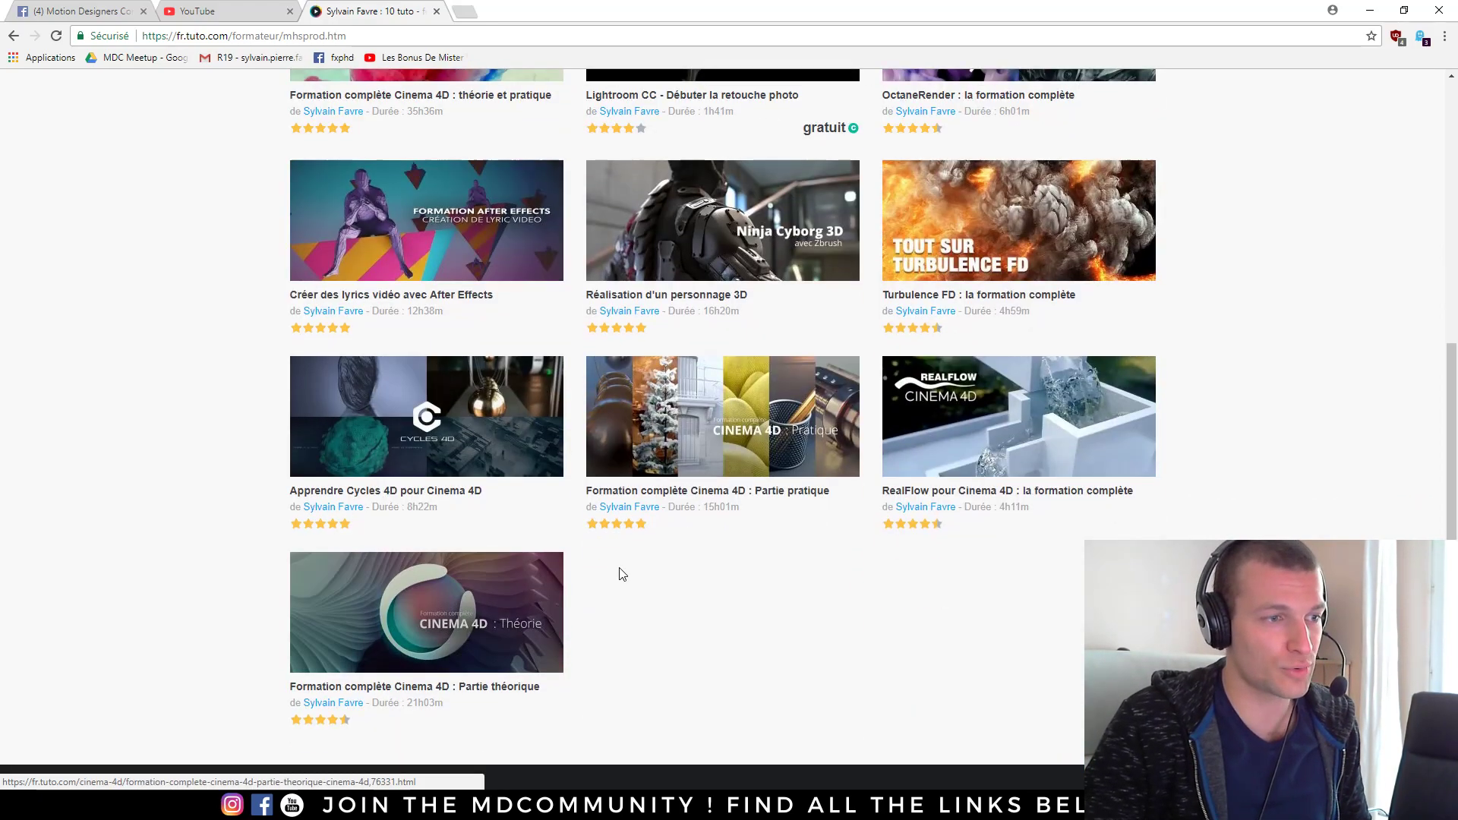
pyautogui.scroll(1, 590, 541)
pyautogui.scroll(4, 531, 471)
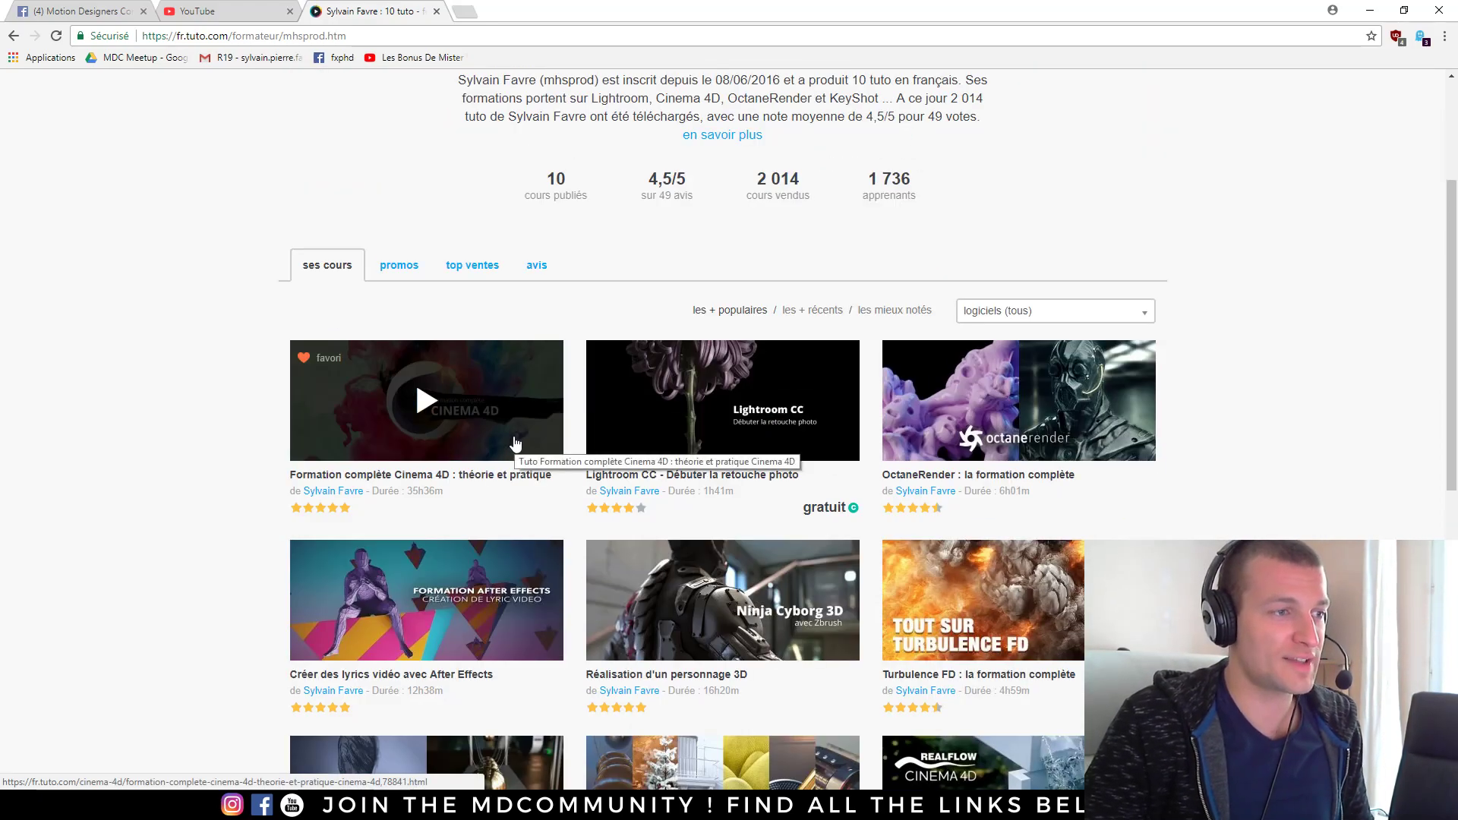
pyautogui.scroll(-5, 515, 443)
# - Open the 'Formation complète Cinema 4D : Partie théorique' course and play its preview full screen
pyautogui.click(539, 612)
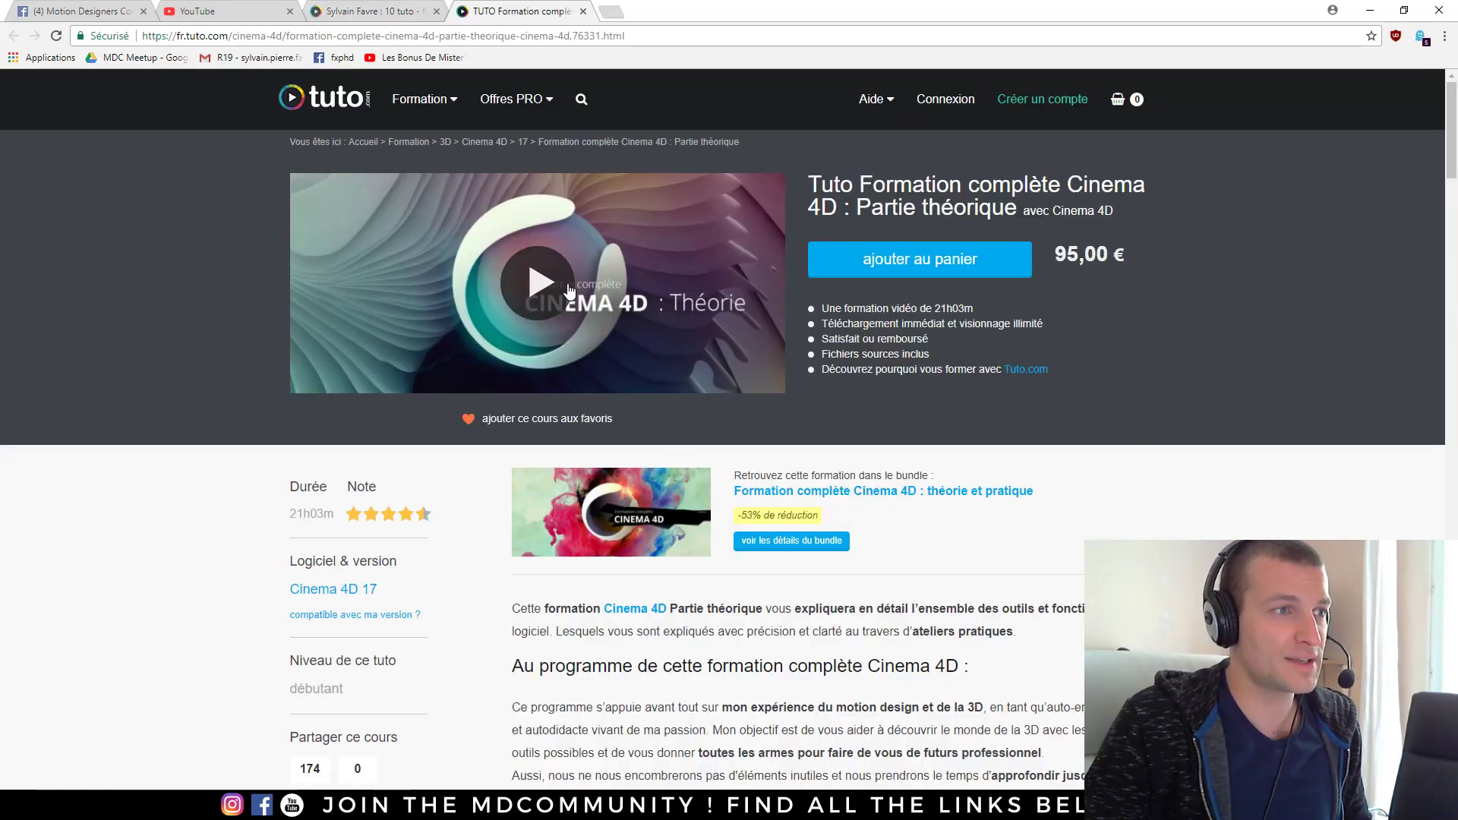
pyautogui.click(569, 291)
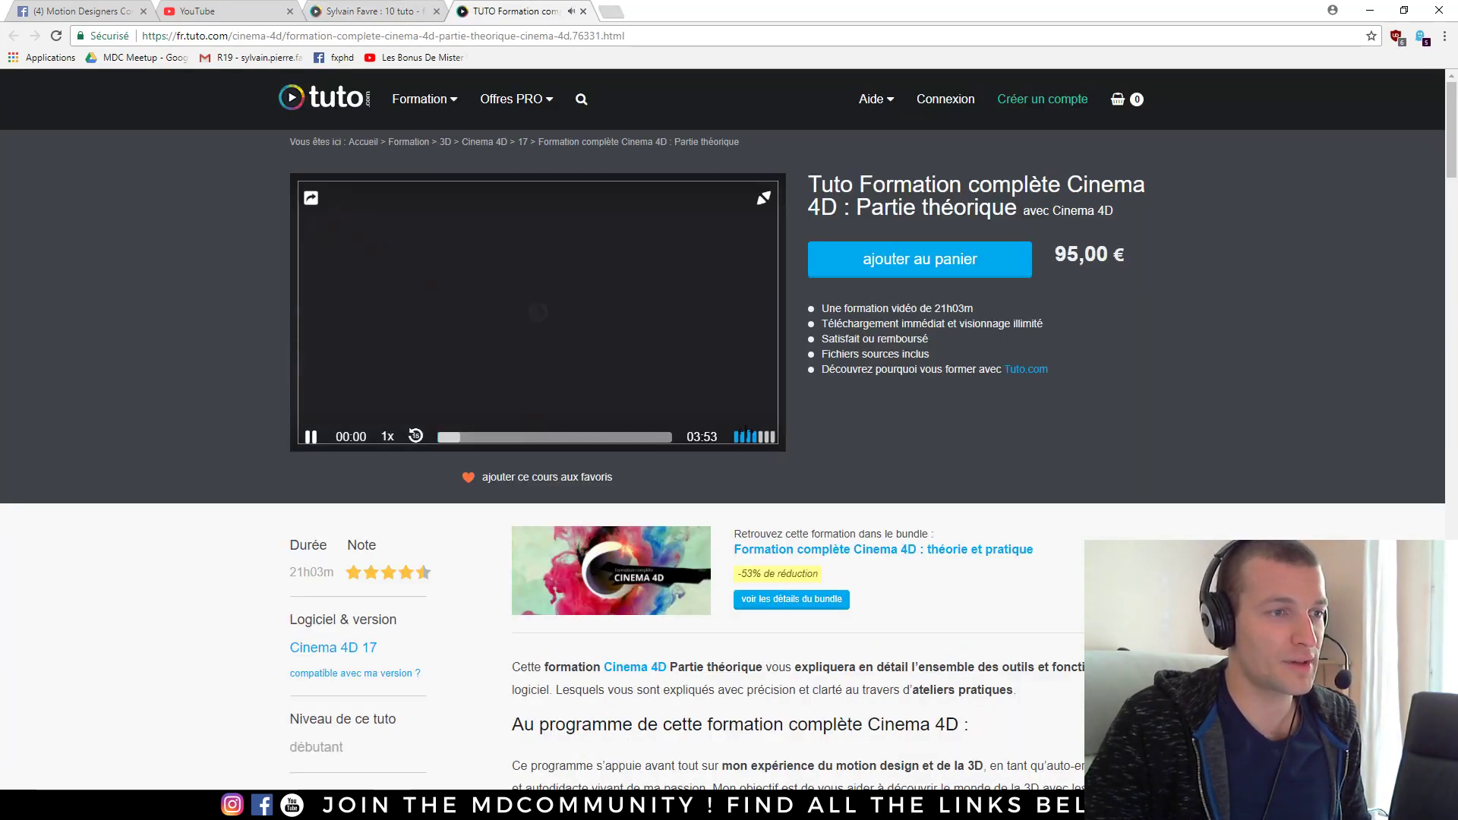
pyautogui.click(763, 197)
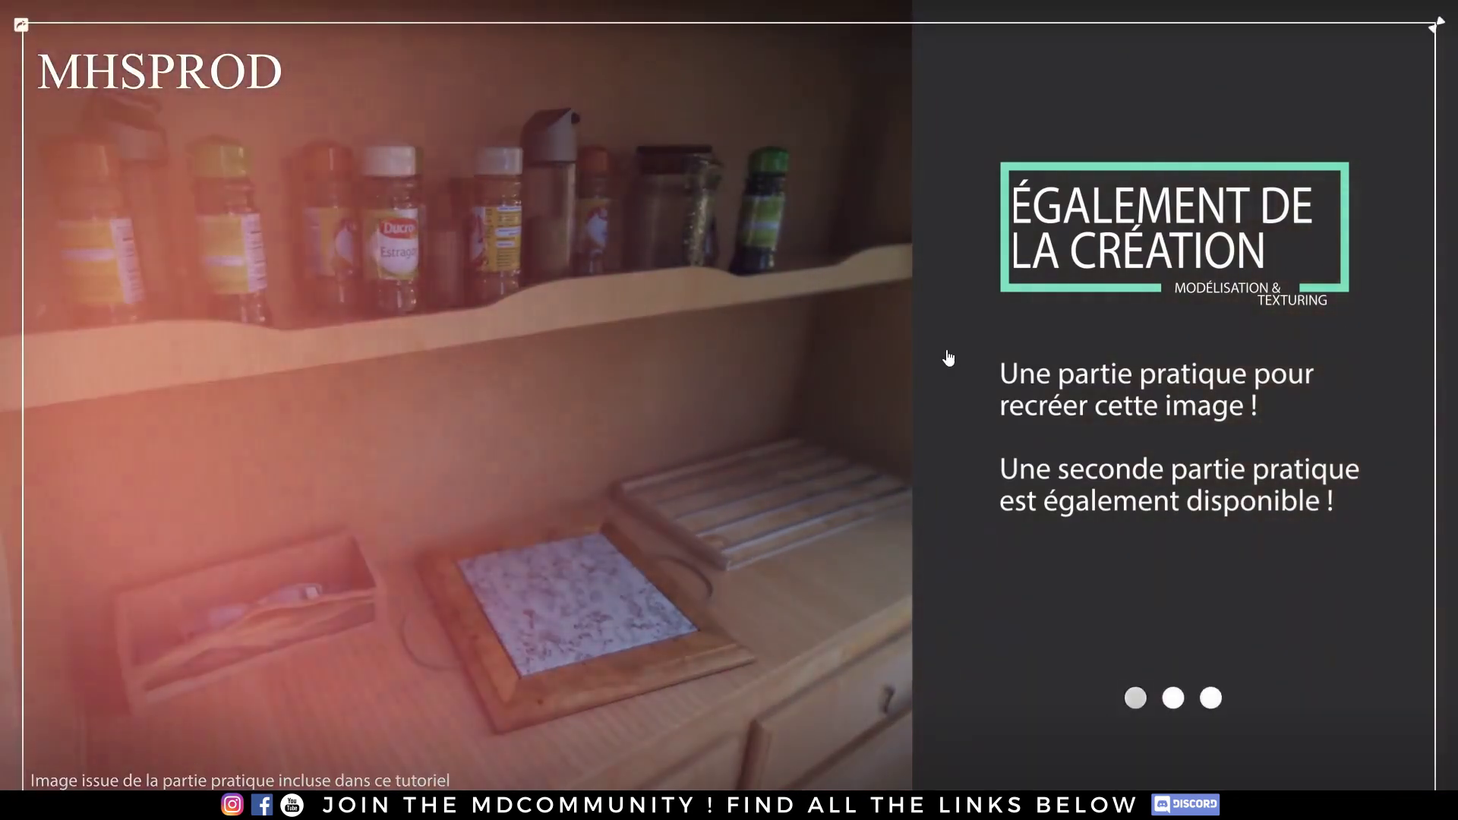
# - Pause the course preview, exit fullscreen, and return to the Motion Designers Community Facebook tab
pyautogui.click(944, 357)
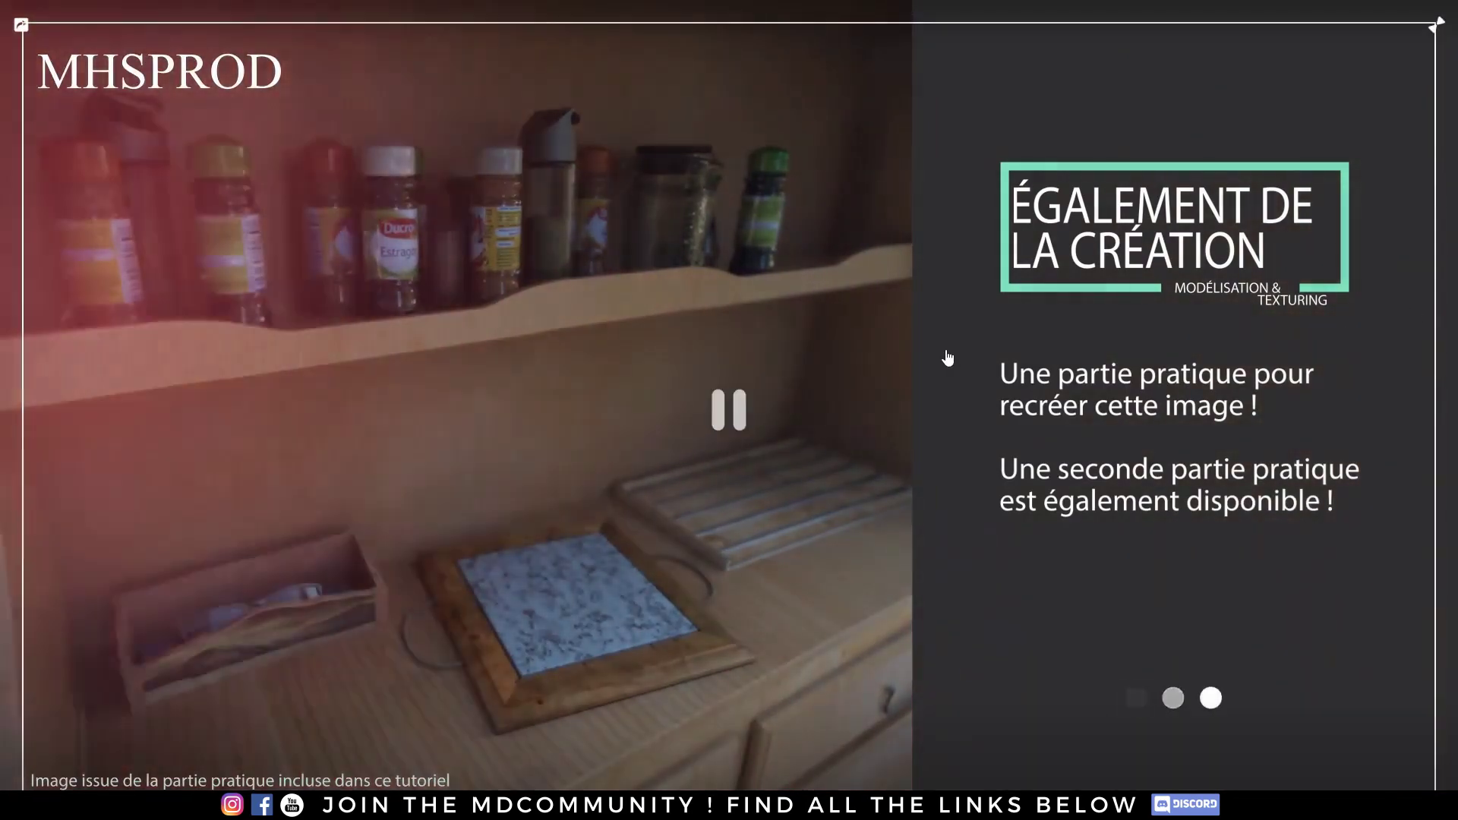
pyautogui.press('Escape')
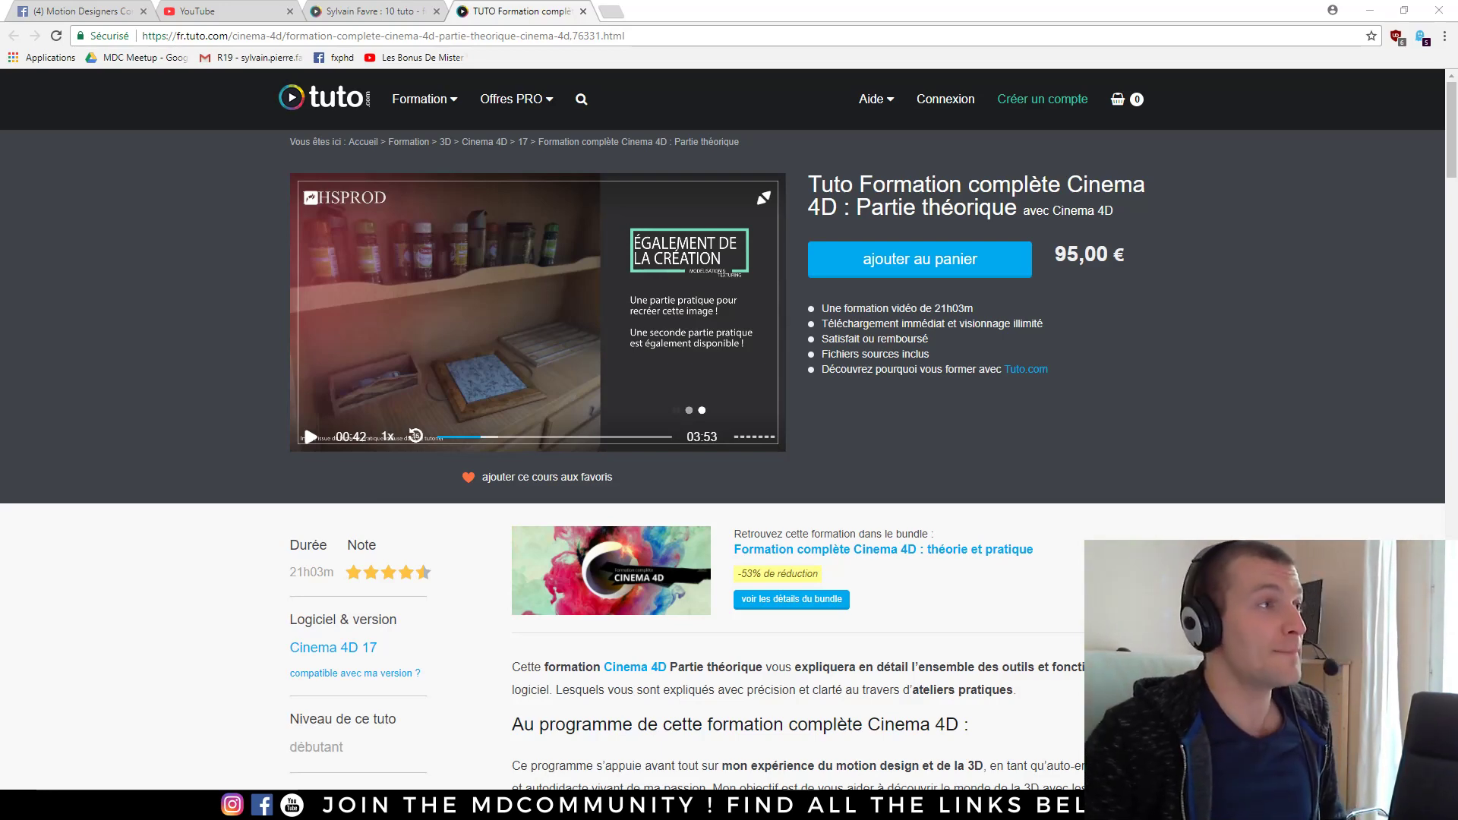
pyautogui.click(134, 5)
pyautogui.scroll(5, 157, 250)
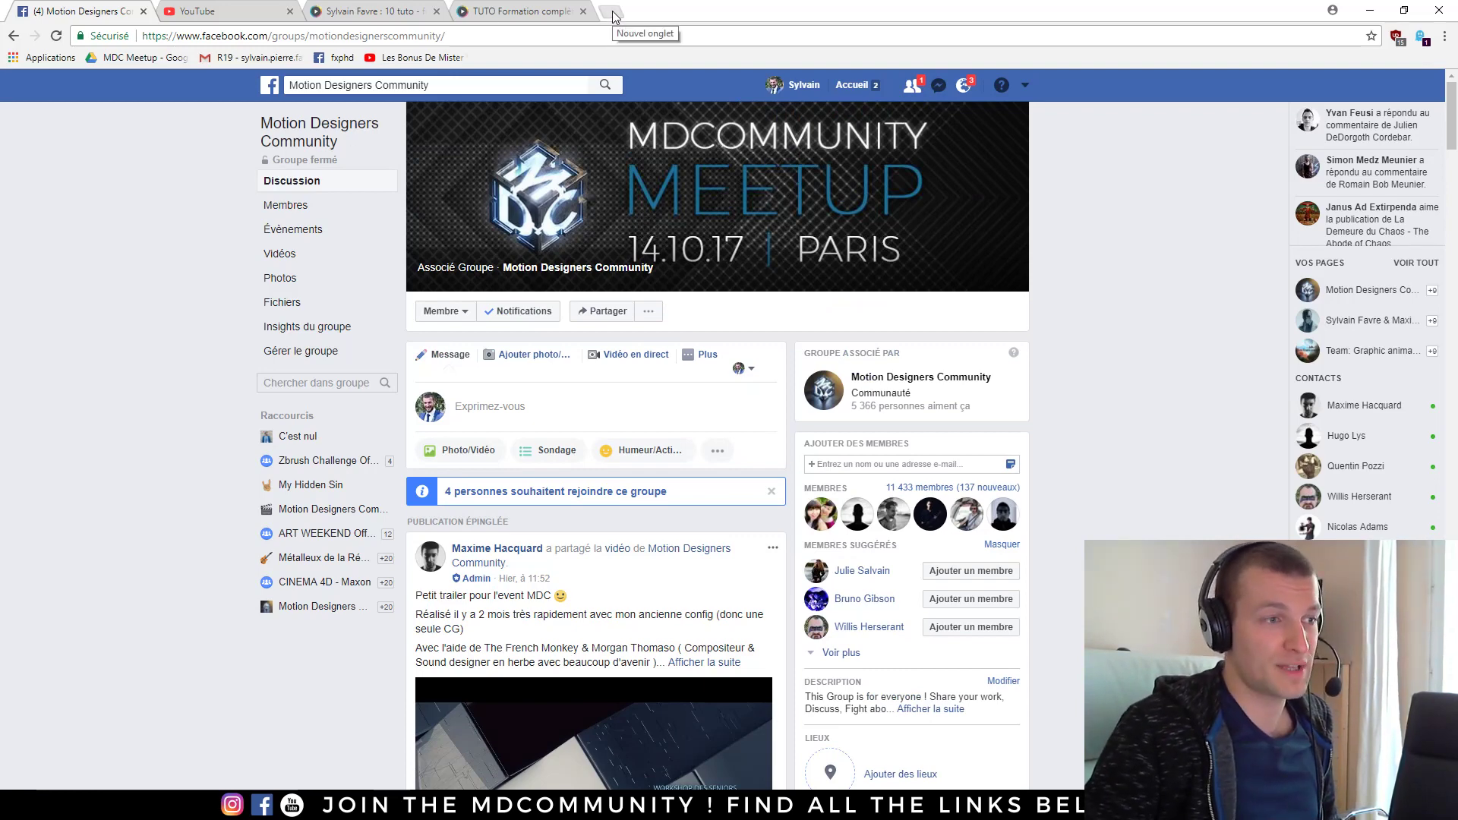
# - Open the Motion Designers Community page from the news feed and scroll its posts
pyautogui.click(848, 85)
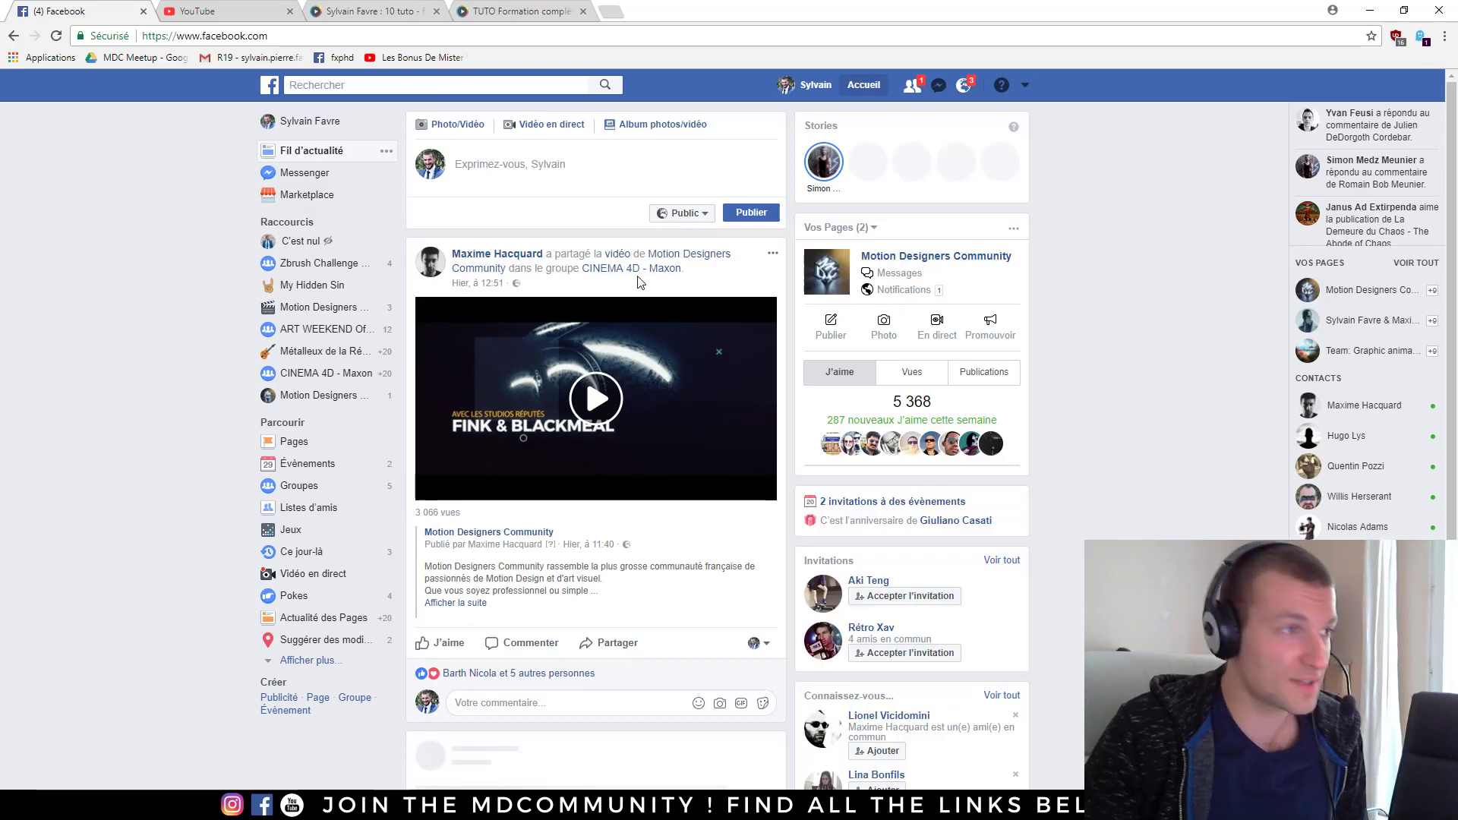
pyautogui.click(304, 396)
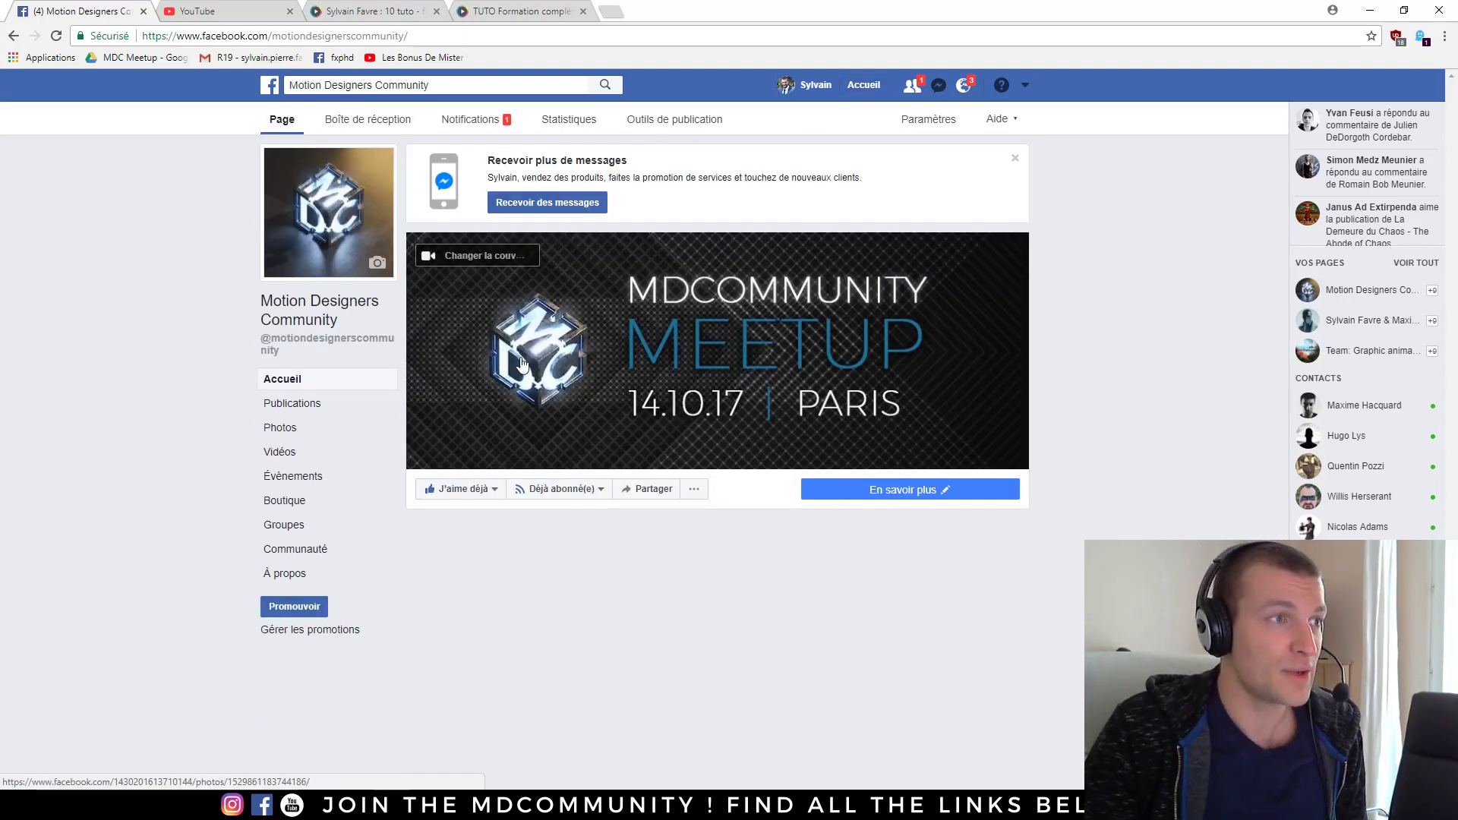
pyautogui.scroll(-3, 757, 383)
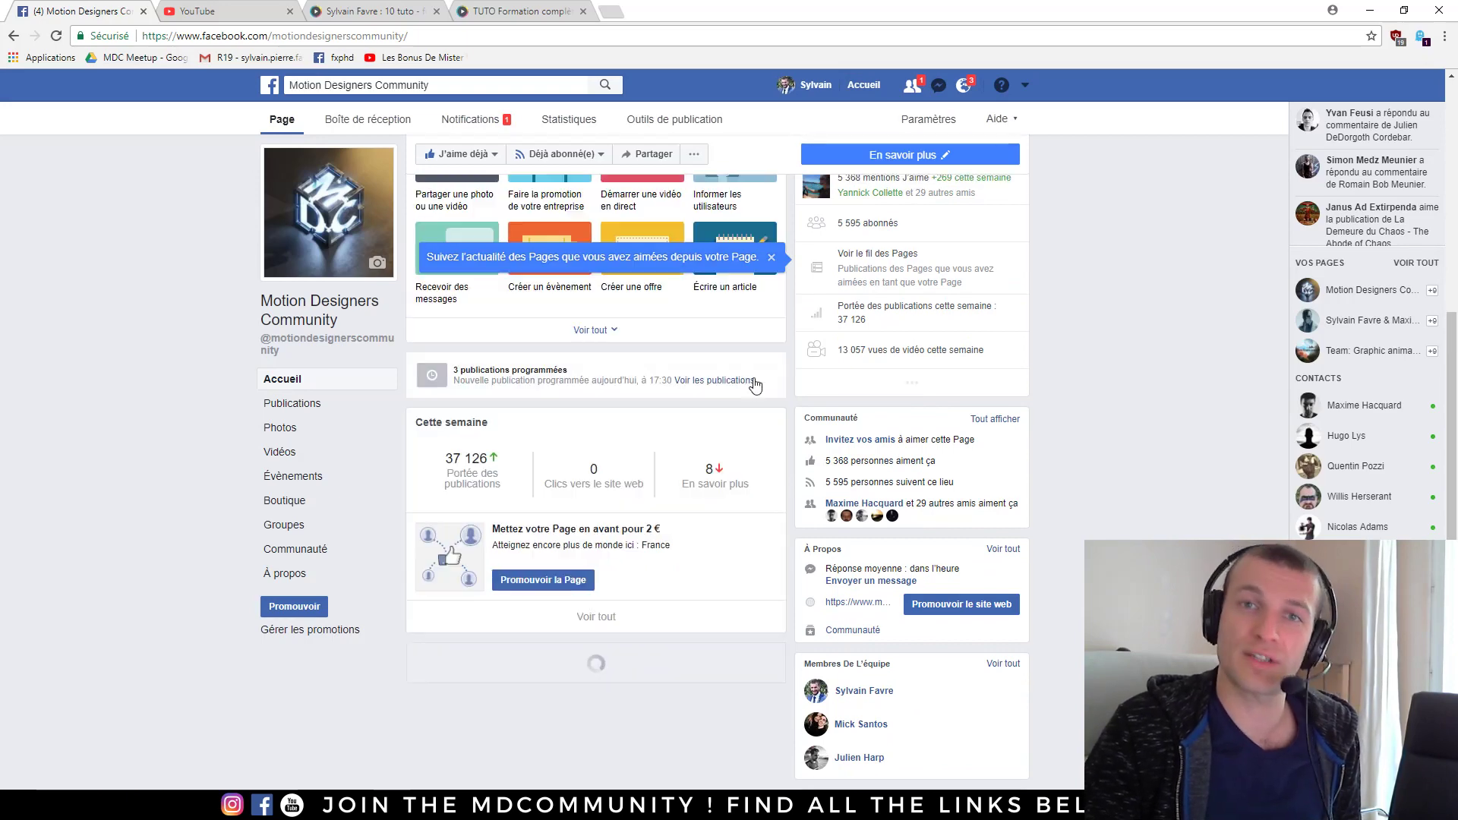
pyautogui.scroll(-3, 795, 410)
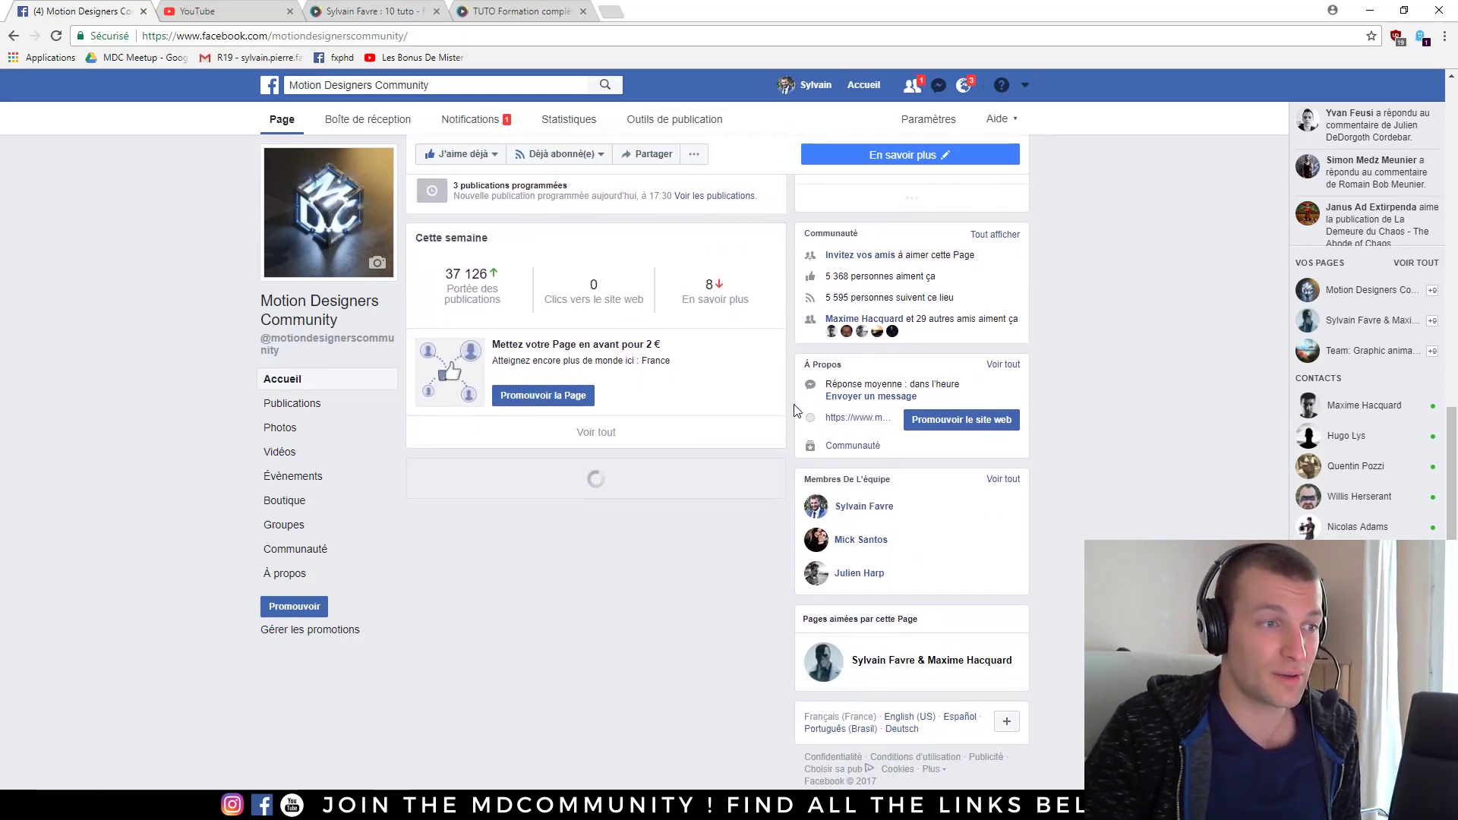
pyautogui.scroll(-4, 795, 410)
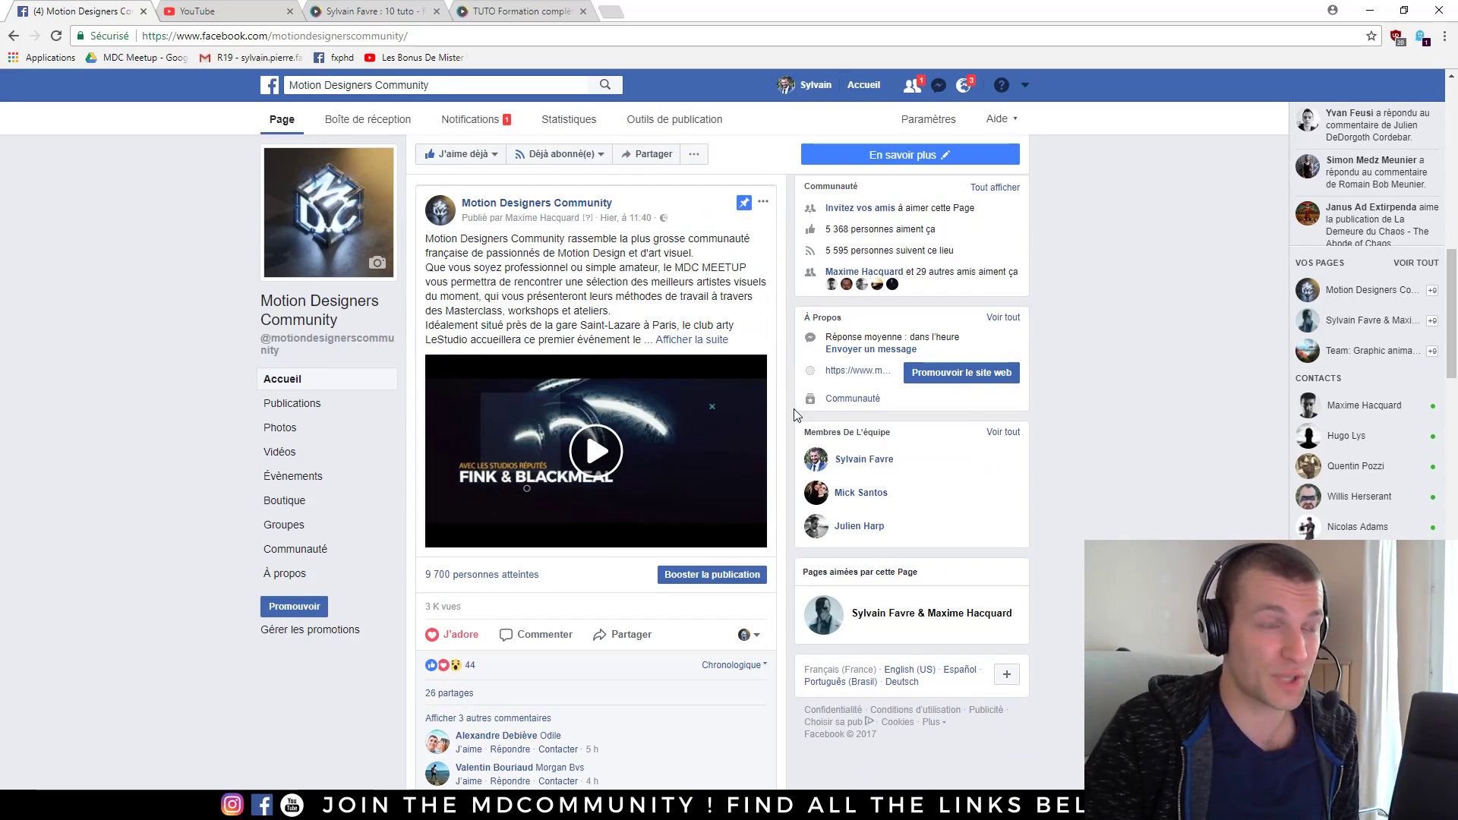
pyautogui.scroll(-8, 795, 413)
pyautogui.scroll(-3, 795, 414)
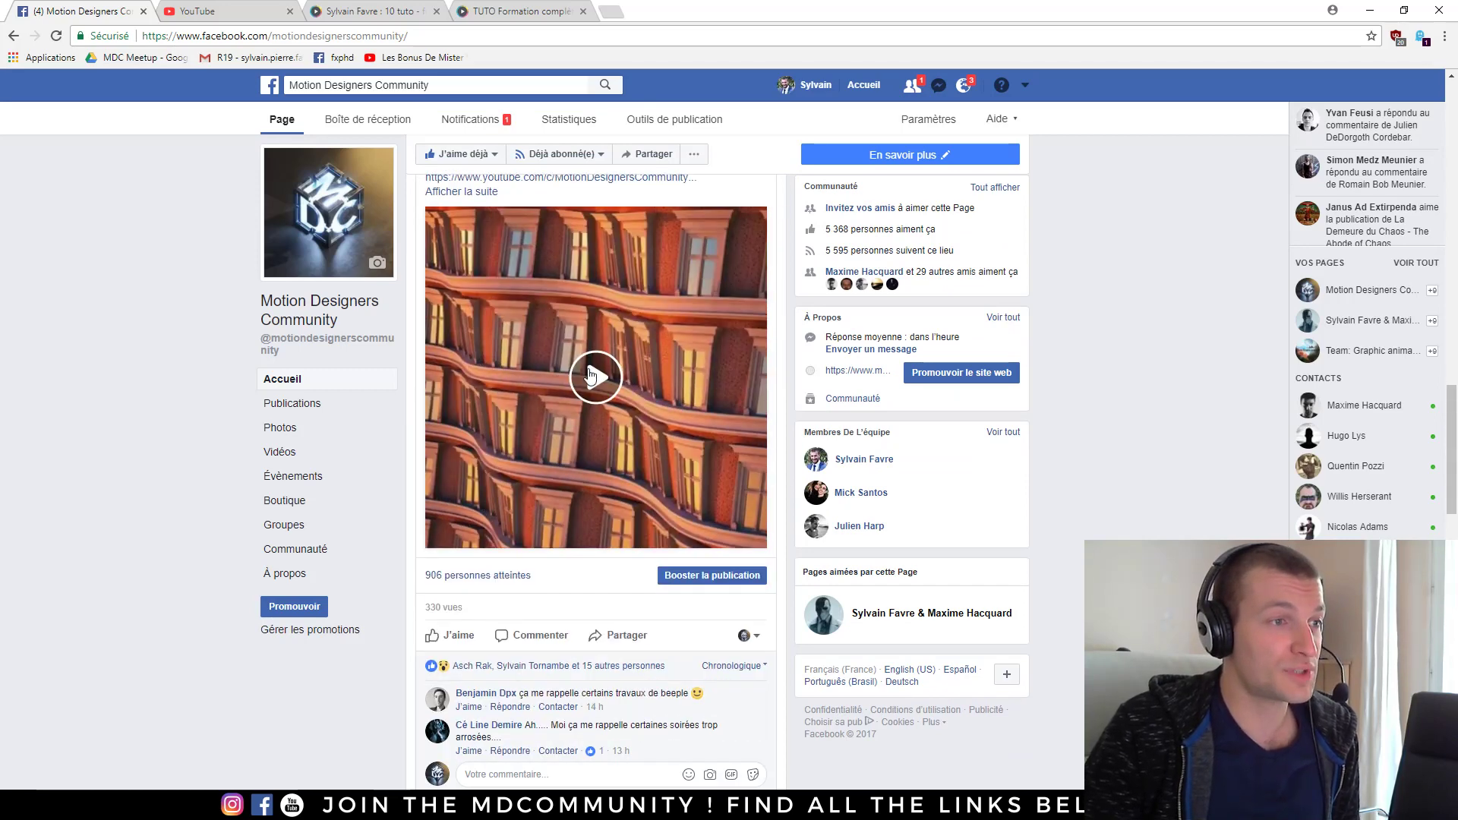
# - Play the building video post, then scroll down to the Photos and Vidéos sections
pyautogui.click(590, 374)
pyautogui.click(663, 529)
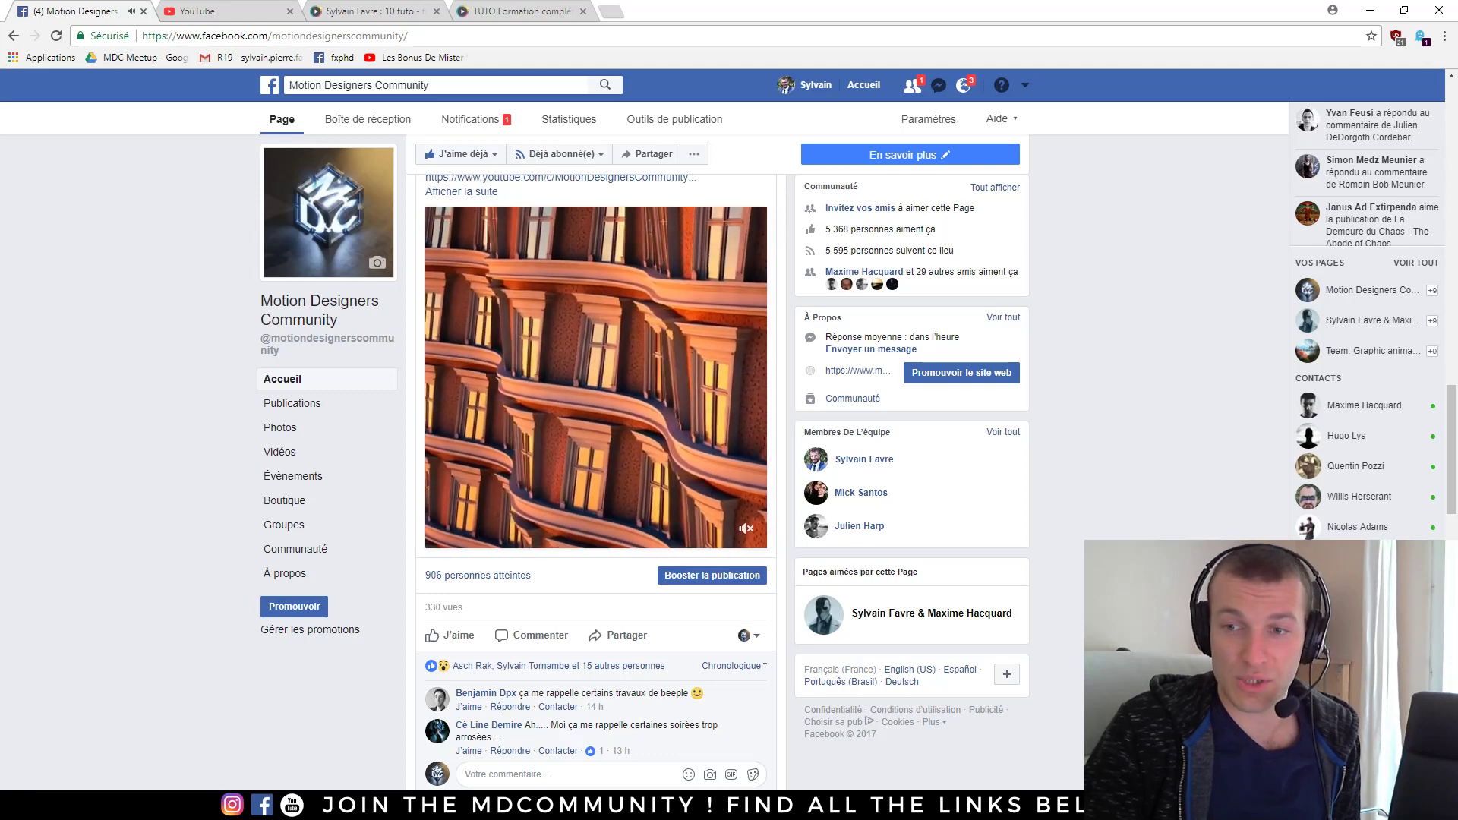
pyautogui.scroll(-1, 636, 418)
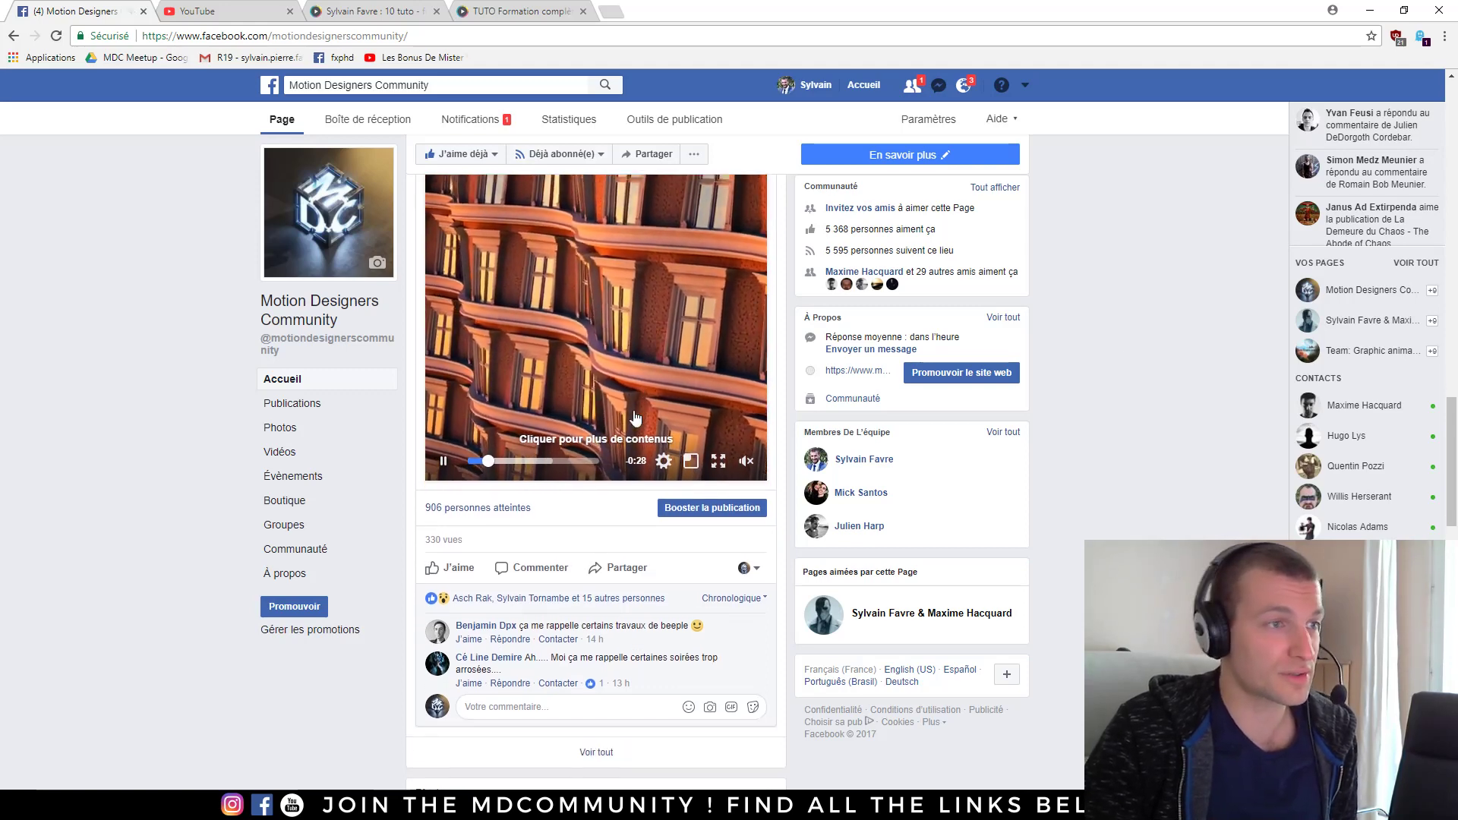
pyautogui.scroll(-5, 607, 403)
pyautogui.scroll(-2, 594, 432)
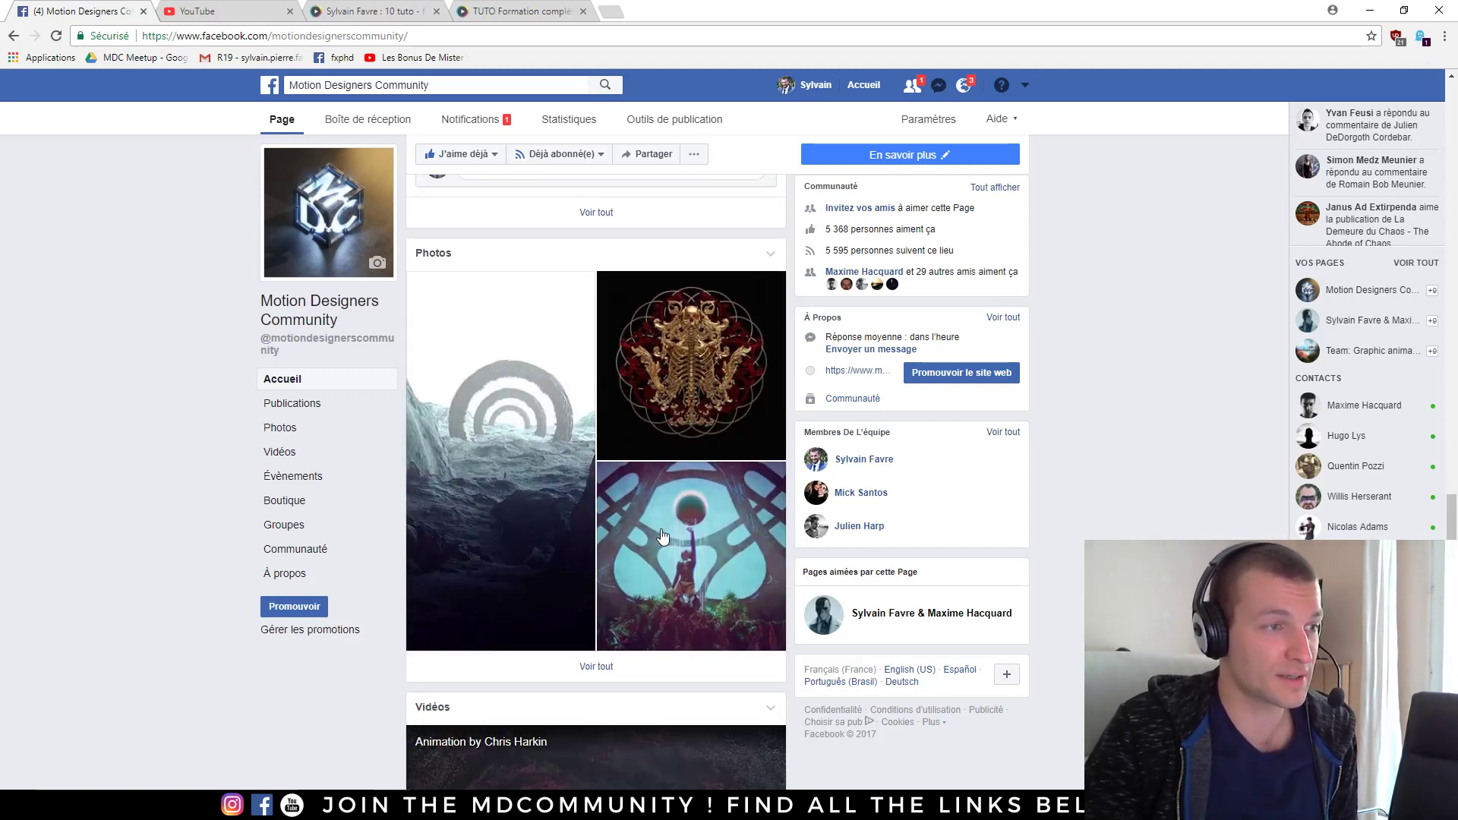
pyautogui.scroll(-5, 664, 537)
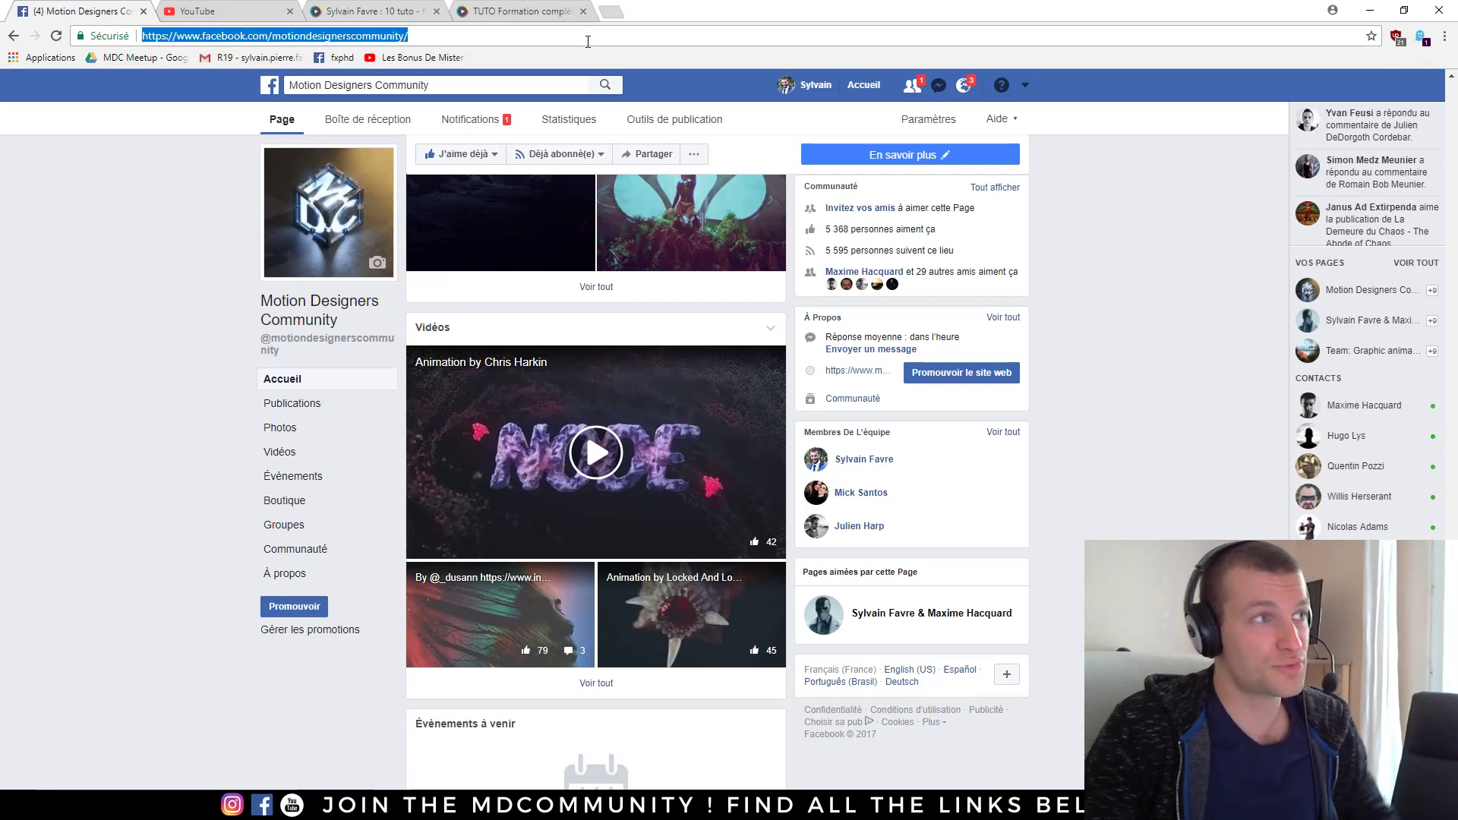
# - Search YouTube for 'motion designers community' and open the channel
pyautogui.write('youtube')
pyautogui.press('Return')
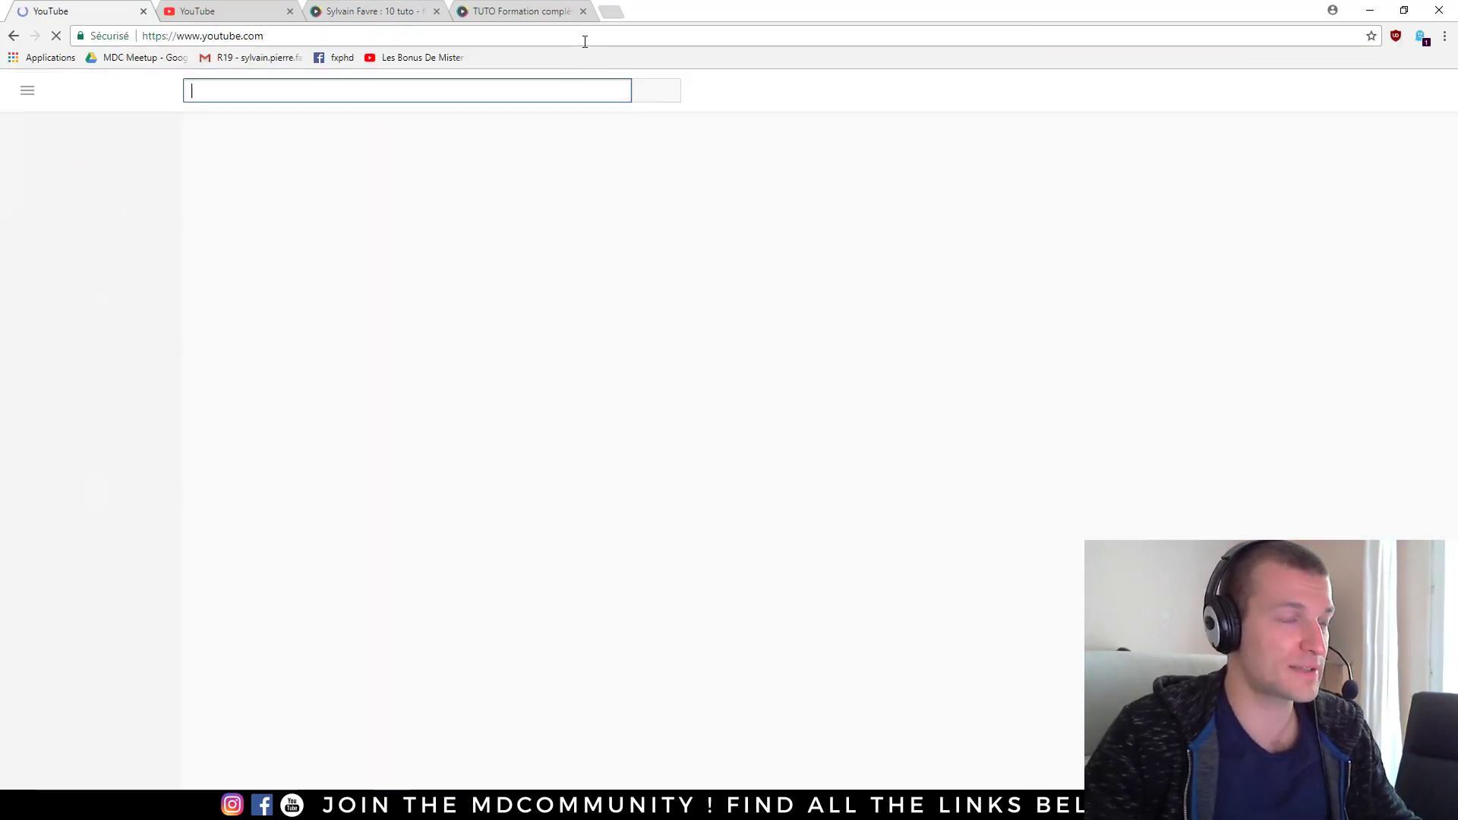
pyautogui.write('m')
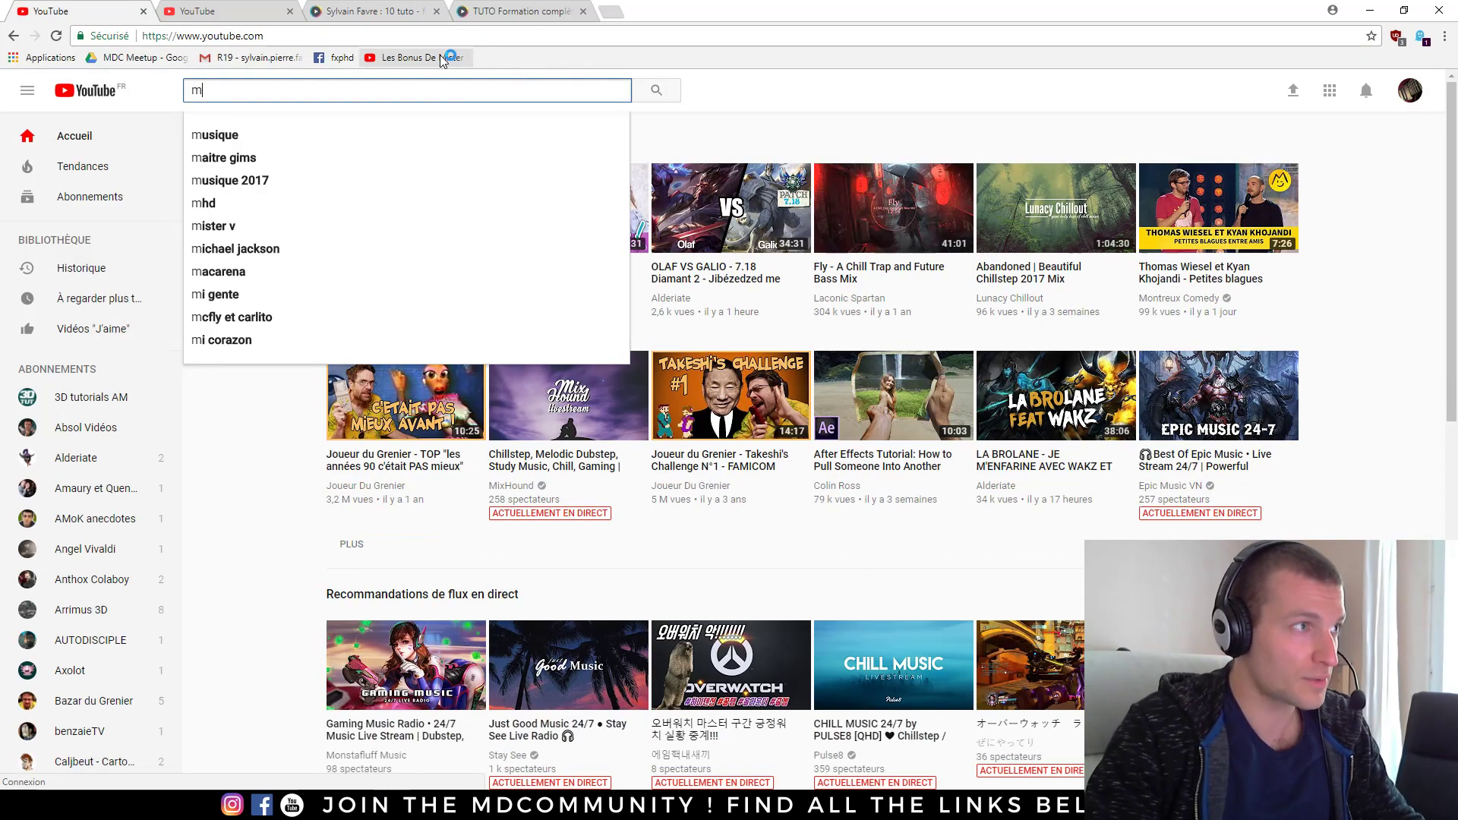
pyautogui.write('otion designer')
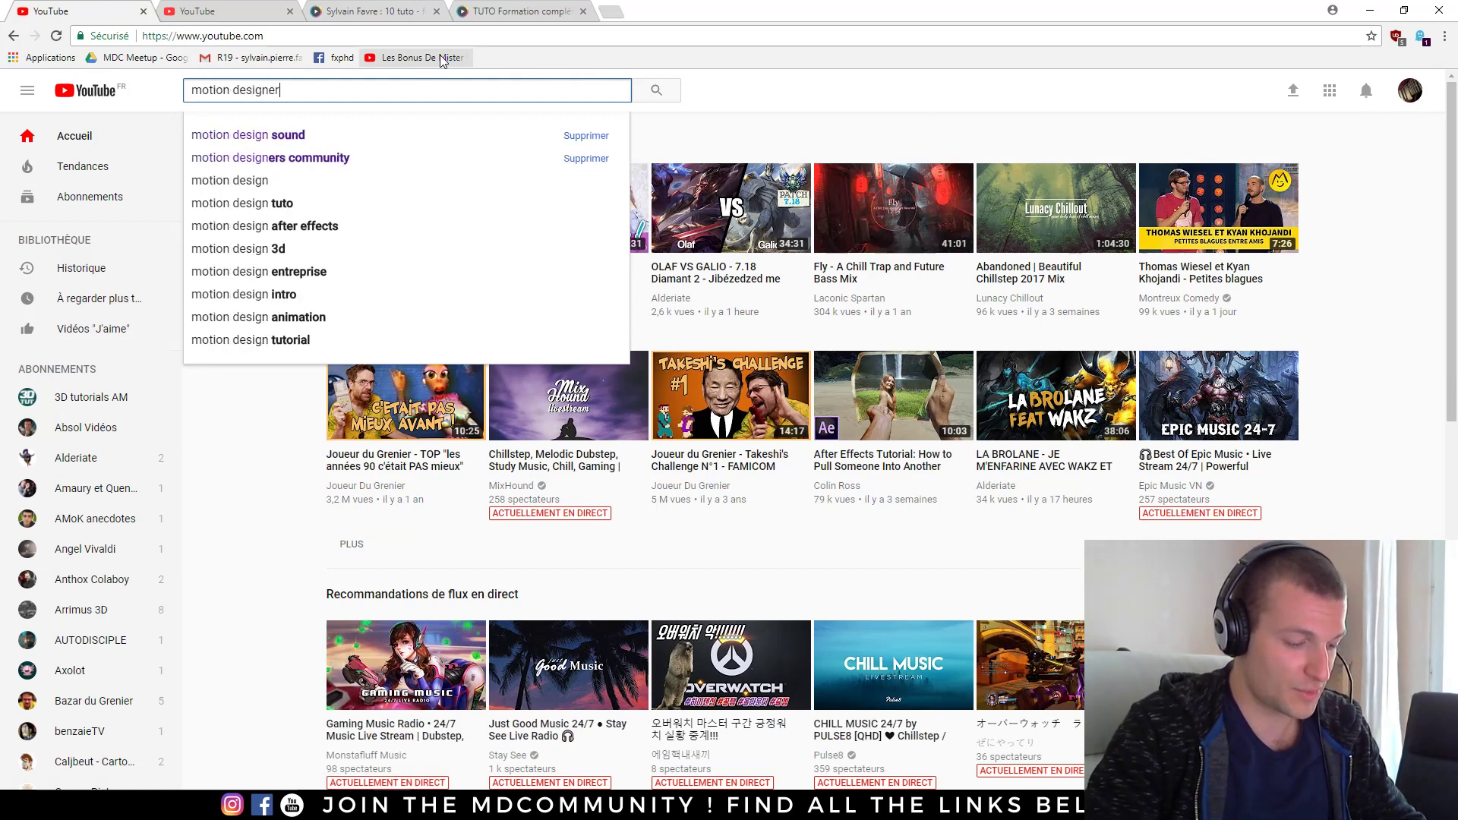
pyautogui.write('s community')
pyautogui.press('Return')
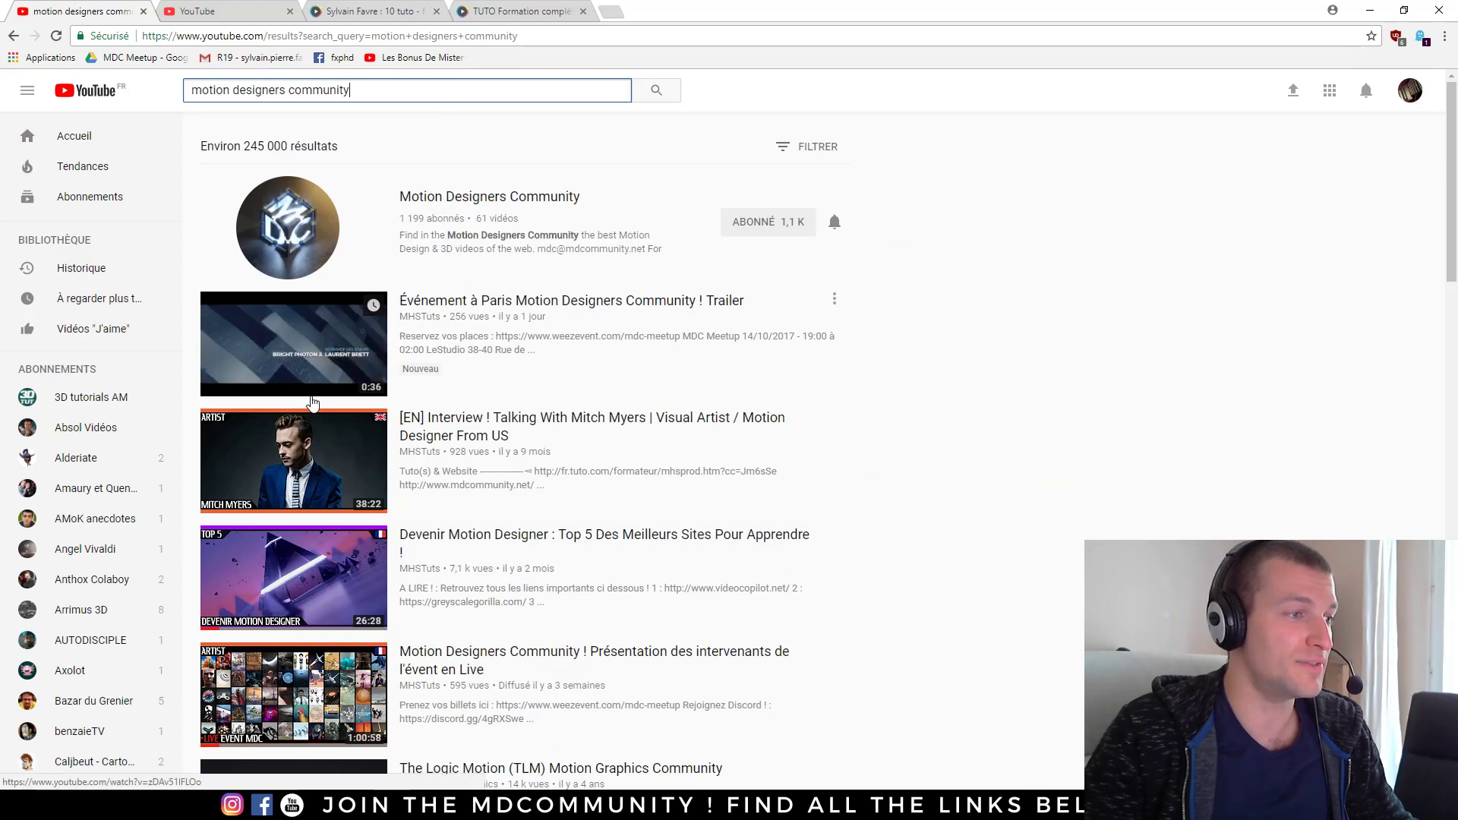
pyautogui.click(434, 197)
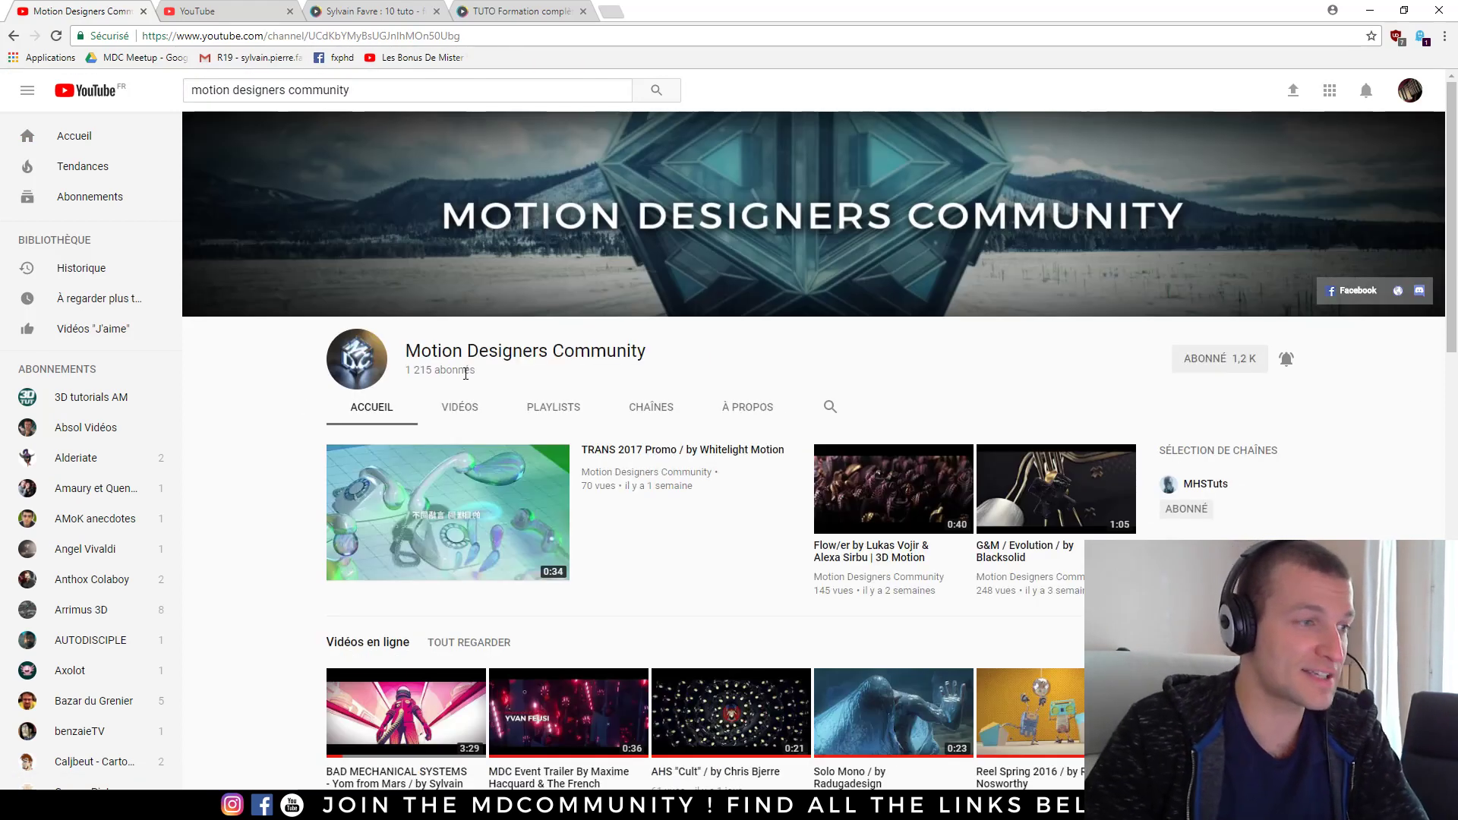
# - Play the 'Omeyocan - CG Short Film', skip ahead, mute it and pause
pyautogui.scroll(-3, 607, 387)
pyautogui.scroll(-2, 611, 388)
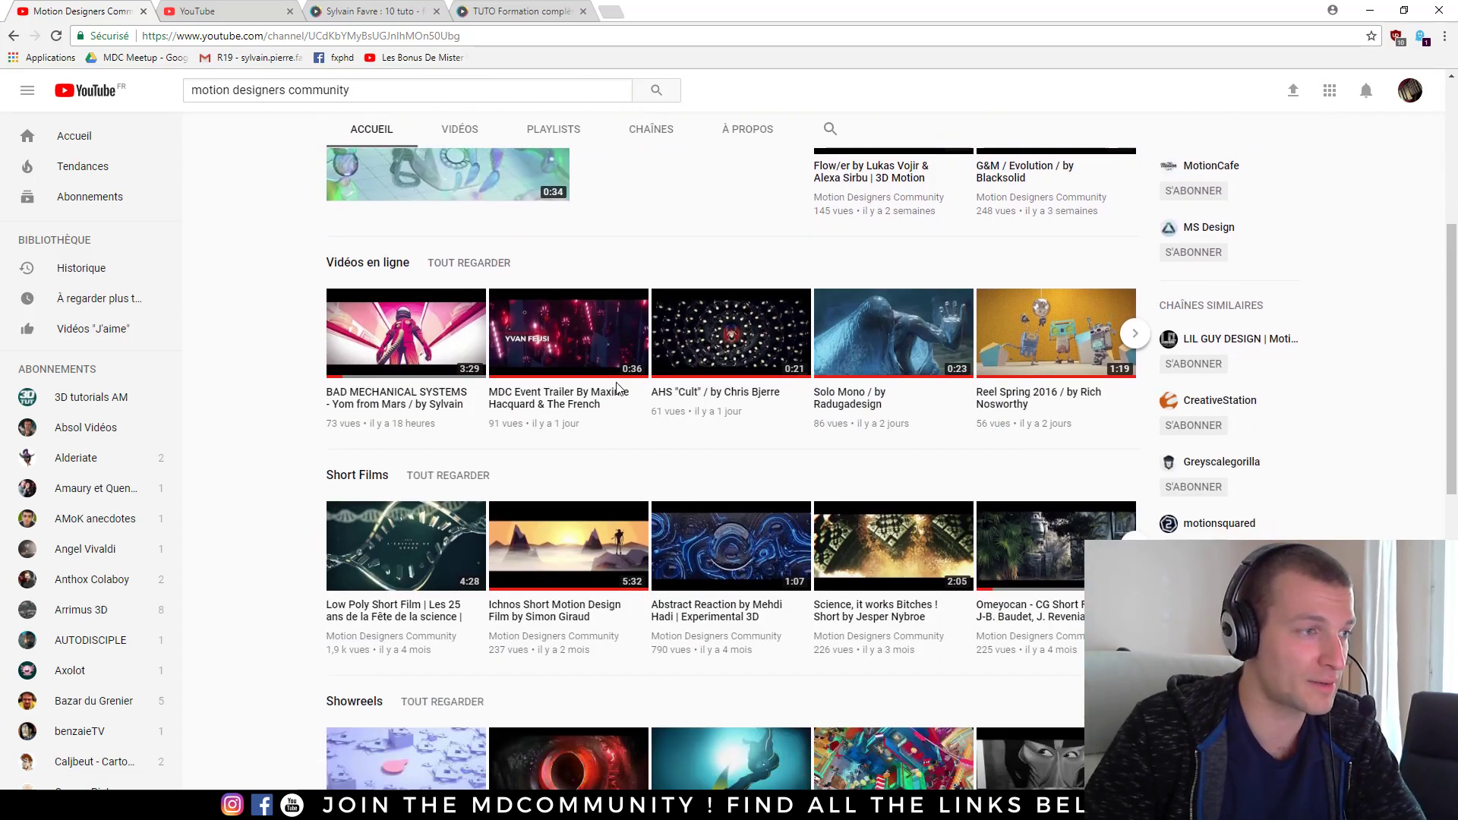
pyautogui.scroll(-4, 619, 385)
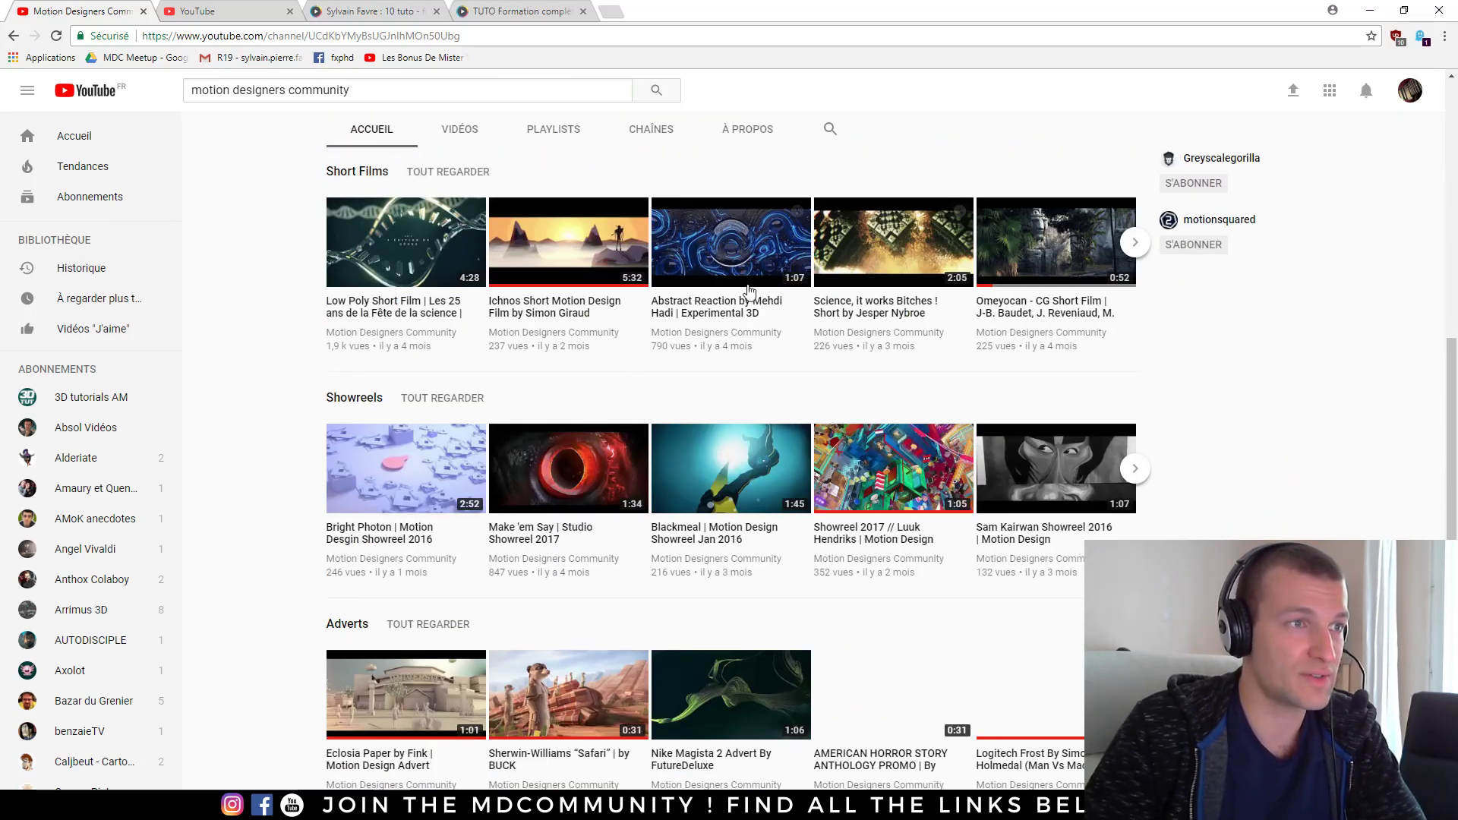
pyautogui.click(1049, 262)
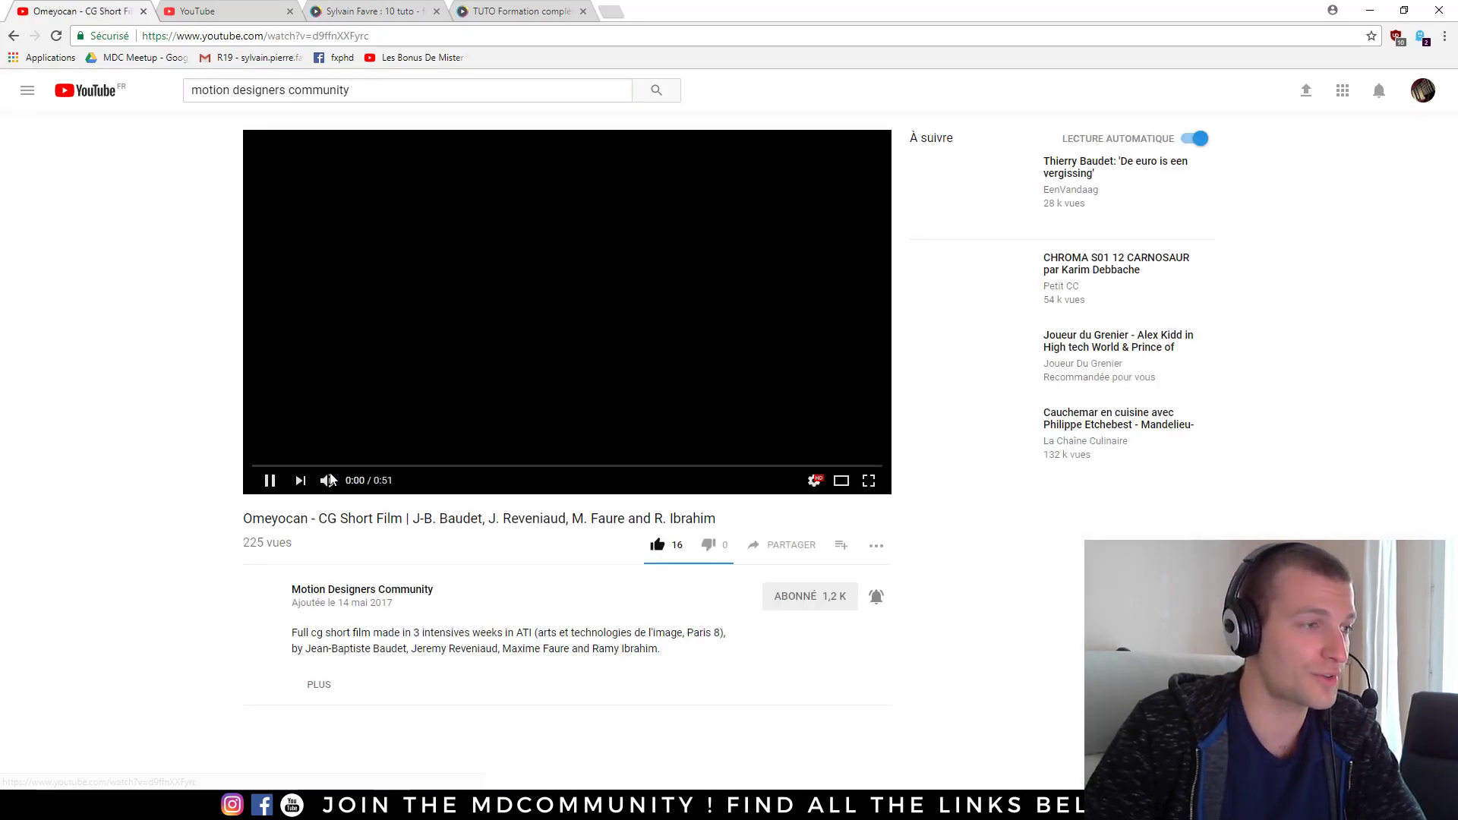
pyautogui.click(348, 466)
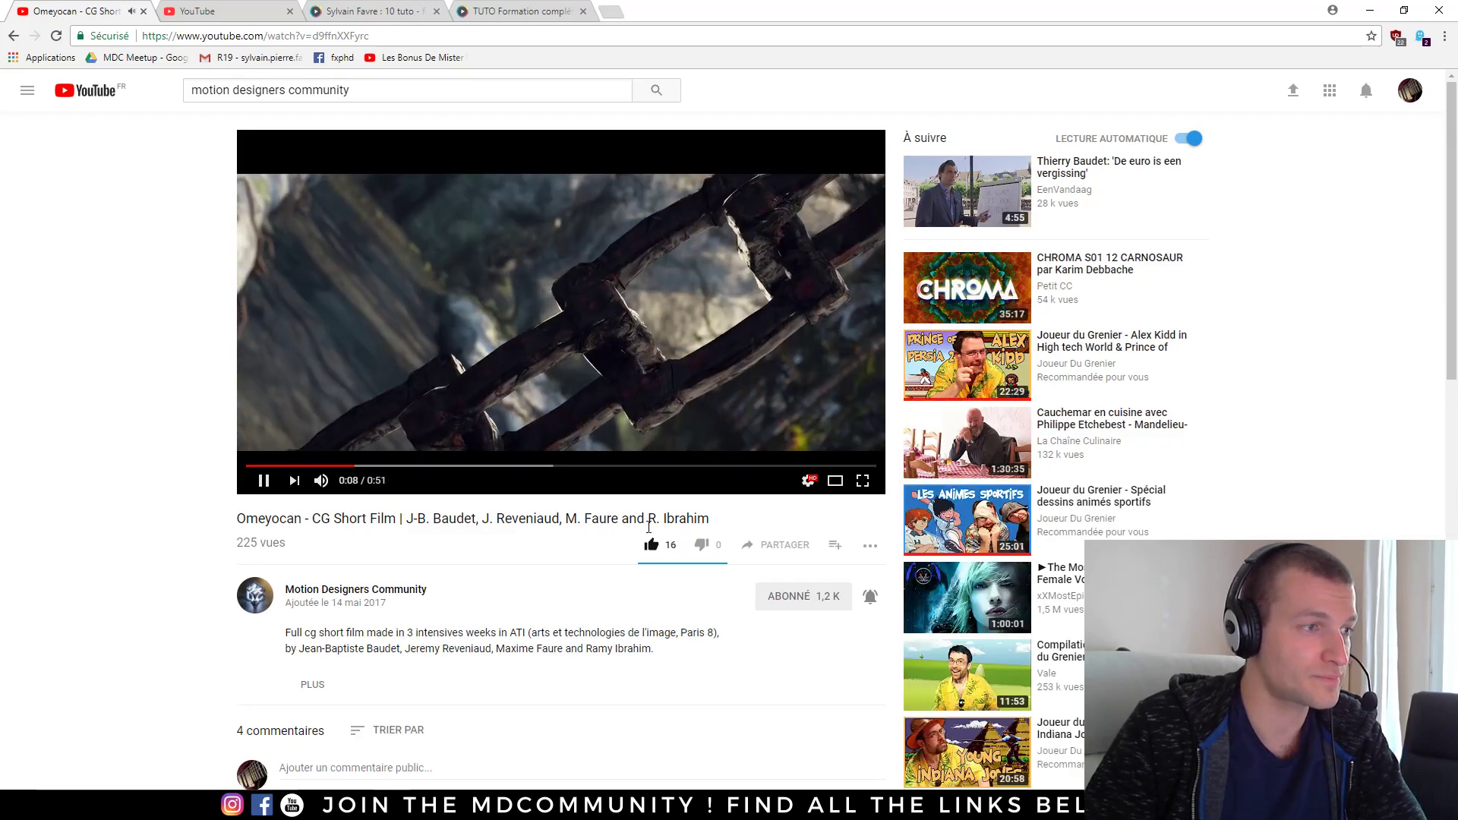
pyautogui.click(321, 481)
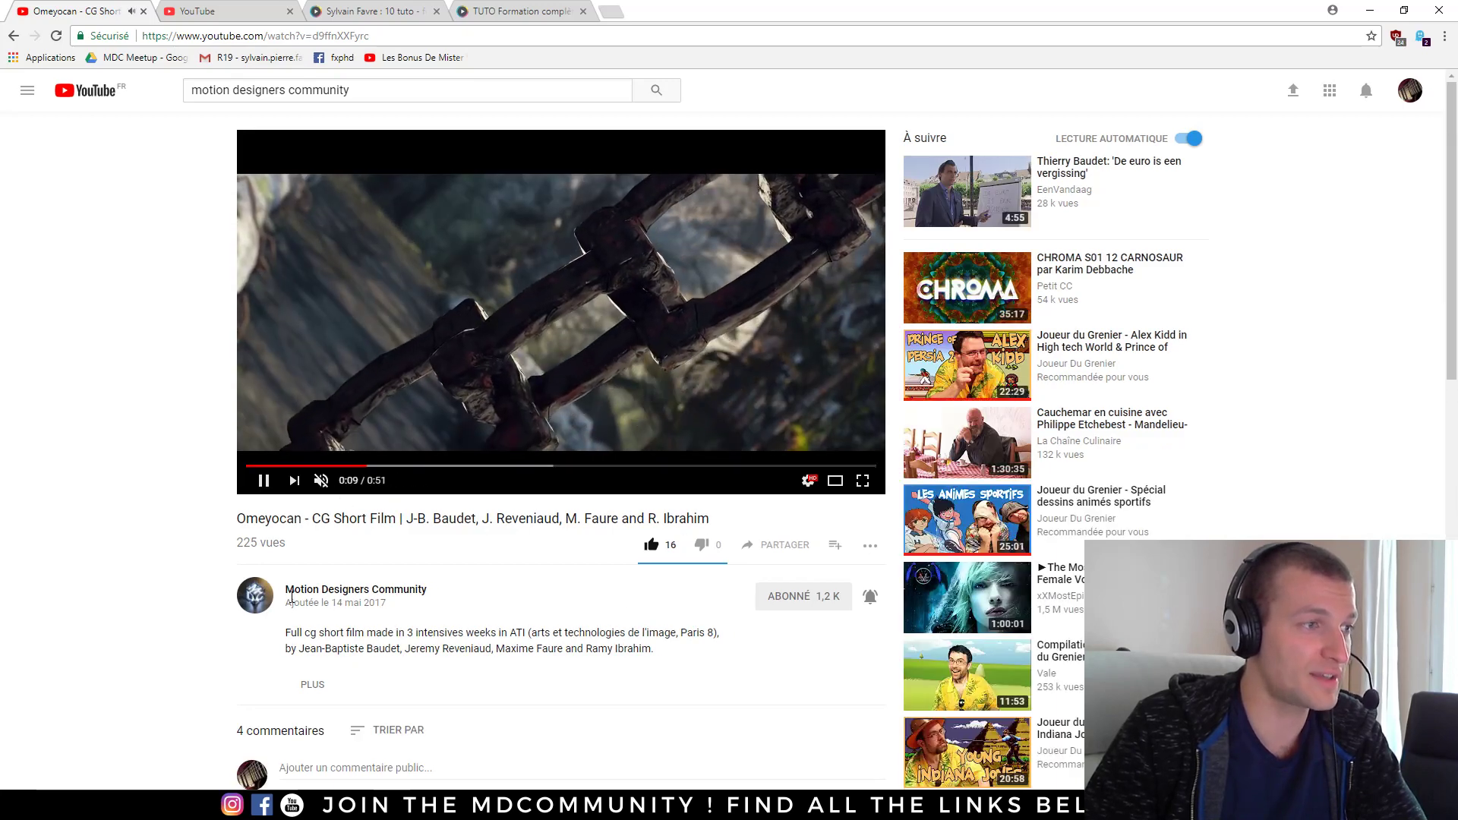
pyautogui.click(634, 323)
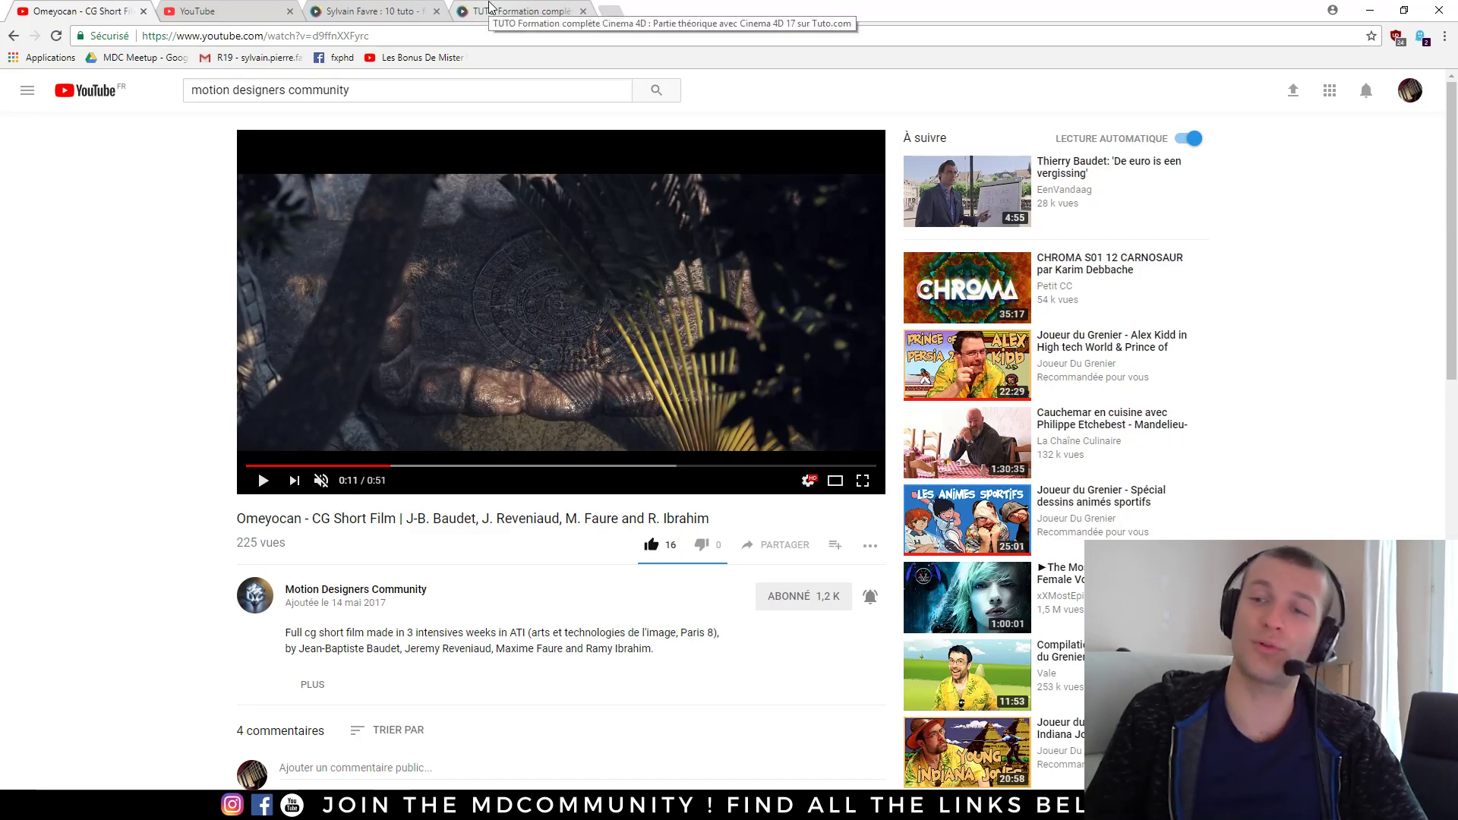